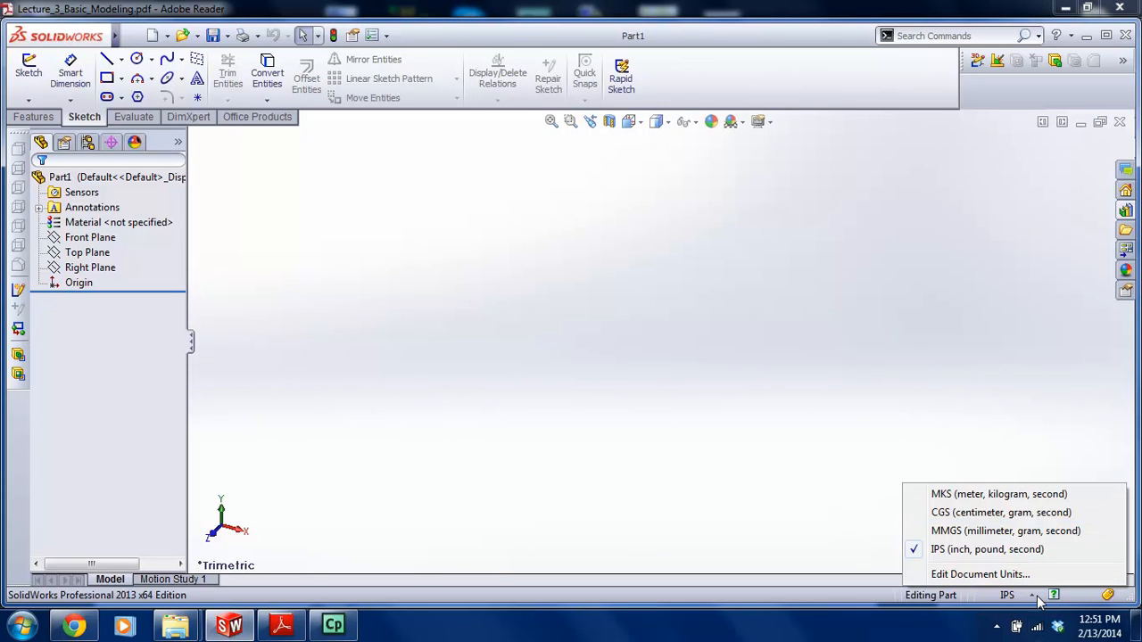
Start a sketch on the Front Plane and draw a circle of about 1.82 in radius centred on the origin
click(733, 437)
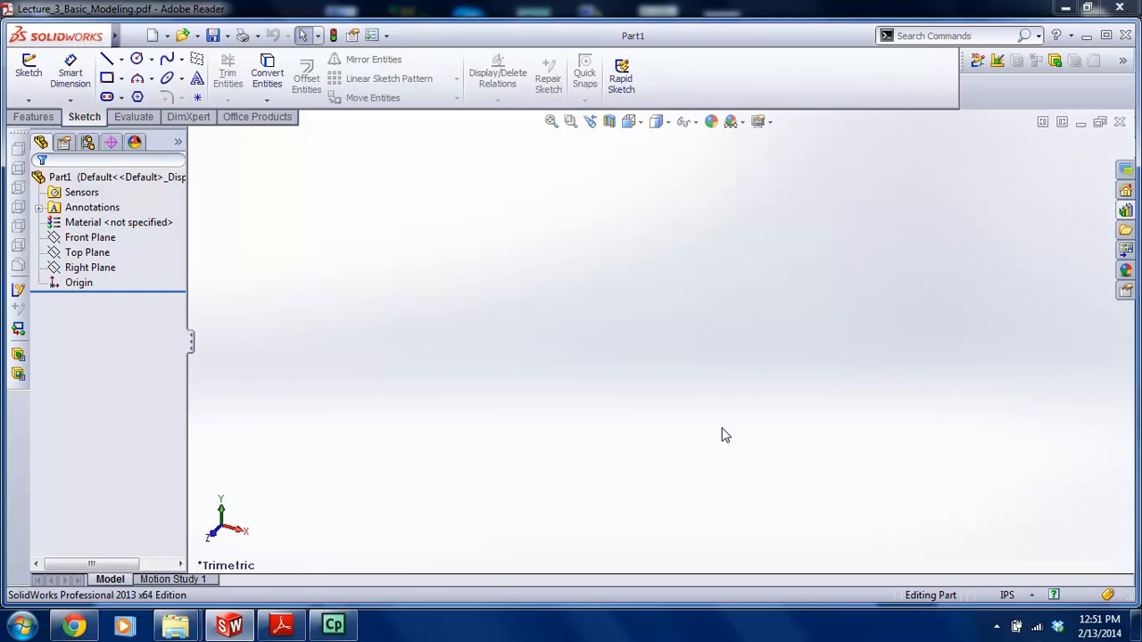
click(25, 84)
click(540, 214)
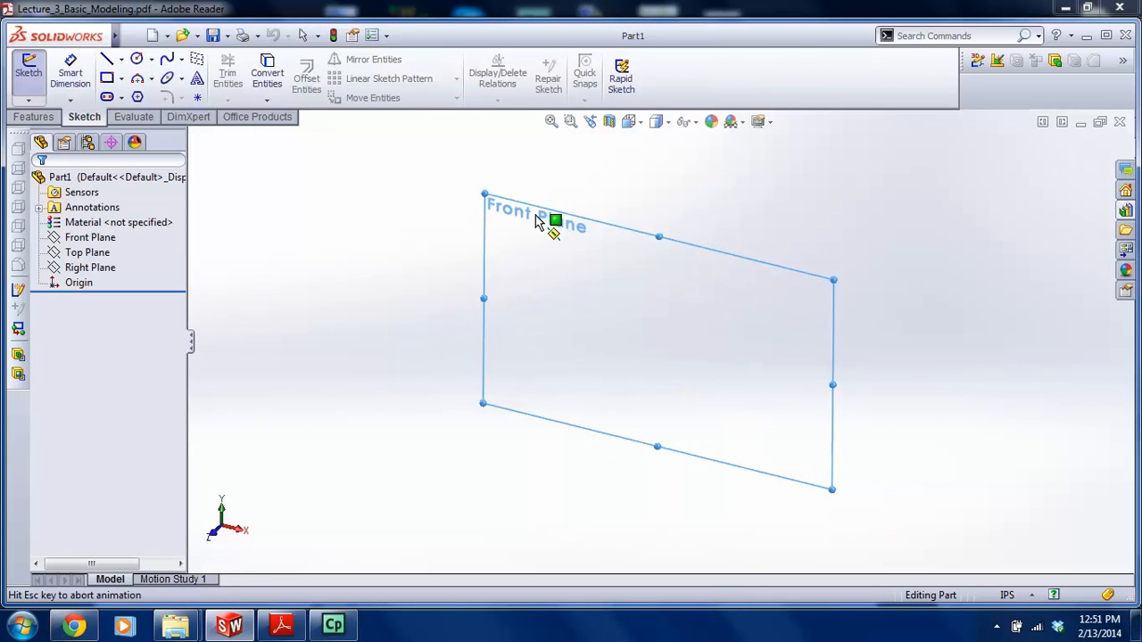
click(136, 59)
click(660, 341)
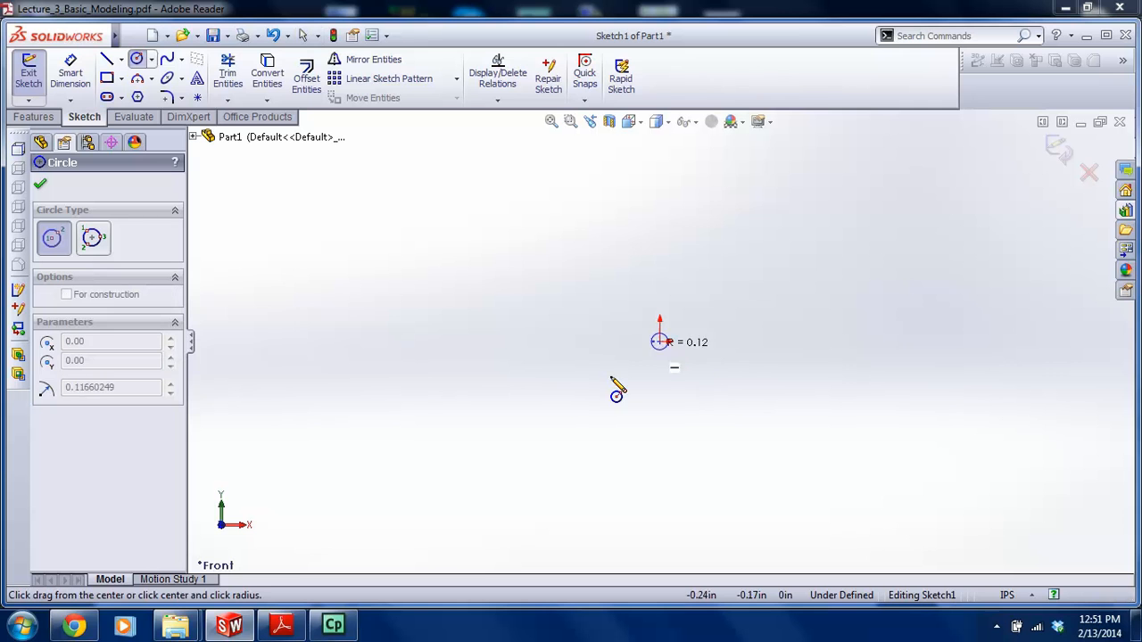
click(550, 410)
text(1.5)
key(Return)
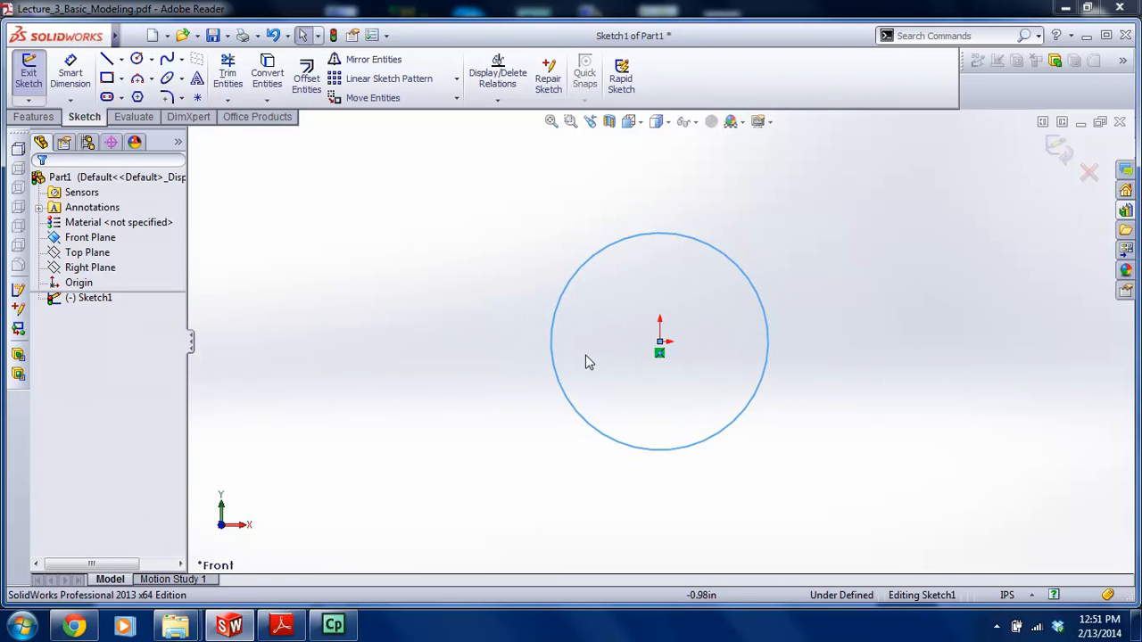
Dimension the circle's diameter as 2.25 in and place the dimension text close to the circle's upper left
click(70, 72)
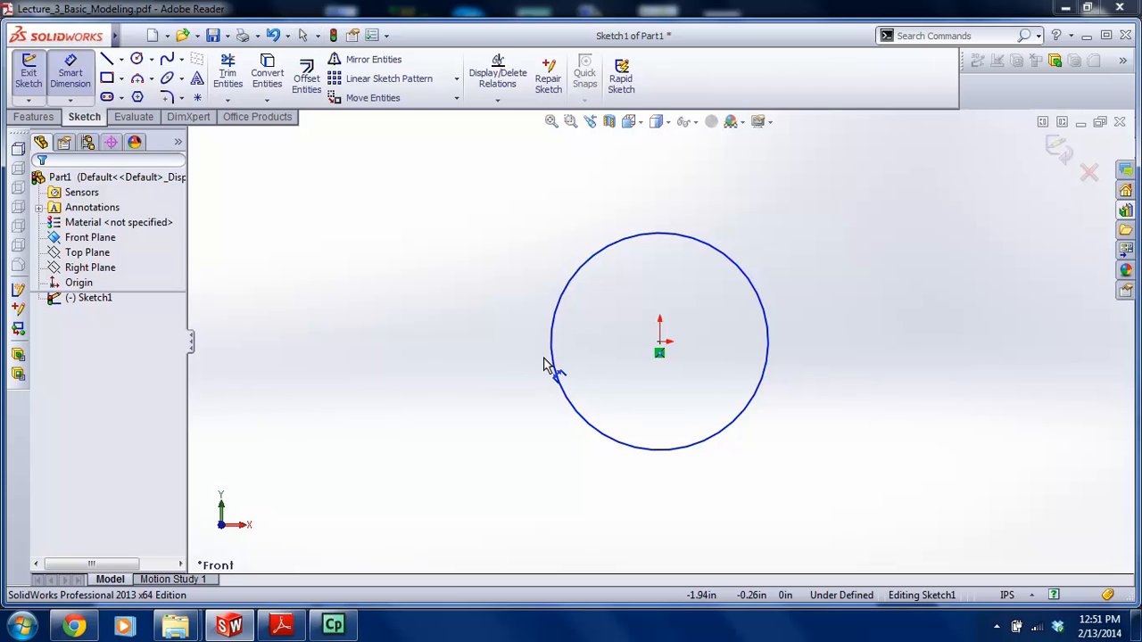
click(553, 330)
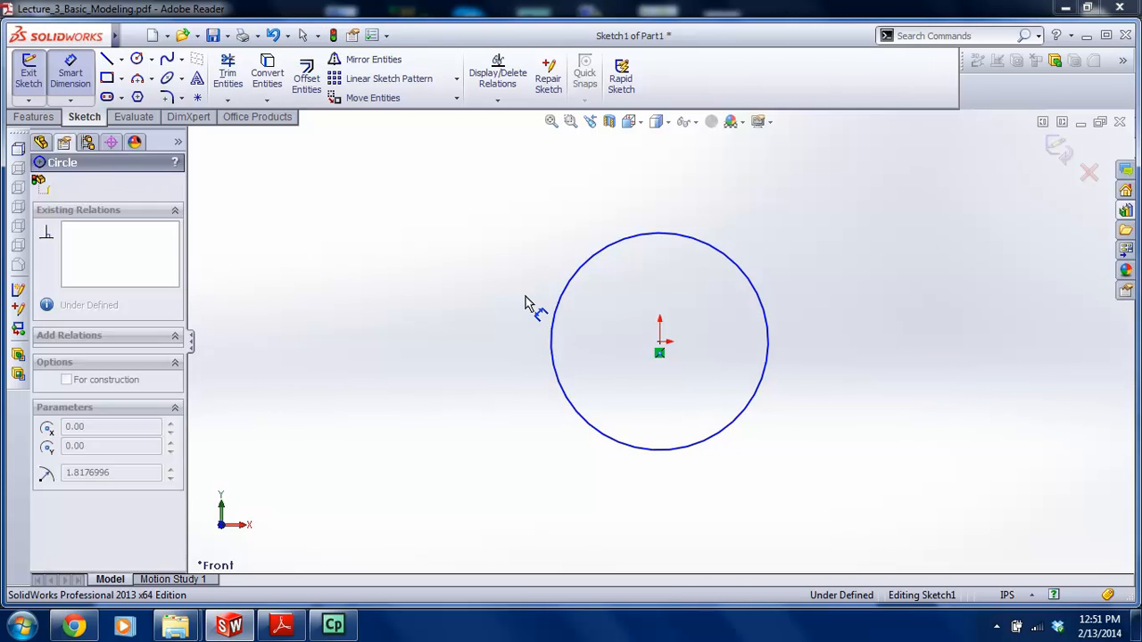
click(500, 214)
text(2)
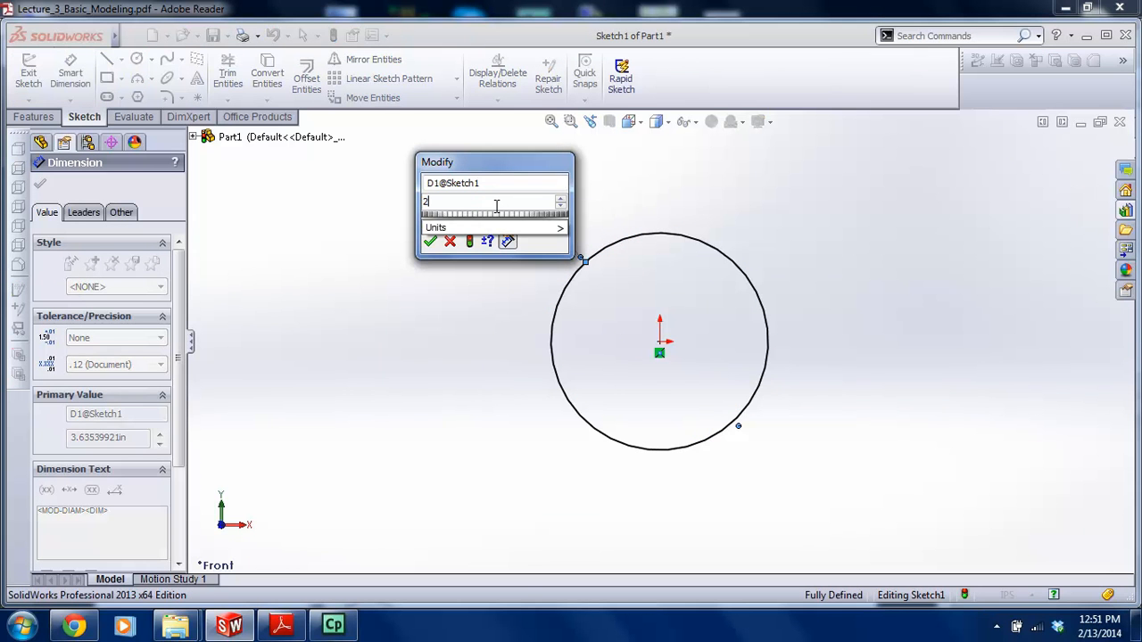
text(.25)
key(Return)
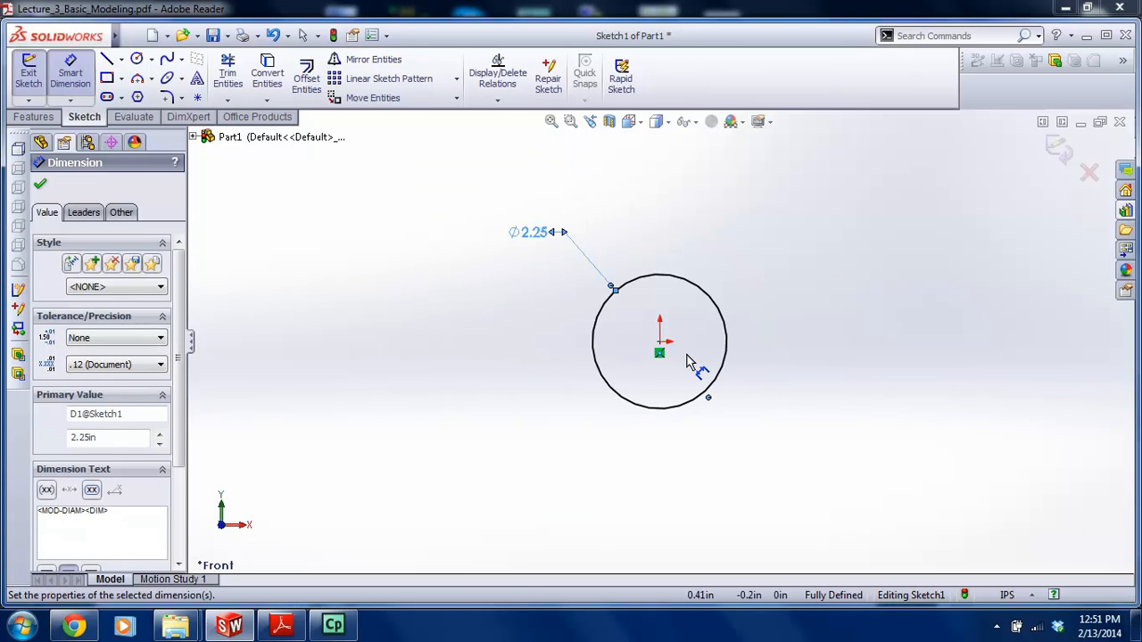
drag(534, 235, 559, 262)
click(41, 184)
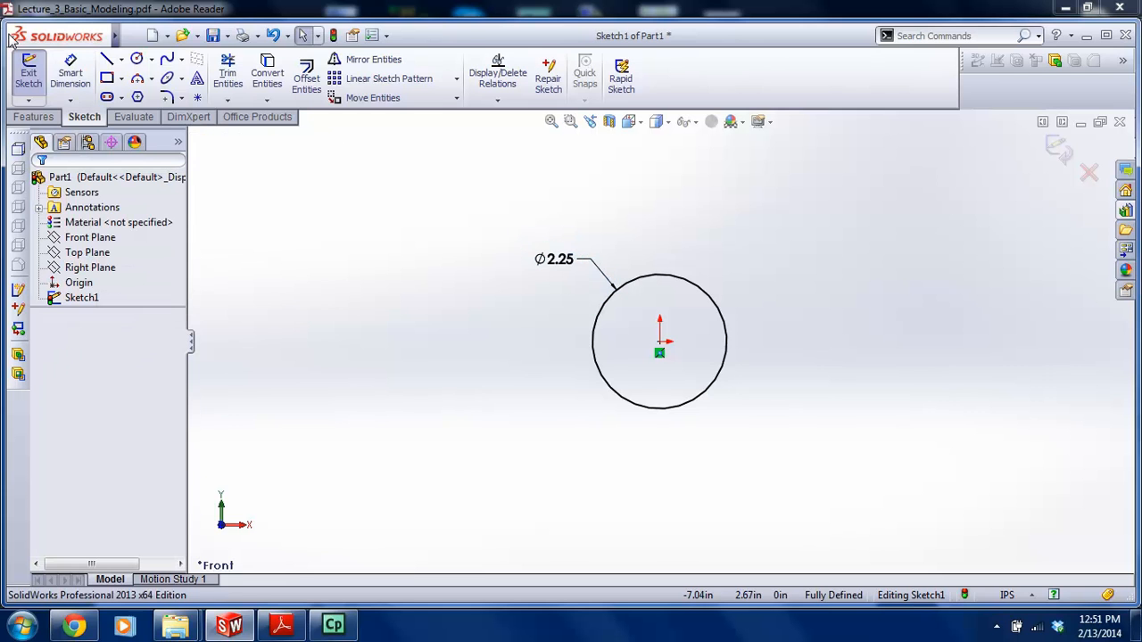
Sketch a rectangular outline about 2.42 in tall with connected lines, from the circle's left quadrant down and around to its right quadrant
click(86, 61)
click(105, 58)
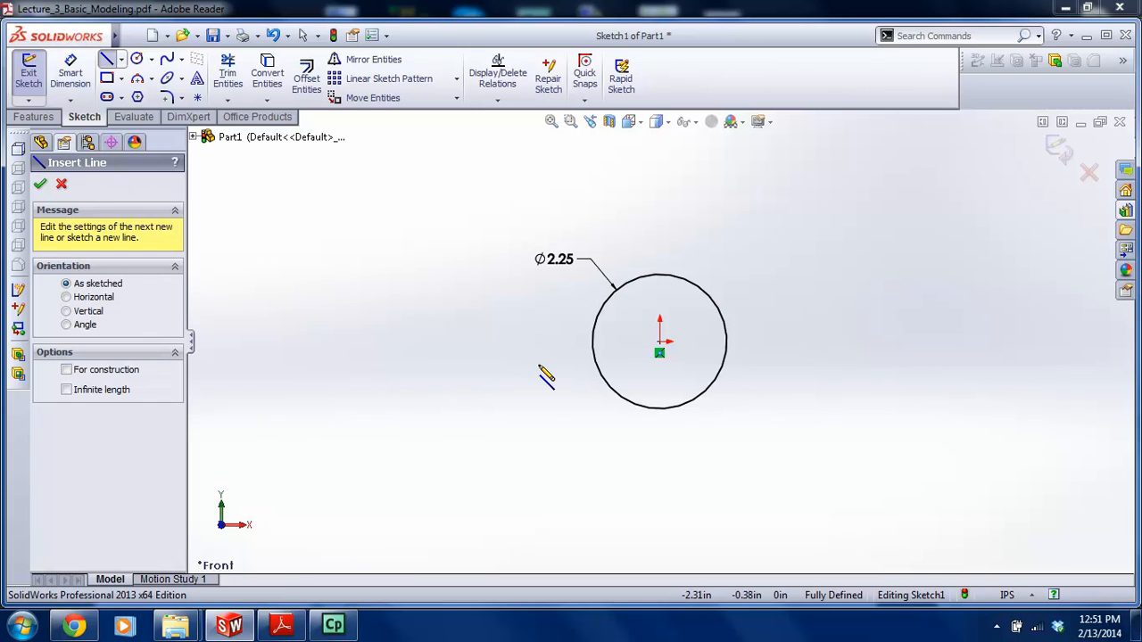
scroll(685, 403, down, 1)
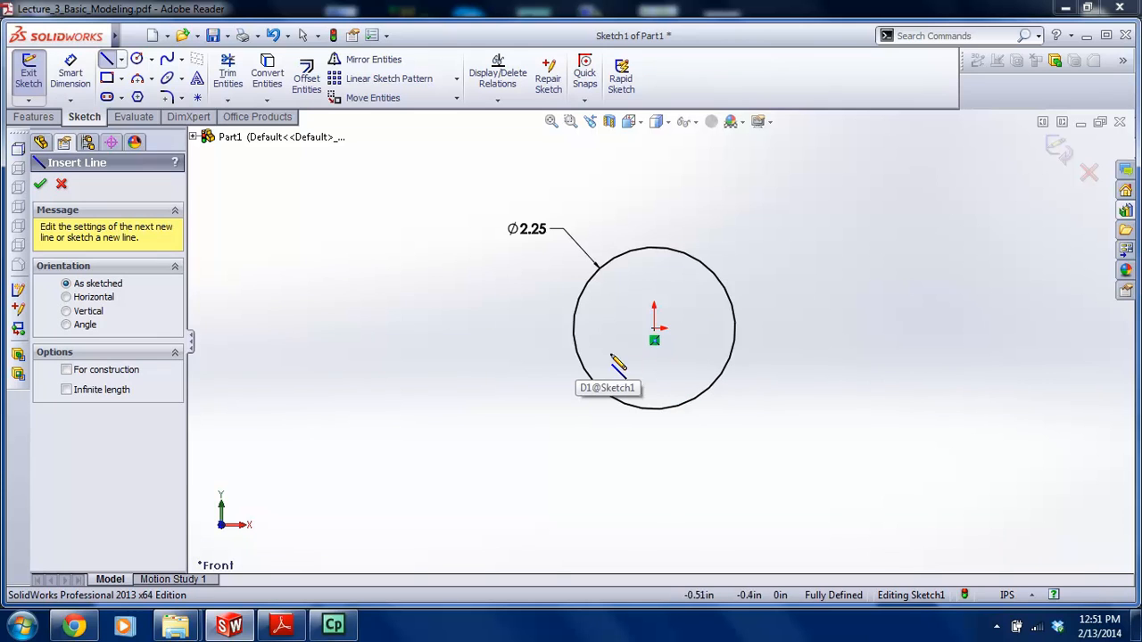
click(574, 328)
click(394, 328)
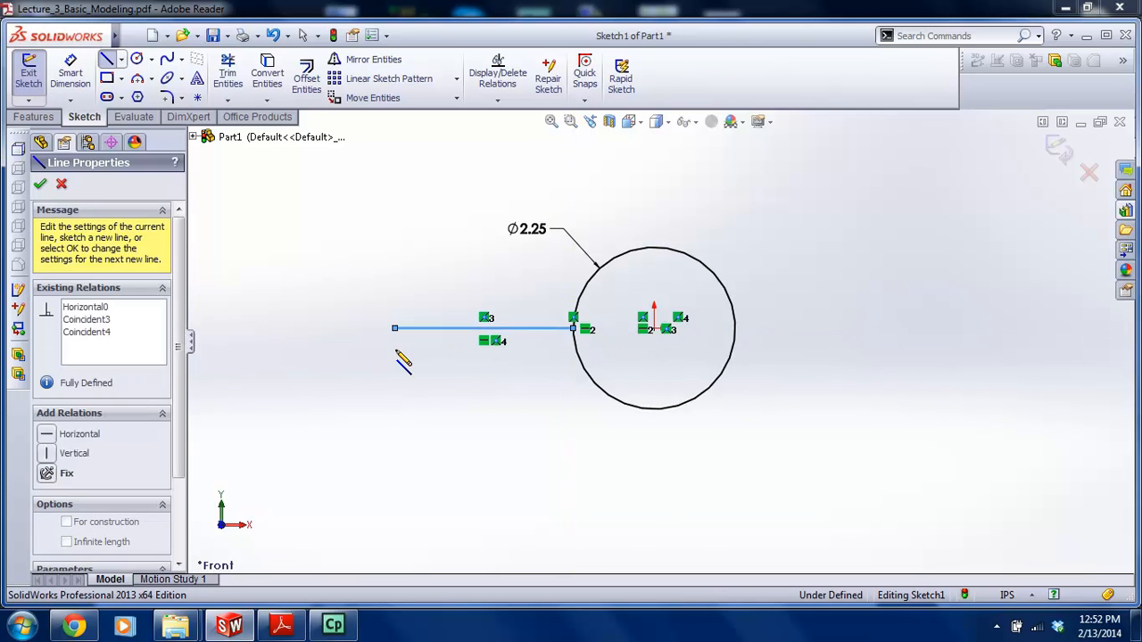
click(395, 501)
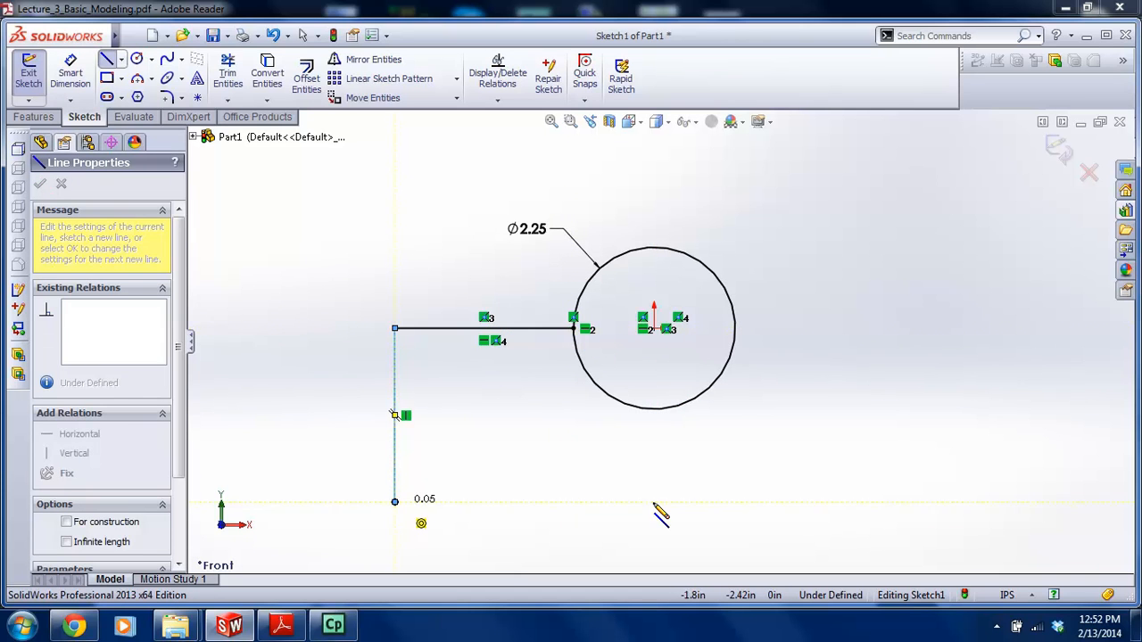
click(929, 501)
click(928, 328)
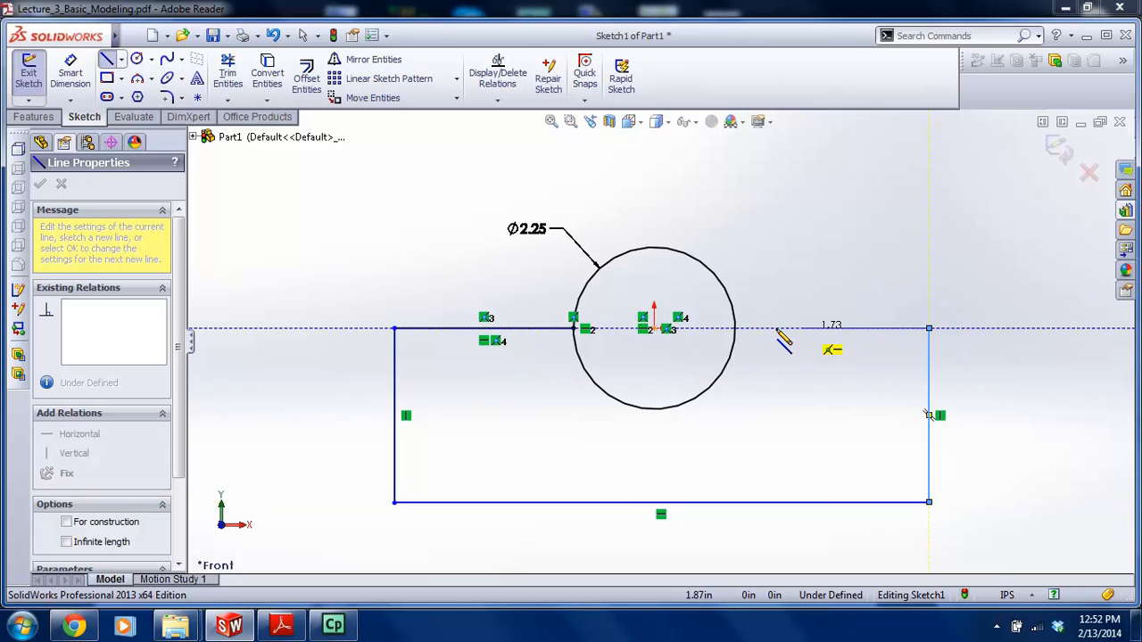
click(736, 331)
key(Escape)
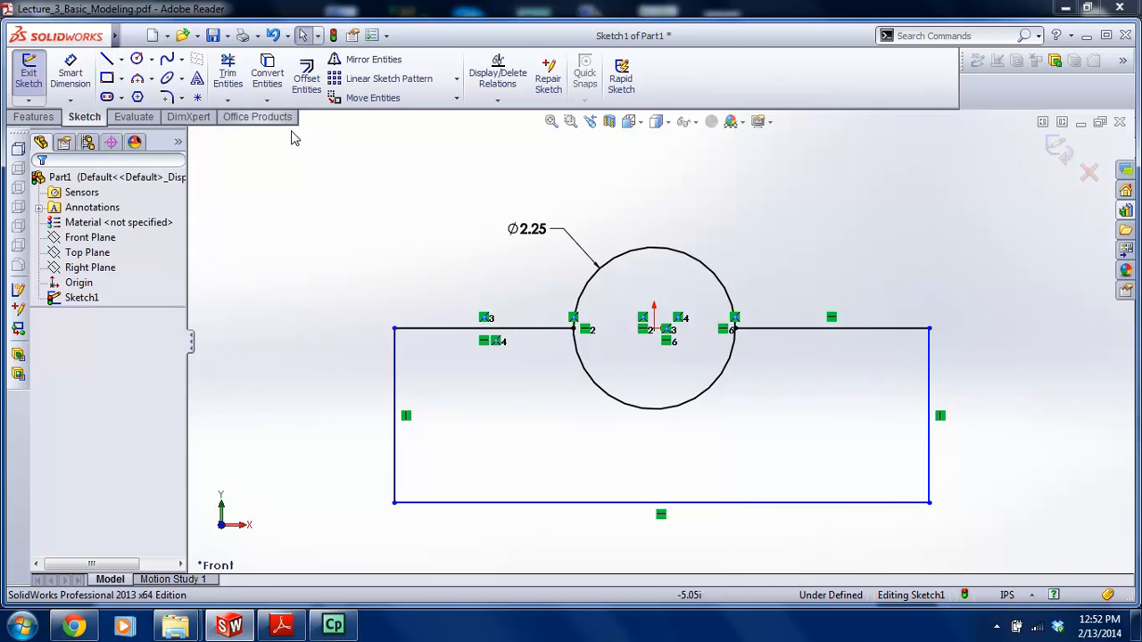
Draw a vertical construction centerline about 2.01 in long downward from the origin
key(f)
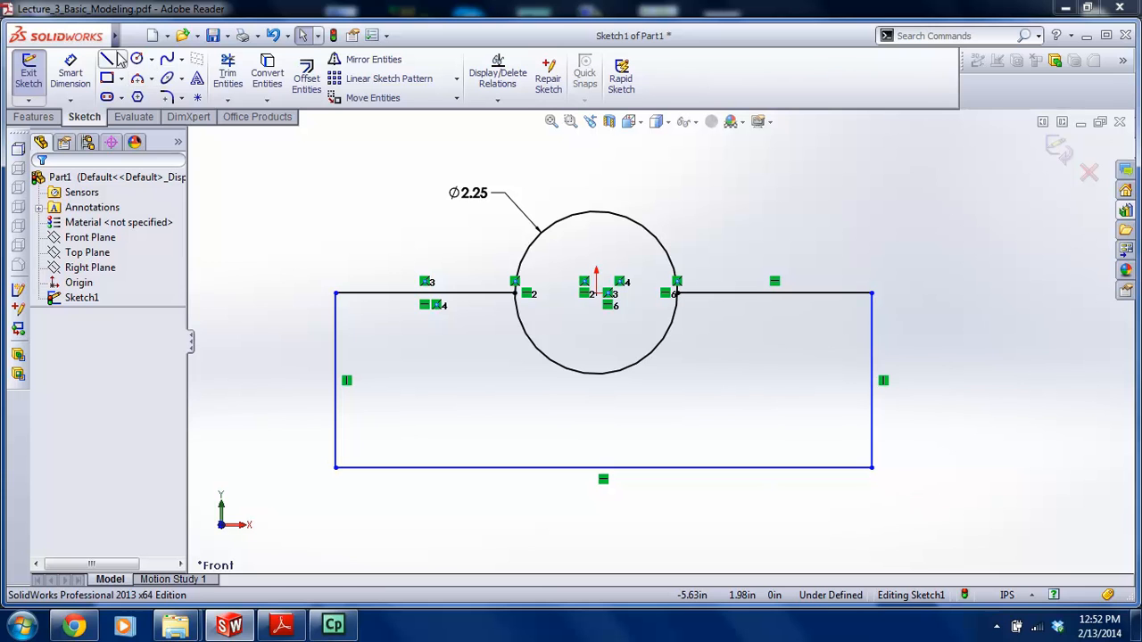
click(121, 59)
click(150, 95)
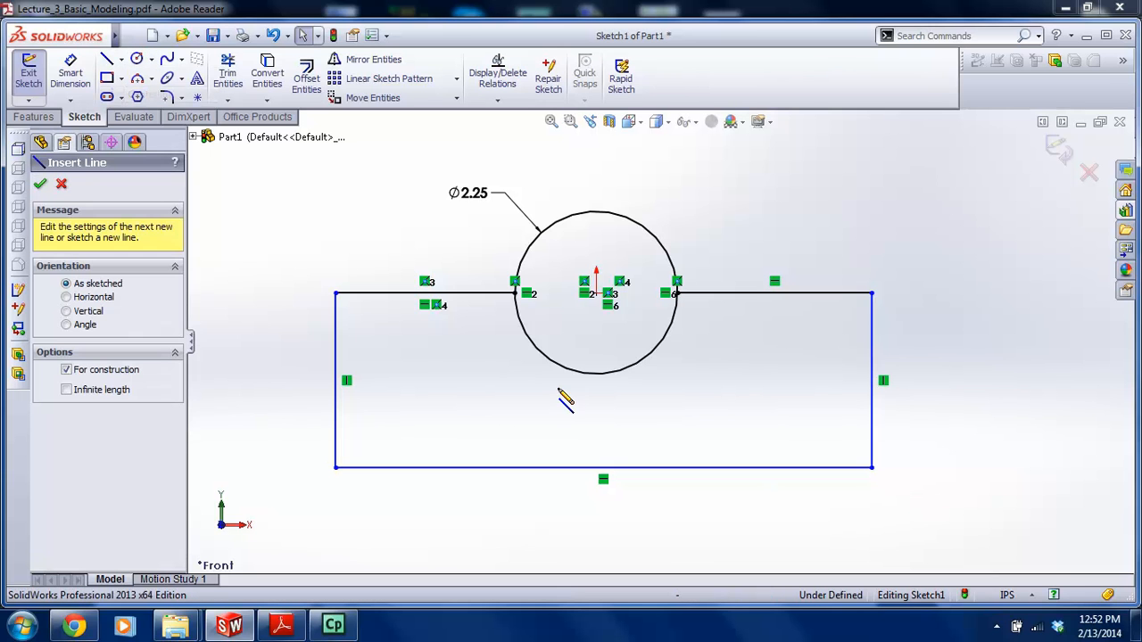
click(596, 293)
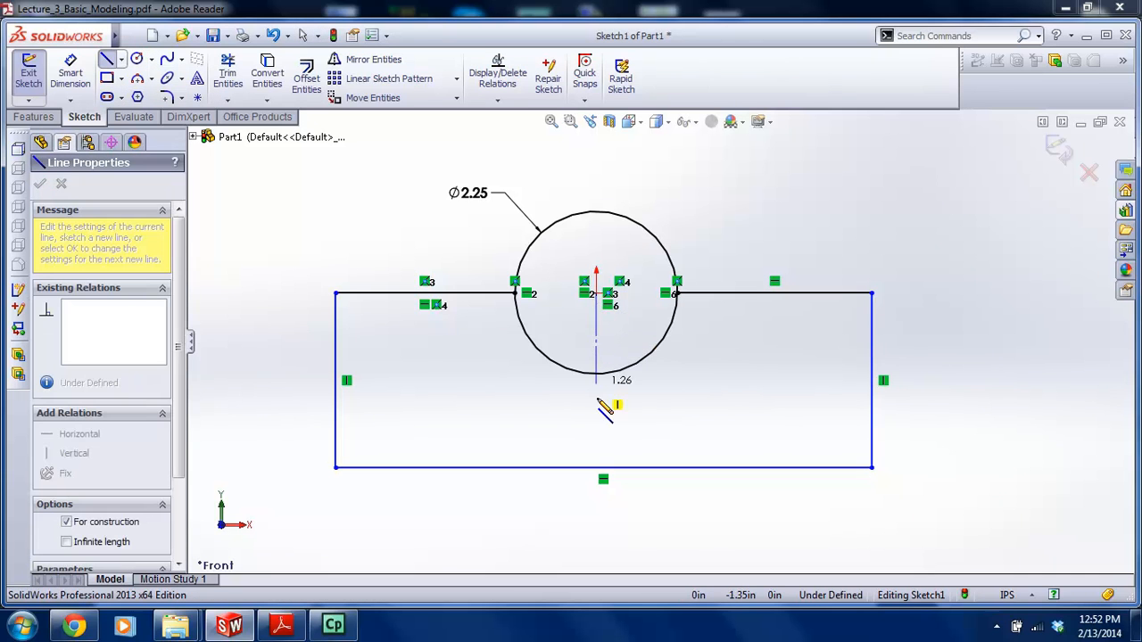
click(596, 437)
key(Escape)
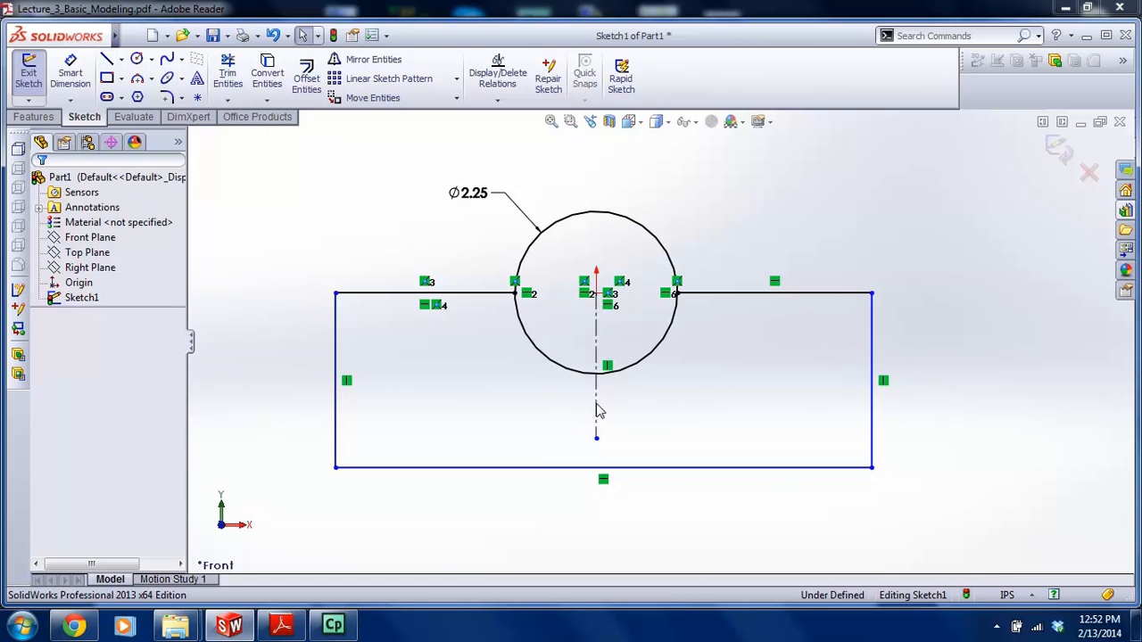
click(596, 409)
click(49, 375)
click(450, 324)
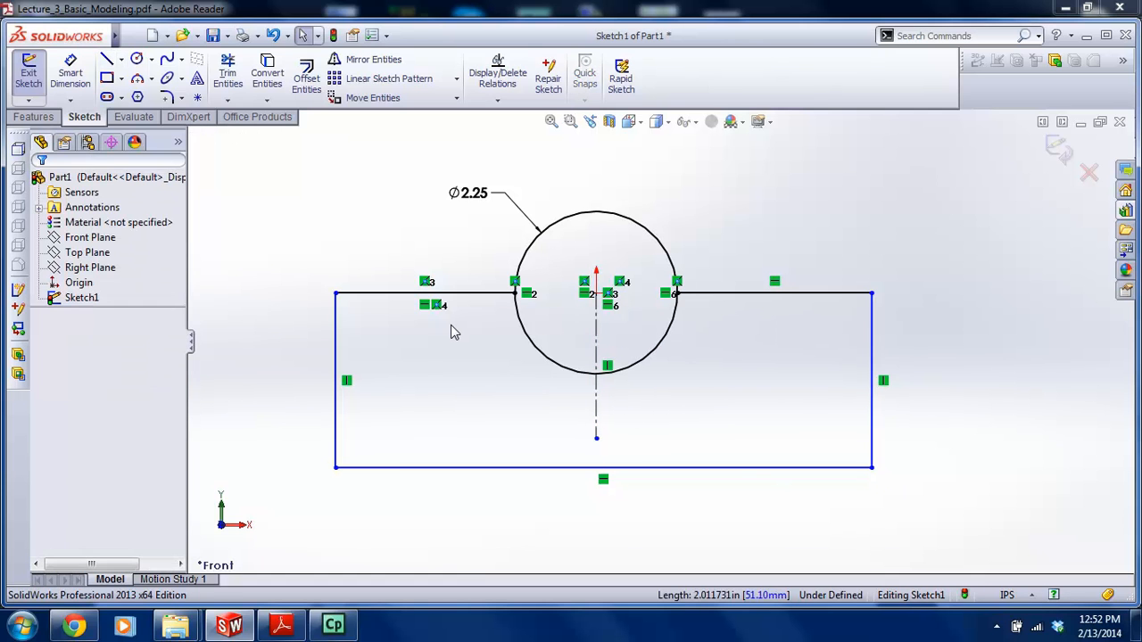
Make the outline's two vertical side lines symmetric about the centerline
scroll(695, 444, up, 1)
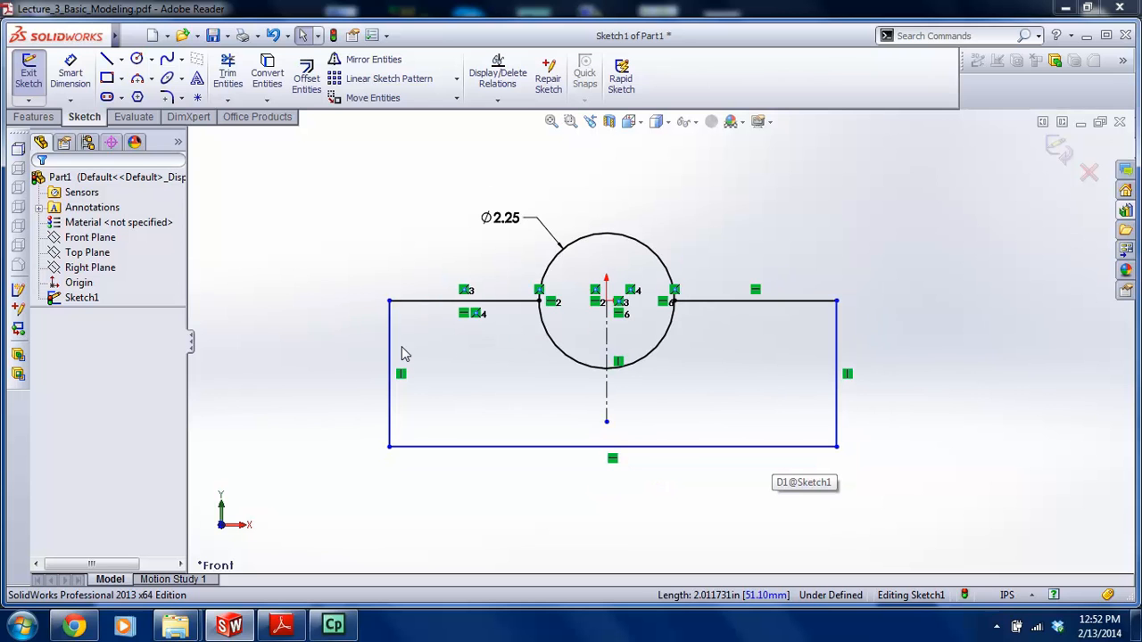
drag(892, 402, 321, 402)
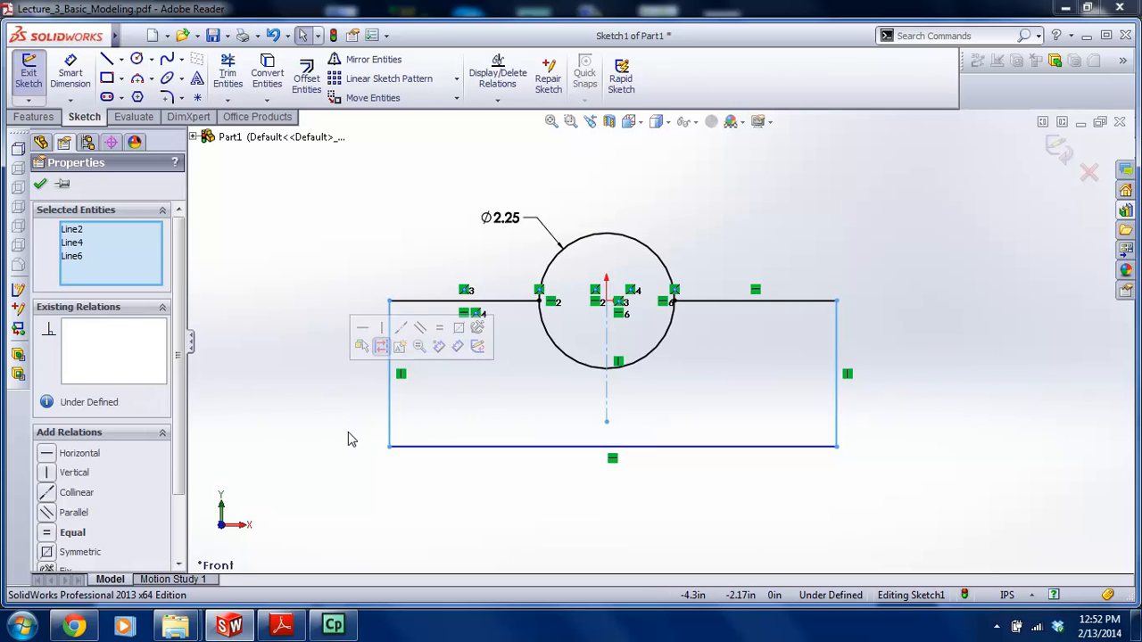
click(401, 473)
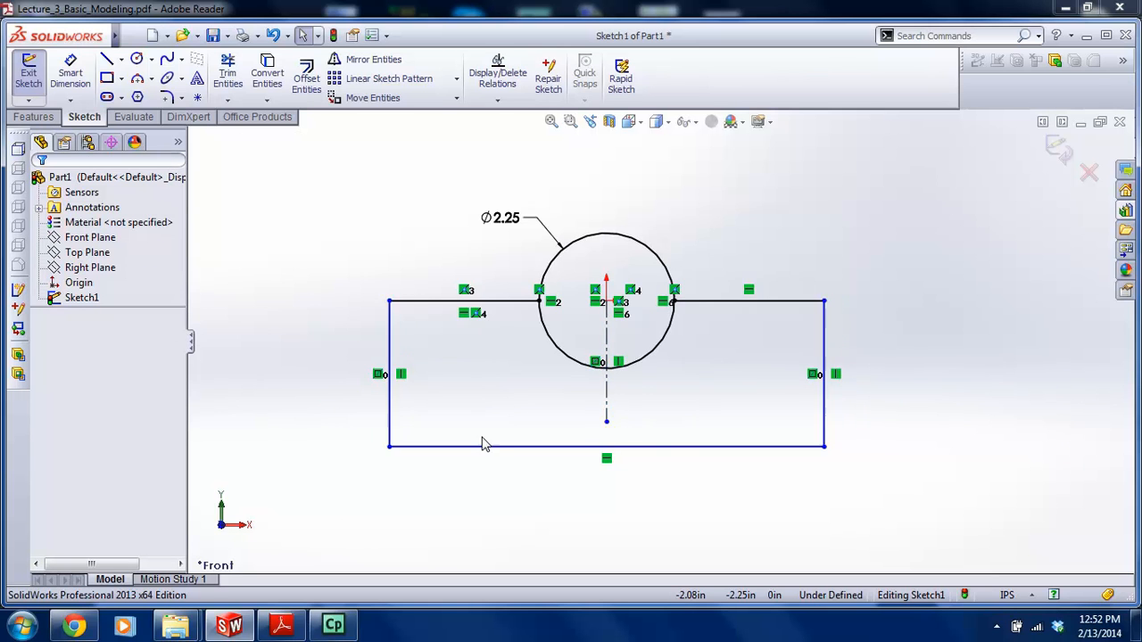
Dimension the outline's right vertical side as 3.125 in
scroll(535, 437, up, 1)
scroll(820, 424, down, 2)
scroll(580, 374, up, 2)
scroll(499, 351, down, 1)
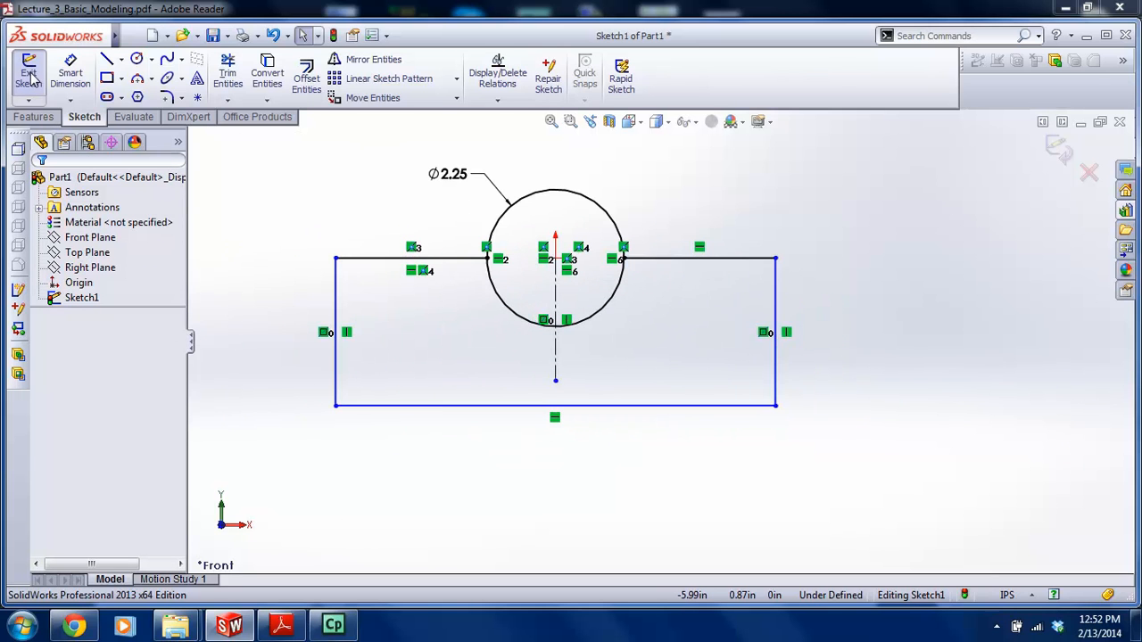
click(69, 76)
click(778, 375)
click(837, 352)
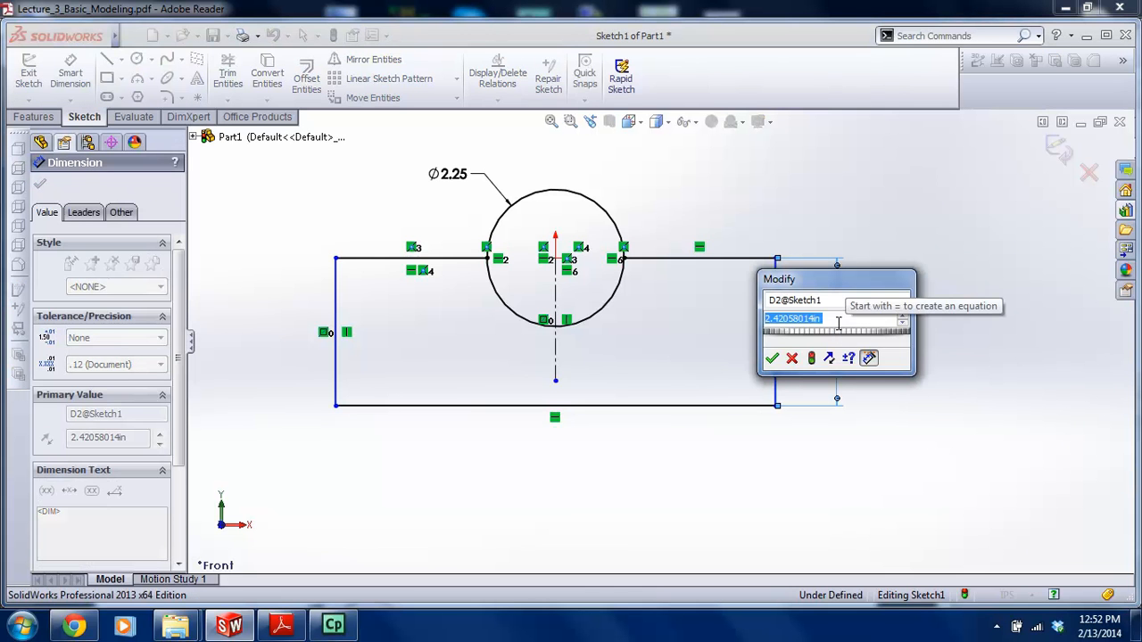
text(3.12)
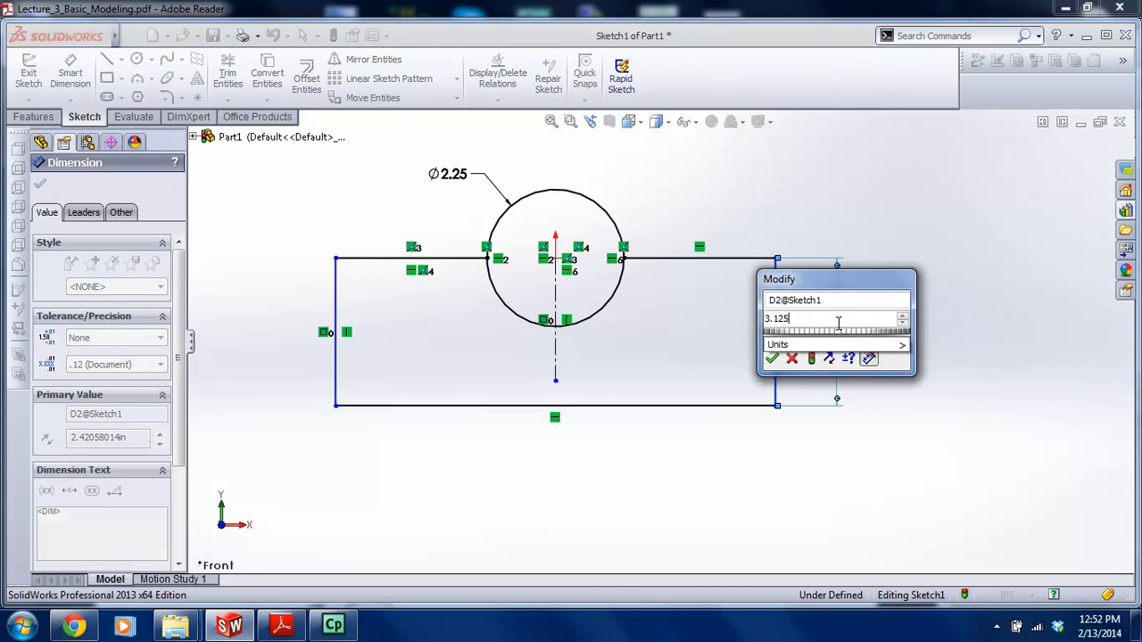
text(5)
key(Return)
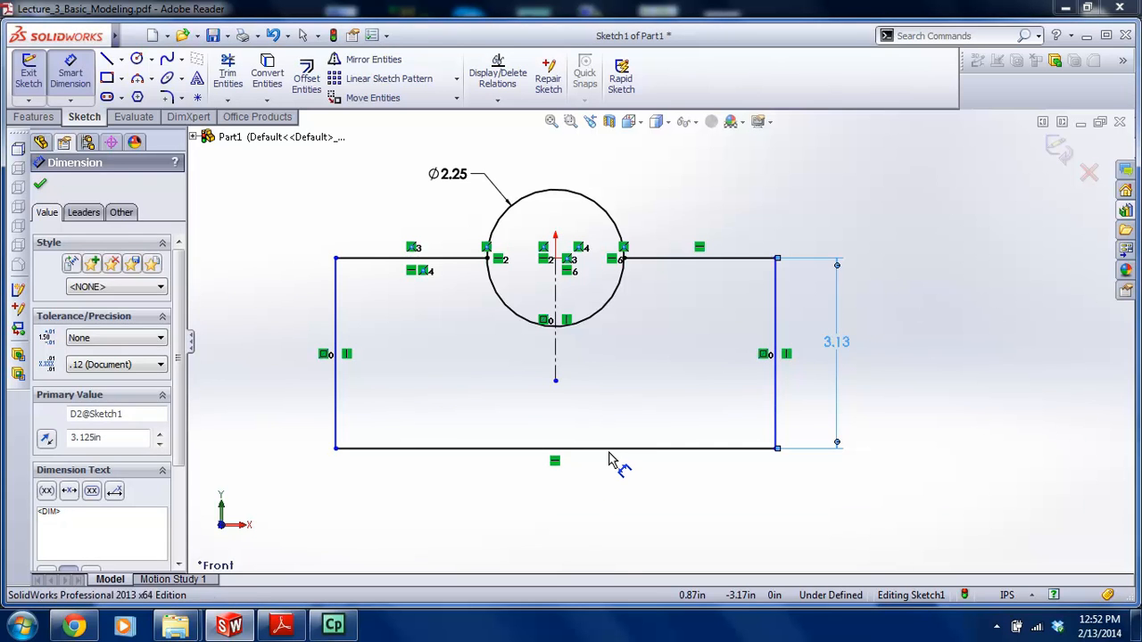
Dimension the outline's bottom edge as 7.5 in
click(609, 449)
click(560, 522)
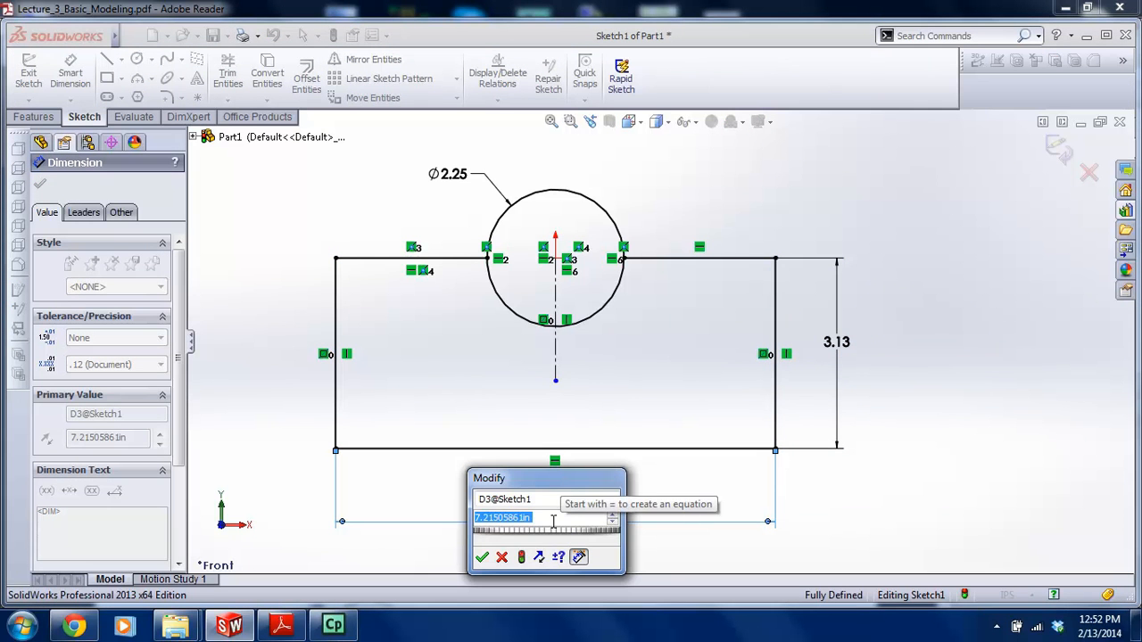
text(7.5)
key(Return)
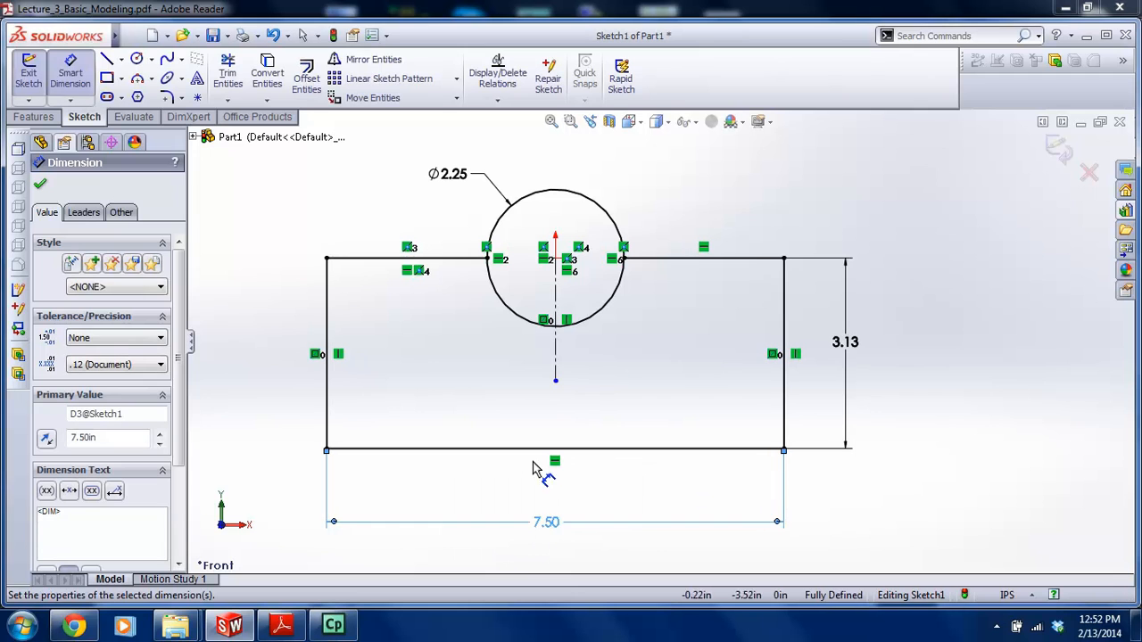
Power trim the upper half of the circle, leaving a semicircular notch in the outline's top edge
click(229, 73)
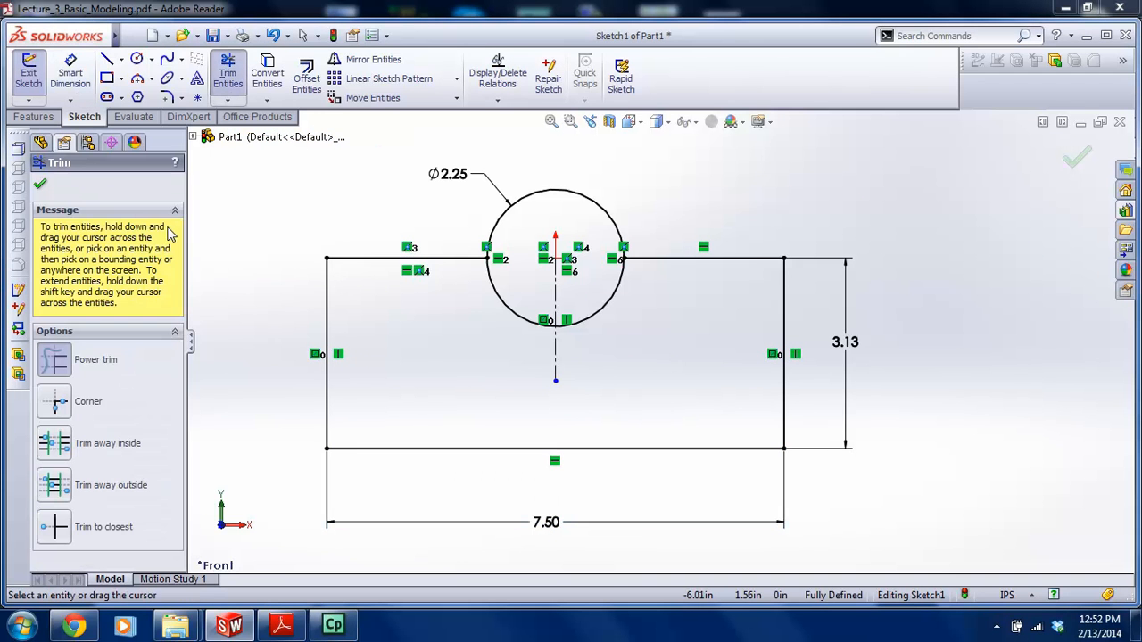
click(55, 359)
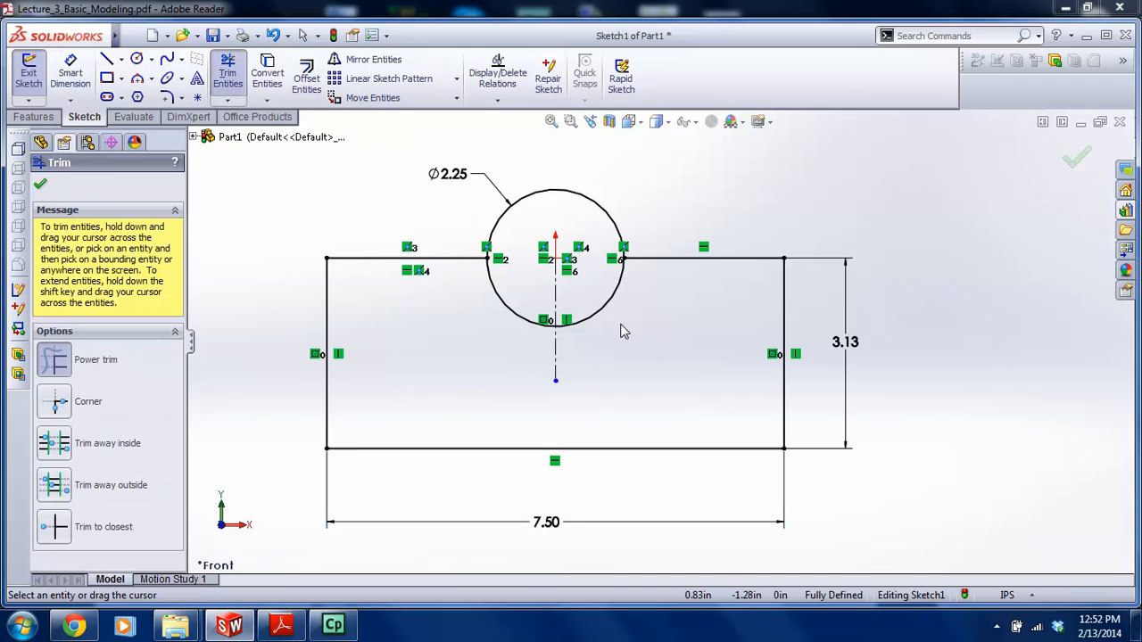
drag(552, 201, 535, 285)
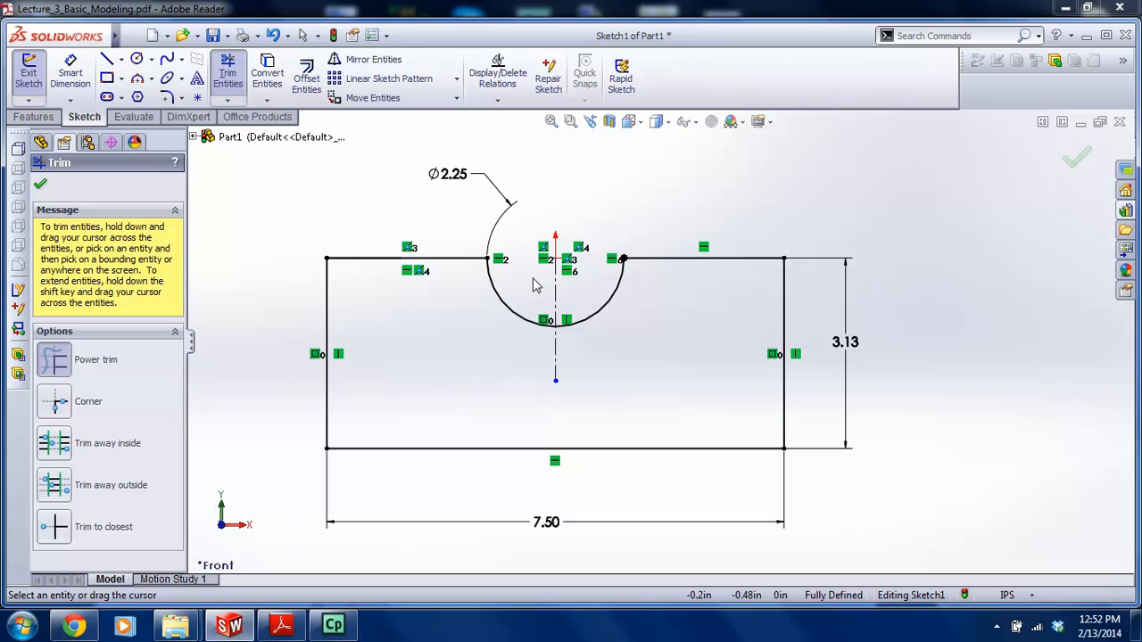
key(Escape)
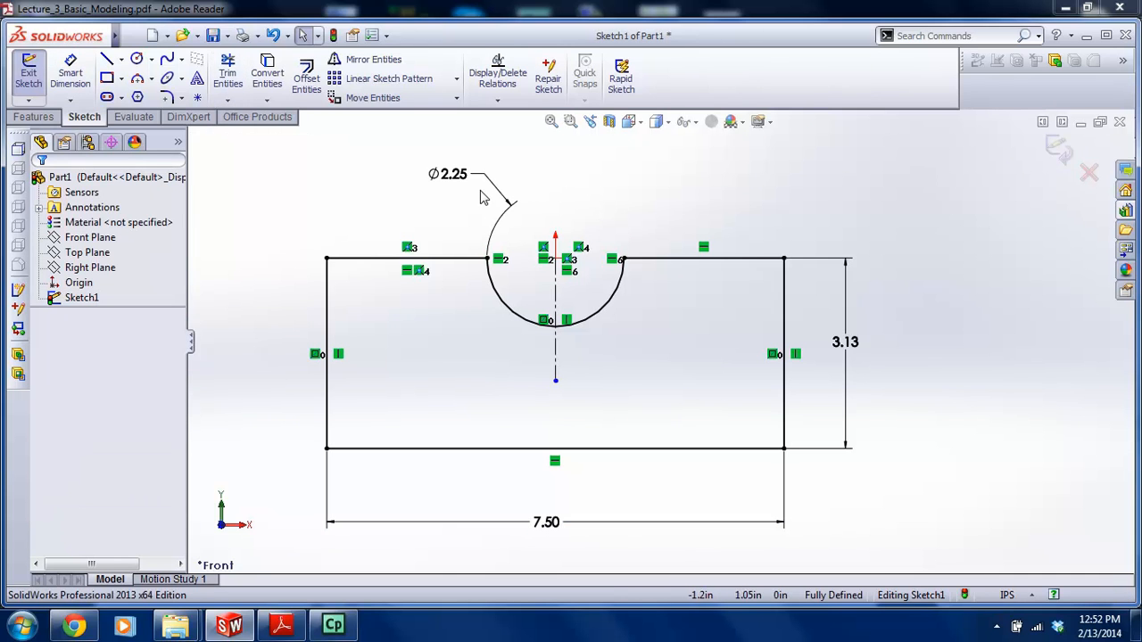
Move the notch's diameter dimension inside the profile and bring the width and height dimensions closer to their edges
drag(455, 178, 455, 355)
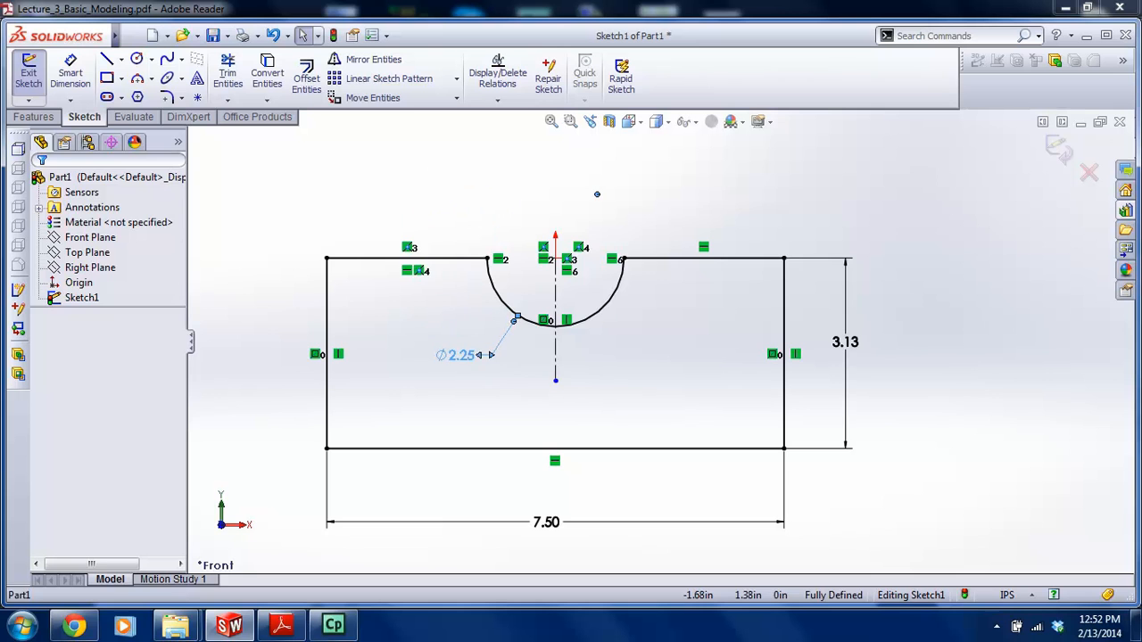
click(471, 394)
scroll(526, 398, up, 1)
scroll(551, 401, down, 1)
drag(576, 510, 582, 465)
drag(865, 330, 850, 344)
scroll(864, 331, up, 1)
click(865, 327)
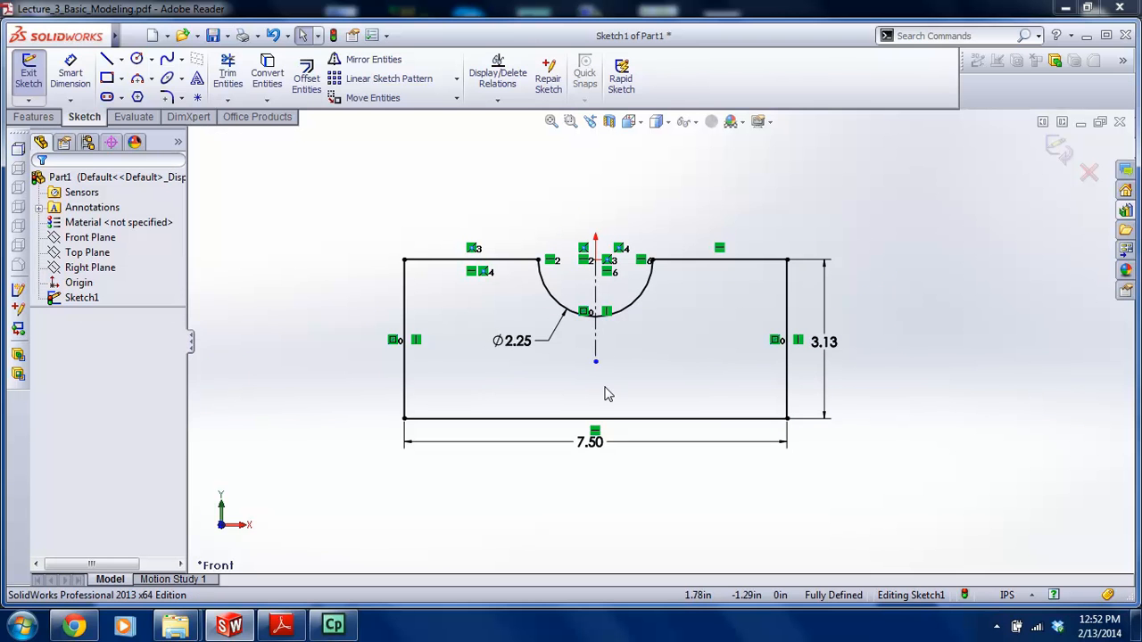
Check the dimensioned part drawing in Adobe Reader and close the finished profile sketch in SolidWorks
click(274, 626)
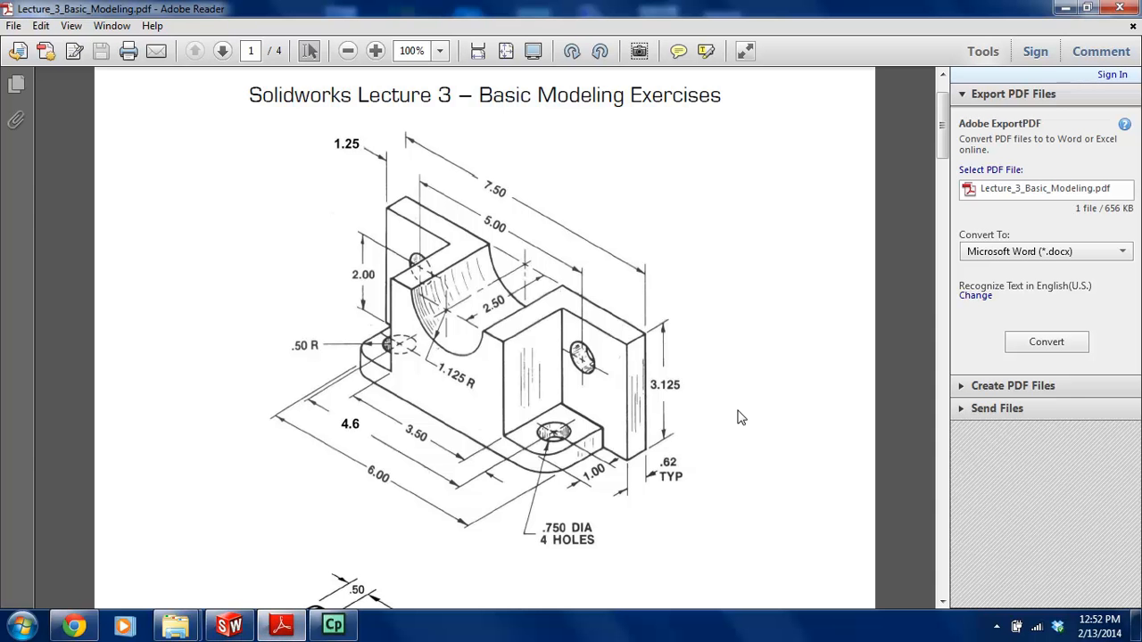
click(229, 626)
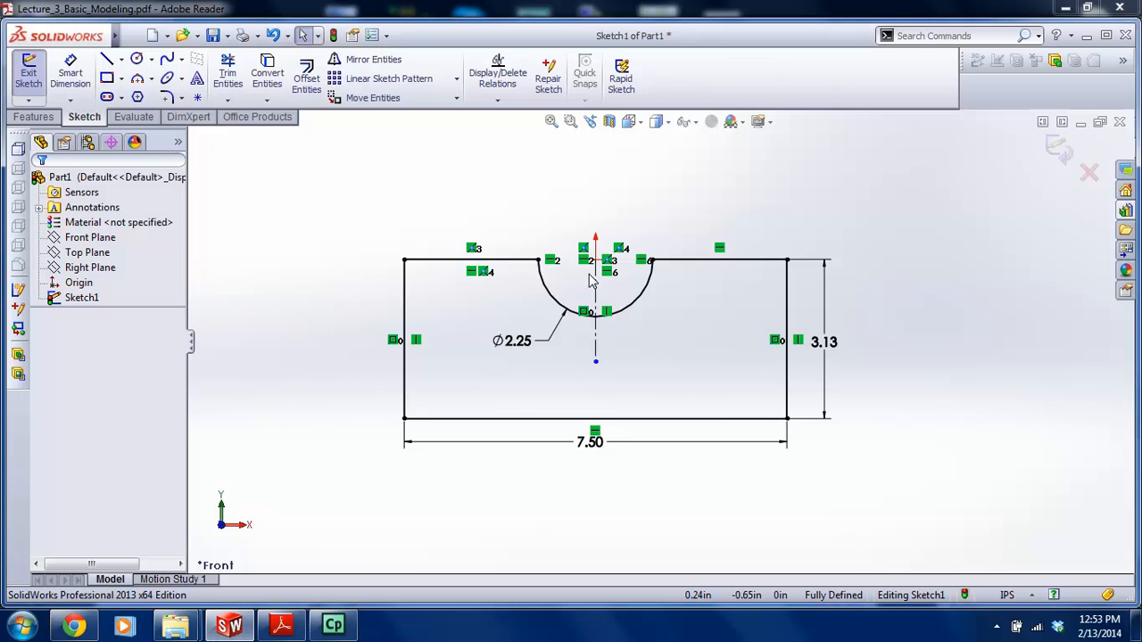
click(1055, 151)
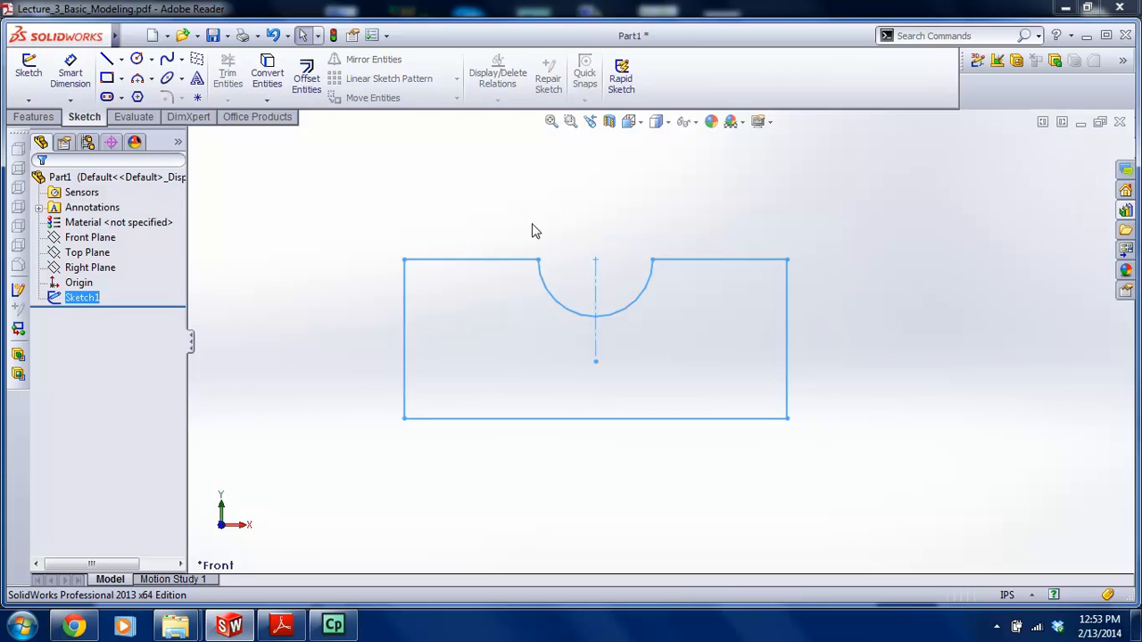
Extrude the notched block profile as a blind boss with a depth of 0.62 in
click(34, 117)
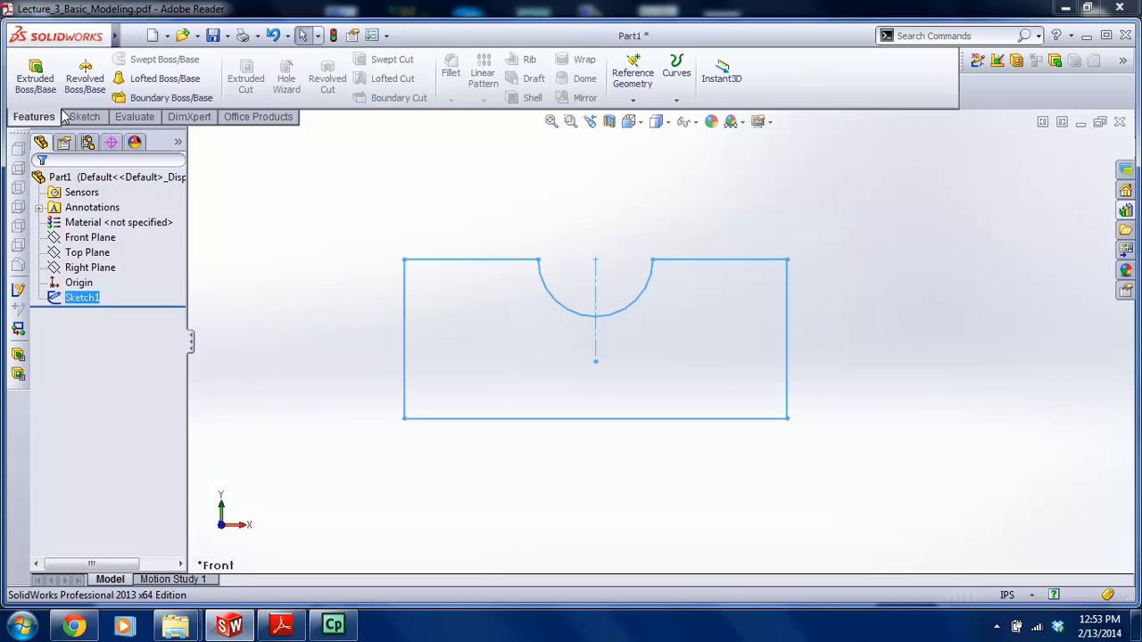
click(34, 73)
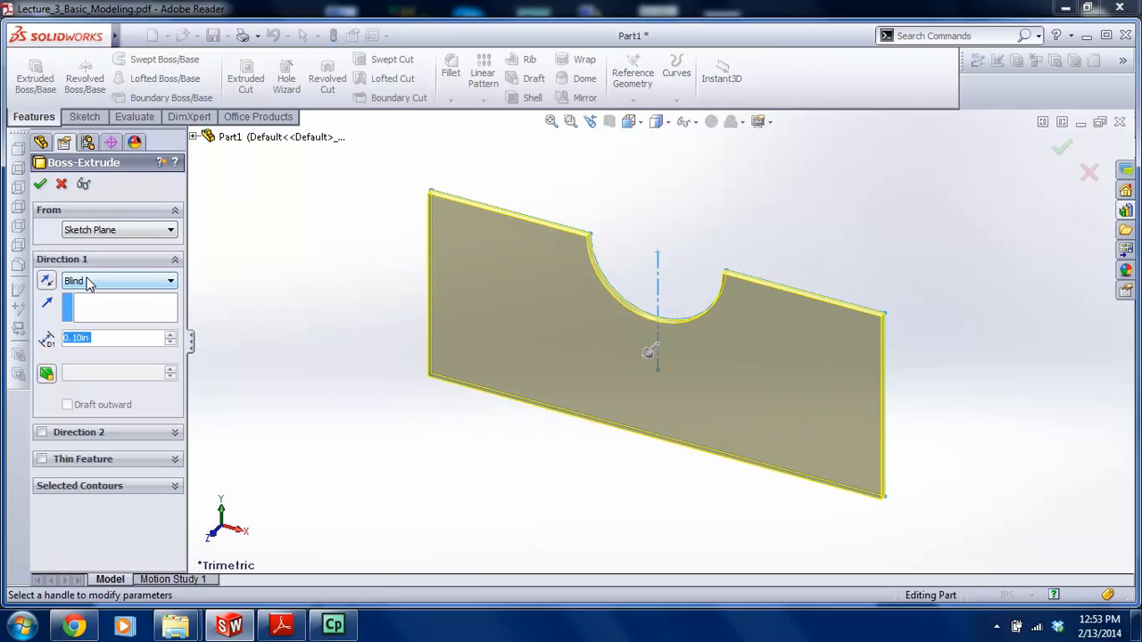
text(.62)
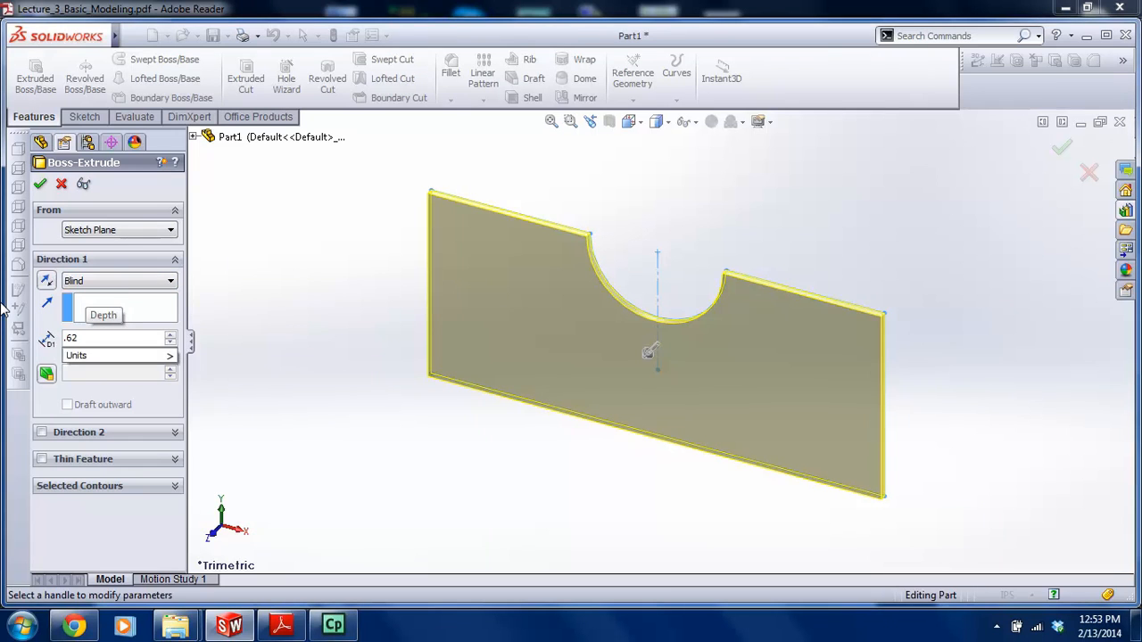
key(Return)
middle_drag(652, 286, 589, 338)
middle_drag(312, 472, 474, 506)
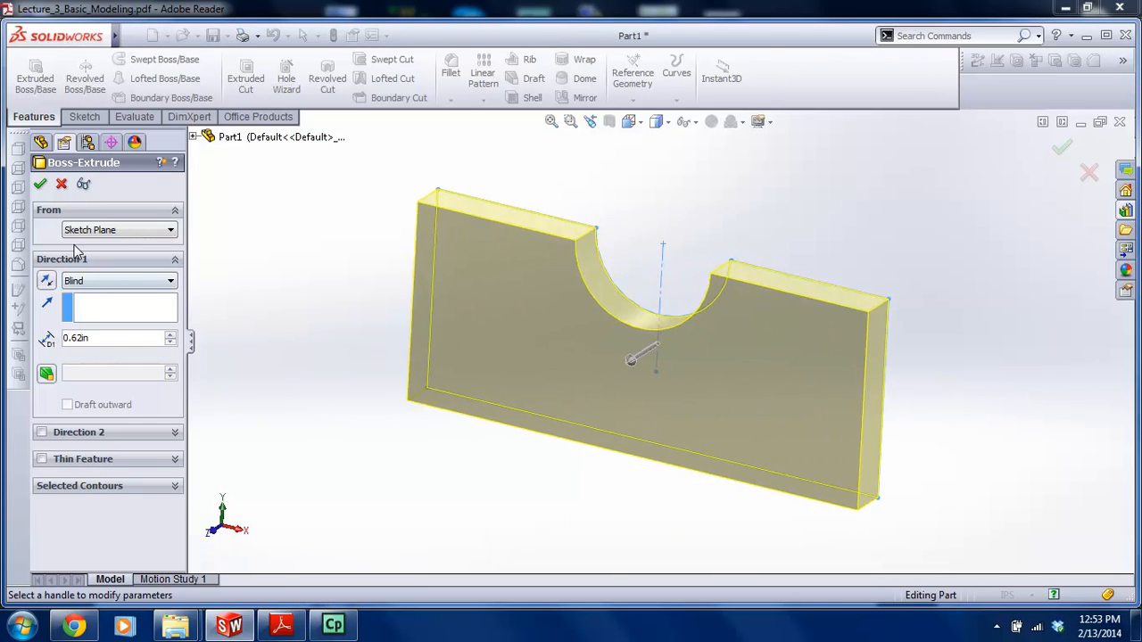
click(45, 183)
mouse_move(350, 243)
middle_down()
mouse_move(406, 268)
mouse_move(361, 257)
middle_up()
scroll(564, 300, up, 1)
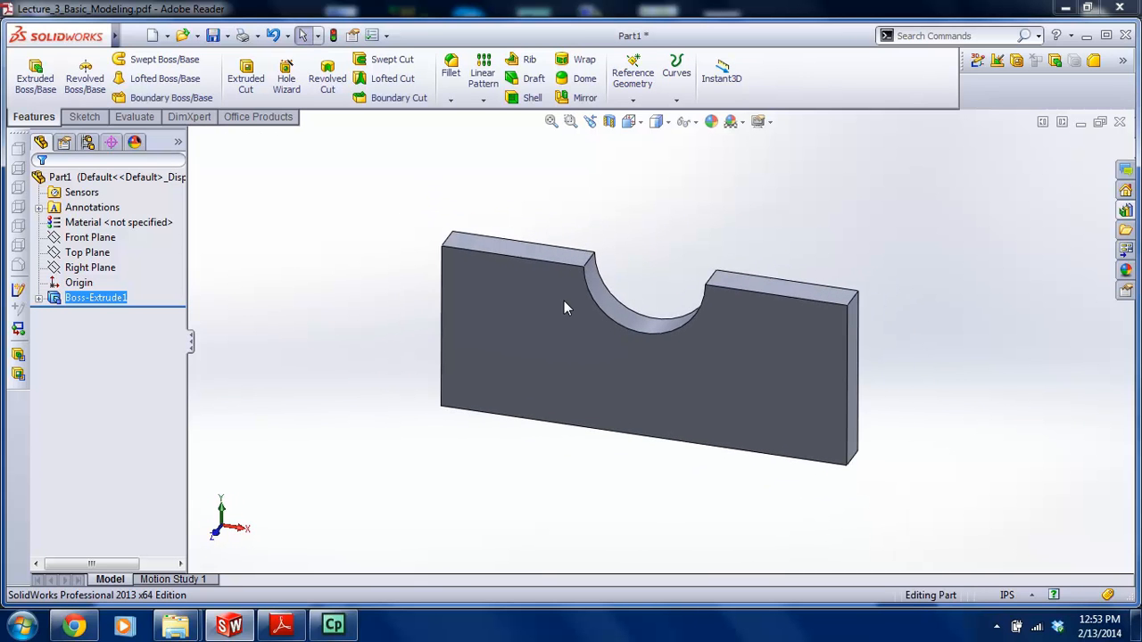
mouse_move(622, 323)
middle_down()
mouse_move(714, 332)
mouse_move(513, 316)
mouse_move(640, 323)
mouse_move(504, 328)
mouse_move(612, 323)
middle_up()
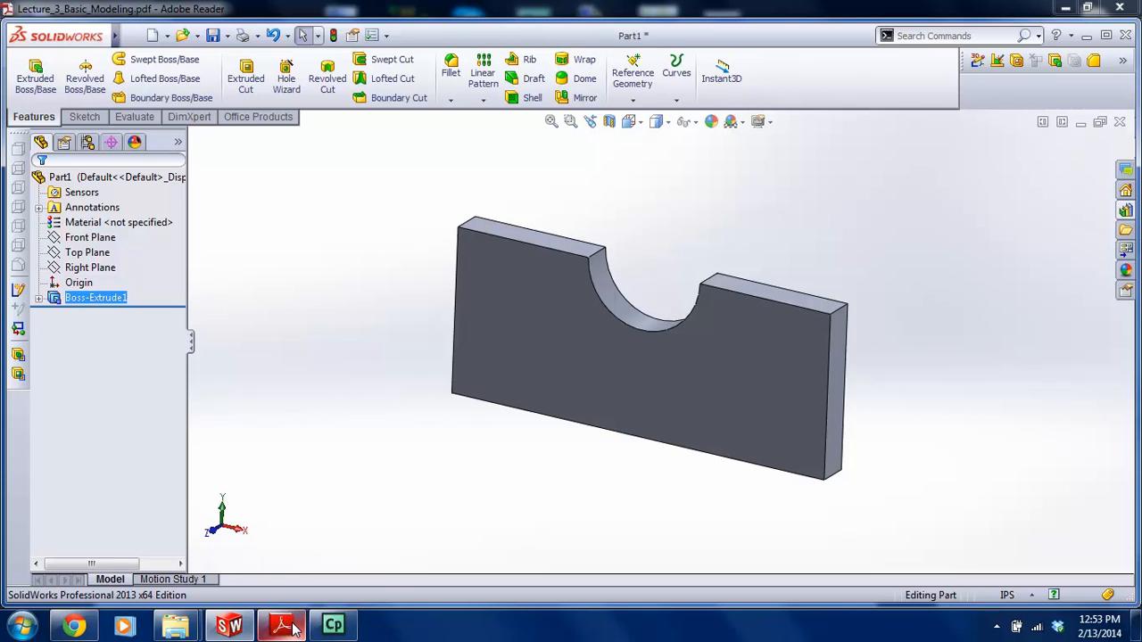
Consult the part drawing in Adobe Reader and start a sketch on the plate's large front face in SolidWorks, viewed straight on
mouse_move(290, 629)
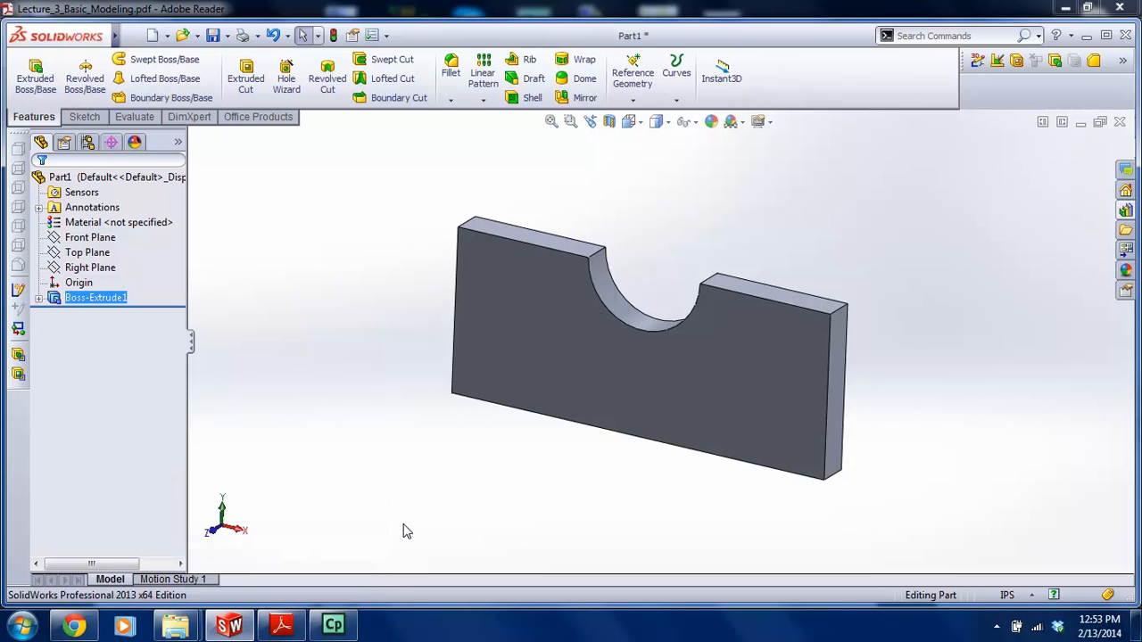
click(282, 625)
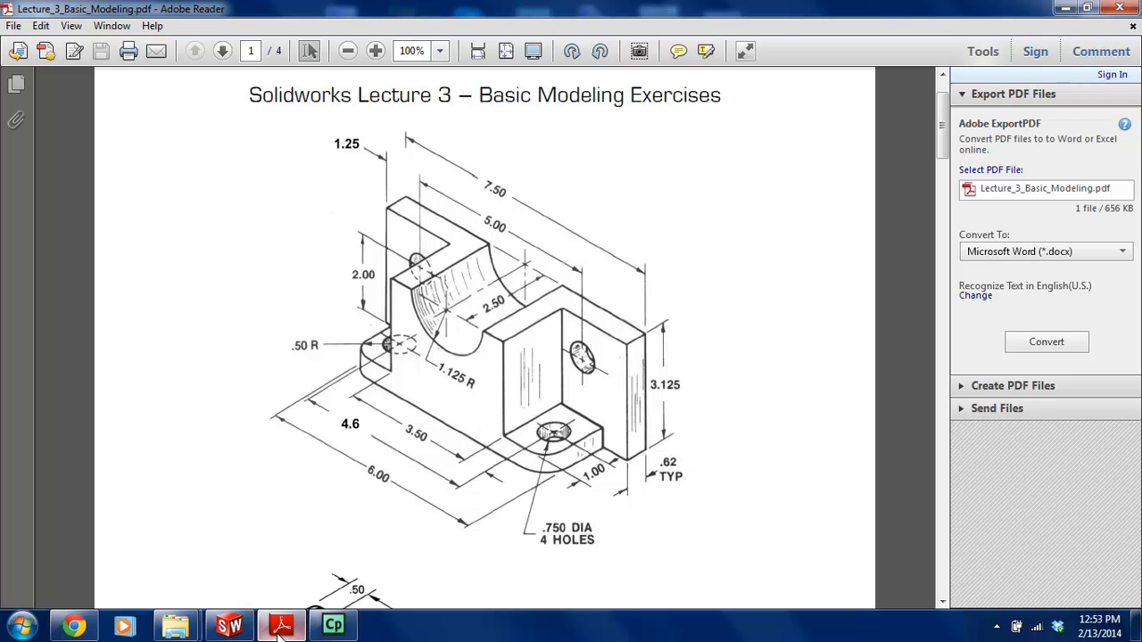
mouse_move(229, 625)
click(370, 463)
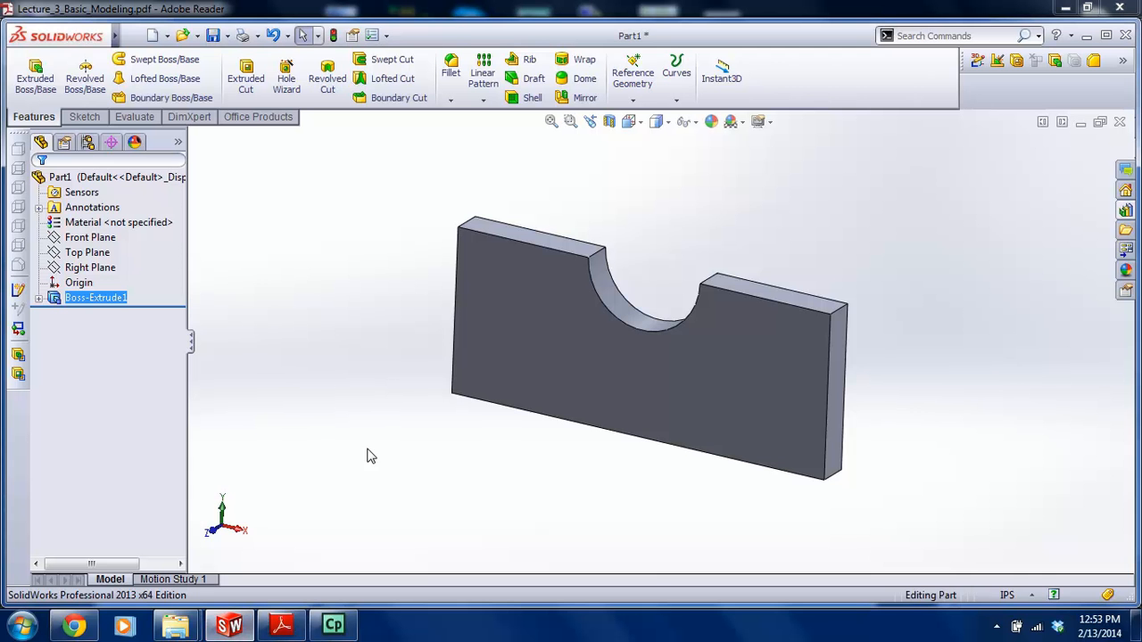
click(84, 117)
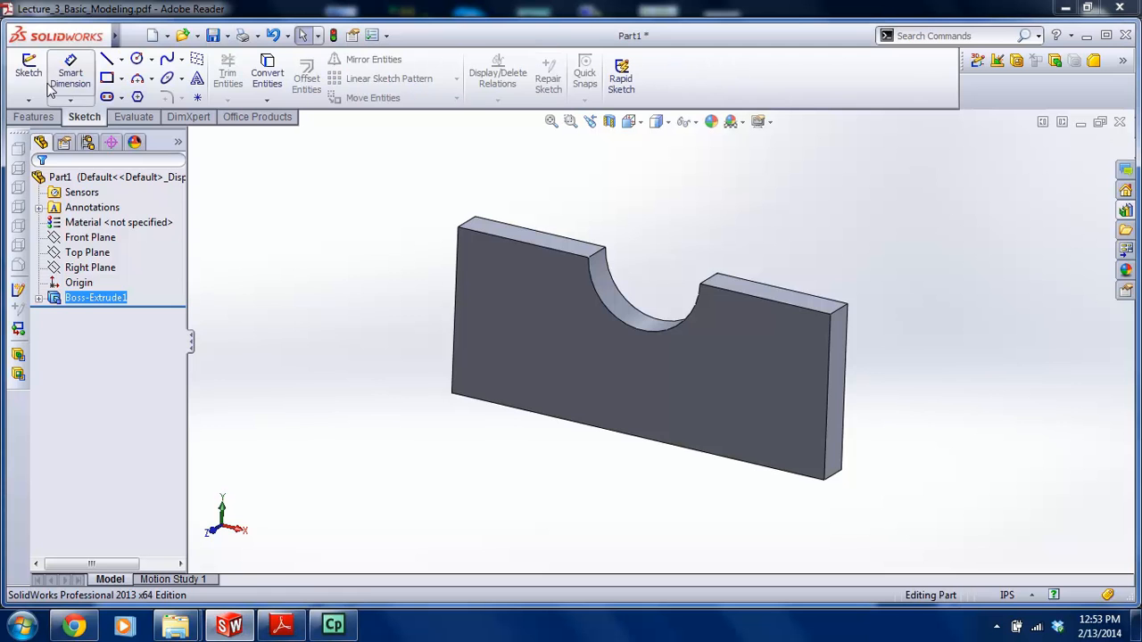
click(29, 72)
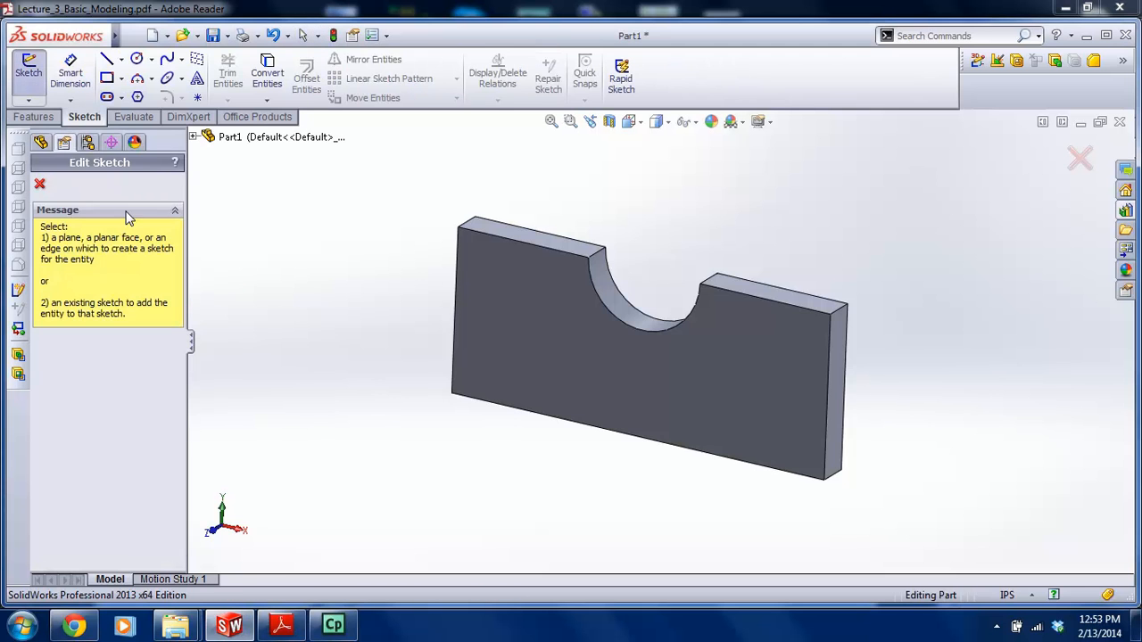
click(578, 339)
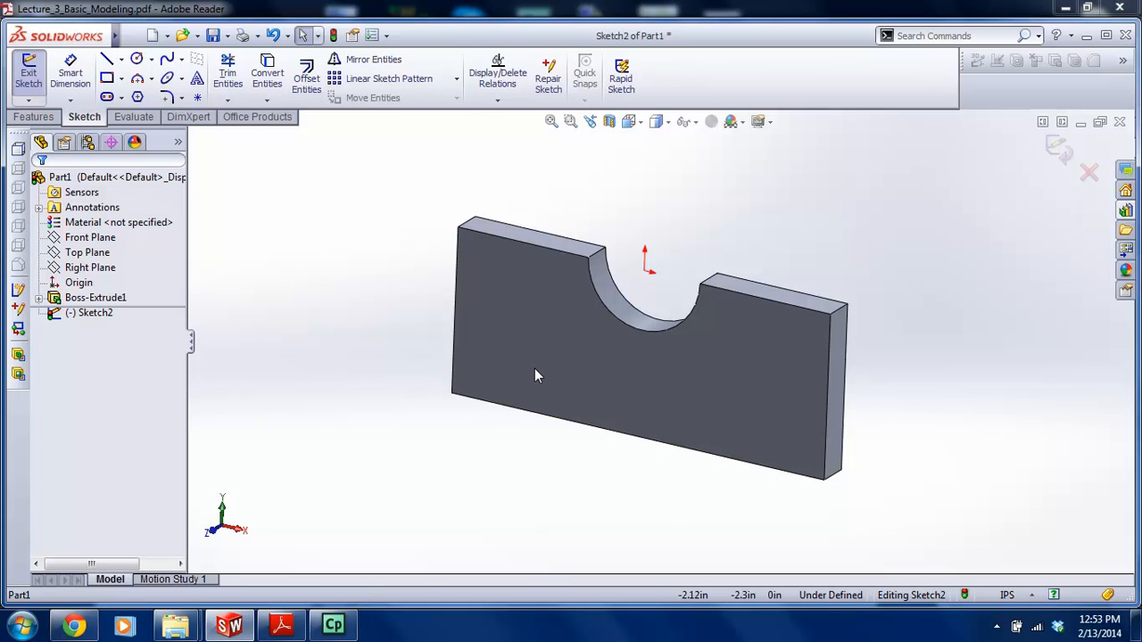
key(space)
click(680, 465)
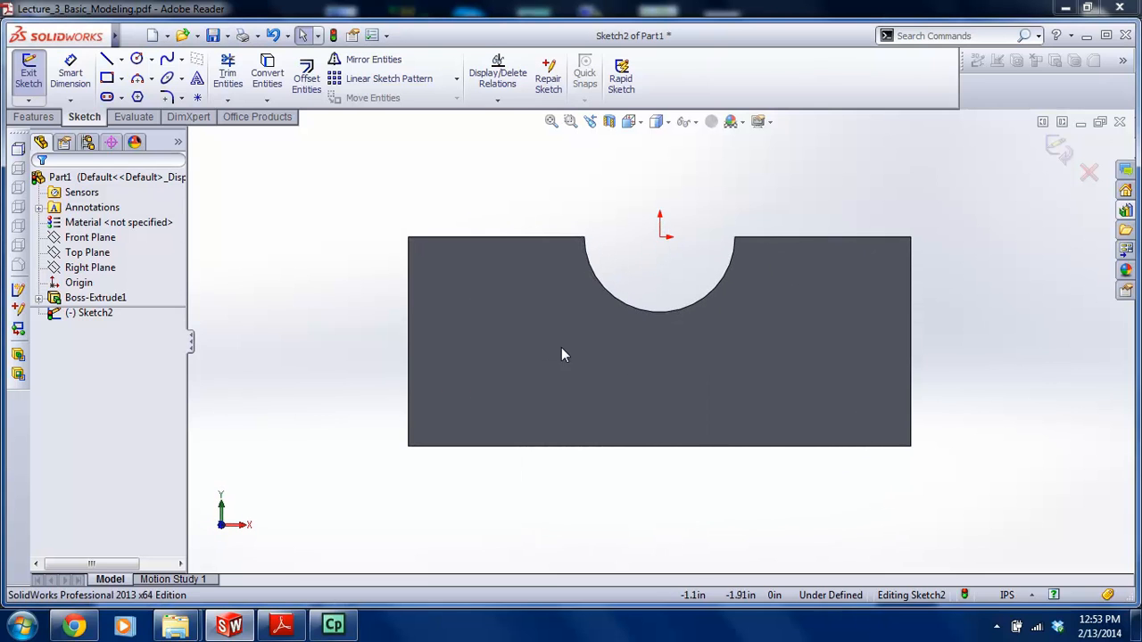
Sketch two vertical lines from the plate's top edge to its bottom edge, one on each side of the notch
click(106, 59)
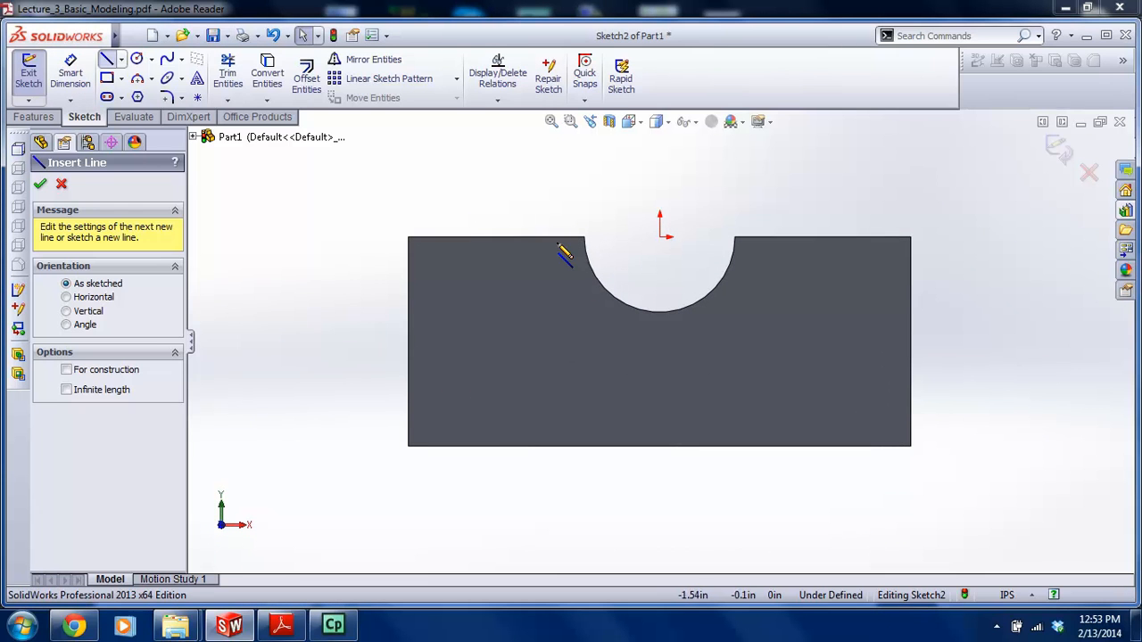
click(544, 237)
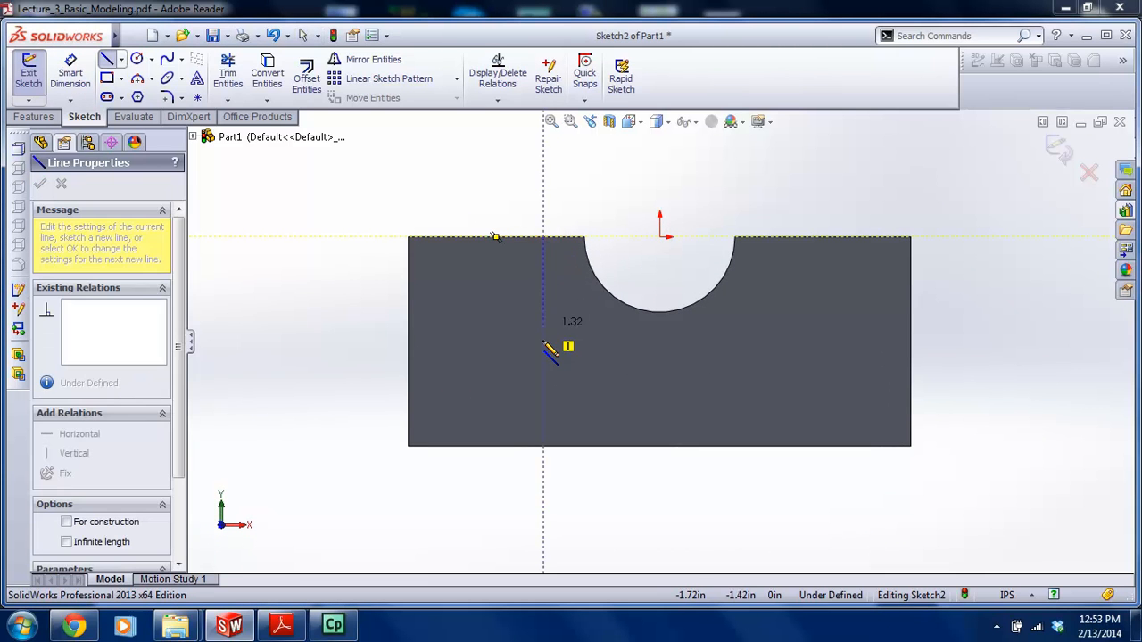
click(544, 446)
key(Escape)
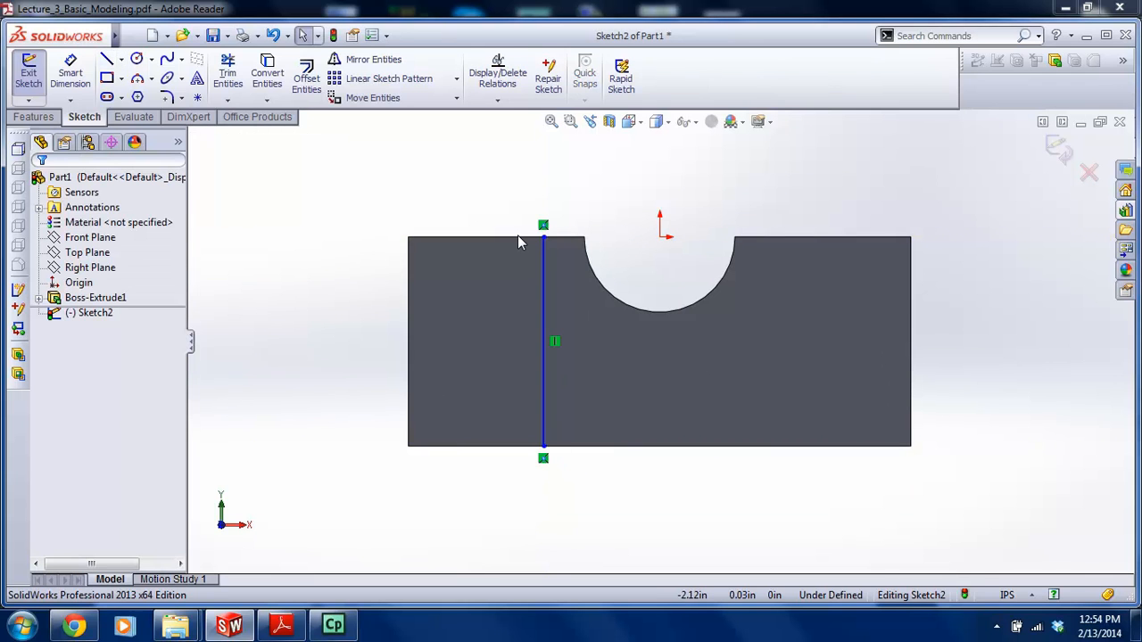
click(106, 60)
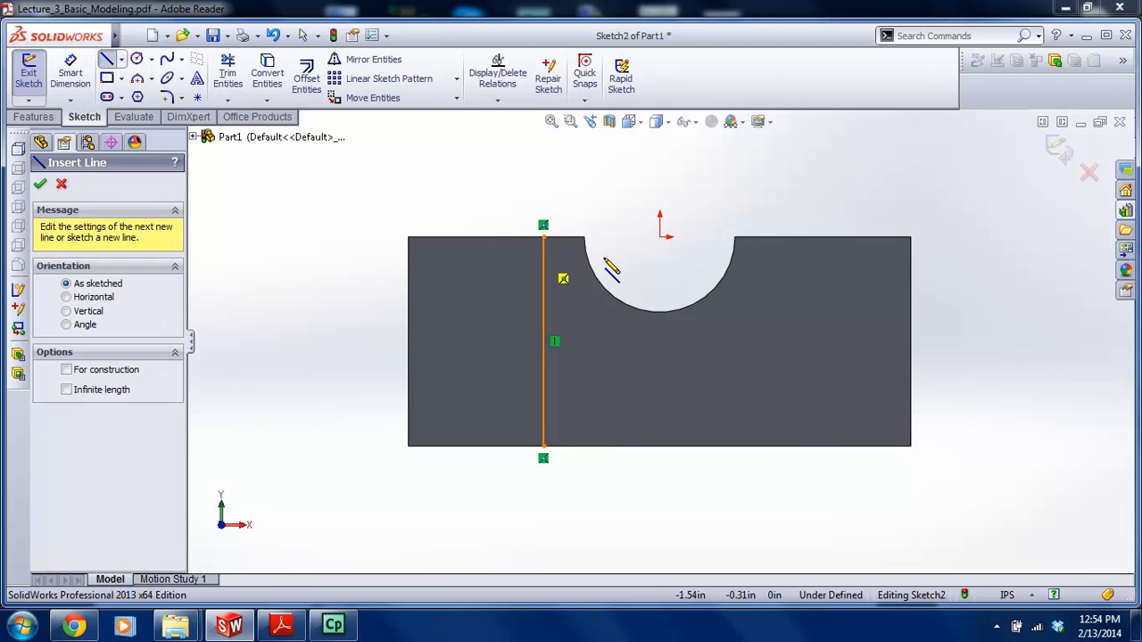
click(775, 237)
click(774, 446)
key(Escape)
Draw a vertical centerline from the origin down to the midpoint of the plate's bottom edge
click(121, 60)
click(134, 92)
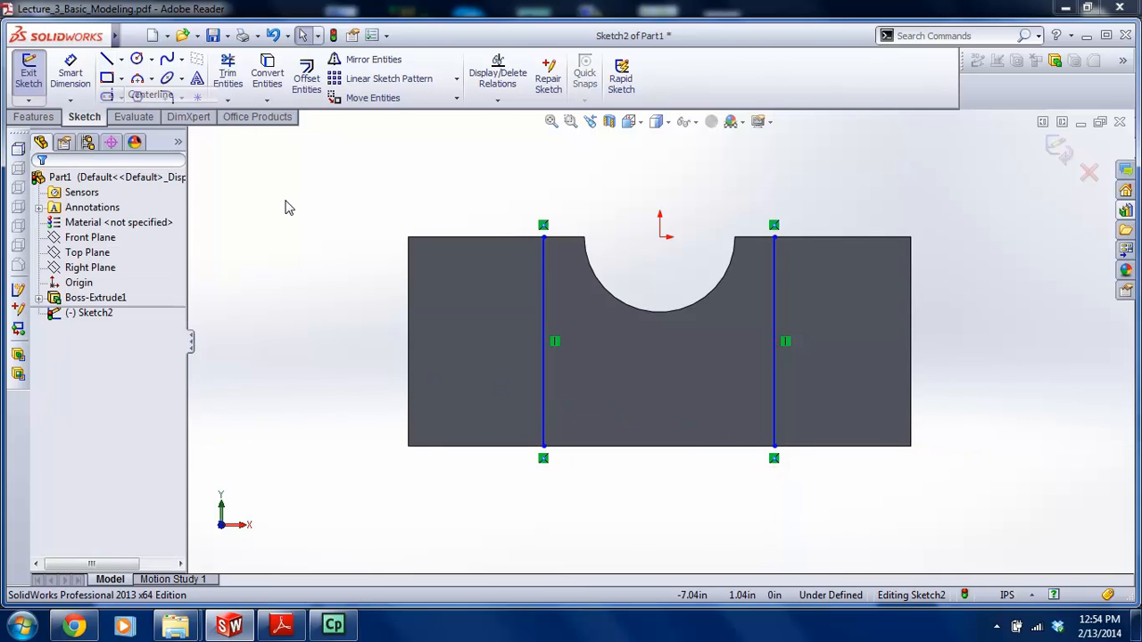
click(660, 237)
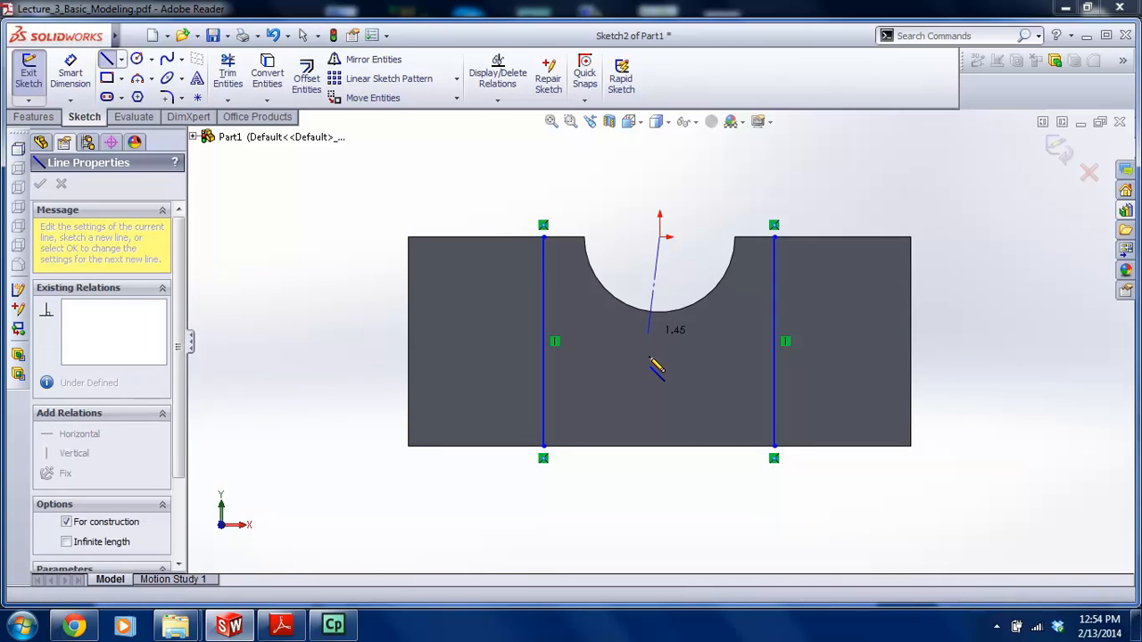
click(659, 445)
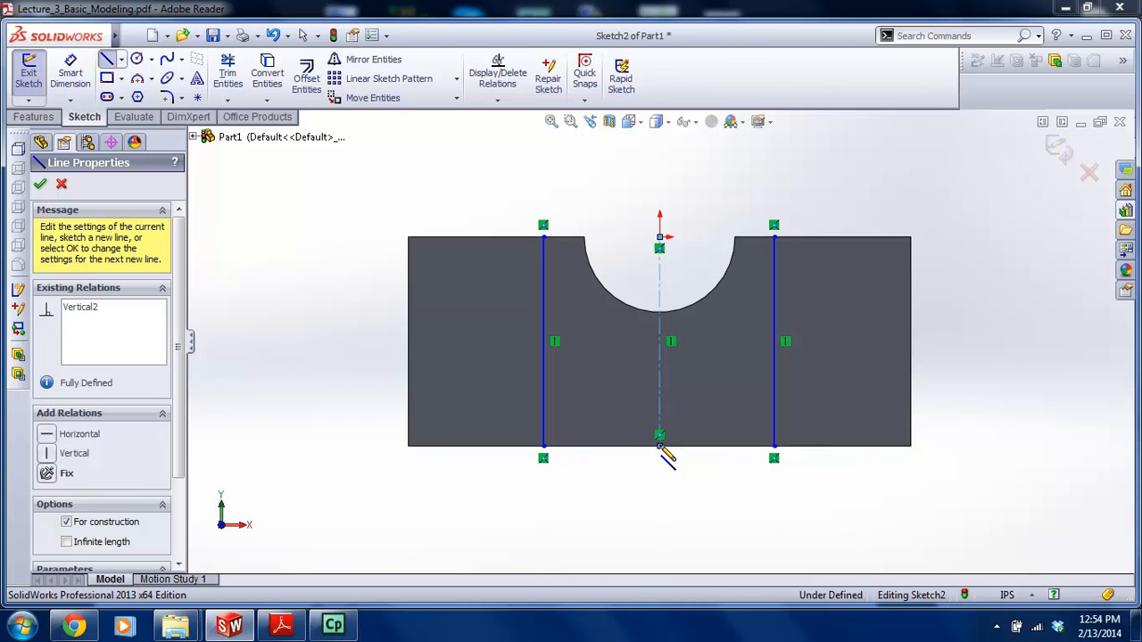
key(Escape)
scroll(711, 336, up, 1)
scroll(734, 316, down, 1)
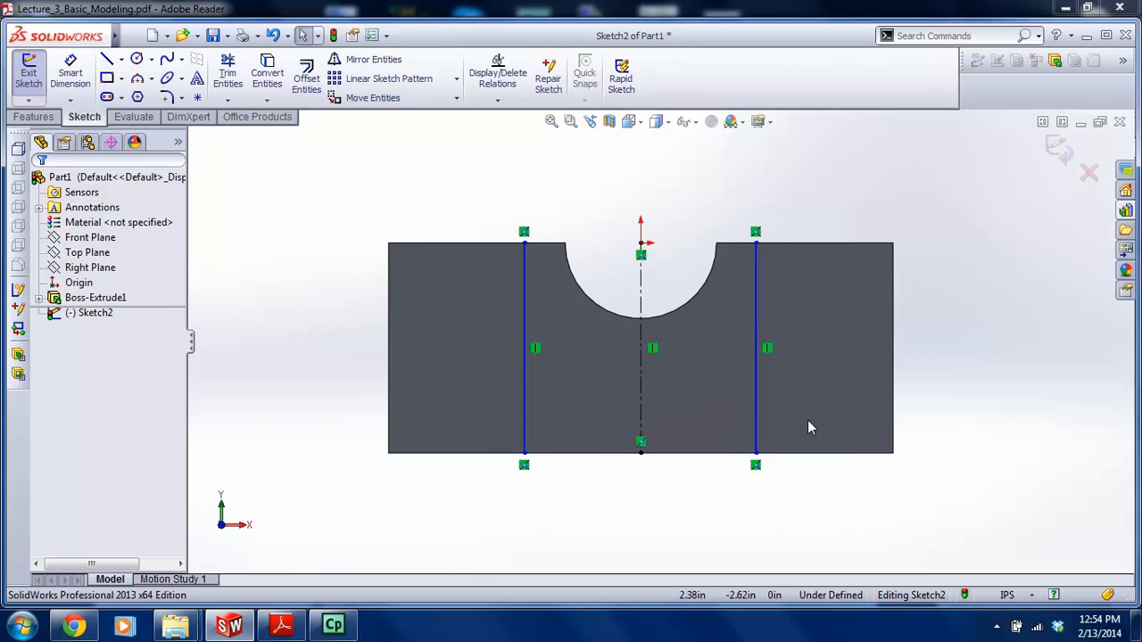
Make the two vertical lines symmetric about the centerline
click(526, 401)
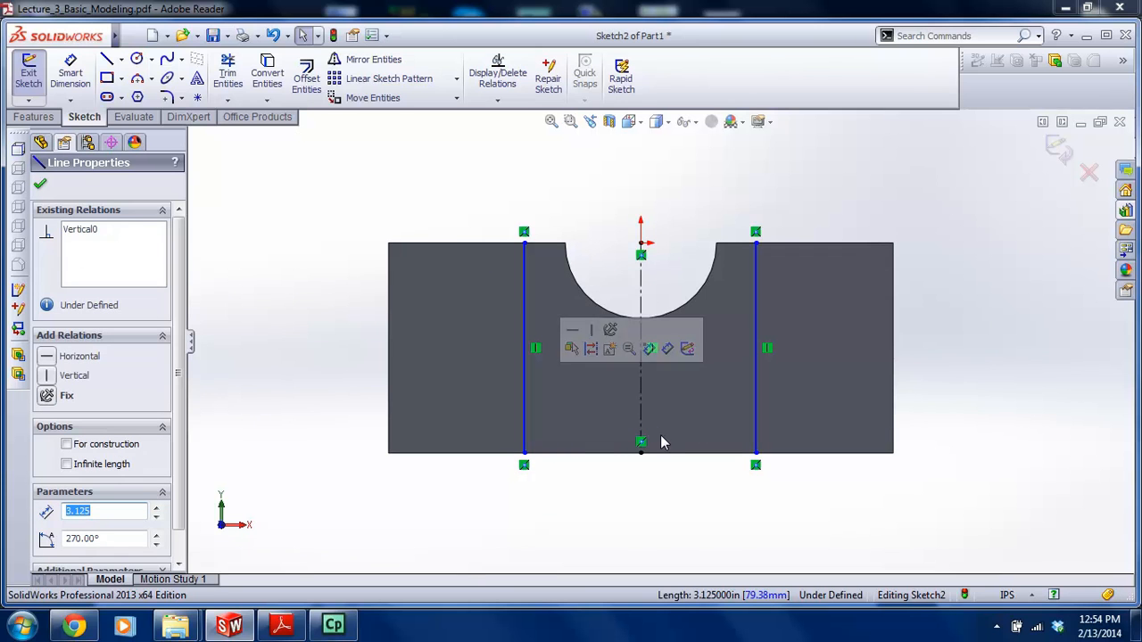
click(642, 400)
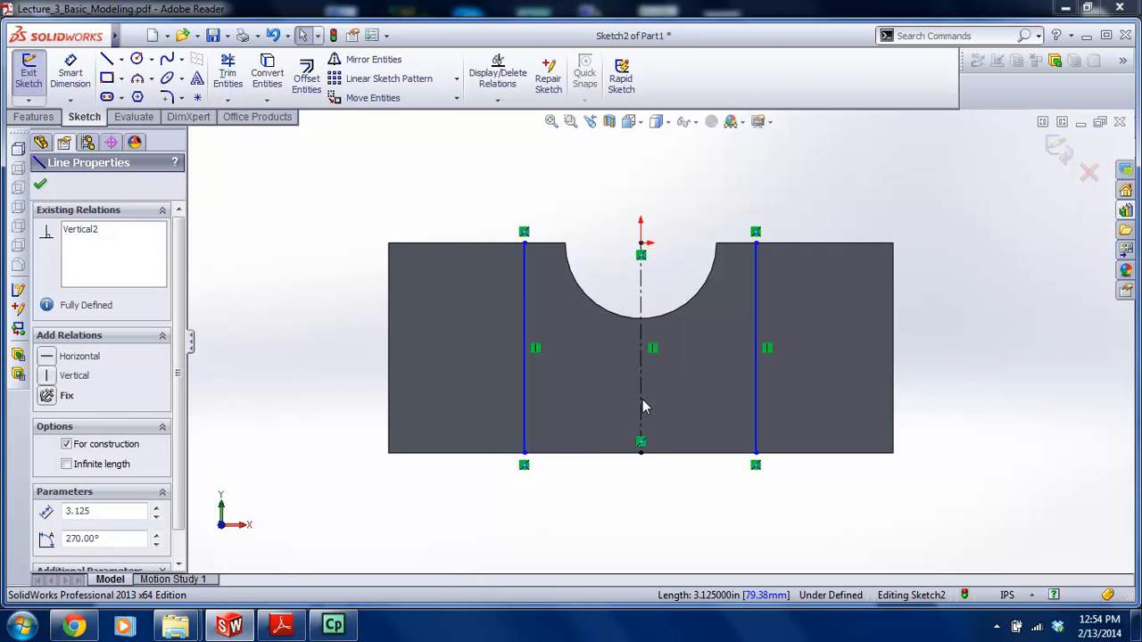
click(755, 410)
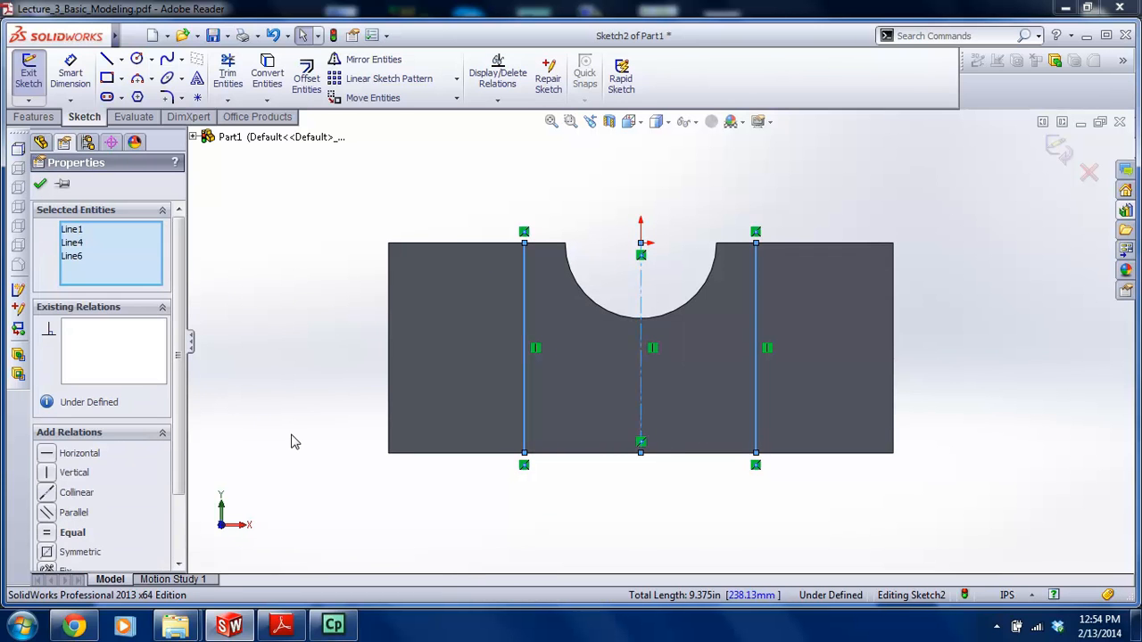
click(51, 551)
key(Escape)
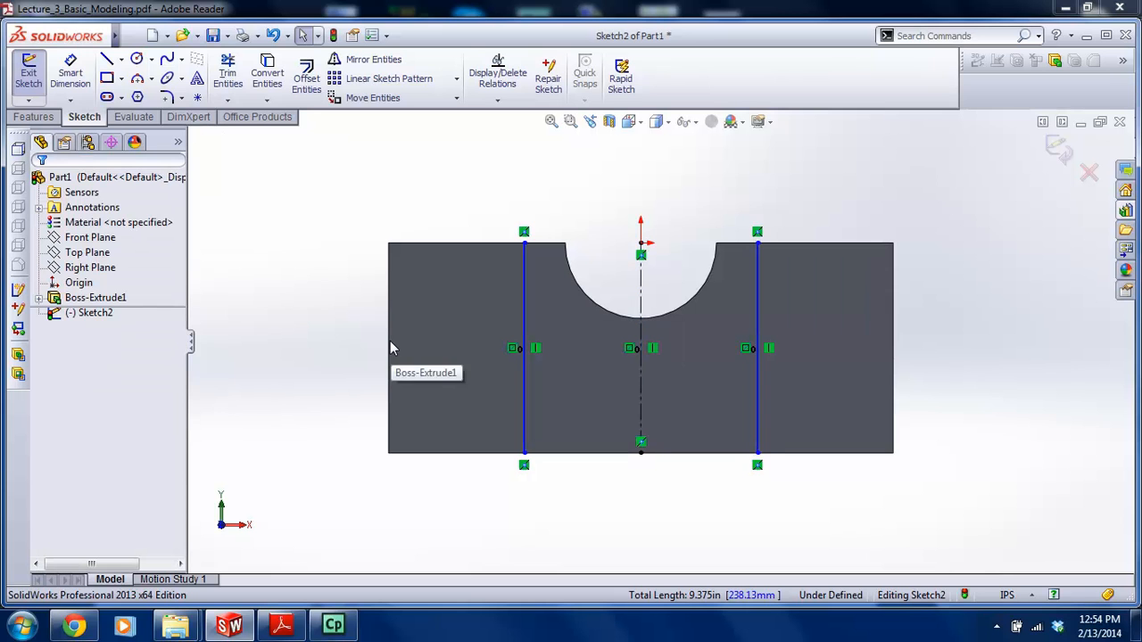
Dimension the distance between the two vertical lines as 3.5 in, placed below the plate
click(82, 66)
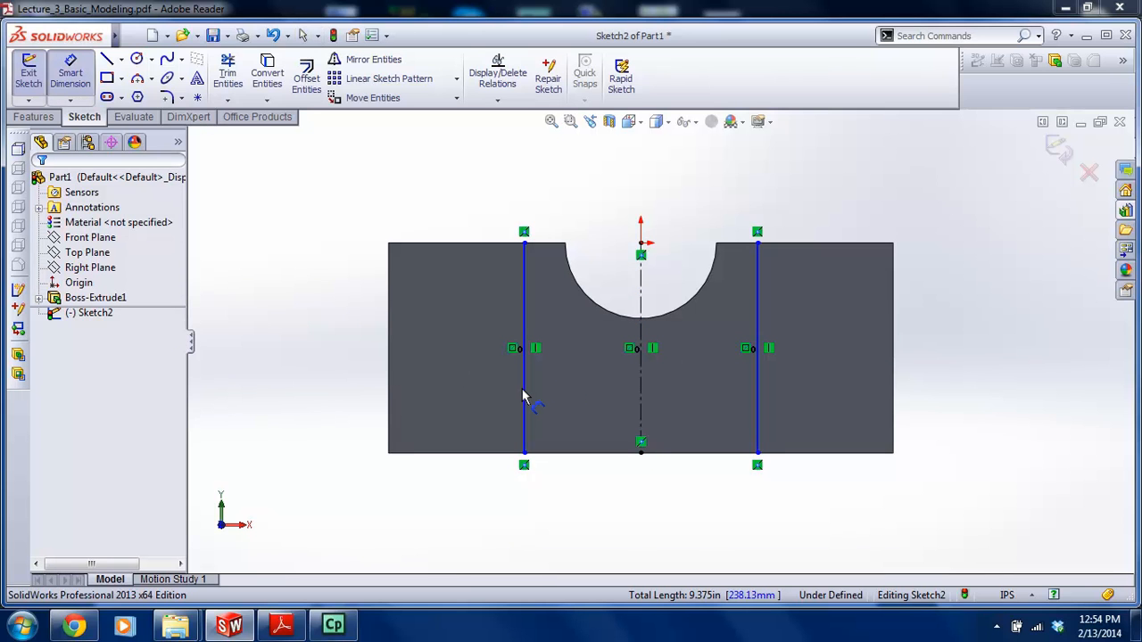
click(523, 397)
click(757, 387)
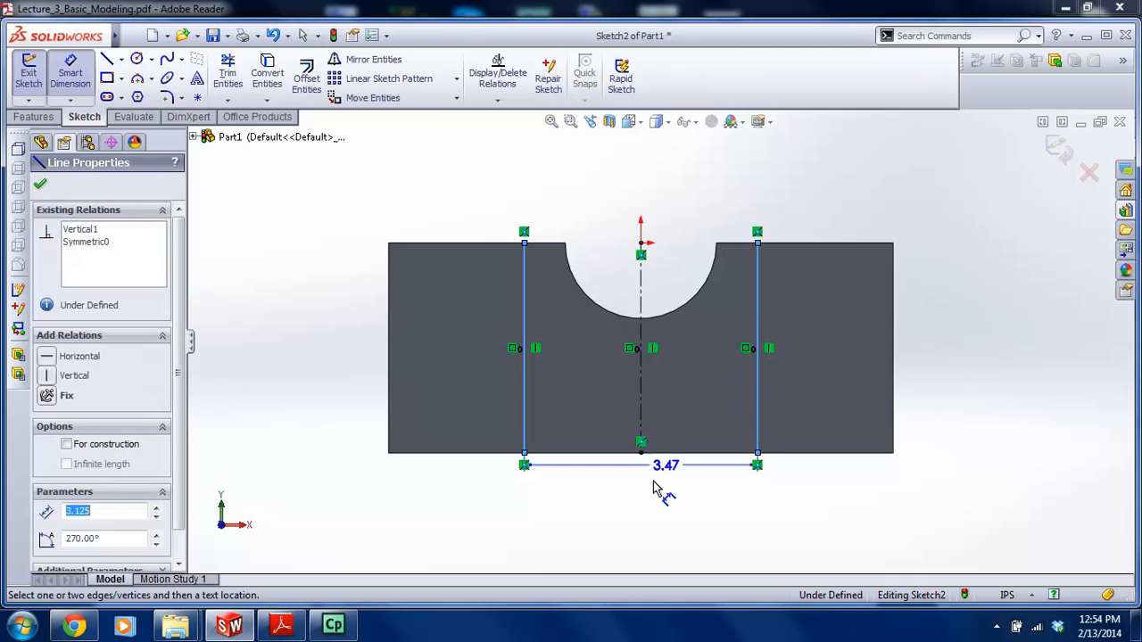
click(654, 510)
text(3.5)
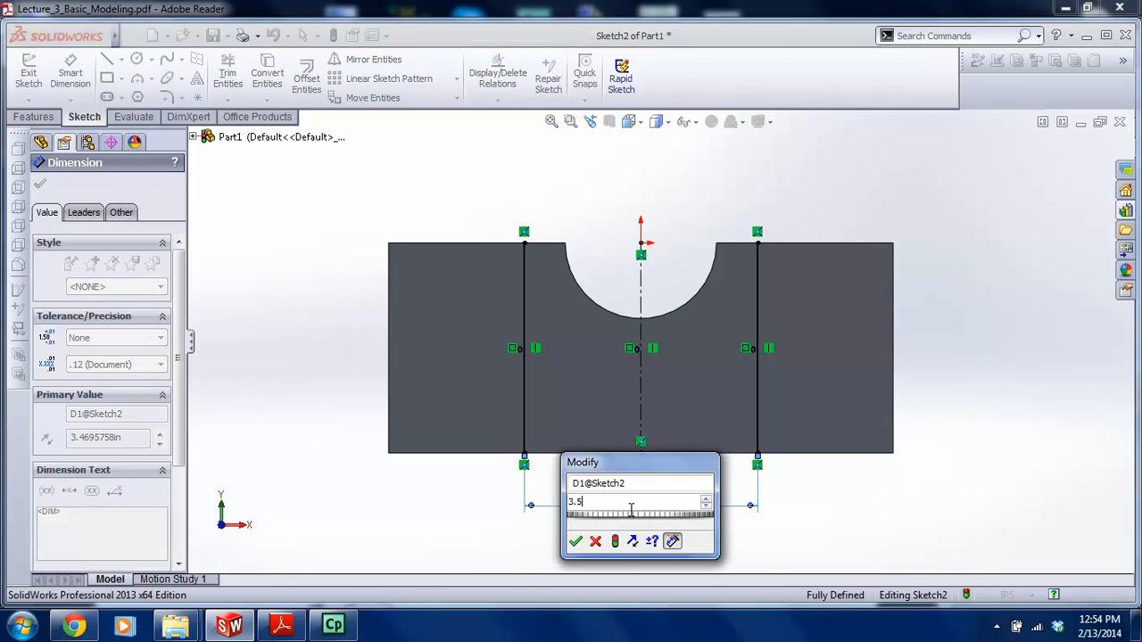
key(Return)
key(Escape)
key(ctrl+7)
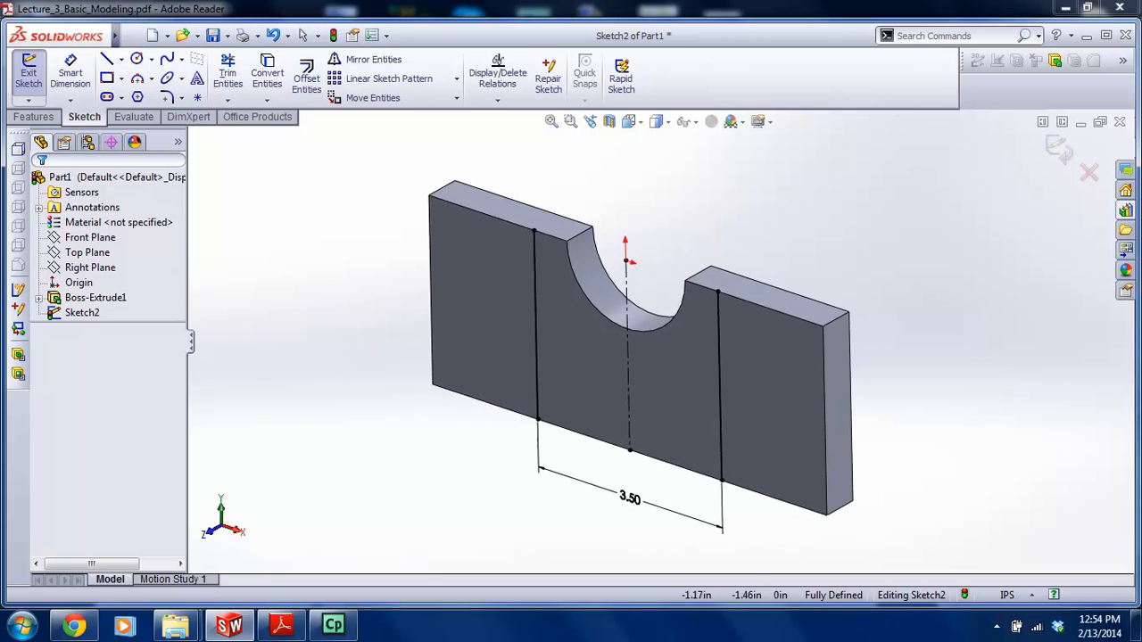
scroll(516, 302, down, 1)
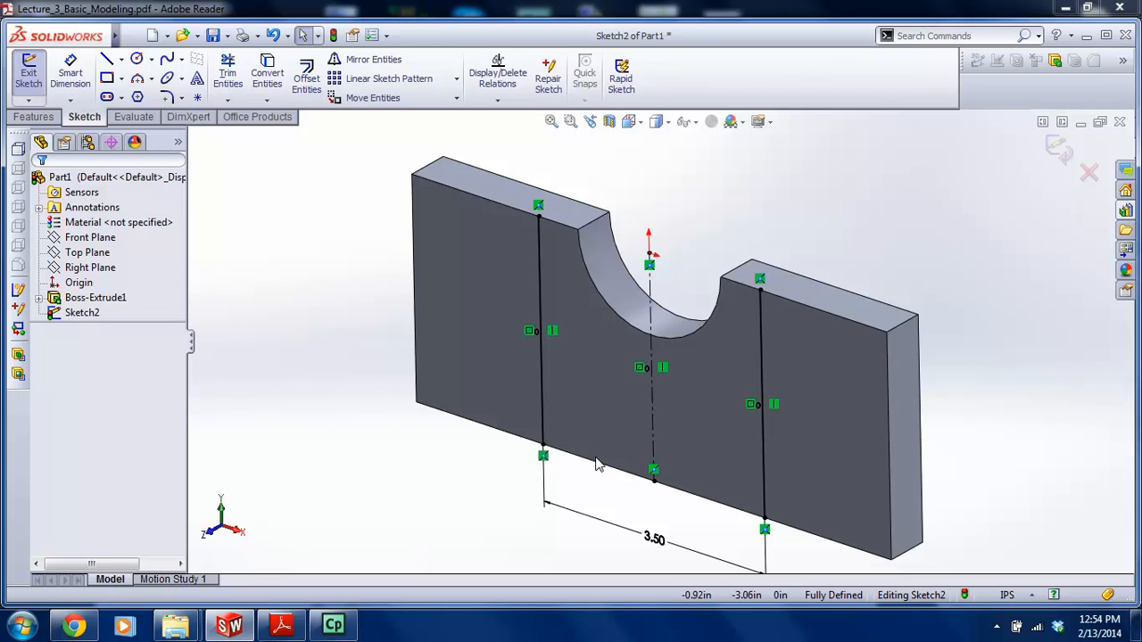
click(107, 59)
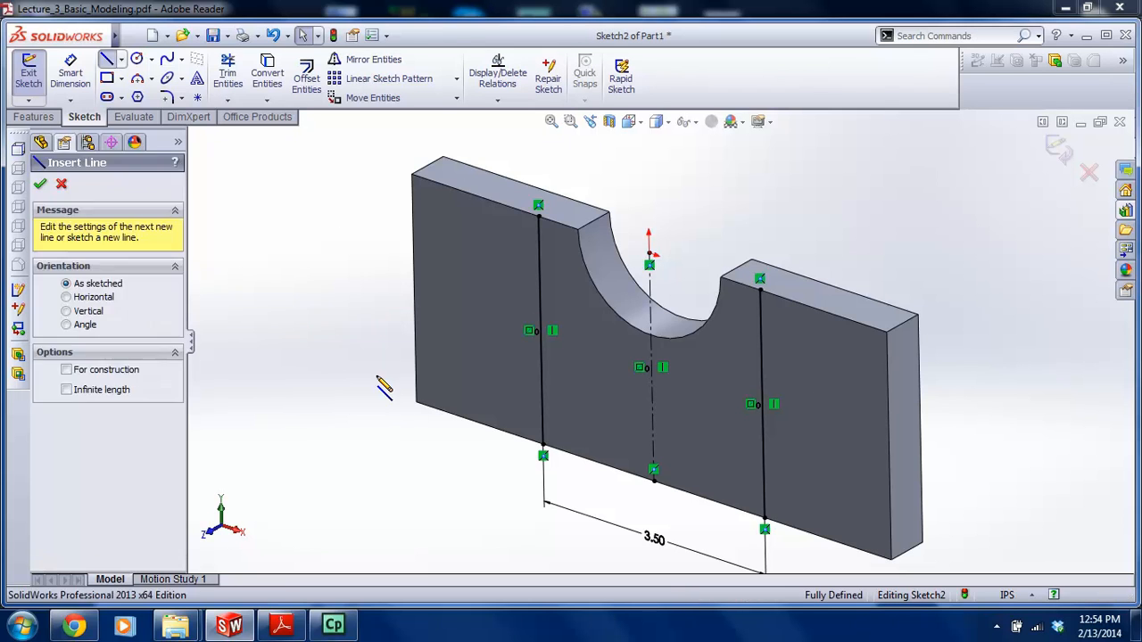
click(542, 445)
double_click(762, 524)
click(583, 459)
click(555, 522)
click(689, 500)
click(693, 527)
click(693, 500)
click(685, 553)
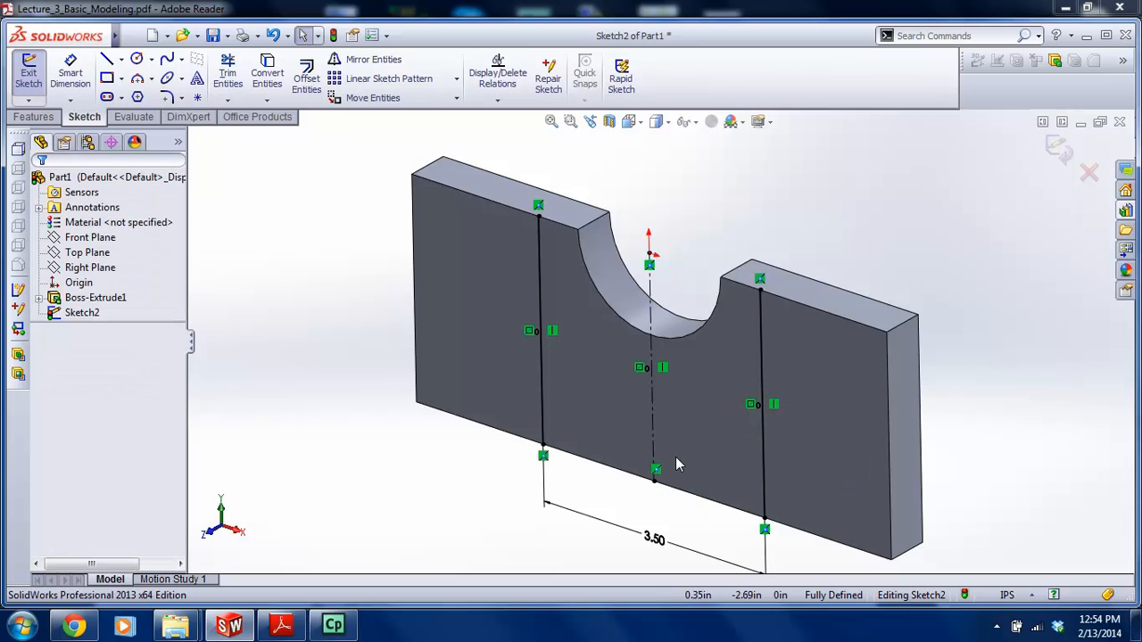
Convert the edges of the plate's front face into entities of the current sketch
click(682, 423)
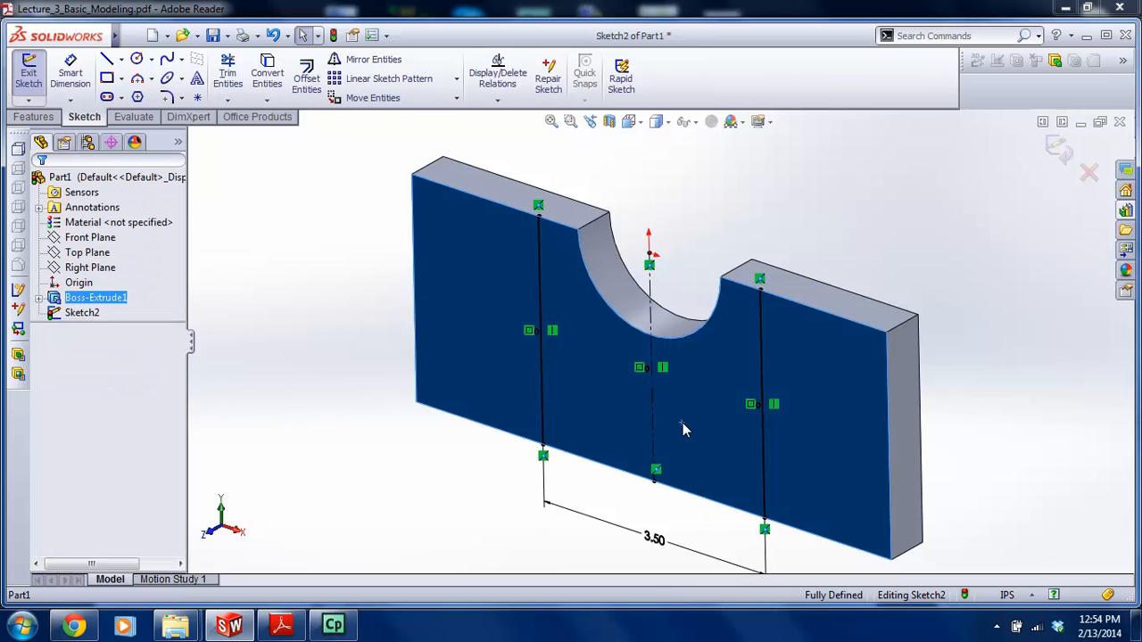
click(267, 73)
mouse_move(610, 240)
middle_down()
mouse_move(564, 249)
mouse_move(624, 232)
middle_up()
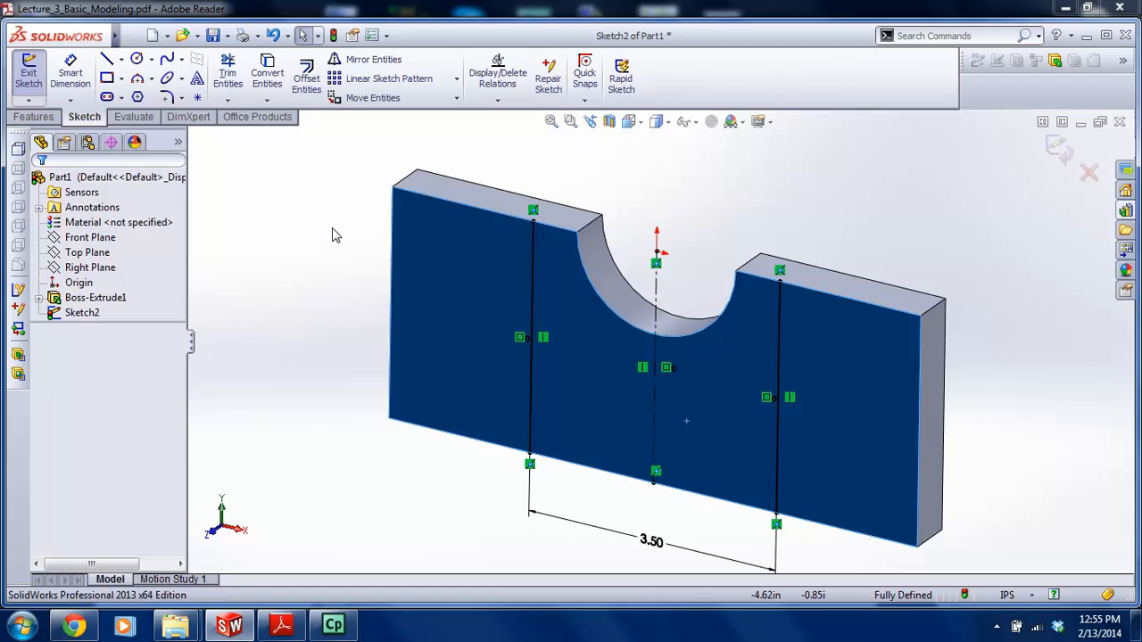
click(465, 275)
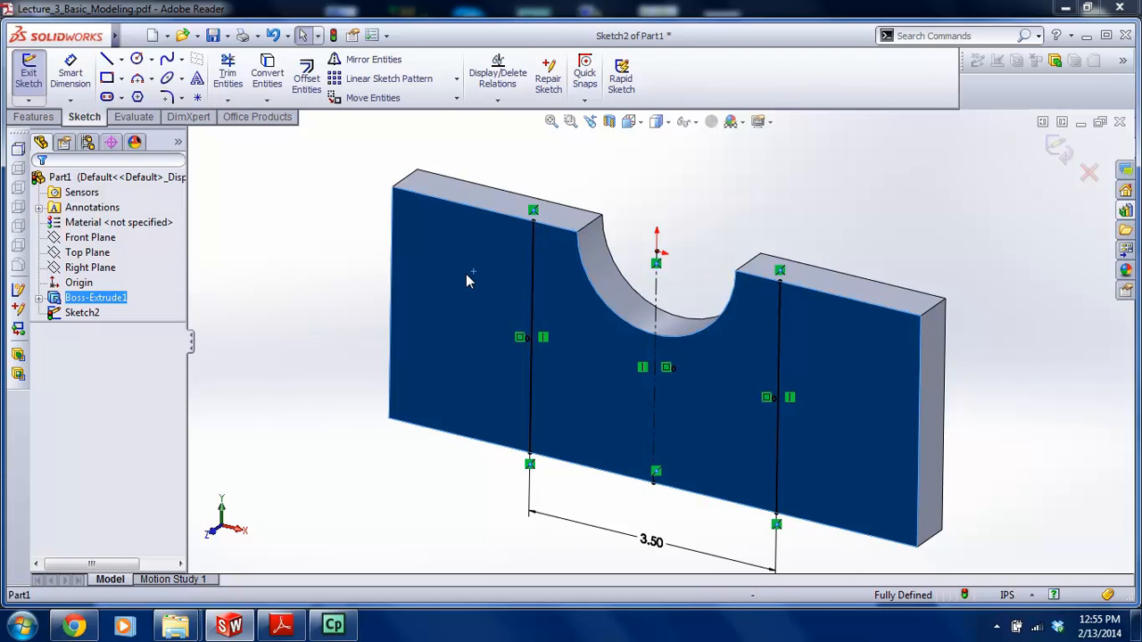
click(267, 71)
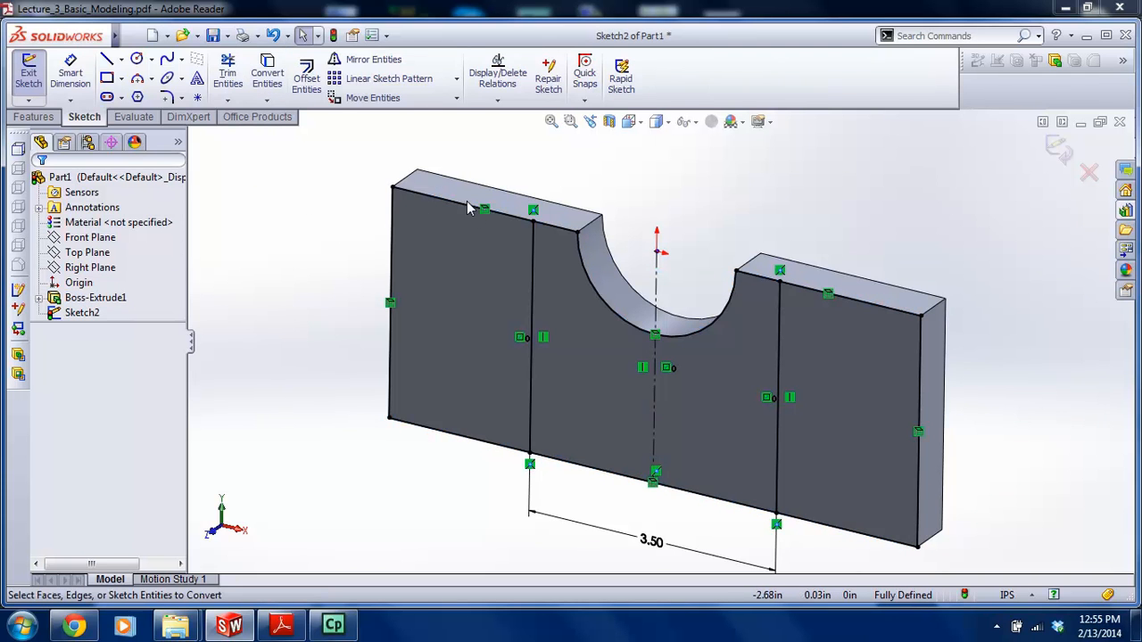
Trim away the converted edges outside the two vertical lines with Power trim and exit the sketch
click(229, 79)
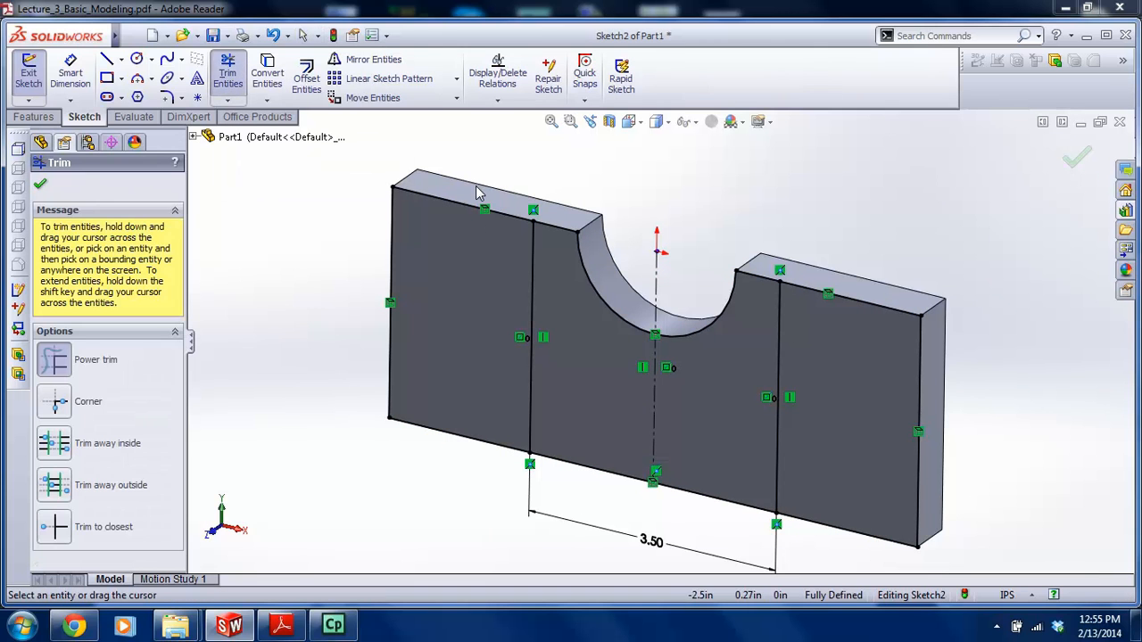
mouse_move(473, 184)
mouse_down()
mouse_move(334, 235)
mouse_move(430, 350)
mouse_move(410, 473)
mouse_up()
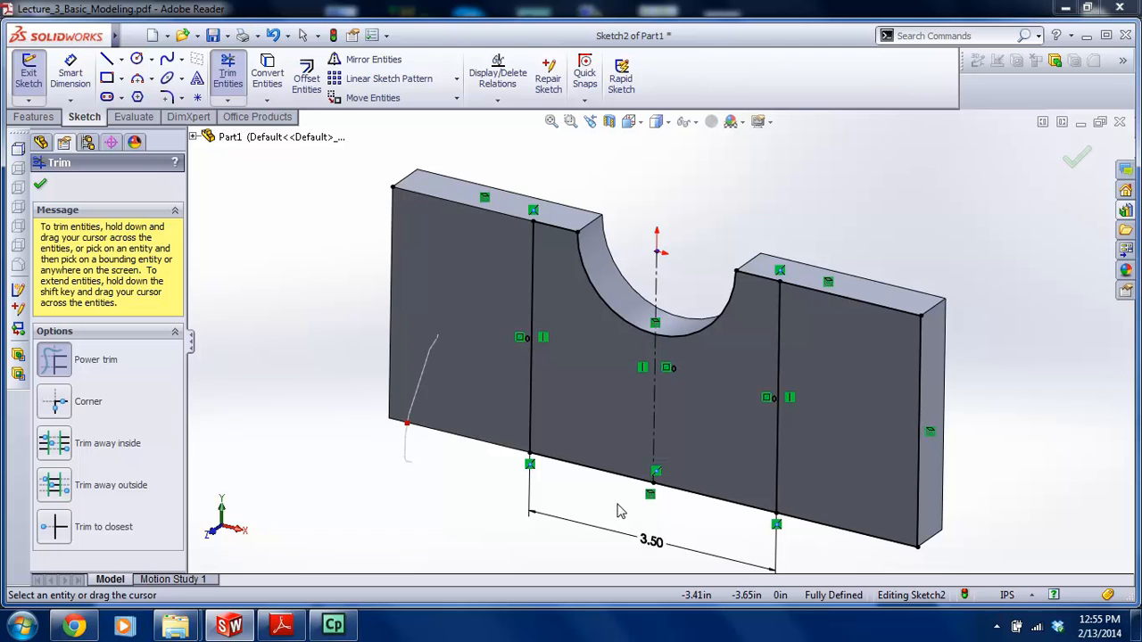
mouse_move(879, 568)
mouse_down()
mouse_move(941, 446)
mouse_move(879, 327)
mouse_move(837, 349)
mouse_move(778, 355)
mouse_up()
key(Escape)
mouse_move(466, 166)
mouse_down()
mouse_move(643, 395)
mouse_move(858, 550)
mouse_up()
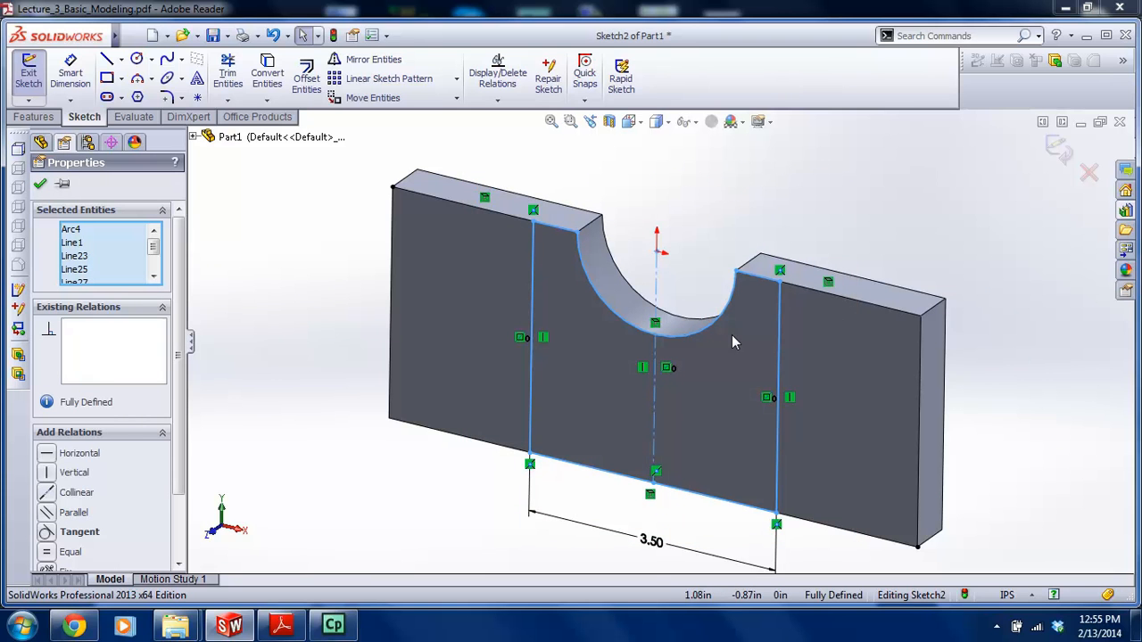
click(904, 223)
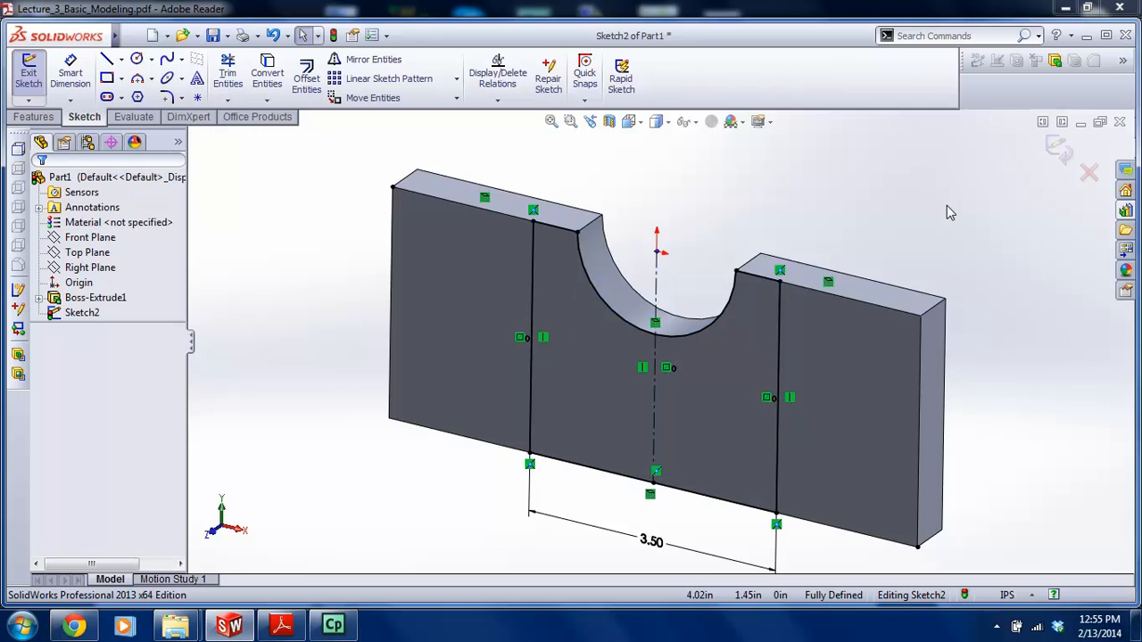
click(1063, 148)
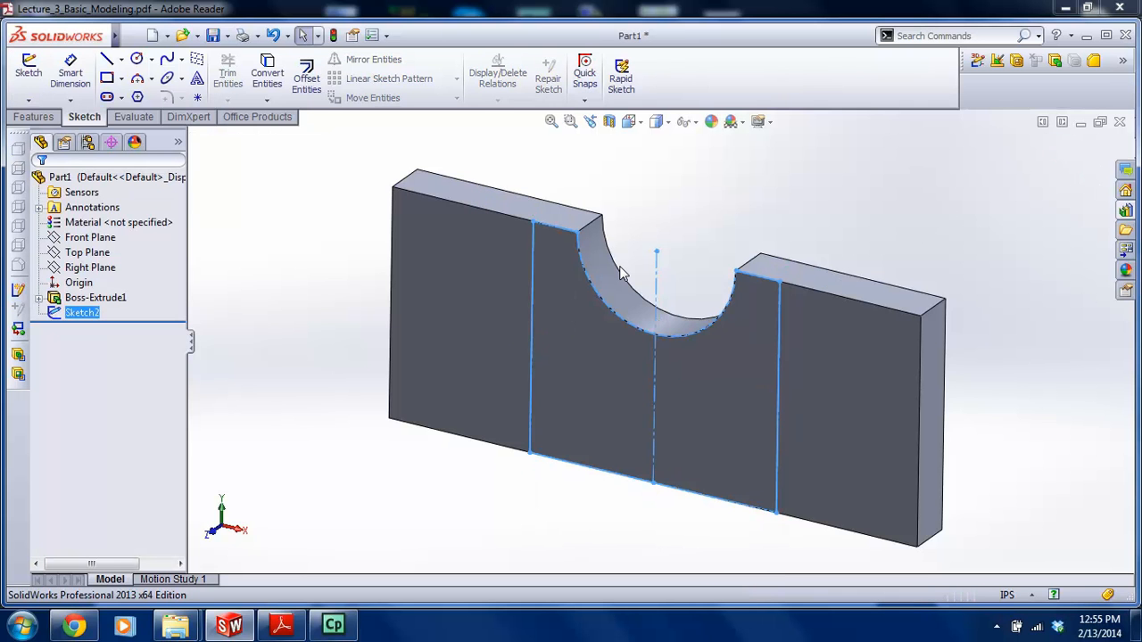
Check the central block's depth in the PDF exercise drawing in Adobe Reader and return to SolidWorks
mouse_move(529, 340)
middle_down()
mouse_move(343, 334)
mouse_move(508, 337)
mouse_move(546, 327)
middle_up()
click(305, 630)
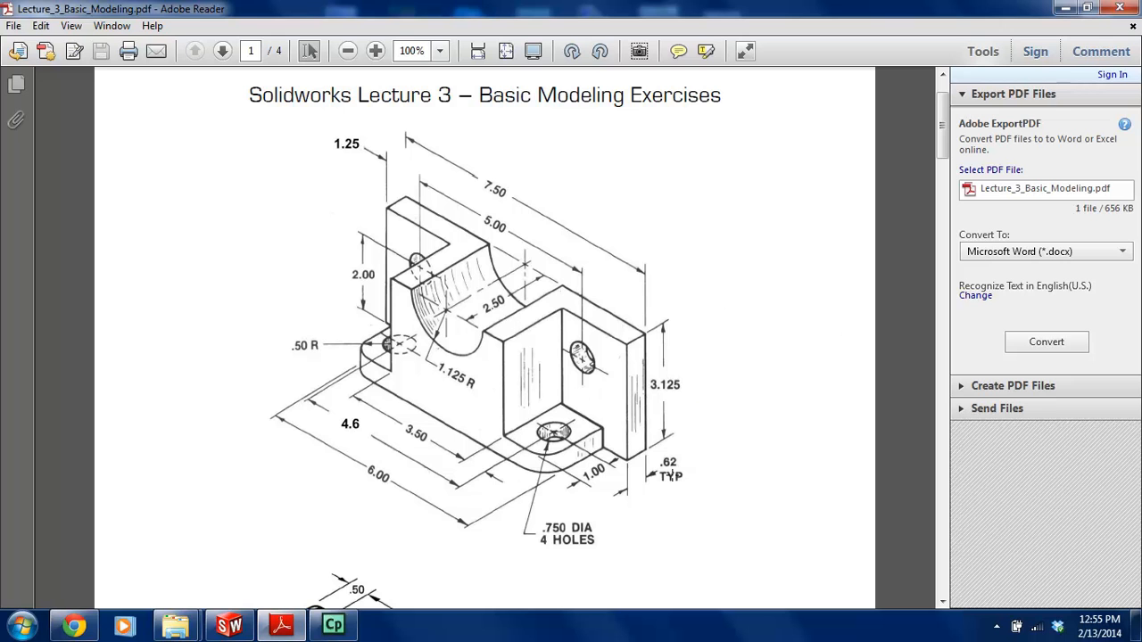
click(229, 625)
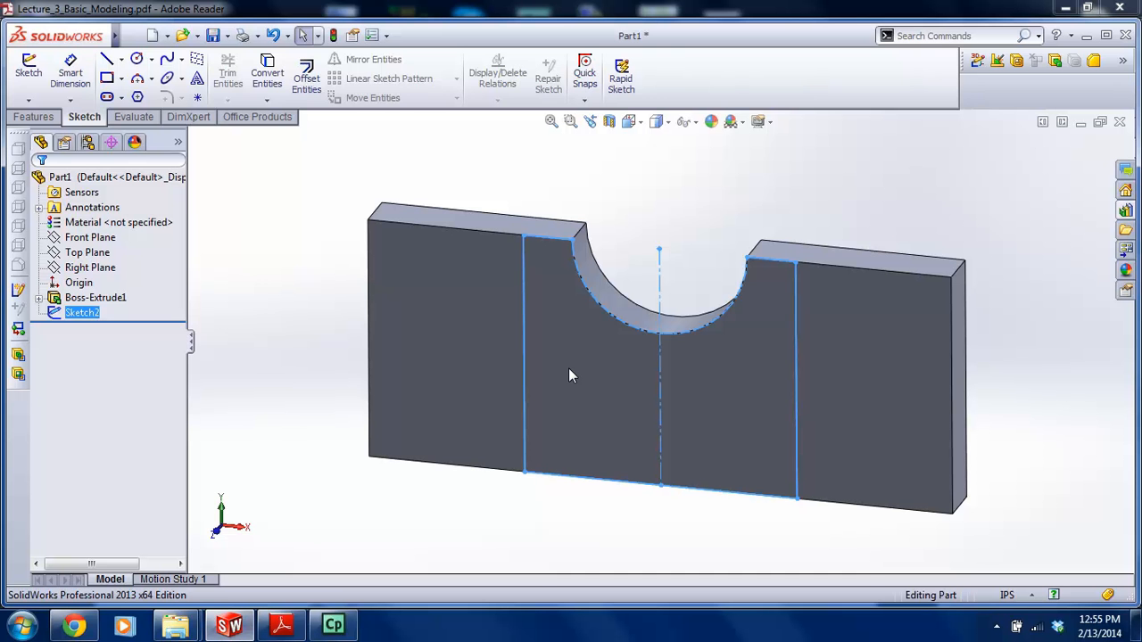
Extrude the notched central profile forward from the plate to a blind depth of 2.5-.62 in, merged with the plate
click(33, 116)
click(36, 79)
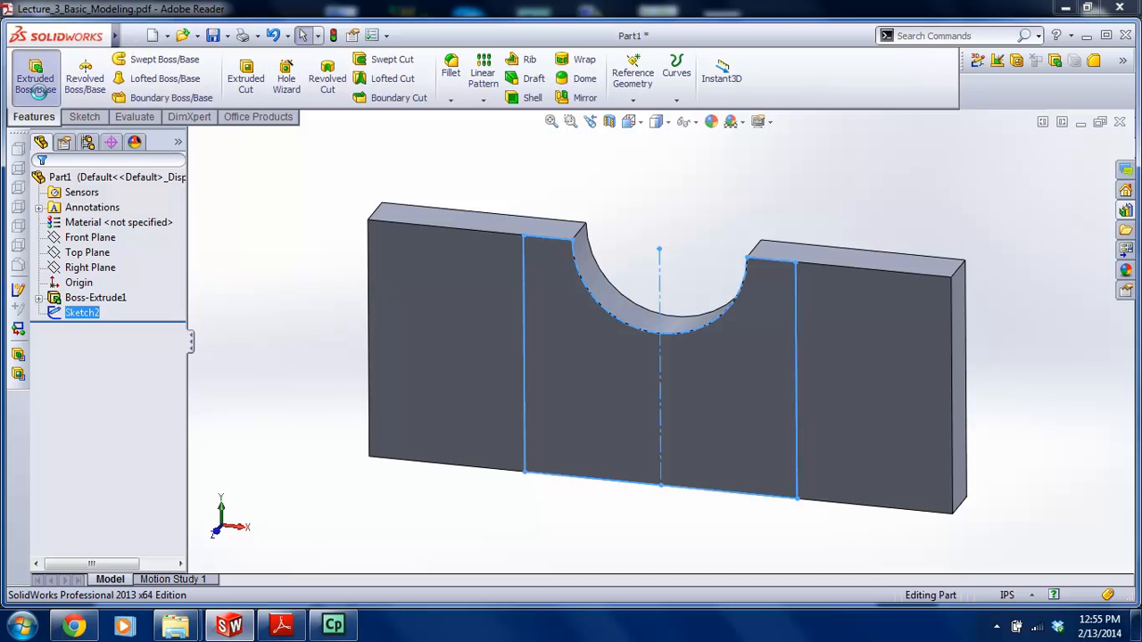
middle_drag(471, 318, 531, 315)
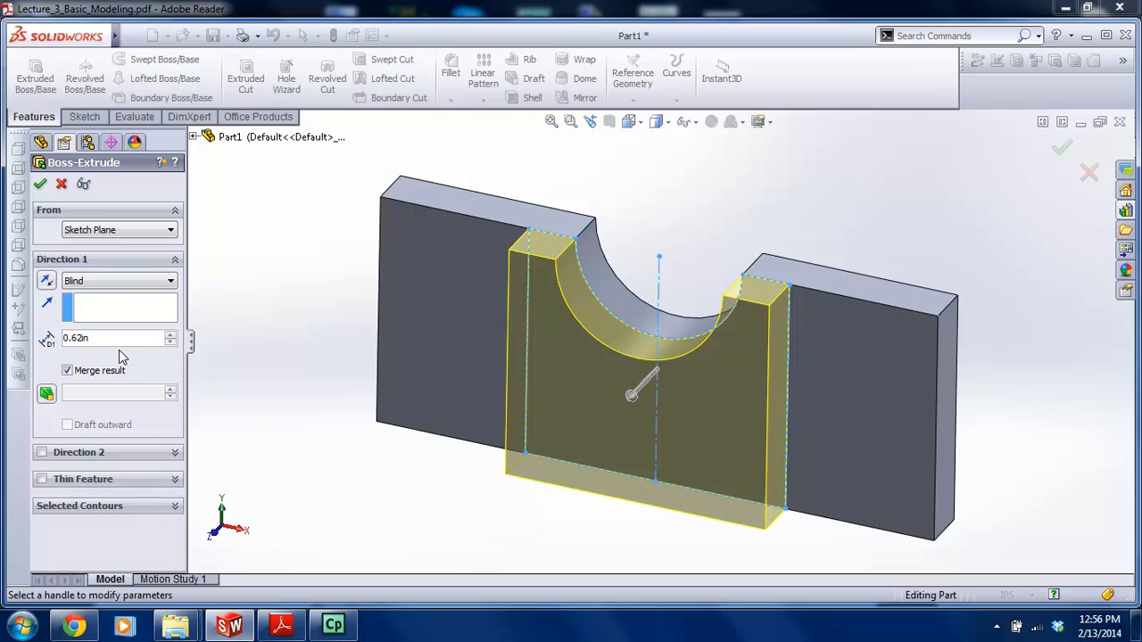
middle_drag(384, 294, 321, 328)
click(46, 282)
click(46, 282)
click(46, 282)
click(46, 282)
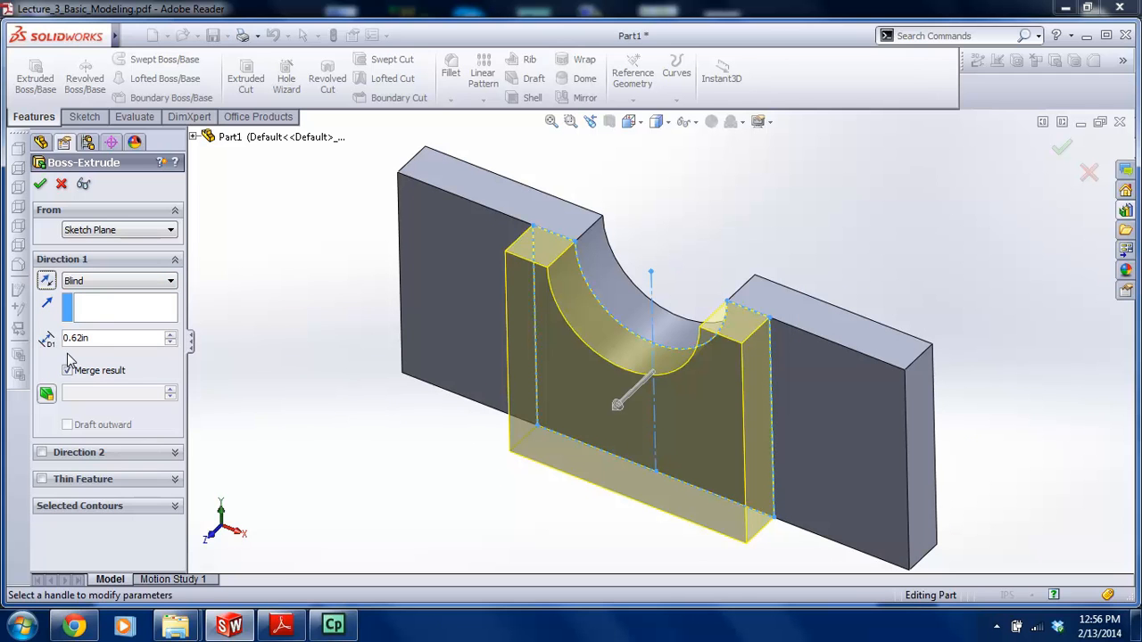
drag(113, 338, 4, 339)
text(2.54)
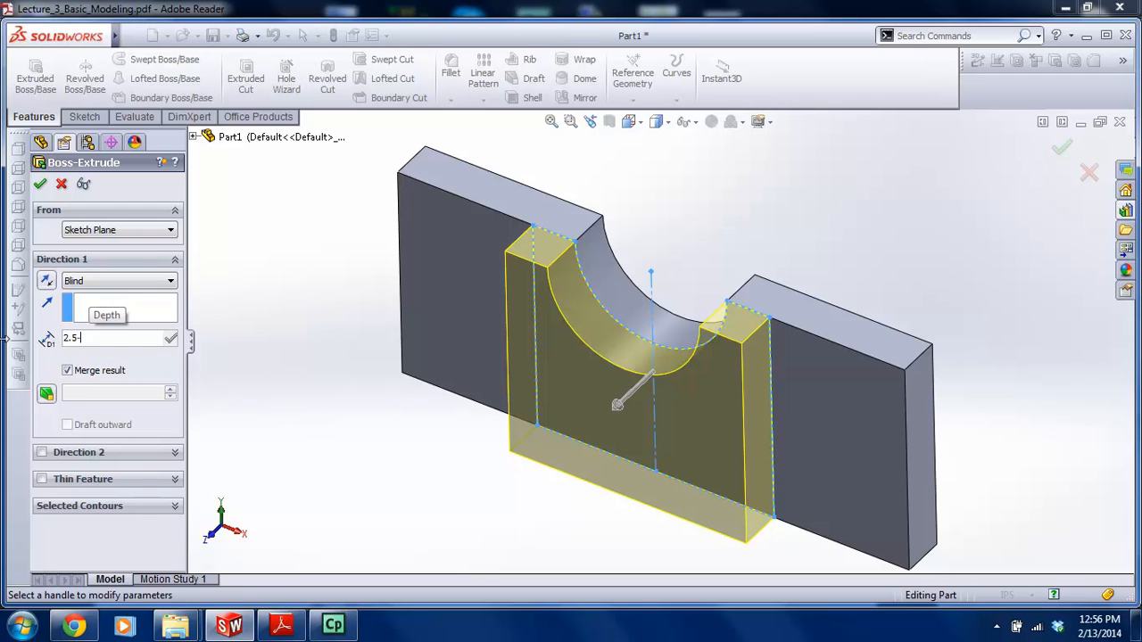
text(.62)
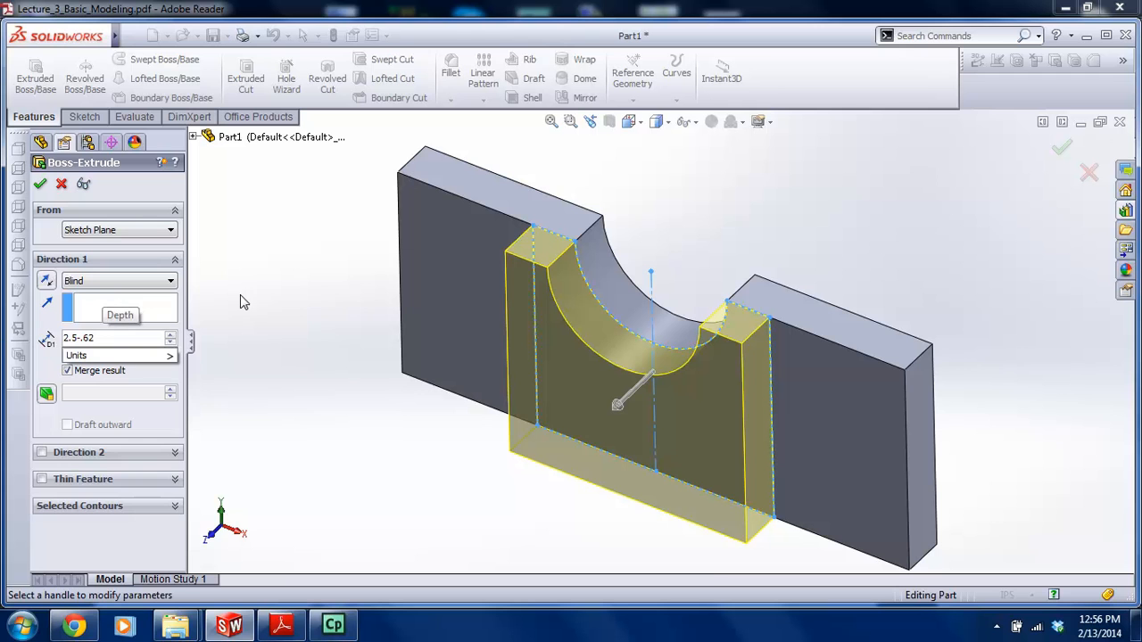
key(Return)
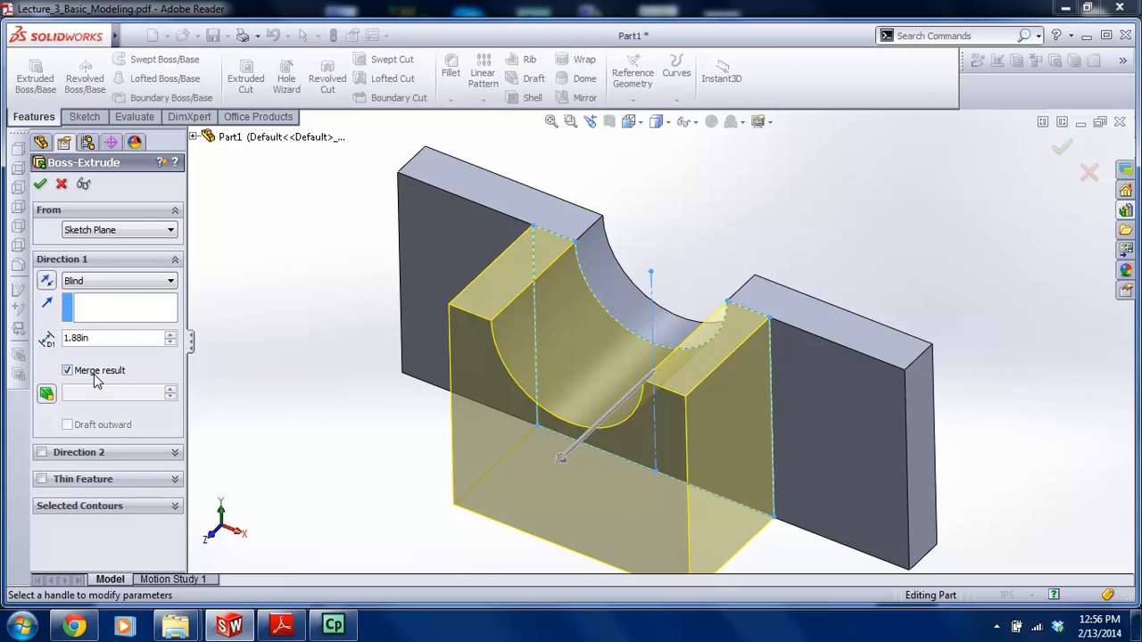
click(40, 184)
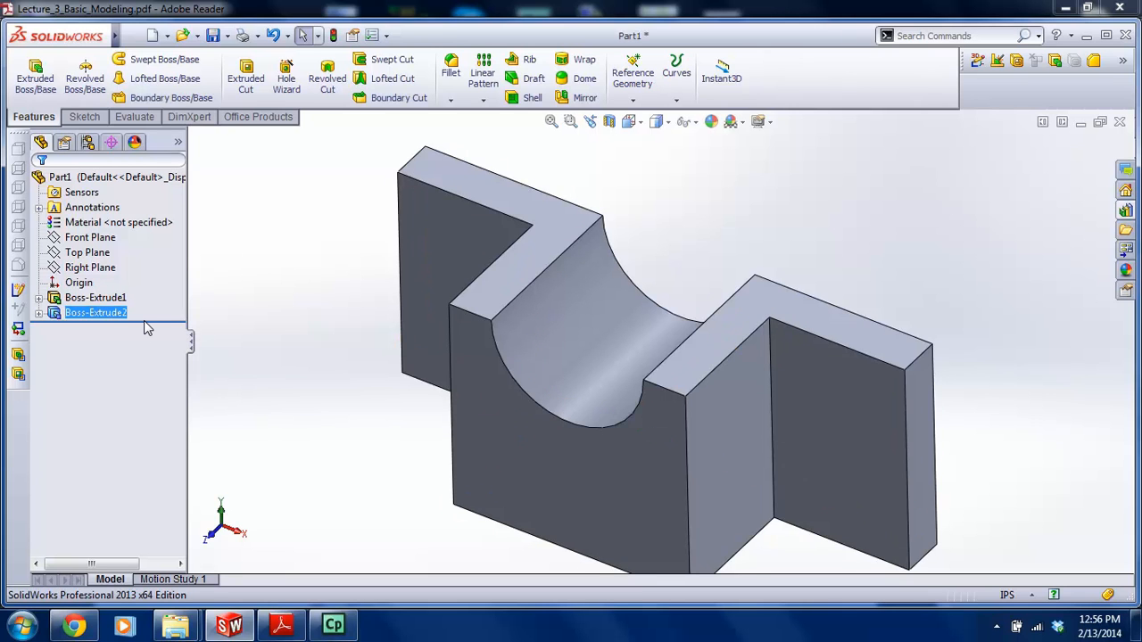
Inspect the block from several angles, compare it with the PDF exercise drawing in Adobe Reader, and return to SolidWorks
click(174, 322)
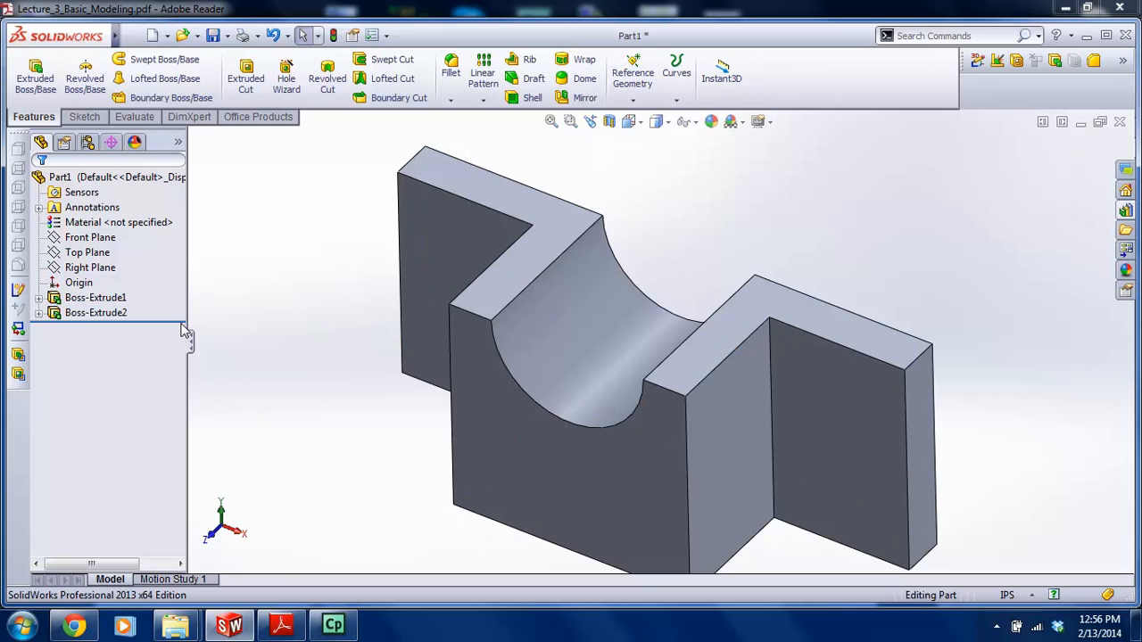
drag(177, 323, 287, 326)
scroll(682, 537, up, 1)
middle_drag(682, 537, 724, 500)
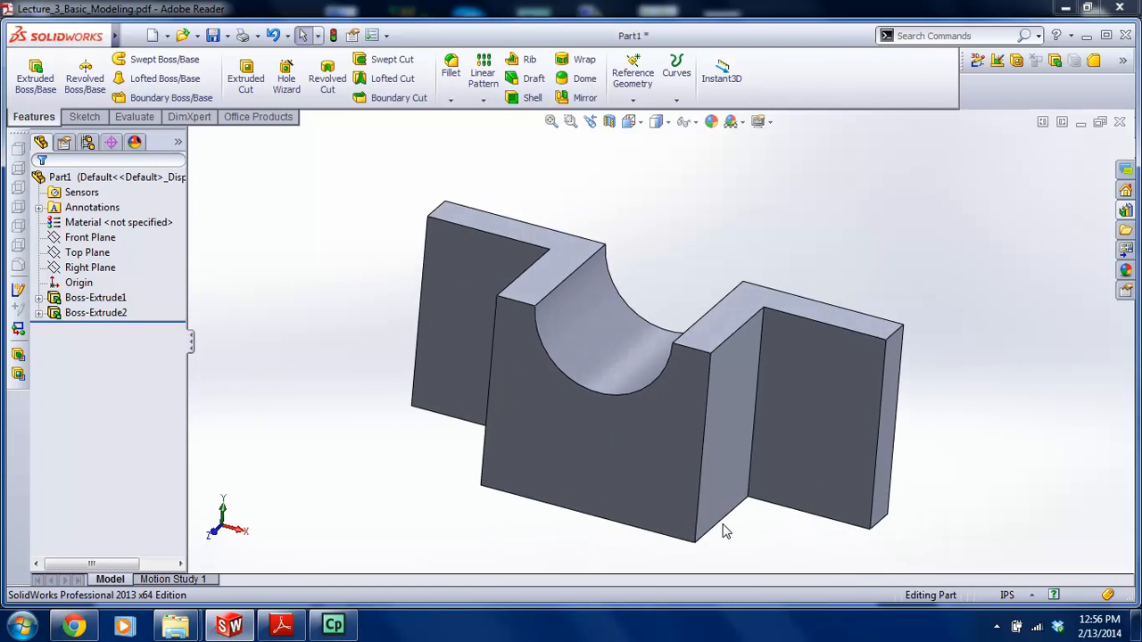
middle_drag(423, 472, 437, 466)
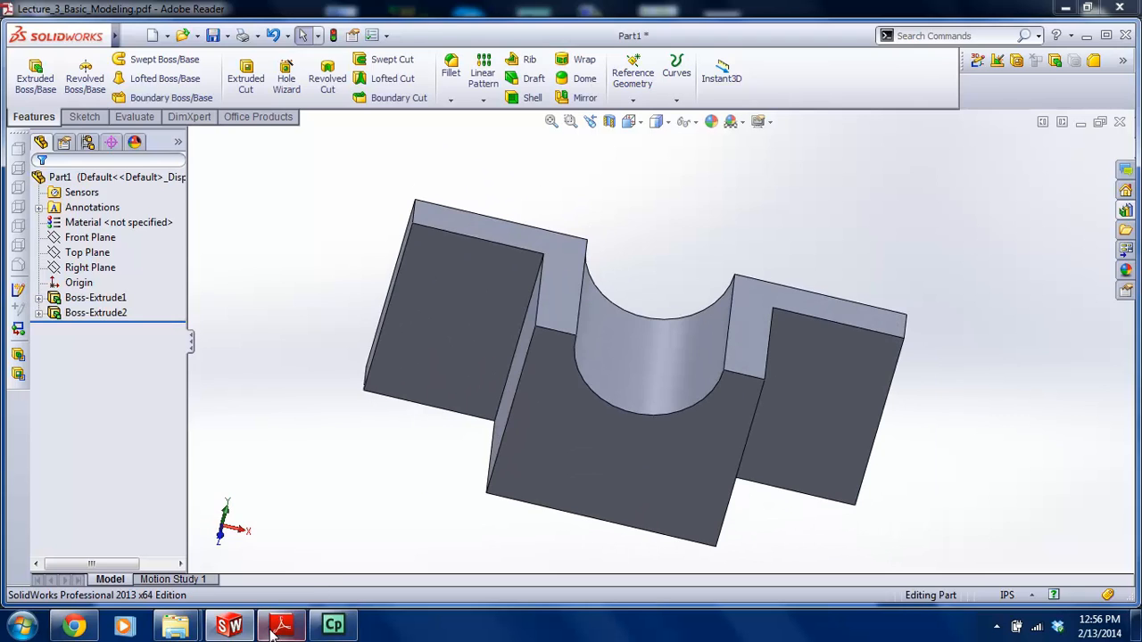
click(281, 624)
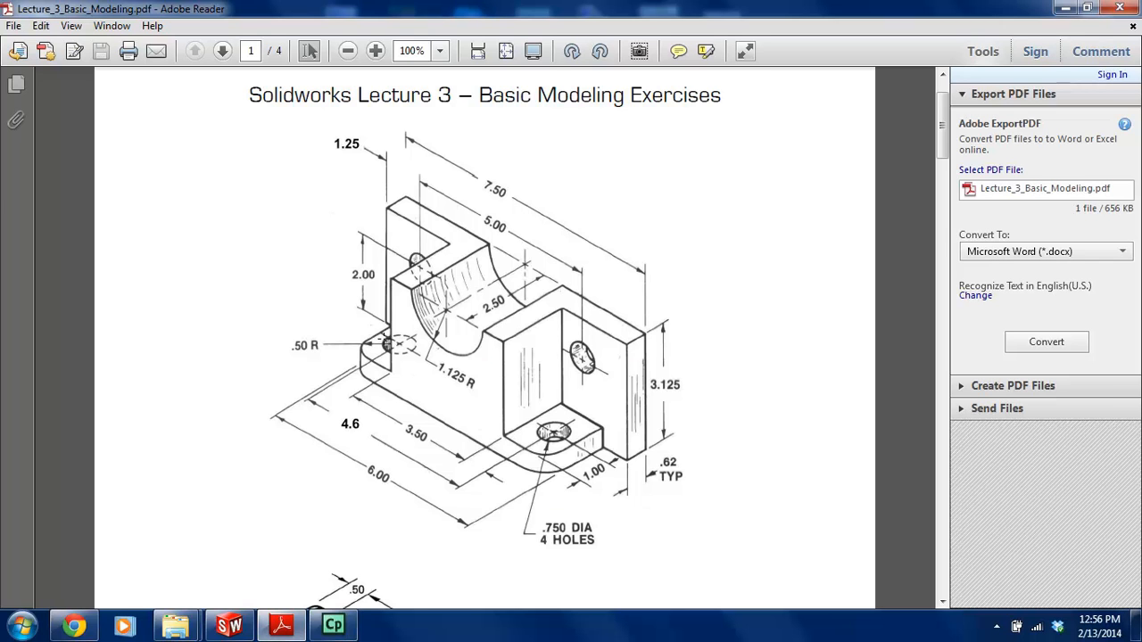
click(230, 626)
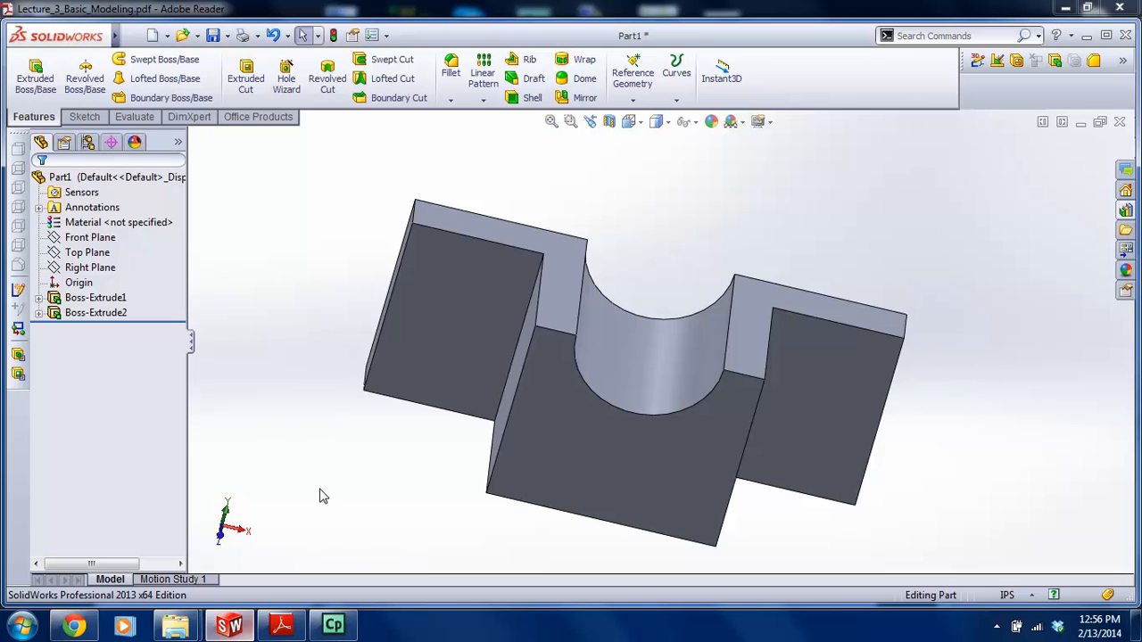
Start a new sketch on the bottom face of the bracket
middle_drag(624, 383, 530, 437)
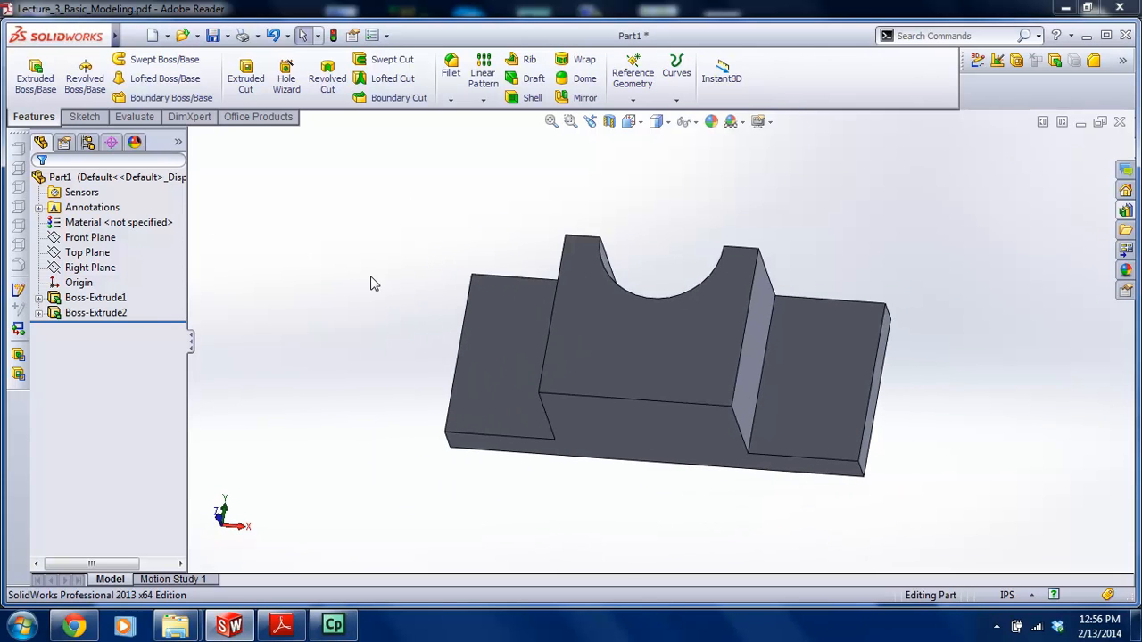
key(ctrl+1)
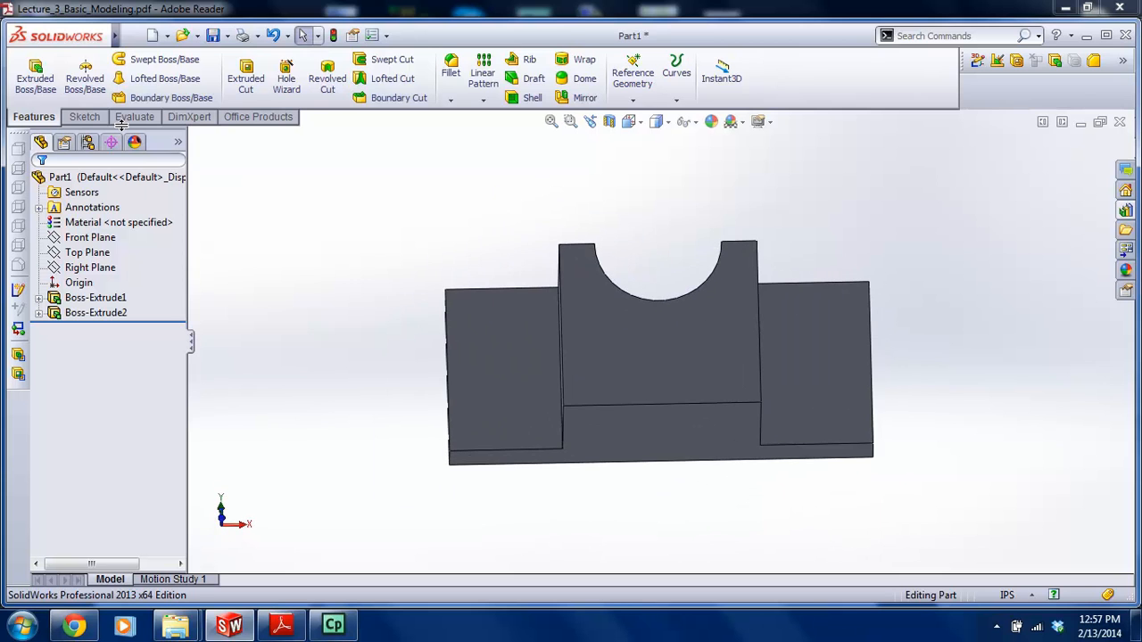
click(98, 118)
click(29, 71)
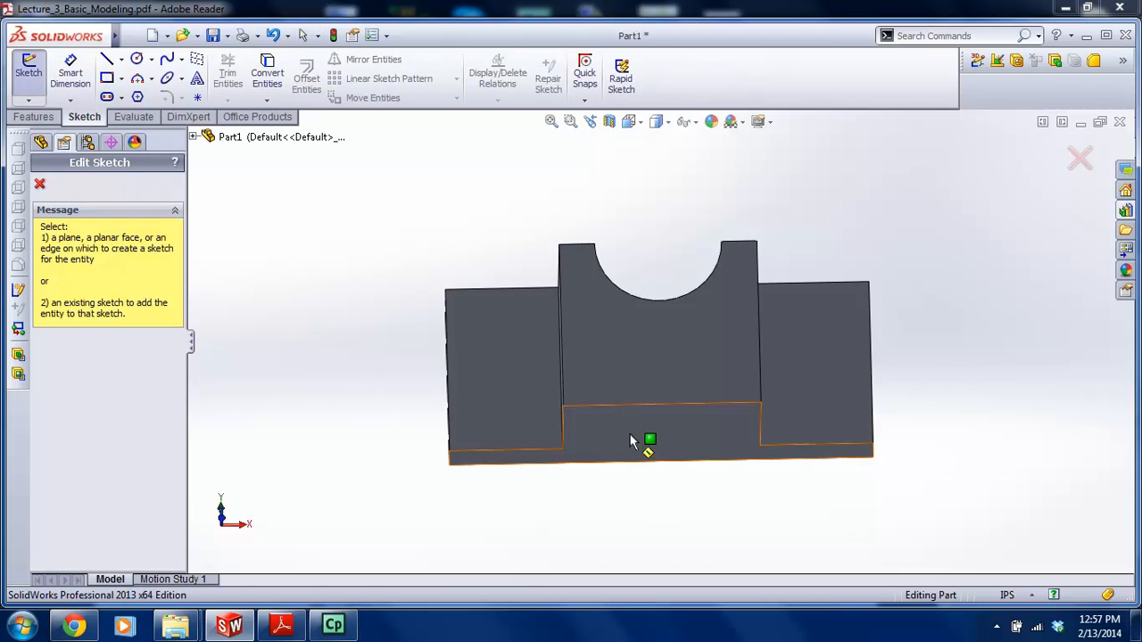
click(575, 462)
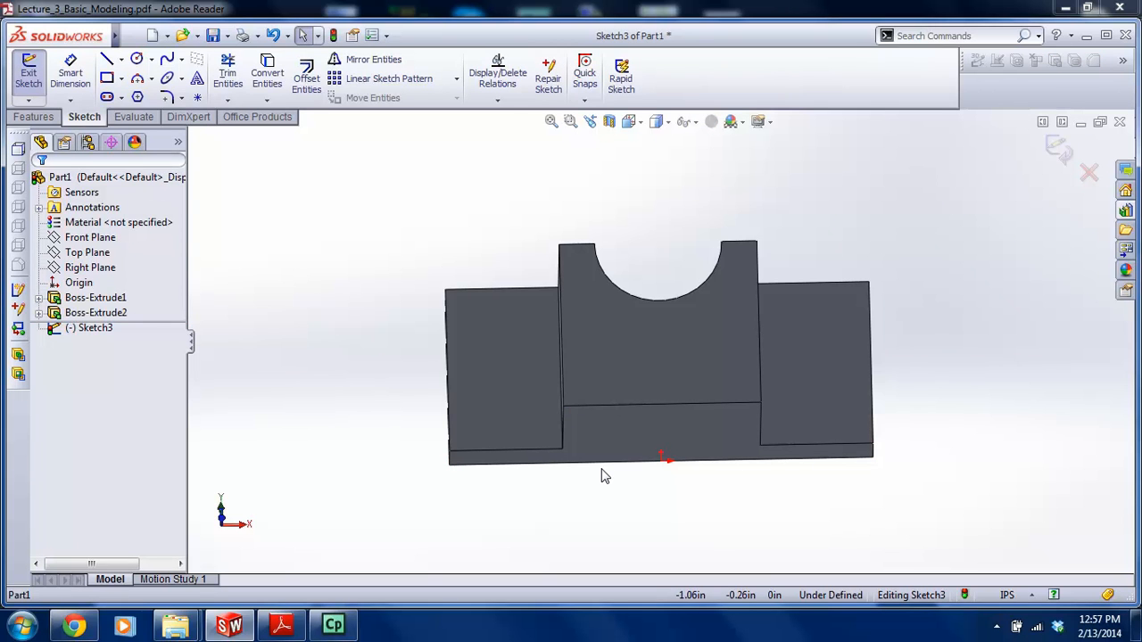
key(space)
key(ctrl+8)
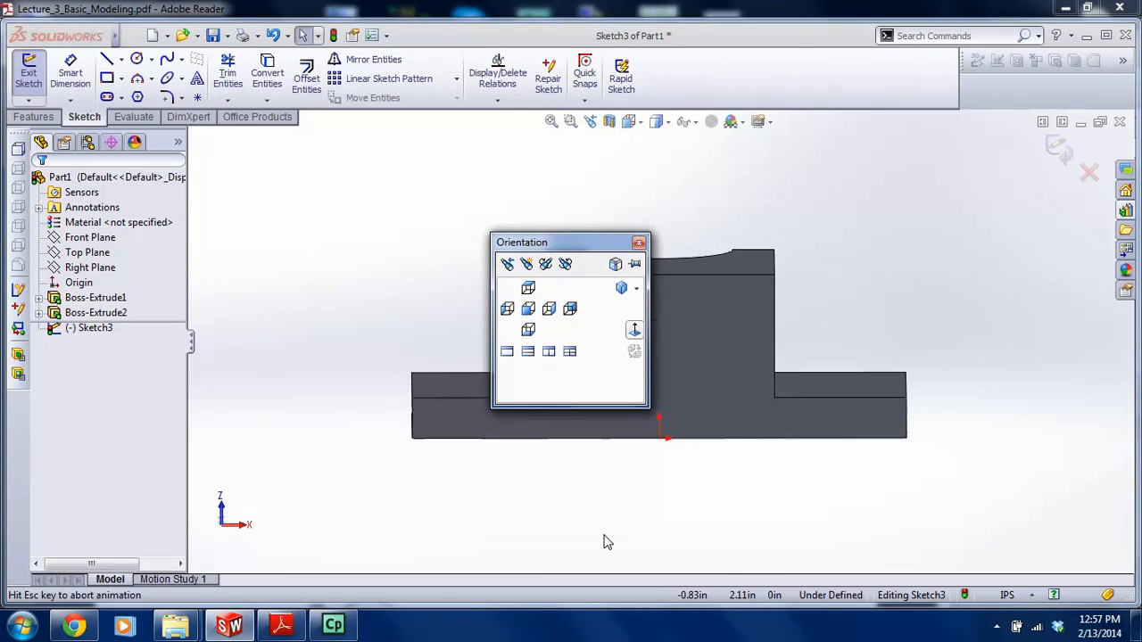
click(106, 78)
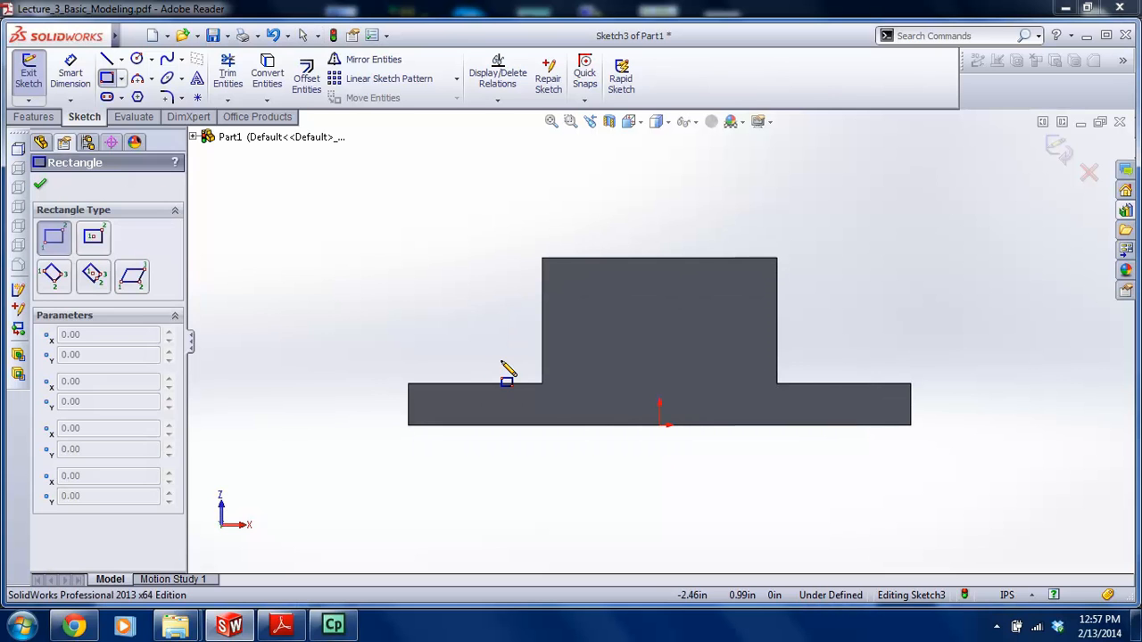
click(541, 384)
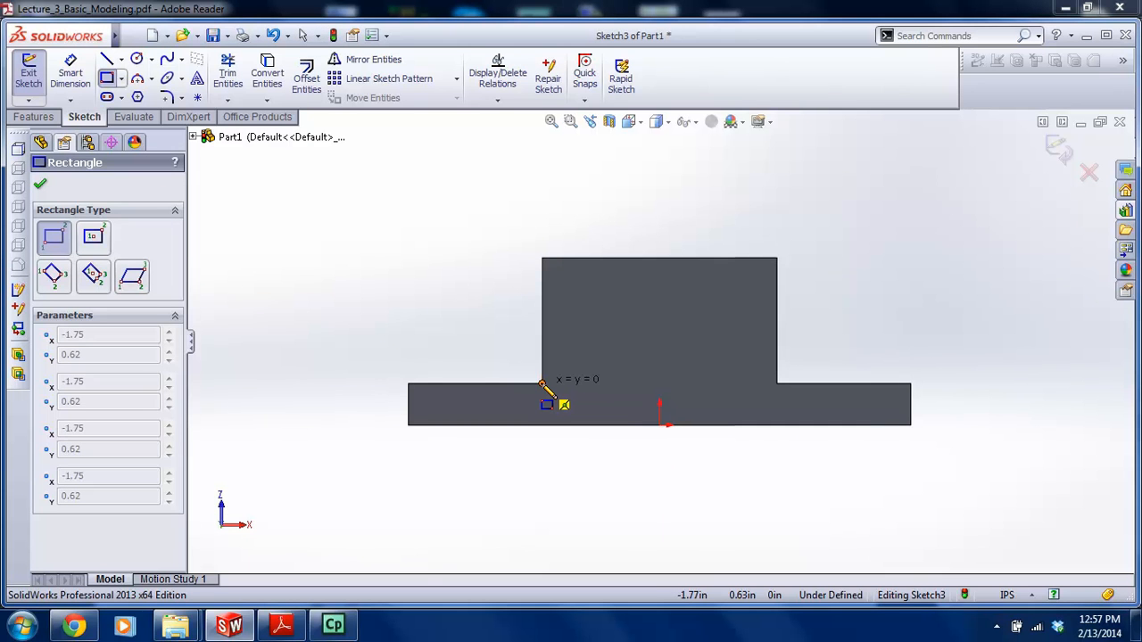
key(Escape)
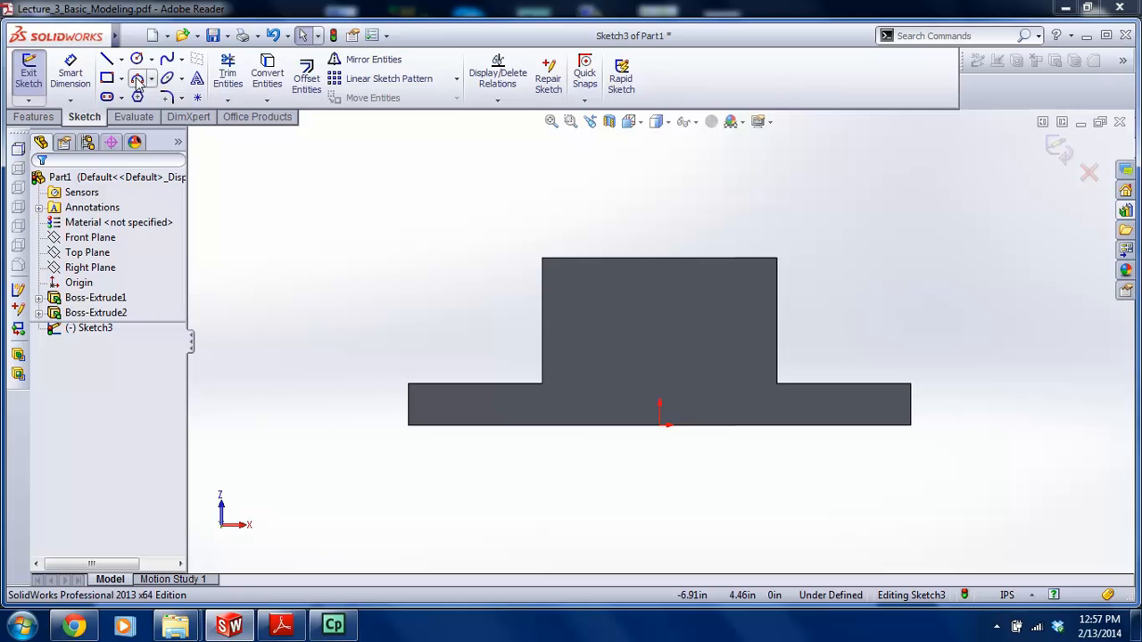
Sketch two corner rectangles, one on each side of the central block, each starting from the inner corner between block and plate
click(122, 79)
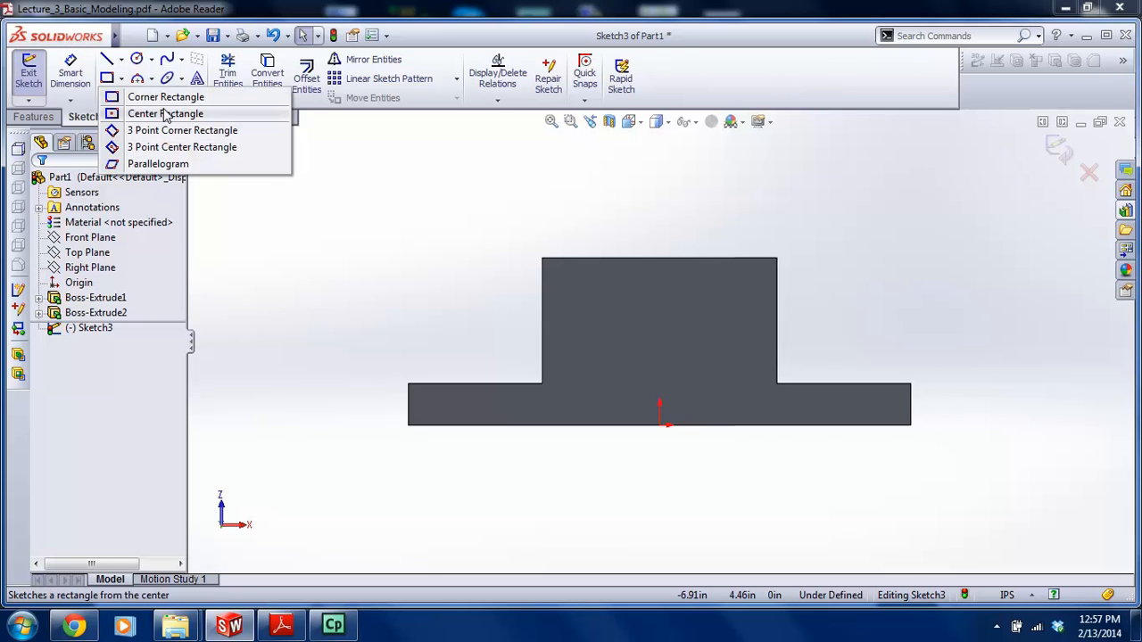
click(166, 97)
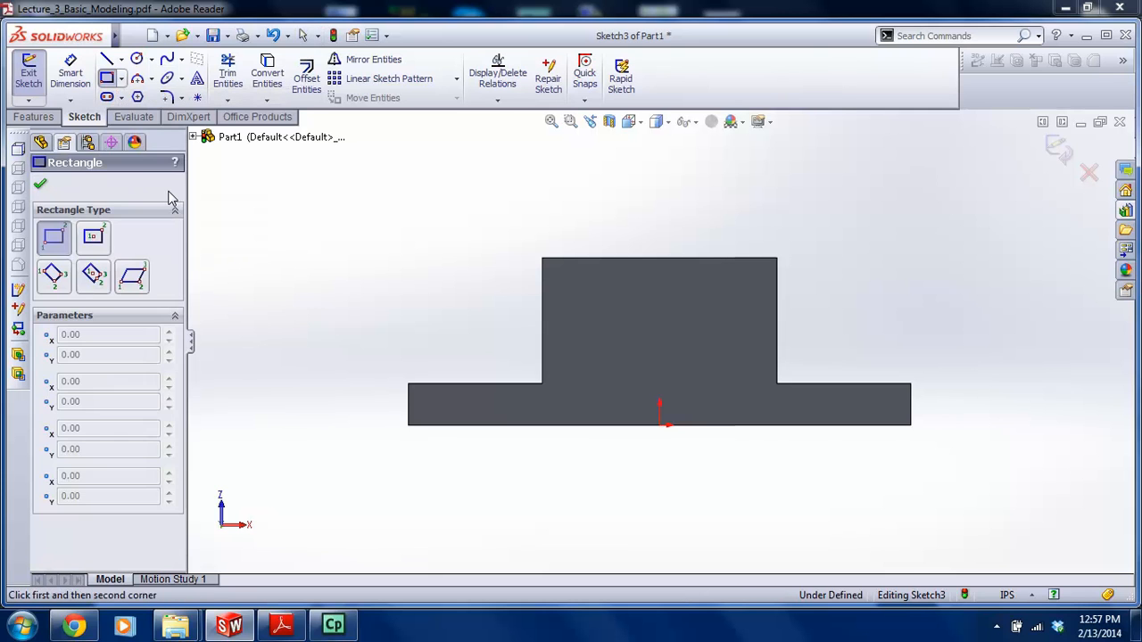
click(542, 383)
click(458, 276)
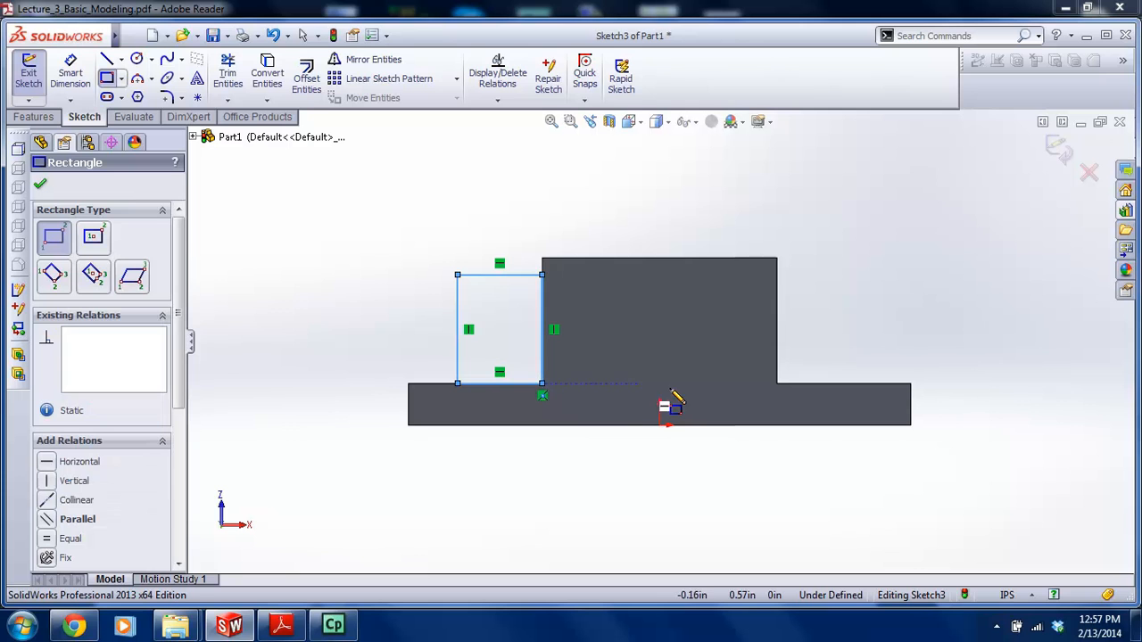
click(777, 384)
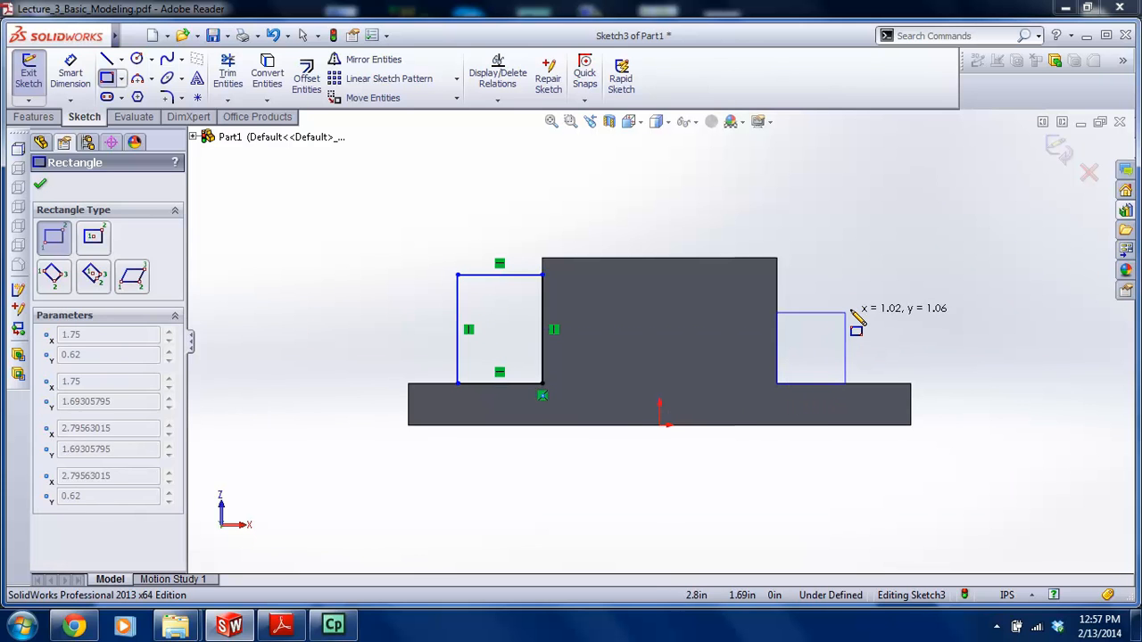
click(865, 281)
key(Escape)
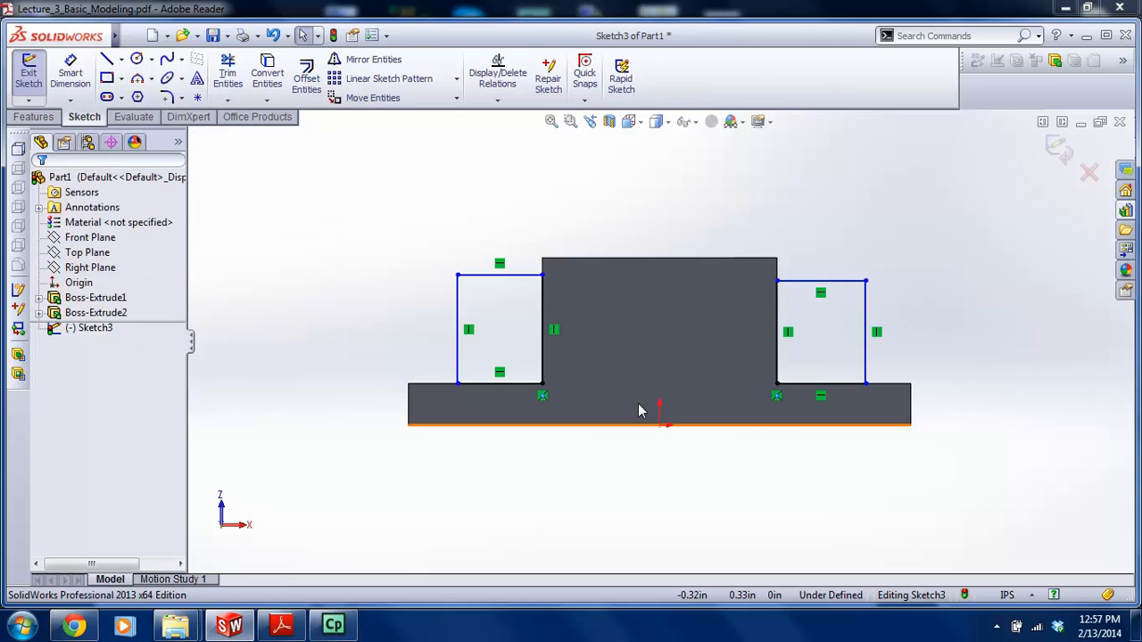
Make the outer horizontal edges of both rectangles collinear with the central block's front edge and test-move the left rectangle's free side
click(508, 275)
ctrl+click(844, 283)
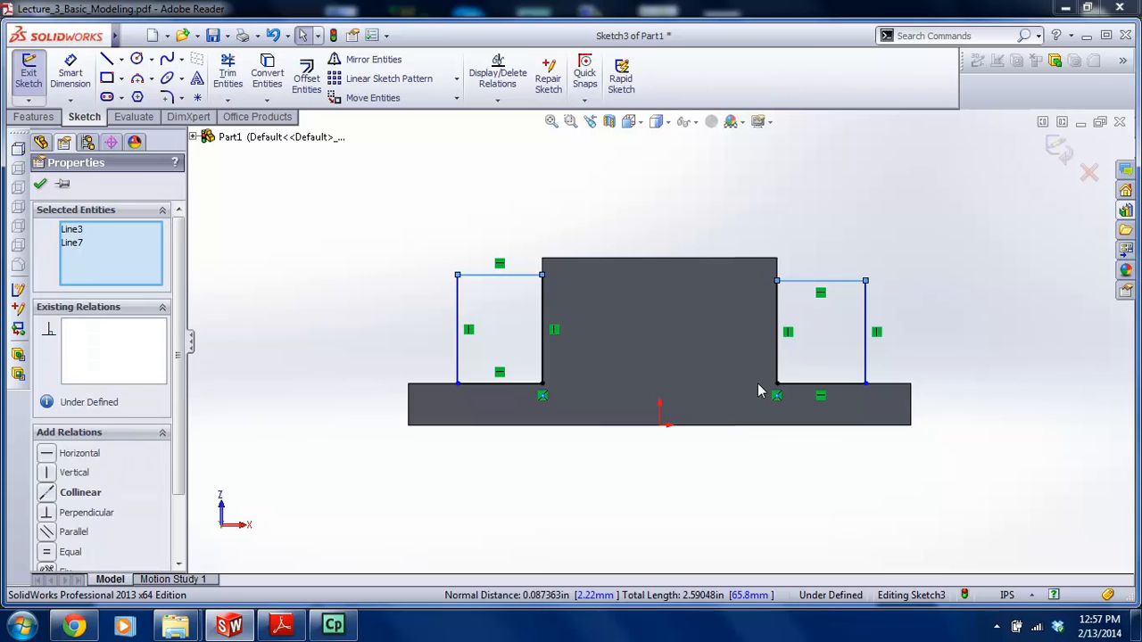
ctrl+click(667, 258)
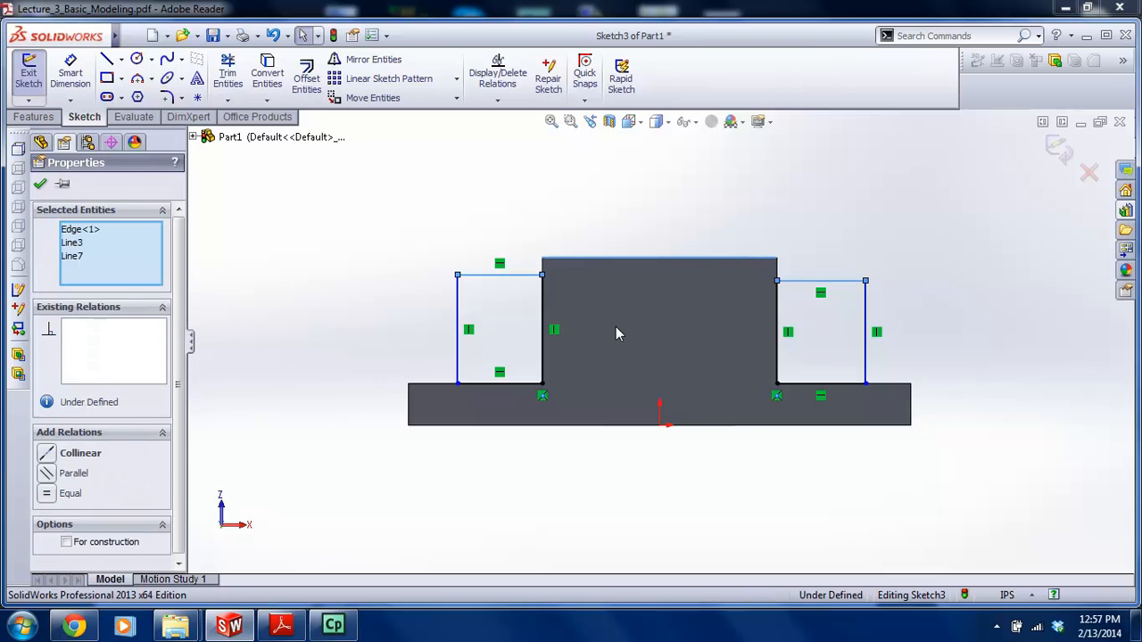
click(47, 455)
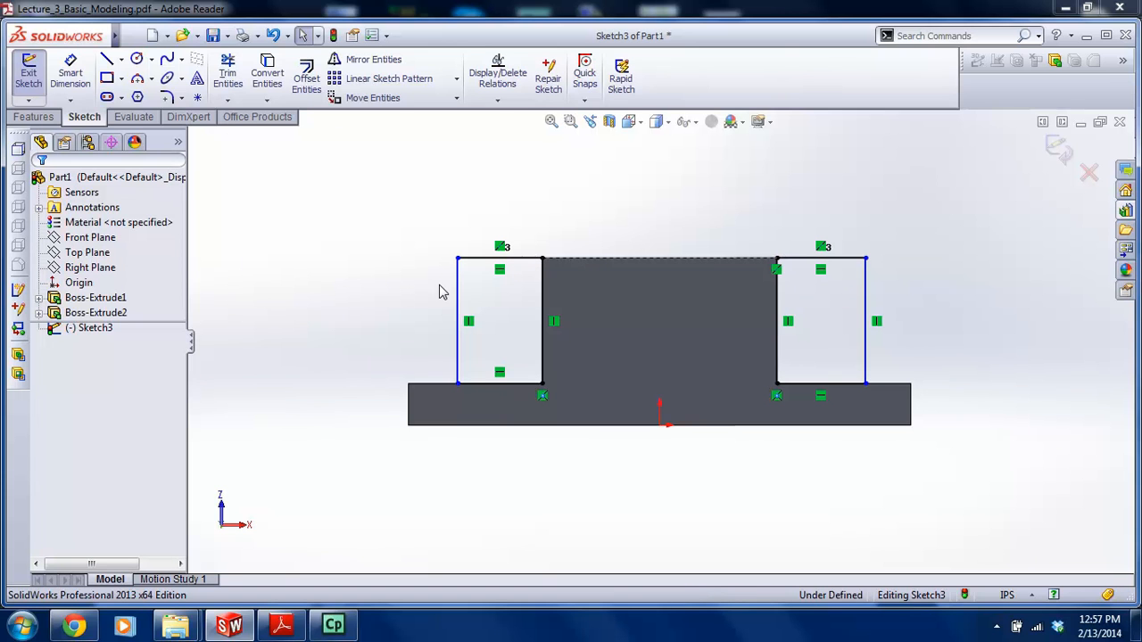
mouse_move(460, 293)
mouse_down()
mouse_move(400, 293)
mouse_move(444, 294)
mouse_up()
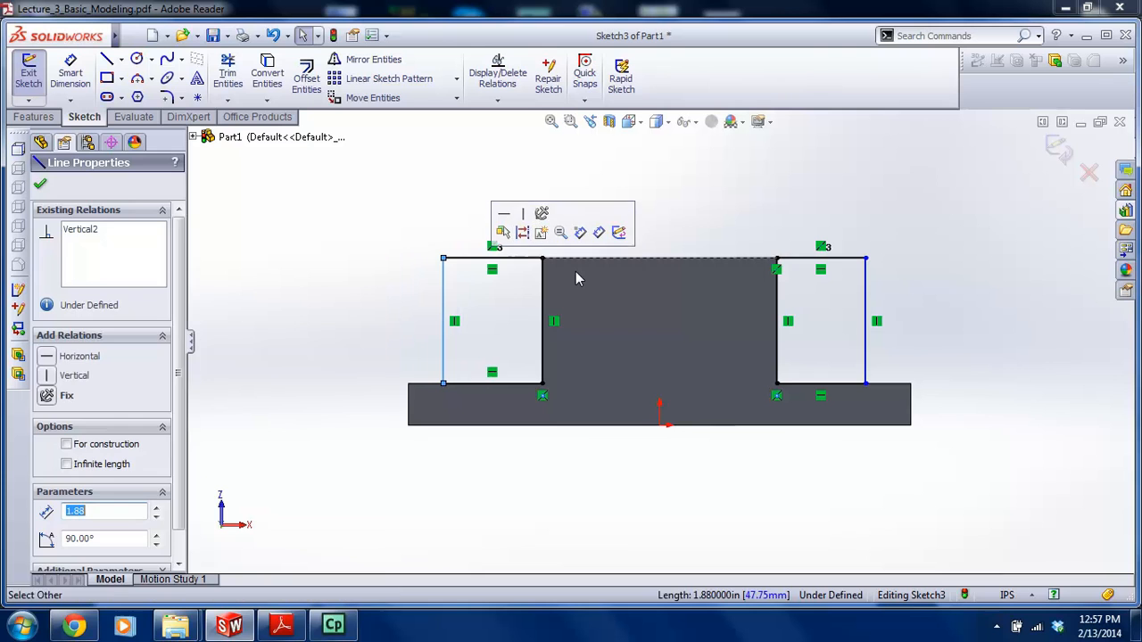
click(438, 185)
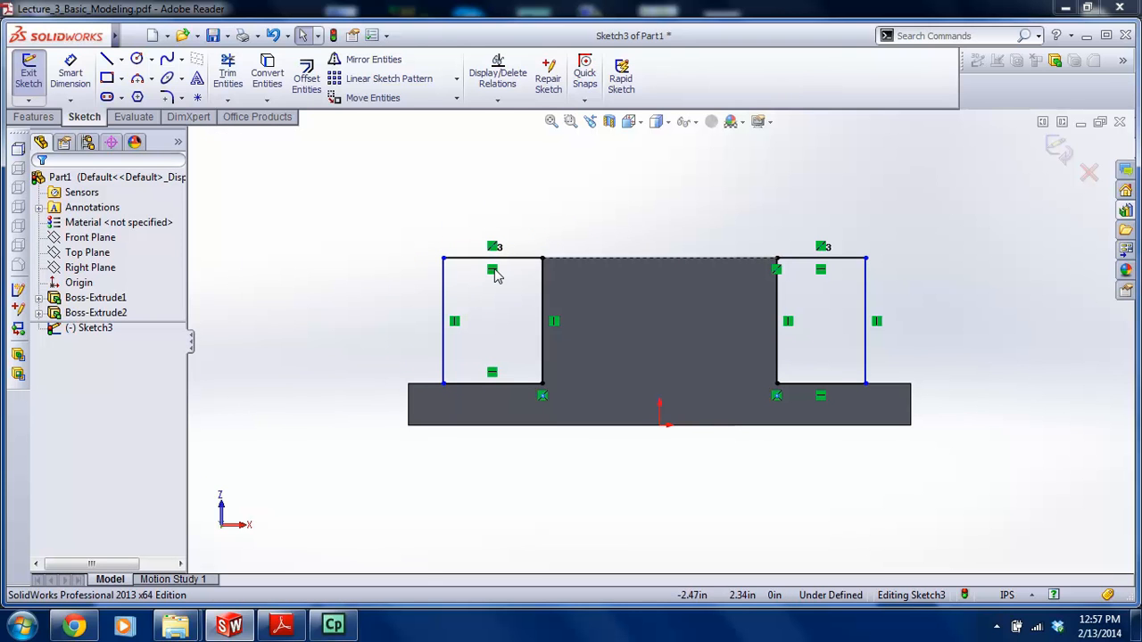
Draw a vertical centerline from the origin to the midpoint of the central block's front edge
click(122, 59)
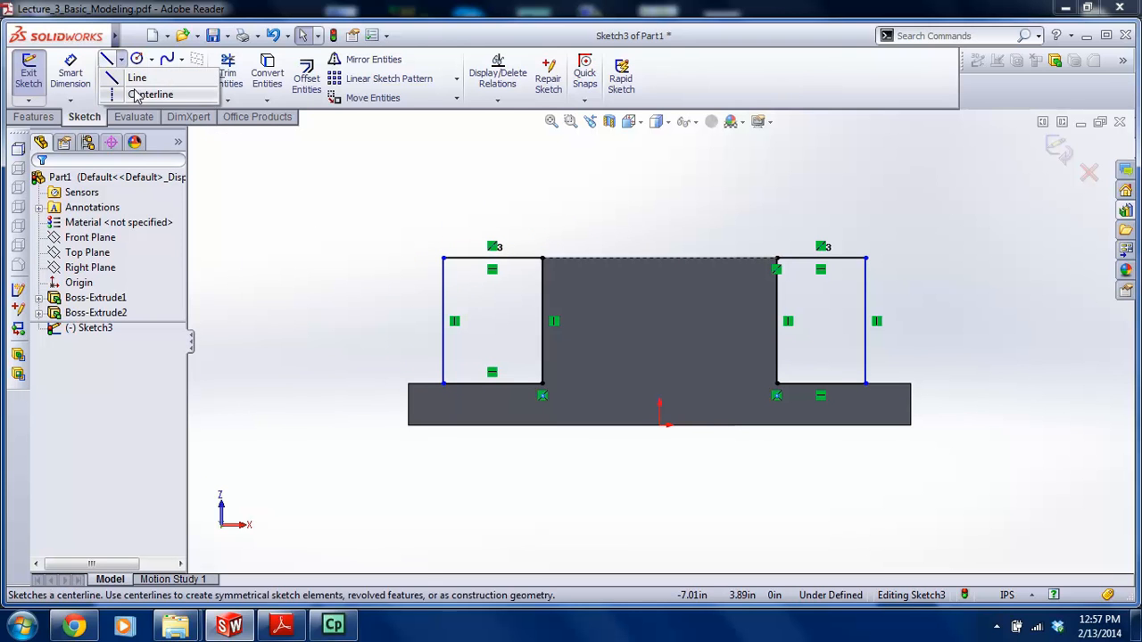
click(135, 95)
click(660, 425)
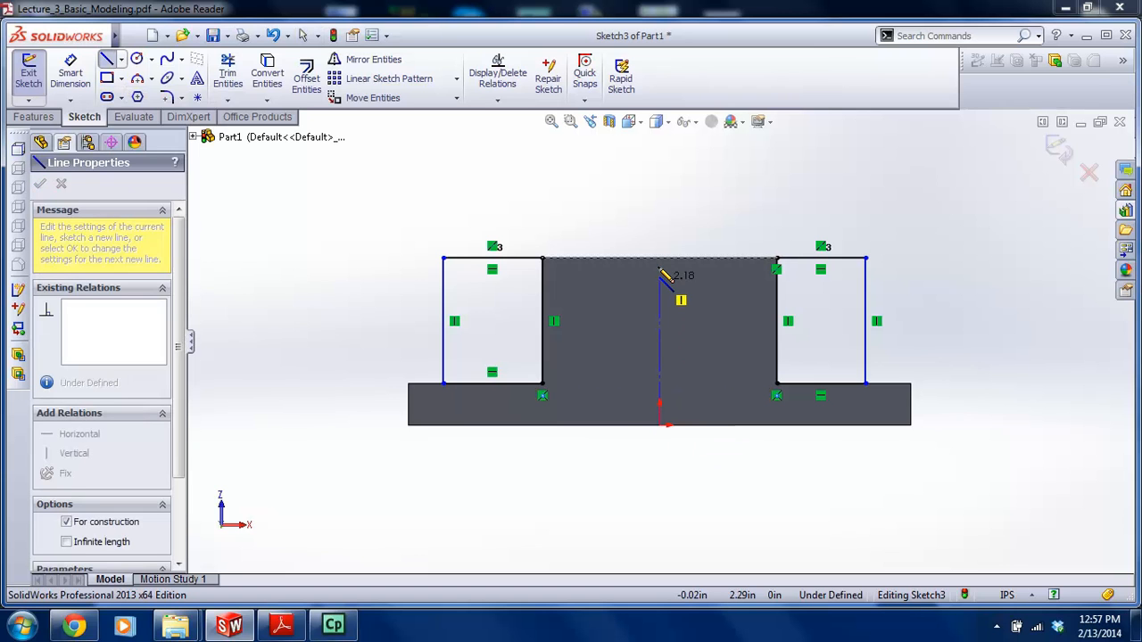
click(659, 259)
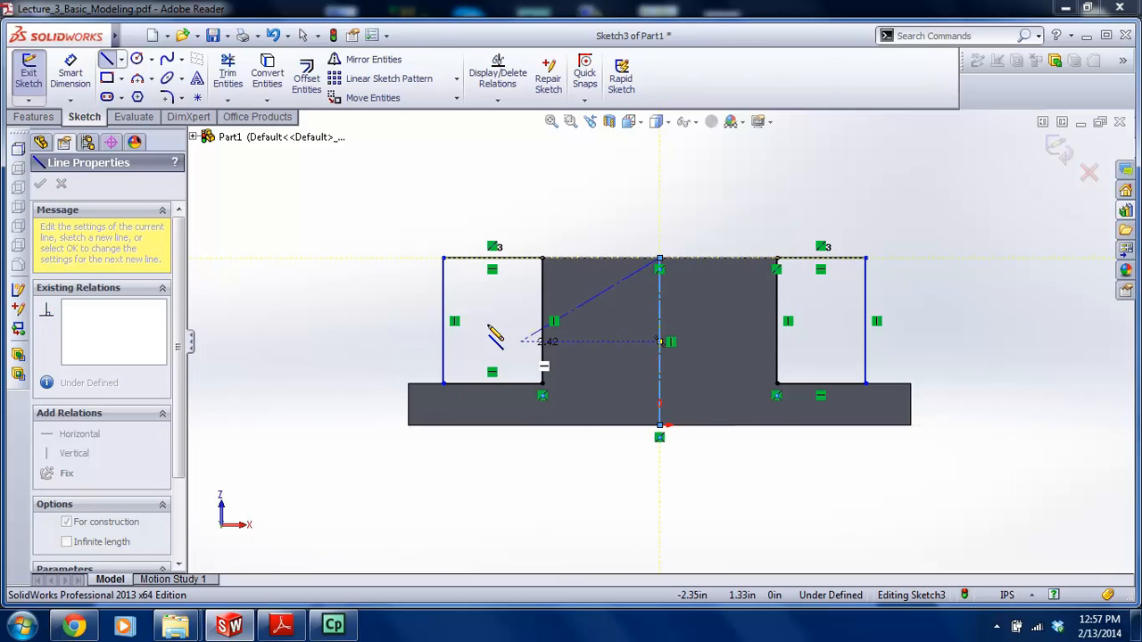
key(Escape)
Make the outer vertical sides of the two rectangles symmetric about the centerline and test the relation by moving one side
click(659, 294)
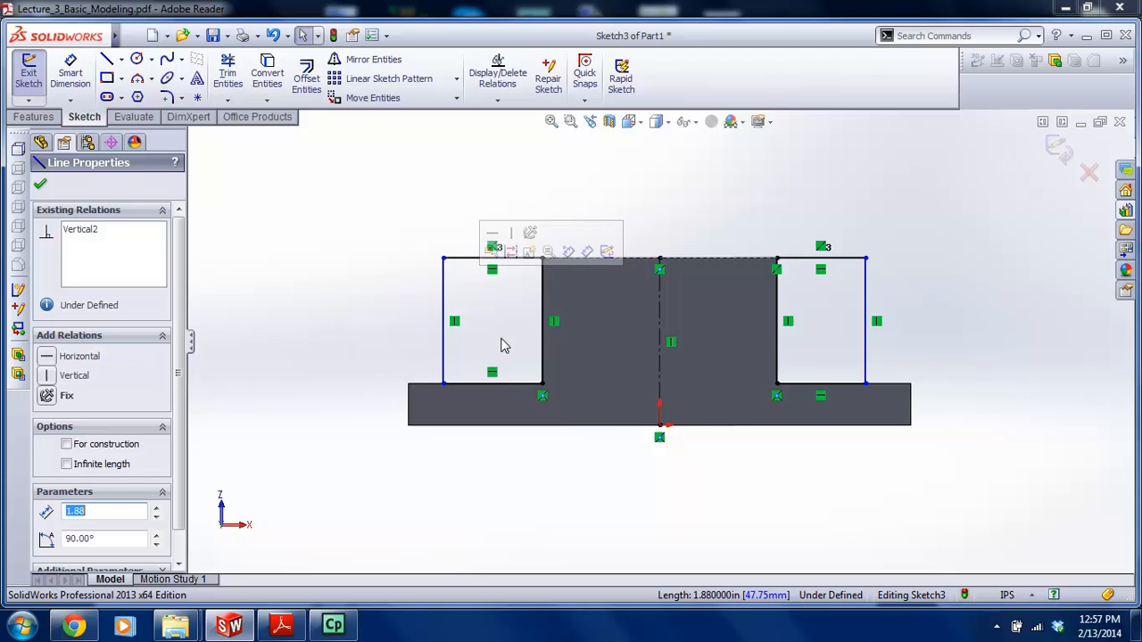
ctrl+click(662, 322)
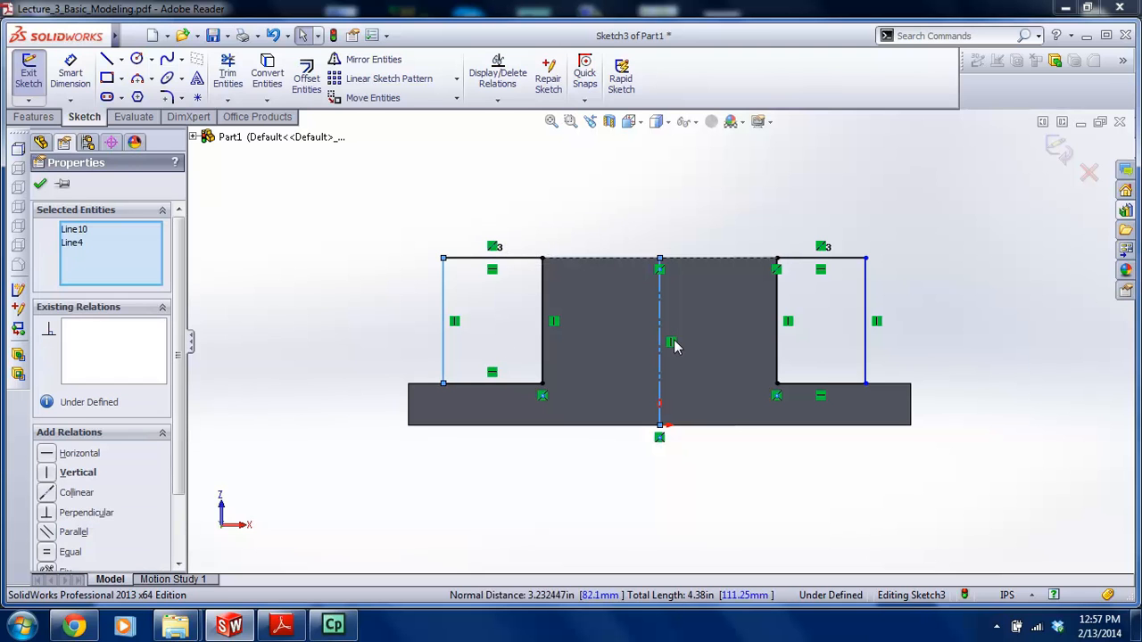
ctrl+click(863, 335)
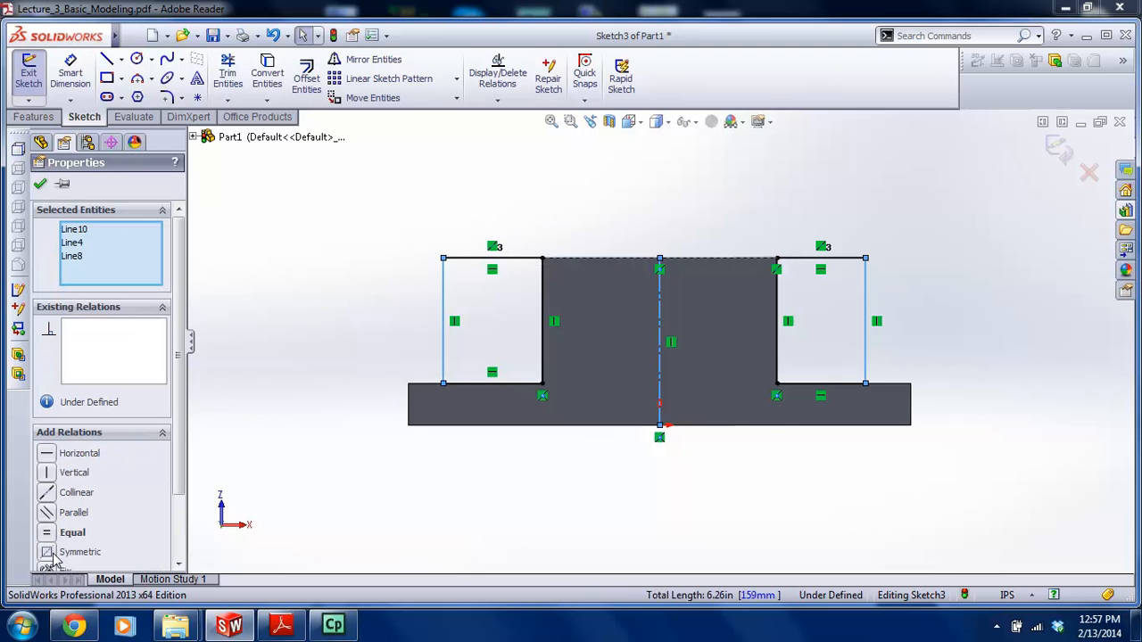
click(79, 551)
key(Escape)
mouse_move(447, 308)
mouse_down()
mouse_move(477, 318)
mouse_move(439, 319)
mouse_up()
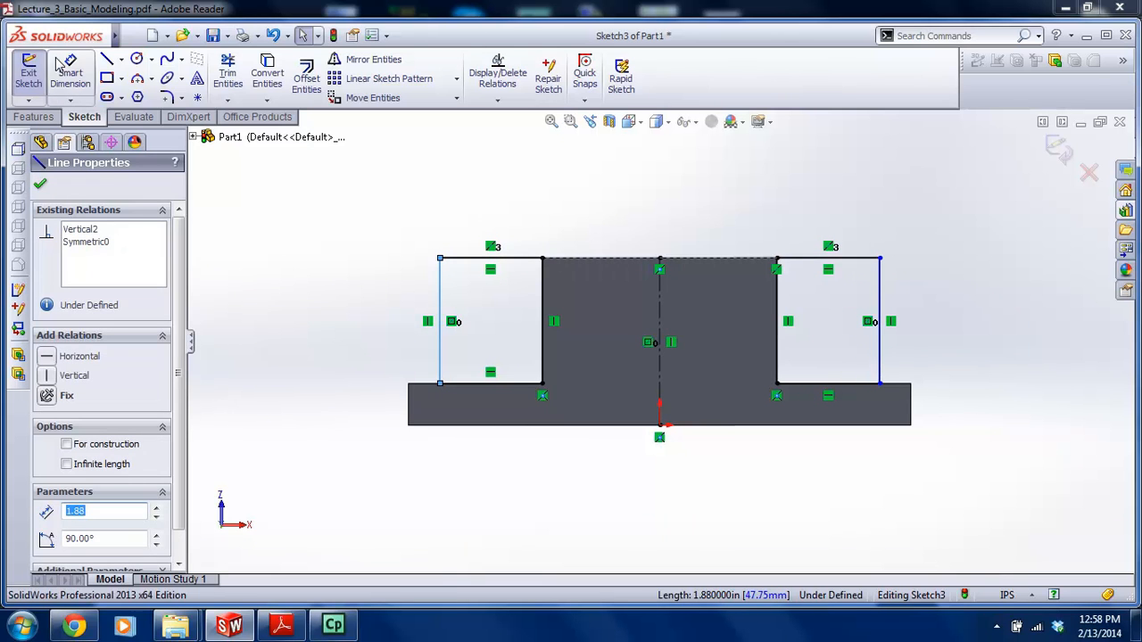
Dimension the overall width between the outer vertical sides of the two rectangles as 6 in
click(66, 80)
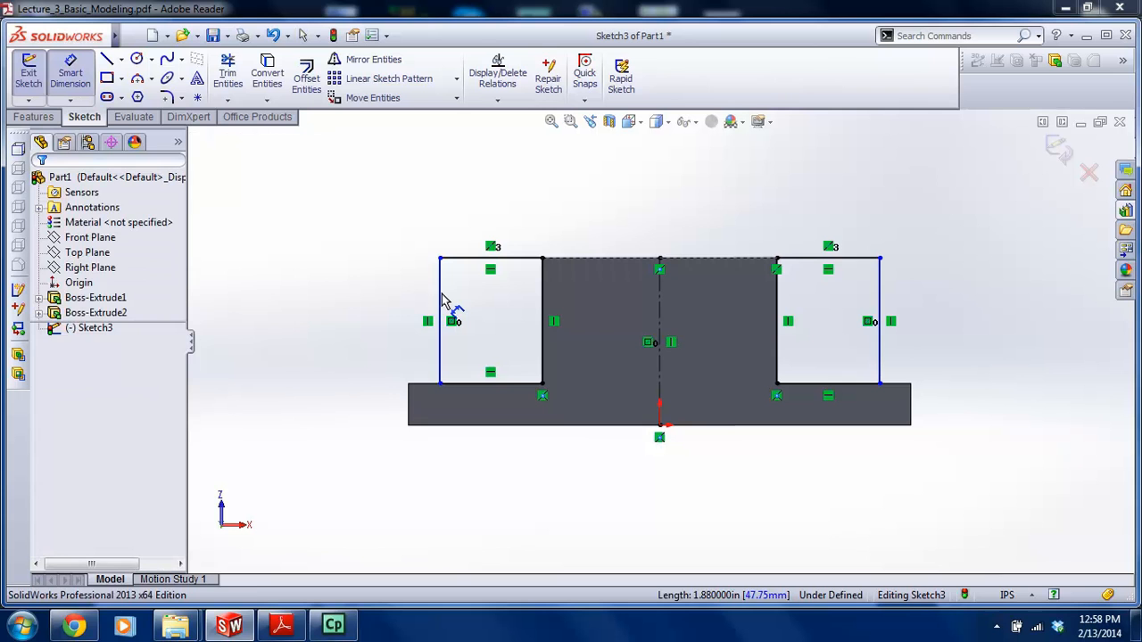
click(441, 303)
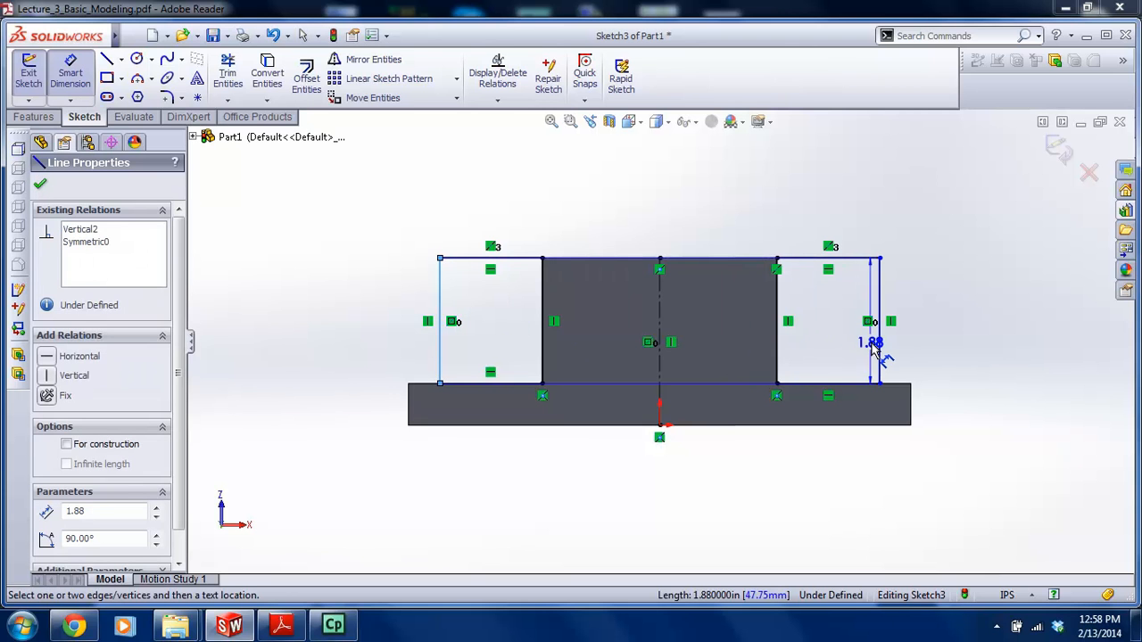
click(879, 352)
click(672, 207)
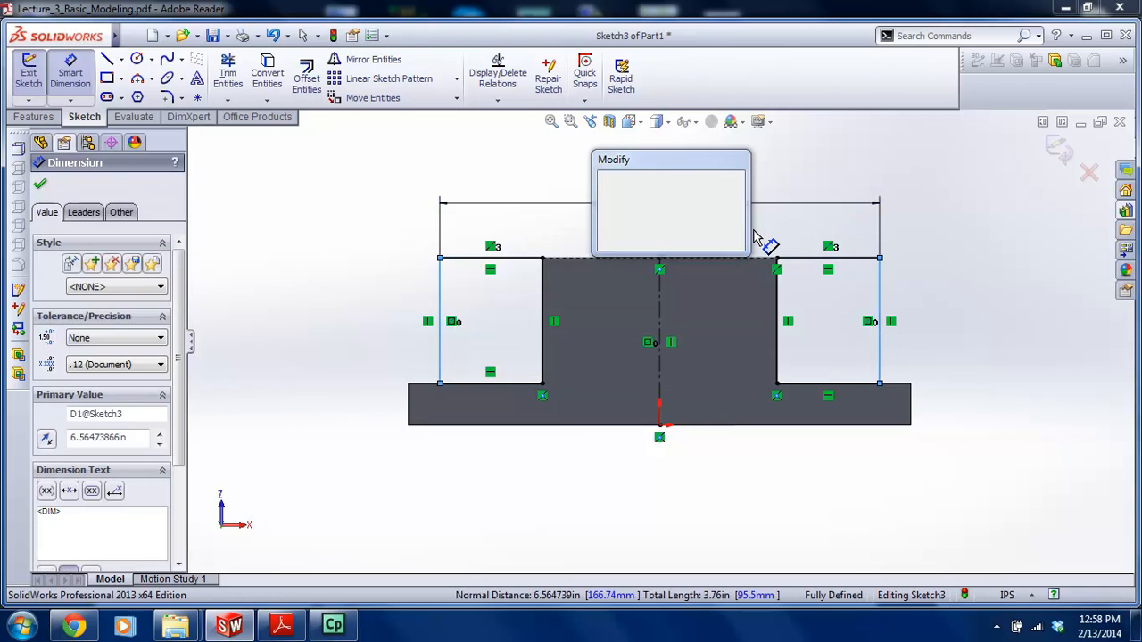
text(6)
key(Return)
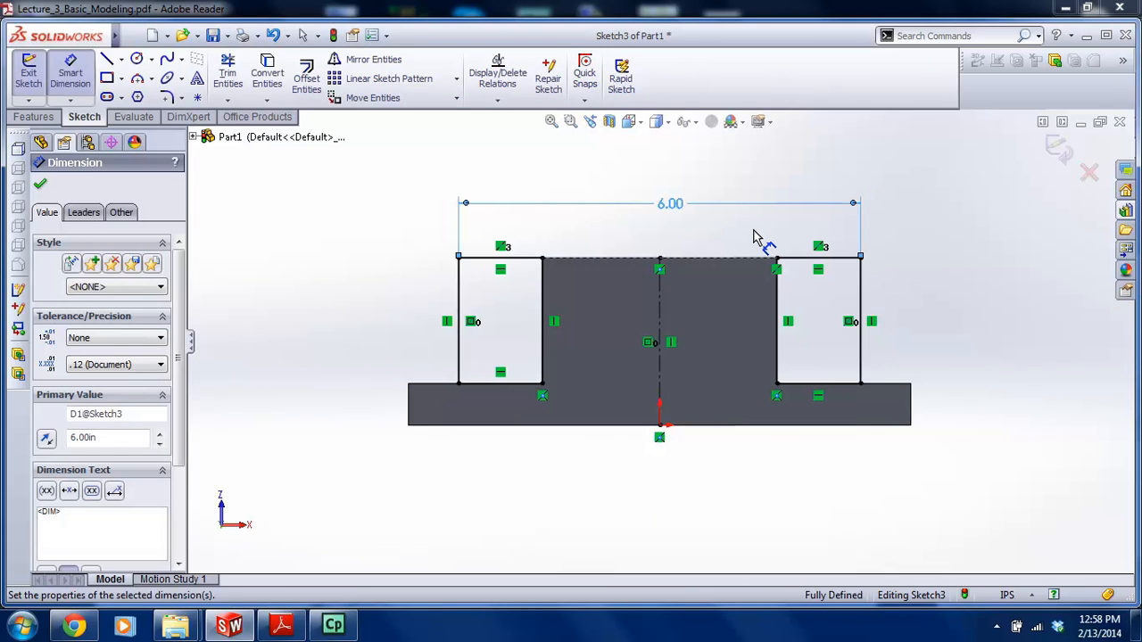
Check the flange dimensions in the PDF exercise drawing in Adobe Reader, return to SolidWorks, and exit the flange sketch
click(282, 626)
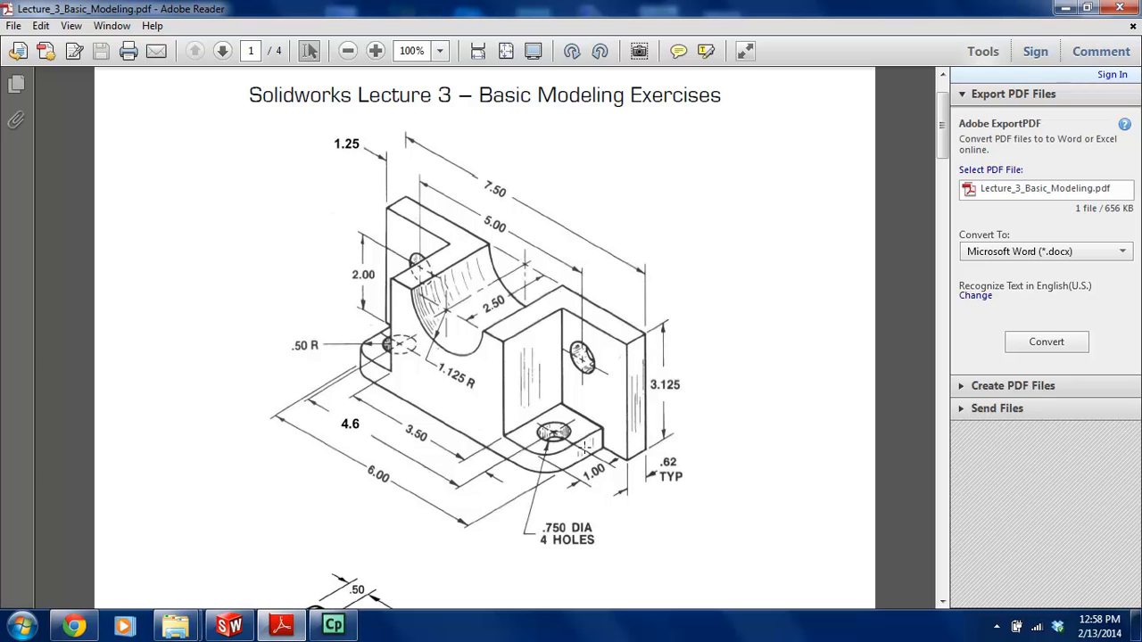
click(229, 626)
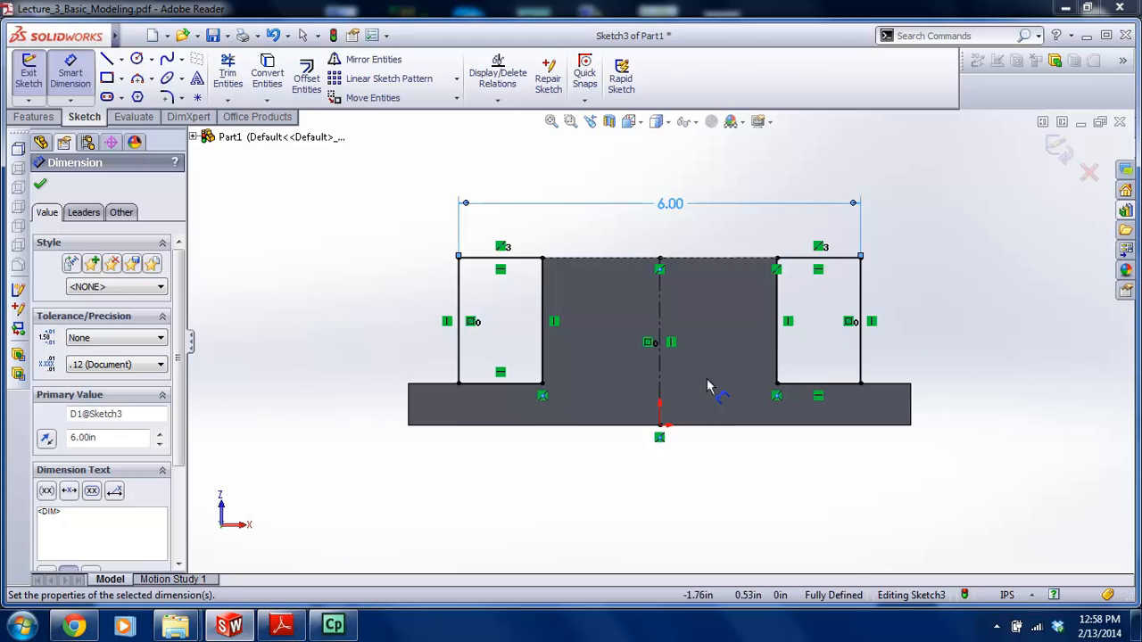
click(1050, 157)
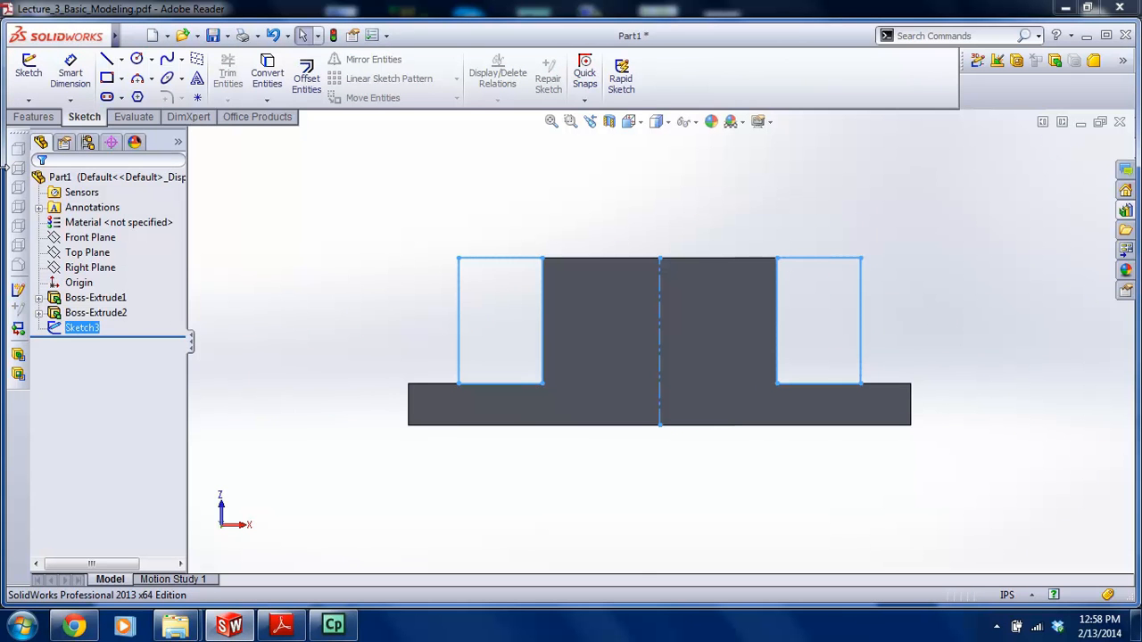
Extrude both flange rectangles in the reversed direction, up into the bracket, to a blind depth of .62 in with merged result
click(32, 117)
click(36, 77)
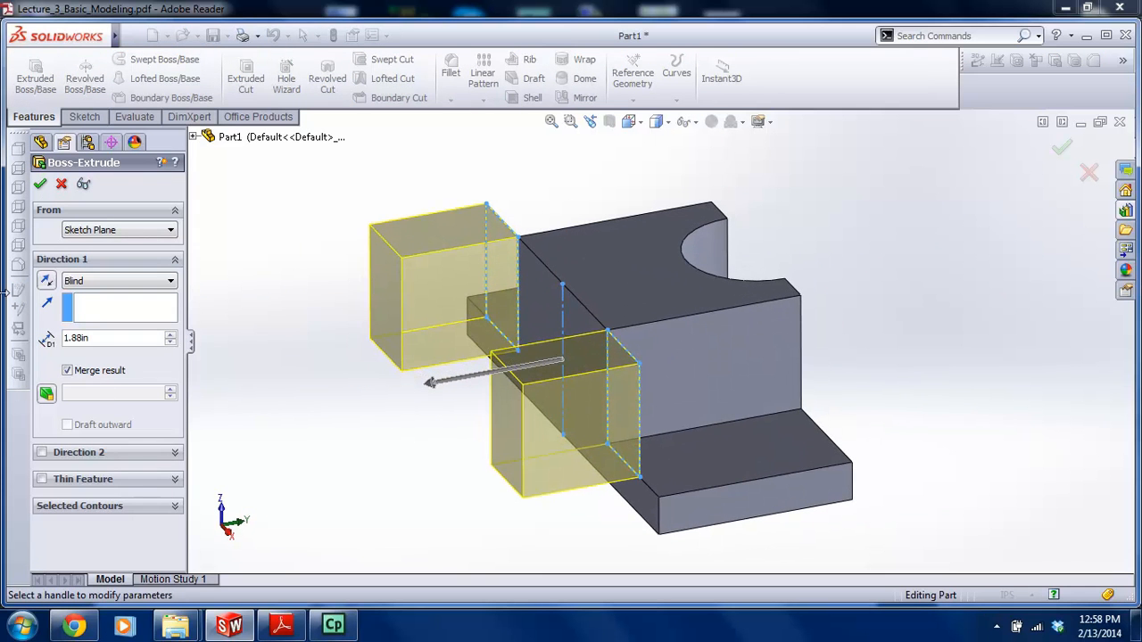
click(47, 282)
click(47, 282)
click(47, 281)
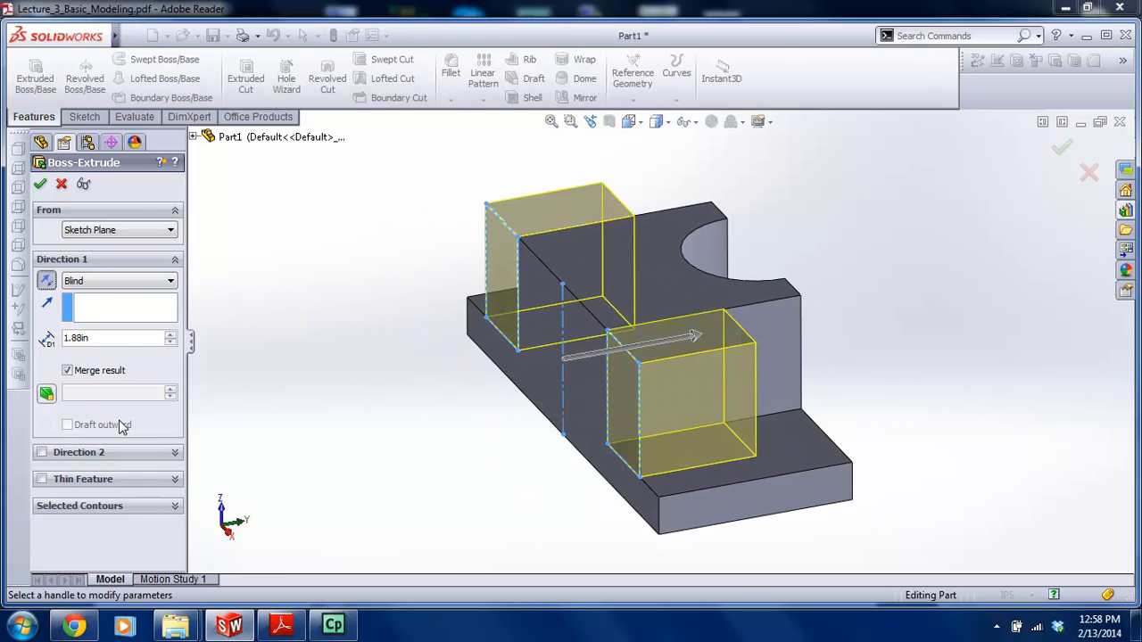
click(76, 338)
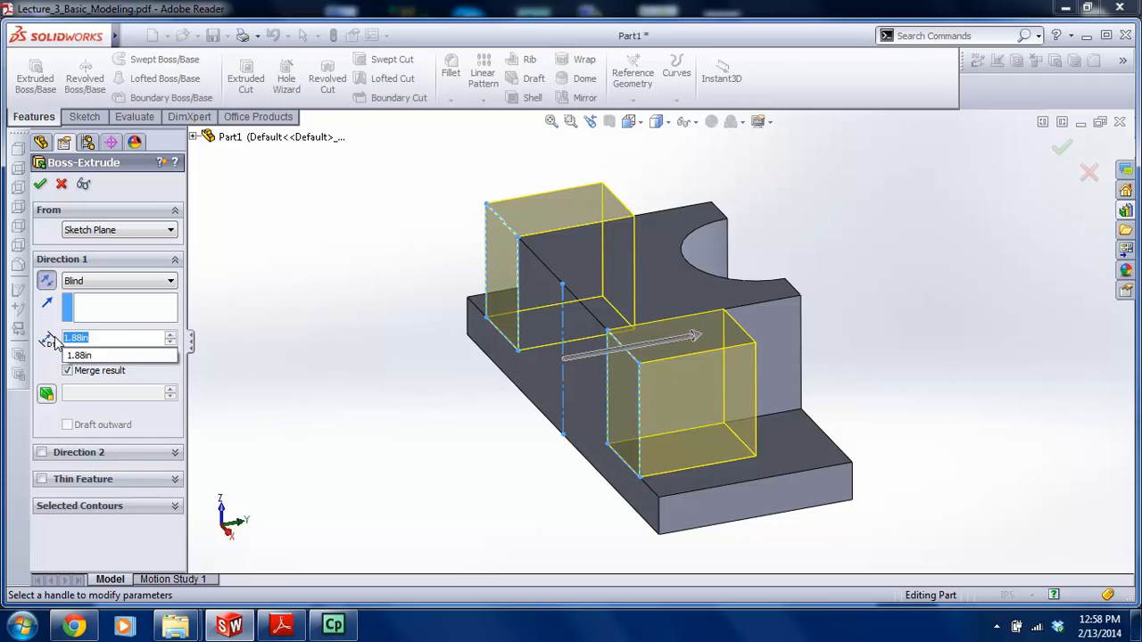
text(.6)
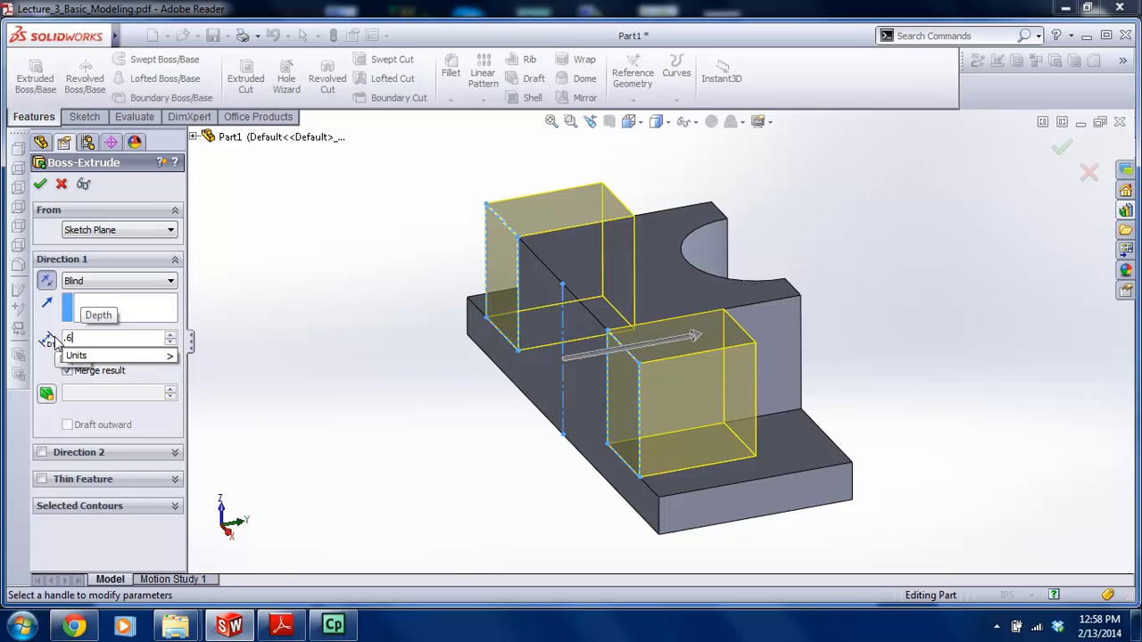
text(2)
key(Return)
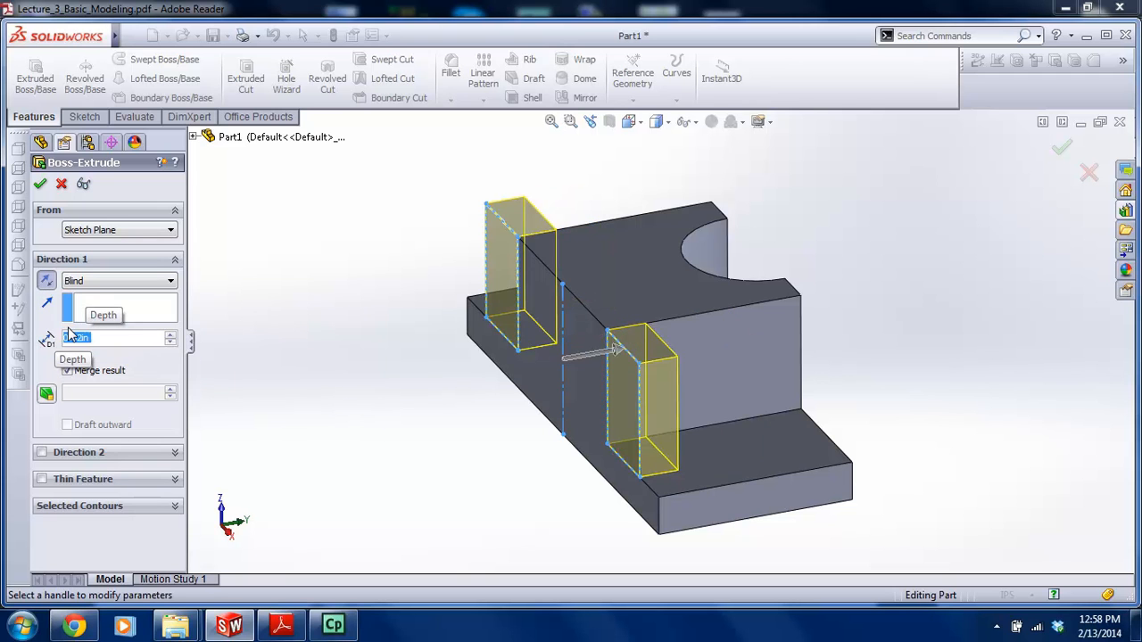
click(40, 184)
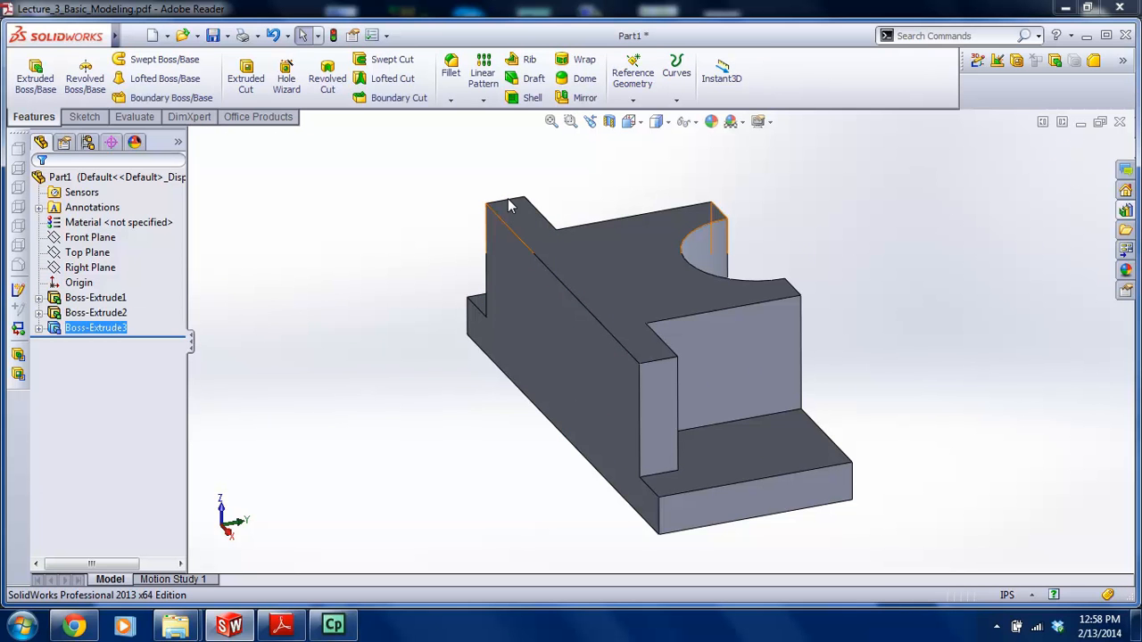
Inspect the bracket with its flanges from the front, compare it with the PDF exercise drawing in Adobe Reader, and return to SolidWorks
middle_drag(464, 227, 517, 528)
scroll(518, 528, up, 2)
scroll(595, 453, down, 2)
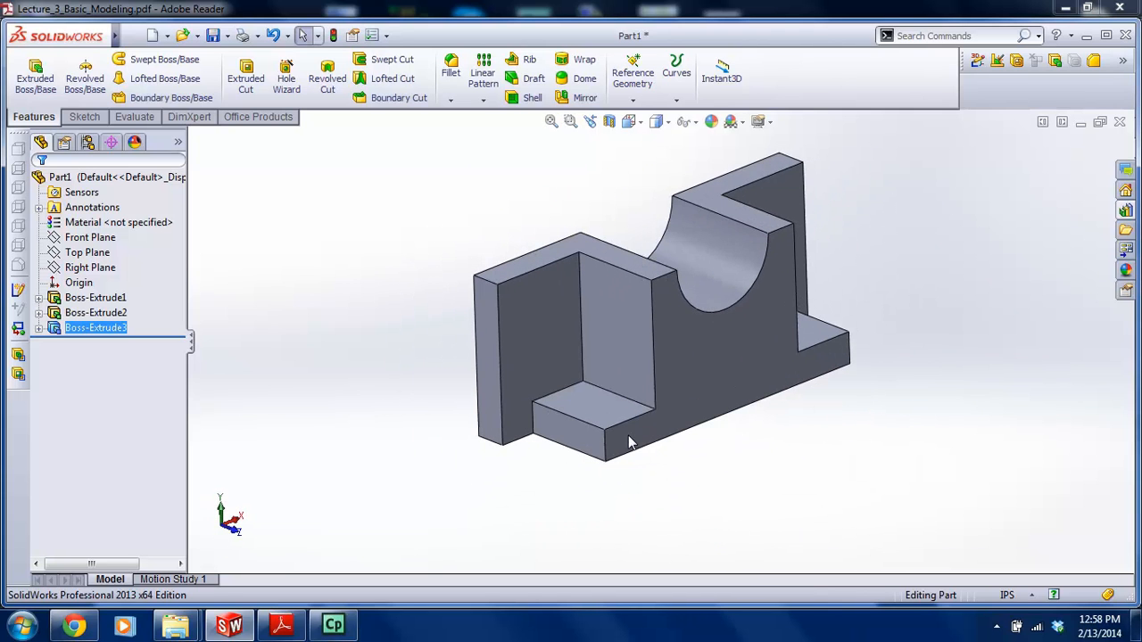
click(281, 624)
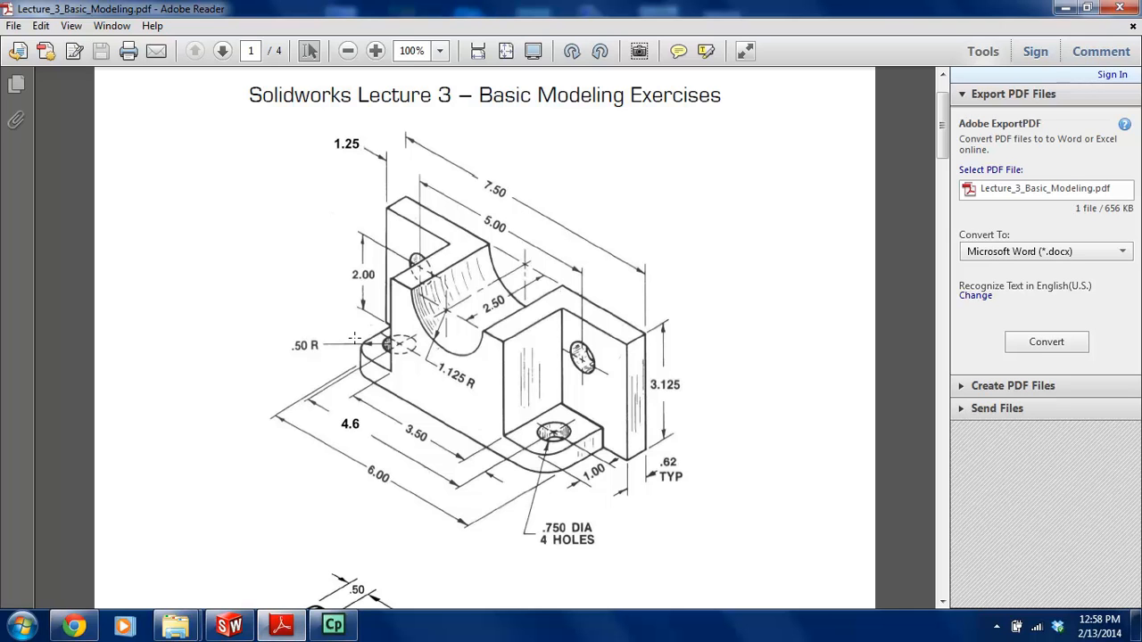
click(229, 624)
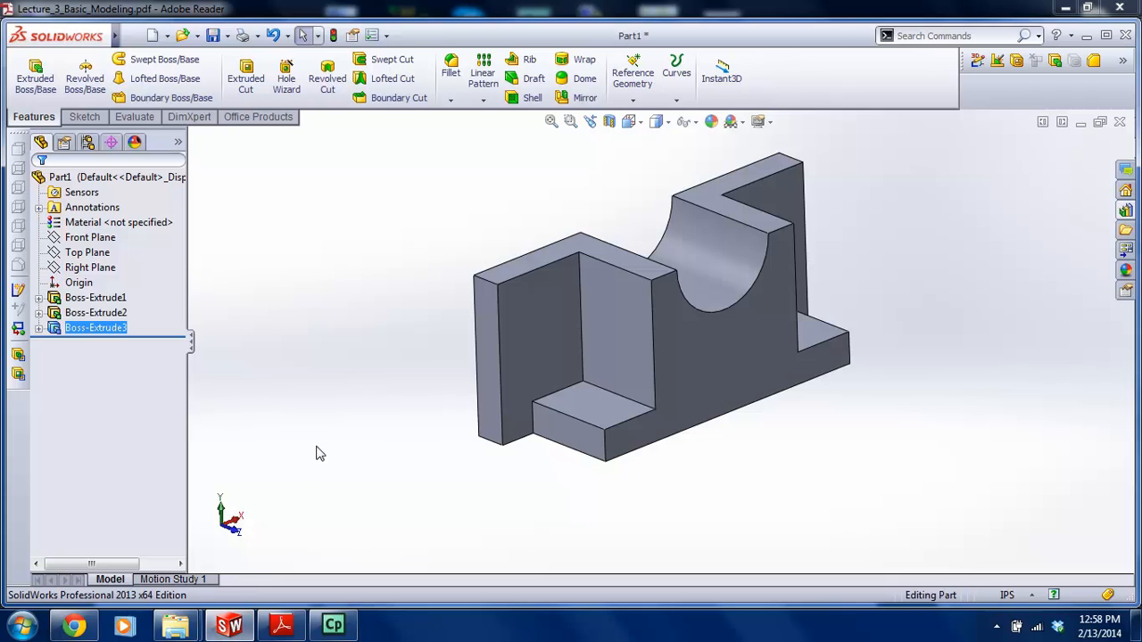
click(86, 119)
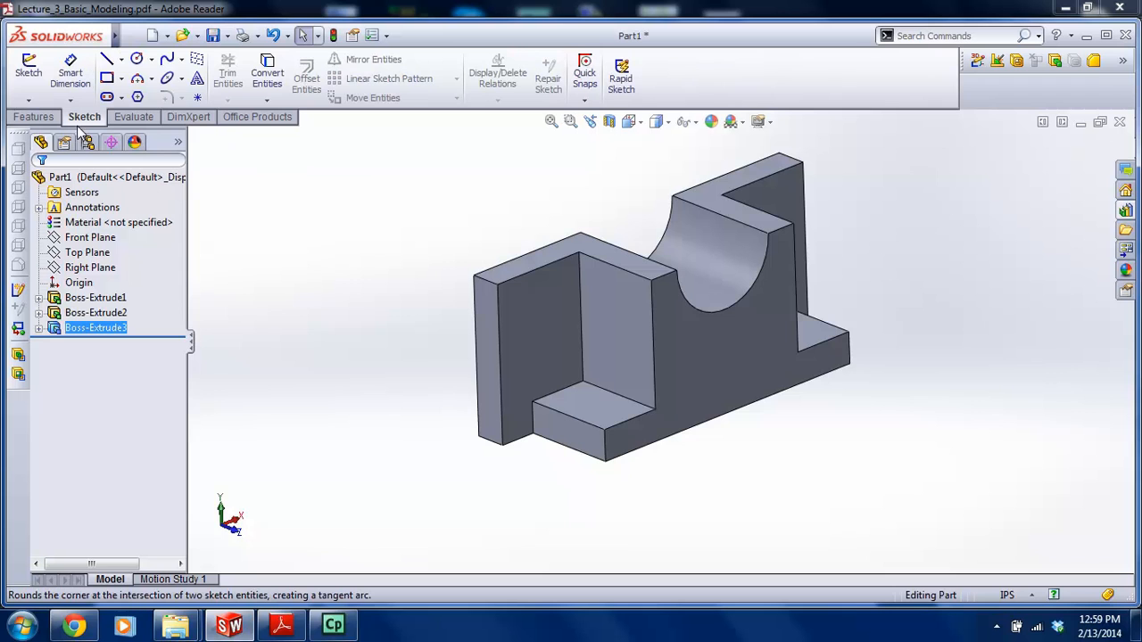
click(35, 117)
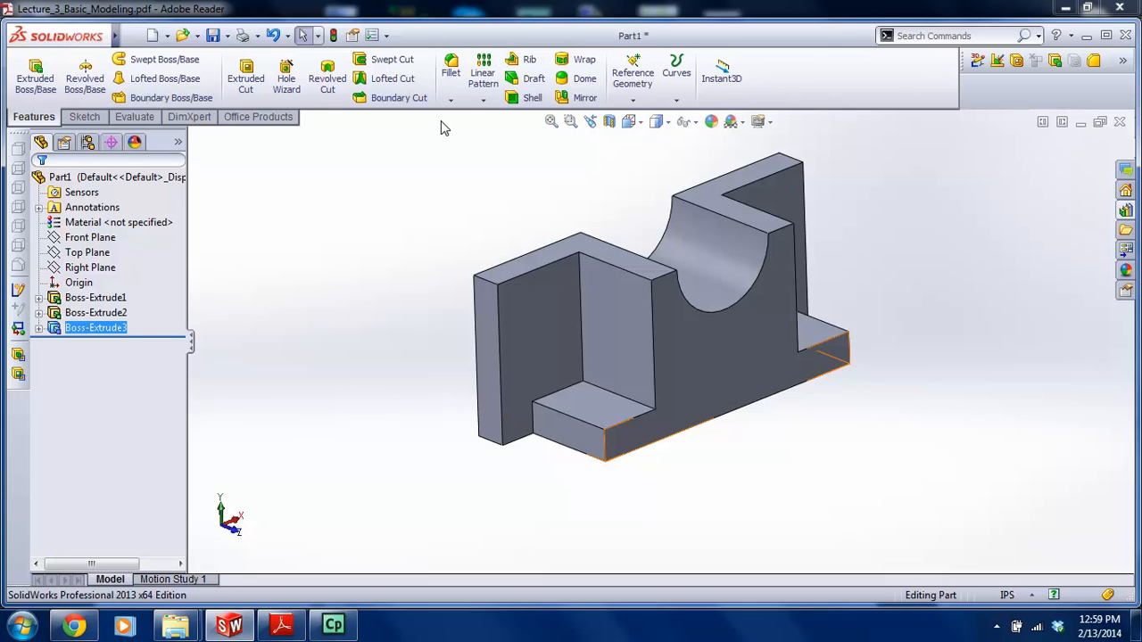
Set up a constant radius fillet of .5 in on the outer front vertical edges of both side flanges
click(298, 288)
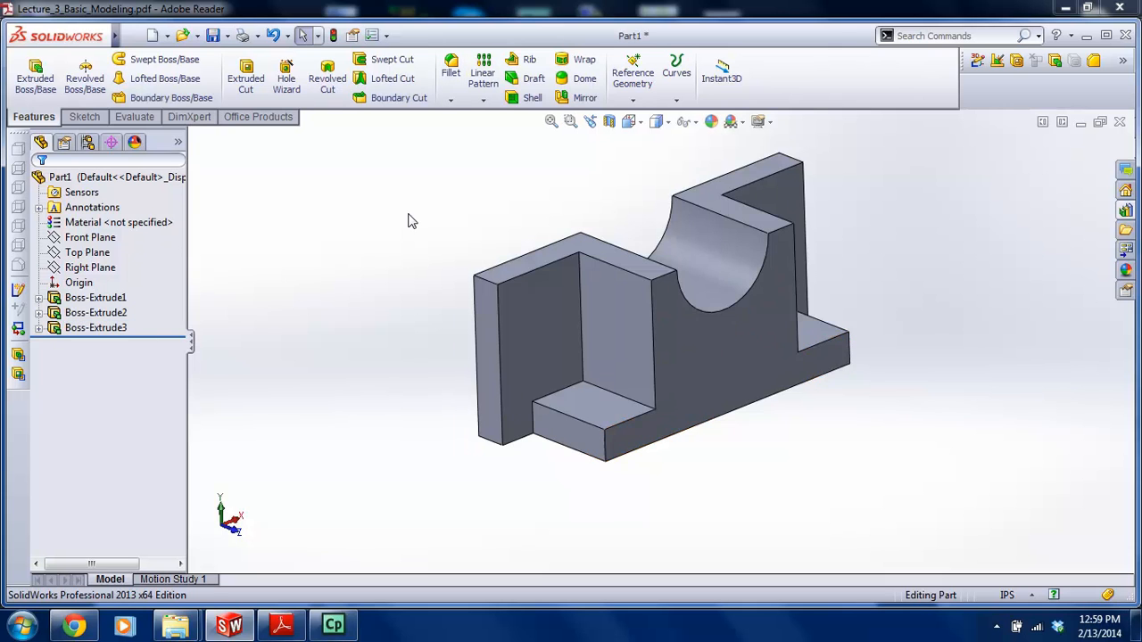
click(451, 69)
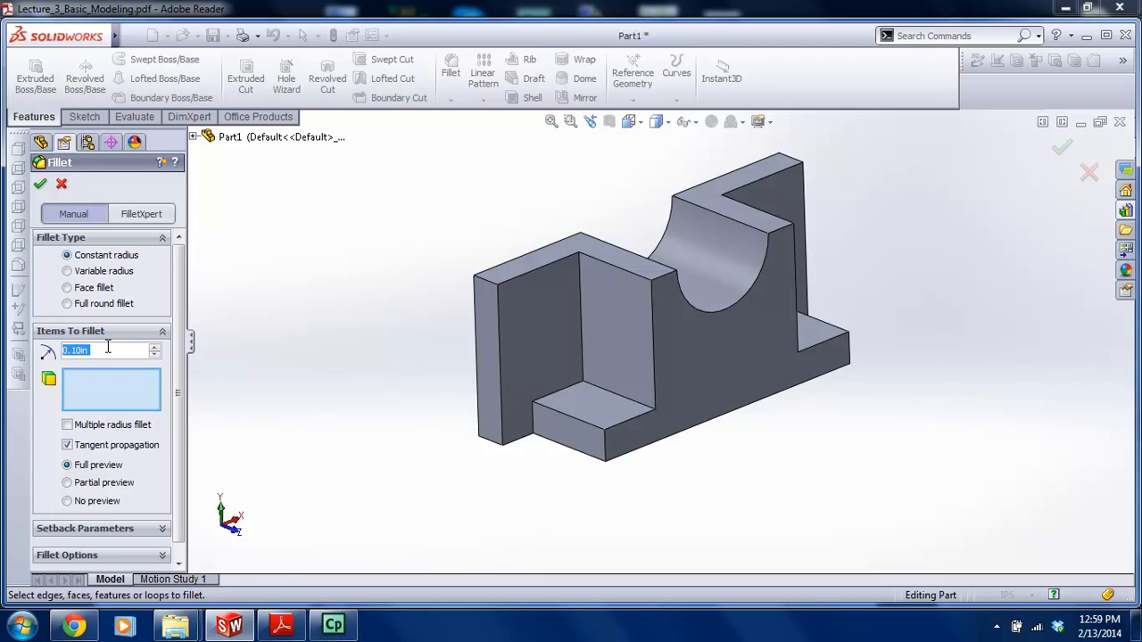
text(.5)
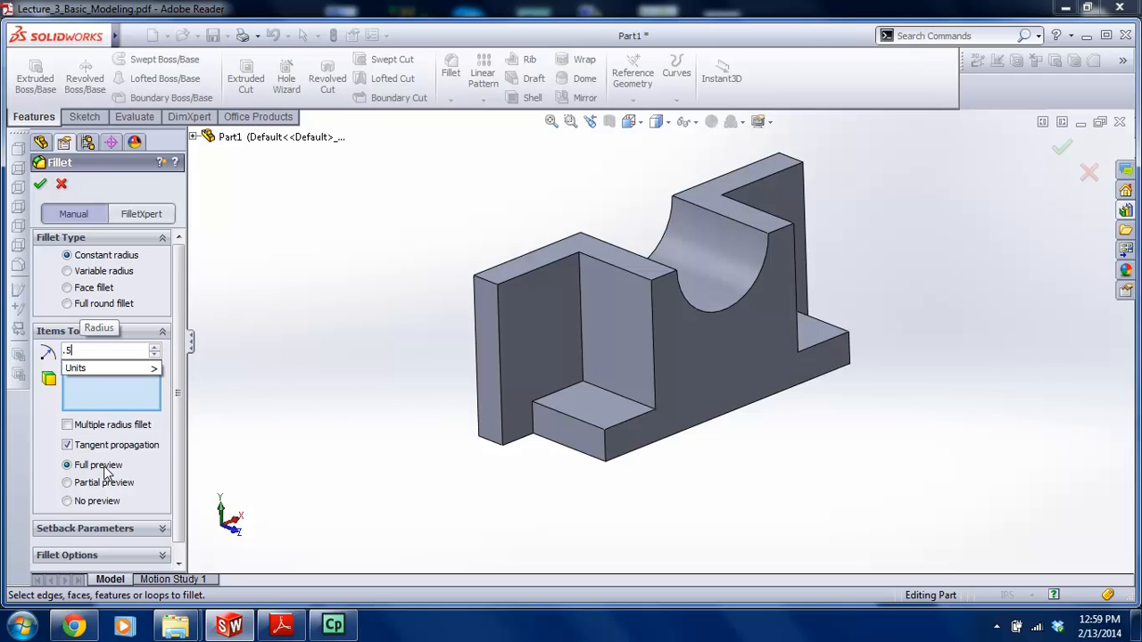
key(Return)
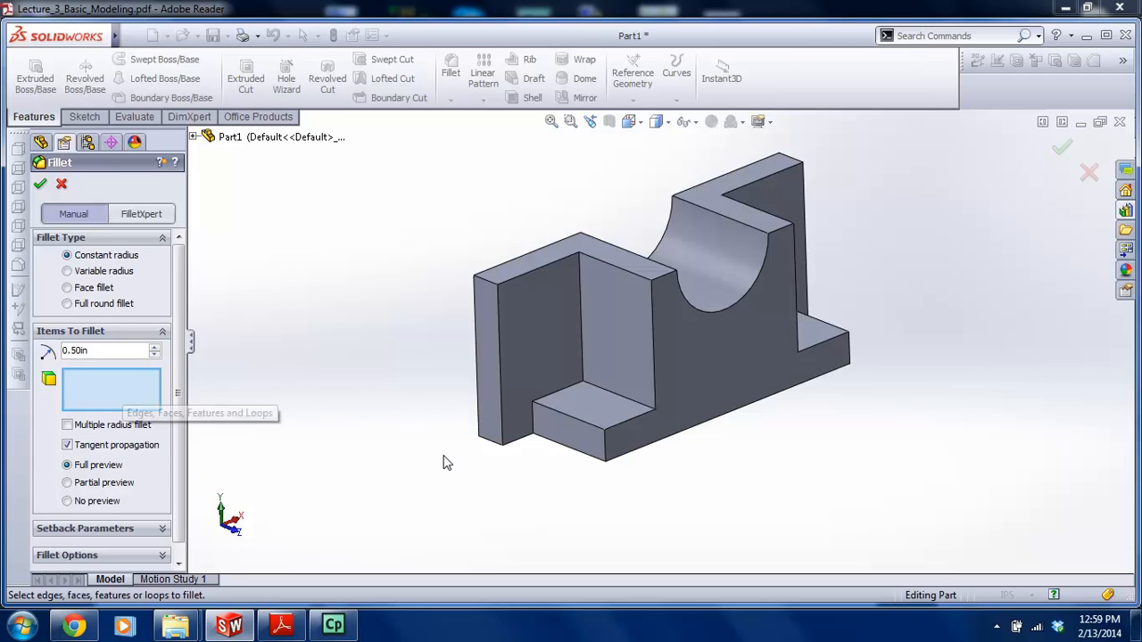
click(605, 448)
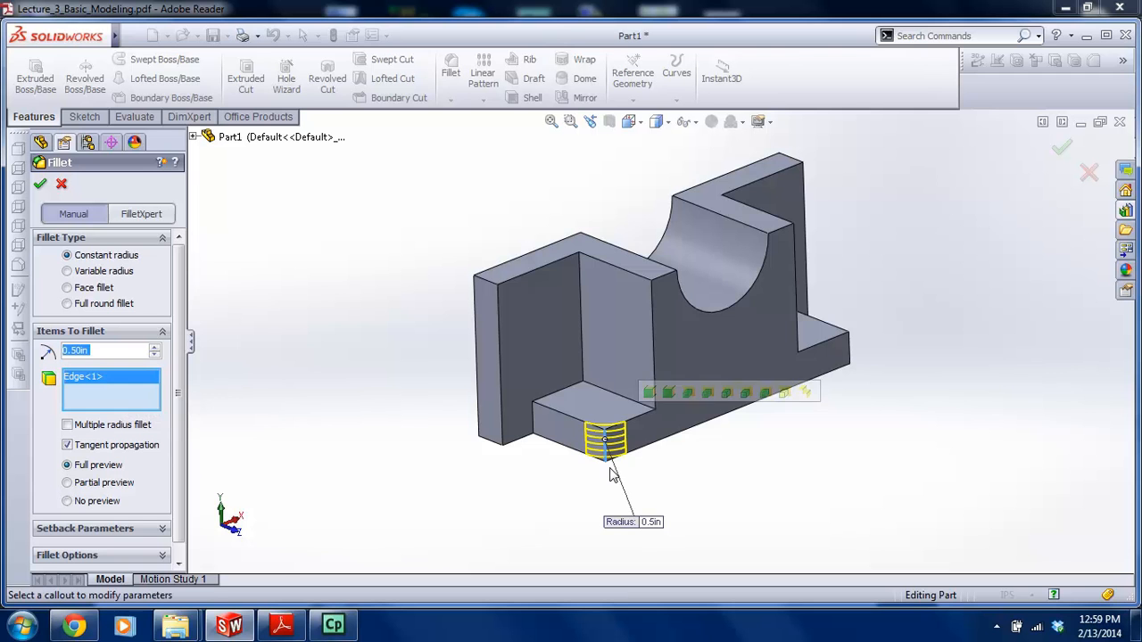
click(850, 353)
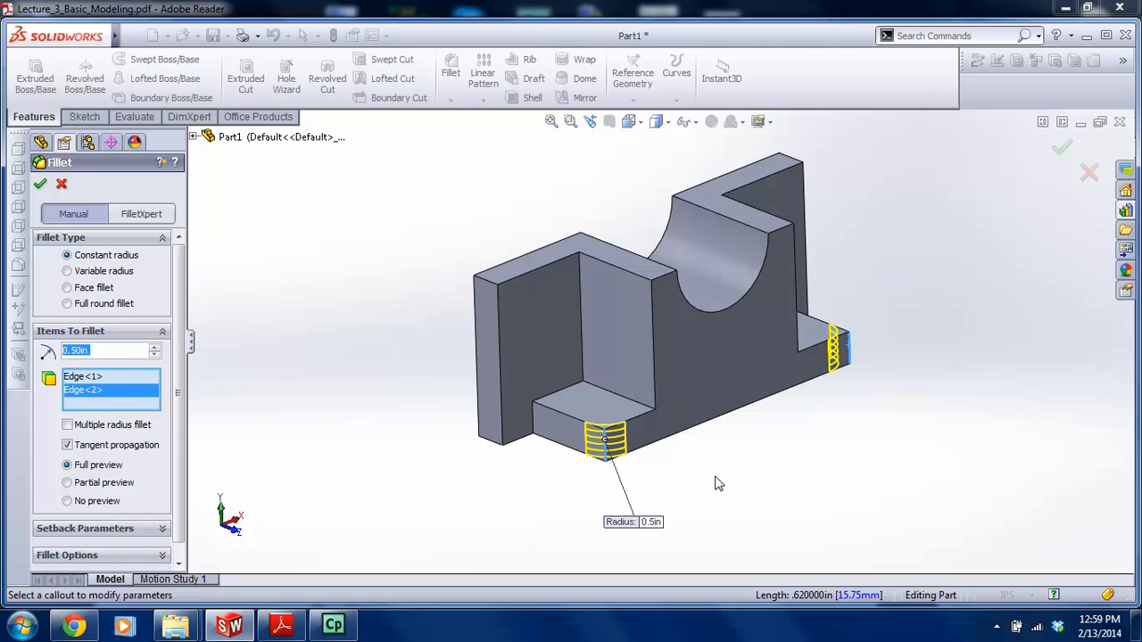
click(614, 406)
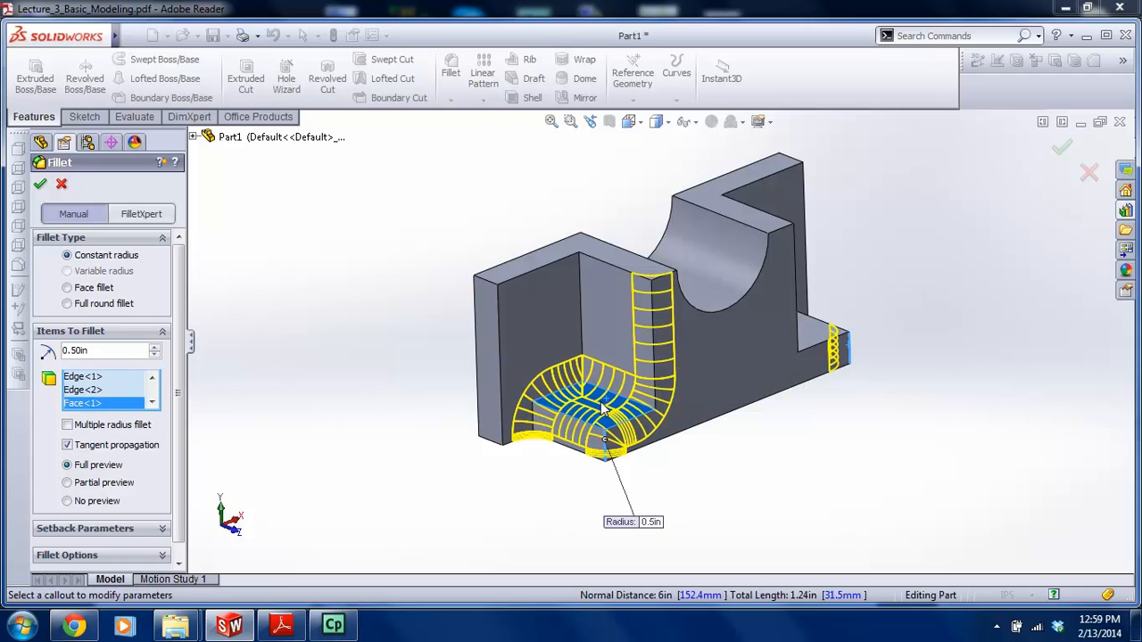
click(597, 408)
click(589, 410)
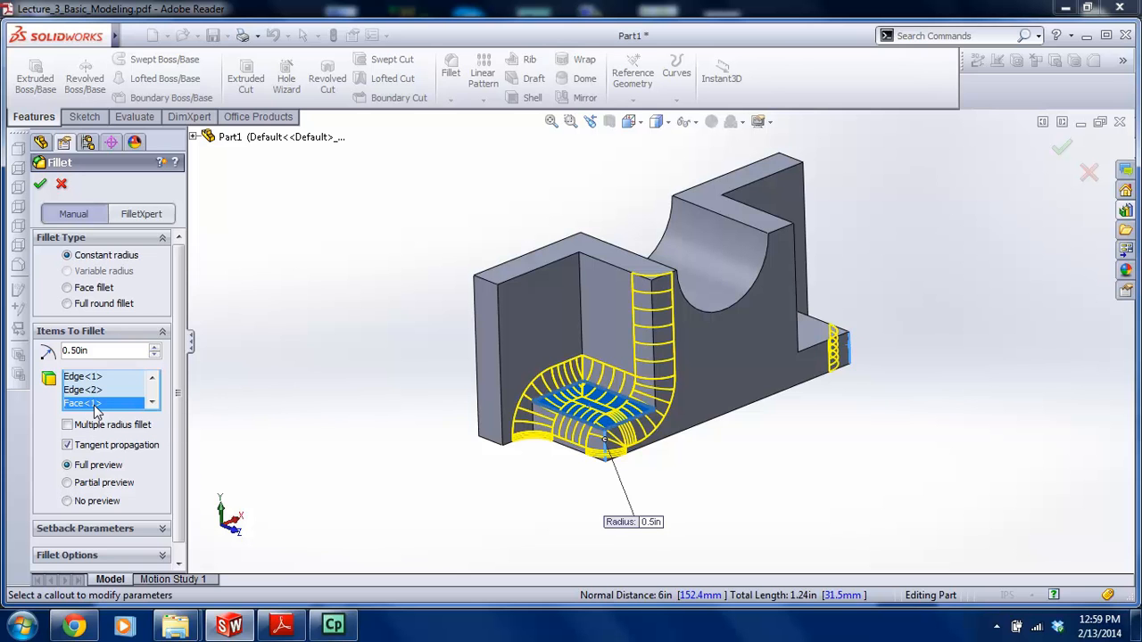
key(Delete)
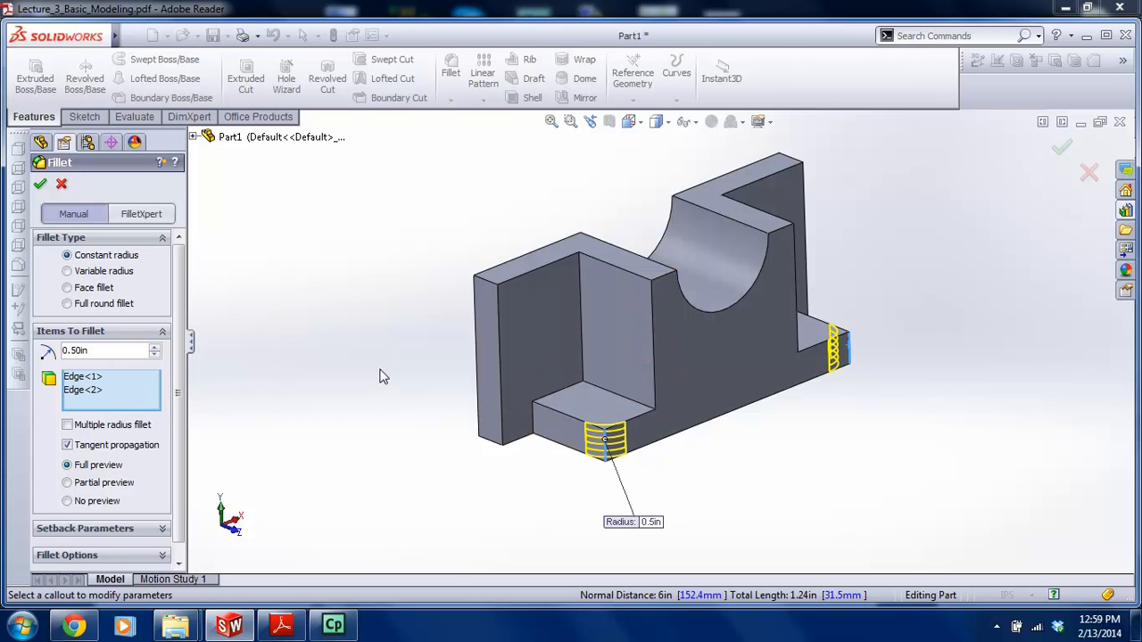
Switch the fillet preview off and restore the full preview while checking both flange corners
middle_drag(816, 486, 642, 505)
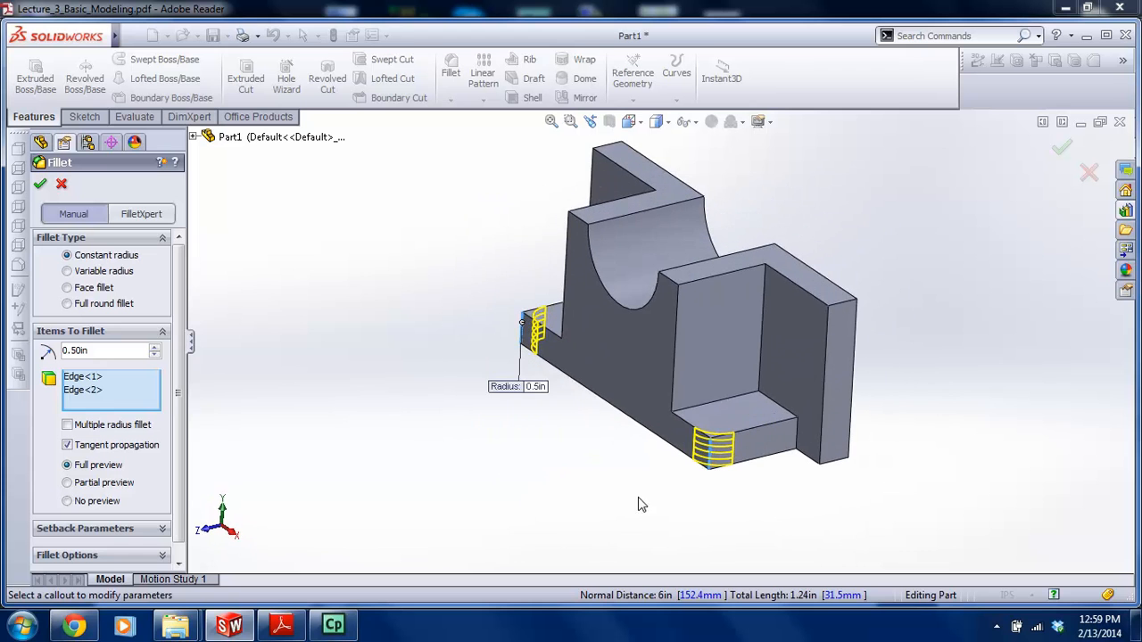
click(96, 502)
middle_drag(435, 363, 585, 461)
scroll(586, 461, down, 2)
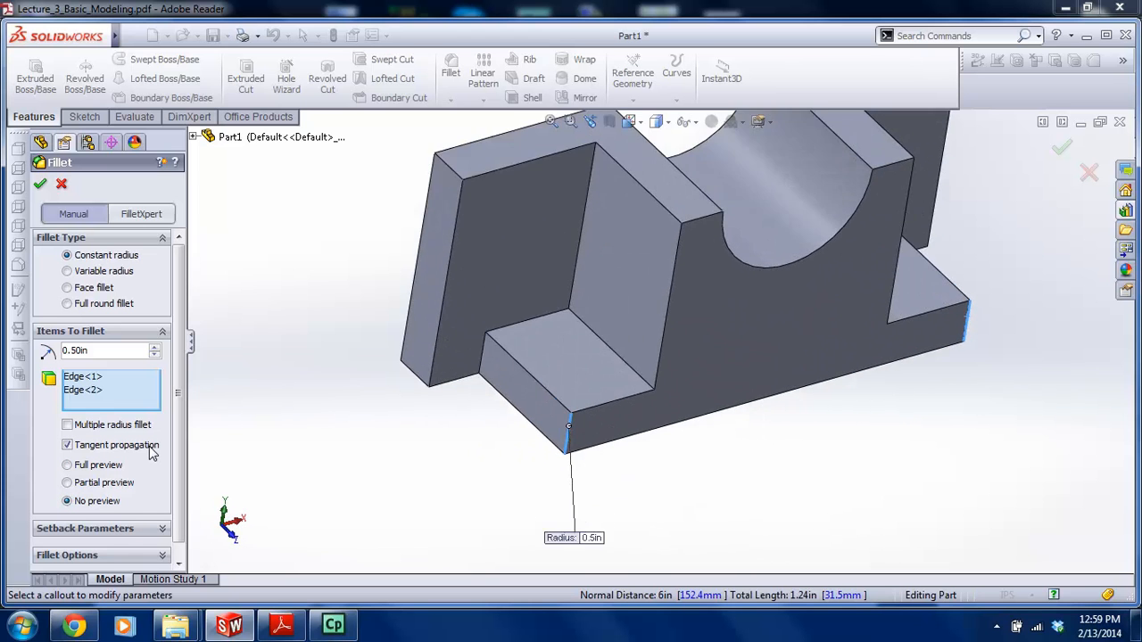
click(94, 469)
middle_drag(499, 378, 499, 372)
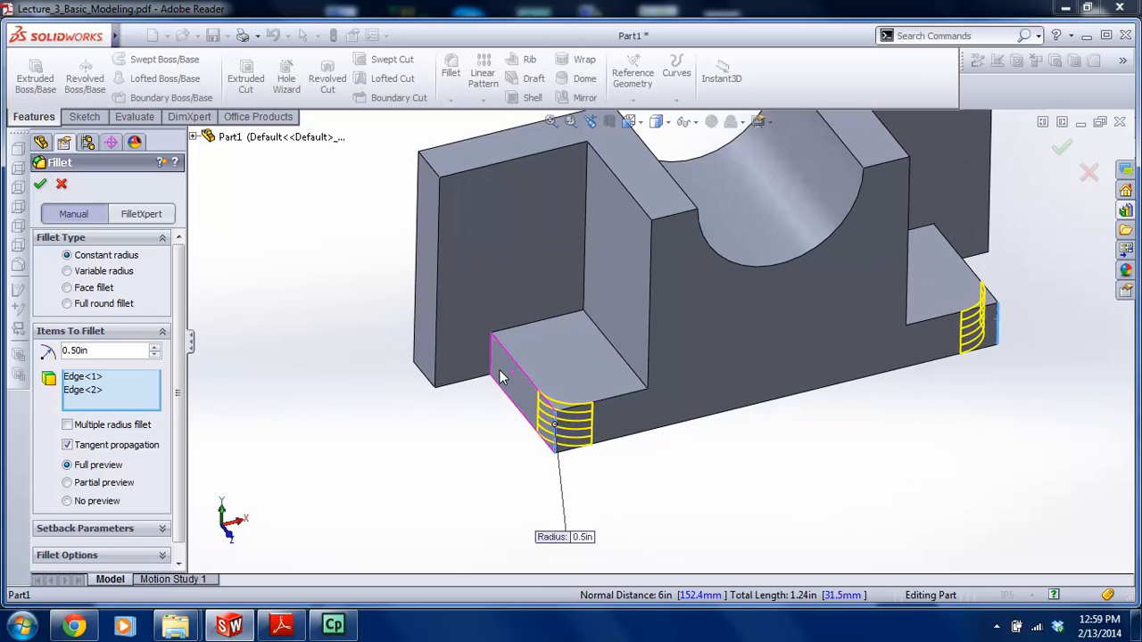
Apply the .5 in fillet to the two flange corner edges
scroll(500, 371, up, 2)
scroll(887, 234, down, 1)
click(41, 186)
Inspect the bracket with its rounded flange corners and examine the front faces of both upright wings where holes are needed
scroll(506, 324, up, 2)
middle_drag(506, 325, 651, 282)
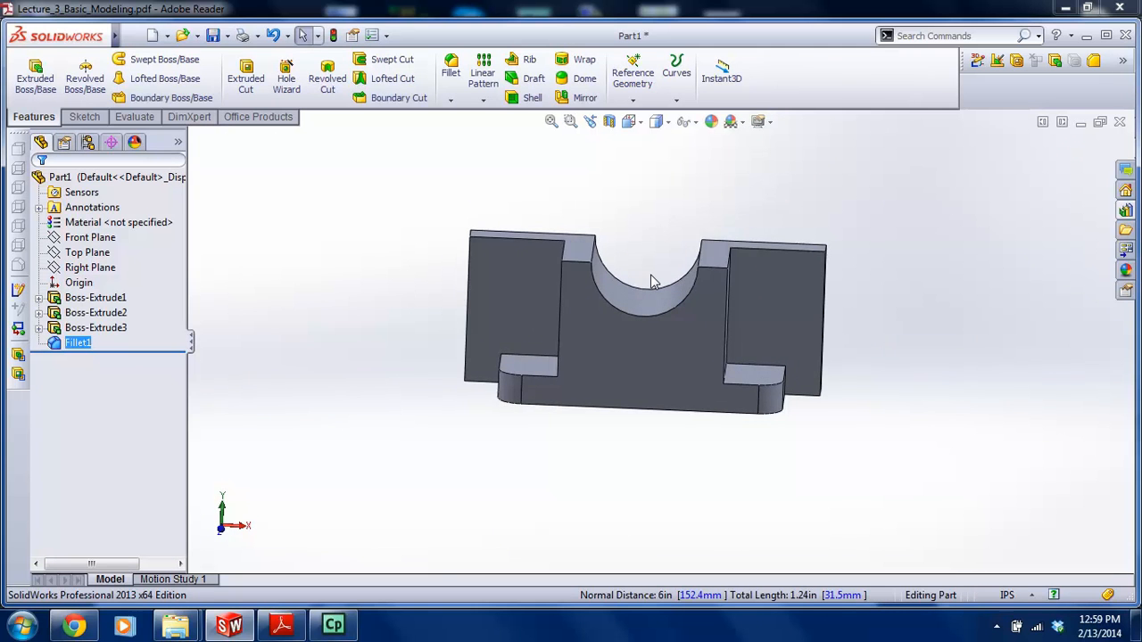
scroll(651, 282, up, 2)
middle_drag(555, 383, 681, 308)
scroll(679, 309, down, 3)
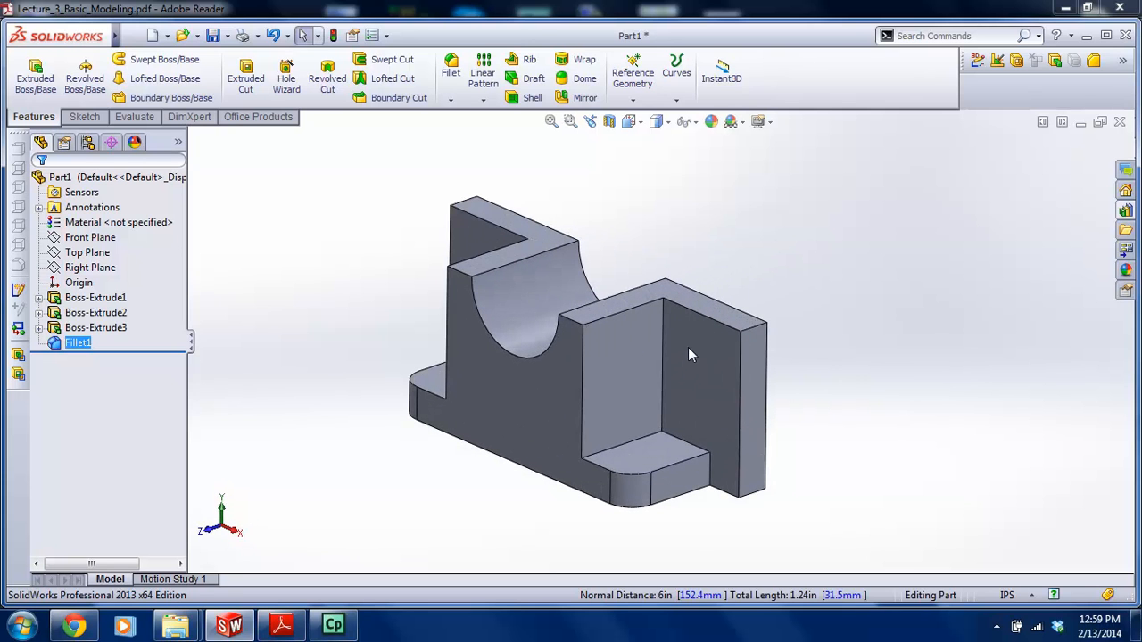
middle_drag(679, 364, 700, 340)
click(700, 340)
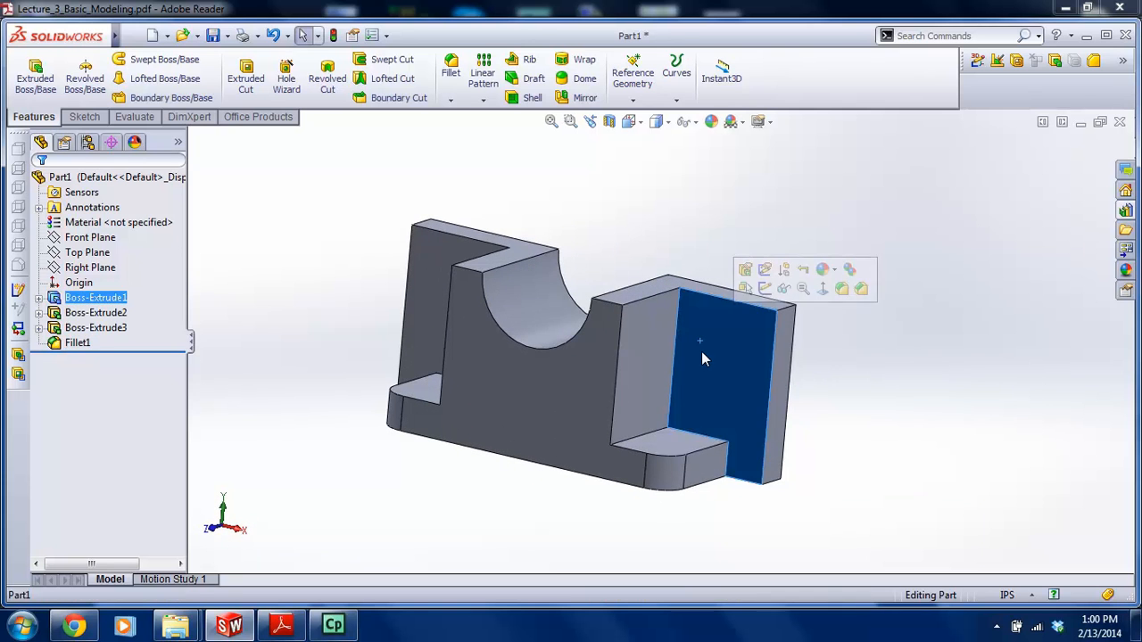
ctrl+click(431, 292)
click(344, 272)
middle_drag(344, 272, 346, 307)
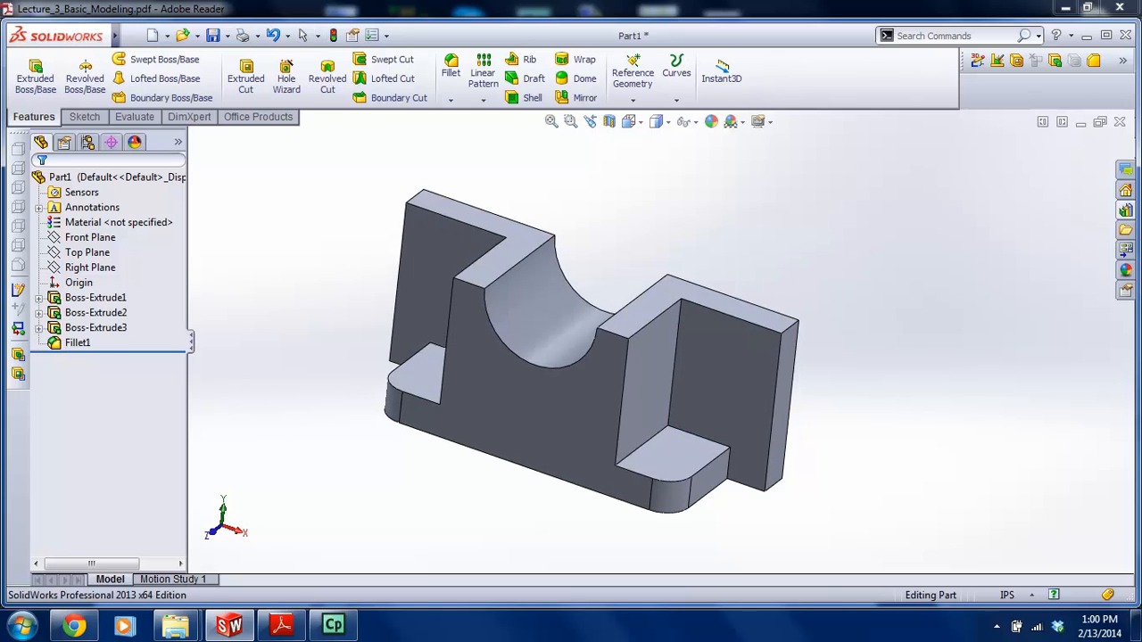
Examine the top faces of both flanges, check the hole dimensions in the PDF drawing in Adobe Reader, and return to SolidWorks
click(430, 377)
ctrl+click(698, 463)
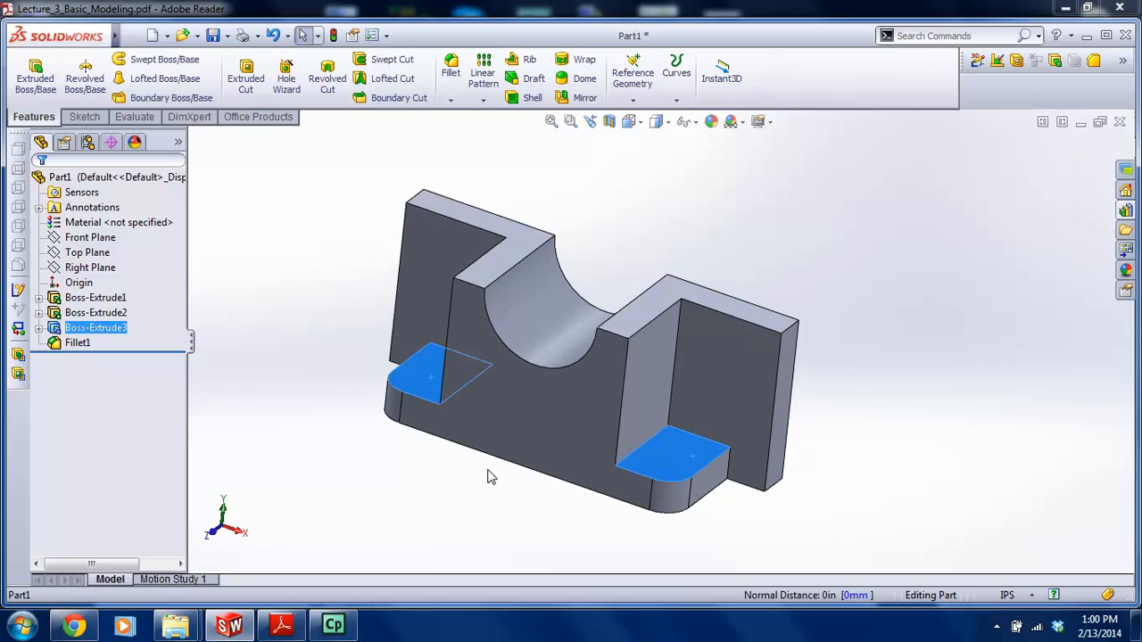
click(437, 446)
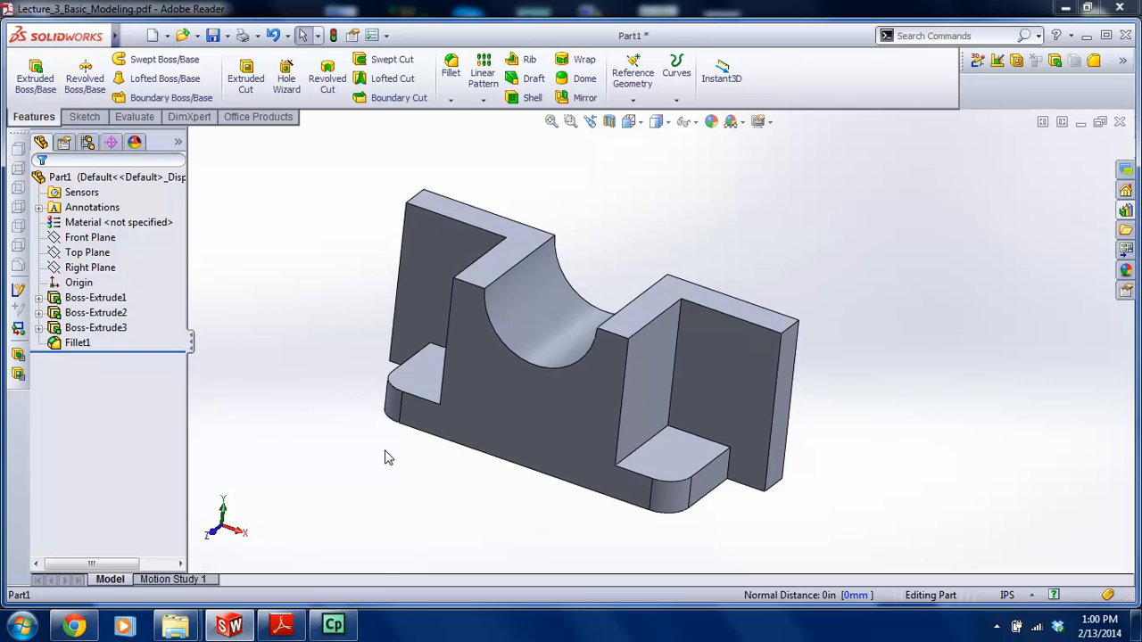
click(283, 629)
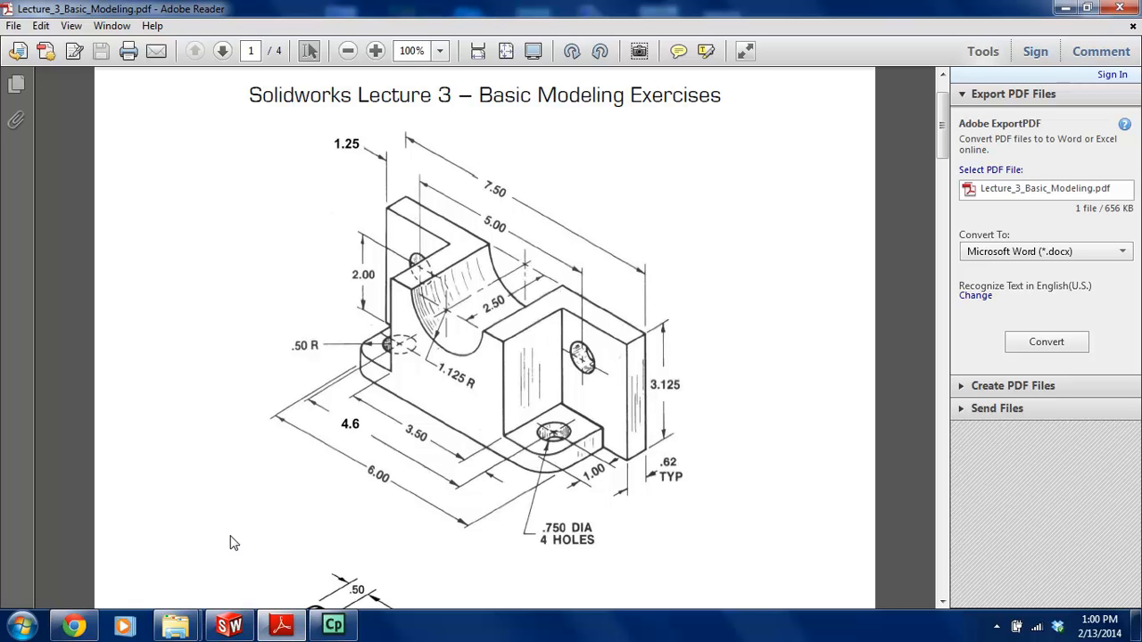
click(237, 623)
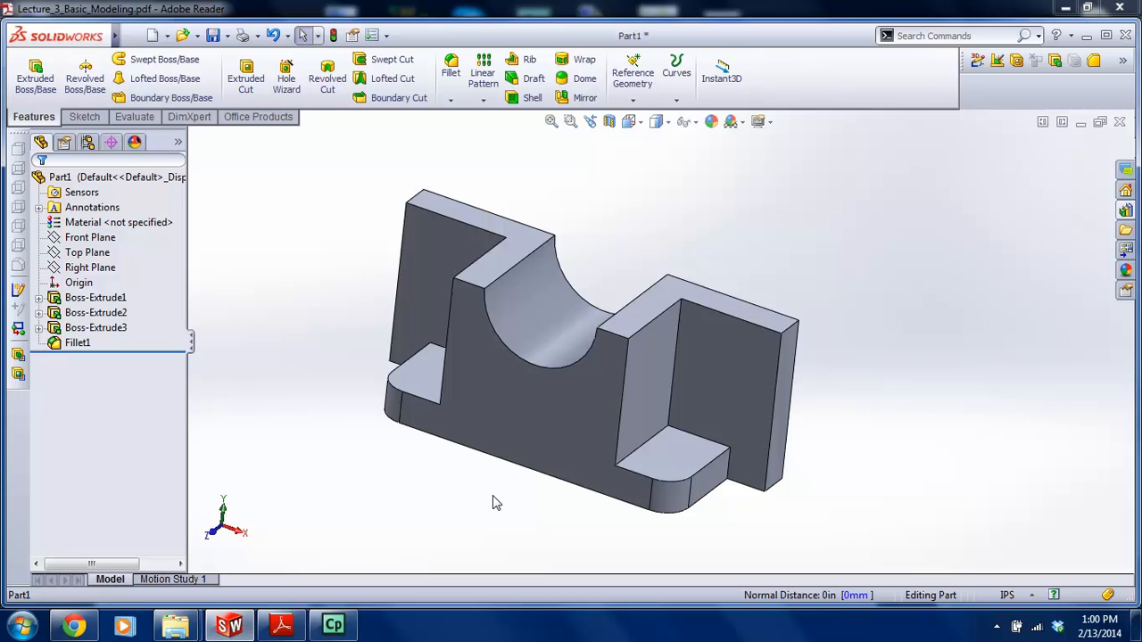
Start a sketch on the front face of the right upright wing, viewed normal to that face
click(724, 466)
key(space)
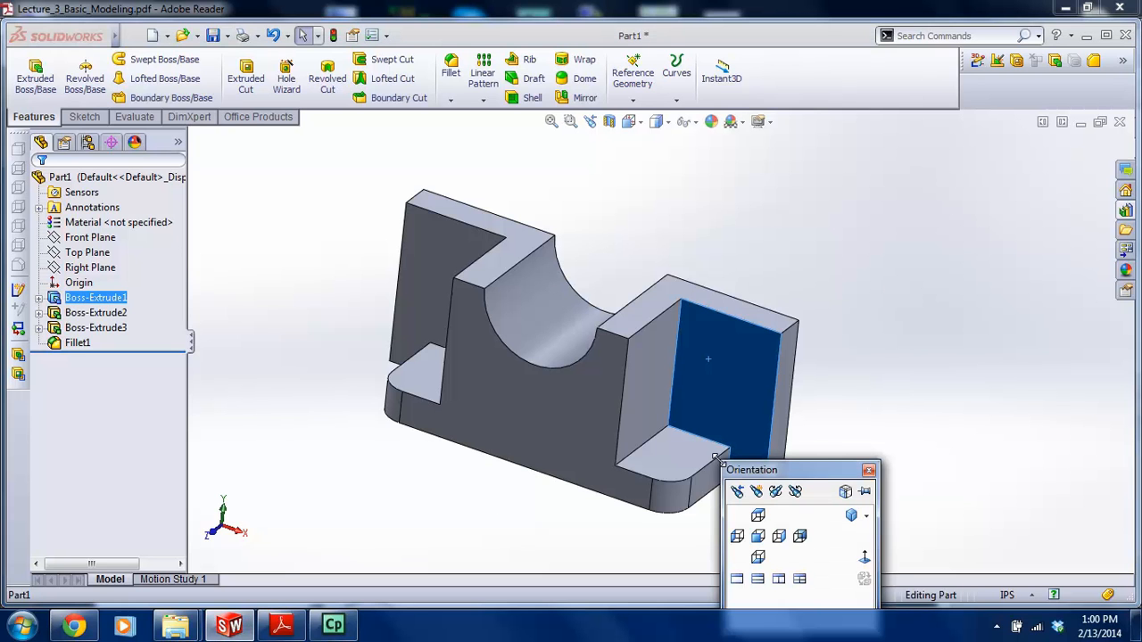
click(864, 557)
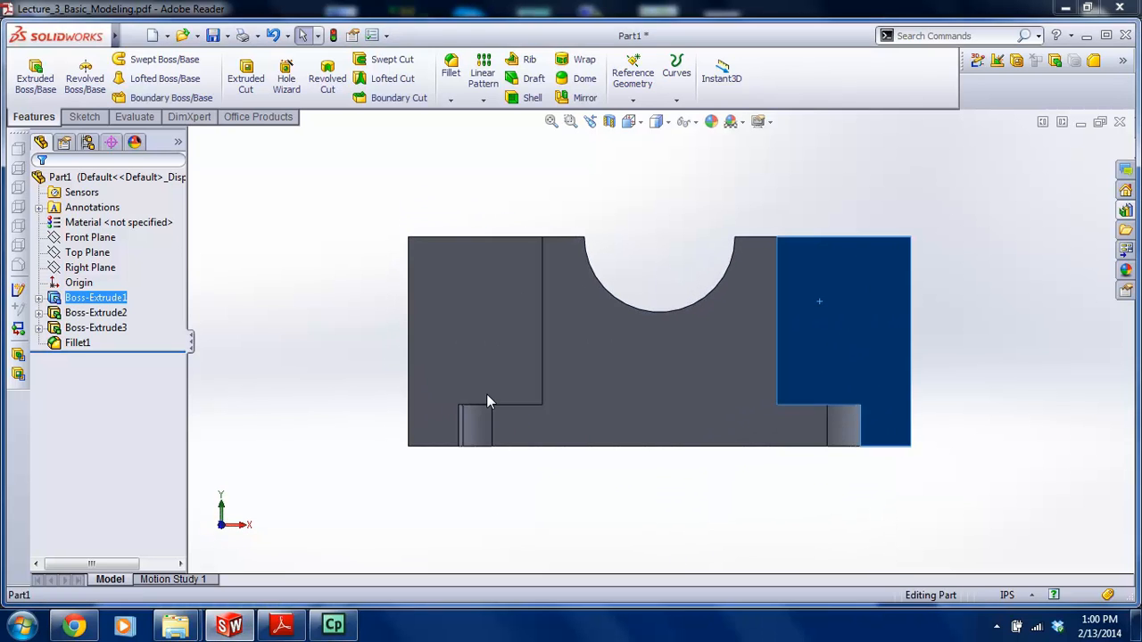
click(84, 117)
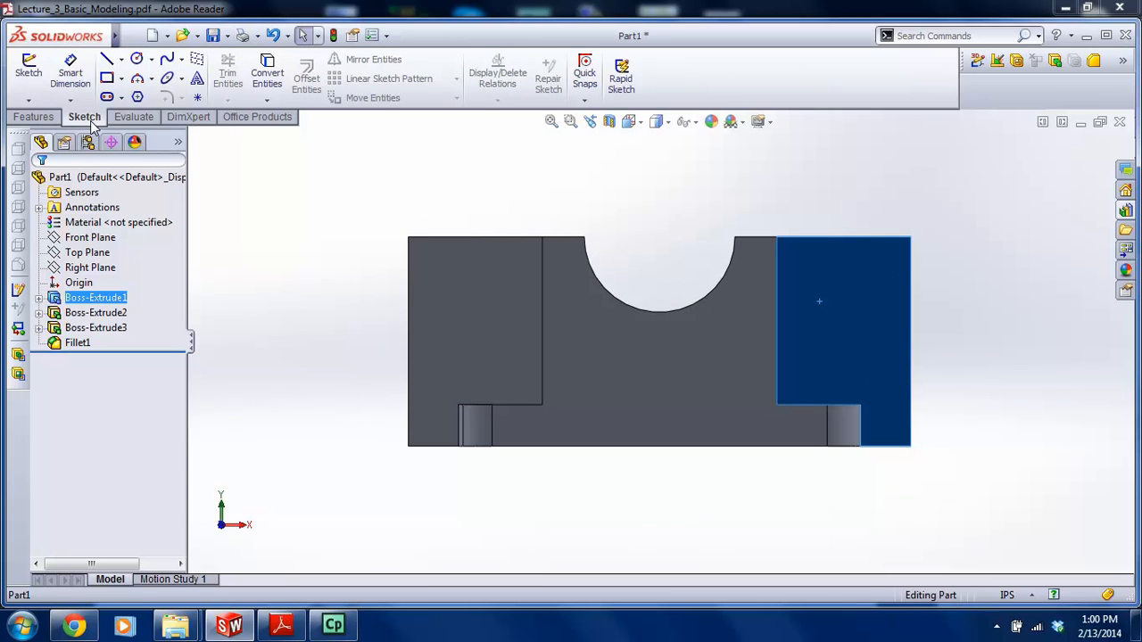
click(29, 71)
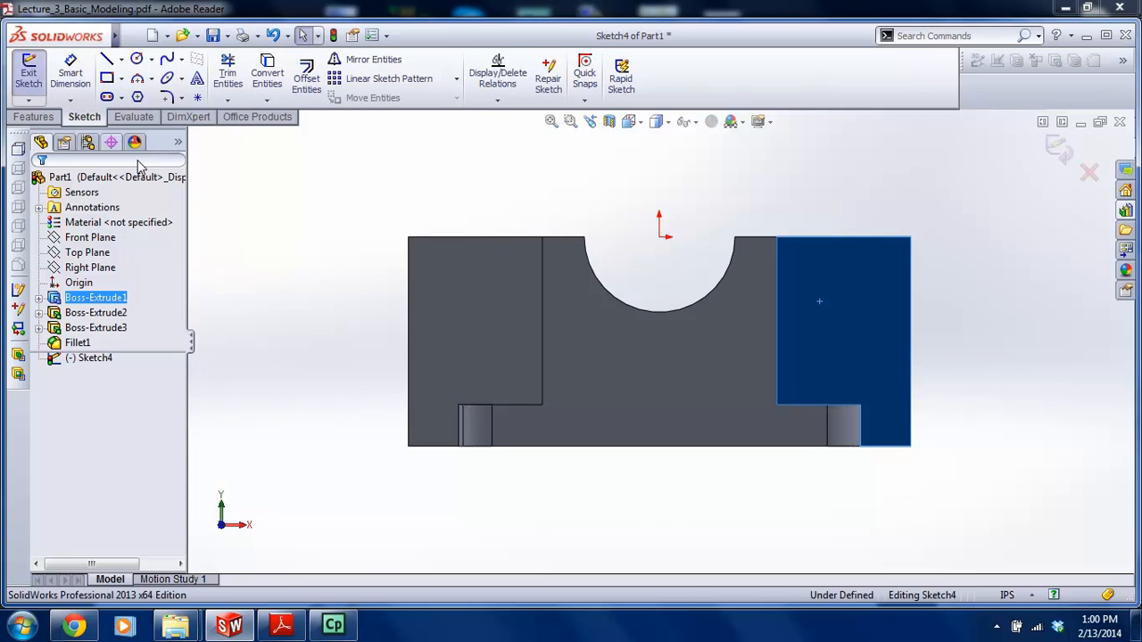
Sketch one circle on each upright wing, centred about 2.8 in to either side of the origin and 1.07 in below it
click(137, 58)
mouse_move(473, 308)
mouse_down()
mouse_move(502, 323)
mouse_move(498, 312)
mouse_up()
drag(845, 308, 865, 327)
key(Escape)
ctrl+click(473, 308)
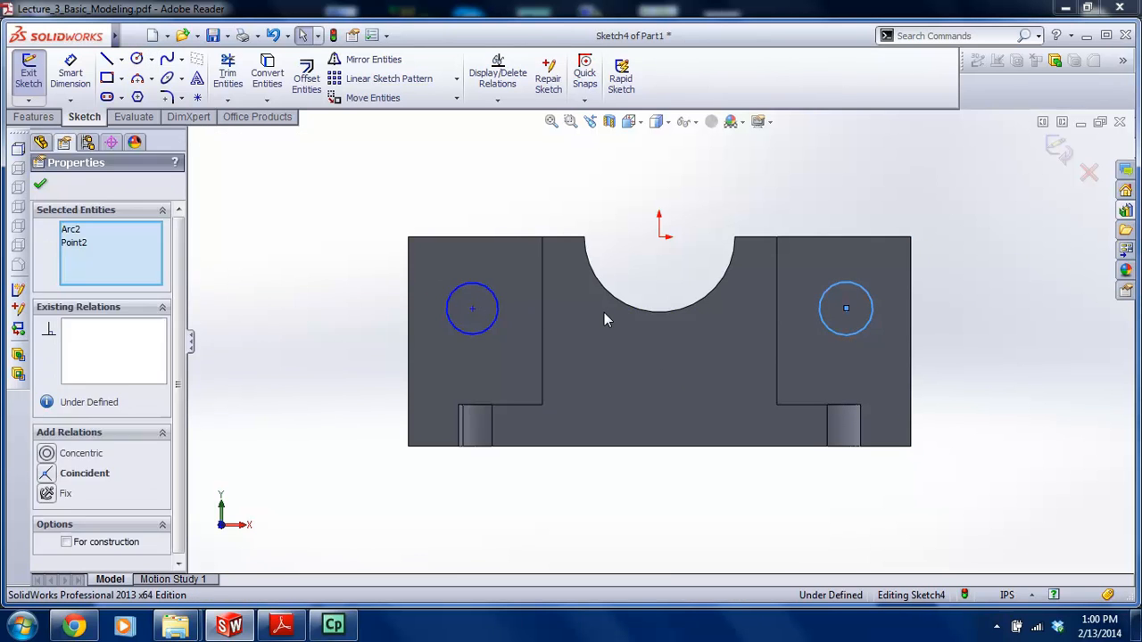
click(332, 351)
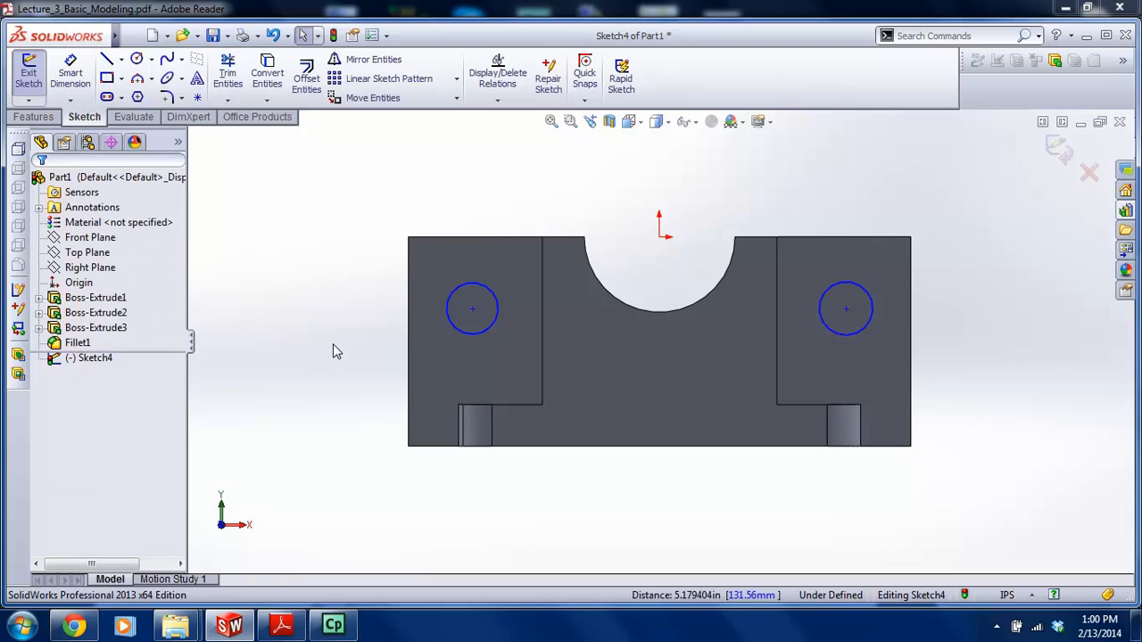
Align the two circle centres with a Horizontal relation and move the left centre to about X -2.87, Y -0.92 in
click(471, 309)
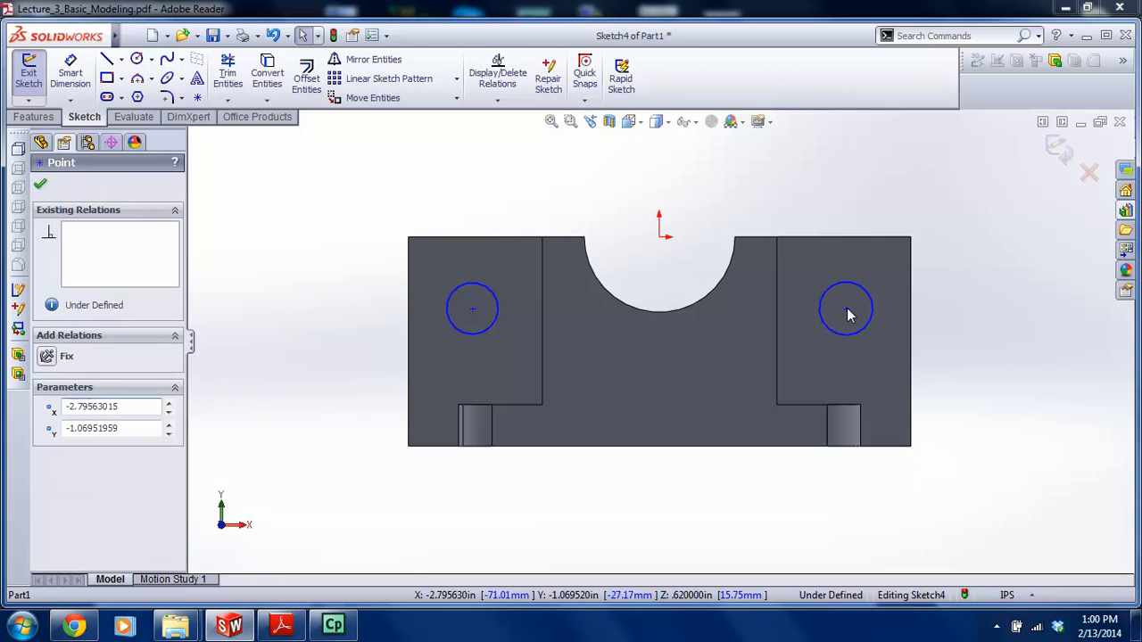
ctrl+click(845, 310)
click(47, 453)
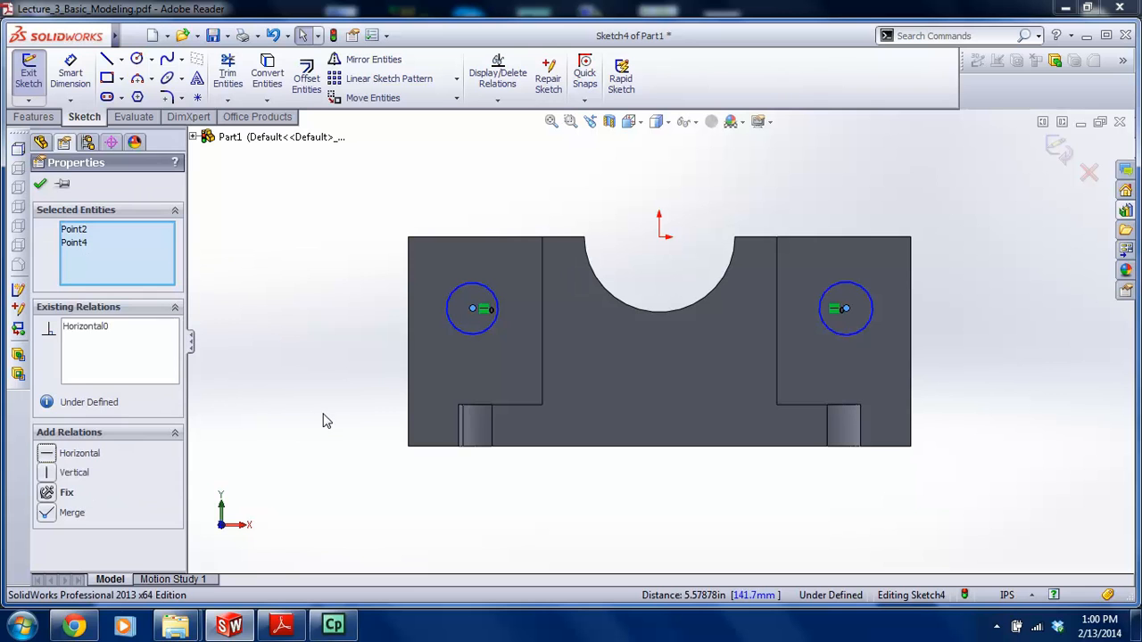
click(327, 420)
mouse_move(476, 317)
mouse_down()
mouse_move(473, 287)
mouse_move(473, 320)
mouse_move(468, 299)
mouse_up()
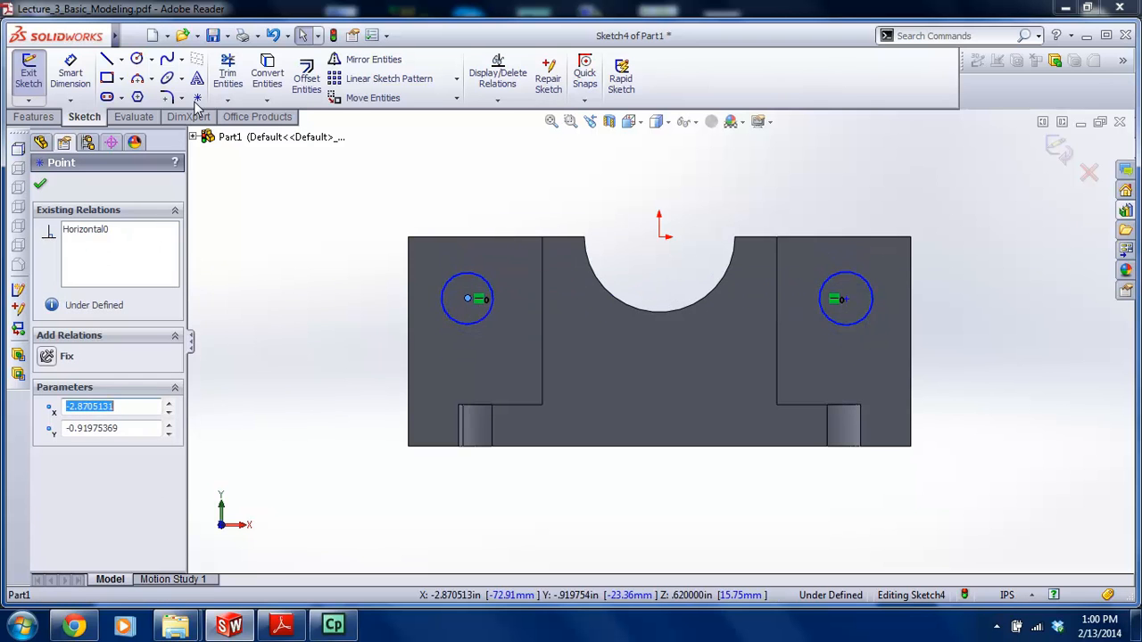
Draw a vertical centerline from the origin down to the midpoint of the bracket's bottom edge
click(120, 59)
click(134, 95)
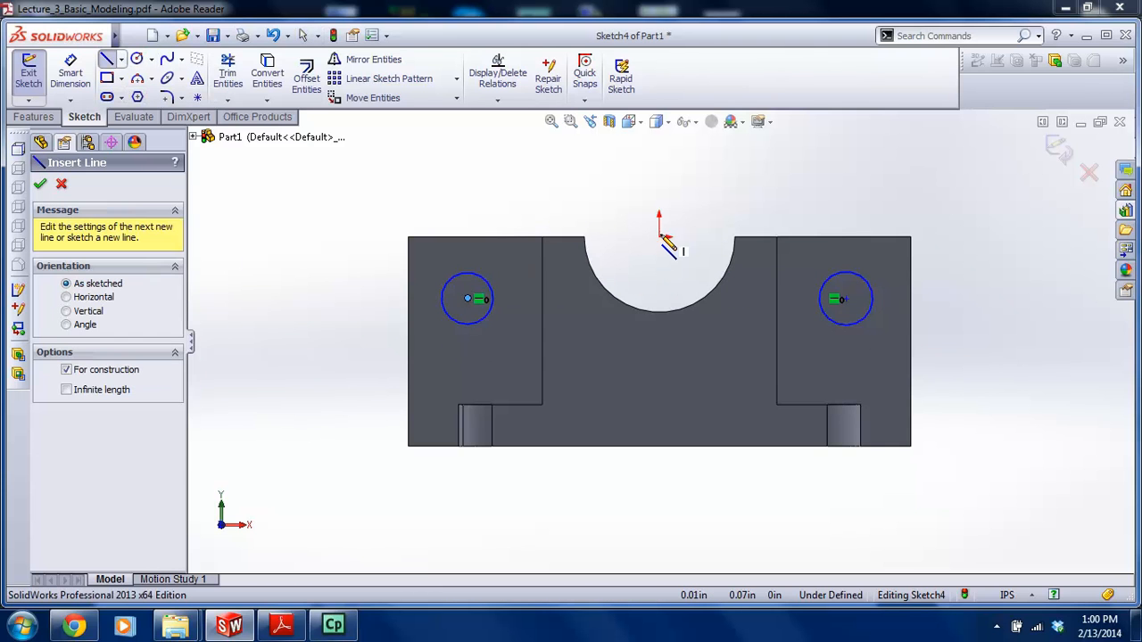
click(660, 237)
click(660, 445)
key(Escape)
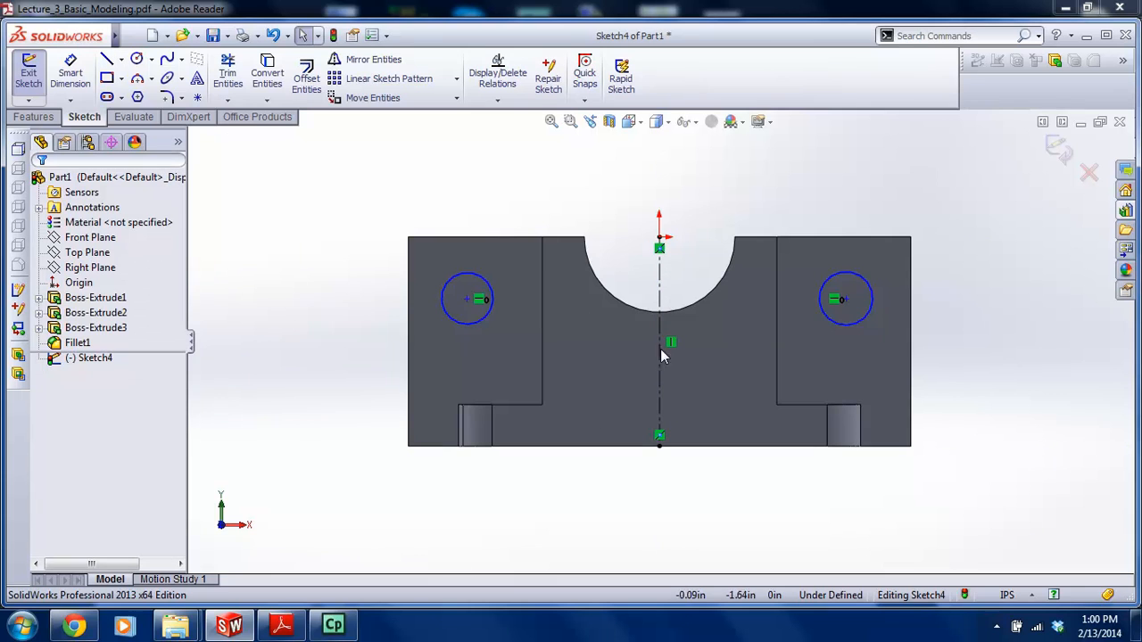
Make the two circle centres symmetric about the vertical centerline
click(467, 299)
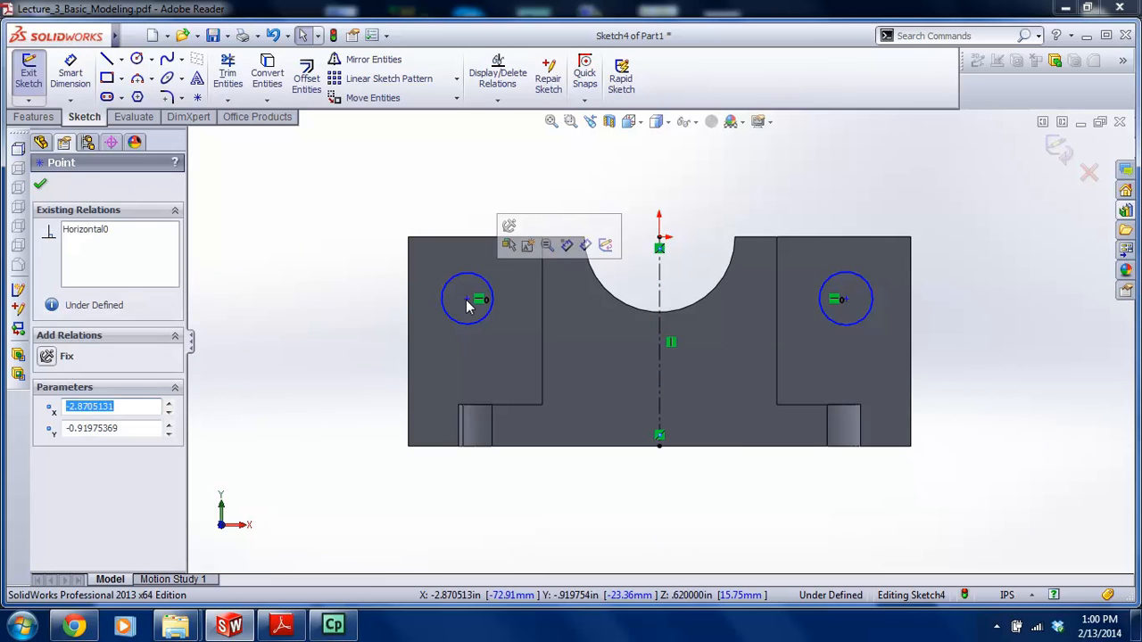
click(660, 332)
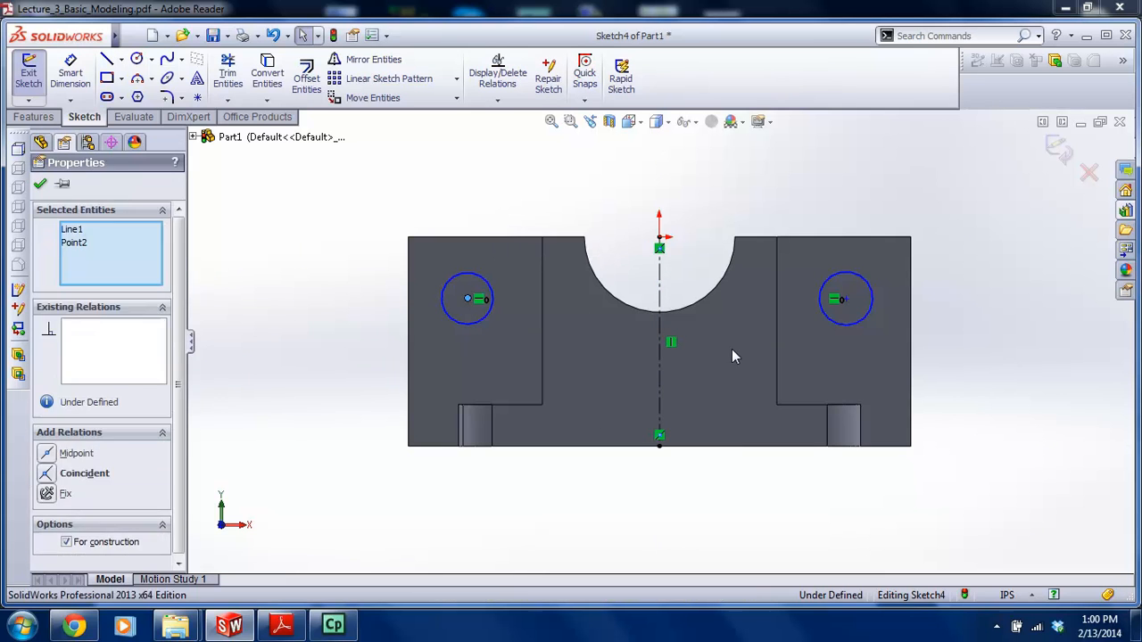
ctrl+click(846, 300)
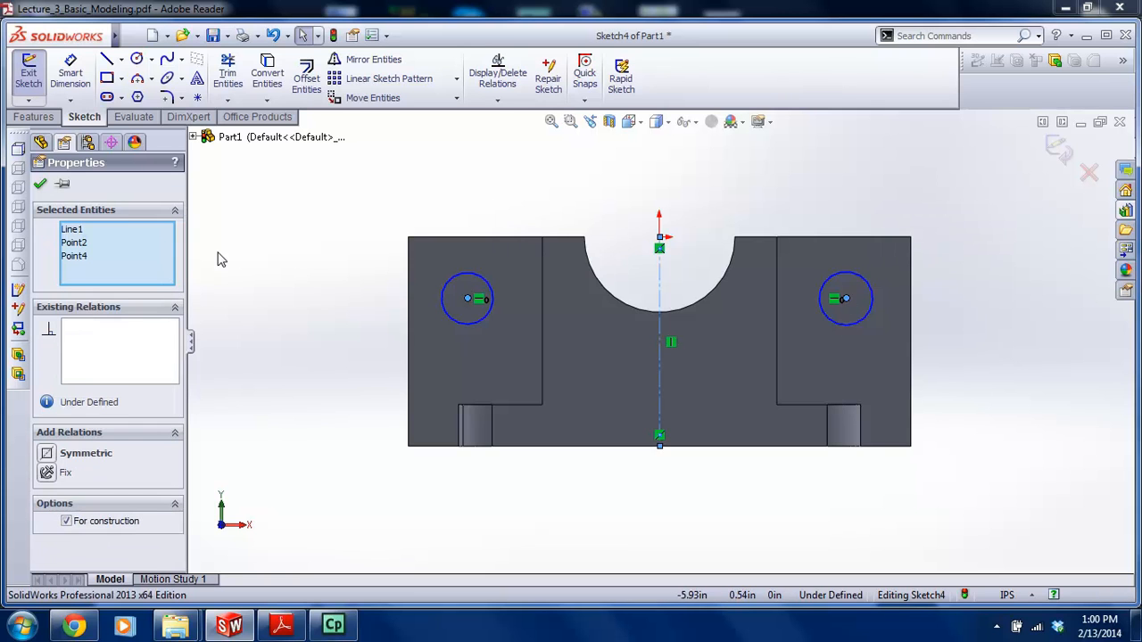
click(72, 453)
click(288, 408)
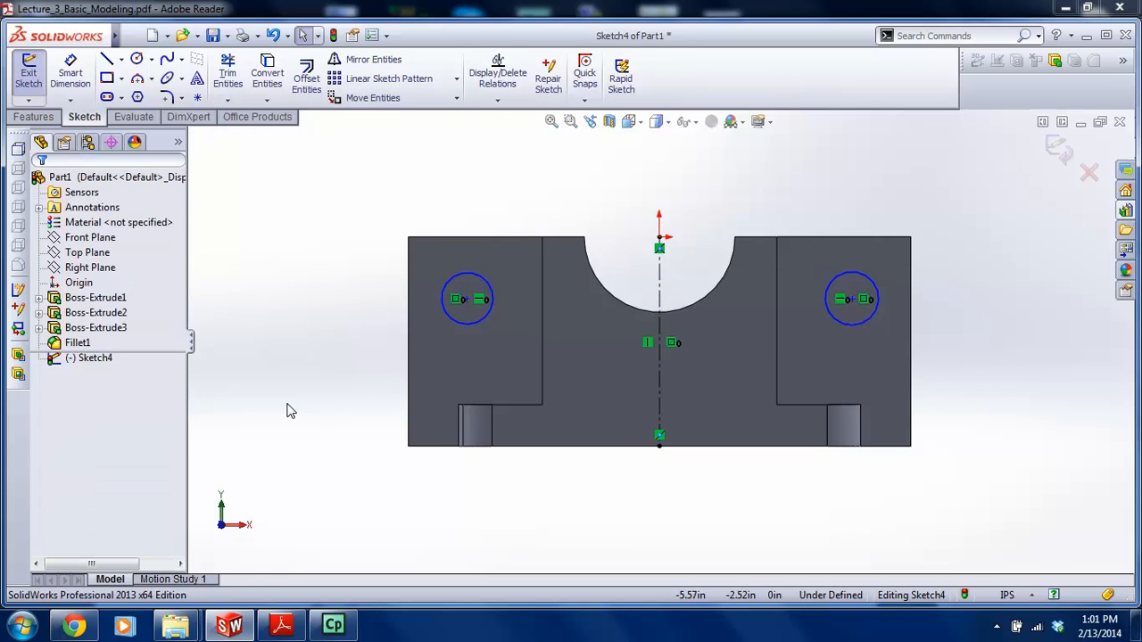
Dimension the distance between the two wing circles' centres and set it to 5.00 in
click(75, 65)
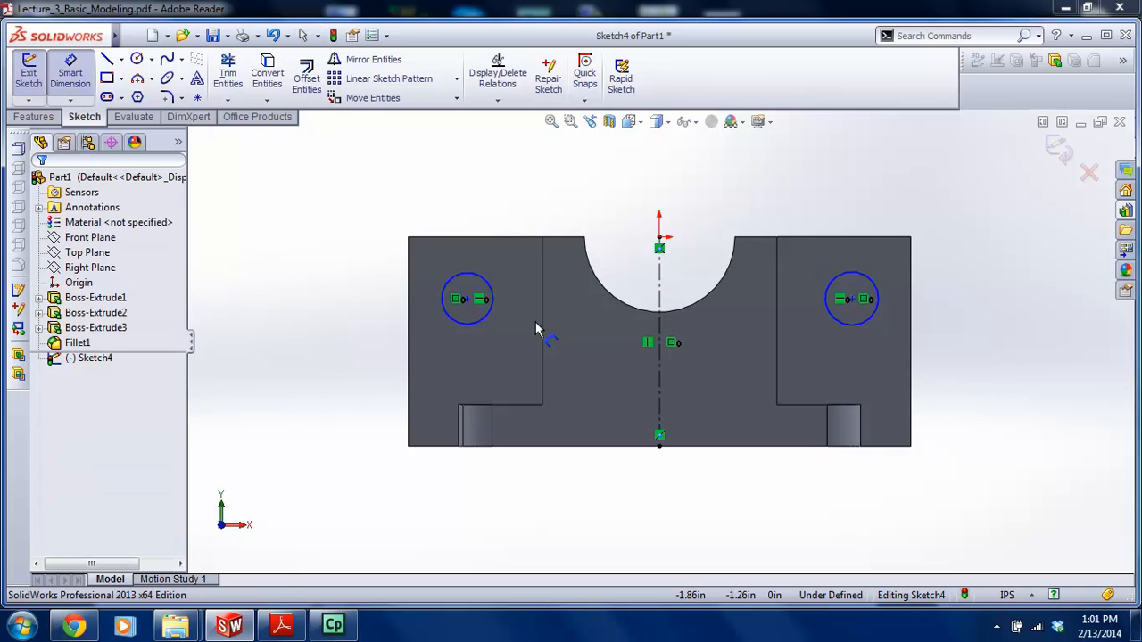
click(468, 299)
key(Escape)
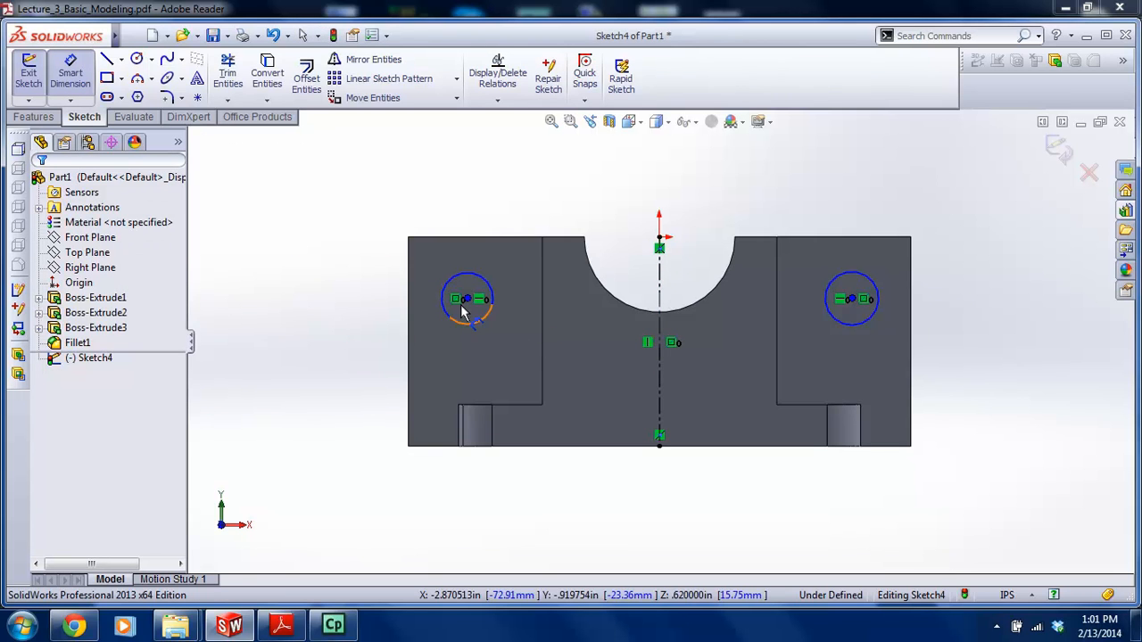
click(492, 294)
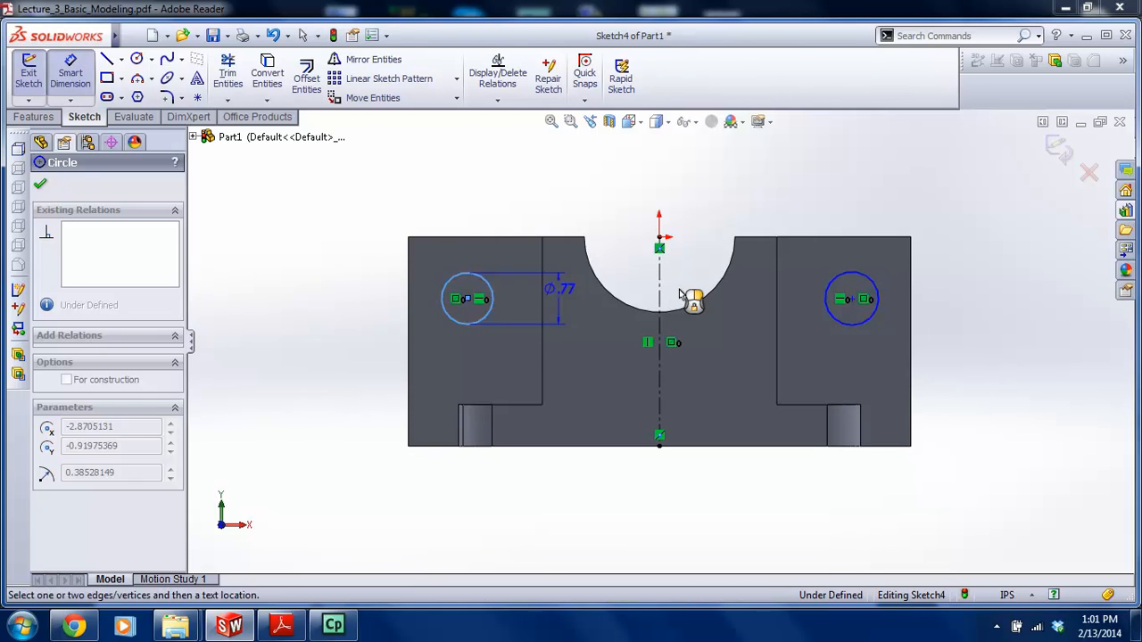
click(856, 282)
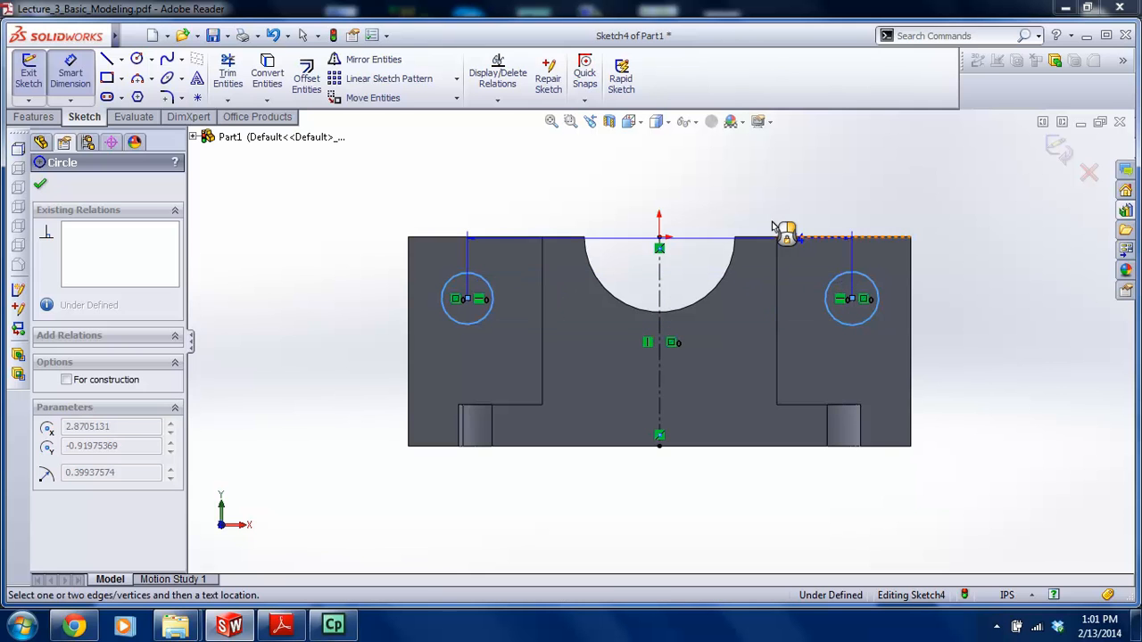
click(660, 171)
text(5.00in)
key(Return)
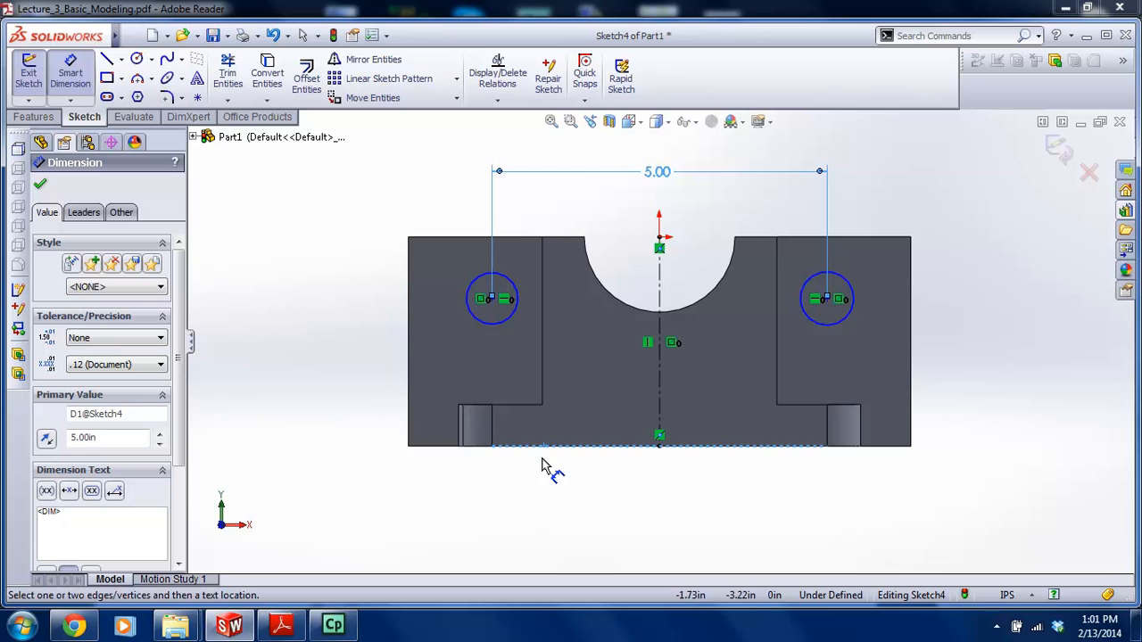
Dimension the left wing circle's centre from the bracket's bottom edge and set the height to 2.00 in
click(497, 324)
click(317, 358)
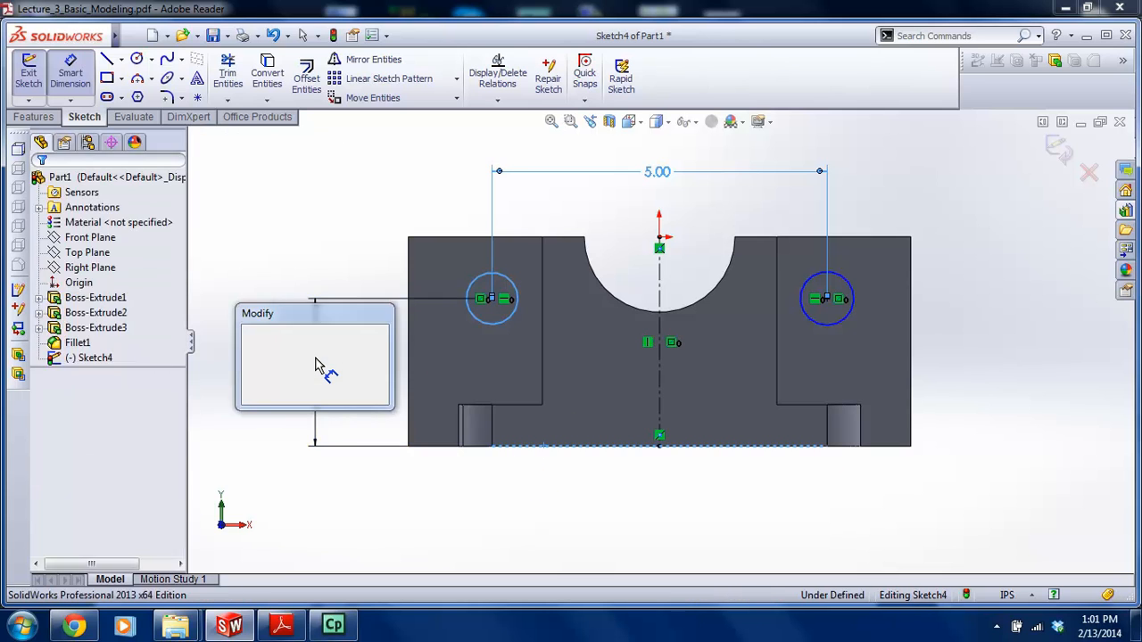
text(2.20524631in)
key(Return)
key(Escape)
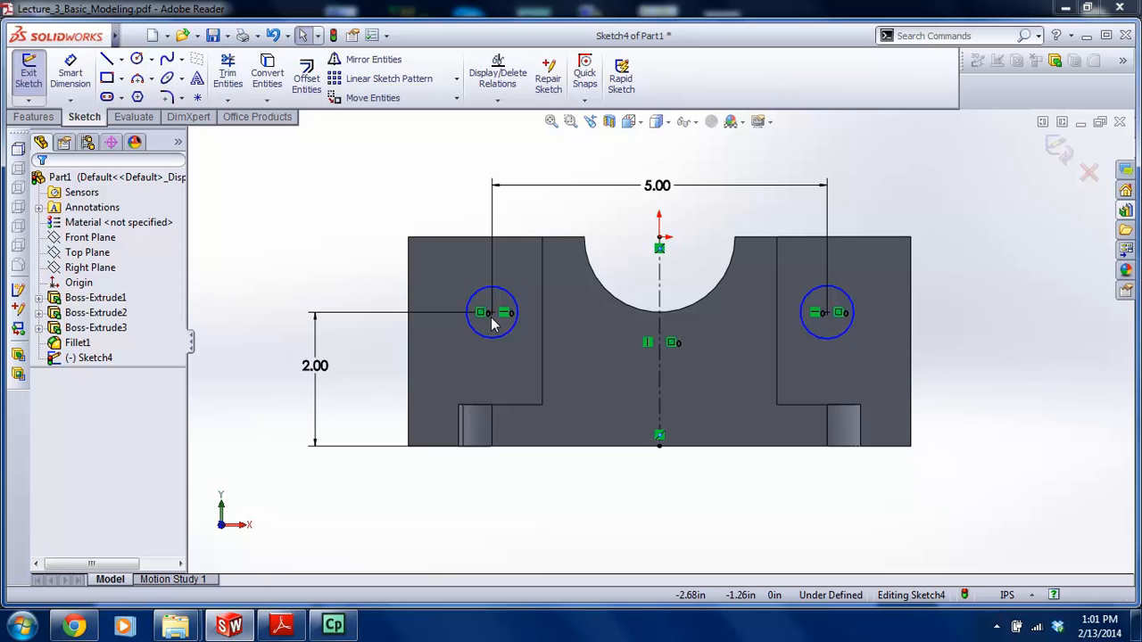
Enlarge the left wing circle to about 1.21 in diameter and apply an Equal relation to both wing circles
mouse_move(515, 299)
mouse_down()
mouse_move(502, 309)
mouse_move(521, 295)
mouse_move(512, 309)
mouse_up()
key(Escape)
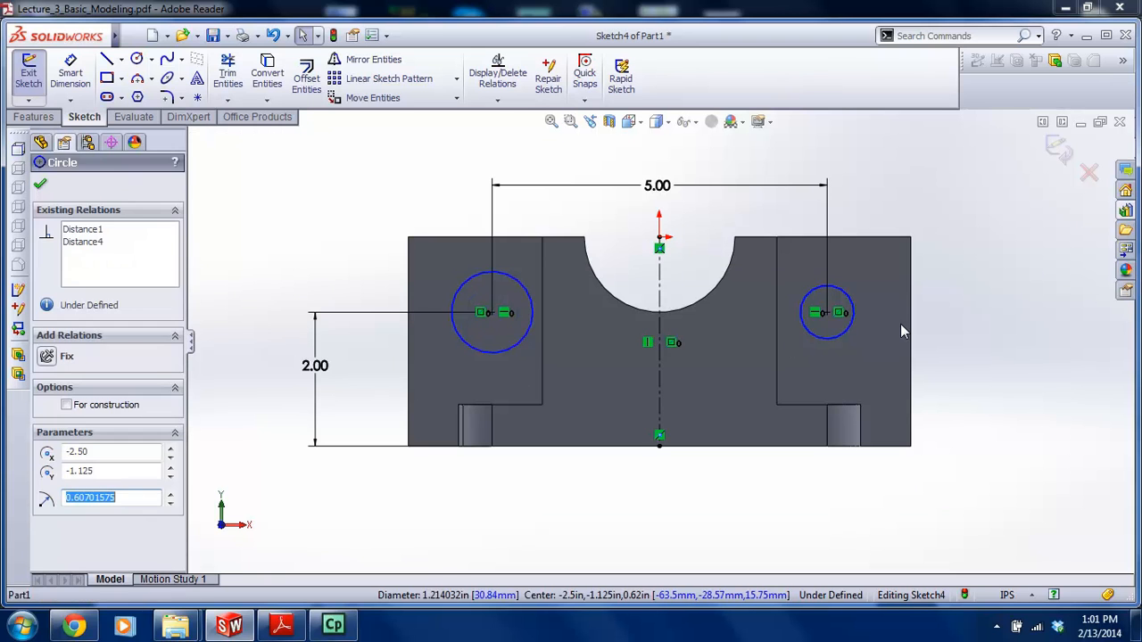
ctrl+click(838, 290)
click(48, 512)
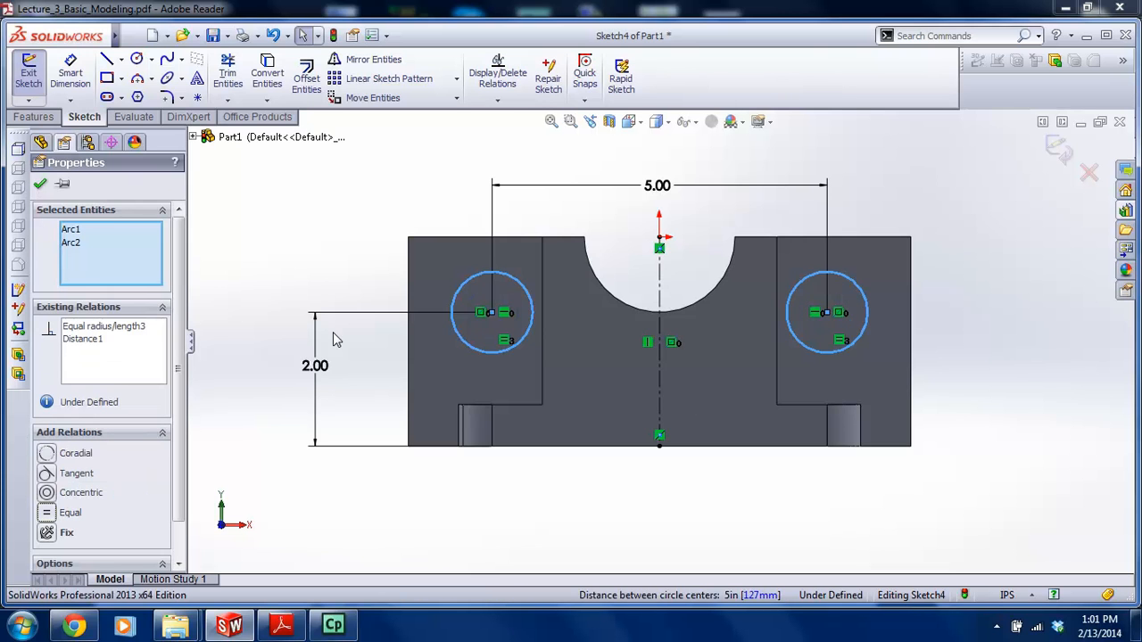
Dimension the left wing circle's diameter and set it to 0.75 in
click(72, 71)
click(461, 286)
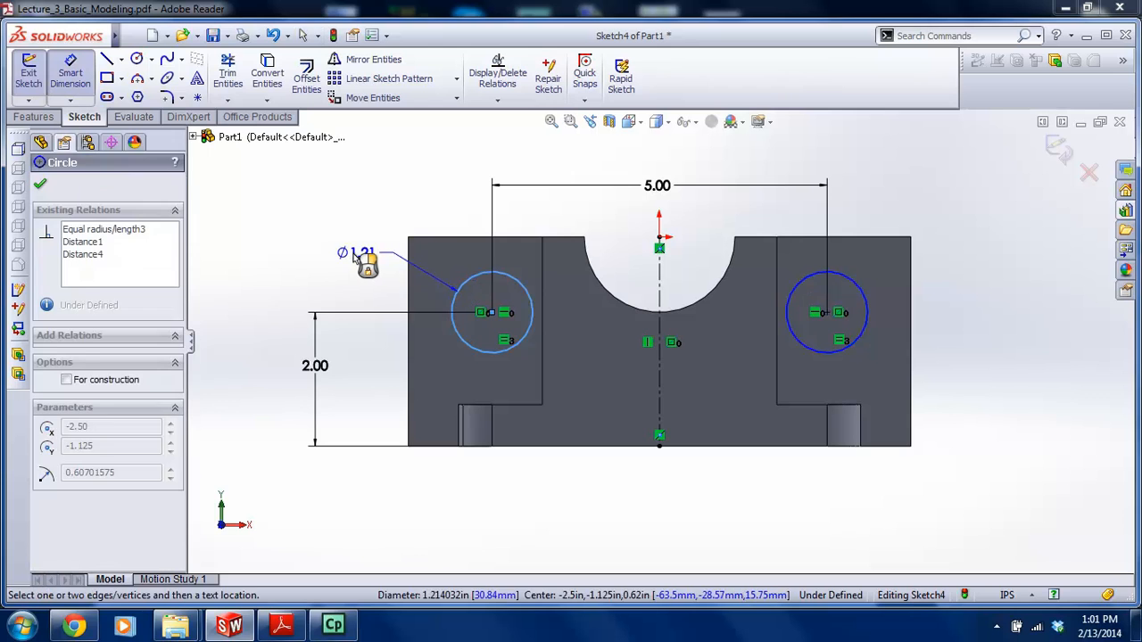
click(357, 257)
key(Return)
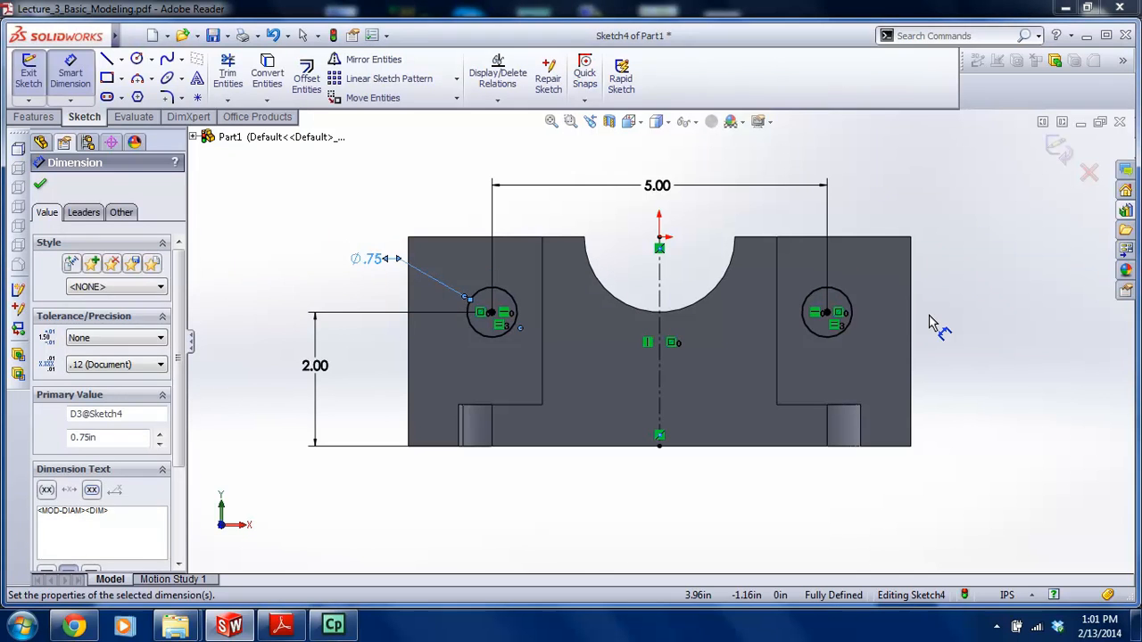
key(Escape)
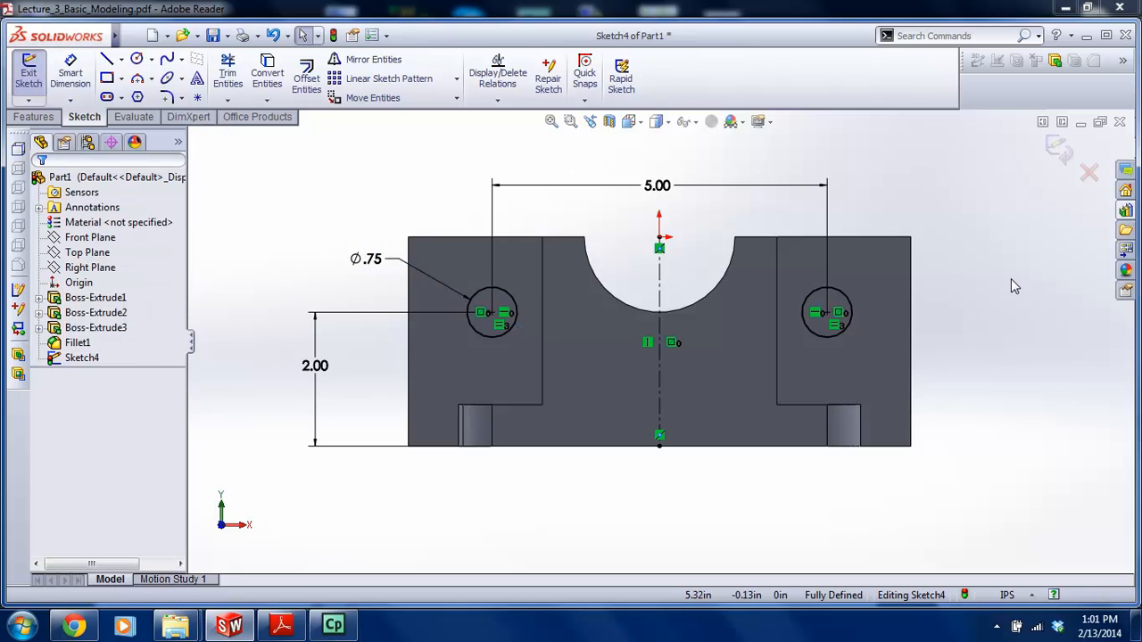
Finish the sketch and cut both wing circles with an Extruded Cut set to Through All
mouse_move(686, 206)
middle_down()
mouse_move(585, 282)
mouse_move(623, 286)
middle_up()
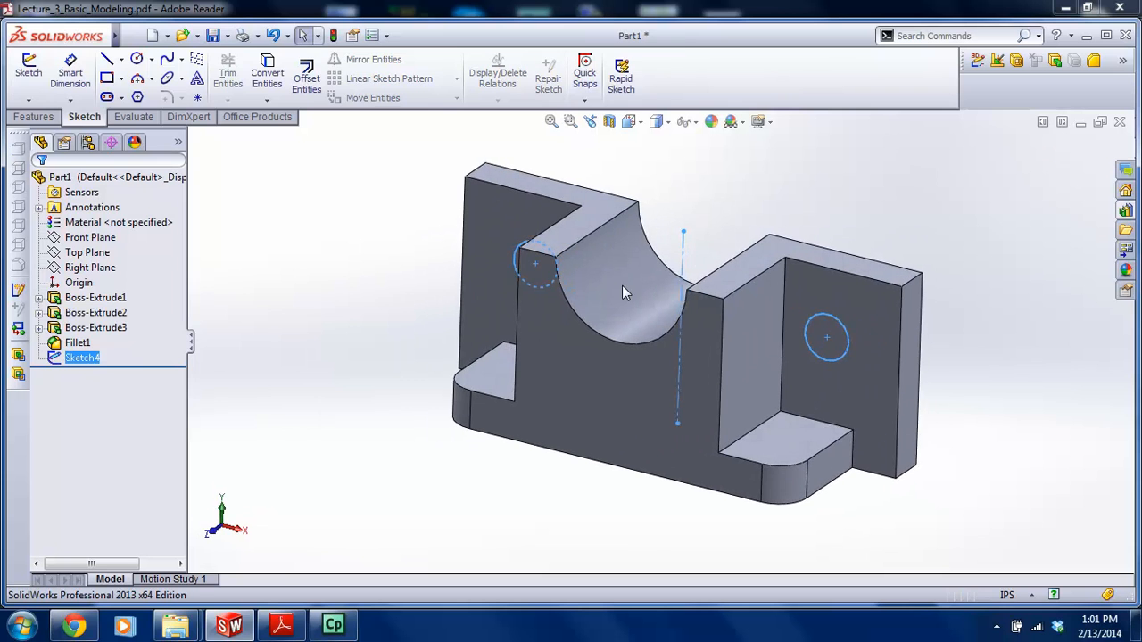
click(36, 116)
click(245, 78)
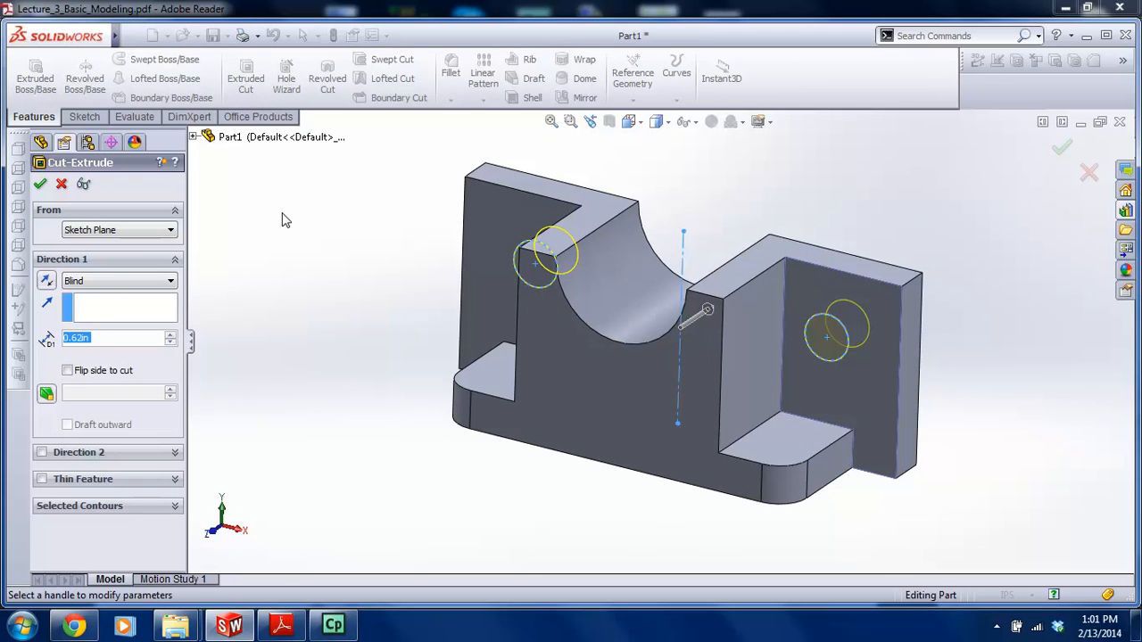
click(100, 281)
click(98, 304)
click(103, 283)
click(104, 308)
click(101, 284)
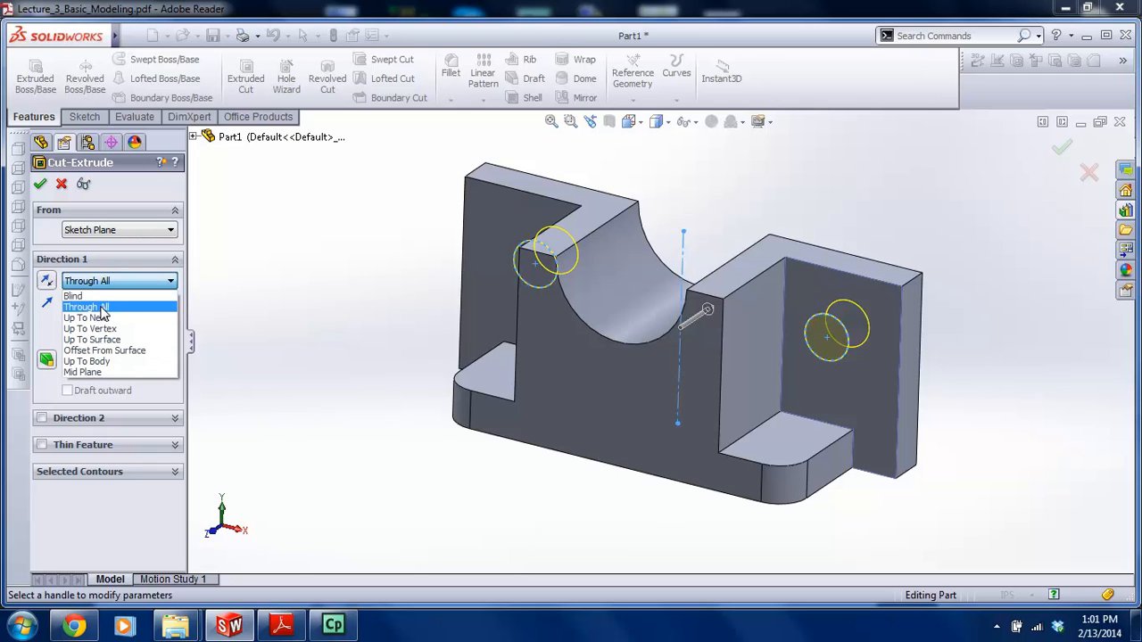
click(101, 307)
click(40, 183)
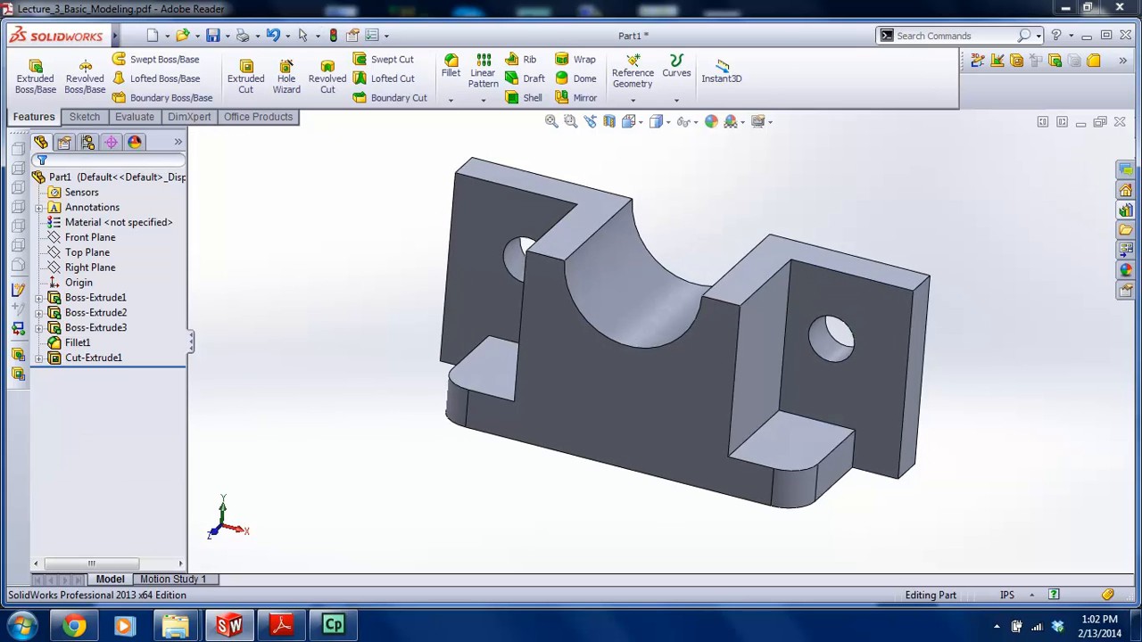
Start a sketch on the top face of the left lower flange and orient the view normal to it
middle_drag(462, 293, 475, 318)
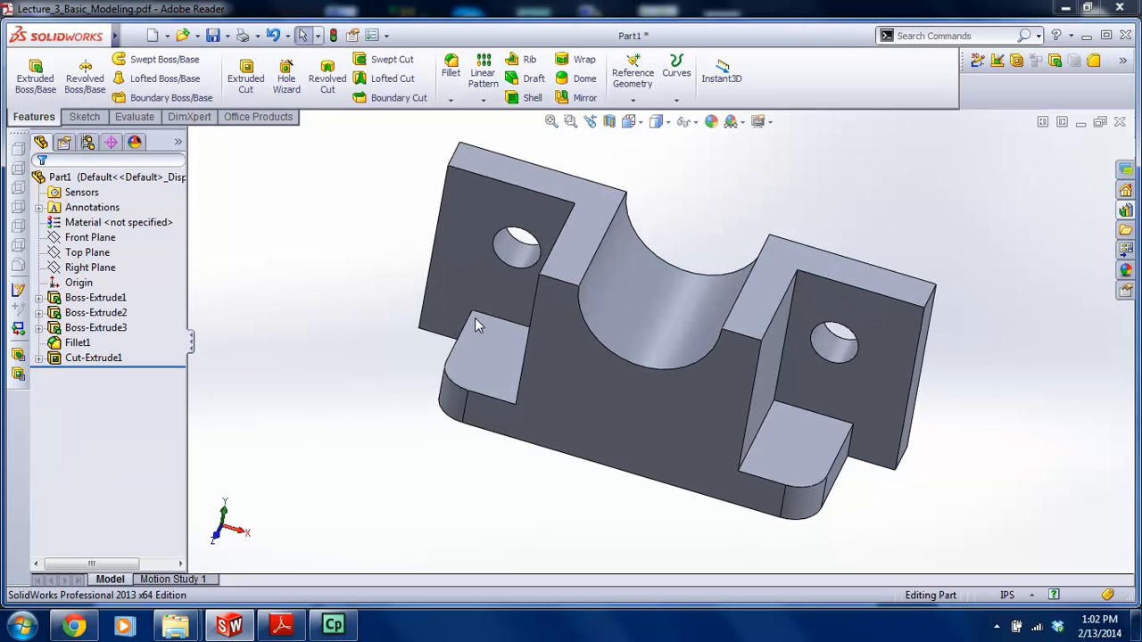
click(84, 117)
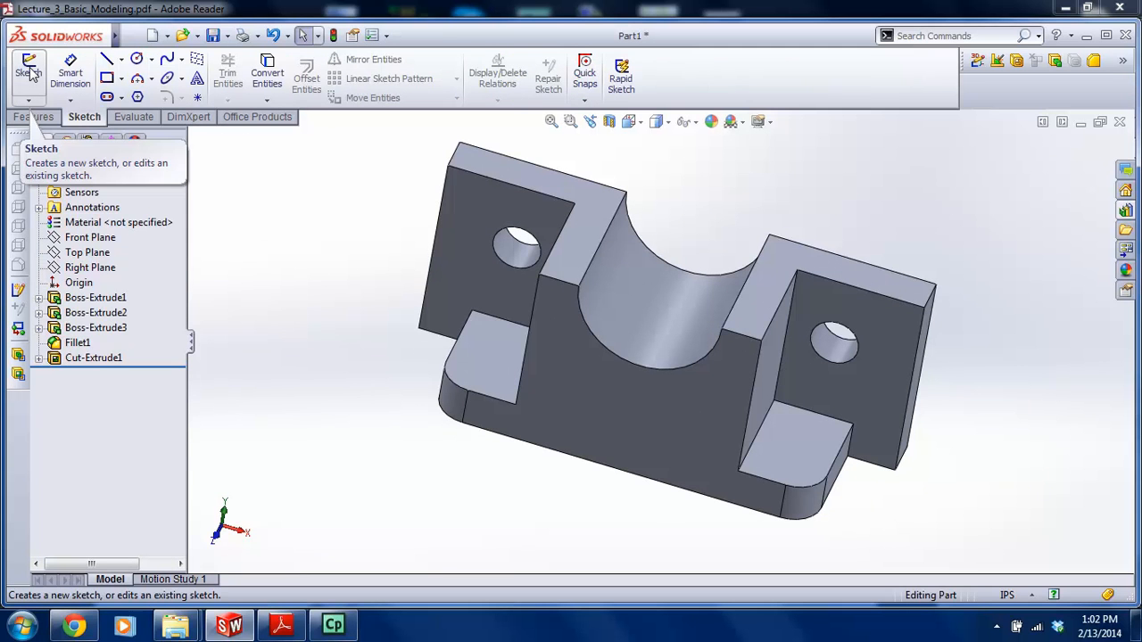
click(28, 69)
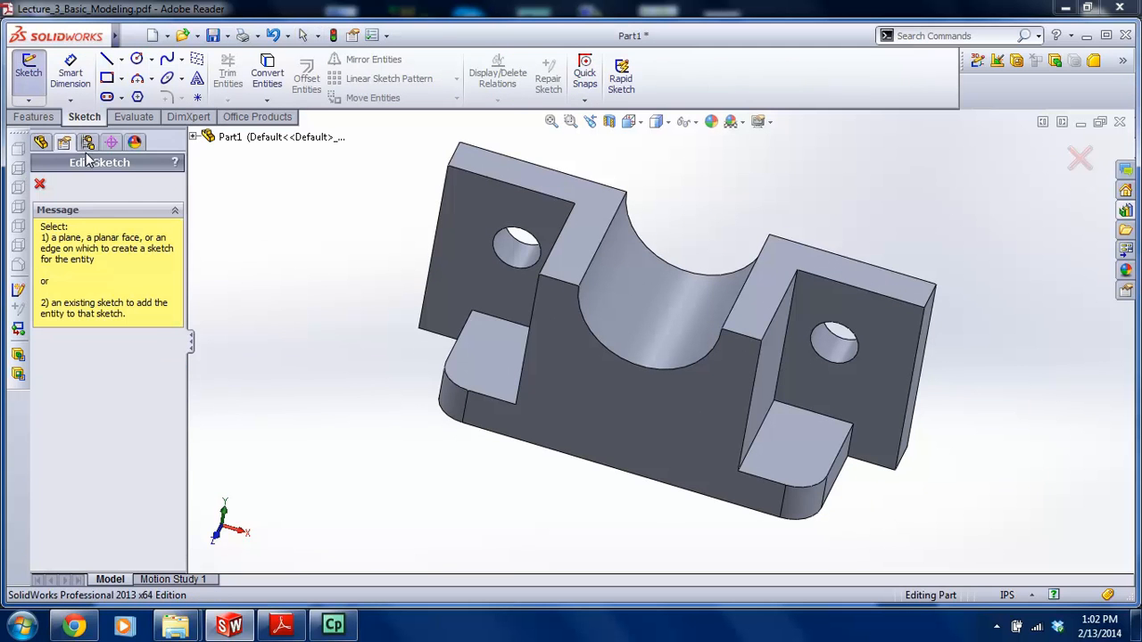
click(495, 361)
key(space)
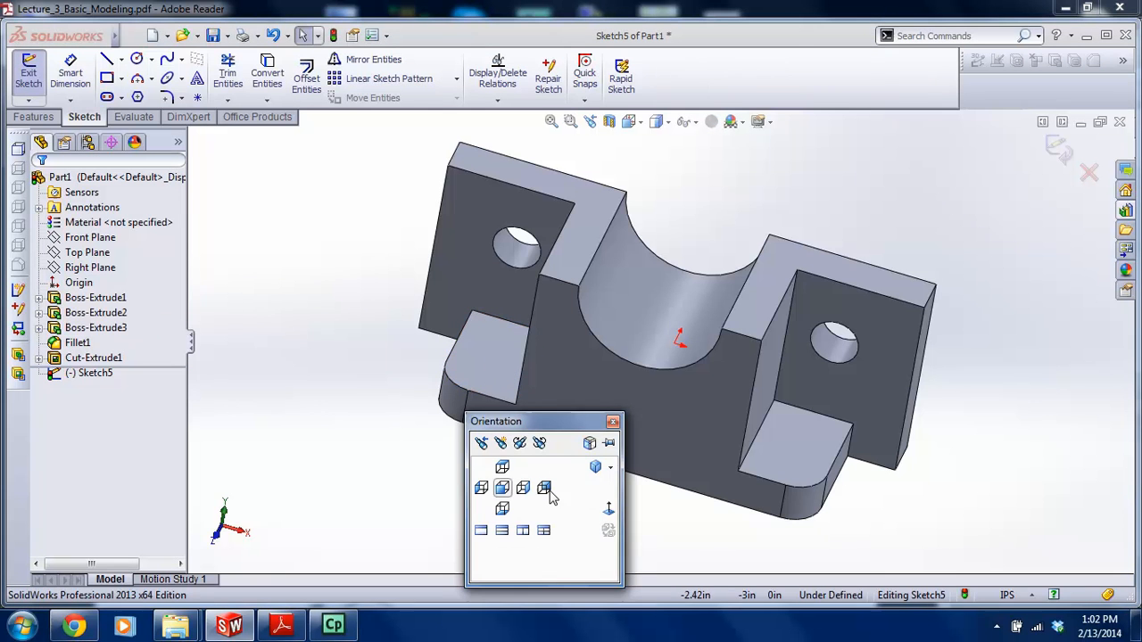
click(610, 510)
Sketch a circle about 0.41 in in radius on each flange, centred about 2.23 in to either side of the origin
click(137, 60)
click(510, 369)
click(521, 393)
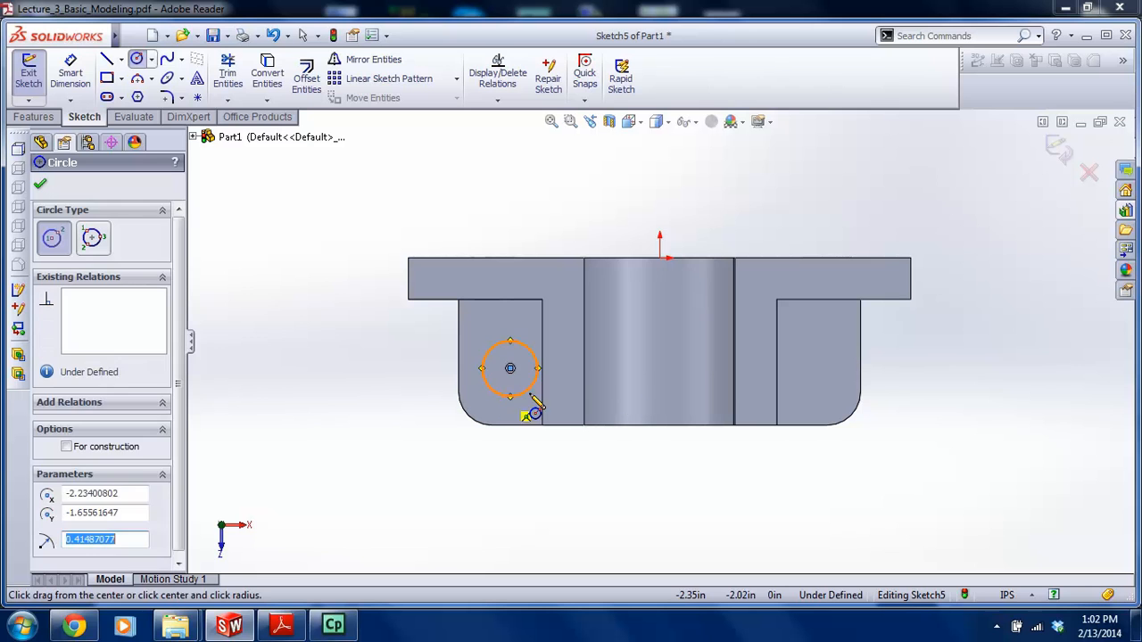
click(809, 368)
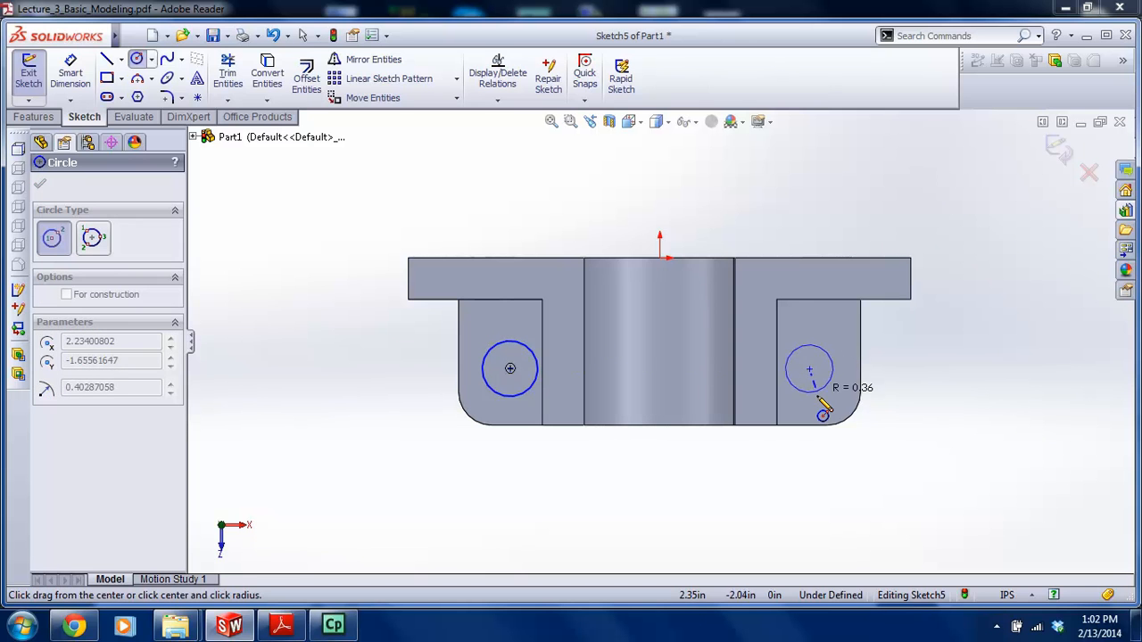
click(829, 388)
key(Escape)
Try making the left flange circle concentric with the flange's rounded corner edge
scroll(477, 437, down, 2)
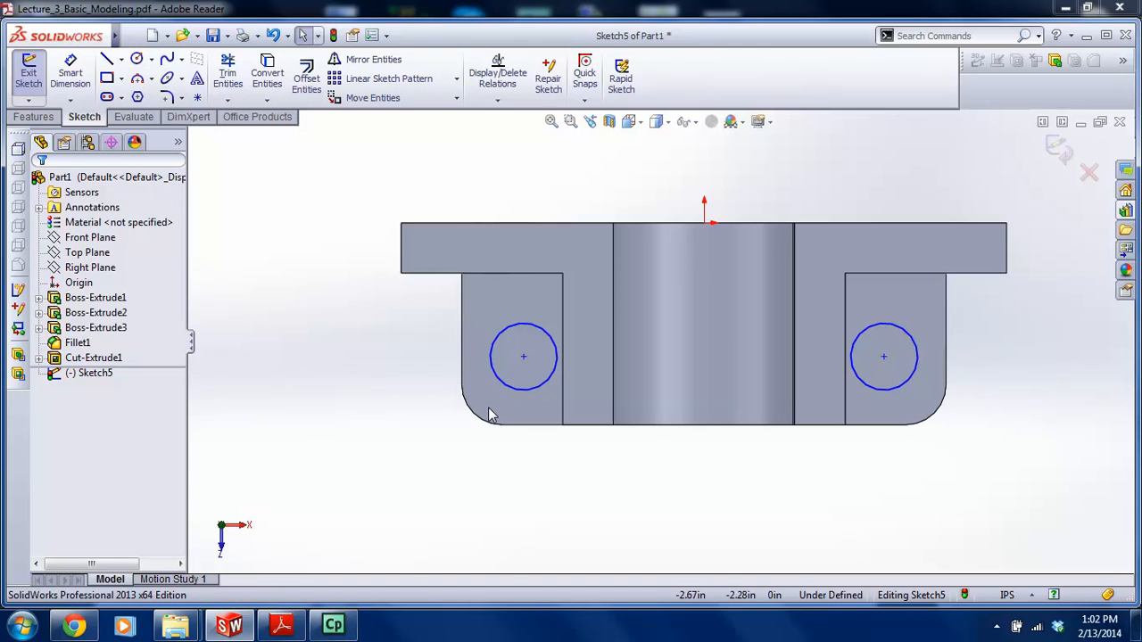
click(522, 382)
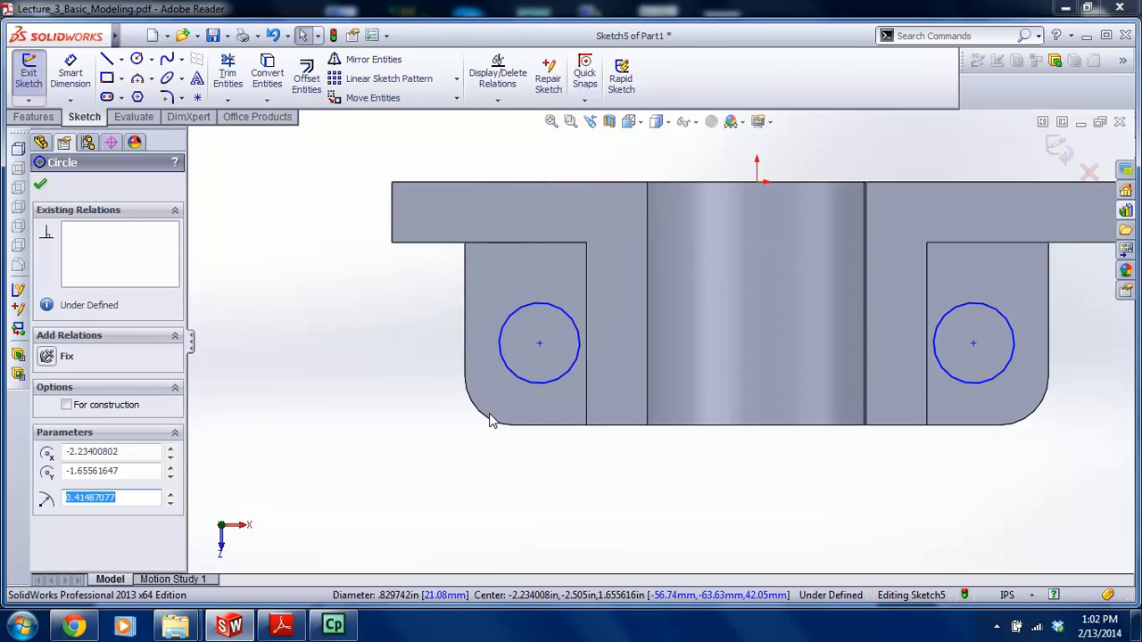
ctrl+click(488, 423)
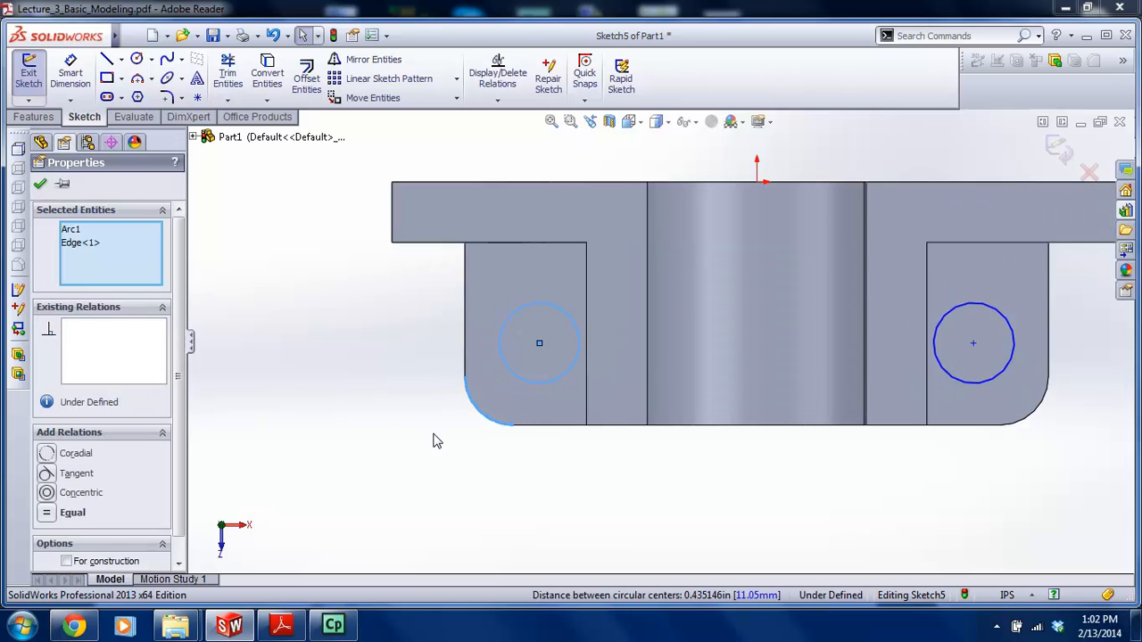
click(46, 492)
click(280, 435)
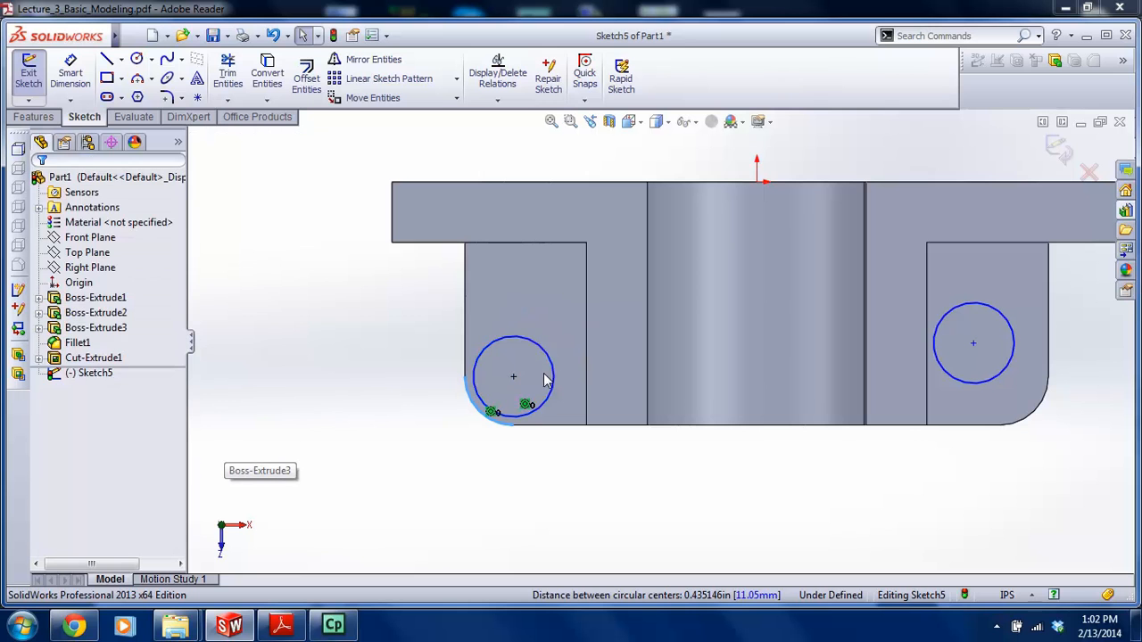
Shrink the left flange circle to about 0.51 in diameter, and undo both the resize and the Concentric relation
drag(545, 354, 536, 374)
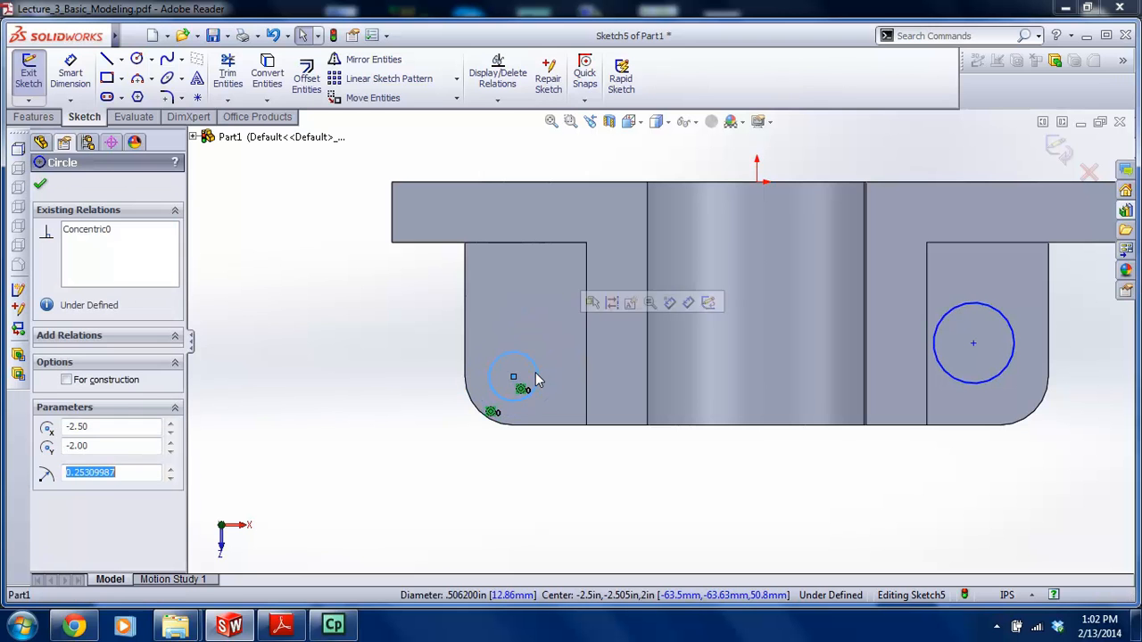
key(ctrl+z)
key(ctrl+z)
click(423, 423)
scroll(596, 407, up, 1)
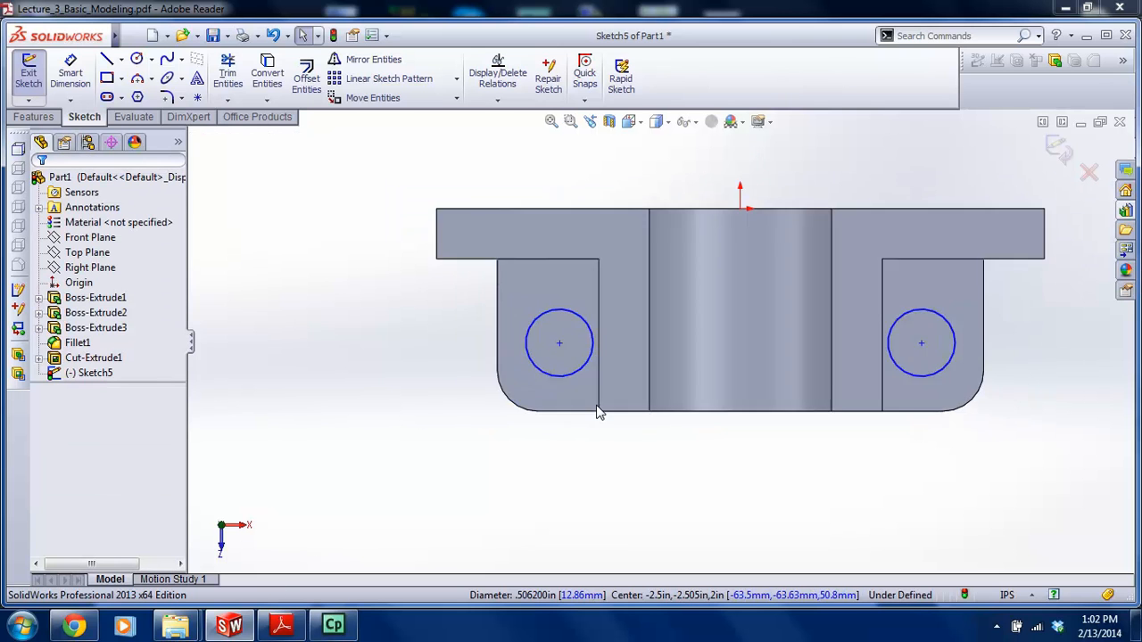
Apply an Equal relation to the two flange circles
scroll(596, 407, down, 1)
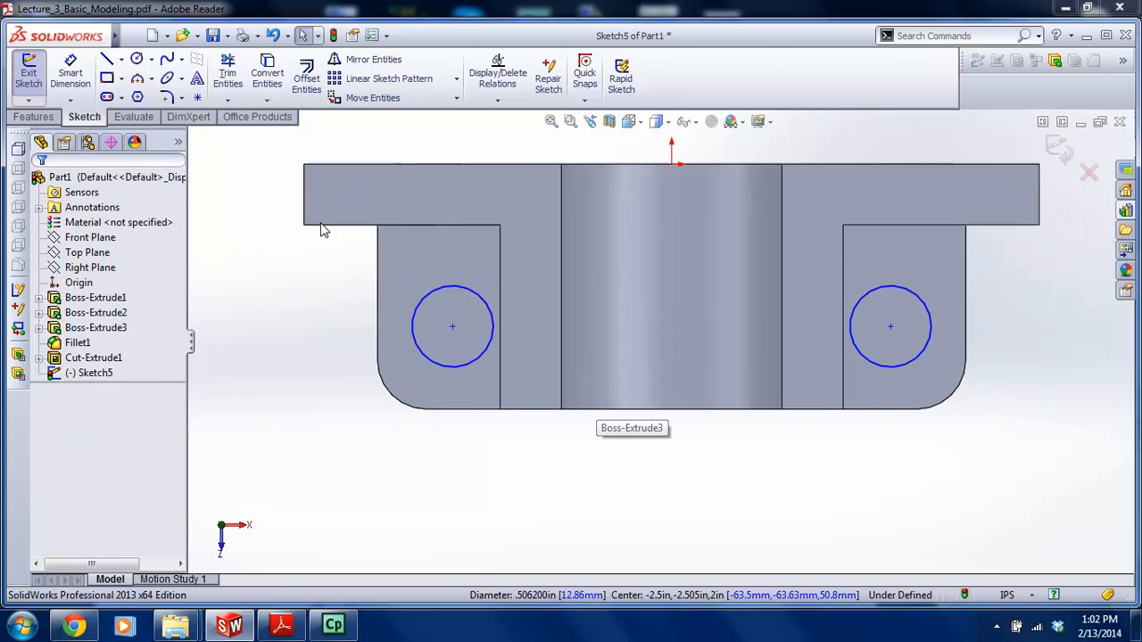
click(460, 288)
ctrl+click(883, 316)
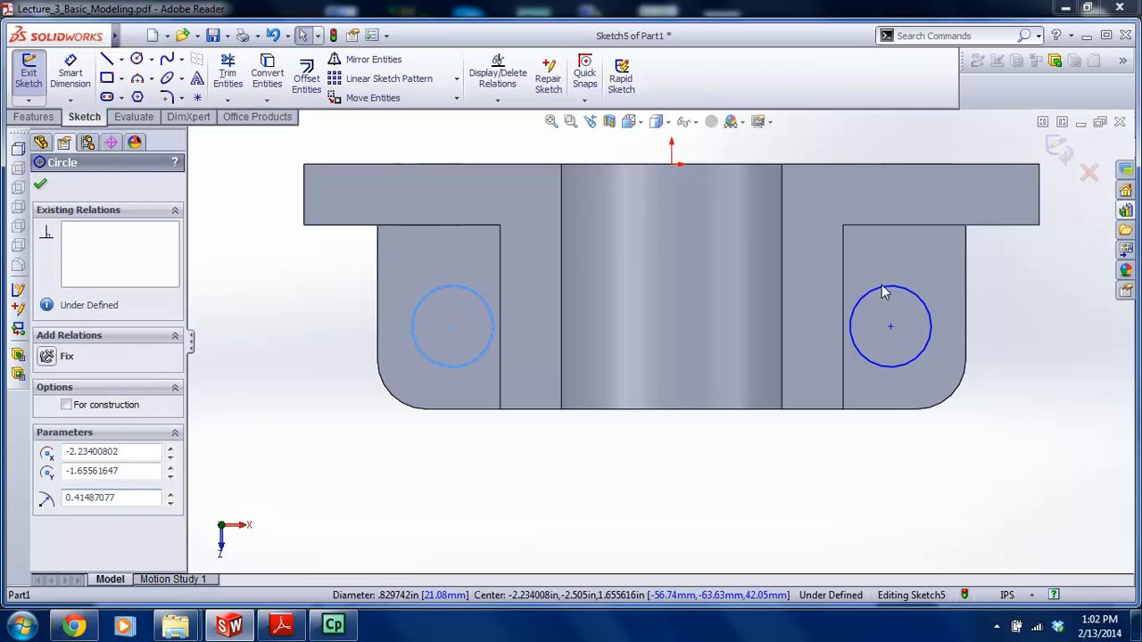
click(45, 512)
key(Escape)
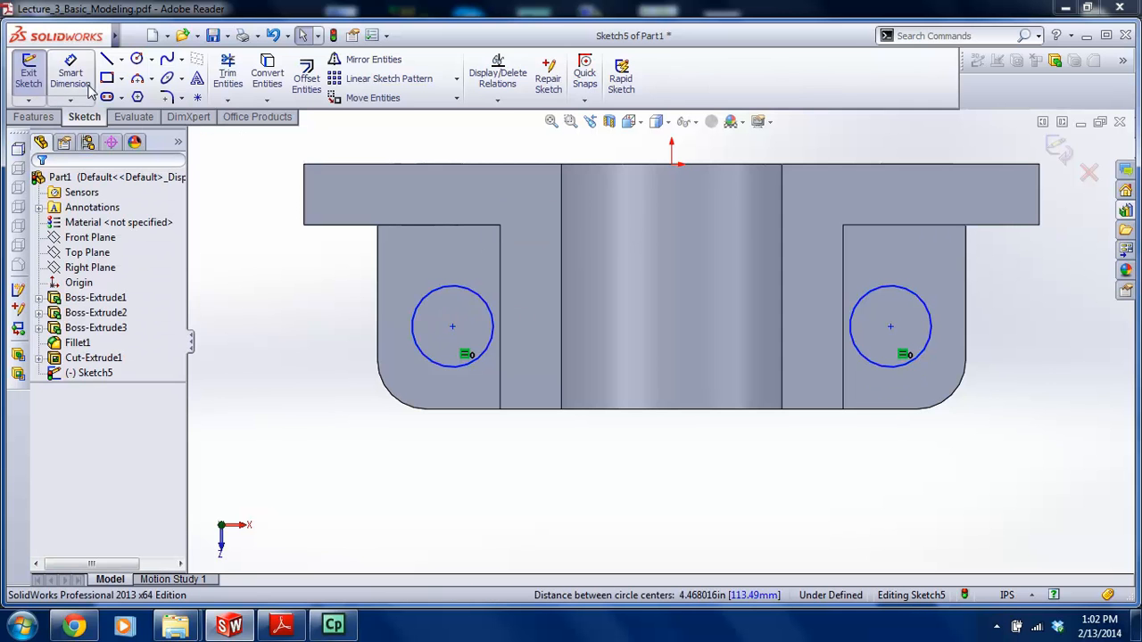
Dimension the left flange circle's diameter and set it to 0.75 in
click(87, 81)
click(413, 332)
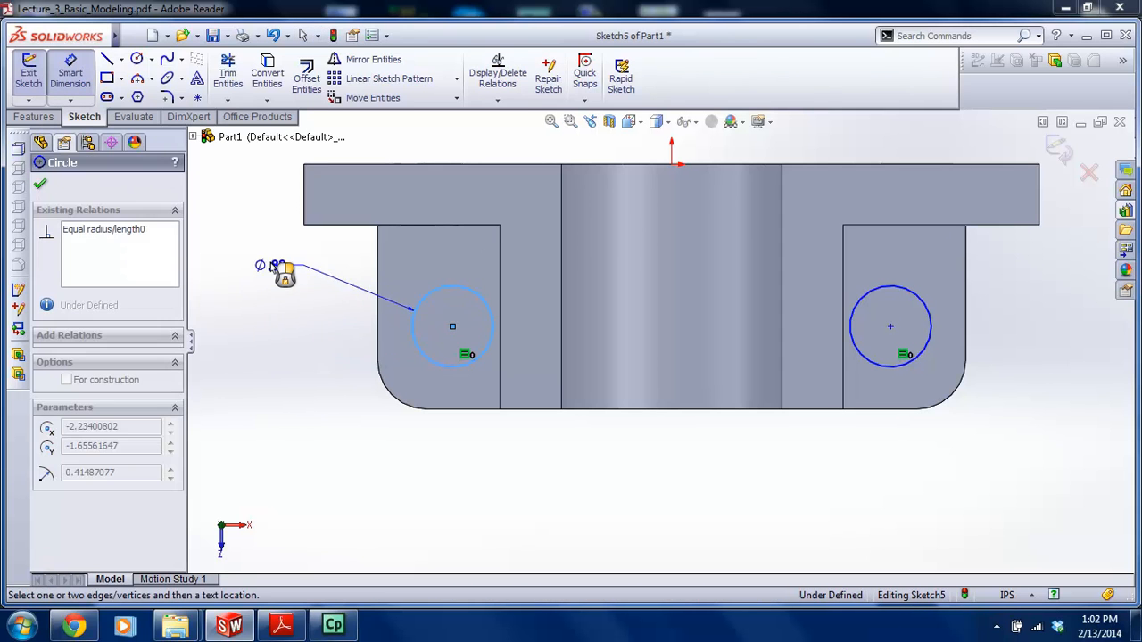
click(298, 273)
text(.75)
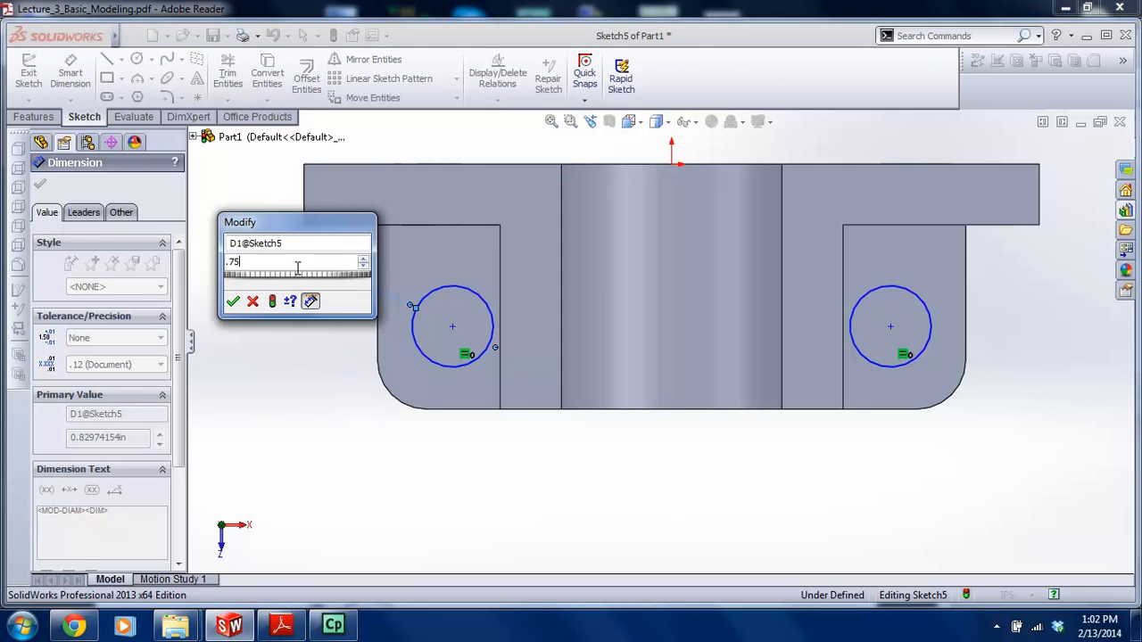
key(Return)
key(Escape)
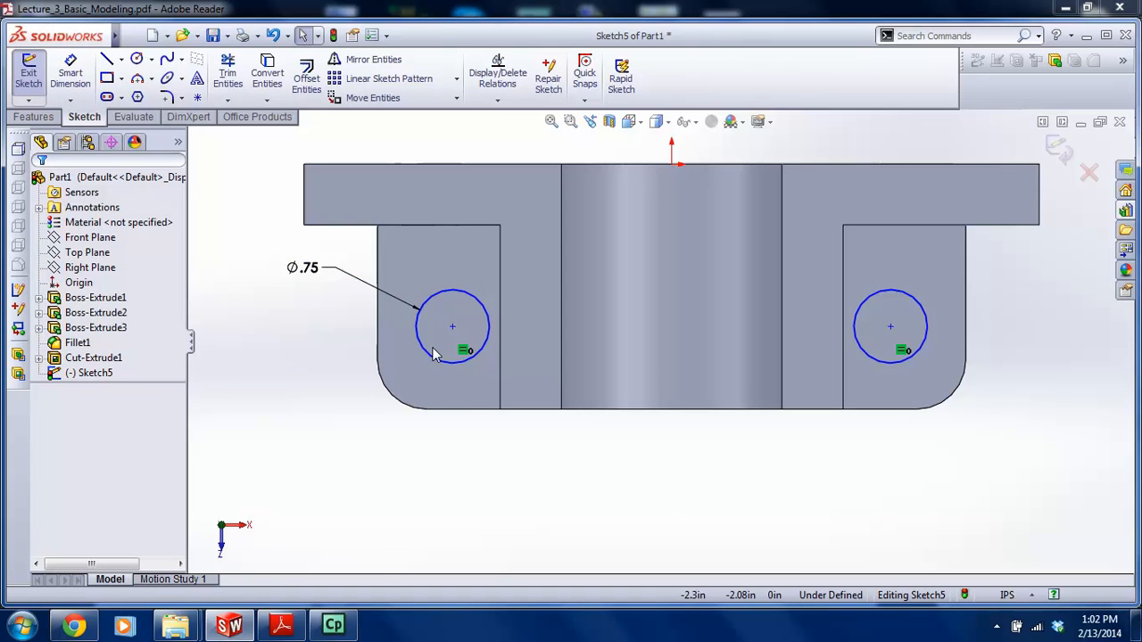
Draw a vertical construction centerline from the origin down to the bracket's opposite outer edge
click(123, 60)
click(147, 94)
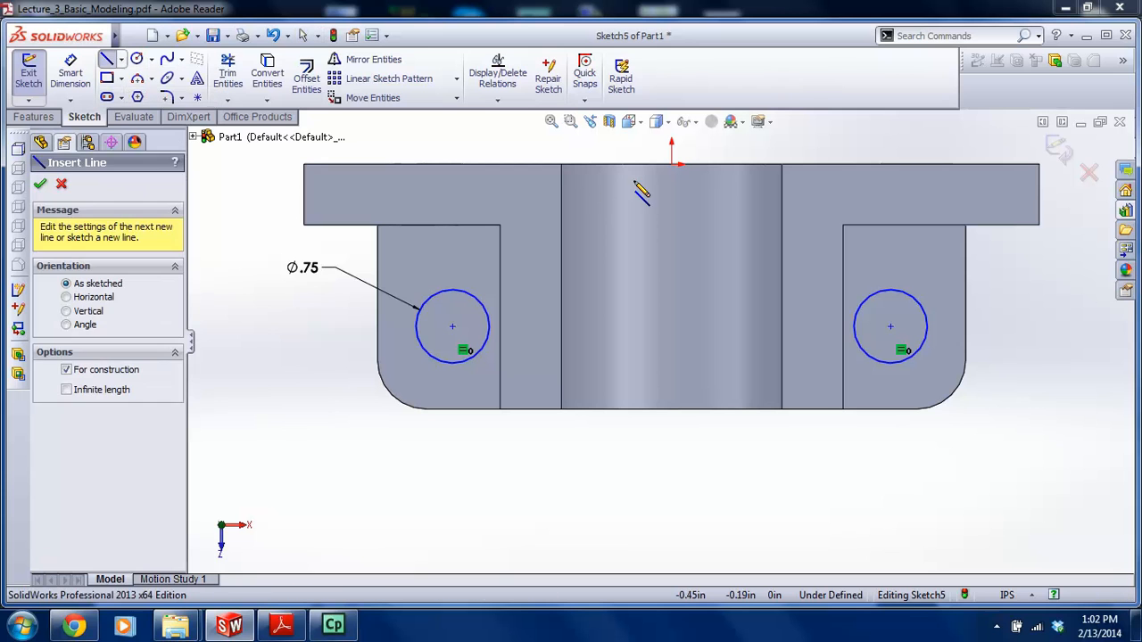
click(671, 164)
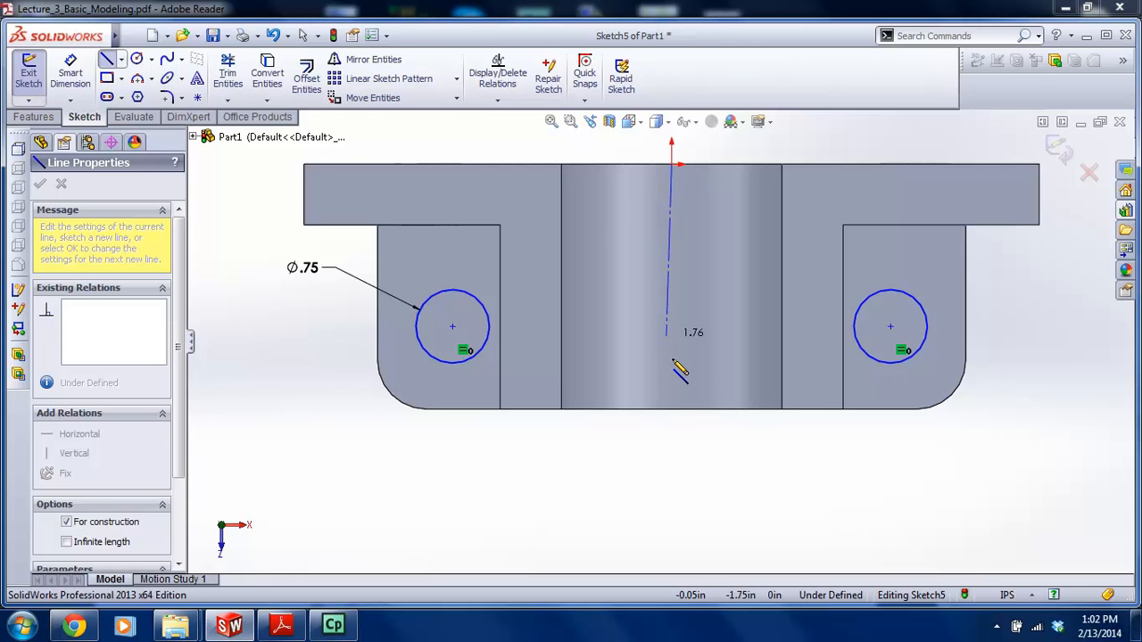
click(672, 410)
key(Escape)
key(Escape)
Make the two flange circle centers symmetric about the vertical centerline
click(454, 328)
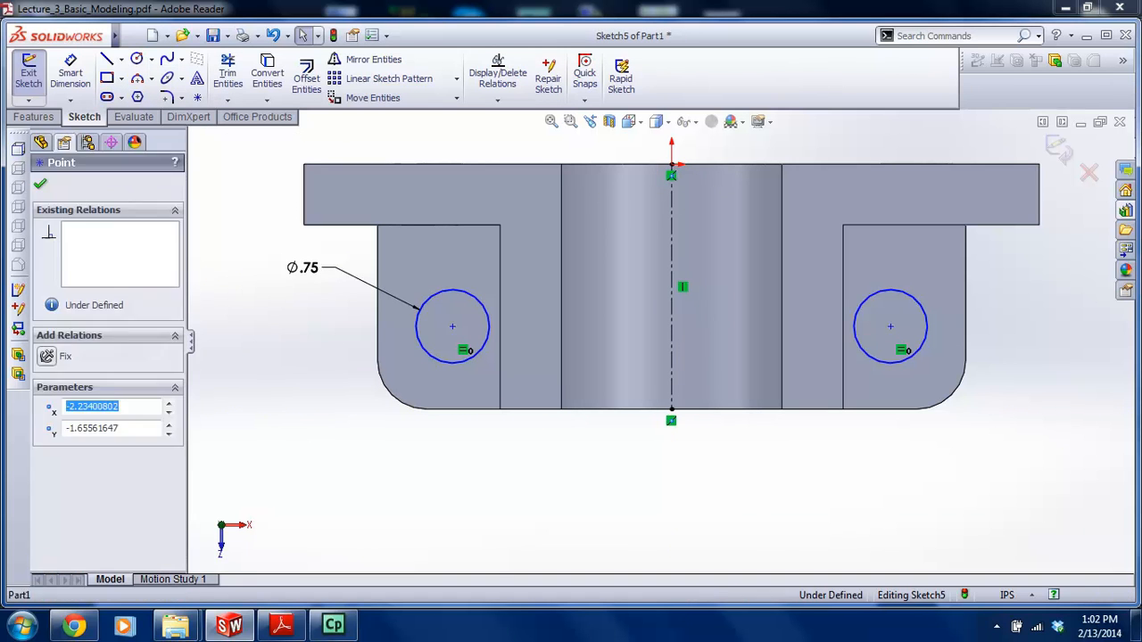
ctrl+click(674, 337)
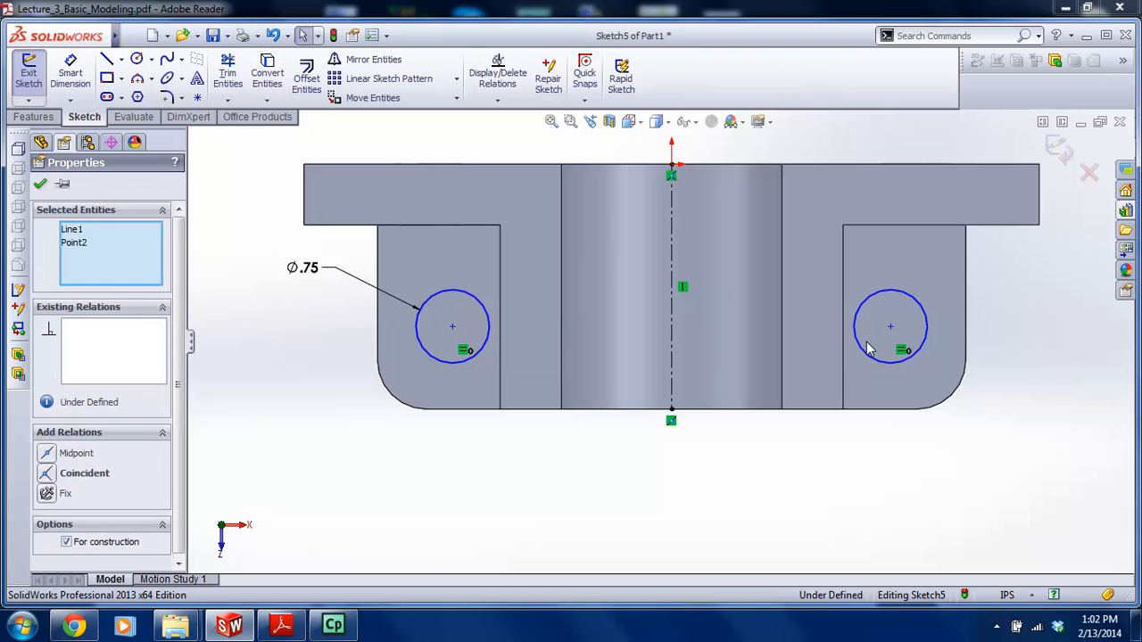
ctrl+click(890, 327)
click(46, 455)
key(Escape)
Check the hole spacing in the PDF drawing, then dimension the distance between the two flange circle centers as 4.6 in
click(294, 636)
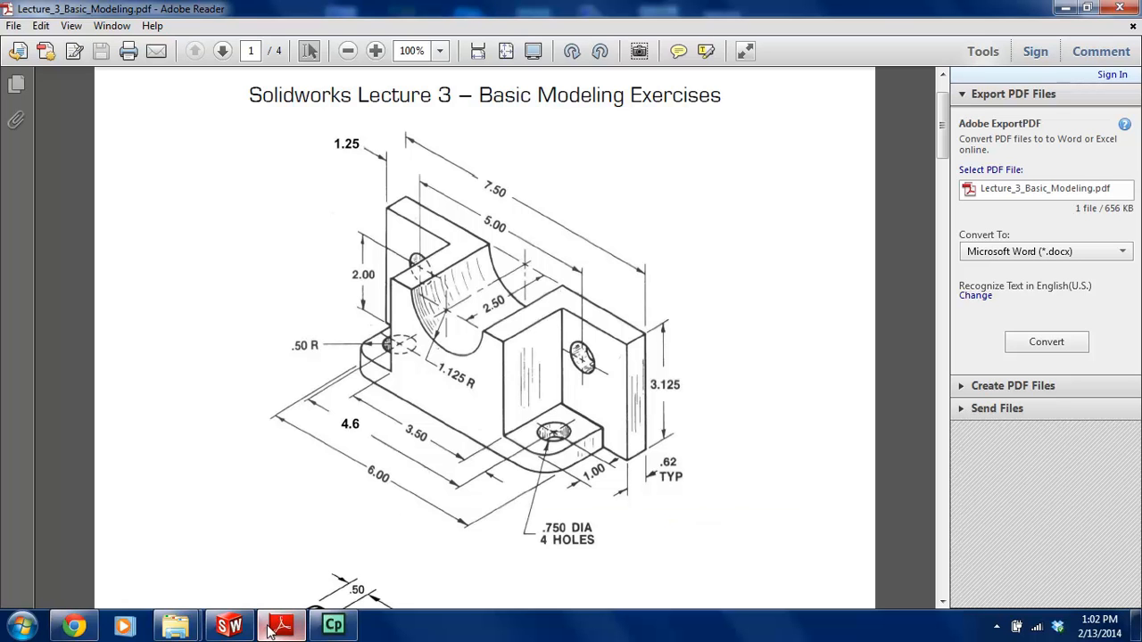
click(229, 625)
click(70, 75)
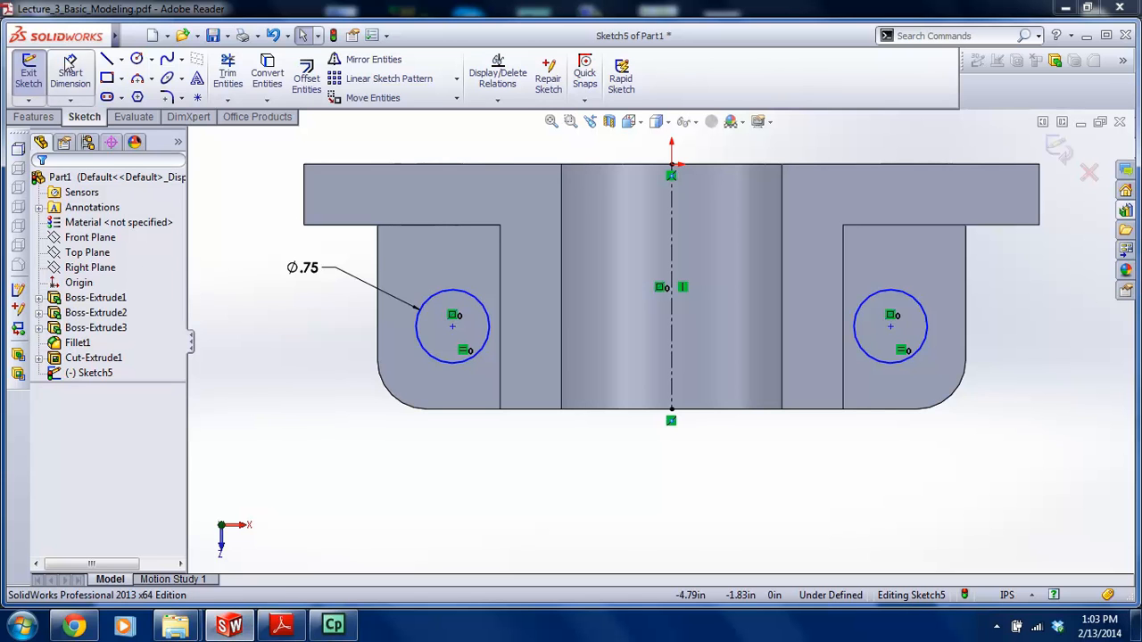
click(452, 327)
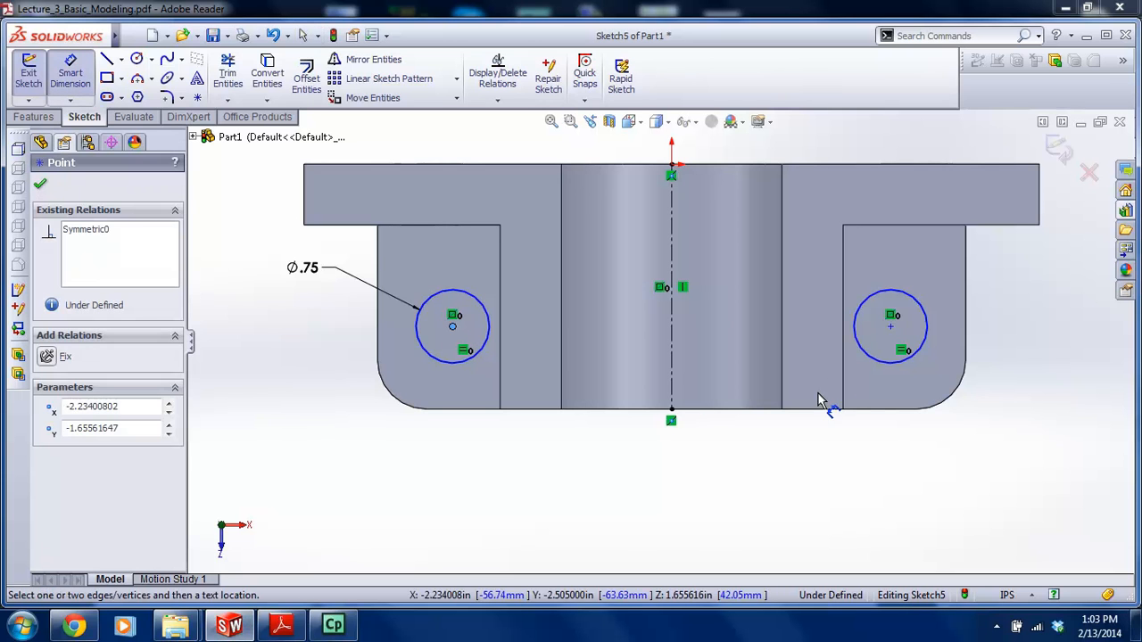
click(890, 328)
click(674, 477)
text(4.6)
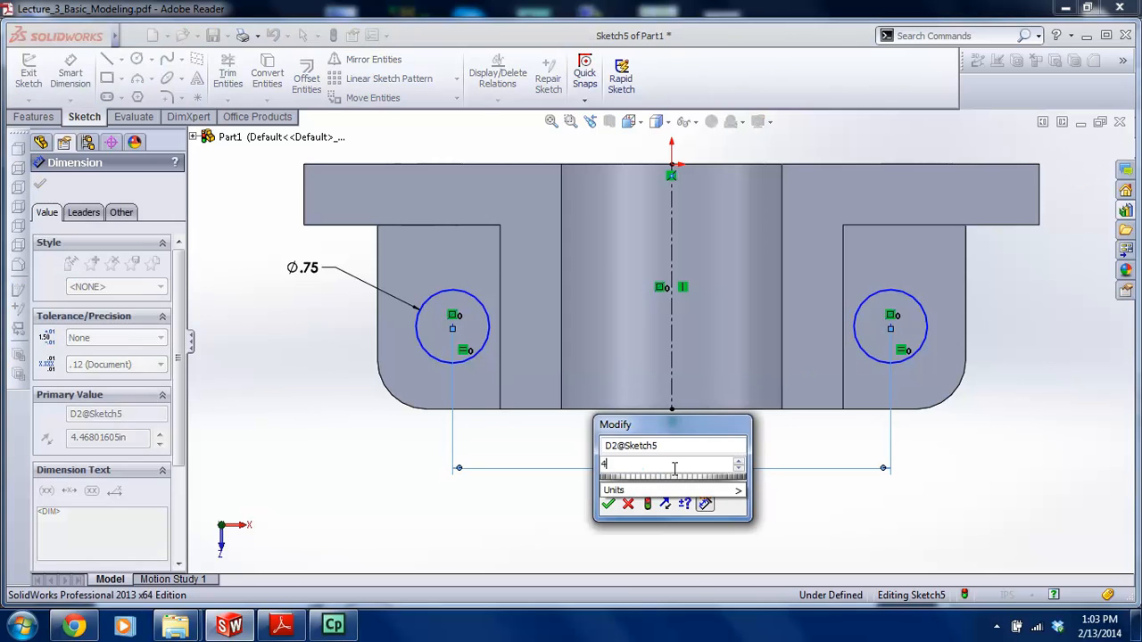
key(Return)
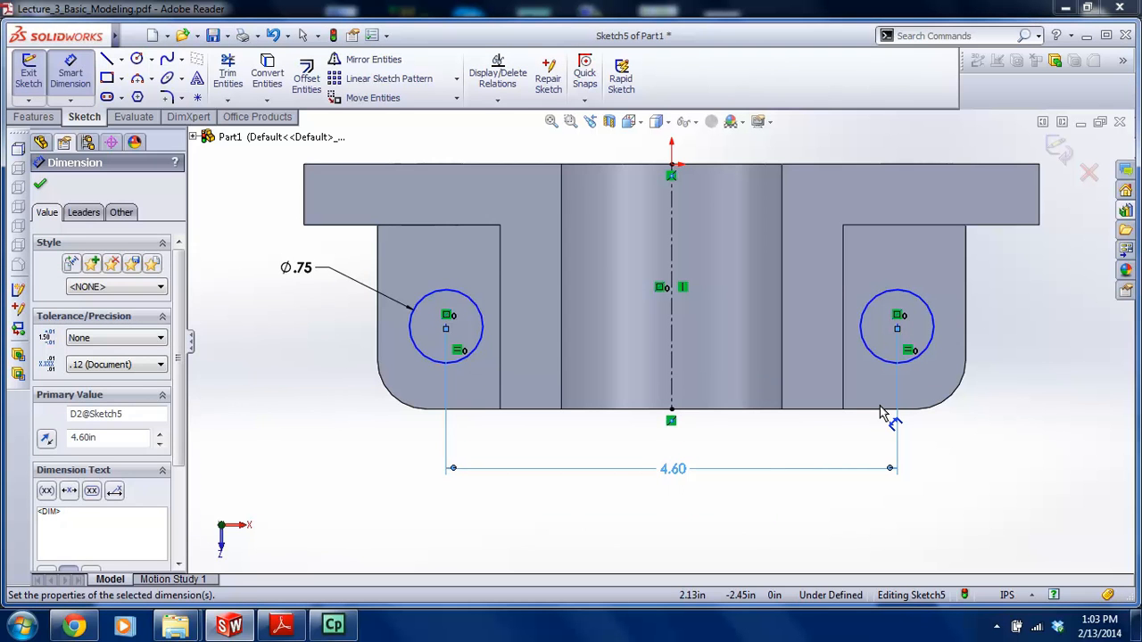
Dimension the right flange circle's center from the flange's outer front edge and set the distance to 1 in
click(879, 413)
click(896, 328)
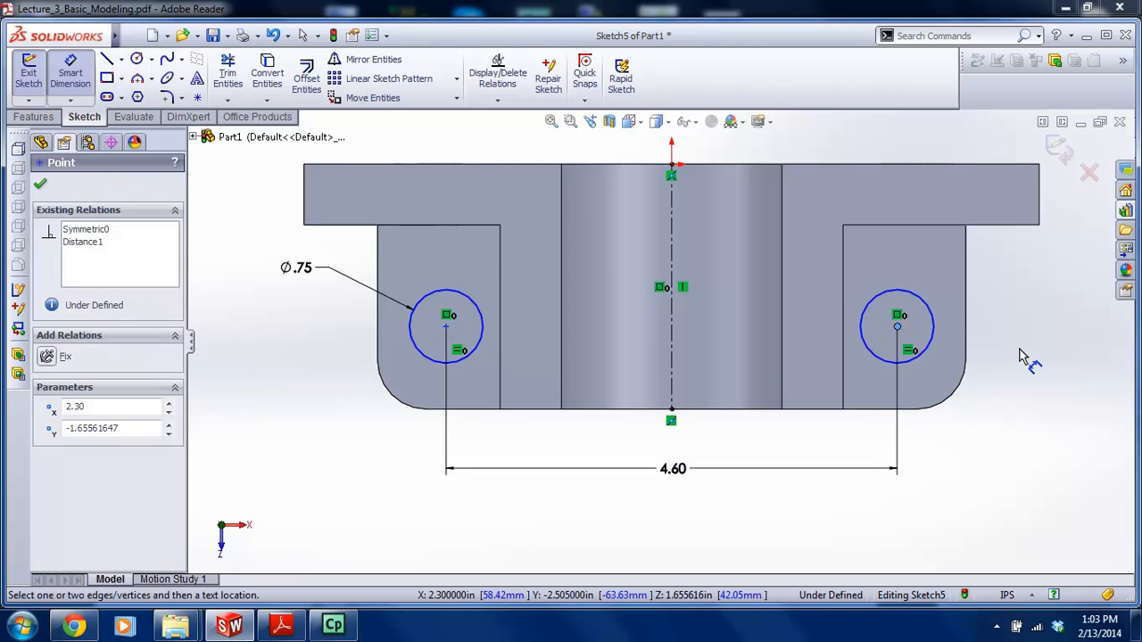
click(881, 409)
click(1004, 362)
text(1)
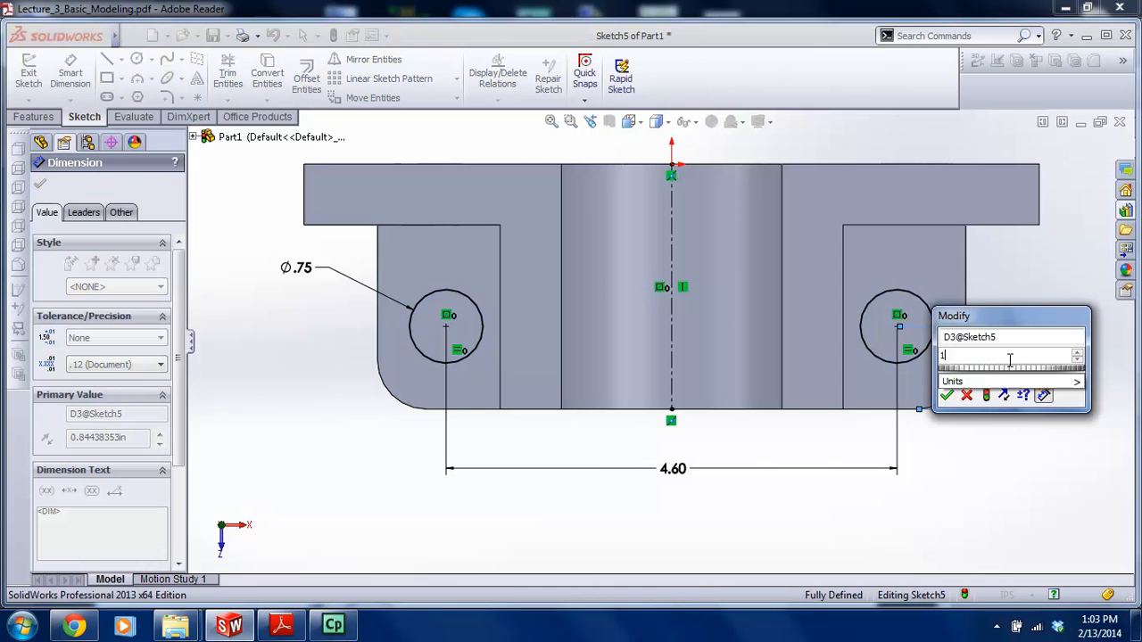
key(Return)
scroll(843, 339, up, 2)
scroll(983, 205, down, 1)
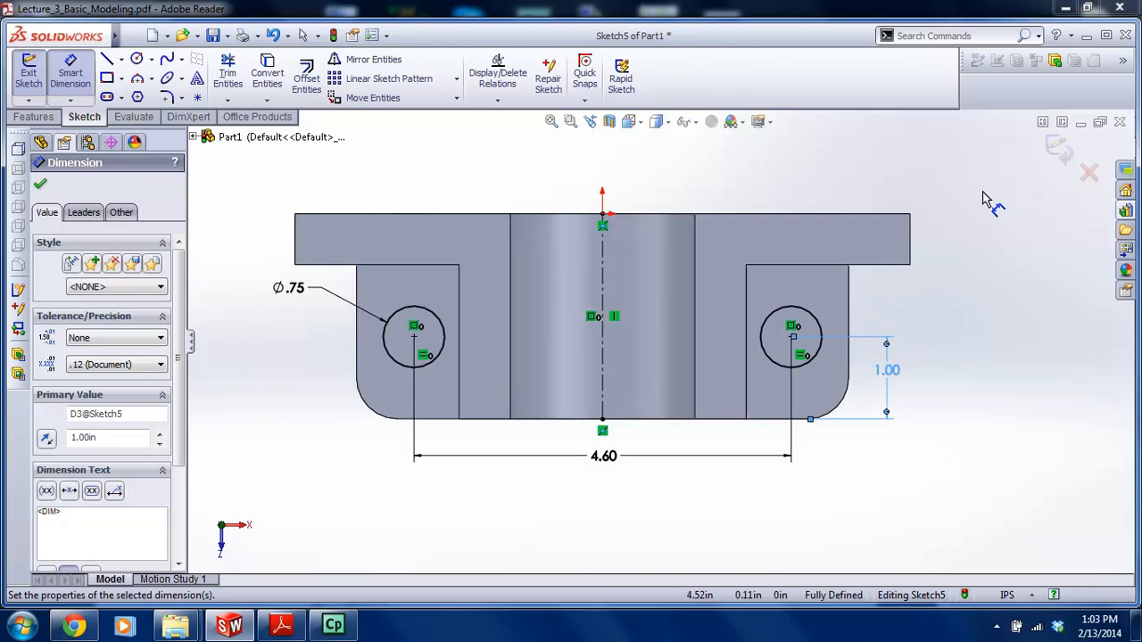
Exit the sketch and cut the two flange circles through the part with an Extruded Cut set to Through All
click(1058, 150)
click(246, 78)
click(137, 279)
click(89, 304)
click(41, 184)
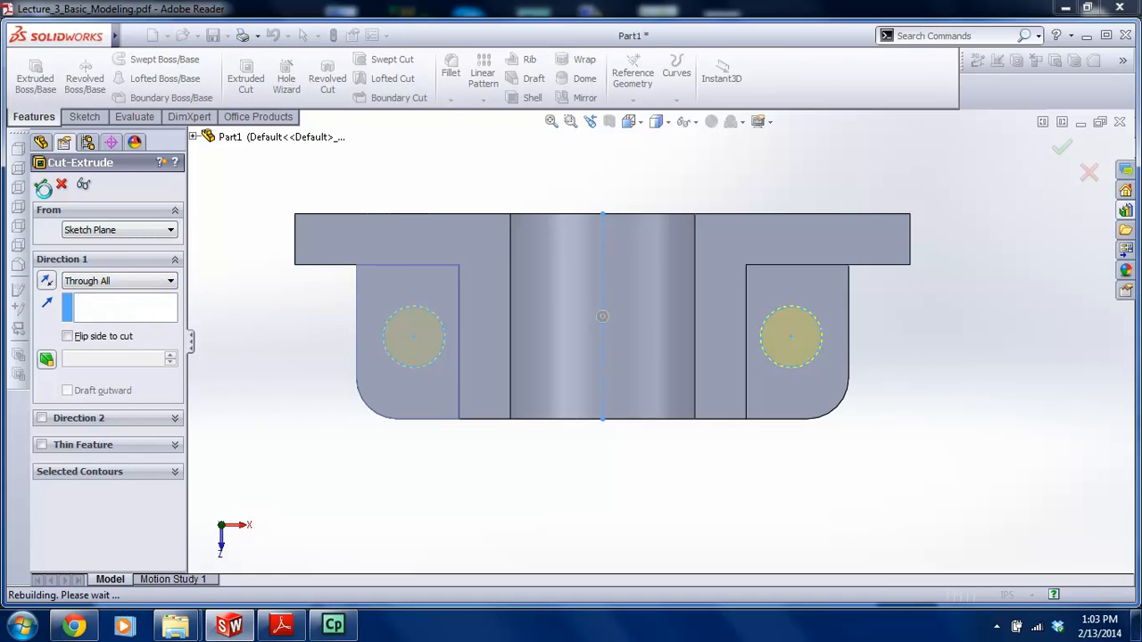
middle_drag(601, 416, 616, 312)
middle_drag(605, 359, 591, 277)
scroll(590, 339, up, 2)
scroll(629, 249, down, 2)
Save the part to the Desktop as "Lesson 3 Part 1"
mouse_move(91, 36)
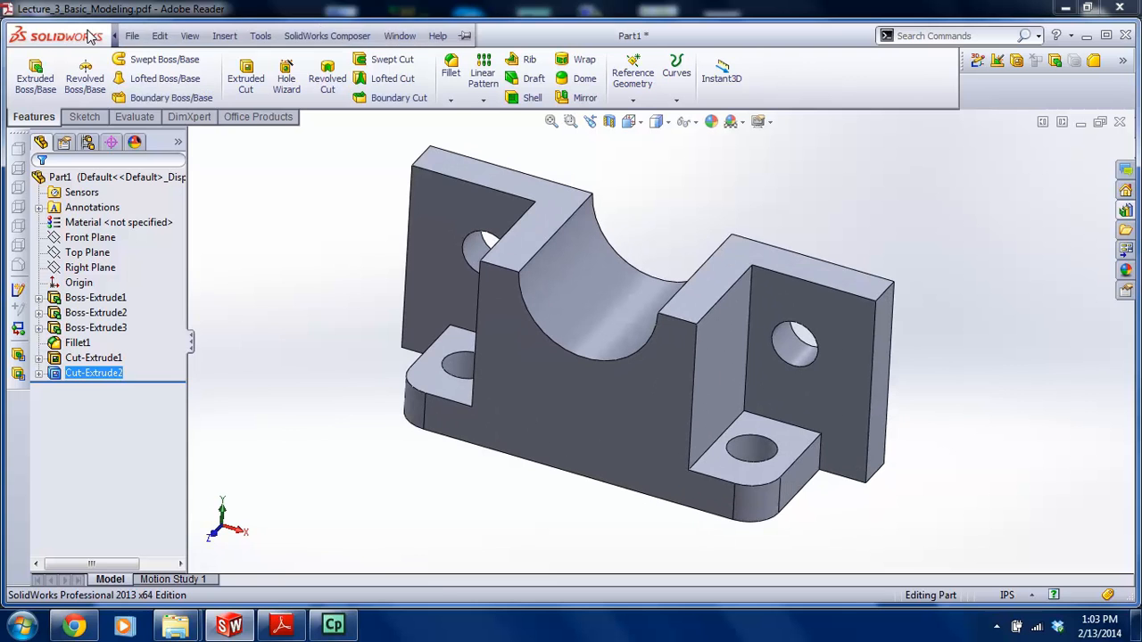
click(158, 37)
mouse_move(135, 36)
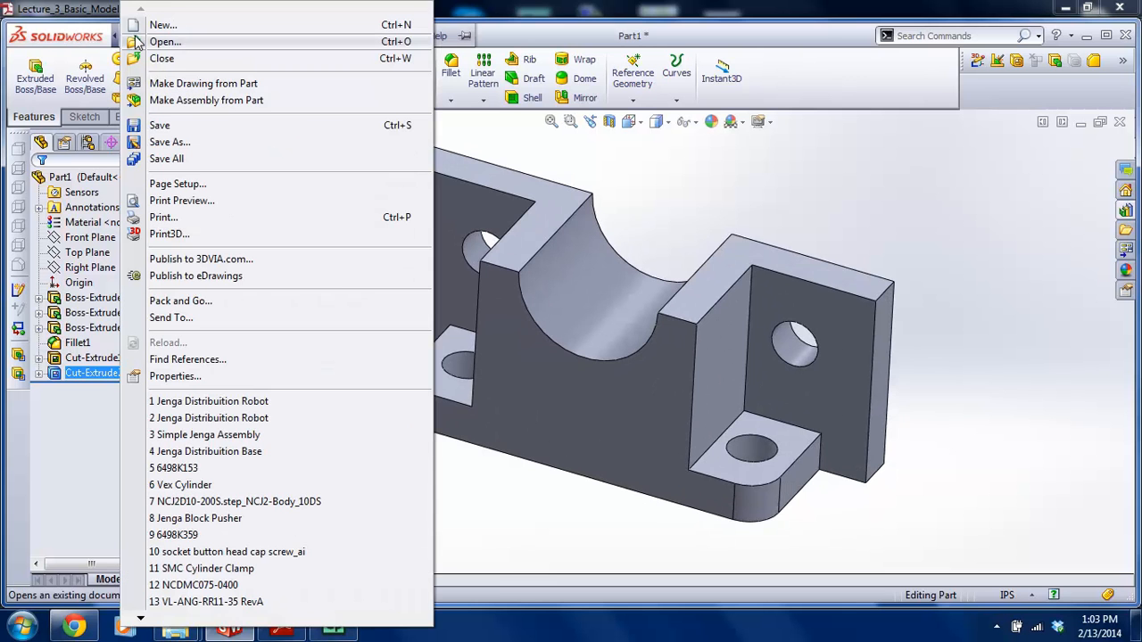
click(169, 142)
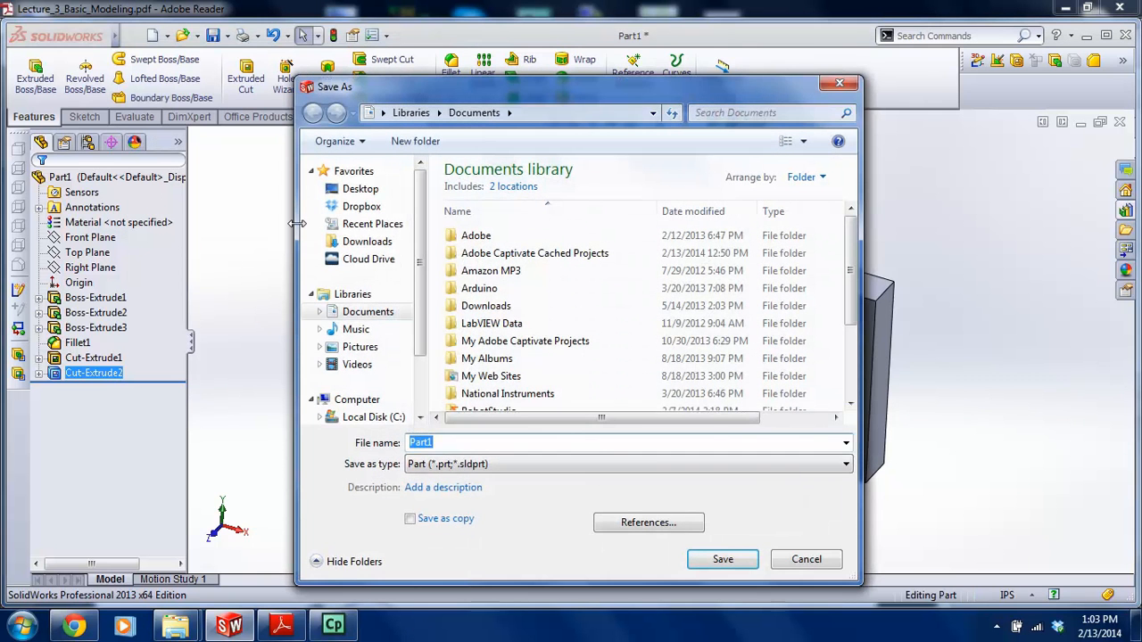
click(353, 189)
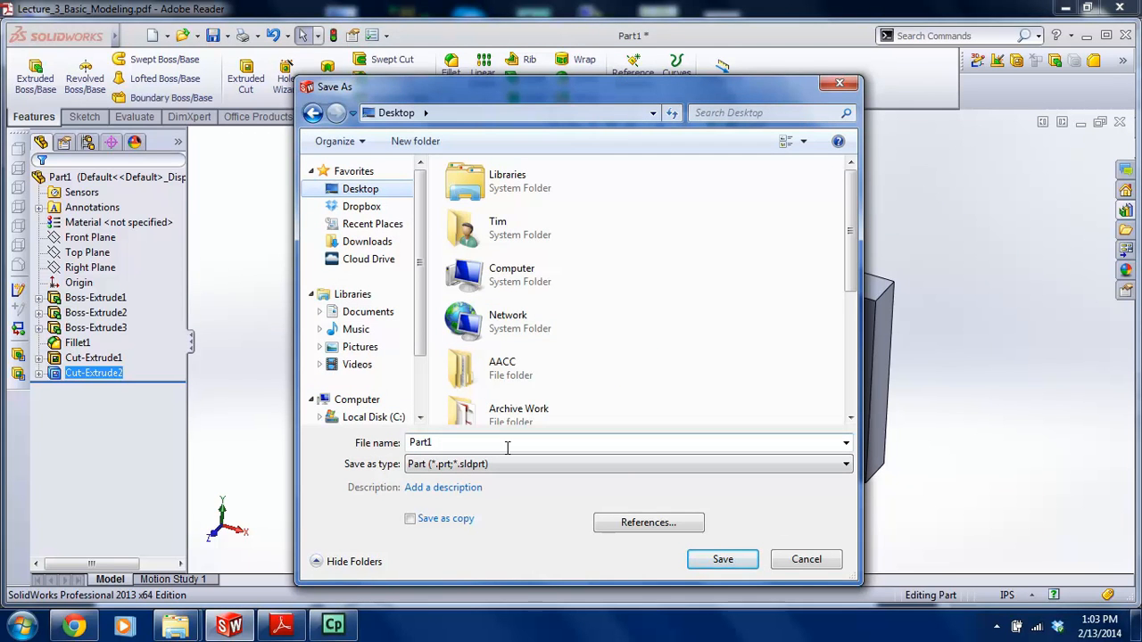
drag(504, 449, 404, 455)
text(Lesson 3)
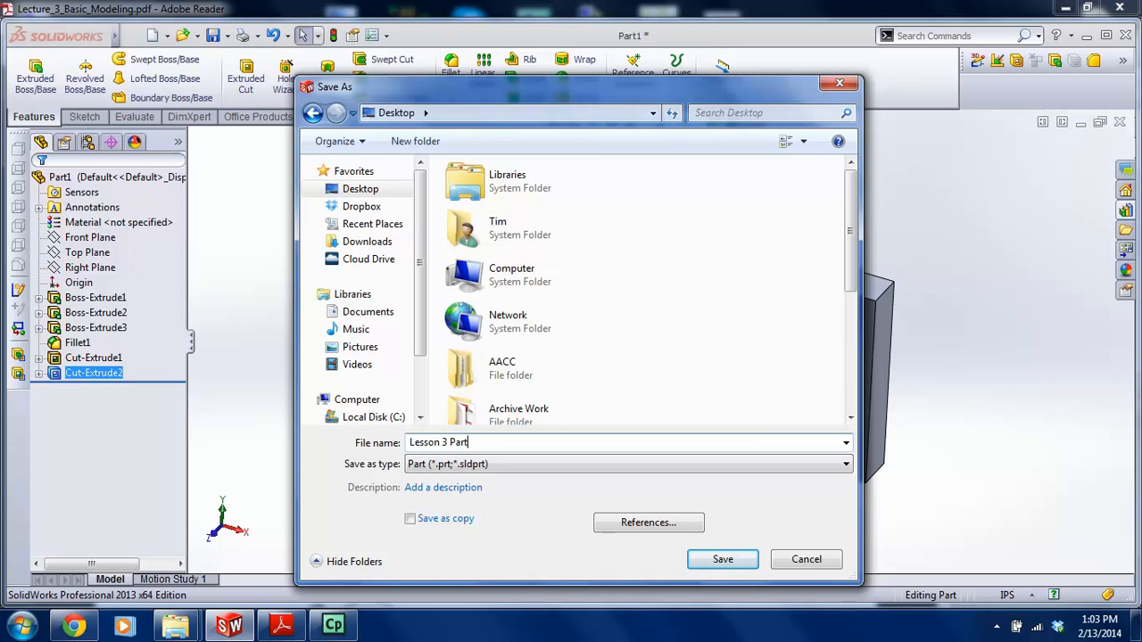
key(Return)
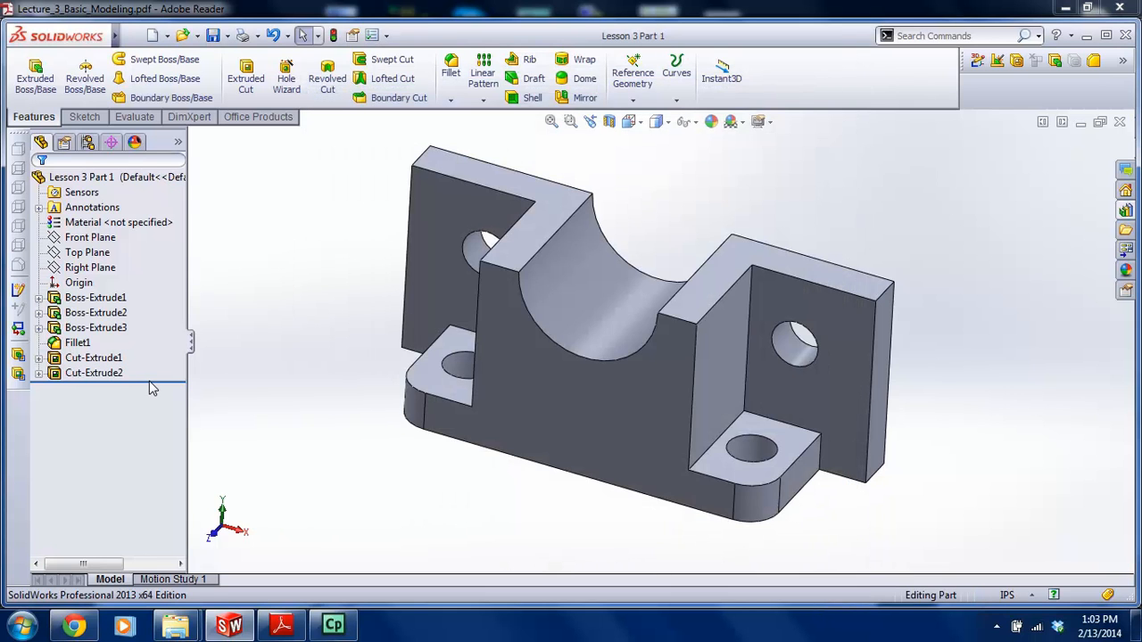
Review the bracket's feature history and leave the rollback bar at the end of the feature tree
mouse_move(158, 378)
mouse_down()
mouse_move(157, 305)
mouse_move(171, 319)
mouse_move(153, 393)
mouse_move(153, 381)
mouse_up()
click(96, 327)
click(77, 342)
click(132, 395)
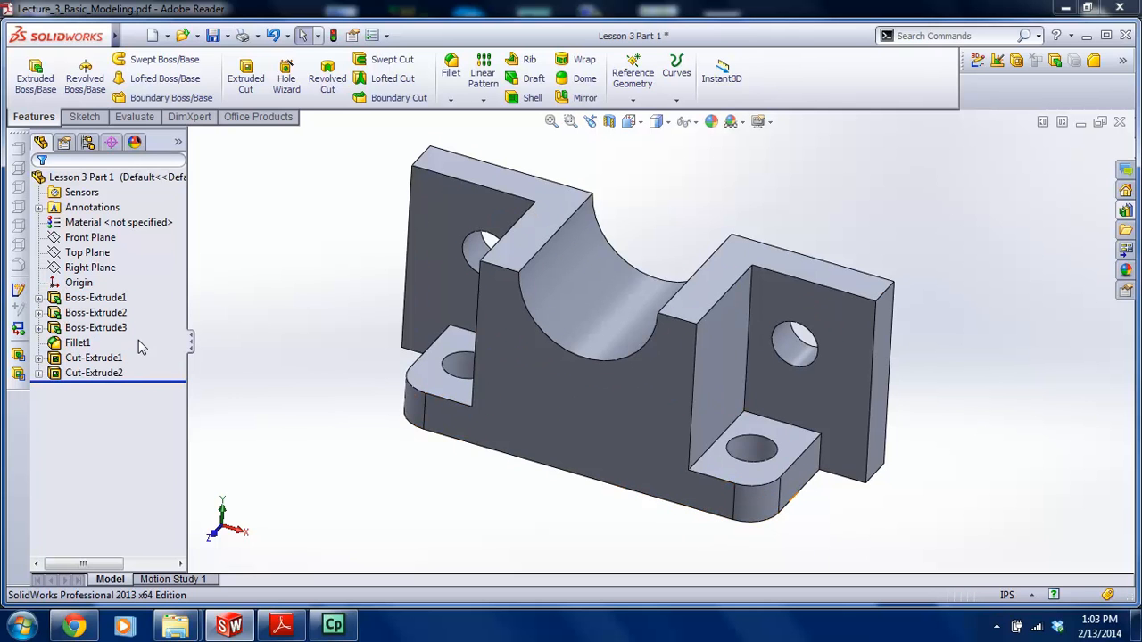
Open the first extrusion's sketch for editing, exit it without changes, and save the part
click(39, 297)
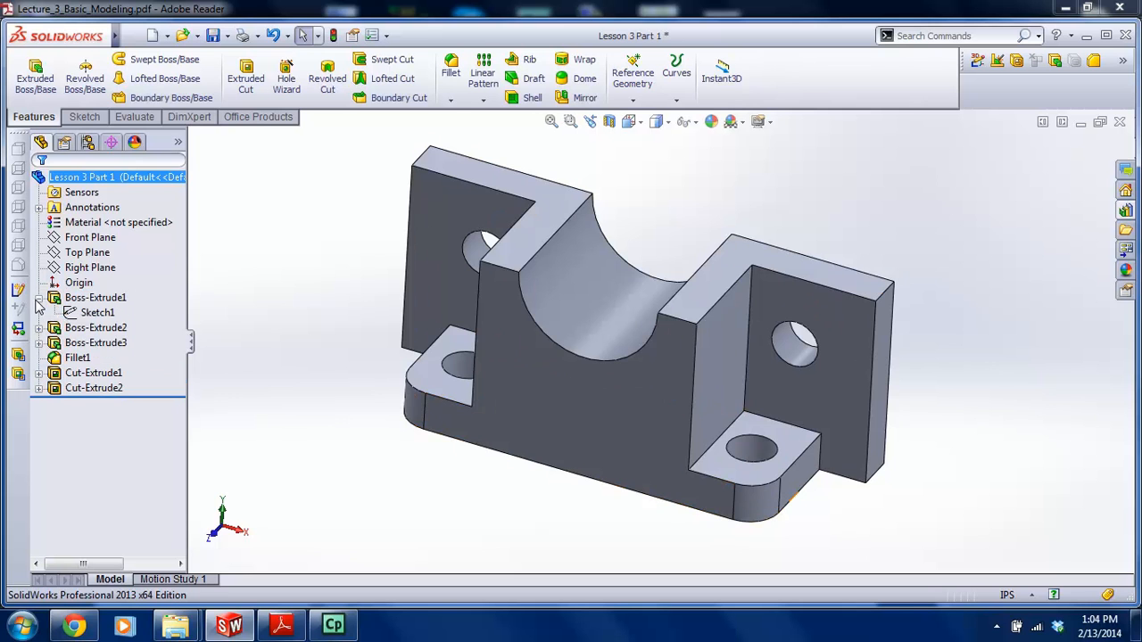
right_click(93, 314)
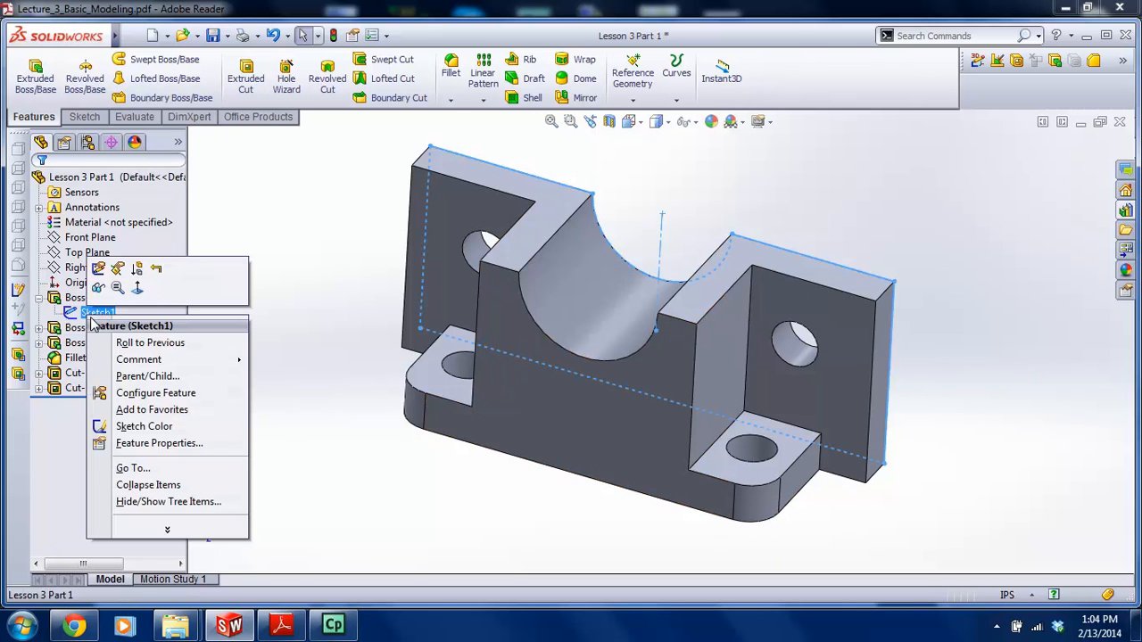
click(98, 268)
click(1060, 150)
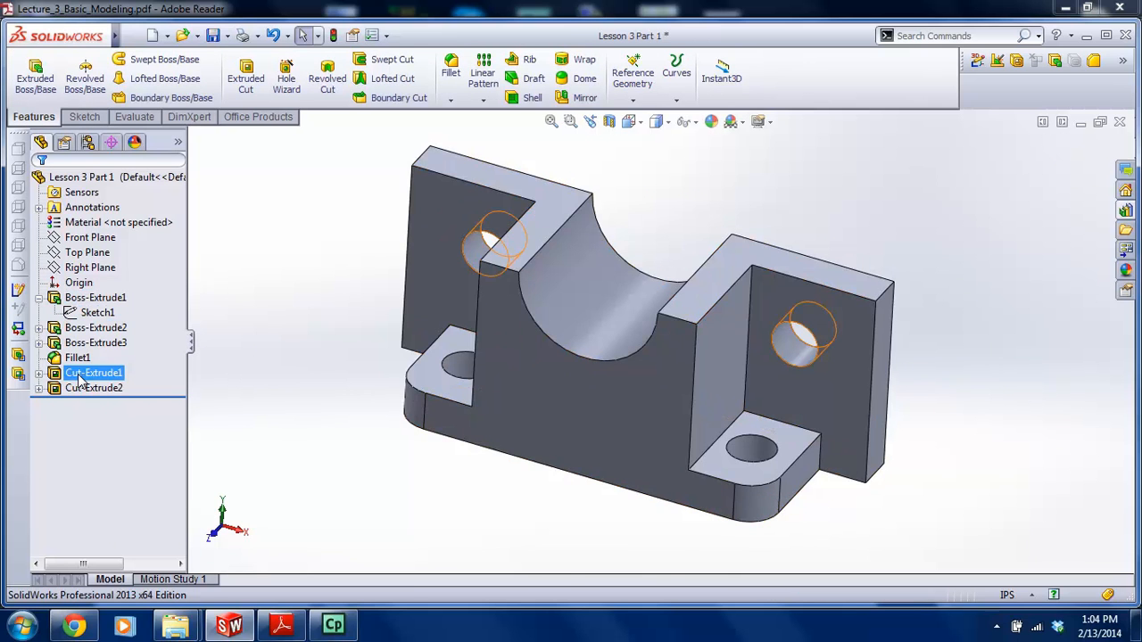
click(212, 34)
mouse_move(333, 625)
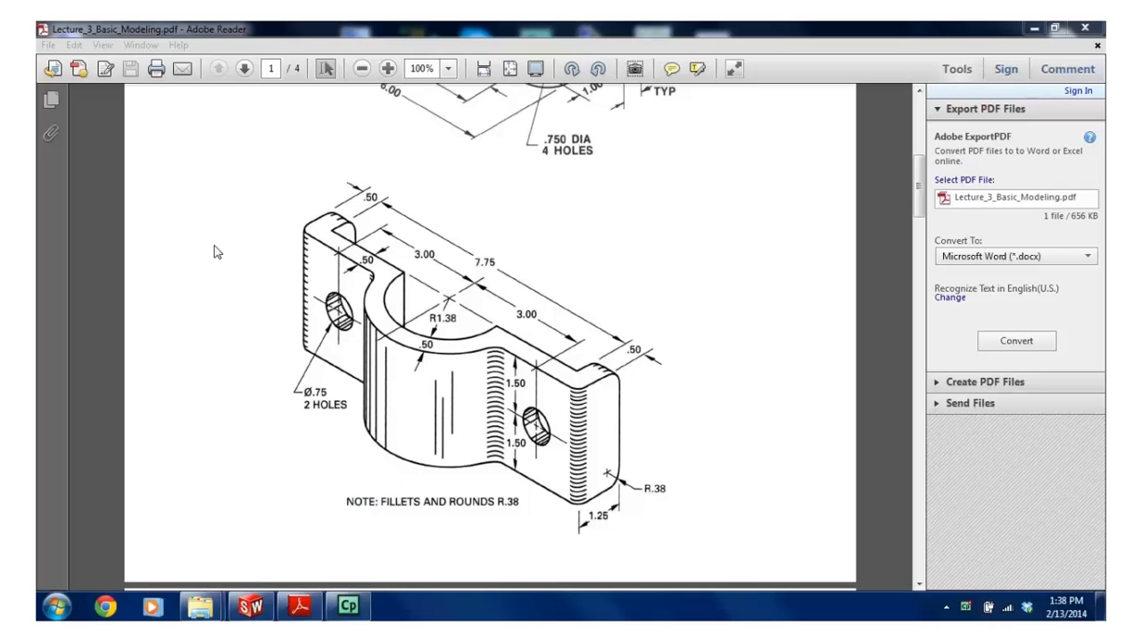
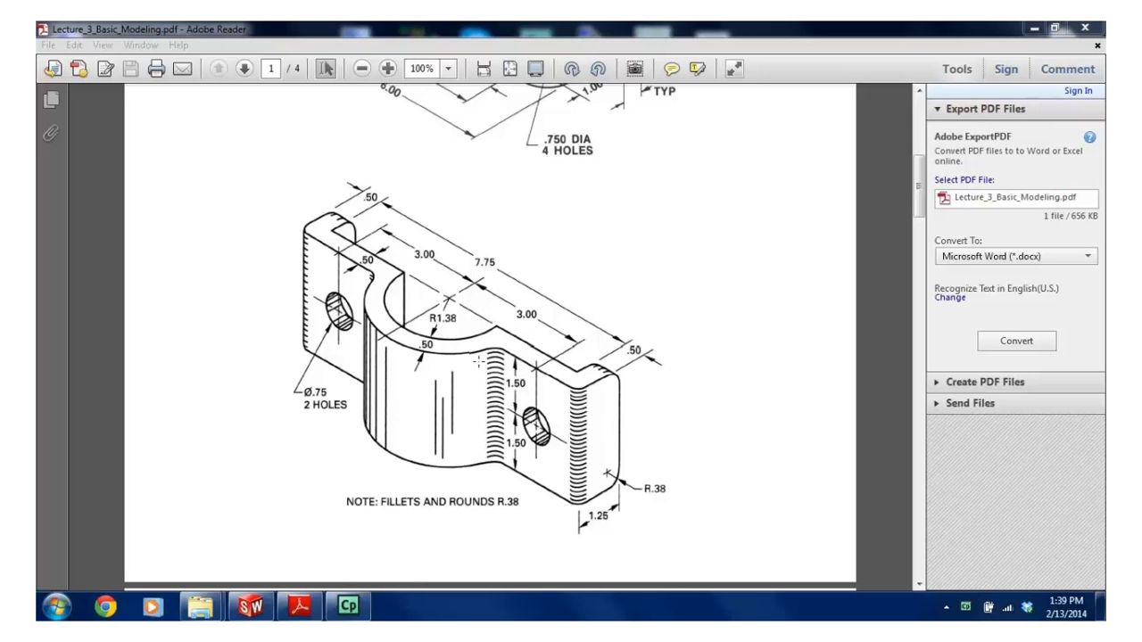
Switch back to SolidWorks, create a new part document and start a sketch on the Front Plane
click(267, 606)
click(159, 55)
click(185, 76)
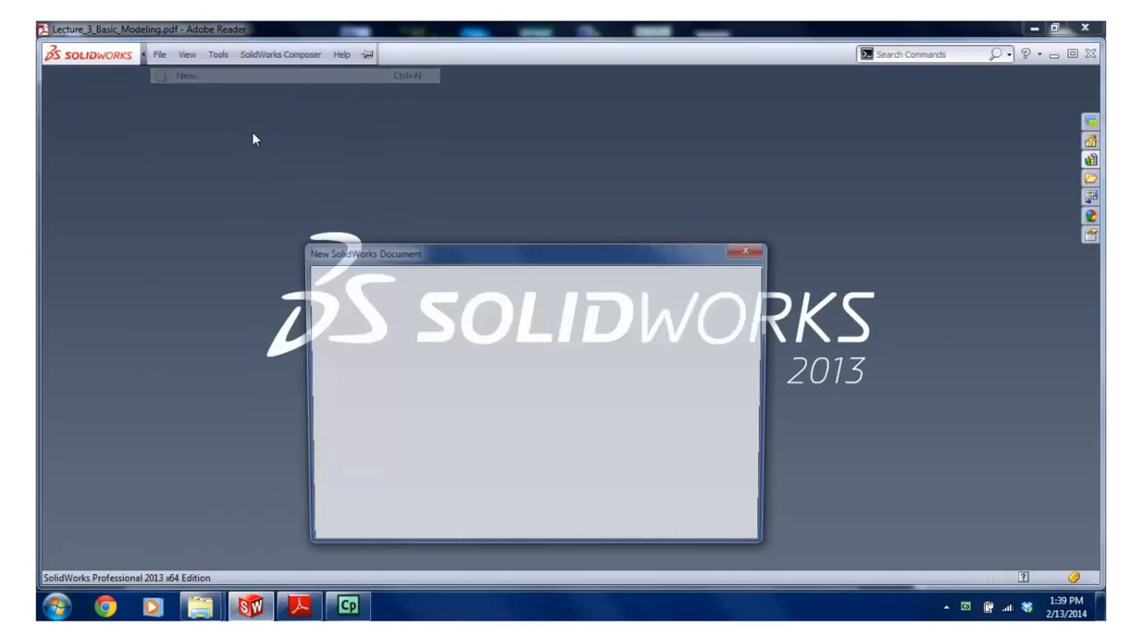
click(589, 530)
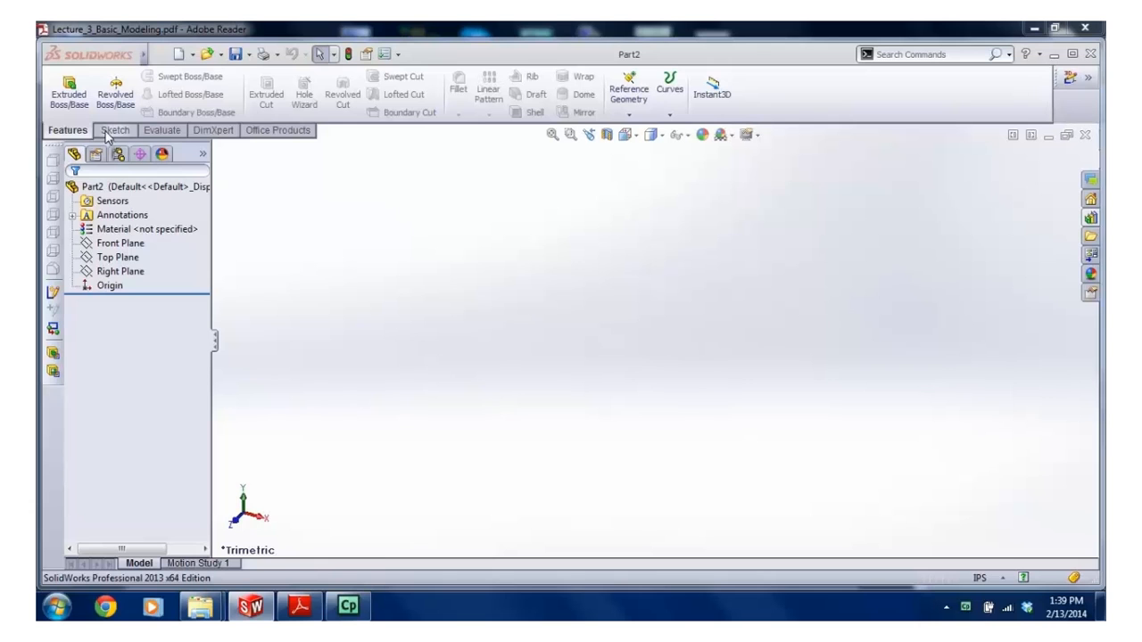
click(109, 132)
click(62, 89)
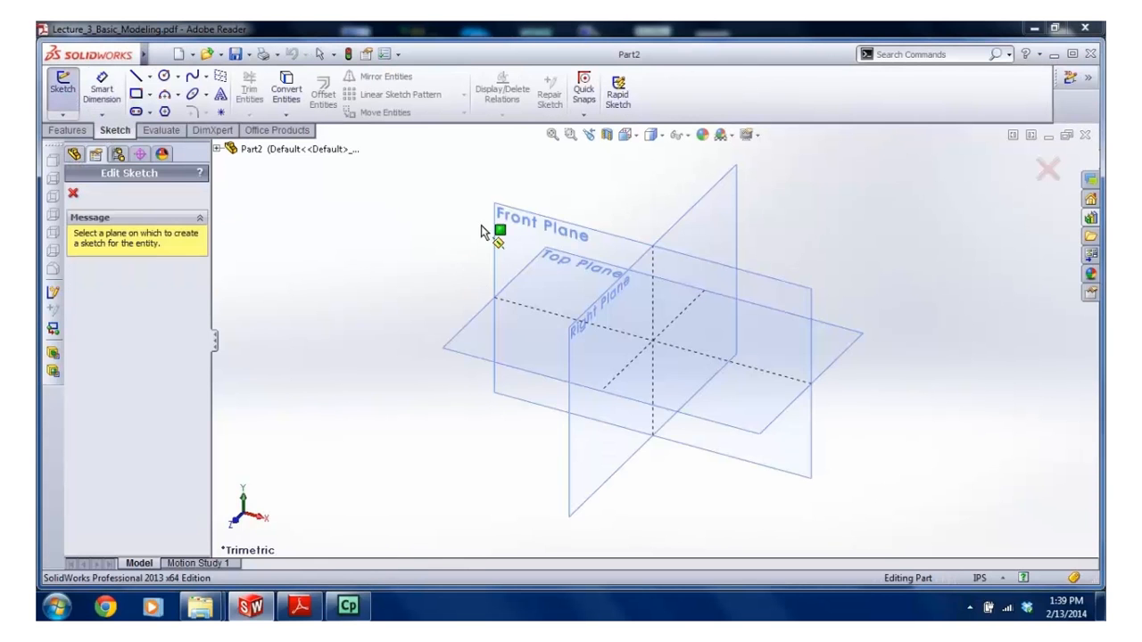
click(481, 232)
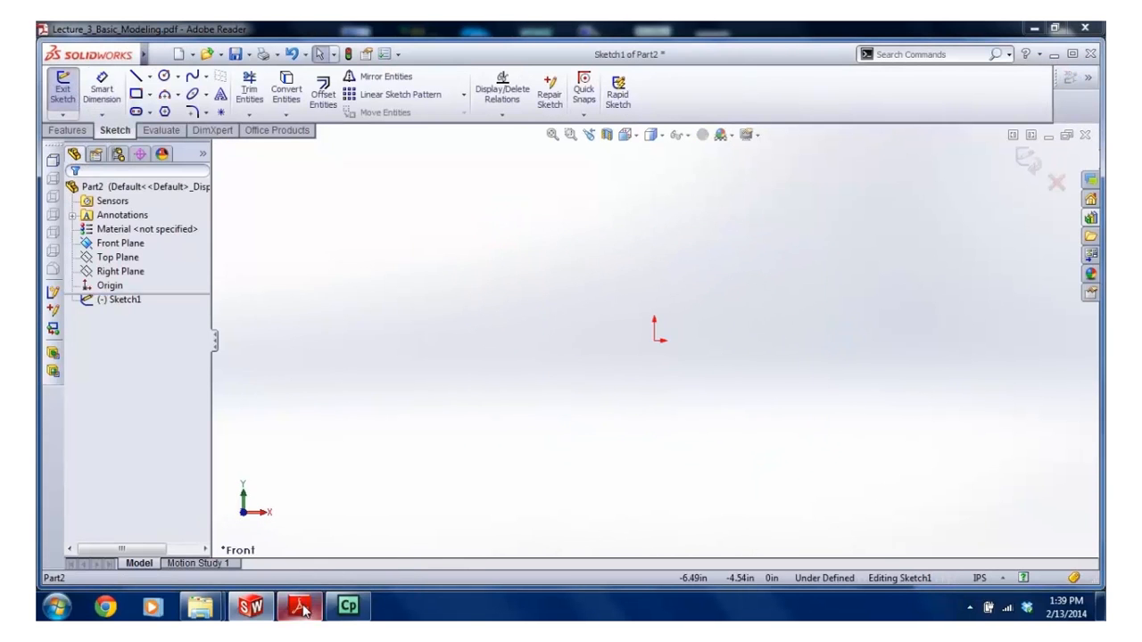
Check the second bracket in the PDF, then sketch a circle about 4.89 in in diameter centered on the origin
click(301, 607)
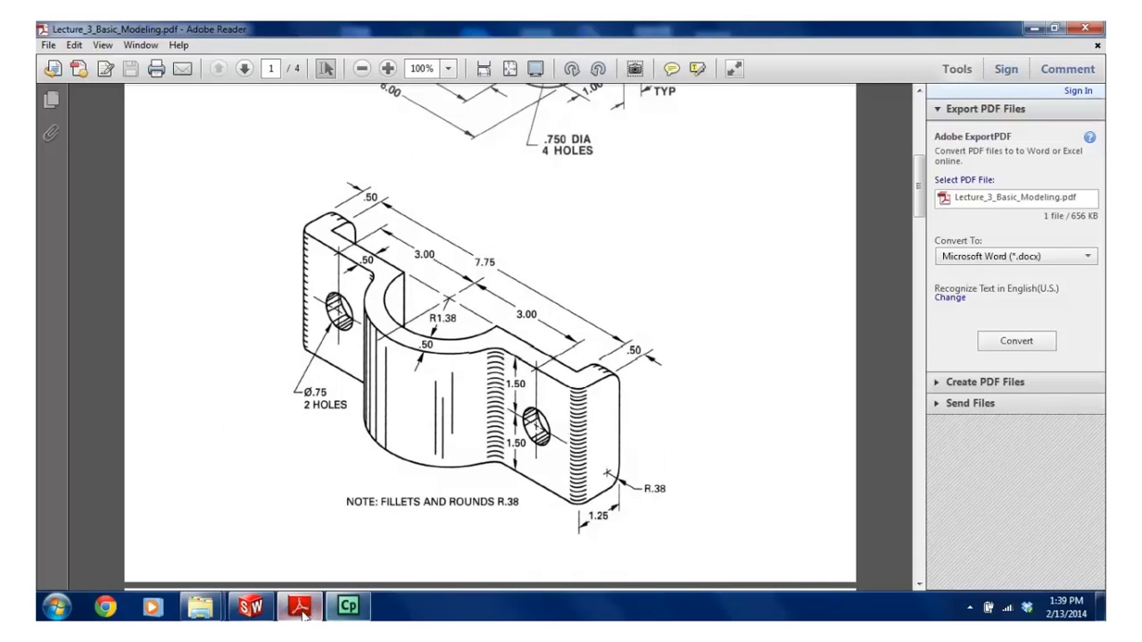
click(250, 609)
click(164, 76)
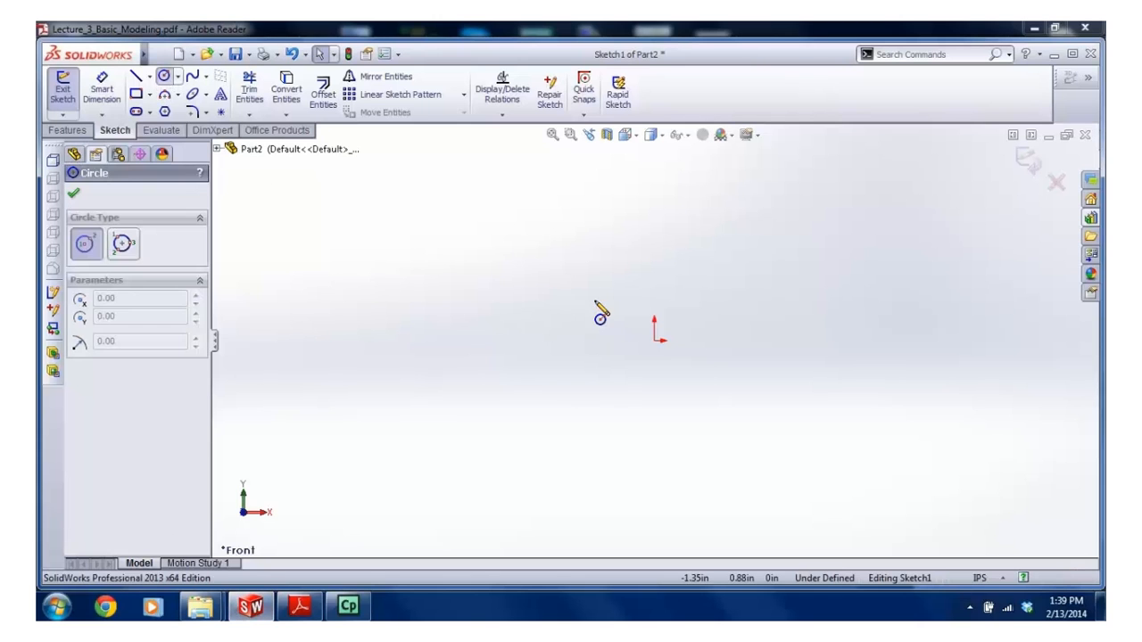
click(654, 342)
key(Escape)
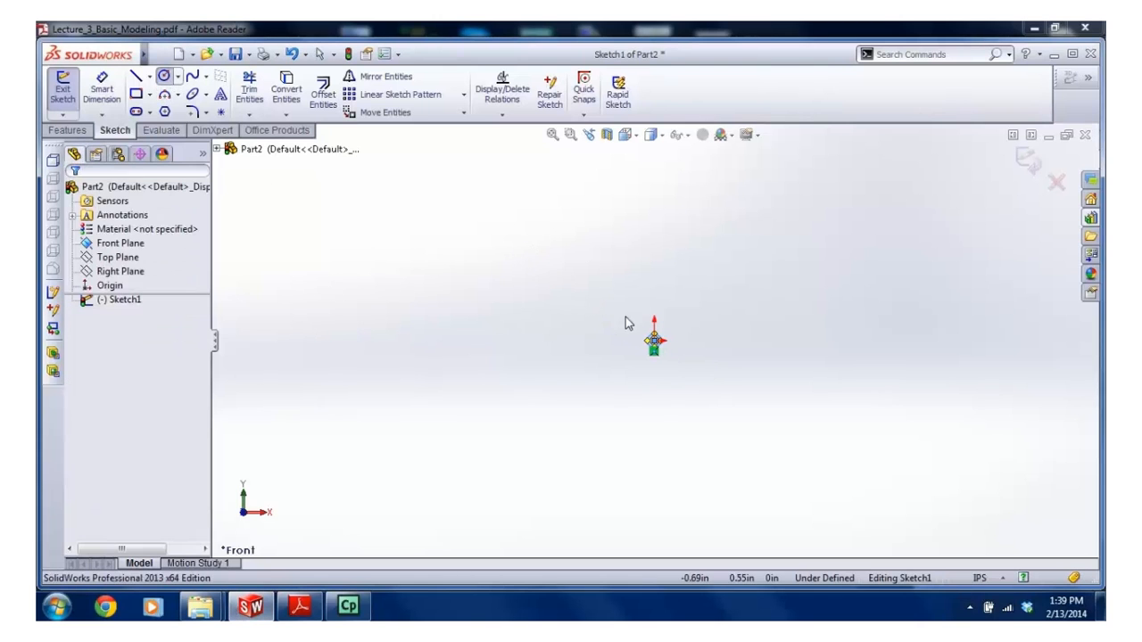
drag(650, 339, 552, 276)
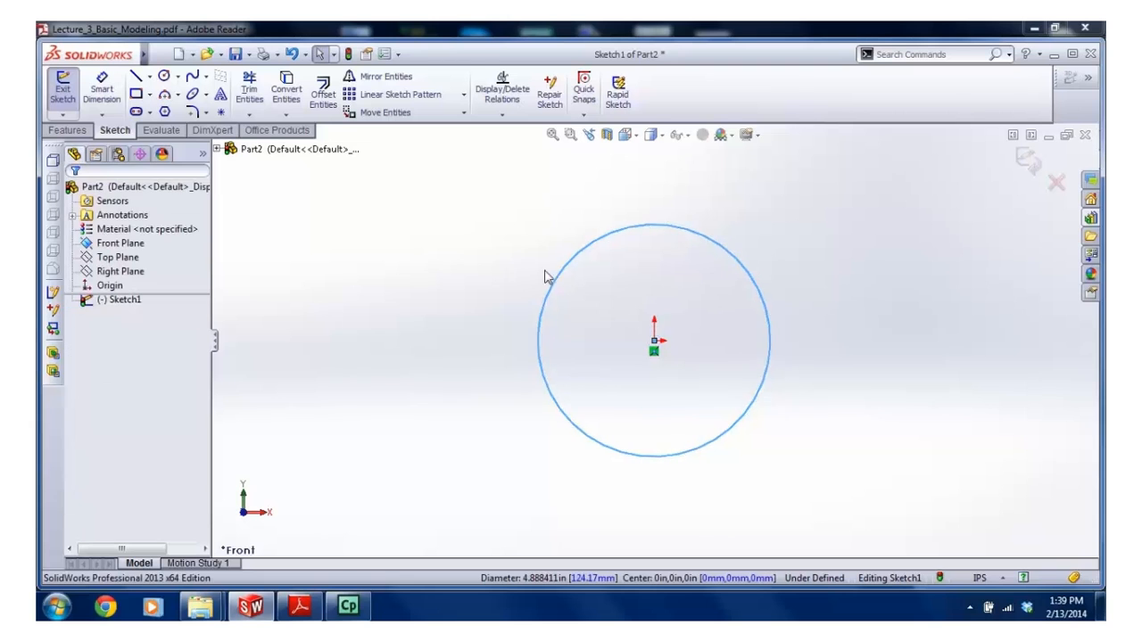
Dimension the circle's diameter as 2.76 in, entered as twice 1.38, and place the dimension beside the circle
click(102, 88)
click(552, 286)
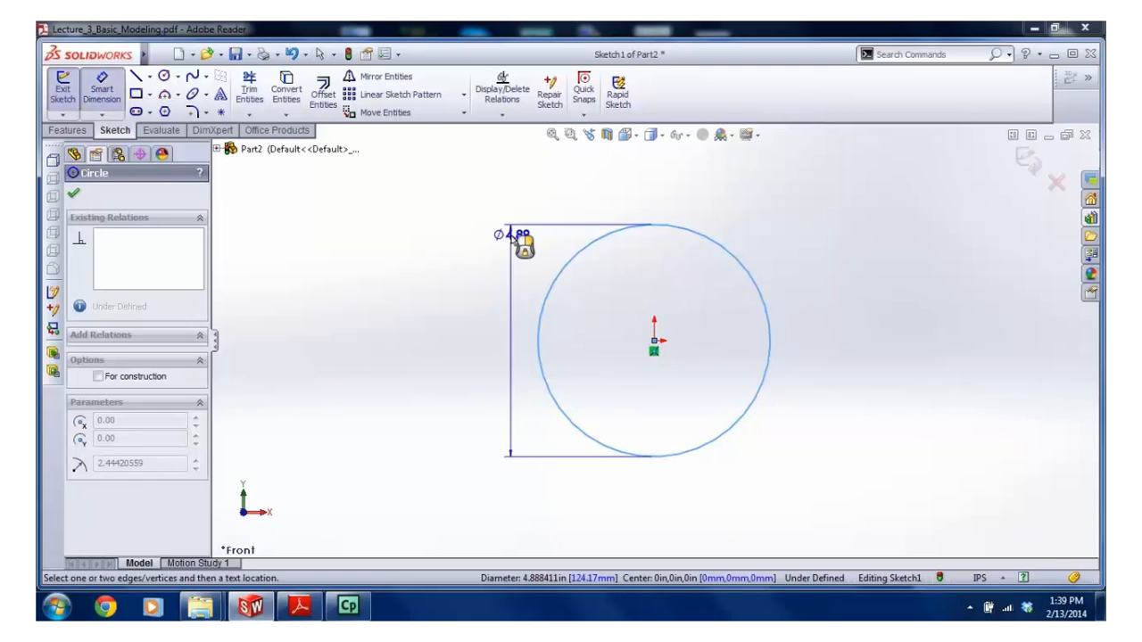
click(512, 235)
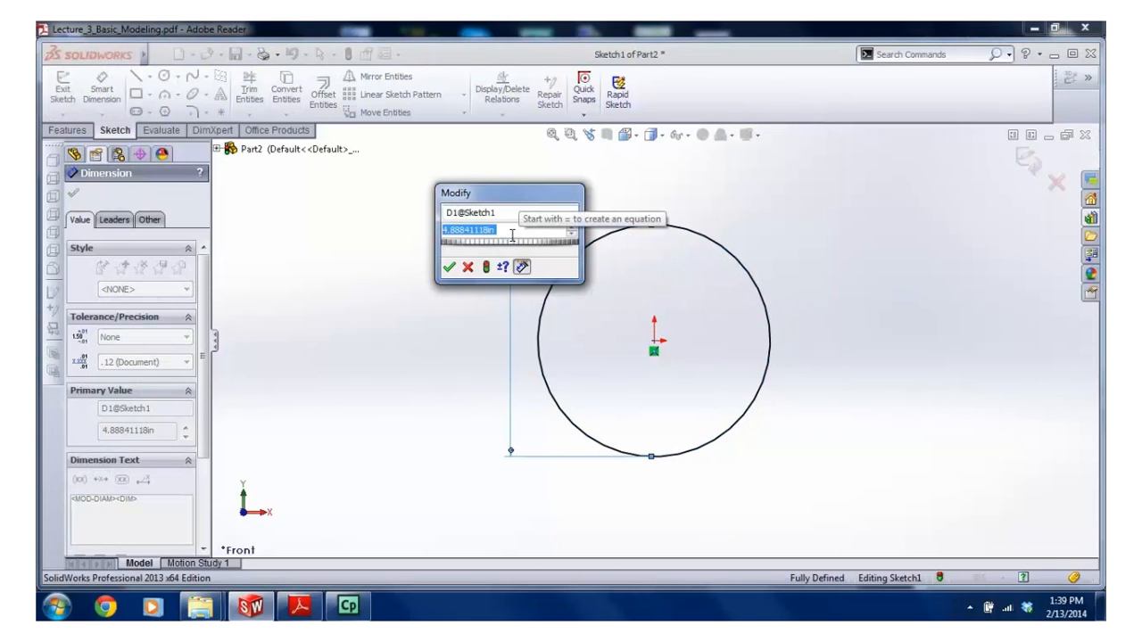
text(1.38)
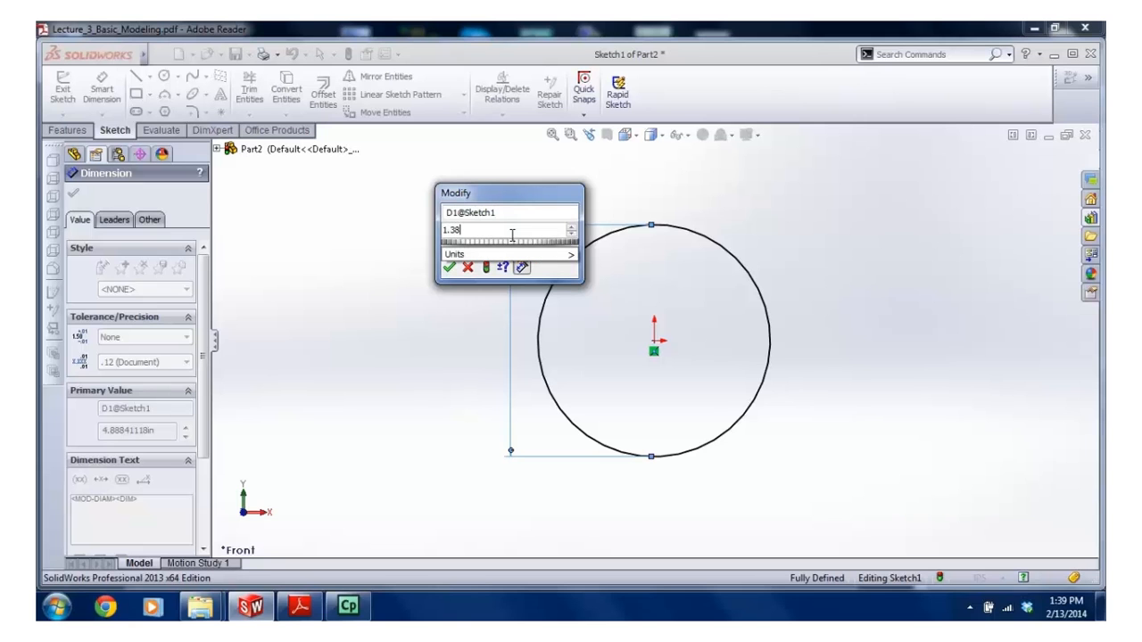
text(")
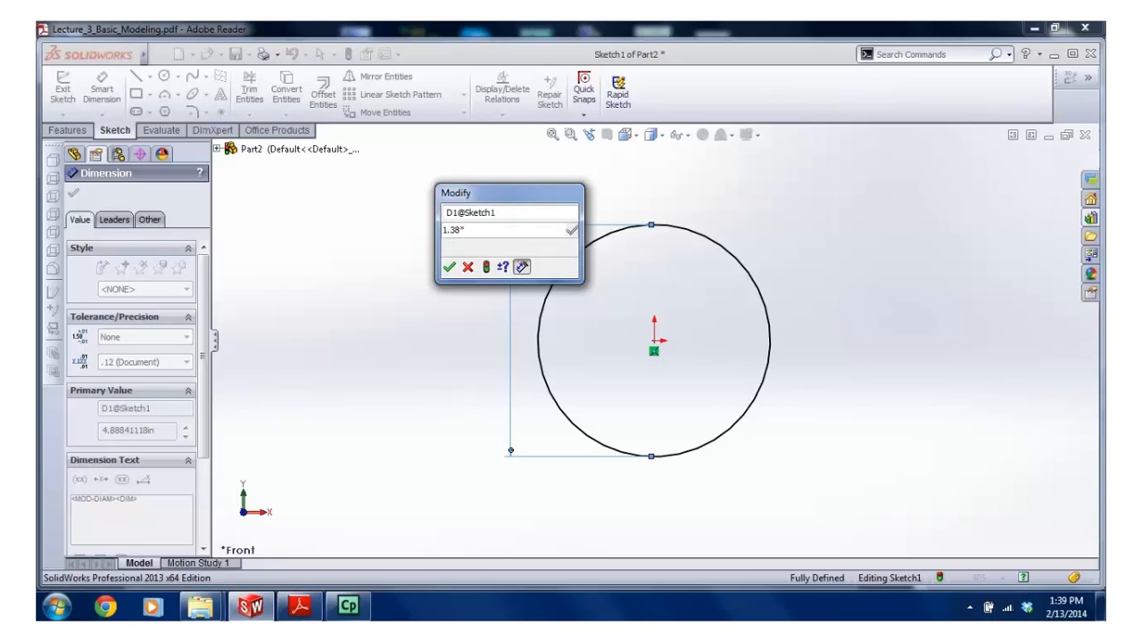
key(Return)
key(Escape)
drag(526, 232, 786, 344)
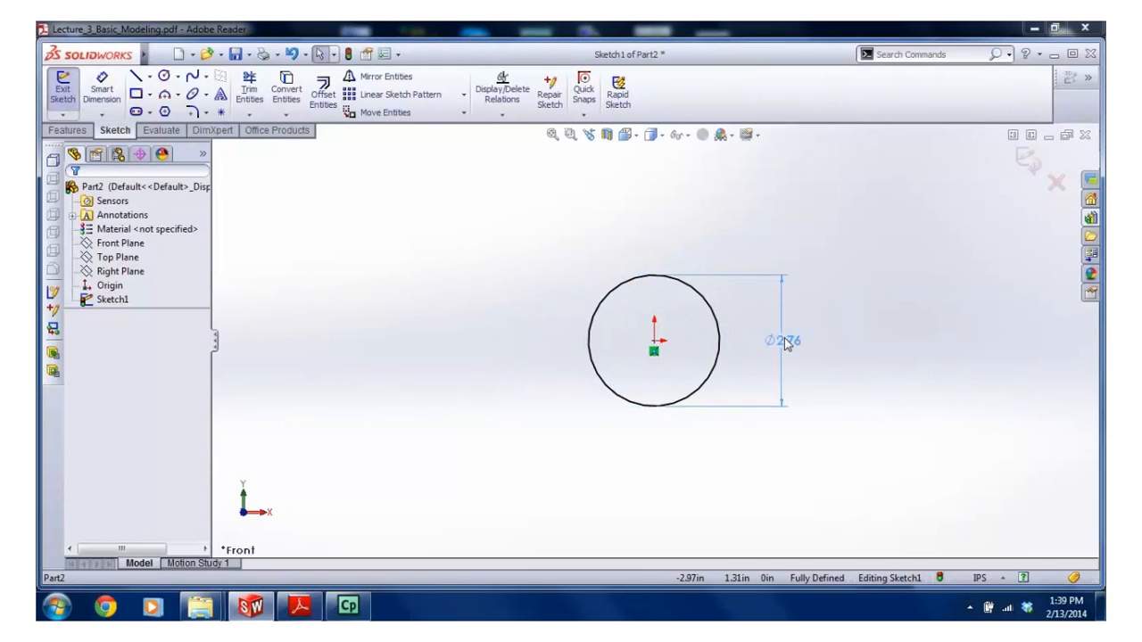
Sketch a larger concentric circle about 4 in in diameter, centered on the origin
scroll(738, 323, down, 1)
click(574, 247)
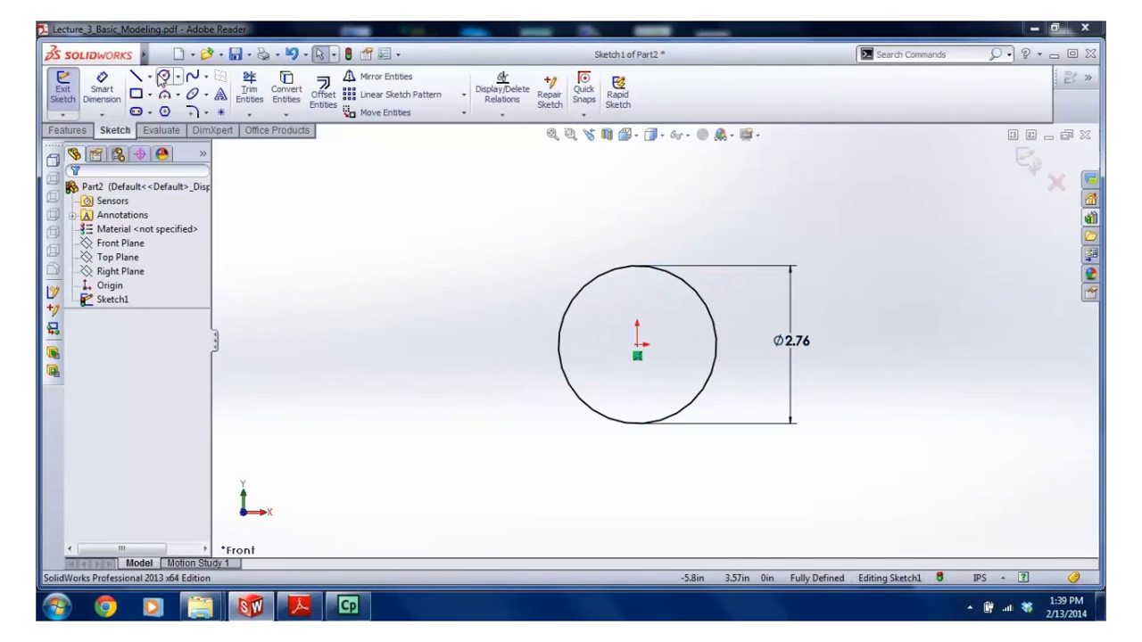
click(163, 77)
click(637, 345)
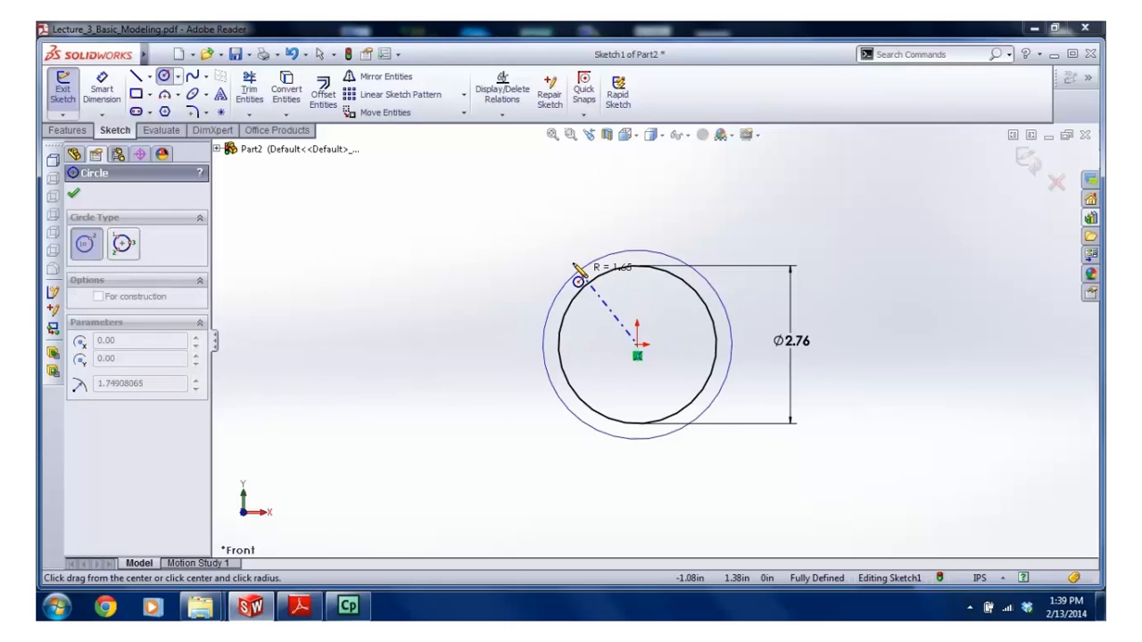
click(565, 255)
key(Escape)
Dimension the gap between the two concentric circles as 0.5 in
click(101, 89)
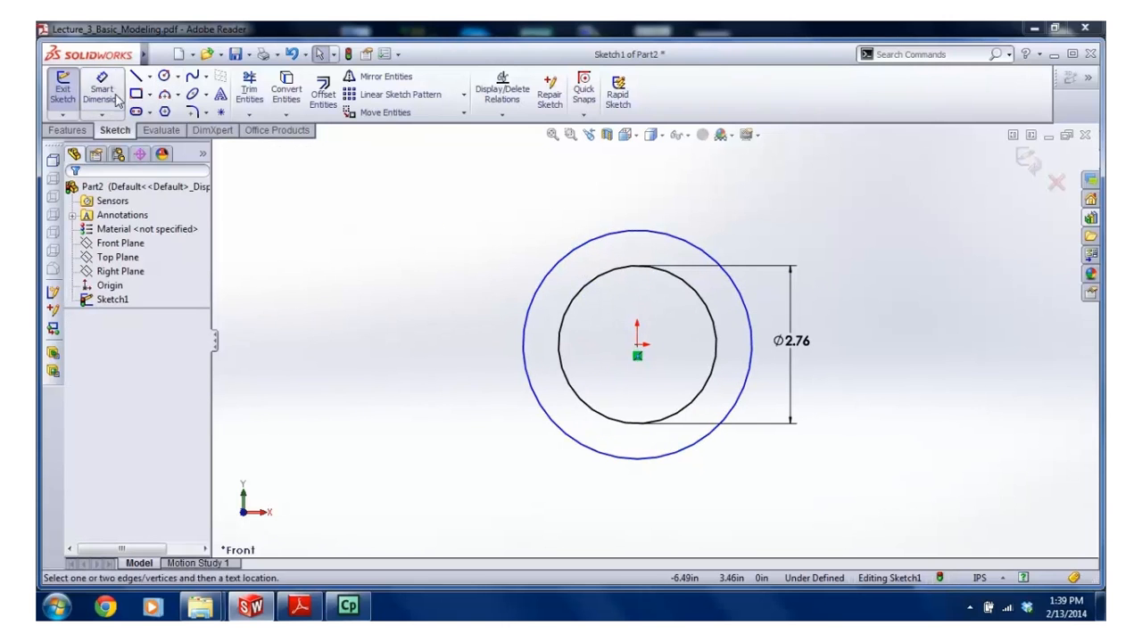
click(620, 270)
click(581, 245)
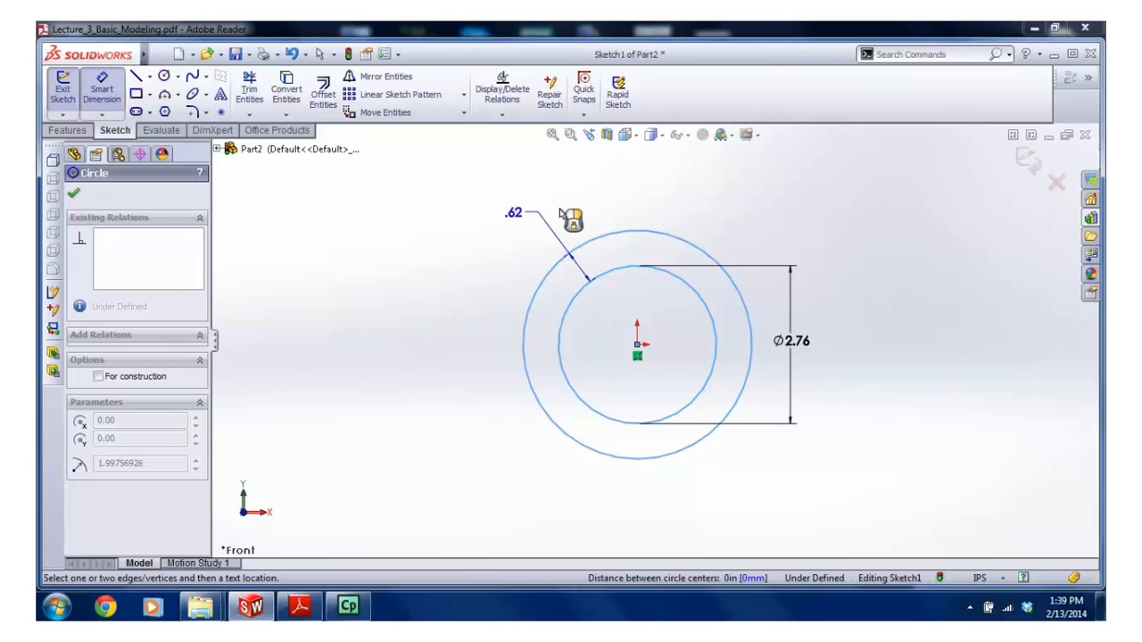
click(788, 211)
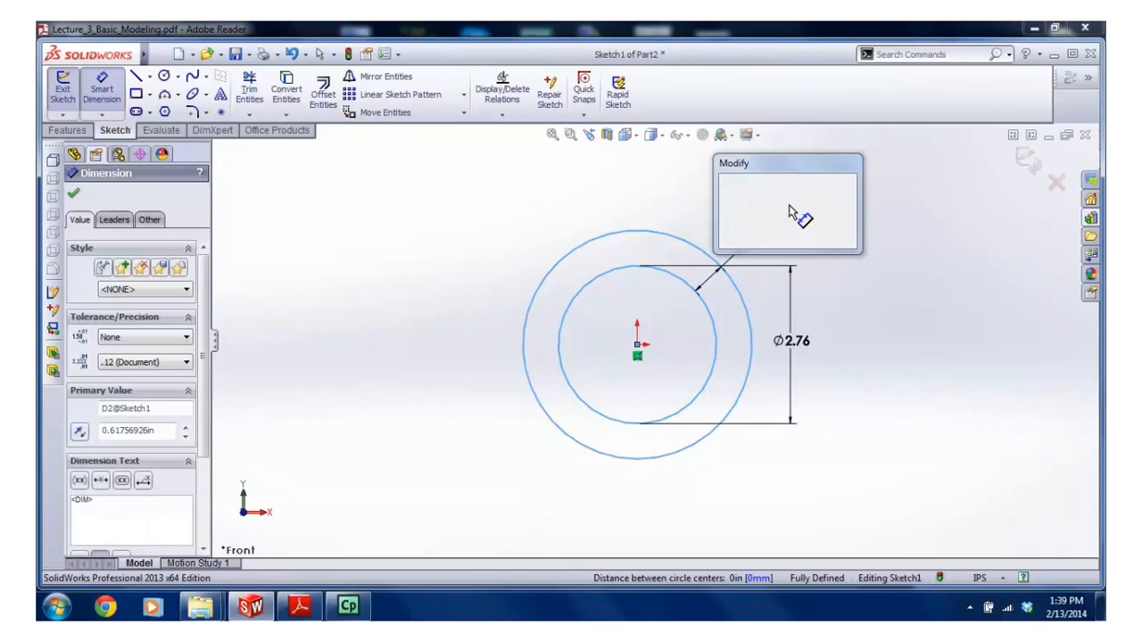
text(.5)
key(Return)
key(Escape)
Replace the inner circle's diameter dimension with a new 2.76 in one, placed above the 0.50 gap dimension
click(788, 365)
key(Delete)
click(101, 82)
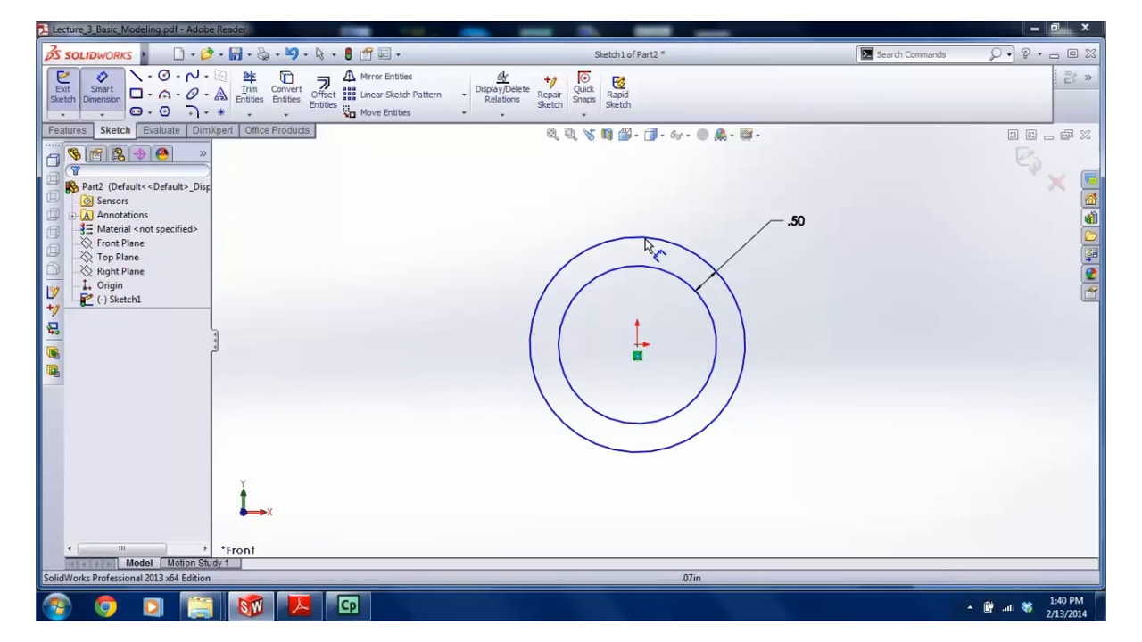
click(676, 271)
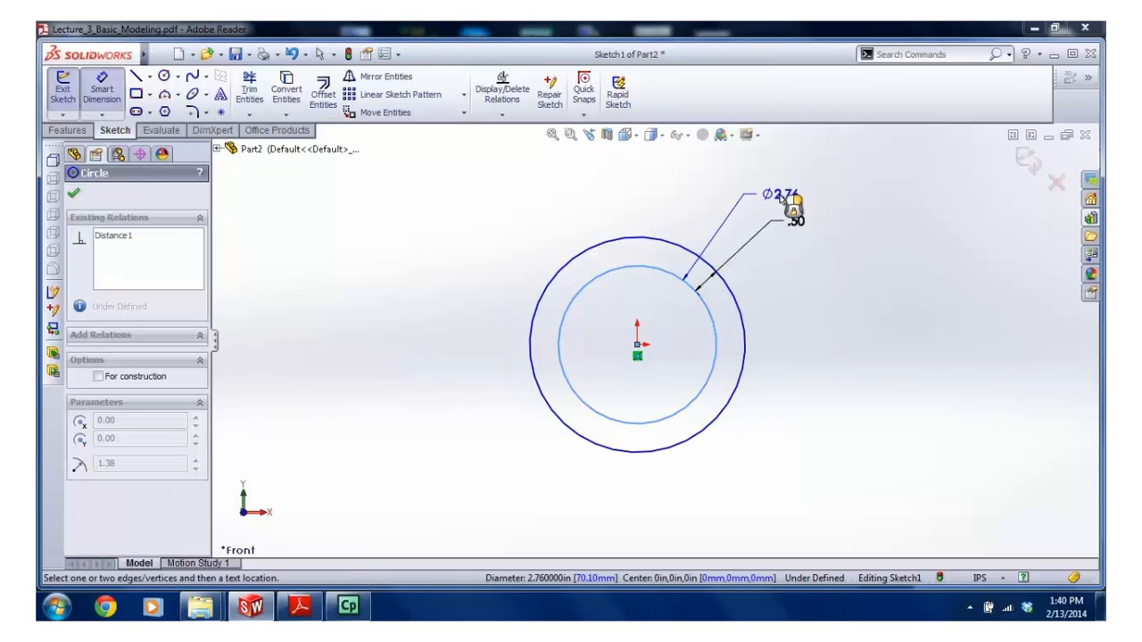
click(772, 198)
key(Return)
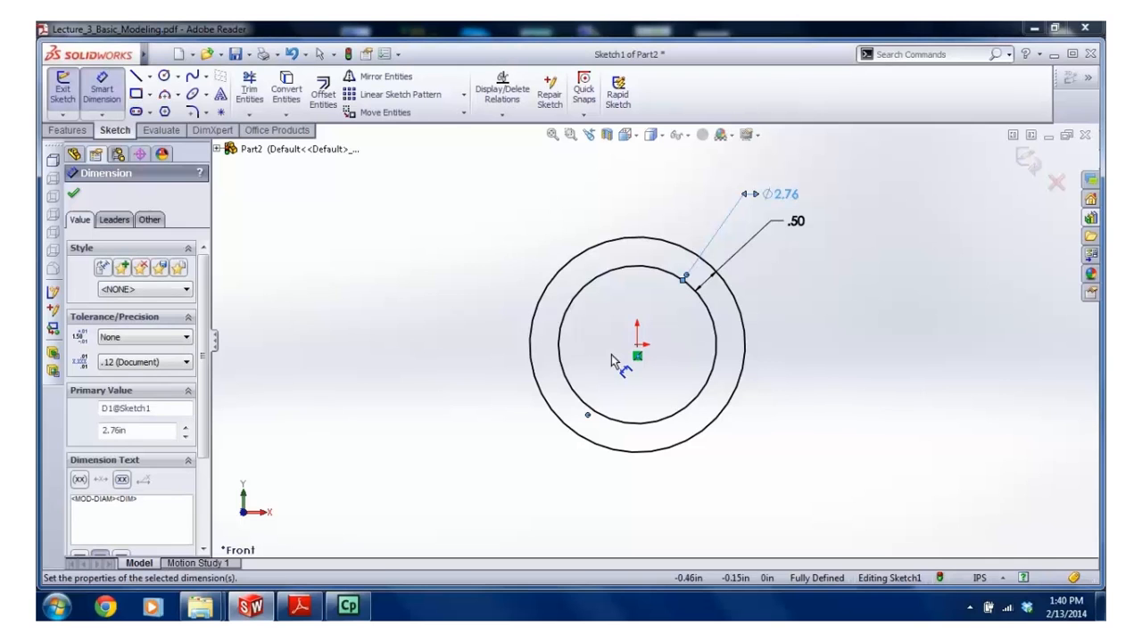
Check the second bracket in the PDF, then sketch a horizontal construction line about 12.48 in long across both circles below the origin
click(301, 606)
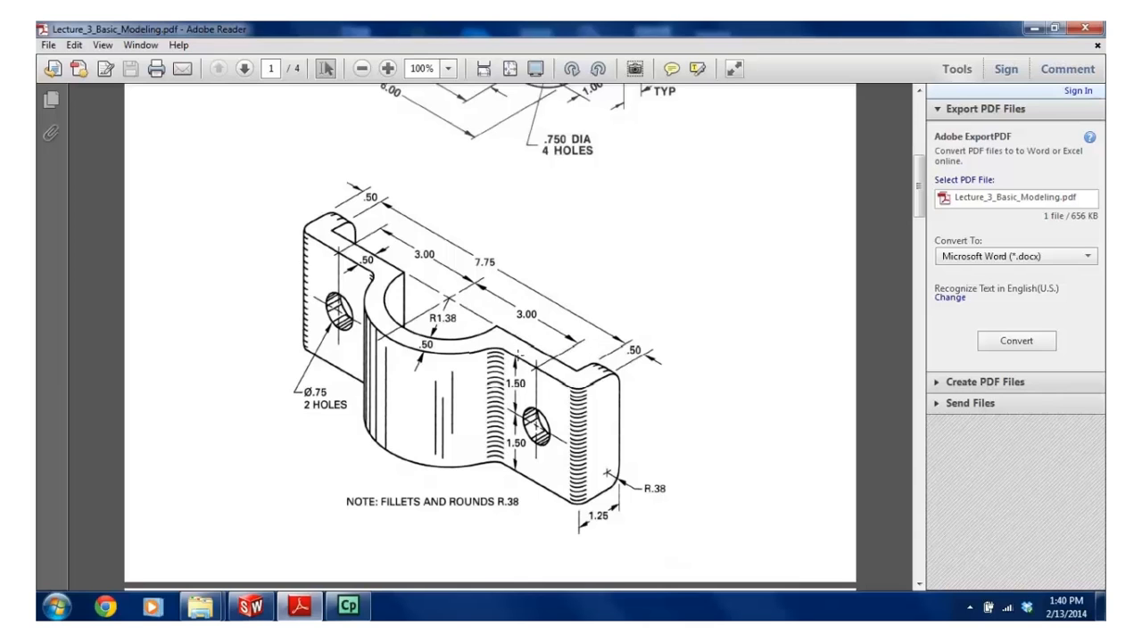
click(251, 606)
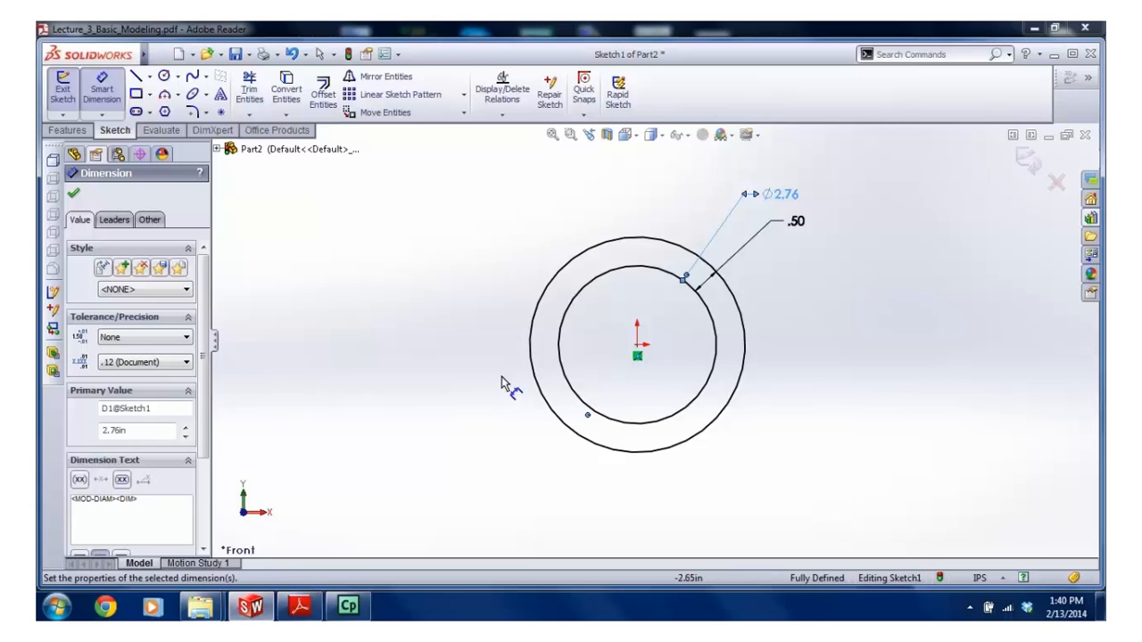
click(136, 78)
key(Escape)
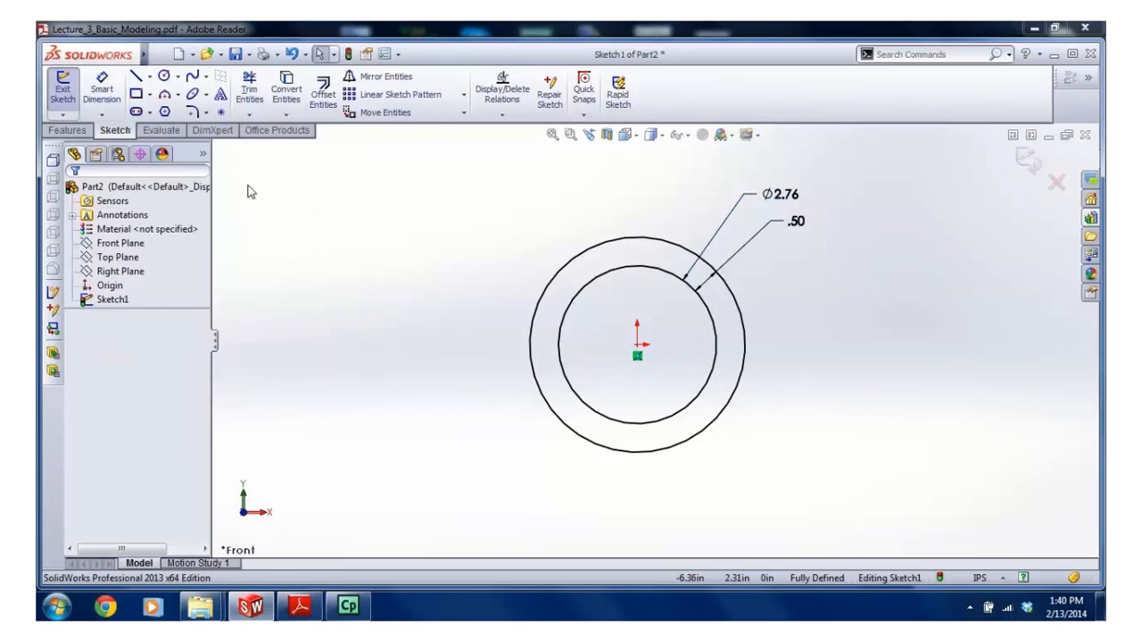
click(149, 77)
click(161, 111)
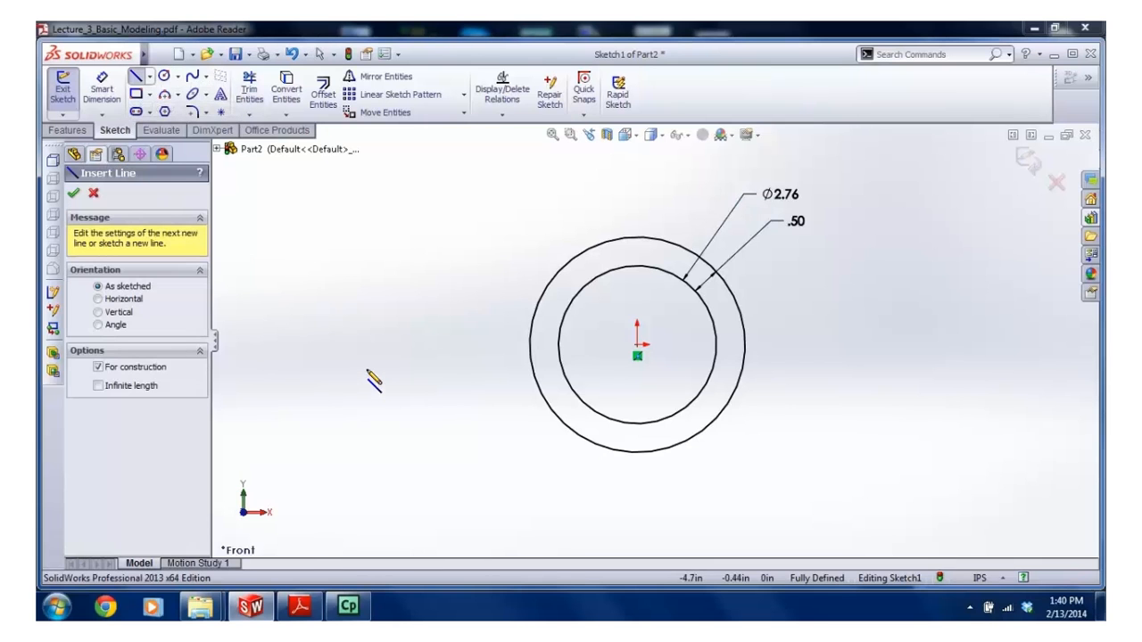
click(300, 374)
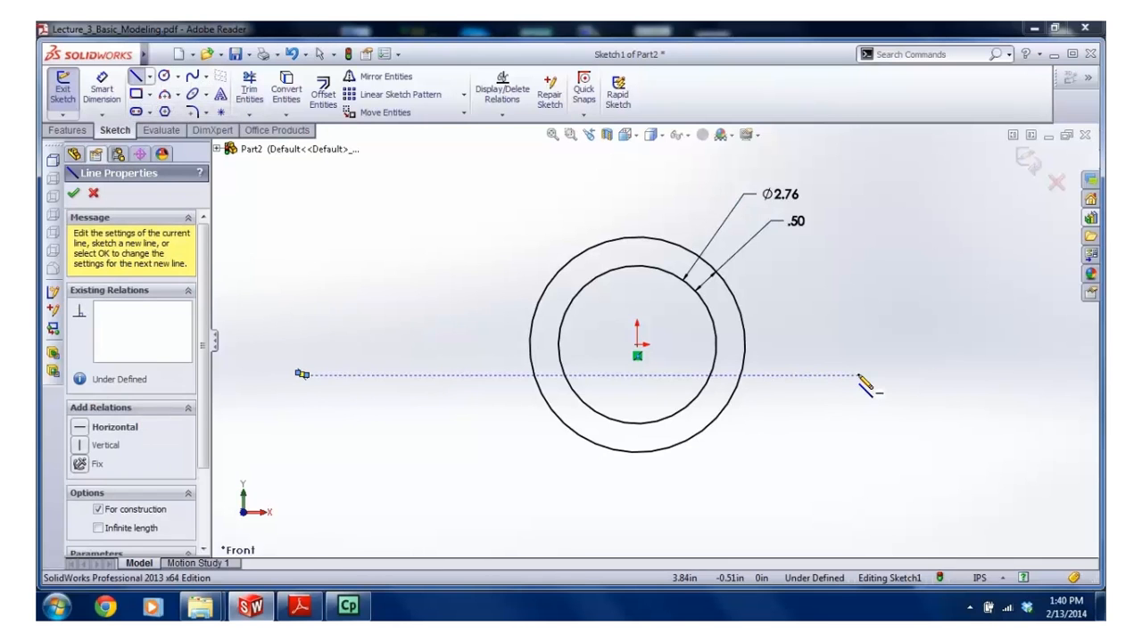
key(Escape)
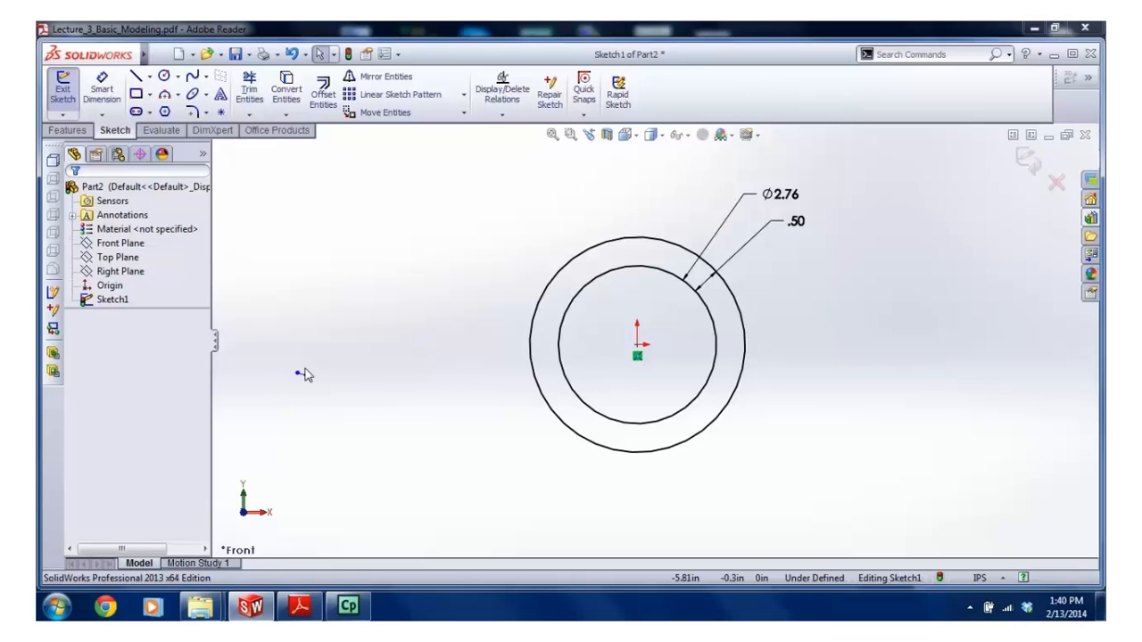
drag(303, 375, 1014, 378)
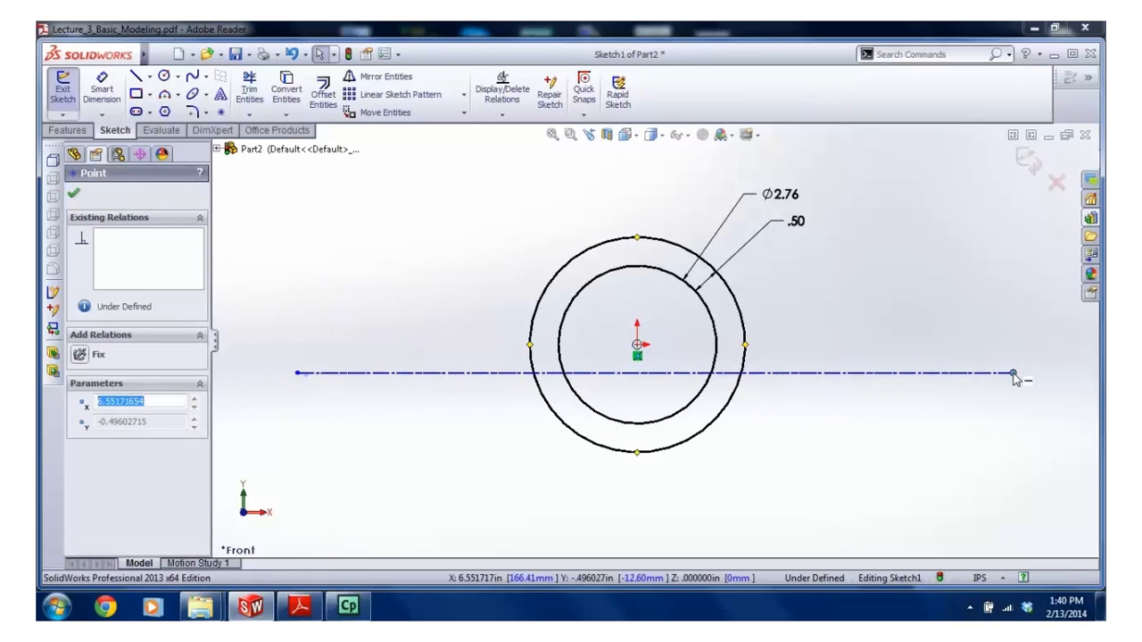
click(657, 399)
Add a Midpoint relation between the construction line and the origin, then stretch the line to about 12.47 in
click(656, 375)
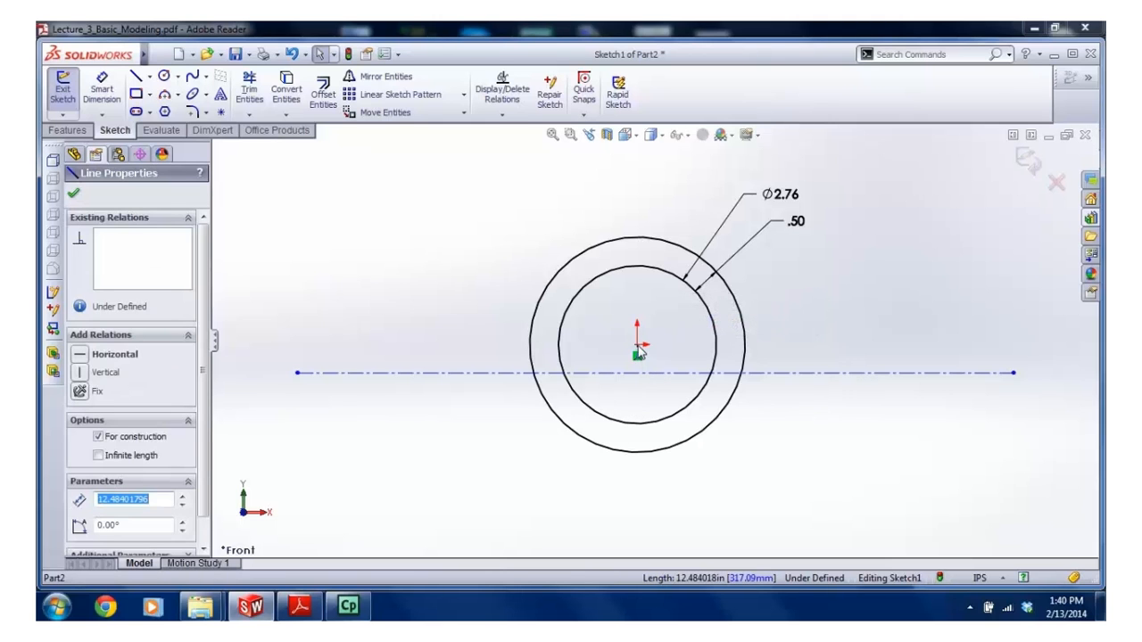
ctrl+click(638, 352)
click(81, 445)
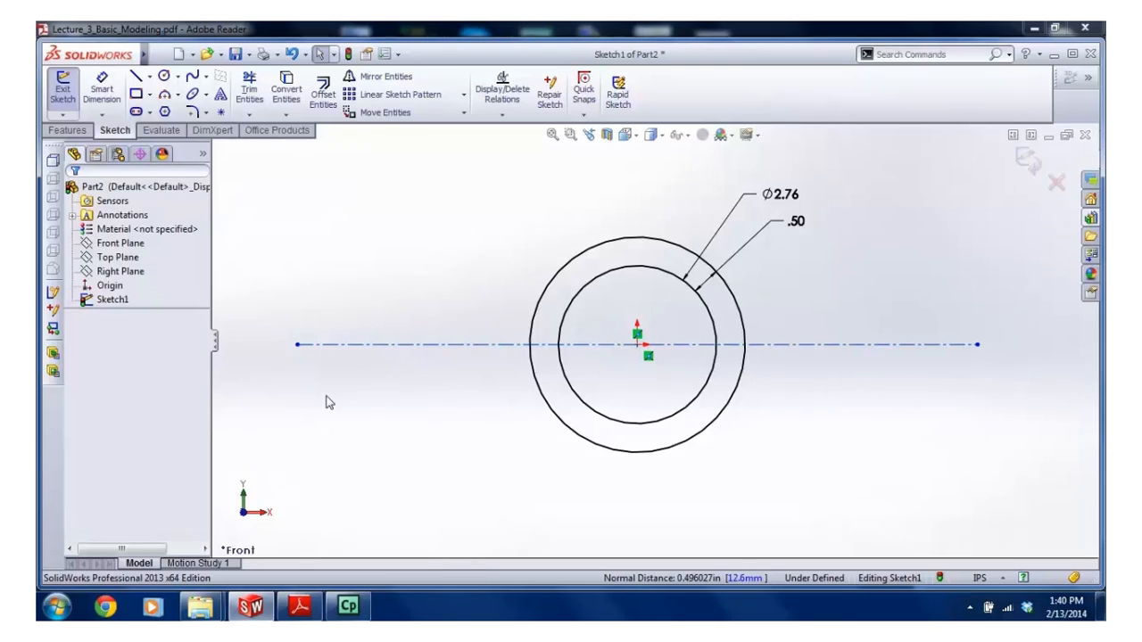
drag(298, 345, 280, 344)
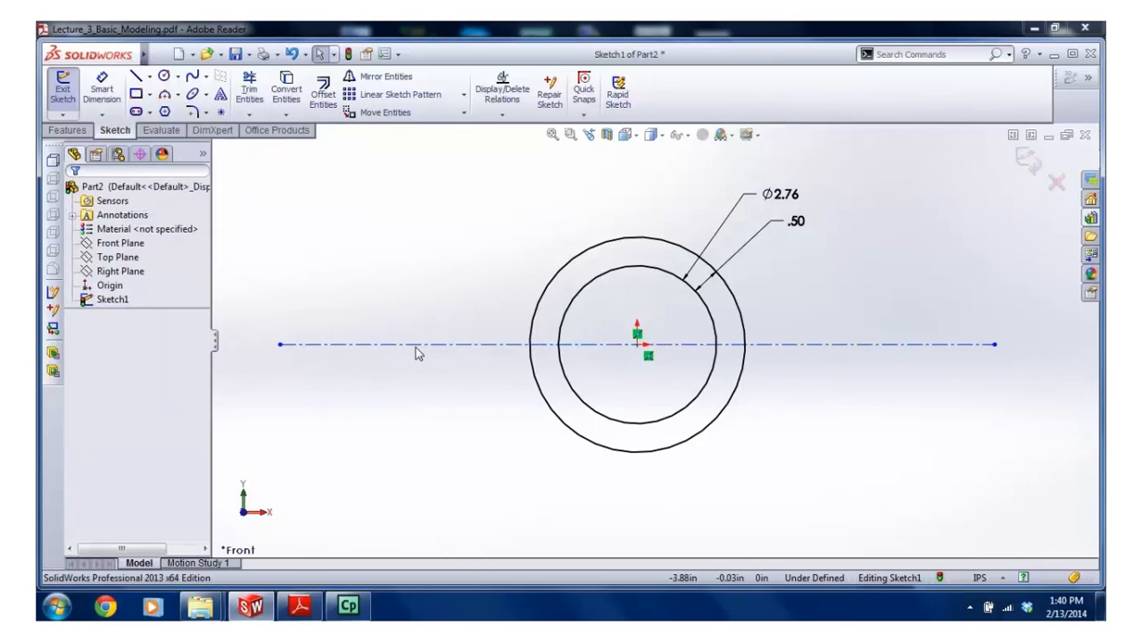
Add a Horizontal relation to the construction line through the origin
click(416, 345)
click(382, 256)
key(z)
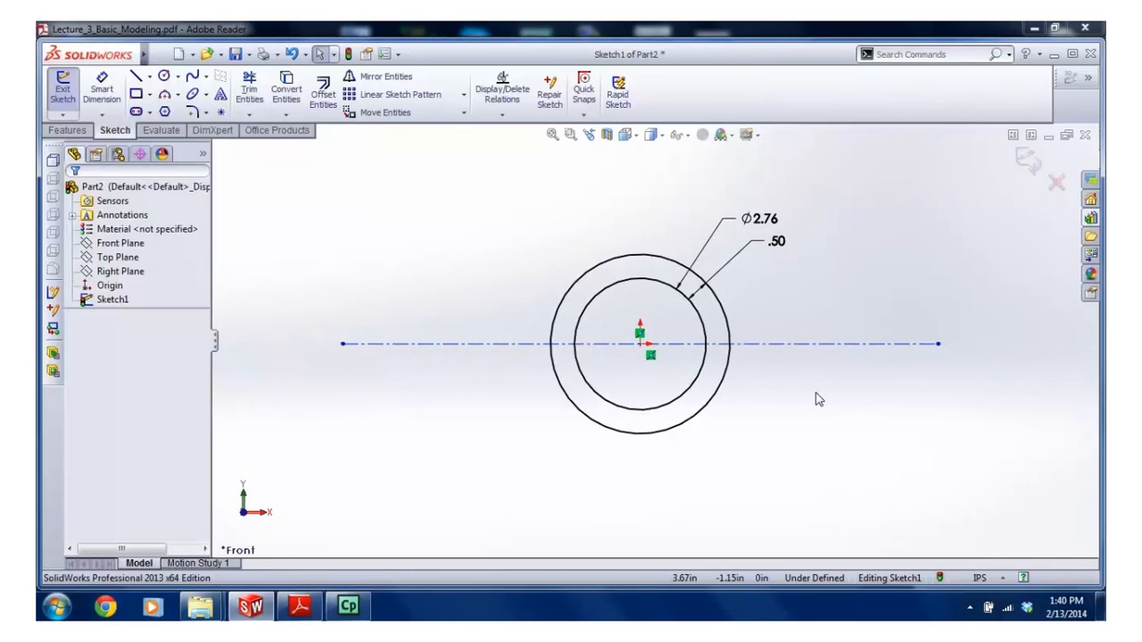
click(784, 346)
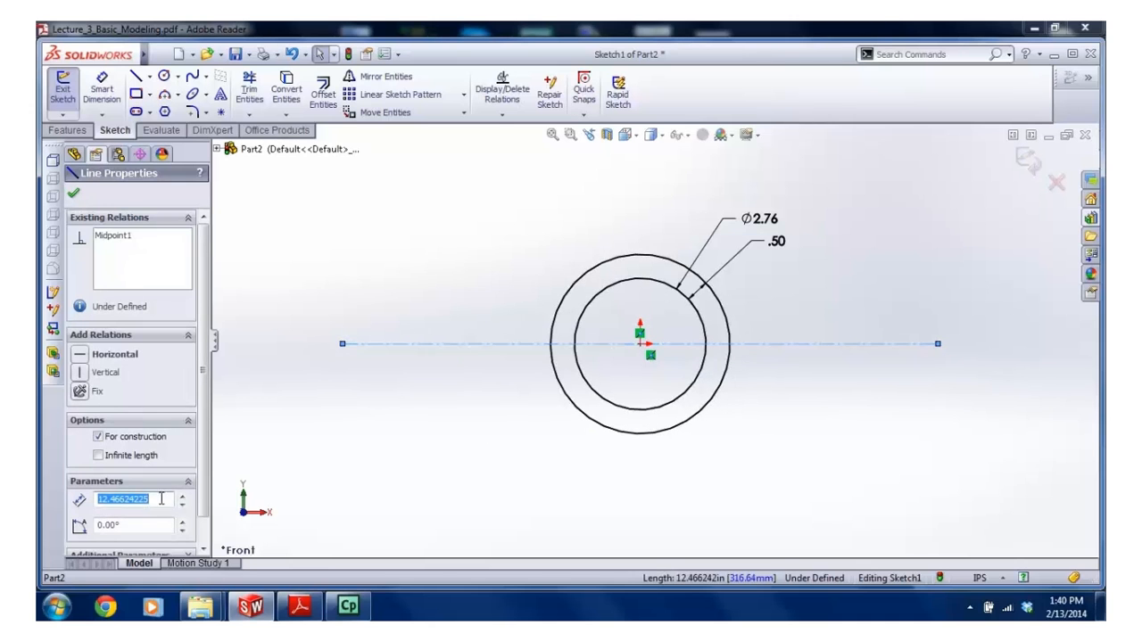
click(81, 354)
click(445, 304)
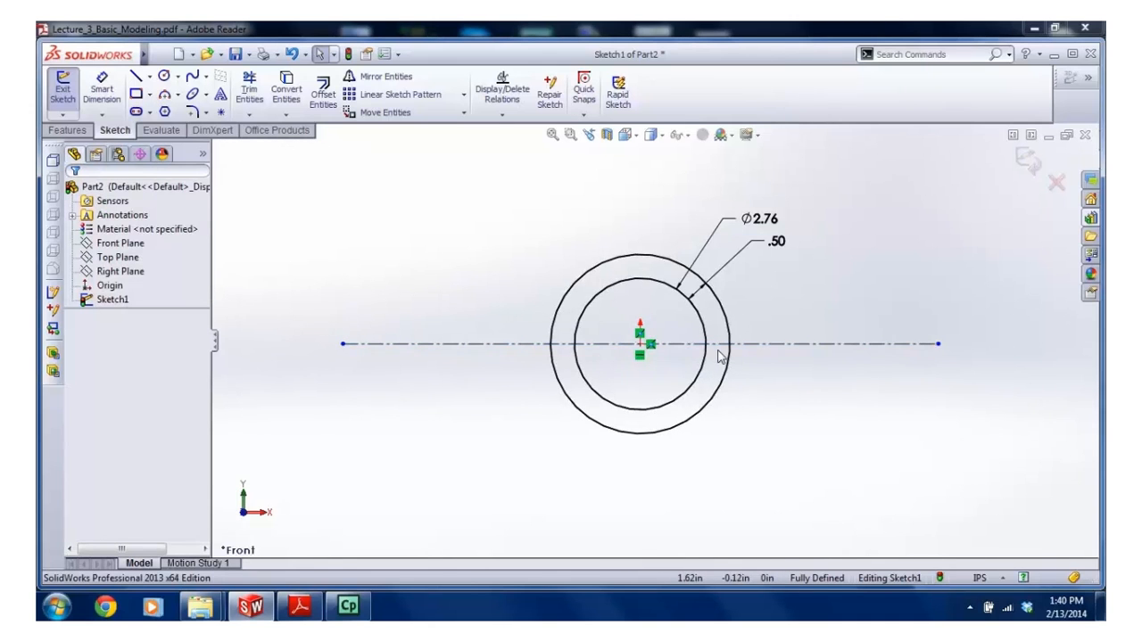
Sketch the left arm's outline from the inner circle outward along the centerline, down, left and up, ending with a short horizontal top line
scroll(721, 356, down, 1)
click(135, 76)
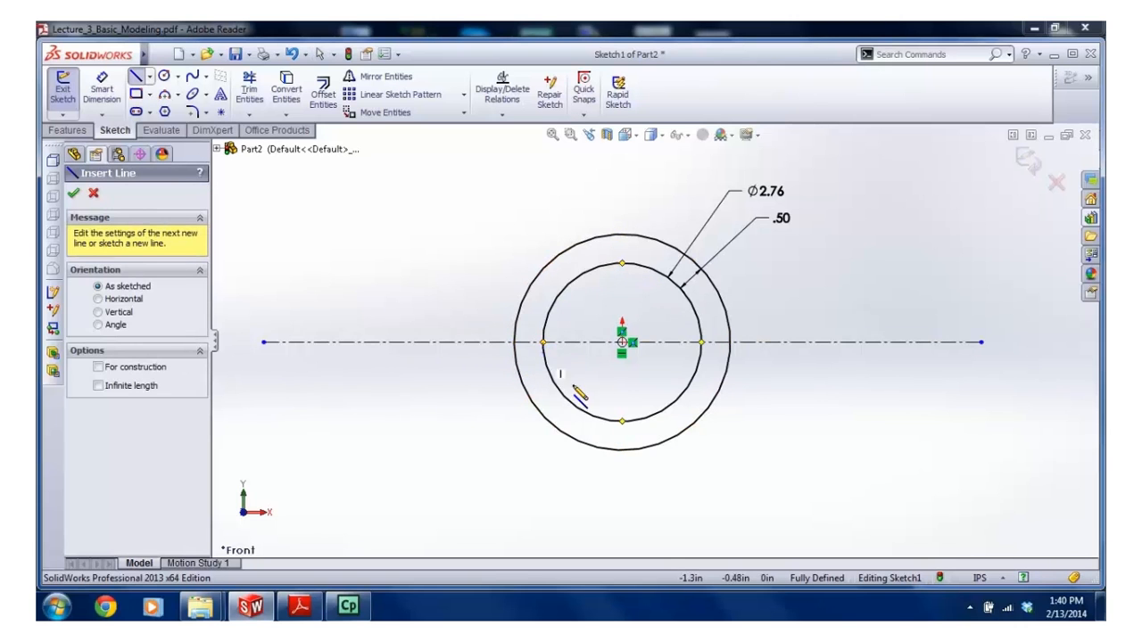
scroll(555, 352, down, 1)
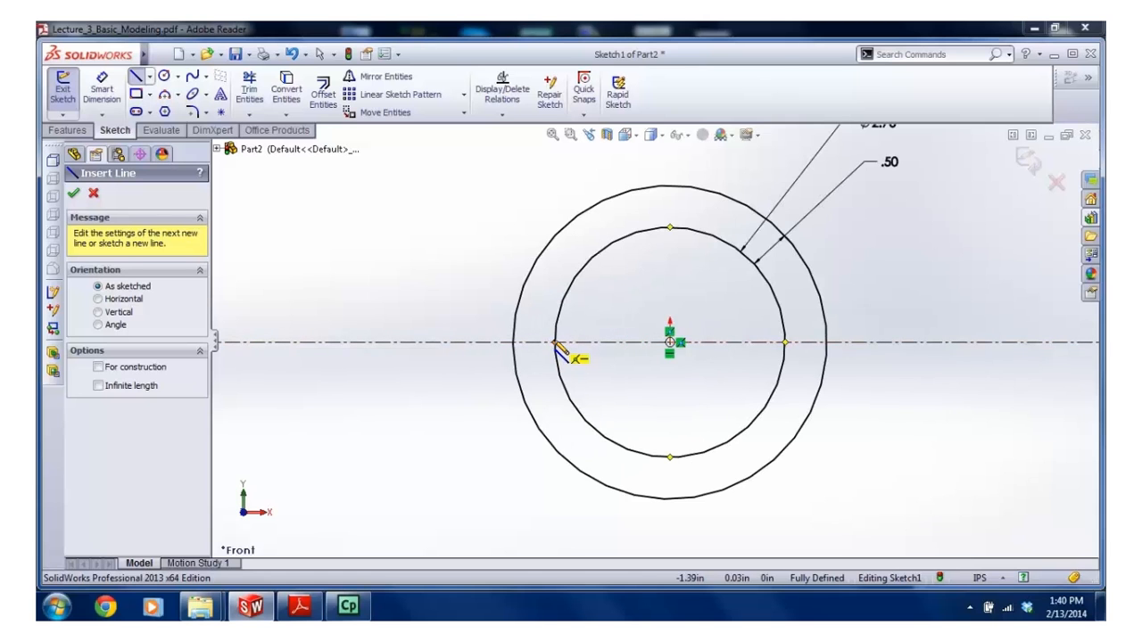
scroll(555, 344, up, 1)
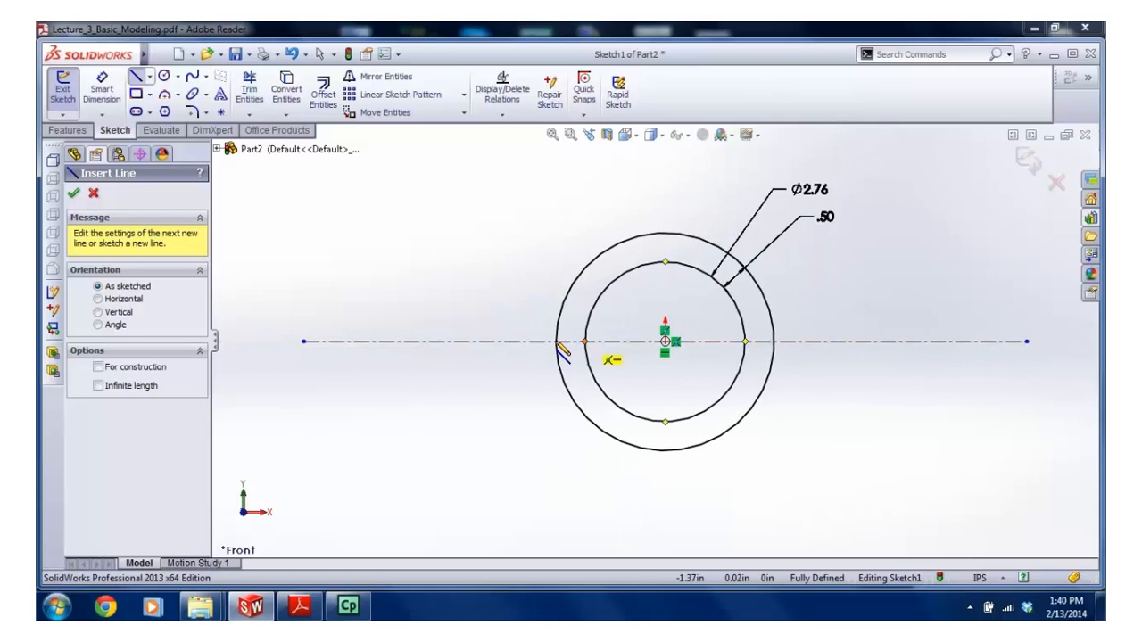
click(584, 342)
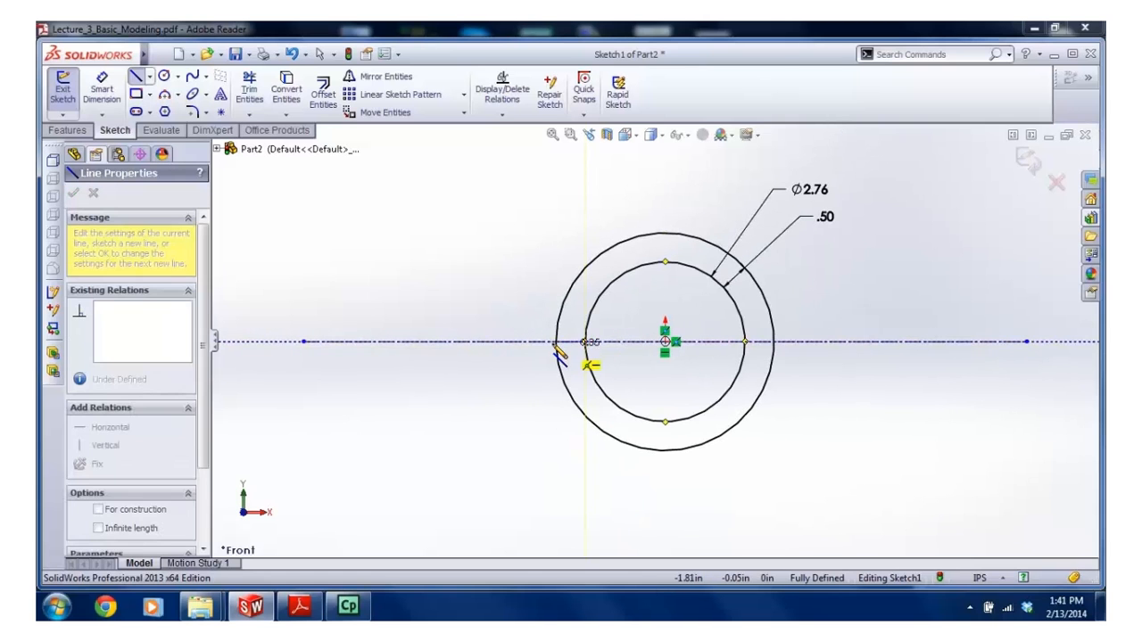
click(403, 342)
click(402, 383)
click(363, 384)
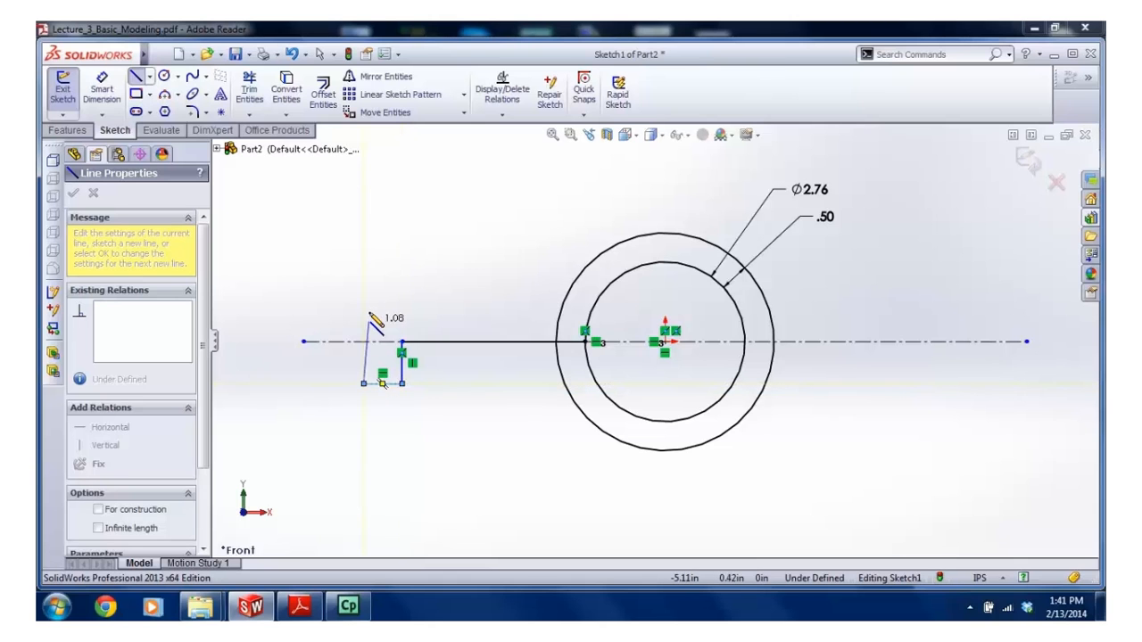
click(363, 300)
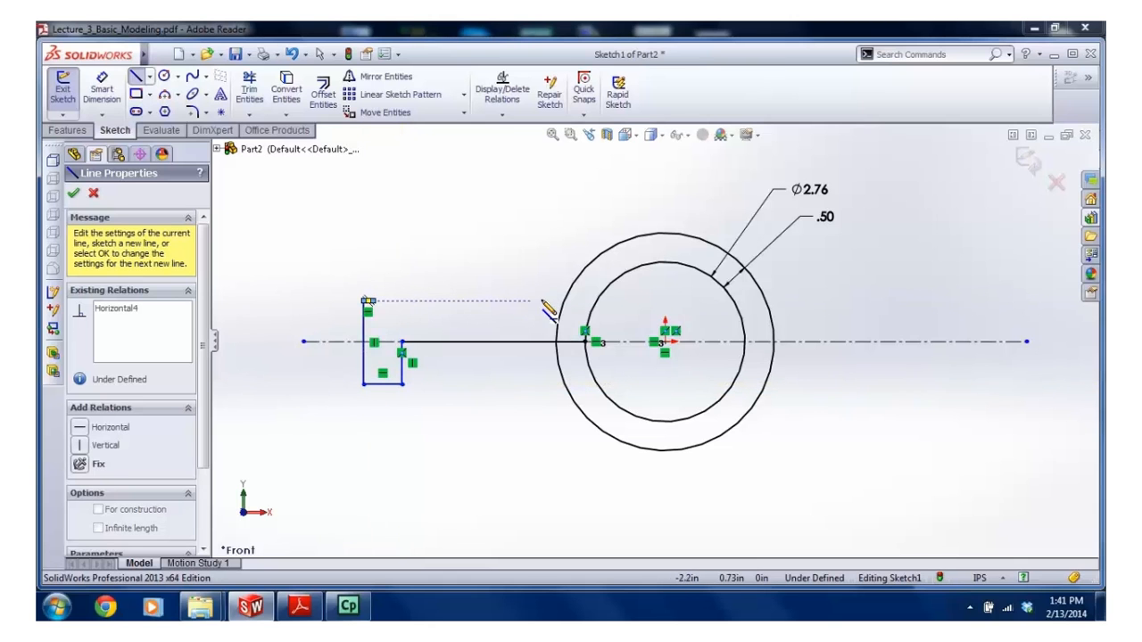
key(Escape)
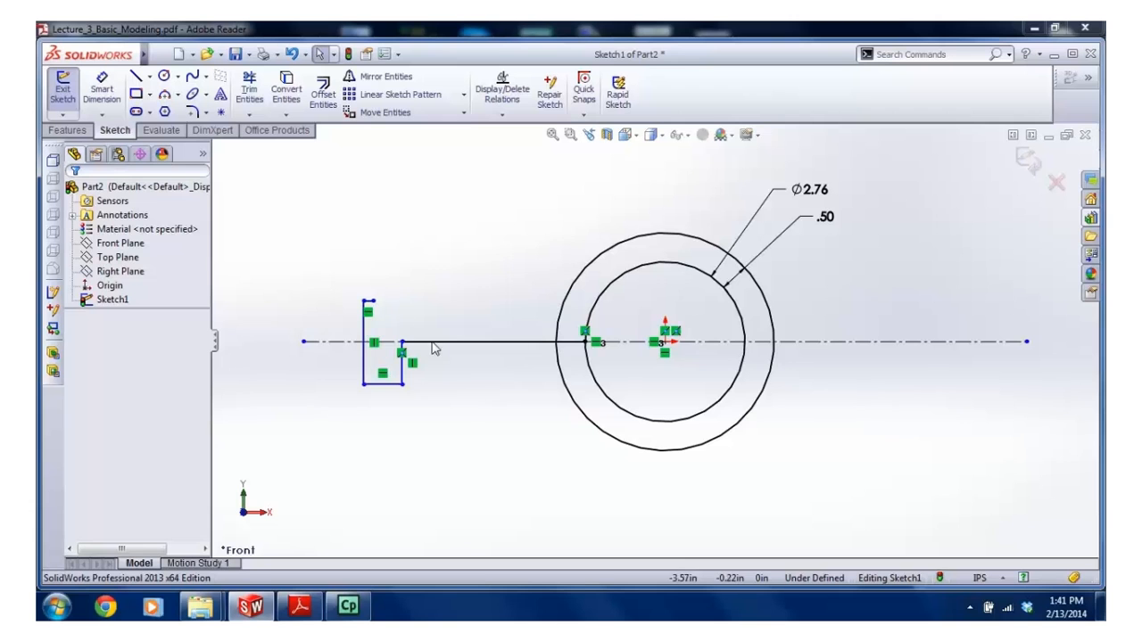
Extend the left arm's top horizontal line until its endpoint lies on the outer circle
drag(375, 302, 563, 305)
click(482, 314)
scroll(566, 324, down, 2)
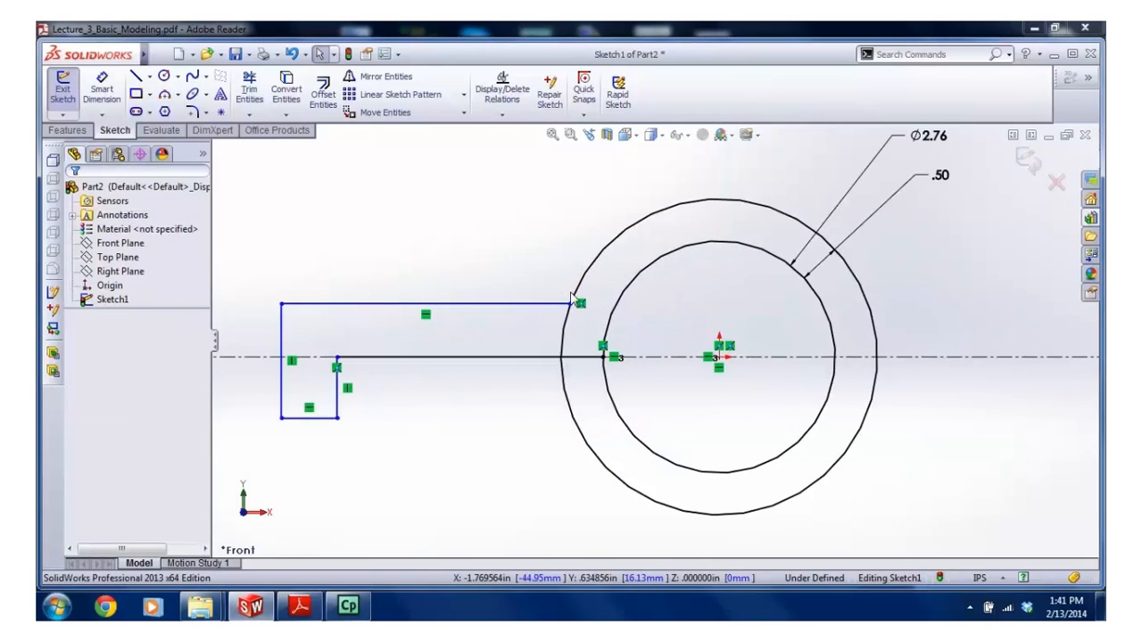
scroll(568, 305, up, 2)
Sketch the right arm's outline from the inner circle along the centerline, down, right, up and back left to the outer circle
click(136, 76)
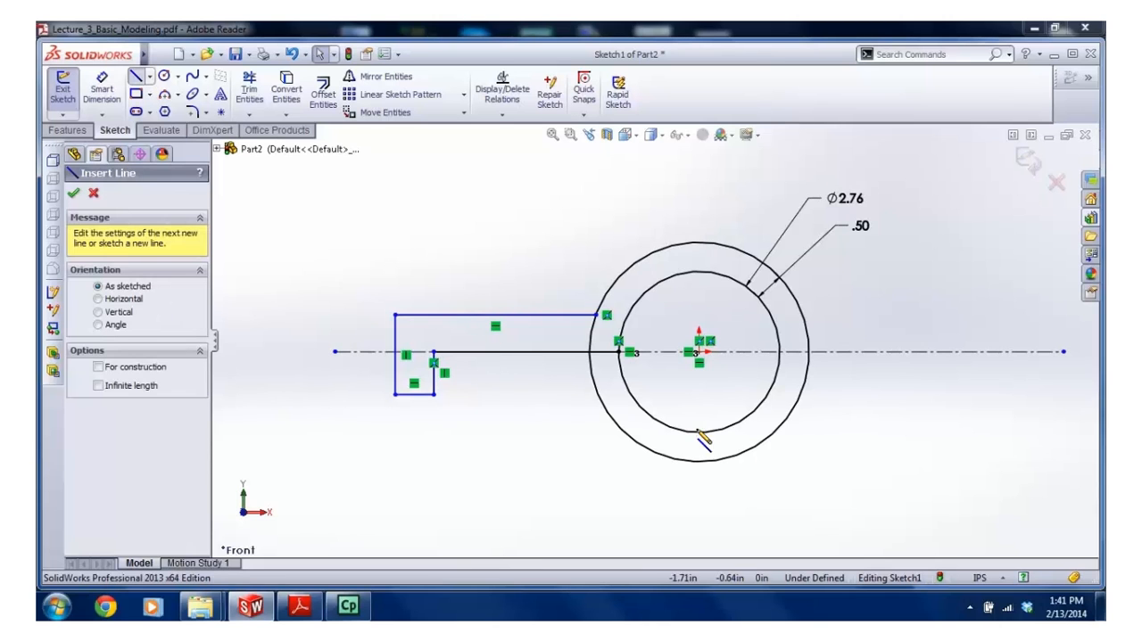
click(779, 353)
click(941, 353)
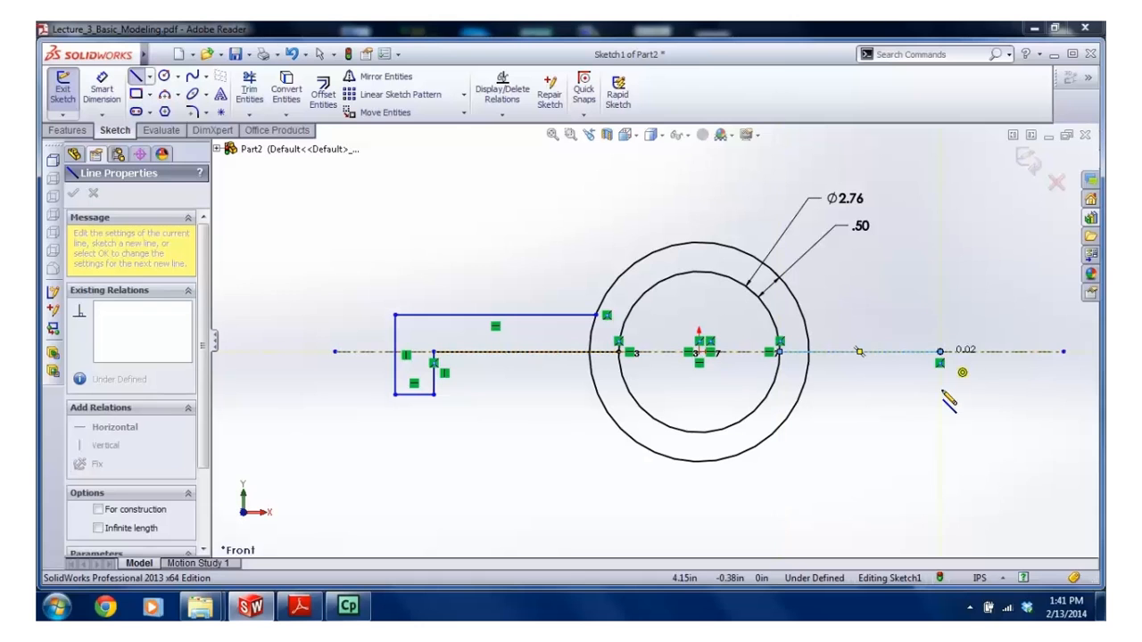
click(939, 393)
click(984, 393)
click(985, 315)
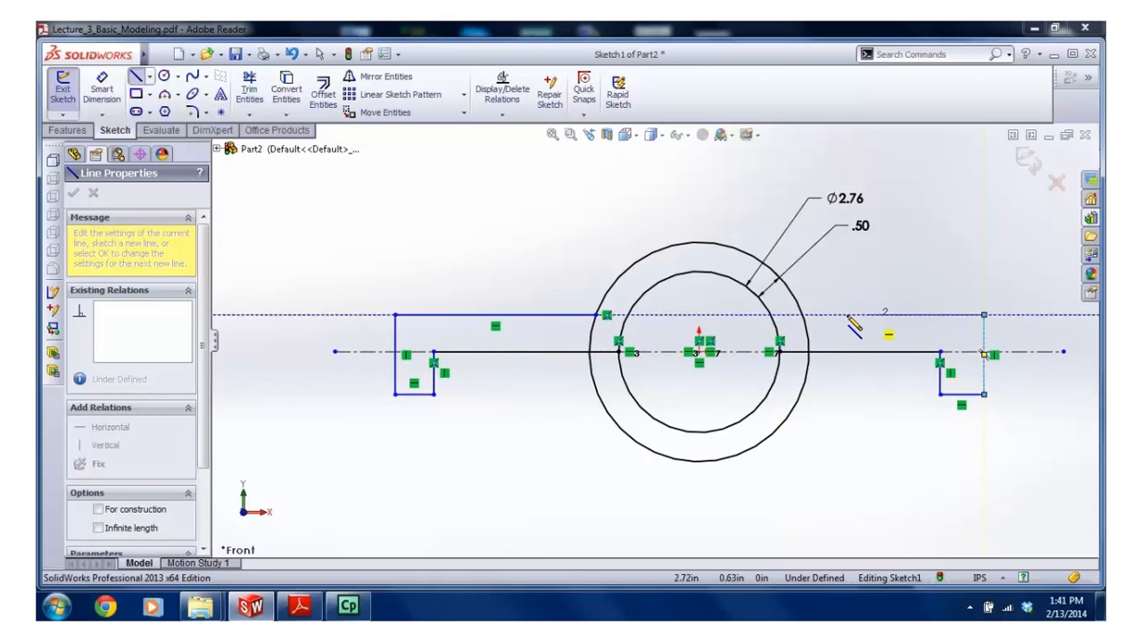
click(807, 318)
key(Escape)
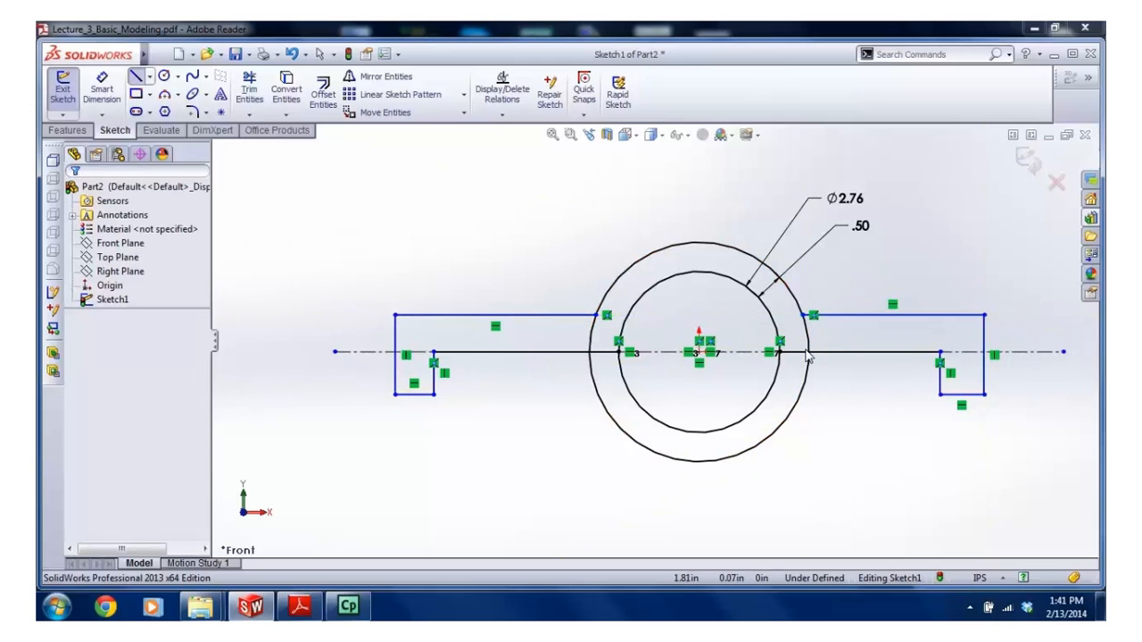
Draw a vertical centerline from the origin upward to above the outer circle
key(f)
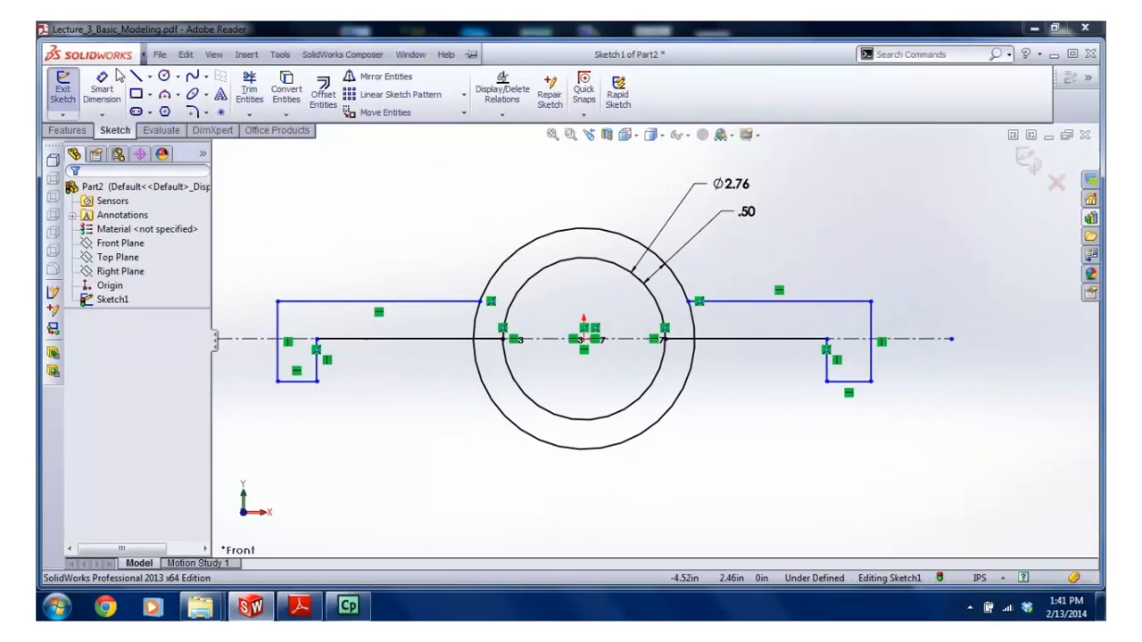
click(149, 76)
click(176, 109)
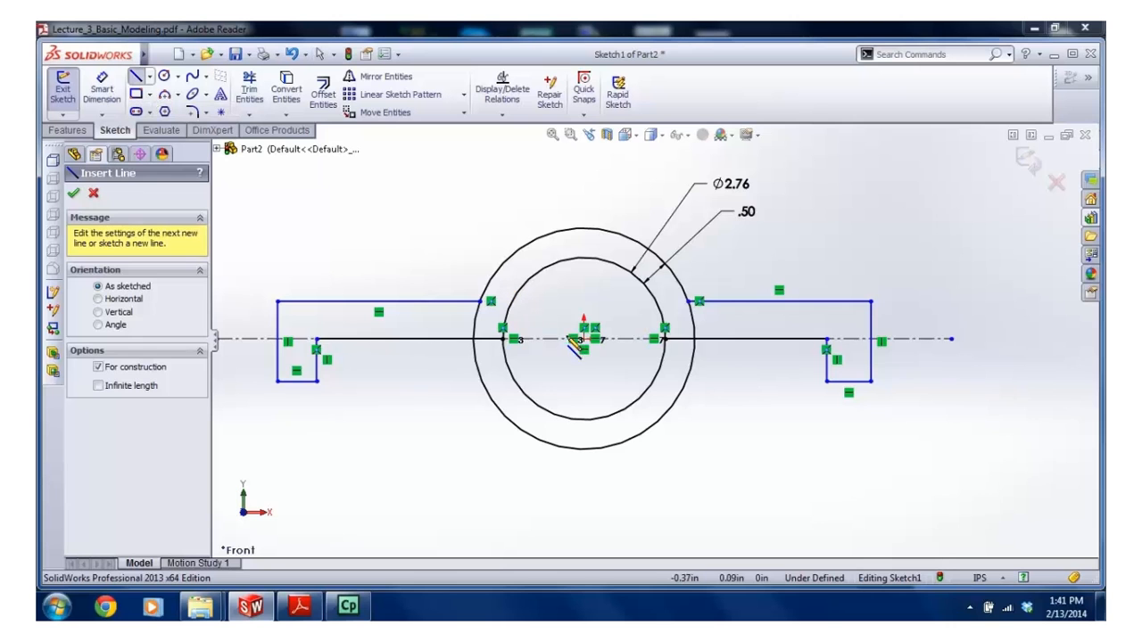
click(583, 340)
click(584, 162)
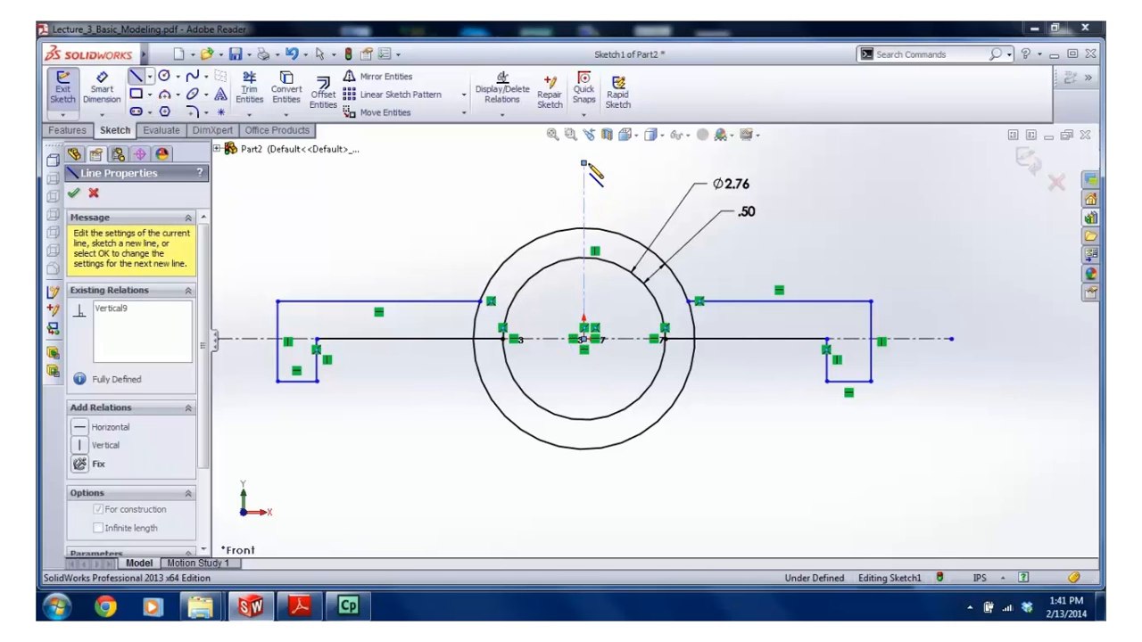
key(Escape)
Add a Symmetric relation between the two arms' outer vertical lines about the vertical centerline
key(f)
scroll(652, 358, up, 3)
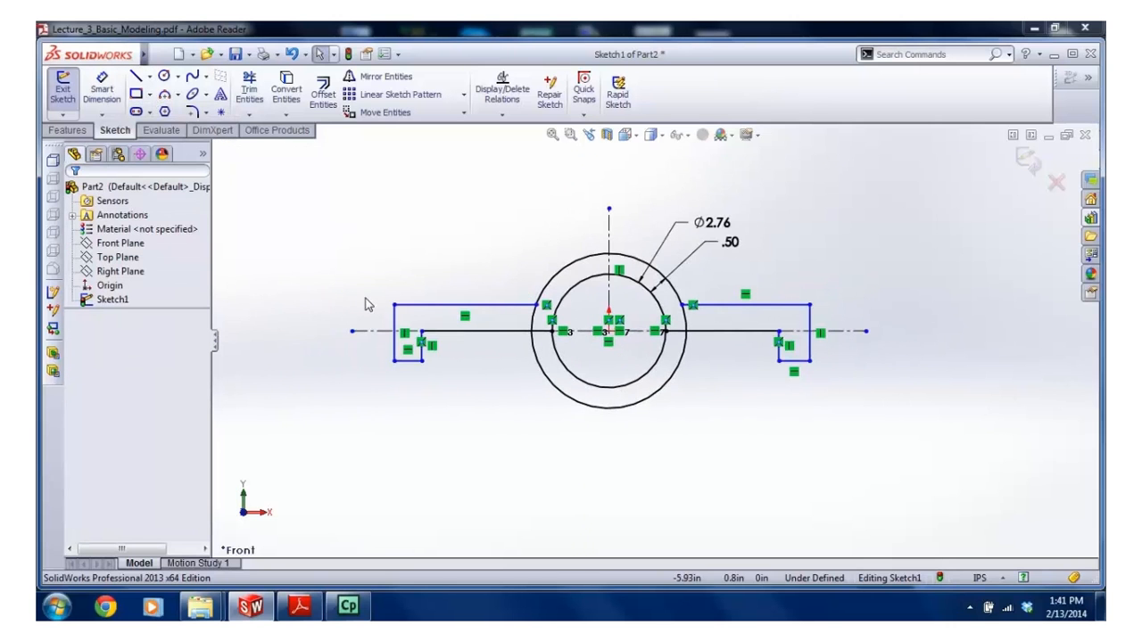
click(393, 320)
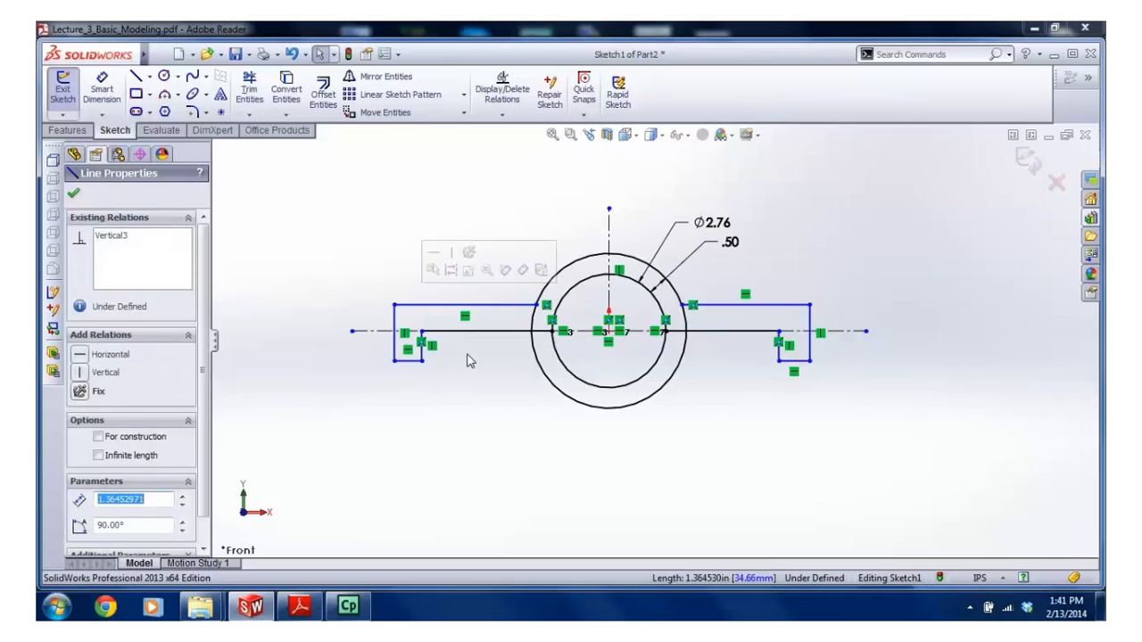
ctrl+click(811, 326)
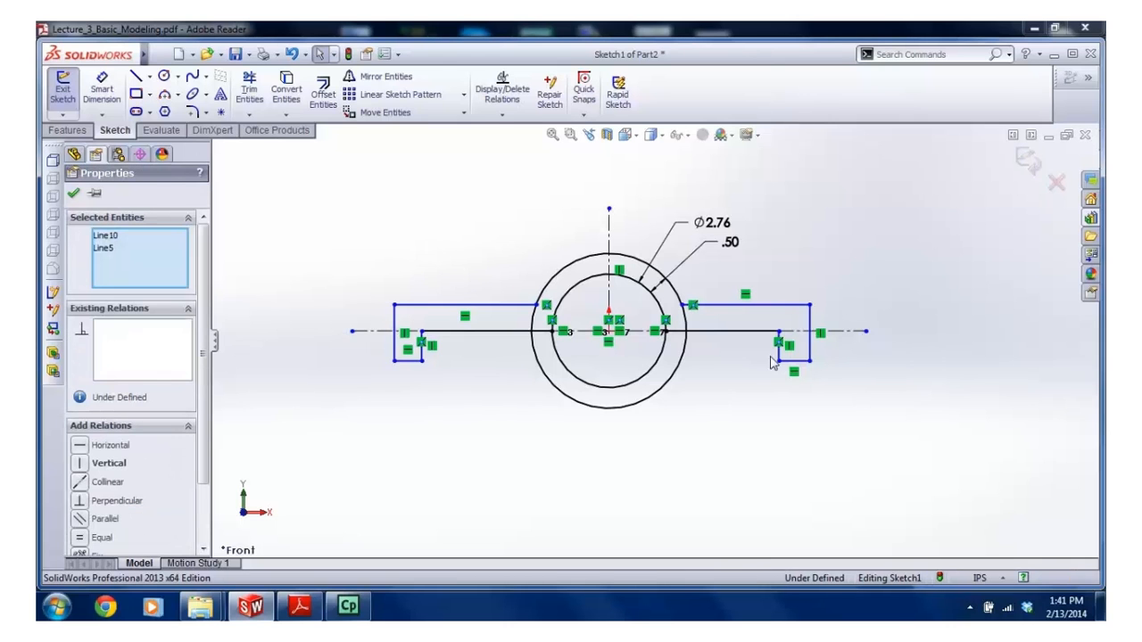
ctrl+click(610, 257)
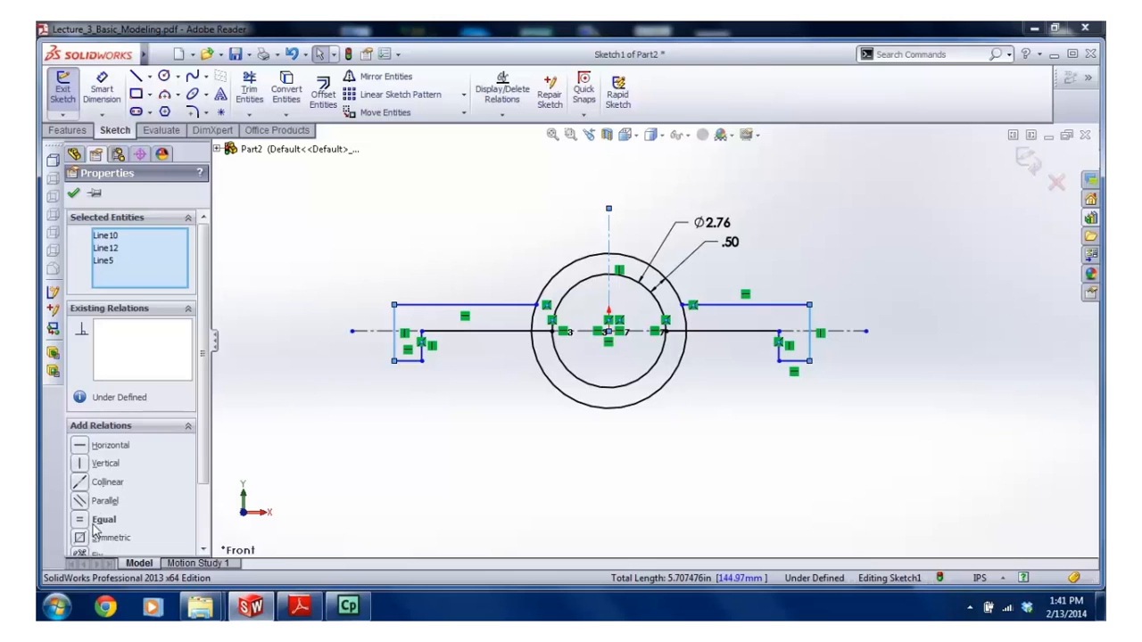
click(78, 540)
click(718, 353)
scroll(720, 312, down, 2)
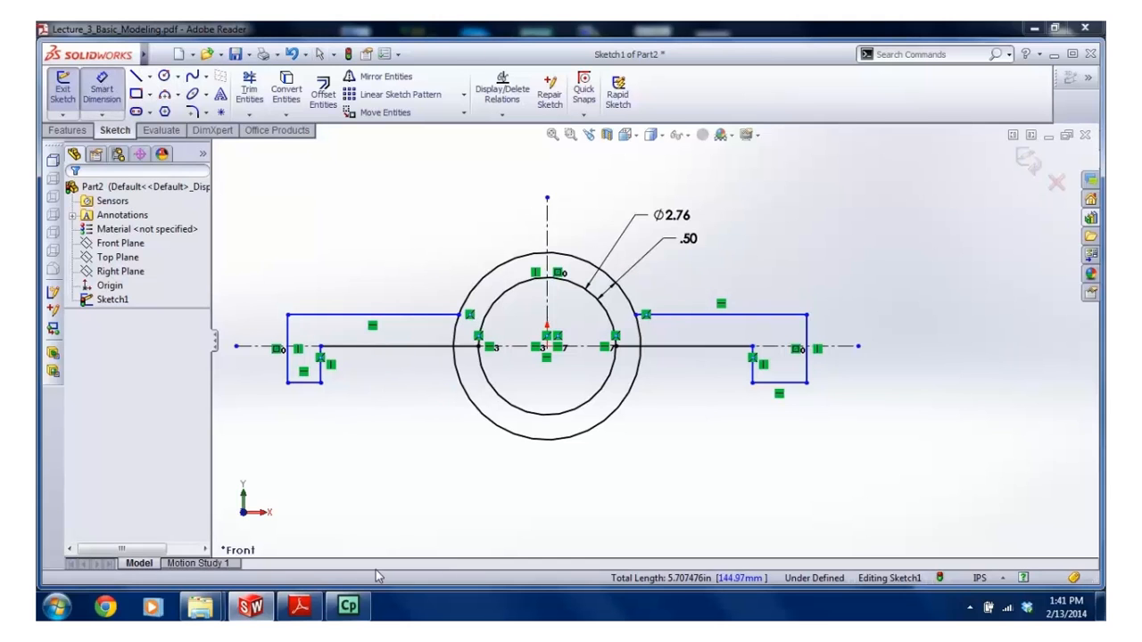
Consult the PDF drawing in Adobe Reader, and in SolidWorks dimension the left arm's thickness between its long horizontal lines as 0.5 in
click(300, 607)
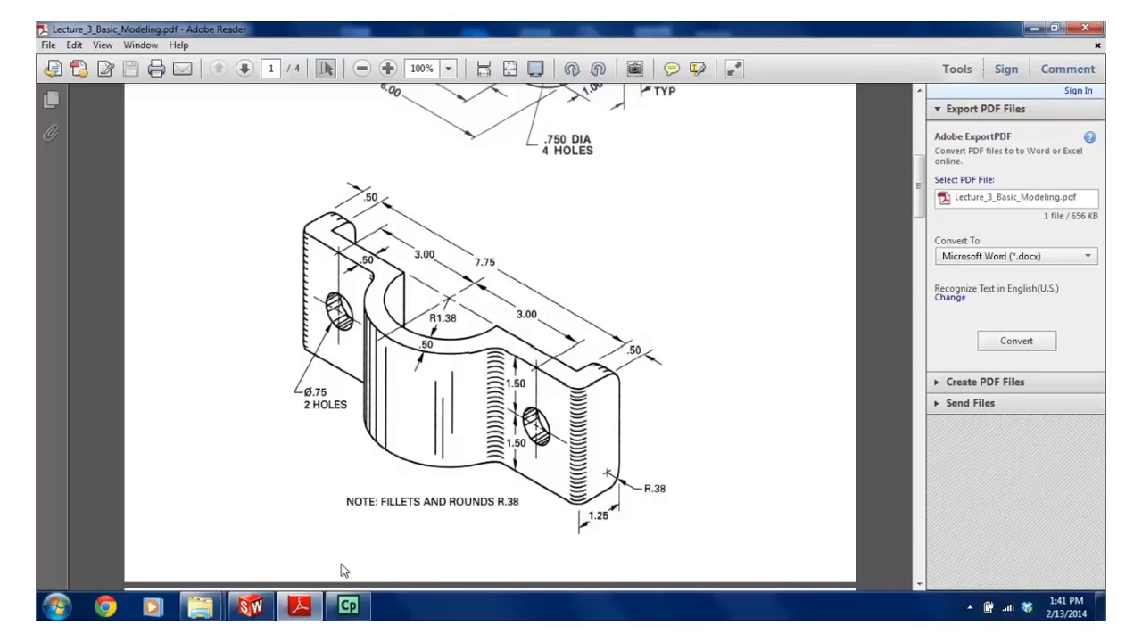
click(251, 607)
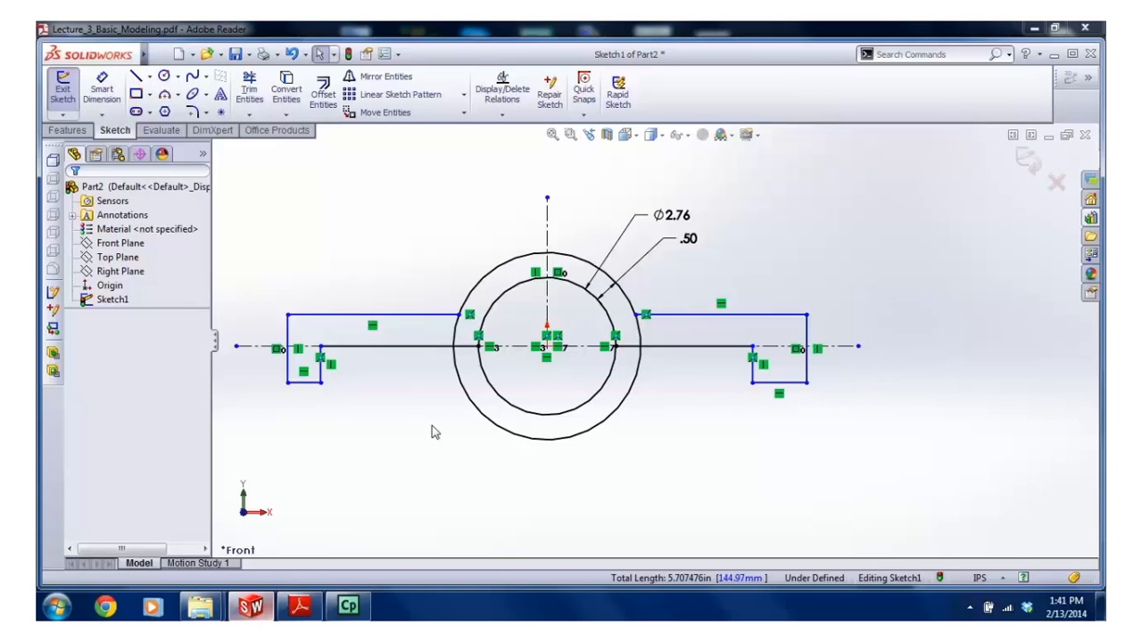
click(107, 92)
click(394, 347)
click(393, 314)
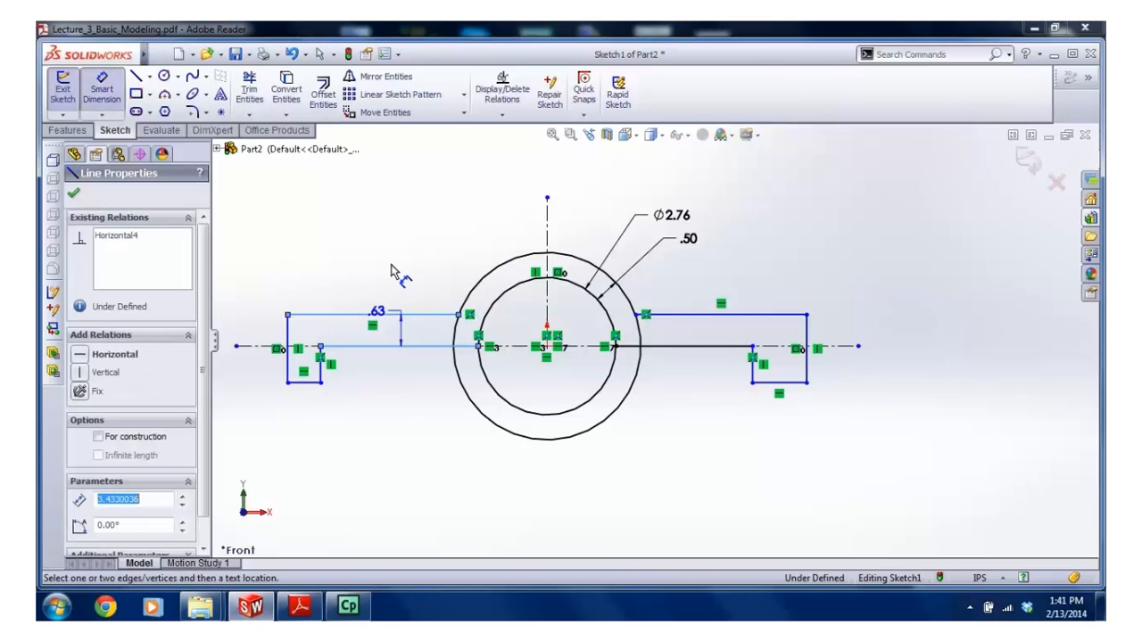
click(387, 266)
text(.5)
key(Return)
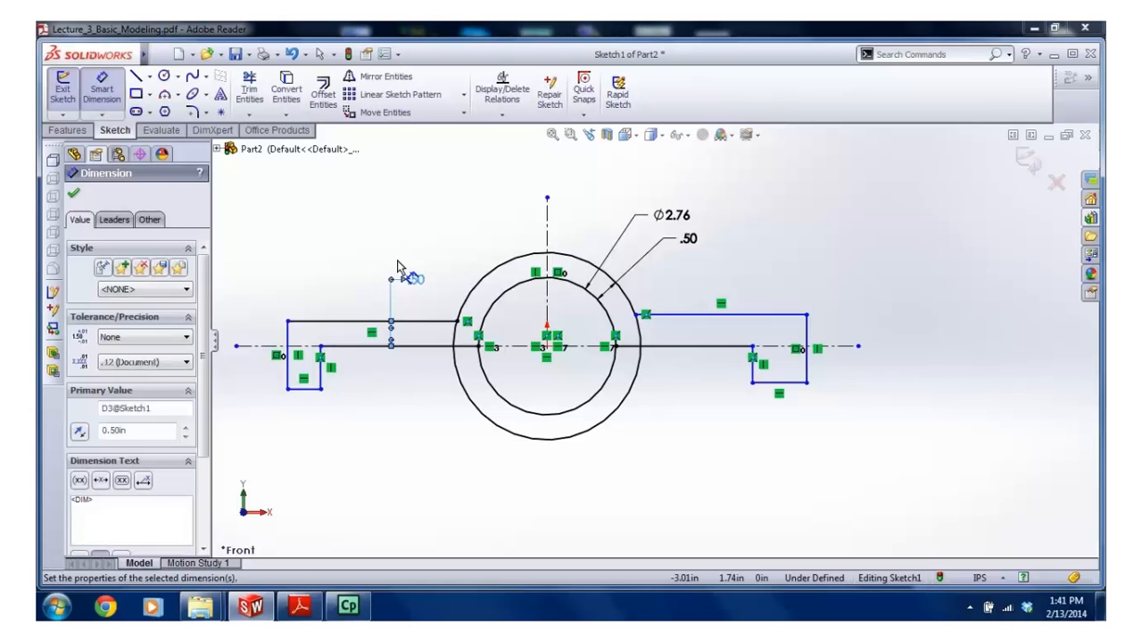
key(Escape)
Add a Collinear relation between the top horizontal lines of the left and right arms
click(428, 322)
ctrl+click(695, 314)
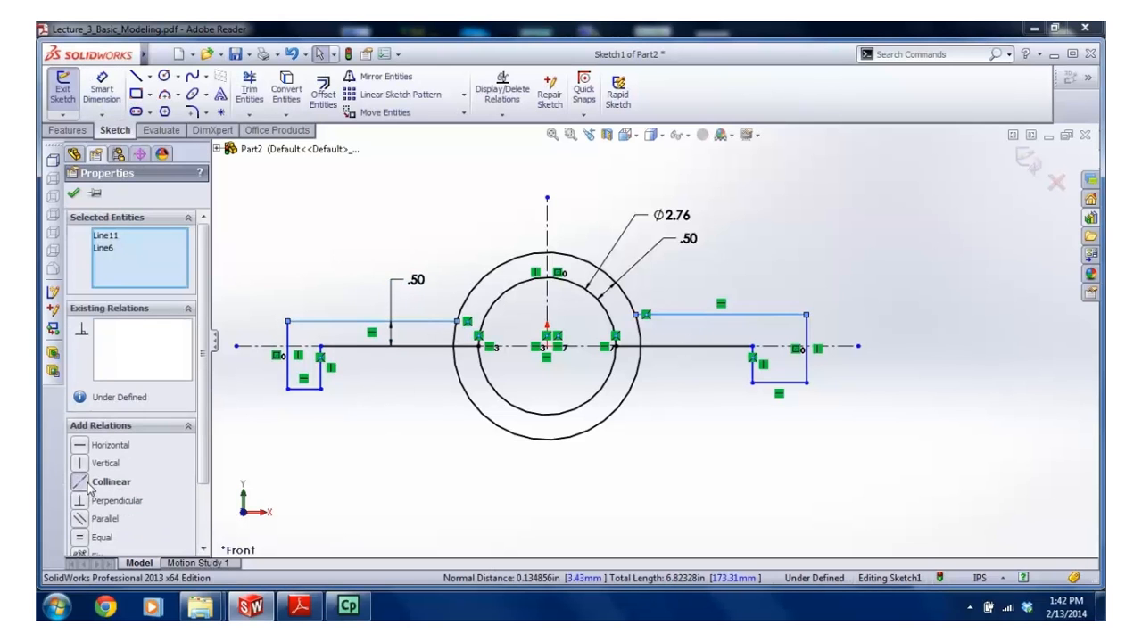
click(87, 486)
click(428, 469)
Dimension the bottom line of the right arm's foot as 0.50 in wide
click(102, 90)
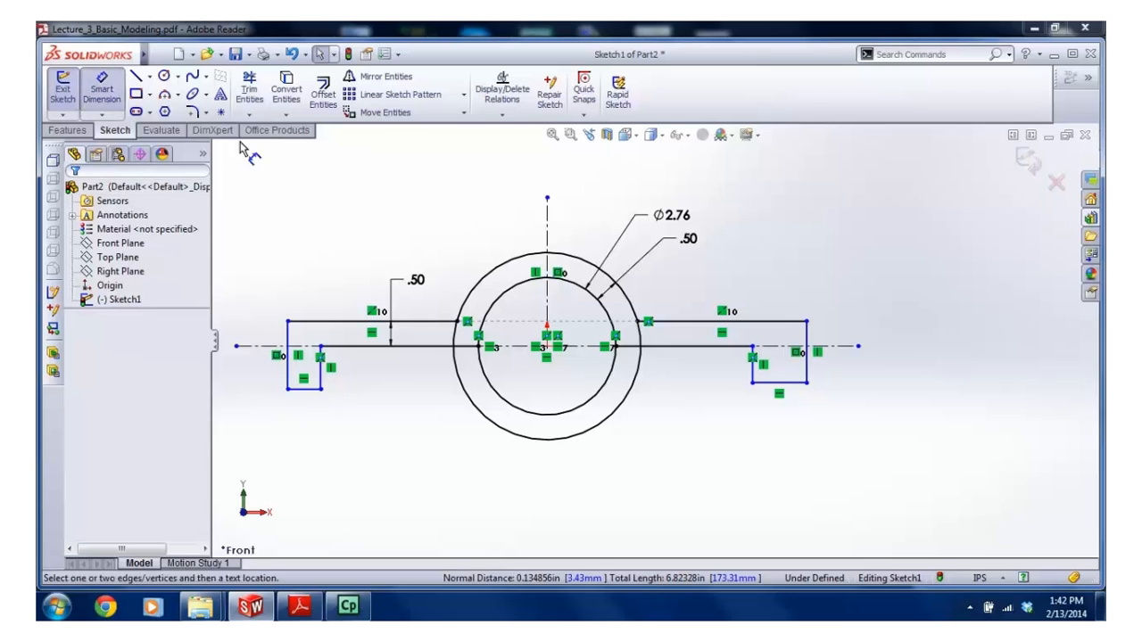
click(772, 384)
click(694, 425)
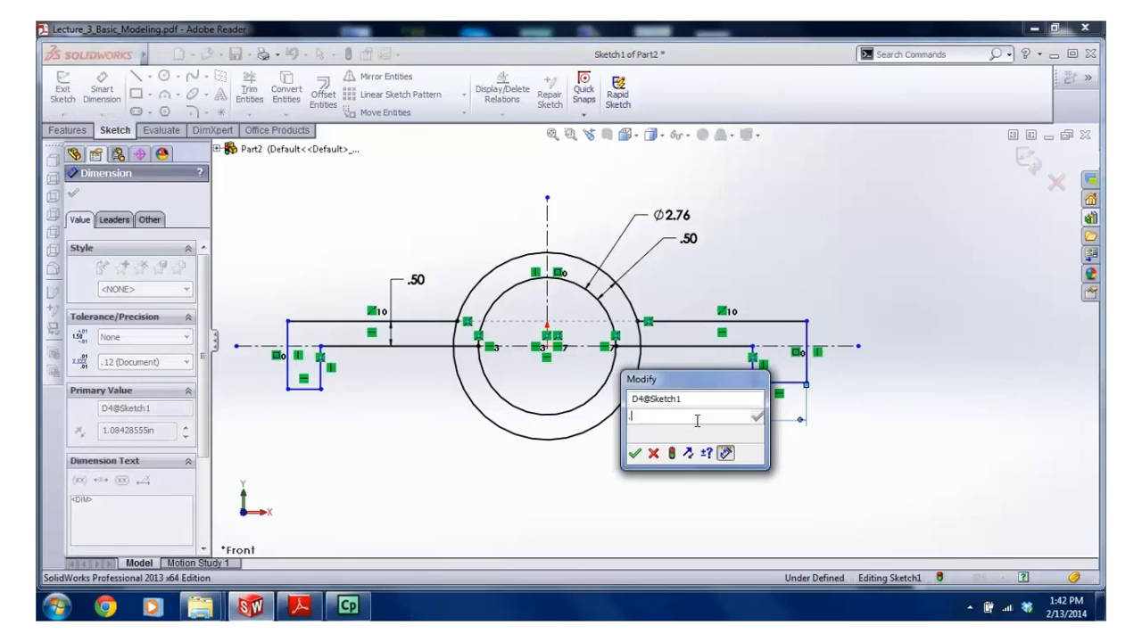
key(Return)
key(Escape)
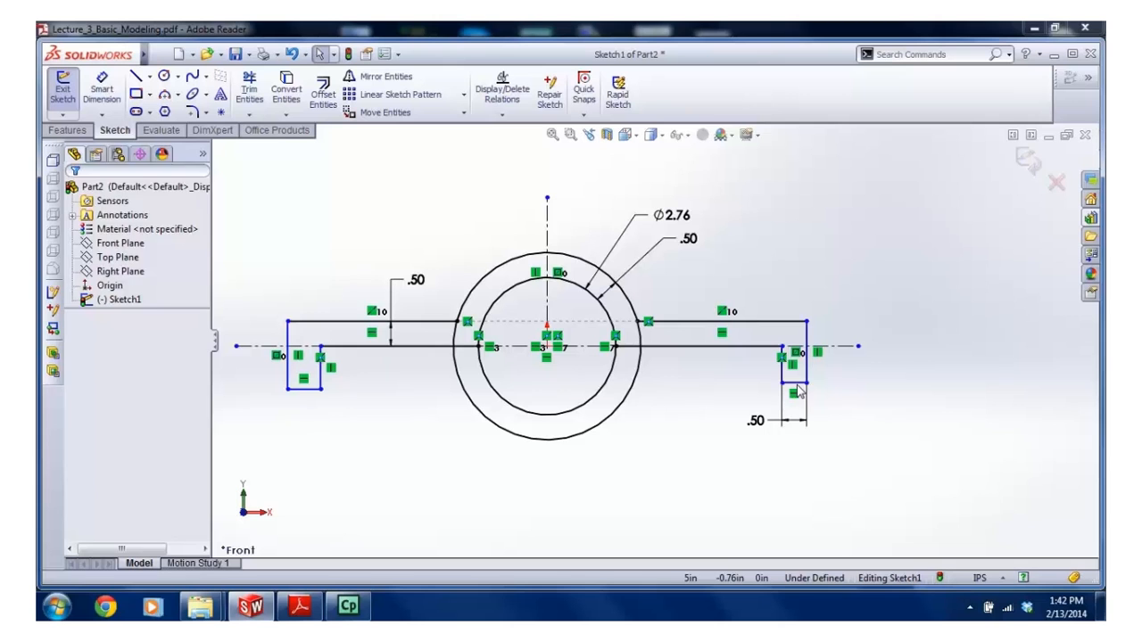
Add an Equal relation between the bottom lines of the two arms' feet
click(797, 383)
ctrl+click(308, 389)
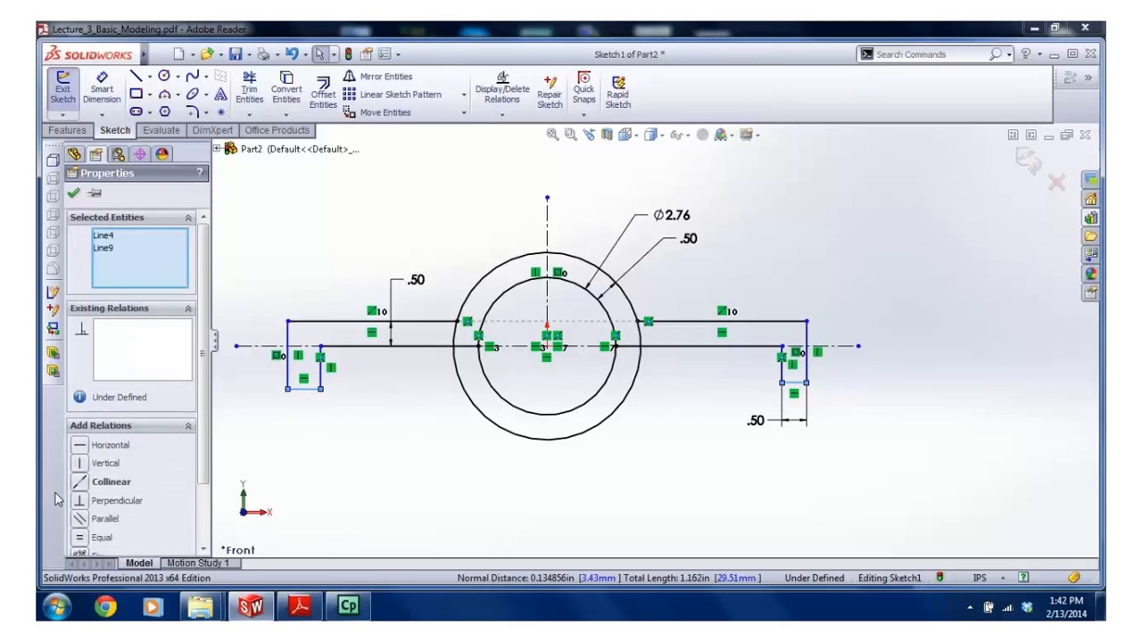
click(76, 538)
click(375, 433)
scroll(514, 301, up, 1)
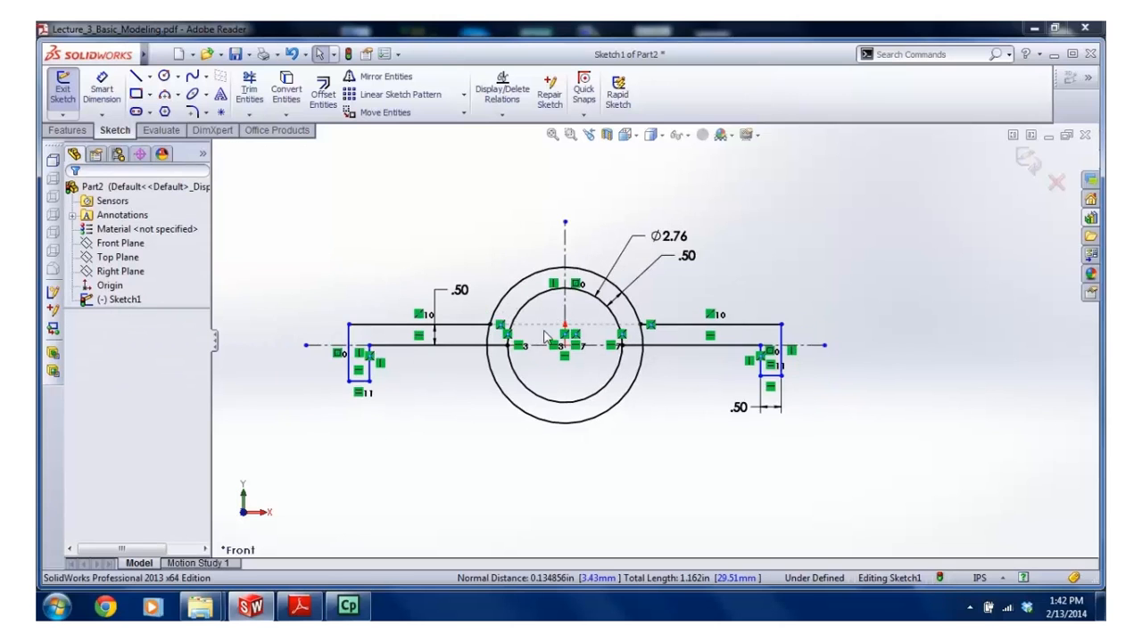
scroll(545, 335, down, 1)
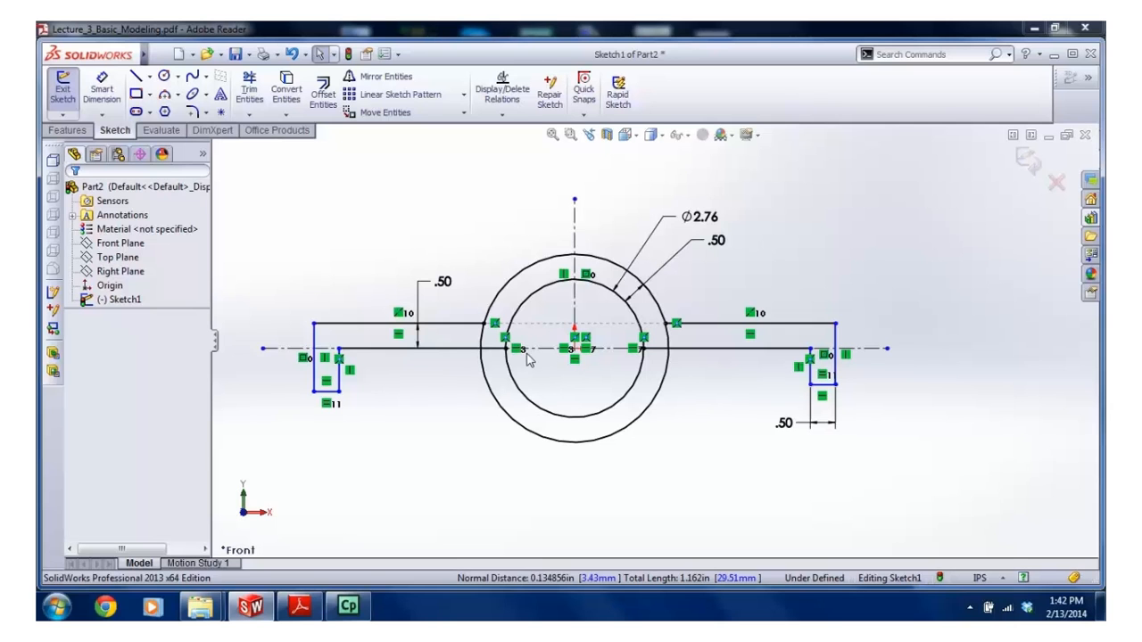
Check the PDF drawing and dimension the overall width between the arms' outer vertical lines as 8.75 in
click(298, 606)
click(101, 89)
click(313, 379)
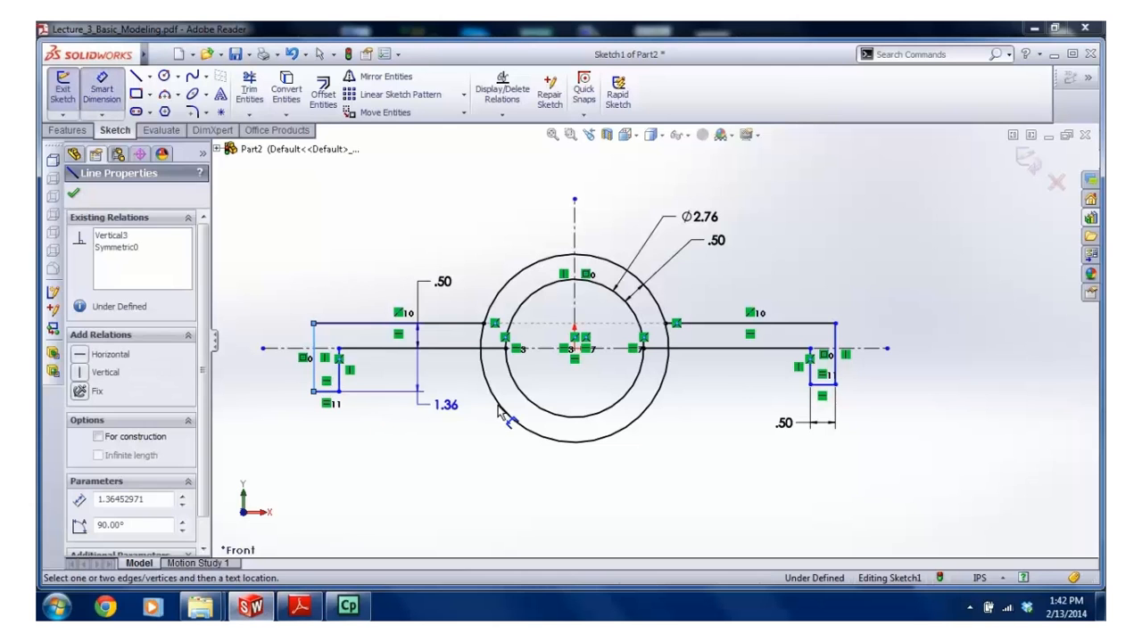
click(835, 370)
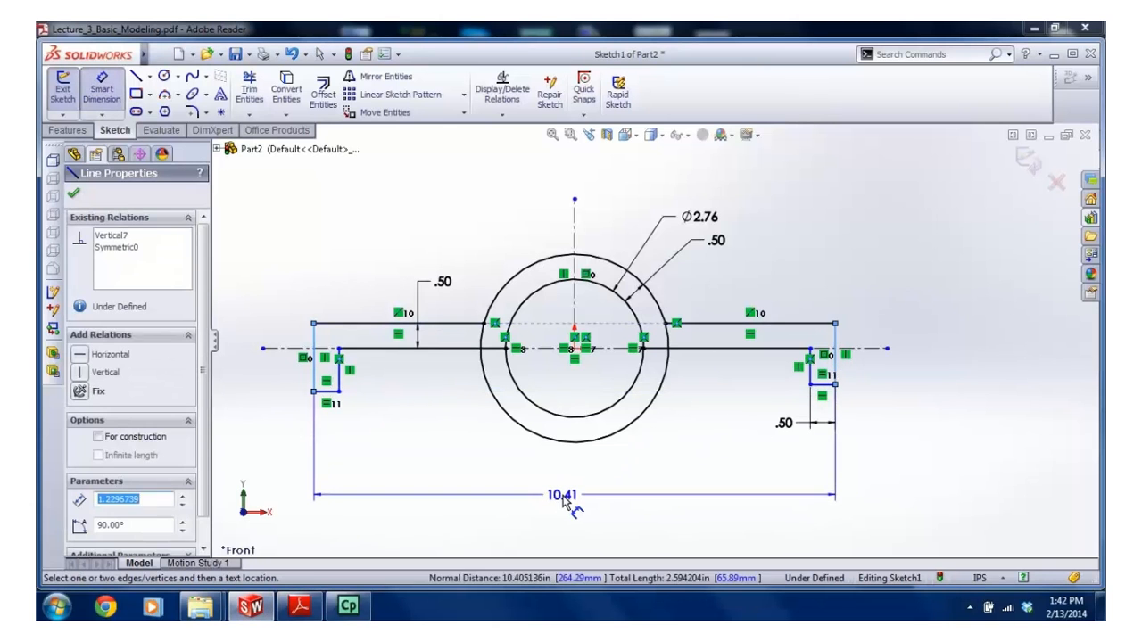
click(580, 495)
text(8)
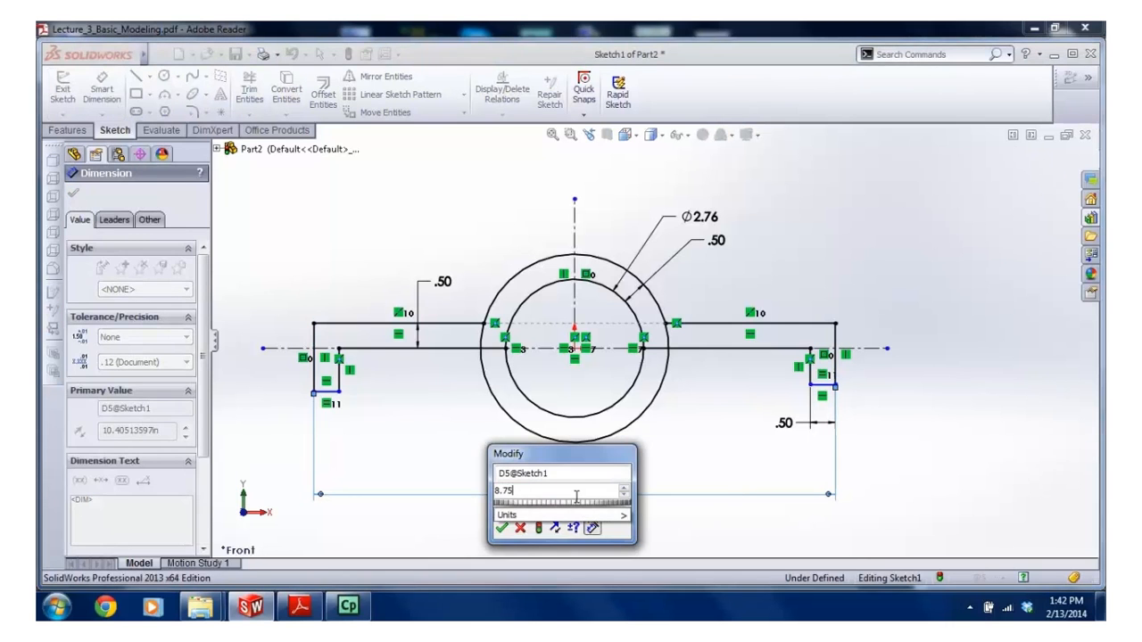
text(.75)
key(Return)
key(Escape)
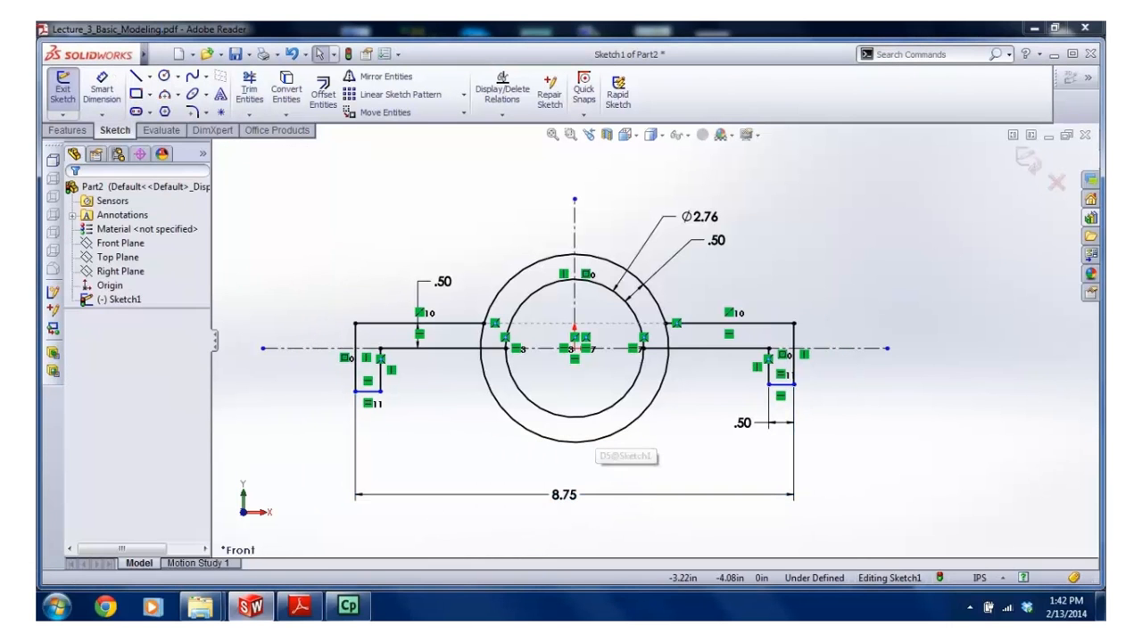
Check the end height in the PDF drawing and dimension the left arm from its top line to the foot's bottom line as 1.25 in
click(299, 607)
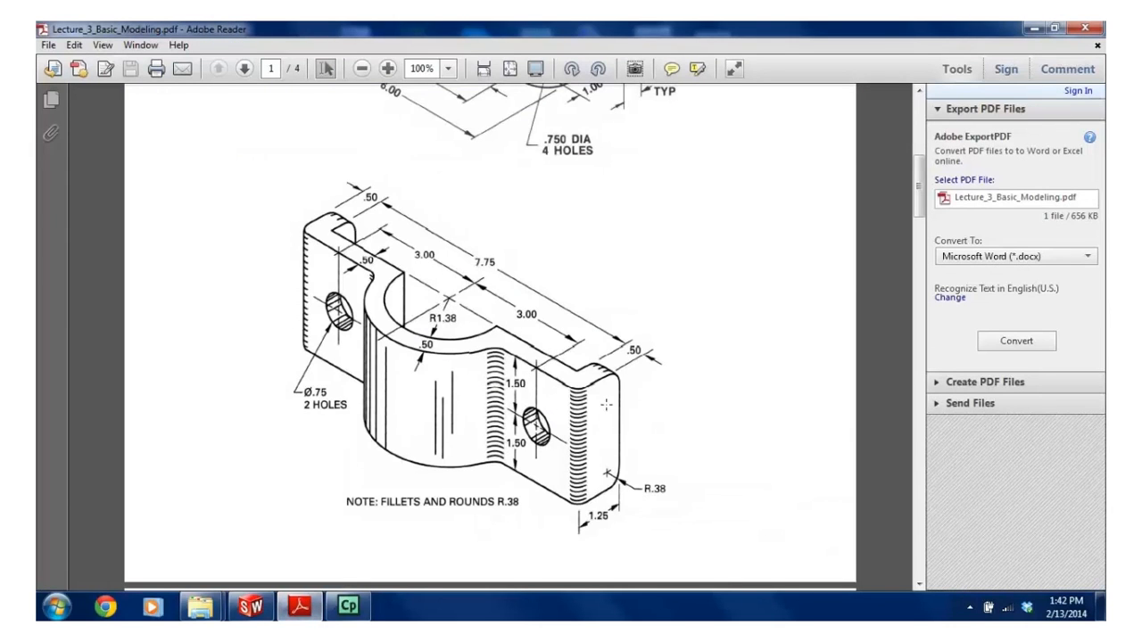
click(258, 610)
click(101, 89)
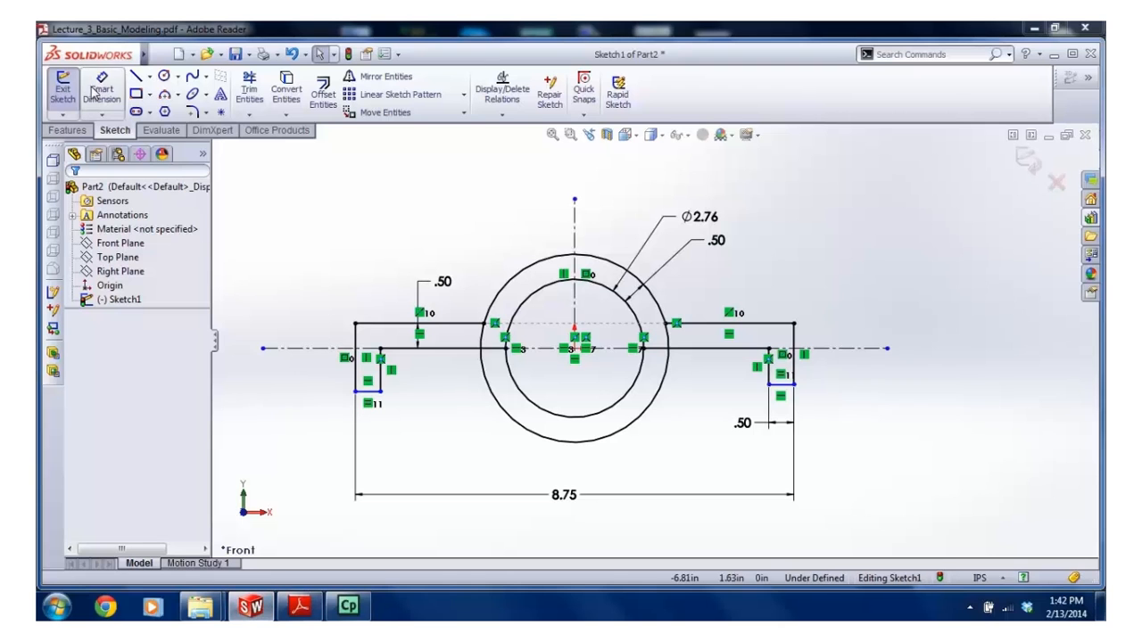
click(393, 347)
click(401, 323)
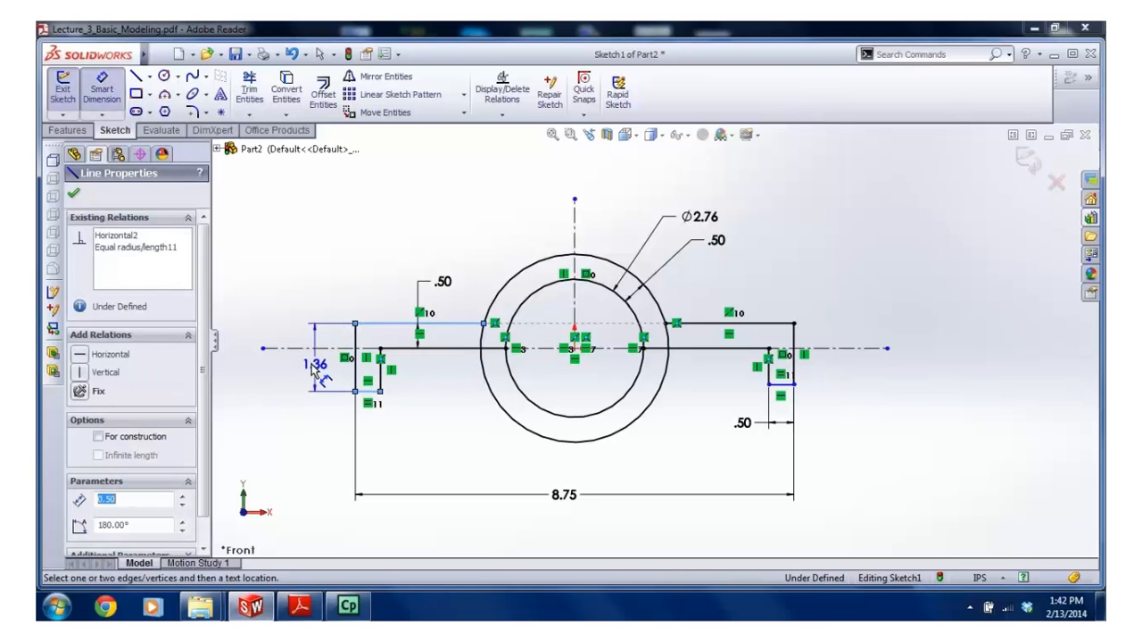
click(301, 371)
text(1.25)
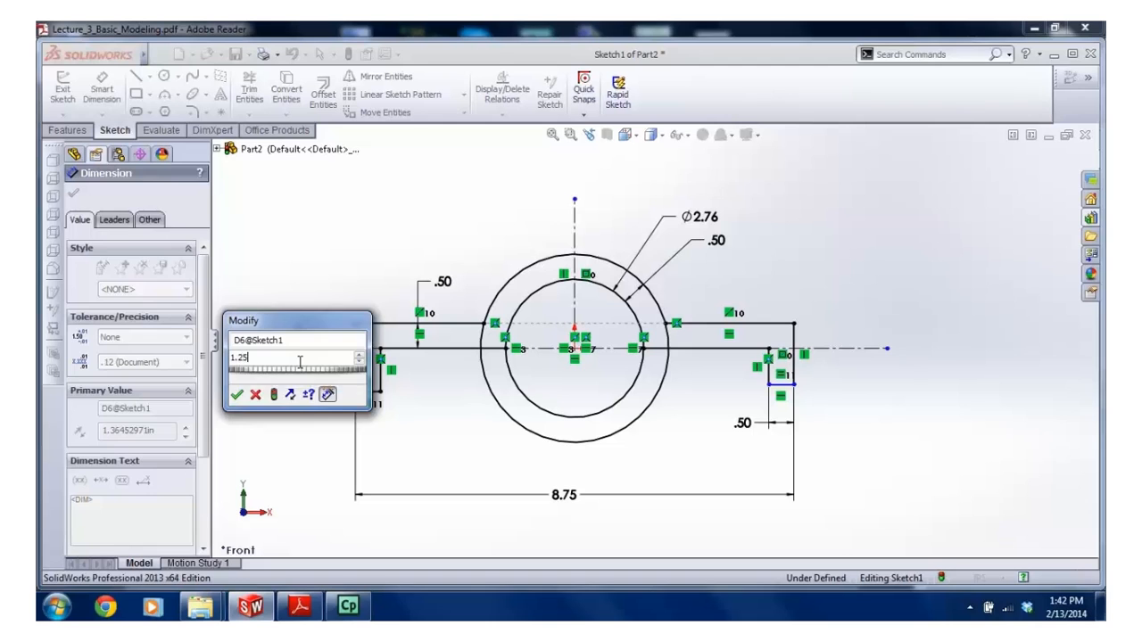
key(Return)
key(Escape)
Add a Collinear relation between the bottom lines of the left and right feet
mouse_move(782, 386)
mouse_down()
mouse_move(776, 463)
mouse_move(779, 397)
mouse_up()
ctrl+click(367, 387)
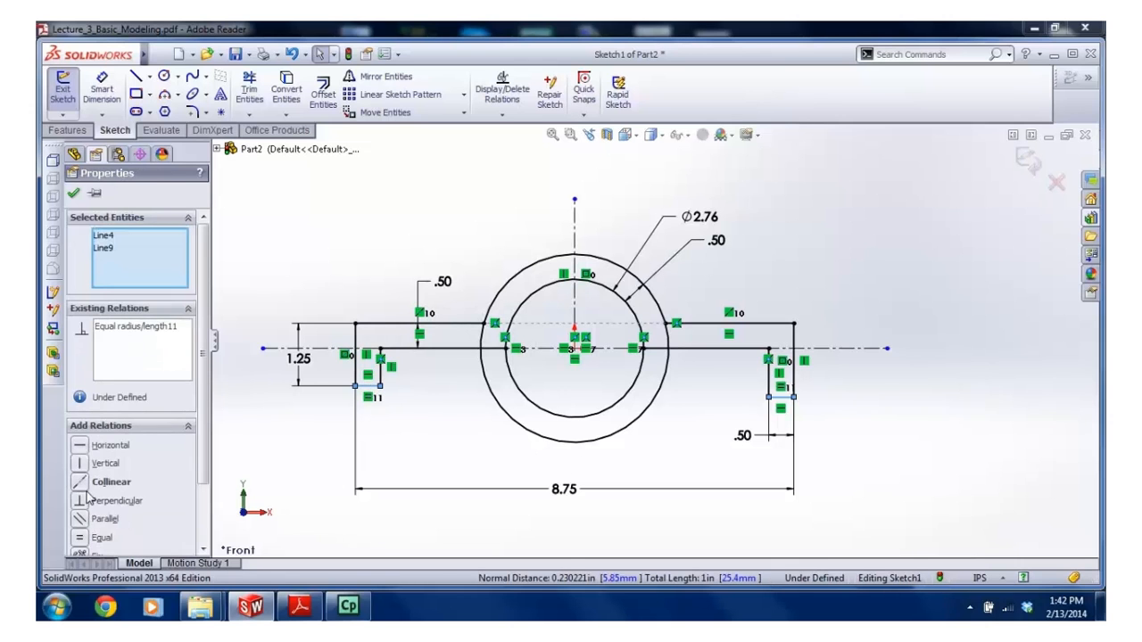
click(82, 484)
key(Escape)
Reposition the 8.75 overall width, the .50 foot width and the 1.25 height dimensions closer to the profile
drag(563, 489, 569, 462)
drag(740, 435, 722, 424)
drag(309, 335, 325, 339)
click(696, 273)
scroll(695, 273, down, 1)
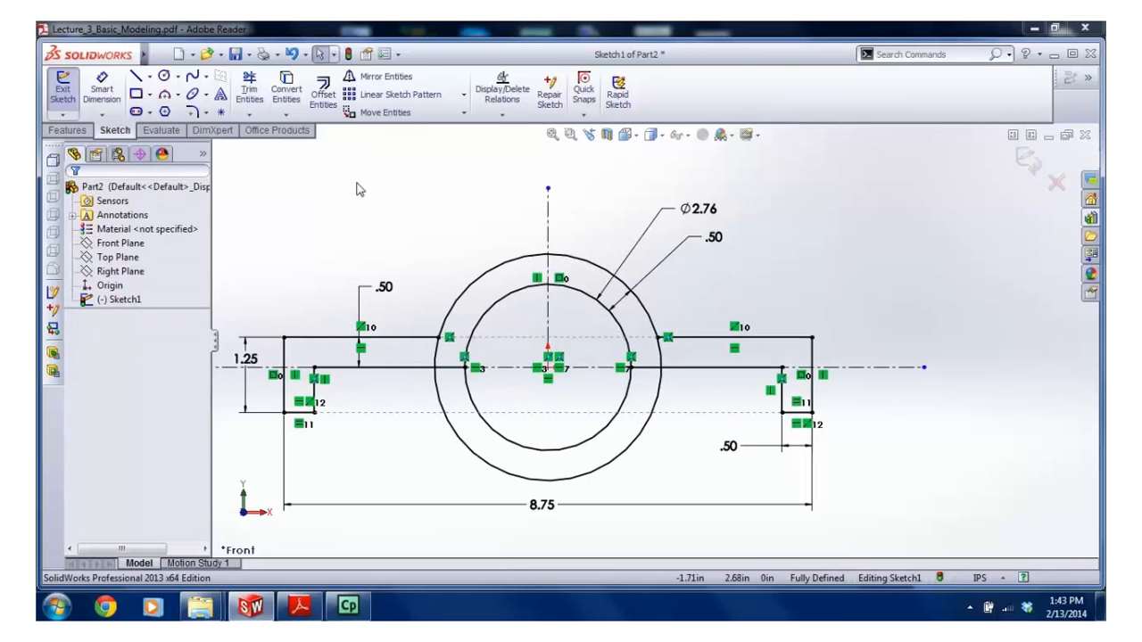
Trim away the outer circle's segments between the arm lines and the lower halves of both circles, leaving an arched profile
click(249, 90)
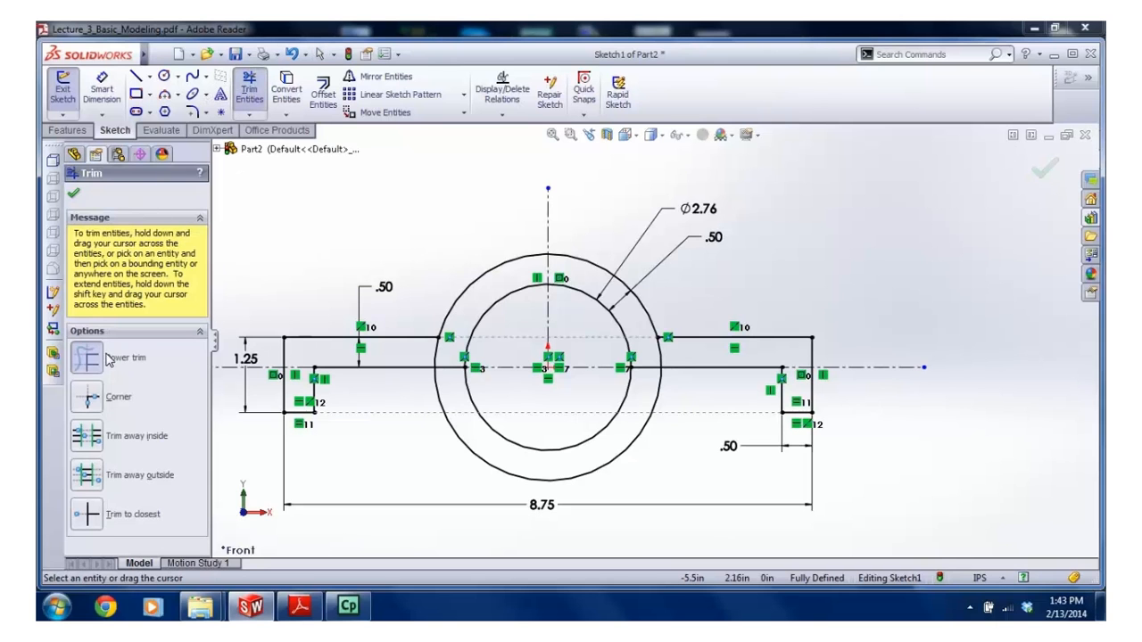
scroll(441, 356, down, 2)
drag(458, 354, 424, 350)
drag(744, 357, 761, 406)
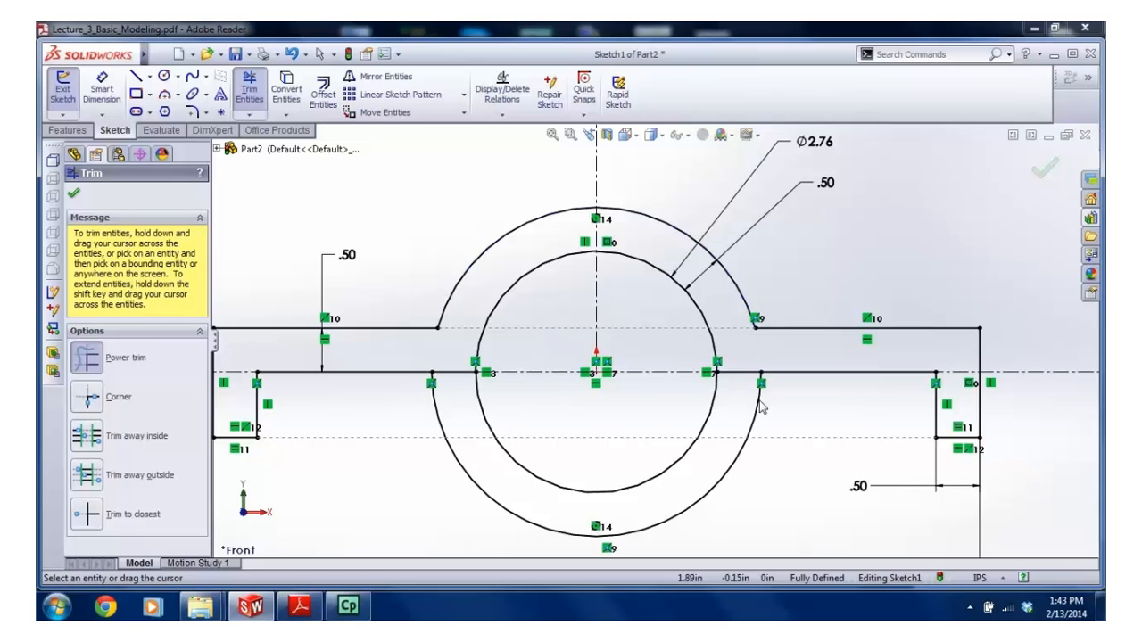
drag(729, 488, 645, 471)
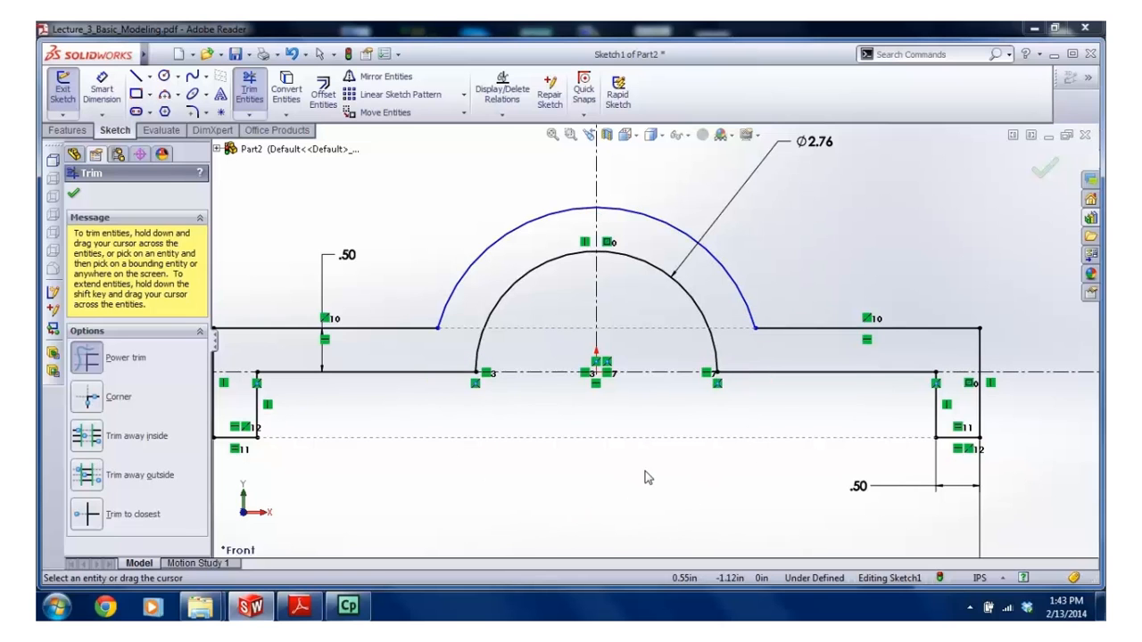
key(Escape)
scroll(660, 342, up, 2)
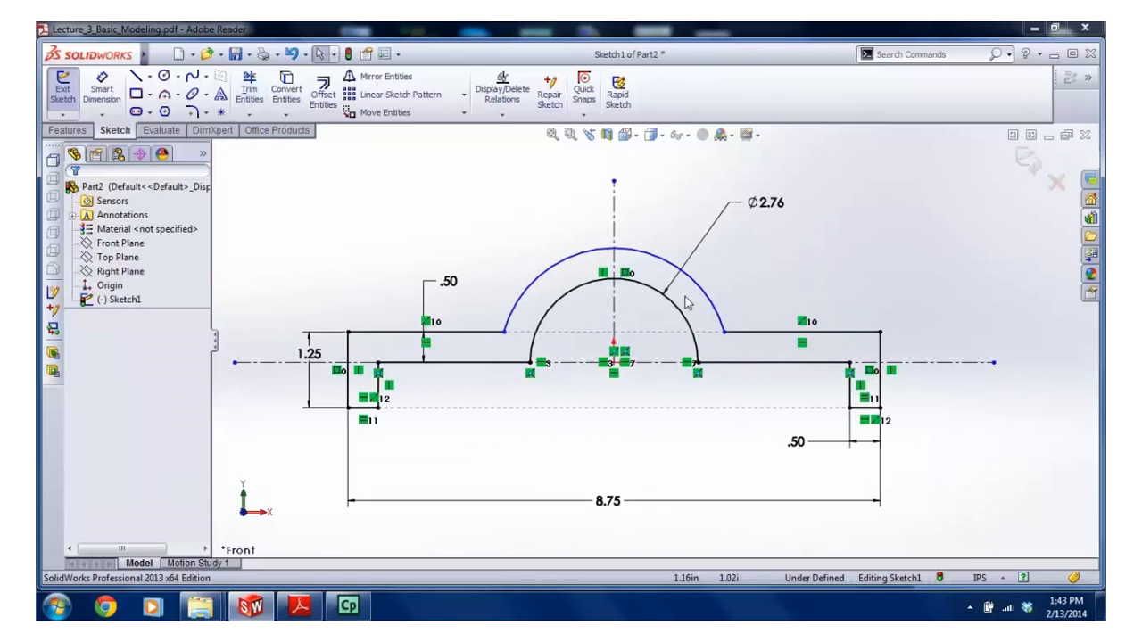
Dimension the radial thickness between the inner and outer arcs as .50 in
click(103, 86)
click(680, 303)
click(692, 278)
click(754, 234)
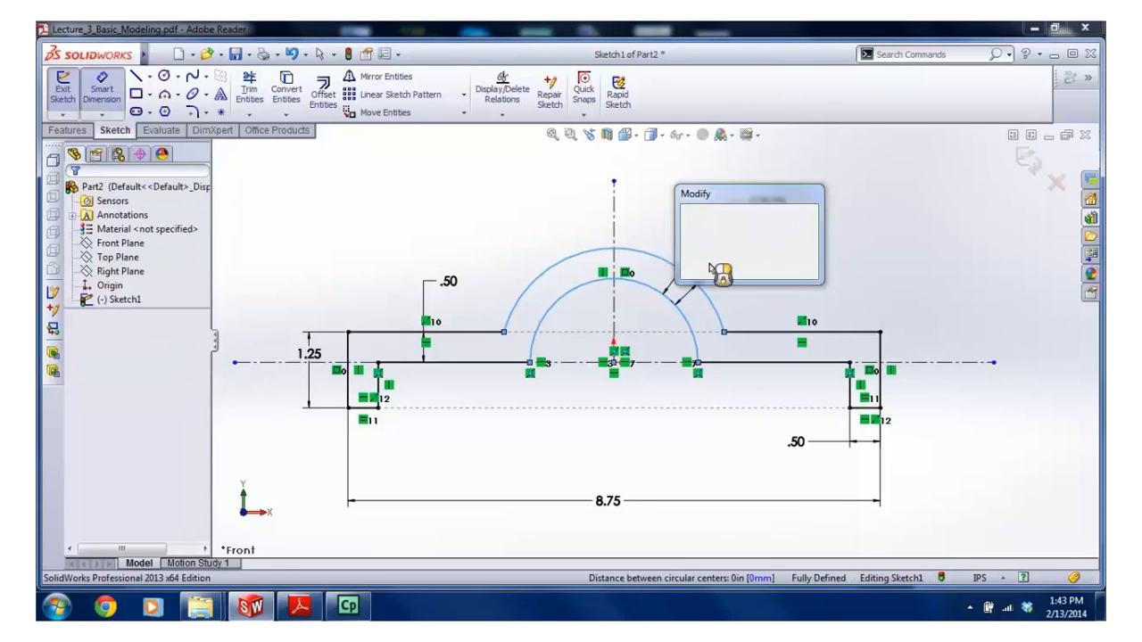
click(688, 284)
key(Escape)
scroll(742, 375, up, 1)
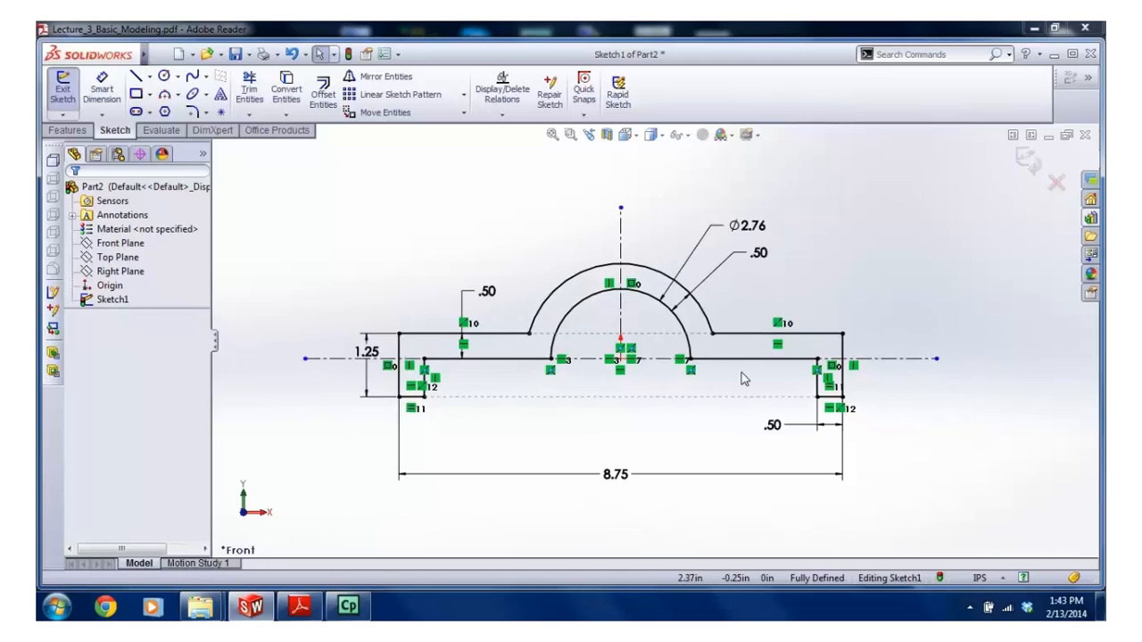
Move the 8.75 overall width dimension closer to the profile and exit the sketch
scroll(754, 376, down, 1)
drag(594, 497, 592, 470)
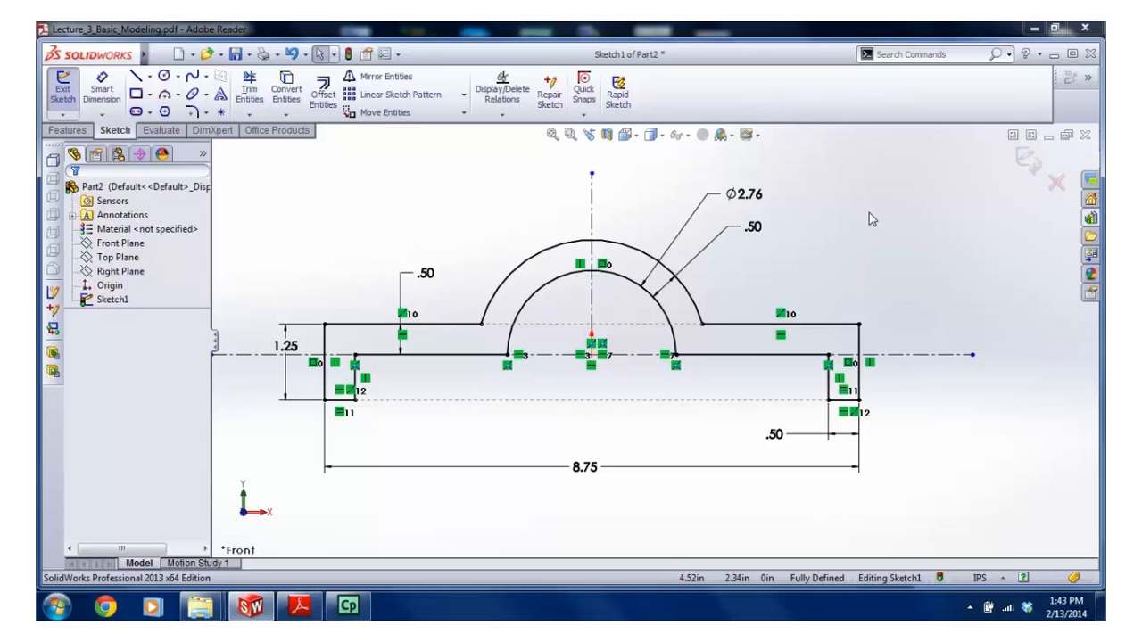
click(1026, 161)
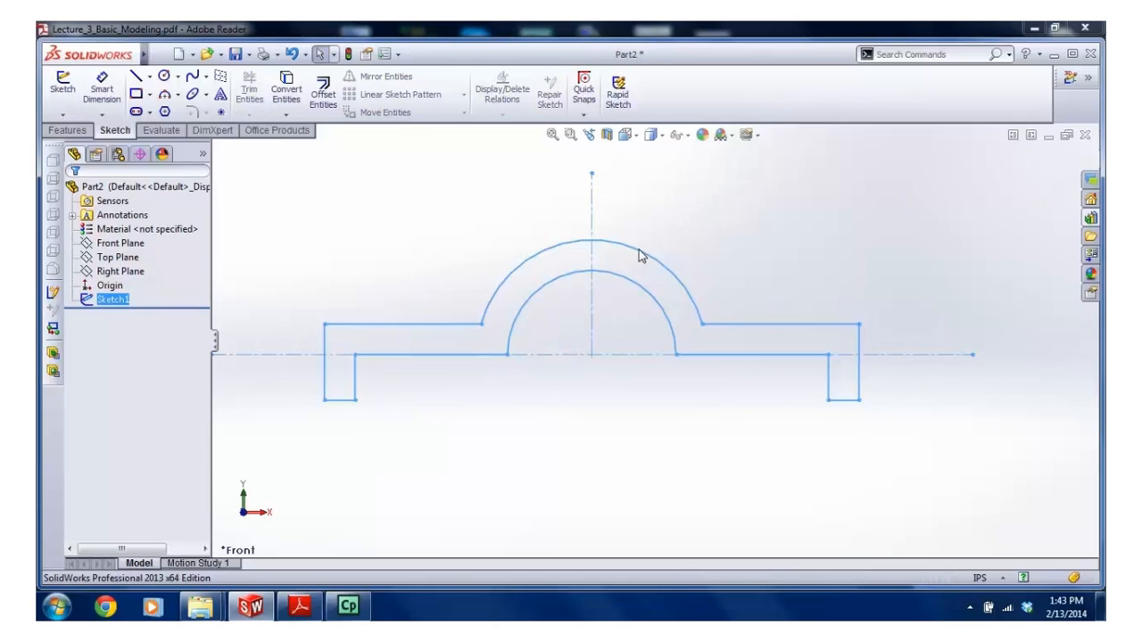
Examine how the Front, Top and Right planes lie relative to the profile sketch in an angled view
mouse_move(670, 239)
middle_down()
mouse_move(537, 249)
mouse_move(596, 290)
mouse_move(539, 299)
mouse_move(571, 293)
middle_up()
click(131, 248)
scroll(706, 212, up, 2)
scroll(710, 206, down, 1)
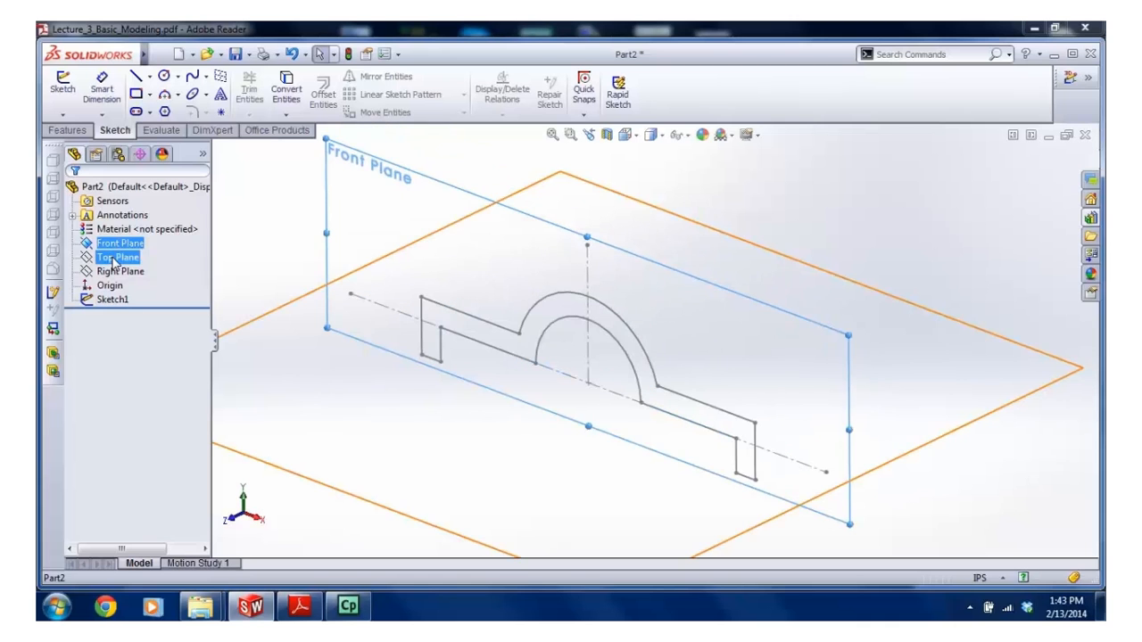
click(117, 257)
ctrl+click(129, 272)
click(129, 271)
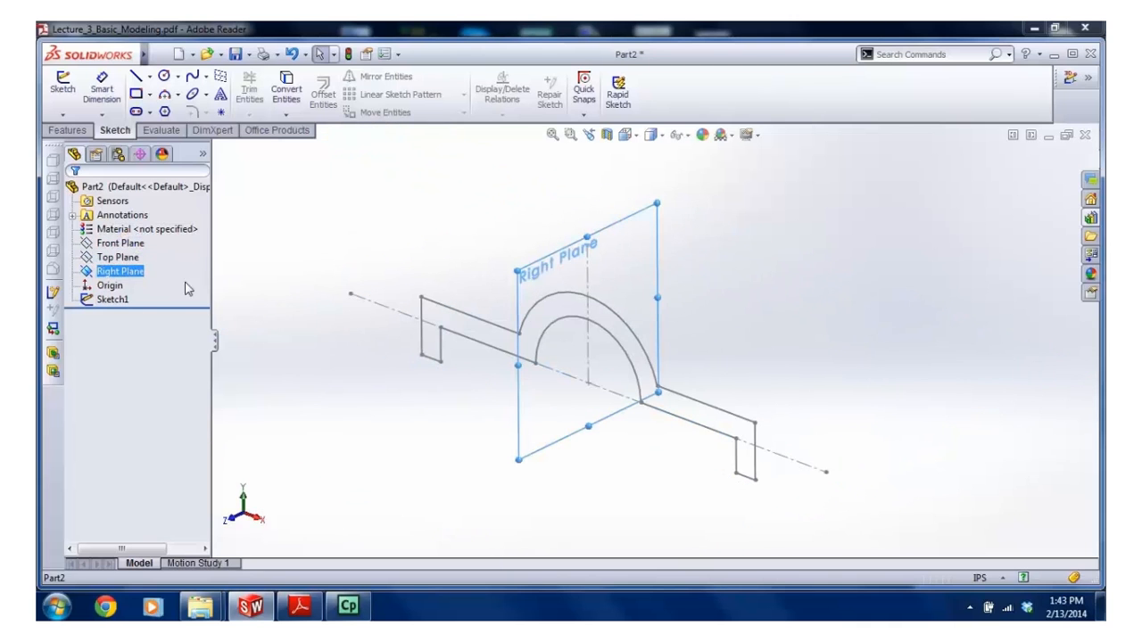
Show the Front Plane in the model alongside the profile sketch
click(116, 243)
right_click(116, 251)
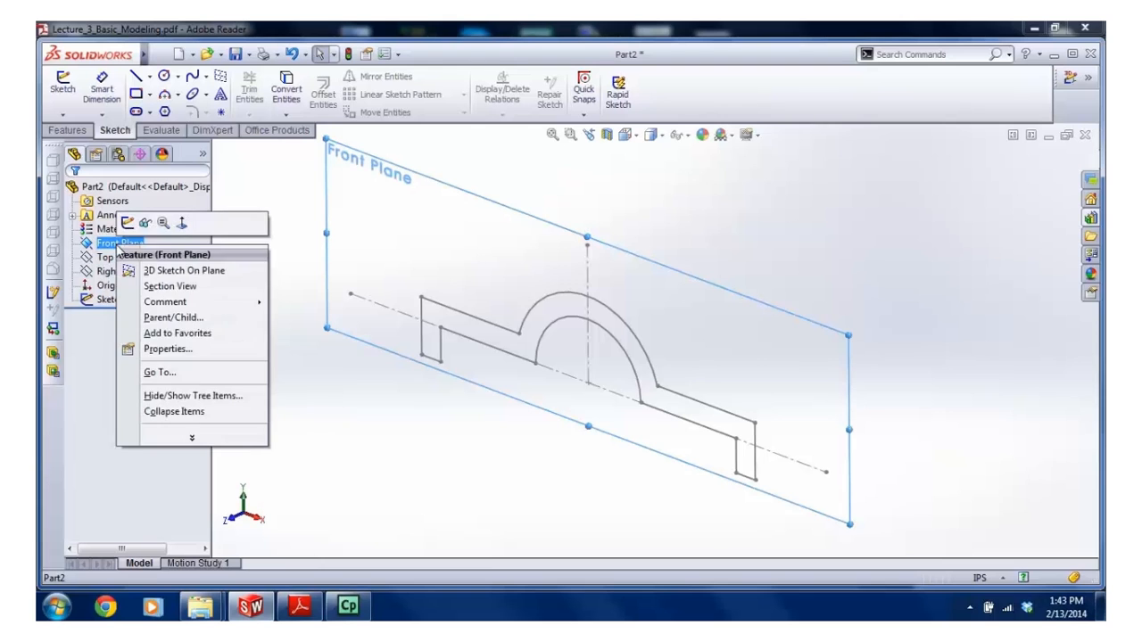
key(Escape)
click(646, 239)
scroll(652, 330, up, 1)
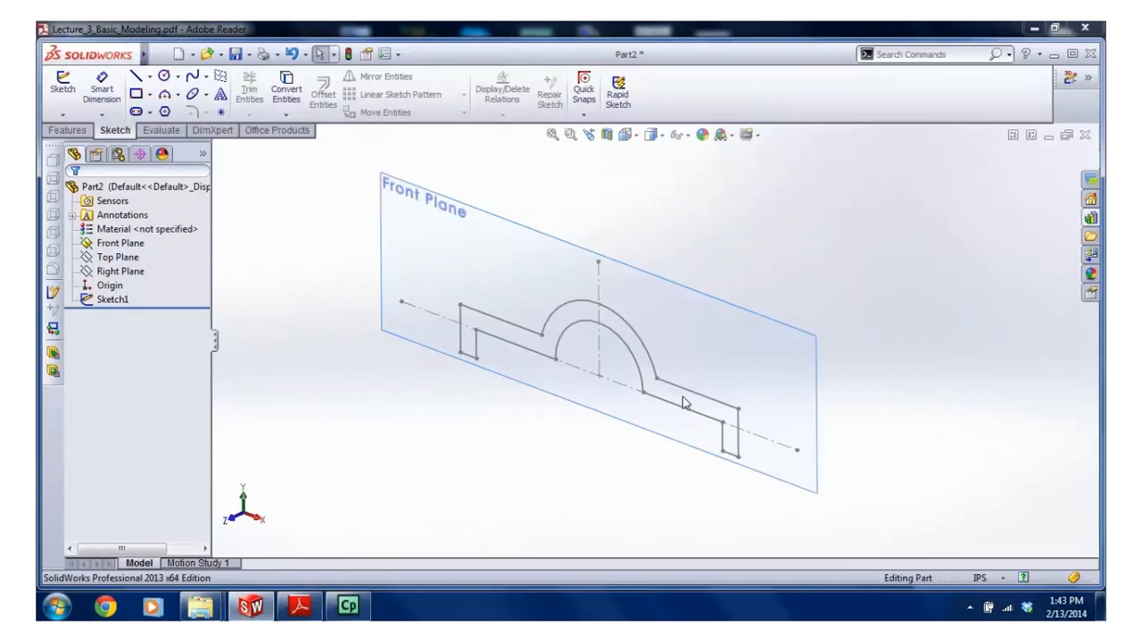
scroll(541, 386, up, 1)
scroll(649, 391, down, 2)
scroll(649, 391, up, 2)
mouse_move(657, 357)
middle_down()
mouse_move(540, 330)
mouse_move(655, 334)
mouse_move(624, 364)
mouse_move(635, 369)
middle_up()
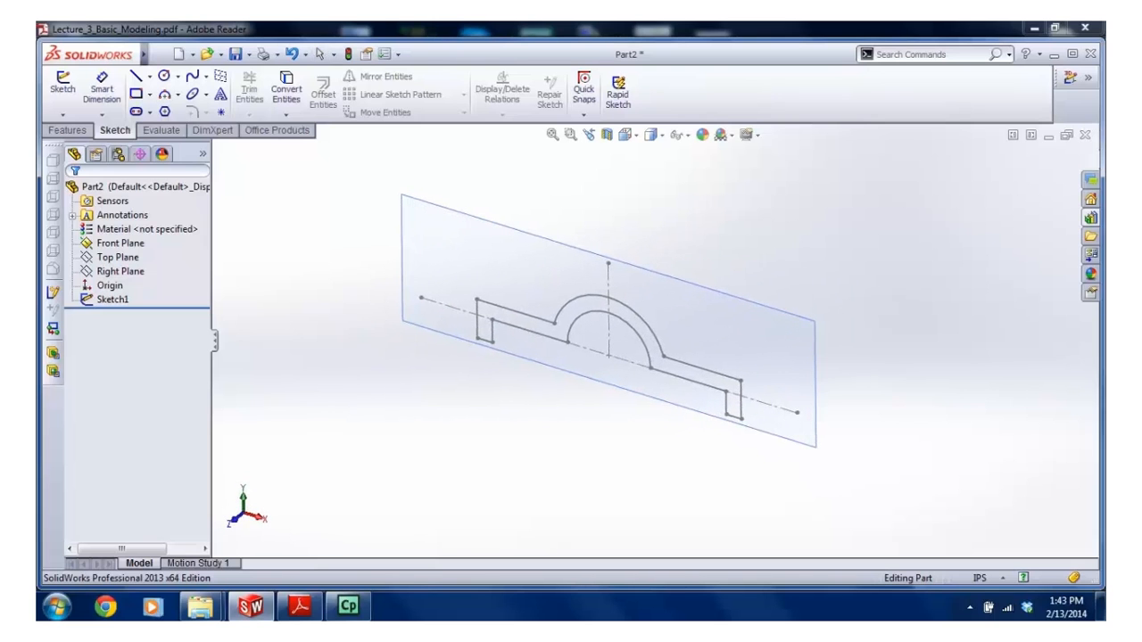
Extrude the profile sketch as a boss 3 in deep with the Mid Plane end condition
click(68, 130)
click(70, 87)
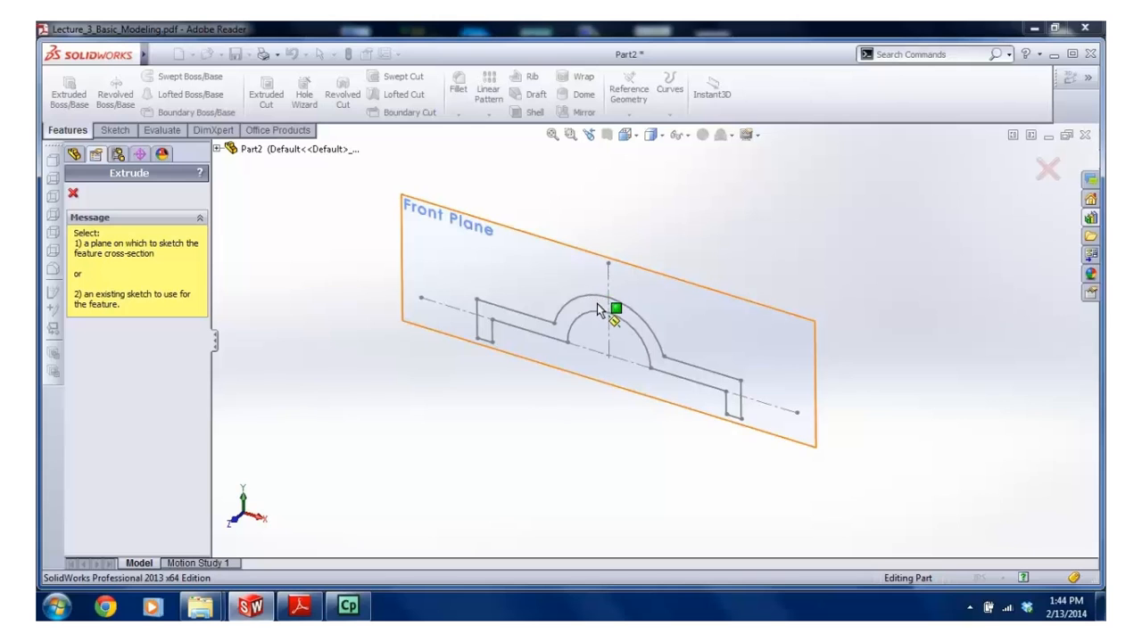
click(218, 149)
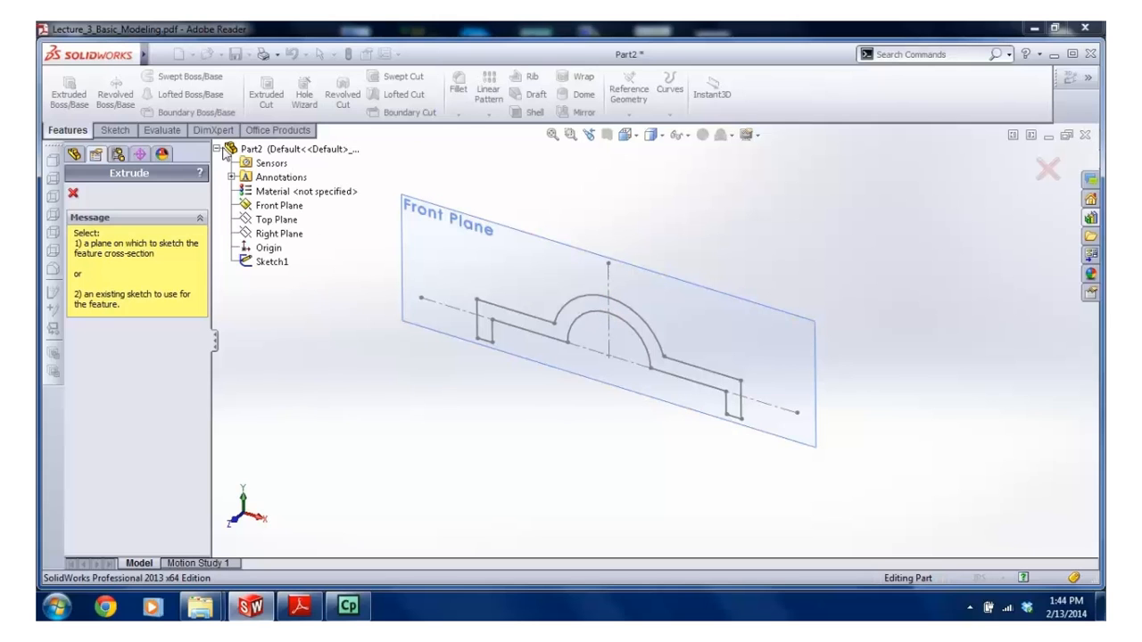
click(267, 264)
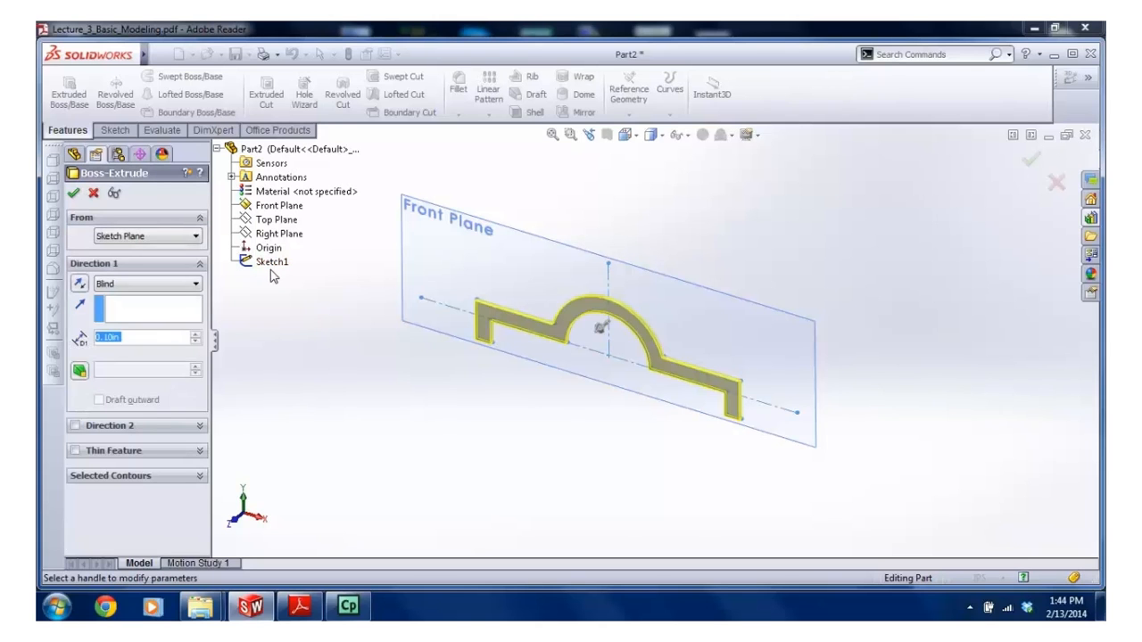
click(188, 291)
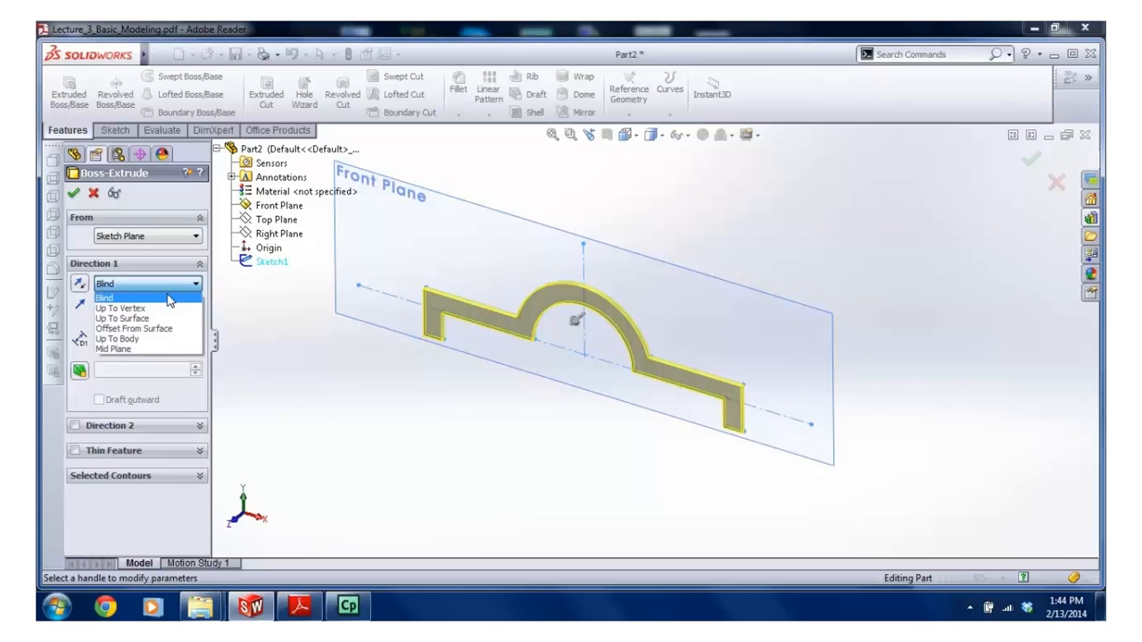
click(129, 349)
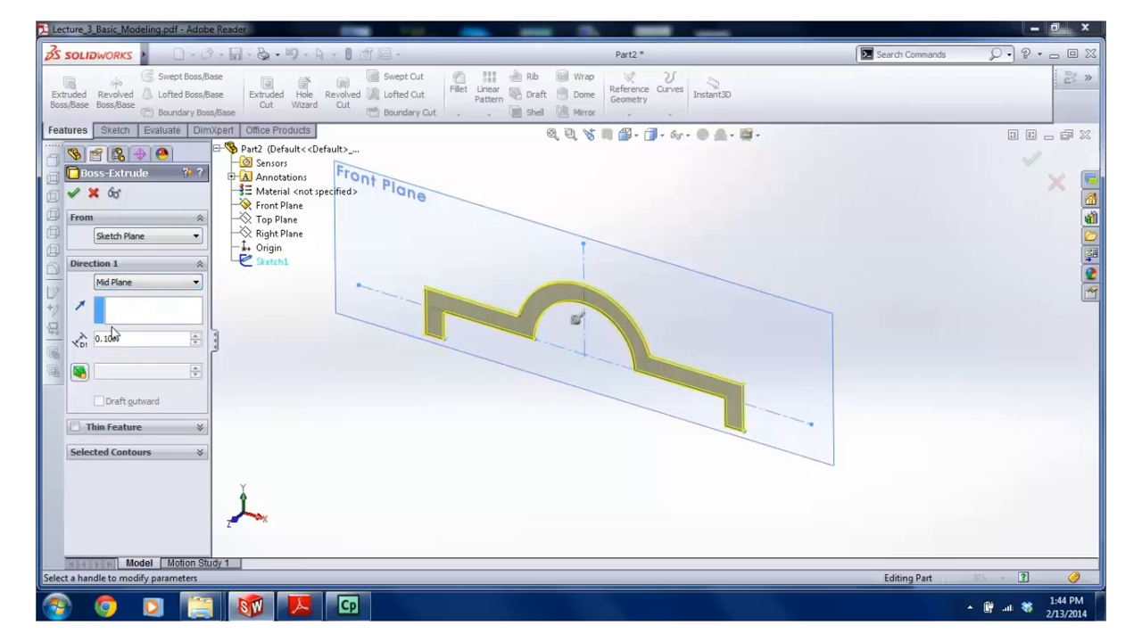
text(3)
key(Return)
mouse_move(499, 334)
middle_down()
mouse_move(336, 356)
mouse_move(463, 342)
mouse_move(366, 346)
mouse_move(353, 332)
mouse_move(451, 353)
mouse_move(352, 335)
mouse_move(570, 337)
middle_up()
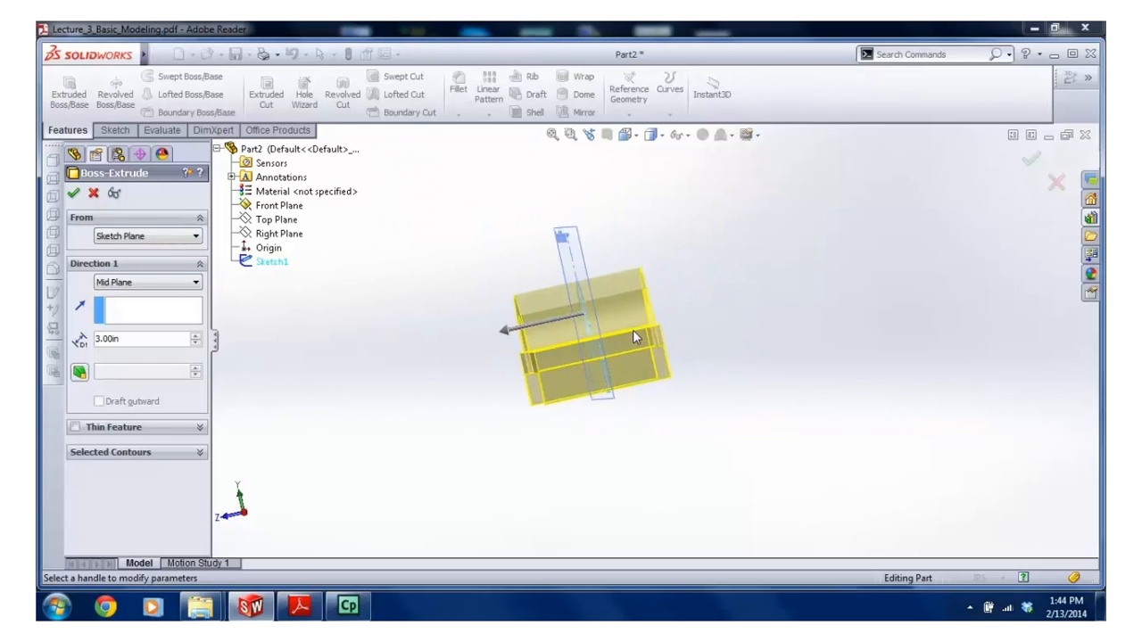
middle_drag(539, 329, 638, 340)
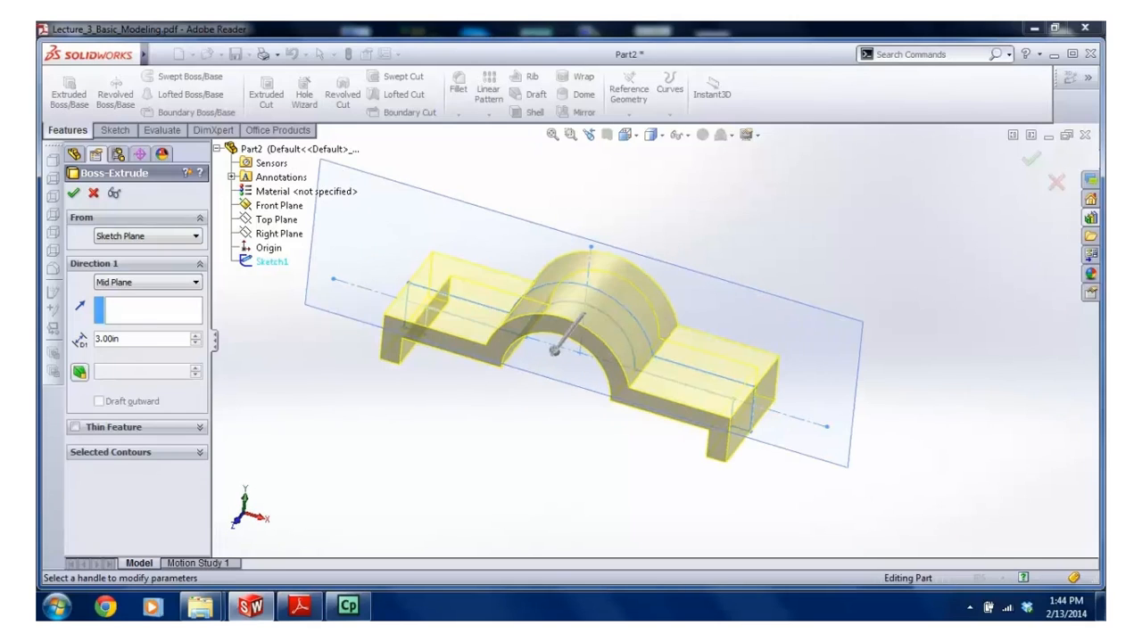
click(74, 194)
scroll(654, 348, up, 3)
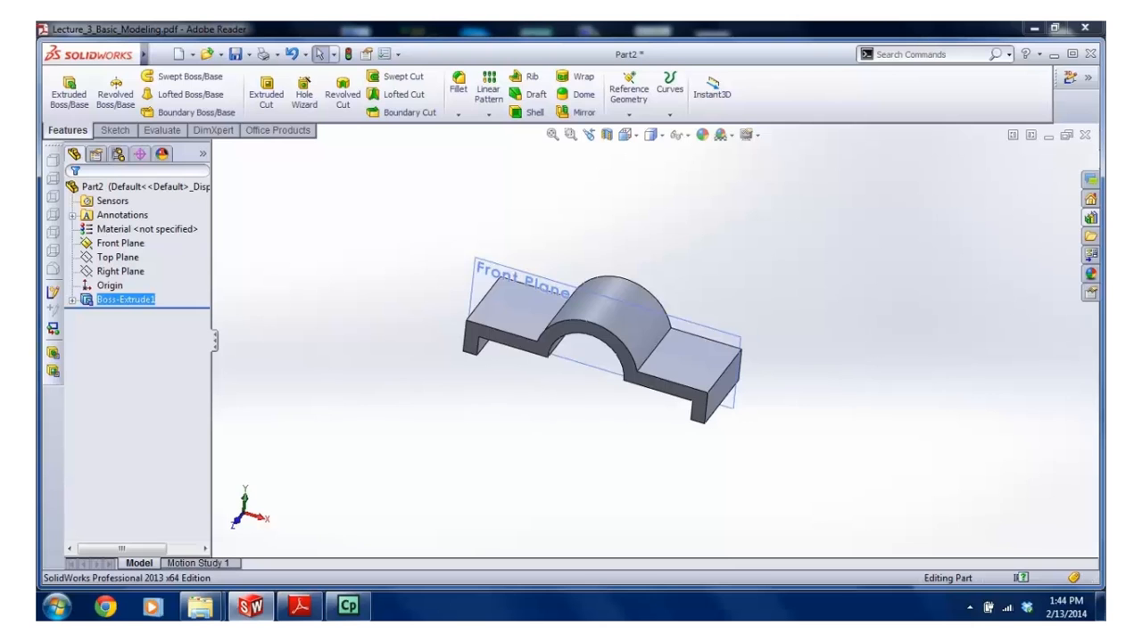
Start a sketch on the top face of the right arm and view it straight on
middle_drag(513, 371, 507, 376)
click(676, 363)
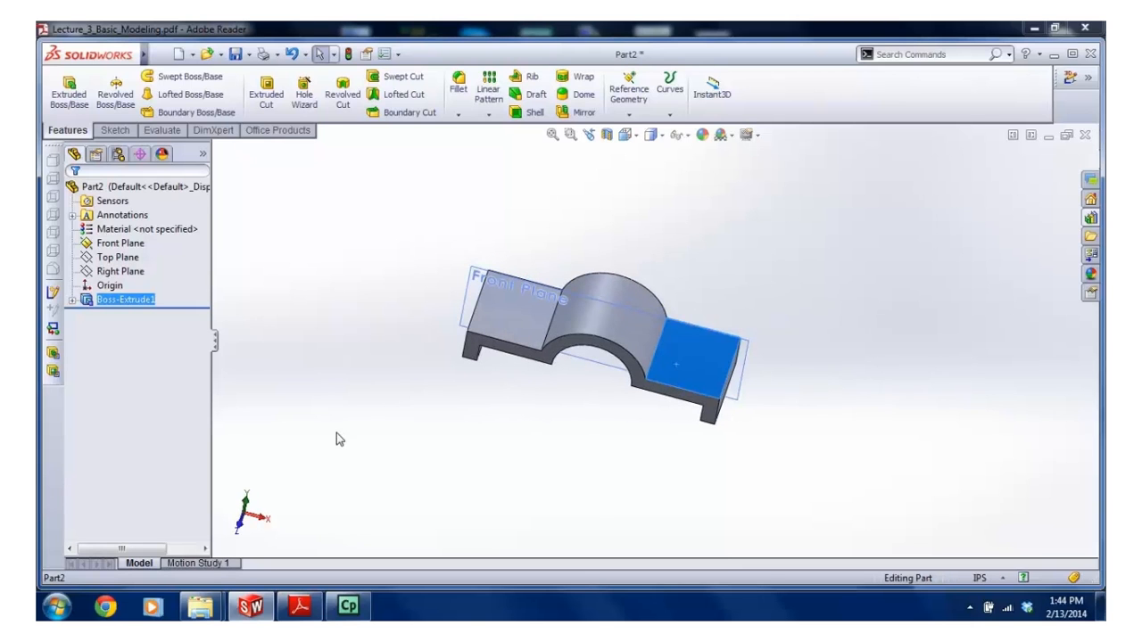
click(114, 134)
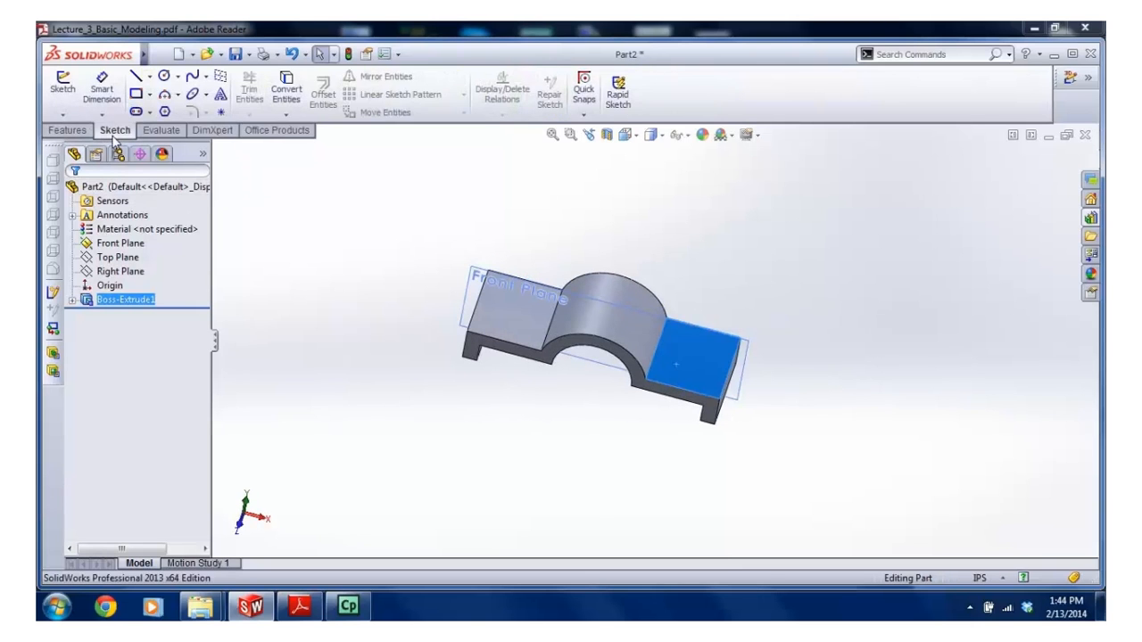
click(62, 84)
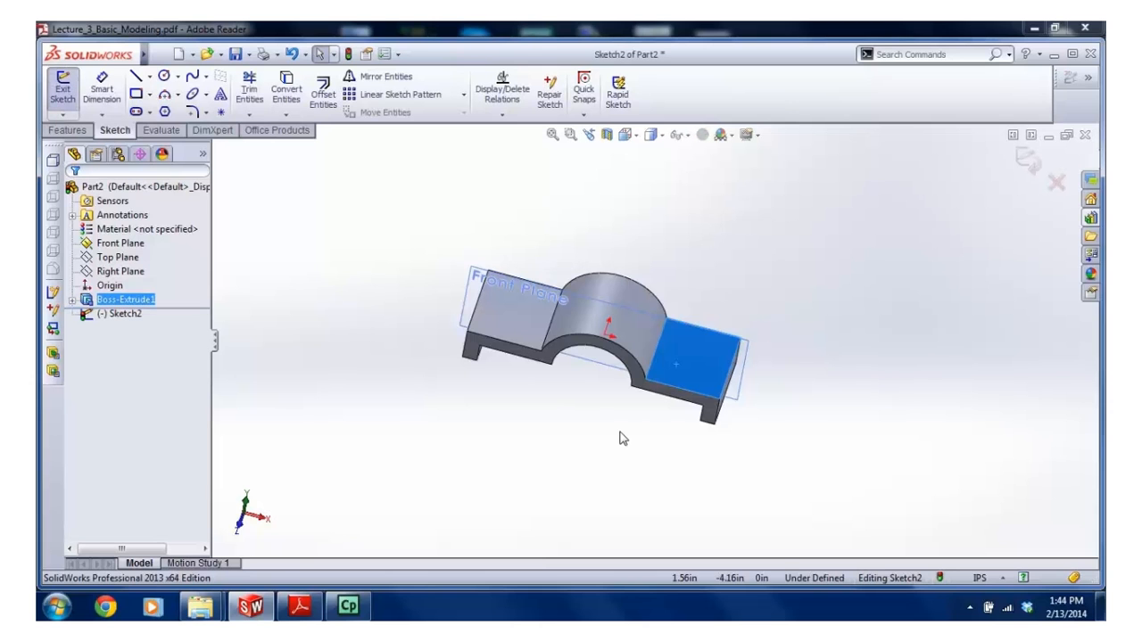
key(space)
click(754, 518)
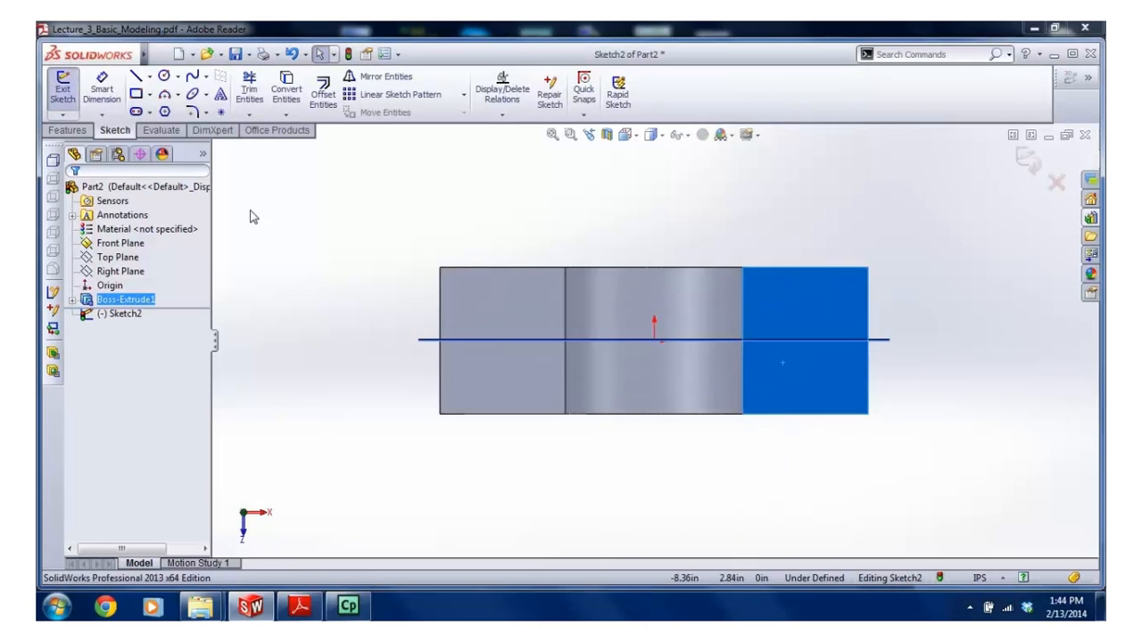
Sketch two circles level with the origin, a smaller one on the left arm and a larger one on the right arm
click(164, 76)
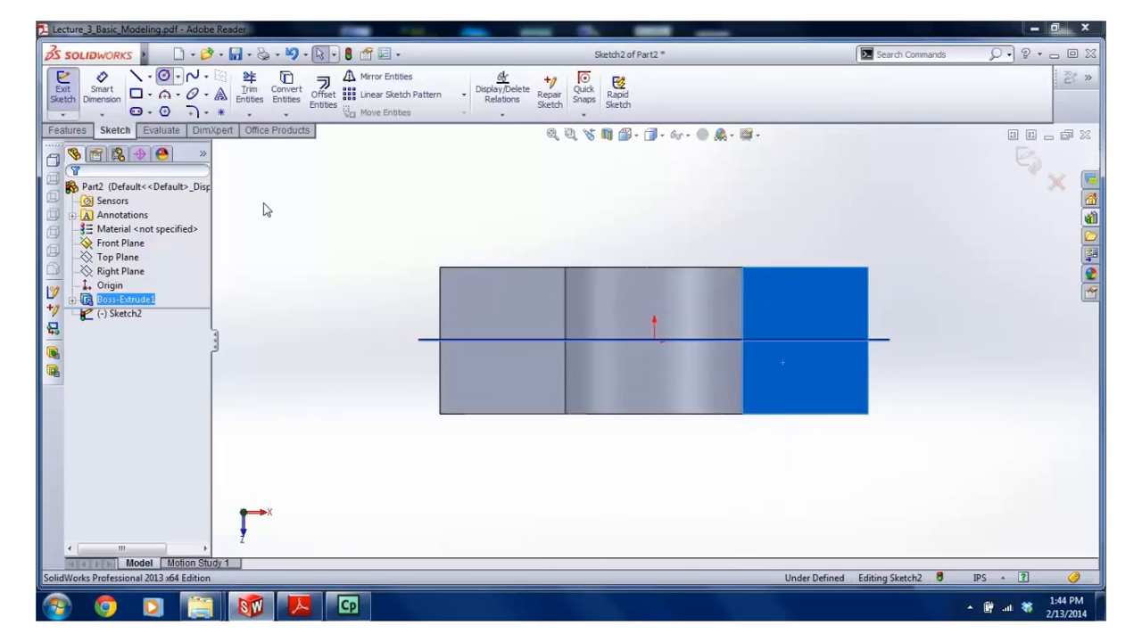
click(494, 340)
click(505, 362)
click(805, 340)
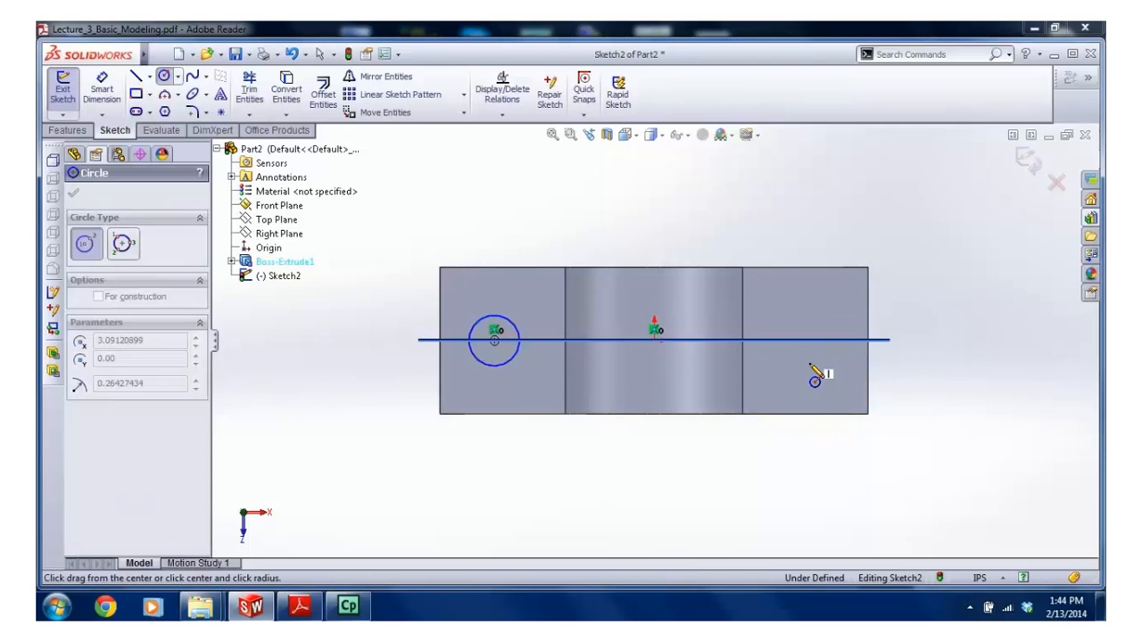
click(819, 387)
key(Escape)
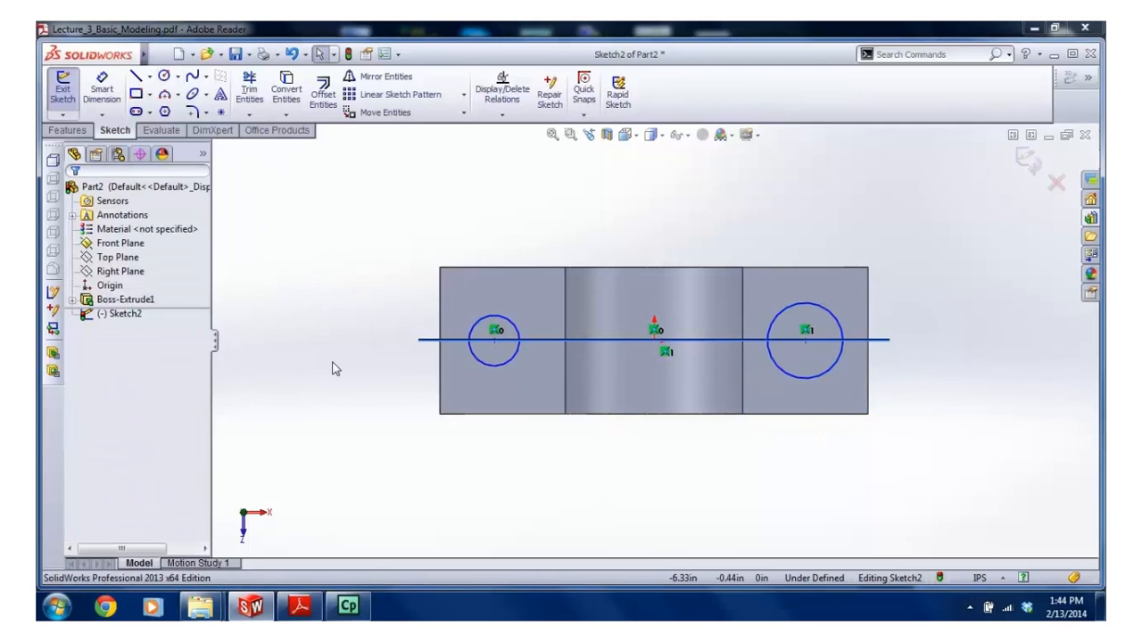
Hide the Front Plane
click(119, 242)
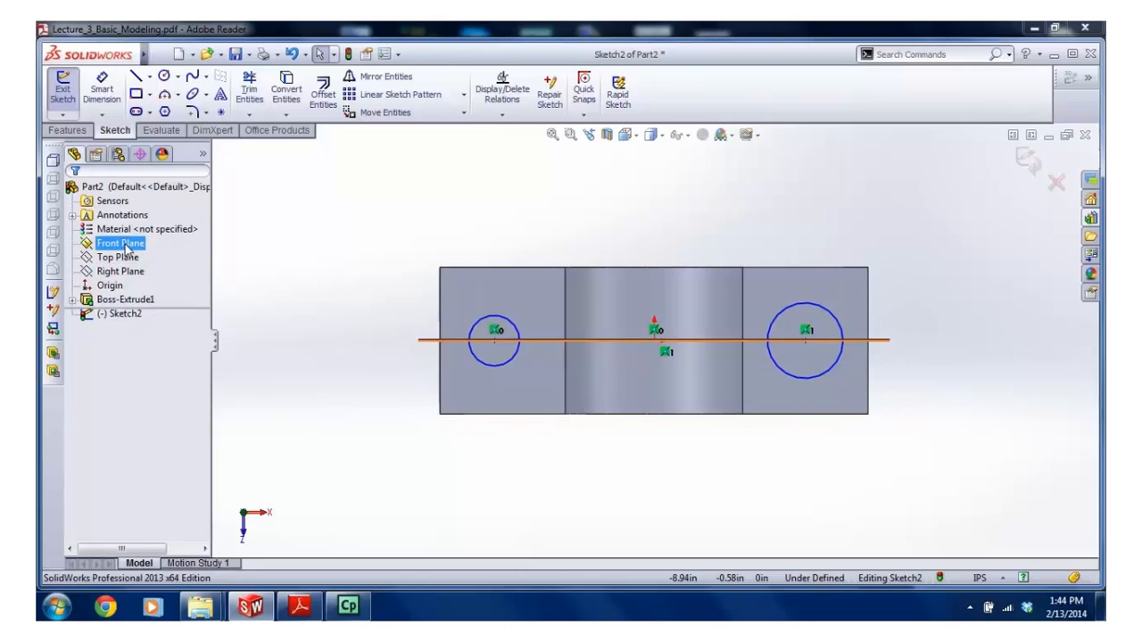
right_click(123, 244)
click(153, 224)
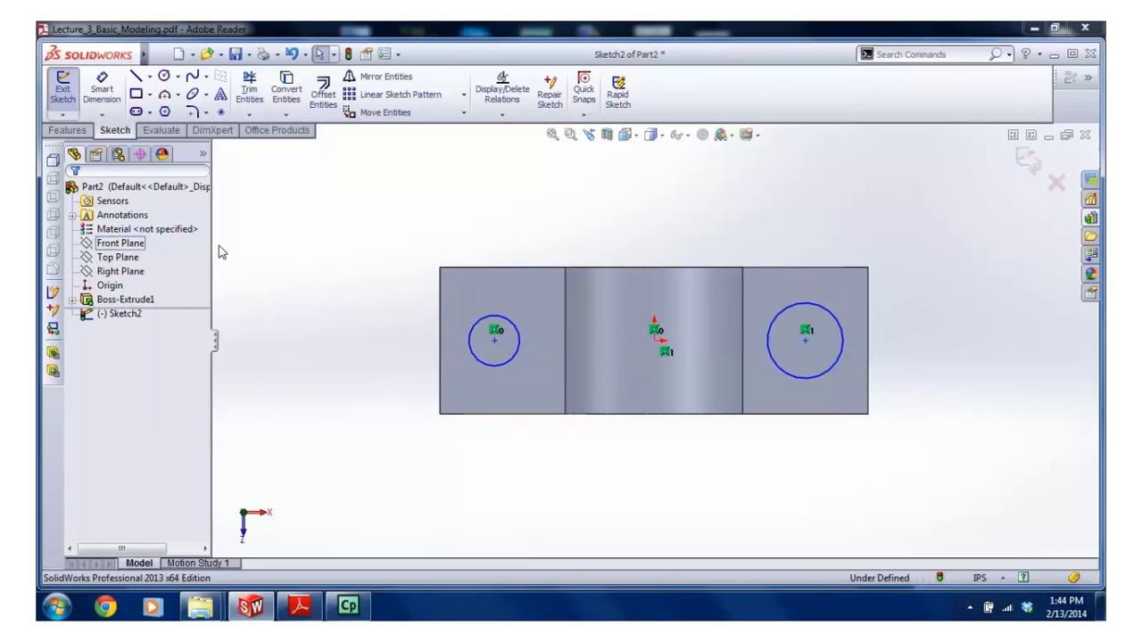
Add a Horizontal relation between both circle centres and the origin
scroll(715, 339, down, 2)
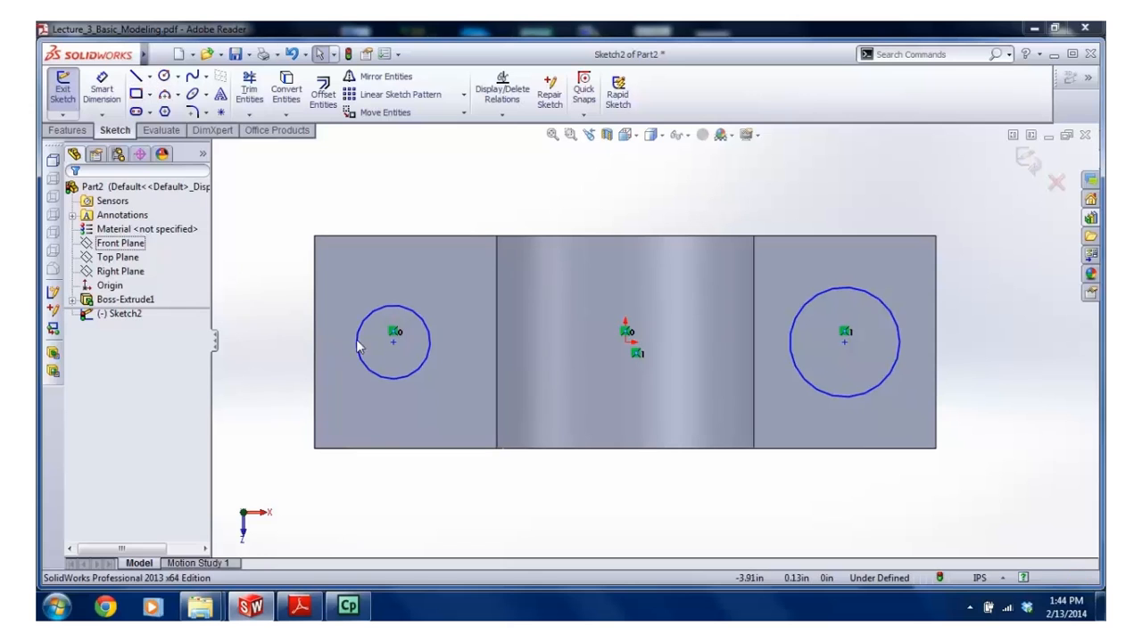
click(397, 344)
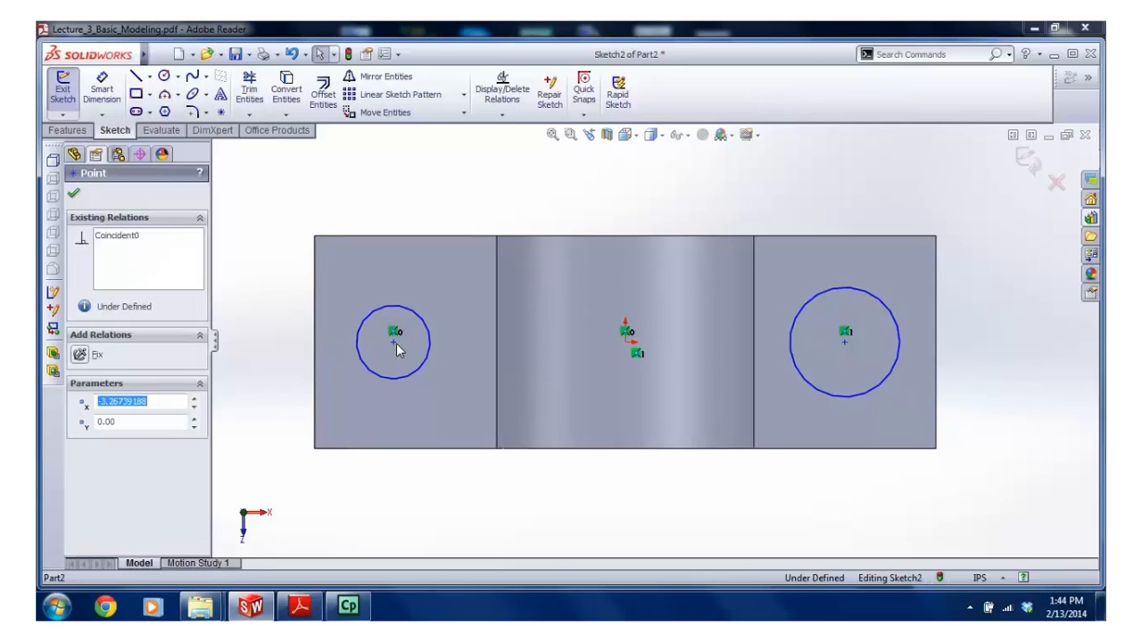
ctrl+click(844, 343)
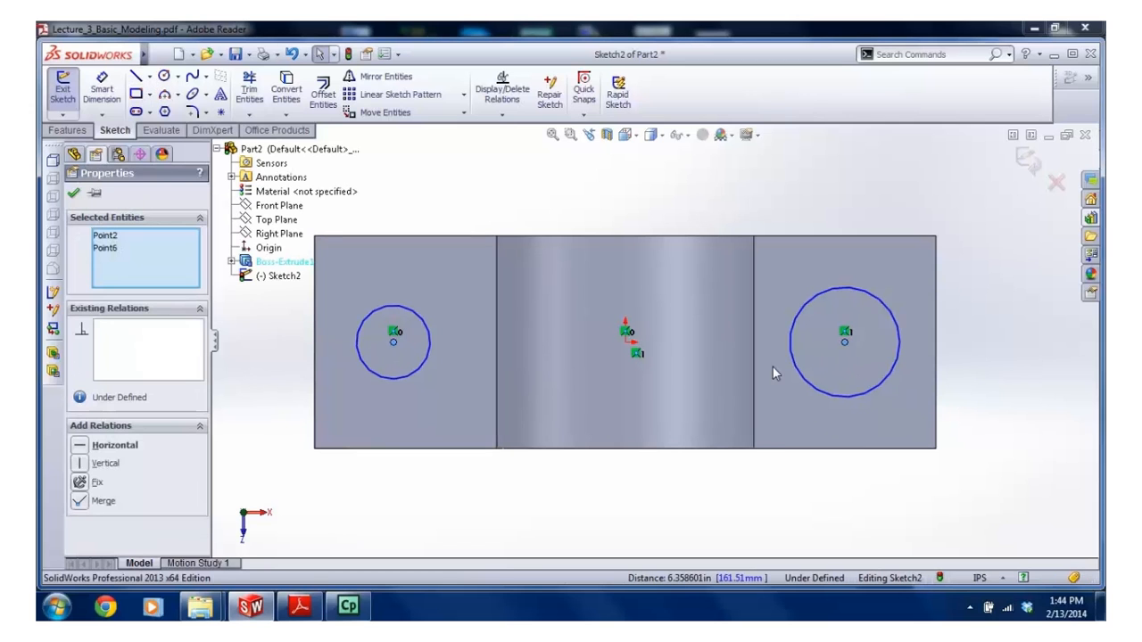
ctrl+click(626, 342)
click(81, 453)
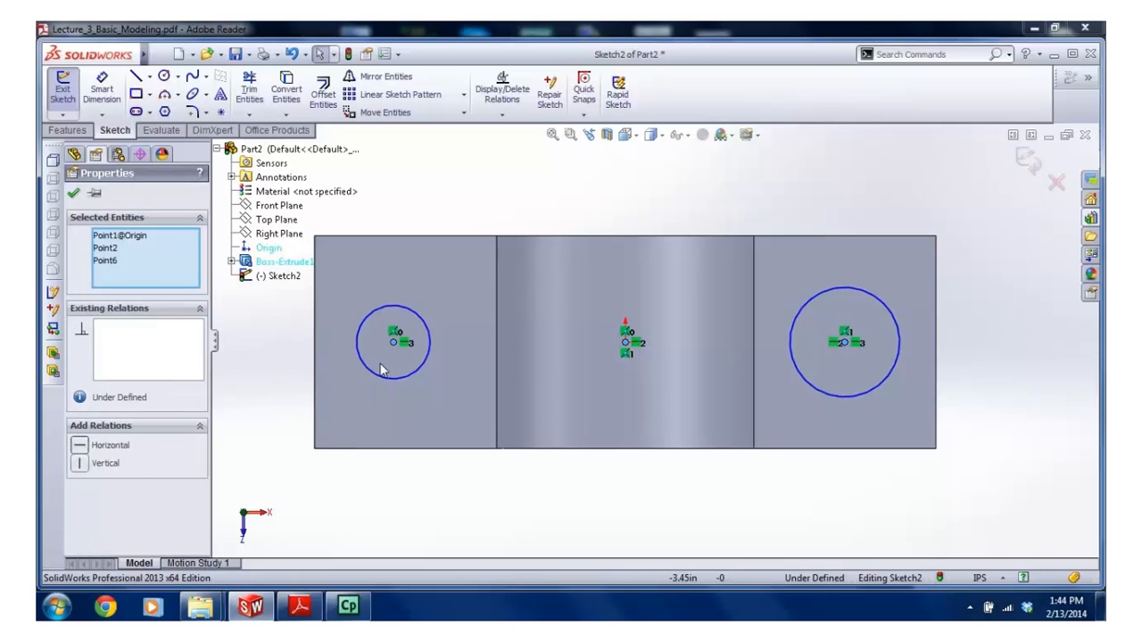
click(390, 349)
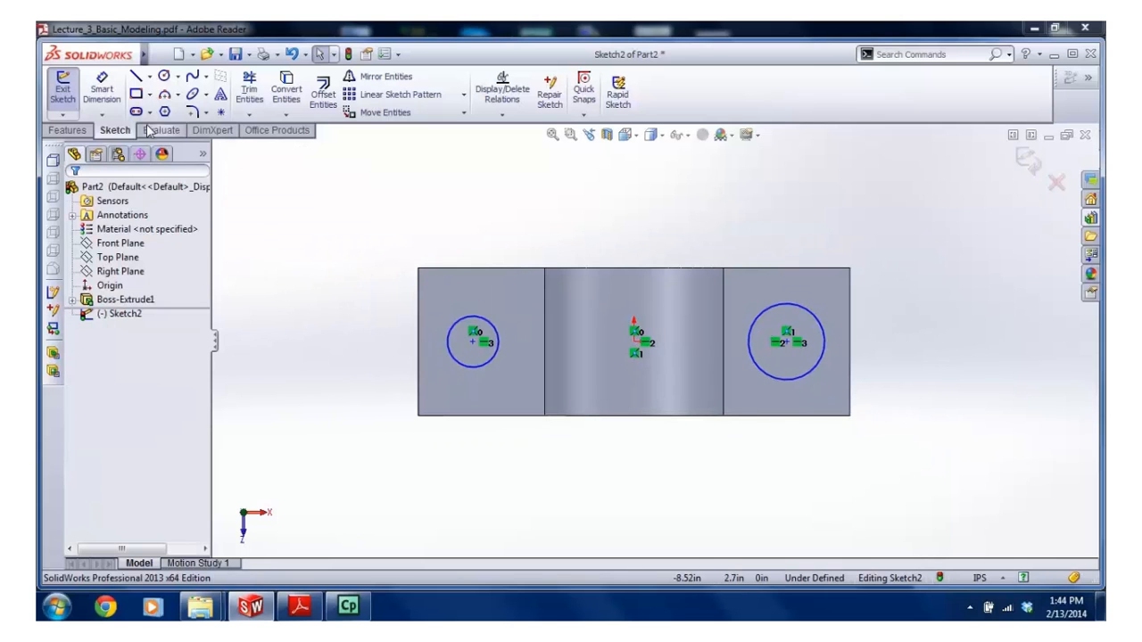
Draw a vertical centerline through the origin, from the upper to the lower edge of the curved section
click(149, 77)
click(165, 112)
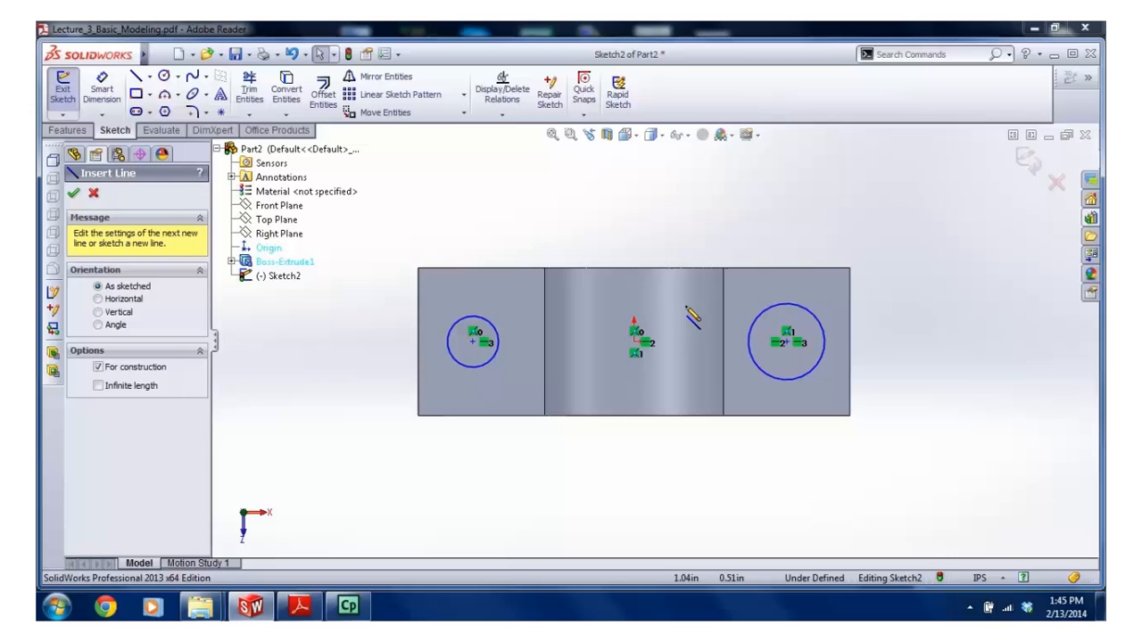
click(633, 268)
click(633, 416)
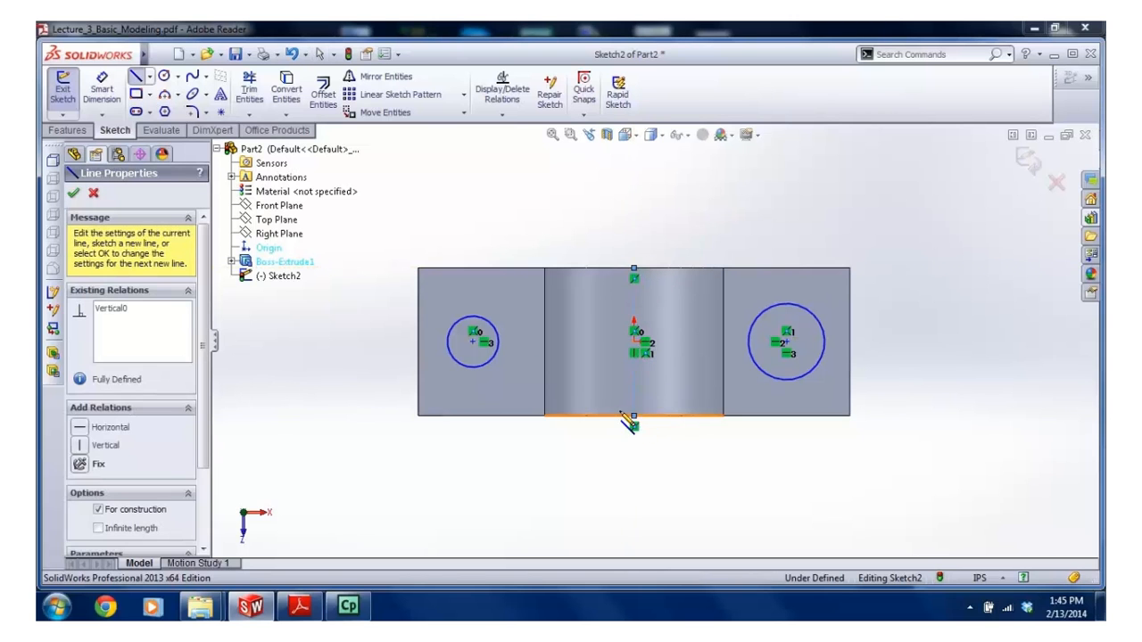
key(Escape)
Add a Symmetric relation between the two circle centres about the vertical centerline
click(633, 409)
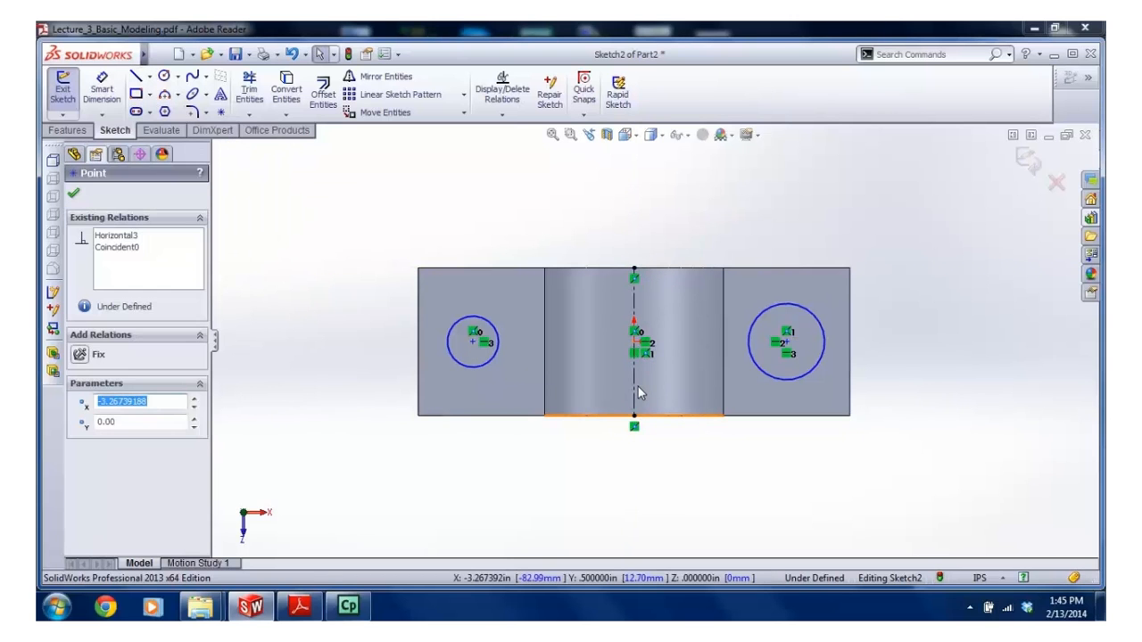
ctrl+click(633, 385)
ctrl+click(786, 341)
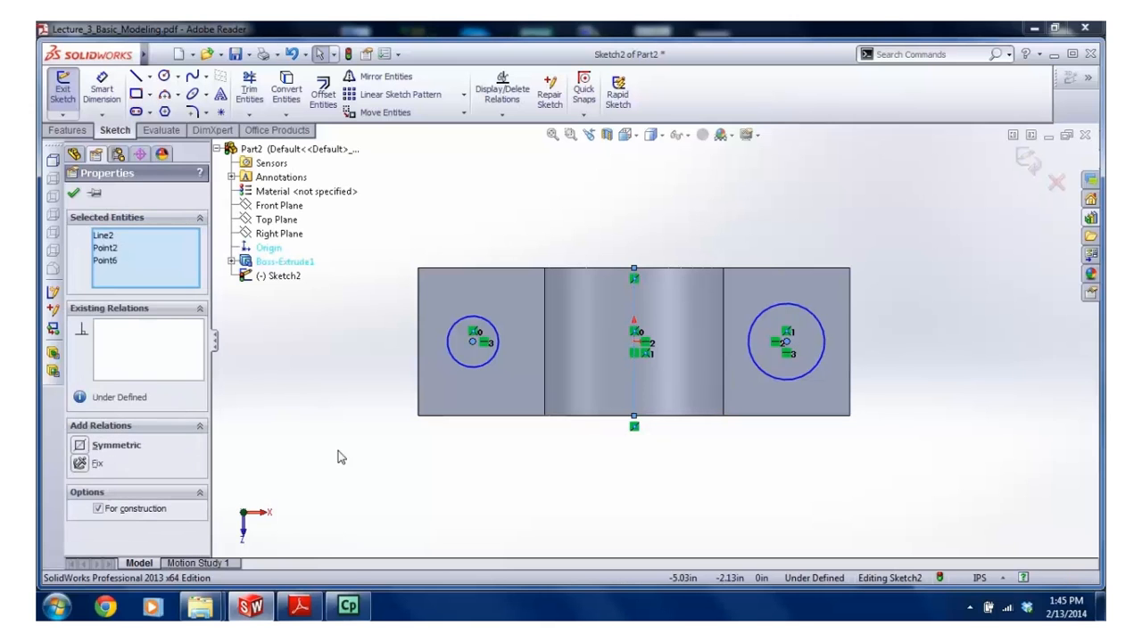
click(81, 446)
key(Escape)
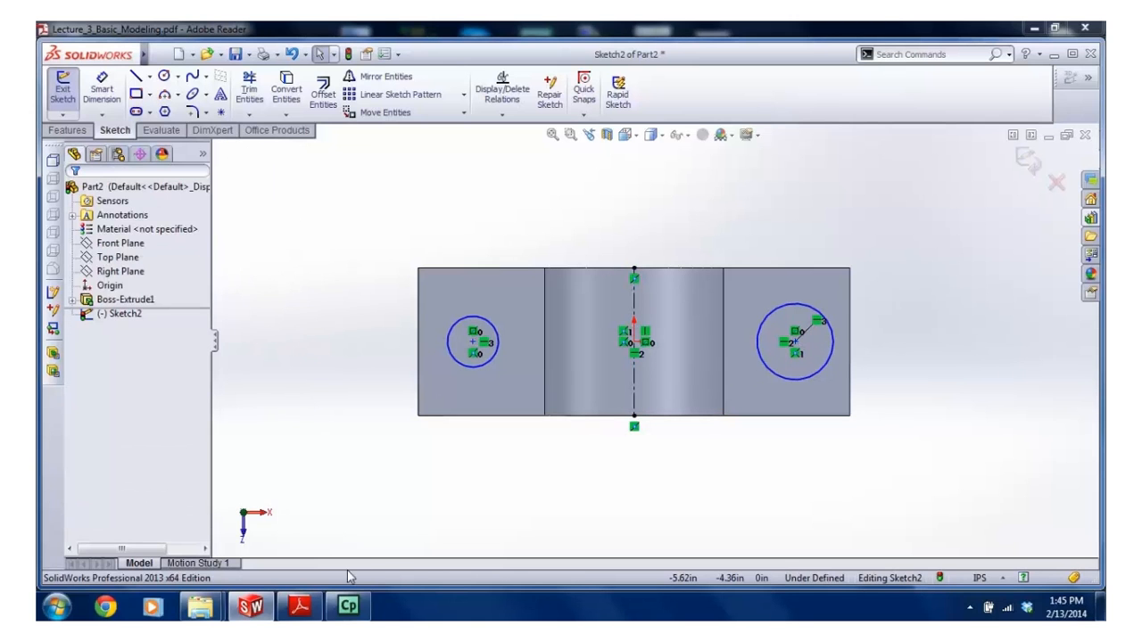
Check the hole spacing on the PDF drawing and dimension the distance between the two circle centres as 6 in
click(303, 613)
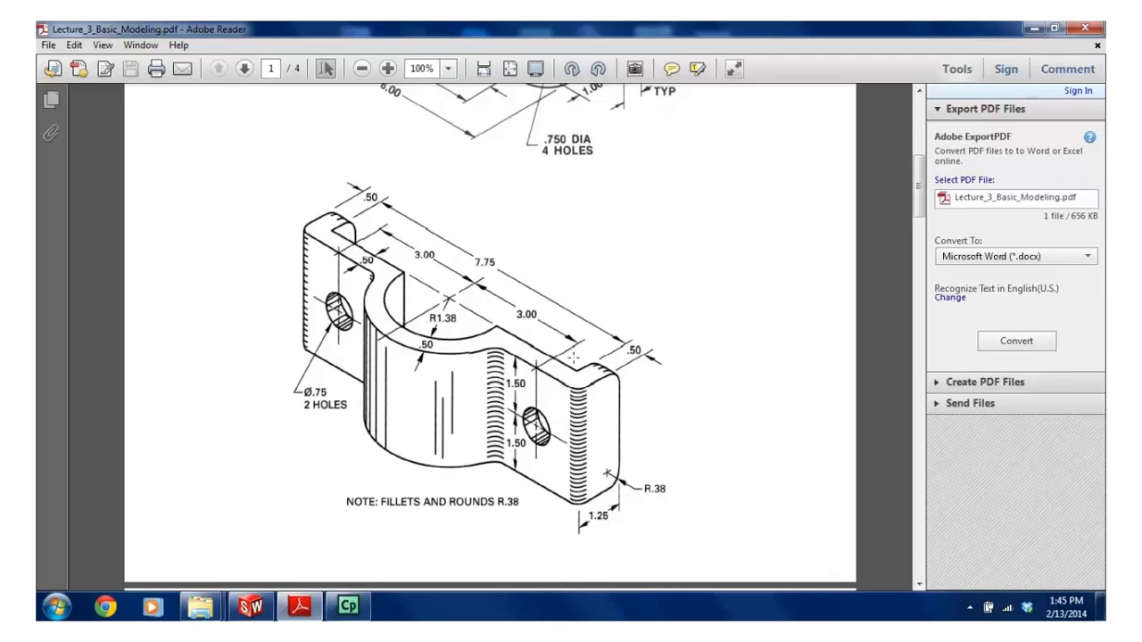
click(251, 608)
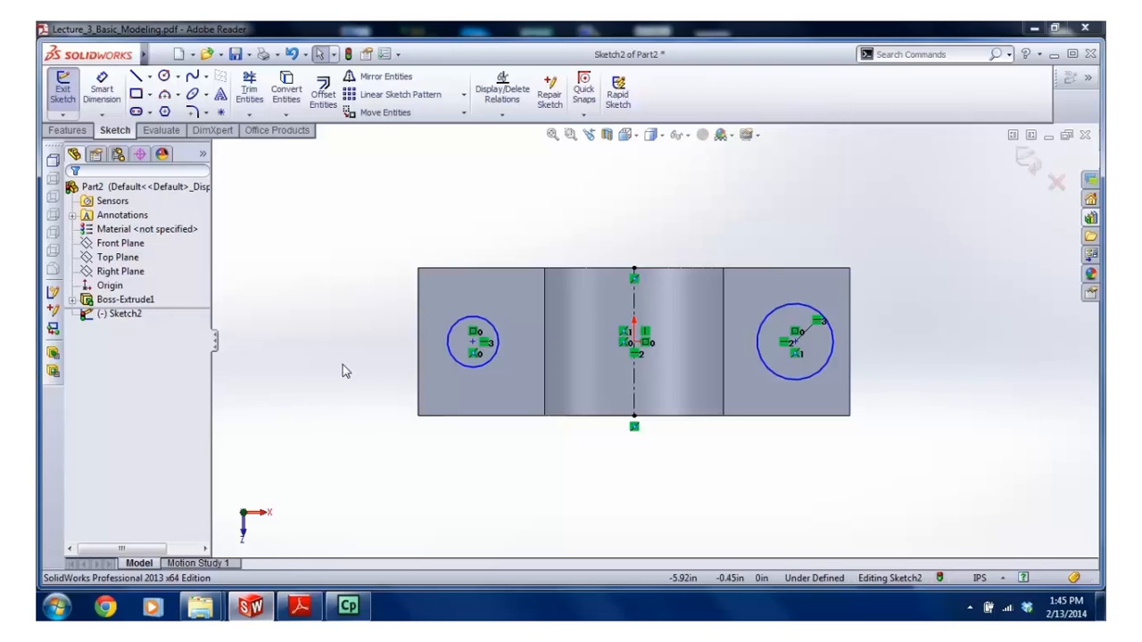
click(486, 372)
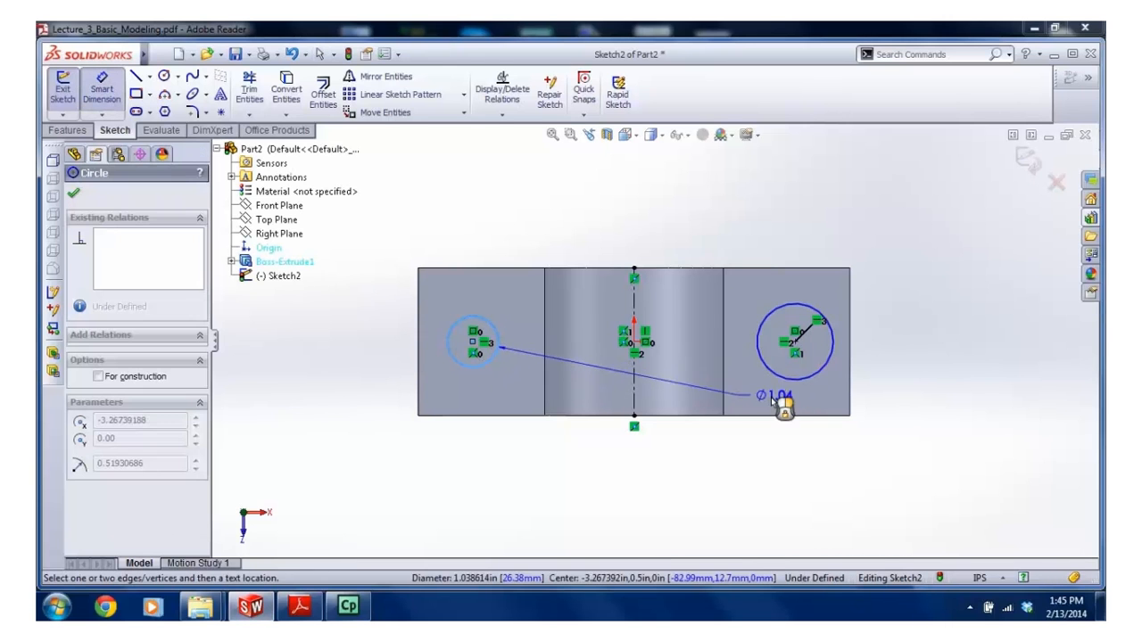
click(801, 386)
click(647, 474)
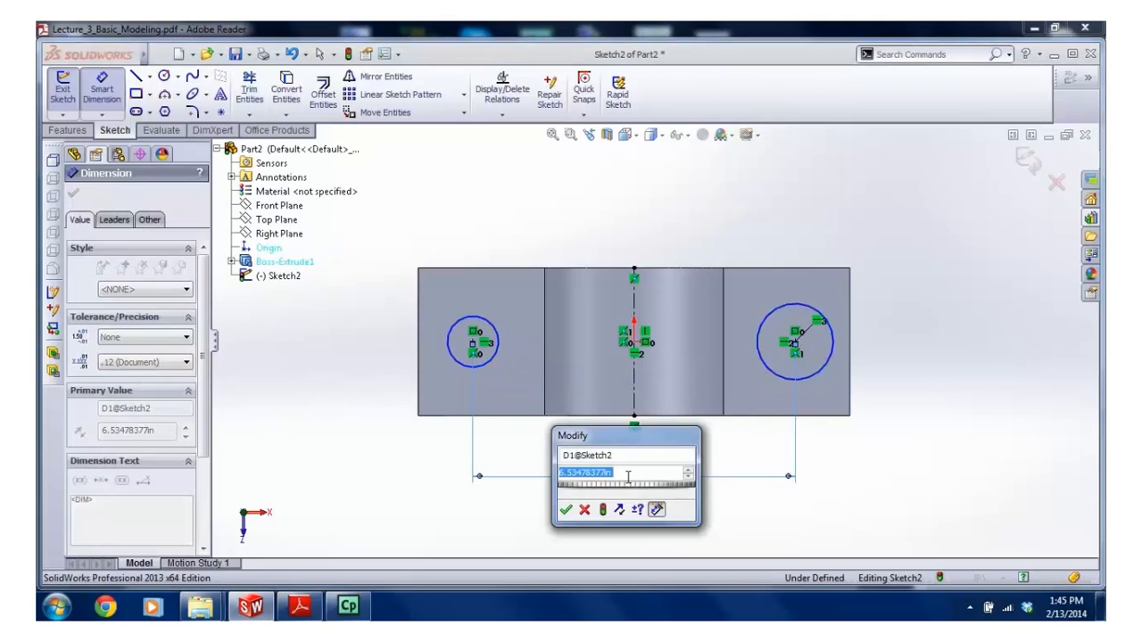
key(Return)
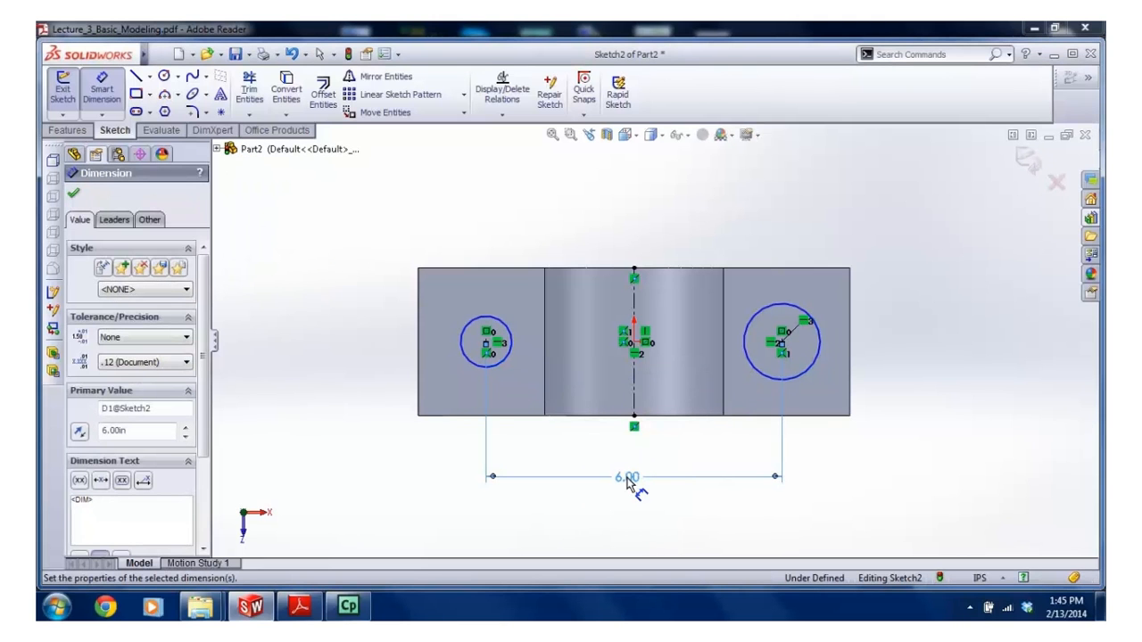
key(Escape)
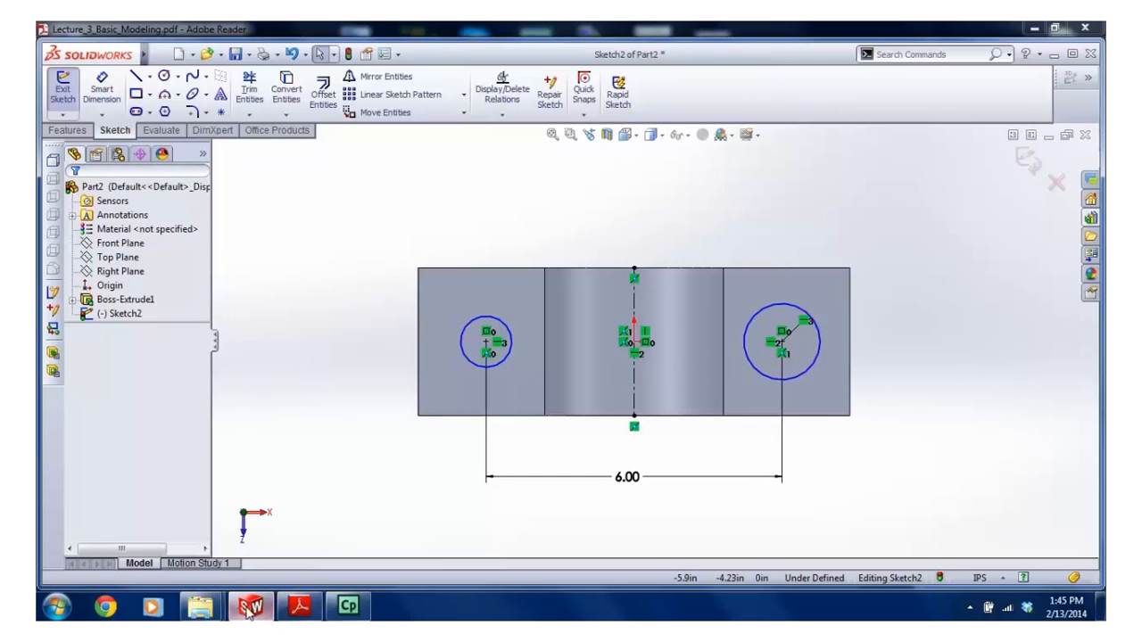
Check the hole size on the PDF drawing and dimension the left circle's diameter as .75 in
click(299, 607)
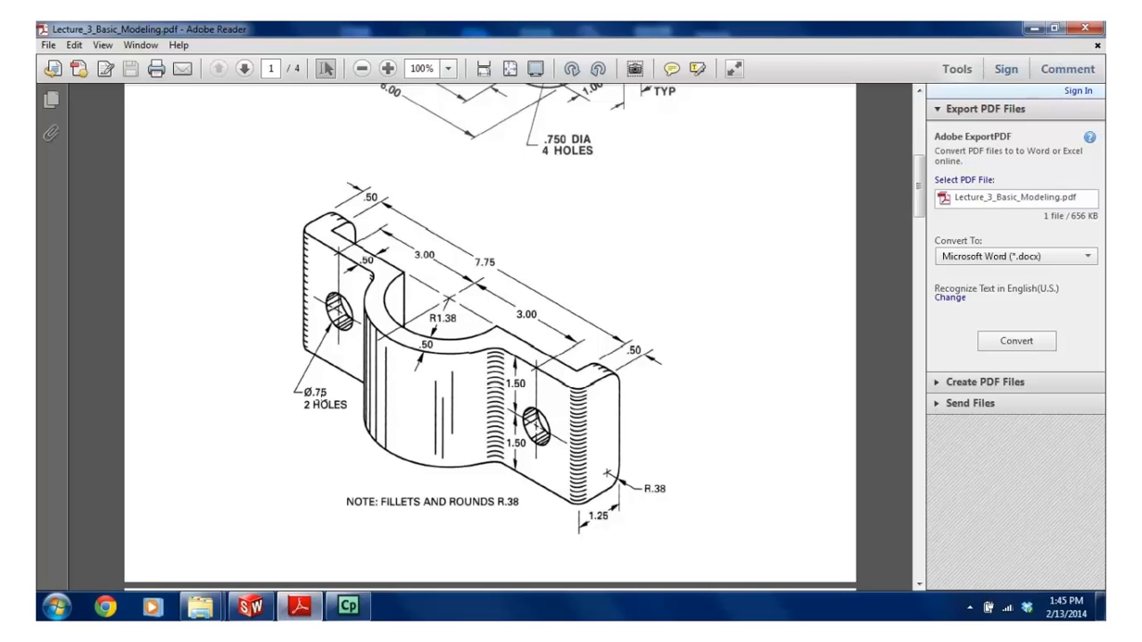
click(253, 607)
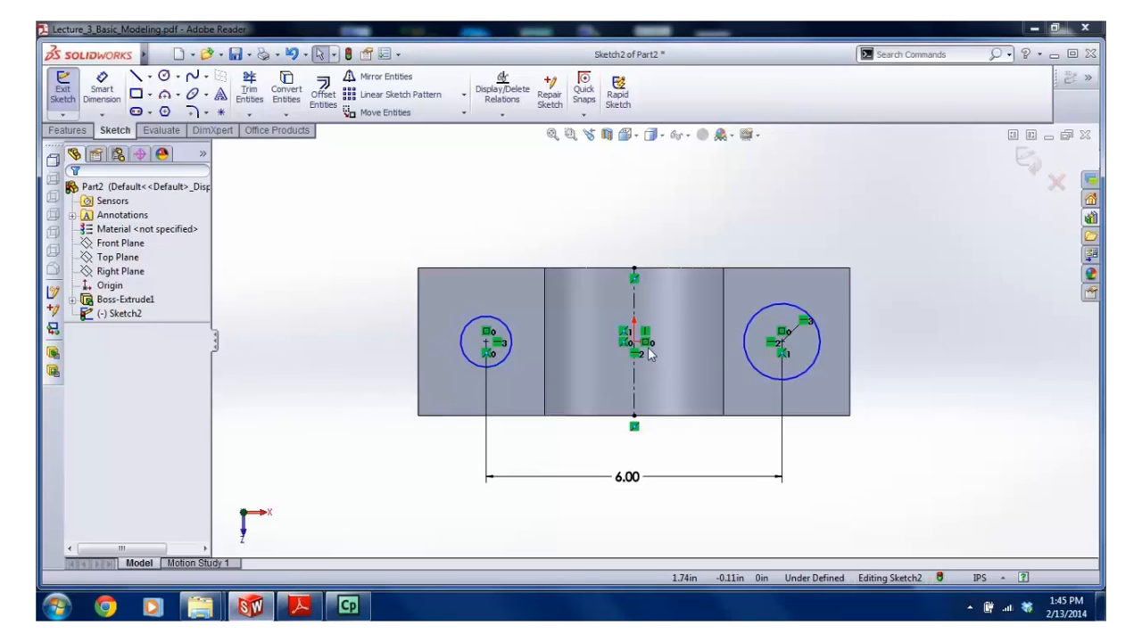
click(102, 90)
click(469, 323)
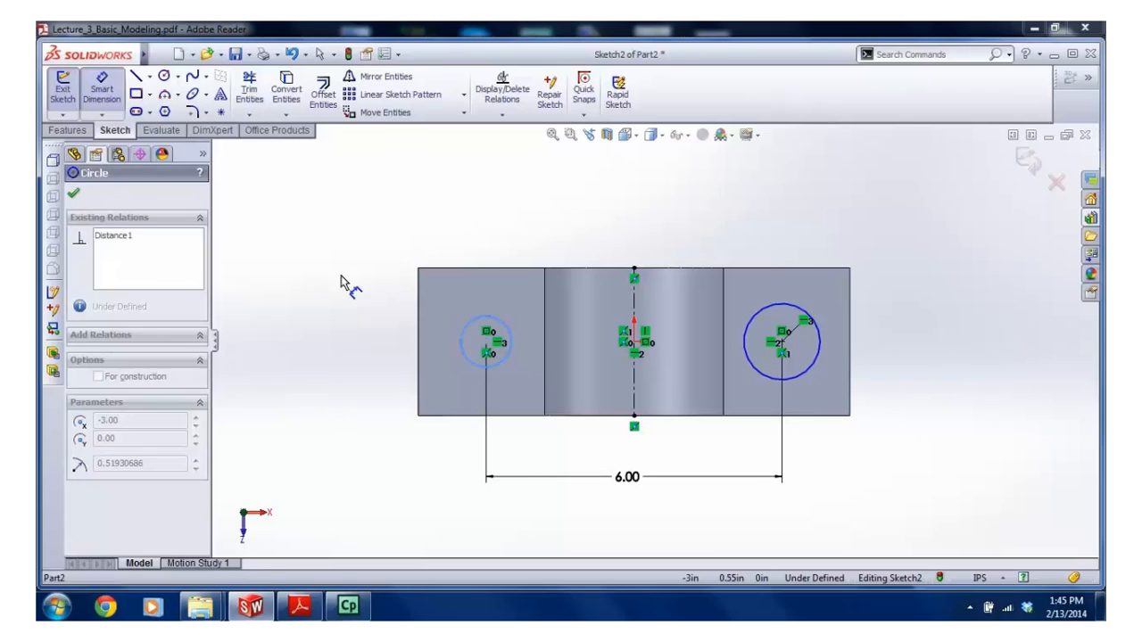
click(315, 279)
text(.75)
key(Return)
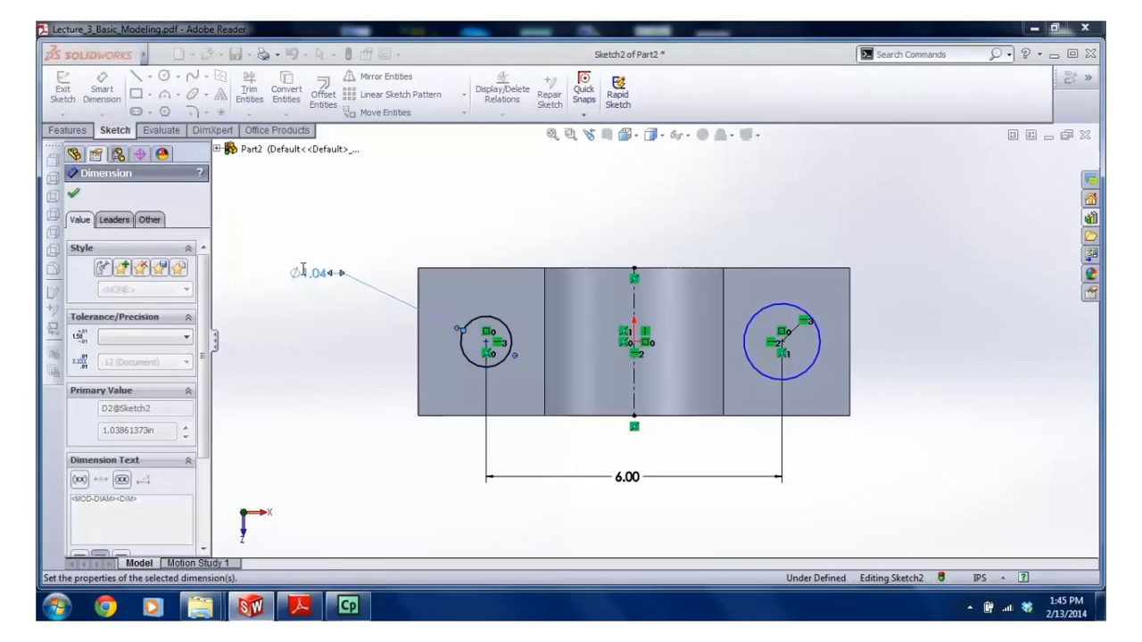
key(Escape)
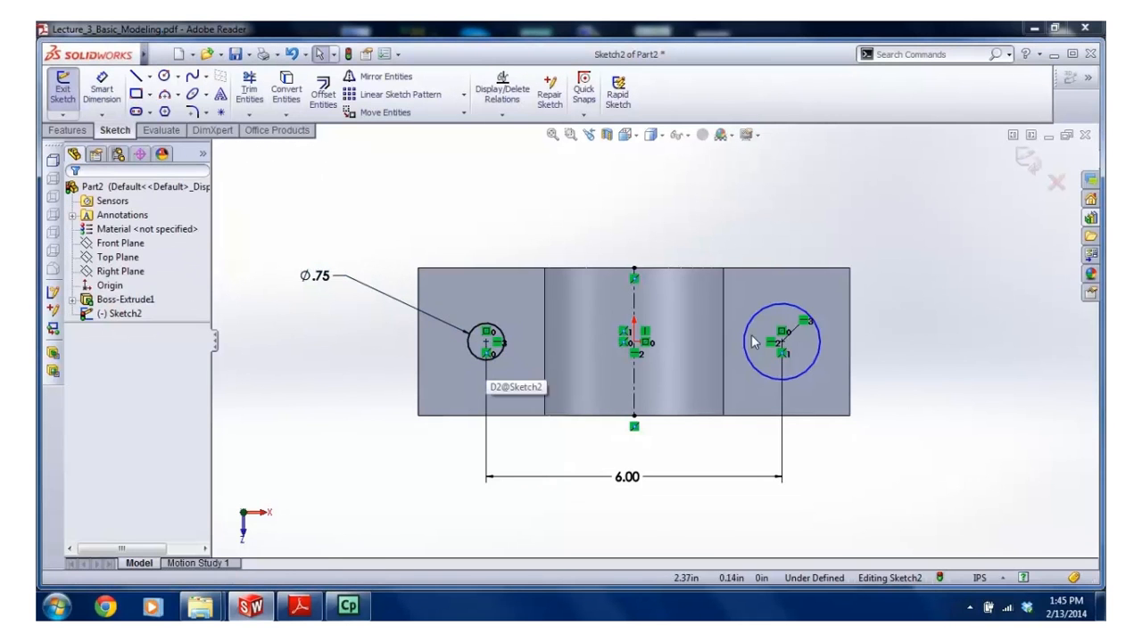
Add an Equal relation between the right circle and the left circle
click(751, 368)
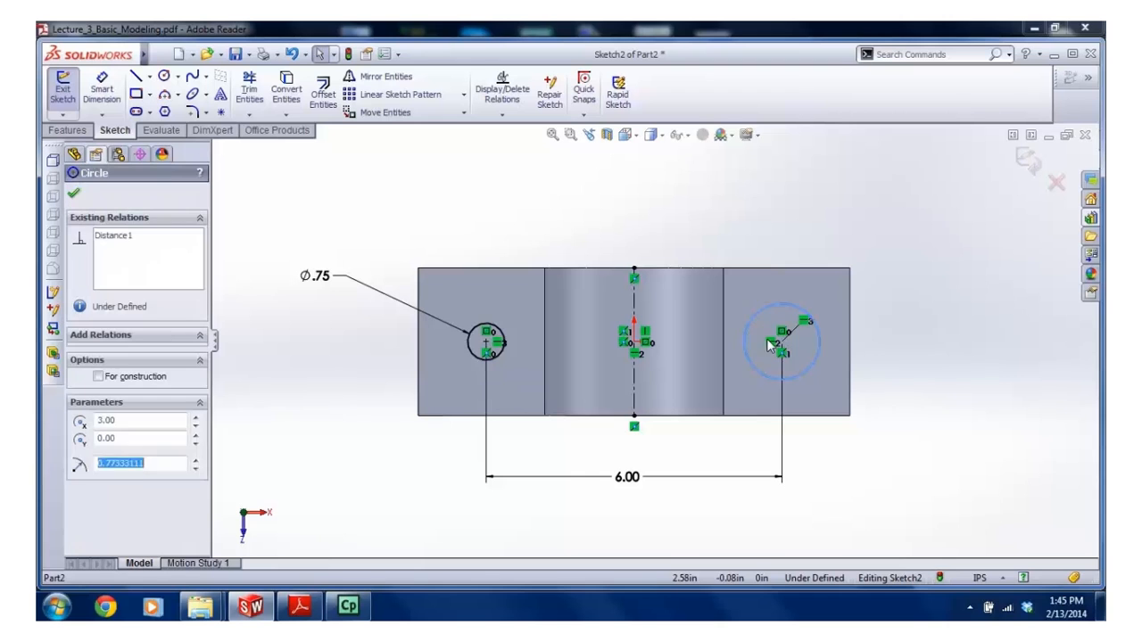
drag(761, 341, 740, 368)
click(737, 373)
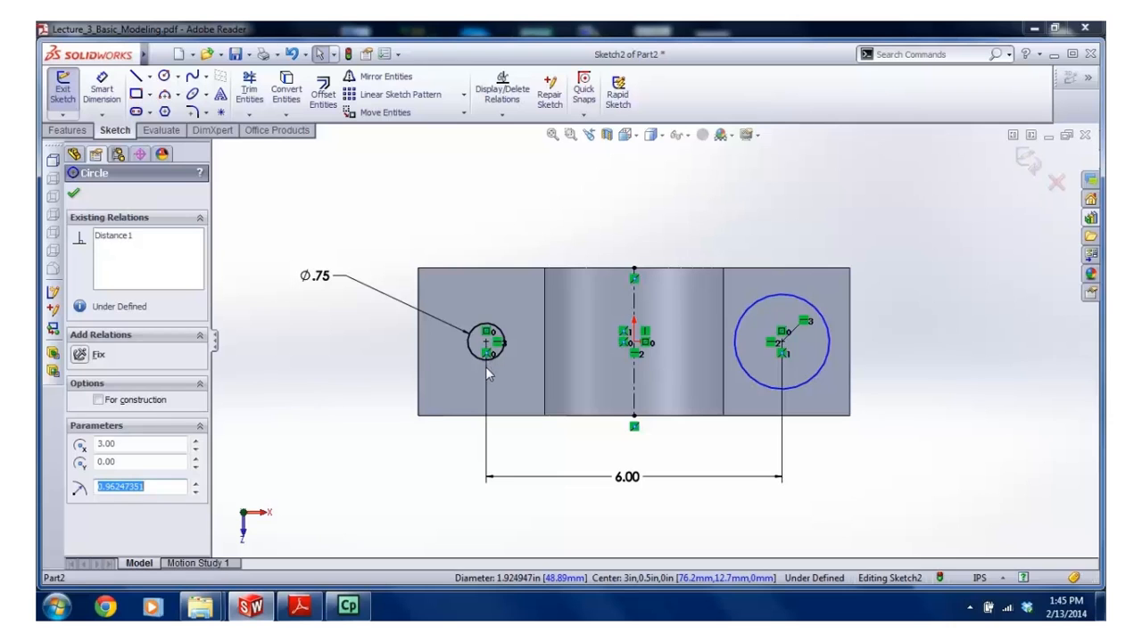
ctrl+click(505, 341)
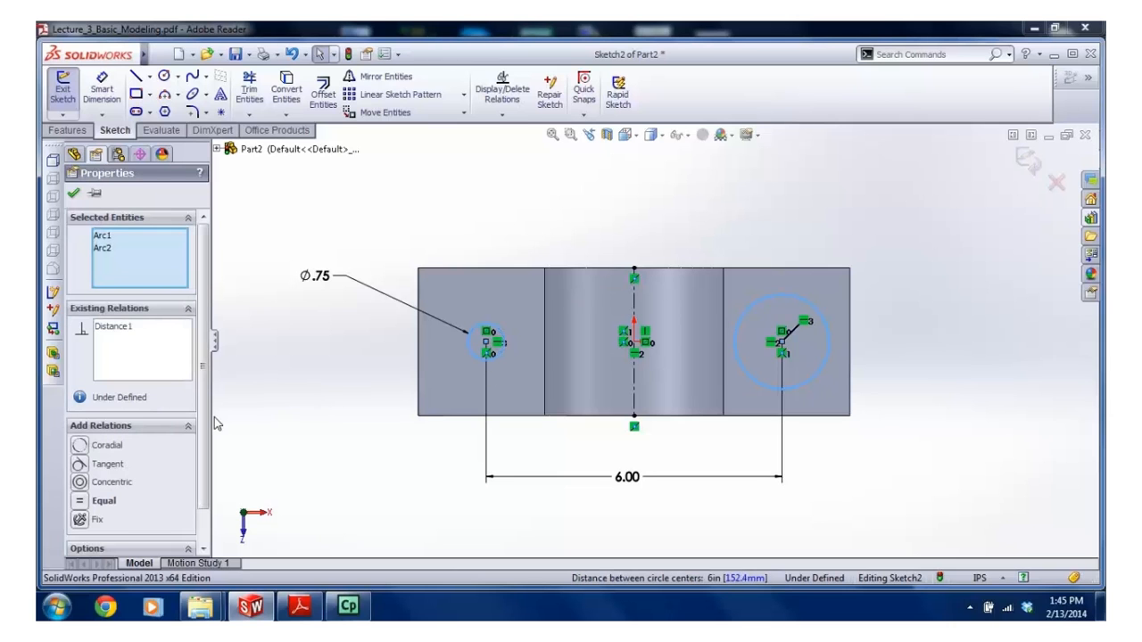
click(78, 501)
click(360, 359)
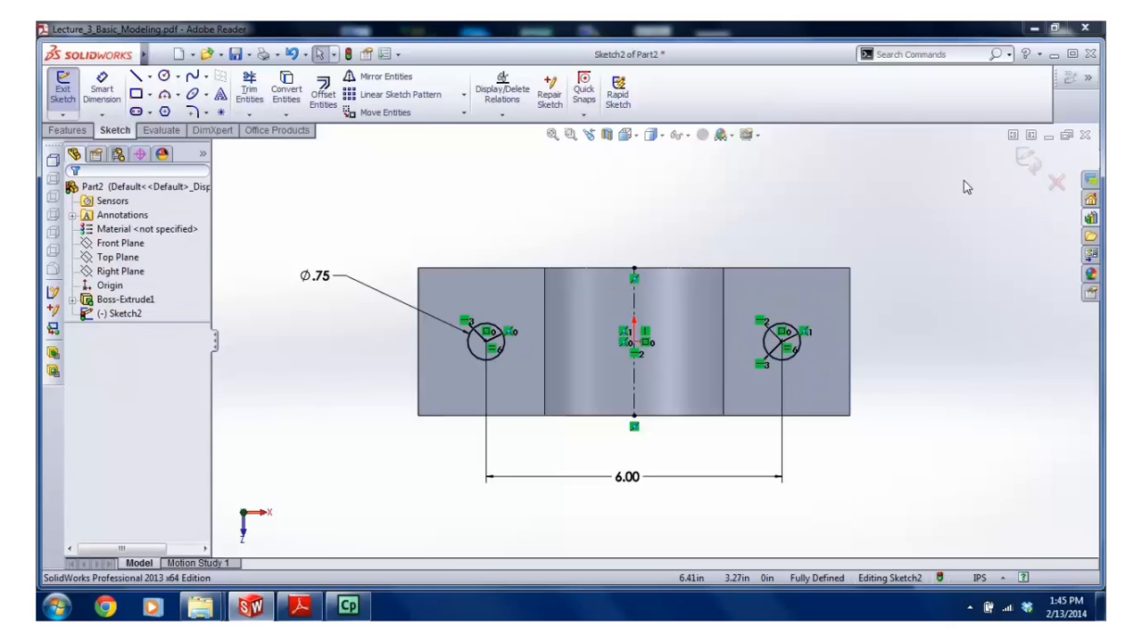
Exit the sketch and cut both circles through the bracket with an Extruded Cut set to Through All
click(1027, 161)
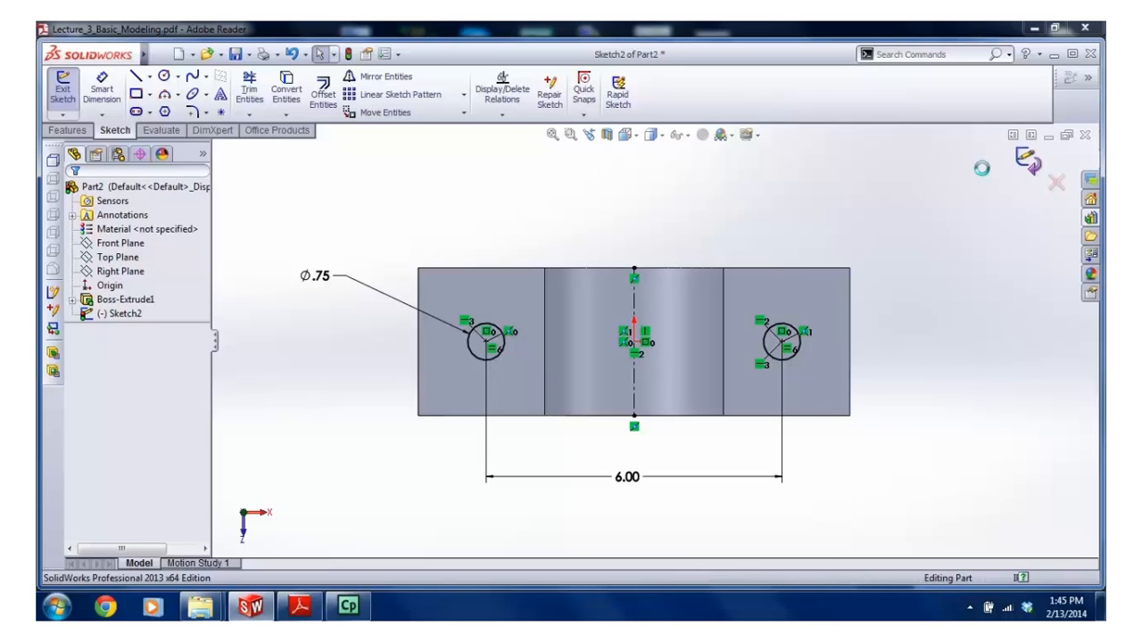
click(262, 105)
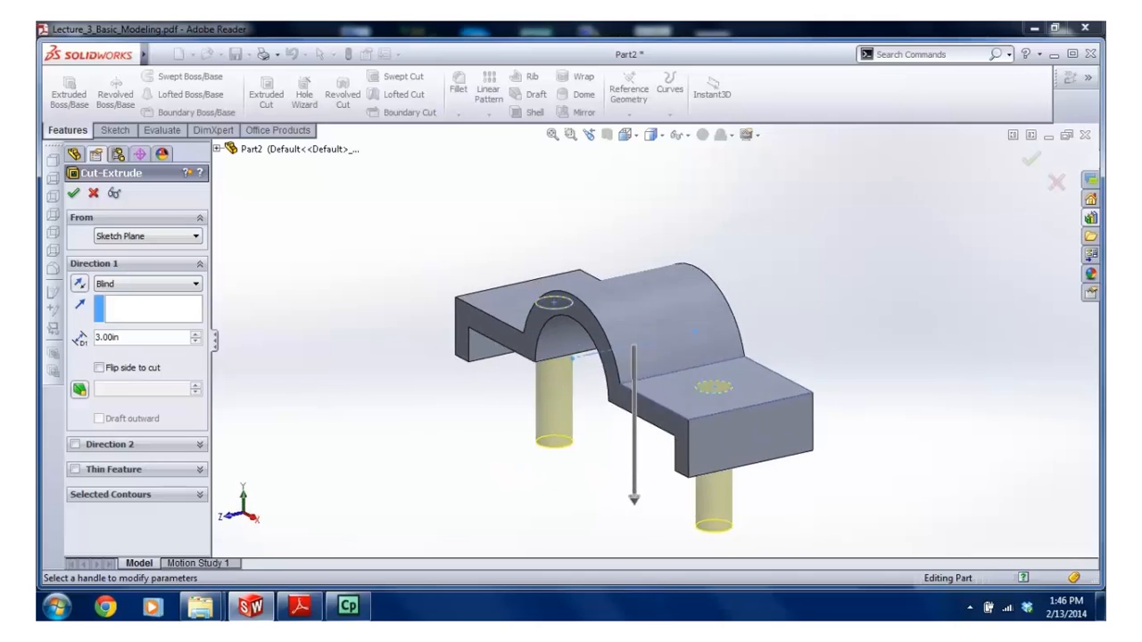
click(125, 286)
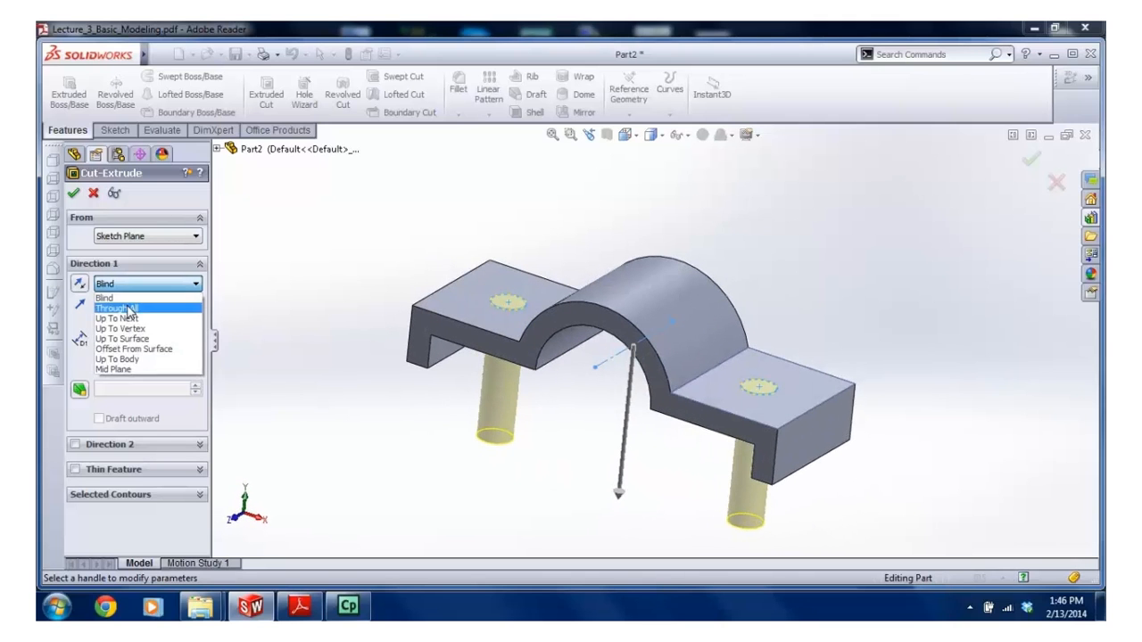
click(121, 296)
key(Return)
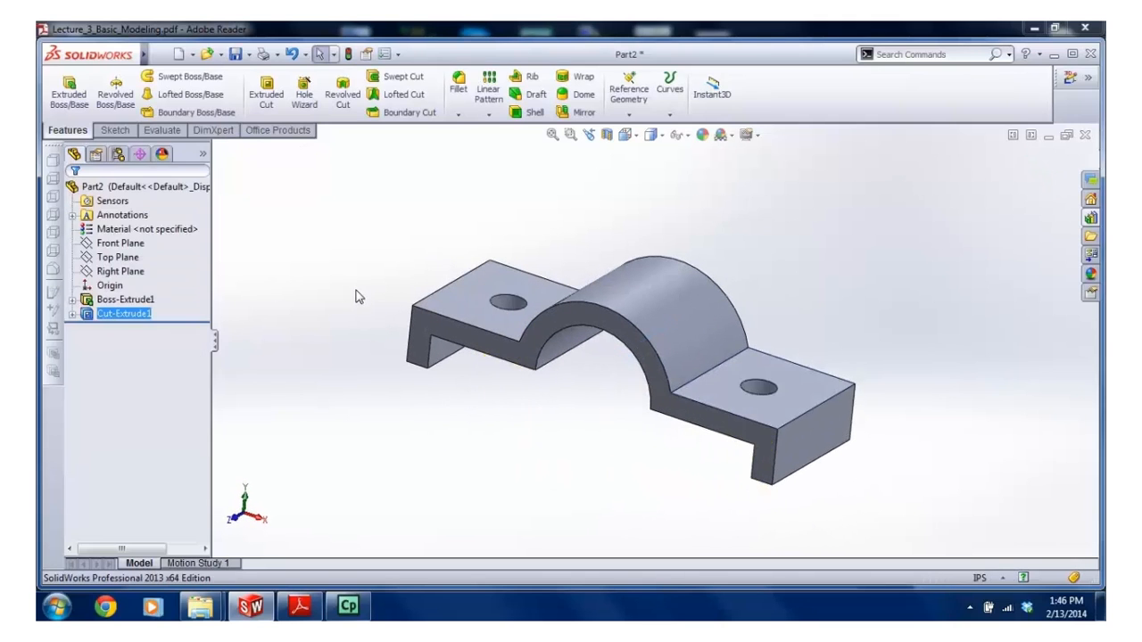
Check the fillet note on the PDF drawing and start a constant-radius Fillet with a radius of .38 in
click(311, 609)
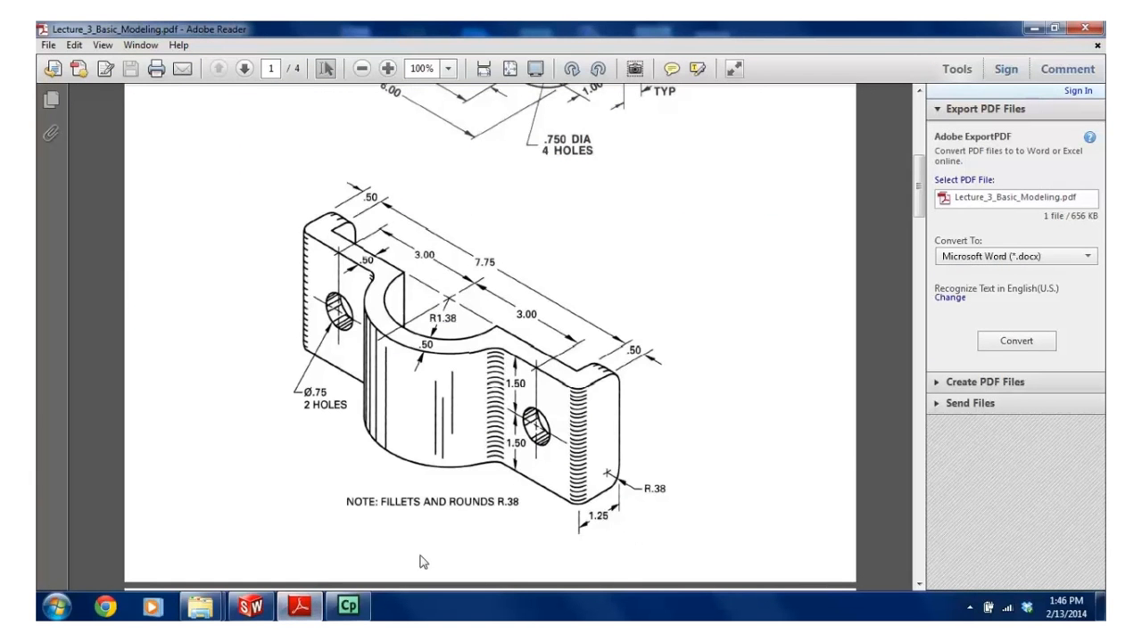
click(250, 606)
middle_drag(497, 396, 485, 336)
click(458, 85)
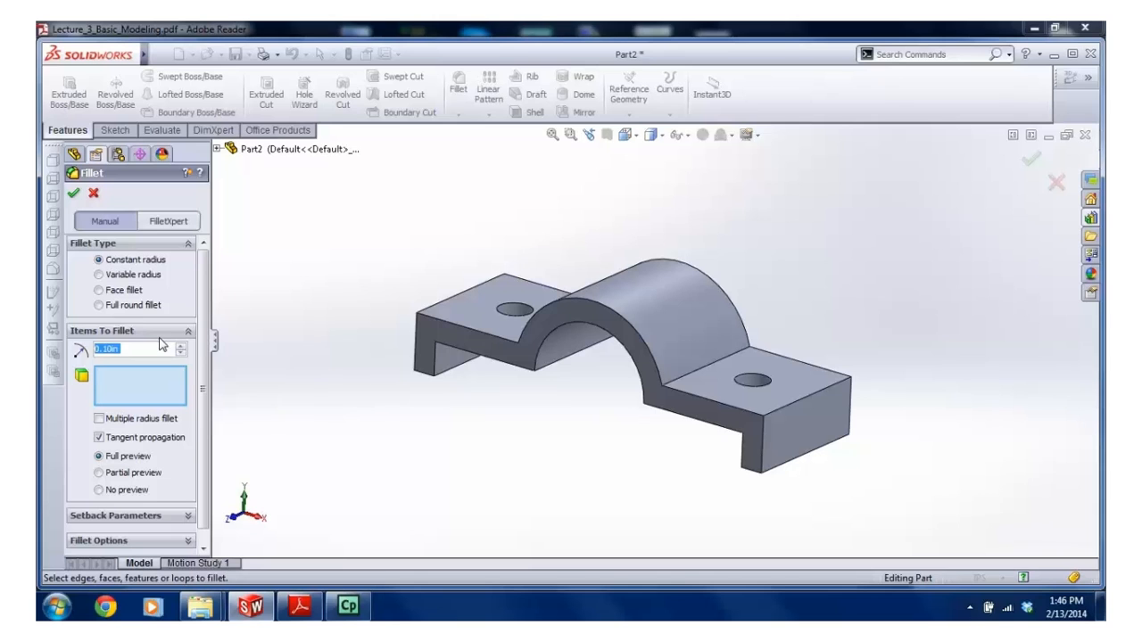
text(.38)
Select the four short corner edges at the lower ends of both end flanges for the fillet
scroll(703, 458, down, 5)
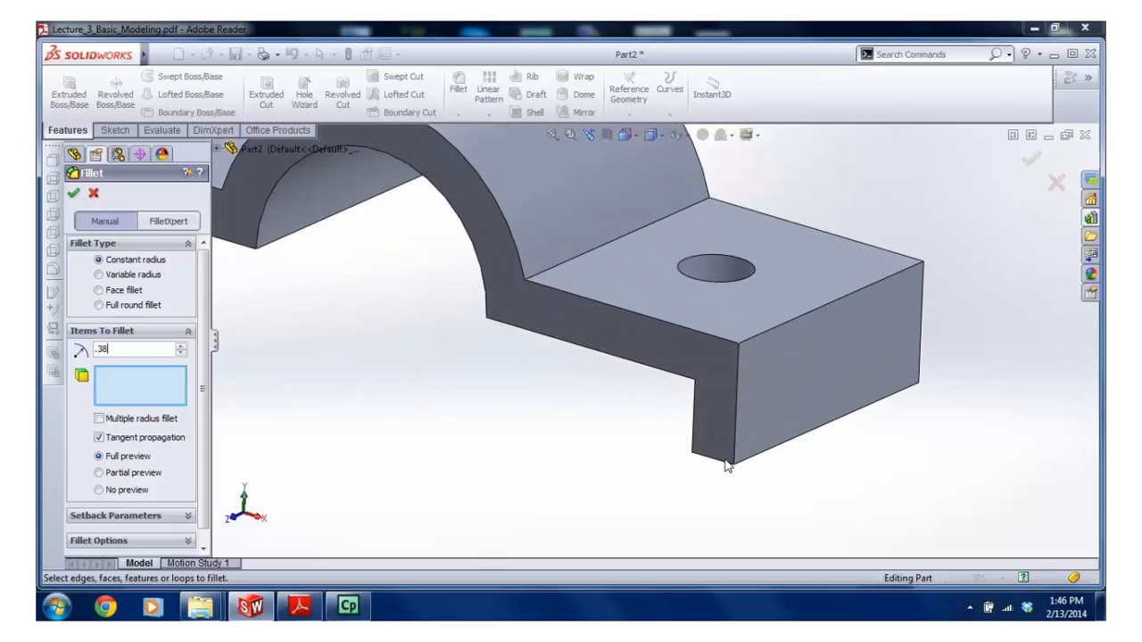
click(713, 458)
middle_drag(823, 451, 690, 411)
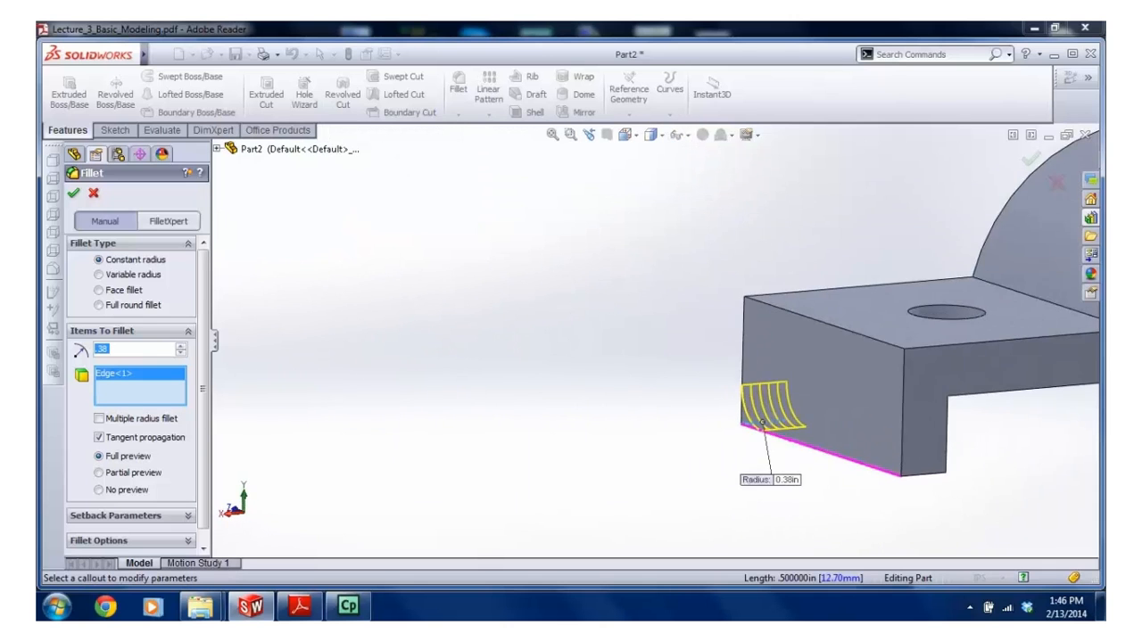
scroll(690, 410, up, 3)
scroll(773, 392, down, 3)
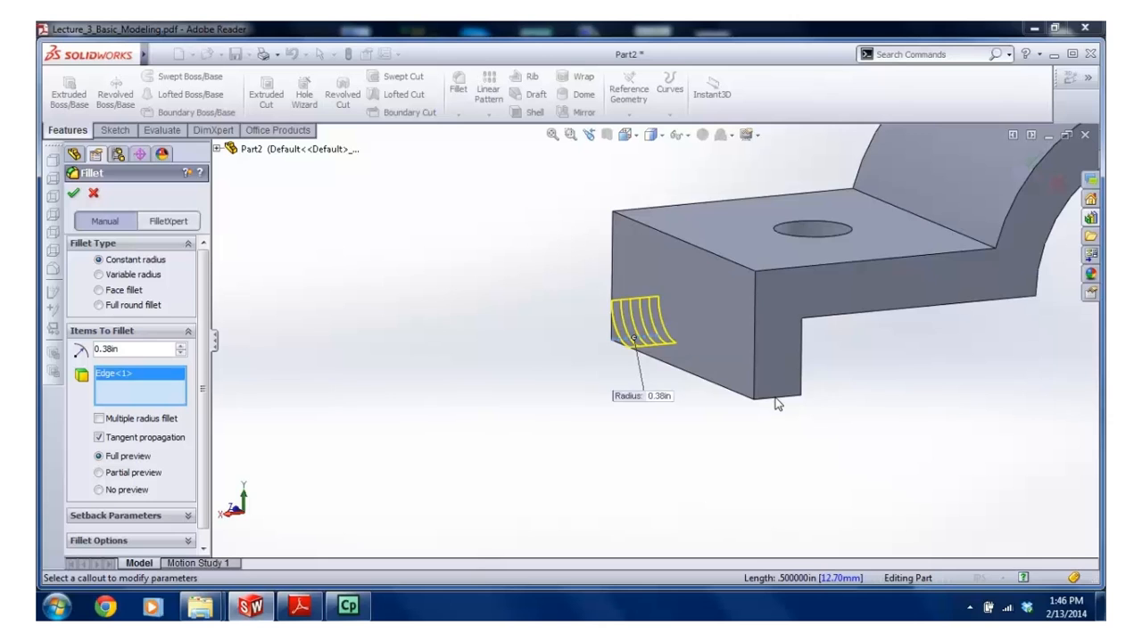
click(776, 402)
scroll(767, 415, up, 3)
scroll(874, 328, down, 2)
scroll(874, 328, down, 3)
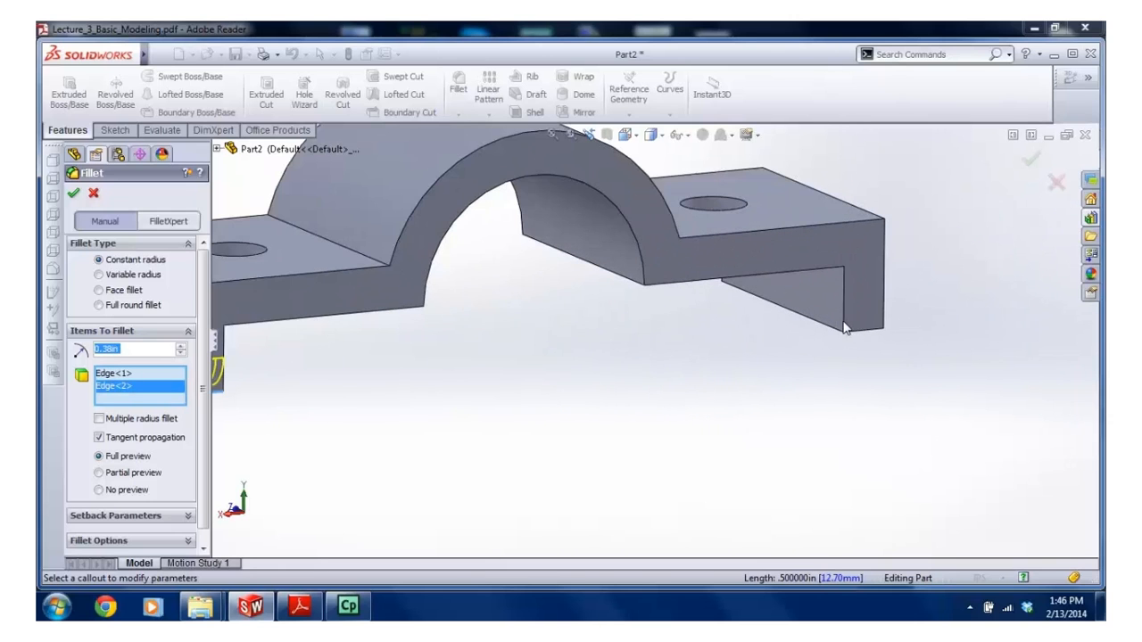
click(861, 332)
scroll(483, 332, up, 5)
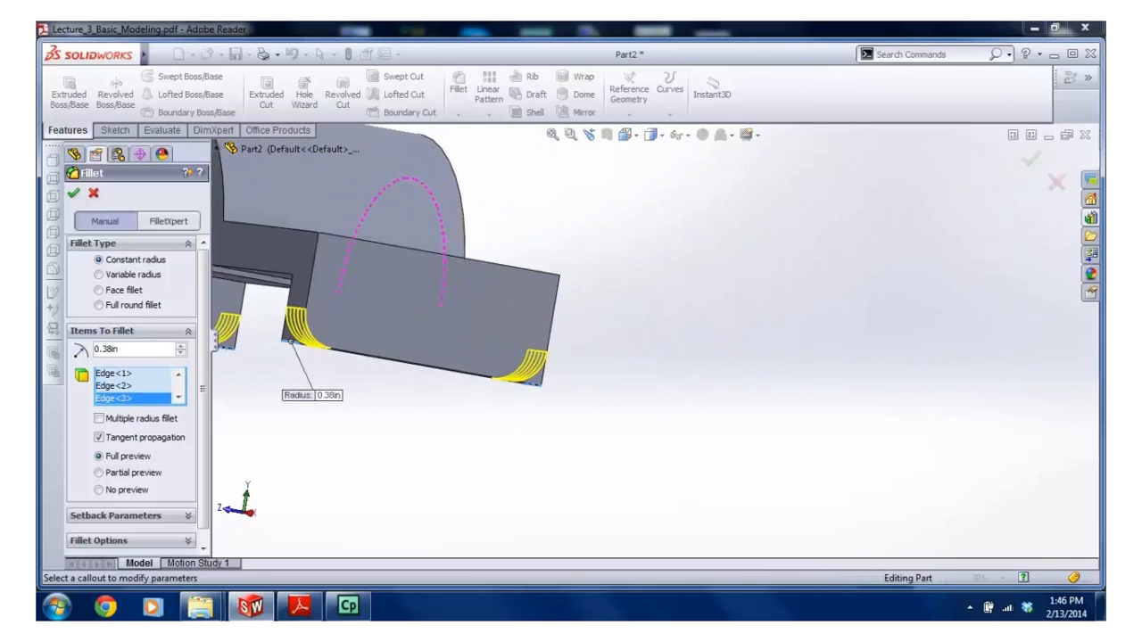
scroll(466, 355, down, 5)
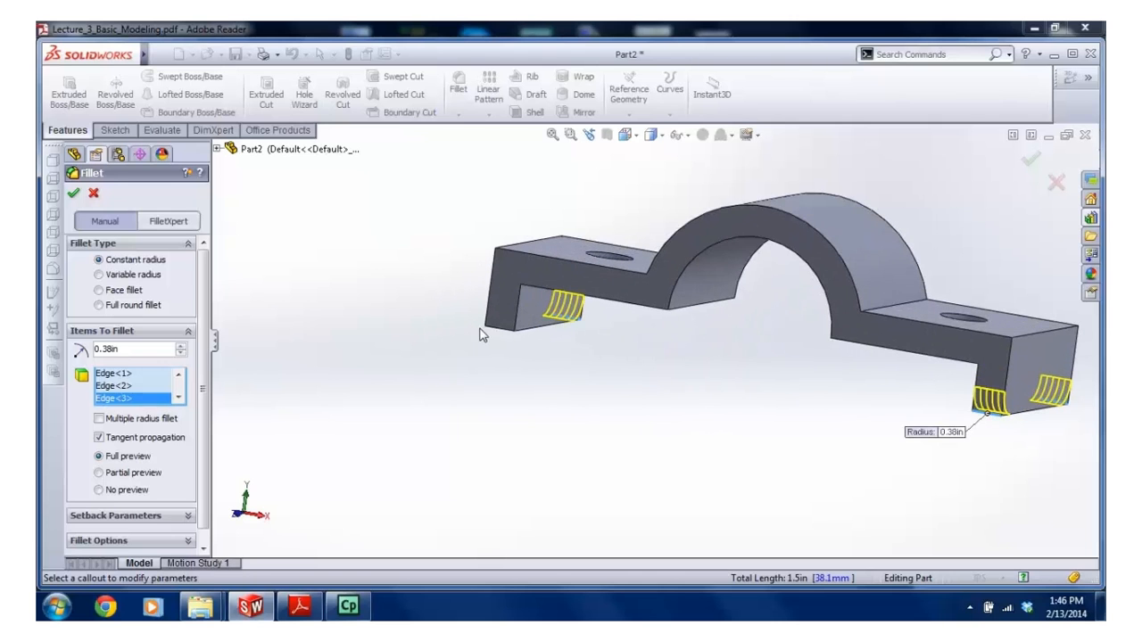
click(494, 337)
Add the left flange's outer top edge and the edge where that flange meets the arch to the fillet selection
middle_drag(517, 293, 562, 389)
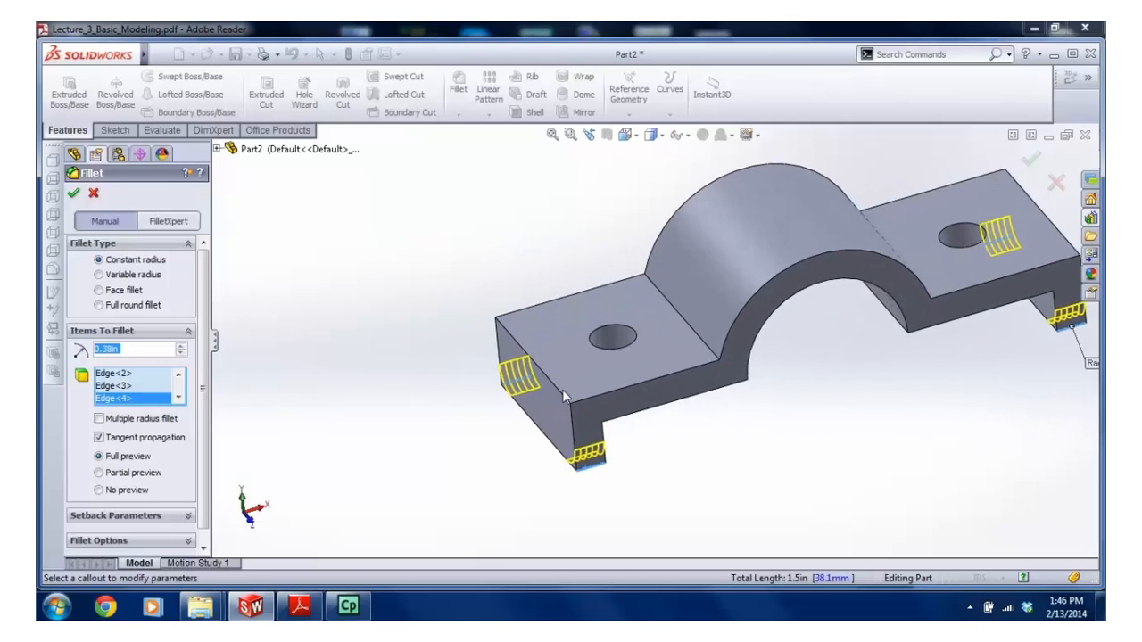
click(555, 385)
scroll(700, 347, down, 5)
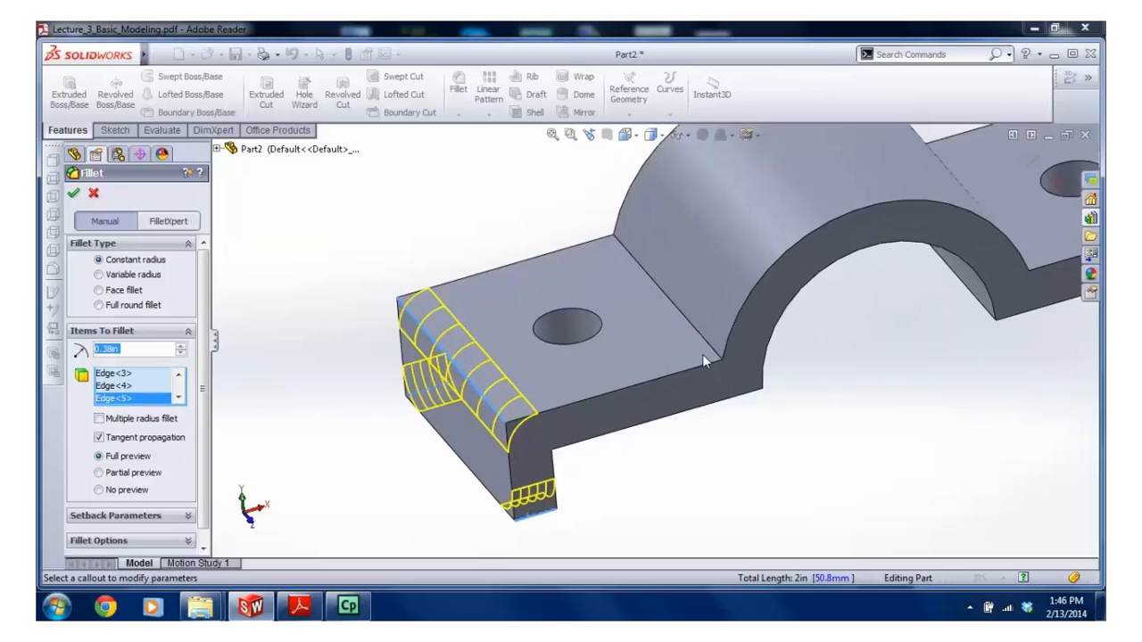
click(698, 334)
scroll(704, 380, up, 6)
Add the right flange's arch junction edge and outer top edge to the selection, and apply the .38 in fillet
middle_drag(874, 370, 785, 331)
scroll(705, 329, down, 3)
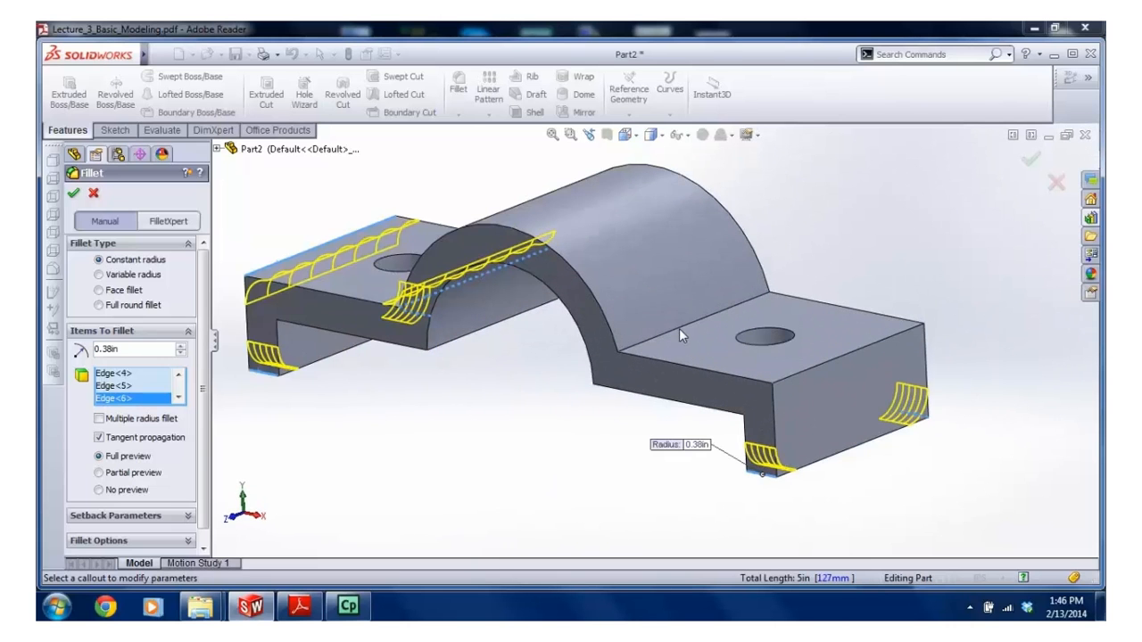
click(679, 328)
scroll(638, 388, up, 2)
click(811, 352)
mouse_move(811, 352)
middle_down()
mouse_move(897, 332)
mouse_move(857, 310)
mouse_move(745, 346)
mouse_move(847, 330)
mouse_move(794, 325)
mouse_move(801, 346)
middle_up()
middle_drag(628, 376, 622, 377)
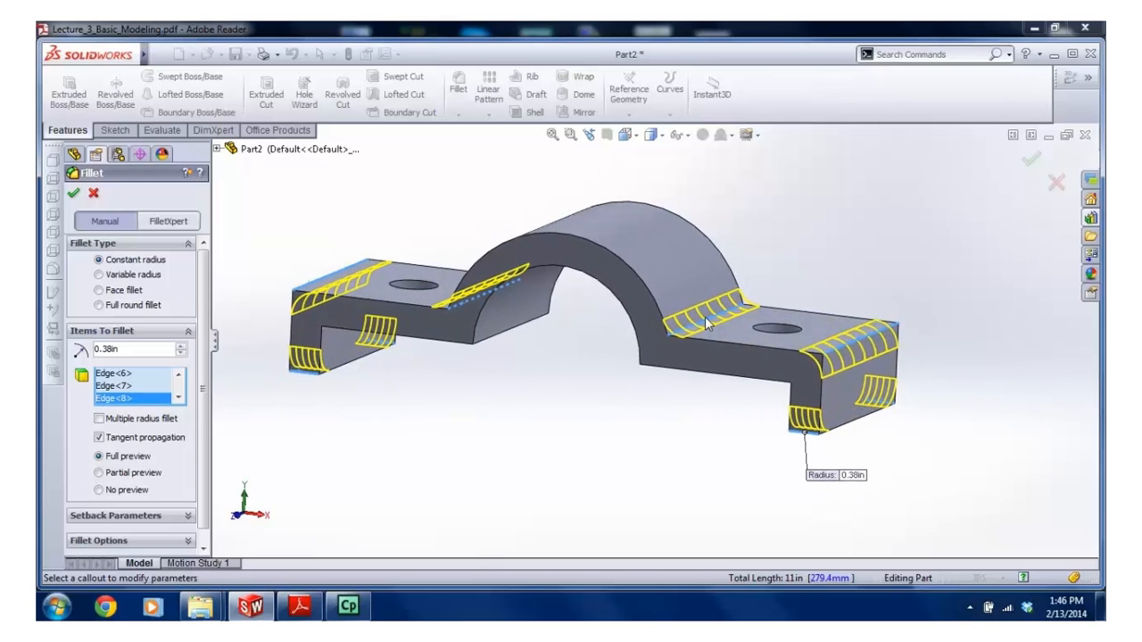
click(1030, 162)
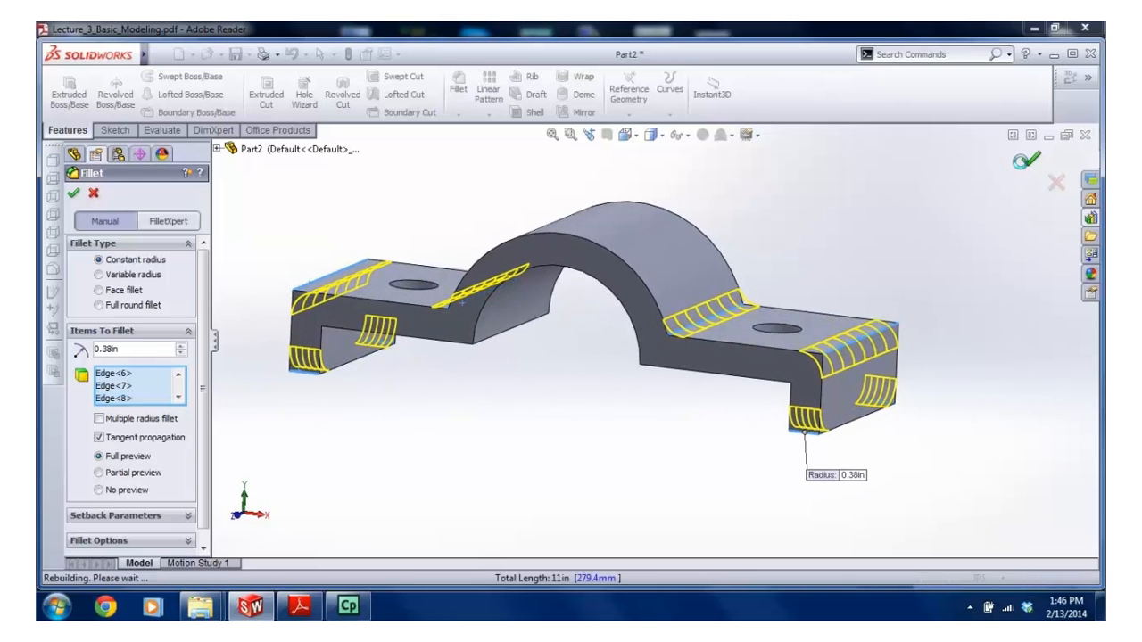
middle_drag(795, 247, 649, 336)
scroll(758, 259, up, 2)
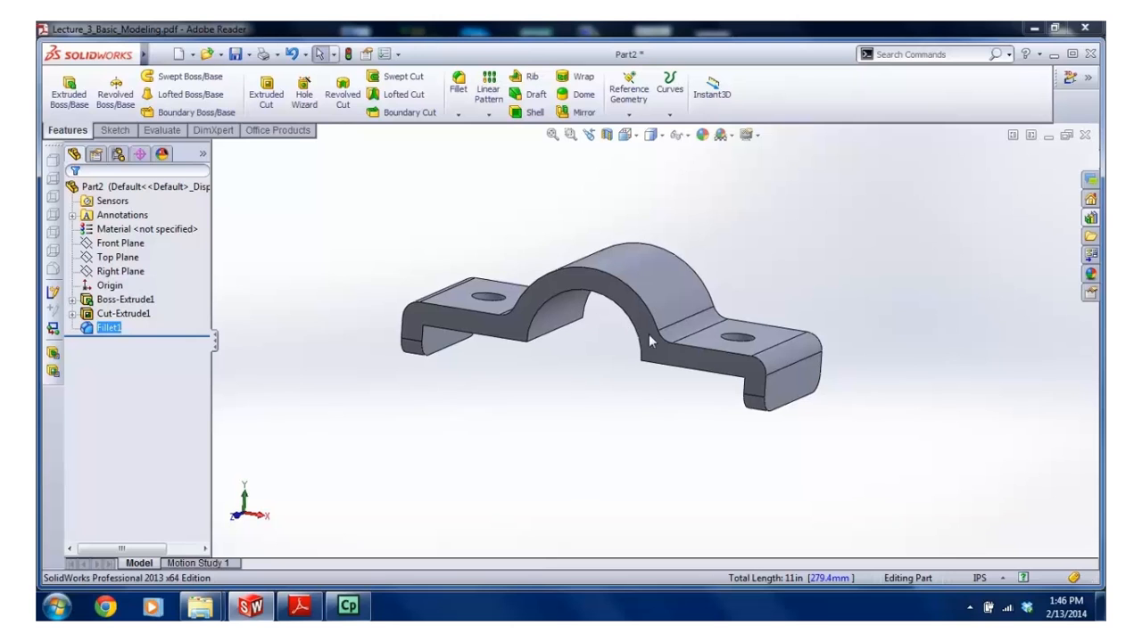
scroll(534, 323, down, 2)
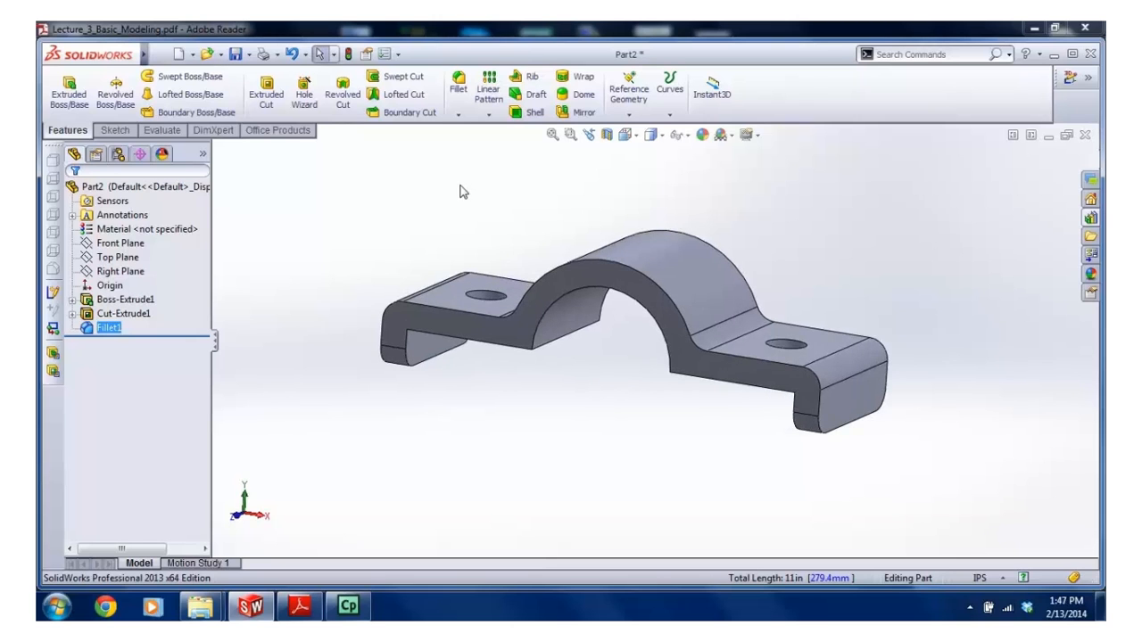
scroll(588, 260, down, 3)
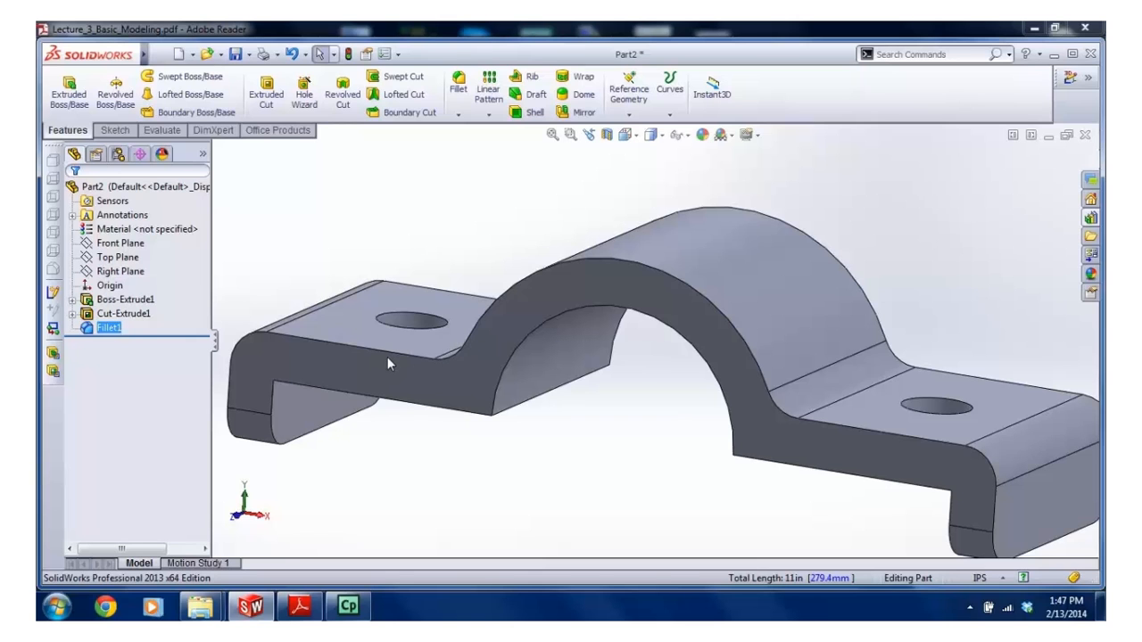
click(458, 90)
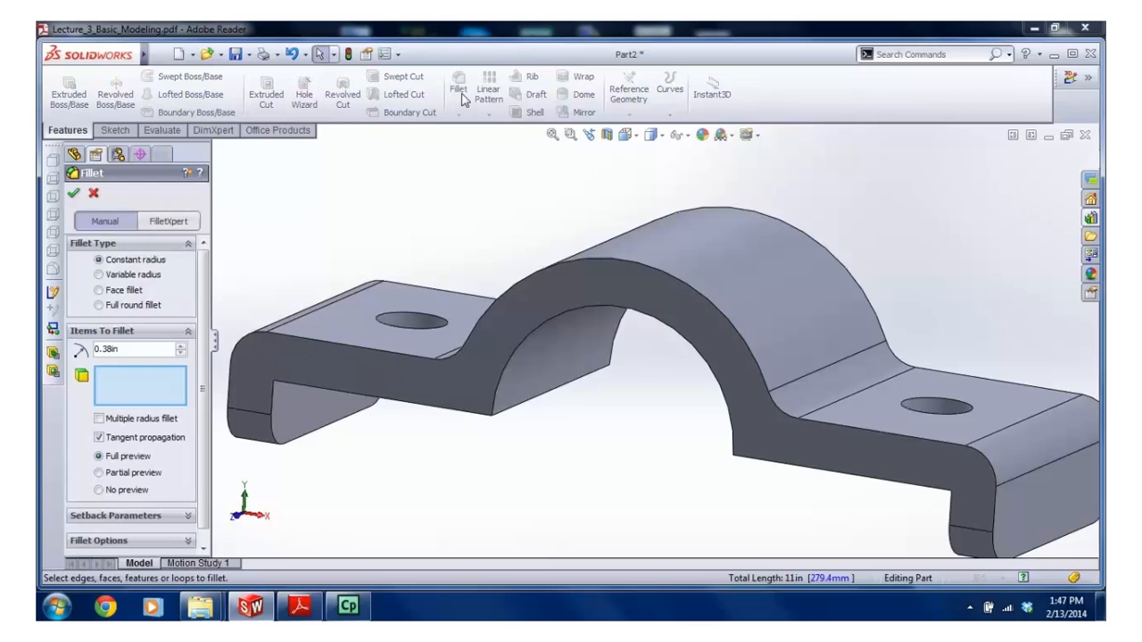
click(73, 192)
click(118, 331)
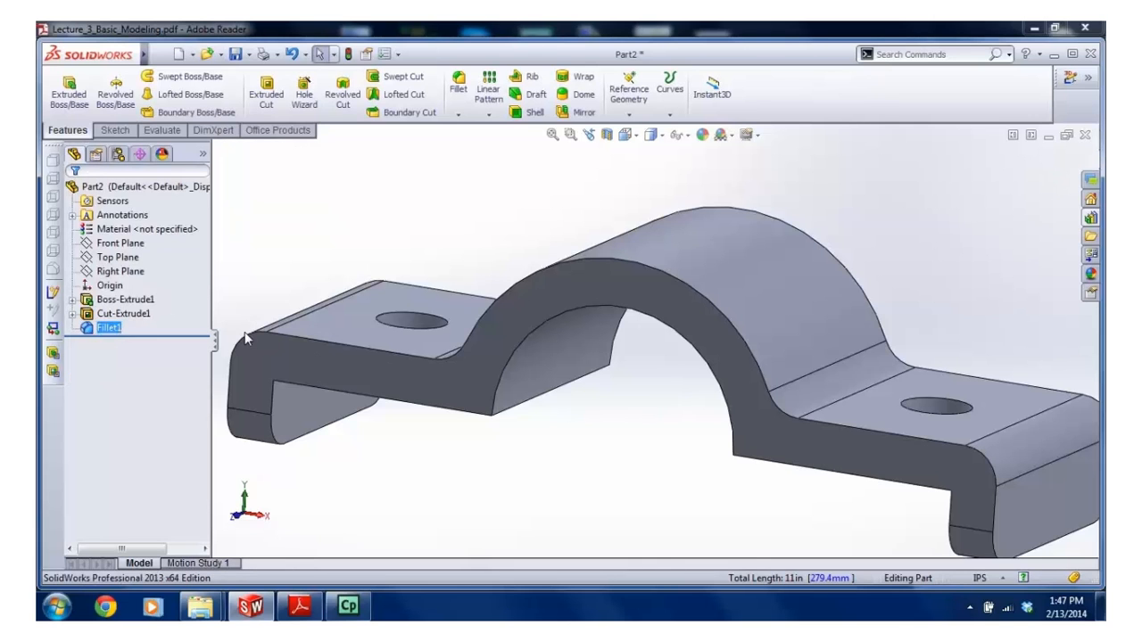
Start a constant-radius Fillet of 0.05 in on the upper front edge of the arch
click(458, 90)
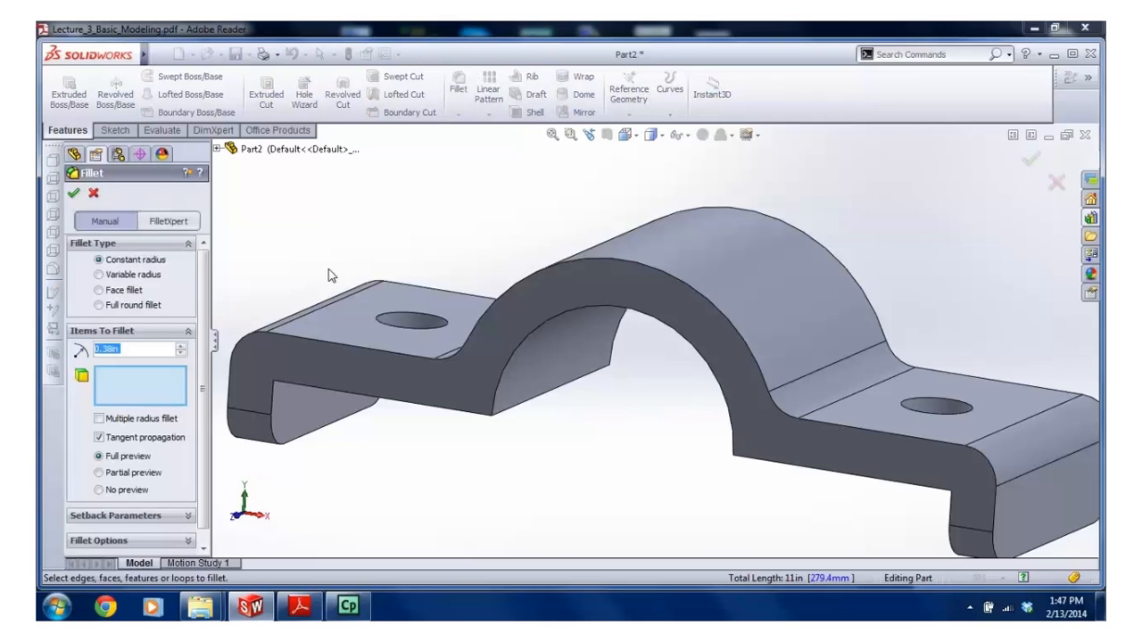
text(0.05)
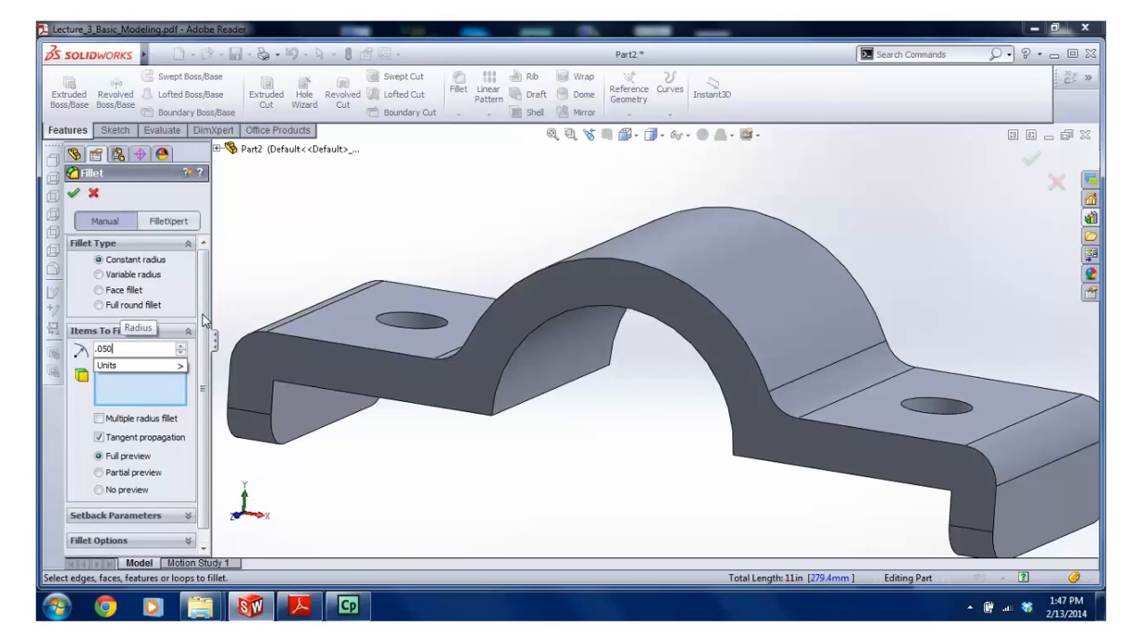
key(Return)
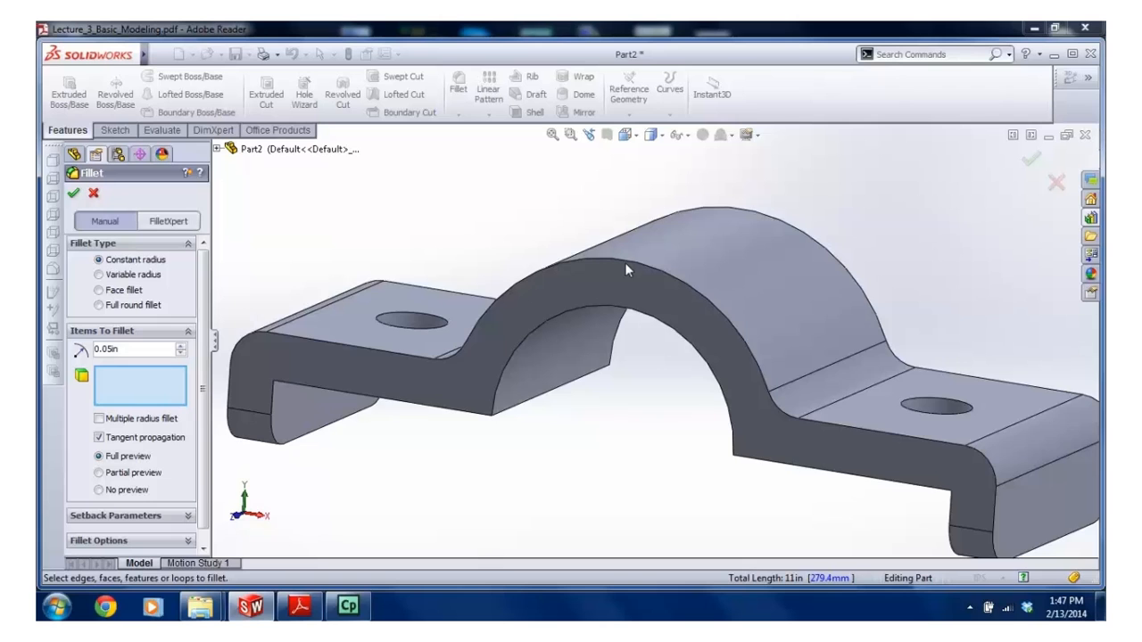
middle_drag(631, 260, 644, 294)
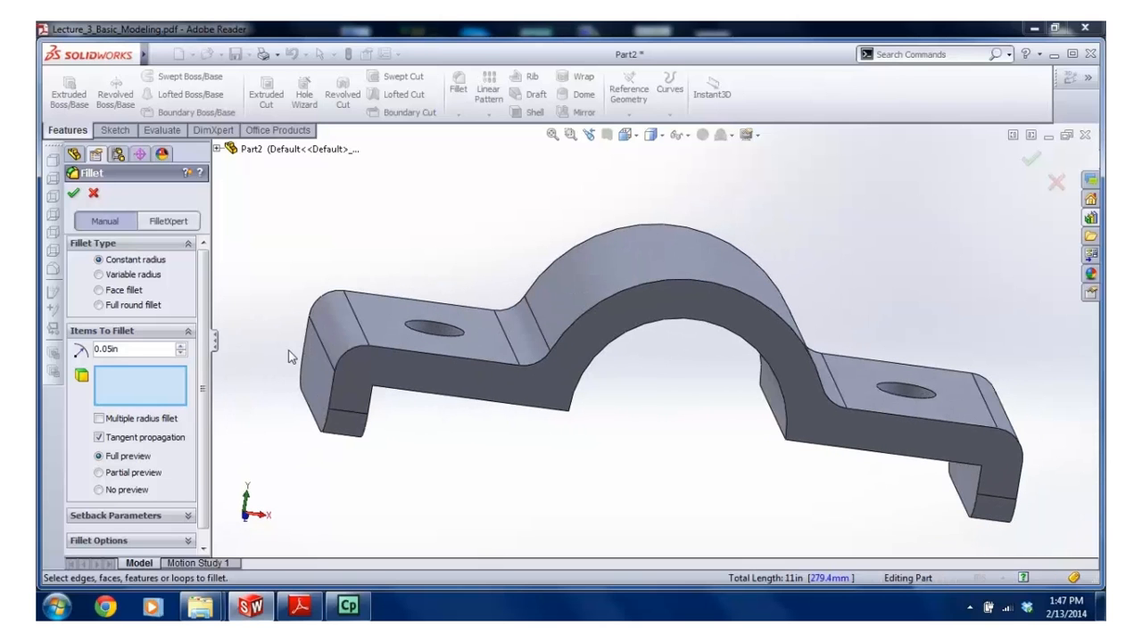
click(673, 280)
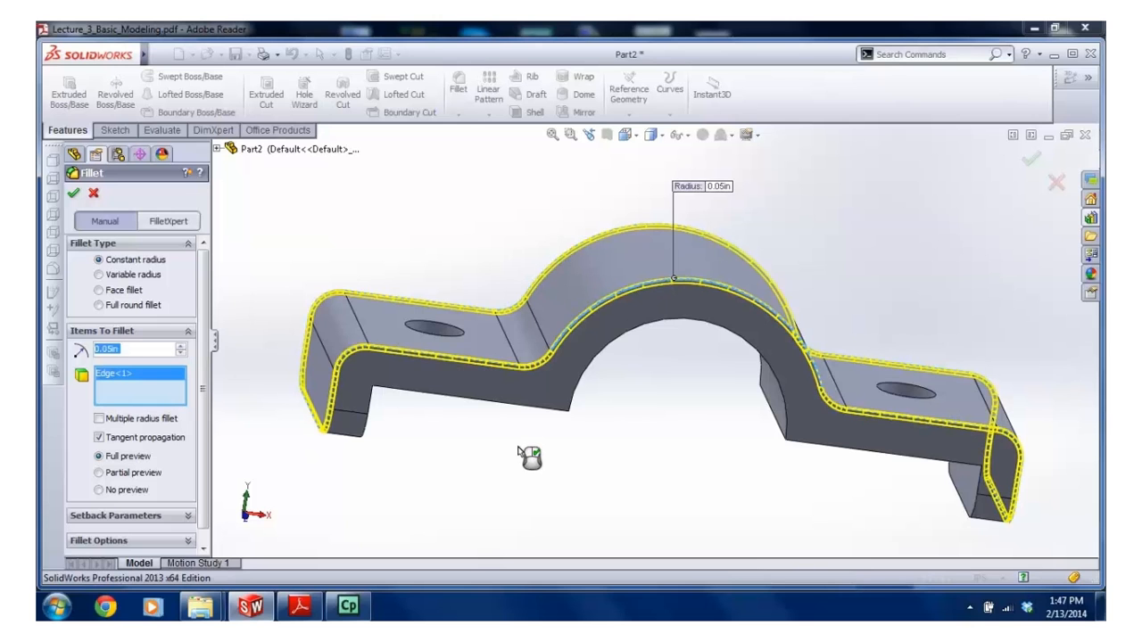
middle_drag(473, 374, 460, 398)
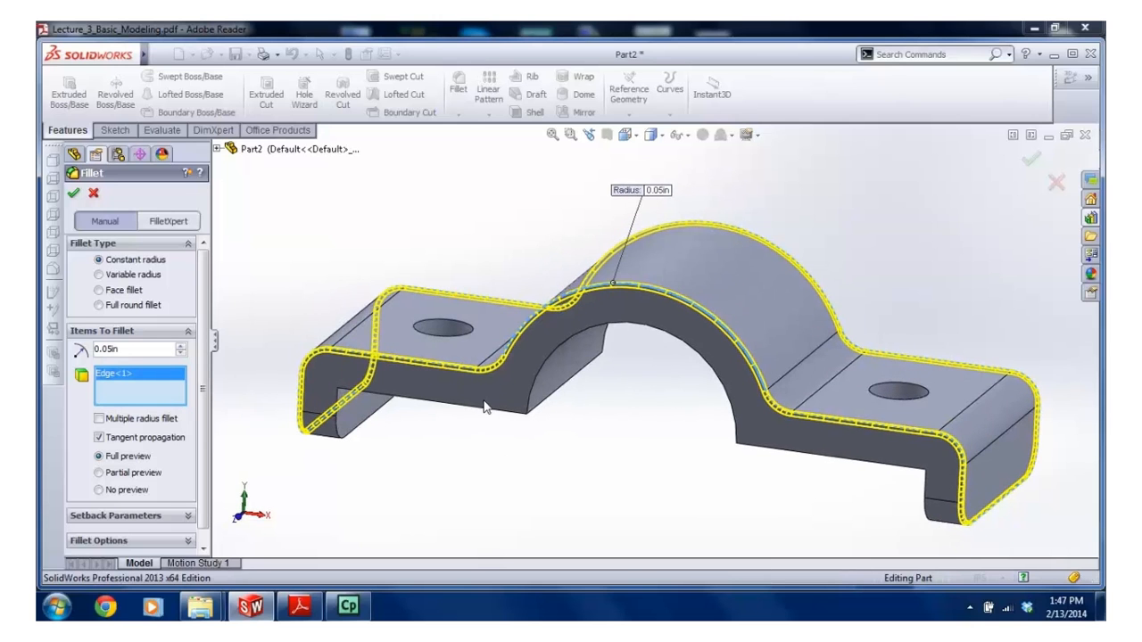
Compare the edge fillet preview with Tangent propagation off and on, and apply the fillet with the option on
click(100, 438)
click(100, 438)
click(106, 439)
click(103, 438)
click(74, 193)
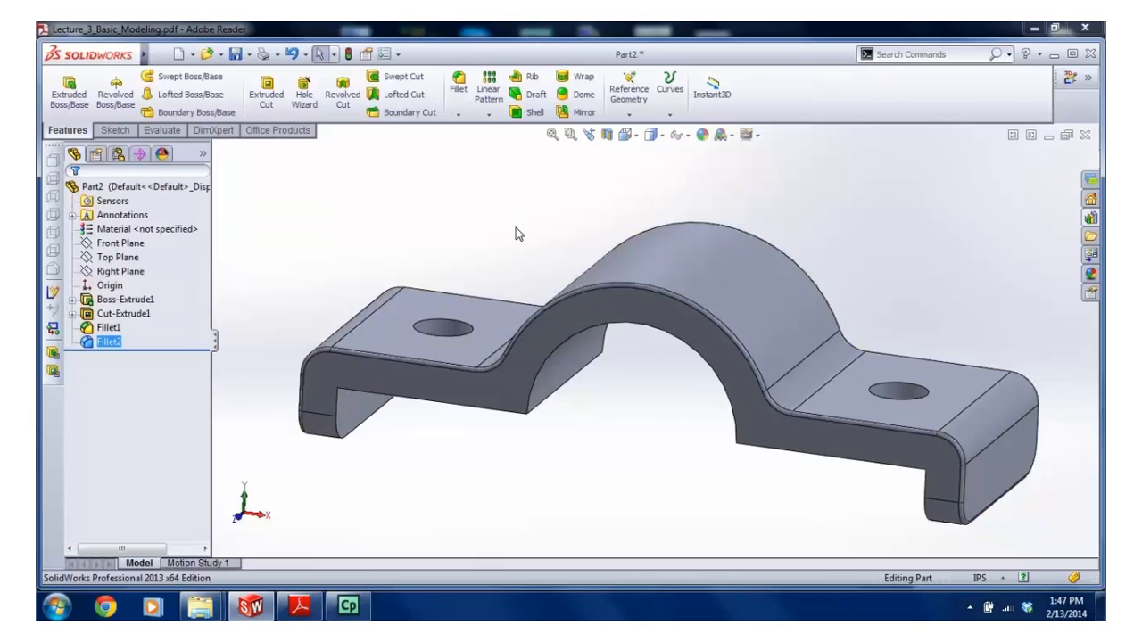
Grab the rollback bar beneath the second fillet in the feature tree
scroll(644, 314, down, 3)
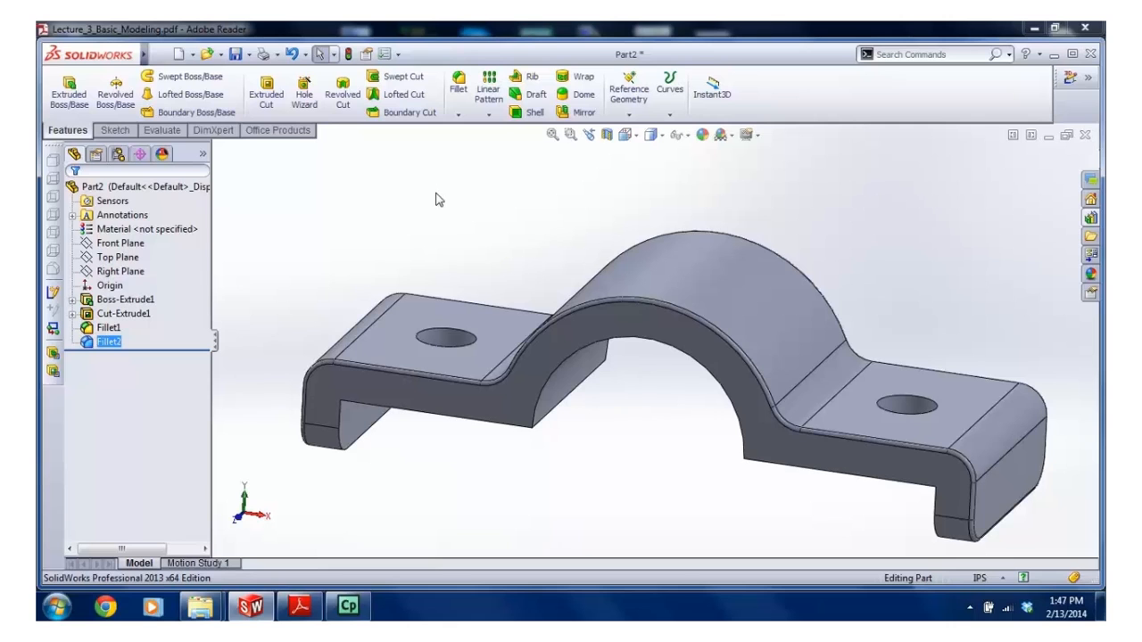
click(204, 348)
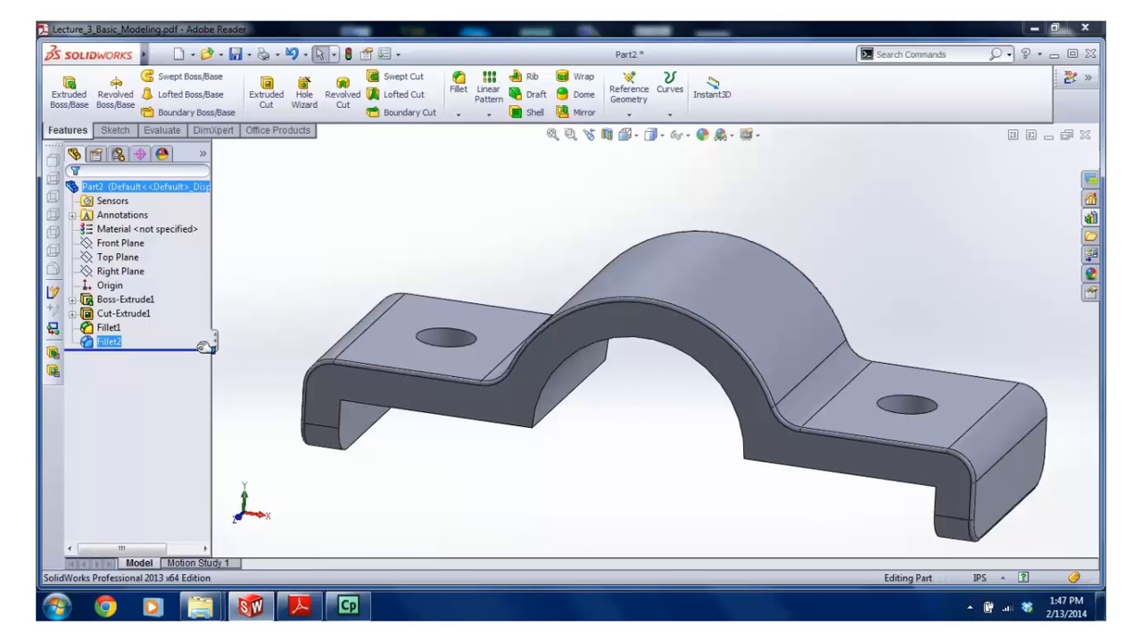
Roll the model back to just after Boss-Extrude1, and roll it forward past Cut-Extrude1 to the end of the feature history
drag(204, 348, 204, 307)
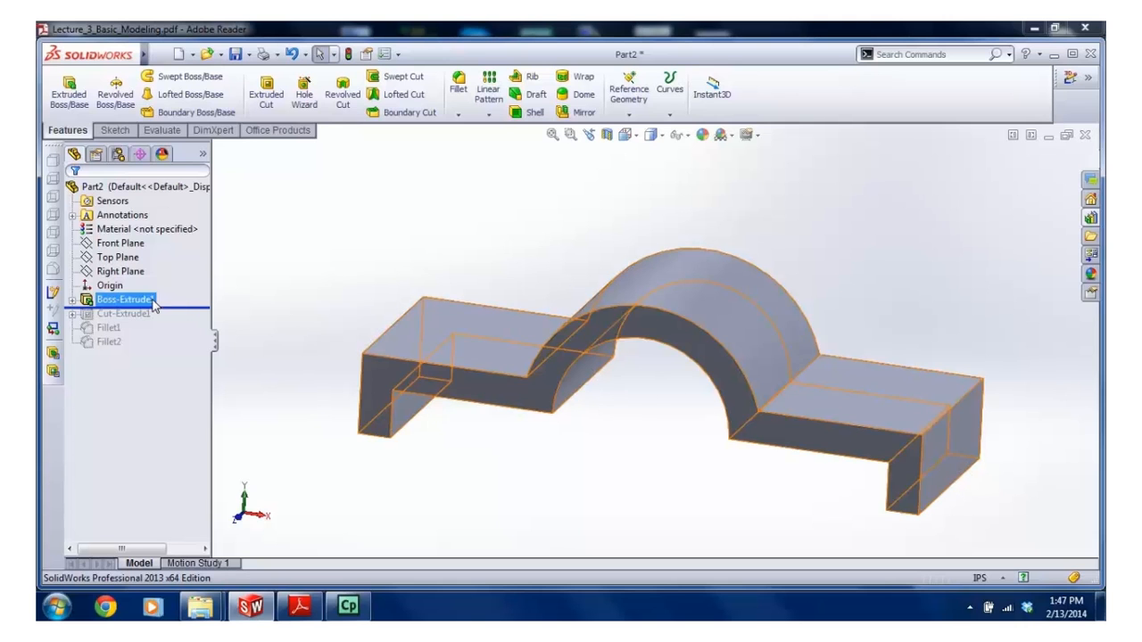
click(179, 308)
drag(169, 310, 186, 323)
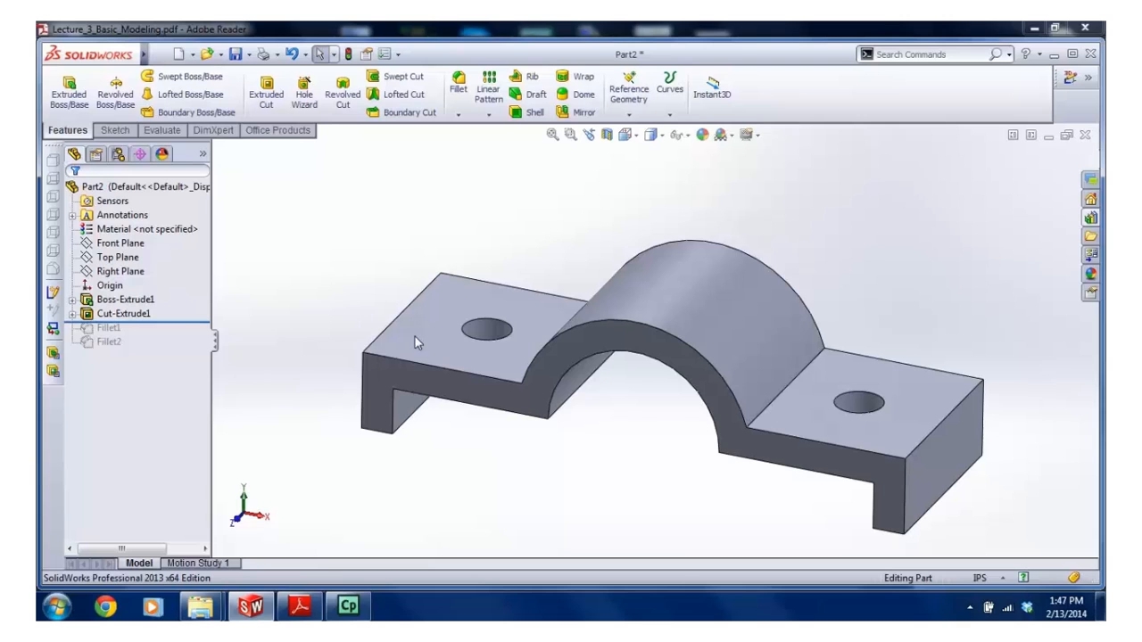
drag(179, 323, 183, 349)
scroll(554, 283, up, 1)
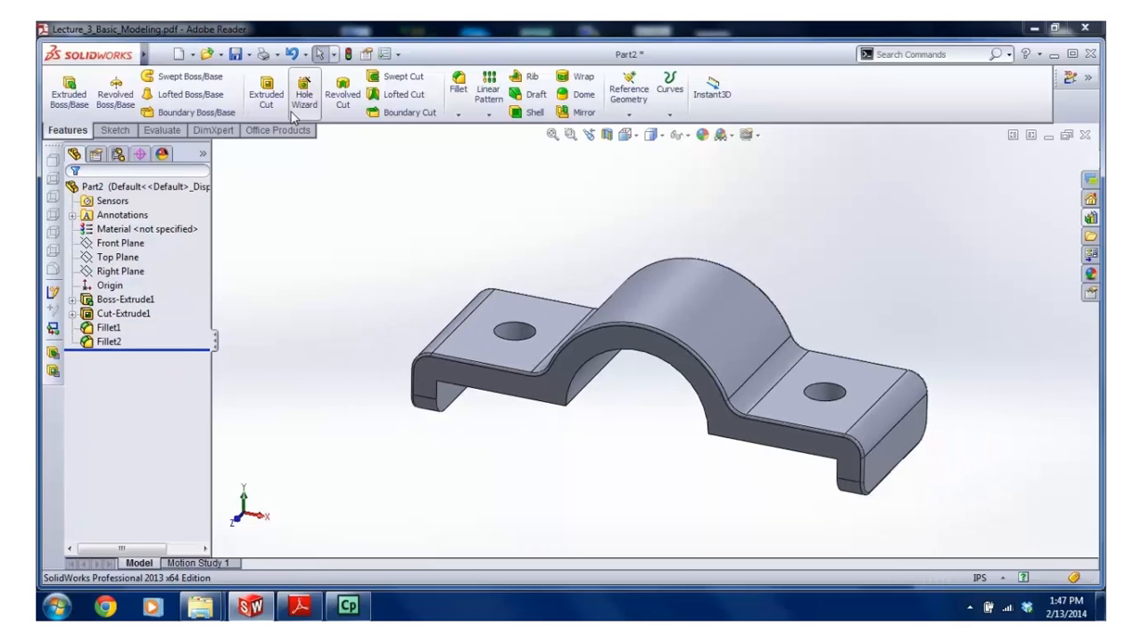
Save the part on the Desktop as "Lesson 3 Part 2" in the Part (*.prt;*.sldprt) format
mouse_move(107, 43)
click(159, 54)
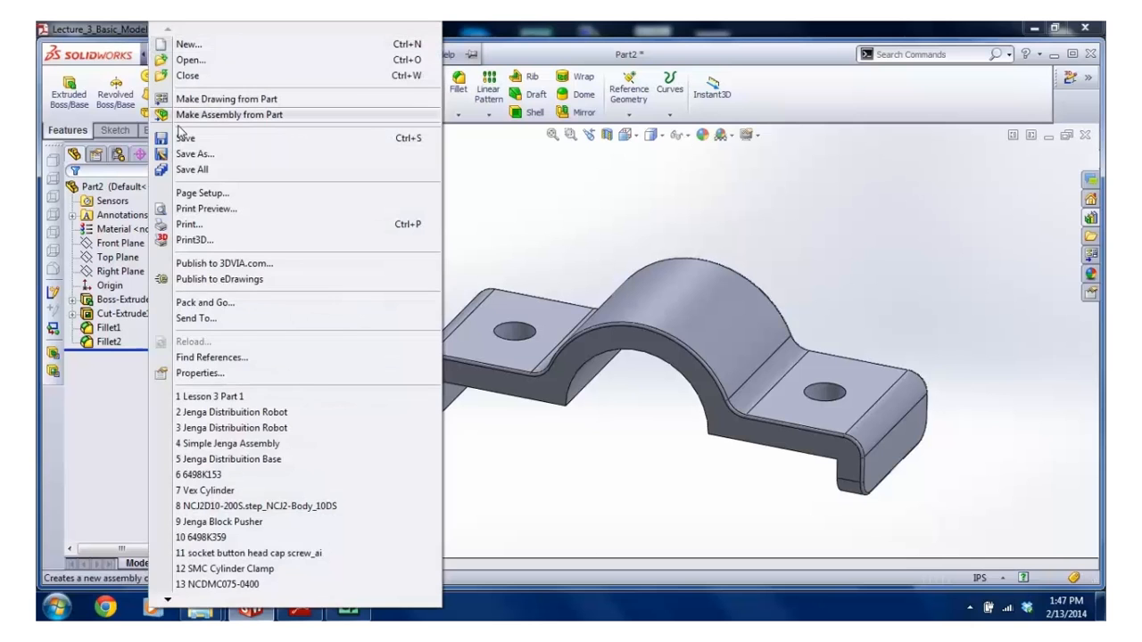
click(189, 161)
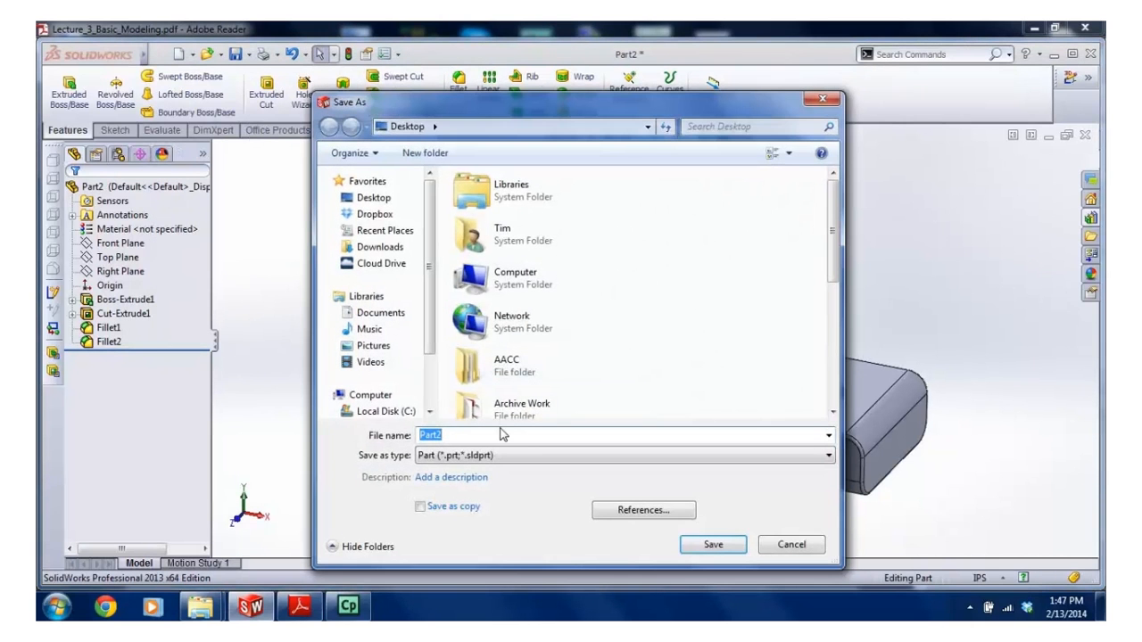
text(Lesson 3 Pa)
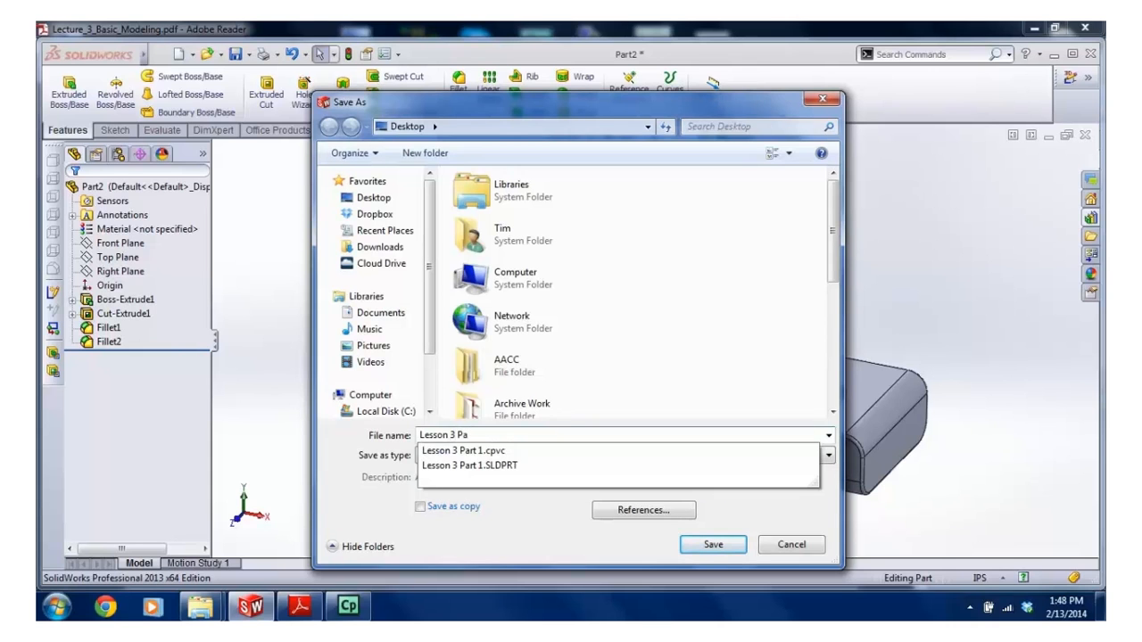
text(rt 2)
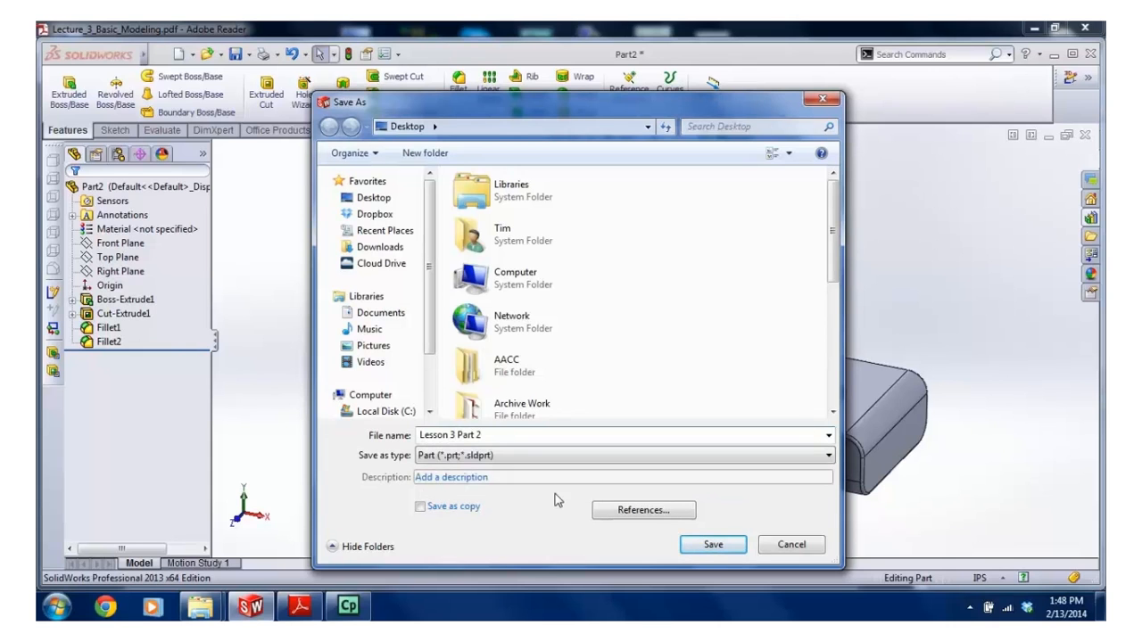
click(714, 460)
click(730, 456)
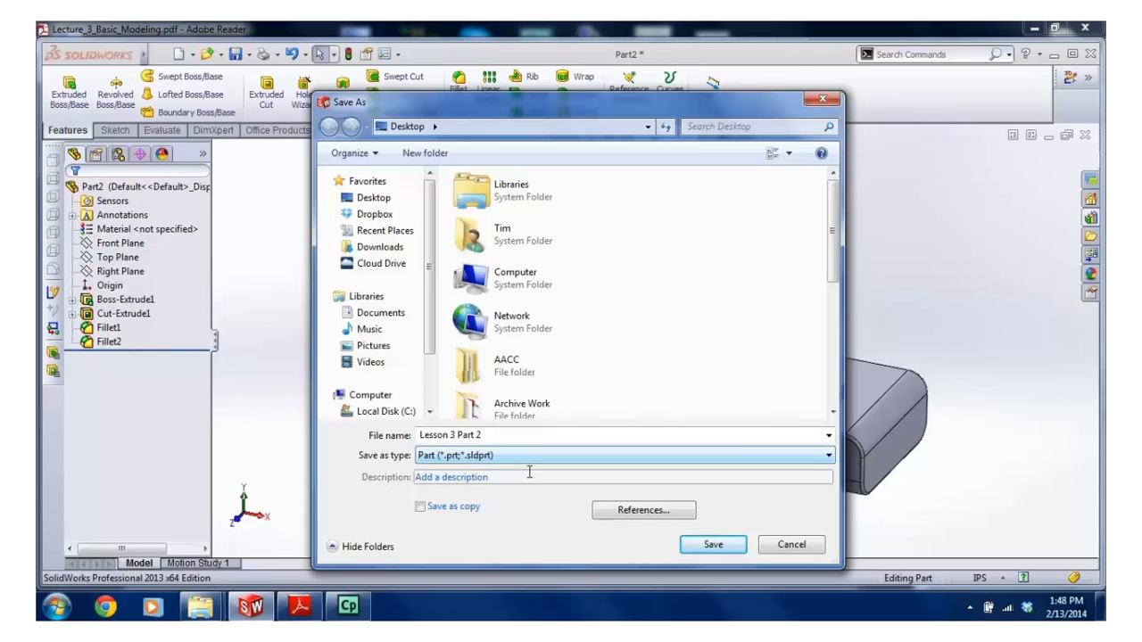
click(708, 545)
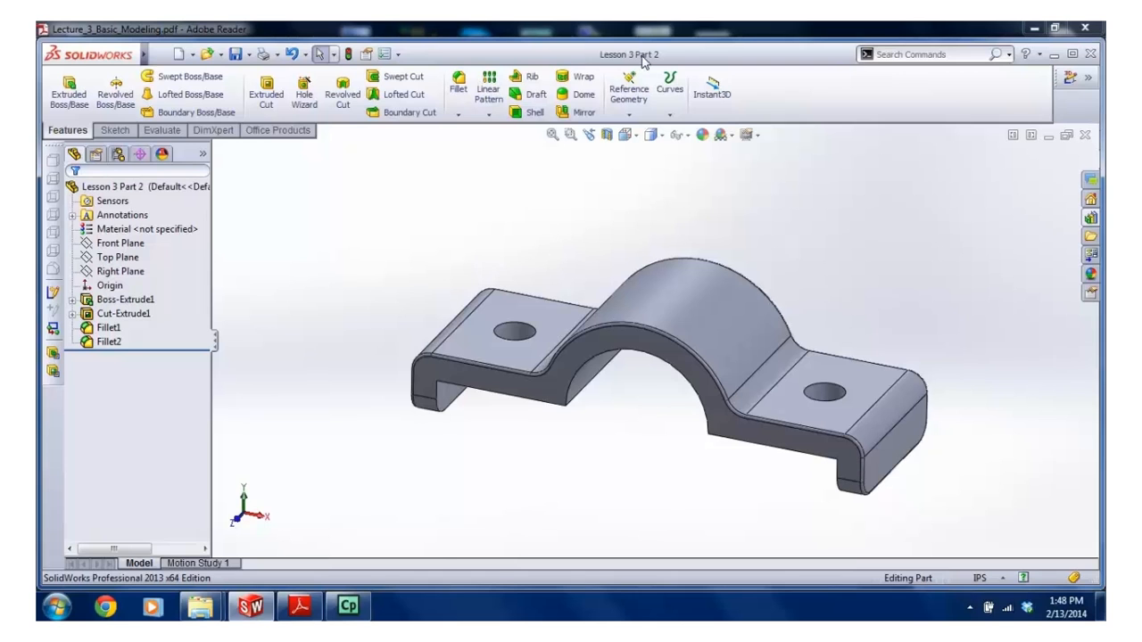
Switch from the PDF drawing to SolidWorks and create a new document from the Part template
mouse_move(366, 608)
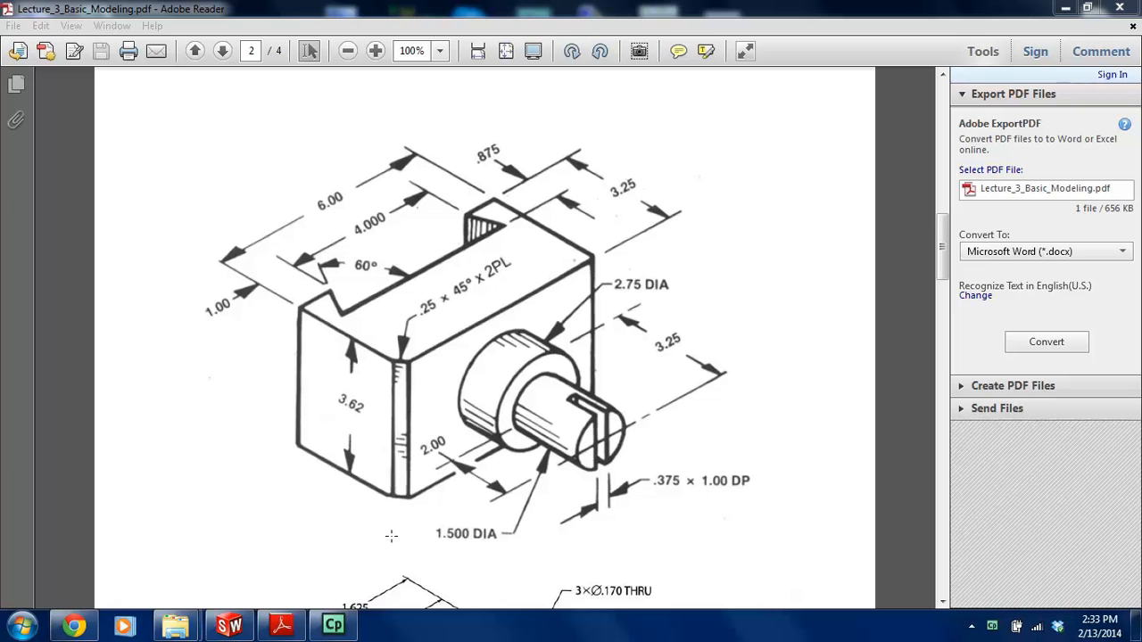
mouse_move(229, 625)
click(246, 538)
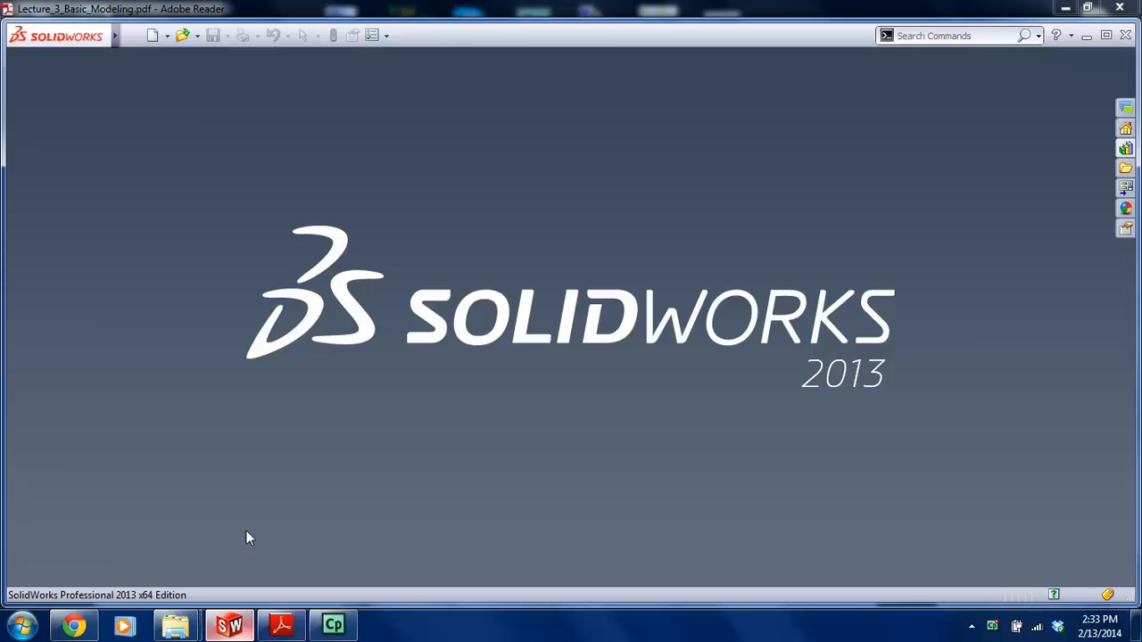
click(148, 42)
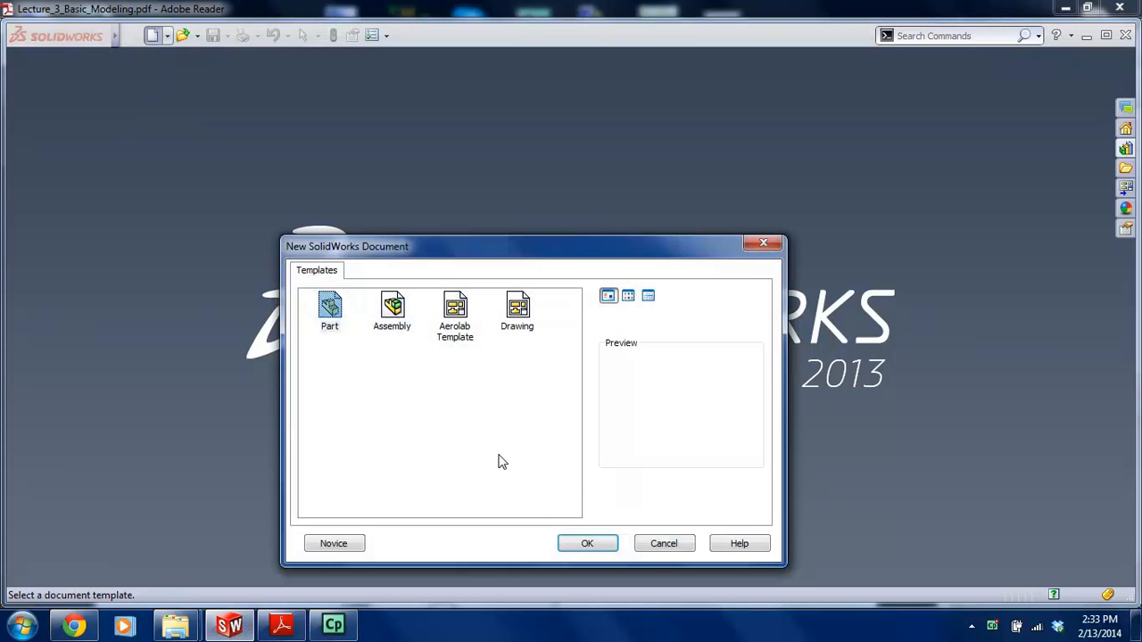
click(584, 542)
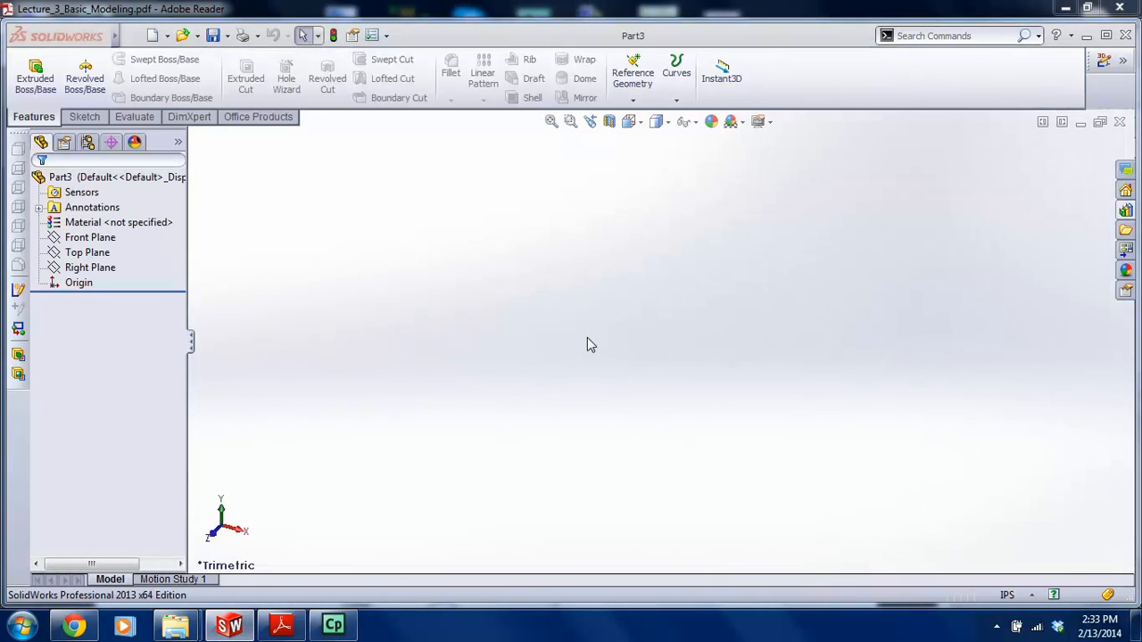
Start a sketch on the Top Plane and draw a center rectangle about 4.1 in wide, centred on the origin
click(85, 117)
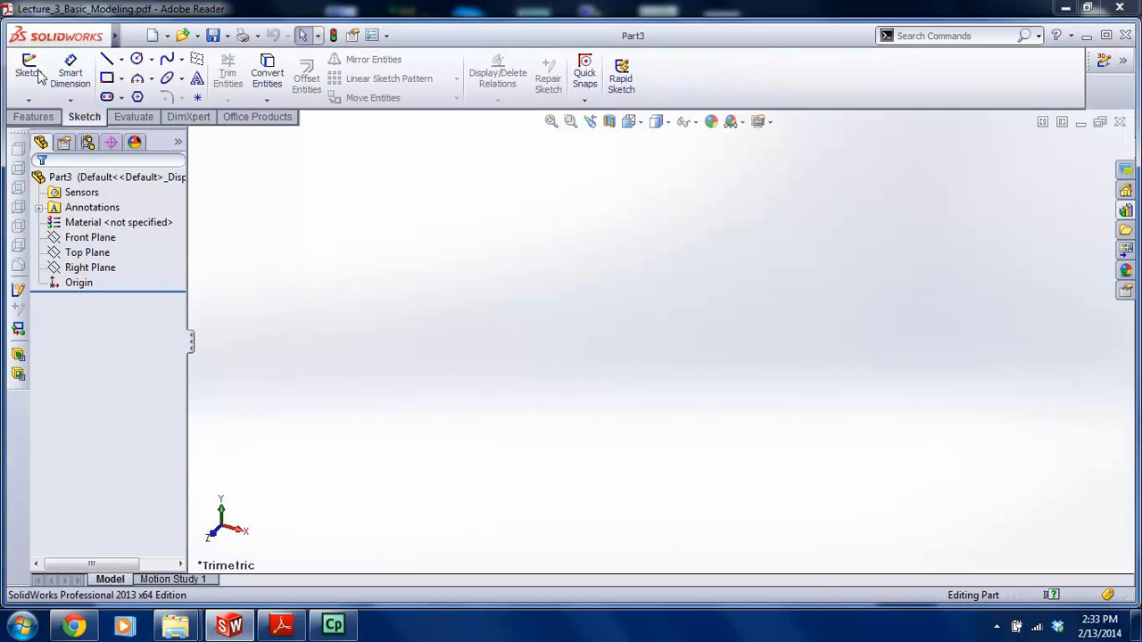
click(29, 71)
click(462, 347)
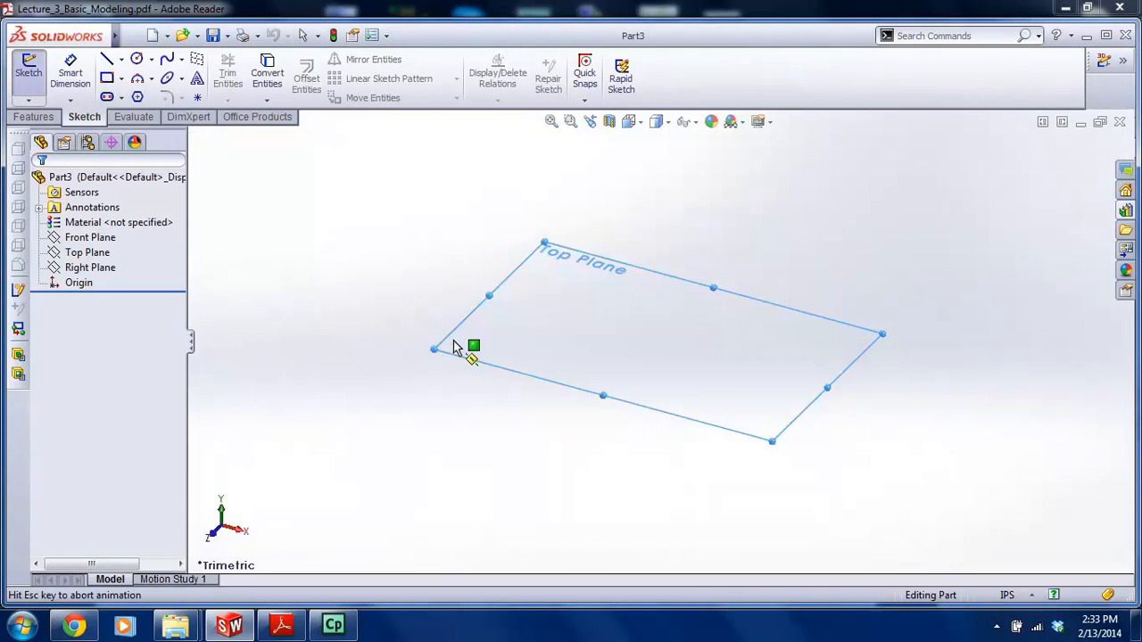
click(122, 79)
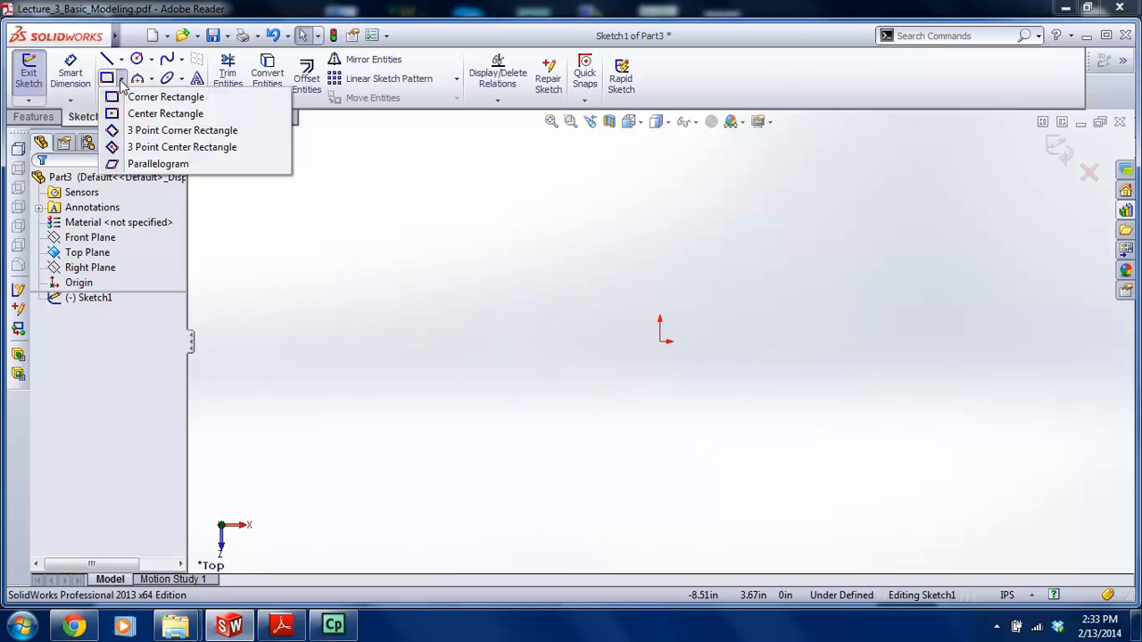
click(148, 119)
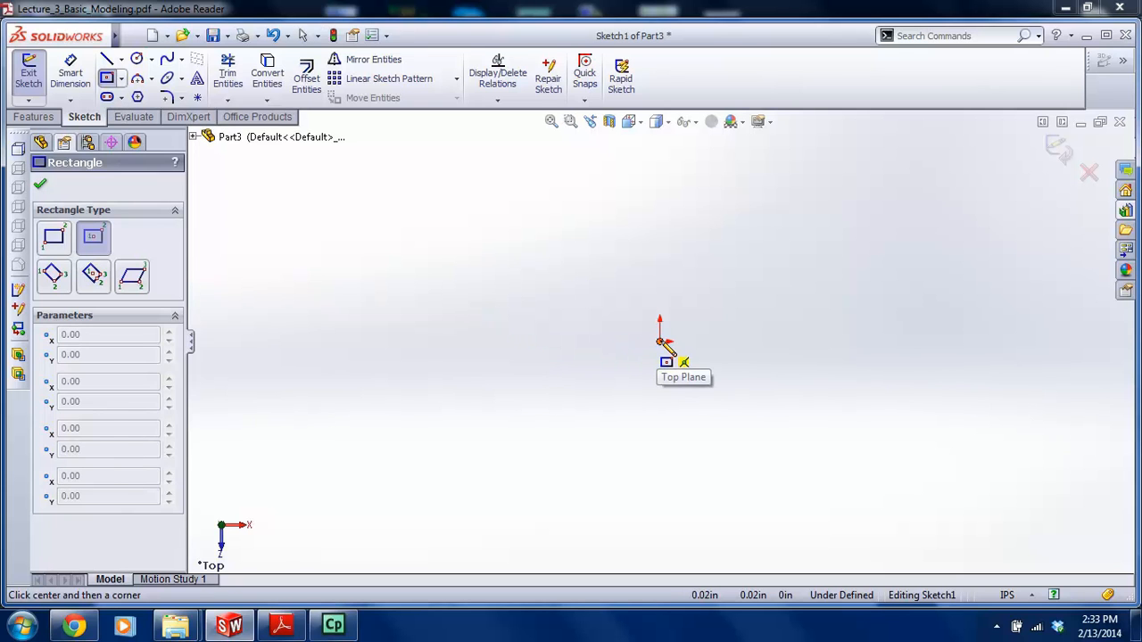
click(660, 341)
click(545, 264)
key(Escape)
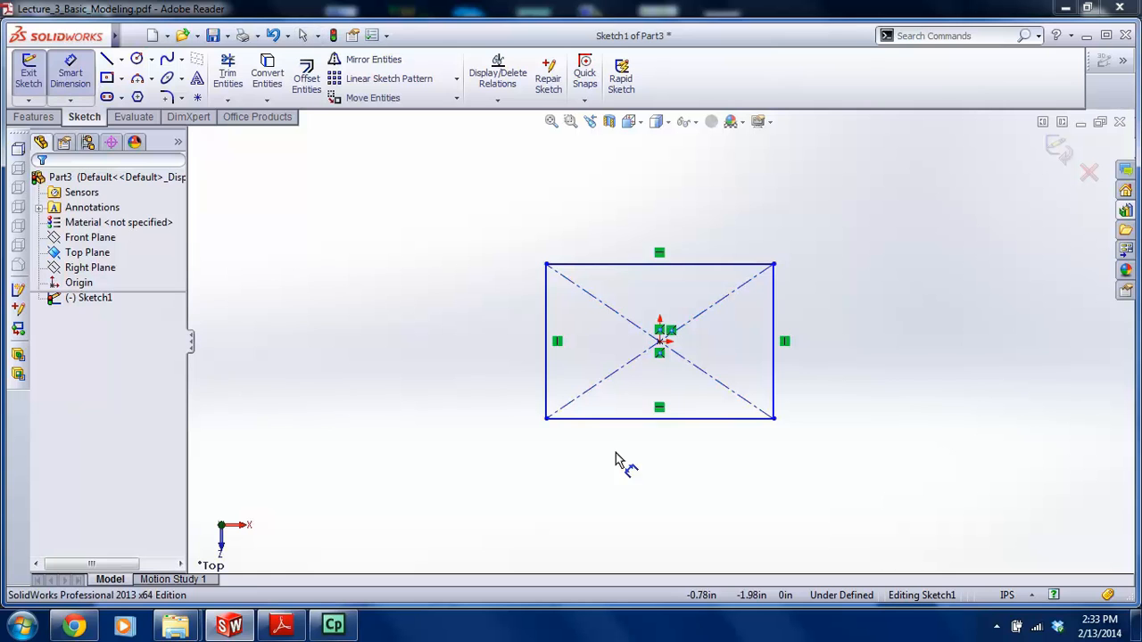
Dimension the rectangle to 6.00 in wide and 3.25 in high
click(627, 425)
click(680, 505)
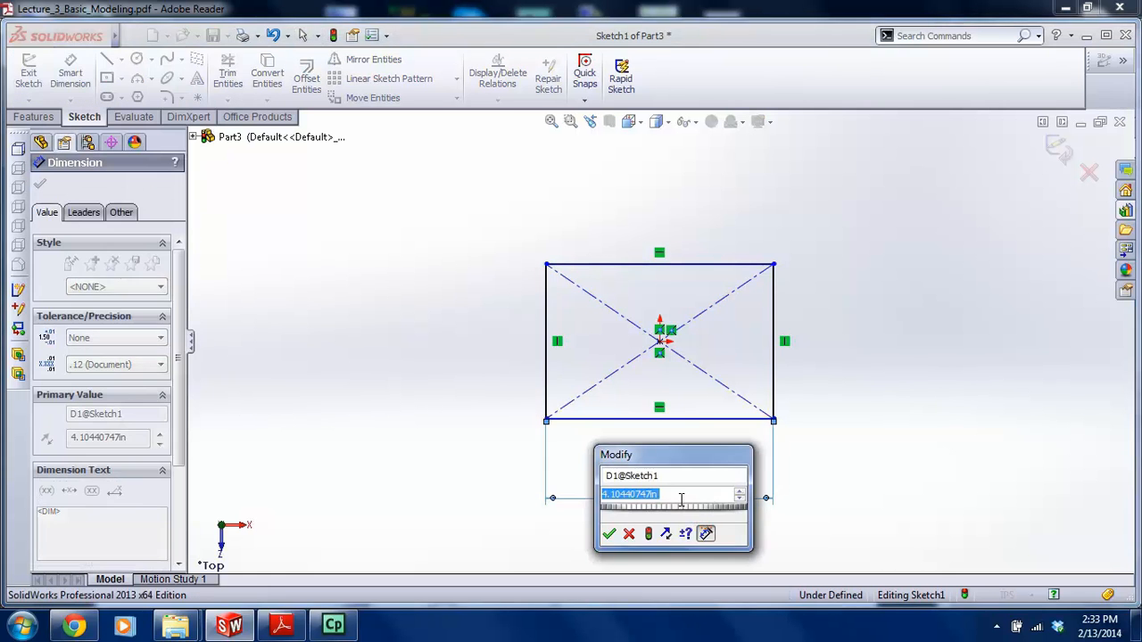
key(Return)
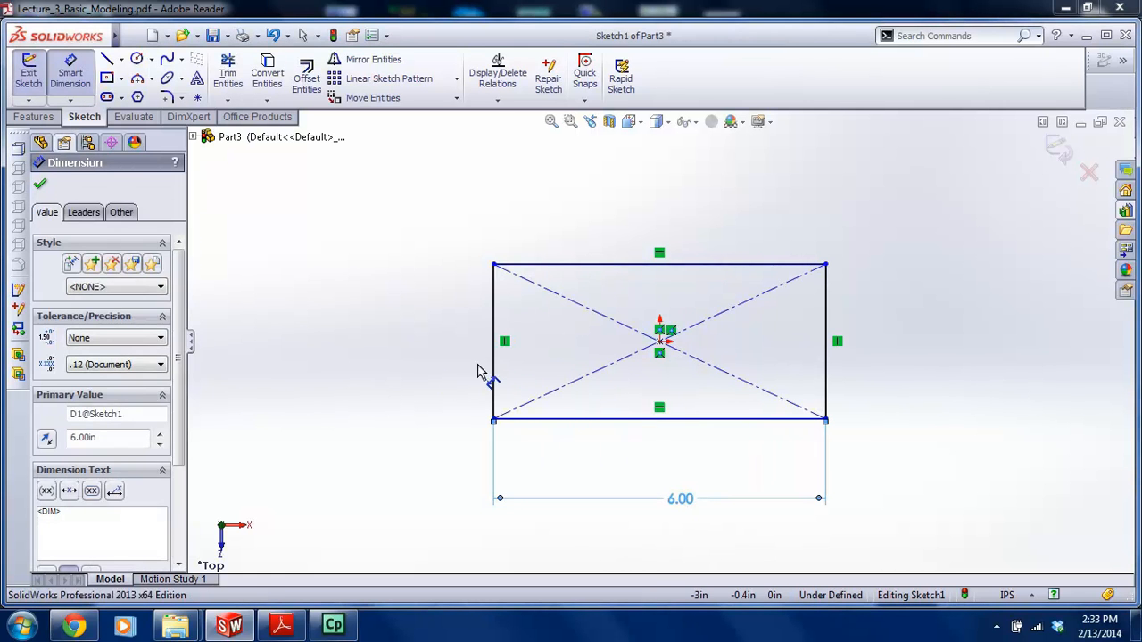
click(493, 373)
click(434, 364)
text(3.25)
key(Return)
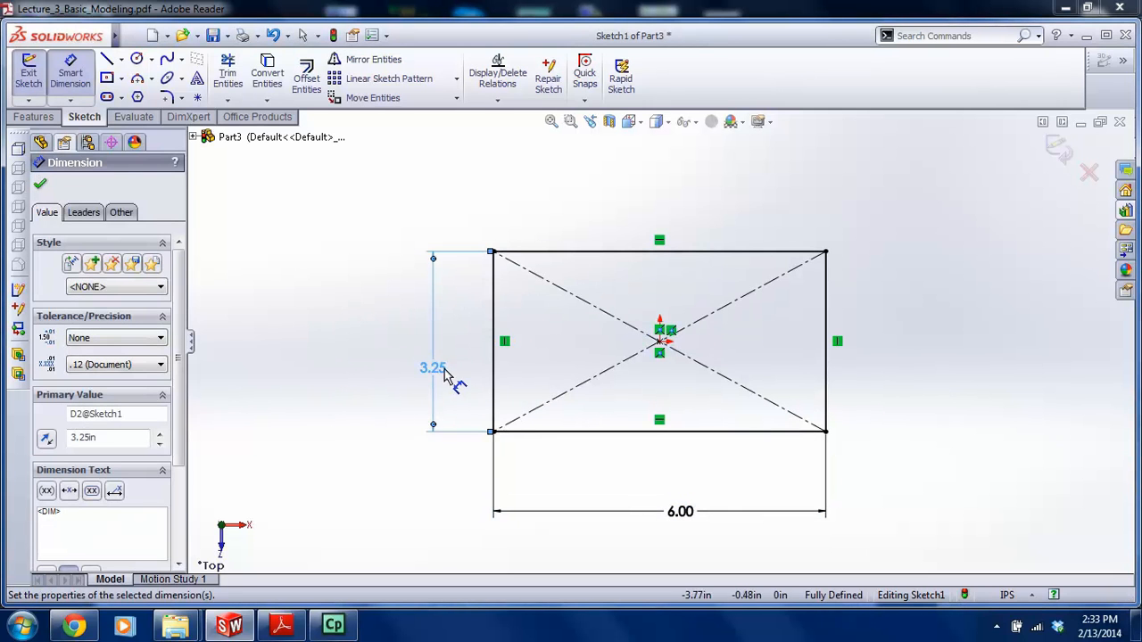
key(Escape)
Check the reference drawing in Adobe Reader and sketch a three-line dovetail outline on the rectangle's lower edge, its horizontal line about 5.3 in long
click(282, 625)
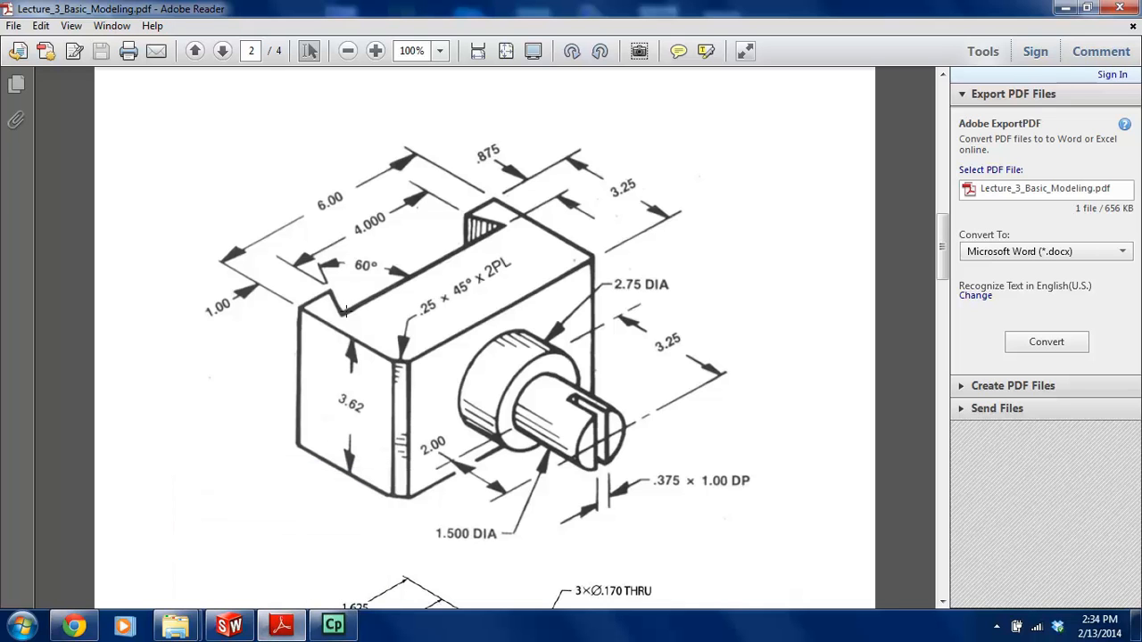
click(229, 627)
scroll(694, 455, down, 2)
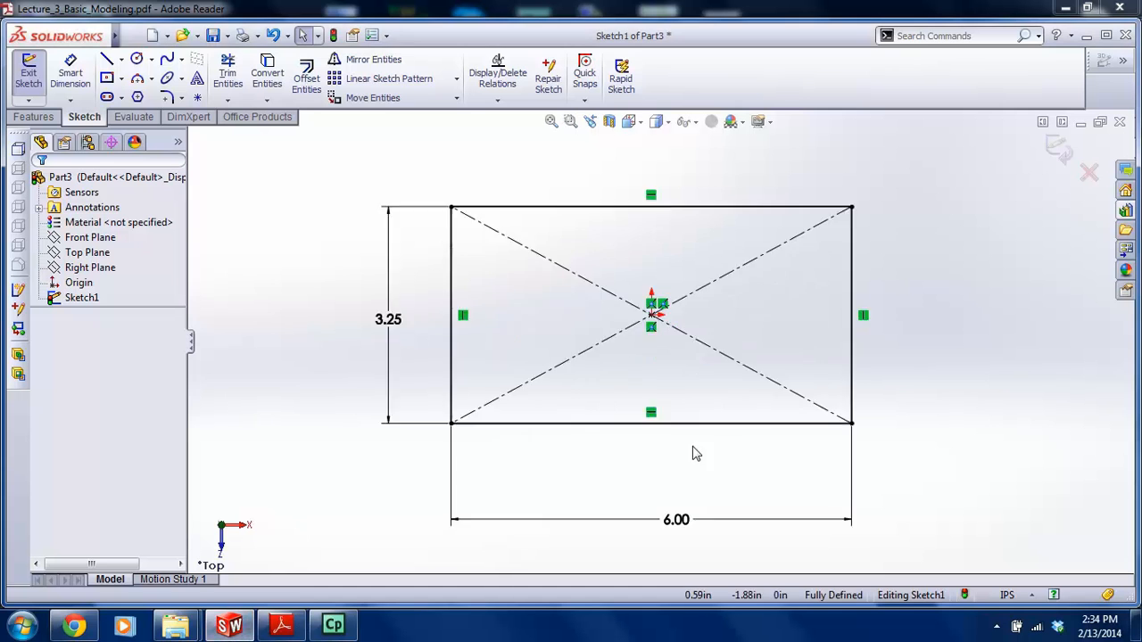
click(106, 59)
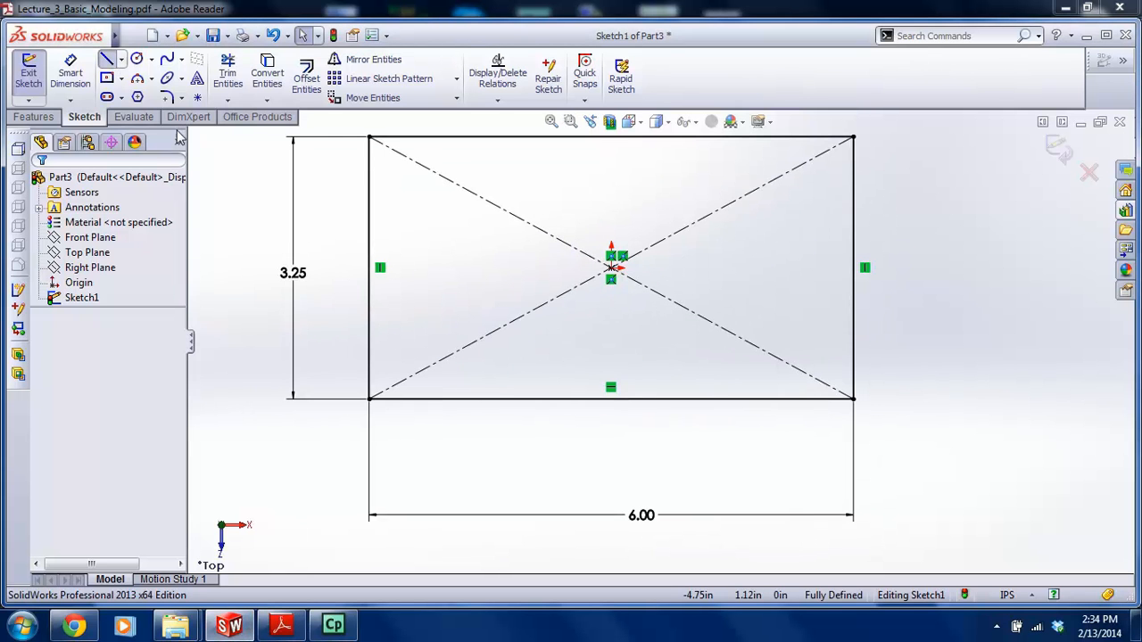
click(441, 398)
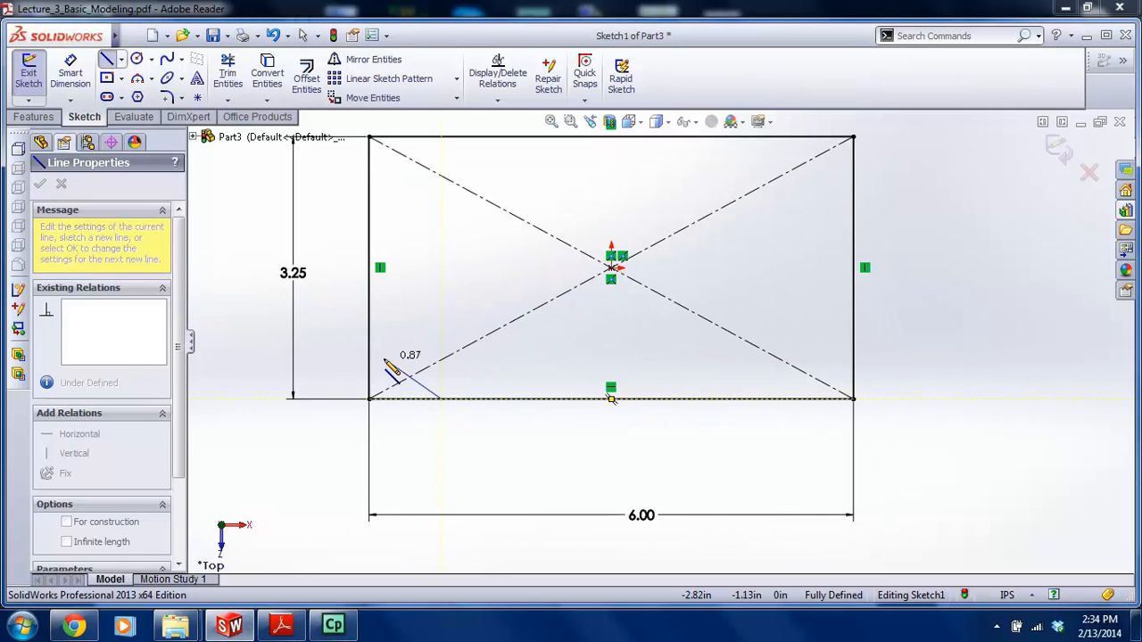
click(395, 357)
click(822, 357)
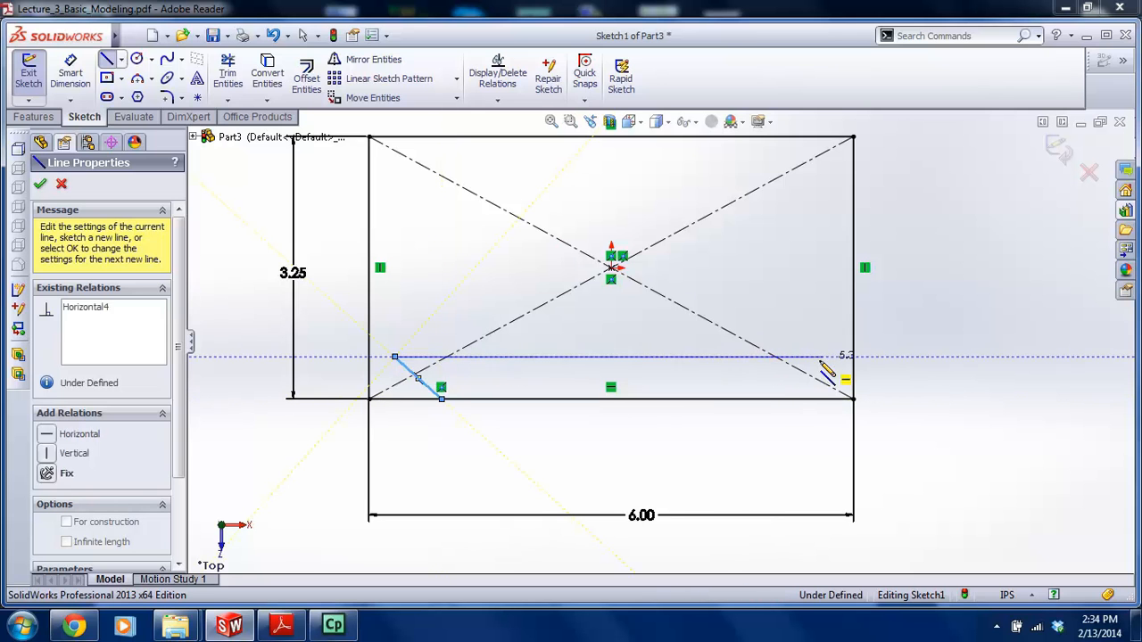
click(773, 398)
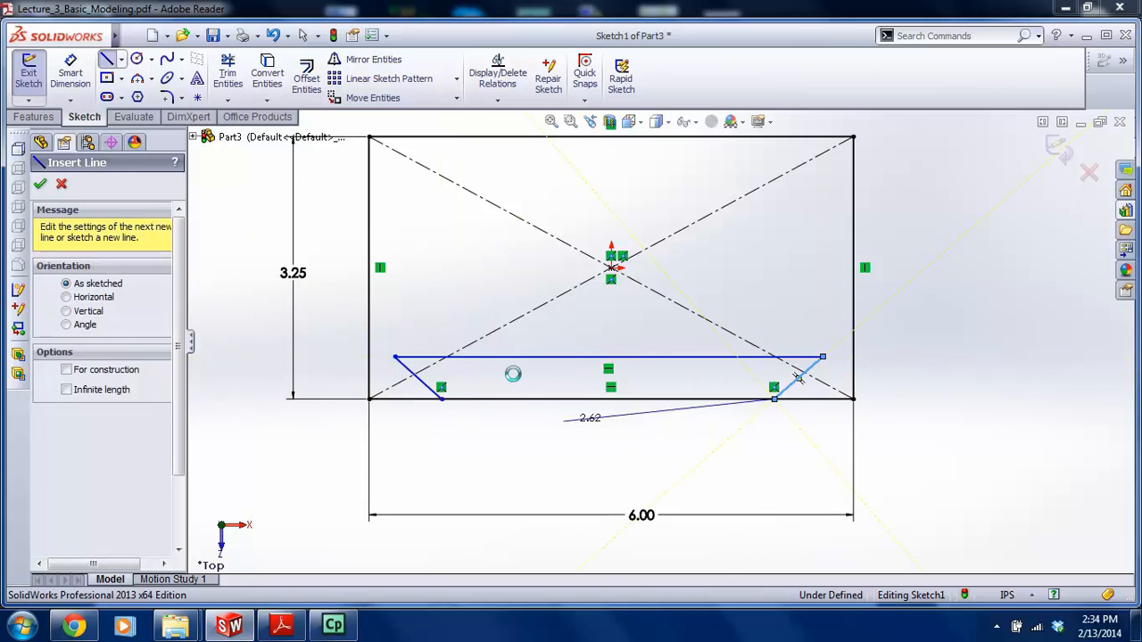
key(Escape)
Dimension the angle between the dovetail's left slanted line and its horizontal line as 60°
click(69, 76)
scroll(446, 395, down, 3)
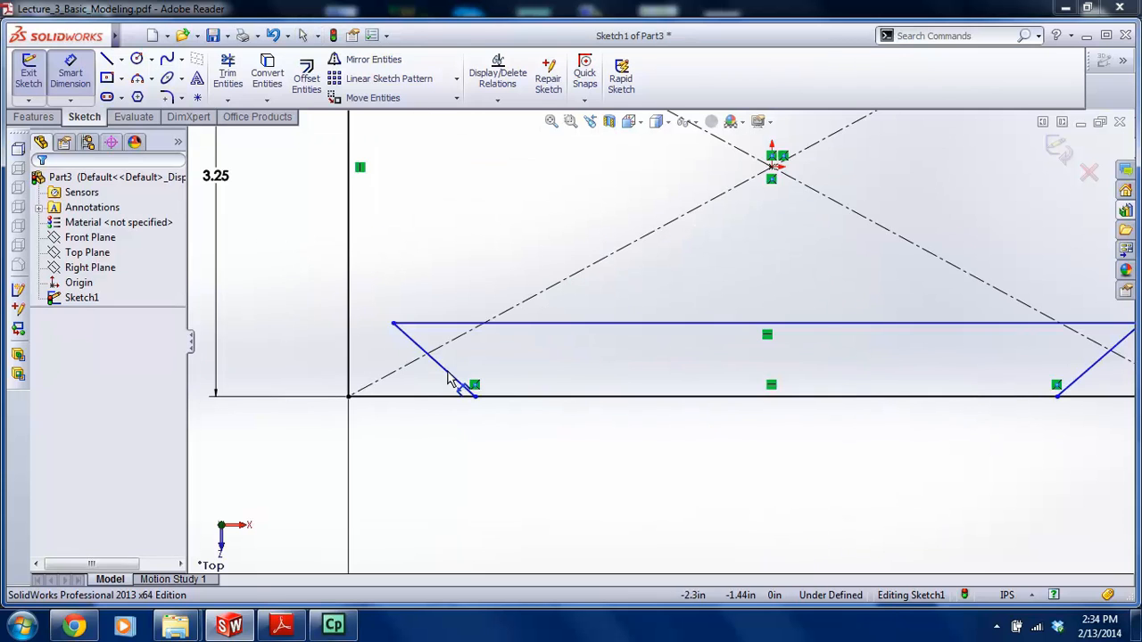
click(458, 382)
click(523, 324)
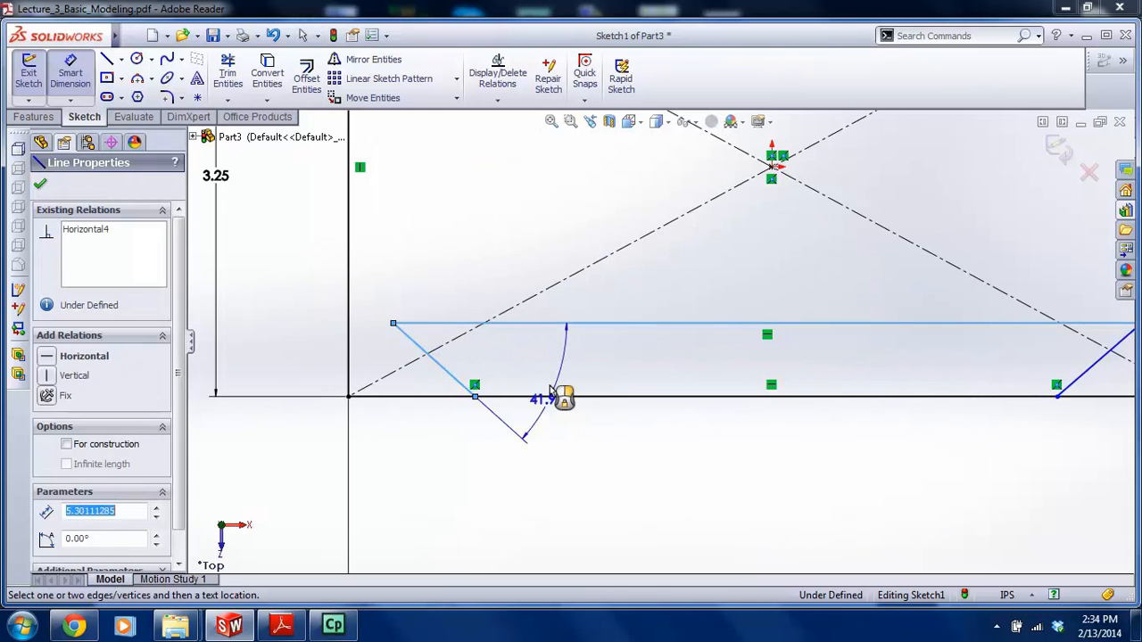
click(551, 379)
text(60)
key(Return)
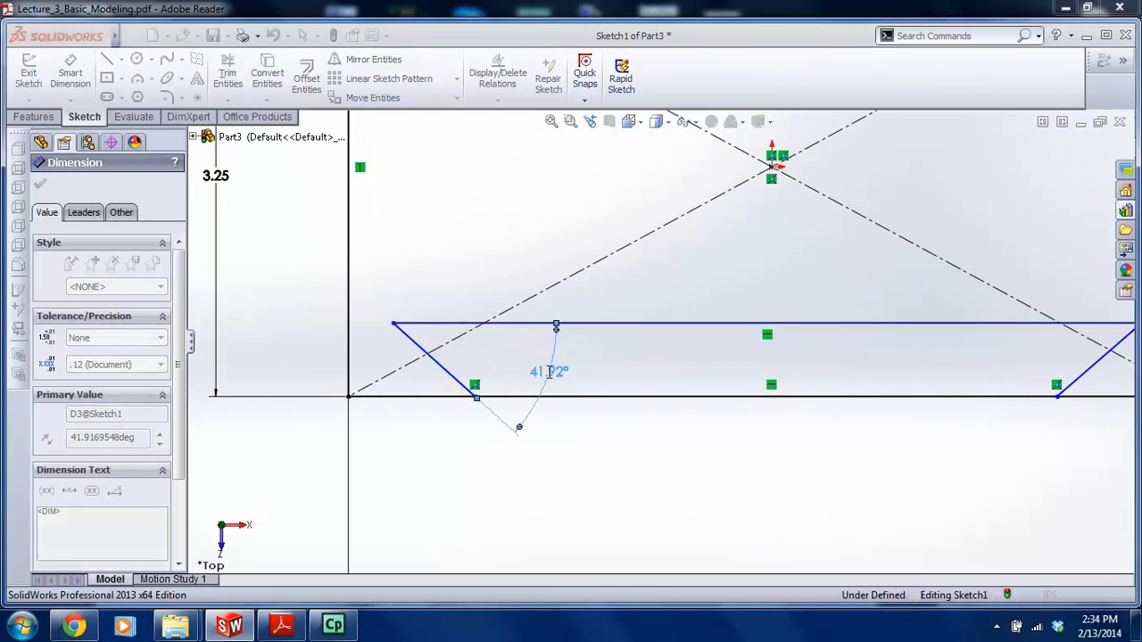
key(Escape)
Check the reference drawing in Adobe Reader and dimension the dovetail's depth between the rectangle's lower edge and the horizontal line as .875 in
scroll(663, 361, up, 3)
scroll(982, 365, down, 3)
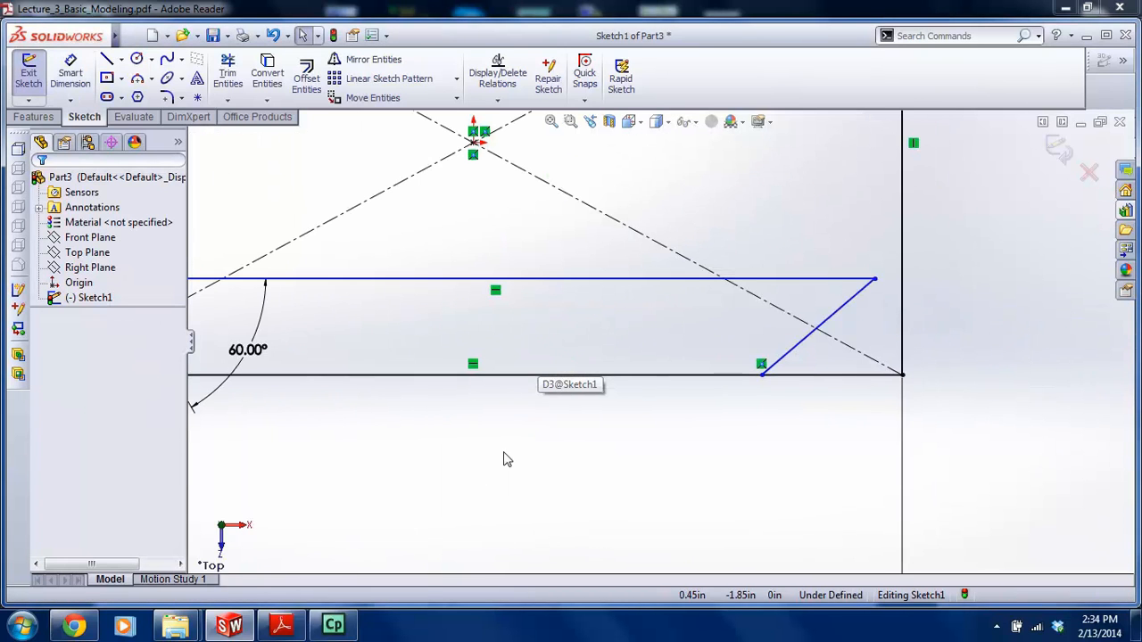
click(70, 73)
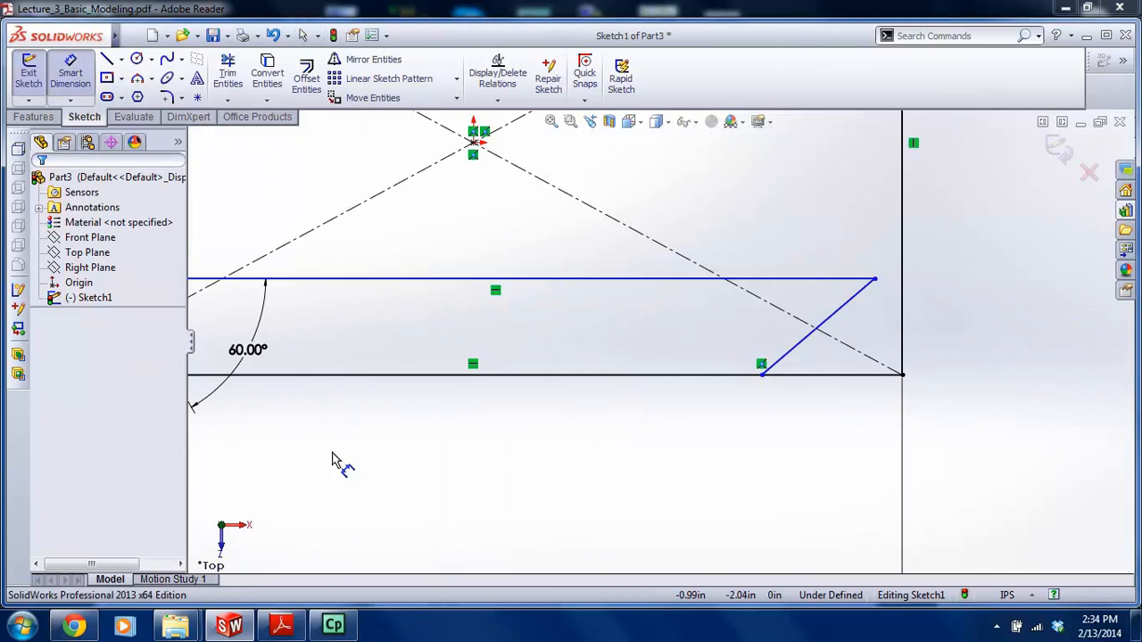
click(280, 627)
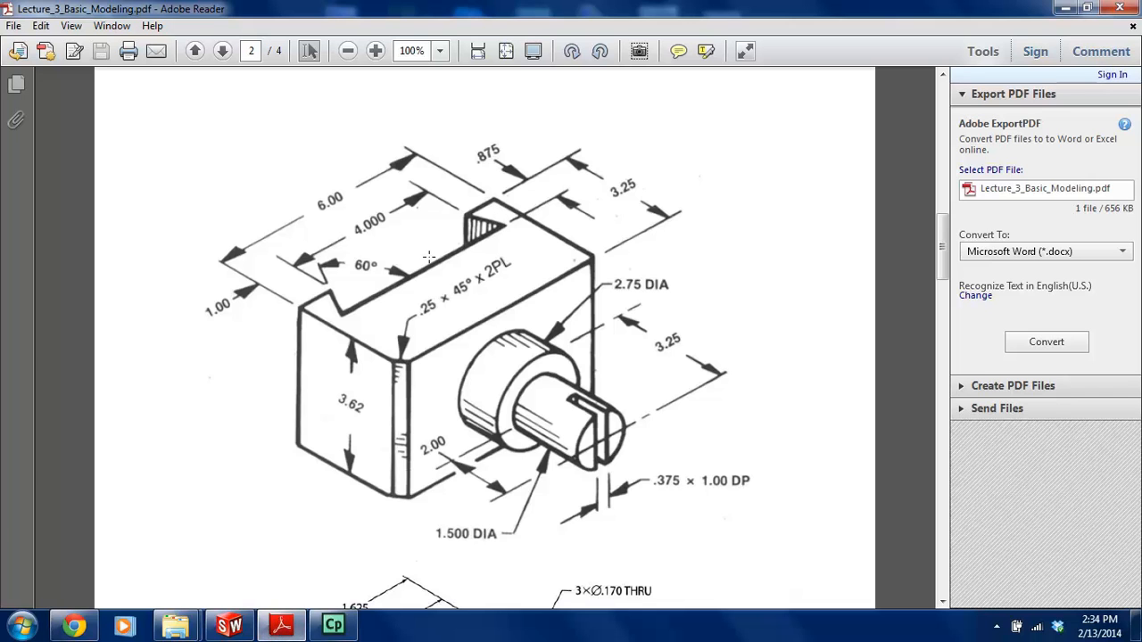
click(247, 630)
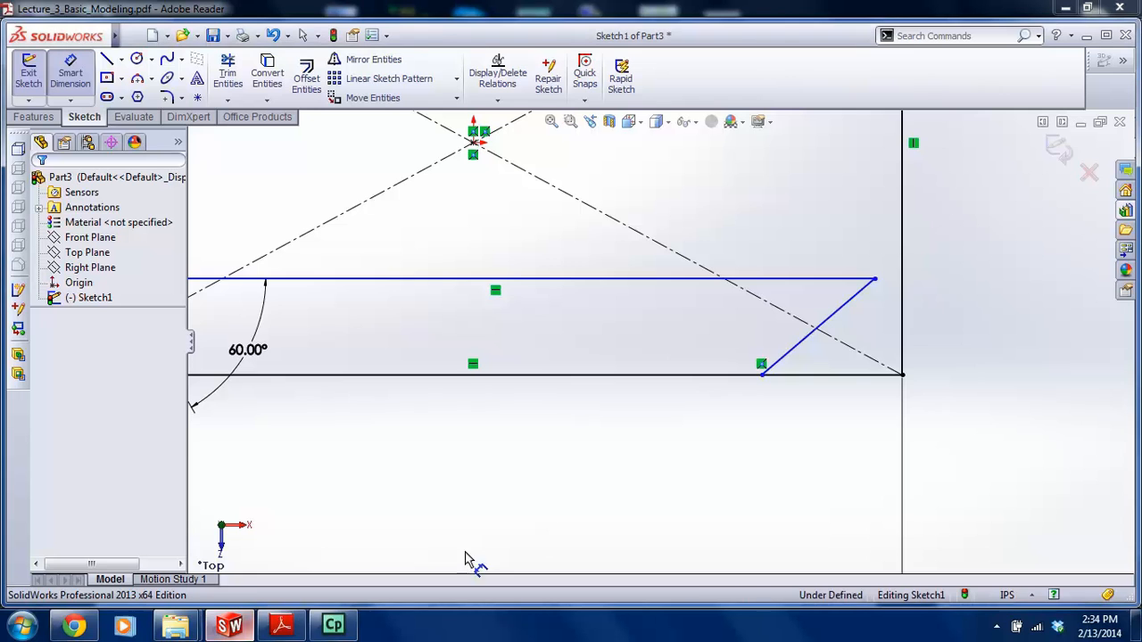
click(808, 375)
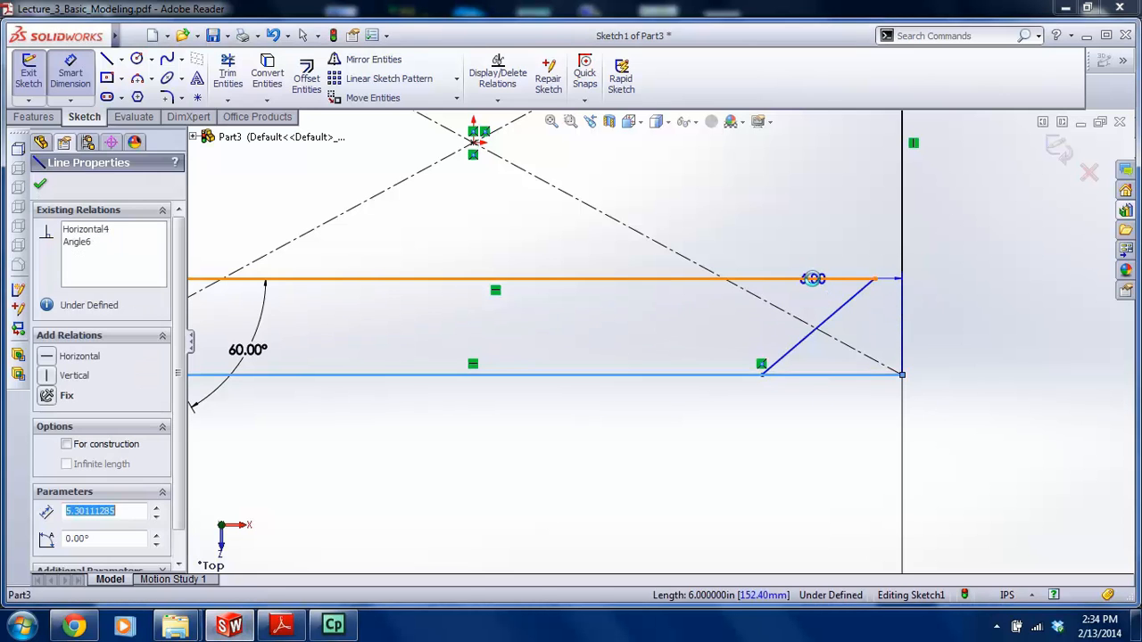
click(808, 279)
click(999, 345)
text(.875)
key(Return)
key(f)
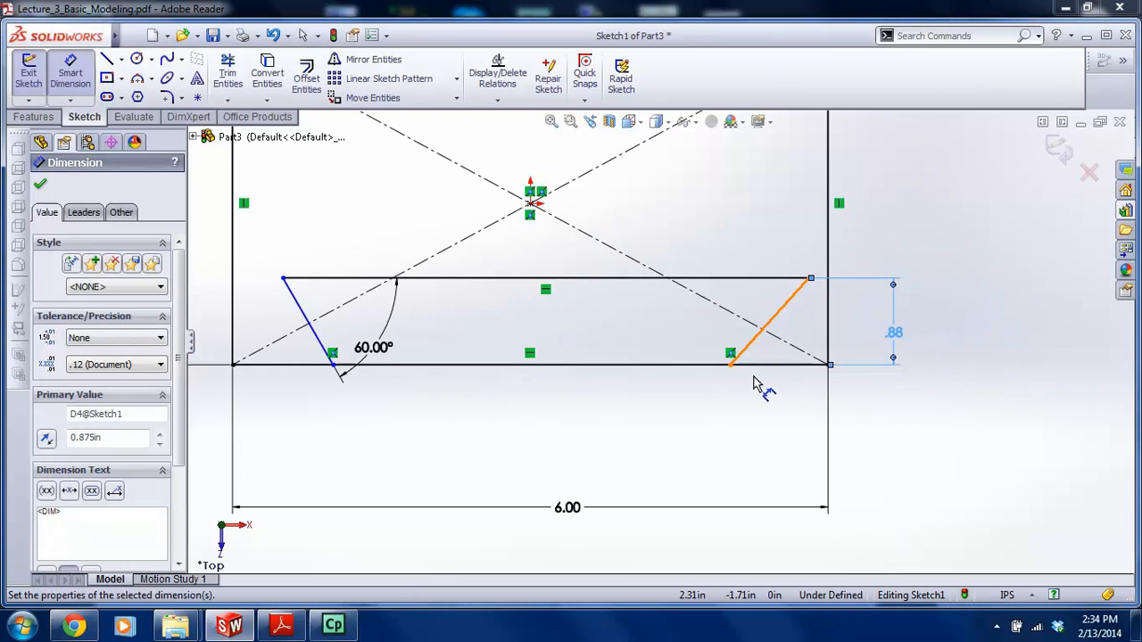
key(Escape)
key(Escape)
key(f)
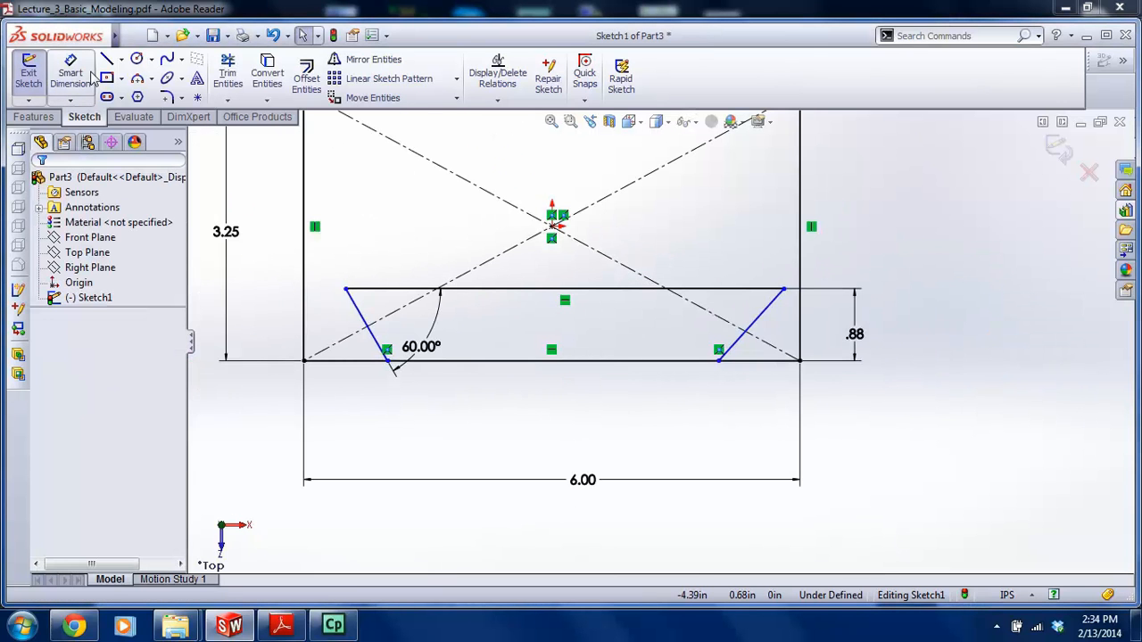
Draw a construction centerline from the midpoint of the rectangle's upper edge to the midpoint of its lower edge and make it vertical
click(121, 59)
click(129, 84)
key(Escape)
click(121, 61)
click(142, 96)
scroll(589, 205, up, 1)
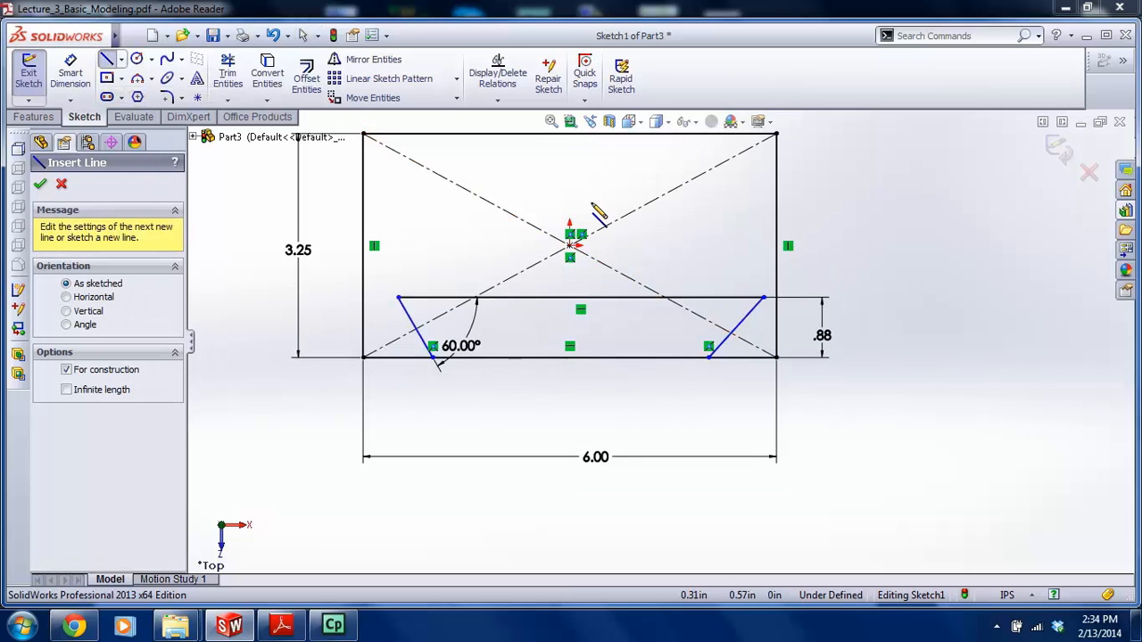
click(571, 134)
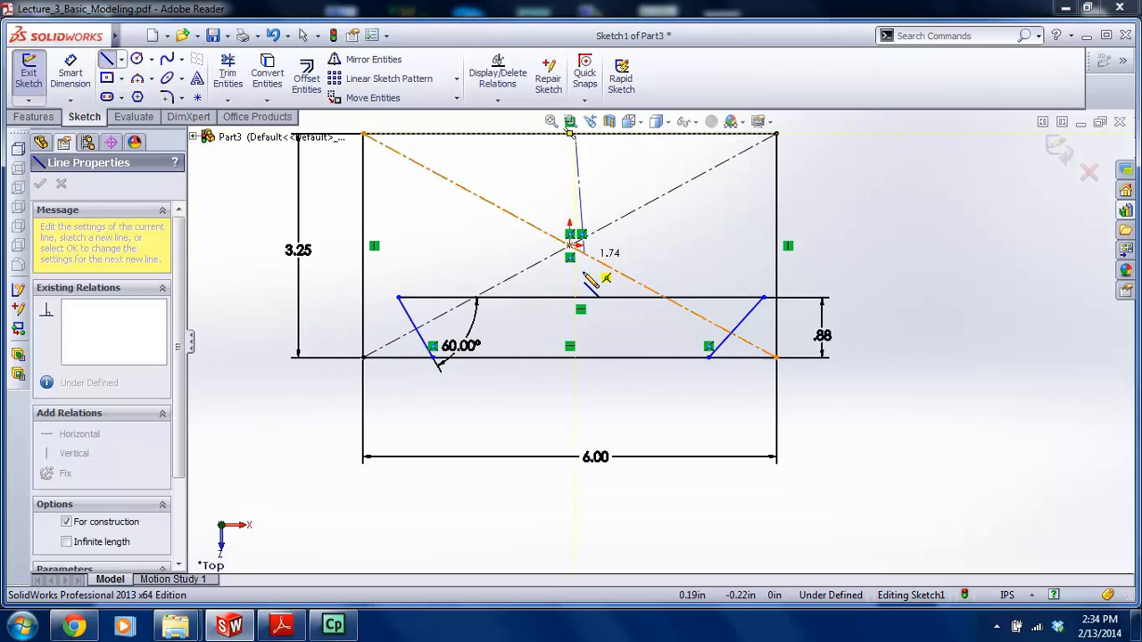
double_click(570, 357)
key(Escape)
scroll(575, 236, up, 3)
click(593, 191)
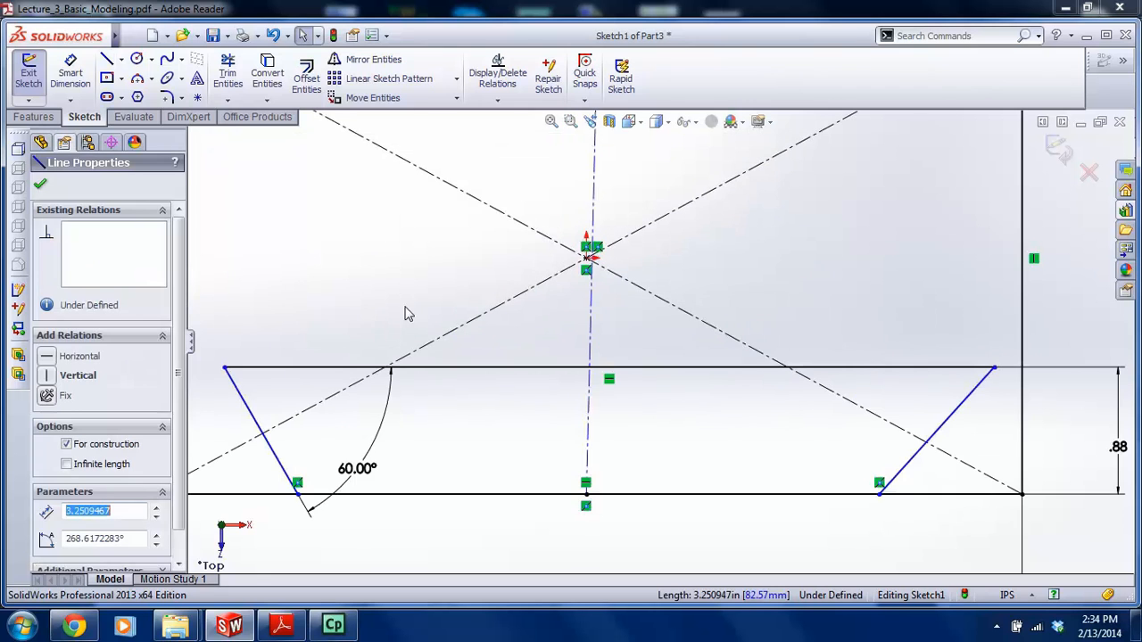
click(45, 375)
scroll(482, 359, up, 4)
key(Escape)
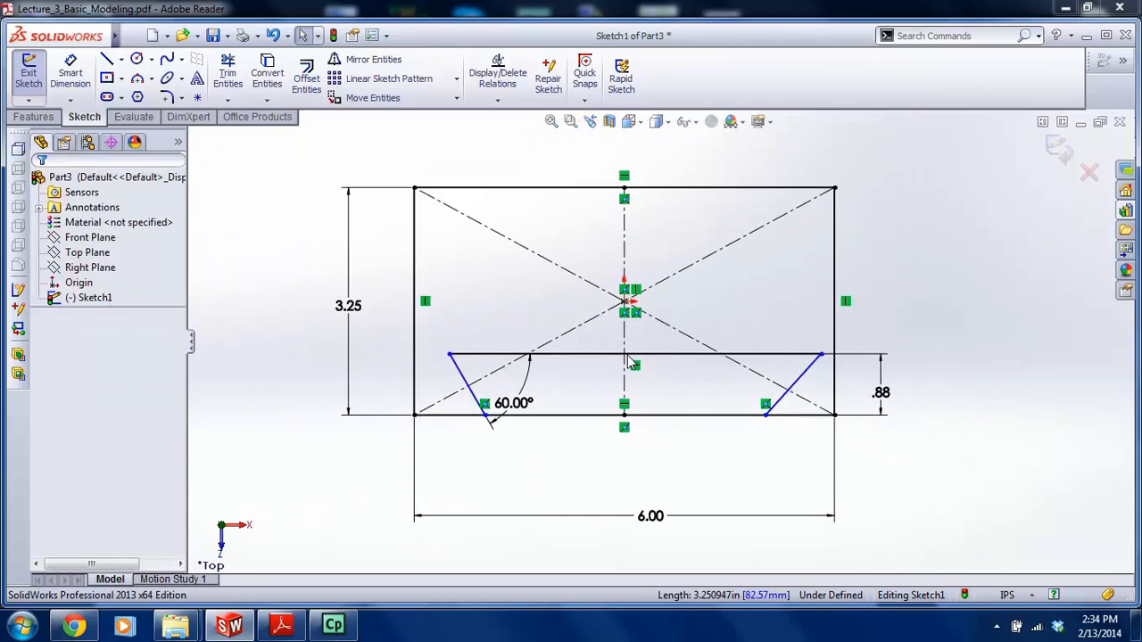
Make the dovetail's two lower endpoints symmetric about the vertical centerline
scroll(617, 400, down, 3)
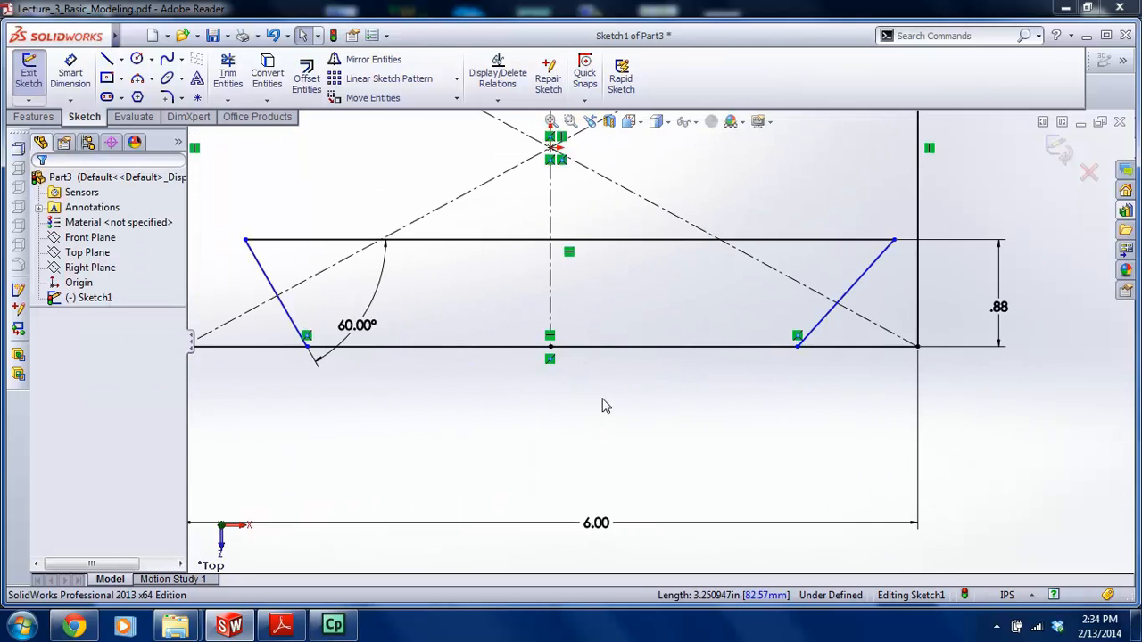
click(307, 349)
ctrl+click(797, 348)
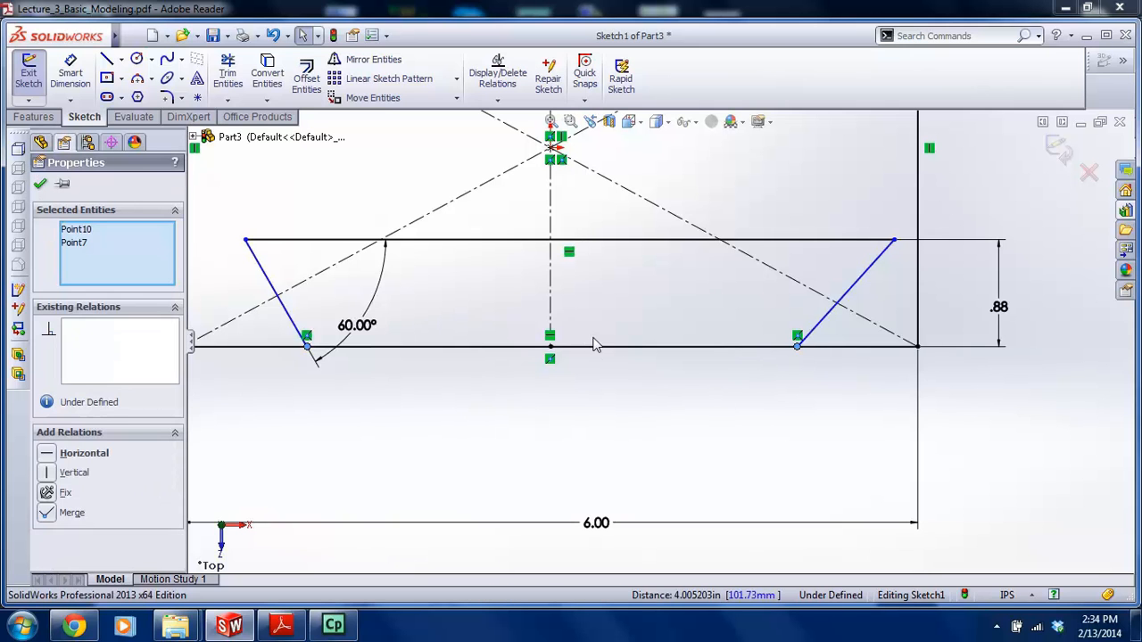
ctrl+click(551, 305)
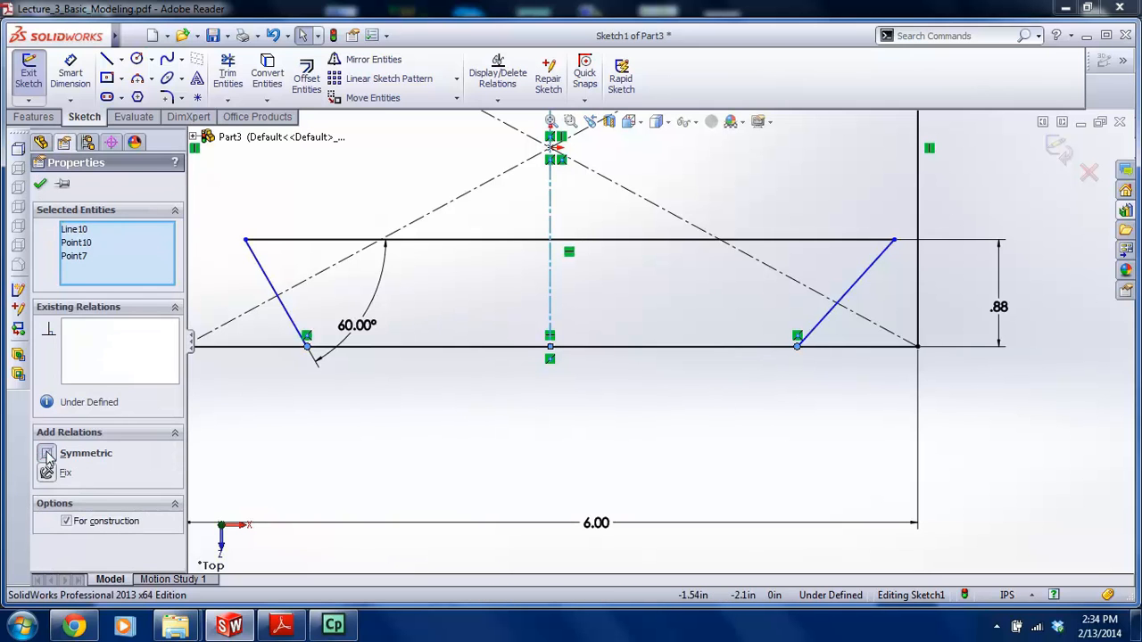
click(47, 455)
Dimension the distance between the dovetail's two lower endpoints as 4.00 in and move this and the 6.00 in dimension closer to the sketch
click(69, 73)
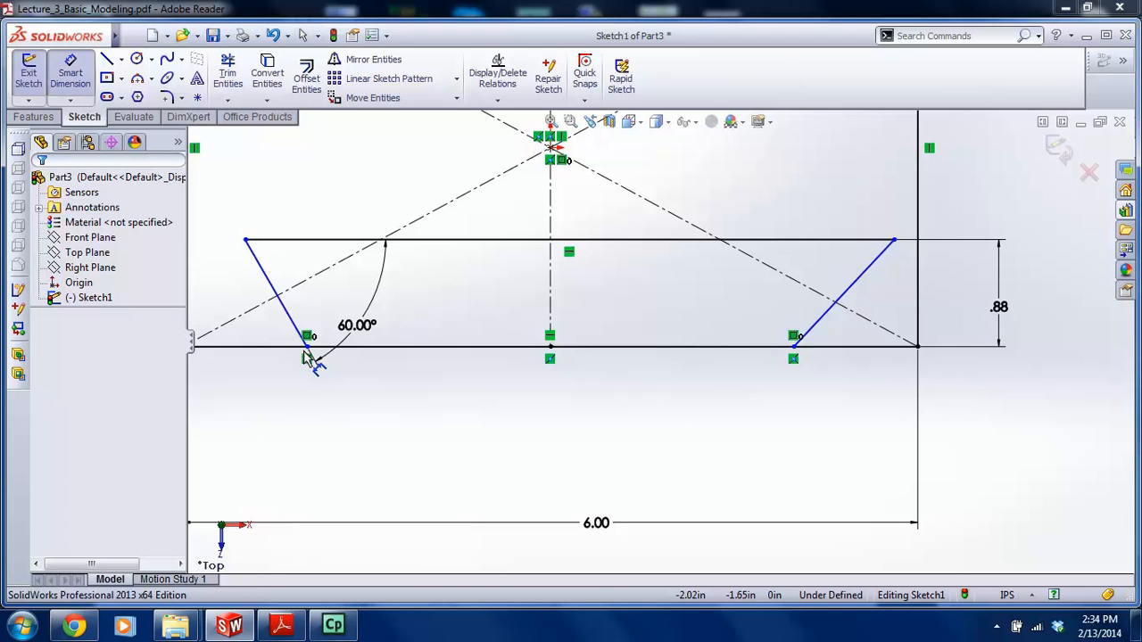
click(308, 348)
click(795, 350)
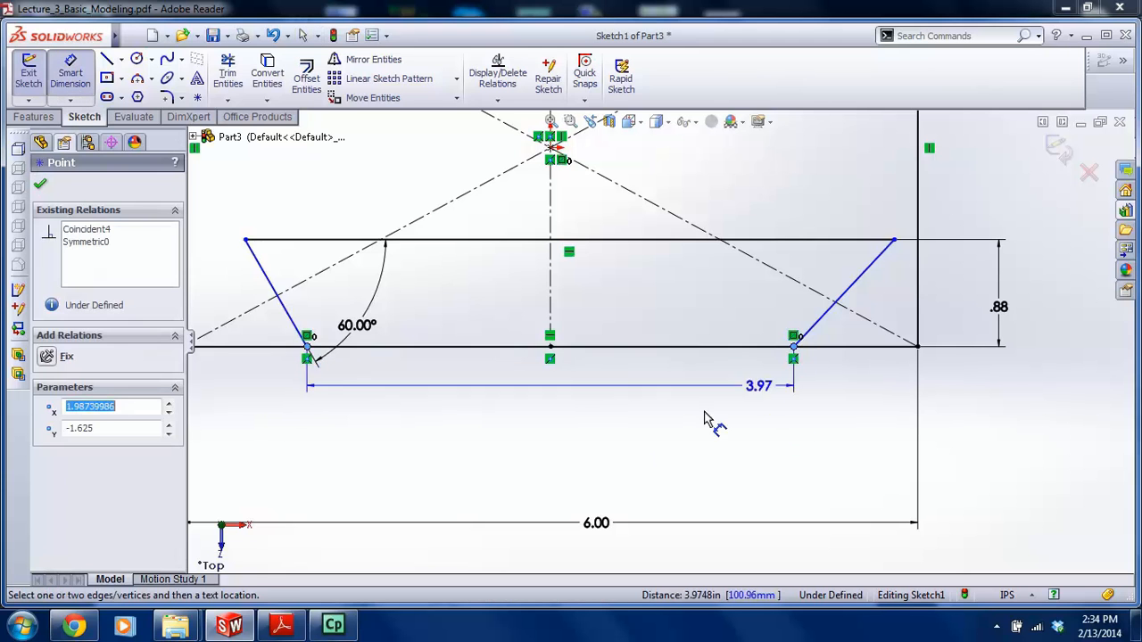
click(571, 500)
key(Return)
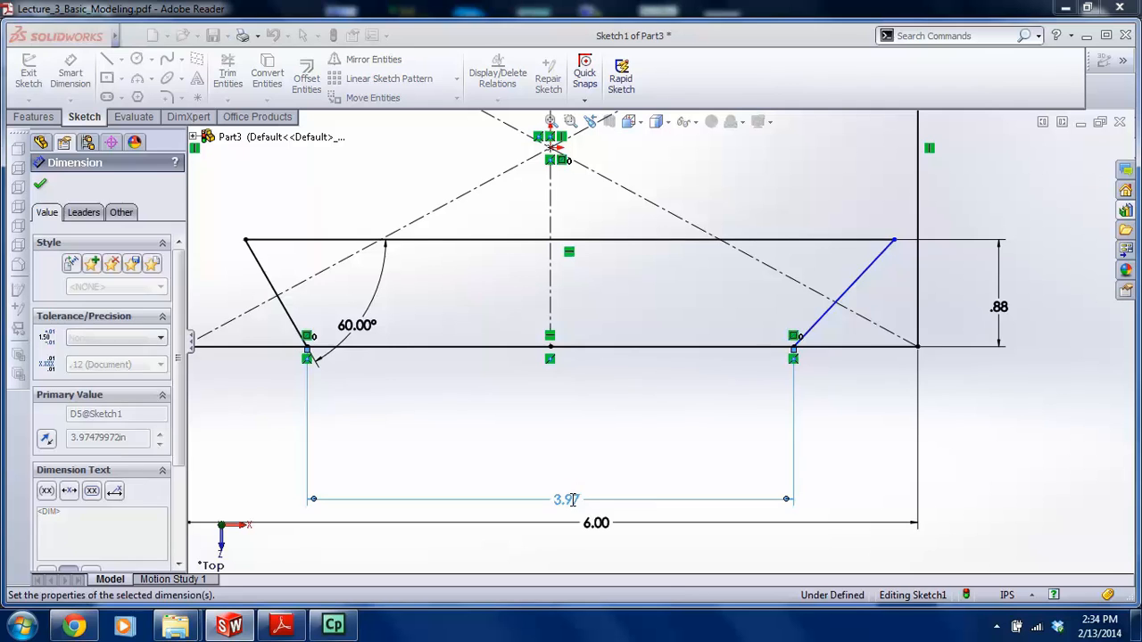
key(Escape)
scroll(562, 472, up, 1)
drag(591, 472, 580, 433)
drag(607, 492, 583, 466)
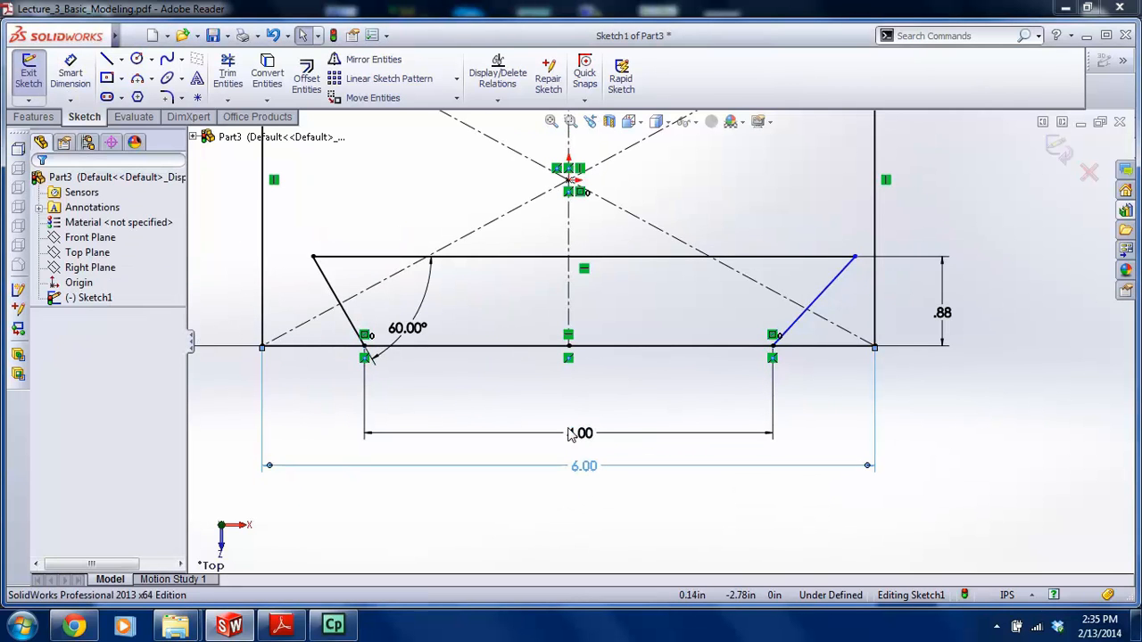
key(Escape)
Add an angle dimension between the dovetail's right slanted line and its horizontal line and delete it again
click(62, 79)
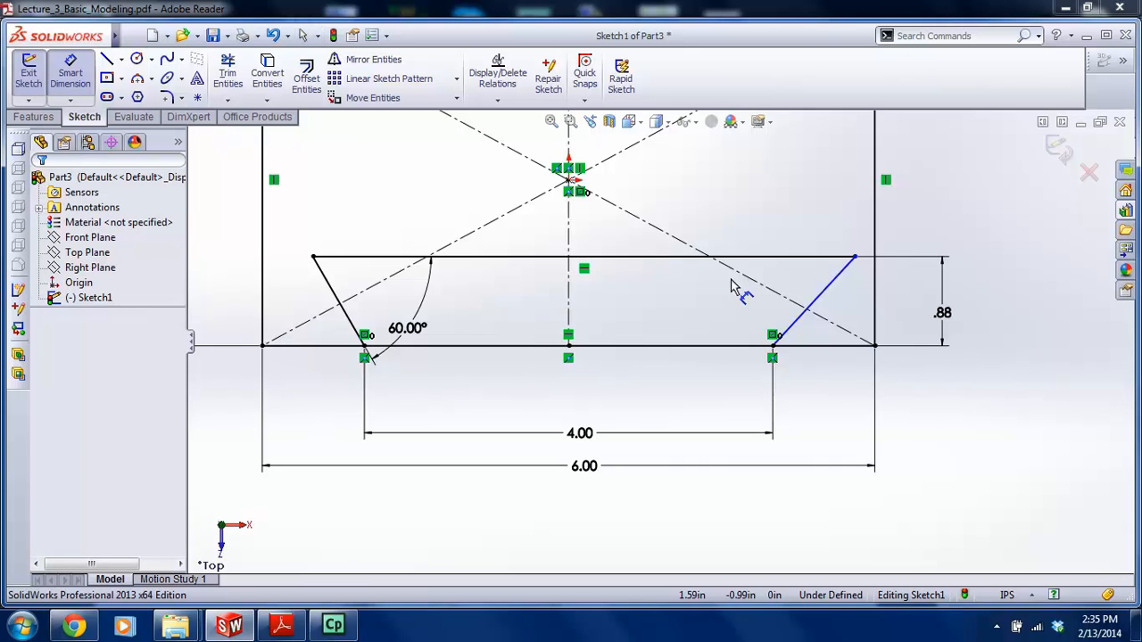
click(762, 257)
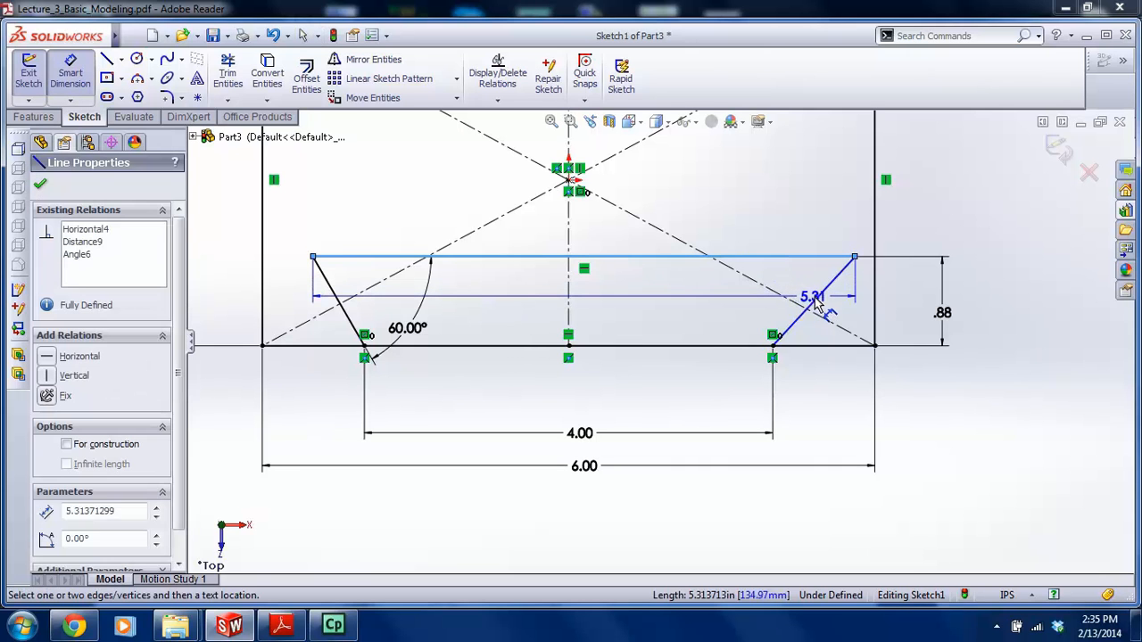
click(814, 300)
click(711, 325)
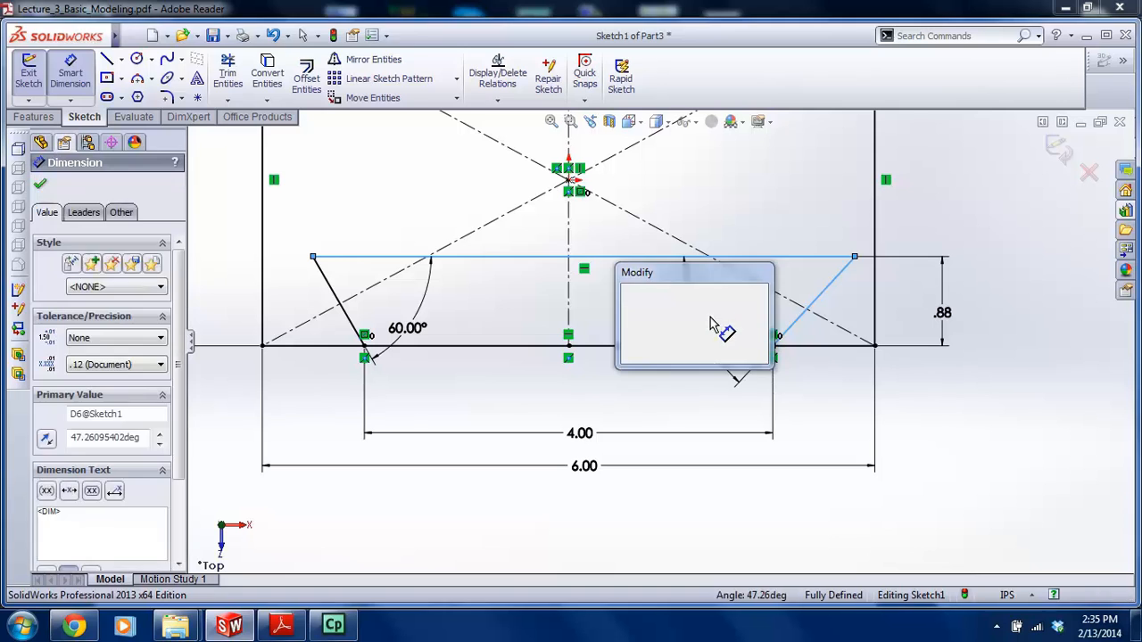
key(Return)
key(Escape)
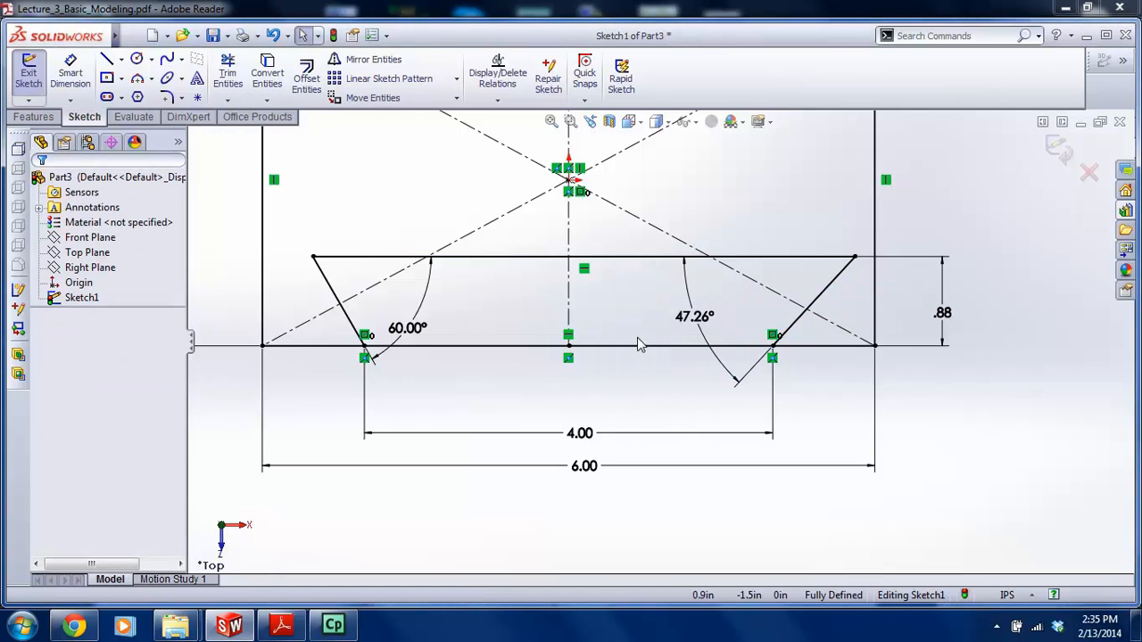
click(695, 317)
key(Delete)
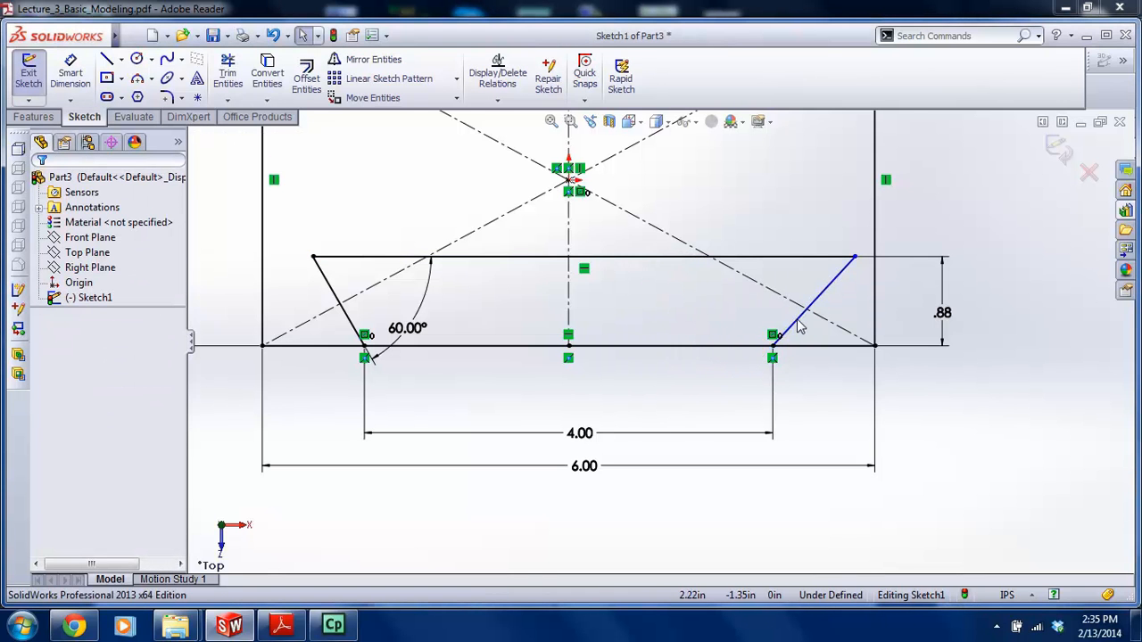
Make the dovetail's two slanted lines equal in length
click(796, 325)
ctrl+click(347, 312)
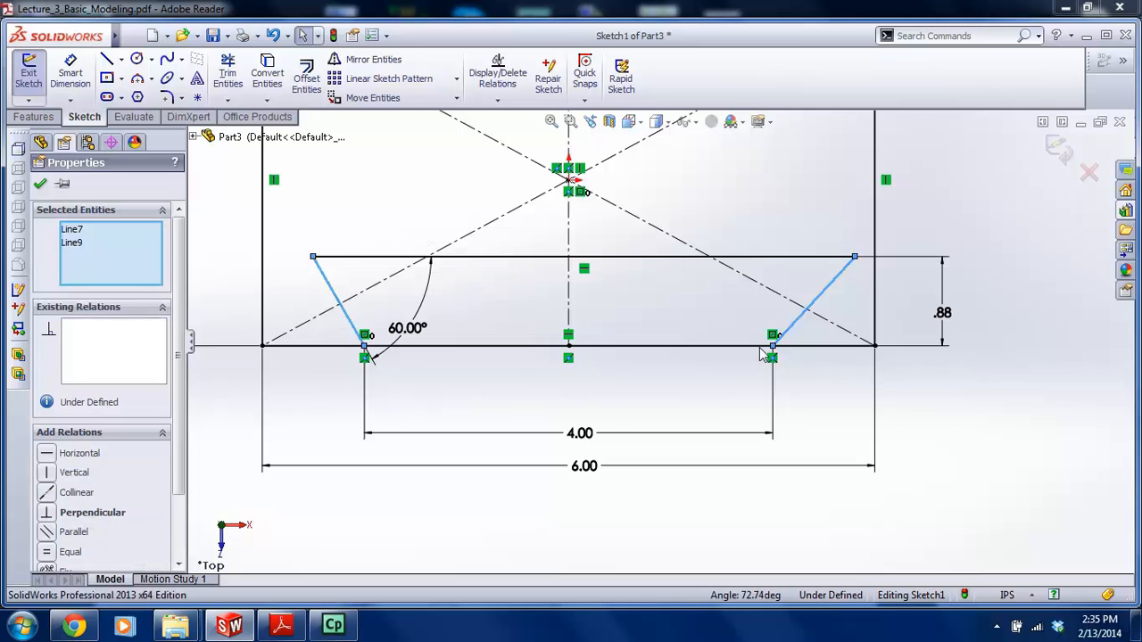
click(48, 553)
click(370, 502)
scroll(517, 406, up, 1)
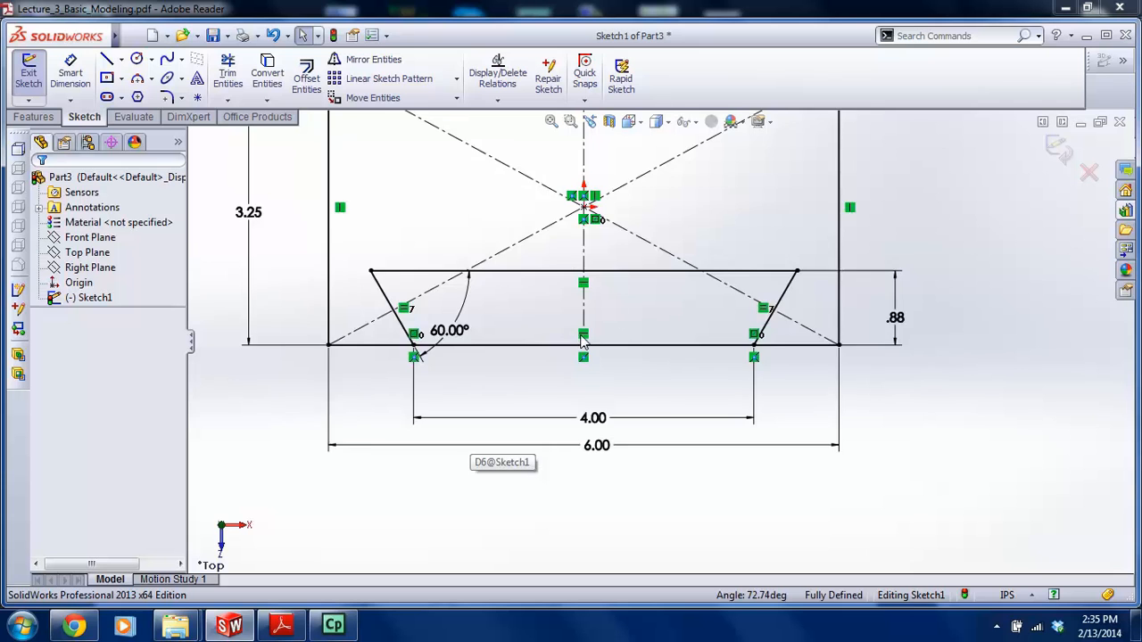
scroll(636, 295, down, 1)
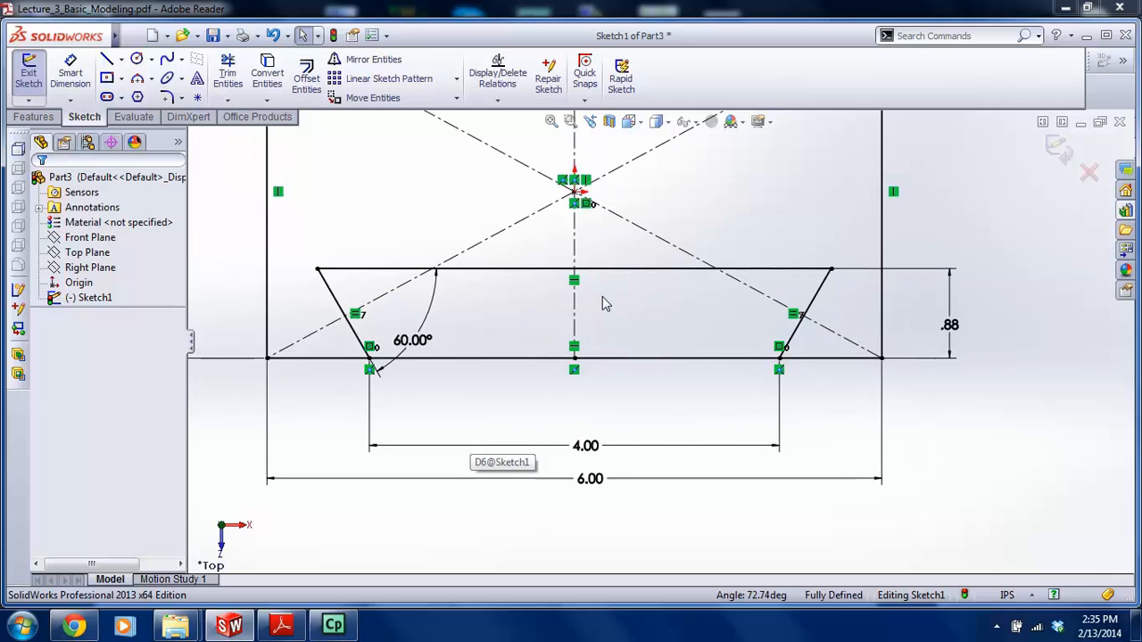
Preview the angle between the dovetail's right slanted line and its horizontal line without placing a dimension
click(64, 69)
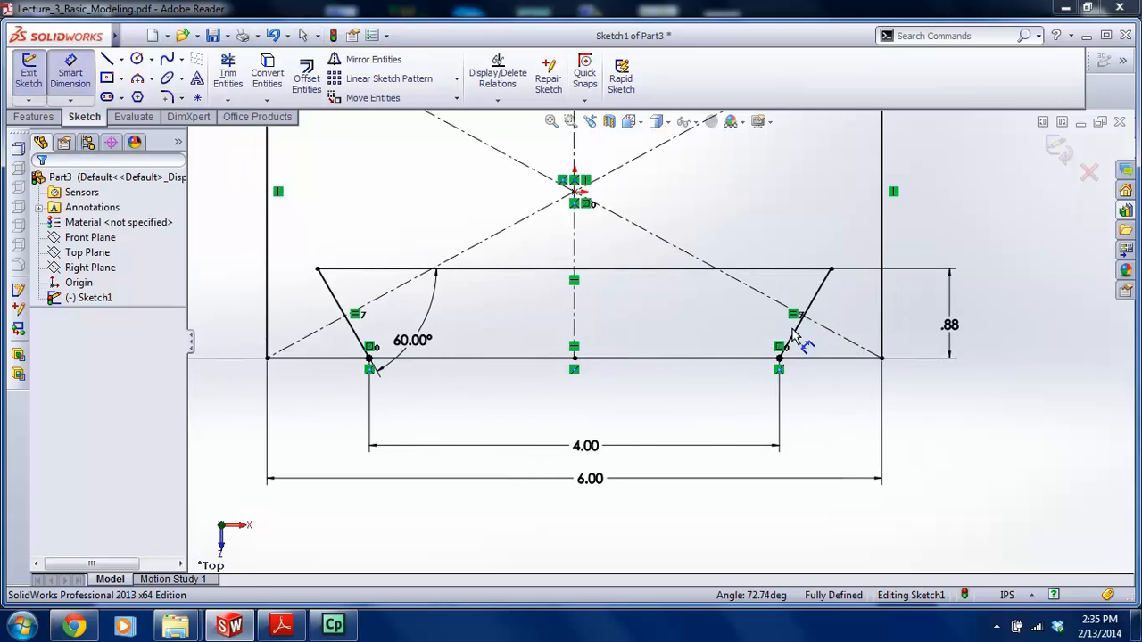
click(799, 331)
click(780, 269)
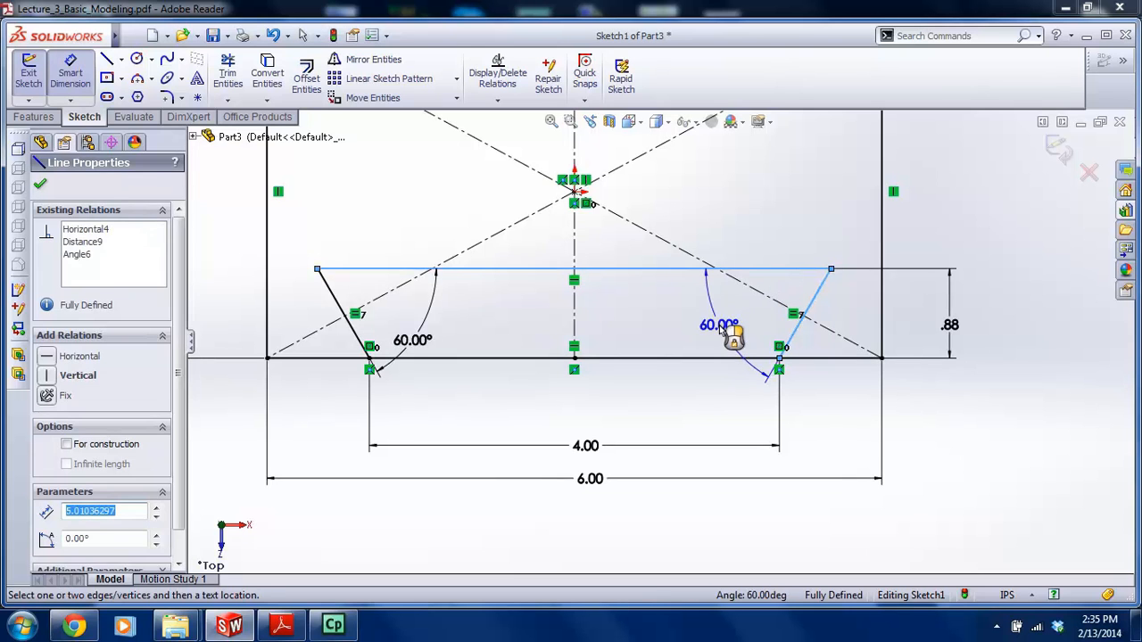
key(Escape)
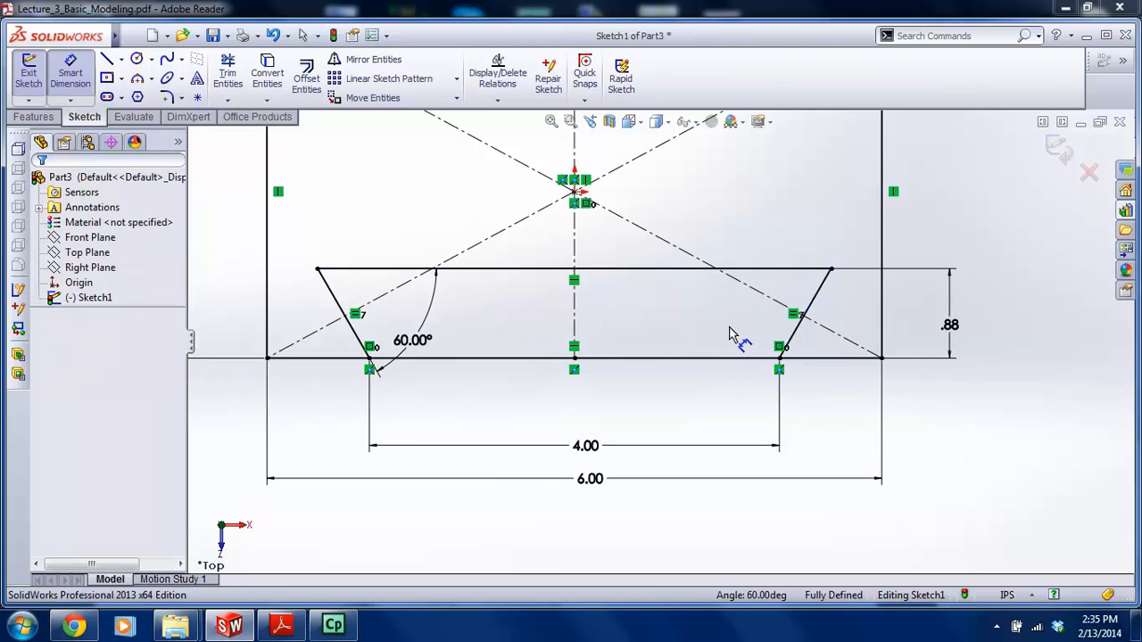
key(Escape)
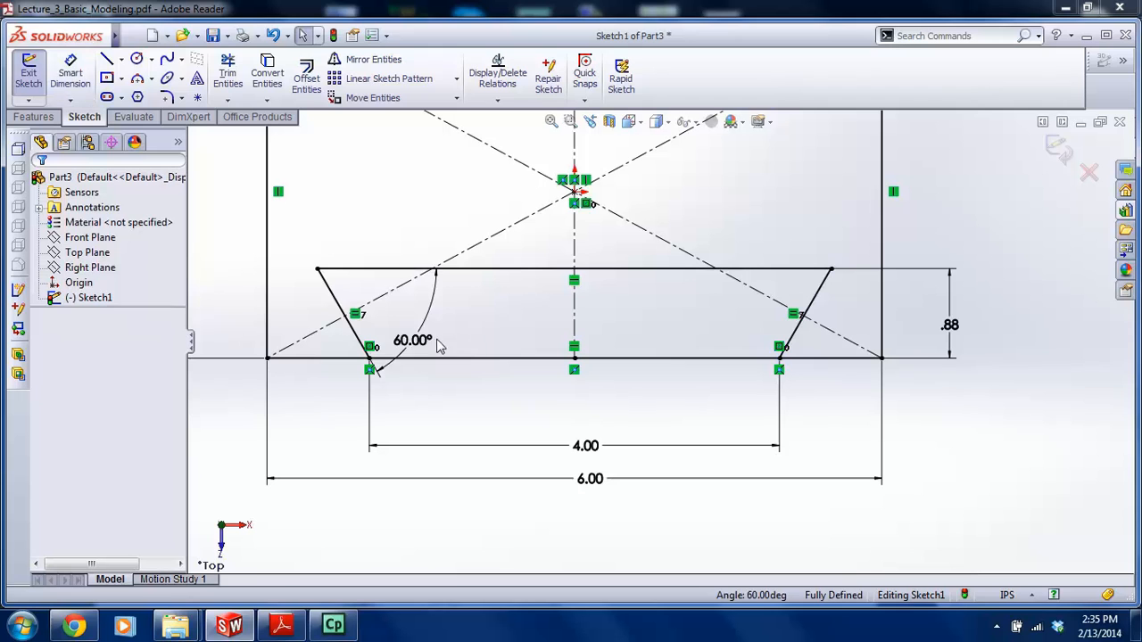
Try a 45° angle for the dovetail's left slanted line and undo the change
double_click(412, 340)
text(45)
key(Return)
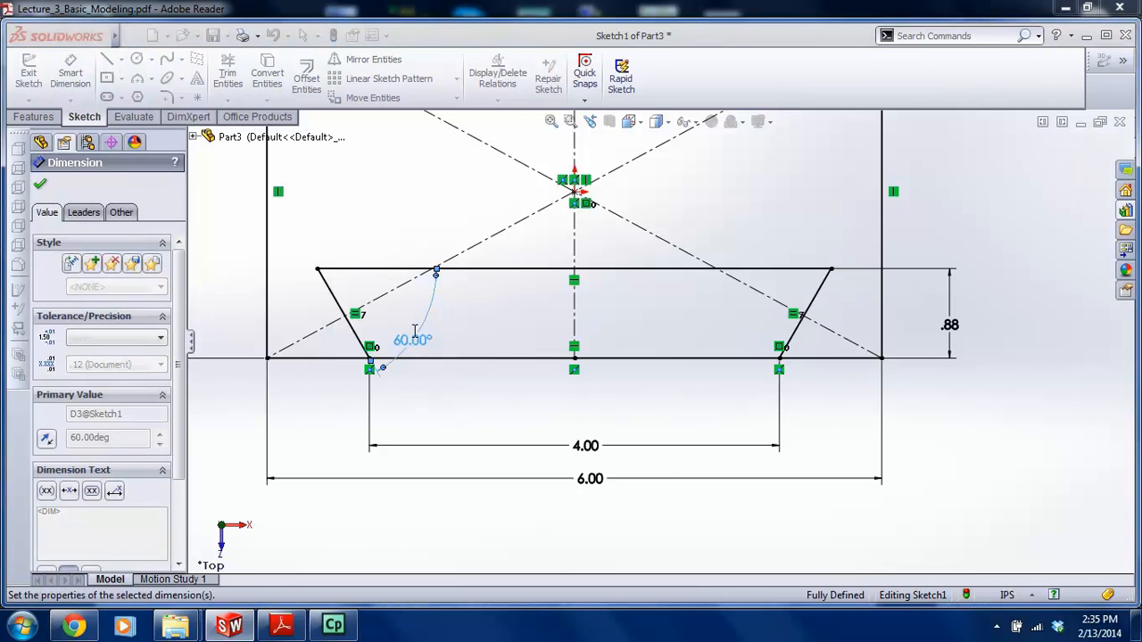
key(ctrl+z)
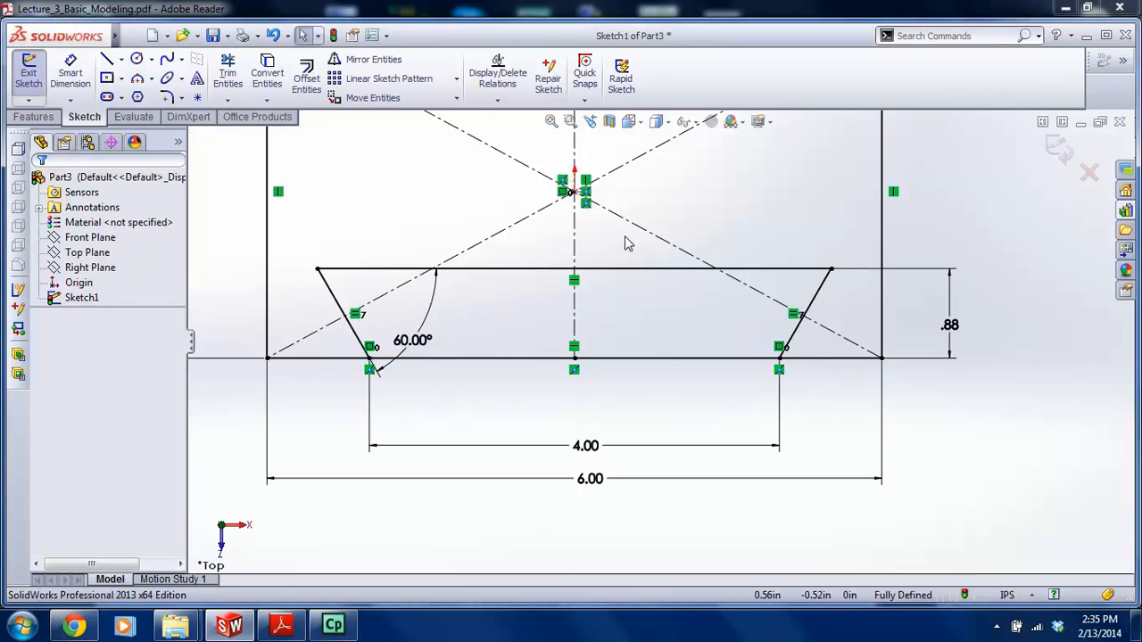
Trim away the rectangle's bottom edge between the two slanted dovetail lines to open the profile
key(f)
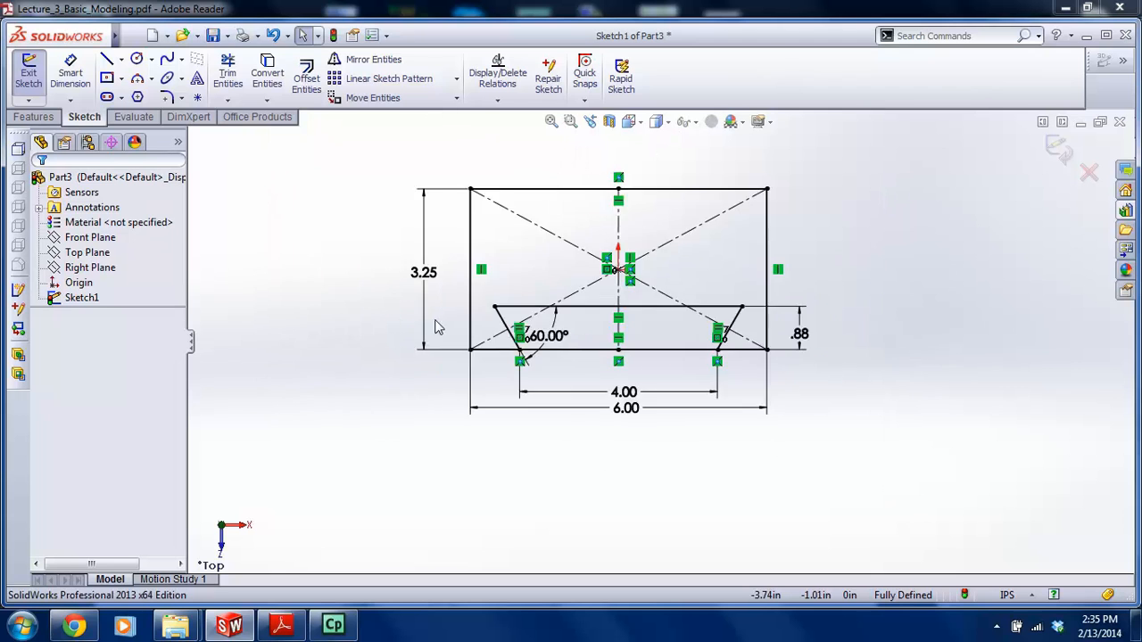
scroll(792, 371, down, 2)
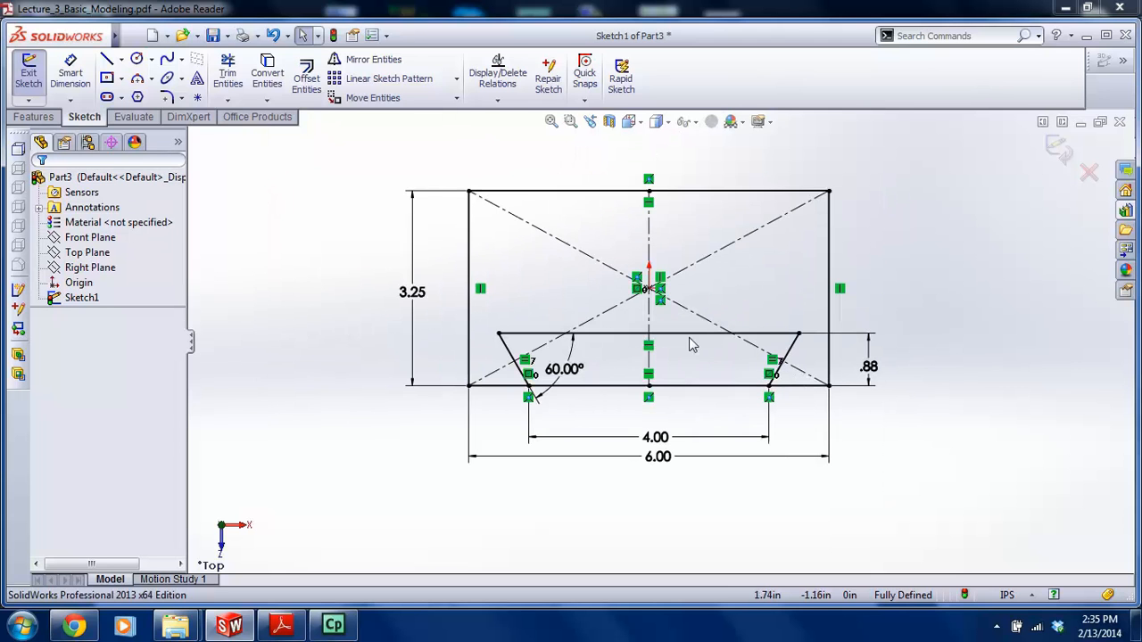
click(228, 71)
scroll(589, 415, down, 2)
drag(606, 373, 747, 429)
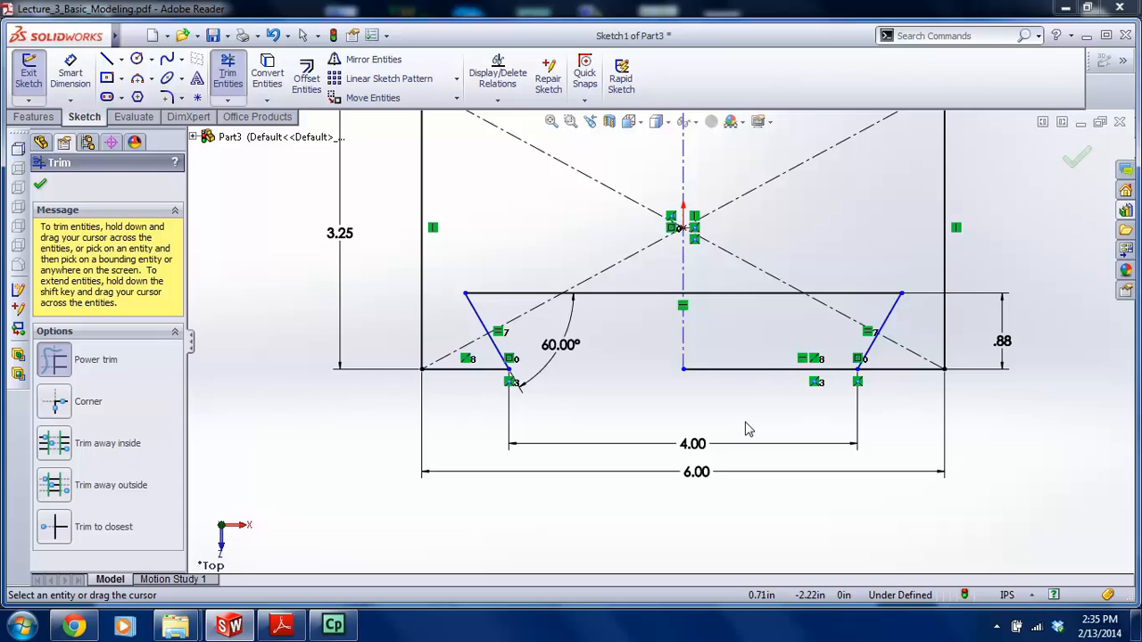
key(Escape)
scroll(753, 357, up, 2)
scroll(743, 363, down, 2)
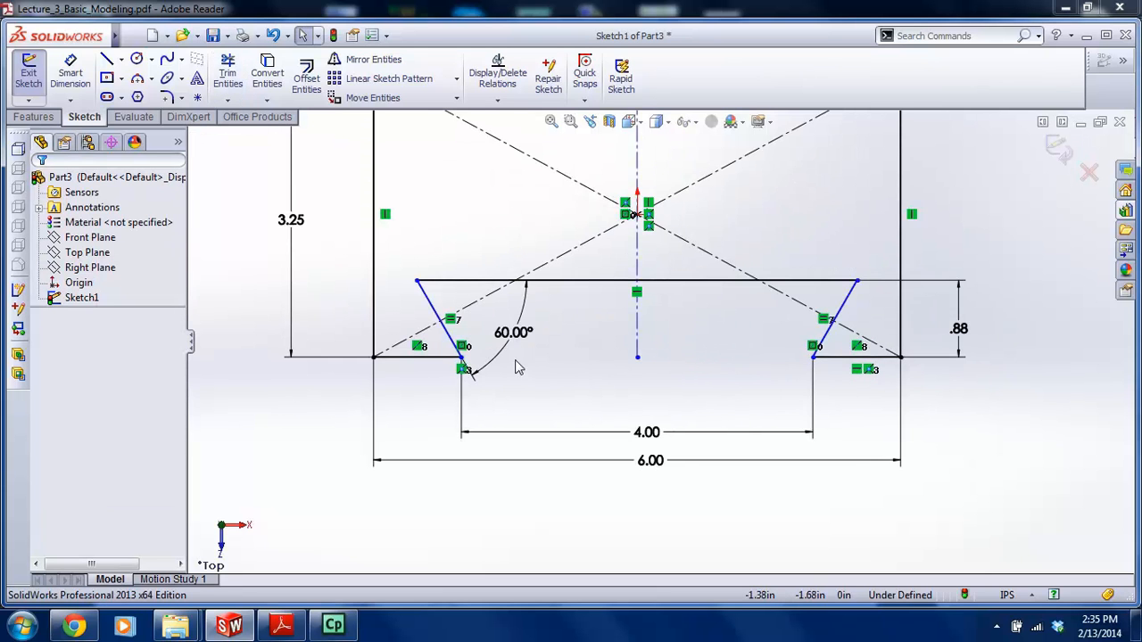
Nudge the dovetail's upper-left corner and inspect the vertical centerline to find which geometry is still free
mouse_move(420, 286)
mouse_down()
mouse_move(450, 283)
mouse_move(425, 282)
mouse_up()
key(Escape)
scroll(547, 319, up, 4)
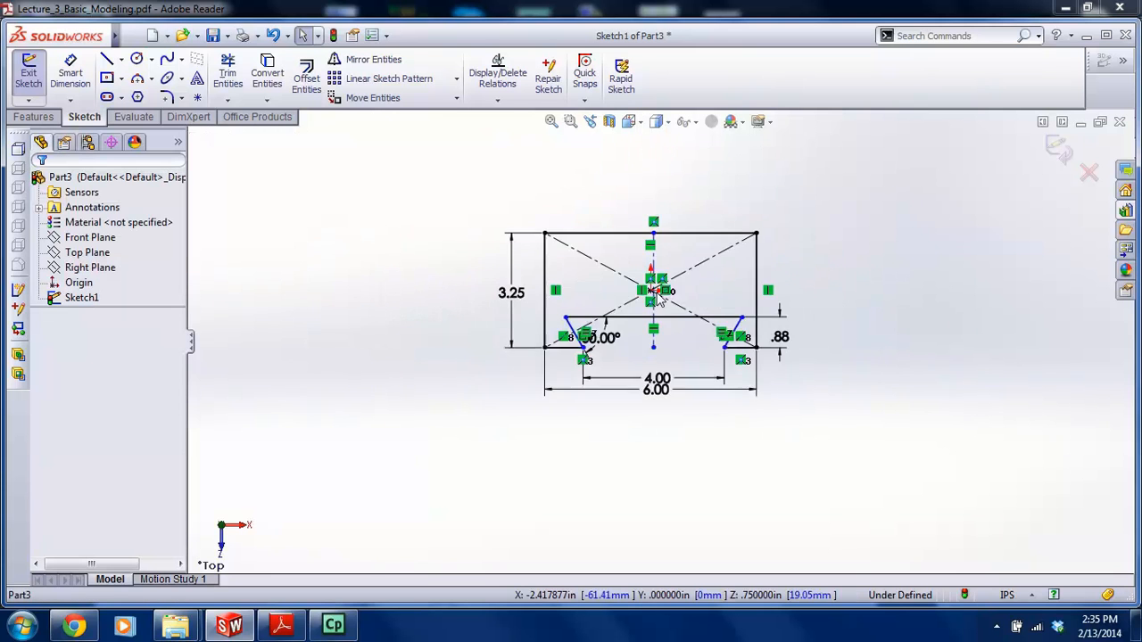
scroll(662, 303, down, 5)
click(644, 326)
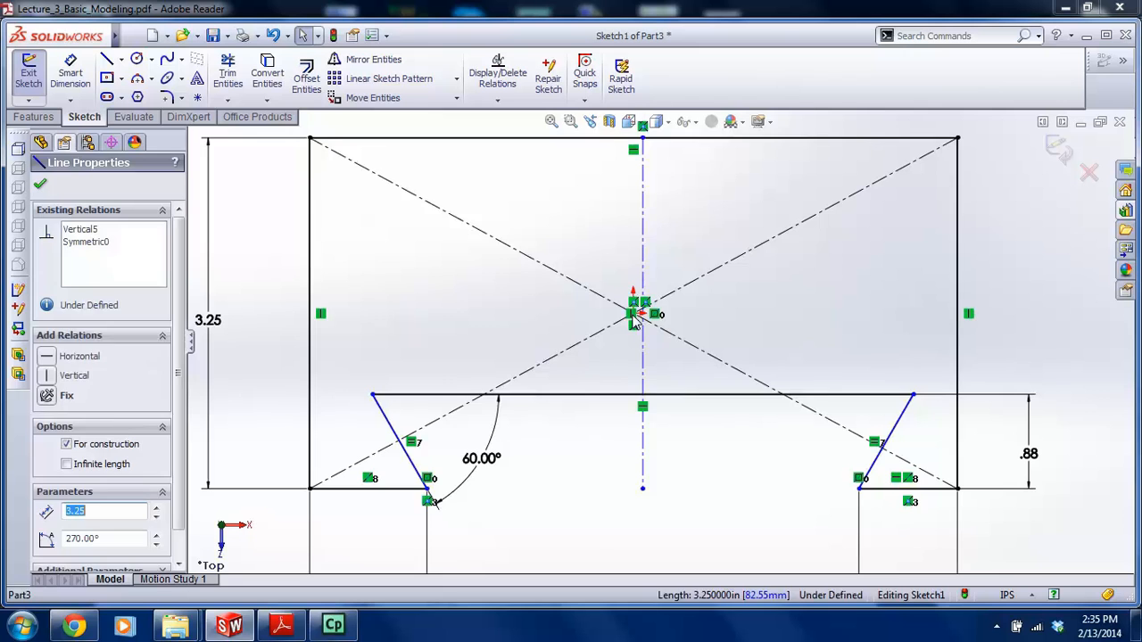
key(Escape)
scroll(629, 312, down, 4)
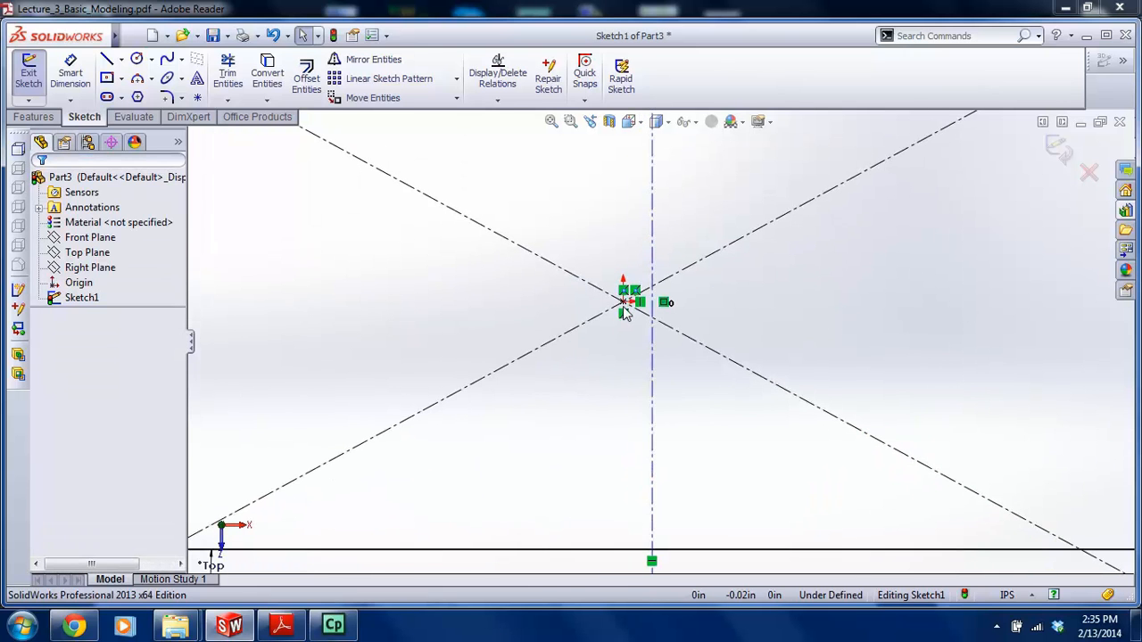
Make the vertical centerline coincident with the rectangle's center point at the origin
click(624, 304)
ctrl+click(650, 331)
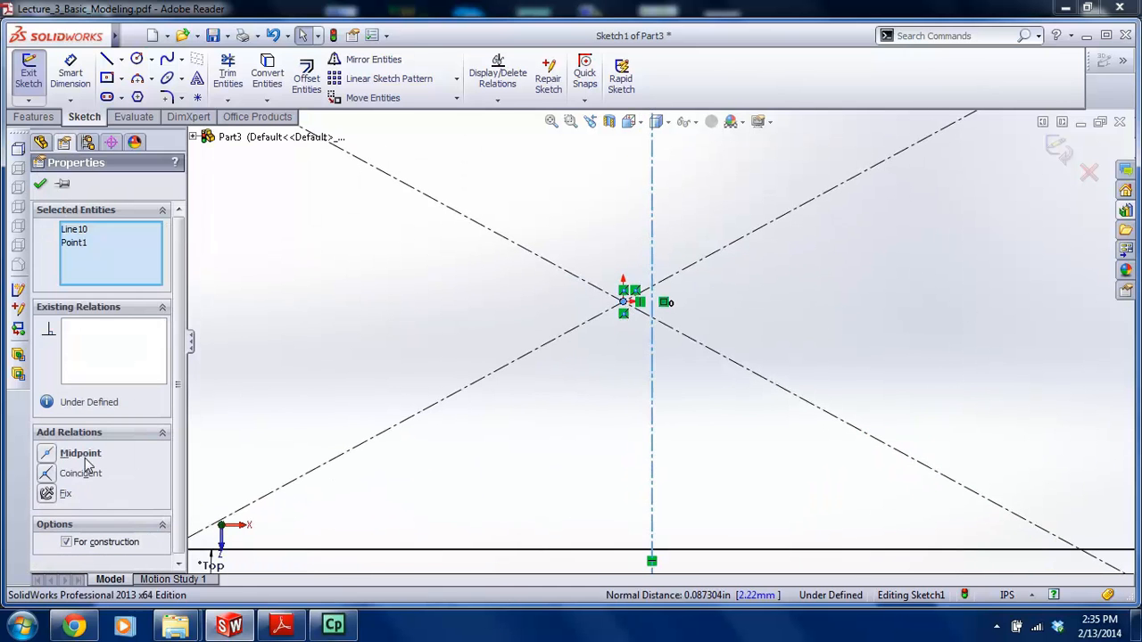
click(45, 473)
click(548, 387)
key(f)
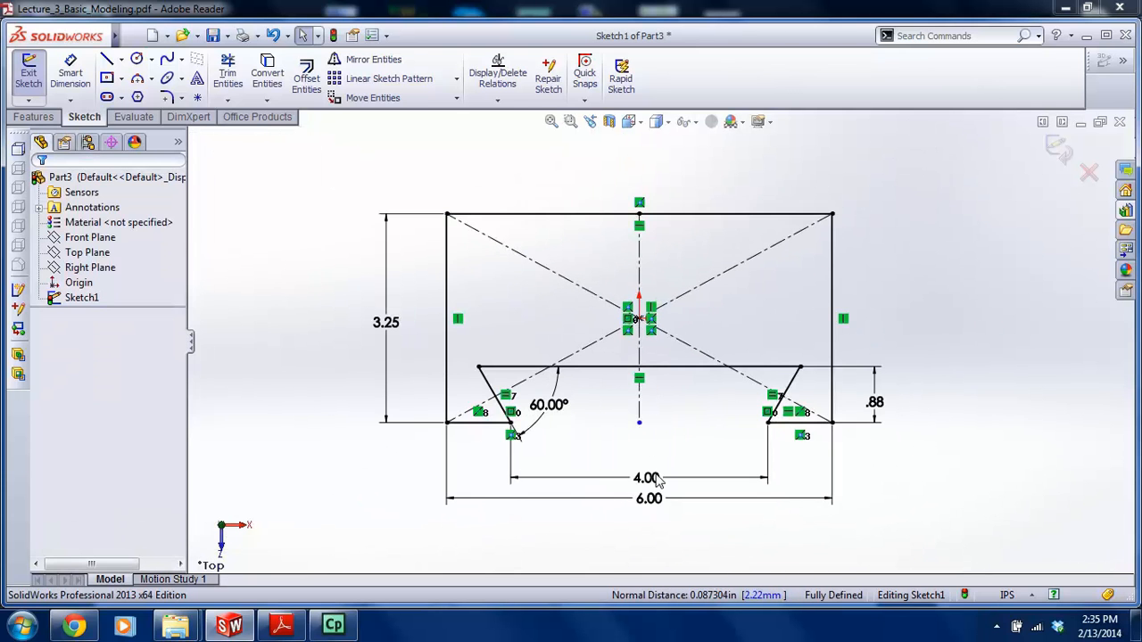
Move the opening-width and overall-width dimensions closer to the profile and exit the sketch
drag(657, 481, 648, 443)
drag(648, 498, 635, 467)
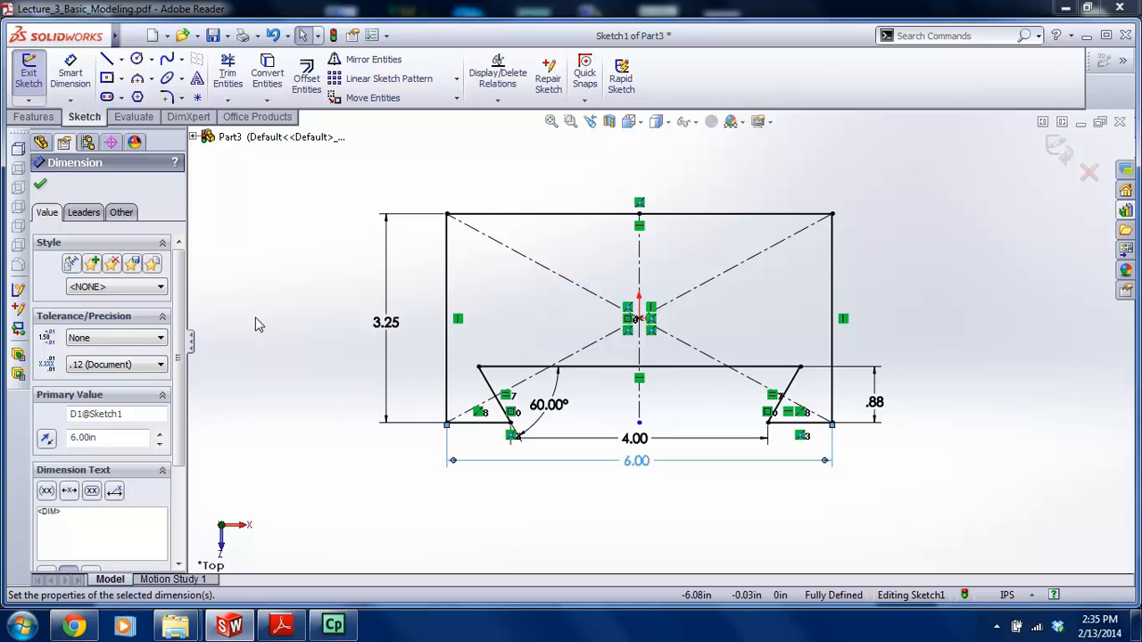
click(1057, 148)
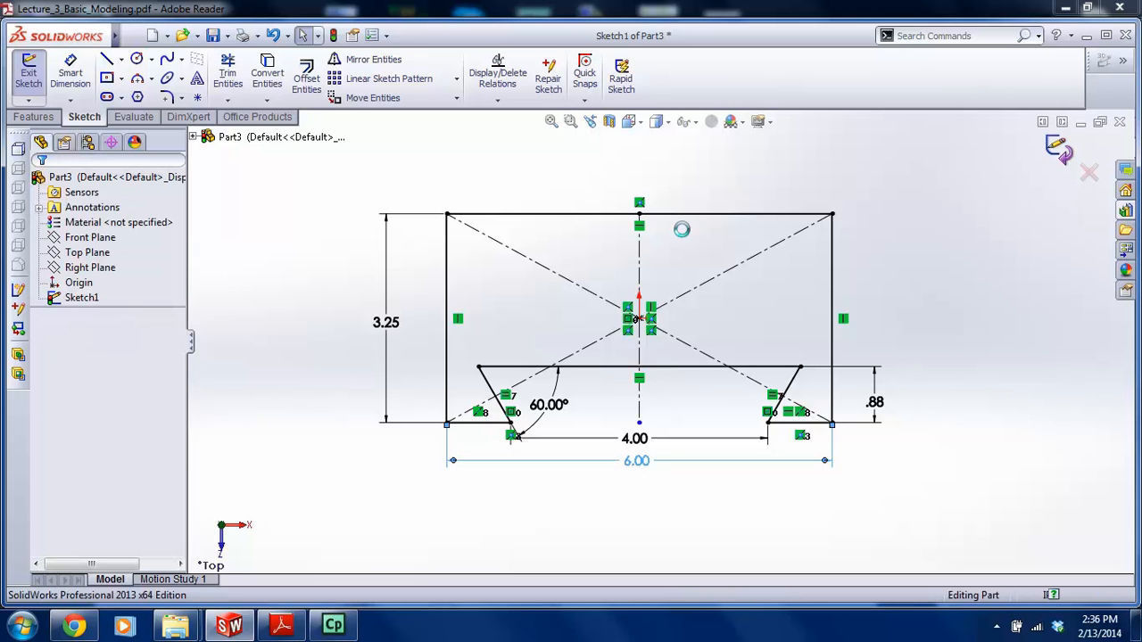
Start a boss extrusion of the dovetail profile with the Mid Plane end condition and check the block height in the PDF drawing
click(38, 117)
click(36, 76)
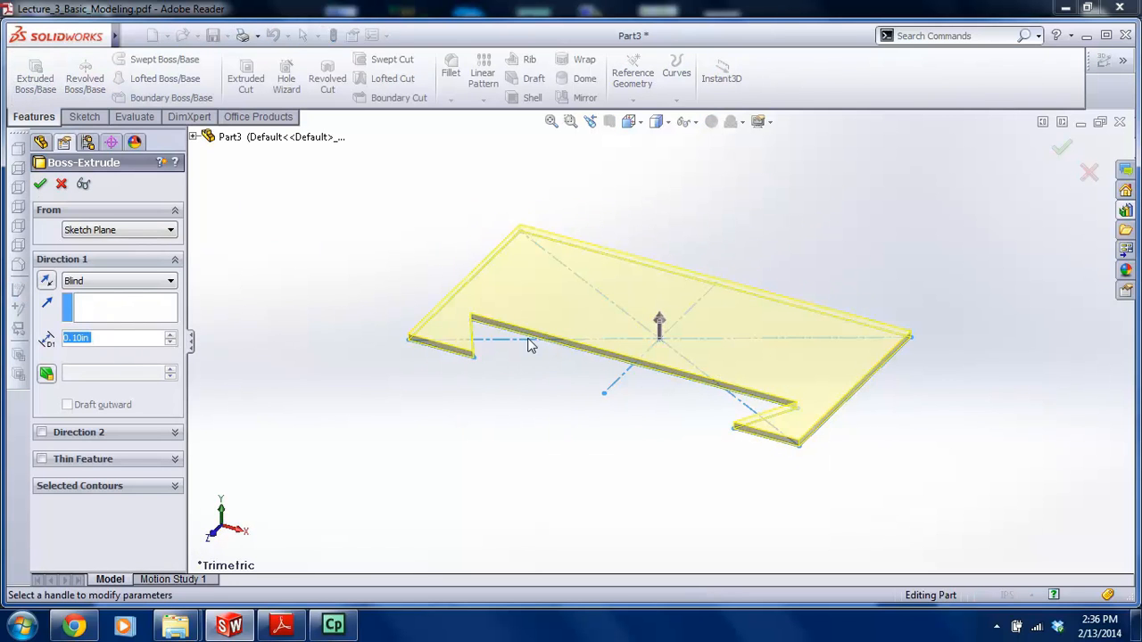
click(132, 282)
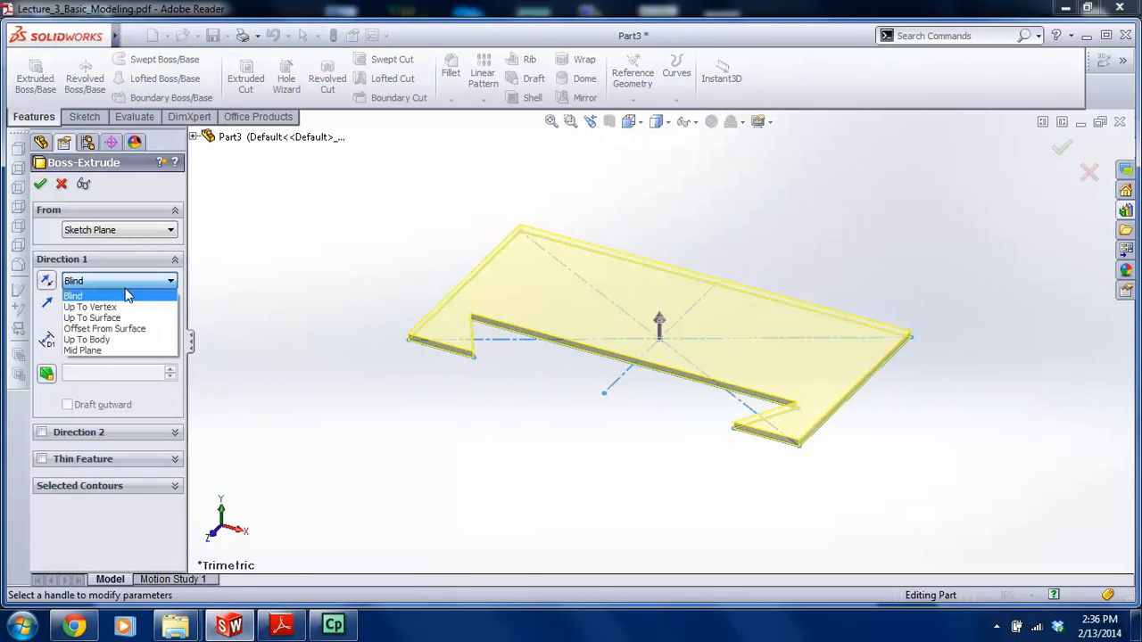
click(98, 347)
click(281, 627)
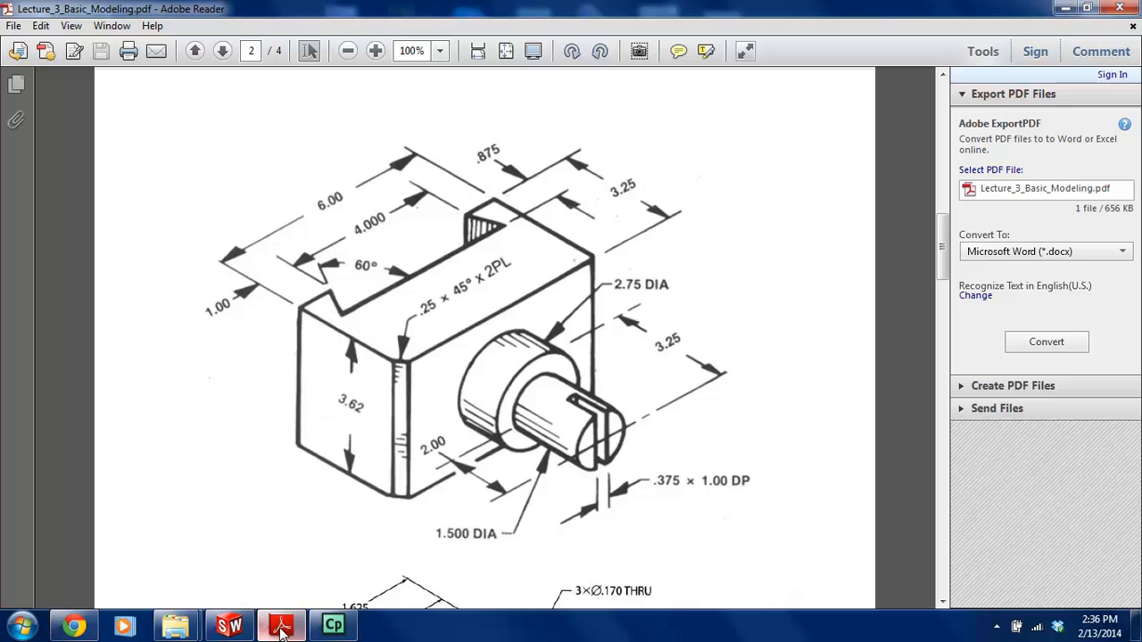
click(249, 629)
click(281, 627)
click(229, 627)
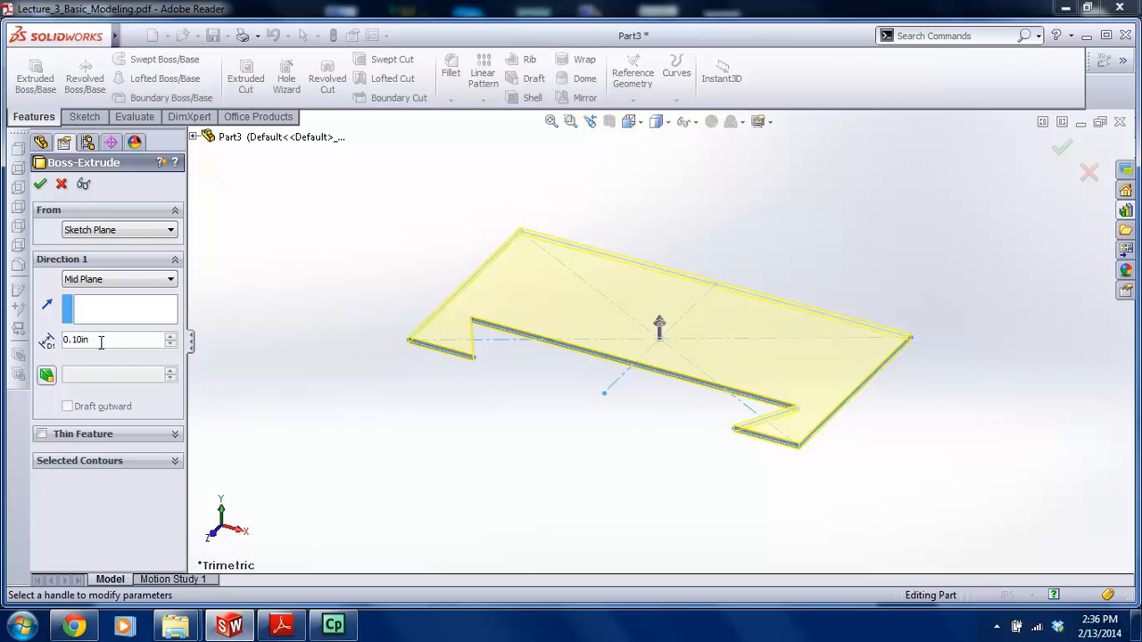
Set the extrusion depth to 3.62 in and accept the block
text(3.)
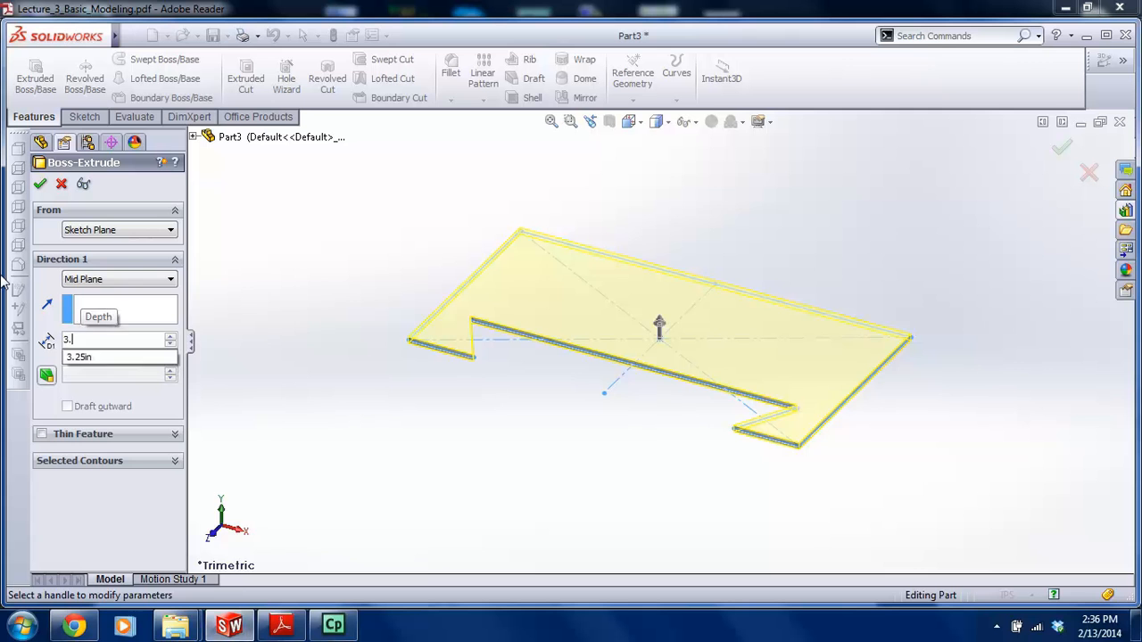
text(62)
key(Return)
middle_drag(756, 313, 465, 313)
click(1061, 149)
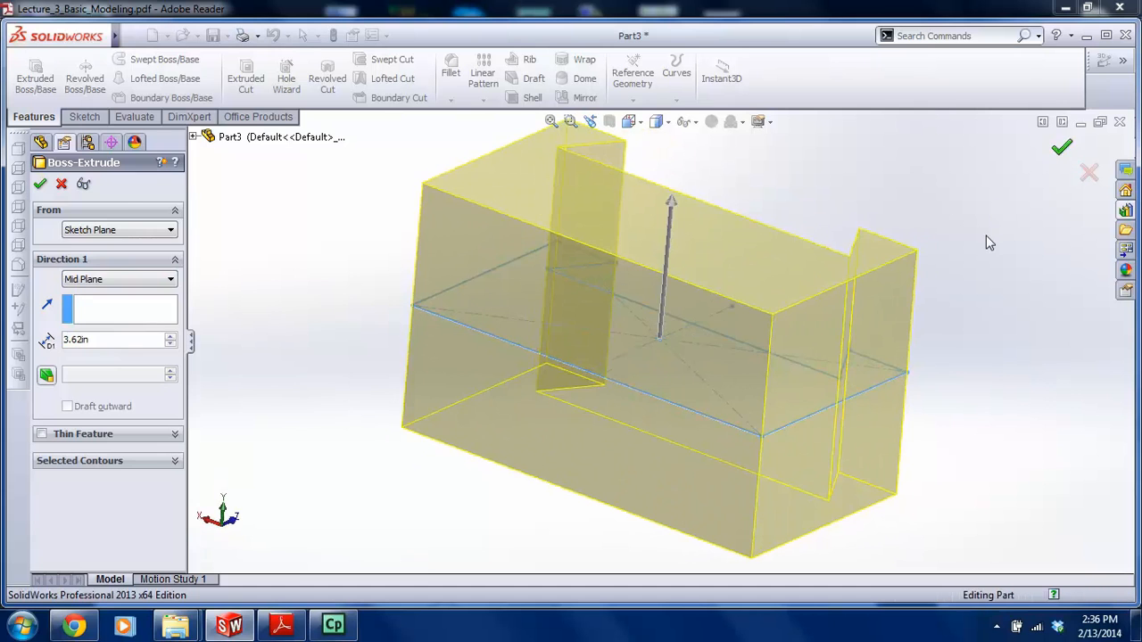
Start a sketch on the large flat face opposite the dovetail and draw a circle about 2.13 in in diameter centered on the origin
scroll(463, 365, up, 1)
middle_drag(463, 365, 474, 387)
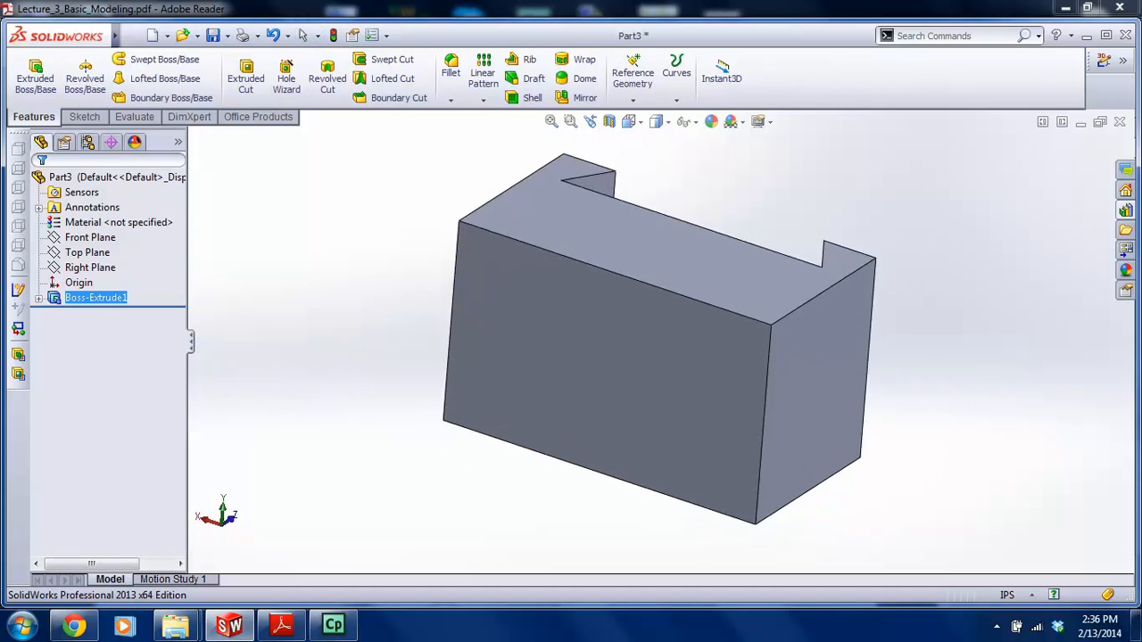
middle_drag(560, 349, 330, 271)
click(85, 117)
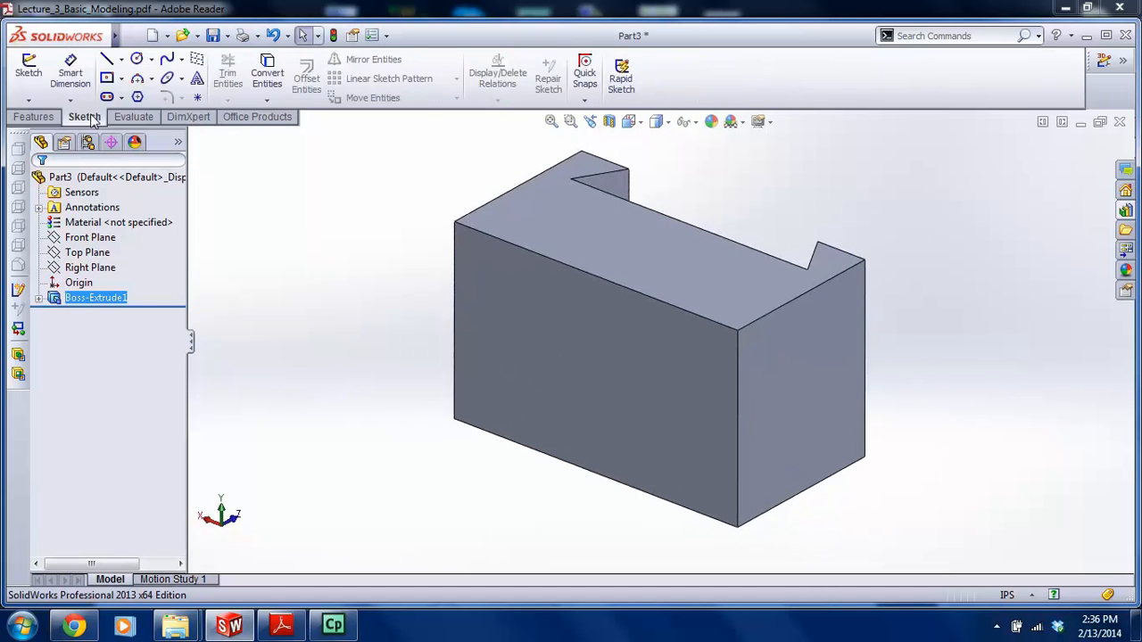
click(28, 69)
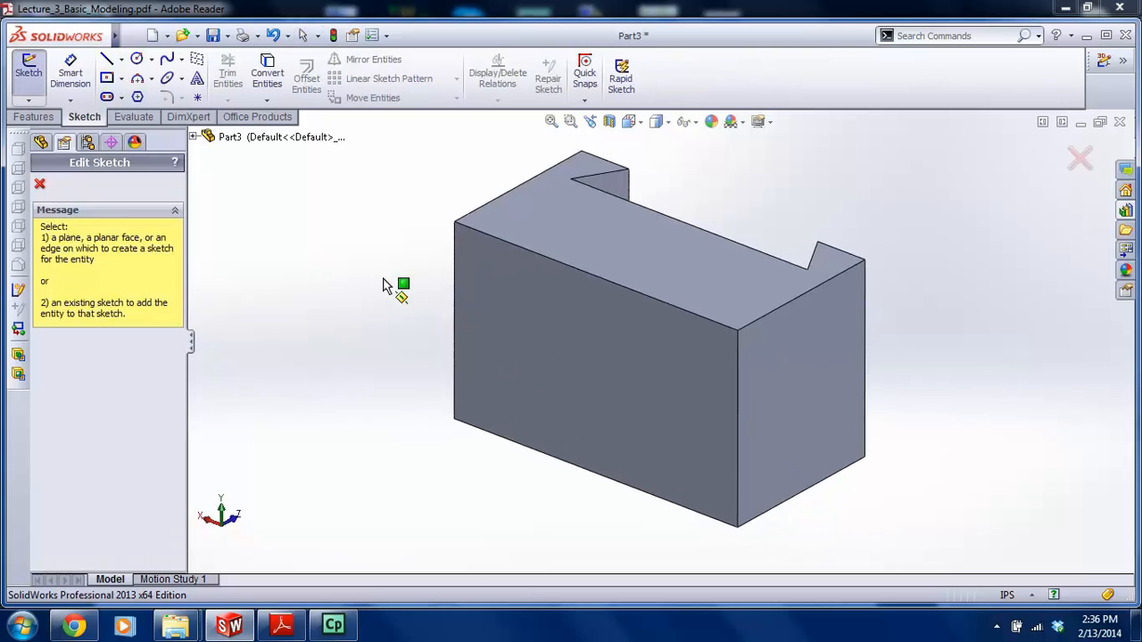
click(581, 373)
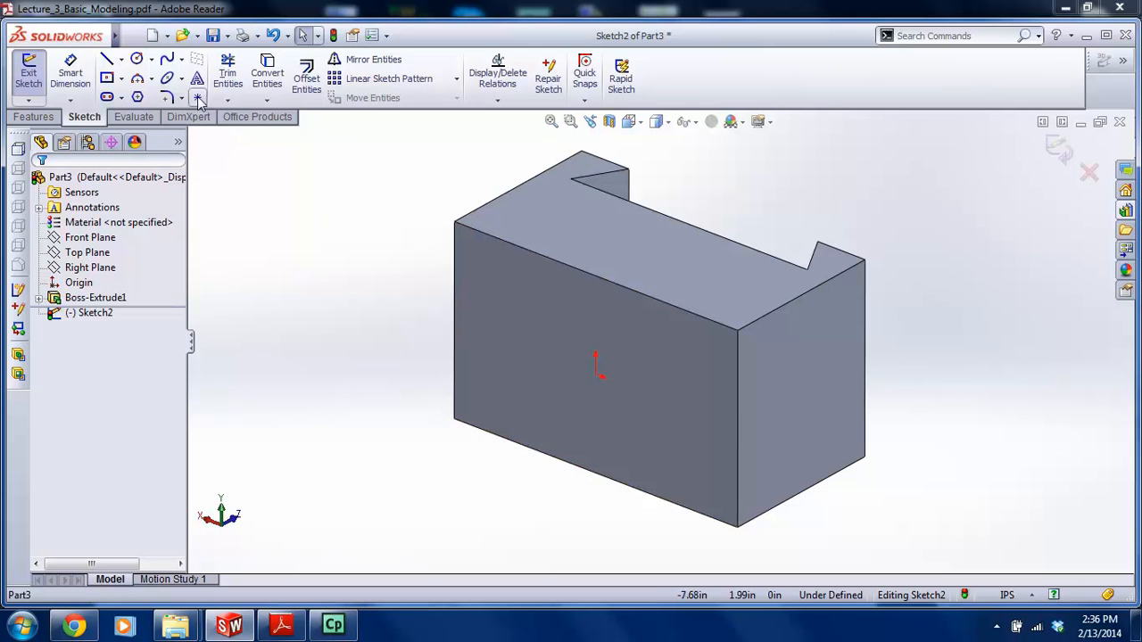
click(138, 59)
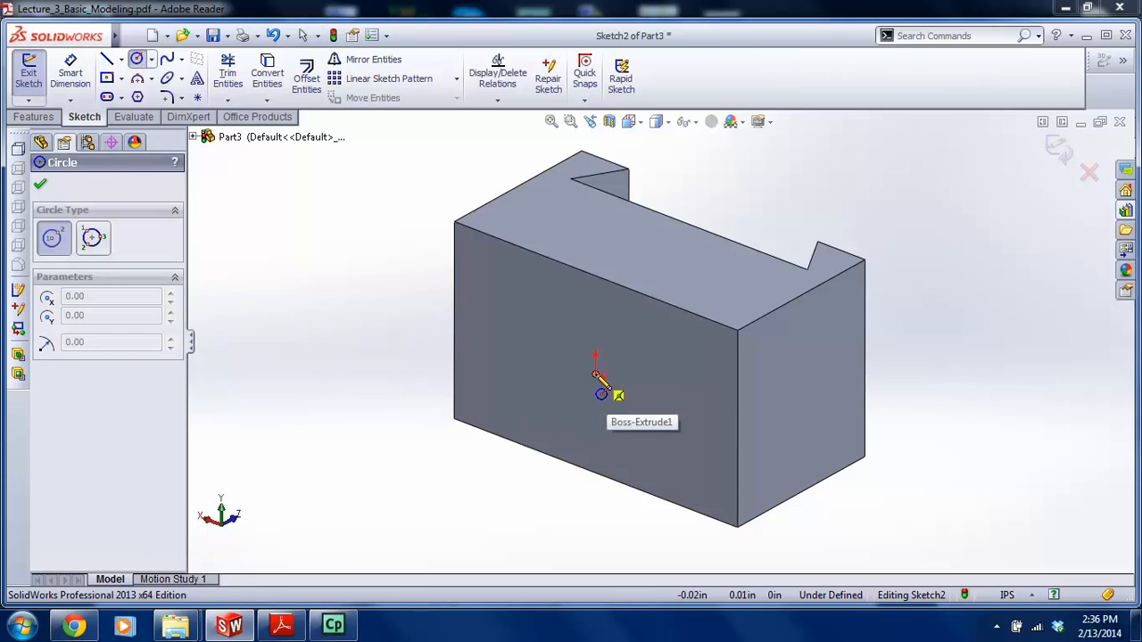
click(596, 375)
click(612, 454)
key(Escape)
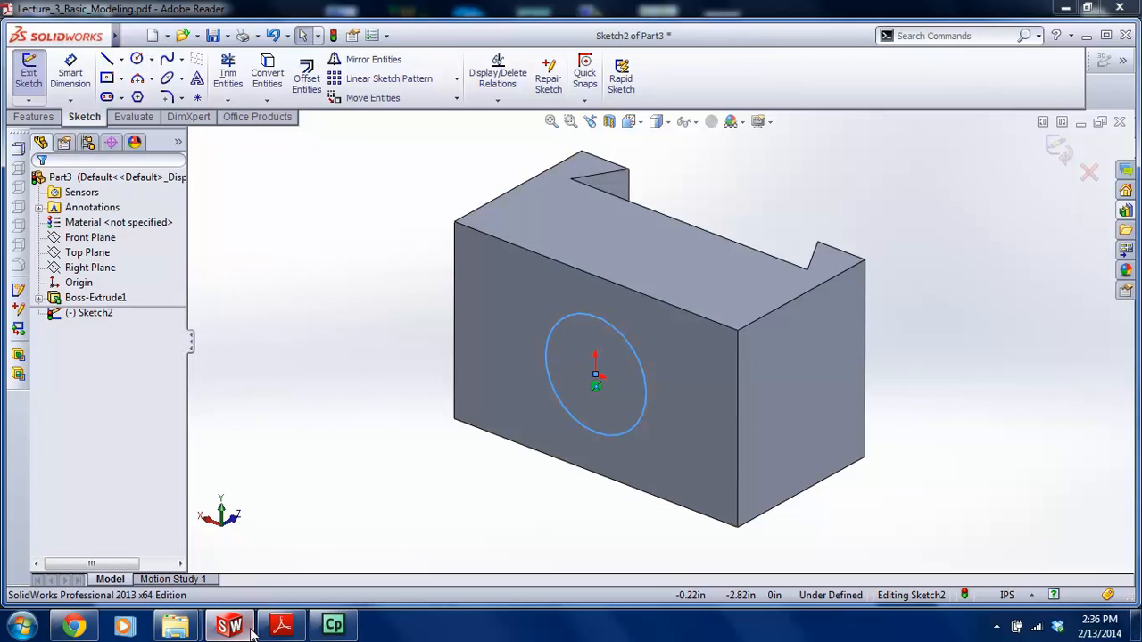
Check the boss diameter in the PDF drawing and dimension the circle's diameter as 2.75 in
click(280, 627)
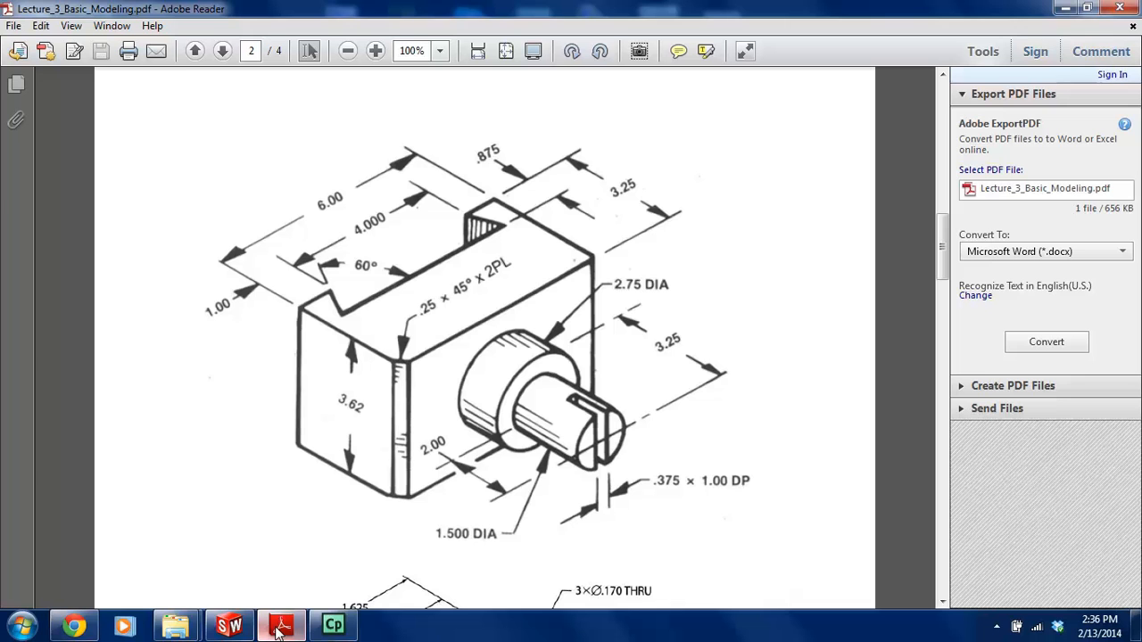
click(230, 625)
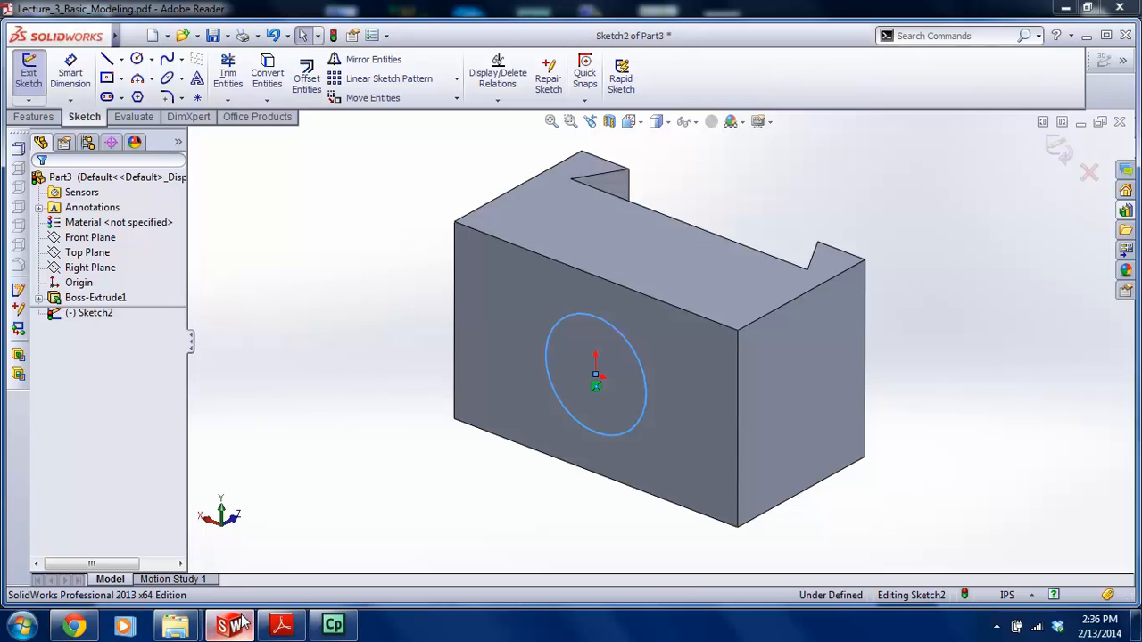
click(629, 437)
click(678, 541)
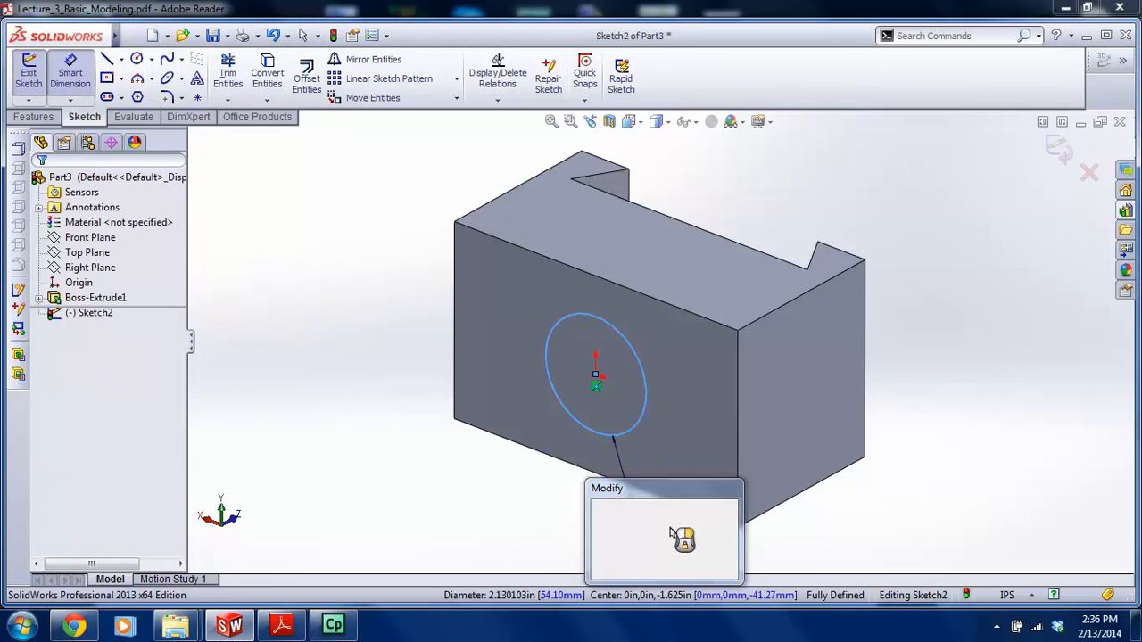
text(1.5)
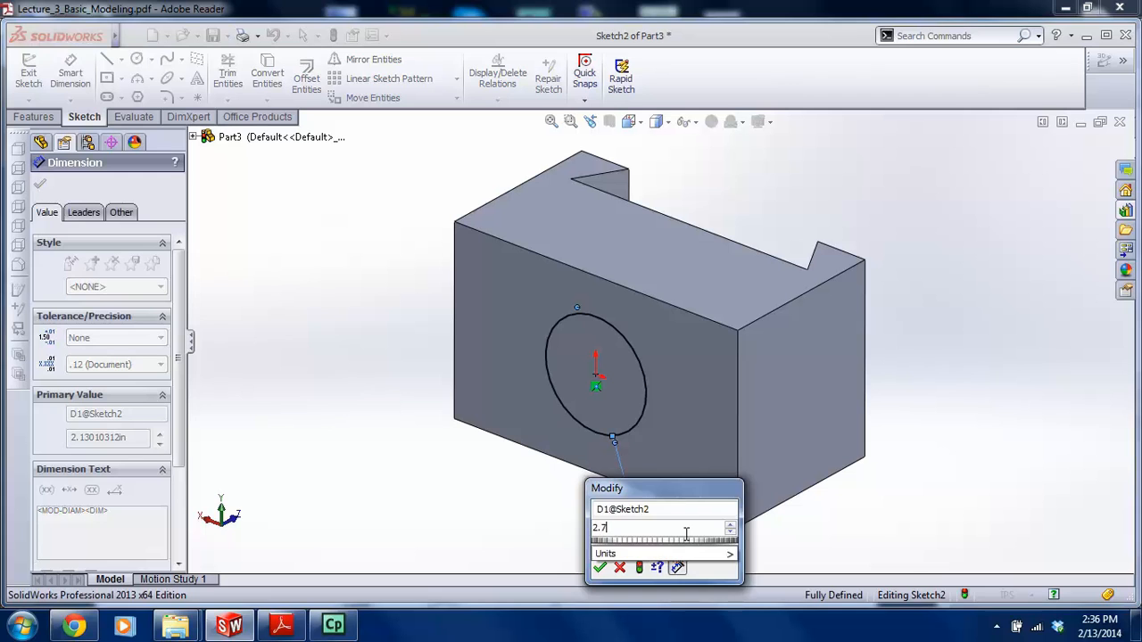
key(Return)
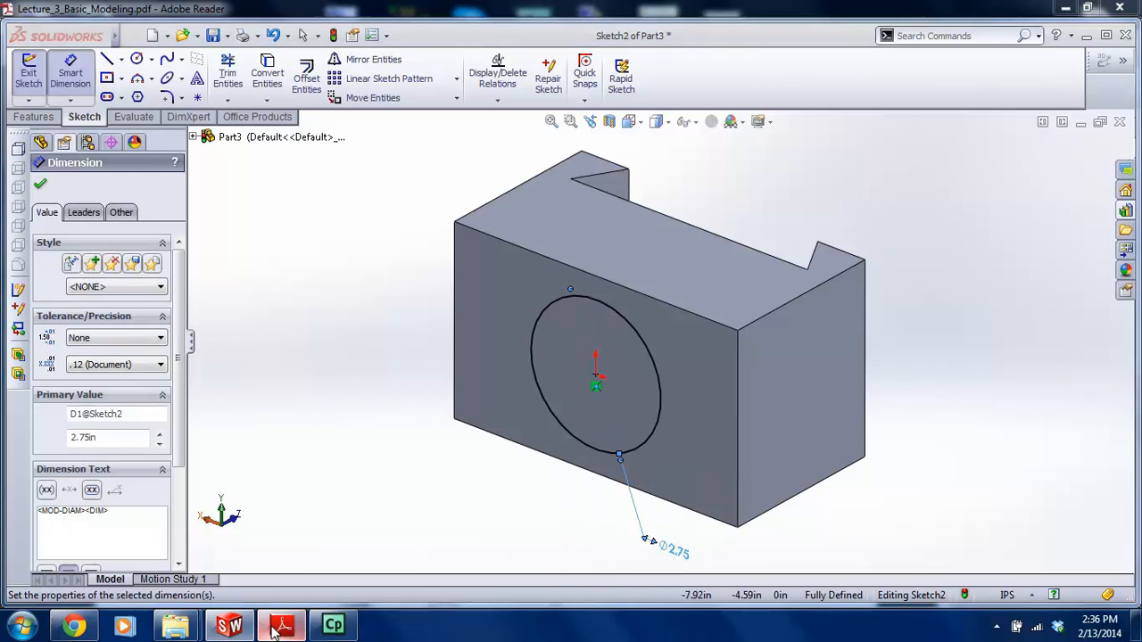
Check the cylindrical boss's length dimensions in the PDF drawing, return to SolidWorks and exit the circle sketch
click(281, 624)
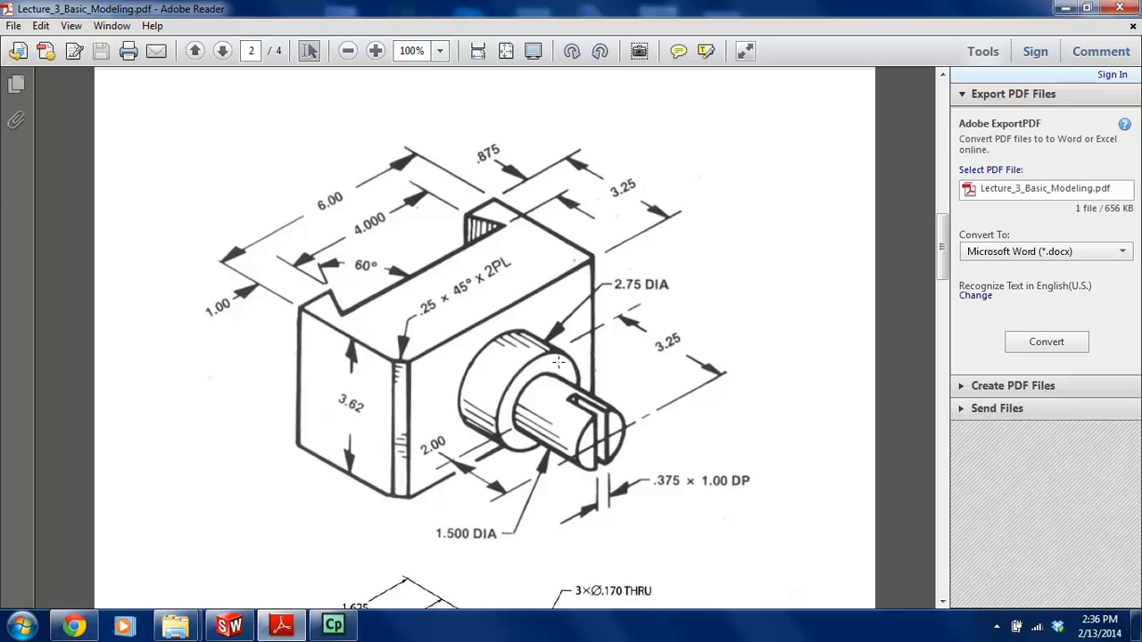
click(234, 627)
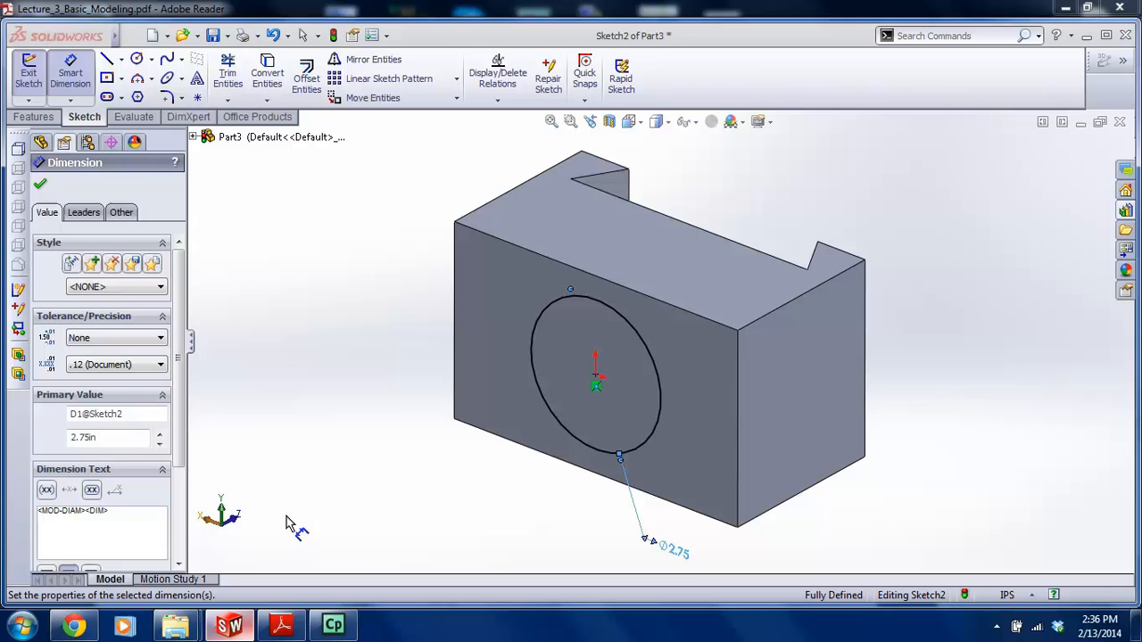
click(24, 87)
click(27, 97)
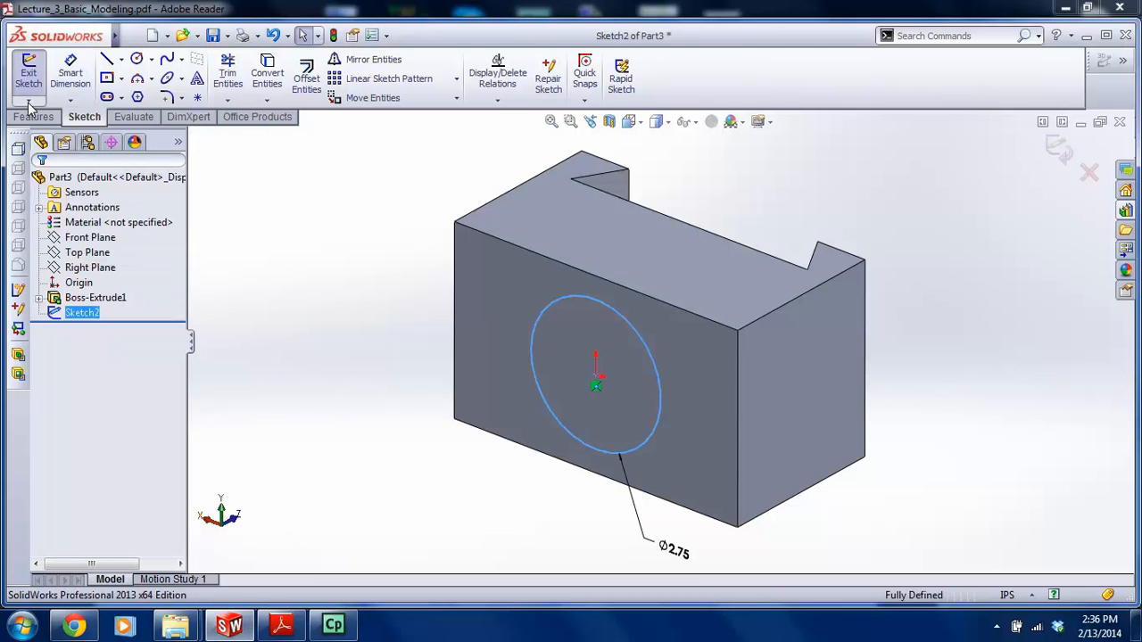
click(27, 98)
Extrude the 2.75 in circle 1.25 in outward from the block's flat face with Merge result on
click(33, 117)
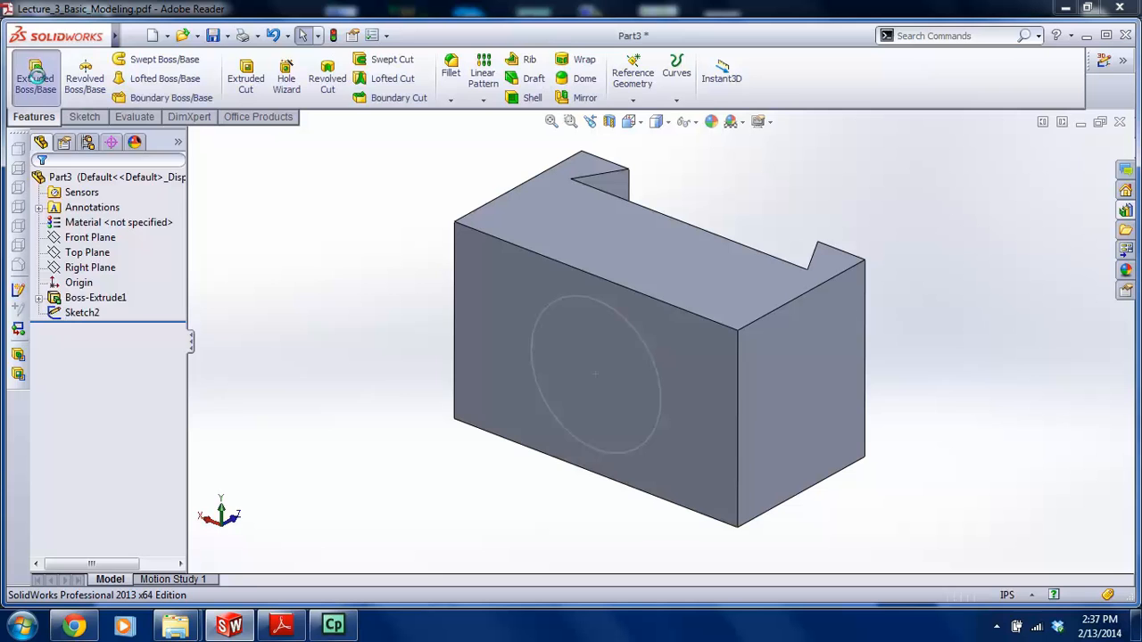
click(35, 79)
click(586, 300)
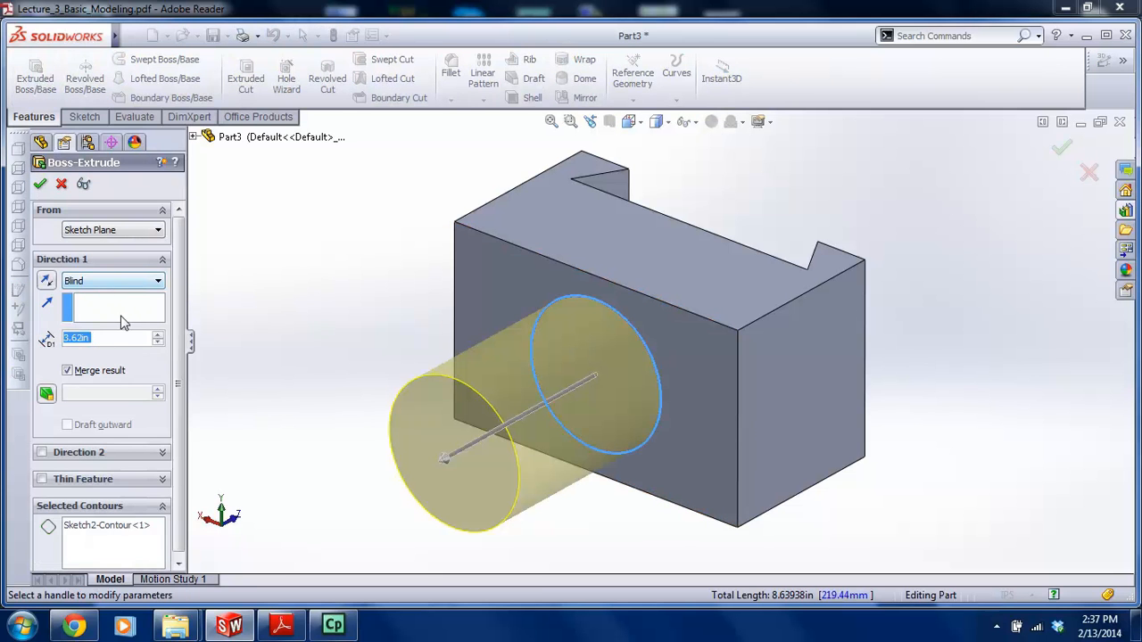
text(1.25)
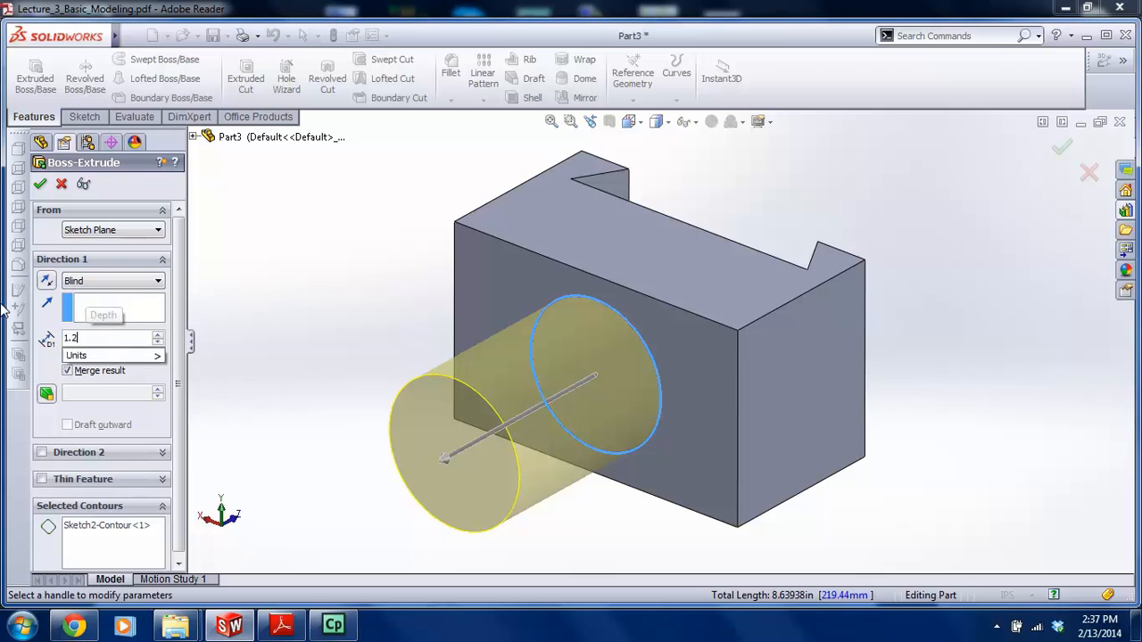
key(Return)
mouse_move(417, 250)
middle_down()
mouse_move(361, 267)
mouse_move(428, 241)
middle_up()
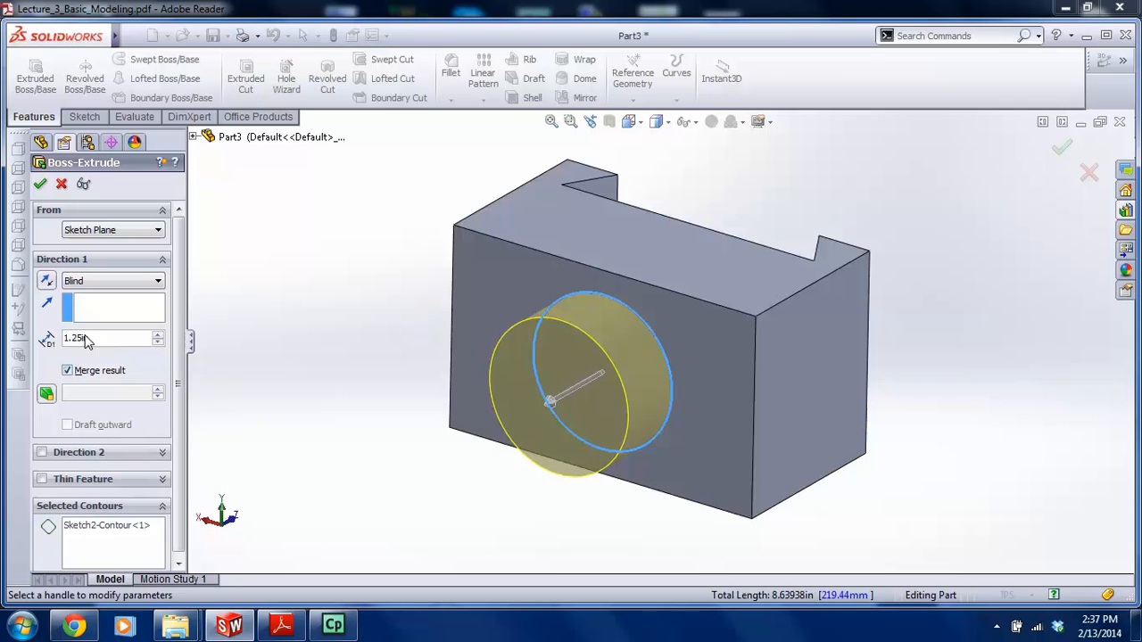
click(40, 183)
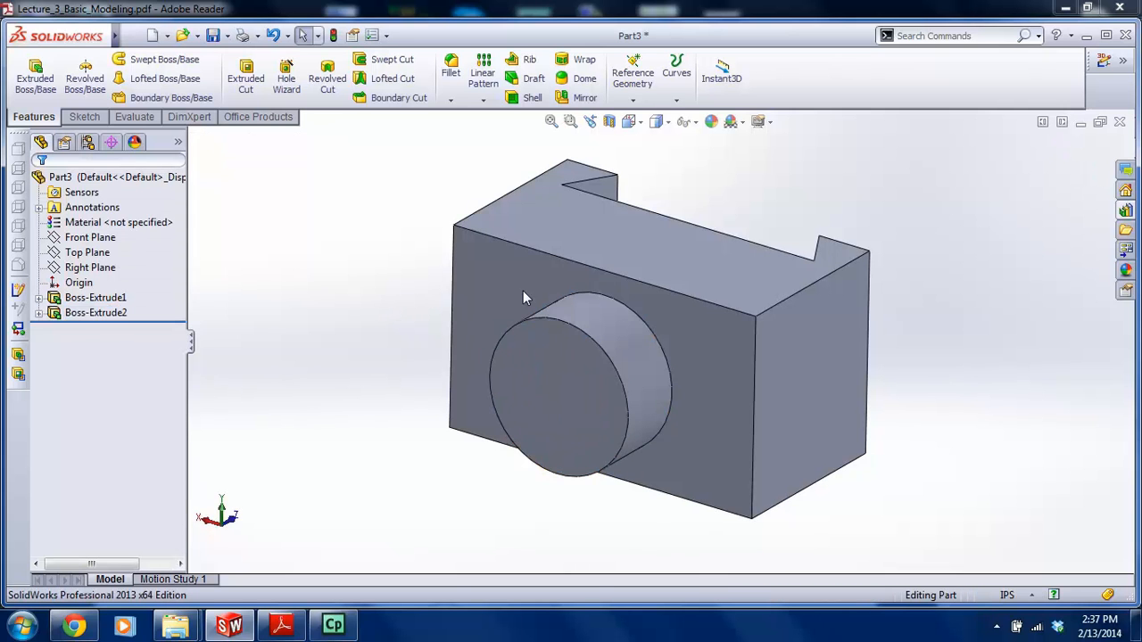
Turn off Merge result for the cylindrical boss extrusion and inspect the separate solid bodies of the part
scroll(652, 385, up, 2)
scroll(657, 363, down, 2)
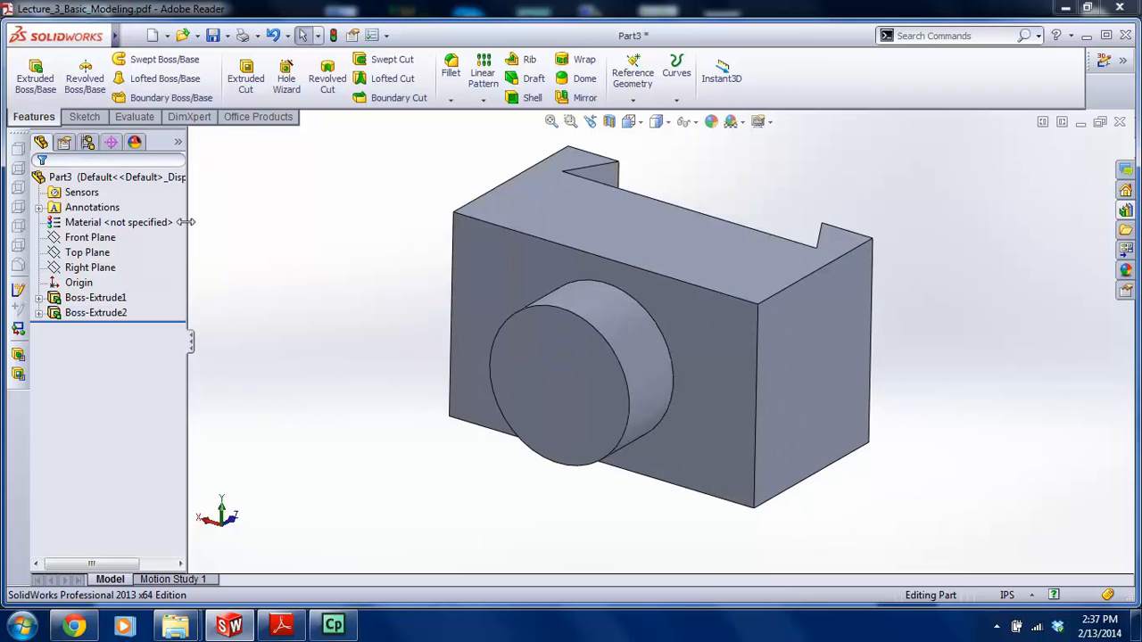
right_click(72, 320)
click(78, 266)
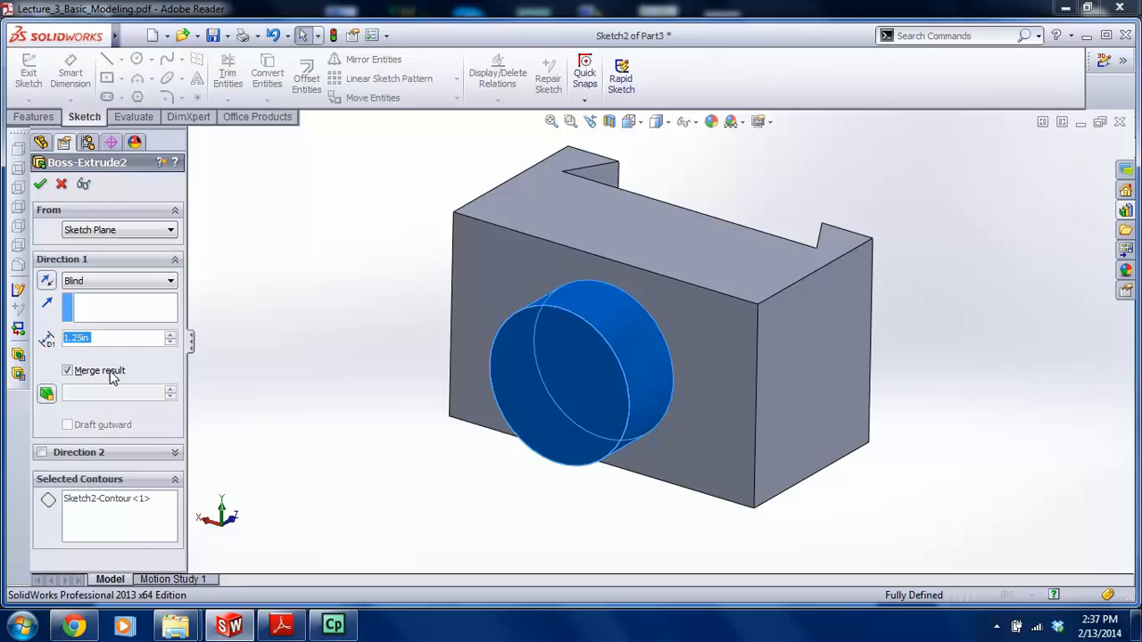
click(77, 375)
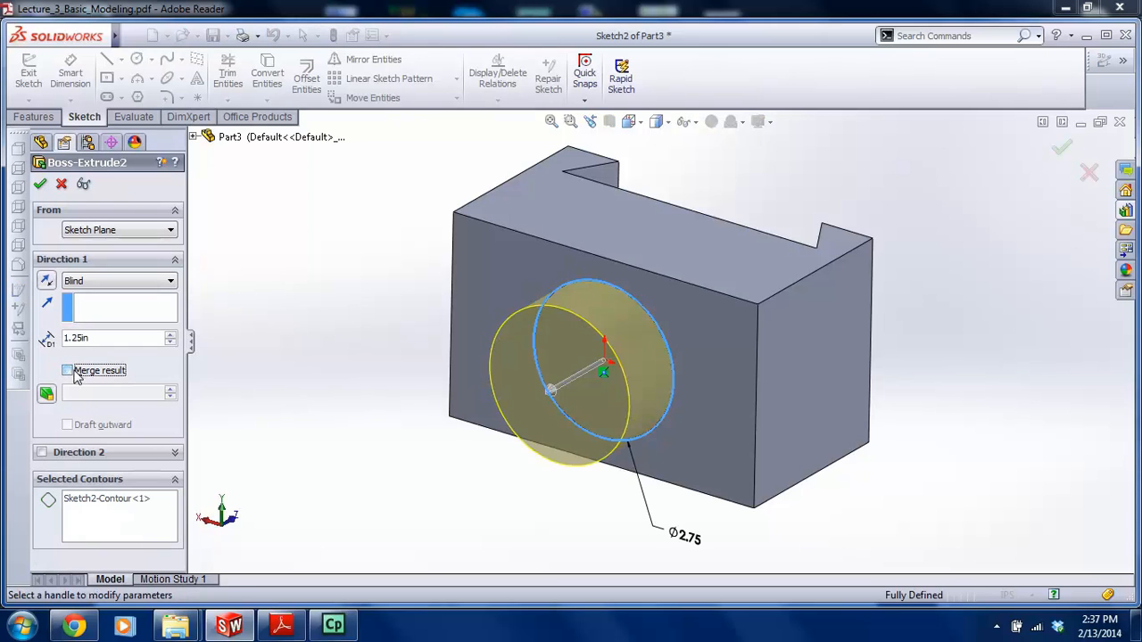
click(40, 184)
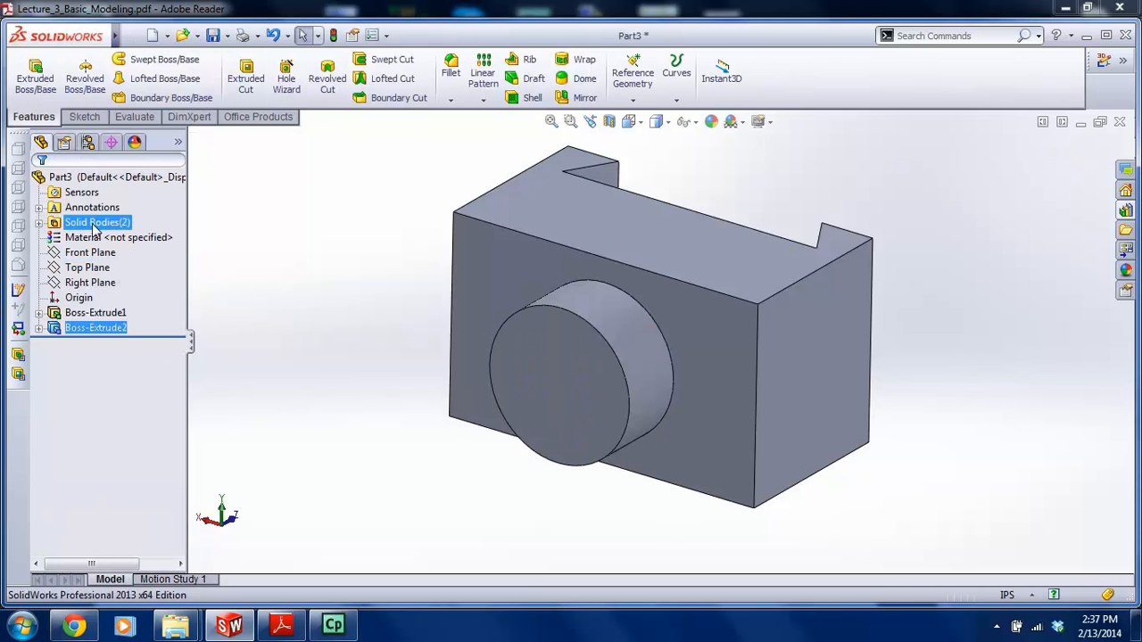
click(39, 223)
click(82, 239)
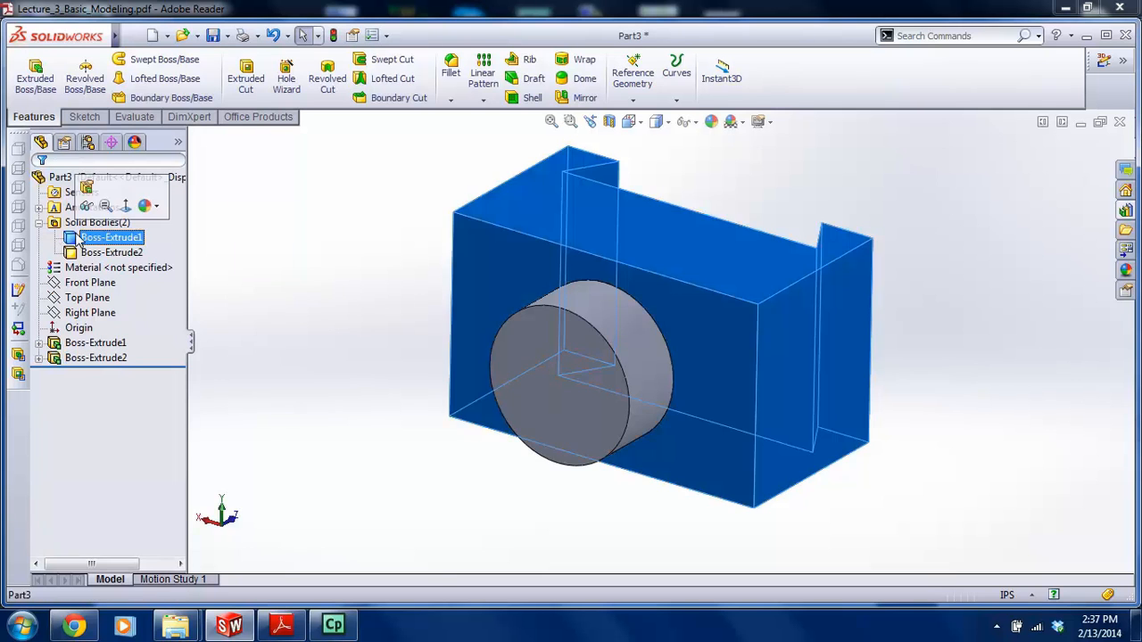
click(98, 252)
click(214, 293)
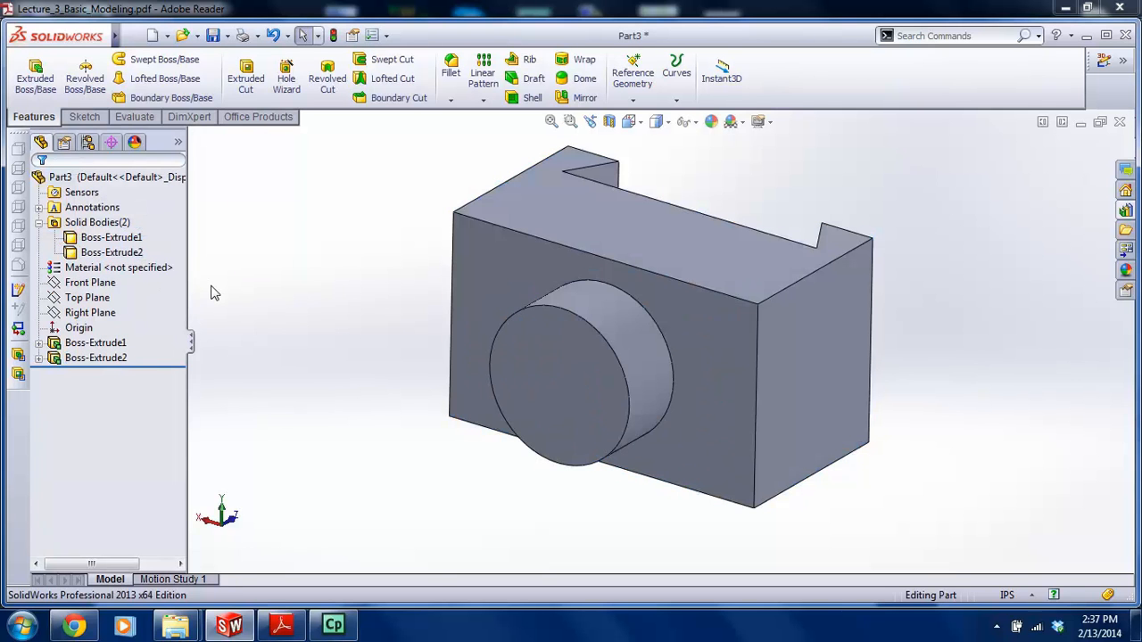
Turn Merge result back on for the cylindrical boss extrusion
right_click(98, 358)
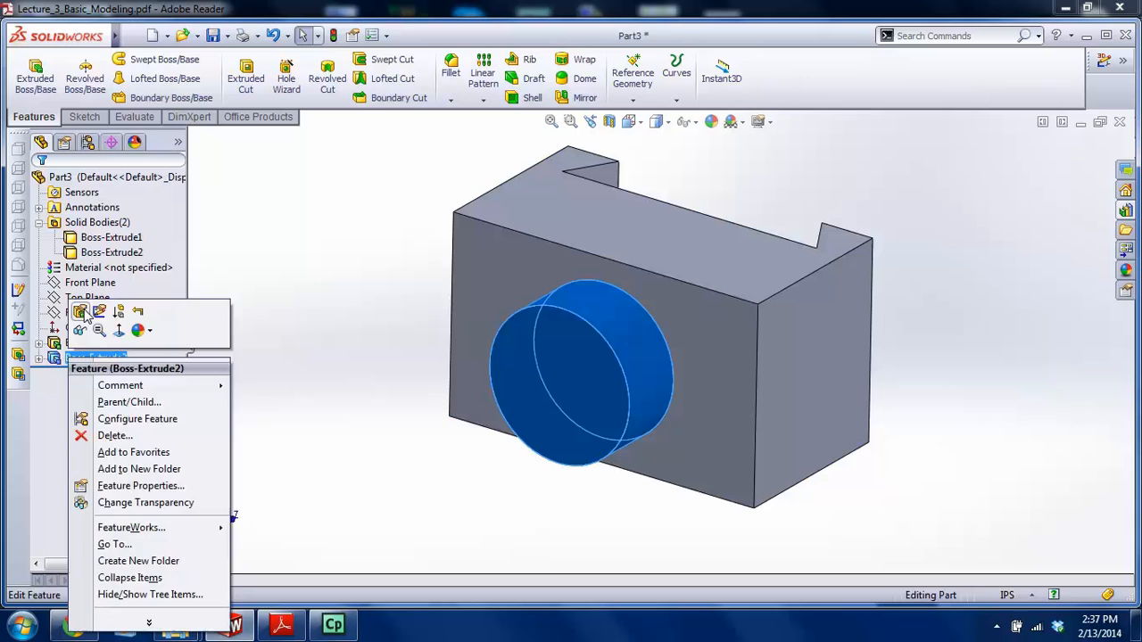
click(82, 331)
click(68, 371)
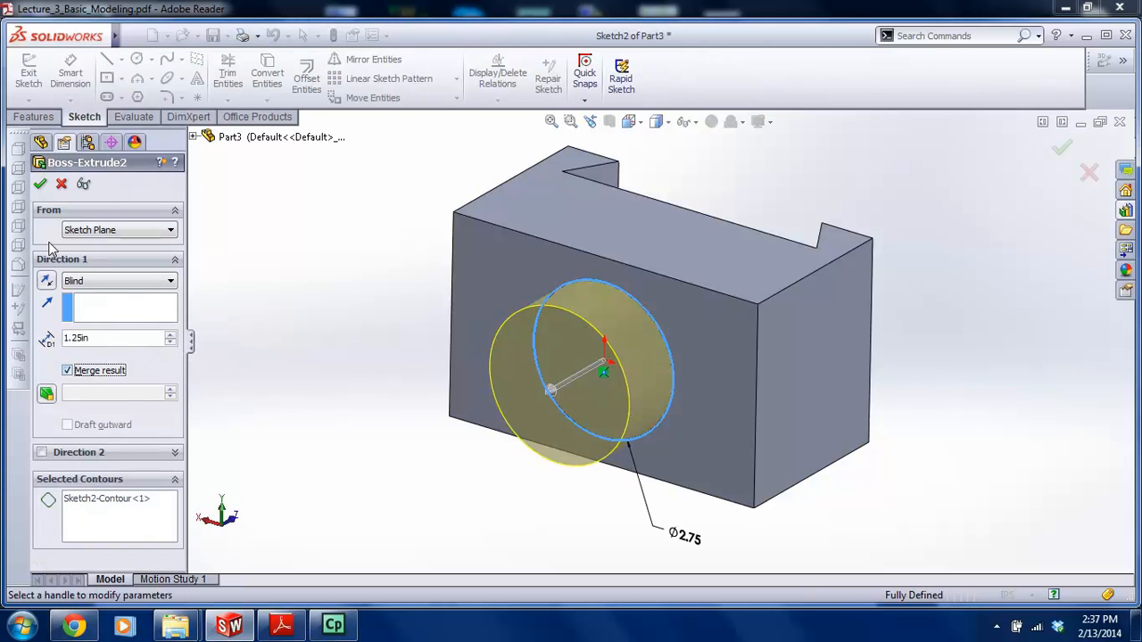
click(40, 184)
Start a sketch on the boss's circular end face and draw a circle about 1.88 in in diameter centered on the origin
scroll(547, 310, up, 3)
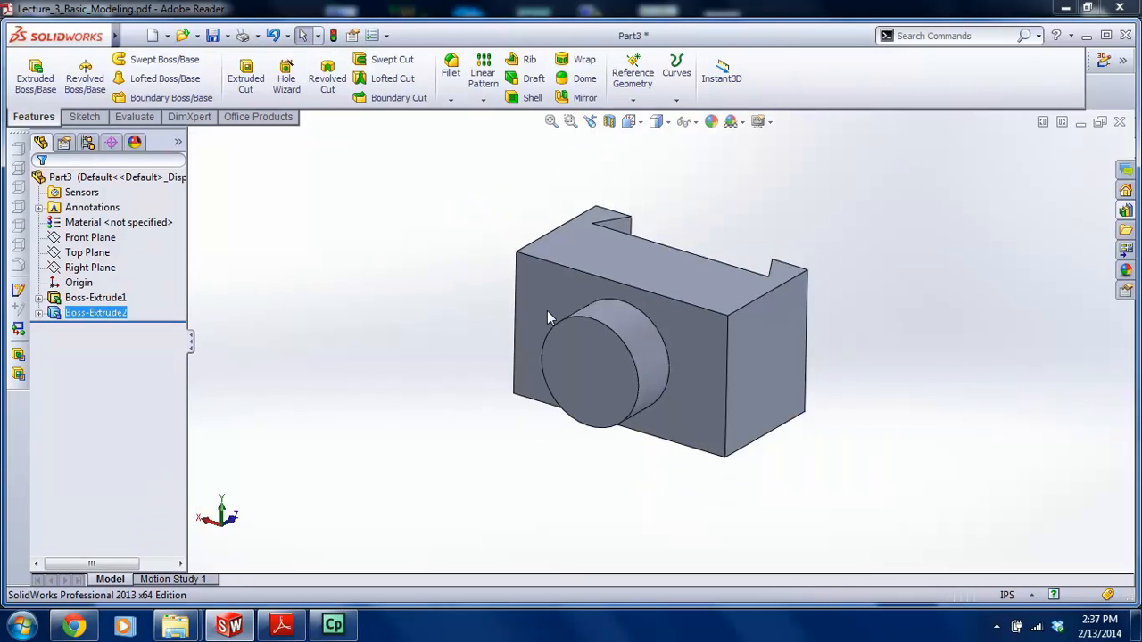
scroll(615, 322, down, 4)
click(85, 117)
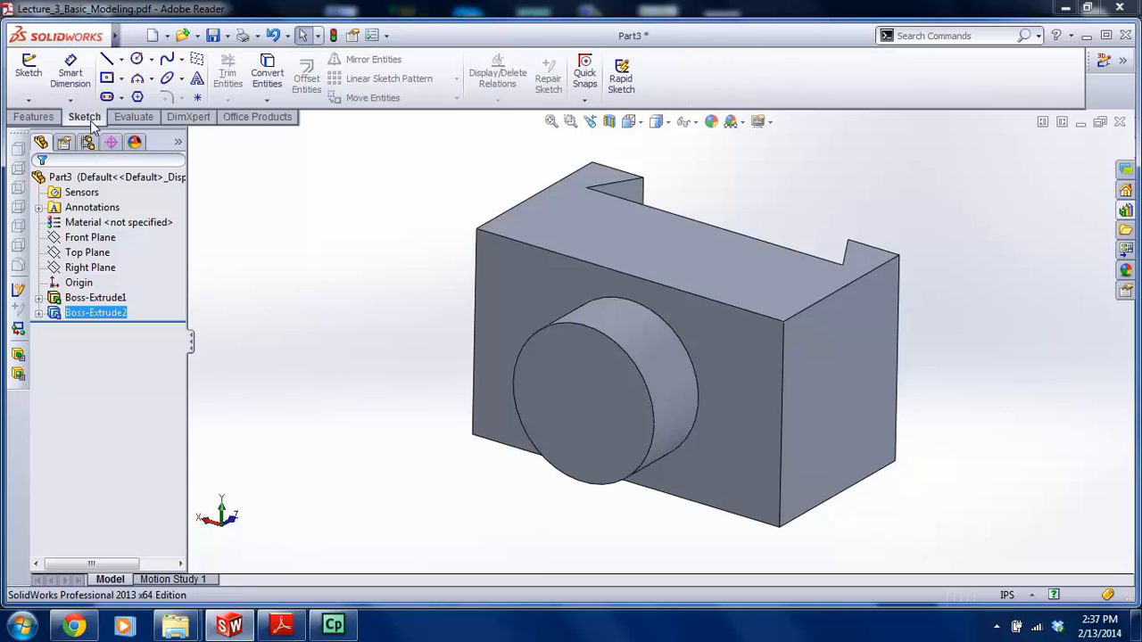
click(27, 72)
click(580, 401)
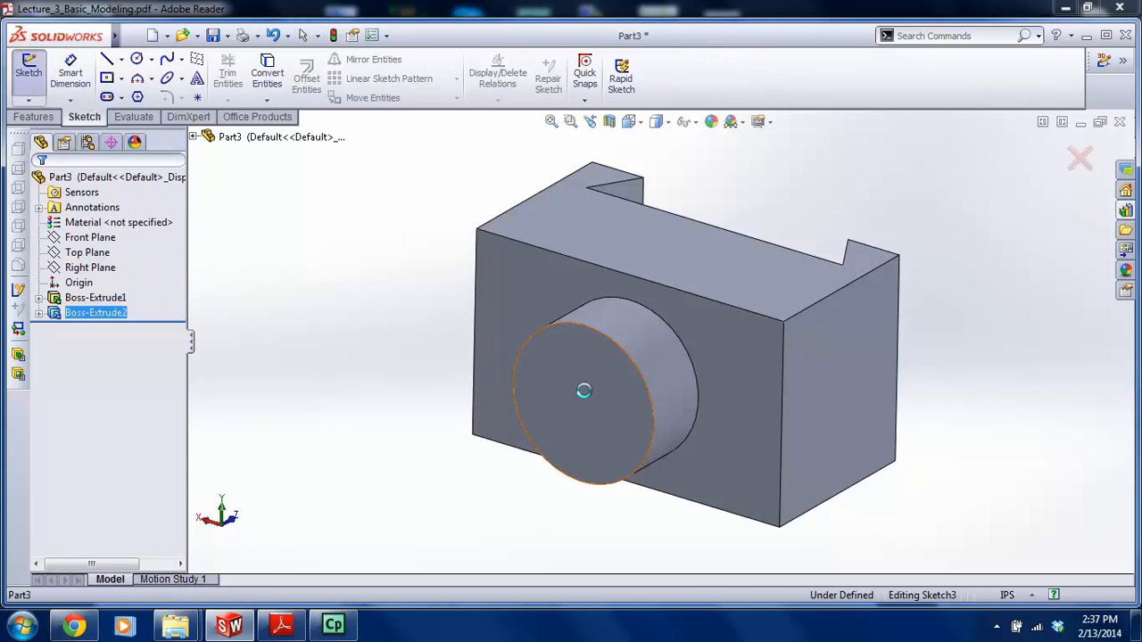
click(137, 59)
click(584, 402)
click(610, 451)
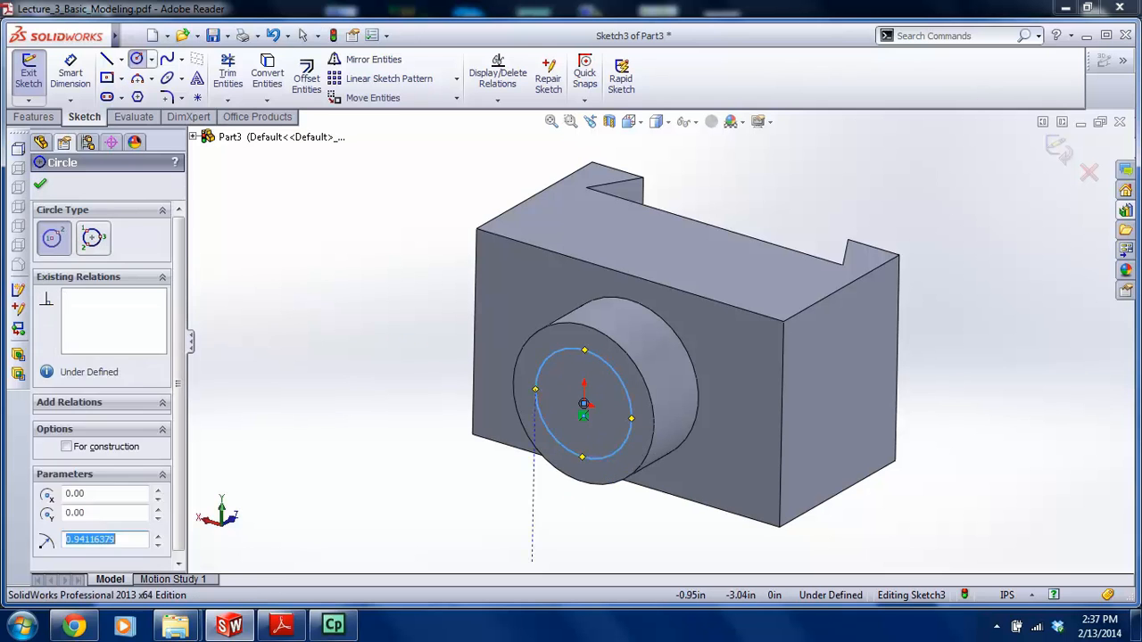
key(Escape)
Check the shaft diameter in the PDF drawing, dimension the circle's diameter as 1.5 in and exit the sketch
click(284, 626)
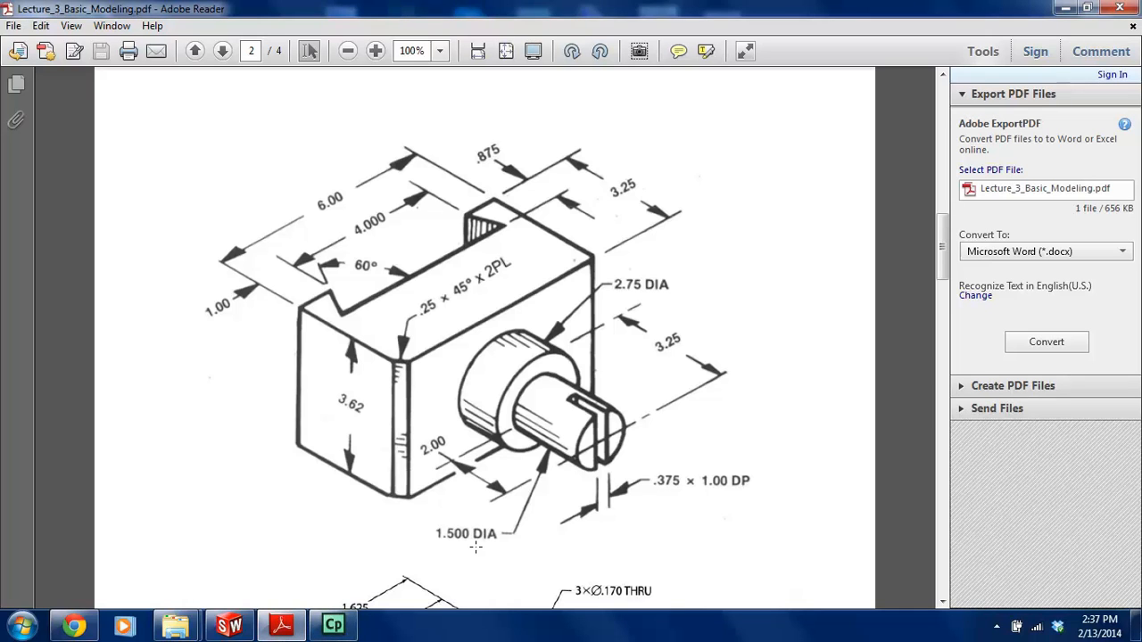
click(222, 627)
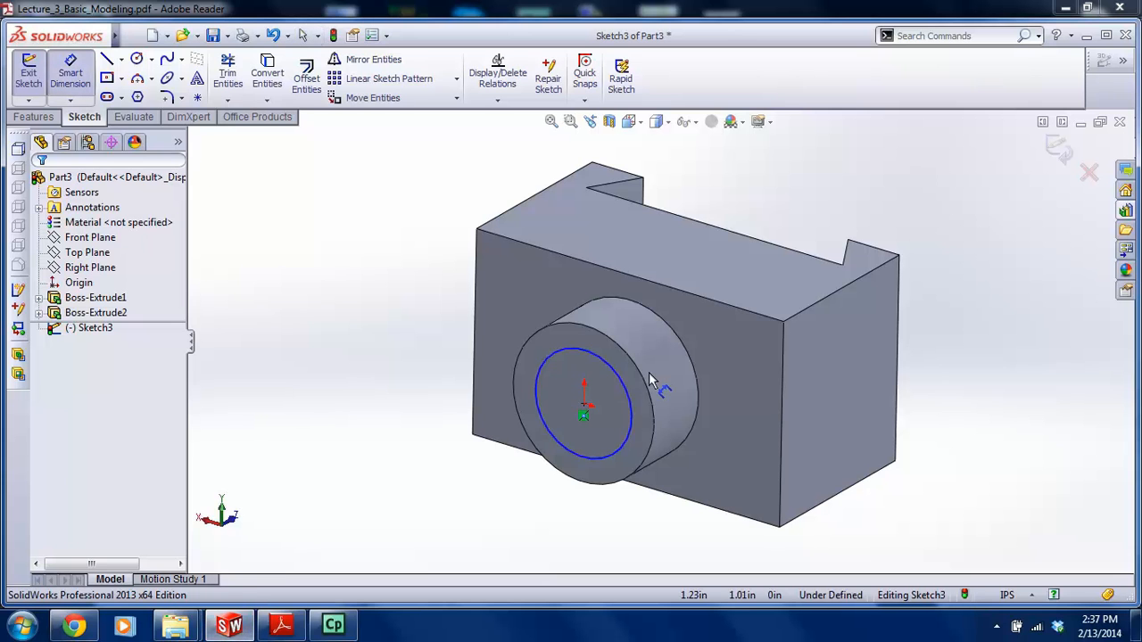
click(625, 387)
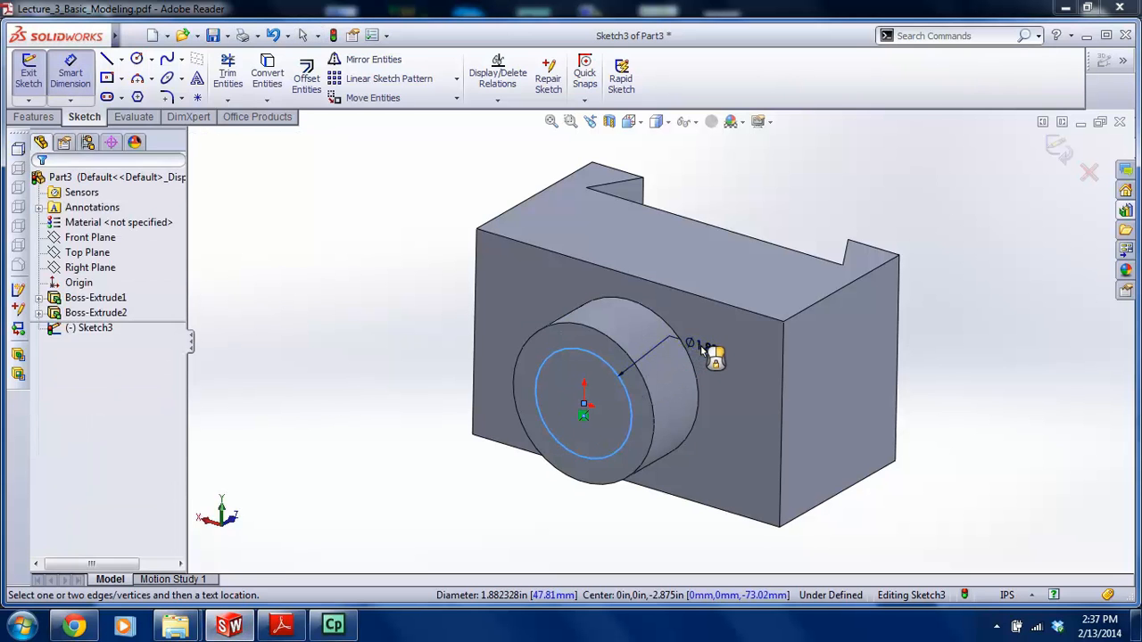
click(705, 299)
text(1.5)
key(Return)
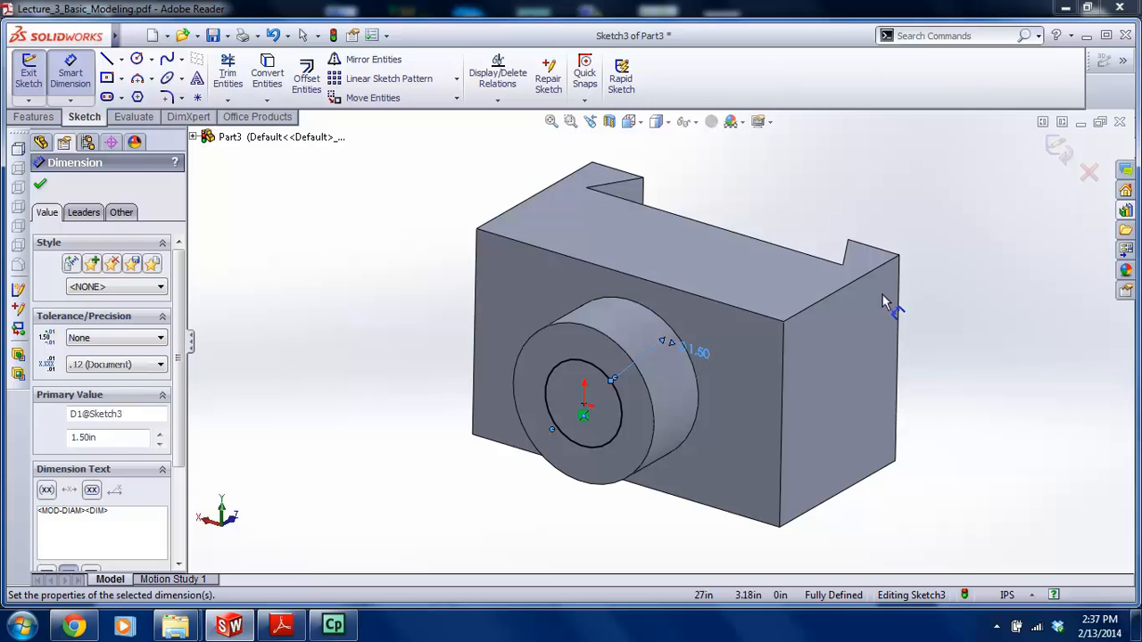
click(1064, 148)
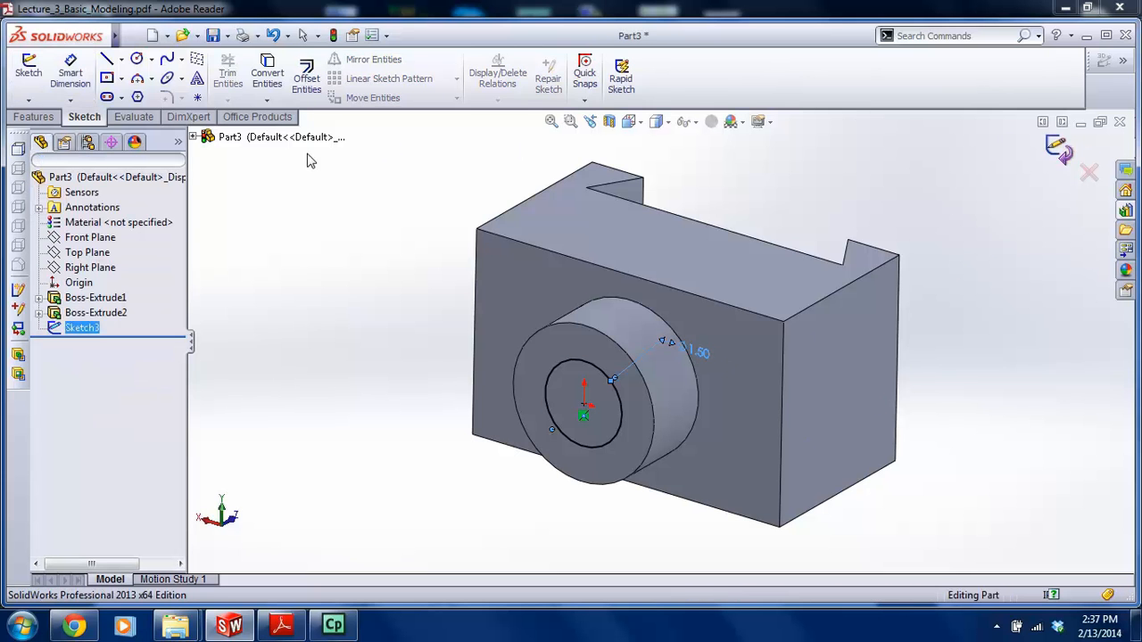
Extrude the 1.5 in circle 2 in outward from the boss's end face to form the shaft
click(33, 117)
click(49, 76)
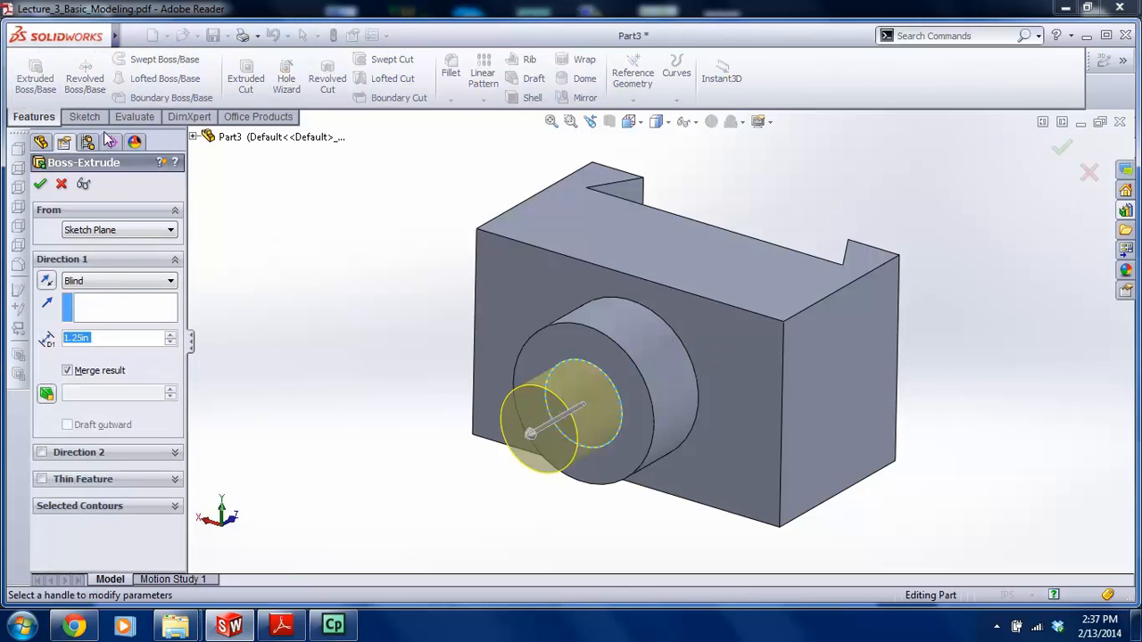
text(2)
key(Return)
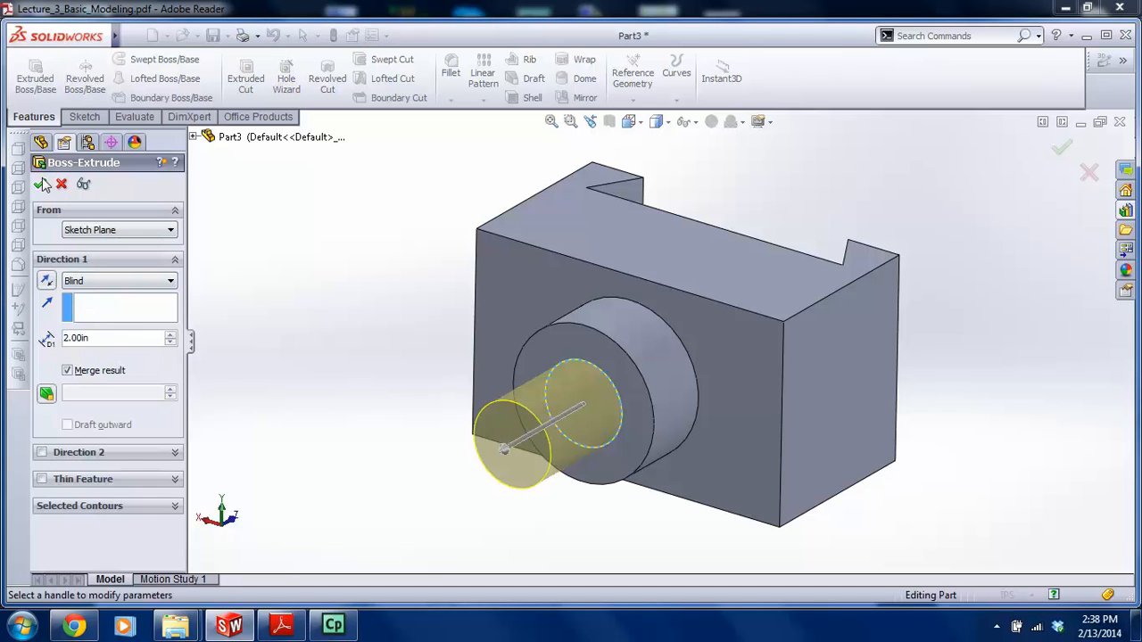
click(40, 183)
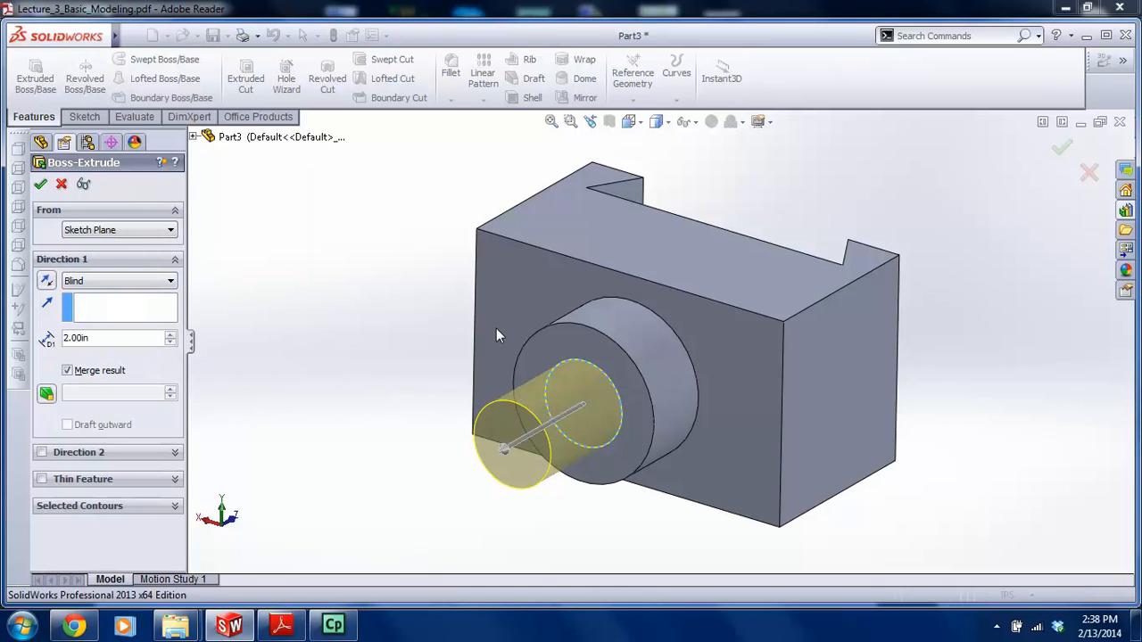
Start a sketch on the shaft's circular end face, viewed normal to the face
click(499, 447)
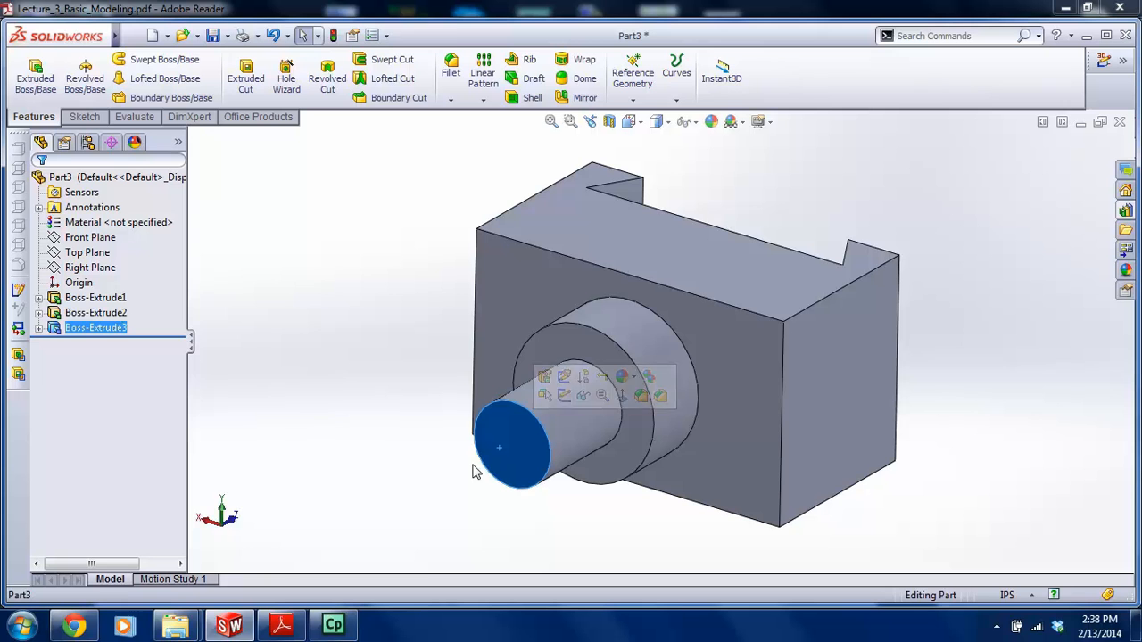
click(85, 117)
click(28, 75)
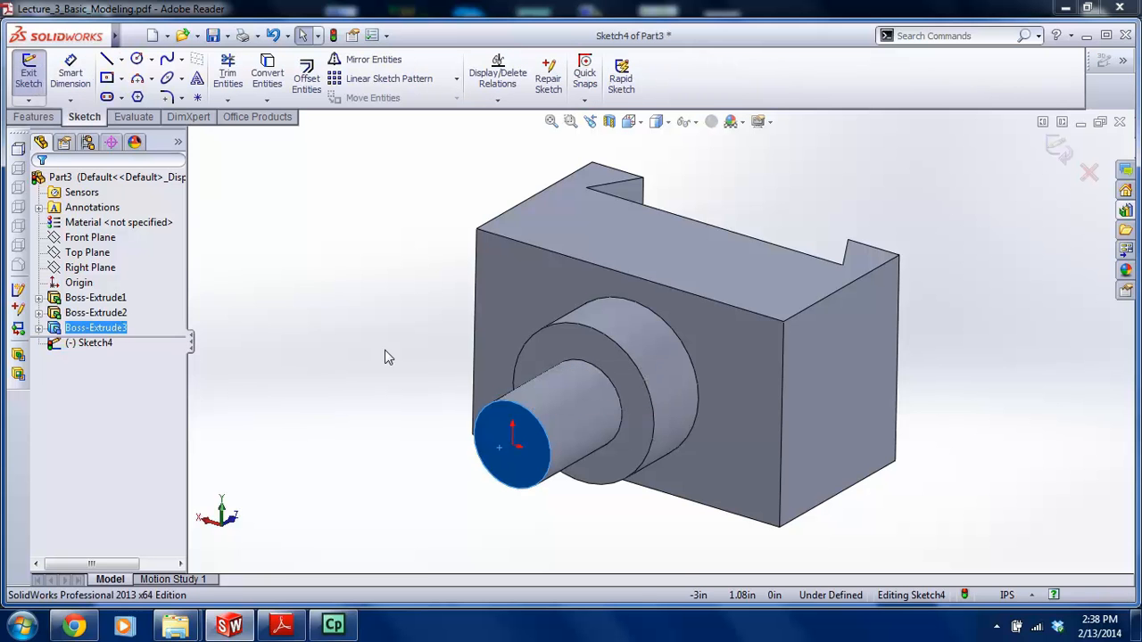
key(space)
click(661, 515)
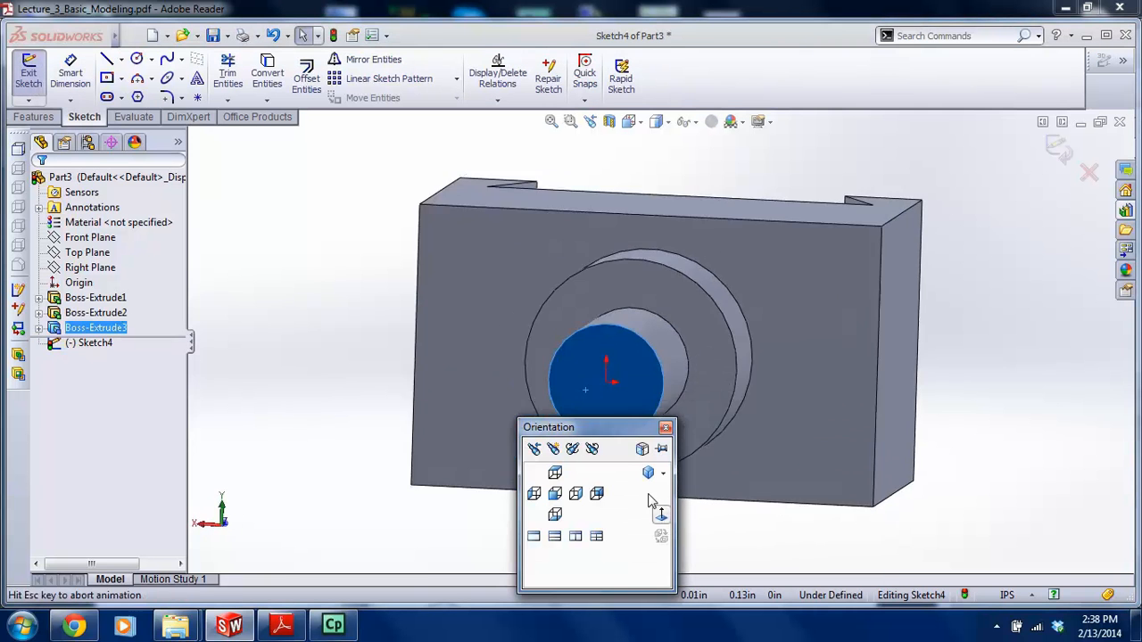
click(106, 79)
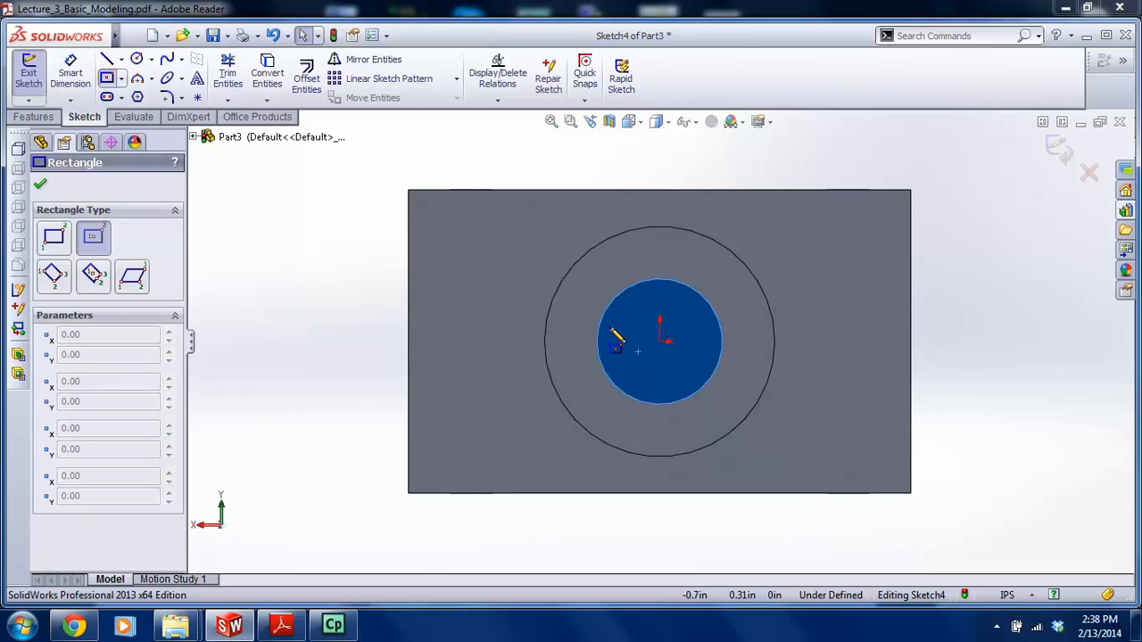
scroll(640, 350, down, 2)
click(668, 338)
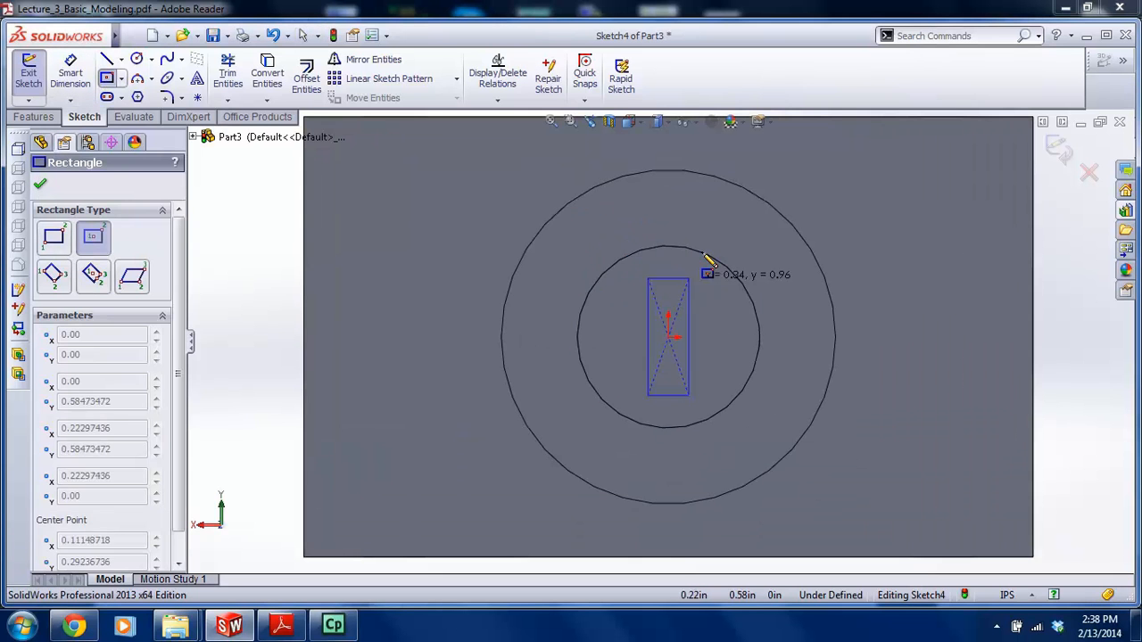
click(714, 234)
key(Escape)
scroll(191, 171, up, 1)
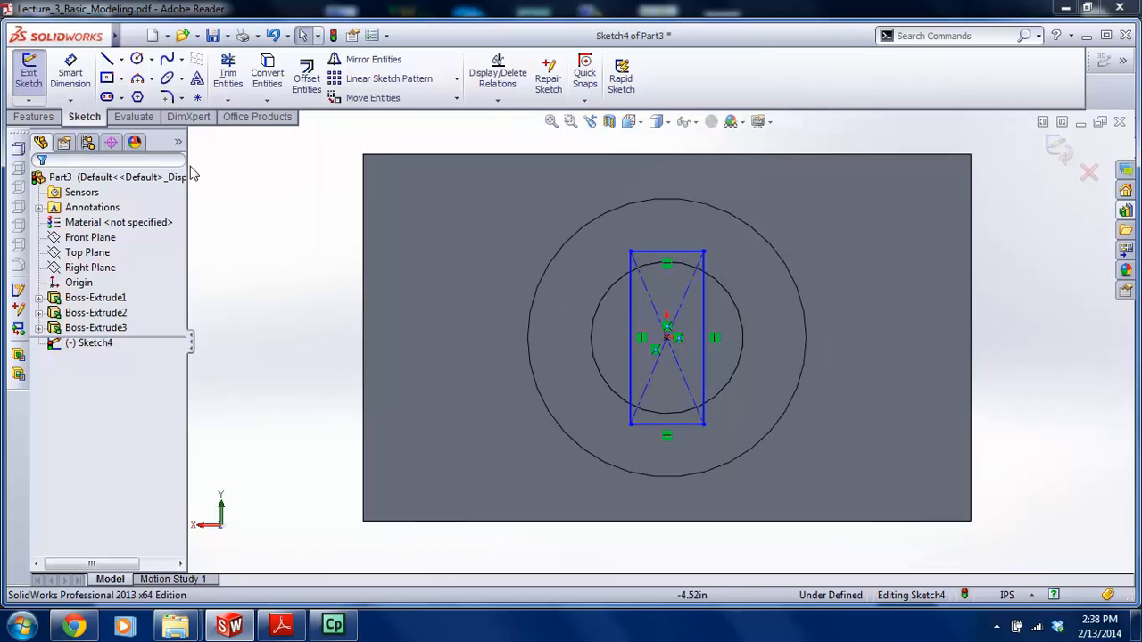
click(73, 75)
scroll(692, 442, down, 3)
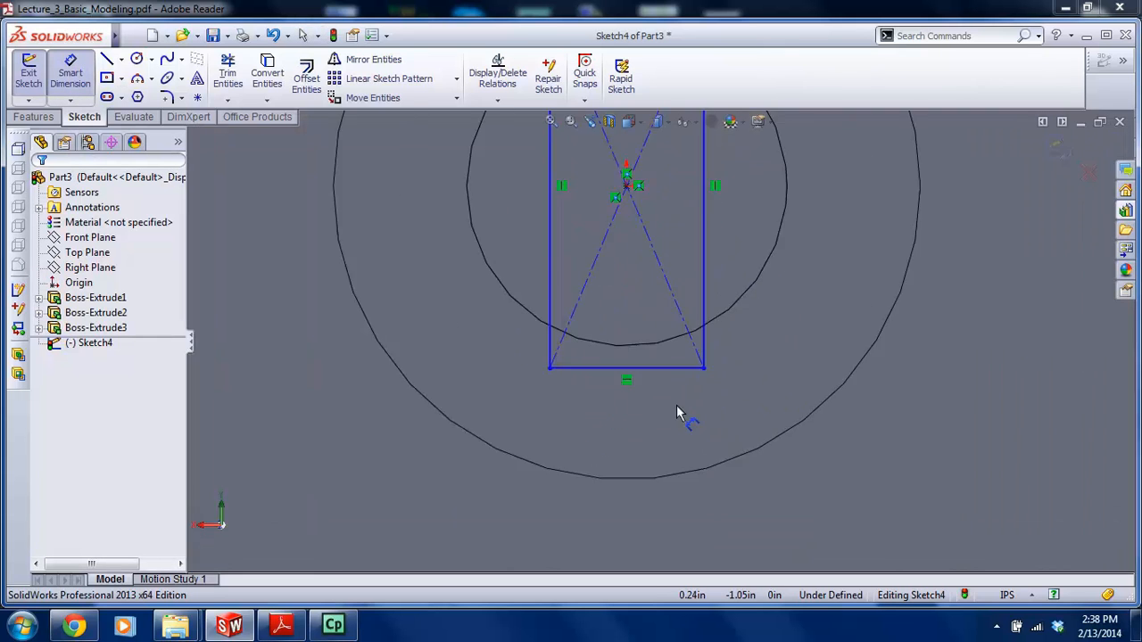
scroll(676, 405, up, 4)
key(Escape)
drag(586, 197, 712, 377)
key(Delete)
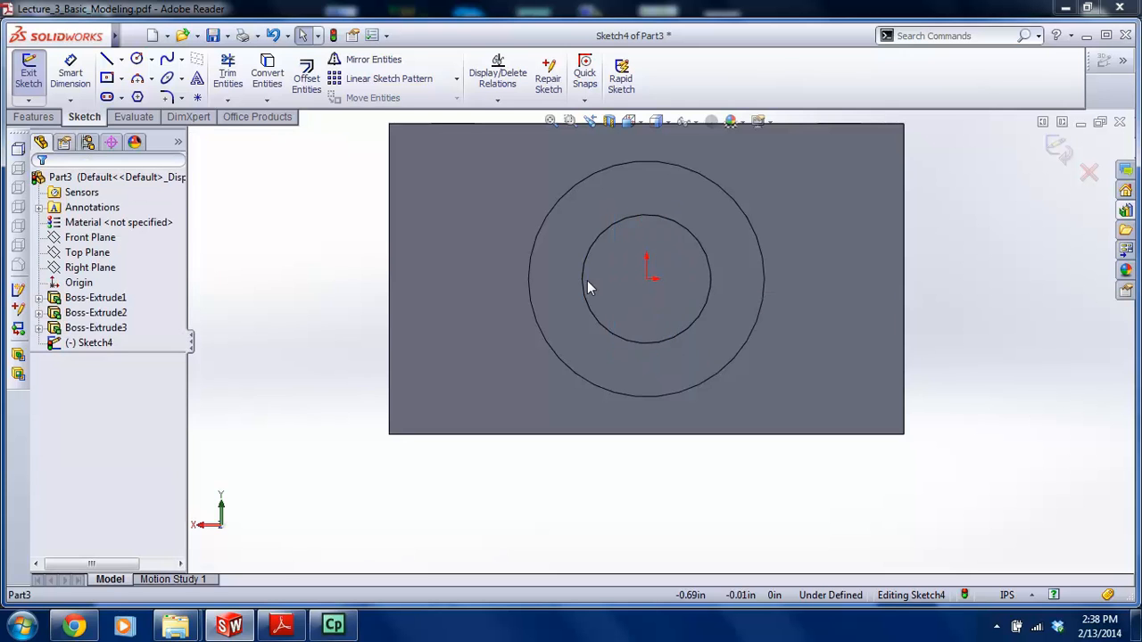
Convert the outline of the shaft's circular end face into a sketch circle
click(611, 292)
click(267, 73)
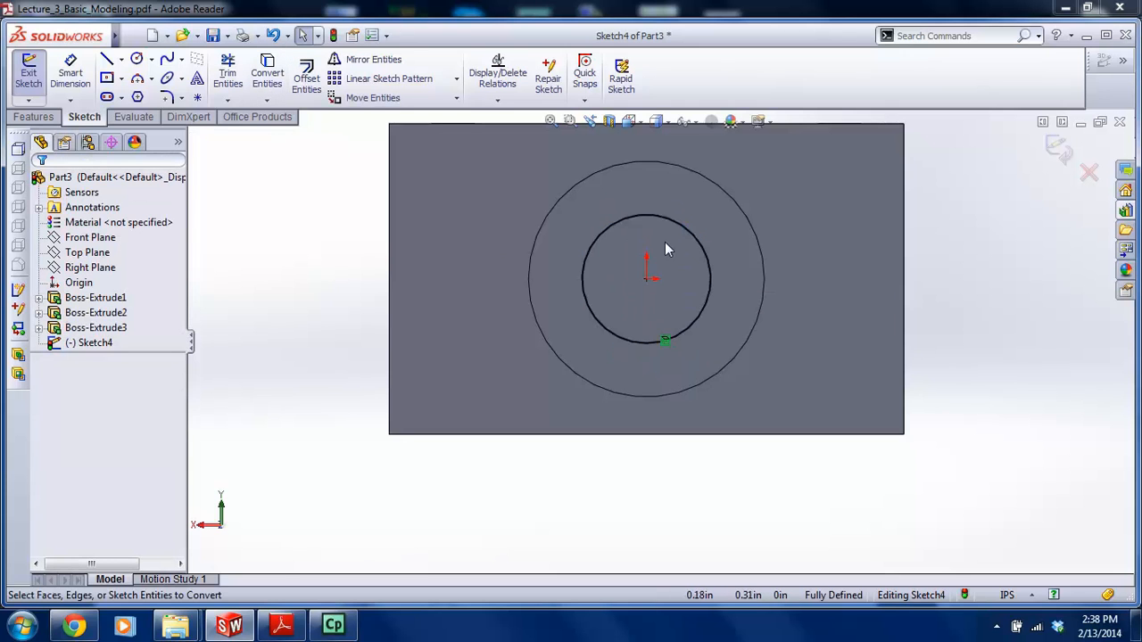
scroll(664, 241, up, 2)
click(106, 59)
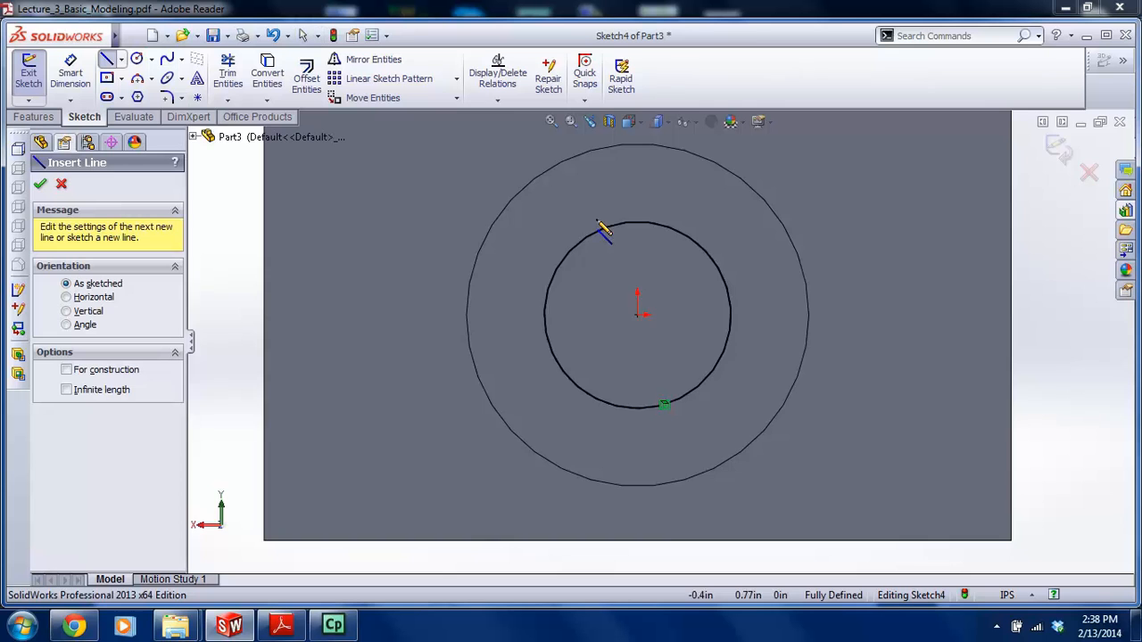
scroll(604, 232, up, 2)
click(593, 248)
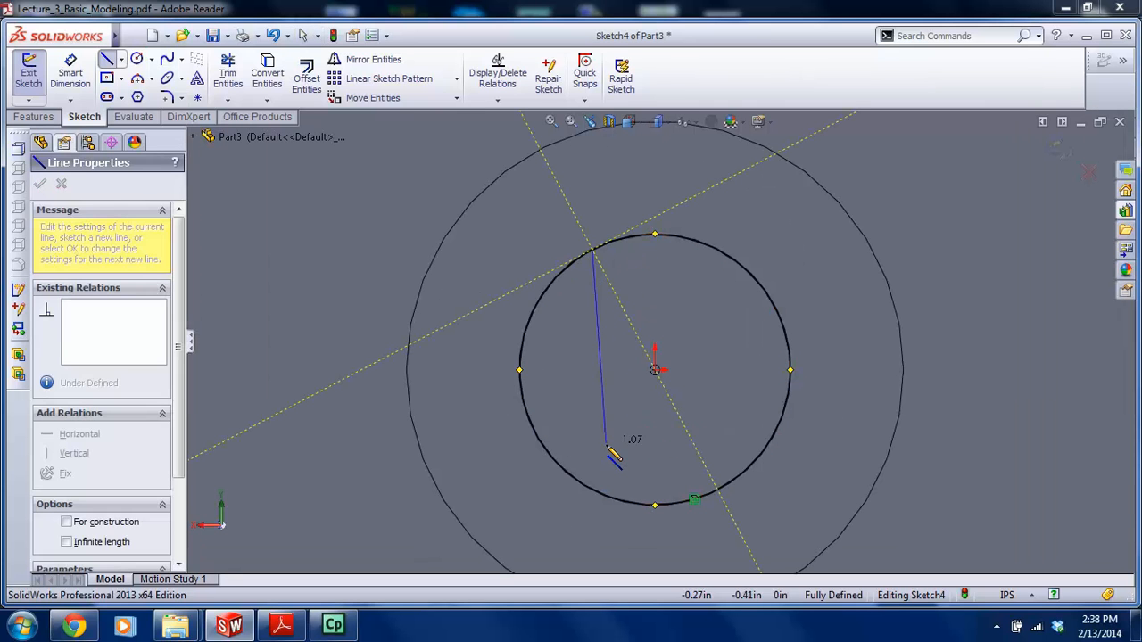
key(Escape)
Draw two separate lines across the converted circle, a vertical one left of the origin and a nearly vertical one right of it
click(107, 58)
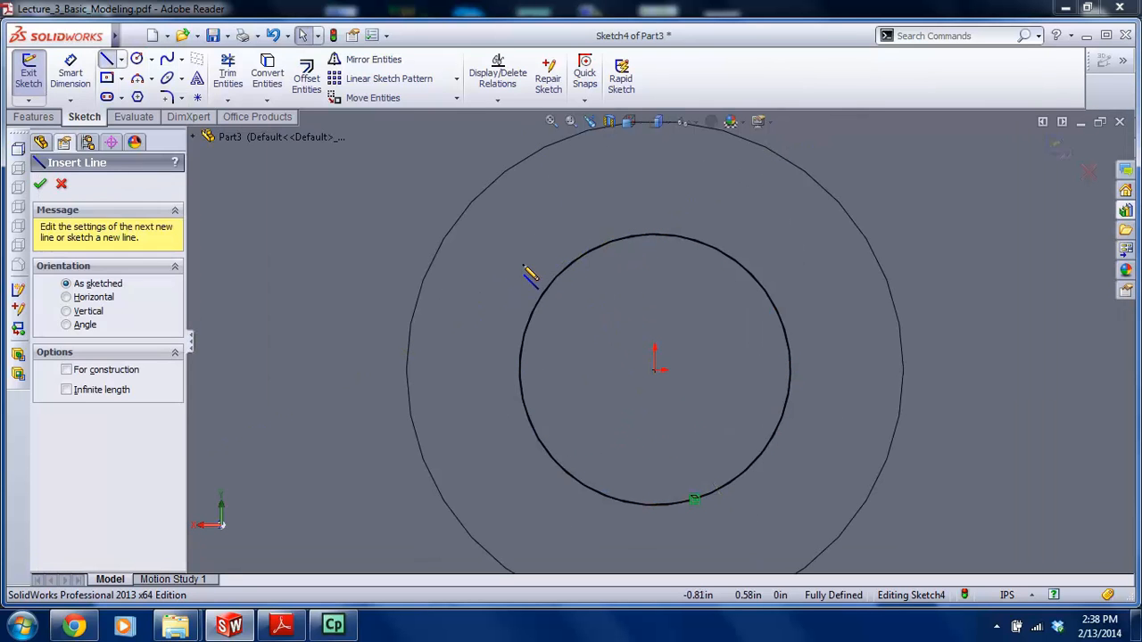
click(642, 258)
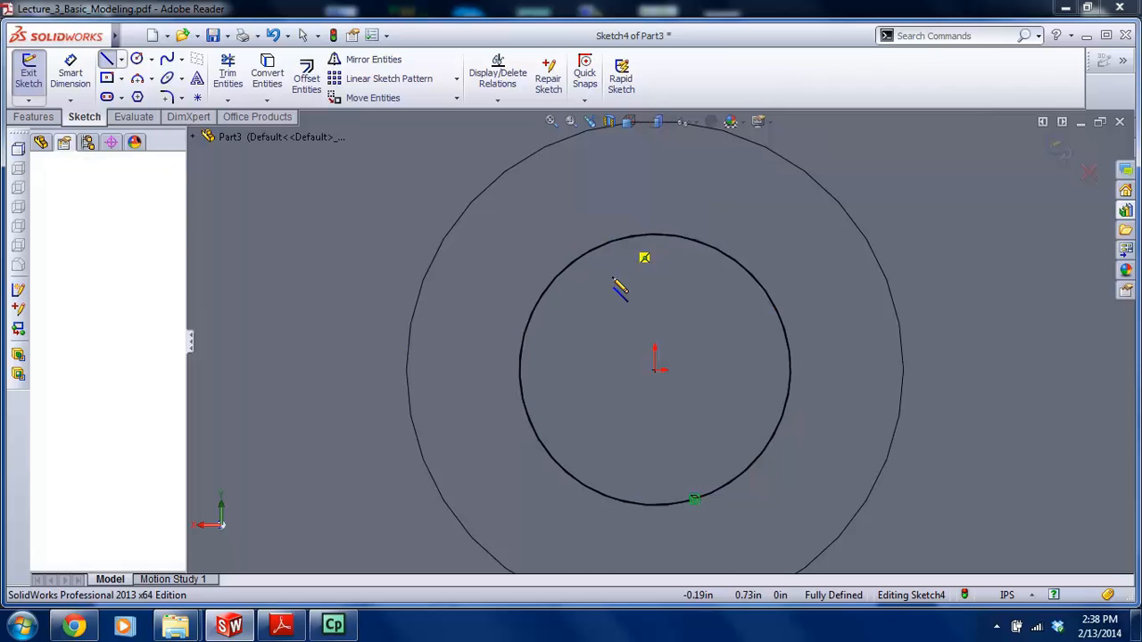
click(622, 502)
key(Escape)
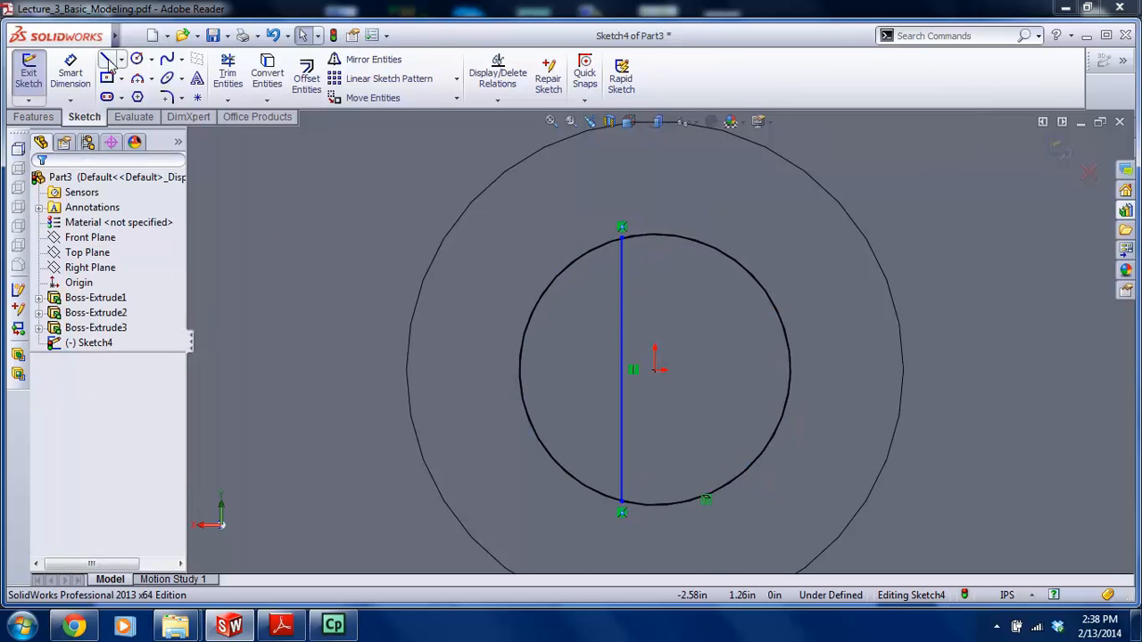
click(107, 59)
drag(705, 248, 697, 500)
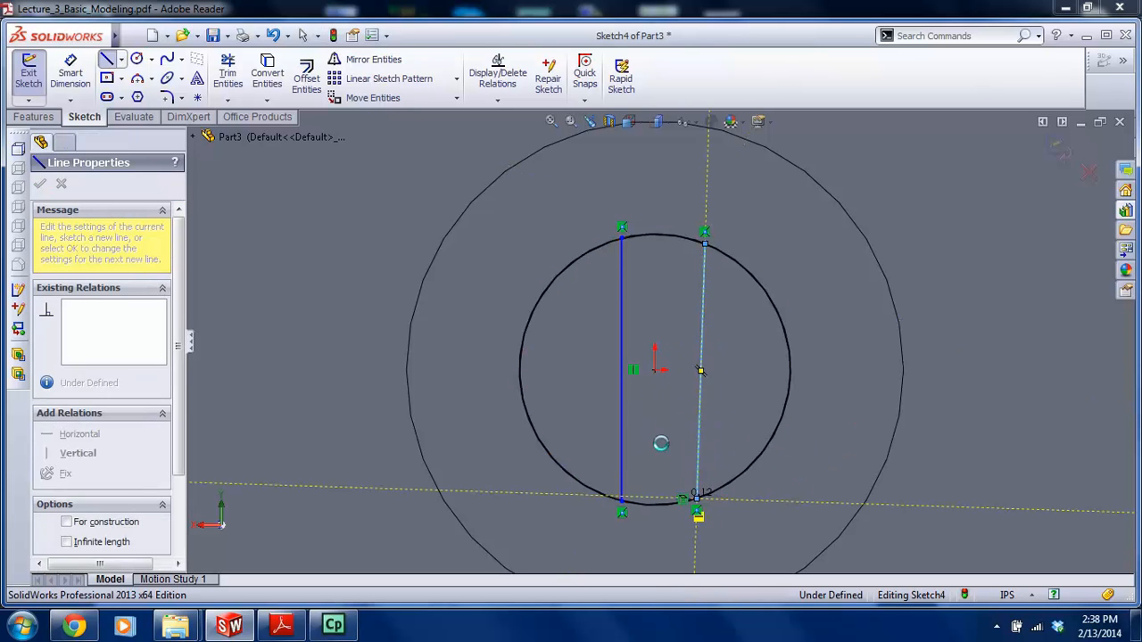
key(Escape)
Add a Vertical relation to the two lines crossing the circle
click(699, 404)
ctrl+click(622, 410)
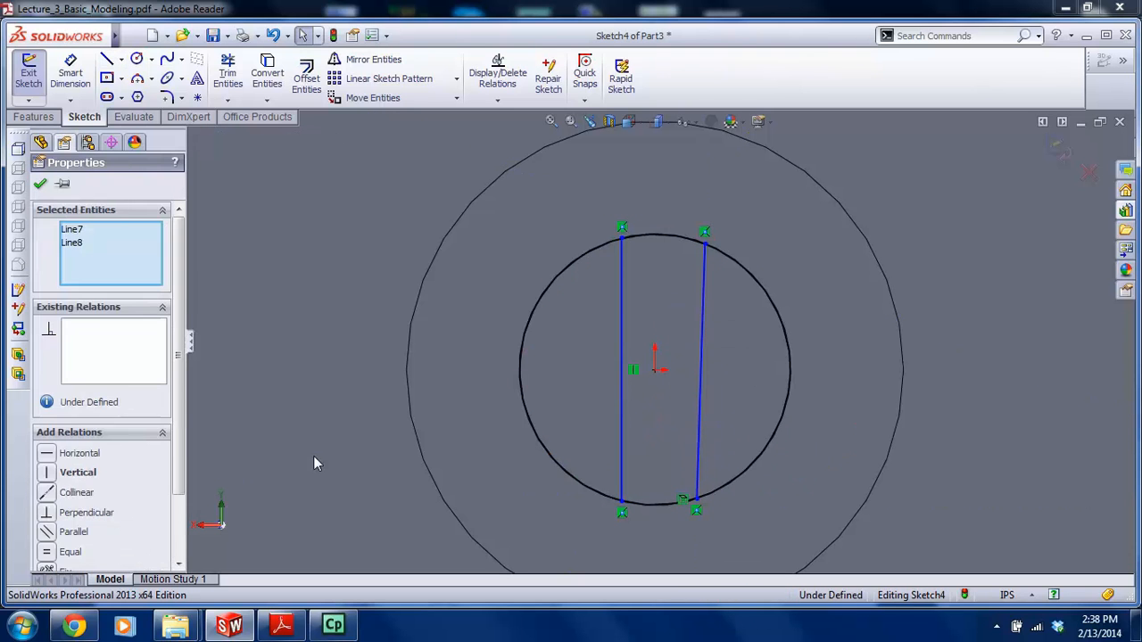
click(46, 473)
click(543, 417)
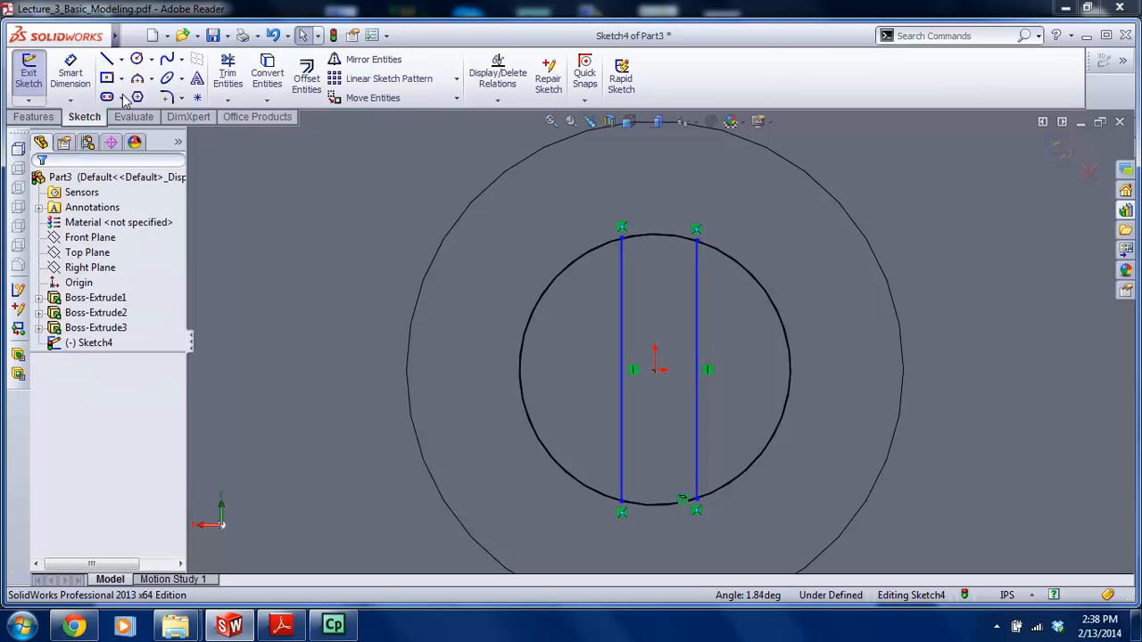
Draw a vertical centerline from the origin up to the top of the circle
click(122, 59)
click(150, 94)
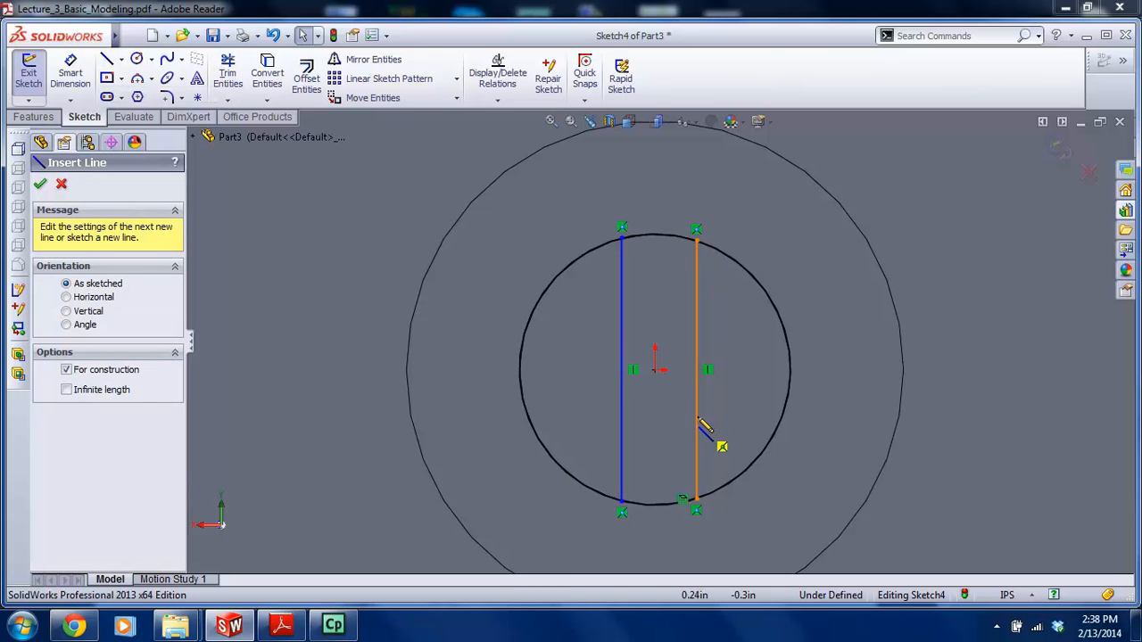
click(655, 370)
click(656, 235)
key(Escape)
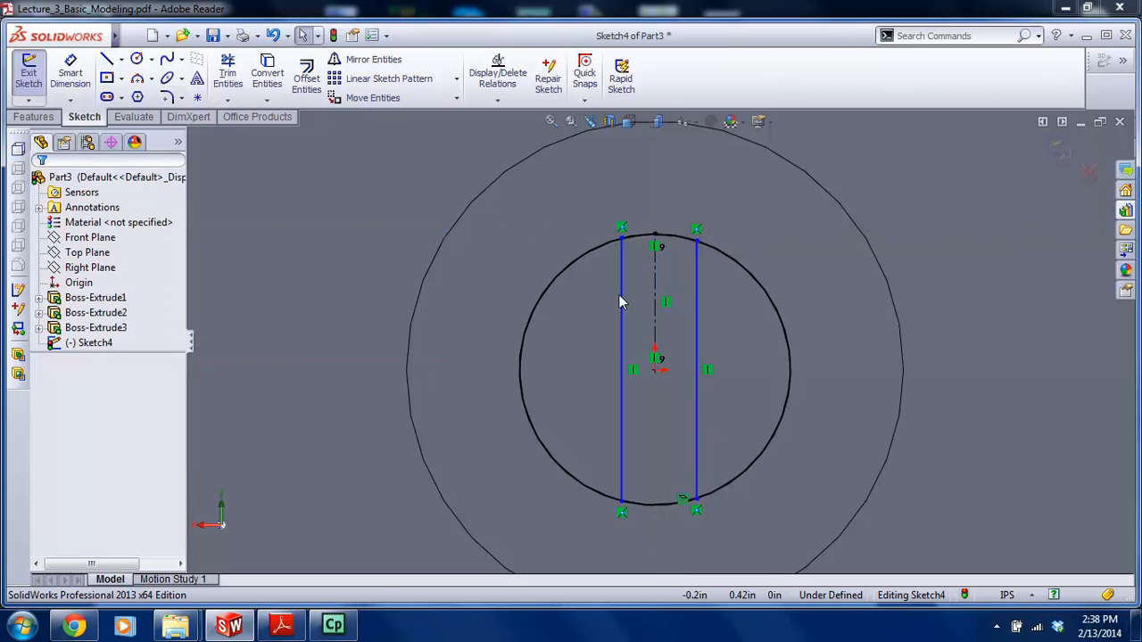
Make the two vertical lines symmetric about the centerline
drag(734, 325, 591, 303)
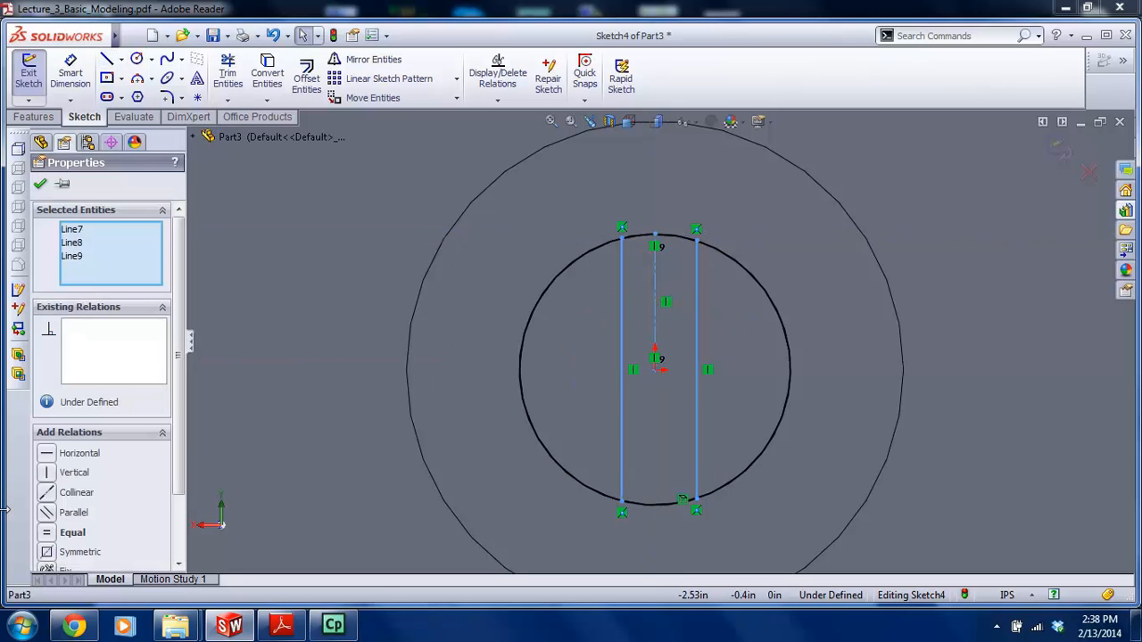
click(46, 553)
click(366, 310)
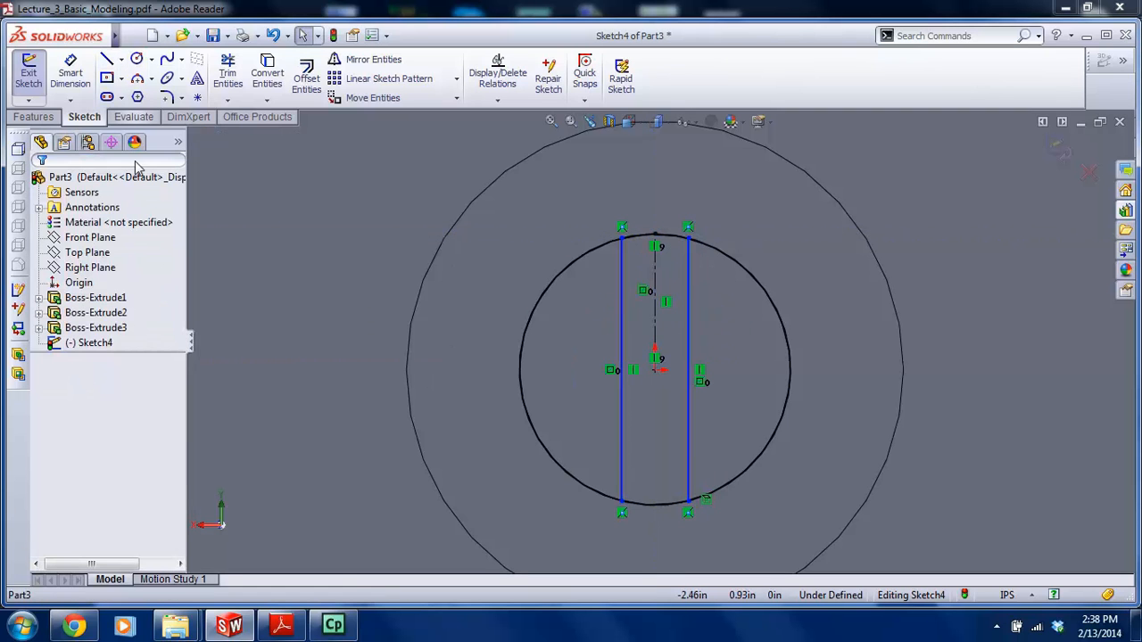
Check the slot width in the PDF drawing and dimension the distance between the two vertical lines as 0.375 in
click(281, 624)
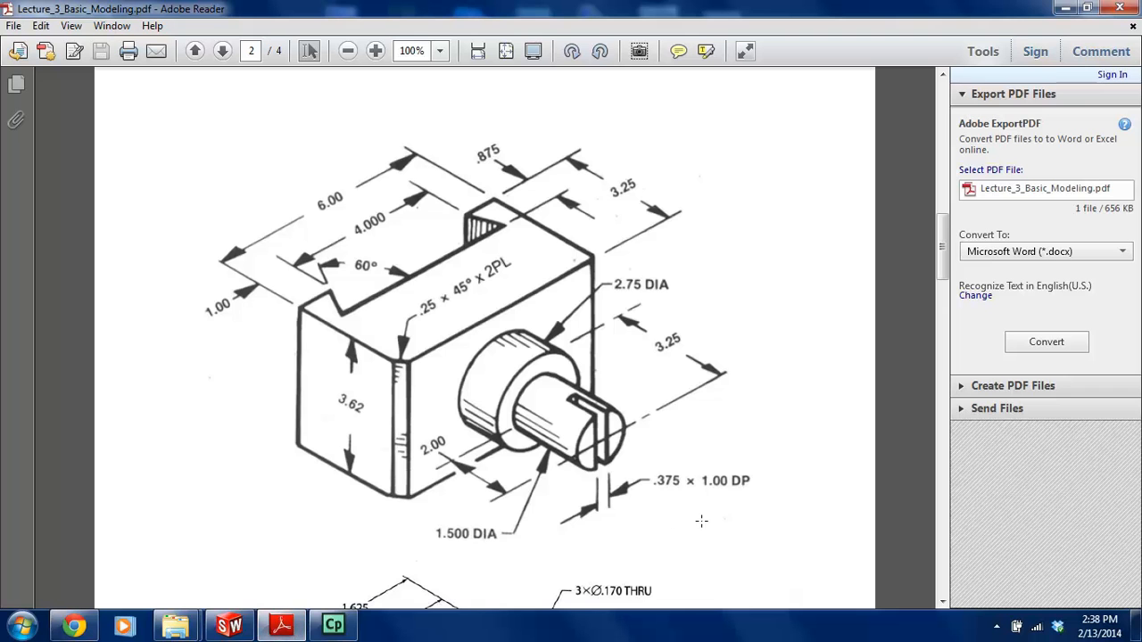
click(229, 624)
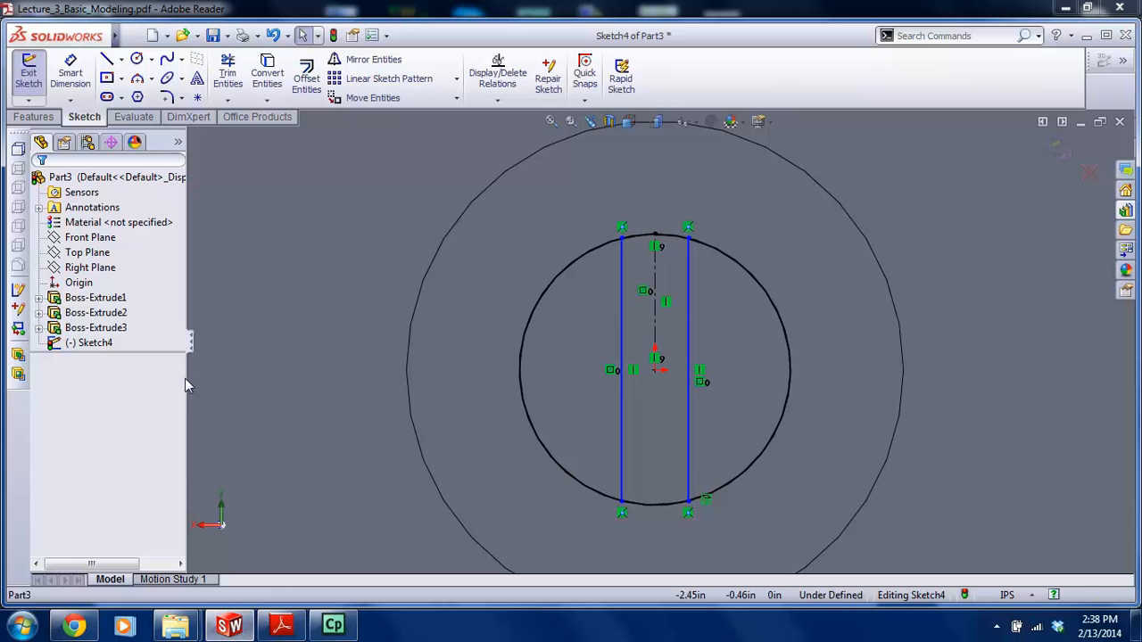
click(624, 314)
click(687, 314)
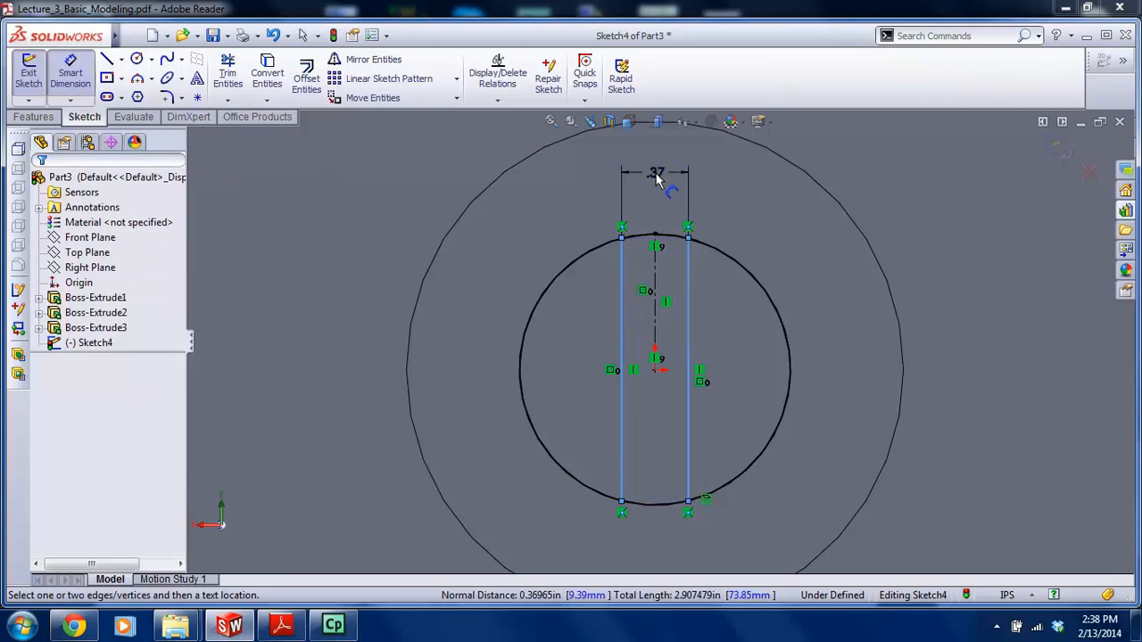
click(656, 178)
text(.3)
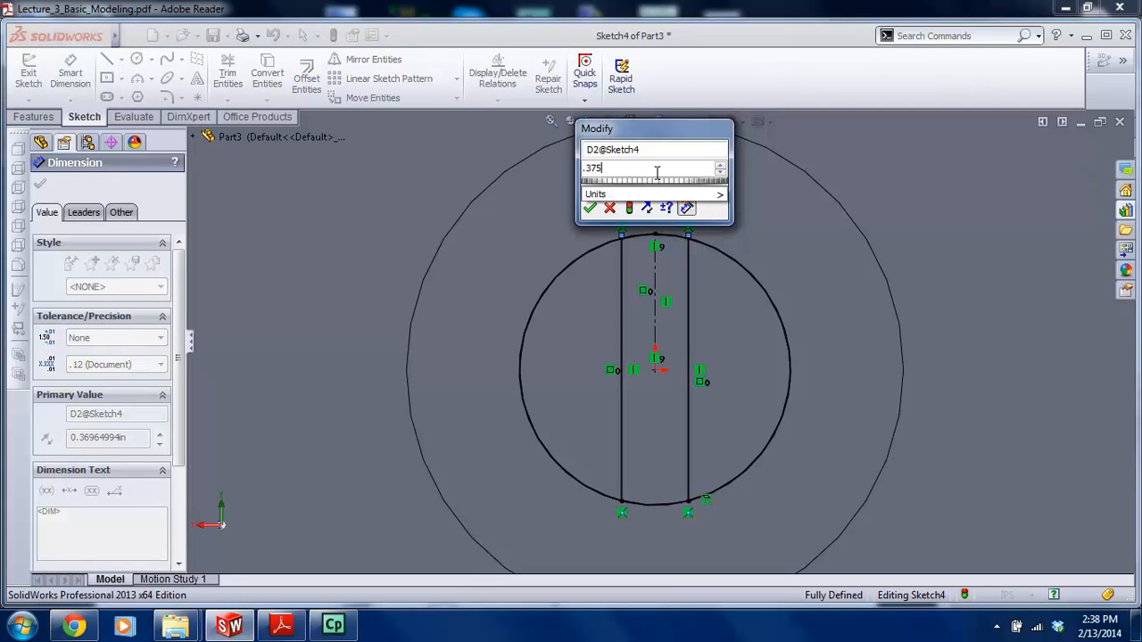
text(75)
key(Return)
Trim away the circle's arcs outside the two vertical lines, leaving the closed slot profile, and exit the sketch
click(218, 71)
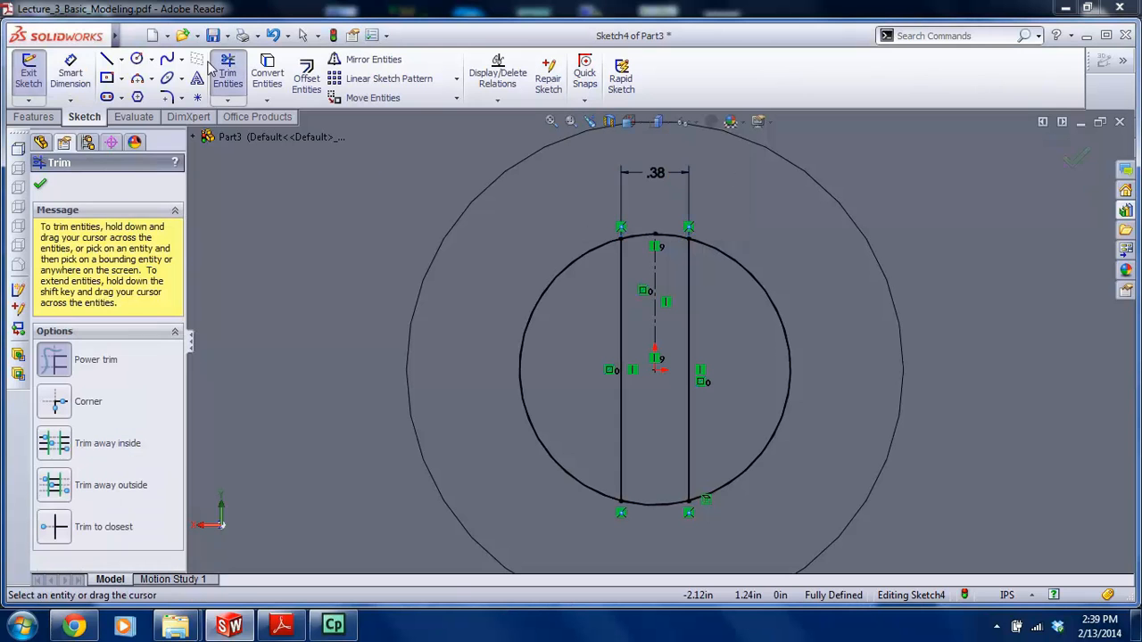
drag(492, 397, 538, 384)
drag(810, 371, 753, 364)
key(Escape)
scroll(760, 344, up, 2)
scroll(630, 292, down, 3)
scroll(683, 282, up, 2)
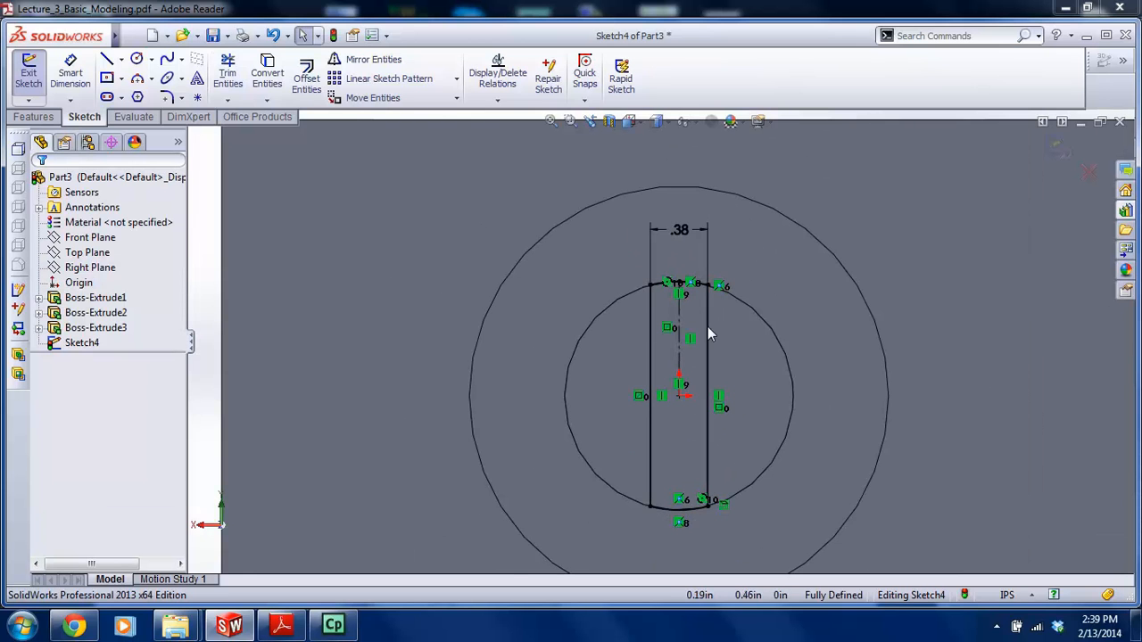
key(ctrl+shift+z)
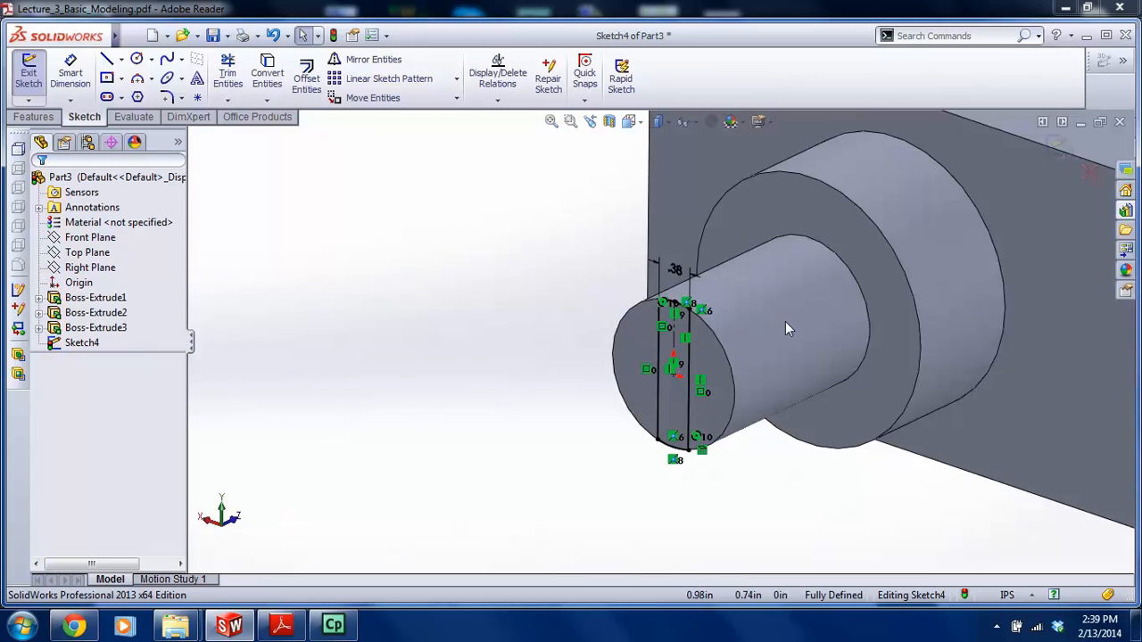
click(1053, 150)
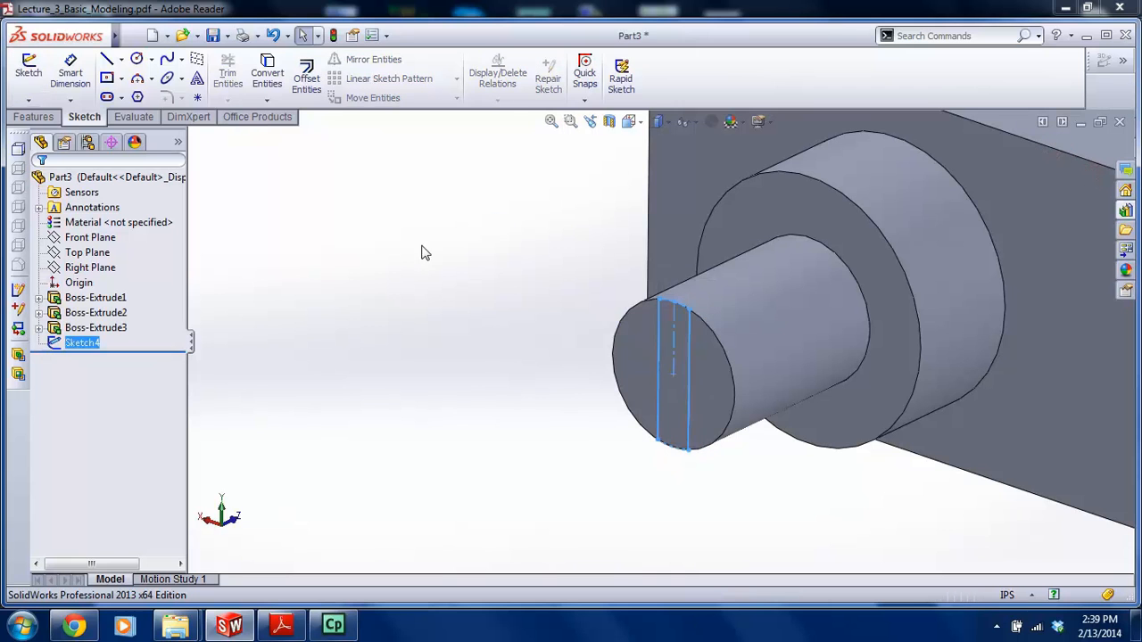
Cut the slot profile 1 in deep into the shaft with a blind Extruded Cut
click(33, 117)
click(245, 78)
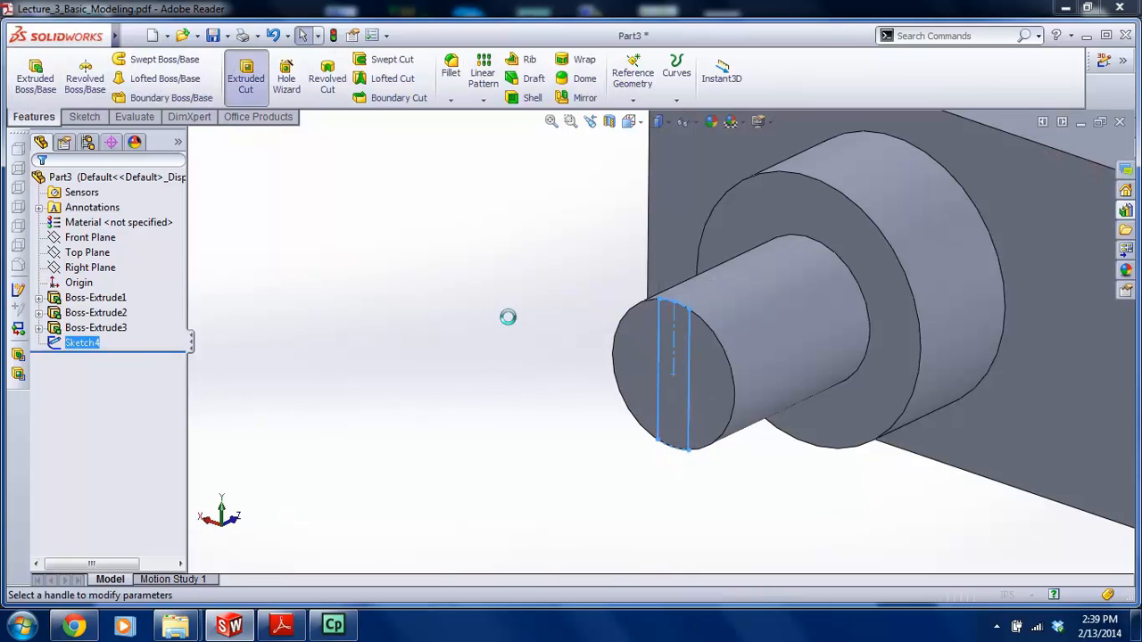
text(1)
key(Return)
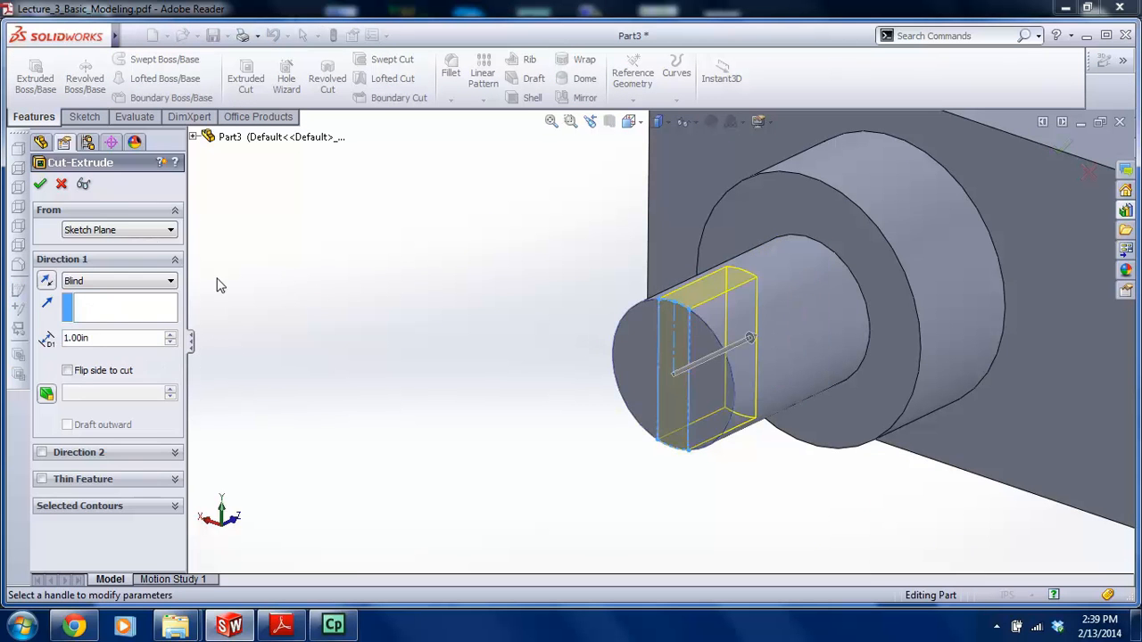
click(40, 185)
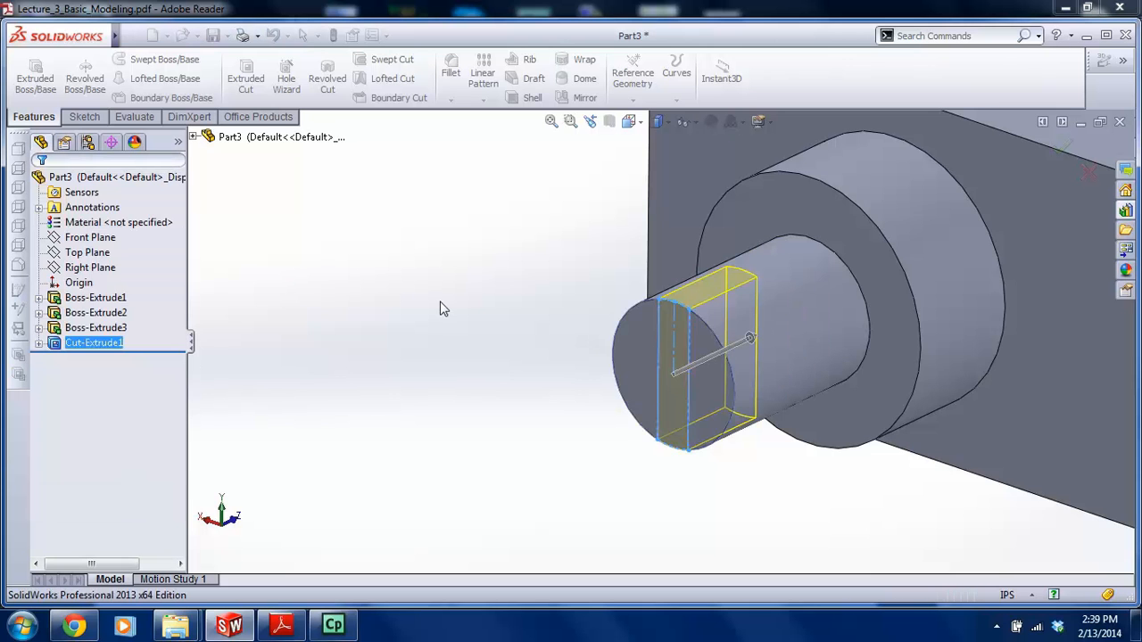
Start an angle-distance chamfer on the block and set its distance to 0.25 in
scroll(623, 356, up, 4)
middle_drag(738, 296, 855, 287)
scroll(858, 288, down, 2)
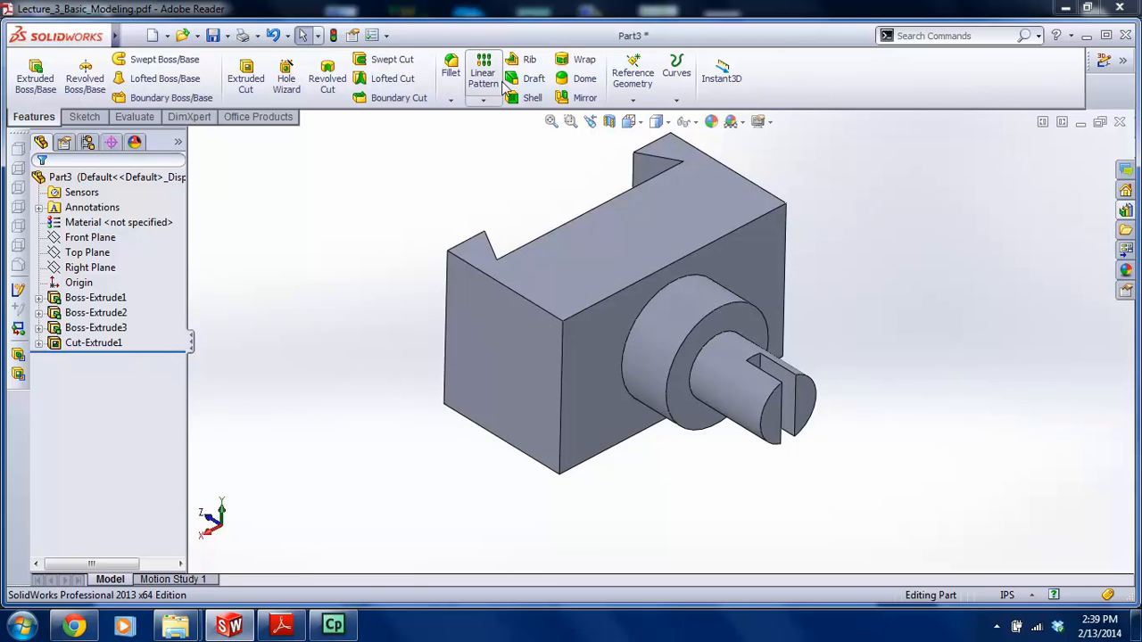
click(452, 102)
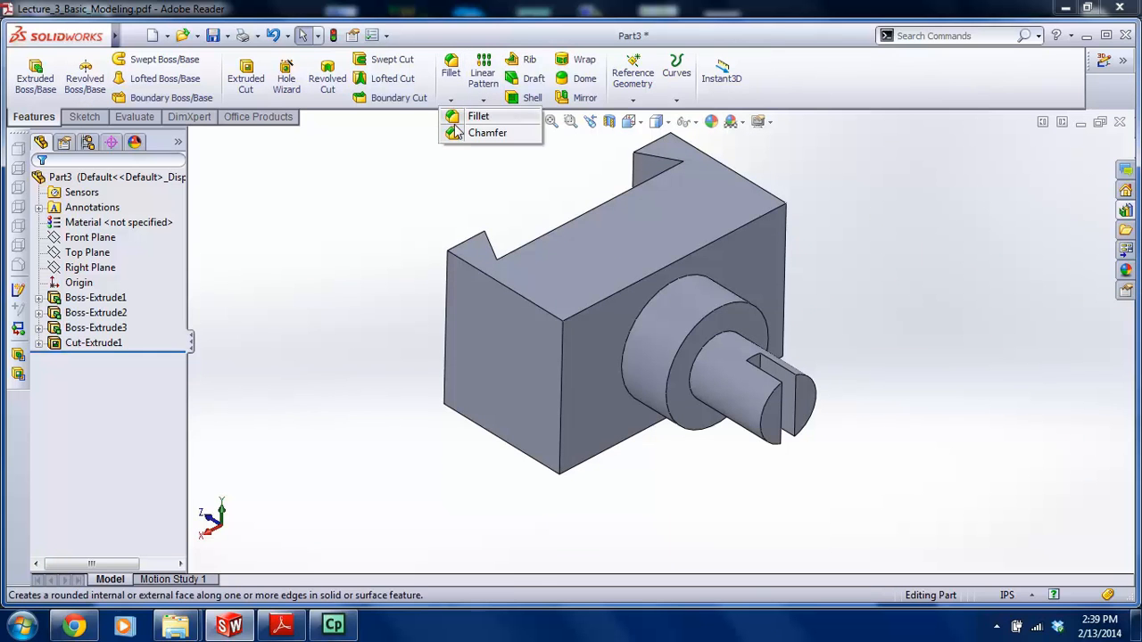
click(471, 132)
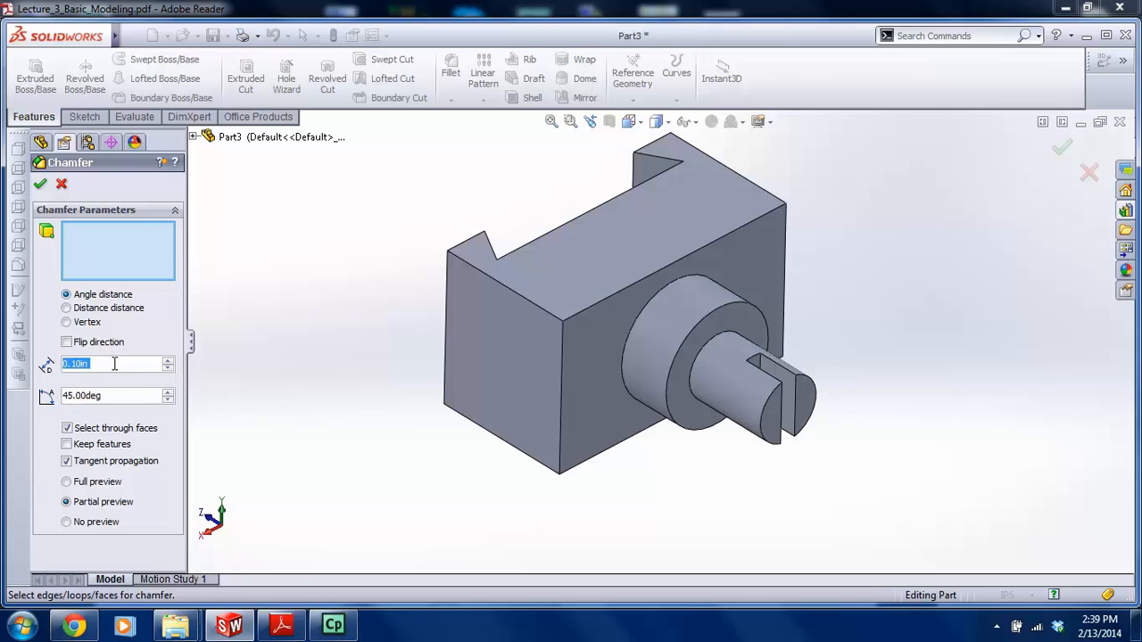
text(.25)
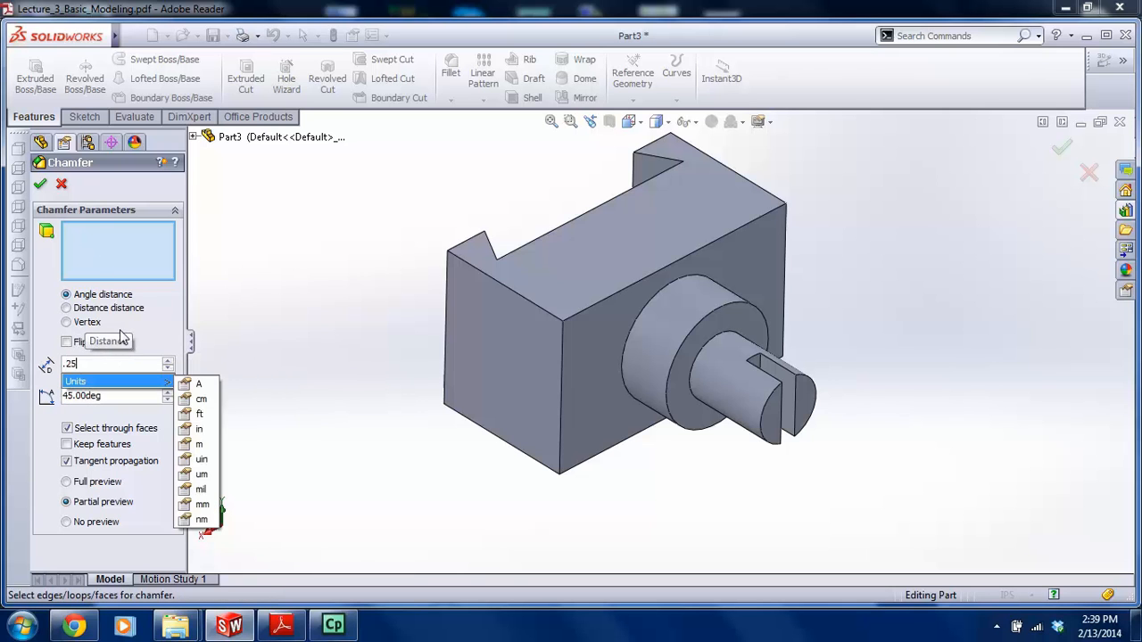
click(92, 251)
Check the chamfer callout in the PDF drawing and chamfer the two vertical edges of the block's boss-side face at 45°, using full preview
click(281, 624)
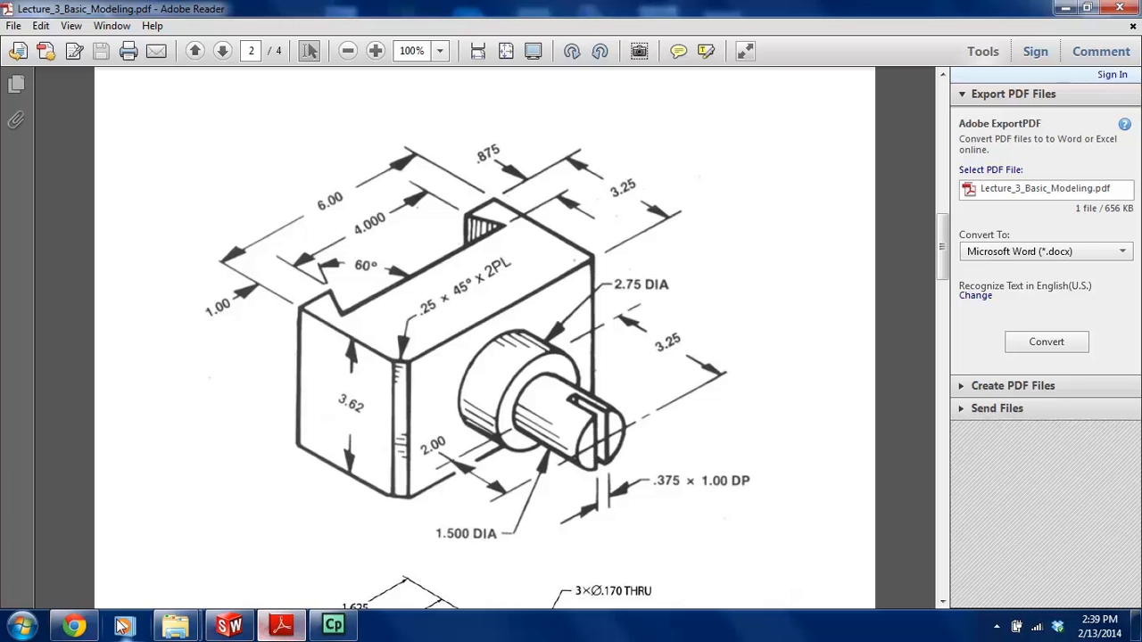
click(229, 624)
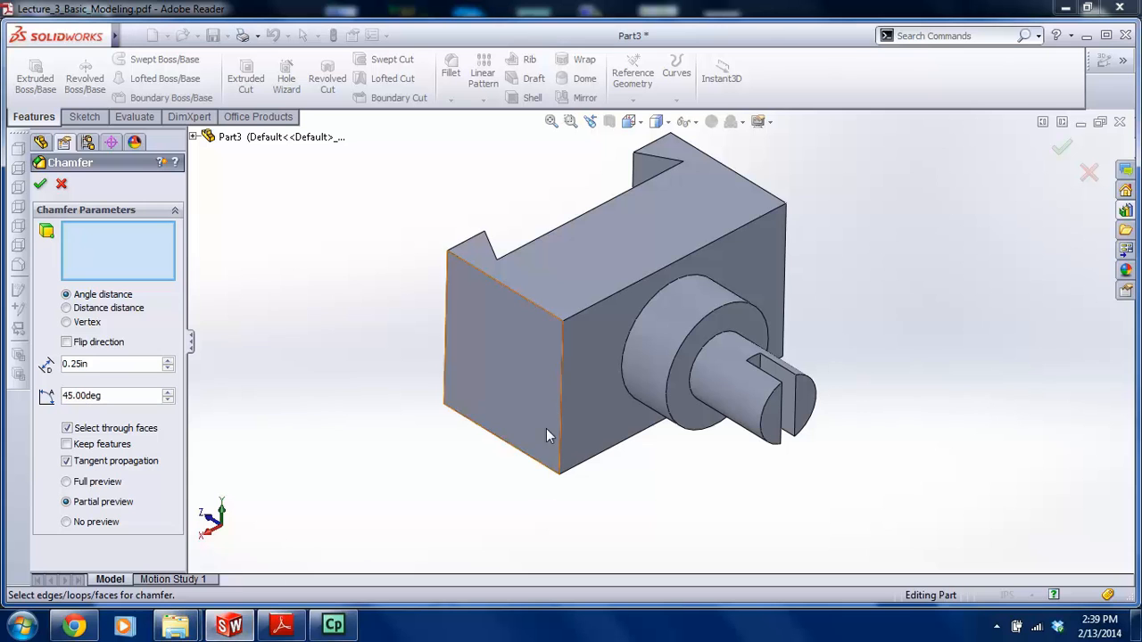
click(562, 380)
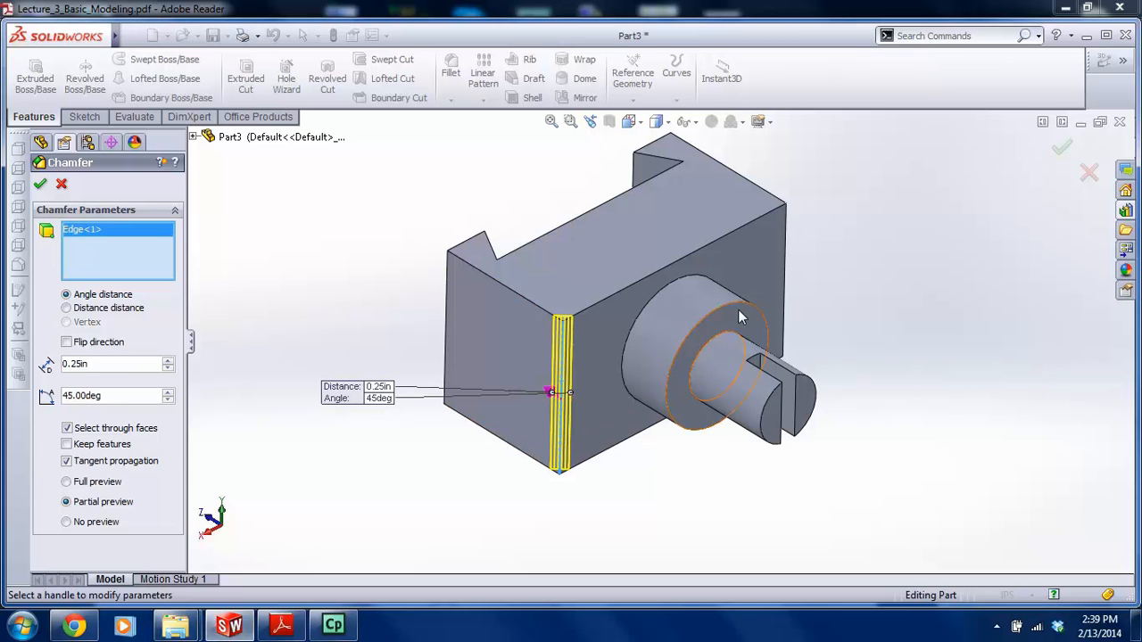
click(780, 256)
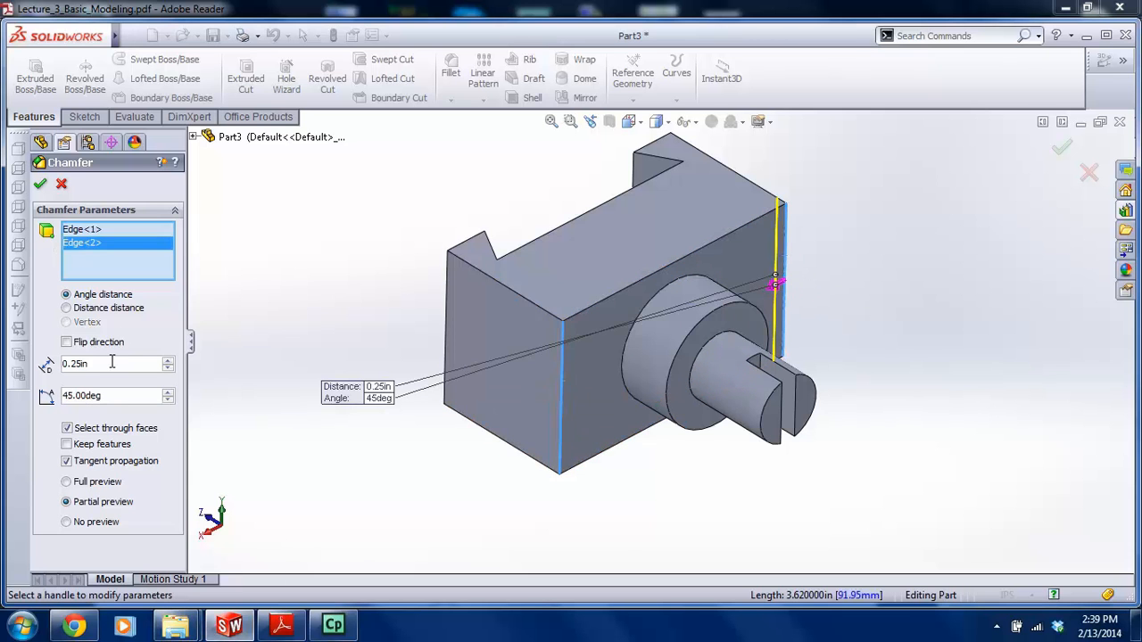
click(67, 482)
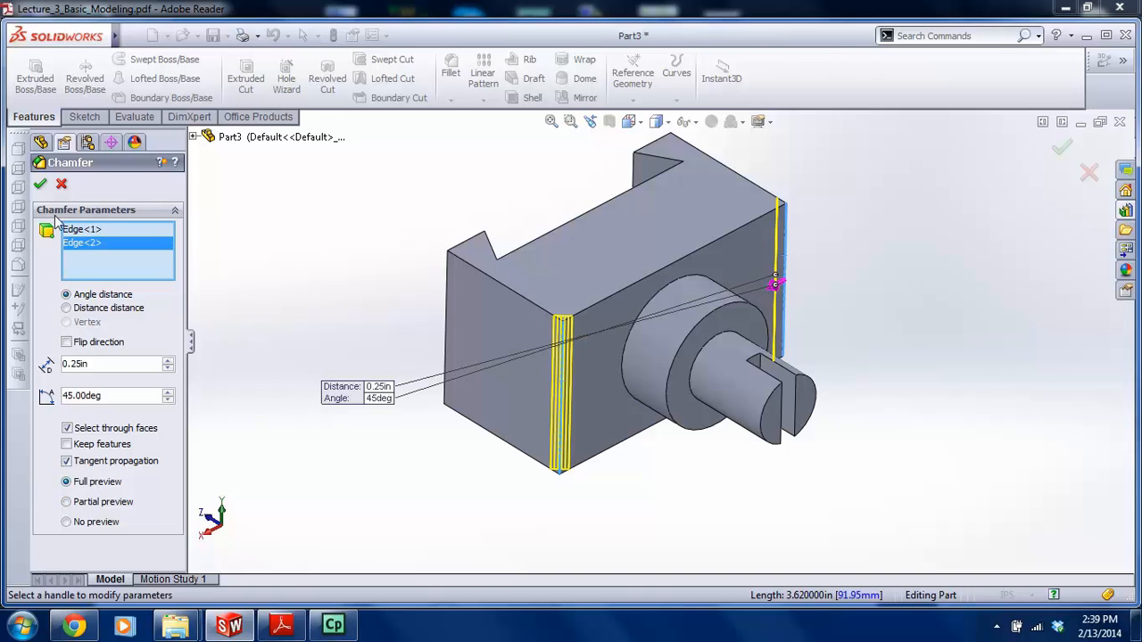
click(38, 185)
scroll(739, 253, up, 1)
middle_drag(596, 233, 686, 232)
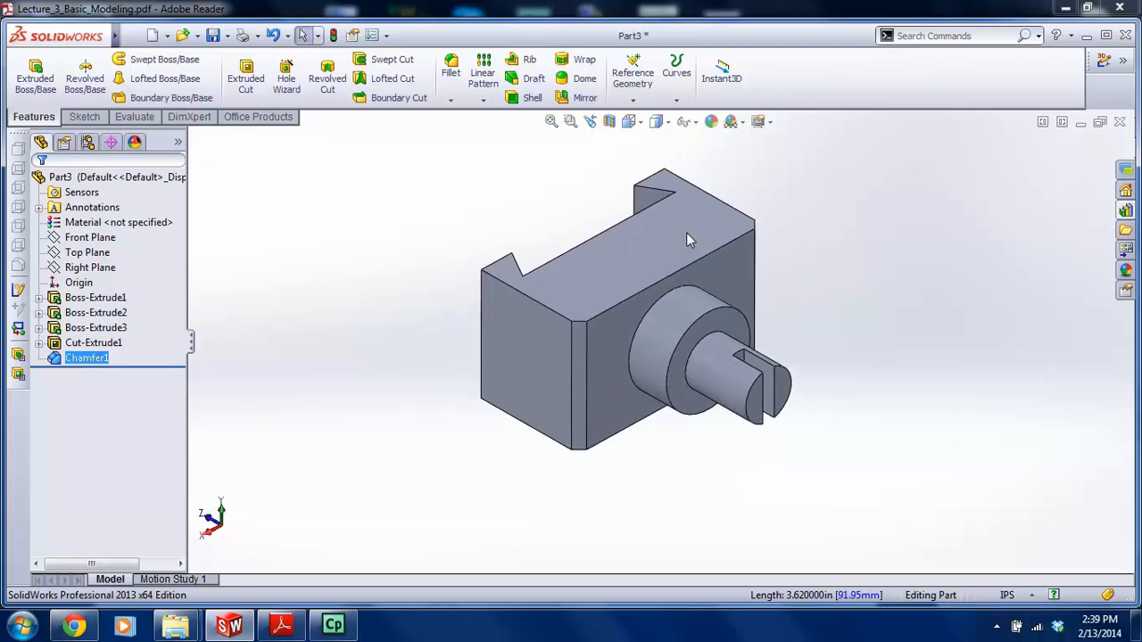
scroll(686, 231, down, 2)
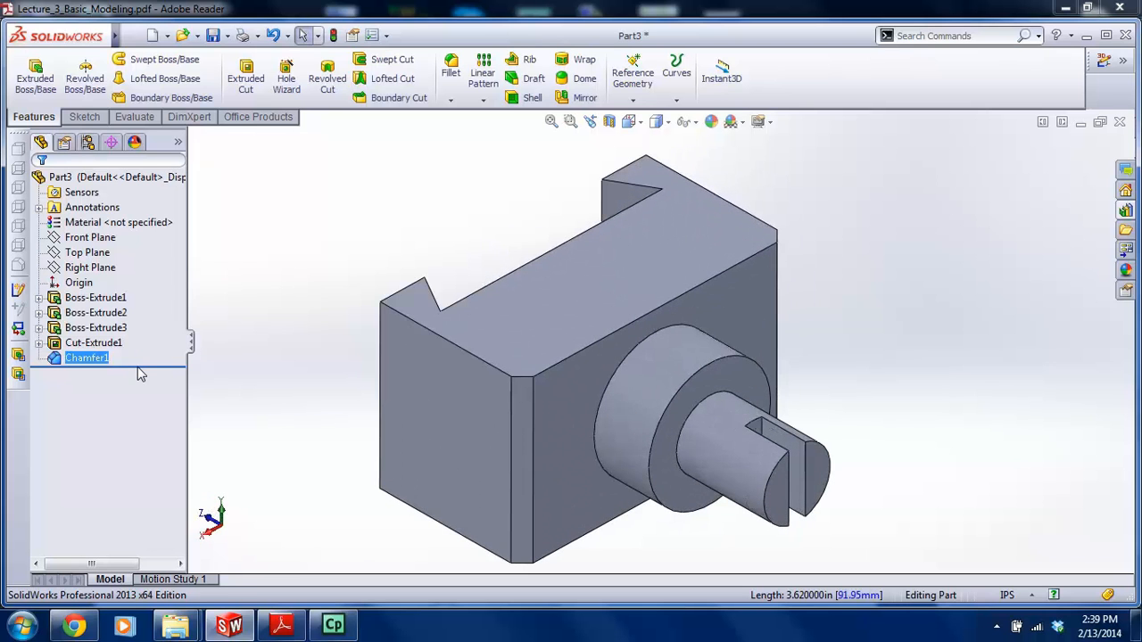
Roll the part back to before the chamfer feature and restore it to the end of the feature history
drag(139, 365, 173, 351)
click(78, 346)
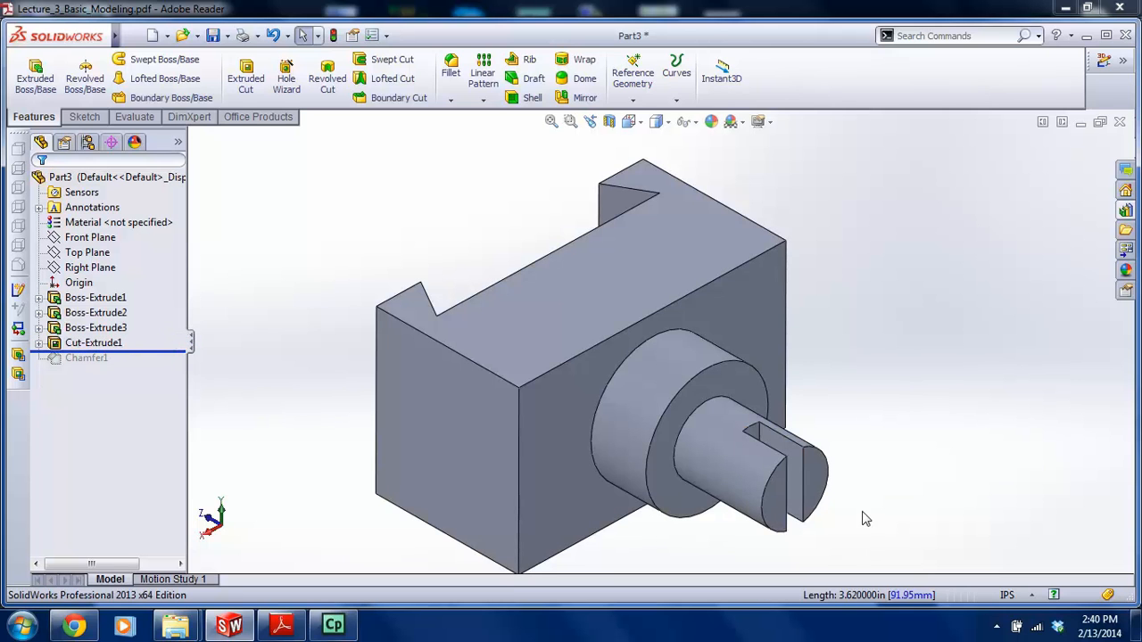
drag(182, 353, 183, 366)
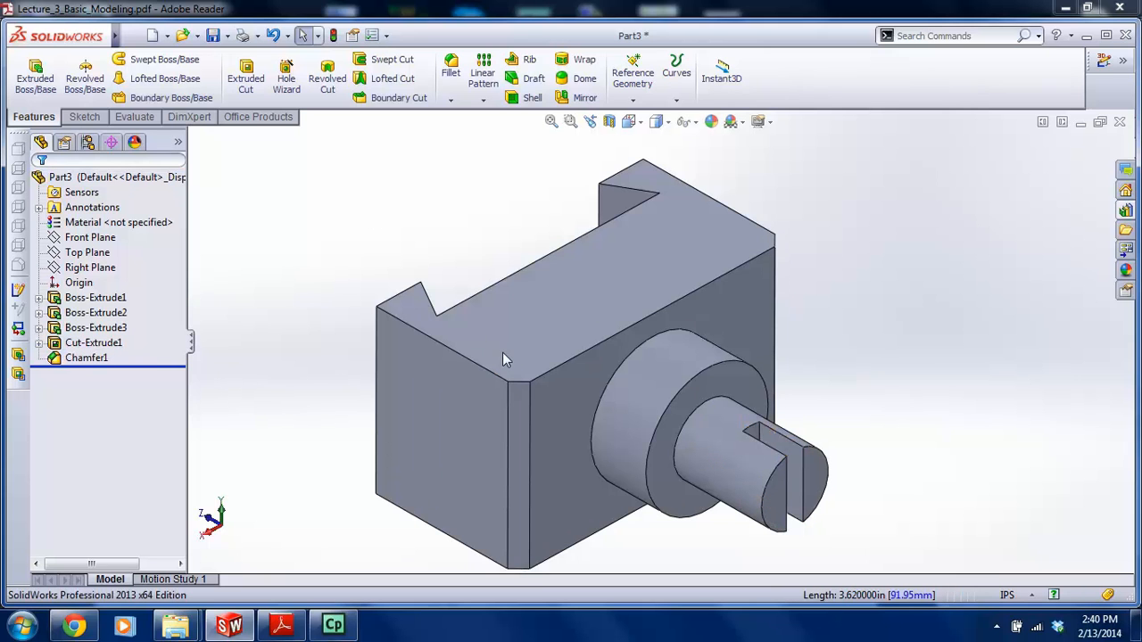
Save the finished dovetail block as a new part file named Lesson 3 Part 3
scroll(489, 338, up, 1)
scroll(640, 371, down, 1)
scroll(253, 191, up, 1)
mouse_move(92, 45)
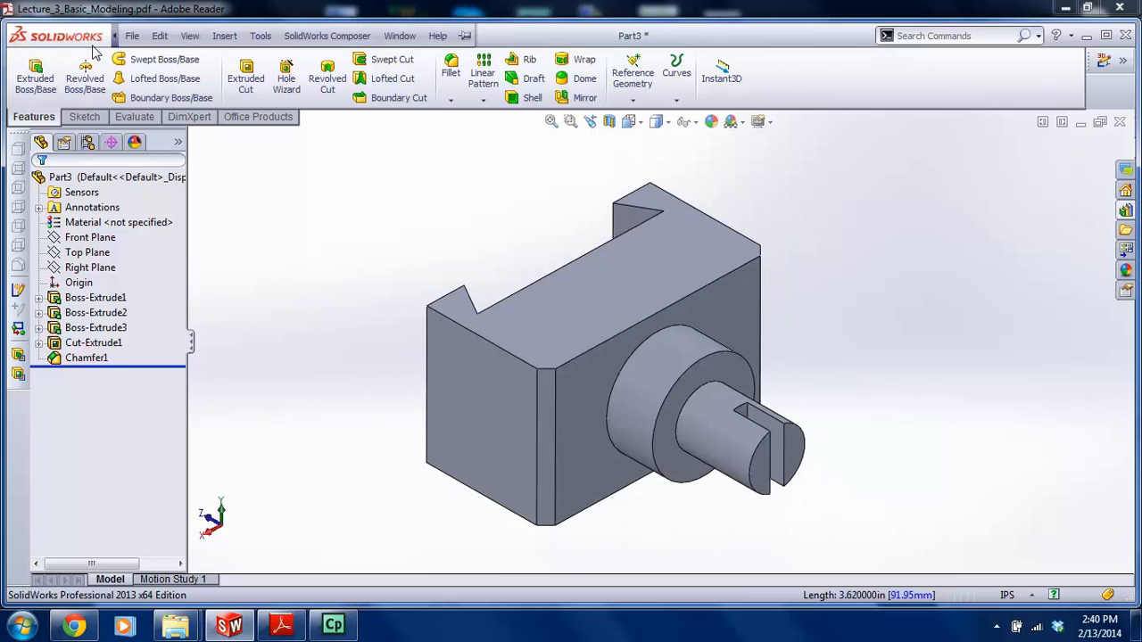
click(131, 36)
click(164, 141)
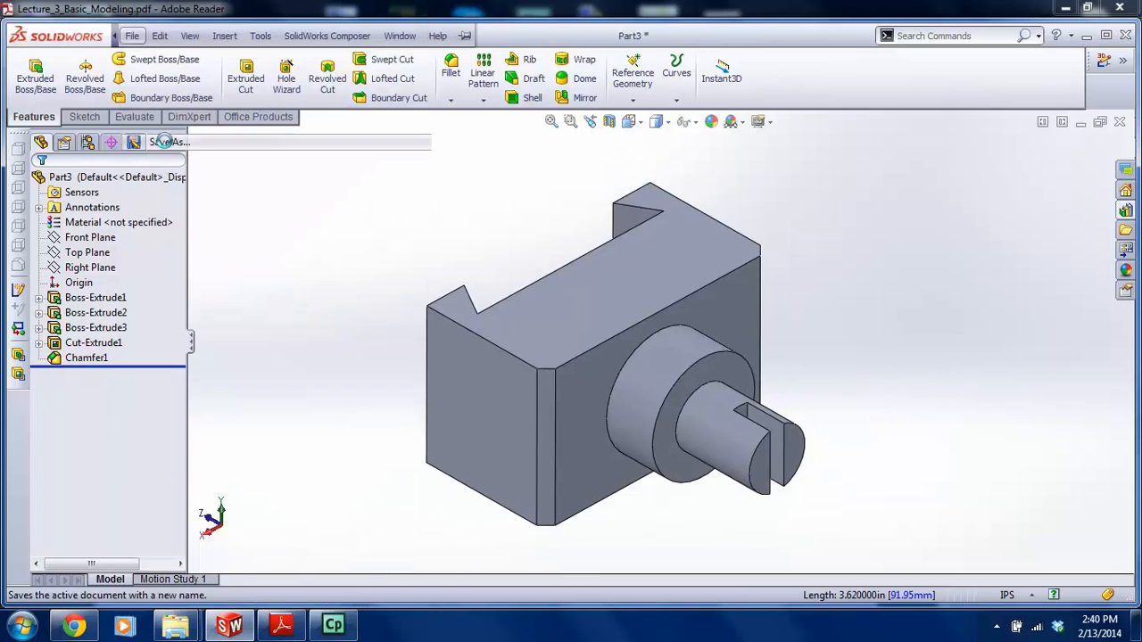
text(Les)
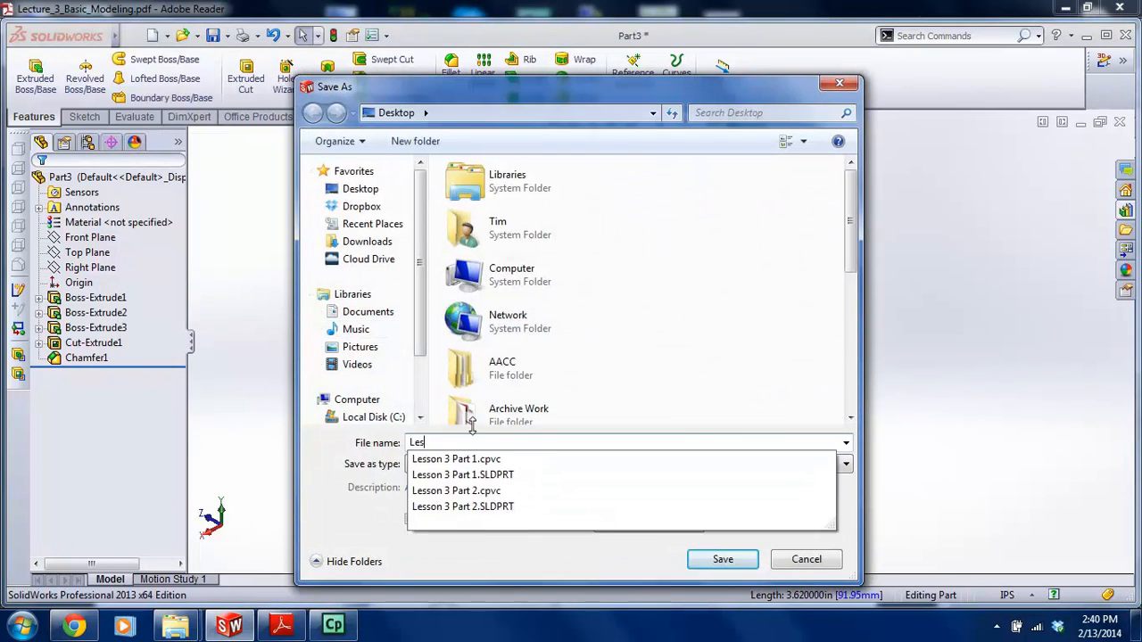
text(son 3 Part 3)
key(Return)
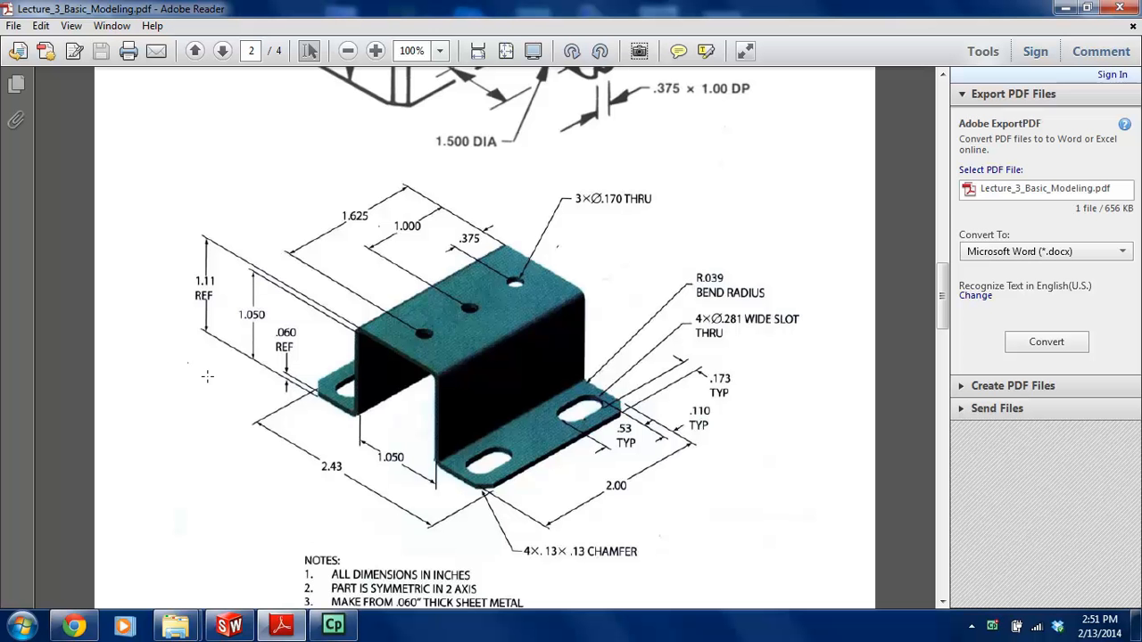
Look over the sheet-metal bracket drawing in the PDF, switch to SolidWorks and start a sketch on the new part's Front Plane
scroll(207, 376, down, 1)
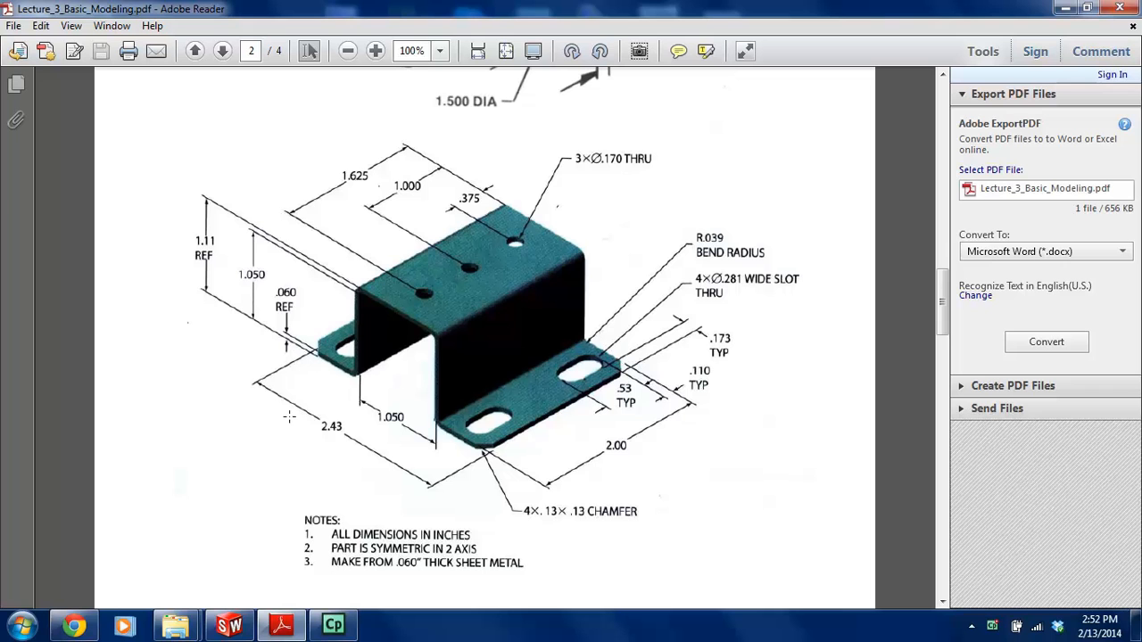
click(229, 624)
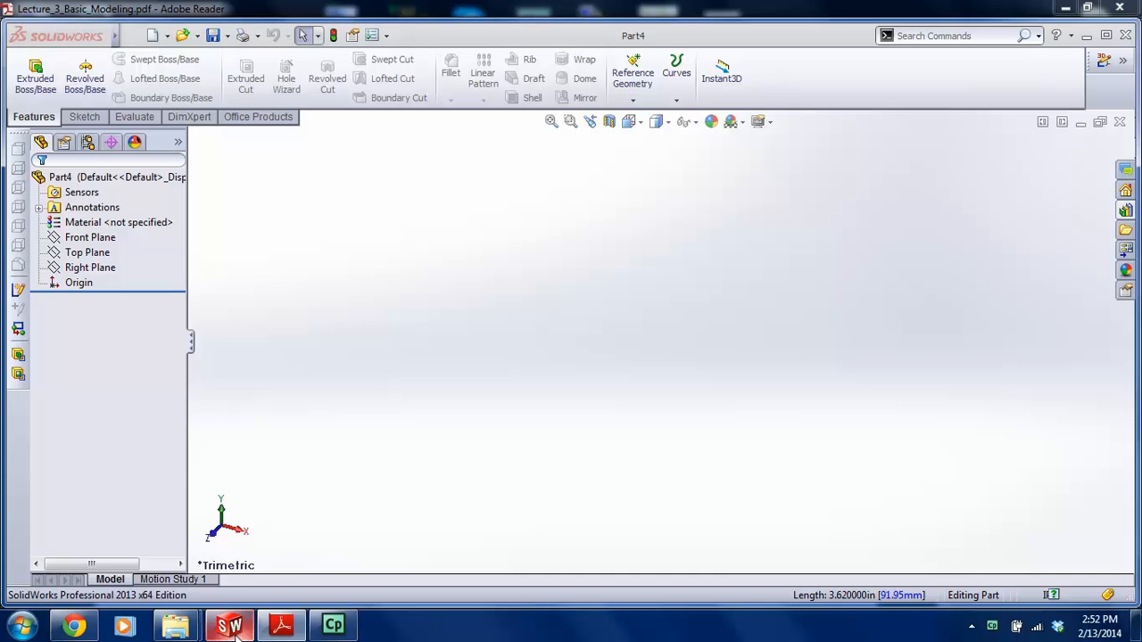
click(81, 118)
click(29, 72)
click(520, 218)
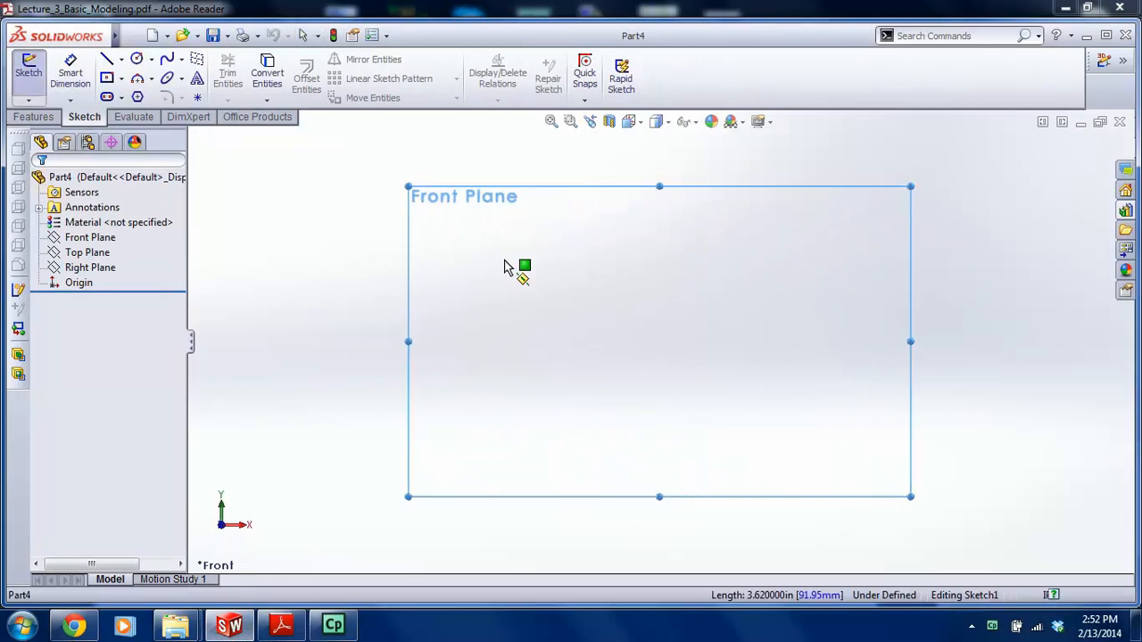
Sketch connected lines from a horizontal top line centred on the origin, down the right leg, out along the flange and back under it
click(107, 59)
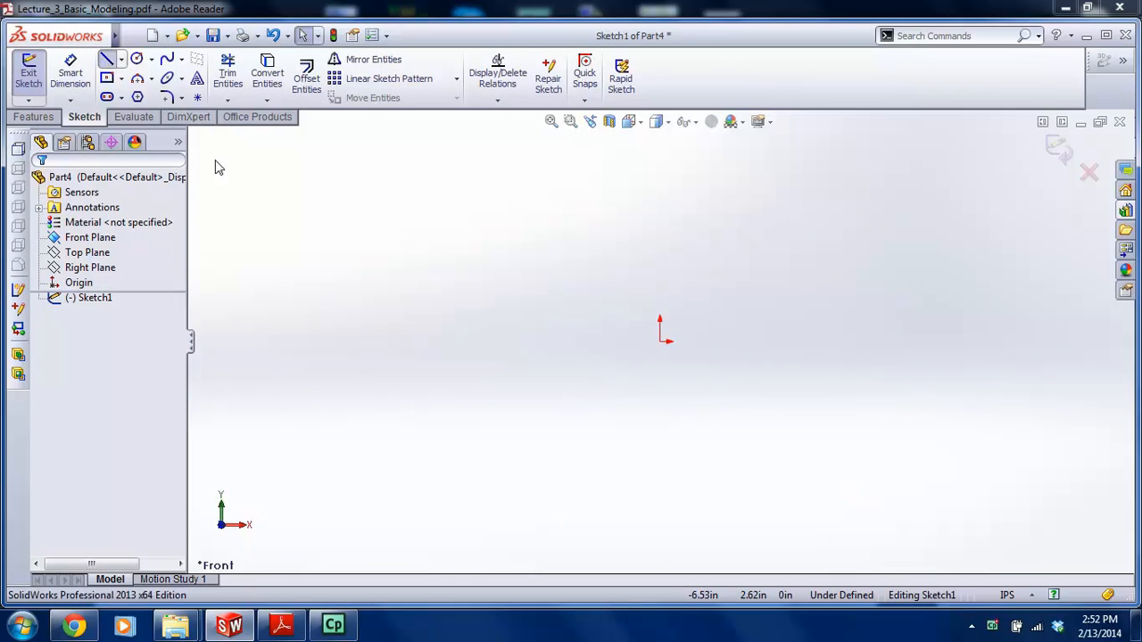
click(584, 341)
click(738, 342)
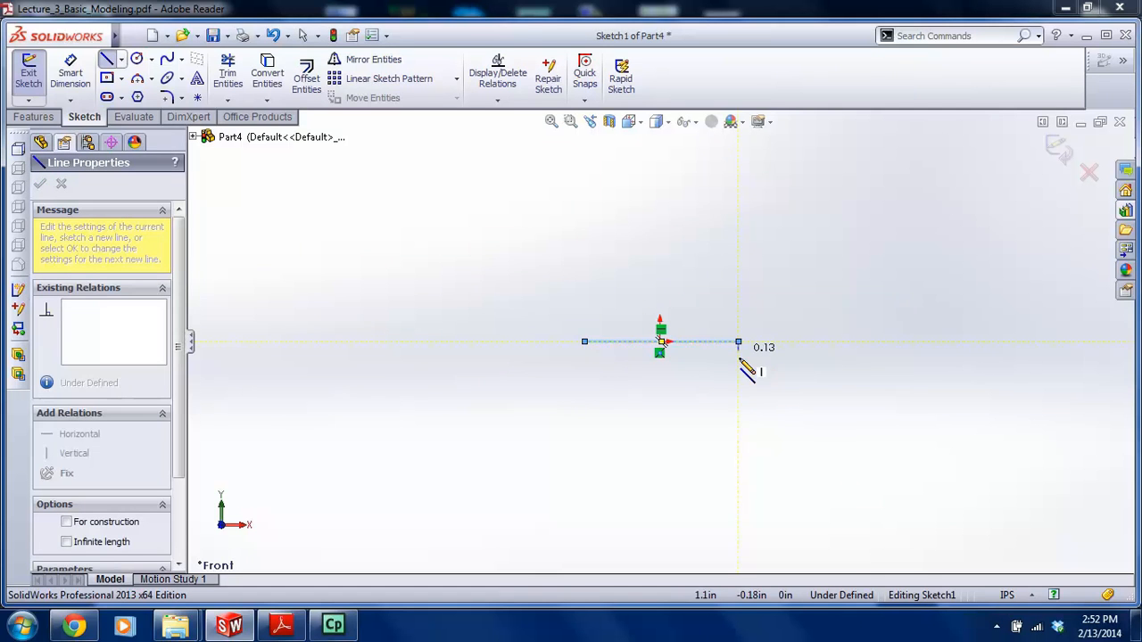
click(704, 341)
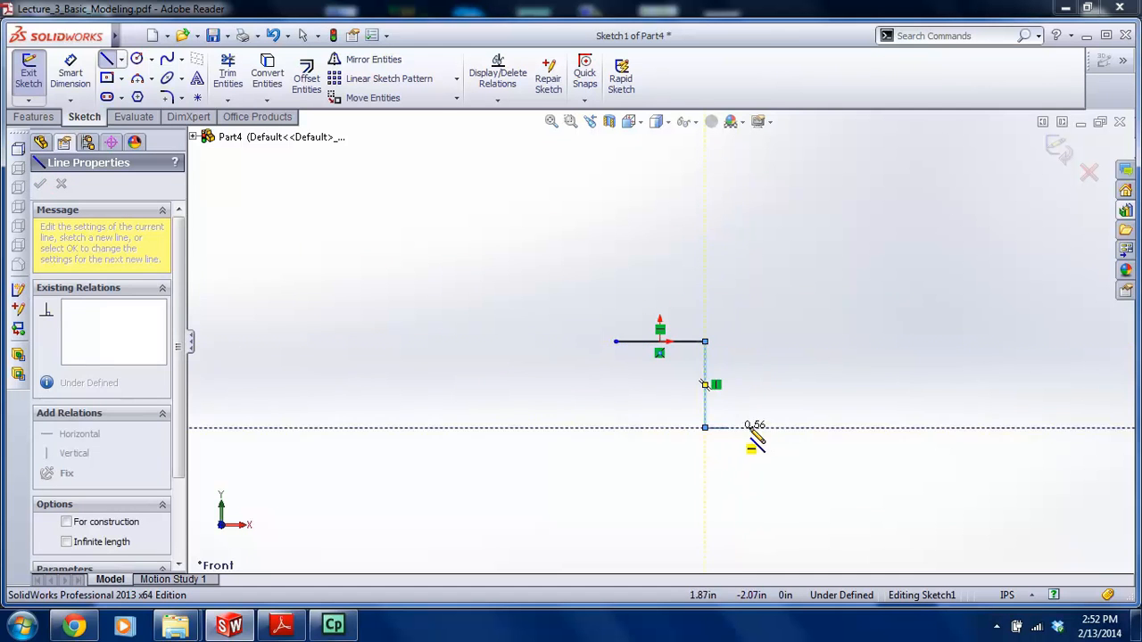
click(773, 428)
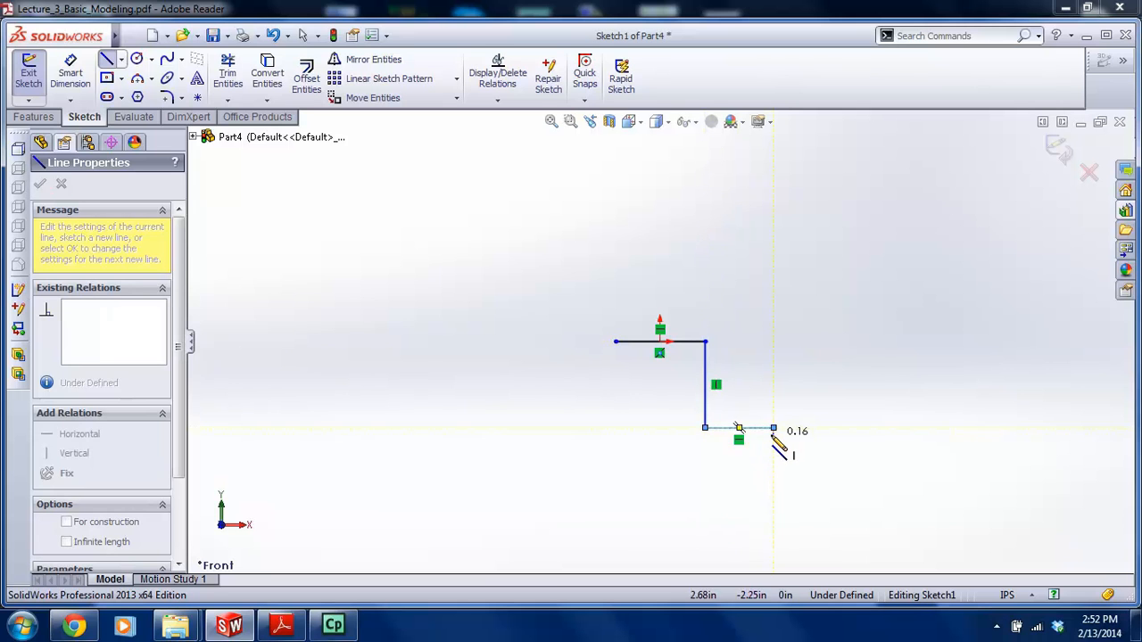
click(696, 434)
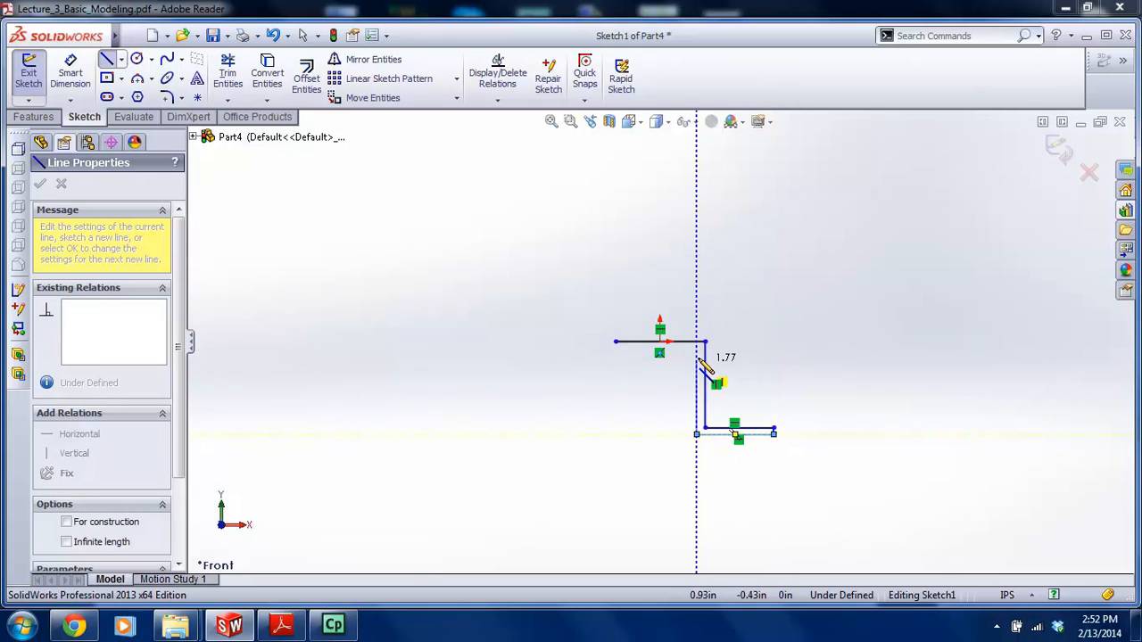
Continue the lines around the inner channel and the left flange, closing the hat-shaped profile at about 5.4 in overall width
click(695, 351)
click(623, 352)
click(623, 434)
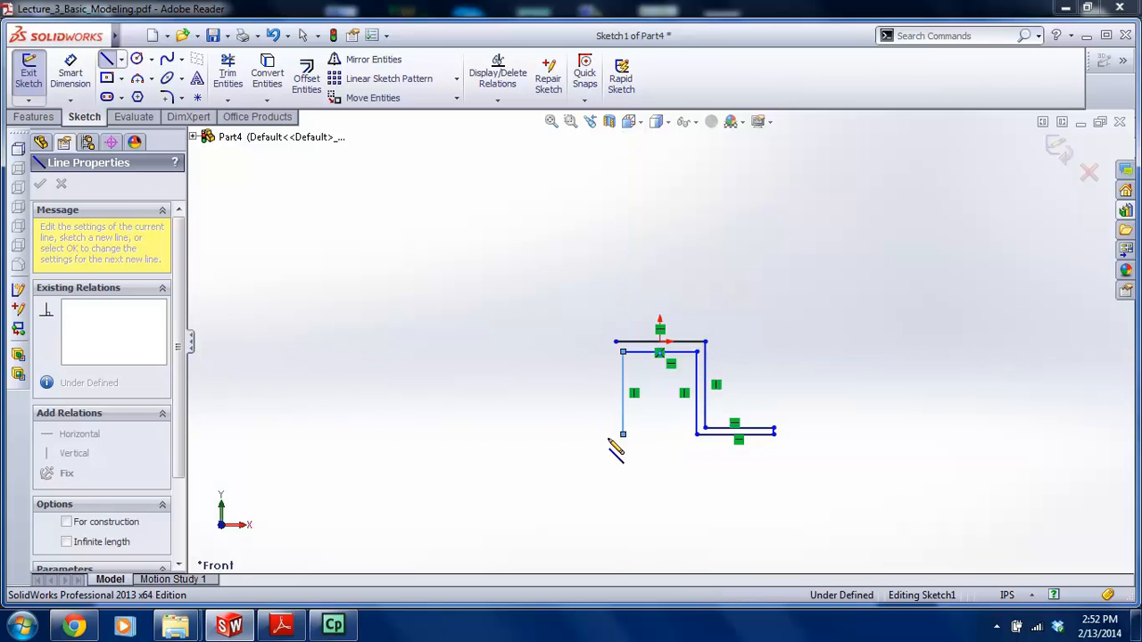
click(547, 435)
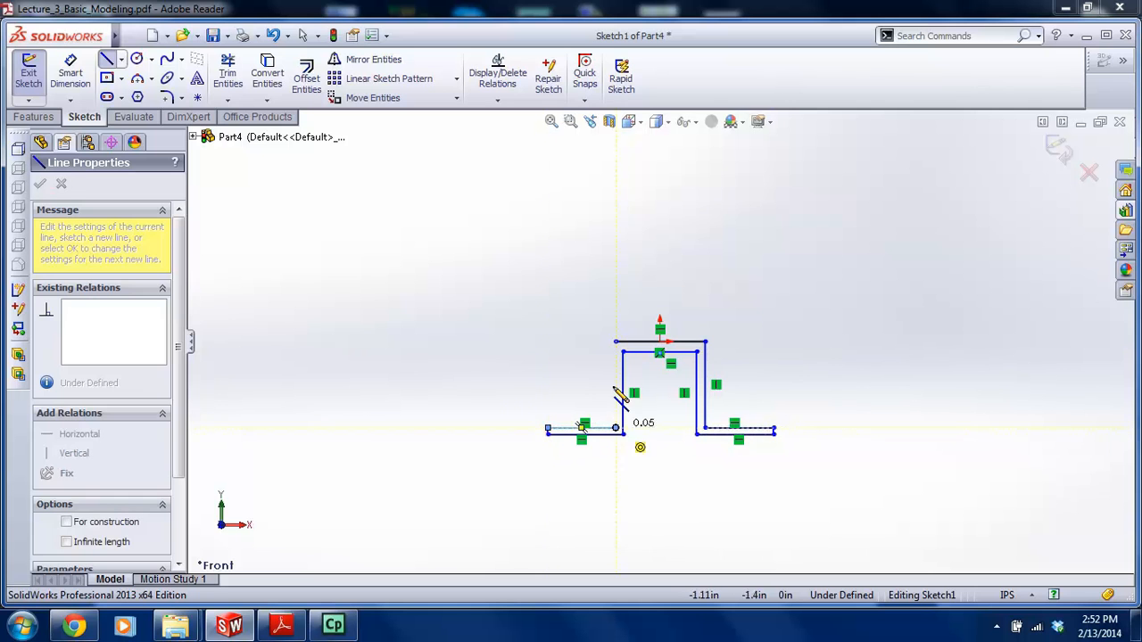
click(616, 343)
key(Escape)
scroll(697, 397, down, 3)
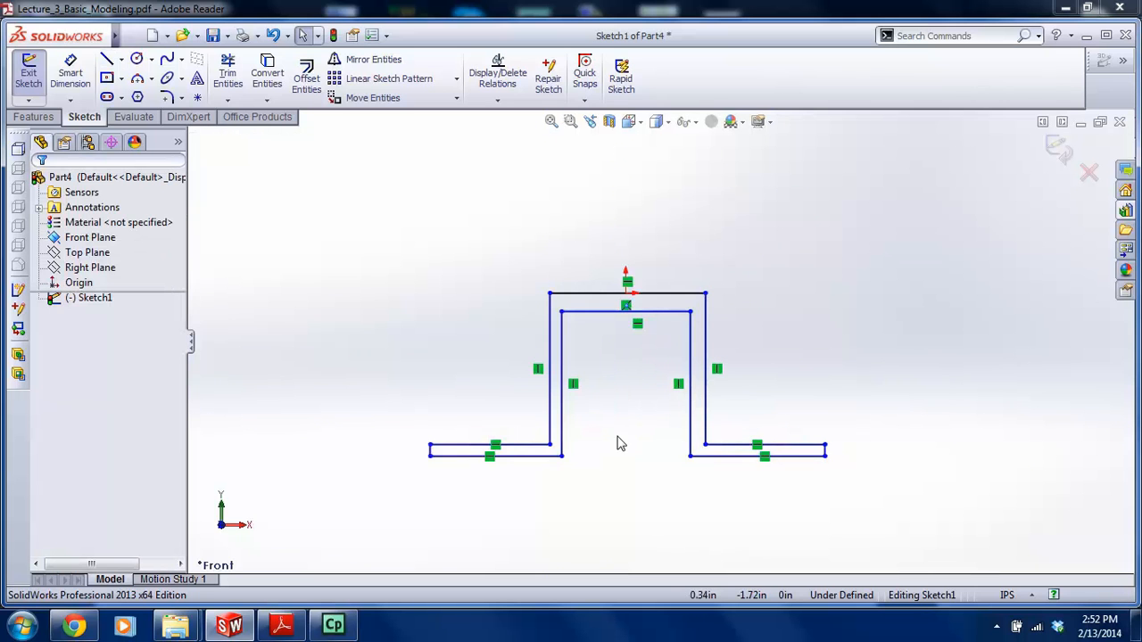
click(108, 60)
click(110, 60)
click(121, 60)
click(136, 92)
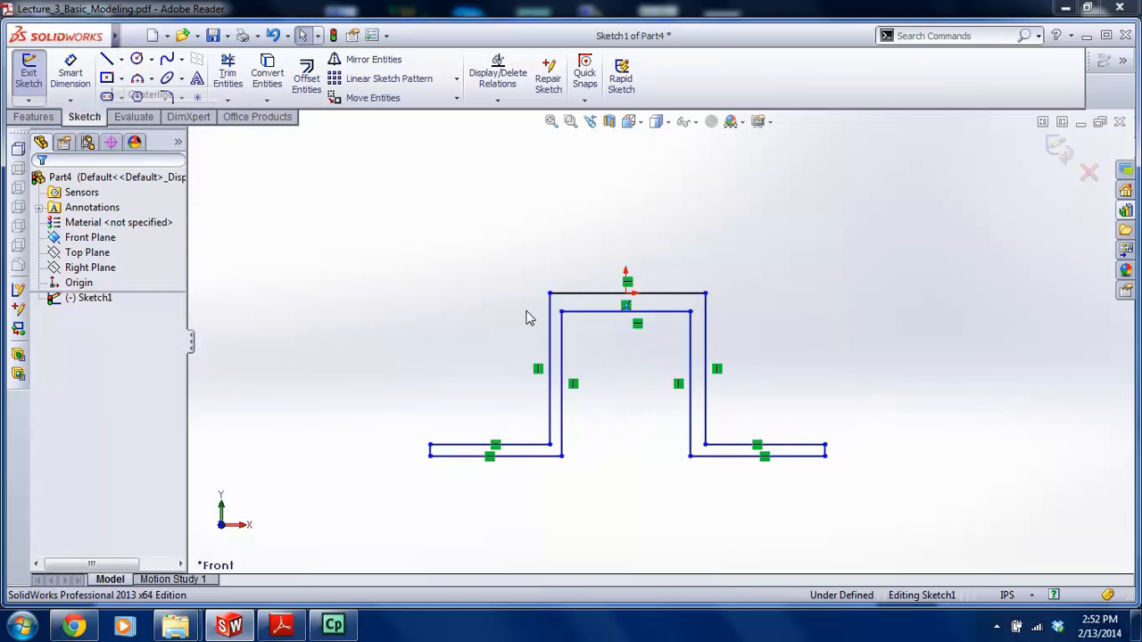
click(625, 306)
key(Escape)
key(Escape)
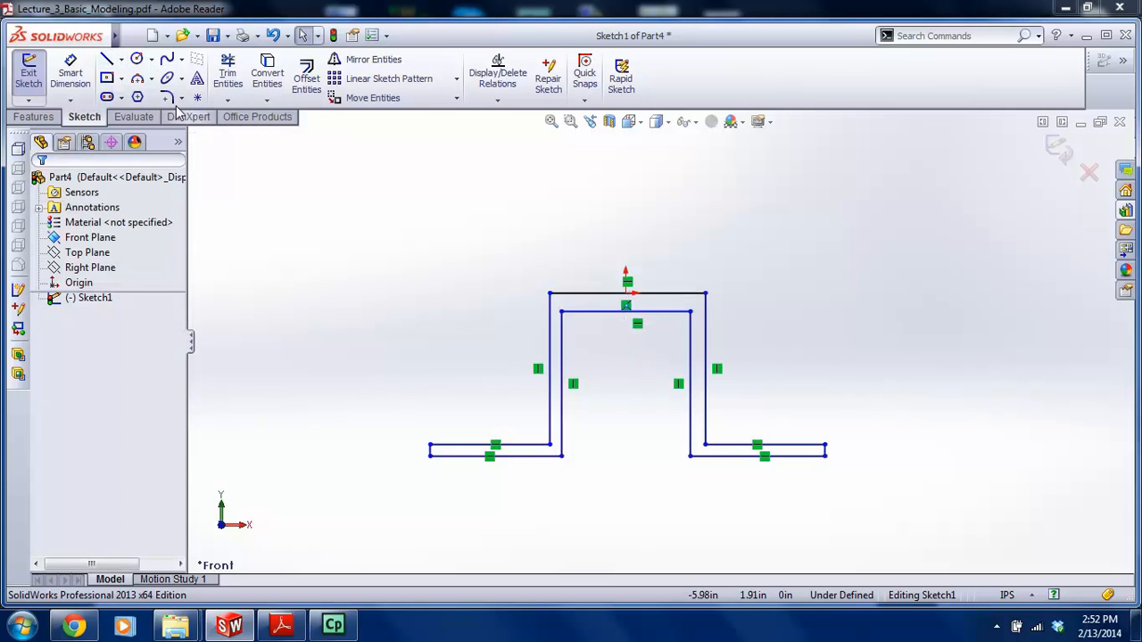
Draw a vertical centerline from the origin down through the channel, ending just below the flanges
click(109, 61)
click(121, 60)
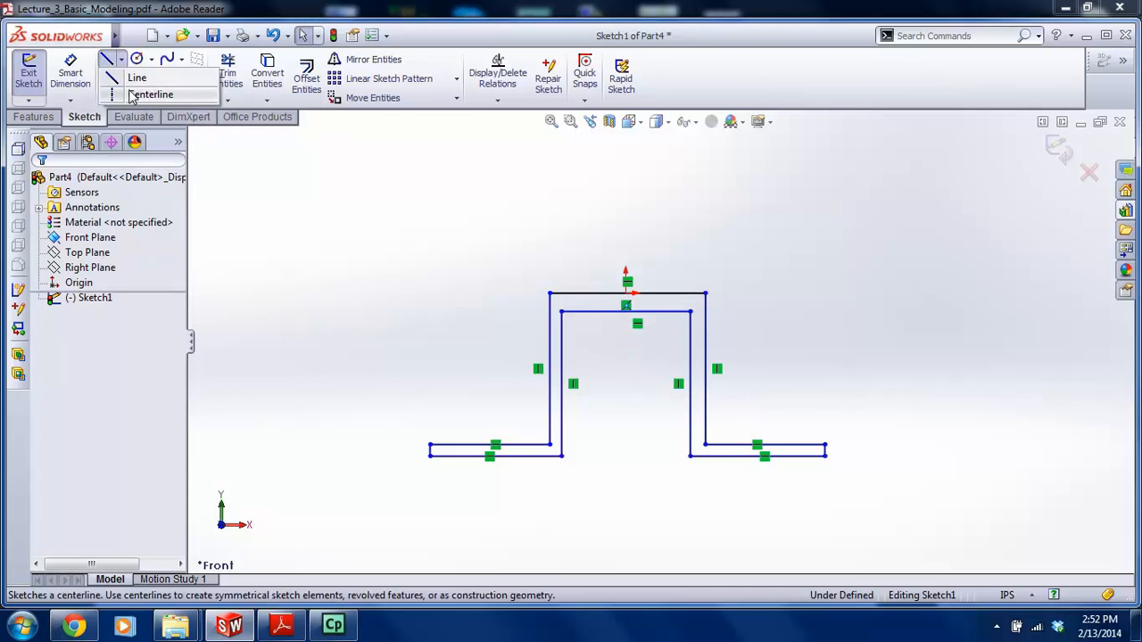
click(135, 92)
scroll(660, 308, down, 5)
click(567, 268)
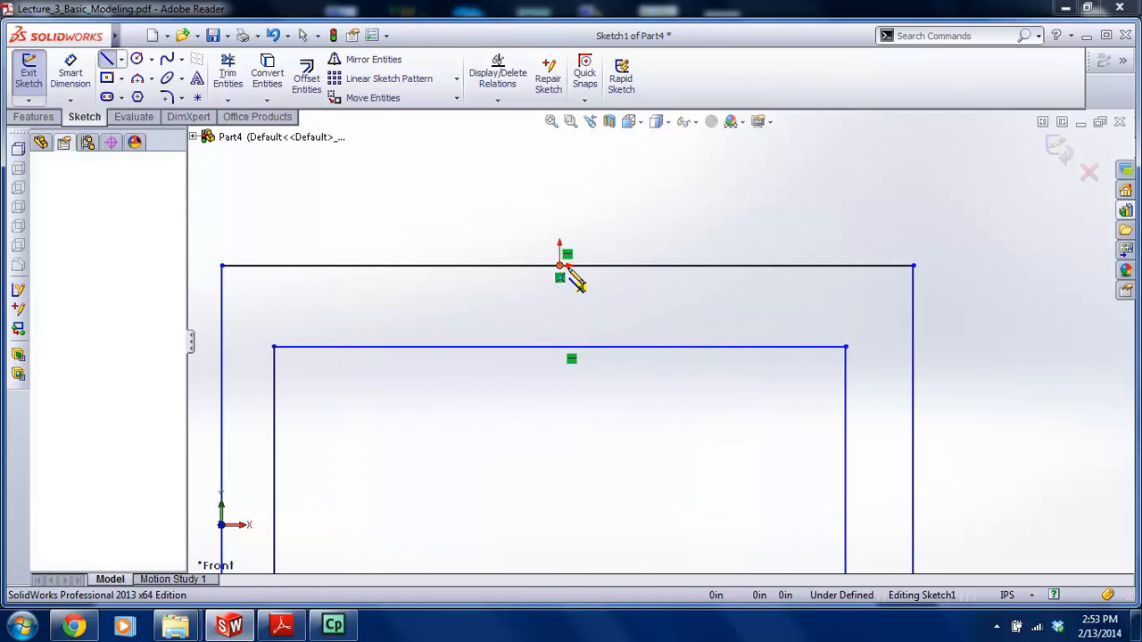
scroll(604, 268, up, 4)
scroll(639, 499, down, 1)
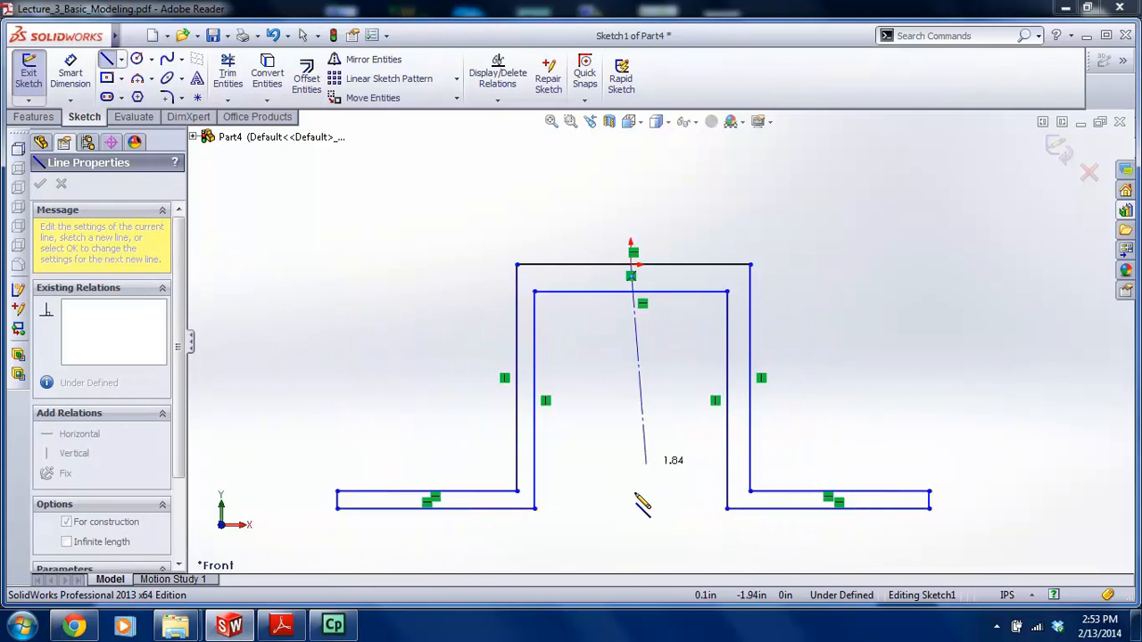
click(631, 542)
key(Escape)
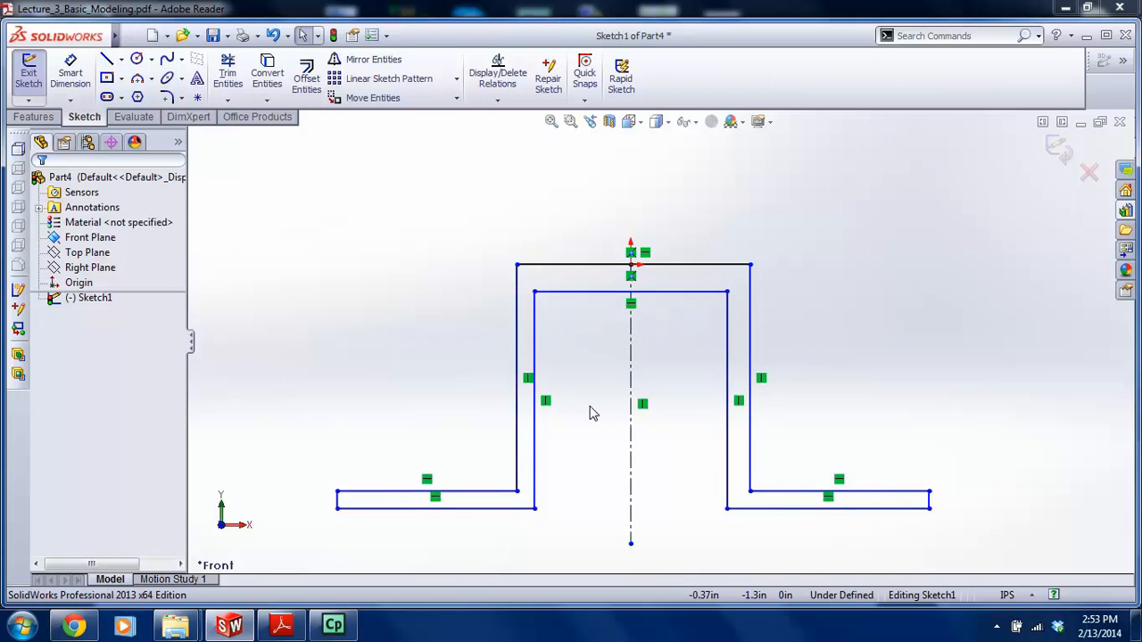
scroll(591, 413, up, 1)
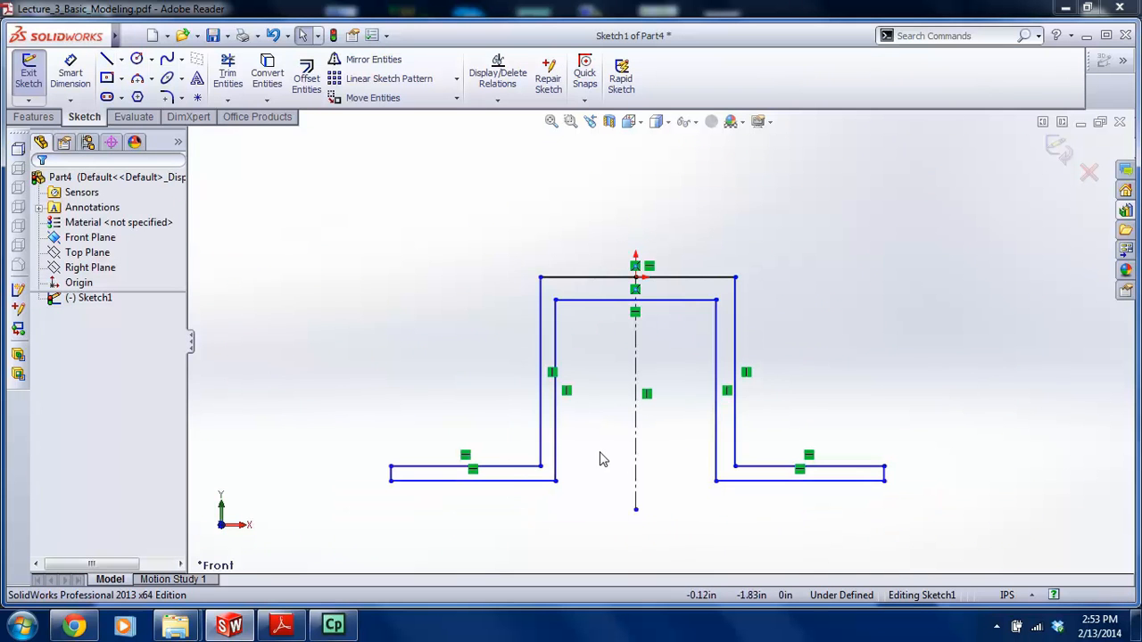
Check the symmetry note in the PDF drawing and make the two short flange end lines symmetric about the centerline
click(281, 625)
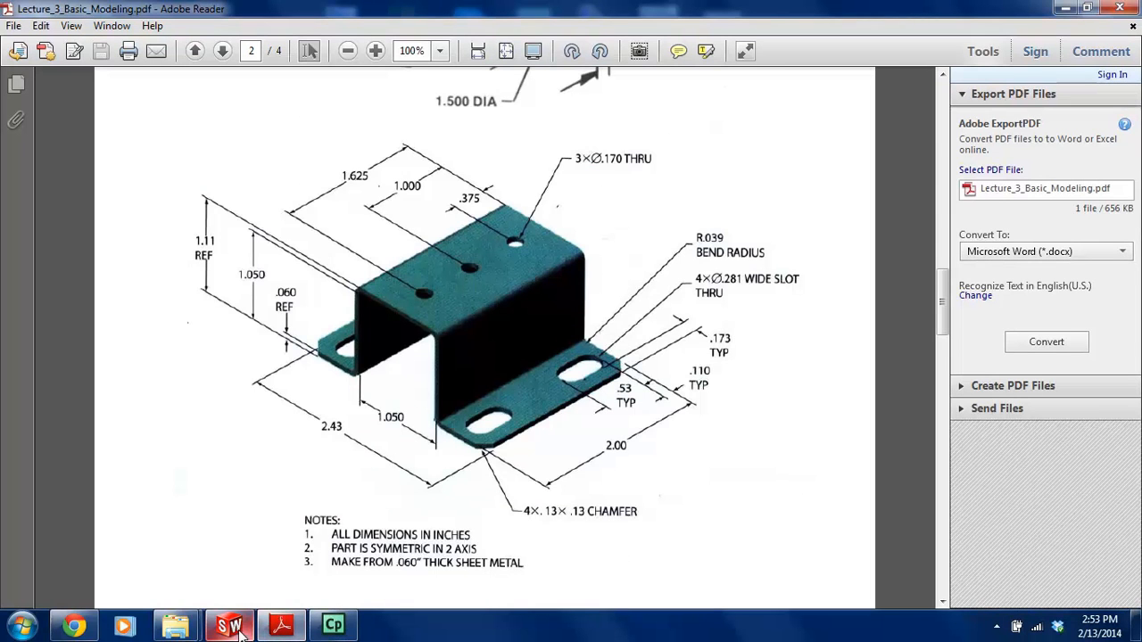
mouse_move(237, 630)
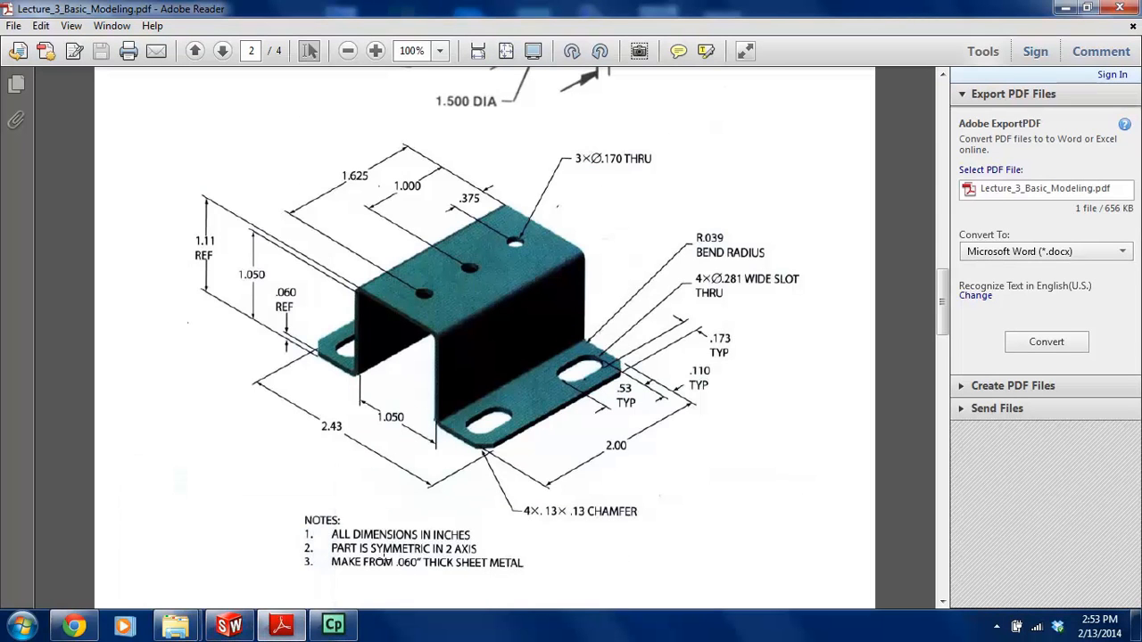
click(230, 624)
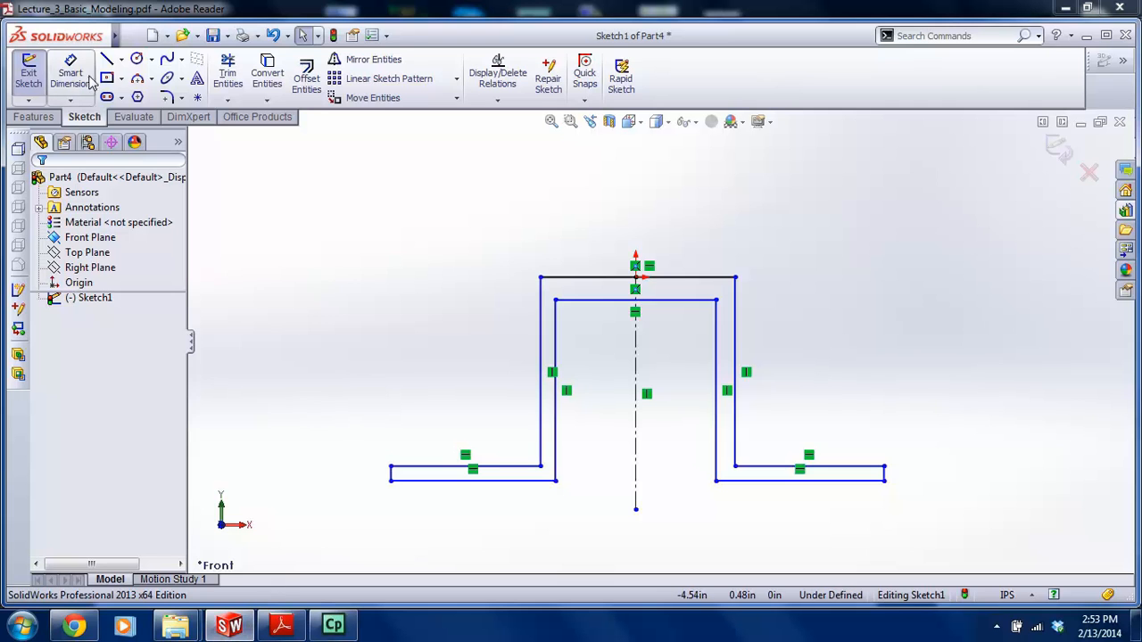
click(390, 467)
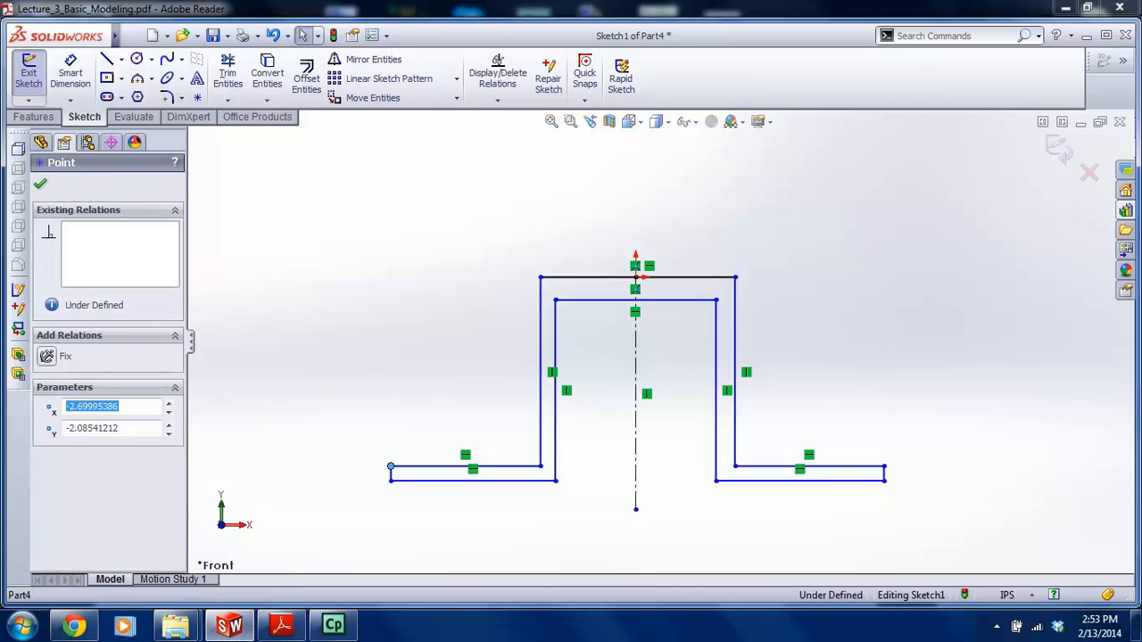
click(848, 501)
scroll(396, 485, down, 1)
click(405, 469)
ctrl+click(997, 466)
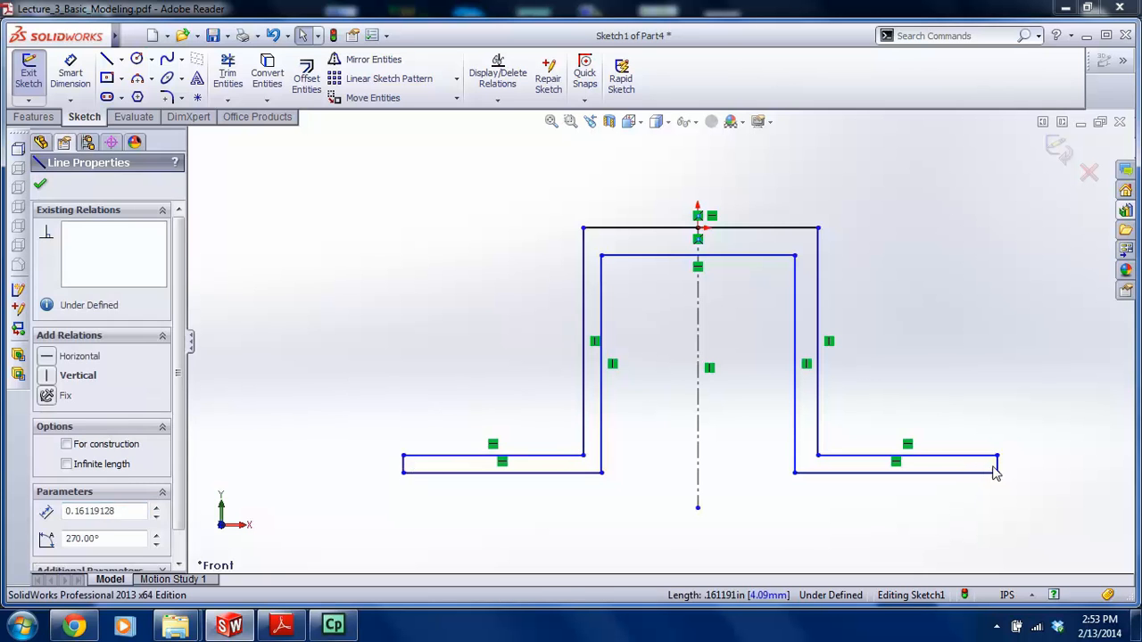
ctrl+click(699, 432)
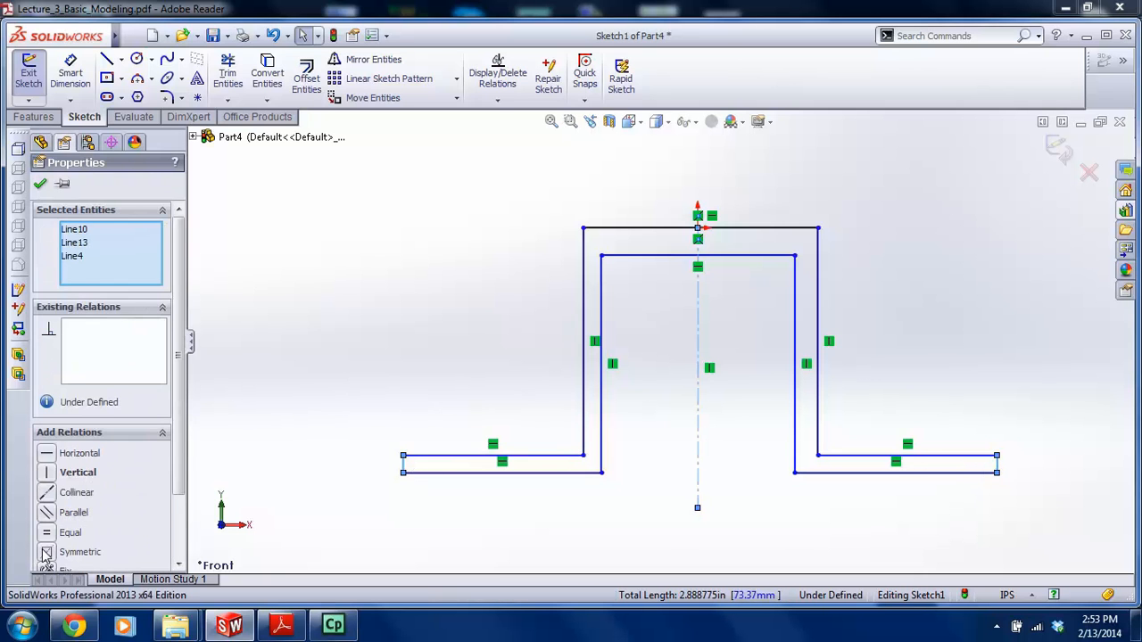
click(46, 552)
Dimension the overall width between the two flange end lines below the profile and set it to 2.43 in
click(69, 76)
scroll(431, 462, down, 1)
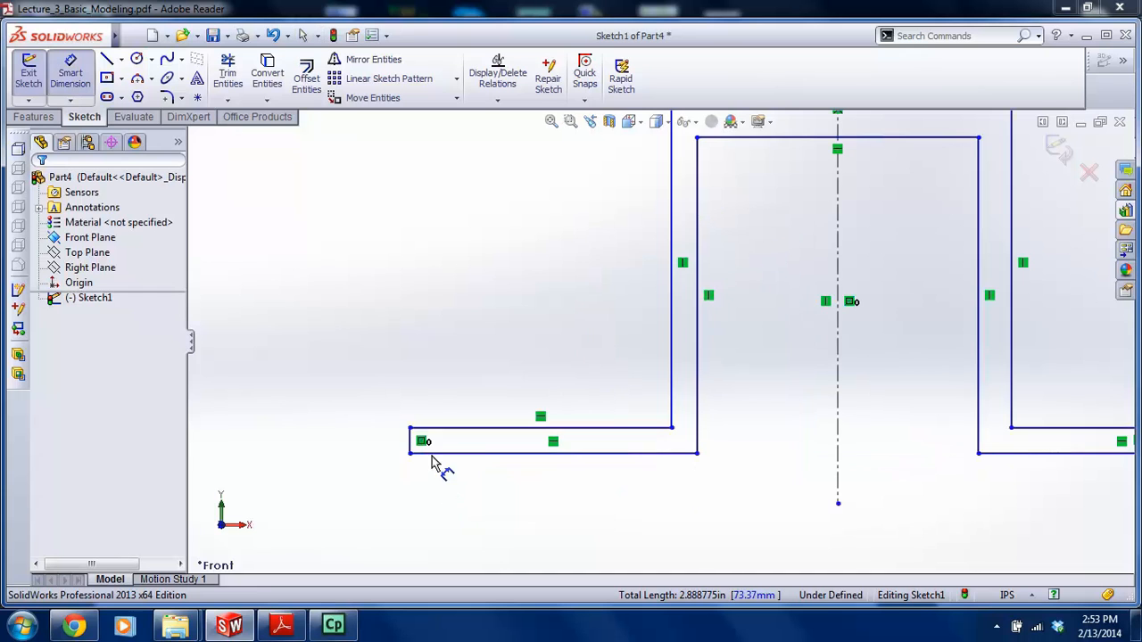
click(411, 441)
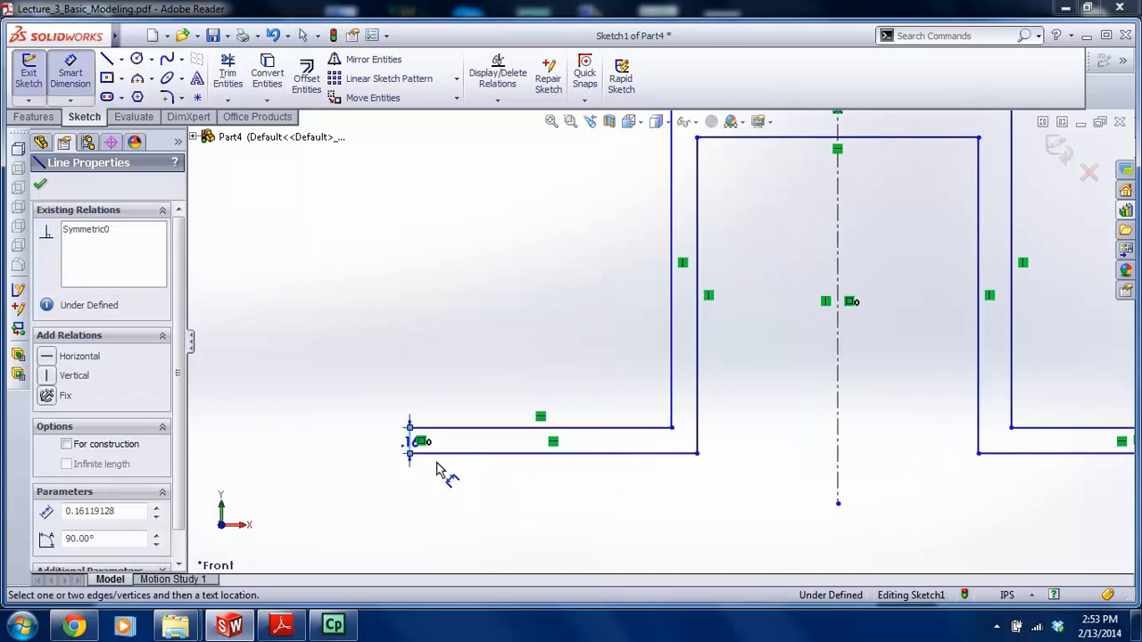
scroll(669, 446, up, 2)
scroll(976, 458, down, 4)
click(974, 367)
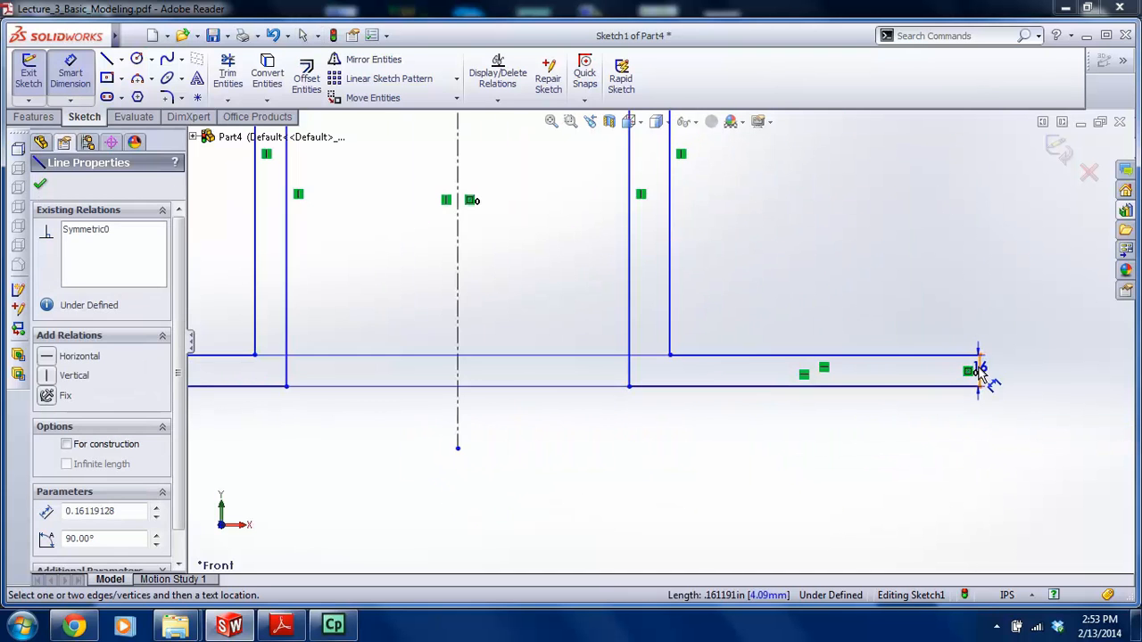
scroll(981, 378, up, 3)
click(541, 476)
text(2.43)
key(Return)
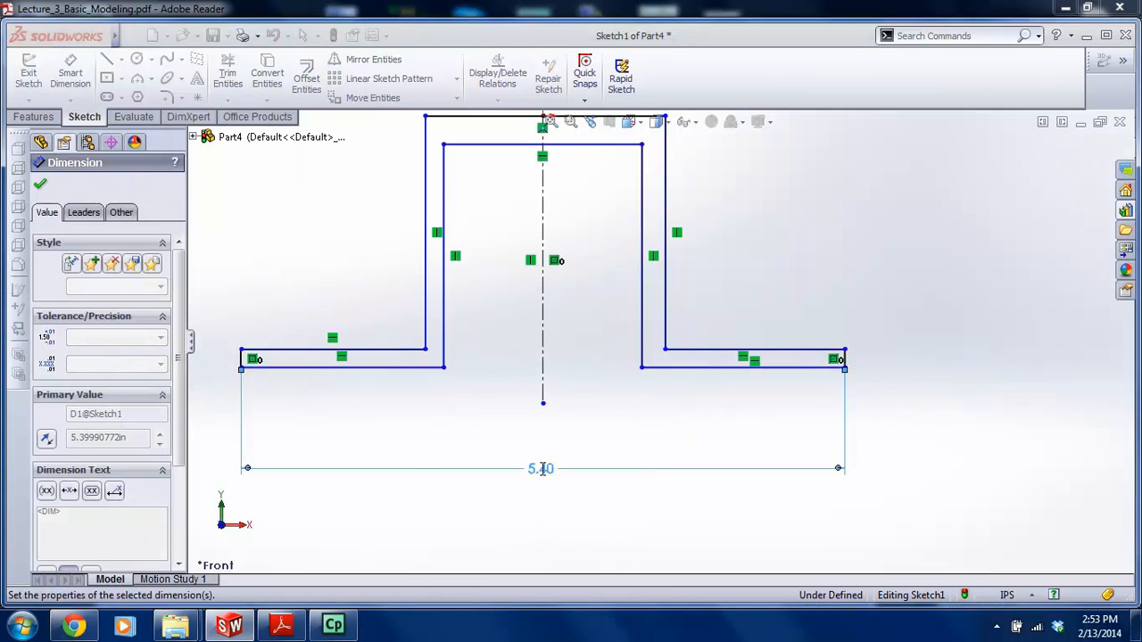
key(Escape)
scroll(629, 274, down, 2)
scroll(629, 275, up, 3)
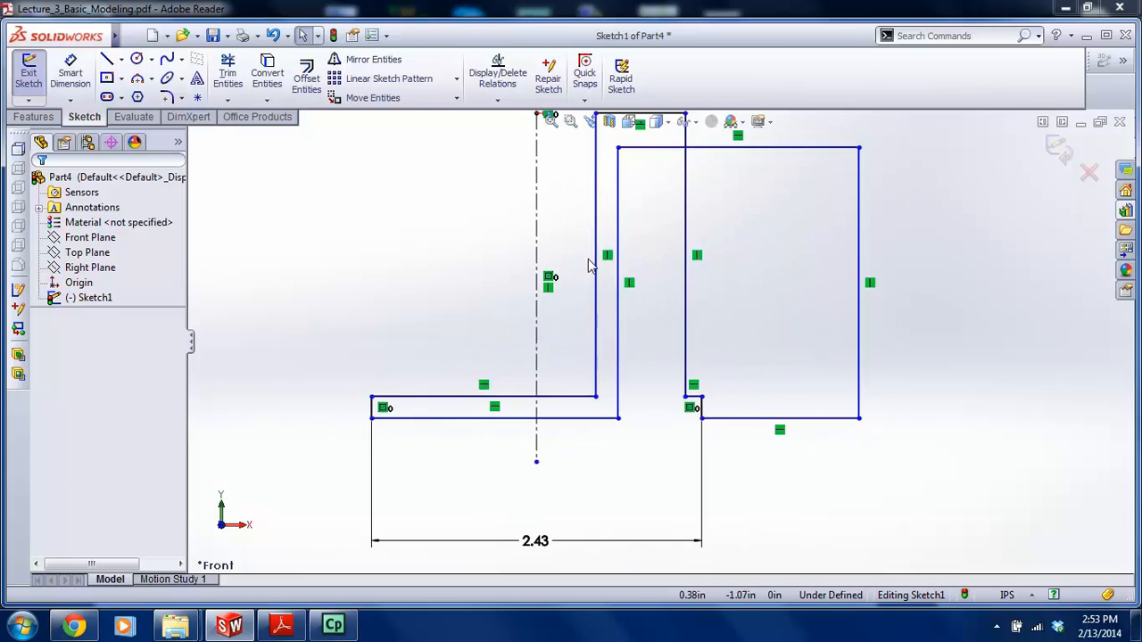
Move the misplaced vertical lines of the channel so the profile forms a hat shape around the centerline
drag(621, 234, 483, 238)
drag(839, 303, 505, 290)
click(476, 435)
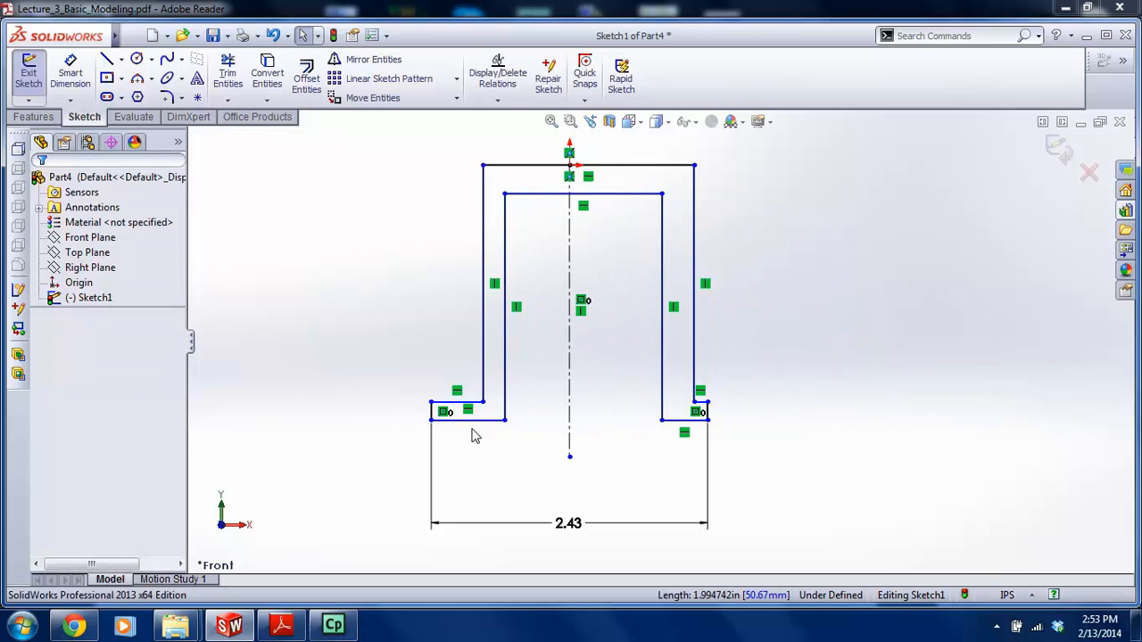
Make the two flanges' lower lines collinear with each other, and likewise their two upper lines
click(478, 420)
ctrl+click(689, 420)
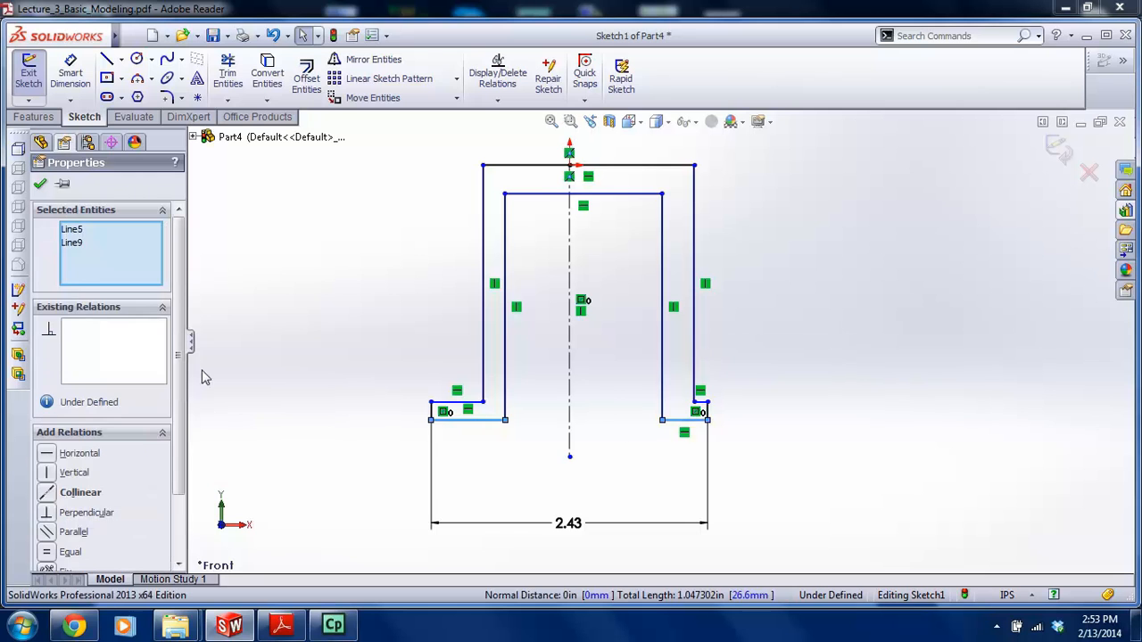
click(52, 492)
click(402, 460)
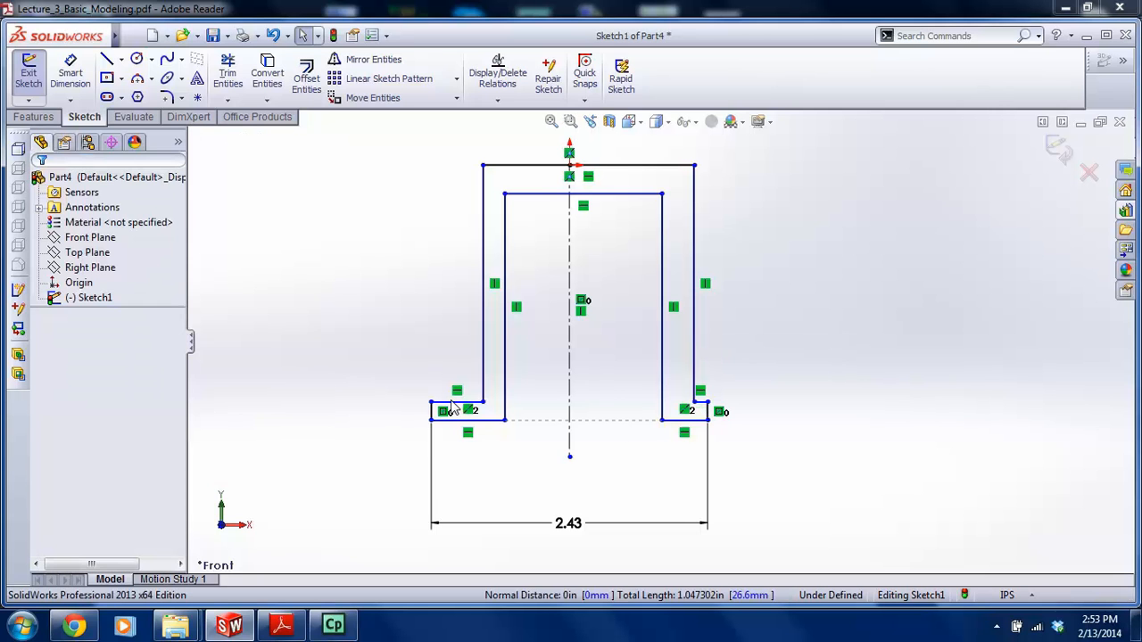
click(452, 403)
ctrl+click(701, 403)
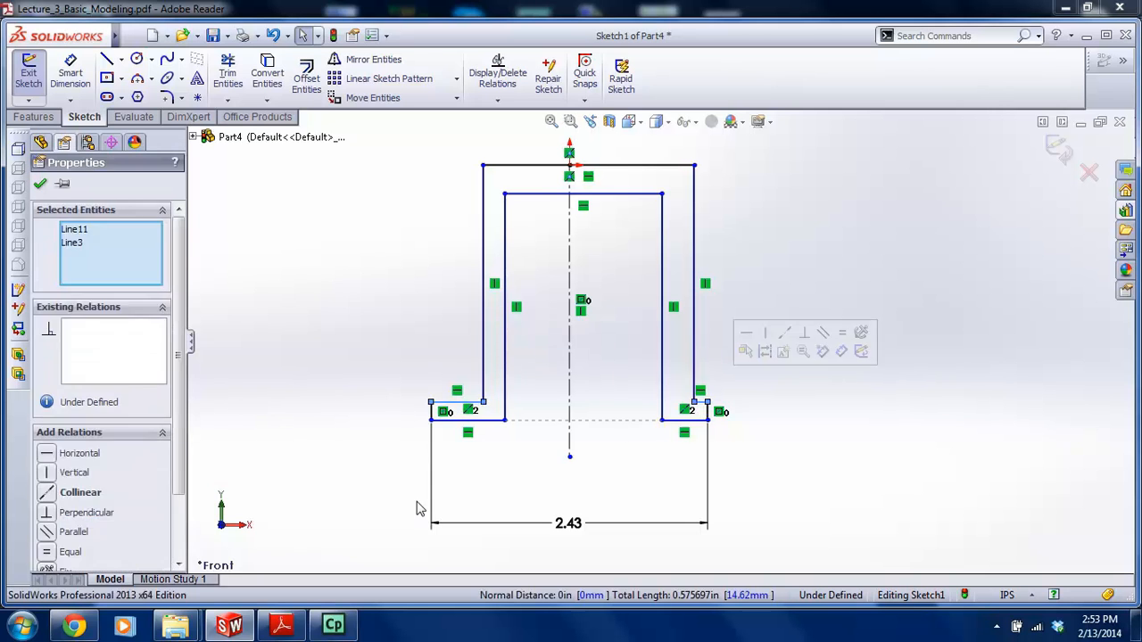
click(51, 494)
click(300, 497)
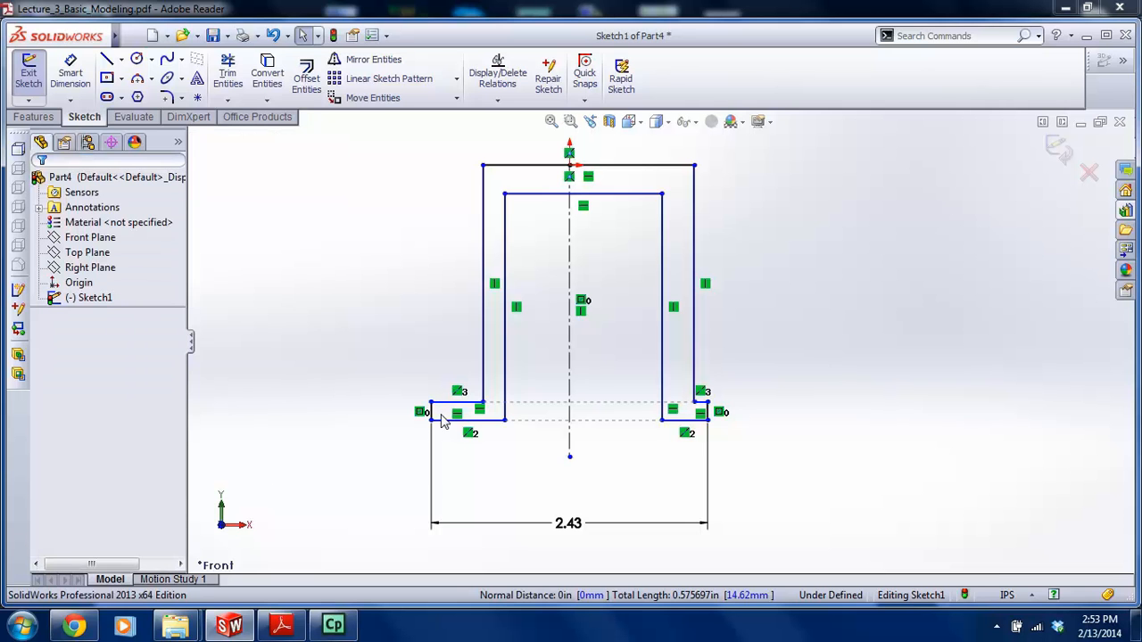
Move both flange lines up to shorten the profile, and shorten the centerline to about 1.15 in
drag(444, 403, 453, 249)
drag(462, 420, 468, 274)
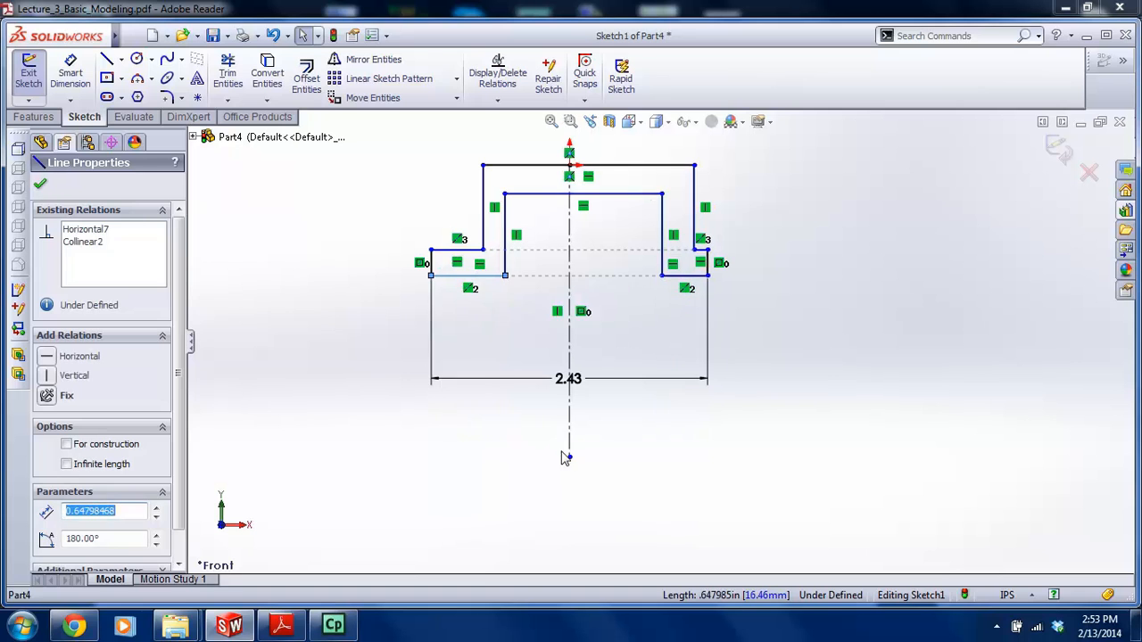
drag(569, 458, 575, 297)
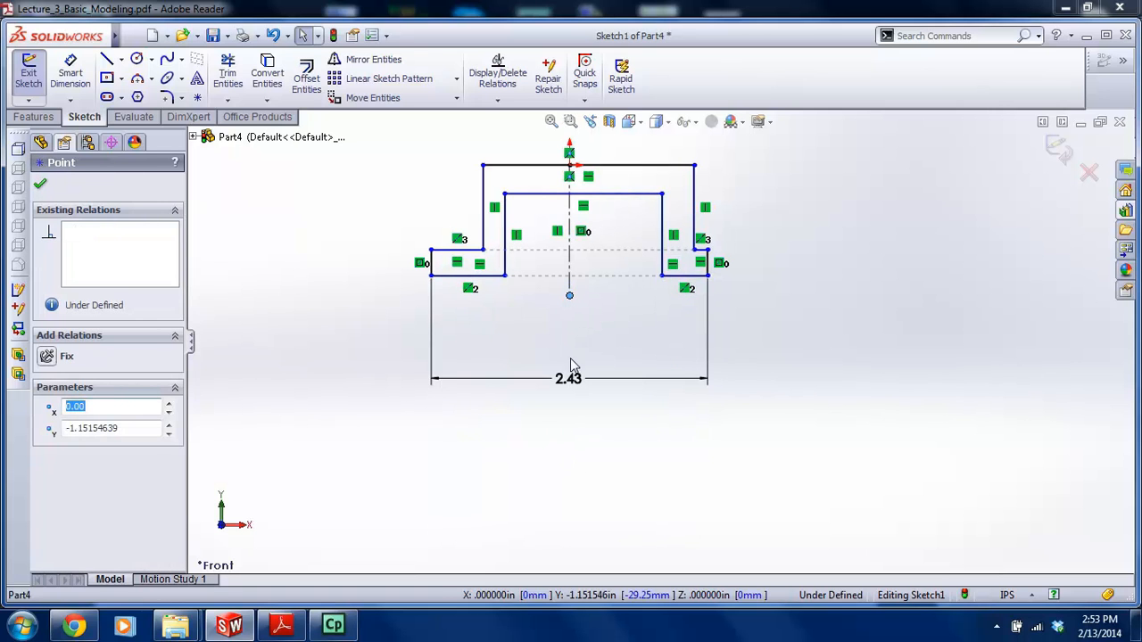
click(566, 318)
Dimension the thickness between the profile's two top horizontal lines as 0.06 in and place the dimension clear above the profile
scroll(647, 315, down, 1)
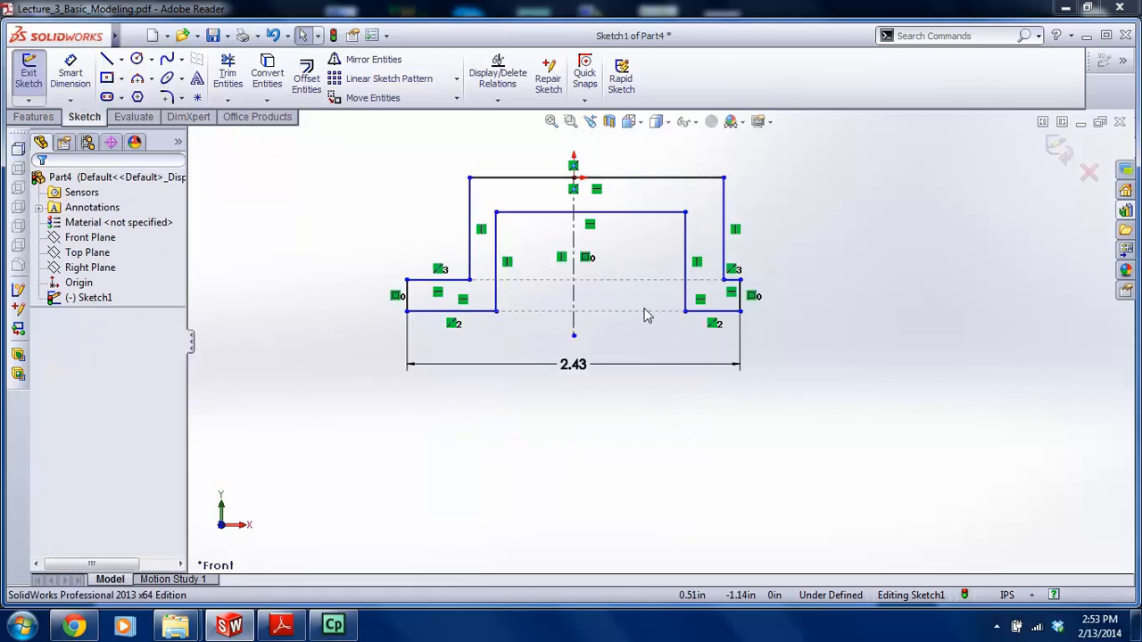
scroll(712, 233, down, 3)
click(730, 228)
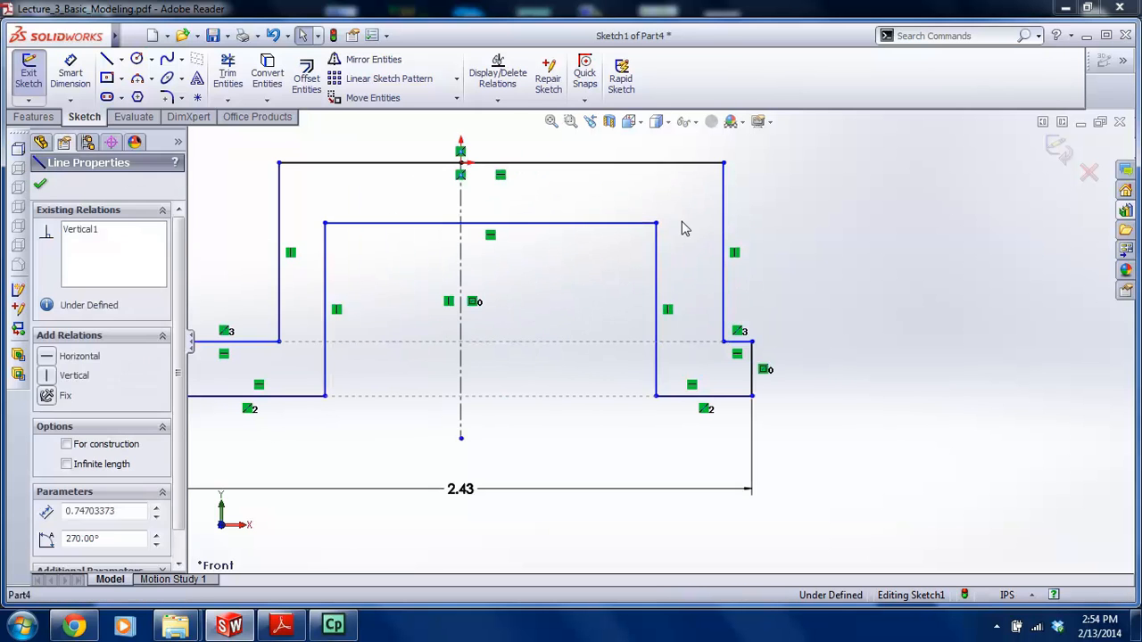
scroll(597, 322, up, 1)
scroll(598, 322, up, 1)
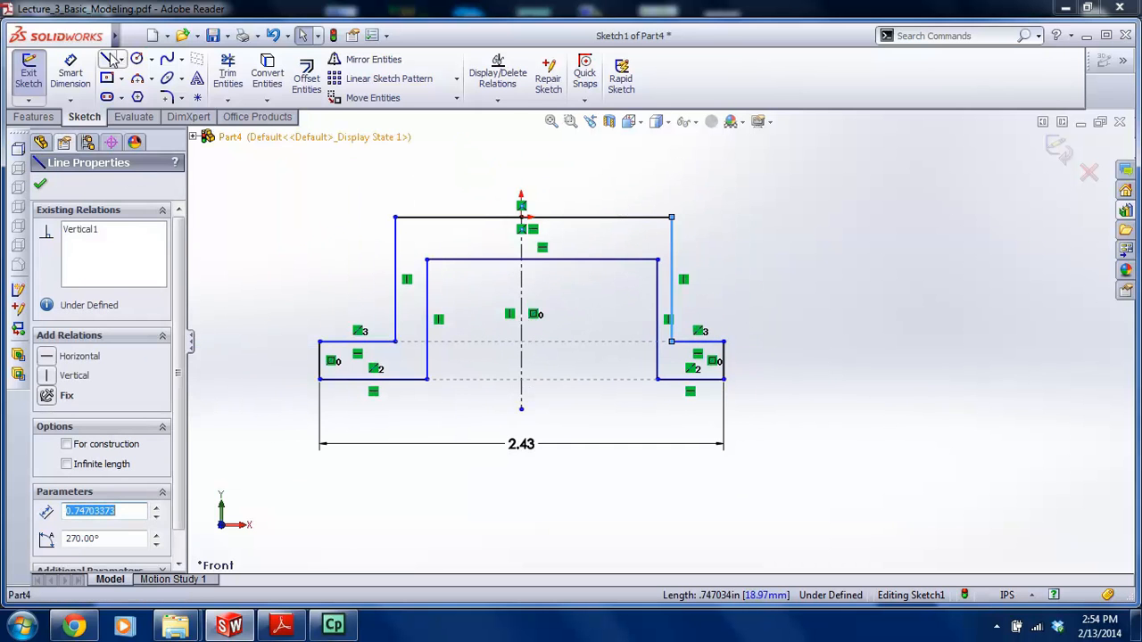
click(76, 70)
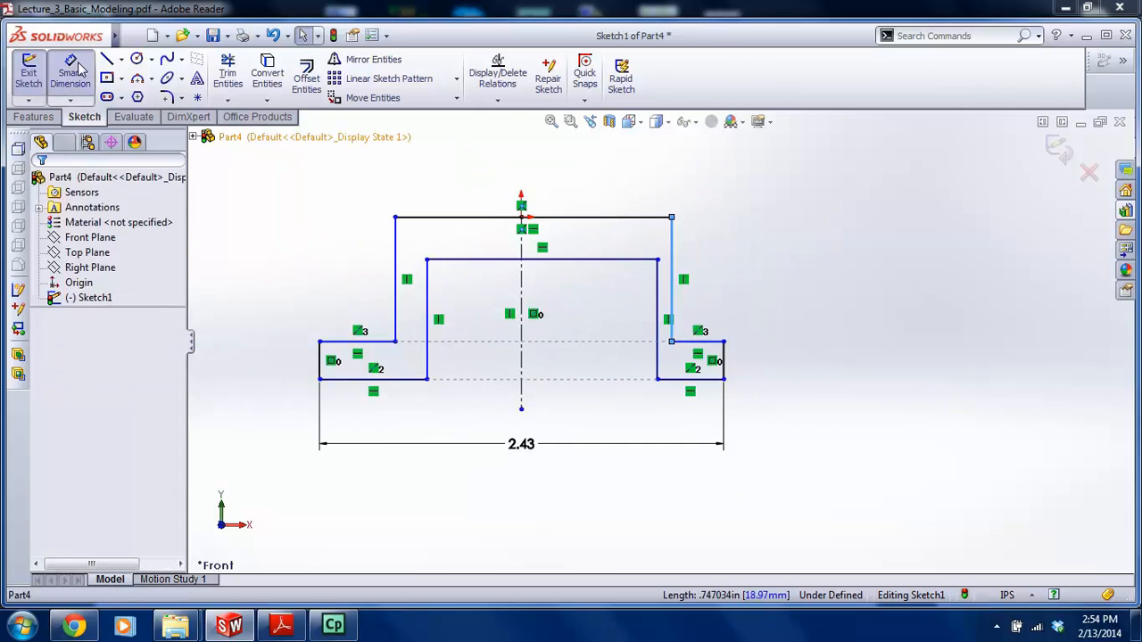
click(574, 261)
click(575, 218)
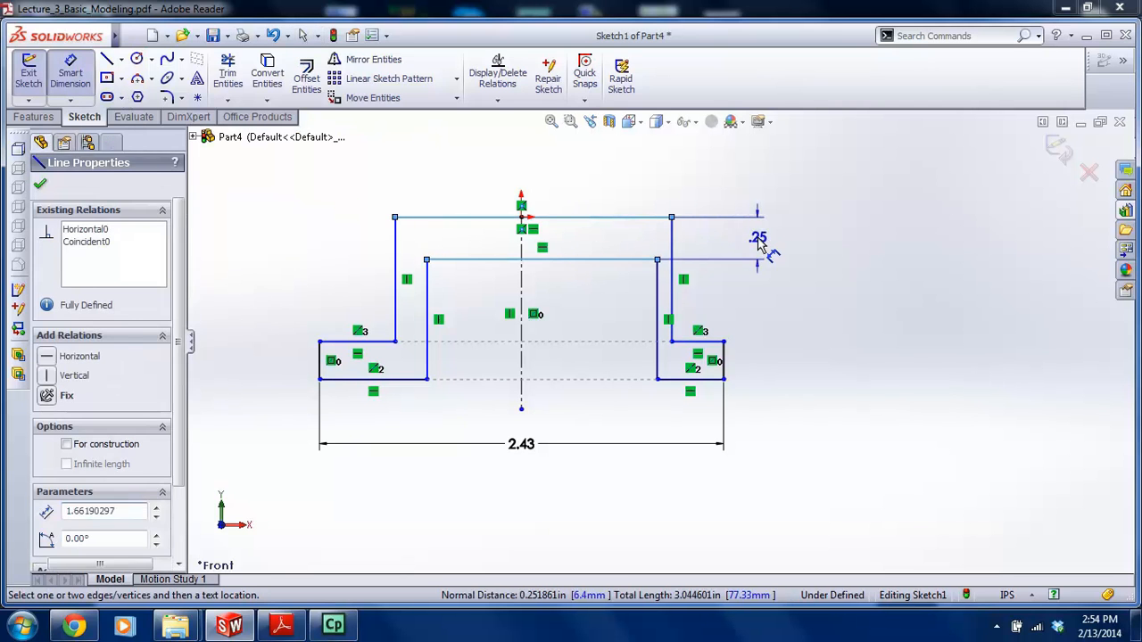
click(759, 245)
text(.0)
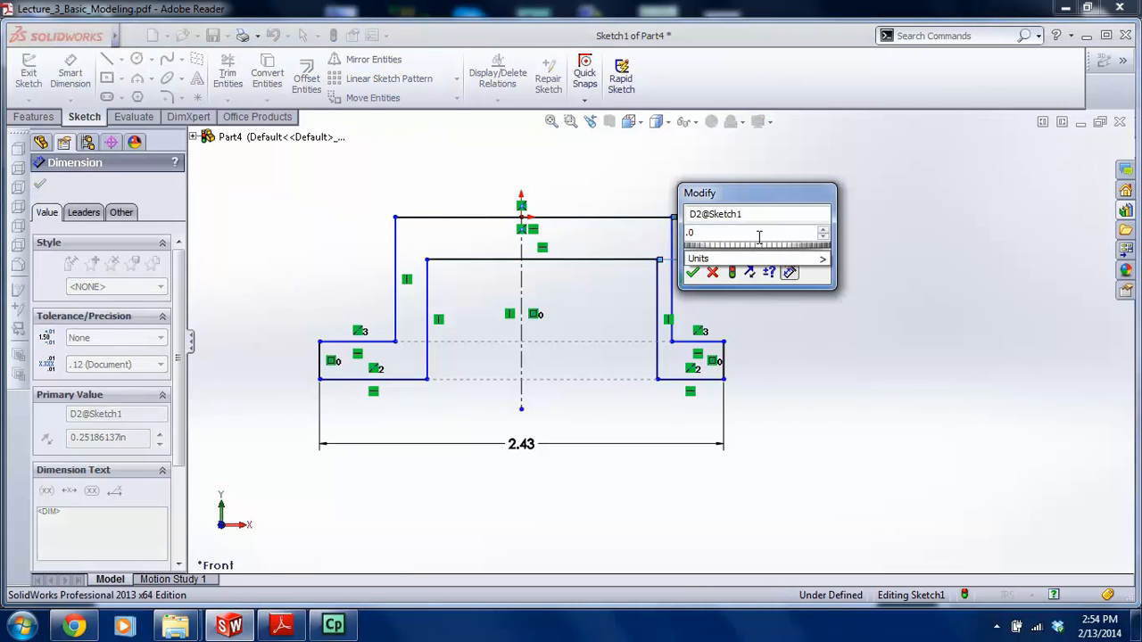
key(Return)
key(Escape)
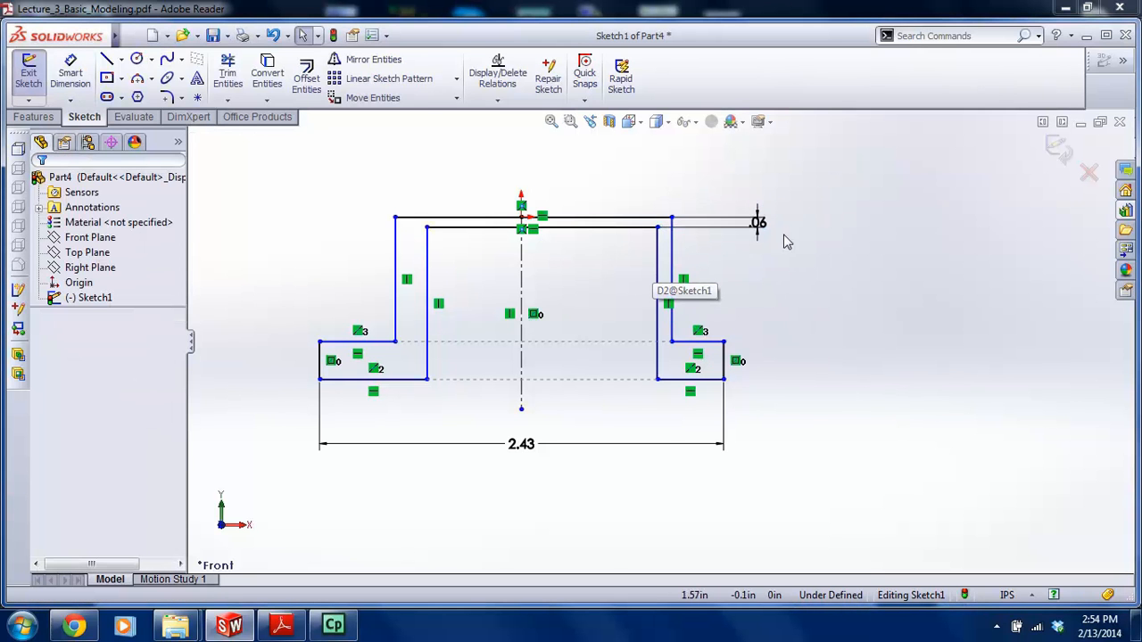
scroll(784, 235, down, 1)
drag(747, 223, 696, 161)
scroll(334, 203, up, 1)
key(Escape)
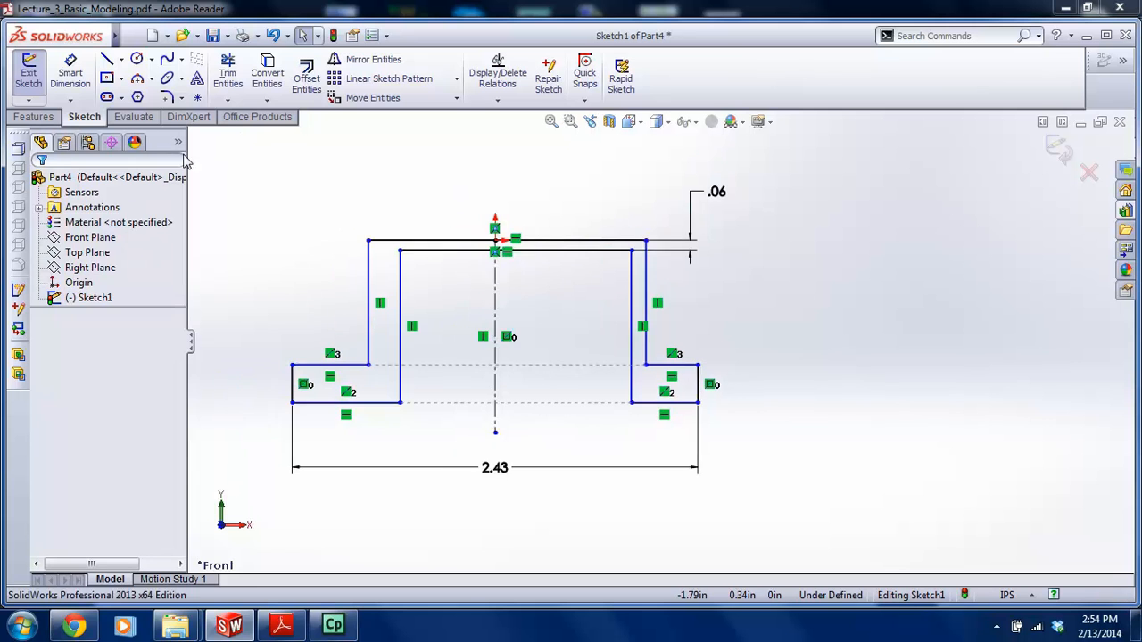
Dimension the right flange's thickness between its upper and lower lines as 0.060 in
click(69, 71)
scroll(691, 400, down, 2)
click(673, 403)
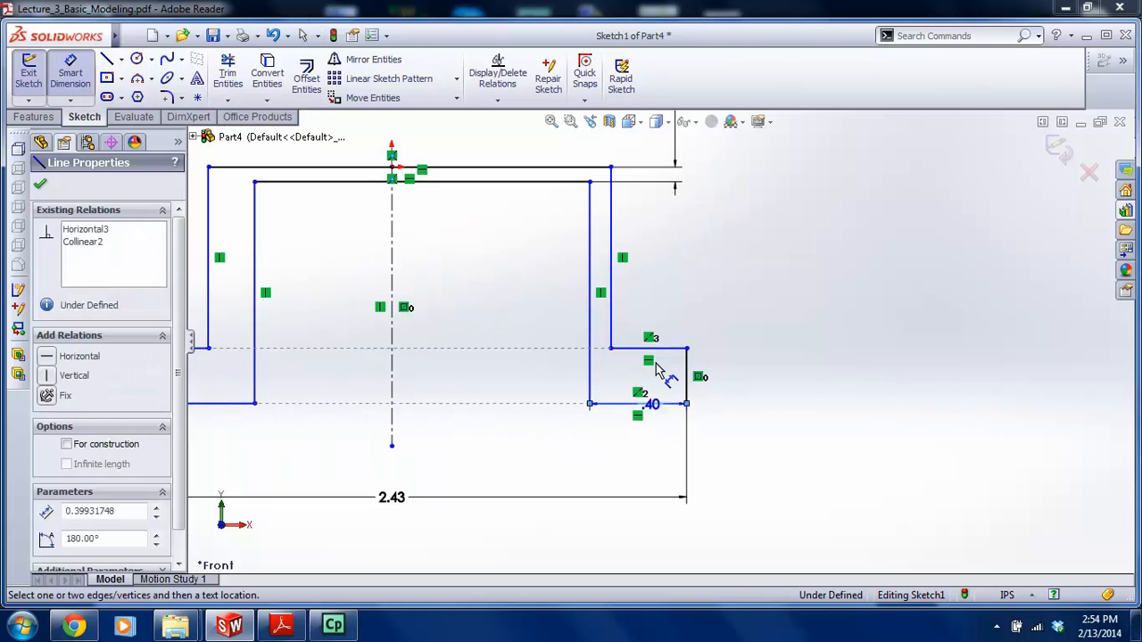
click(659, 349)
click(751, 375)
text(.0)
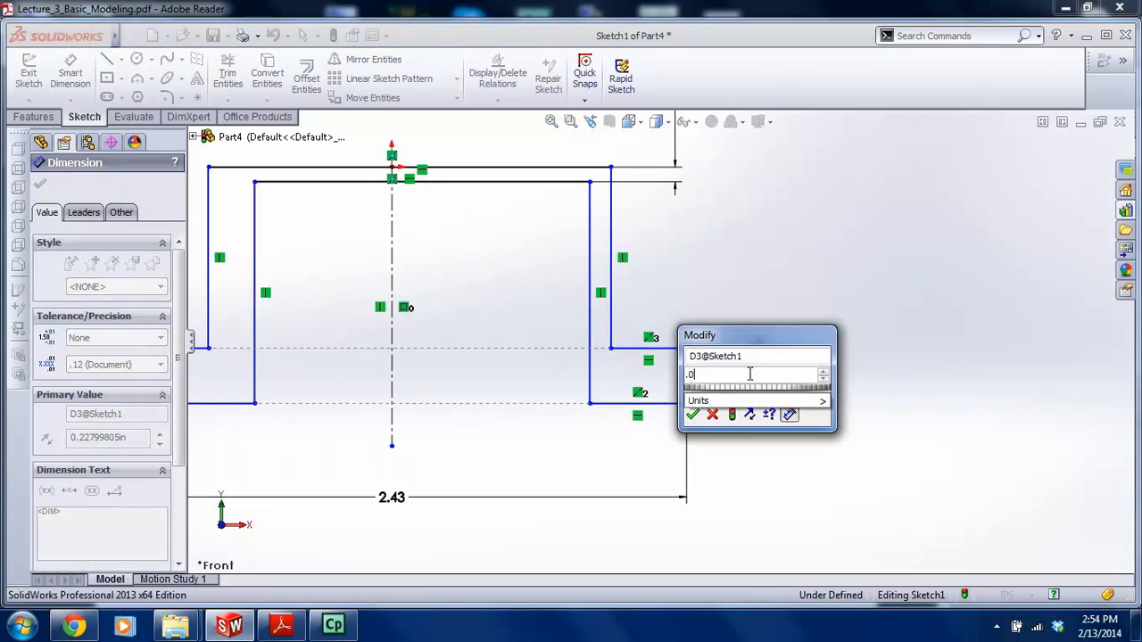
text(60)
key(Return)
key(Escape)
scroll(459, 362, up, 2)
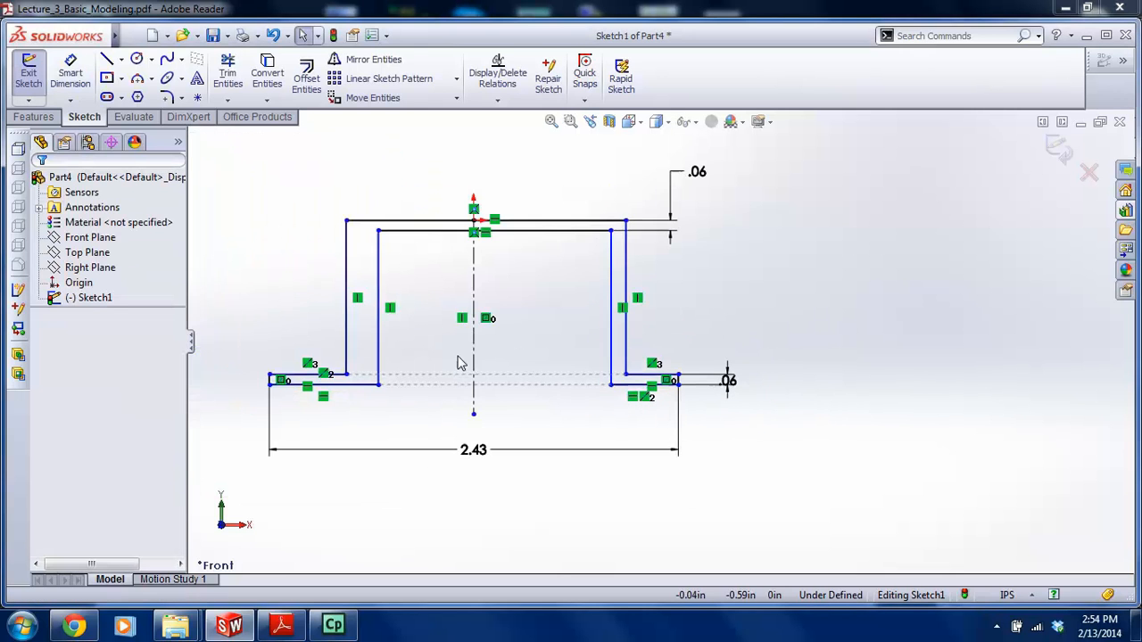
Check the inner channel width in the PDF drawing and make the two inner vertical lines symmetric about the centerline
click(284, 626)
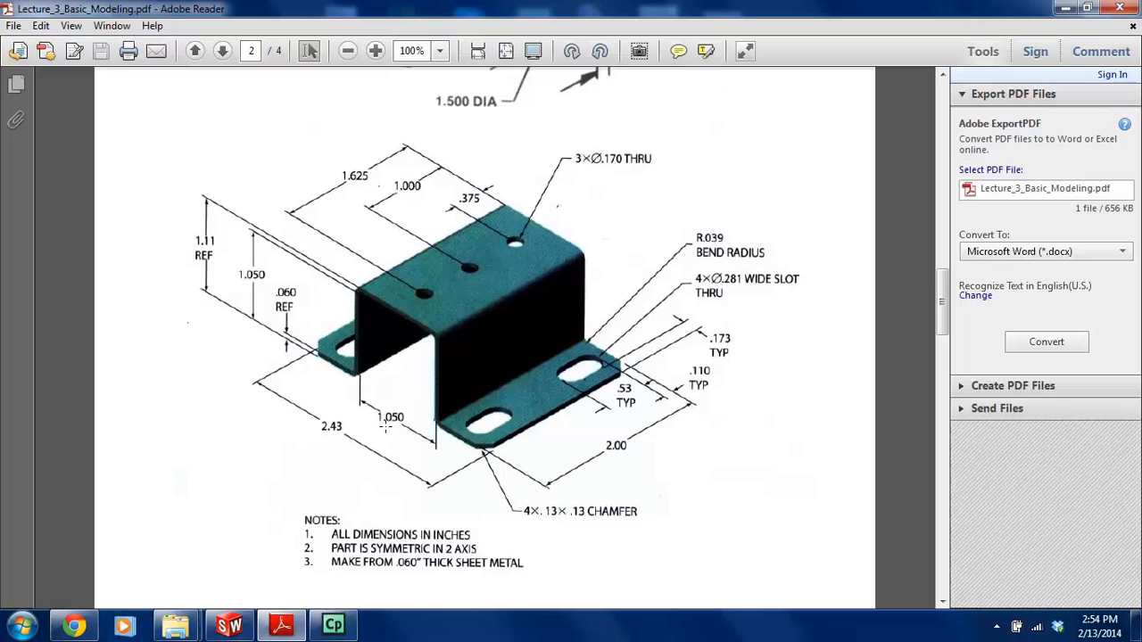
click(229, 626)
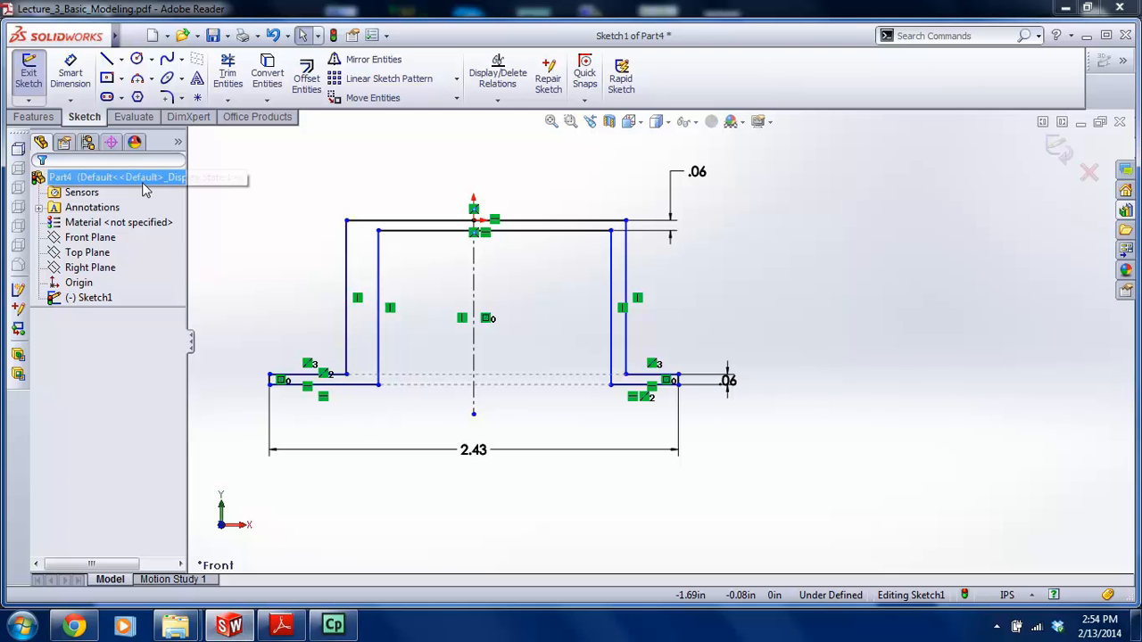
click(70, 85)
key(Escape)
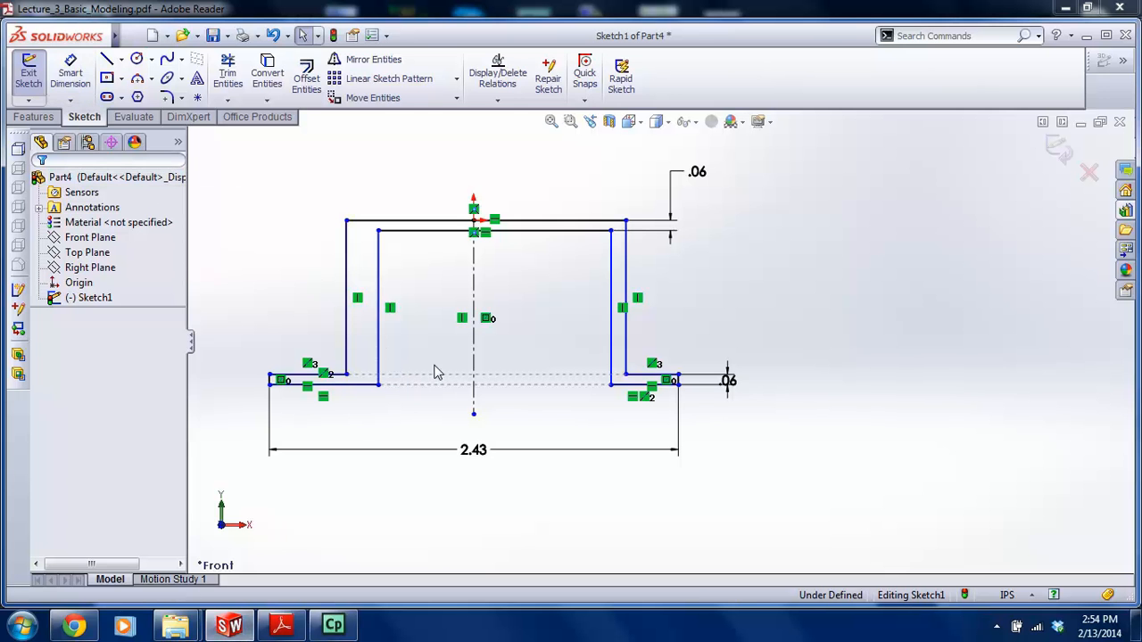
drag(622, 361, 361, 343)
click(48, 553)
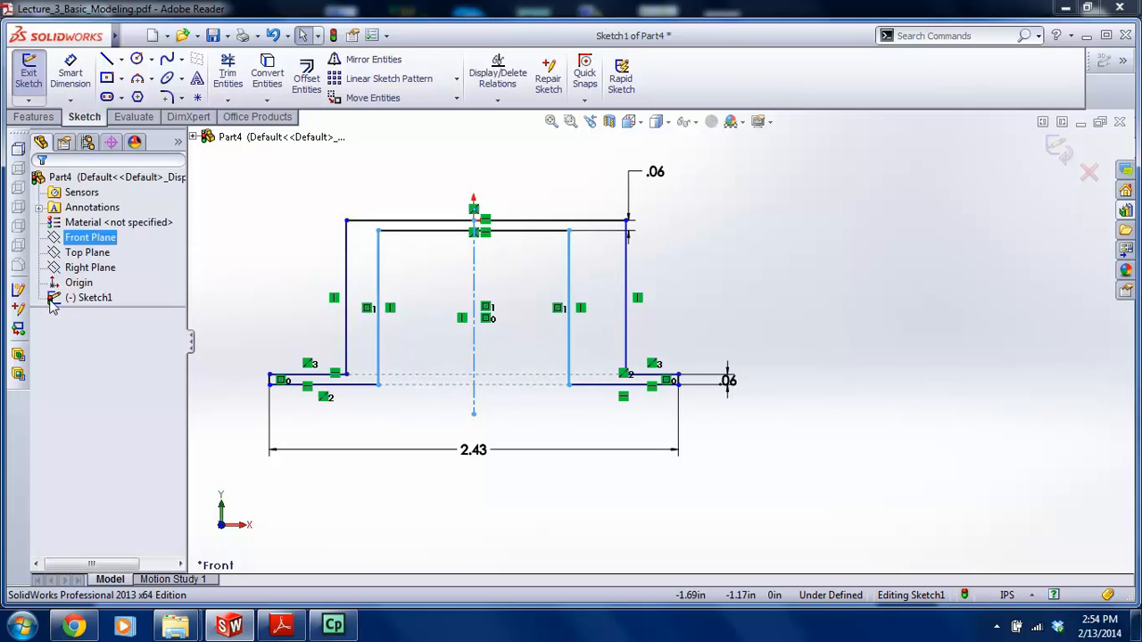
Dimension the inner channel width as 1.05 in and space it apart from the overall width dimension below the profile
click(71, 76)
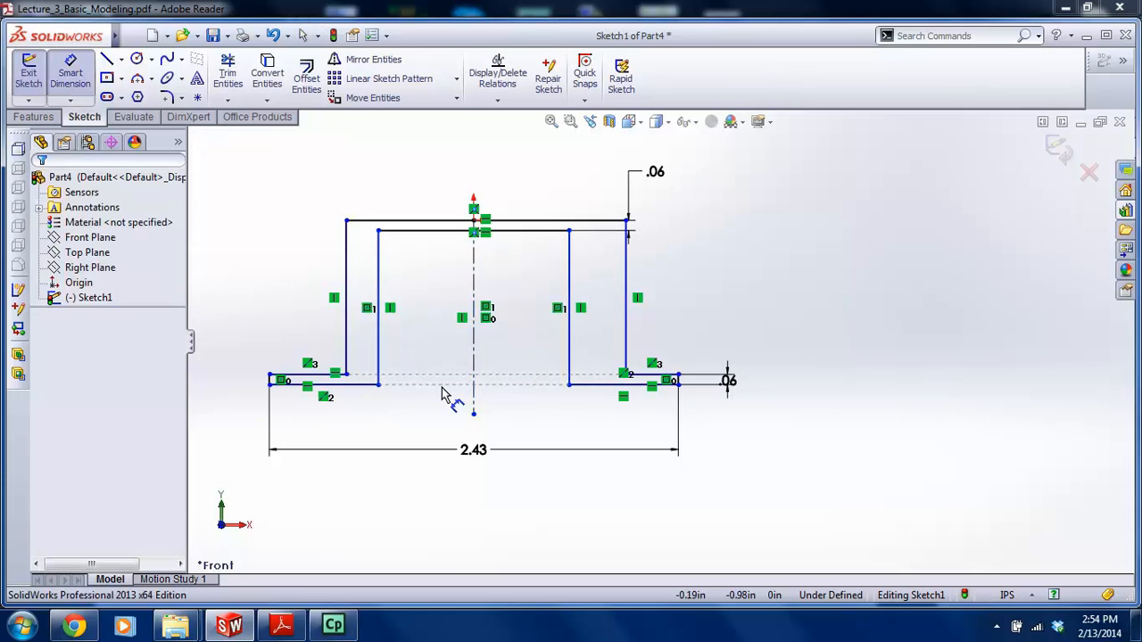
click(379, 354)
click(567, 357)
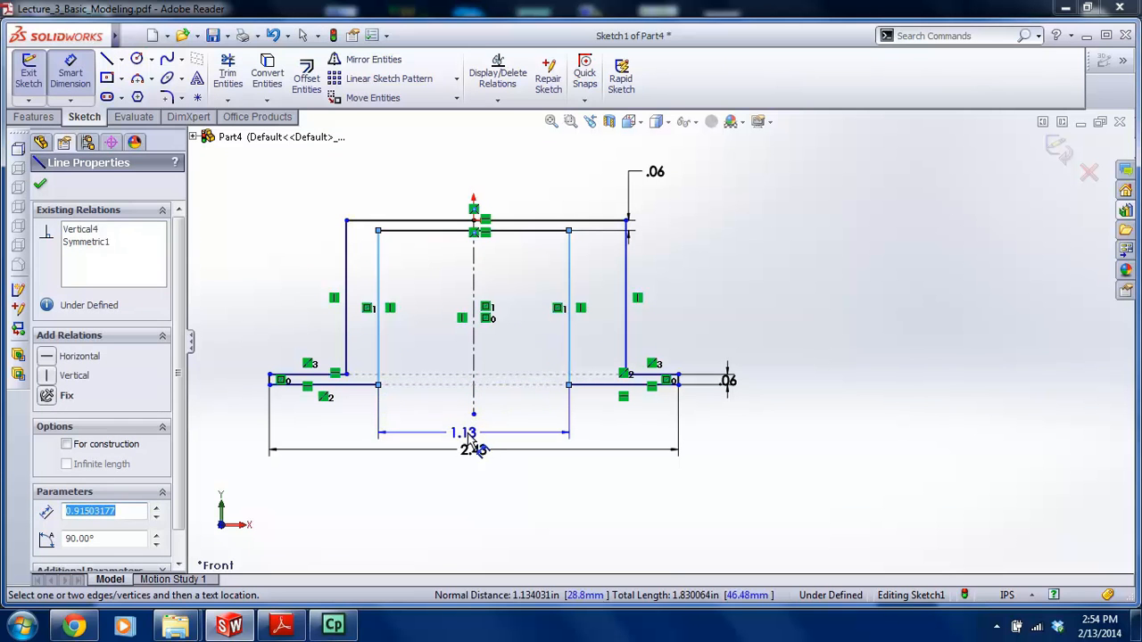
click(476, 437)
text(1.05)
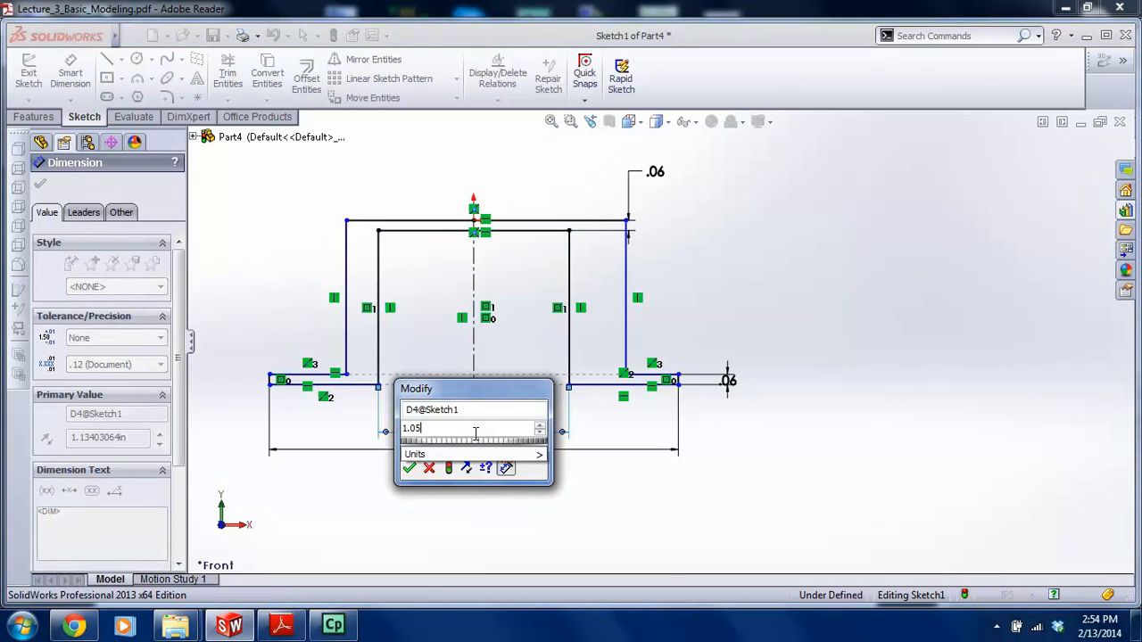
key(Return)
key(Escape)
drag(512, 442, 514, 457)
drag(518, 410, 514, 431)
scroll(589, 322, up, 1)
scroll(588, 322, up, 2)
scroll(545, 290, down, 1)
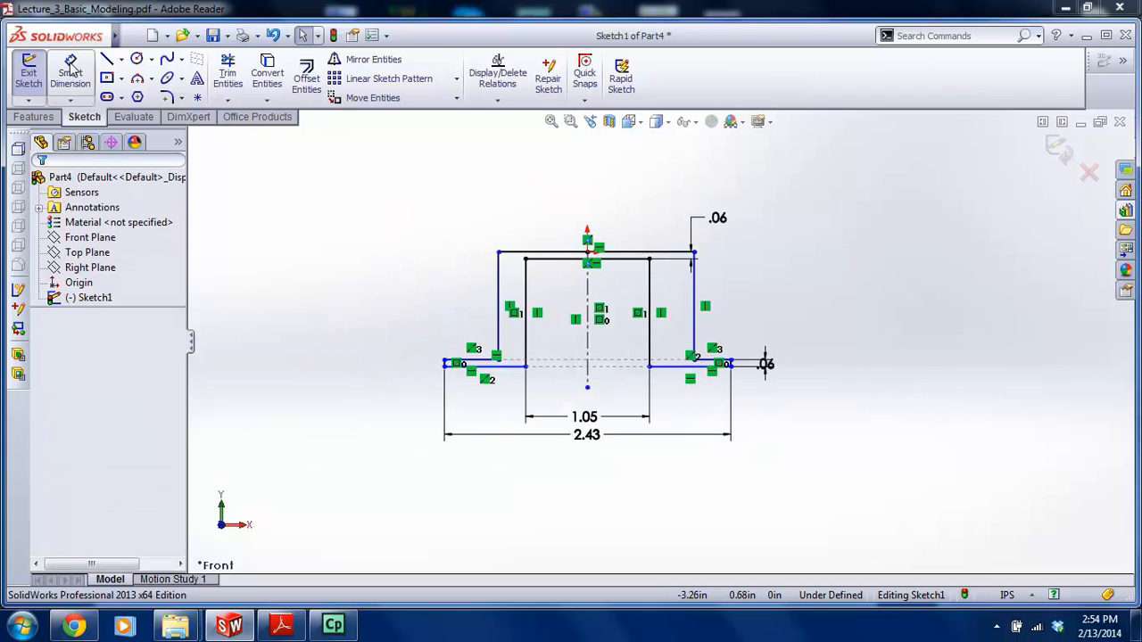
Check the overall height in the PDF drawing and dimension the profile from flange underside to top line as 1.11 in
click(281, 626)
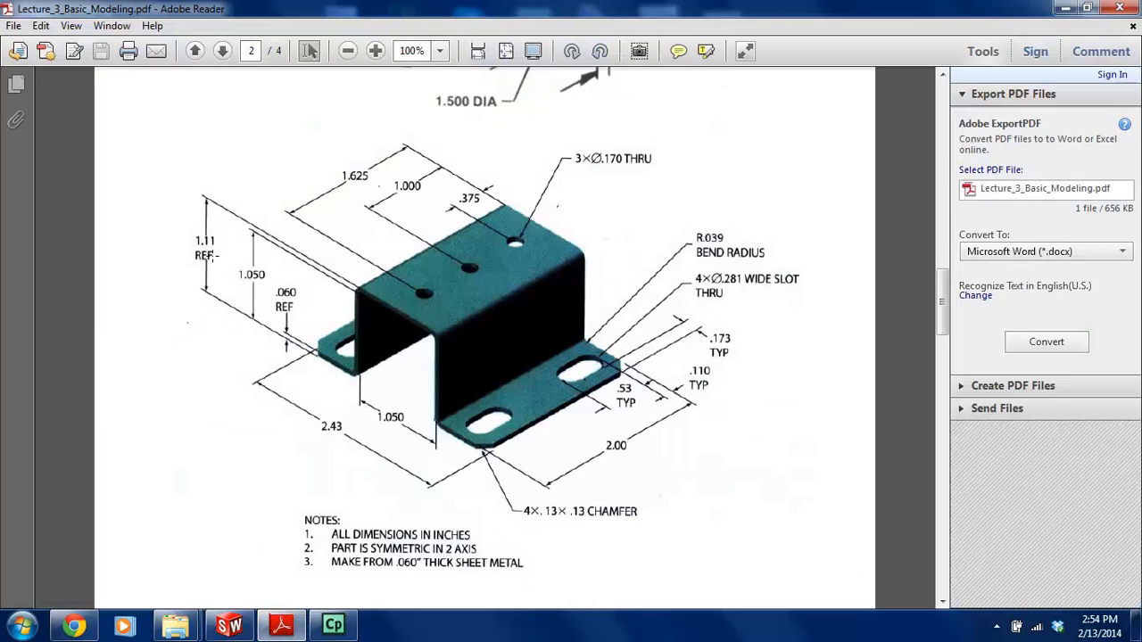
click(253, 632)
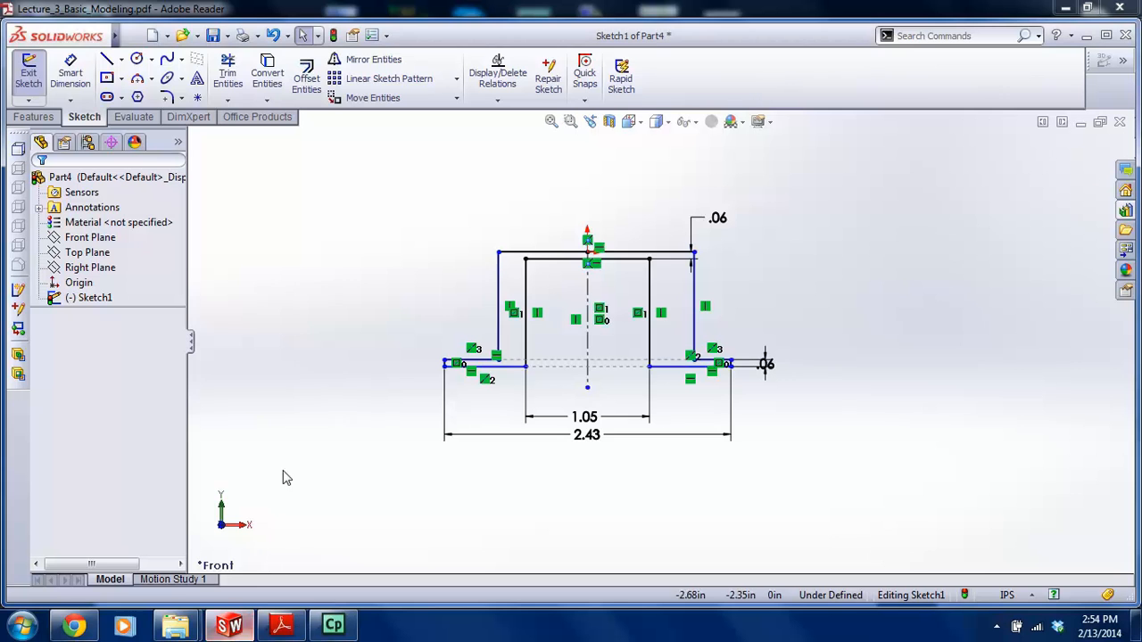
scroll(437, 330, down, 2)
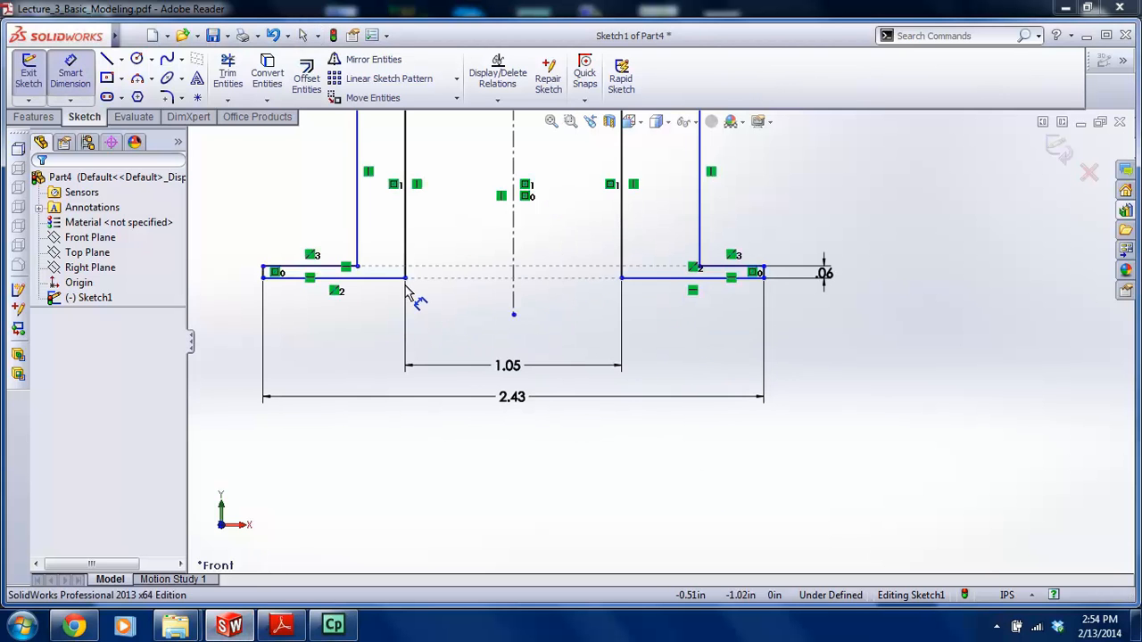
click(392, 278)
scroll(428, 268, up, 4)
scroll(612, 232, down, 3)
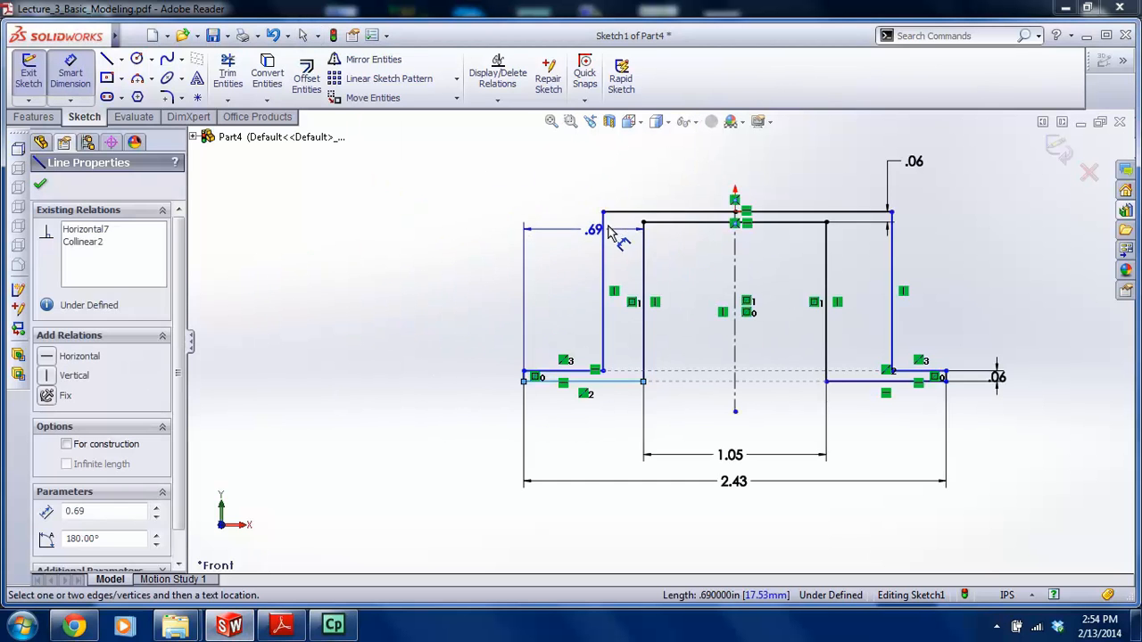
click(625, 214)
click(474, 272)
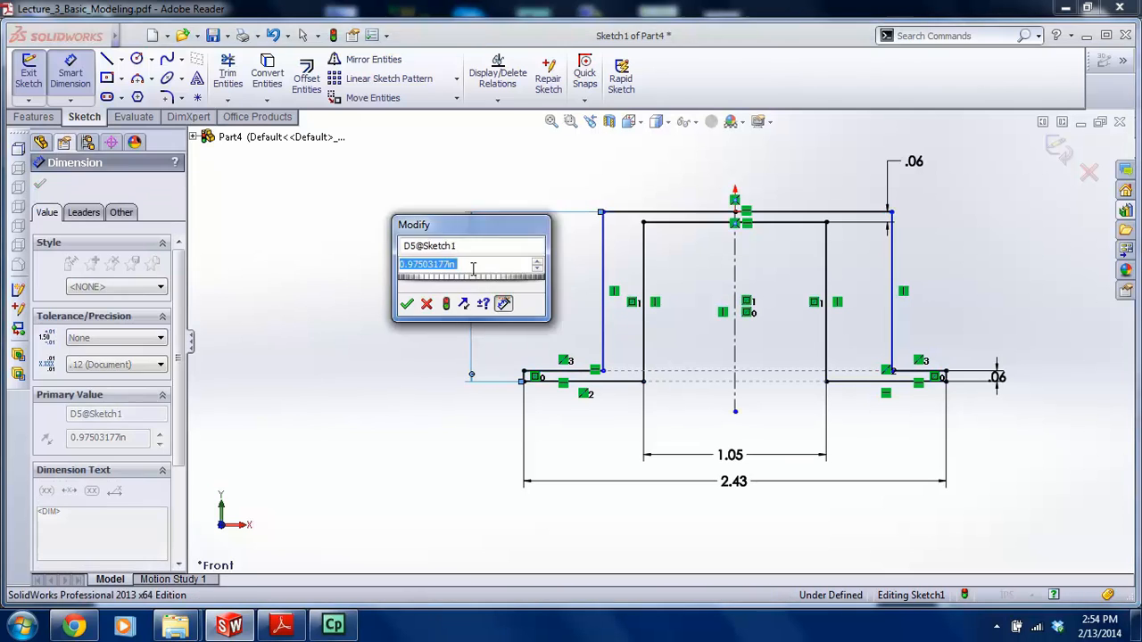
text(1.11)
key(Return)
key(Escape)
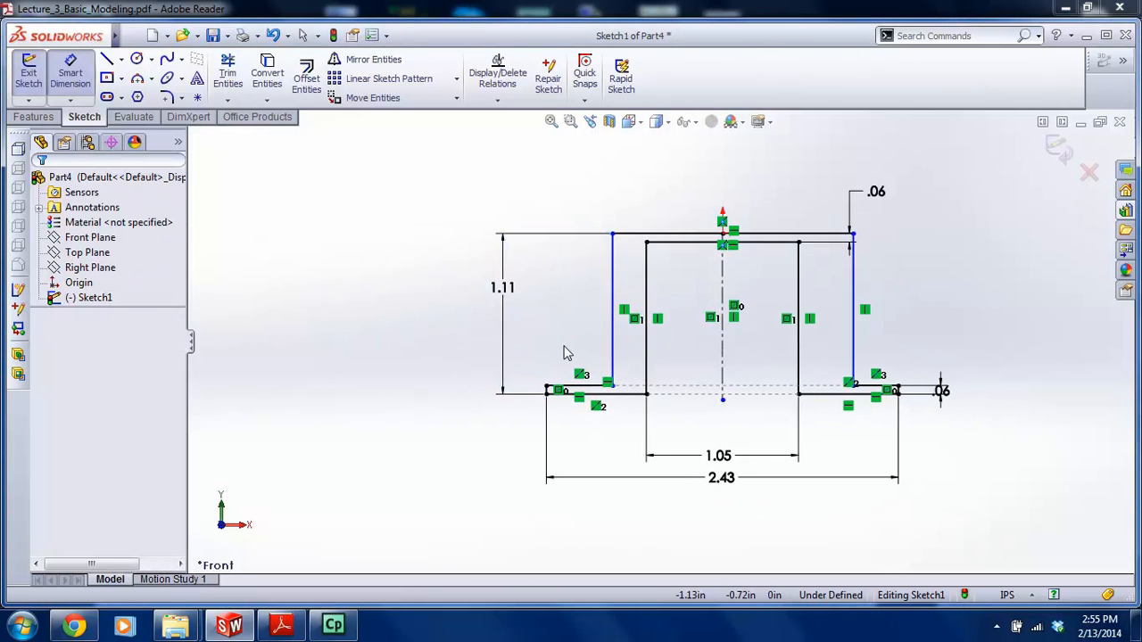
scroll(677, 345, down, 2)
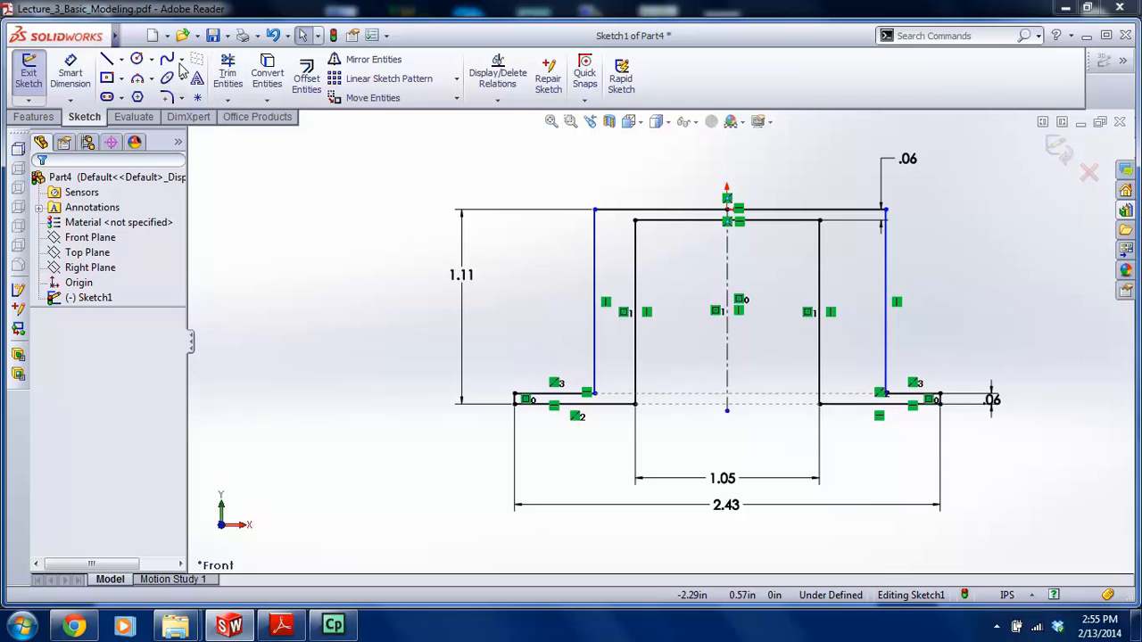
click(69, 73)
click(595, 299)
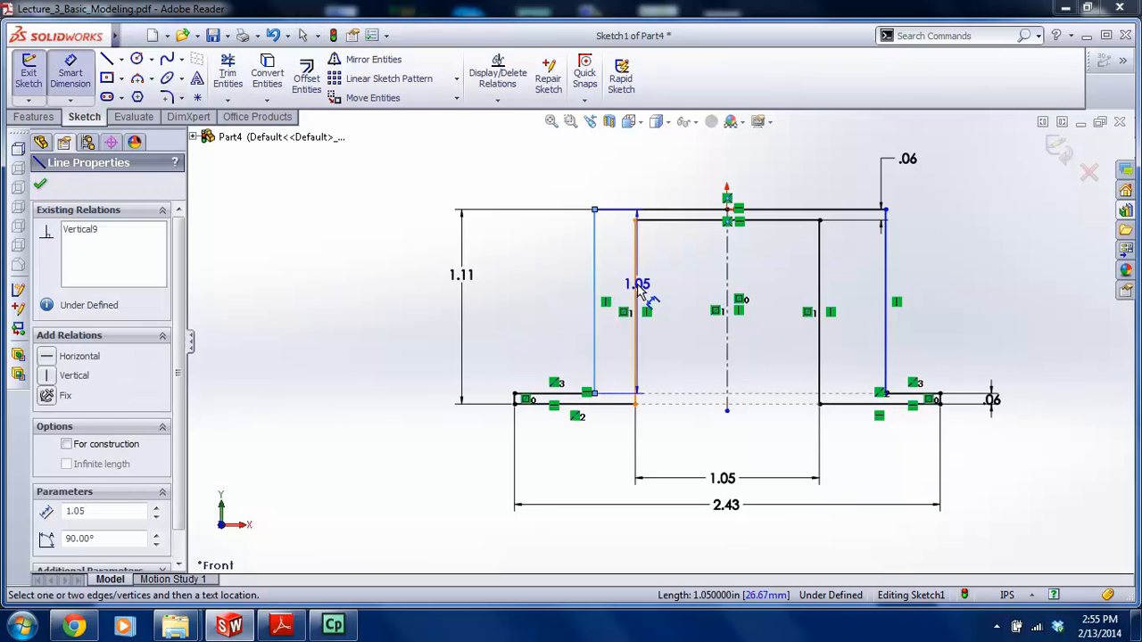
click(627, 254)
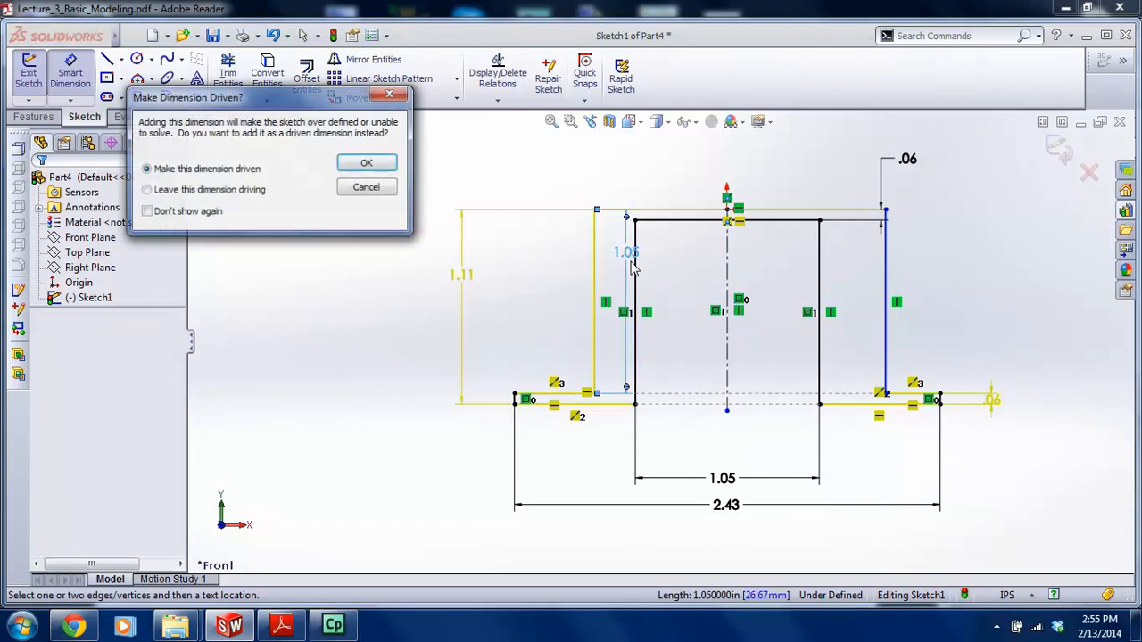
click(367, 188)
Dimension the left wall's thickness between its outer and inner vertical lines as 0.06 in, placing the dimension above the profile
click(595, 267)
click(636, 256)
click(560, 182)
text(.0)
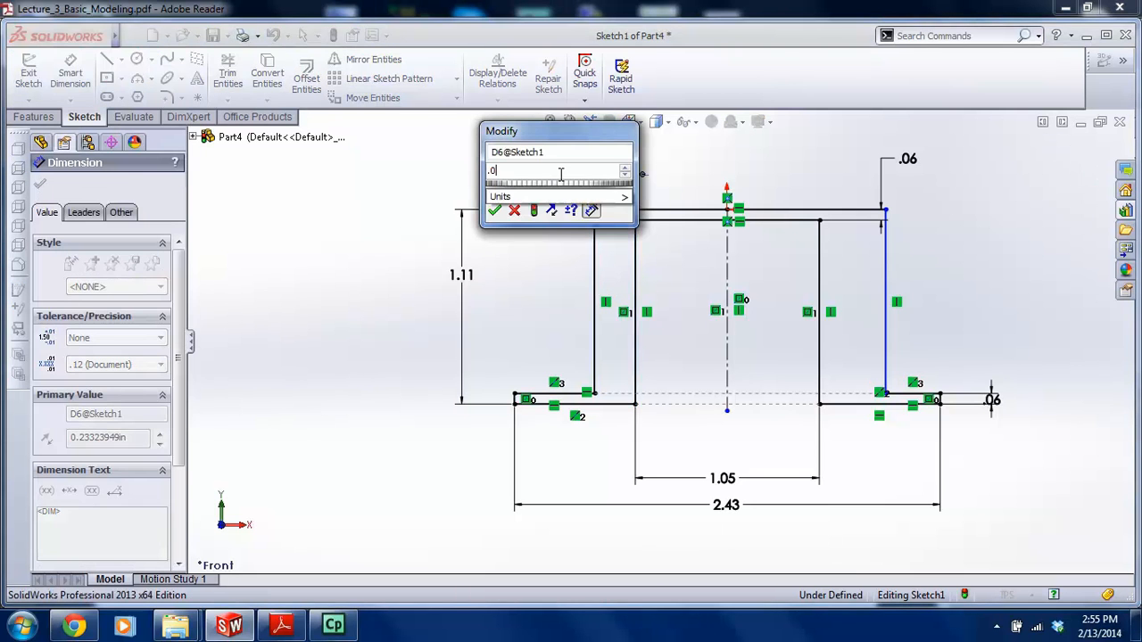
key(Return)
key(Escape)
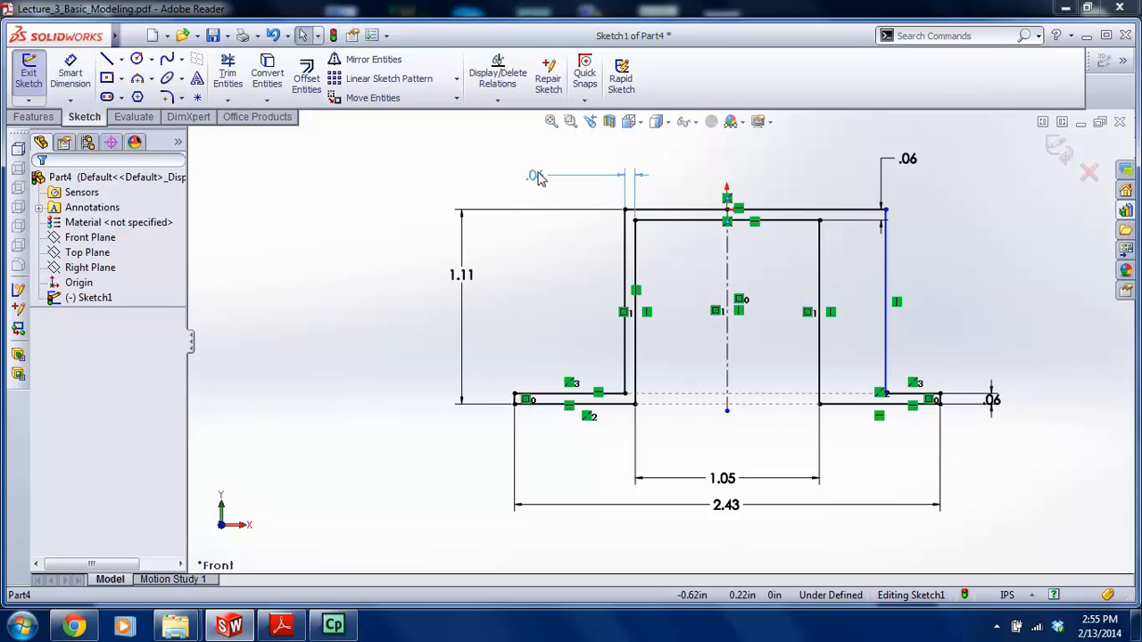
click(537, 178)
key(Escape)
Dimension the right wall's thickness between its inner and outer vertical lines as 0.06 in
click(79, 85)
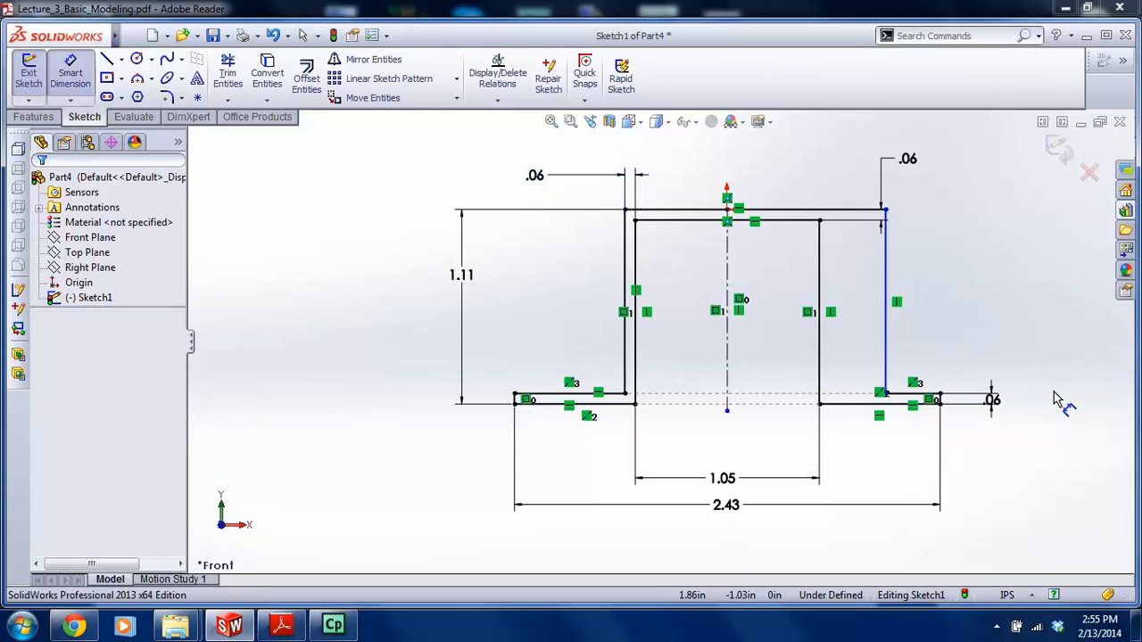
click(819, 290)
click(881, 283)
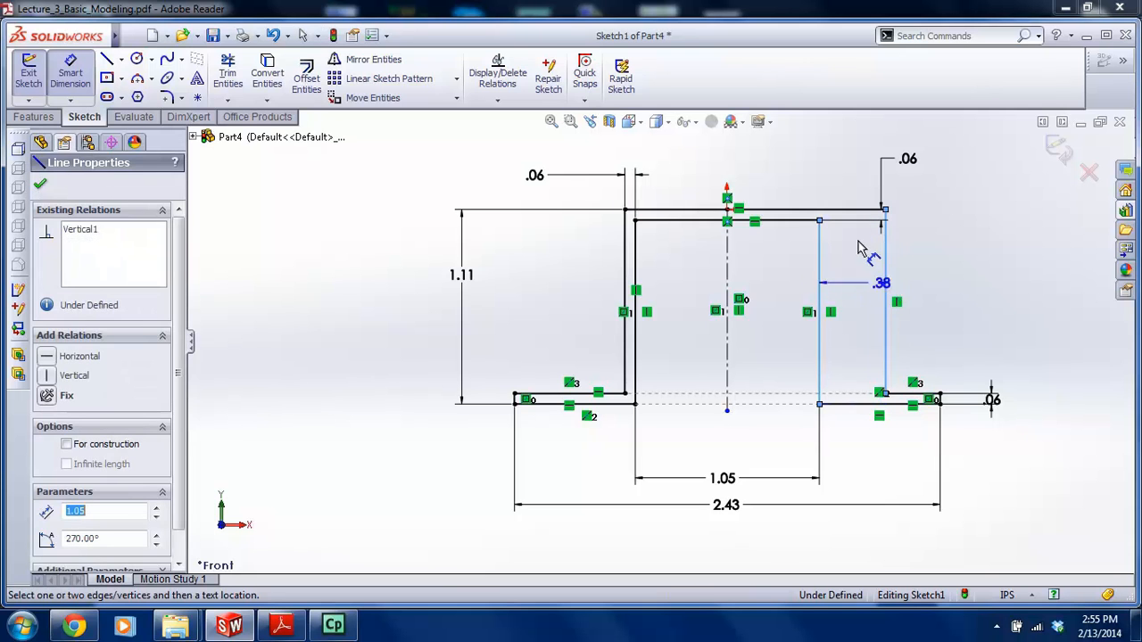
click(783, 185)
text(.05)
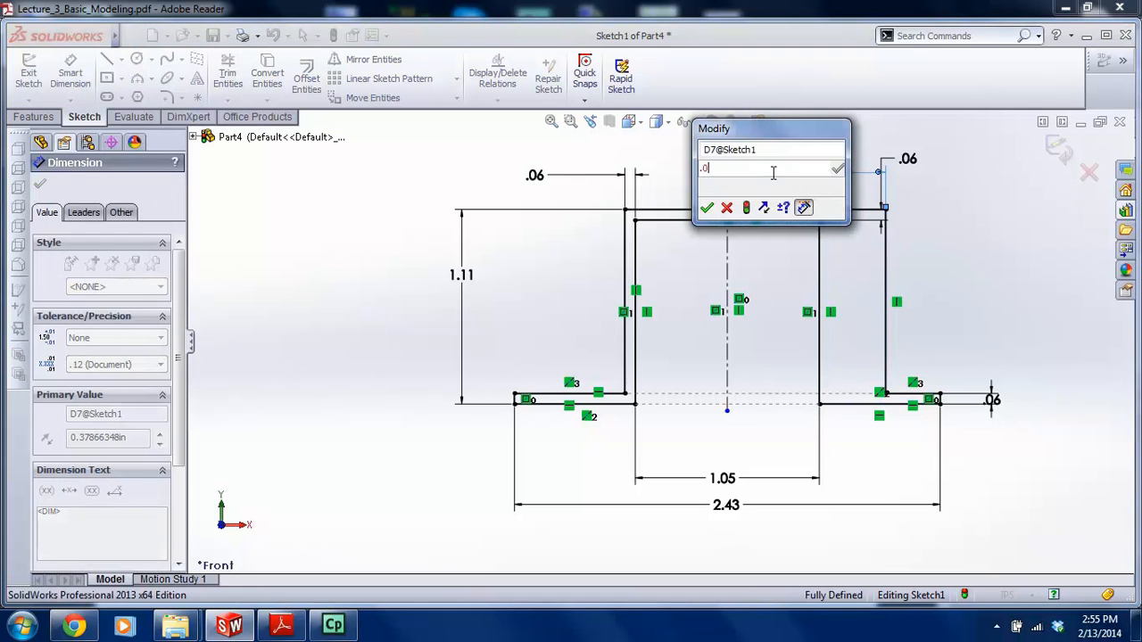
key(Return)
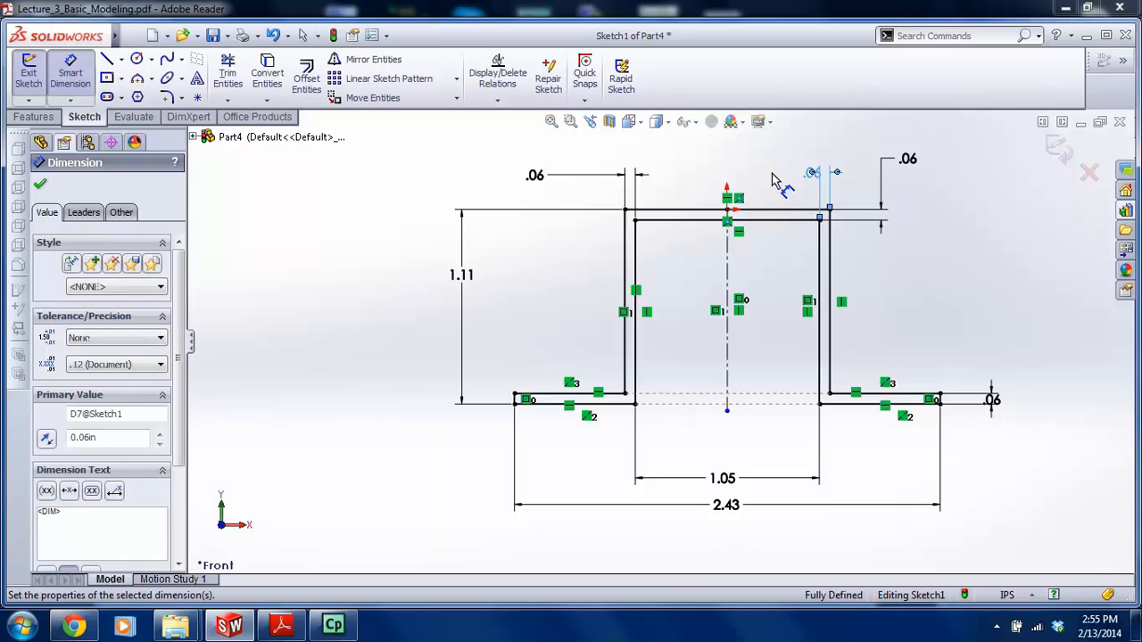
key(Escape)
Reposition the thickness dimensions of the right wall, top plate and right flange so they sit clear of the profile
scroll(879, 143, down, 2)
drag(779, 196, 706, 198)
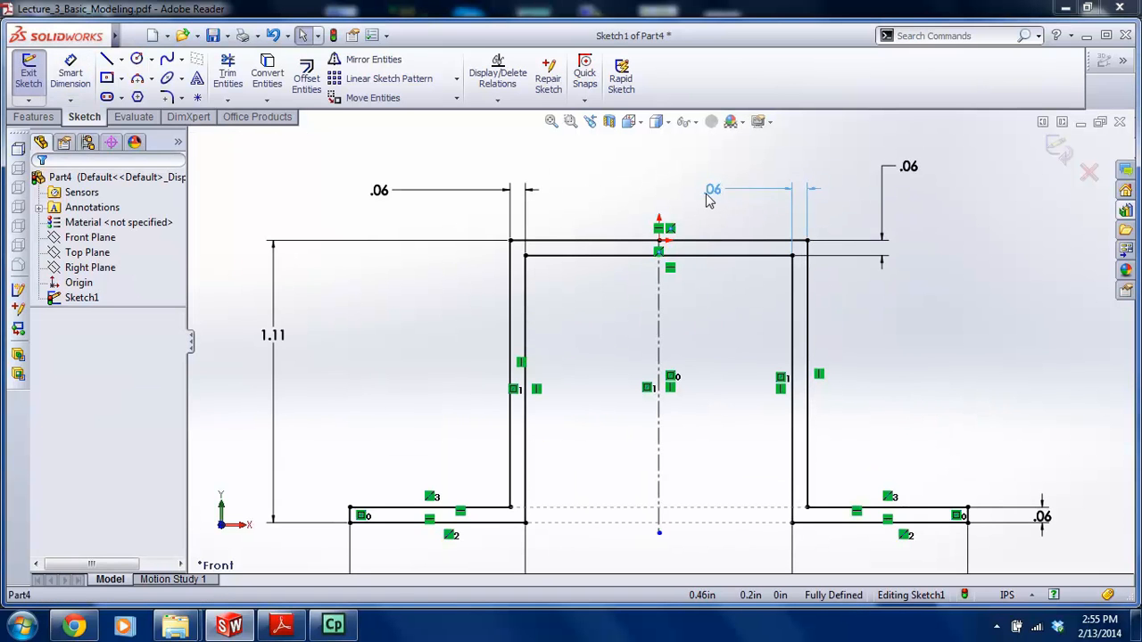
drag(918, 173, 878, 191)
click(934, 441)
scroll(934, 446, up, 5)
scroll(901, 473, down, 5)
mouse_move(732, 361)
mouse_down()
mouse_move(756, 340)
mouse_move(756, 294)
mouse_up()
key(f)
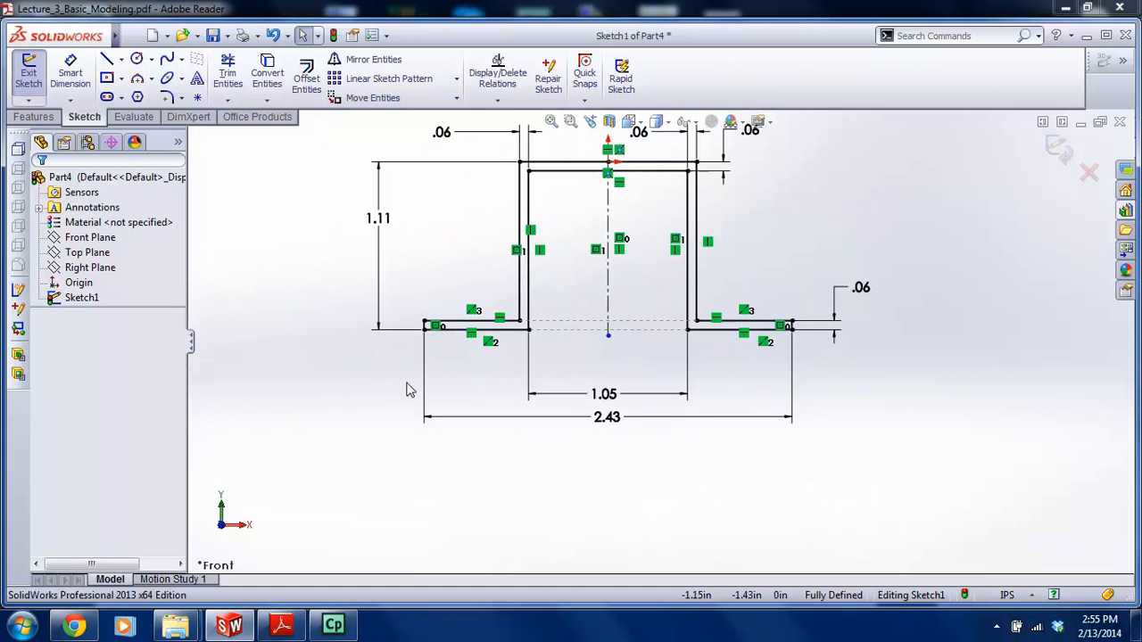
Move the 1.05 and 2.43 width dimensions closer beneath the profile and adjust the 1.11 height dimension's position
drag(596, 397, 597, 359)
drag(610, 416, 610, 379)
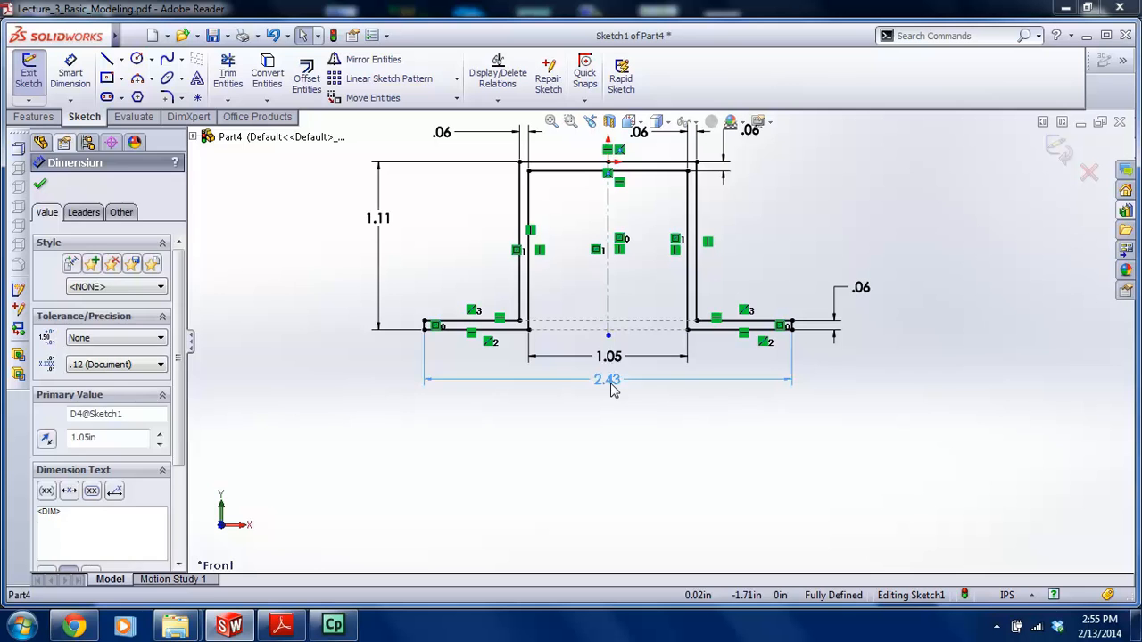
click(349, 227)
drag(379, 224, 382, 245)
click(580, 234)
scroll(621, 229, up, 3)
scroll(602, 215, down, 2)
scroll(560, 325, down, 1)
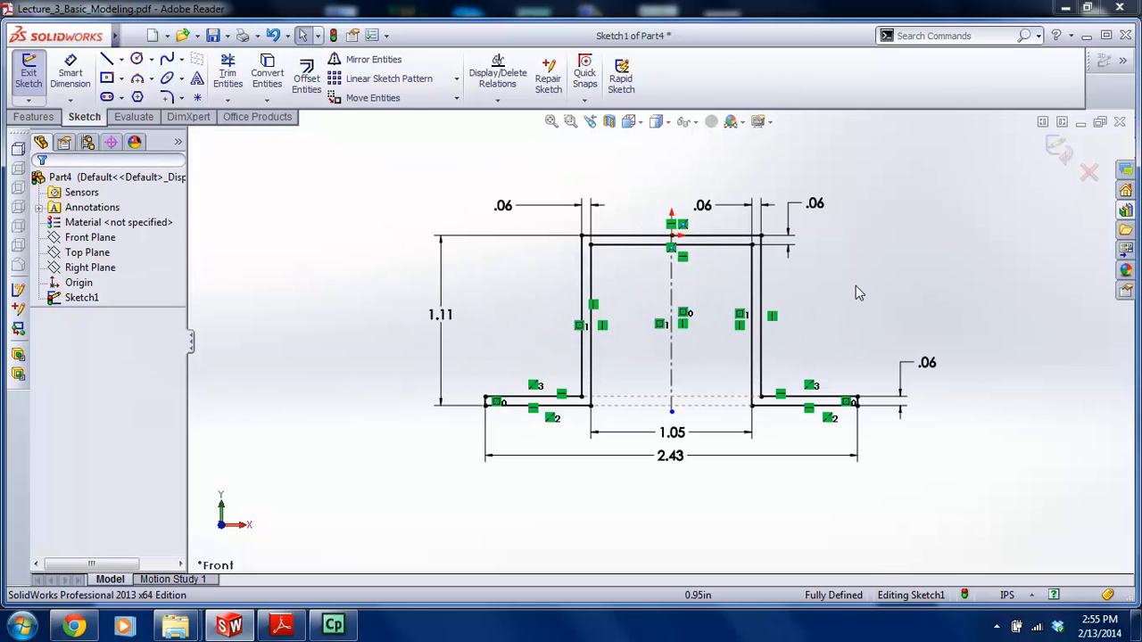
Check the bracket's depth in the PDF drawing and extrude the finished profile 2.00 in as a Mid Plane boss
click(278, 626)
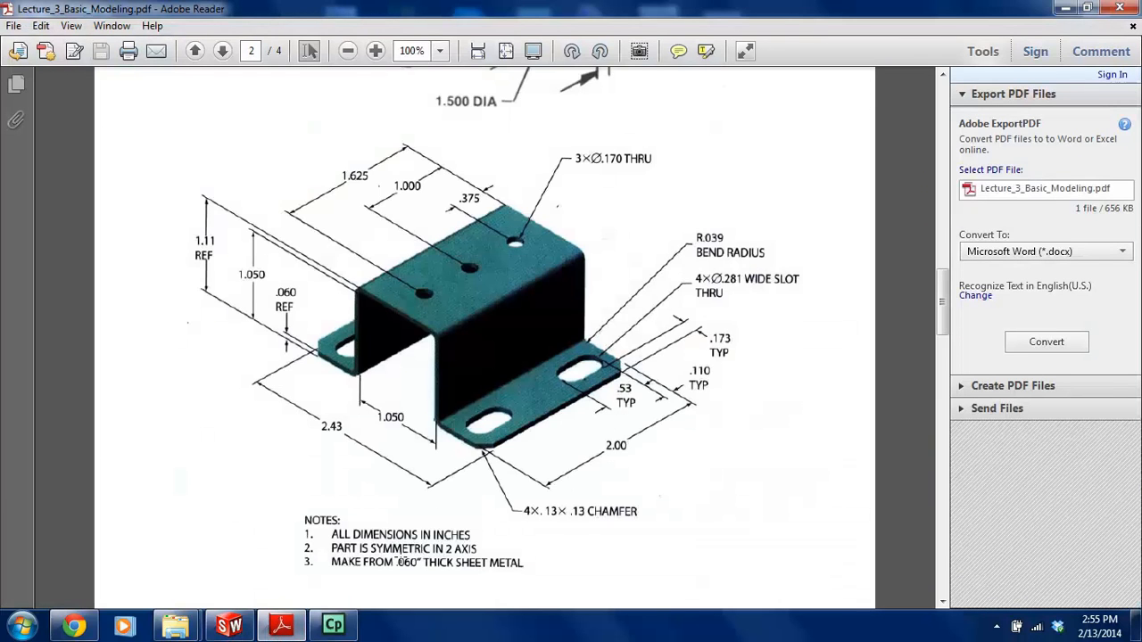
click(224, 628)
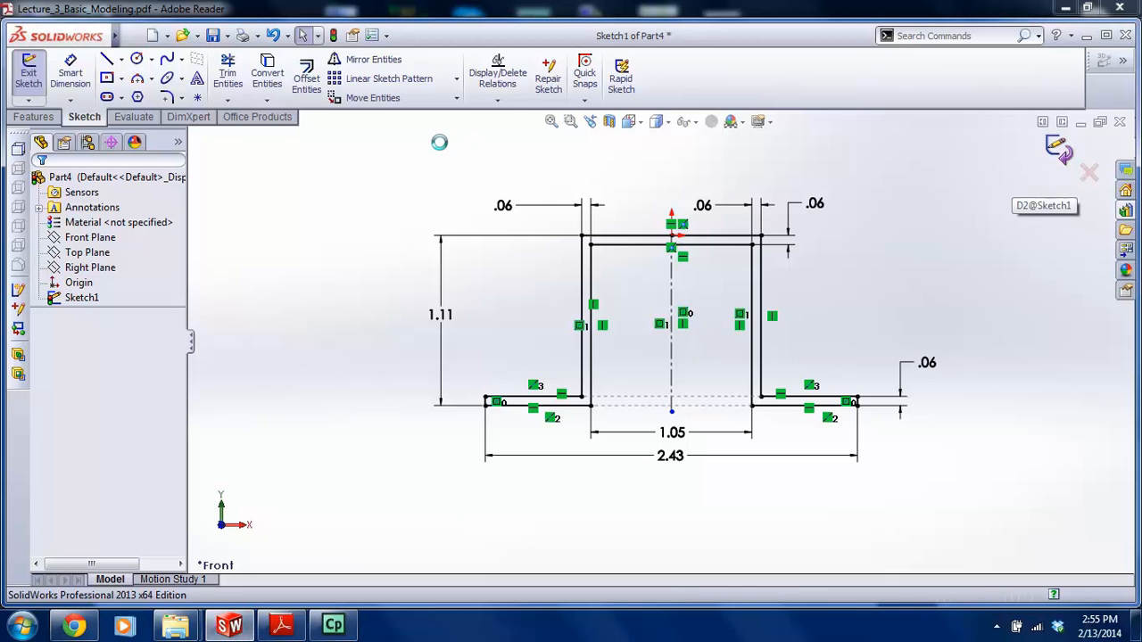
click(1063, 169)
click(35, 117)
click(36, 78)
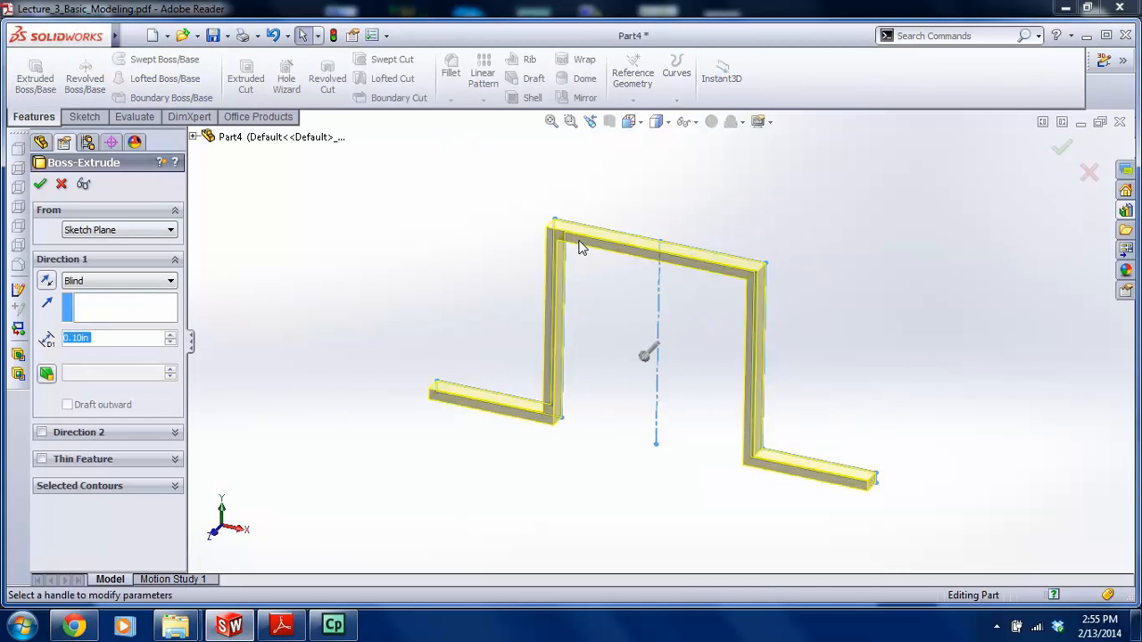
click(125, 283)
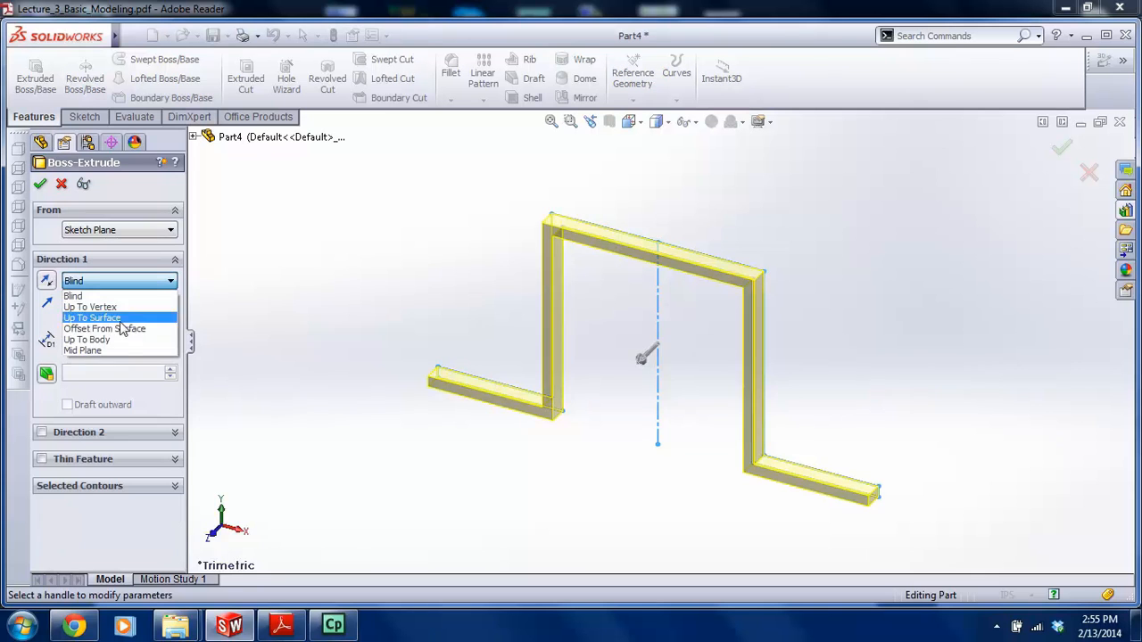
click(119, 352)
text(2)
key(Return)
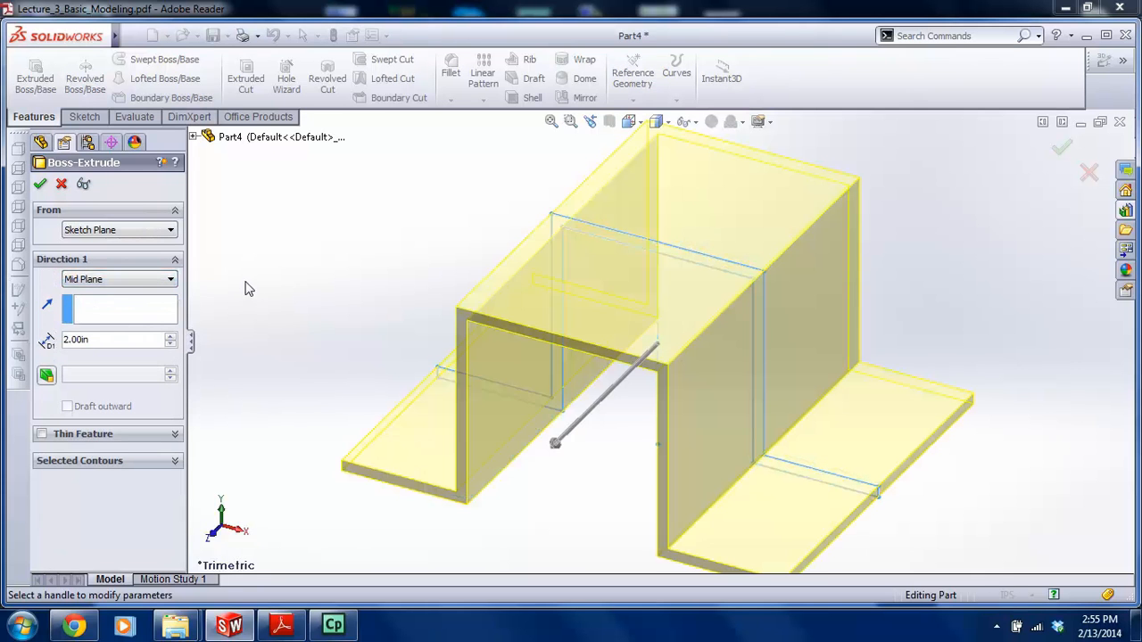
click(39, 184)
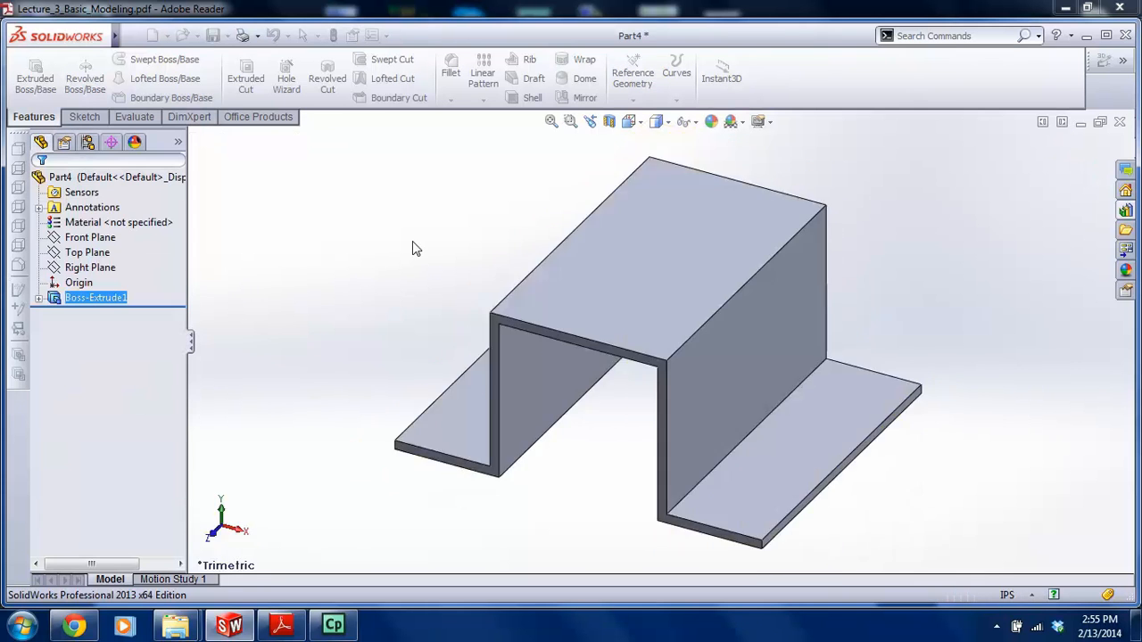
Start a sketch on the bracket's top face and view that face straight on
click(89, 116)
click(28, 73)
click(753, 297)
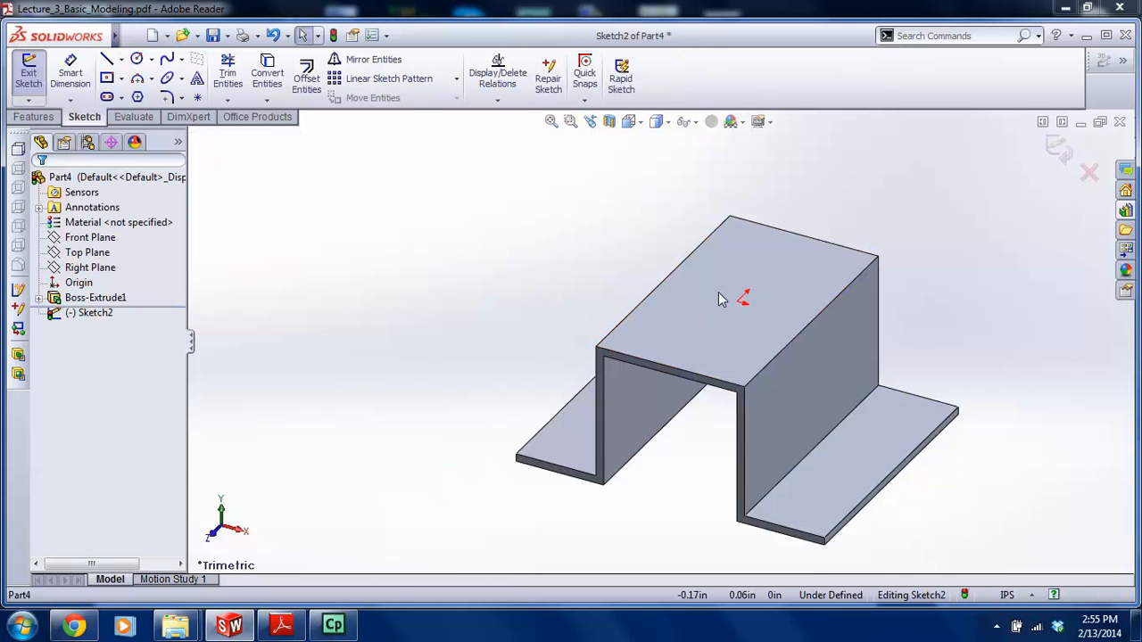
key(space)
click(731, 340)
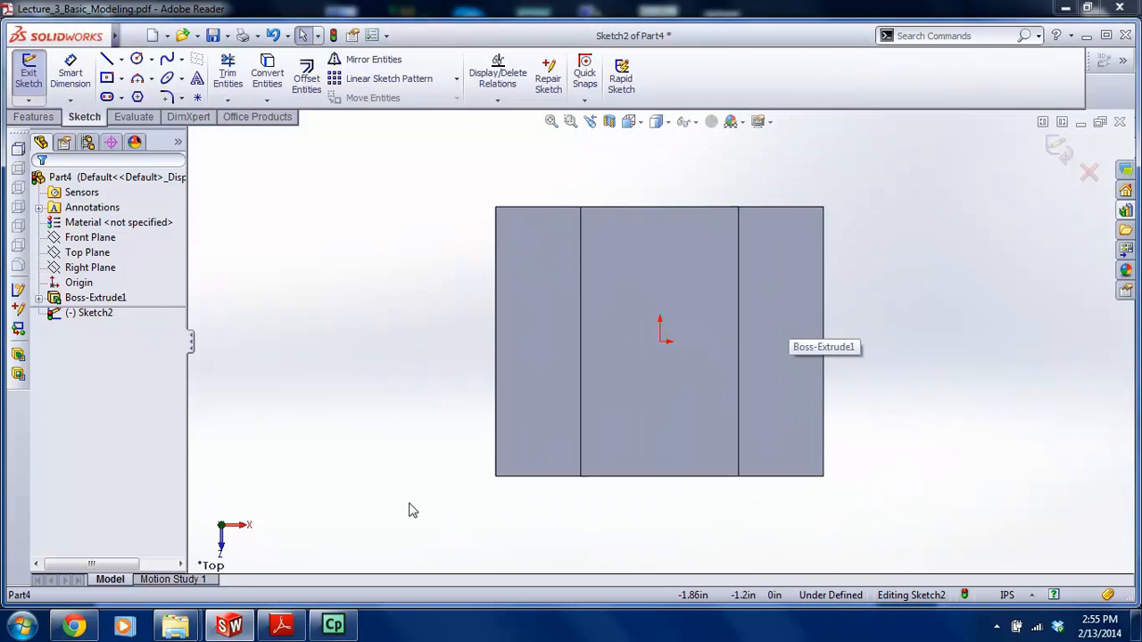
click(136, 59)
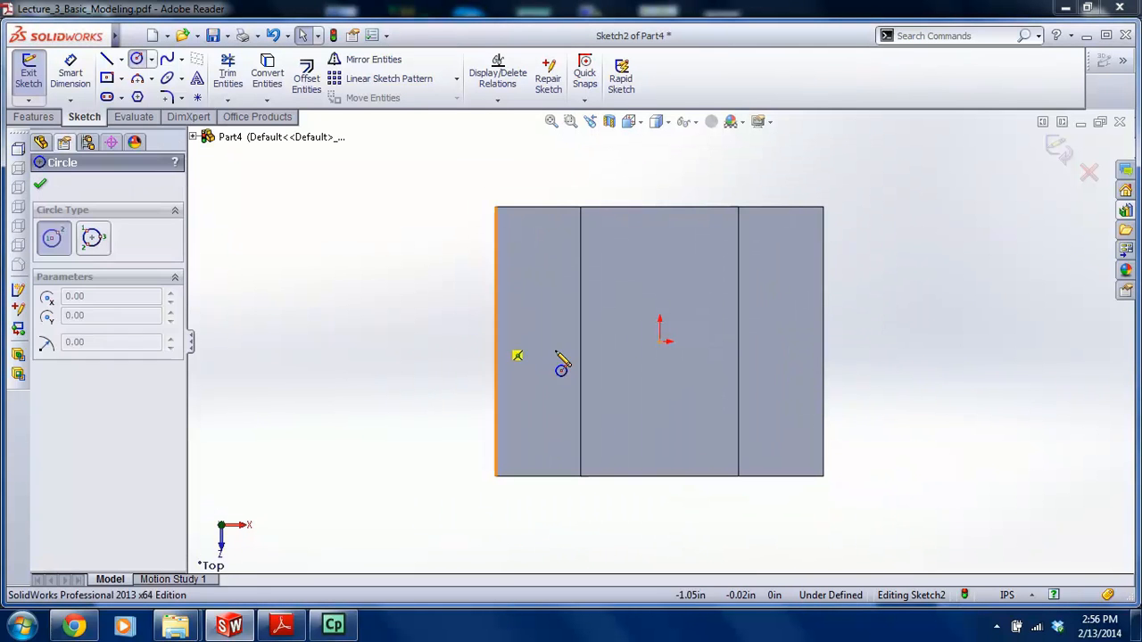
drag(665, 349, 667, 355)
key(Escape)
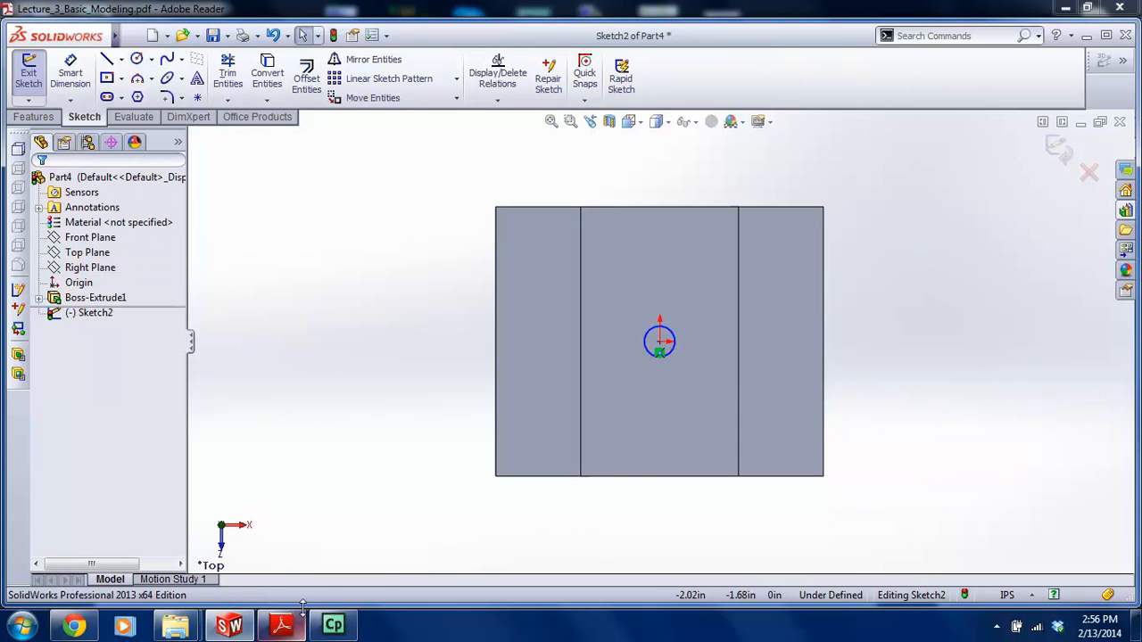
click(291, 629)
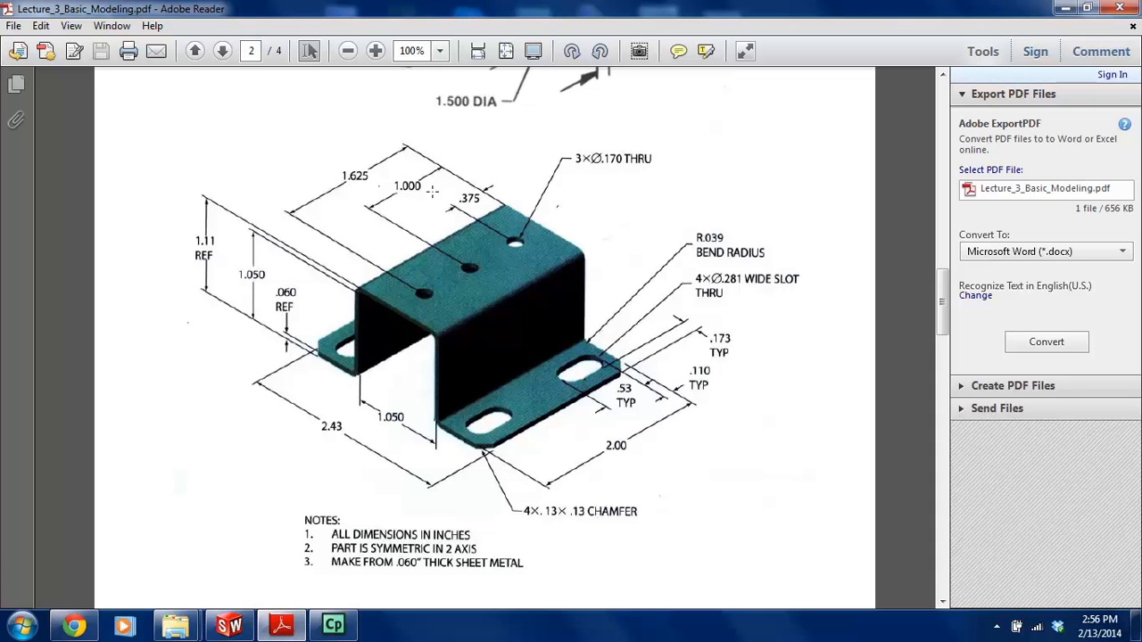
click(230, 625)
drag(617, 292, 711, 384)
key(Delete)
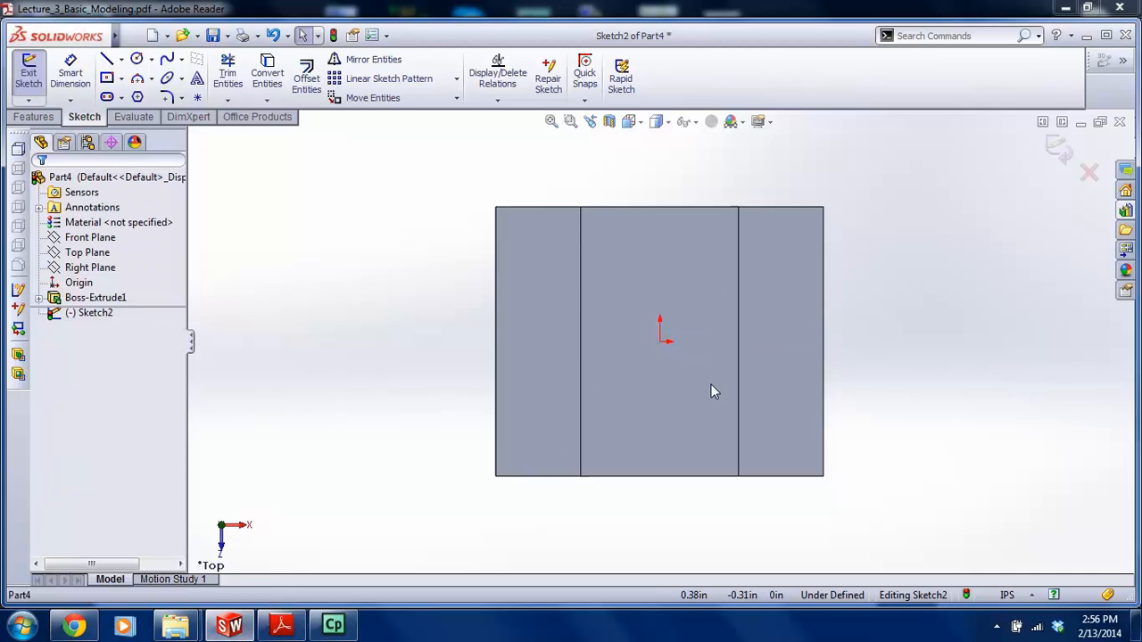
Sketch three circles in line on the top face, two above the origin and one below it
click(137, 59)
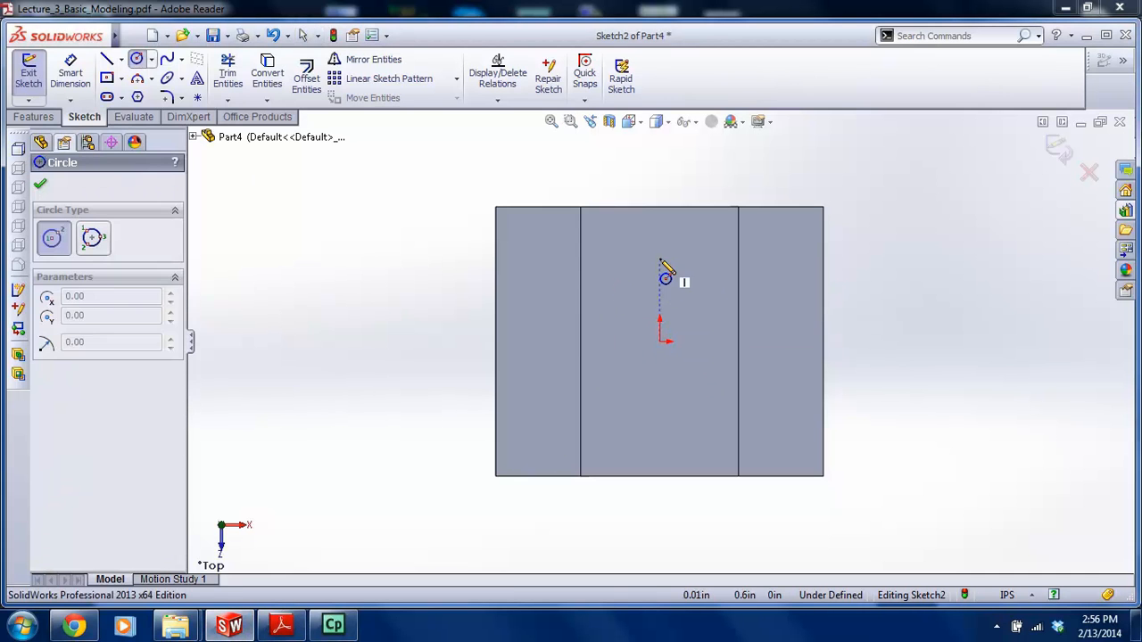
drag(661, 243, 671, 310)
drag(659, 385, 677, 402)
key(Escape)
Align the three circle centers vertically with the origin and make the circles equal in size
click(659, 385)
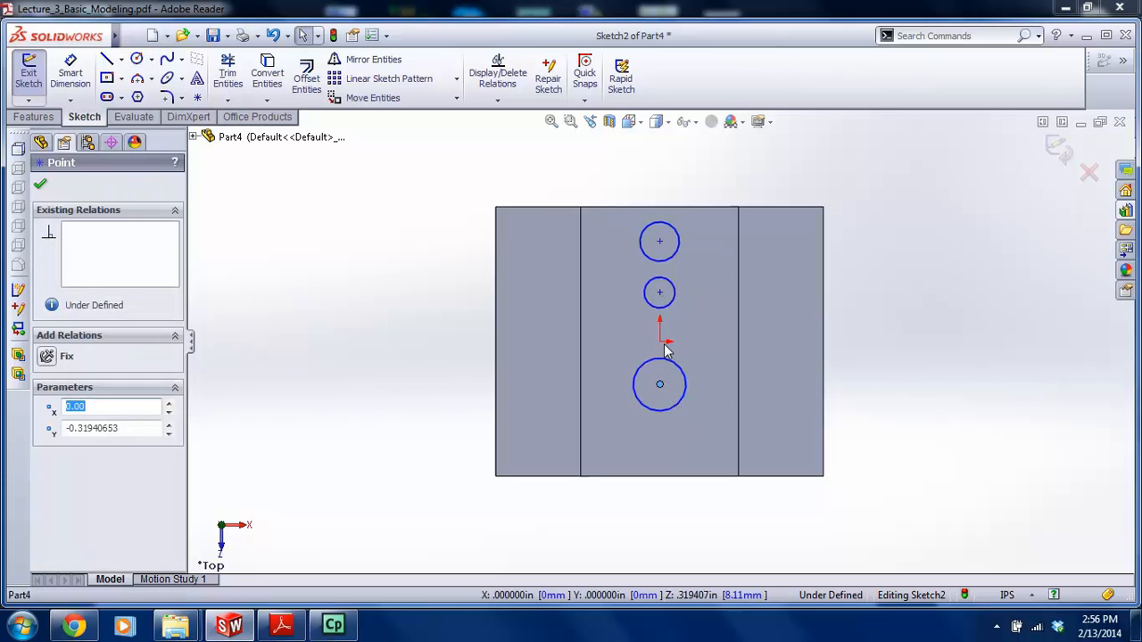
ctrl+click(660, 342)
ctrl+click(659, 292)
ctrl+click(659, 242)
click(46, 472)
click(607, 490)
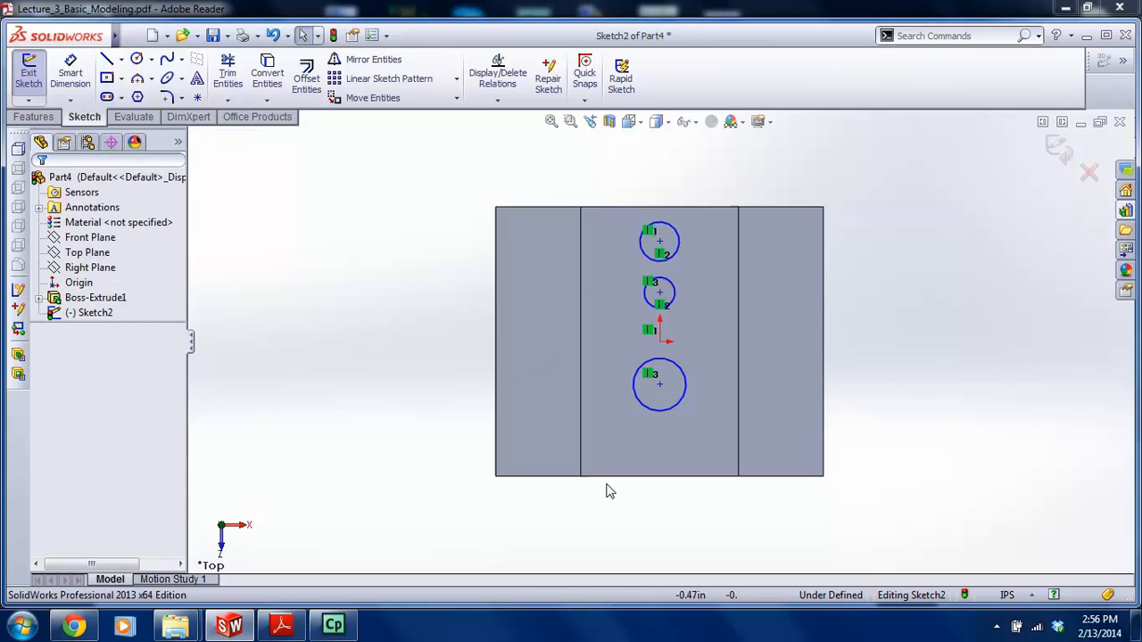
drag(624, 195, 710, 424)
click(57, 494)
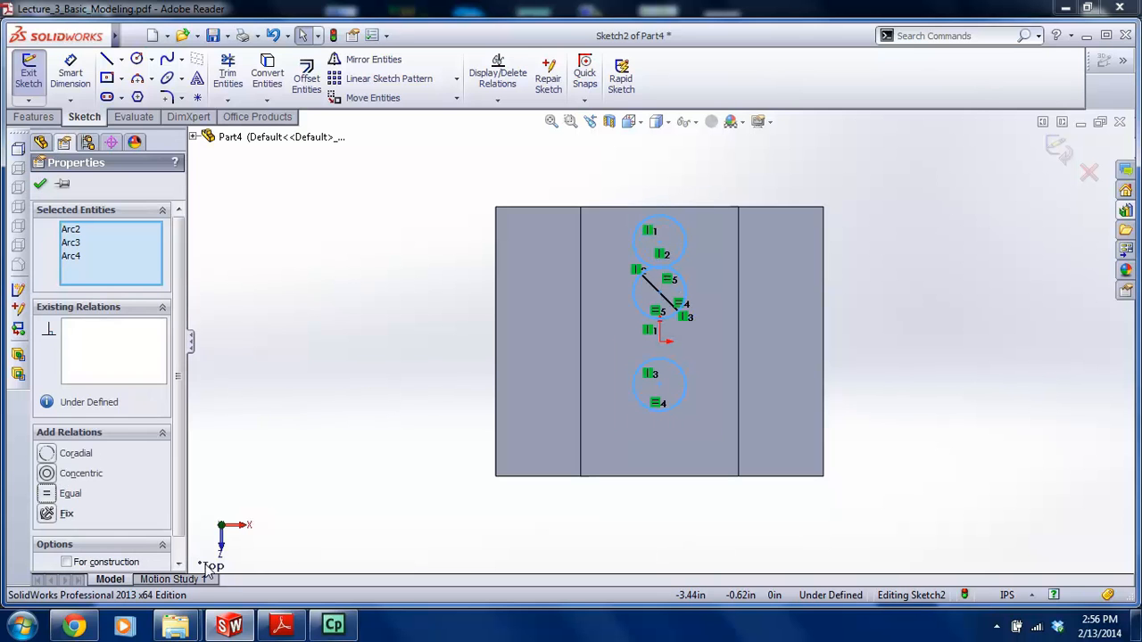
Check the hole size in the PDF drawing and dimension the uppermost circle's diameter as 0.17 in
click(281, 625)
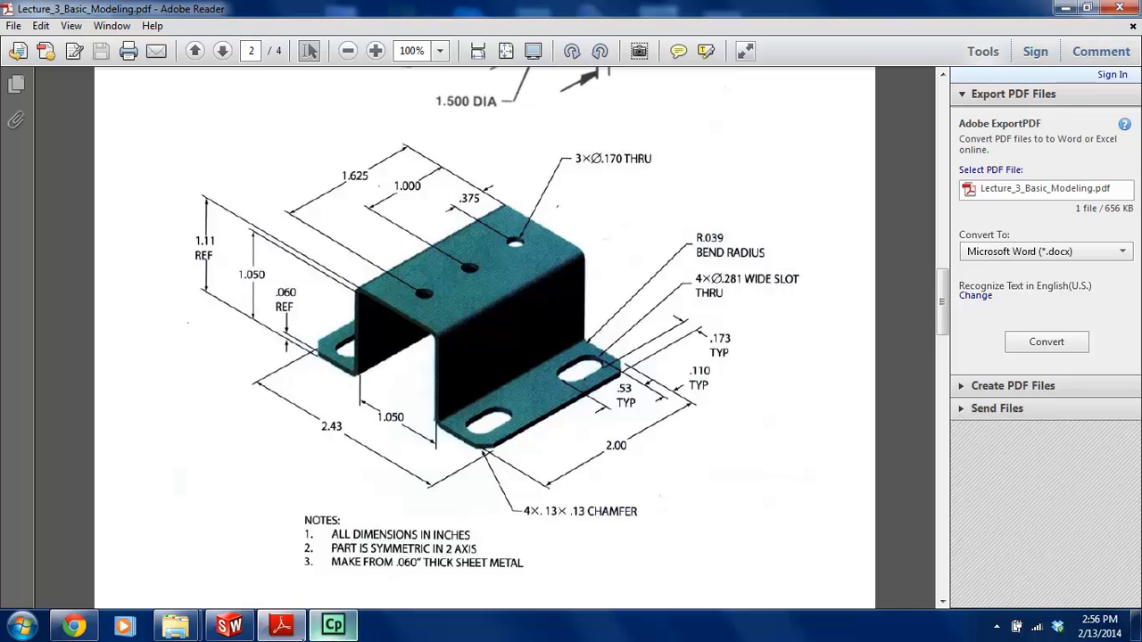
right_click(229, 626)
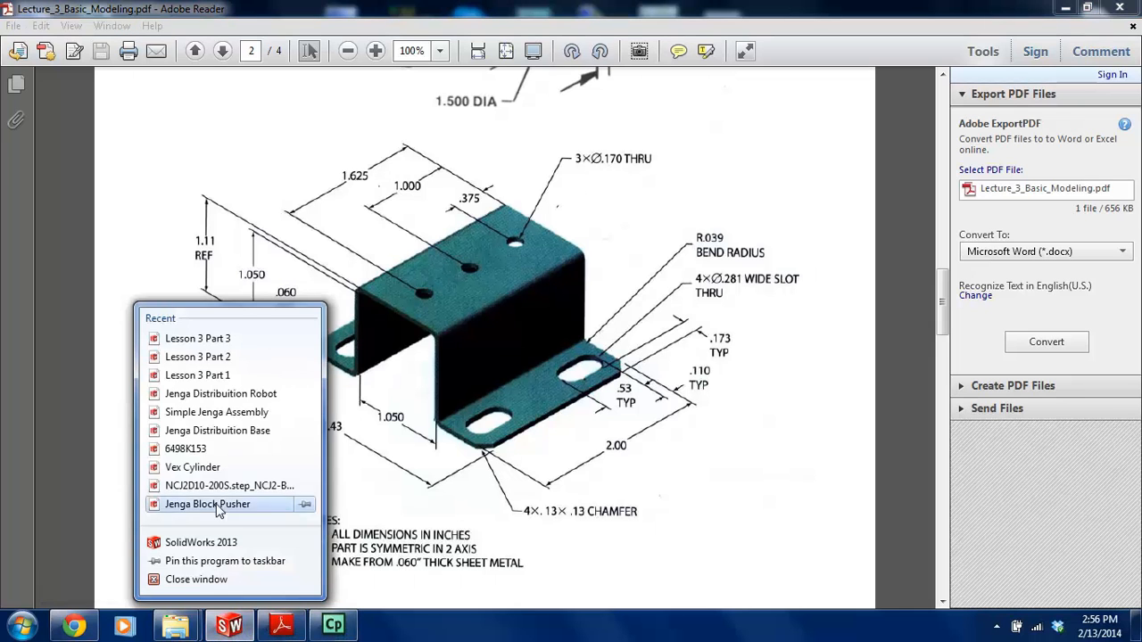
click(229, 625)
click(229, 625)
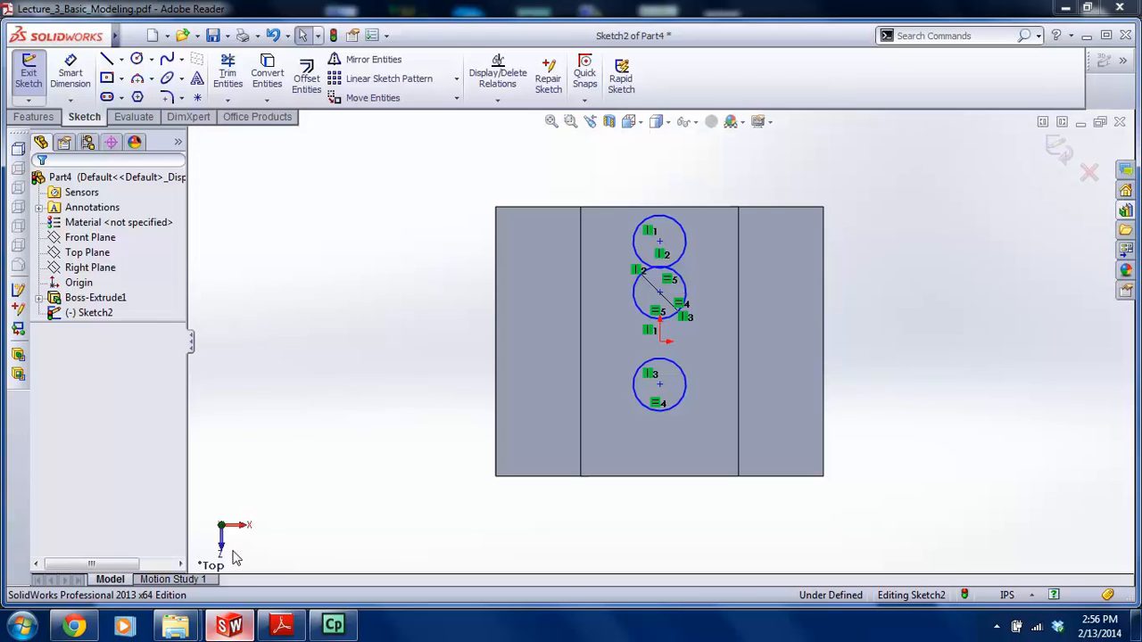
click(70, 75)
click(684, 234)
click(580, 168)
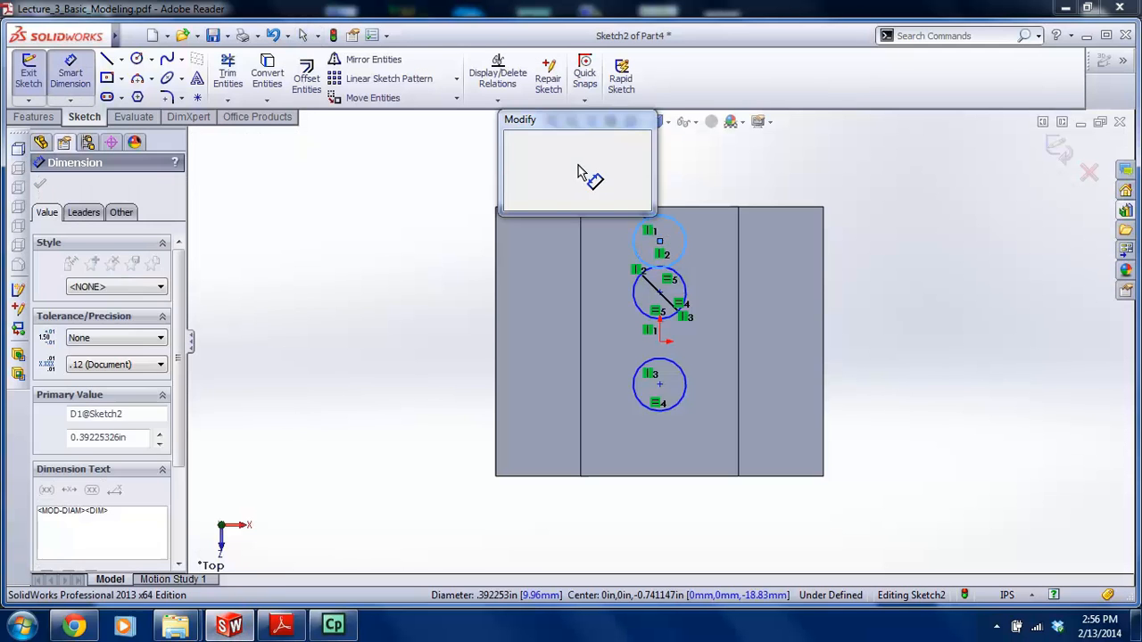
text(.1)
key(Return)
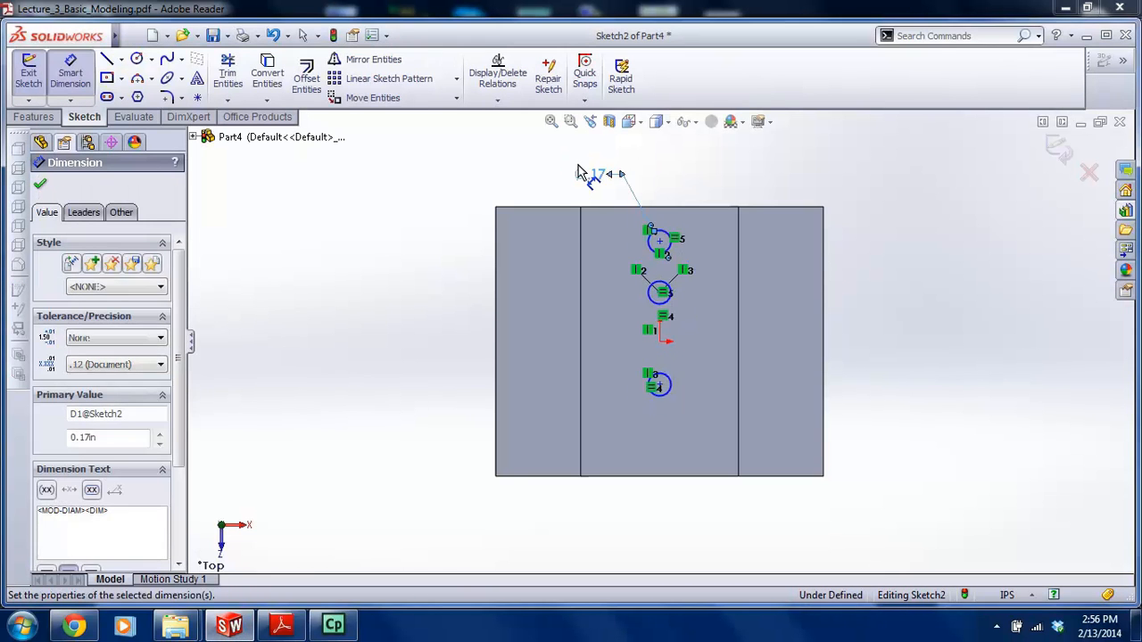
key(Escape)
Check the hole positions in the PDF drawing and dimension the uppermost circle's center 0.375 in from the body's upper edge
click(278, 626)
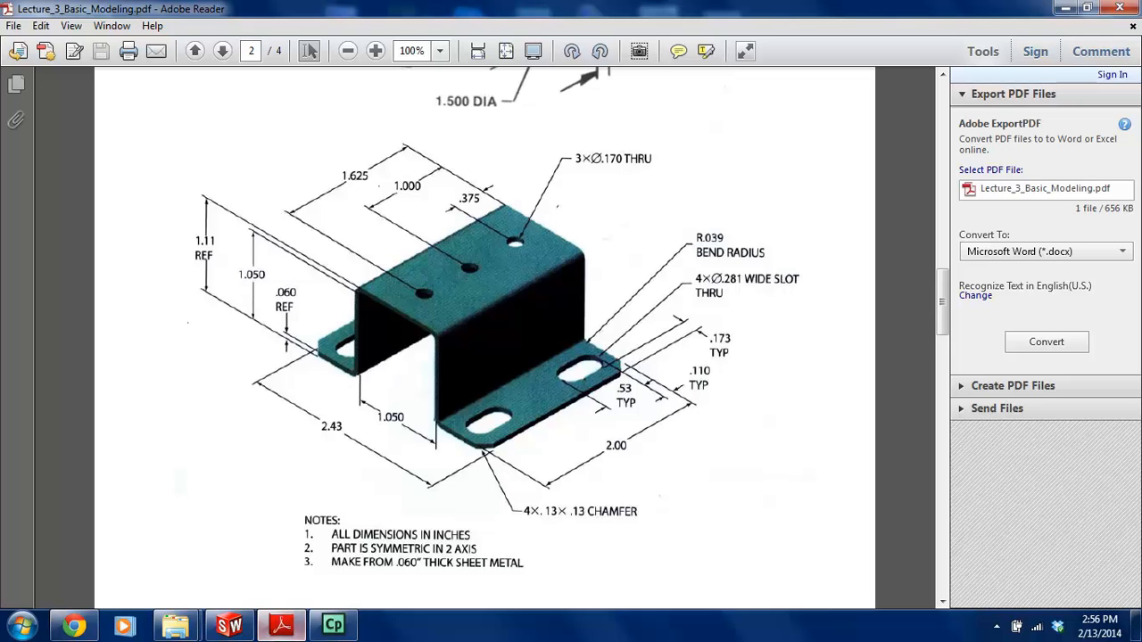
click(230, 626)
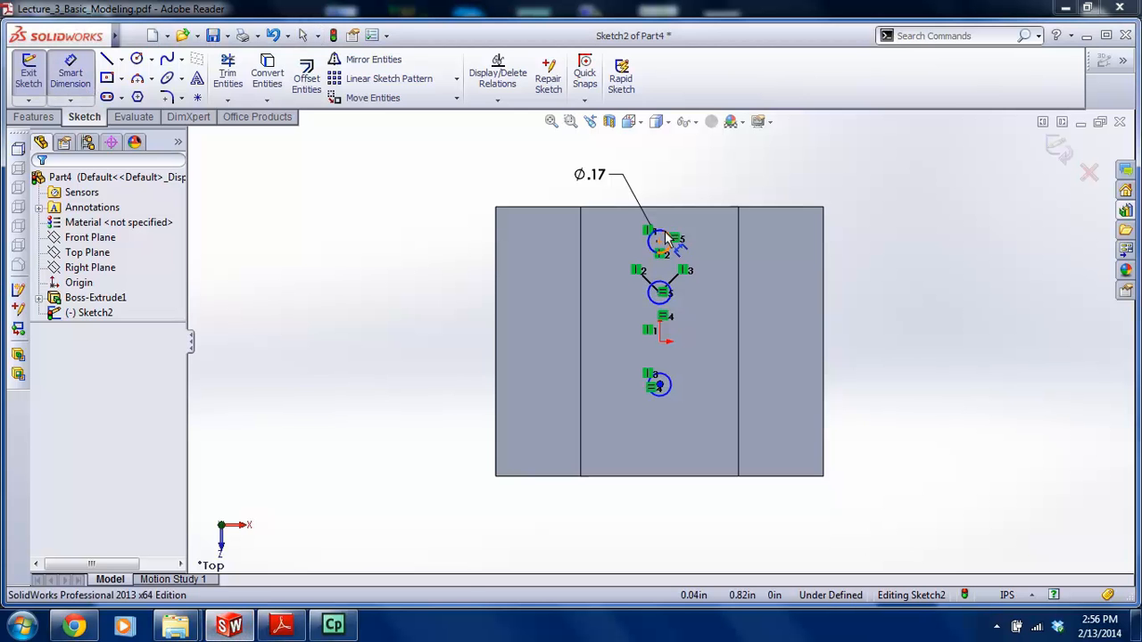
click(660, 240)
click(683, 208)
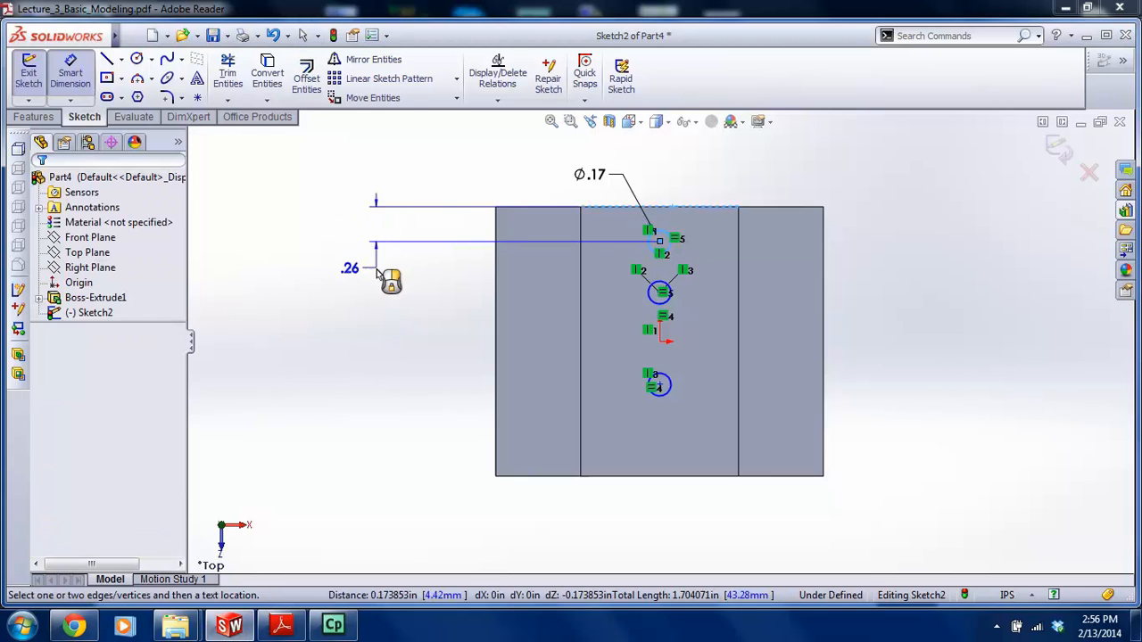
click(383, 278)
text(.)
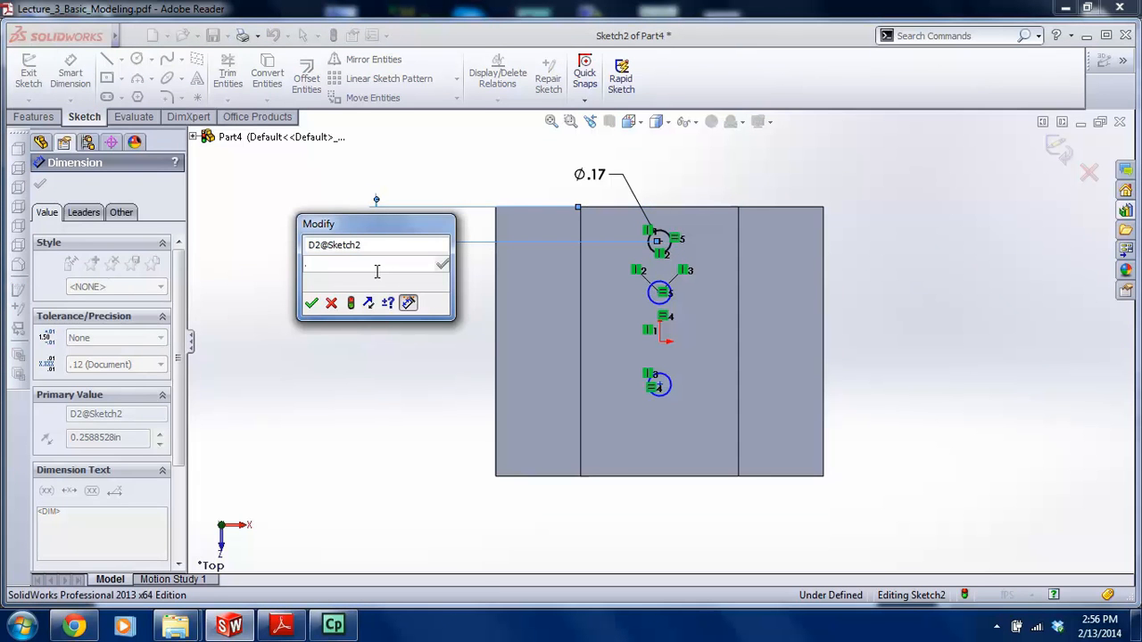
text(376)
key(Return)
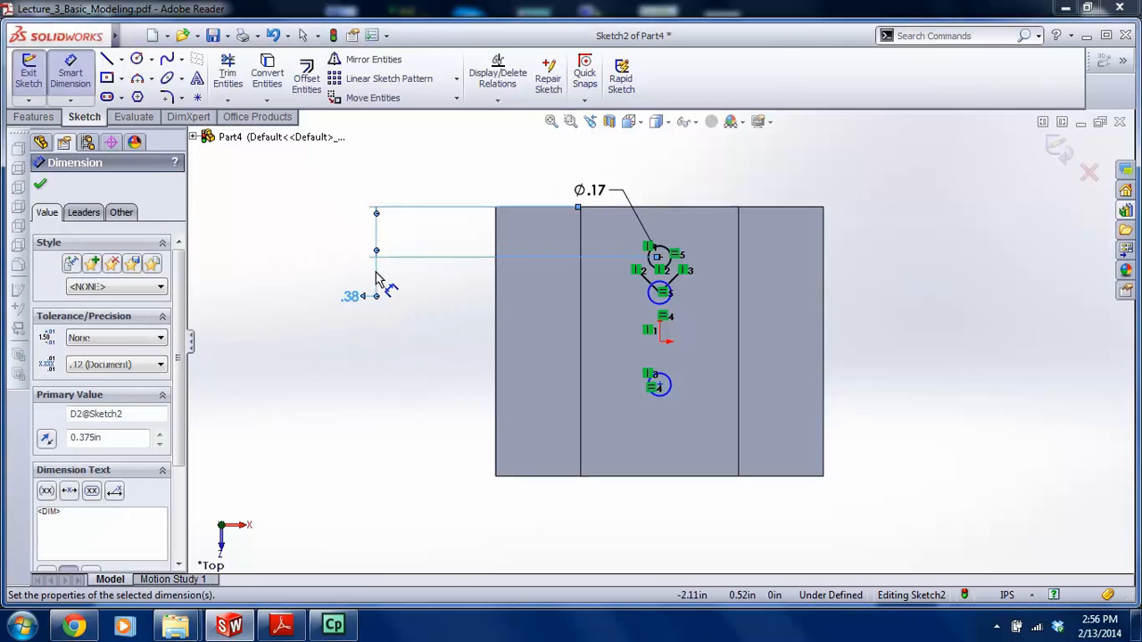
click(280, 628)
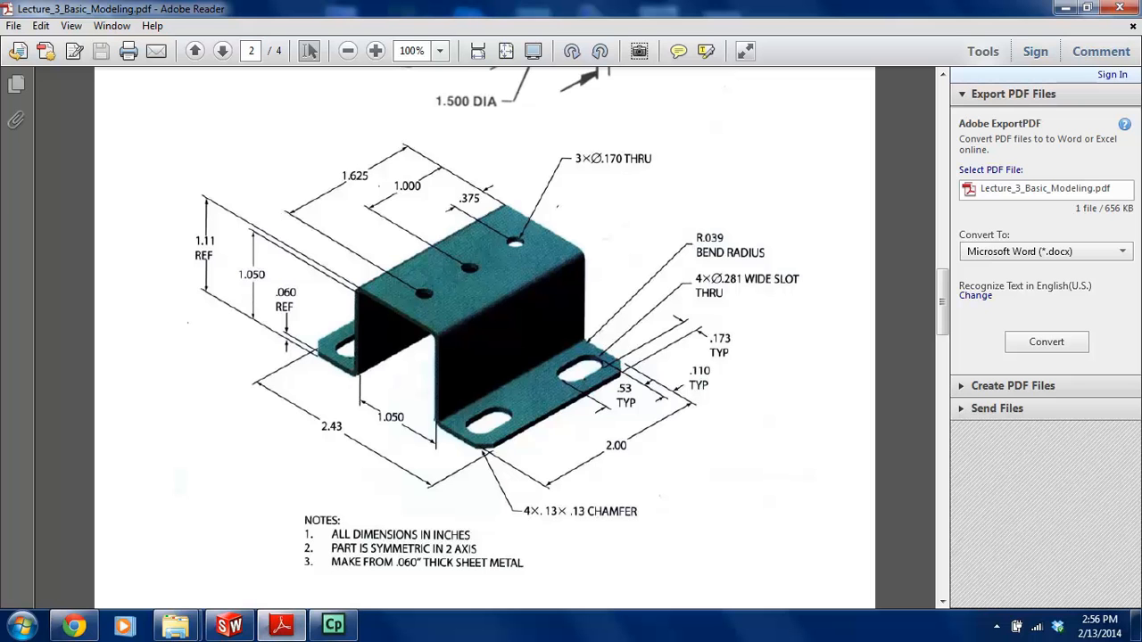
click(229, 627)
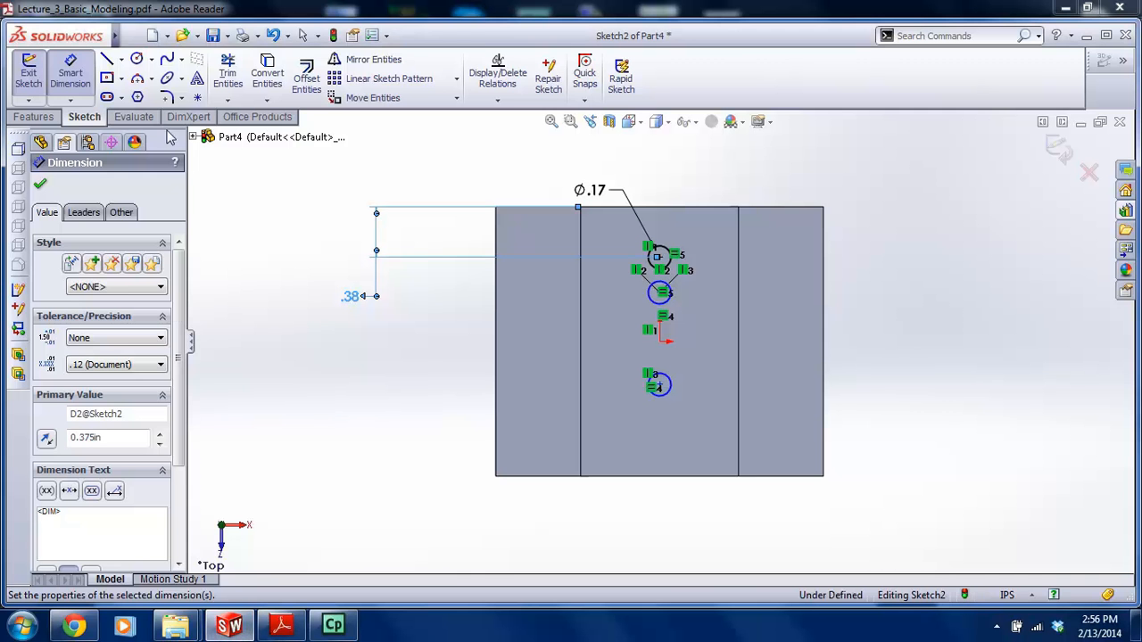
click(60, 59)
click(667, 299)
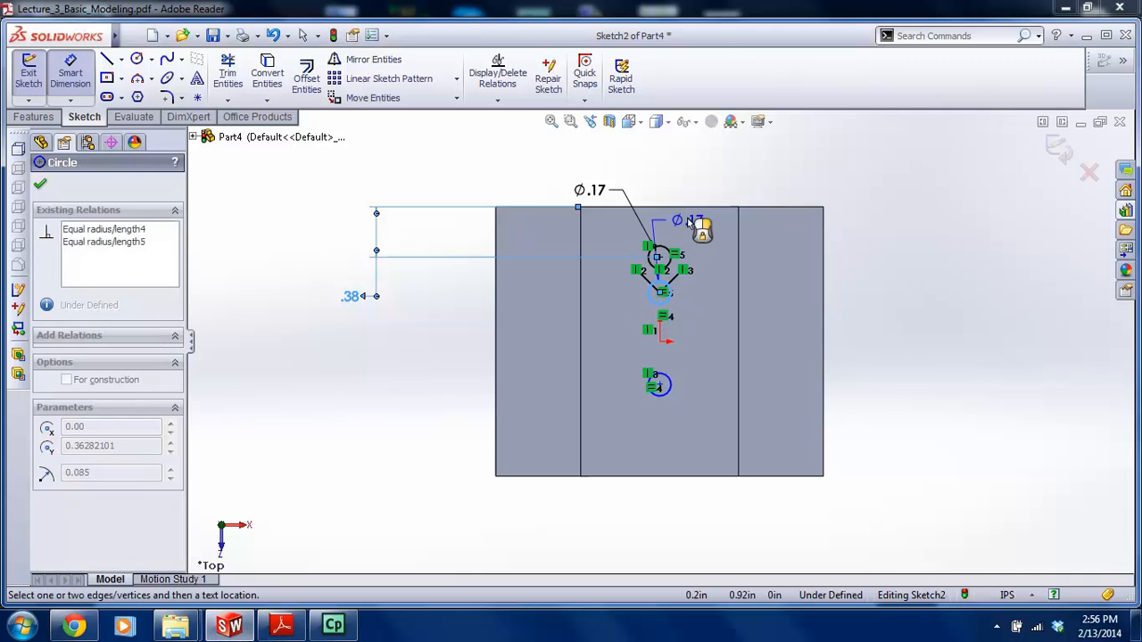
click(688, 215)
click(372, 188)
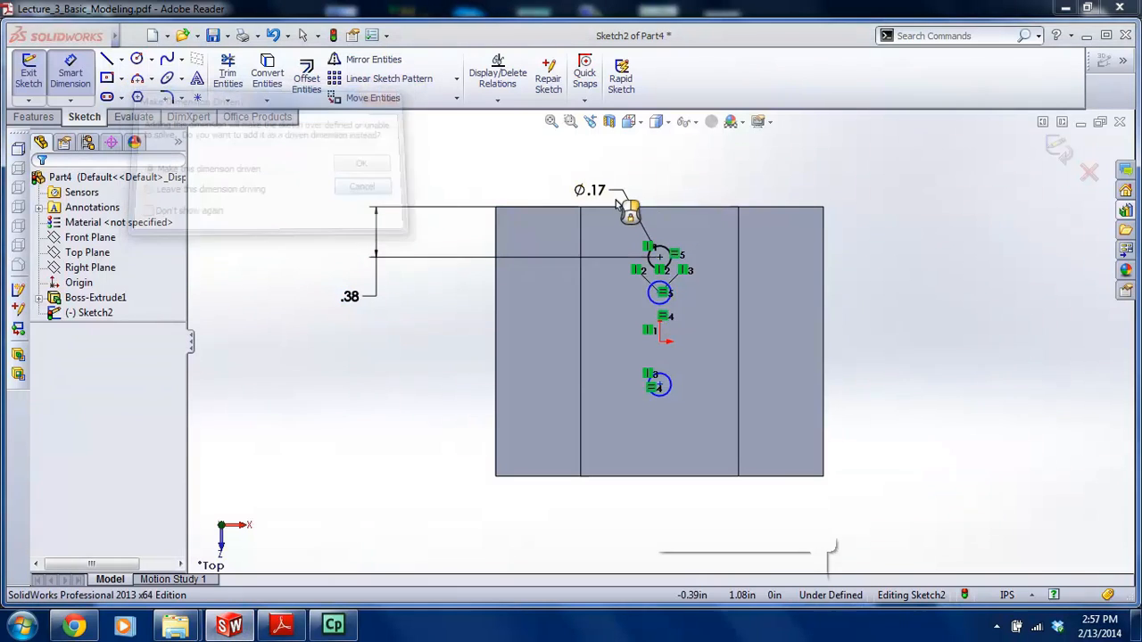
Dimension the middle circle's center 1 in from the body's upper edge
click(665, 297)
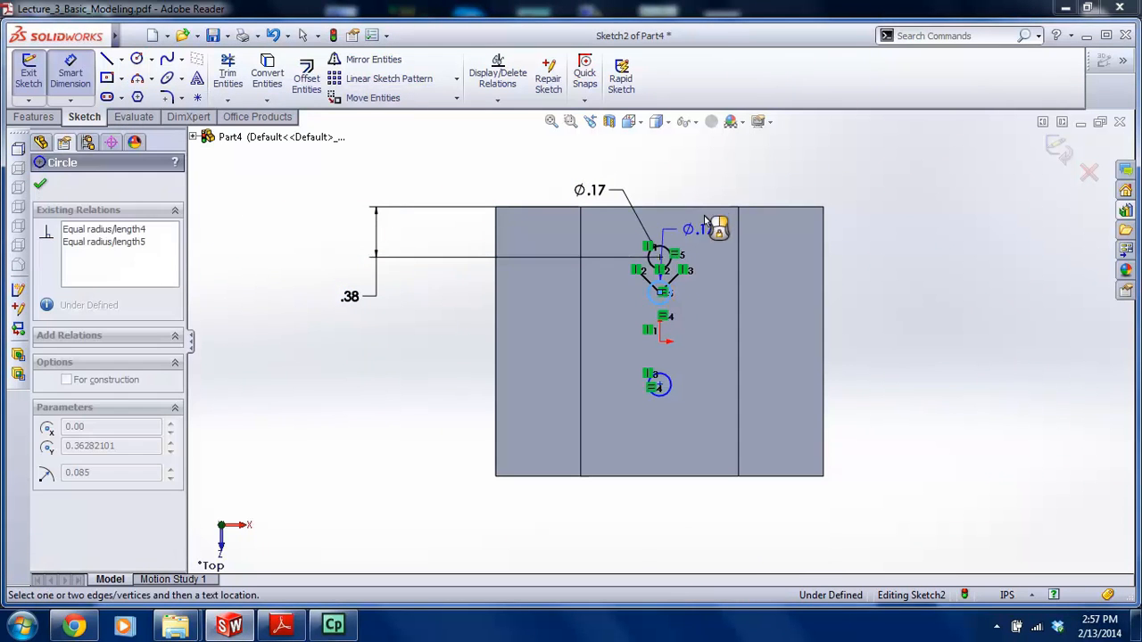
click(711, 208)
click(272, 257)
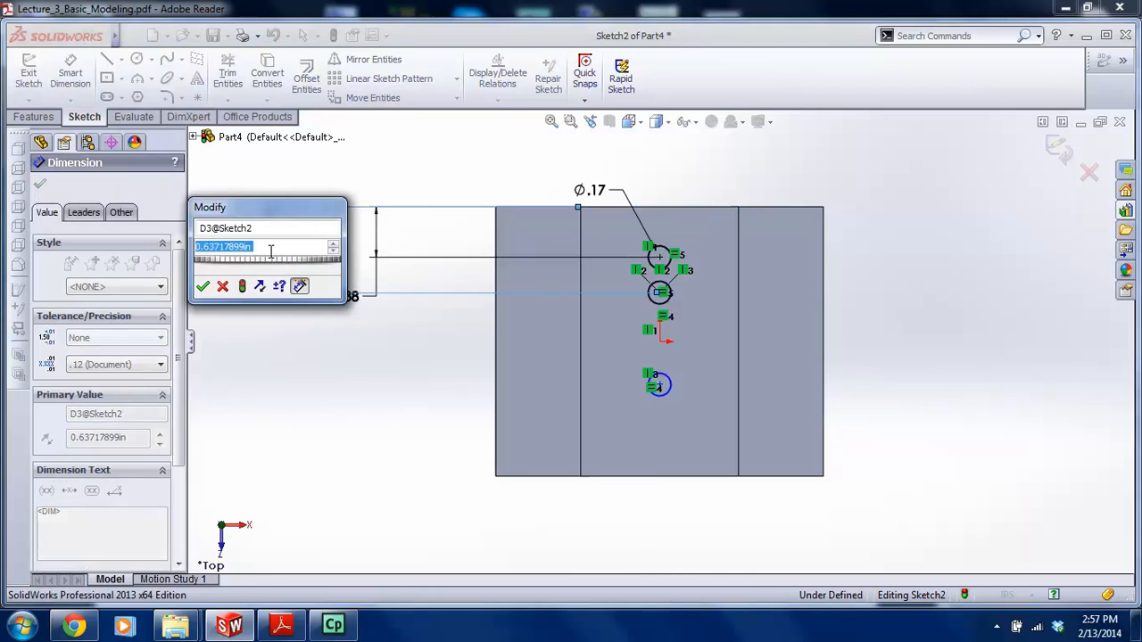
text(1)
key(Return)
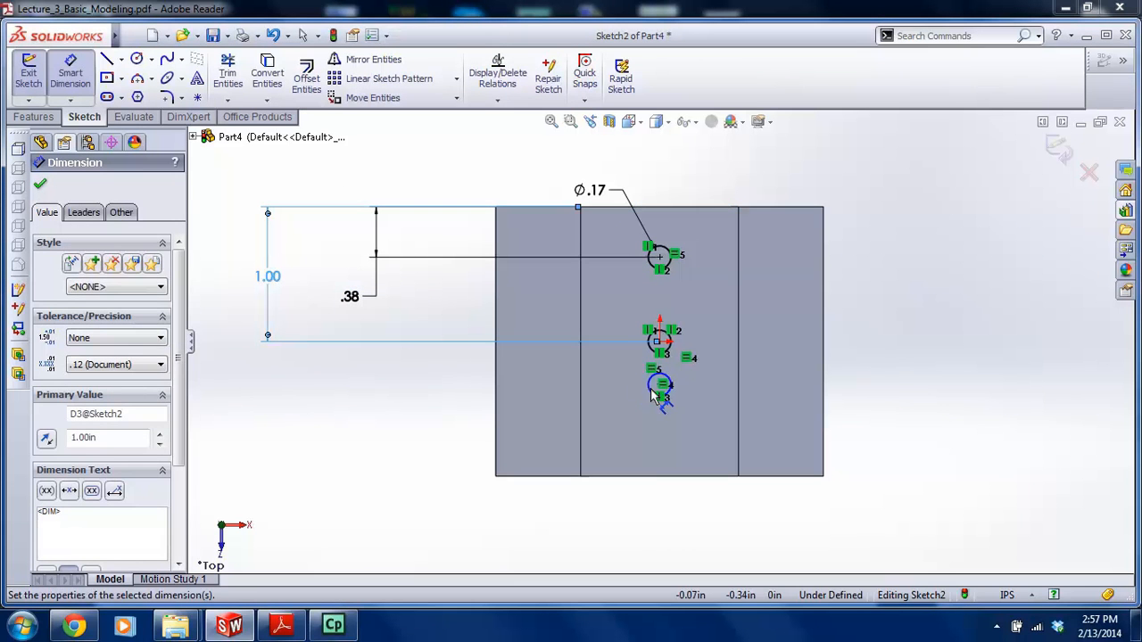
Dimension the lowest circle's center 1.625 in from the body's upper edge and leave the dimension command
click(652, 393)
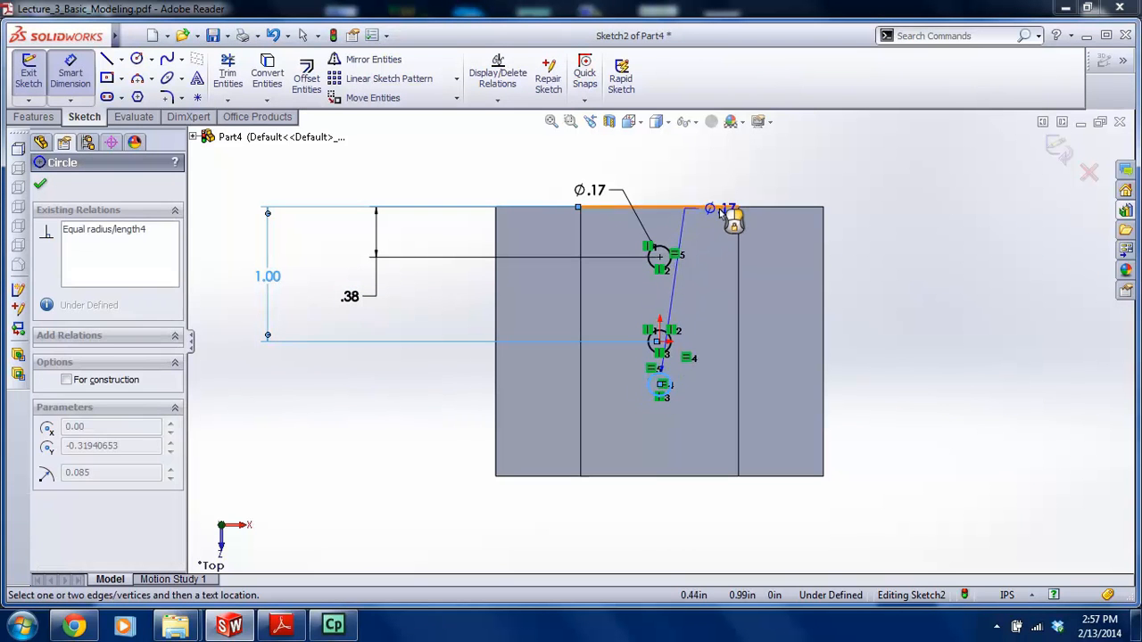
click(719, 208)
click(311, 314)
text(1.)
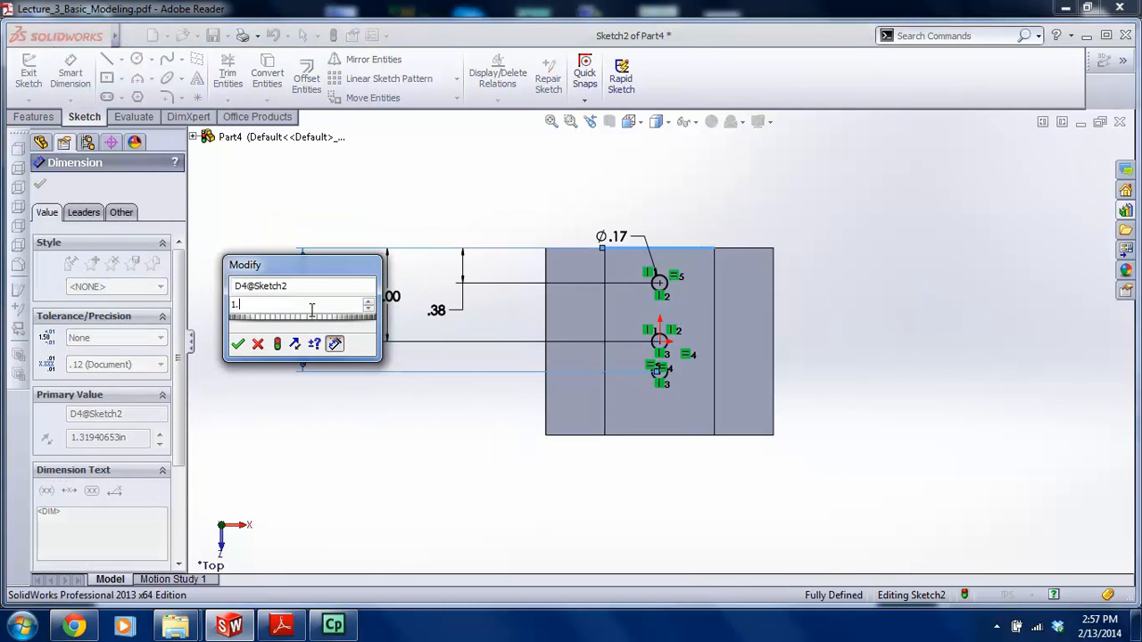
text(625)
key(Return)
key(Escape)
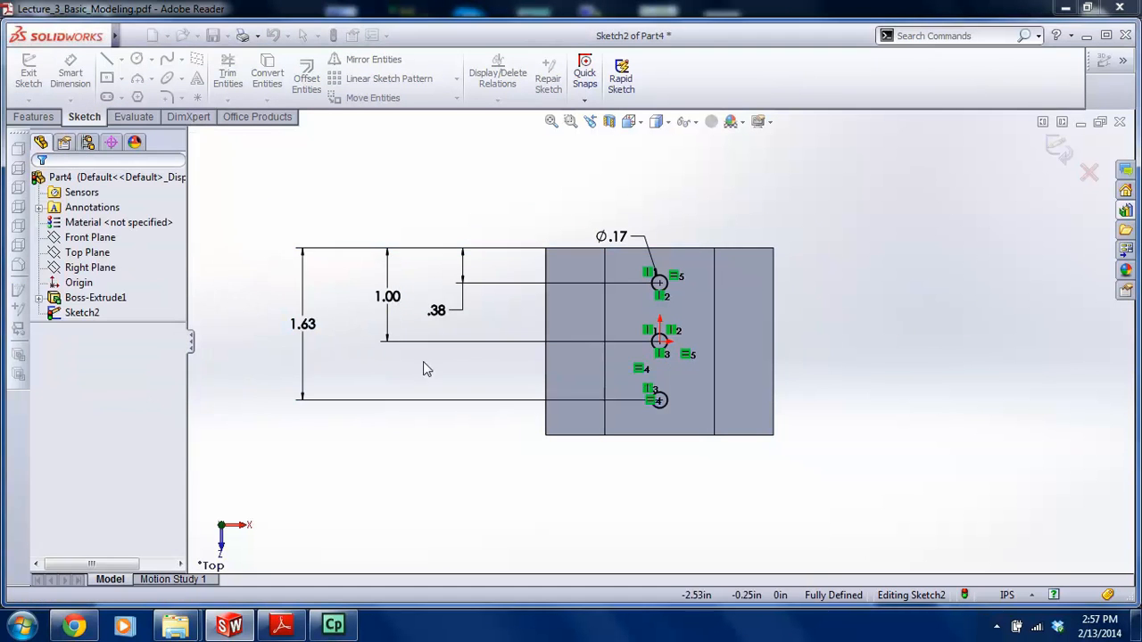
Move the three hole-position dimensions closer to the body, ordered from the shortest nearest the edge to the longest
key(f)
drag(500, 298, 616, 249)
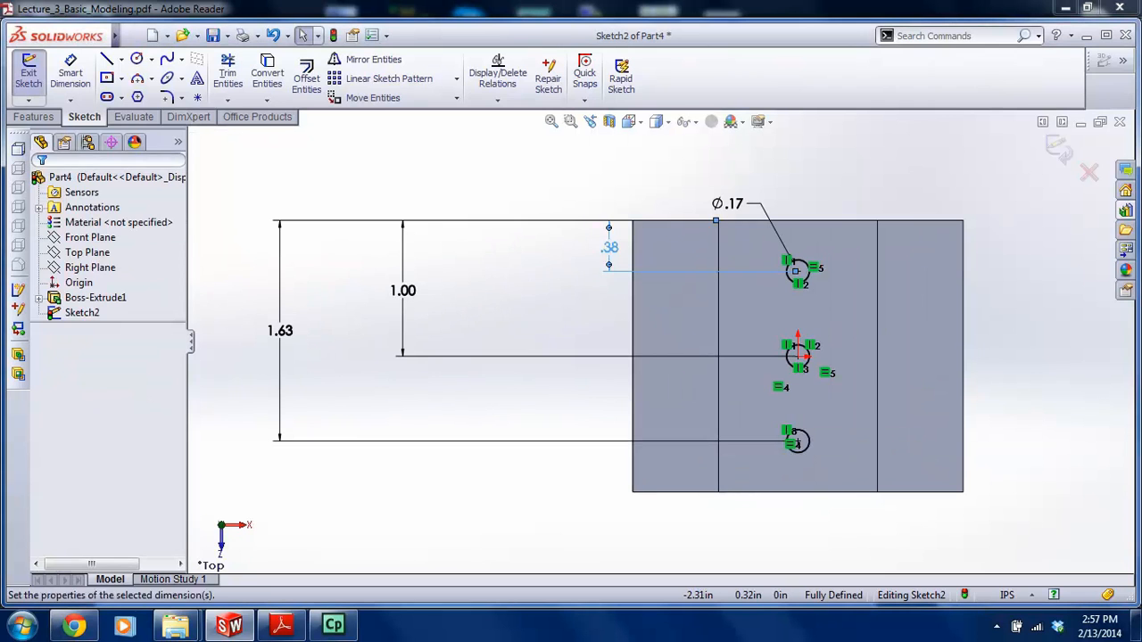
drag(415, 292, 572, 303)
drag(280, 331, 546, 329)
key(Escape)
key(f)
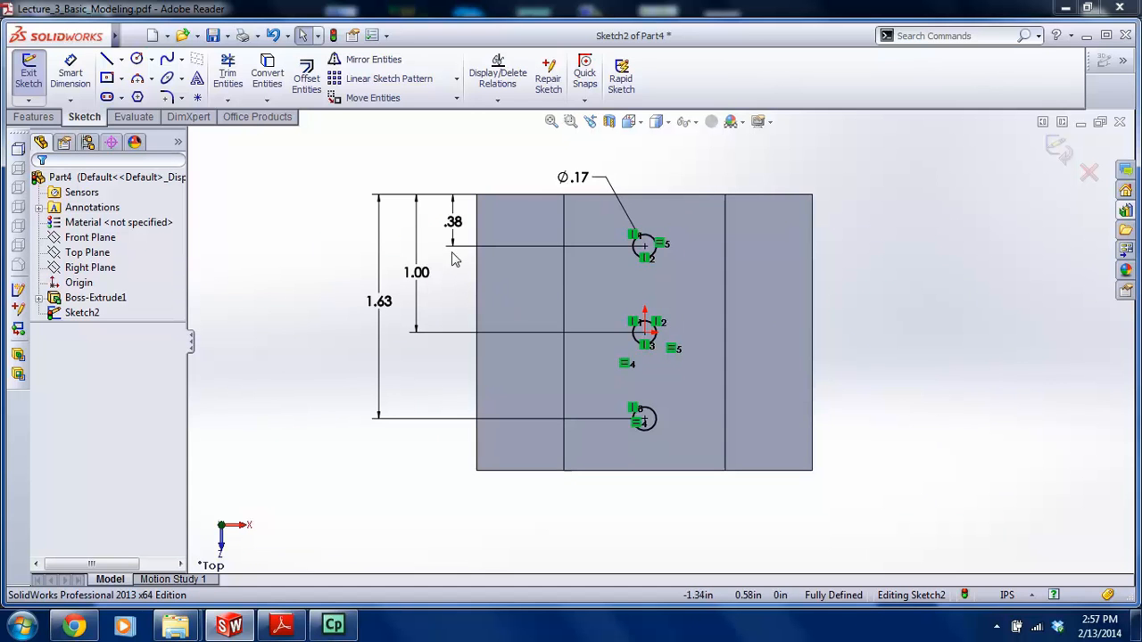
Sketch two circles one above the other on the upper part of the right flange and make them equal in size
click(137, 59)
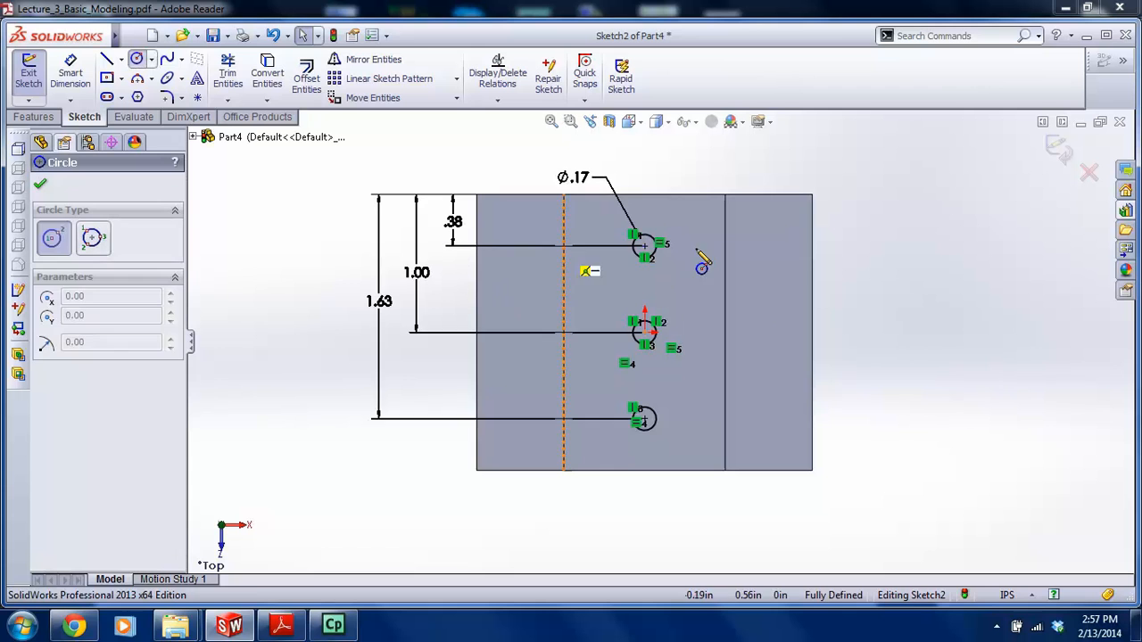
click(766, 237)
click(775, 254)
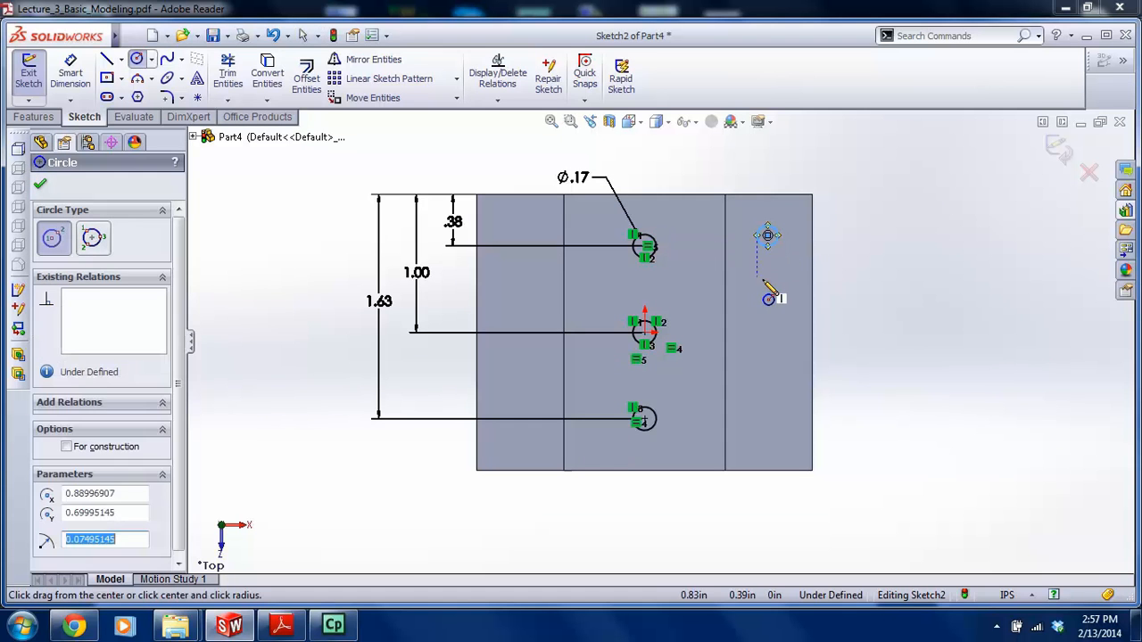
key(Escape)
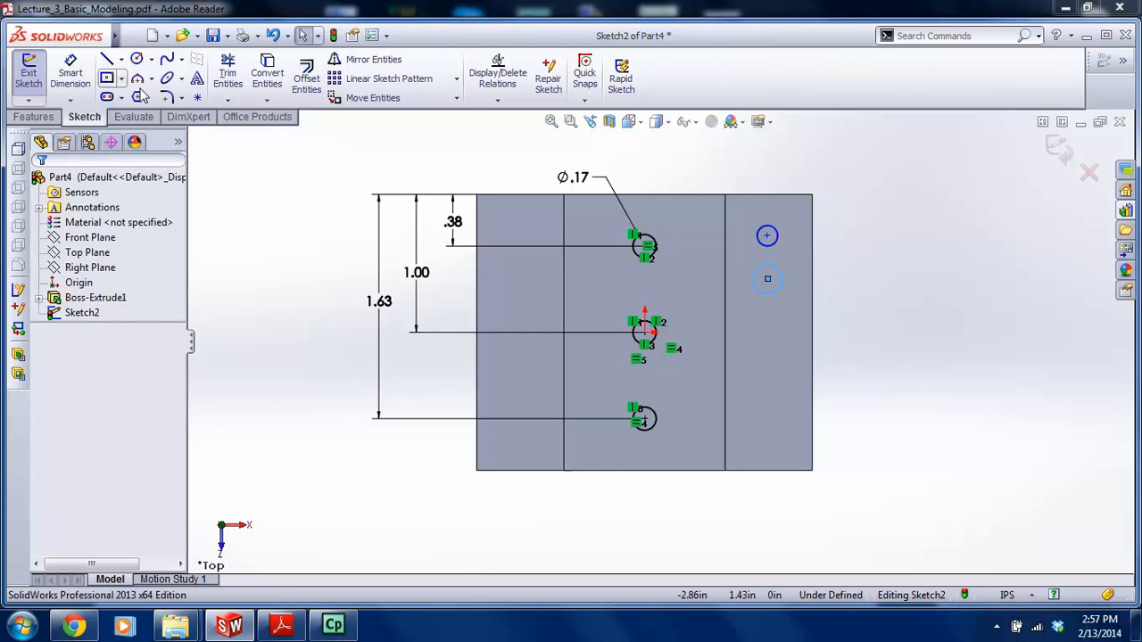
drag(801, 303, 741, 216)
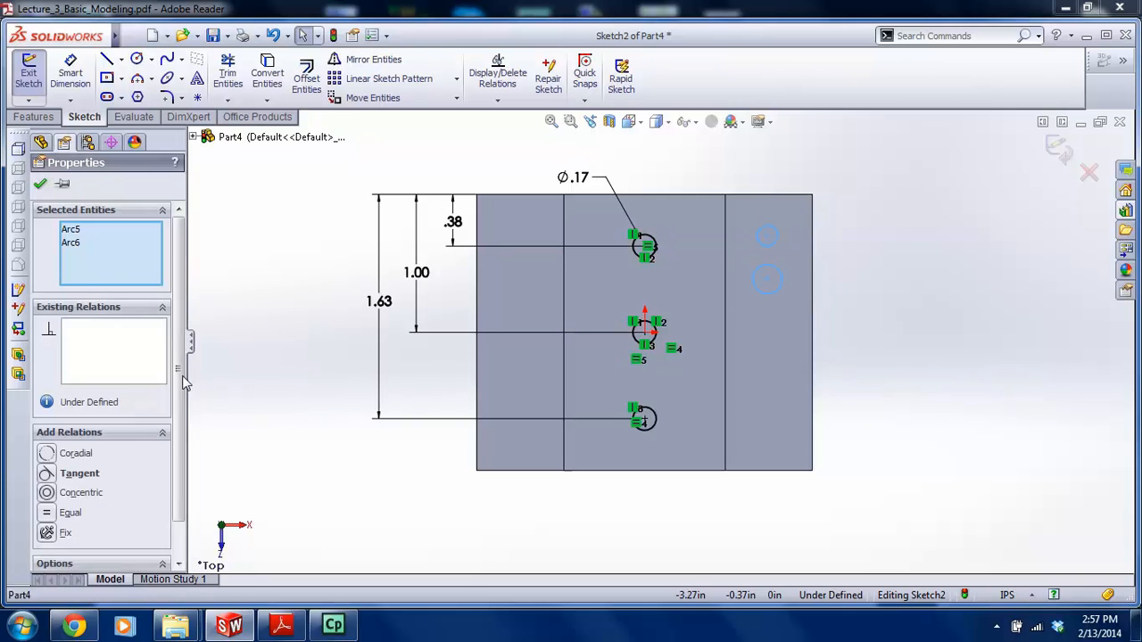
click(49, 515)
click(816, 255)
scroll(821, 250, down, 3)
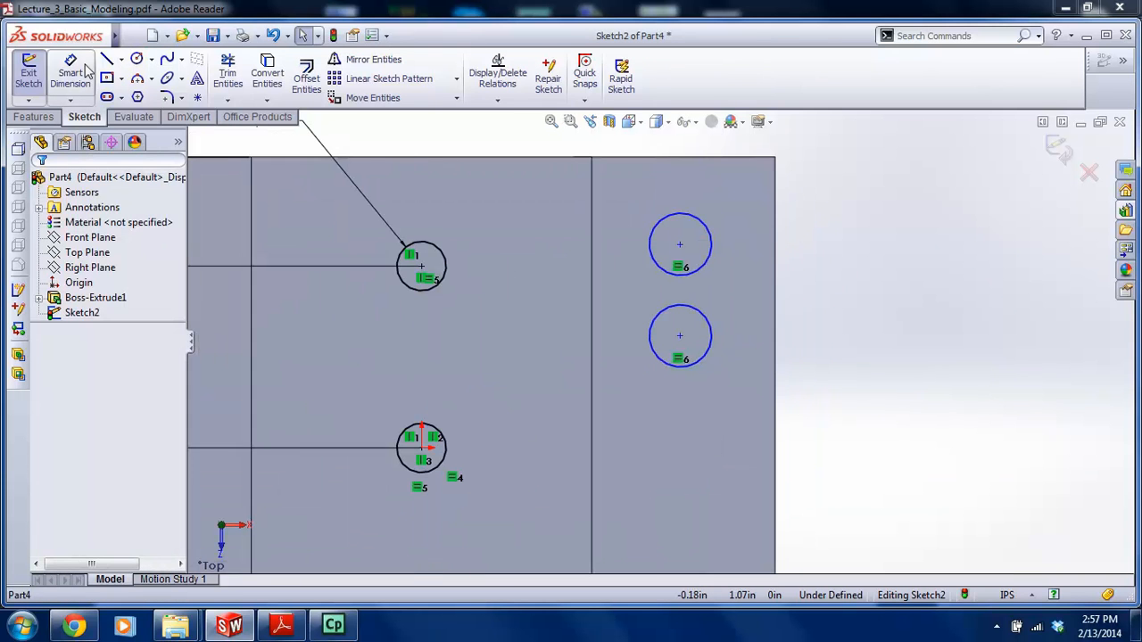
Join the two flange circles with a vertical tangent line on each side
key(l)
click(648, 244)
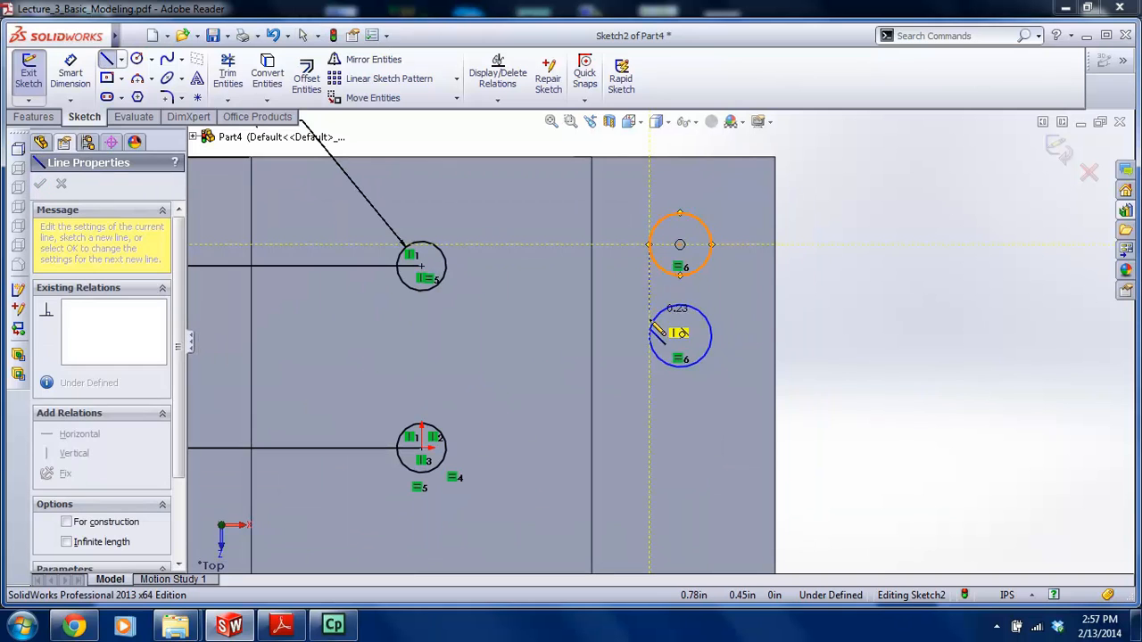
click(648, 335)
key(Escape)
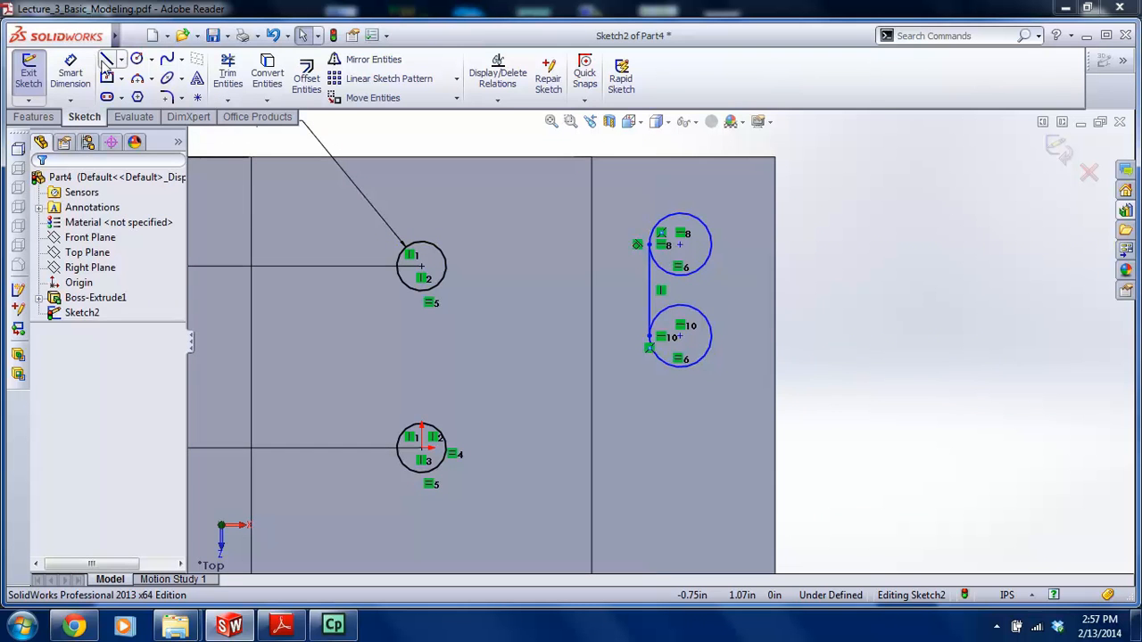
click(107, 59)
click(711, 335)
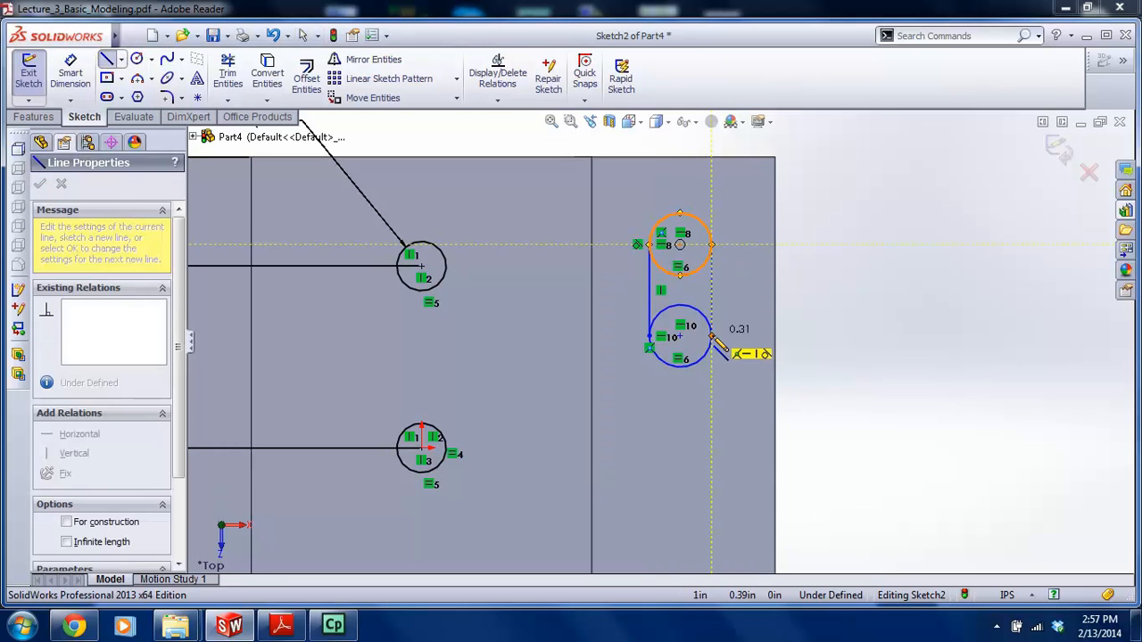
key(Escape)
Trim away the inner arcs of both flange circles to leave a slot outline
click(239, 76)
scroll(729, 286, down, 3)
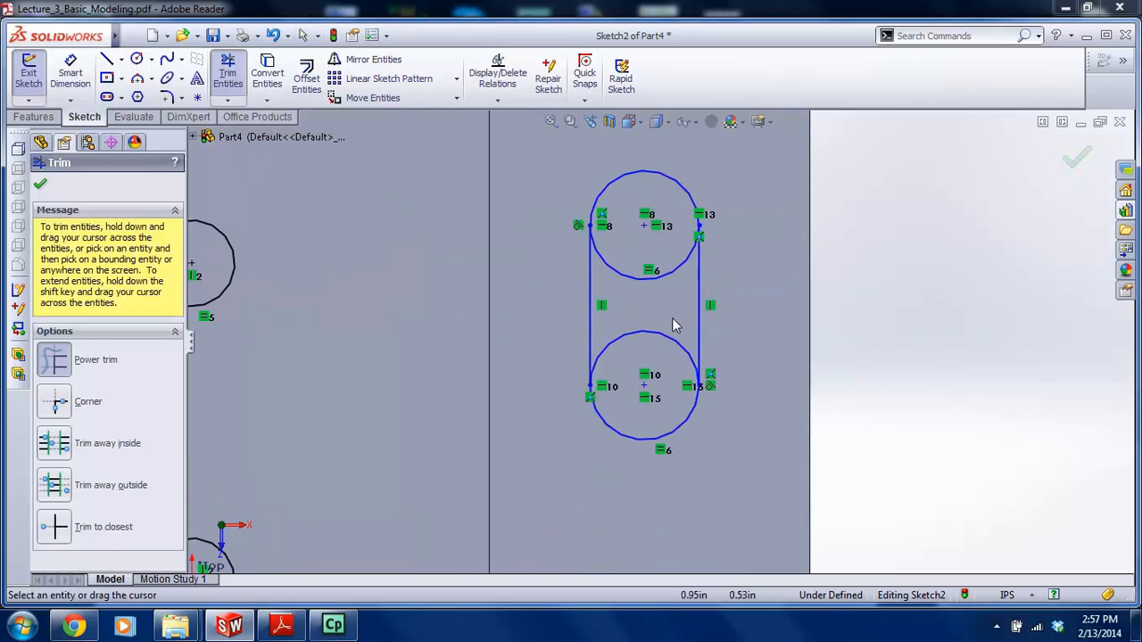
drag(664, 330, 658, 257)
key(Escape)
scroll(692, 304, up, 3)
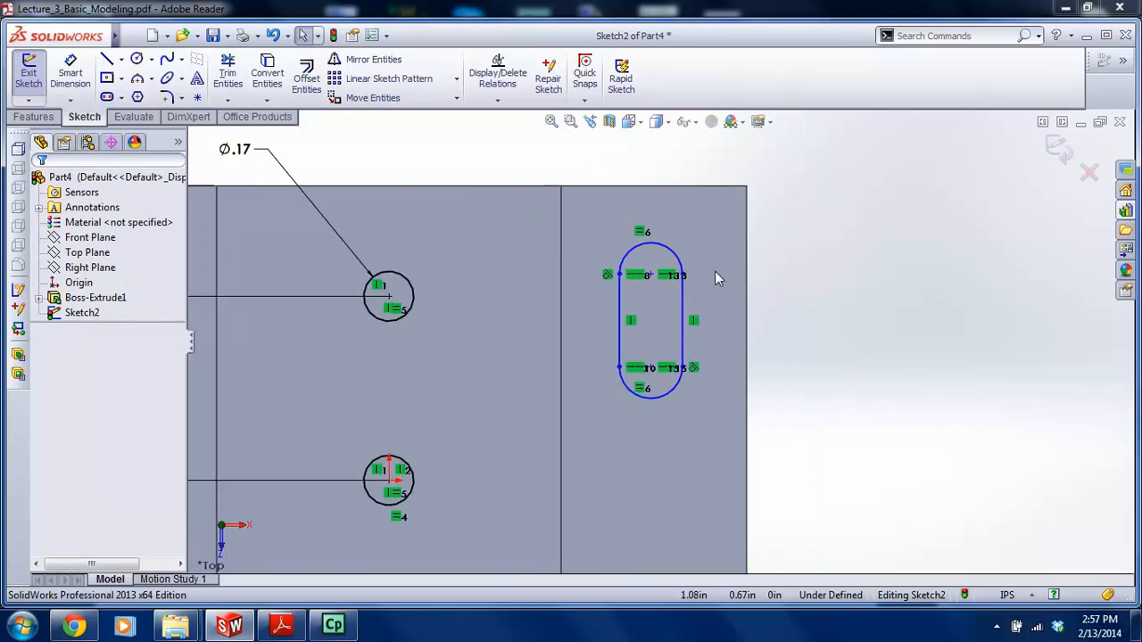
Delete the whole slot outline built from circles and lines on the right flange
scroll(622, 267, up, 4)
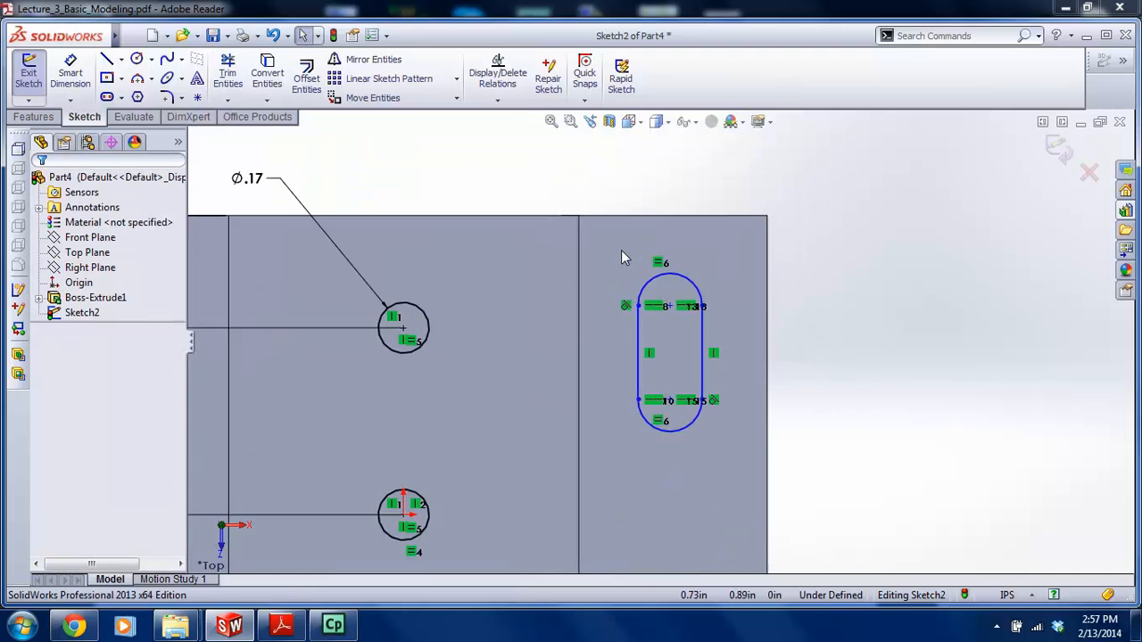
drag(624, 273, 805, 461)
key(Delete)
Sketch a vertical straight slot on the right flange, about 0.21 in wide with about 0.38 in between its arc centers
mouse_move(90, 39)
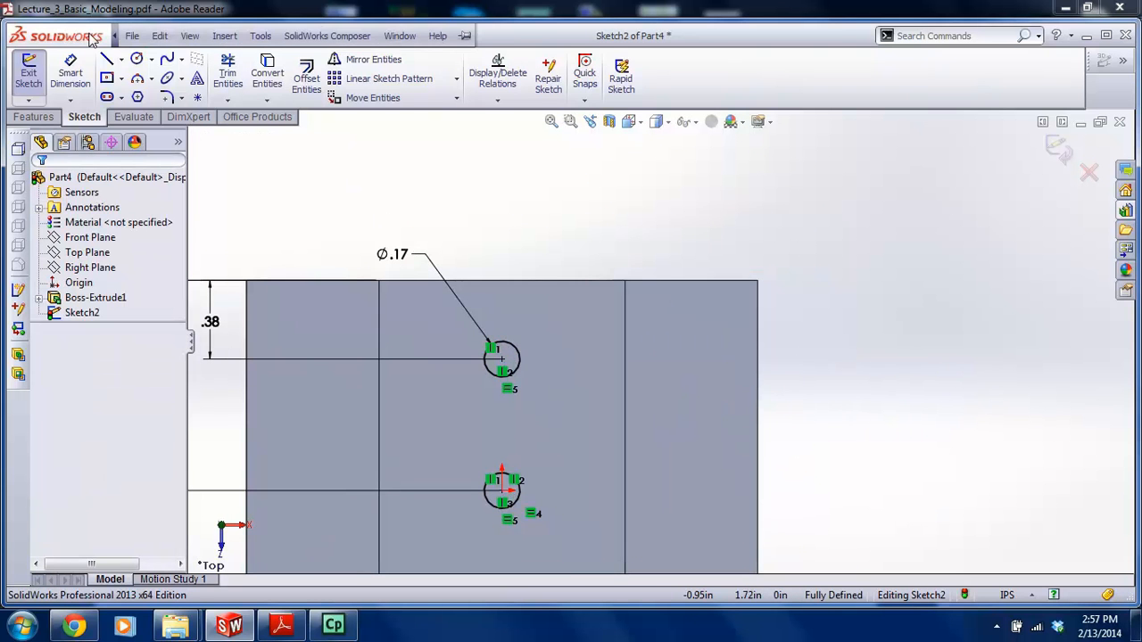
click(270, 40)
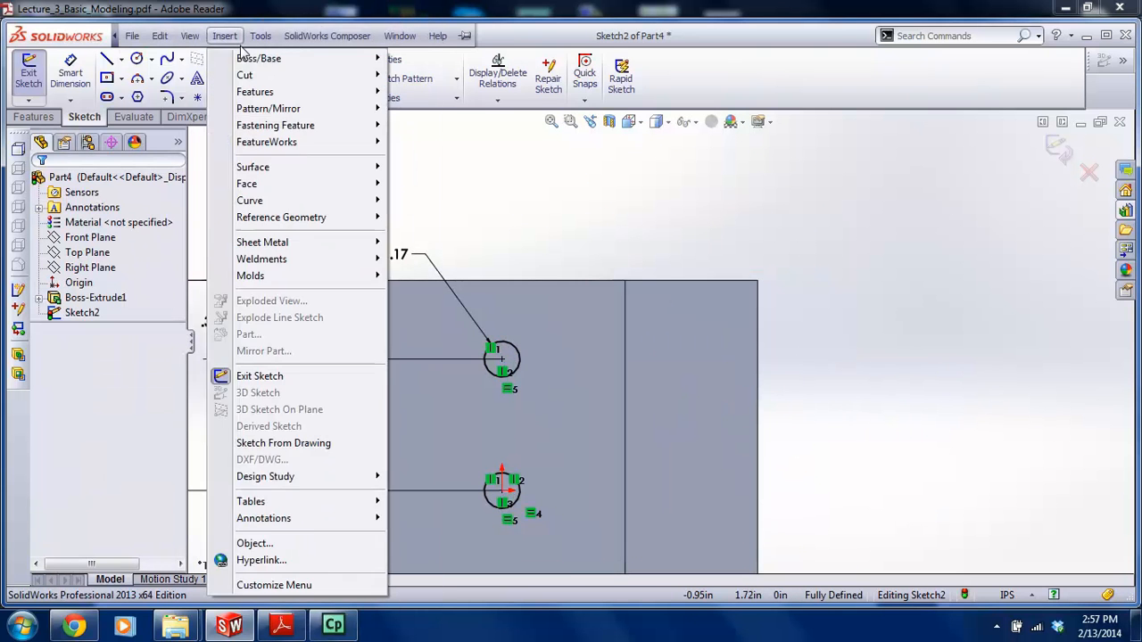
mouse_move(254, 41)
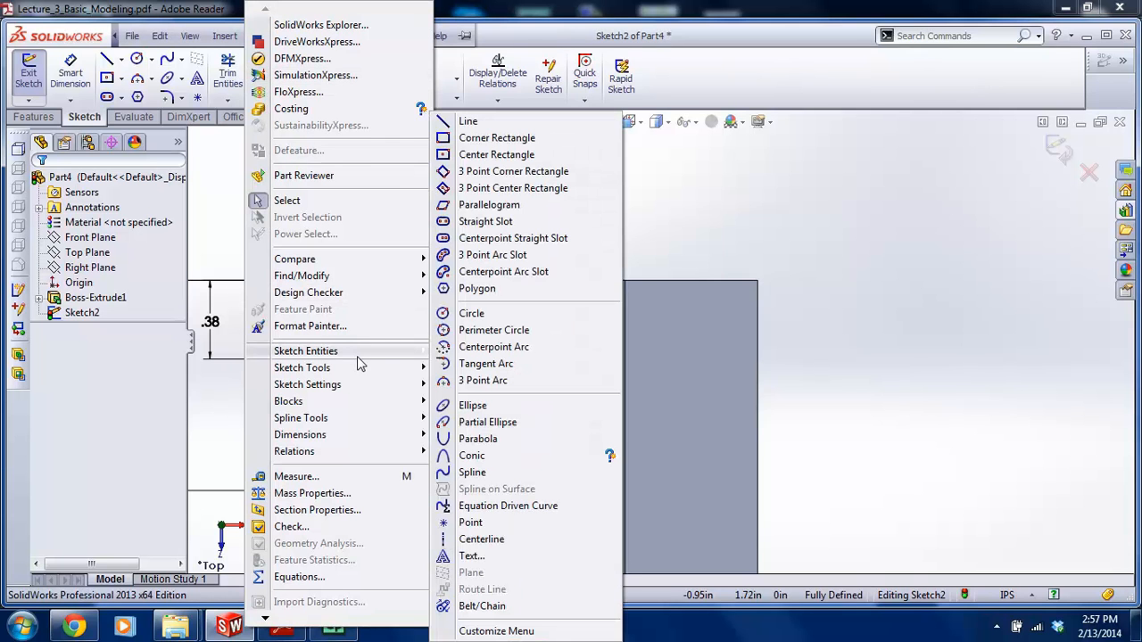
click(484, 222)
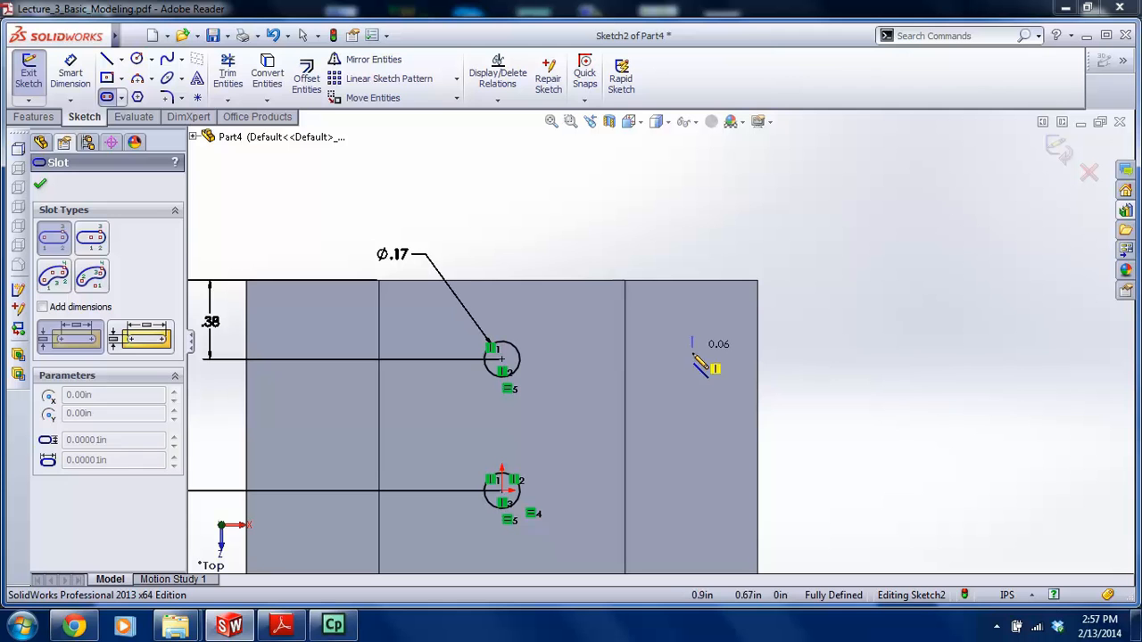
click(695, 423)
click(716, 434)
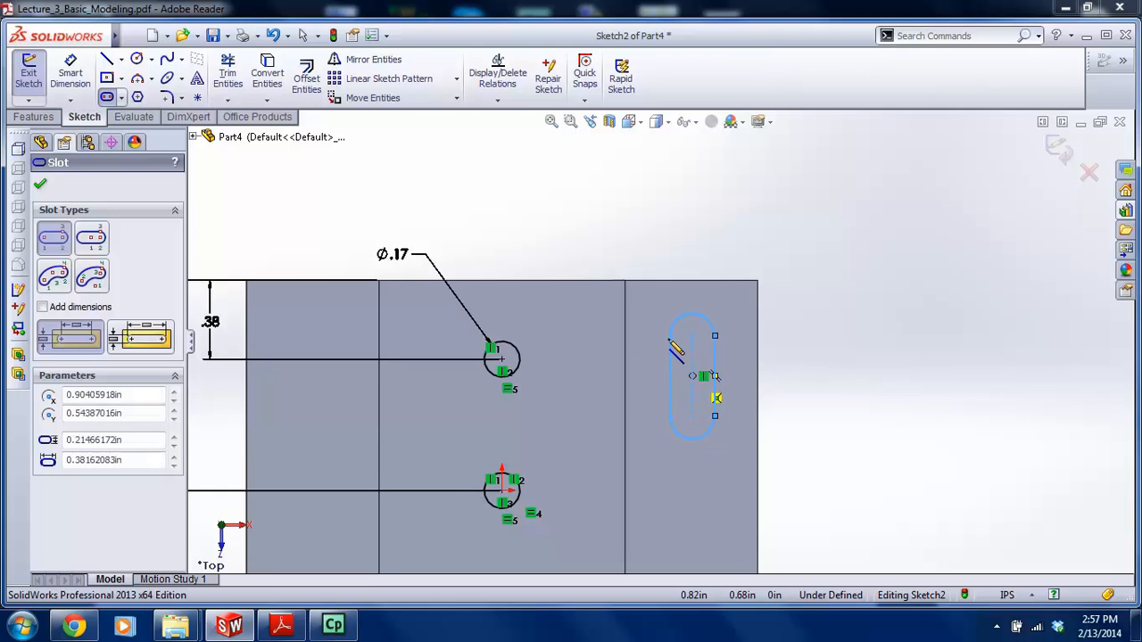
key(z)
key(z)
key(Escape)
scroll(687, 366, down, 5)
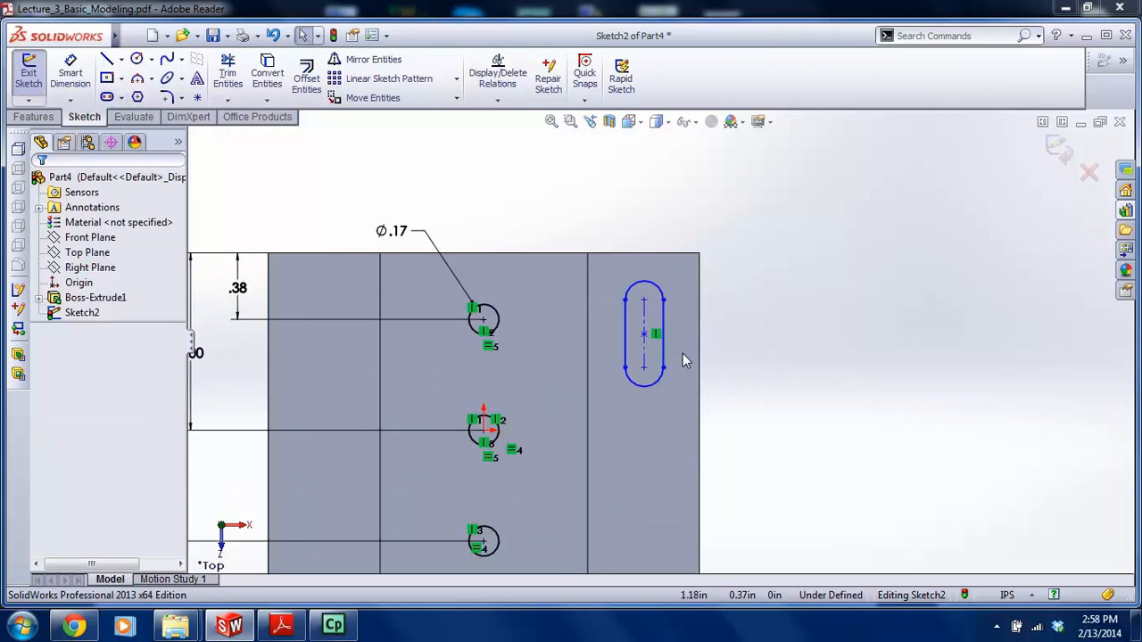
Check the slot callouts in the PDF drawing and dimension the flange slot's overall length as 0.53 in
click(282, 625)
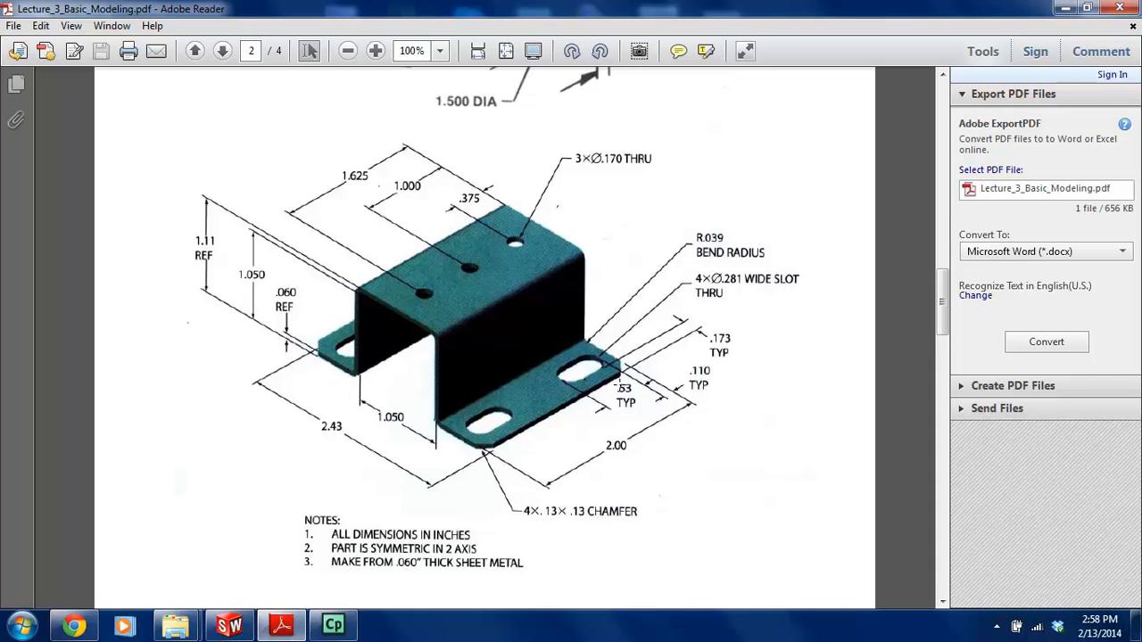
click(229, 624)
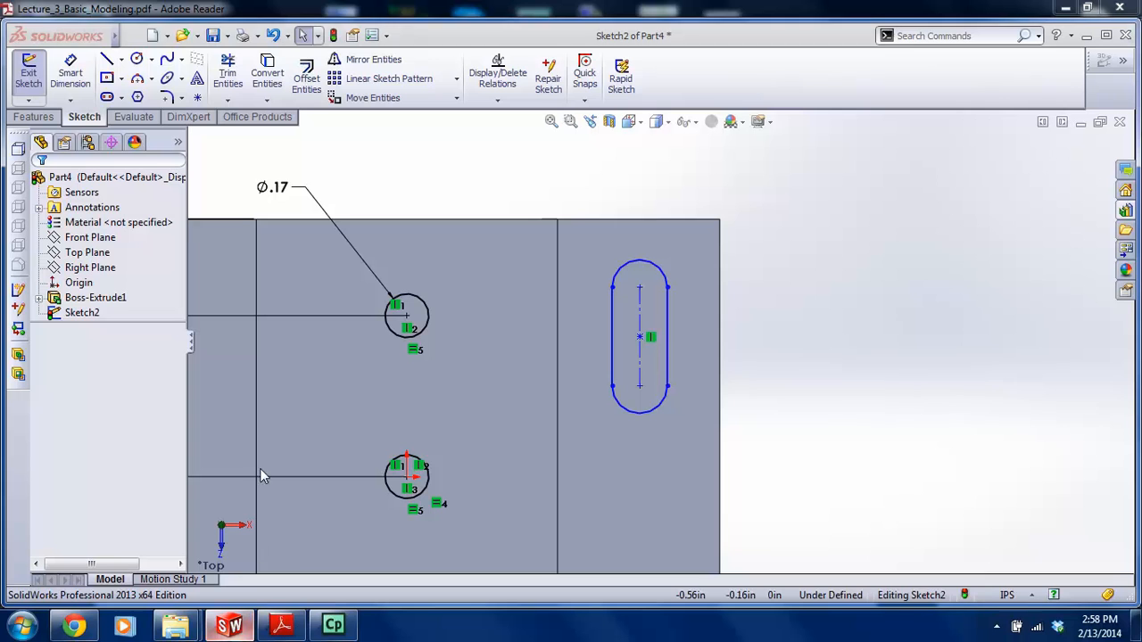
click(70, 73)
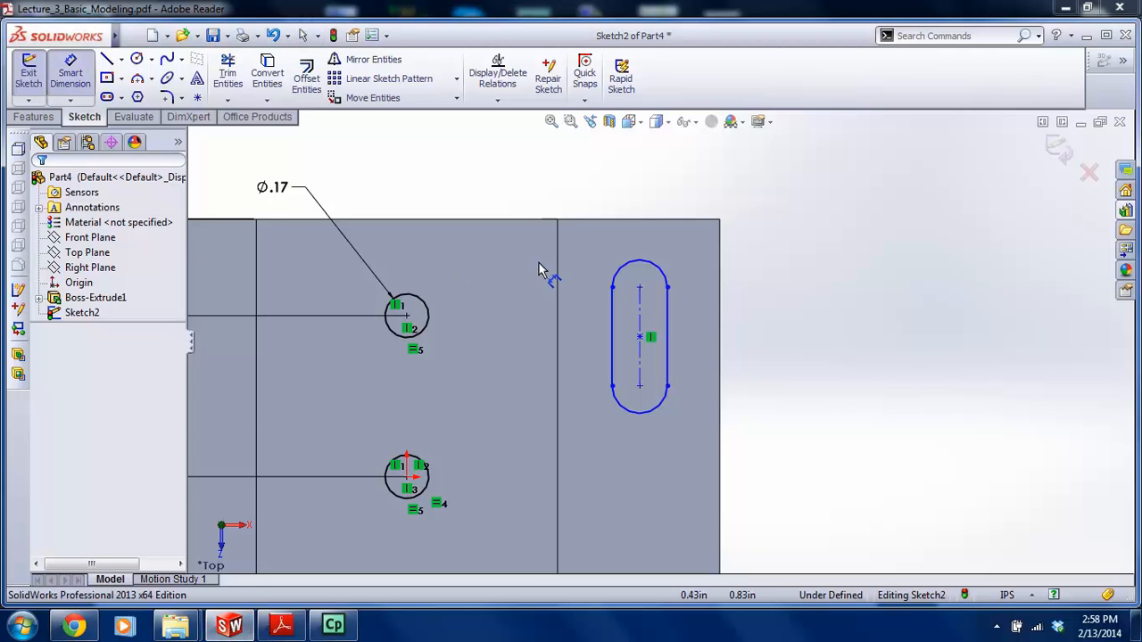
click(649, 270)
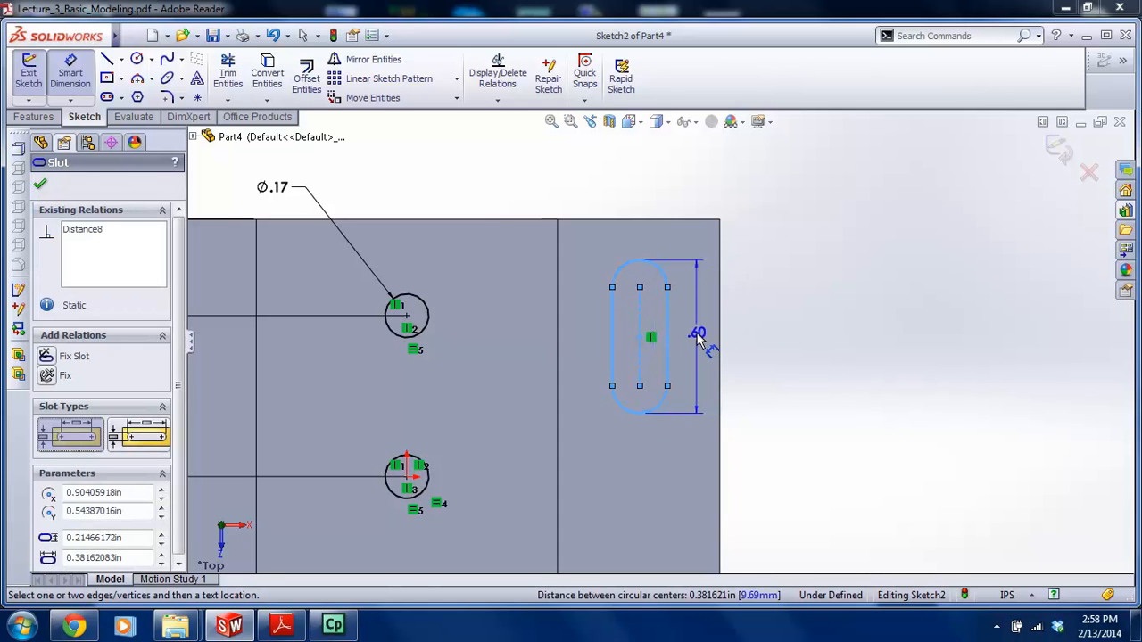
click(698, 335)
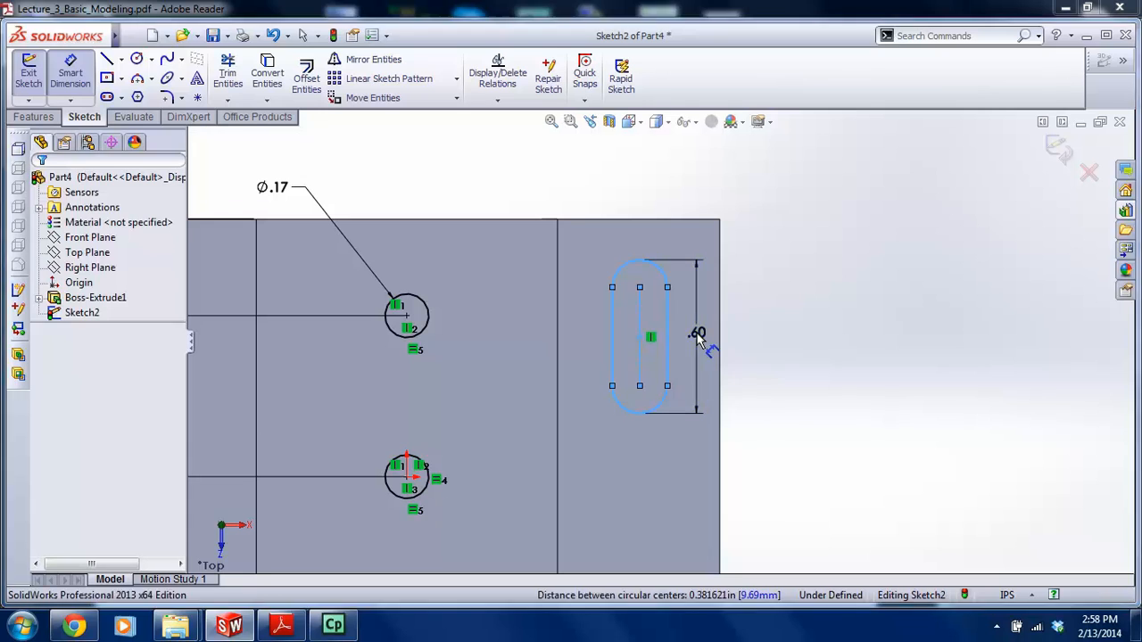
text(.53)
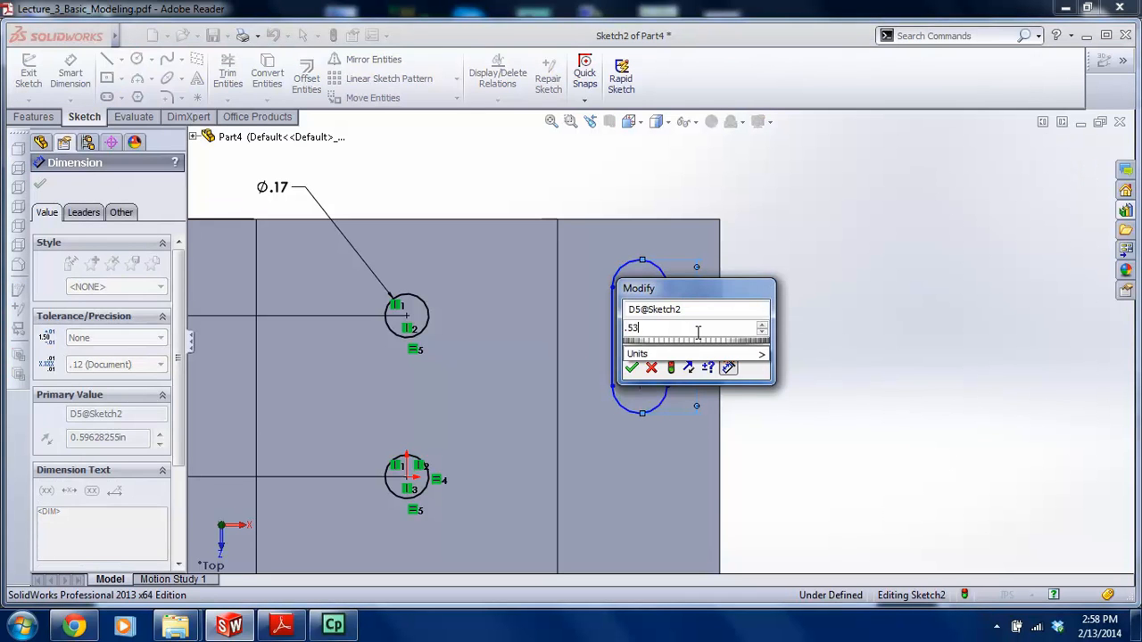
key(Return)
key(Escape)
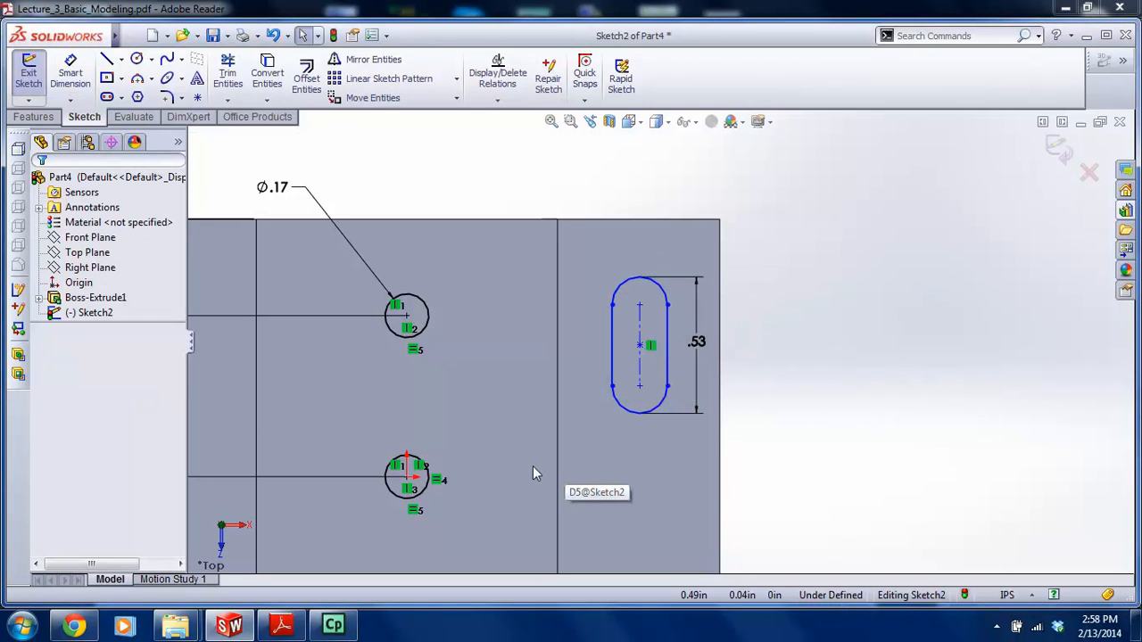
Check the slot's edge offset in the PDF drawing and dimension its outer side 0.17 in from the flange's outer edge
click(281, 625)
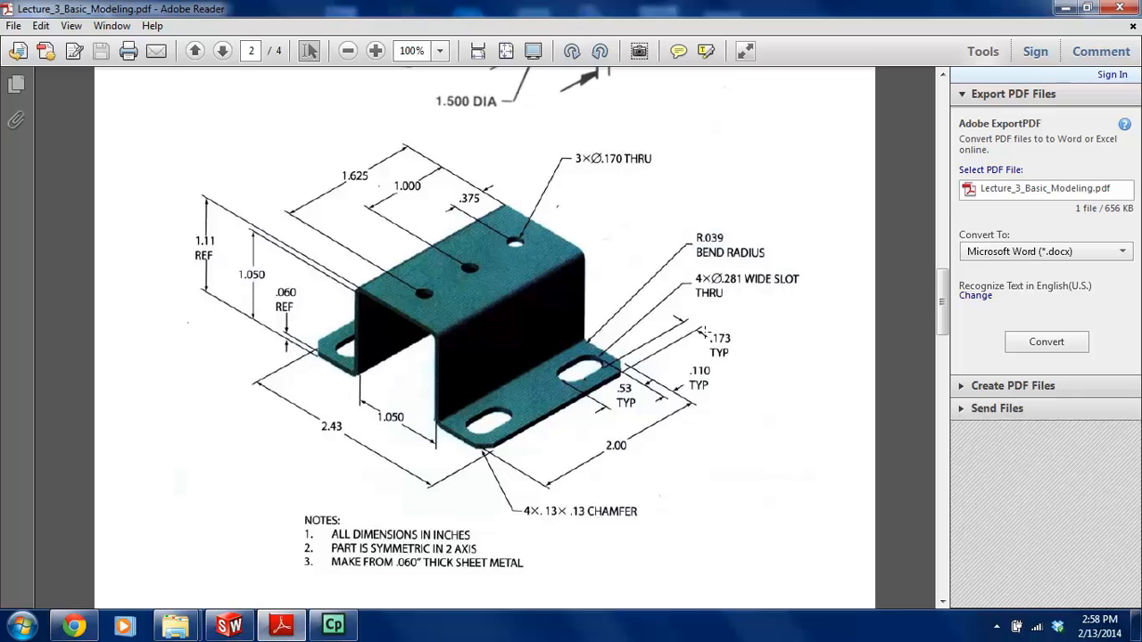
click(229, 625)
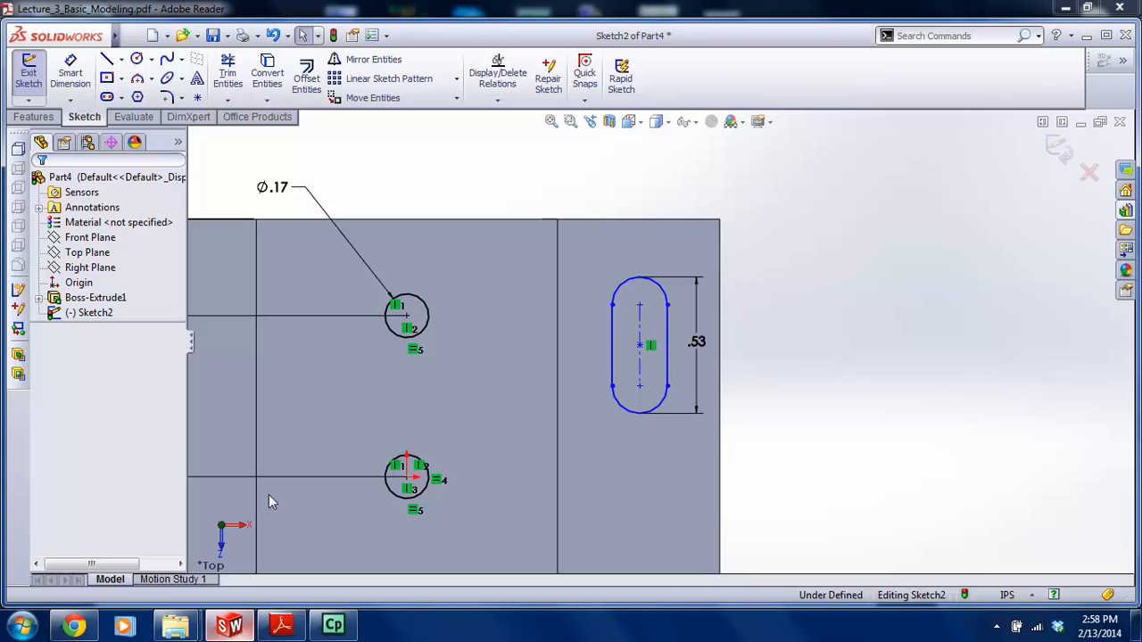
click(667, 346)
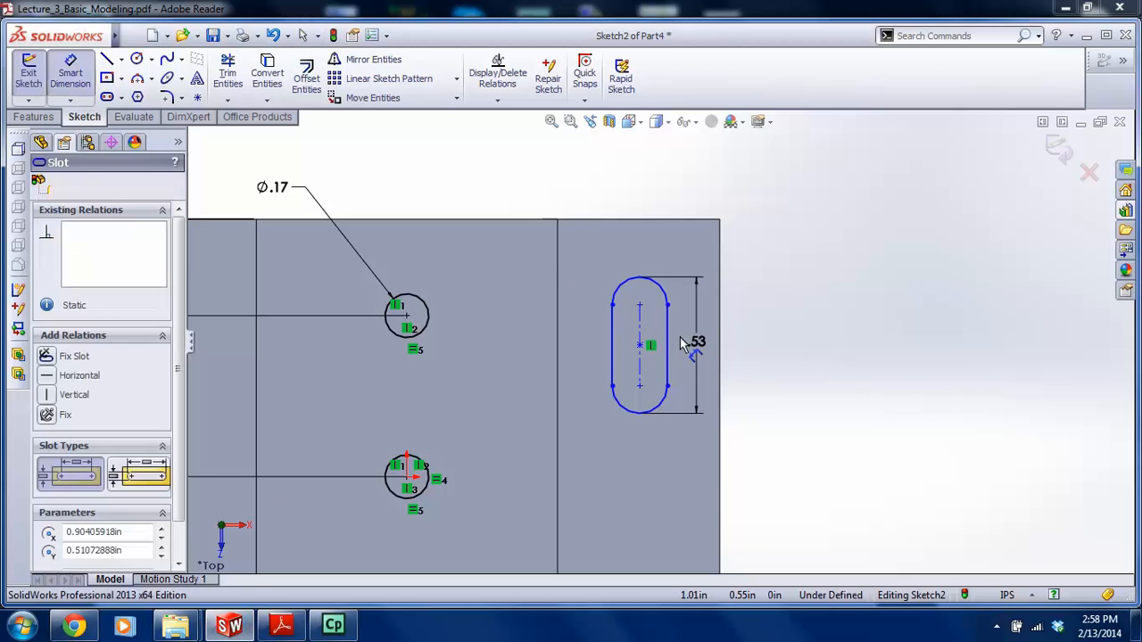
click(719, 328)
click(788, 210)
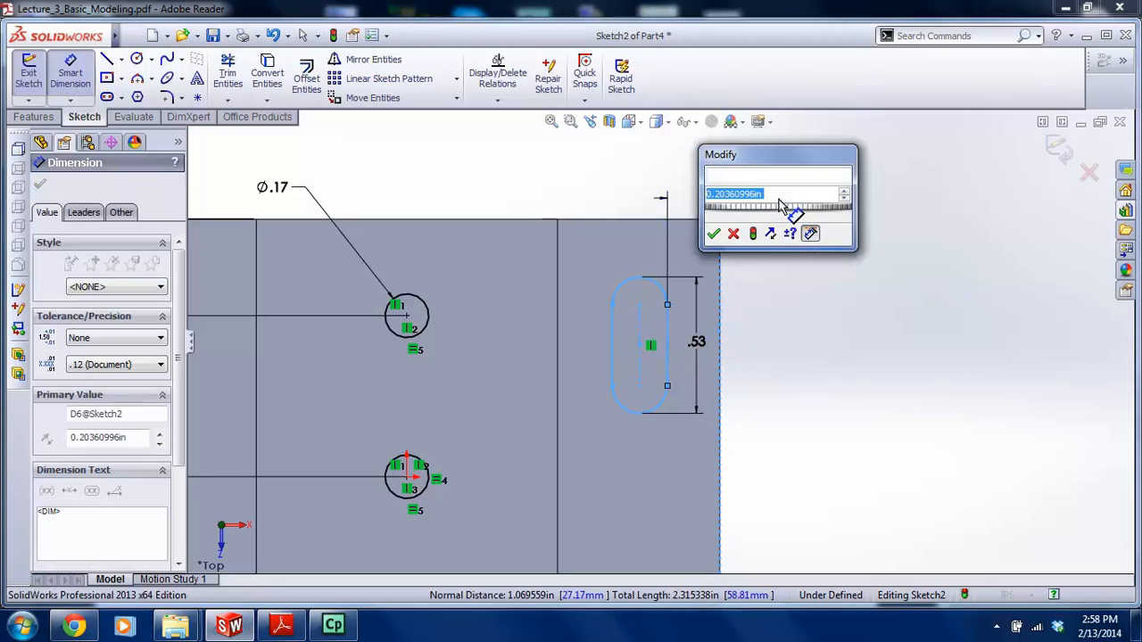
text(.17)
key(Return)
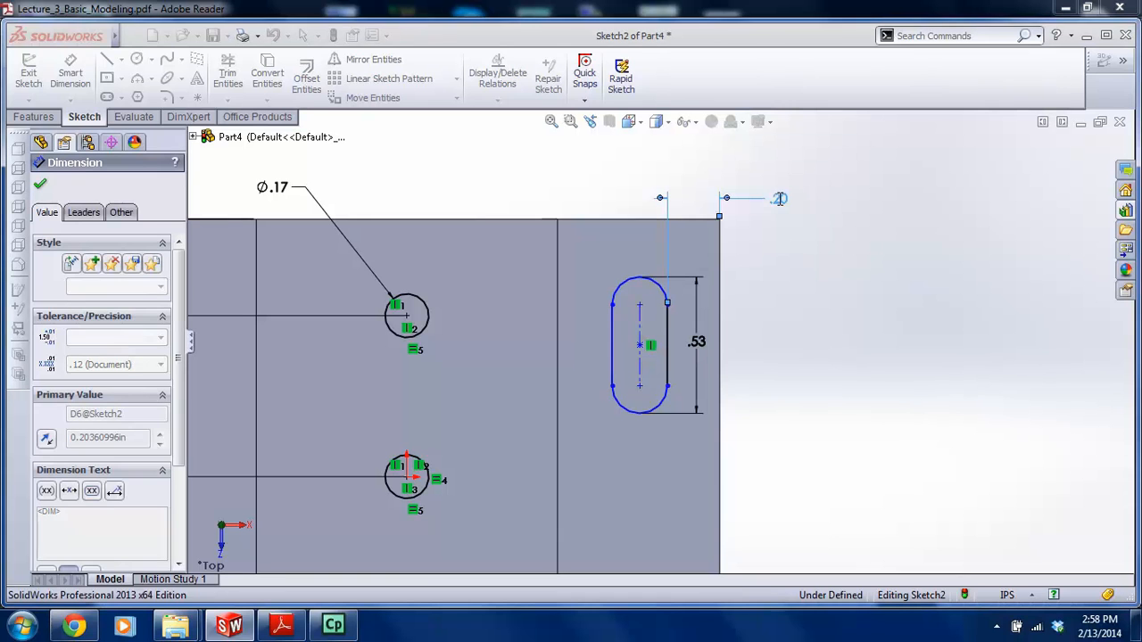
key(Escape)
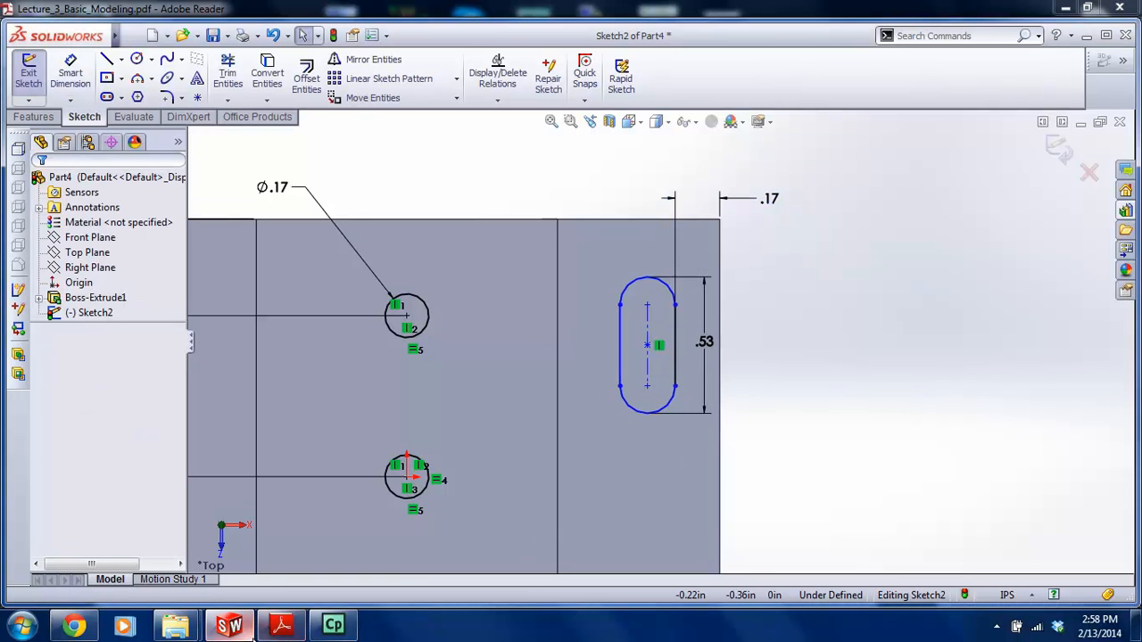
Check the PDF drawing and dimension the slot's upper arc 0.11 in from the flange's top edge
click(297, 630)
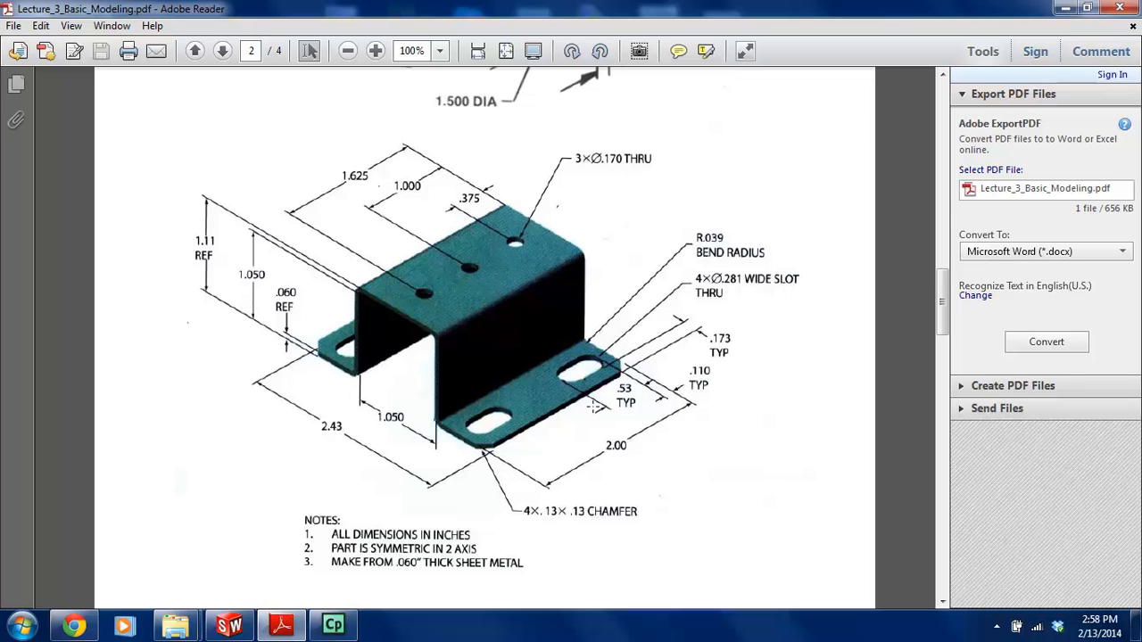
click(230, 626)
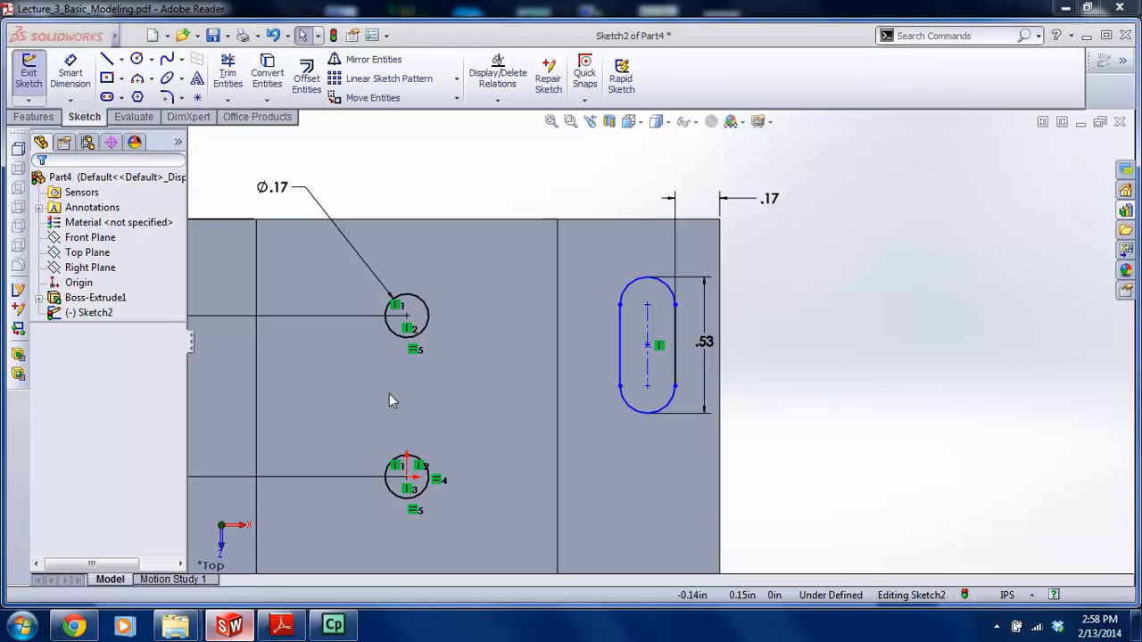
click(69, 76)
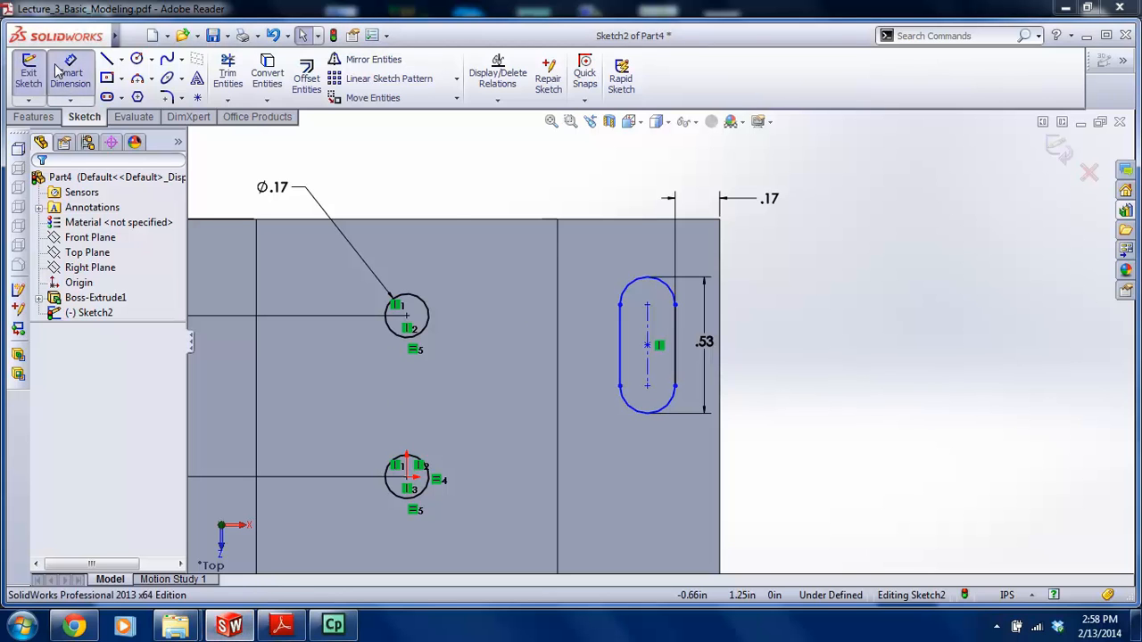
click(586, 220)
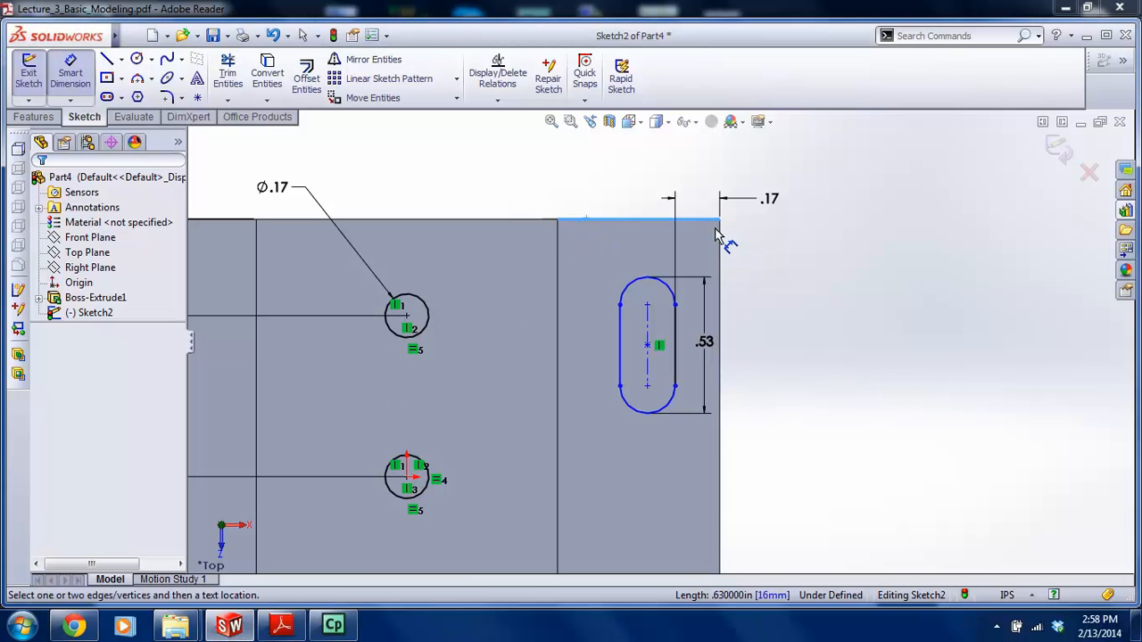
click(633, 283)
click(772, 256)
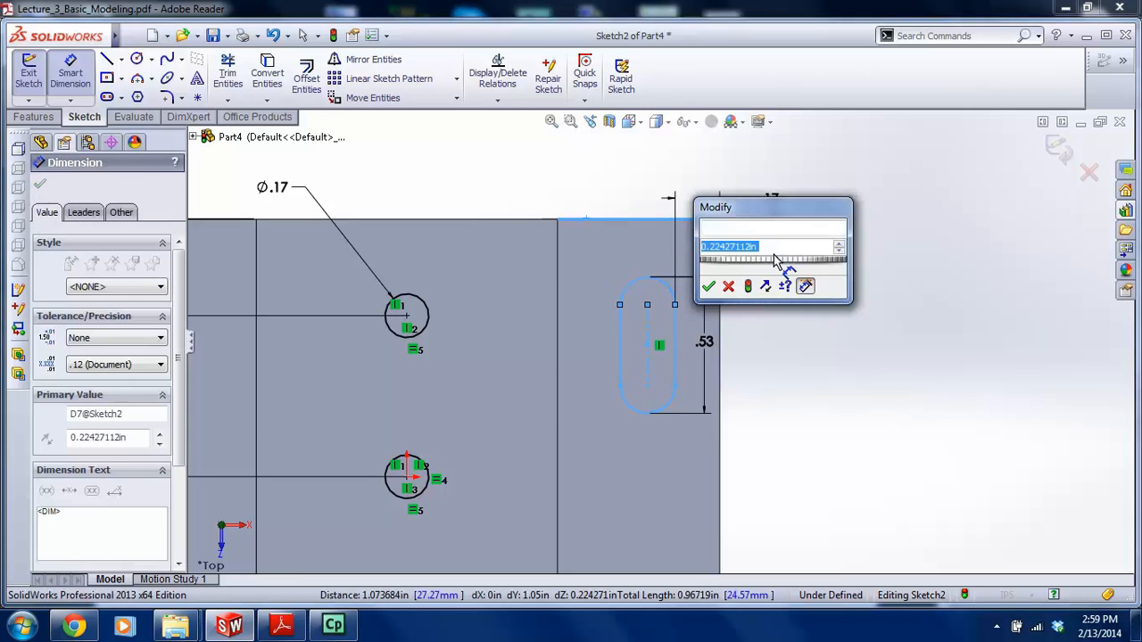
text(.22)
key(Return)
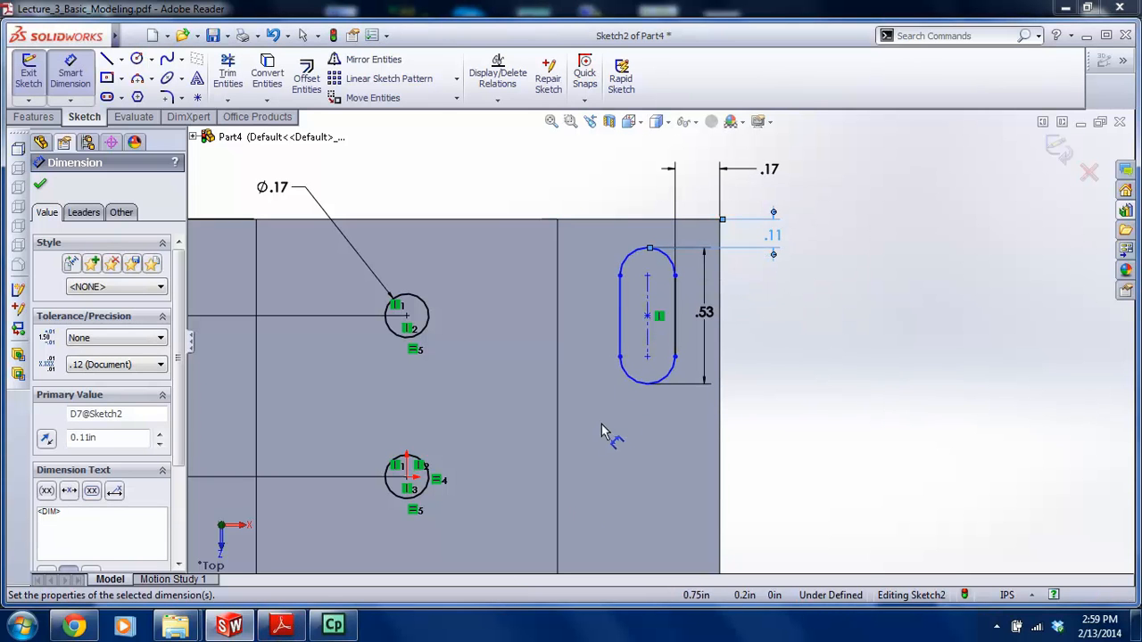
Look up the slot width in the PDF drawing and dimension the distance between the slot's straight sides as 0.281 in
click(281, 625)
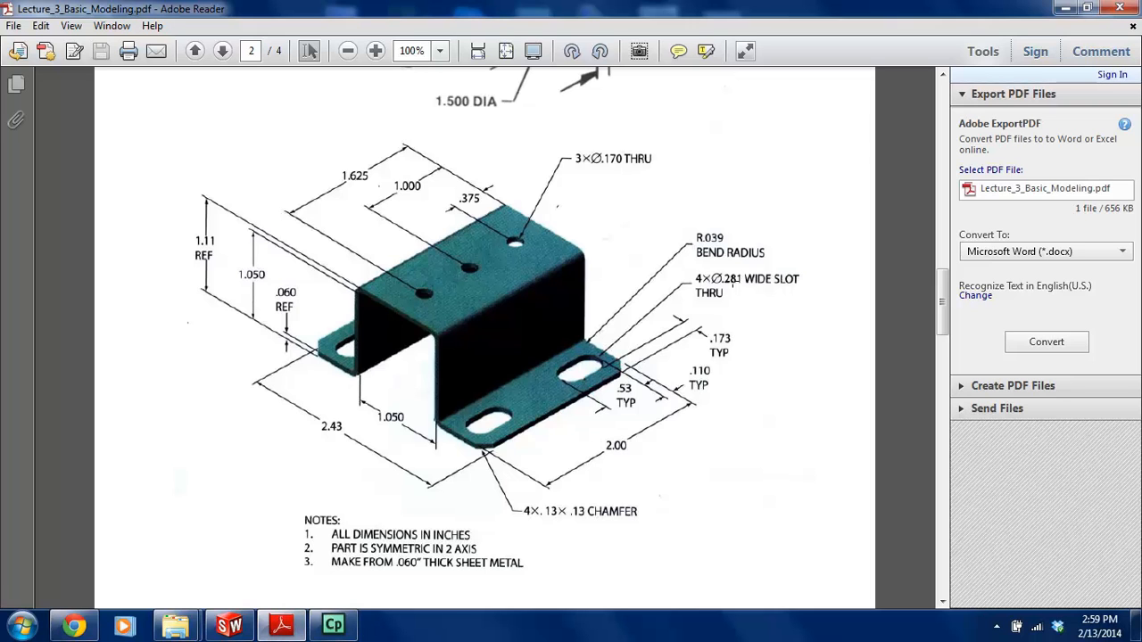
click(229, 624)
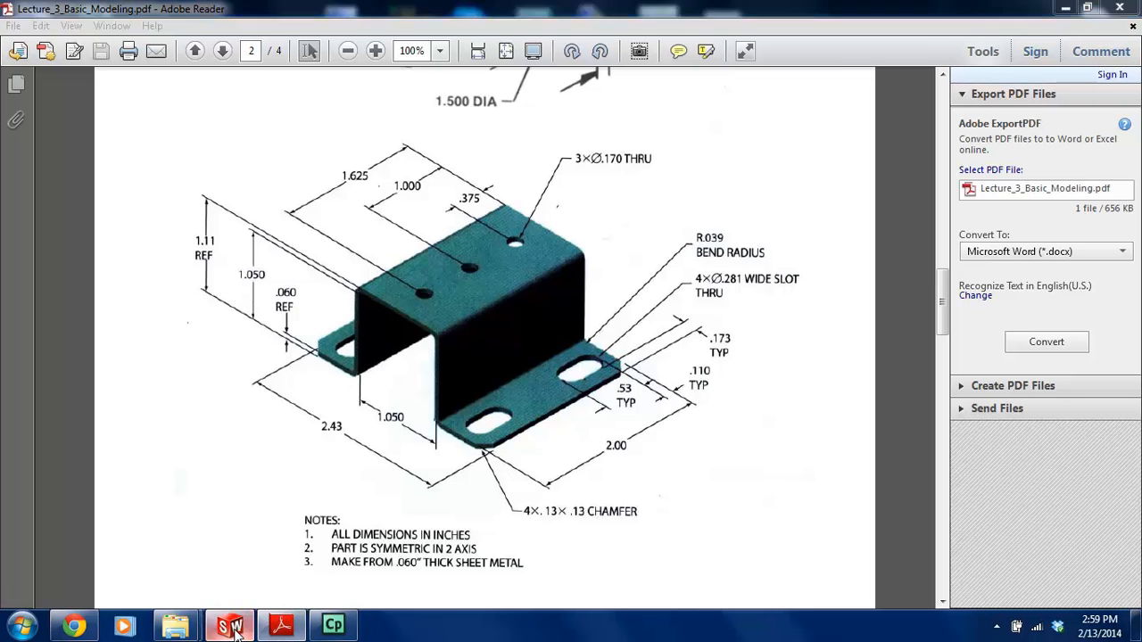
click(621, 335)
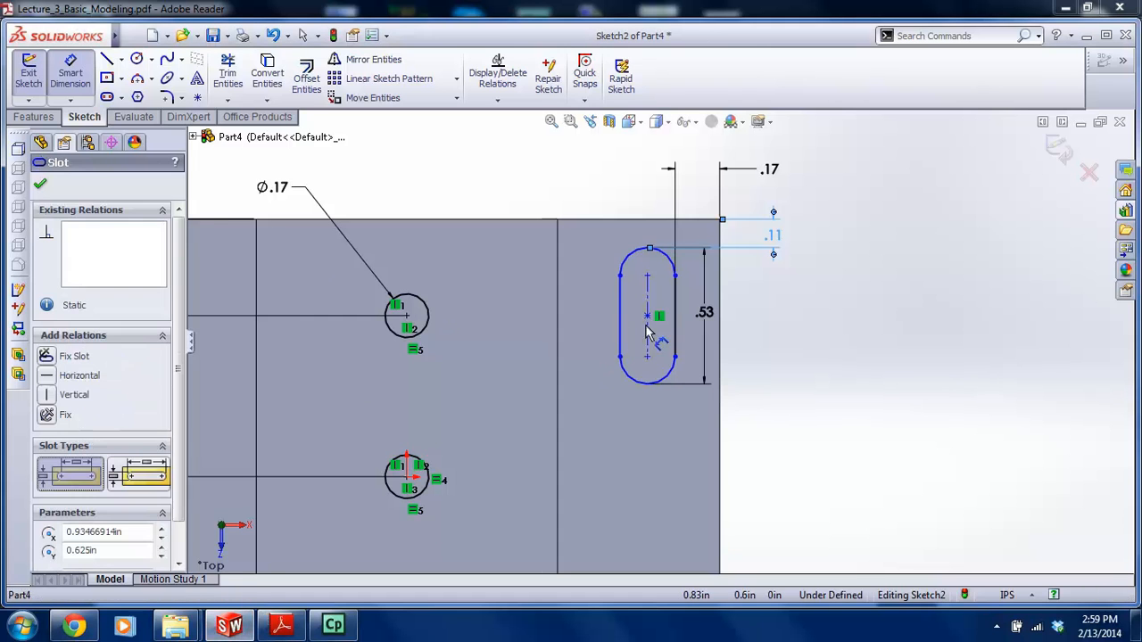
click(675, 330)
click(810, 440)
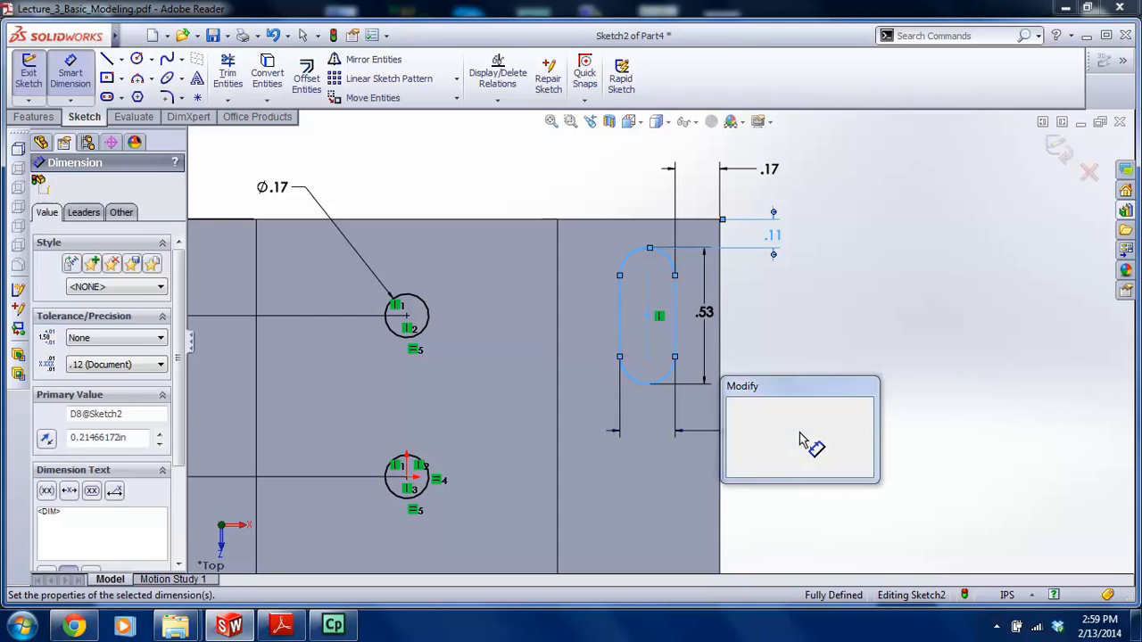
text(.281)
key(Return)
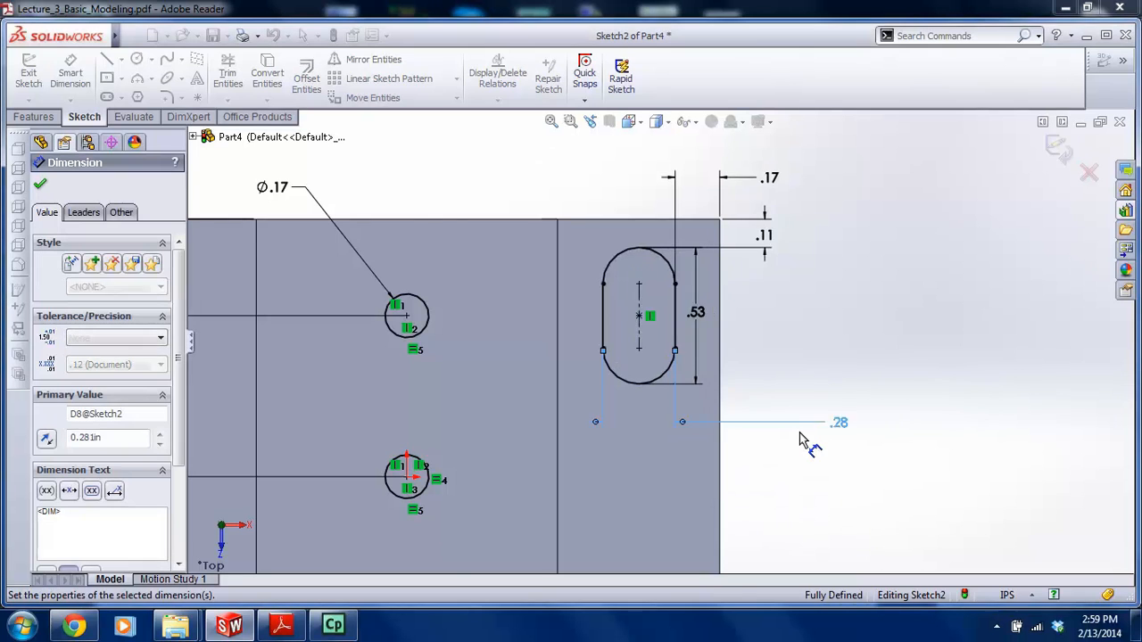
Sketch a vertical centerline from the origin up to the midpoint of the part's top edge
scroll(642, 323, up, 2)
scroll(636, 377, down, 2)
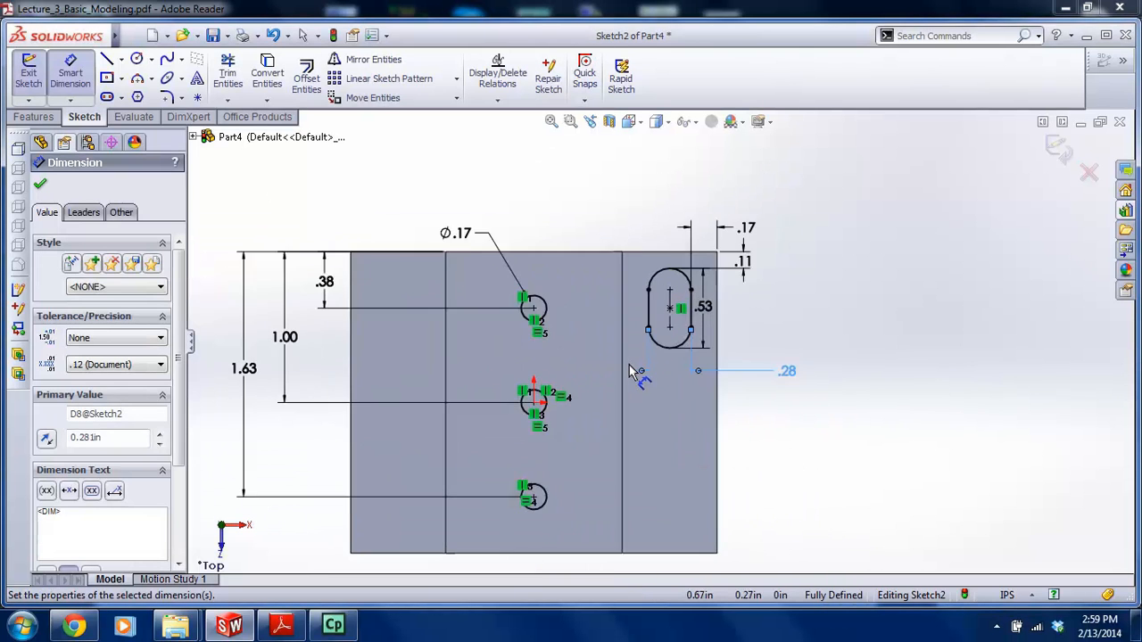
click(120, 60)
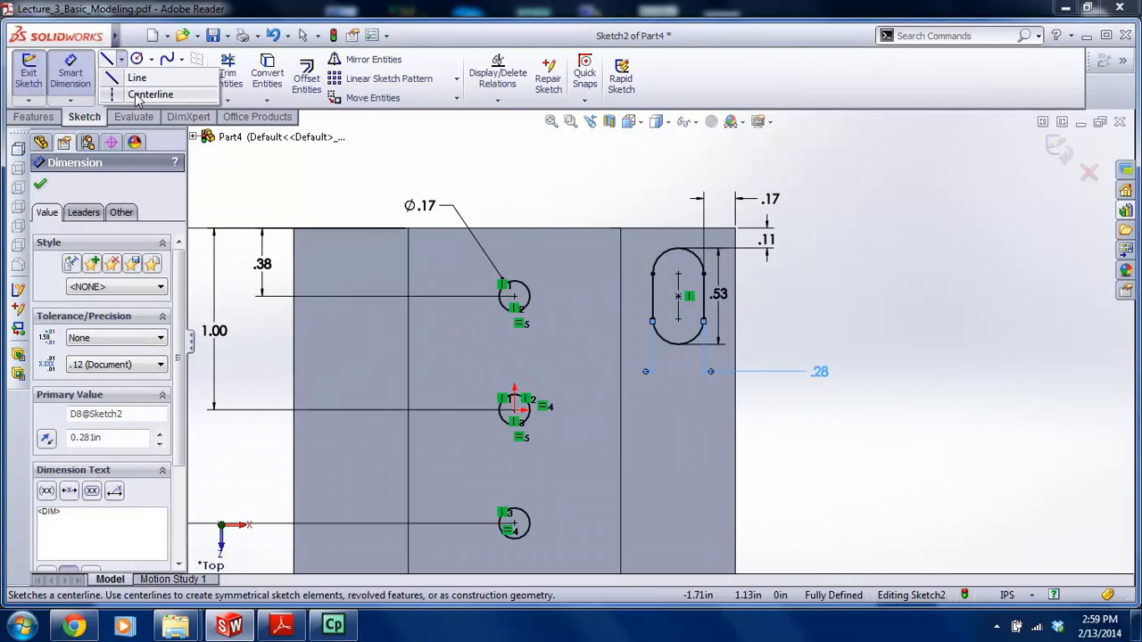
click(141, 97)
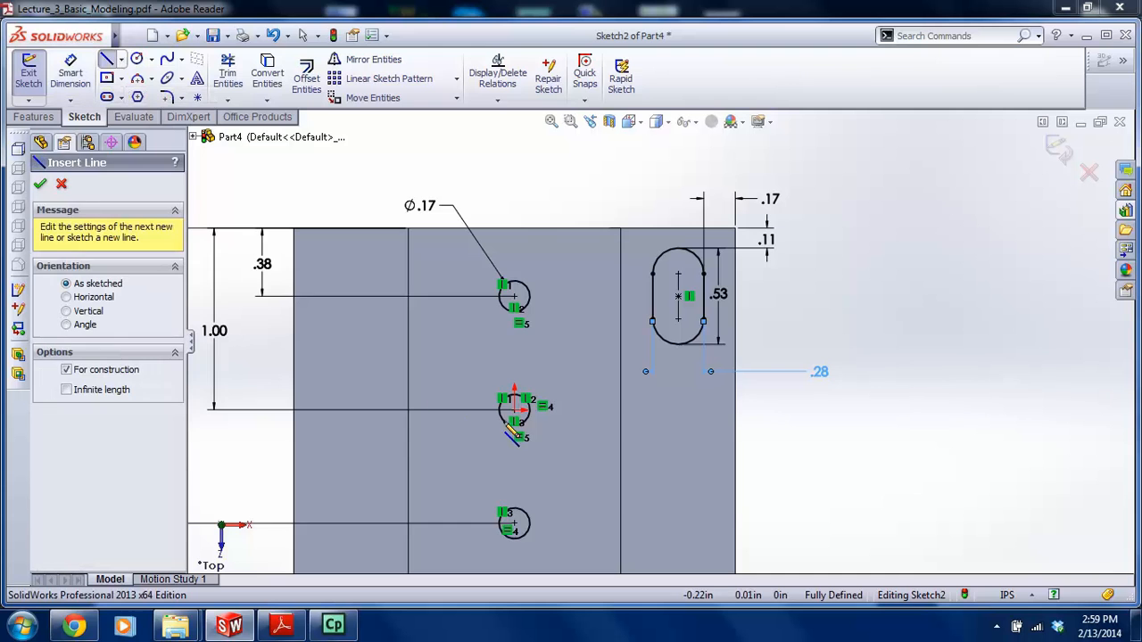
click(513, 229)
key(Escape)
Sketch a centerline from the origin to the right flange's outer edge and give it a horizontal relation
click(121, 60)
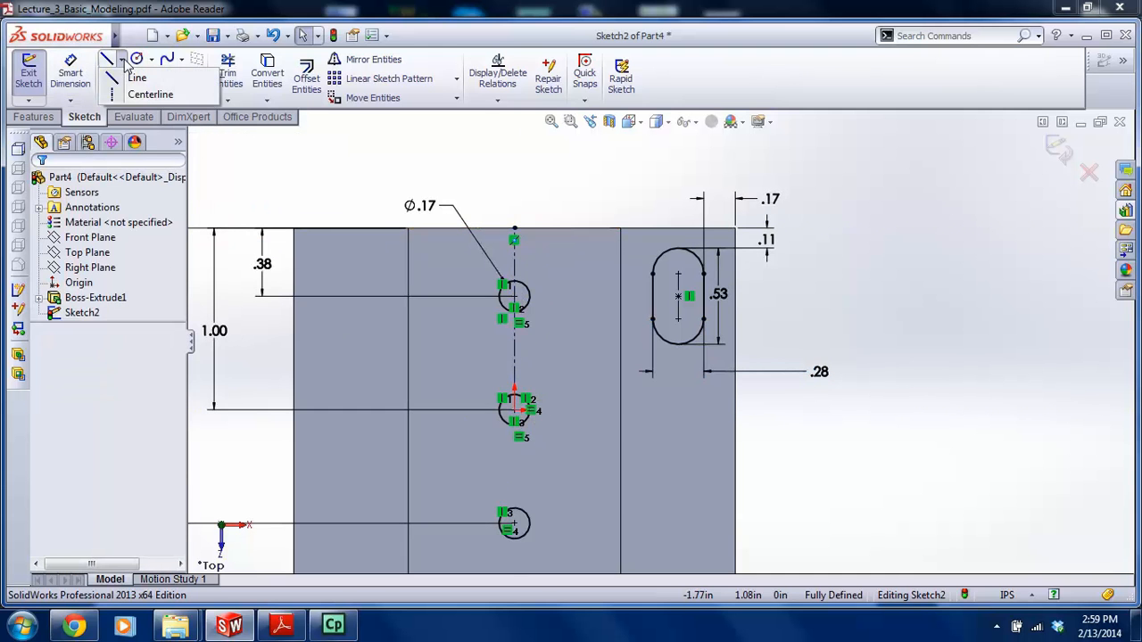
click(143, 92)
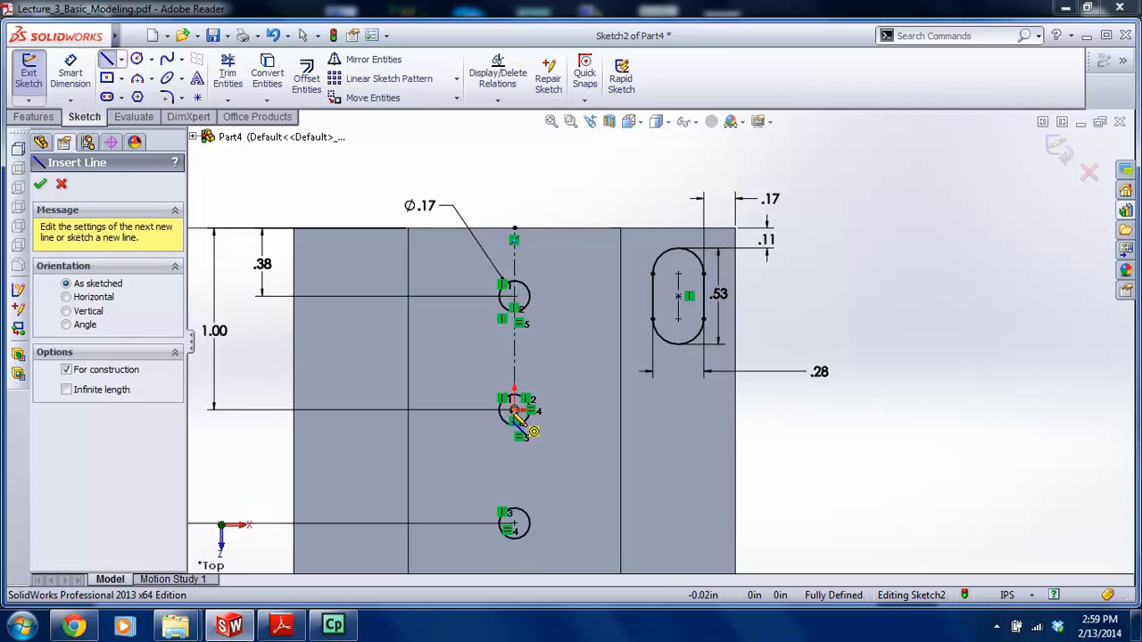
click(514, 410)
click(735, 410)
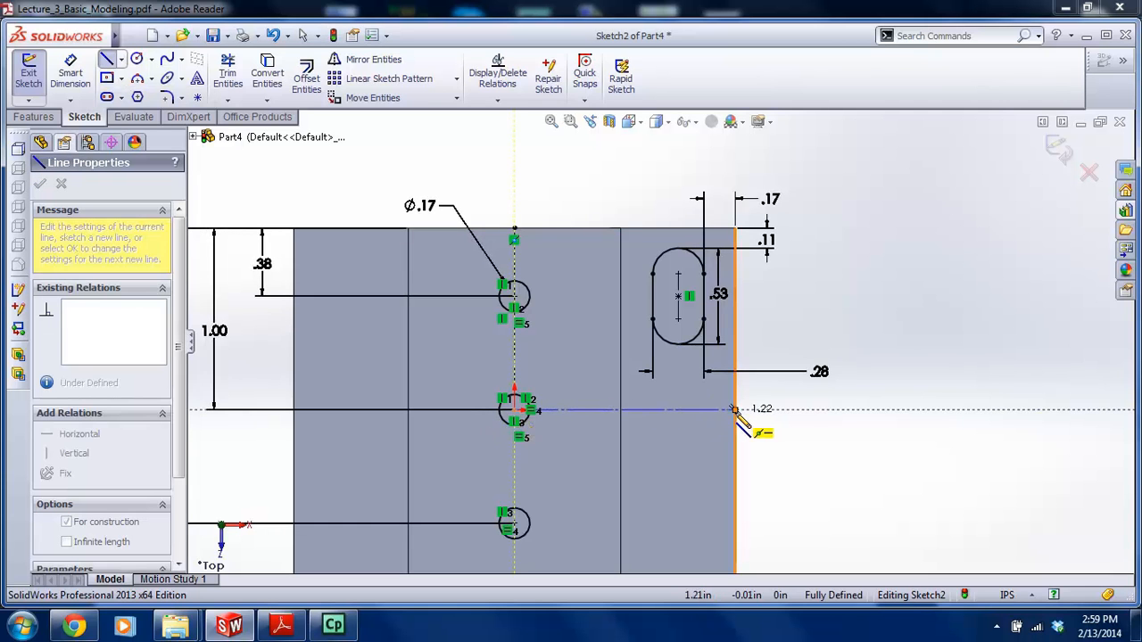
key(Escape)
key(f)
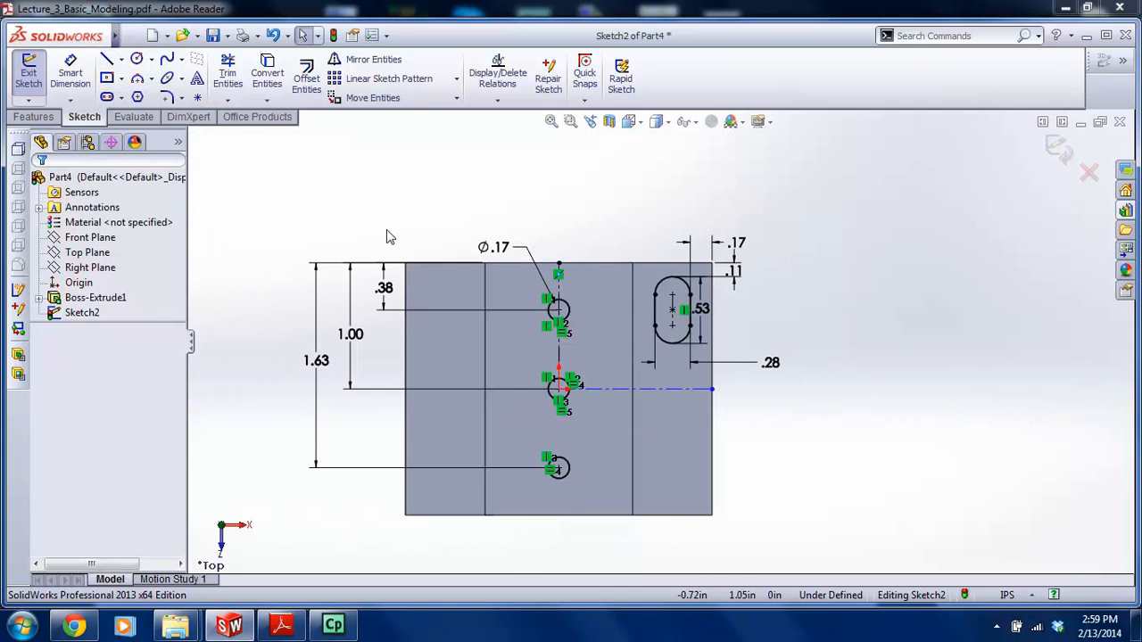
click(658, 389)
click(50, 357)
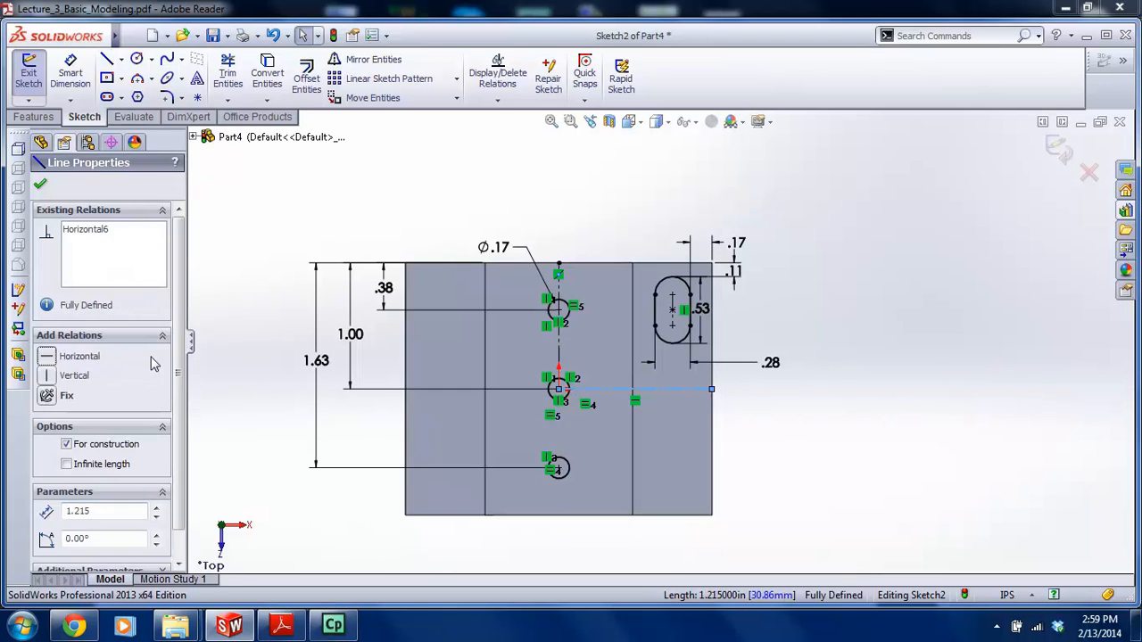
key(Escape)
Mirror the right flange's dimensioned slot about the vertical centerline onto the left flange
scroll(370, 331, up, 1)
scroll(696, 286, down, 3)
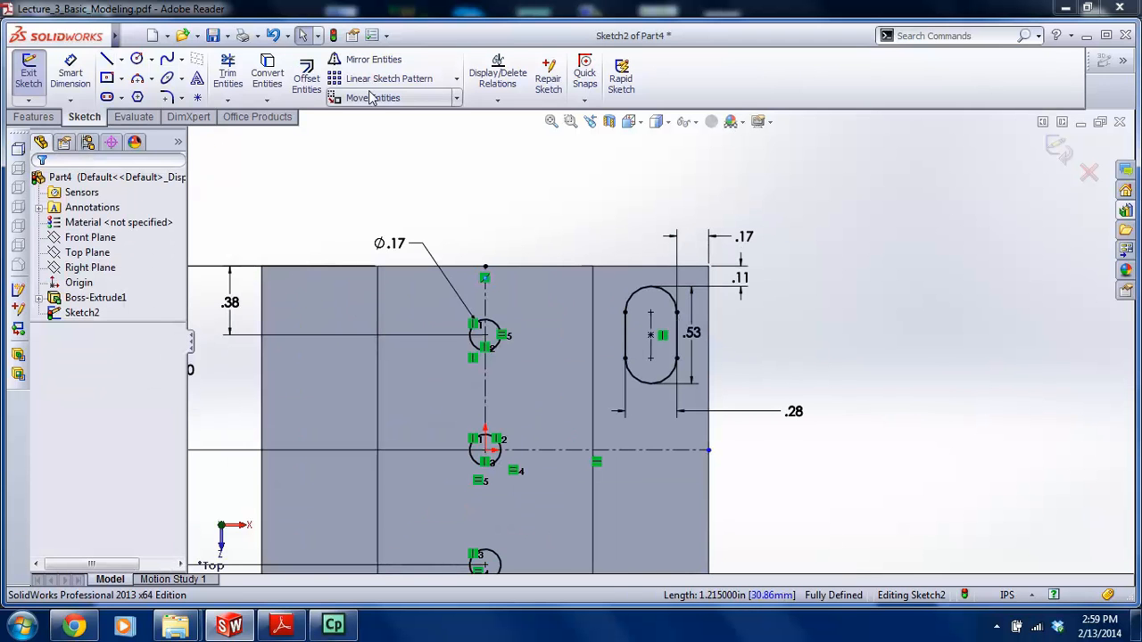
click(366, 59)
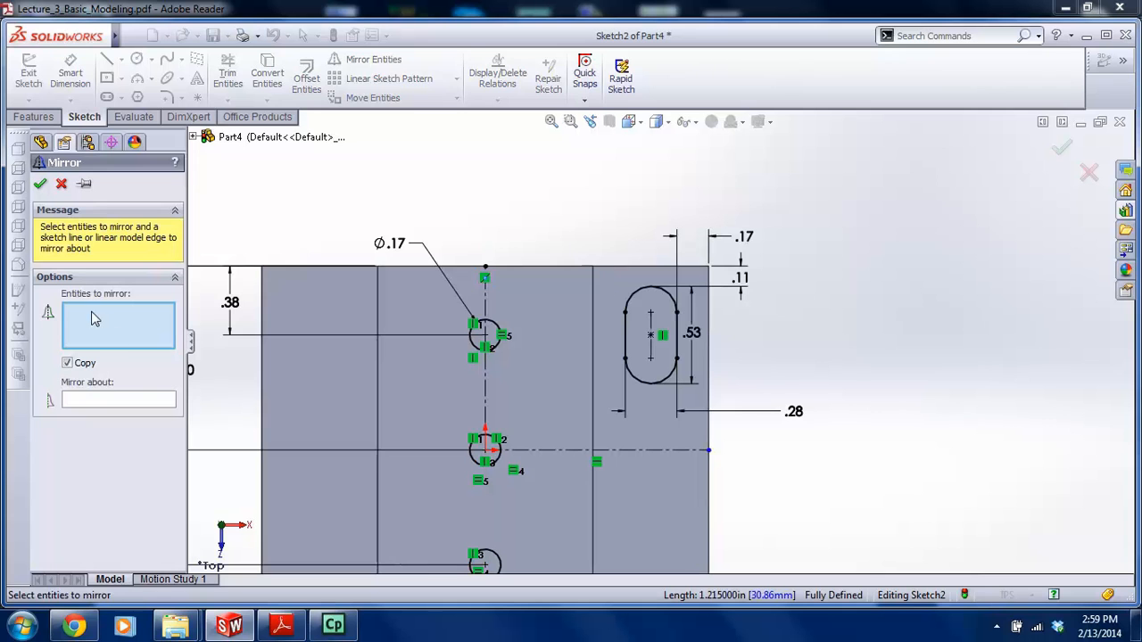
drag(574, 216, 829, 446)
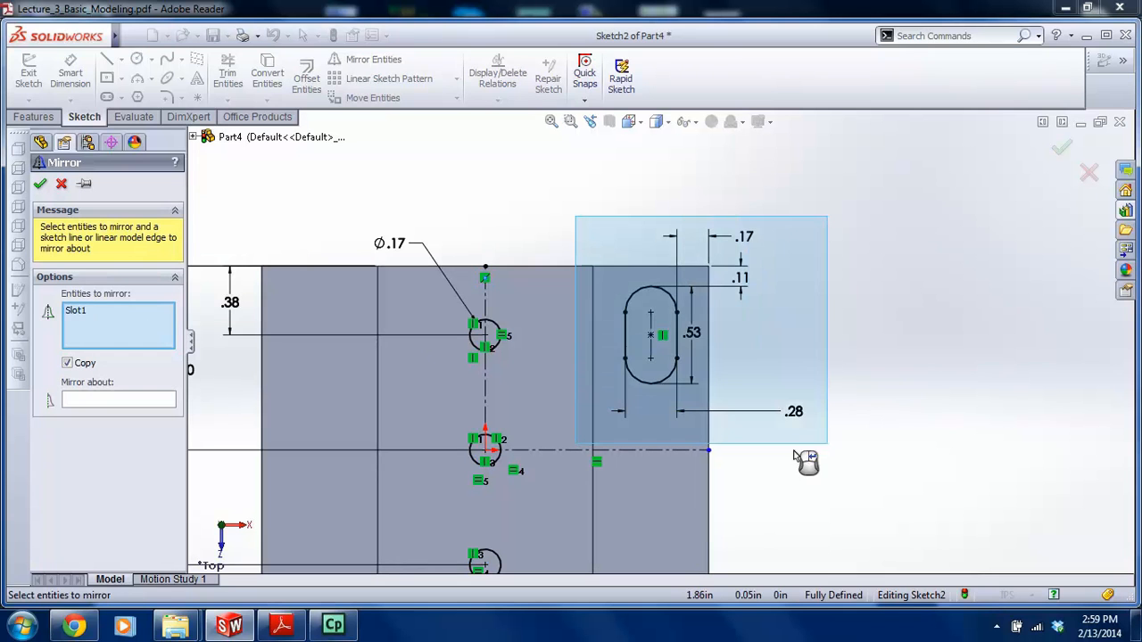
click(103, 400)
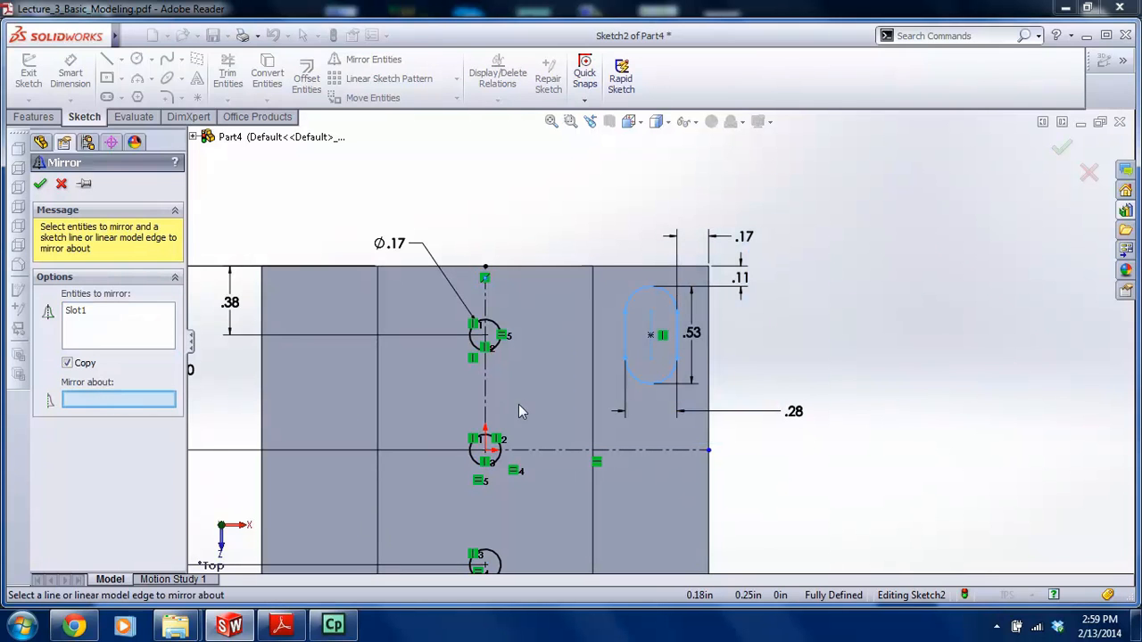
click(486, 409)
key(Return)
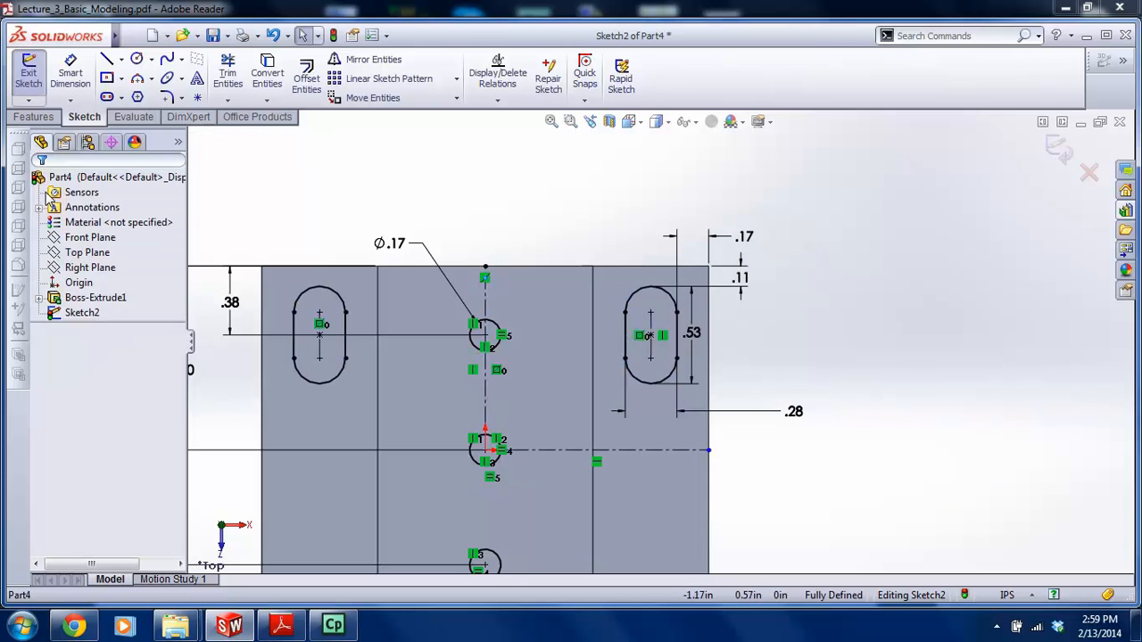
Mirror the two upper flange slots about the horizontal centerline to the lower half of both flanges
key(f)
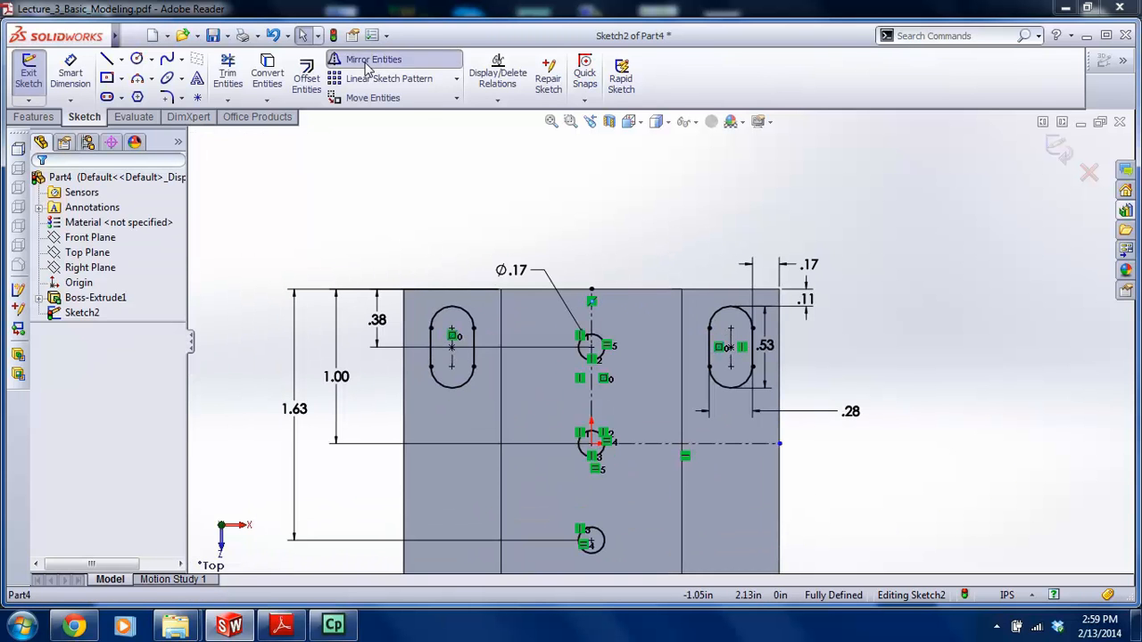
click(367, 60)
drag(388, 265, 496, 400)
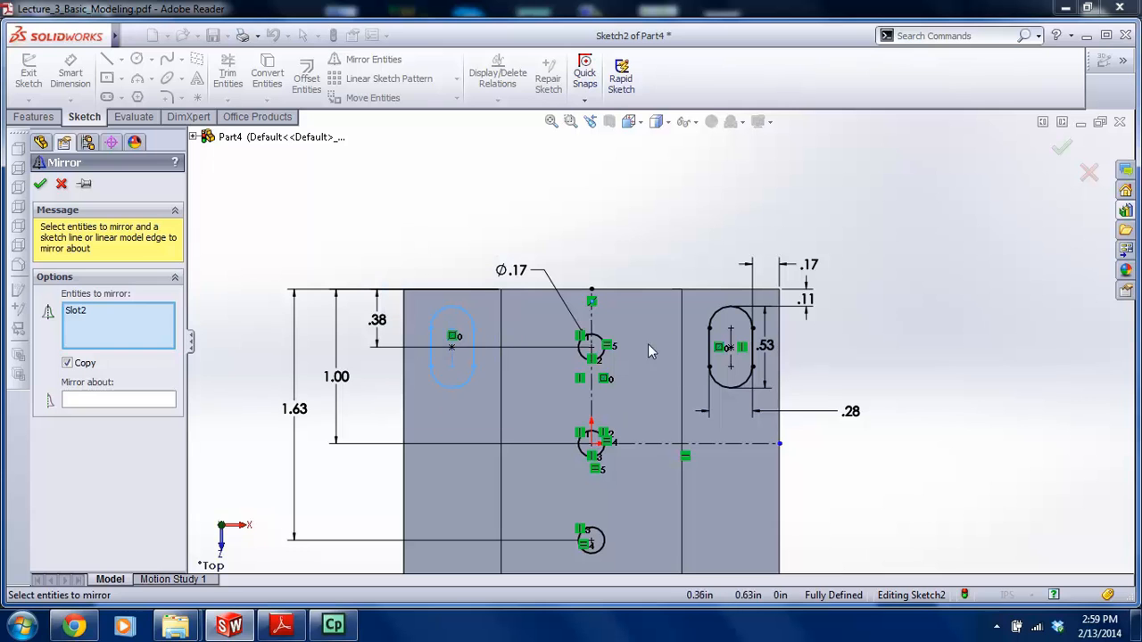
drag(683, 257, 826, 429)
click(710, 353)
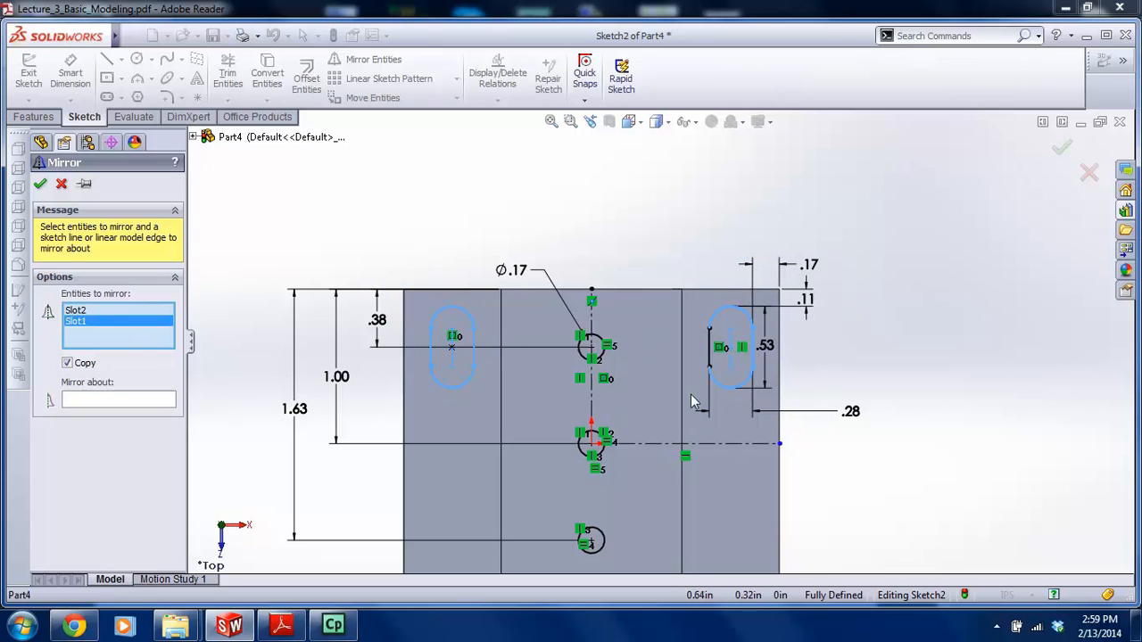
click(711, 359)
click(719, 393)
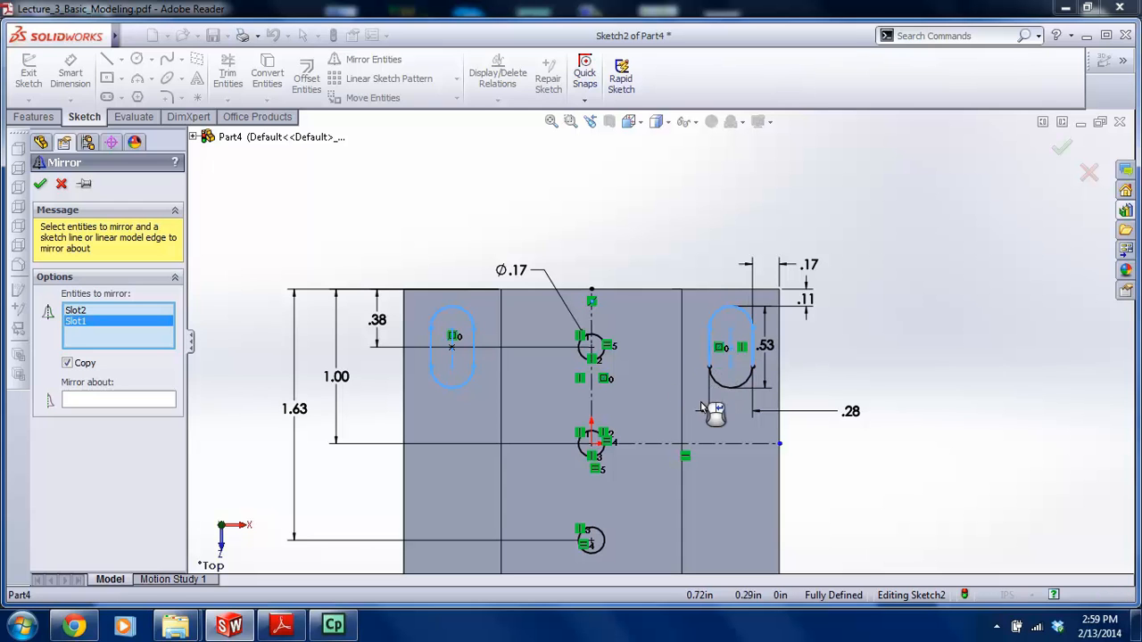
click(119, 402)
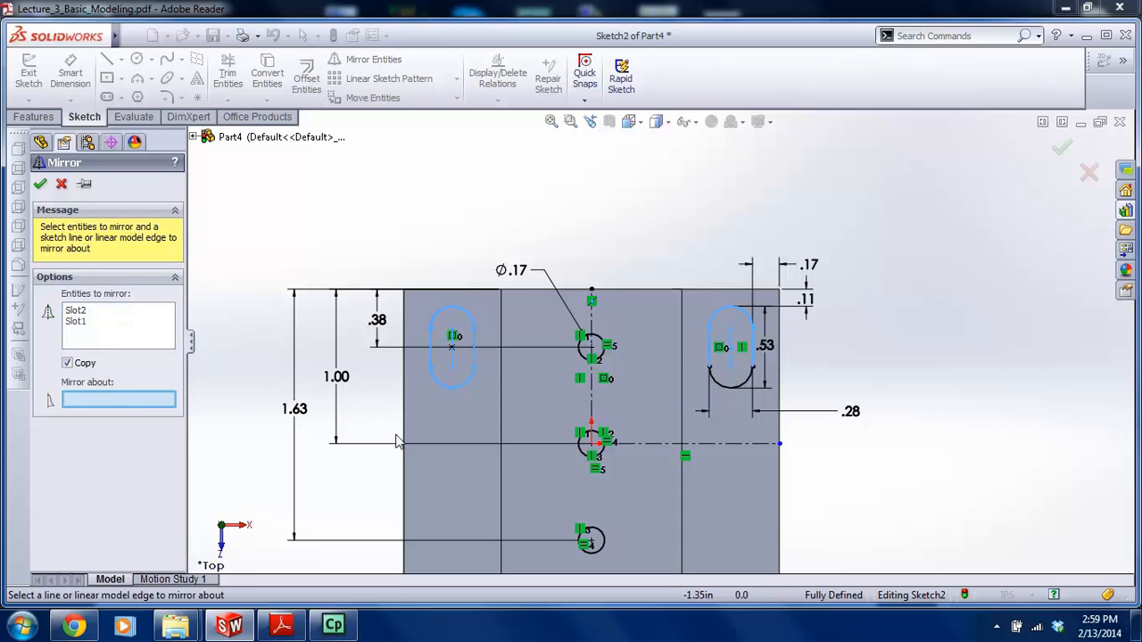
click(642, 444)
scroll(655, 451, up, 2)
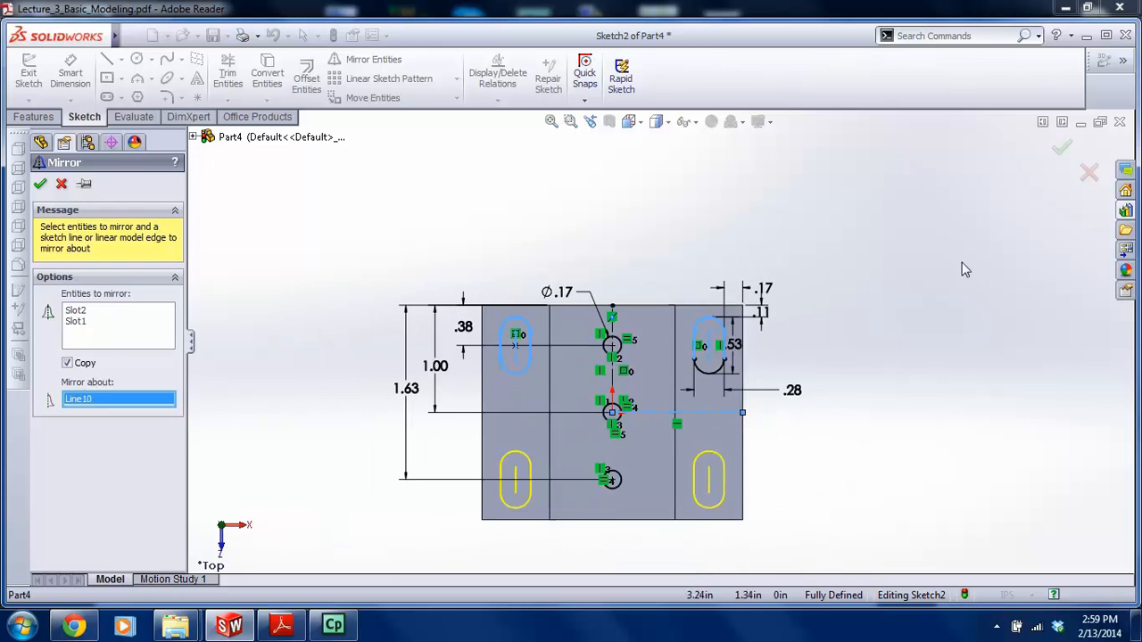
click(1061, 151)
scroll(622, 455, down, 2)
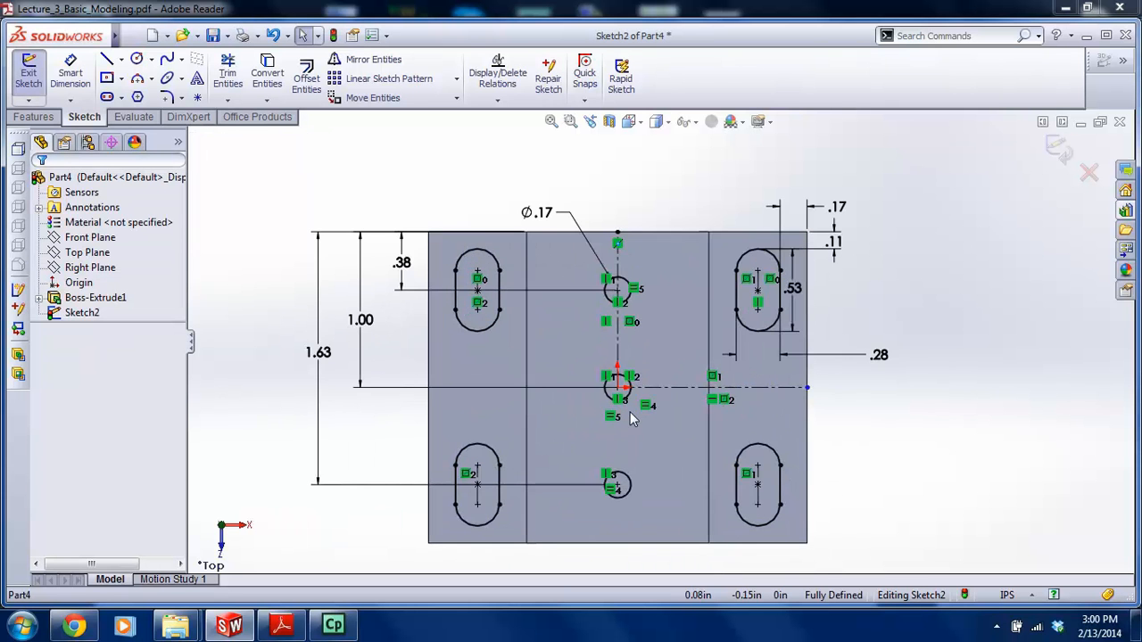
Exit the hole sketch and cut its three holes and four slots with an extruded cut set to Through All
mouse_move(635, 428)
middle_down()
mouse_move(655, 302)
mouse_move(651, 218)
mouse_move(584, 227)
mouse_move(623, 216)
mouse_move(584, 272)
mouse_move(598, 245)
middle_up()
scroll(594, 323, up, 1)
mouse_move(589, 345)
middle_down()
mouse_move(617, 329)
mouse_move(605, 345)
middle_up()
click(28, 71)
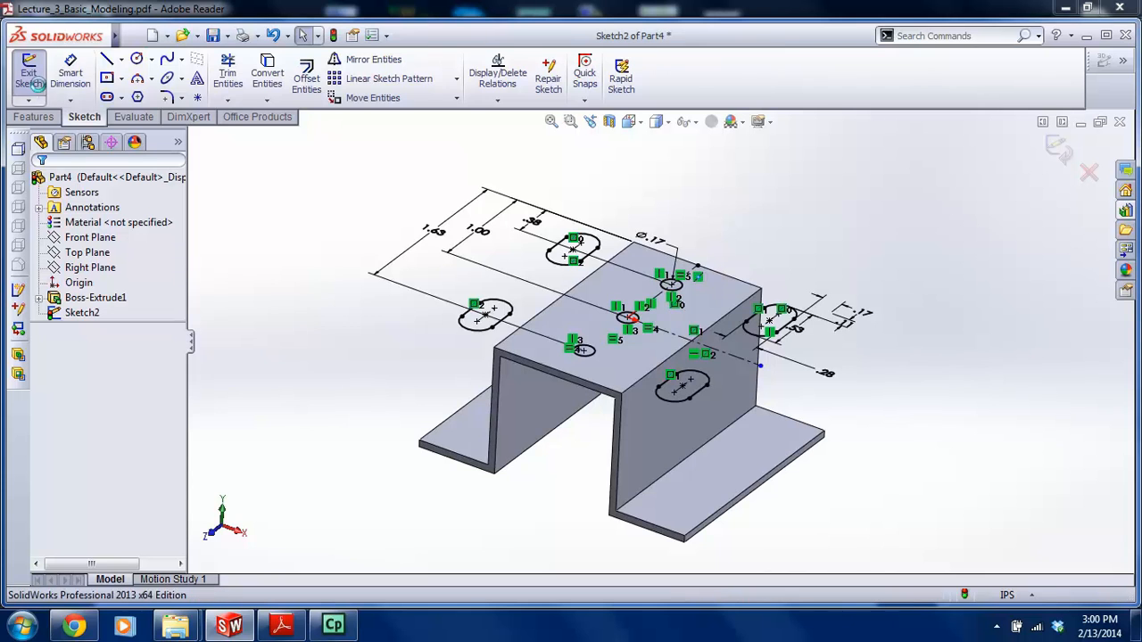
click(33, 117)
click(246, 78)
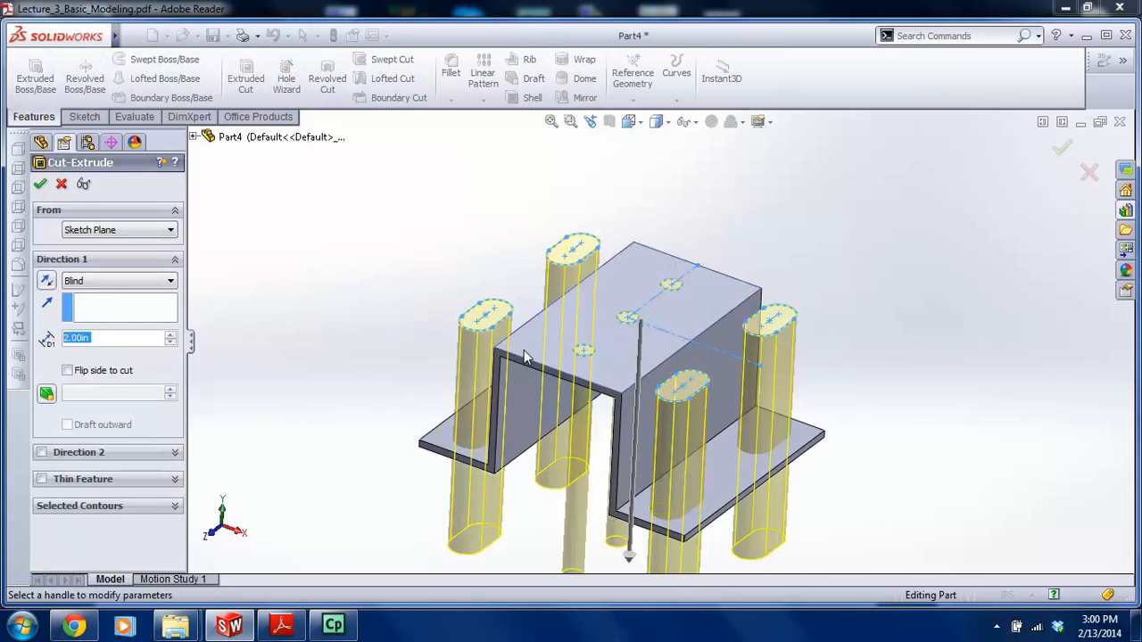
click(102, 281)
click(107, 303)
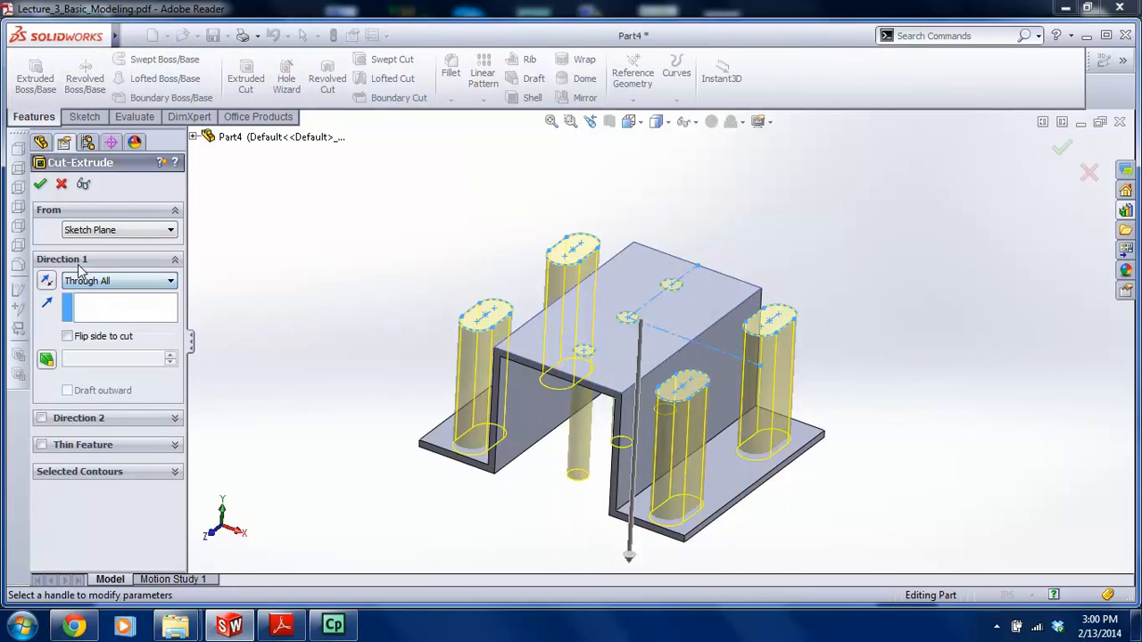
click(40, 187)
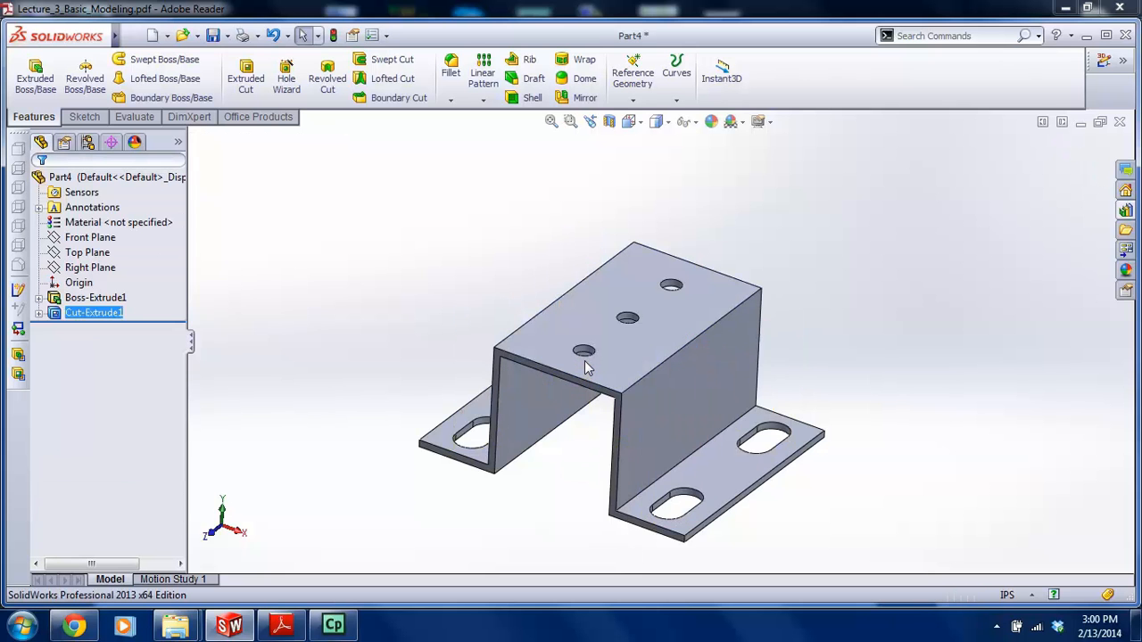
Check the corner chamfer in the PDF drawing and set up an angle-distance chamfer of 0.125 in at 45°
middle_drag(585, 367, 649, 423)
middle_drag(645, 374, 639, 294)
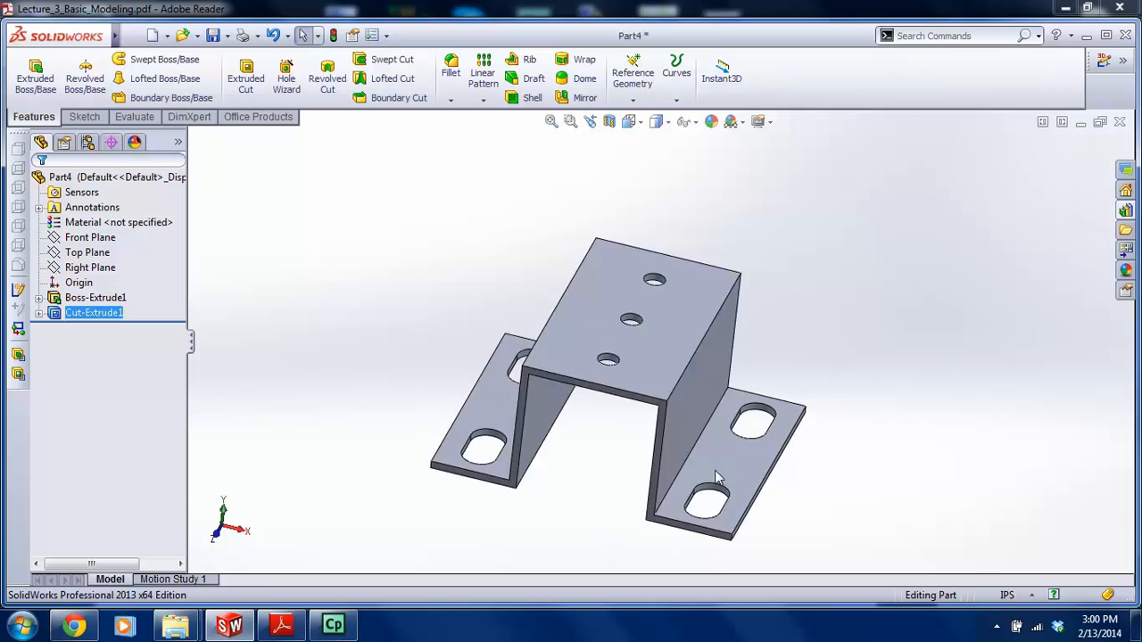
click(281, 624)
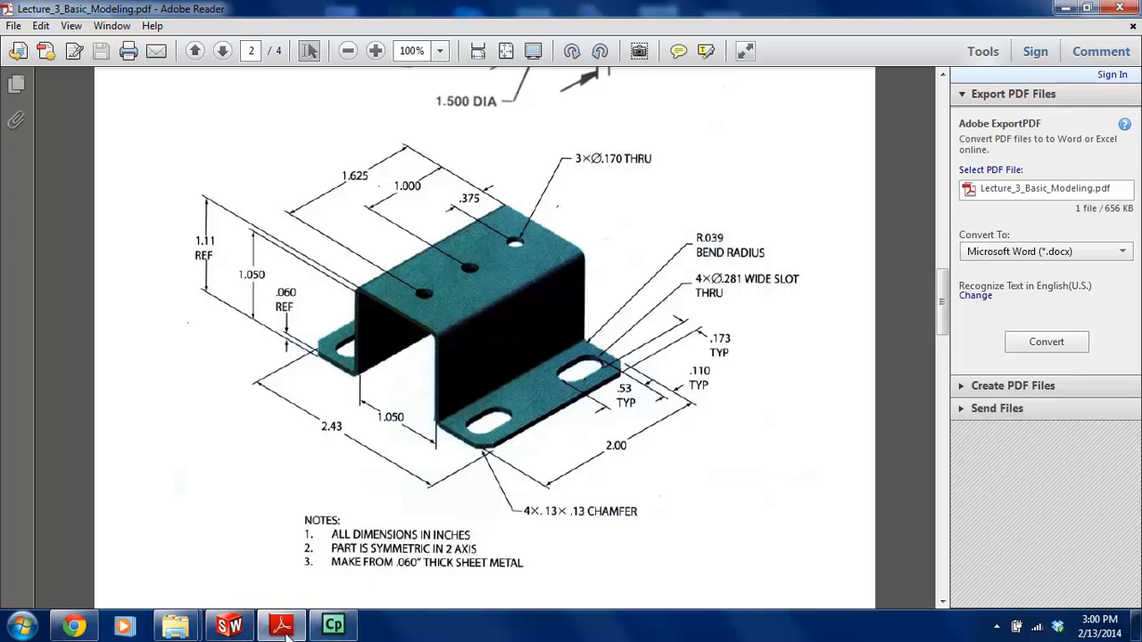
click(229, 625)
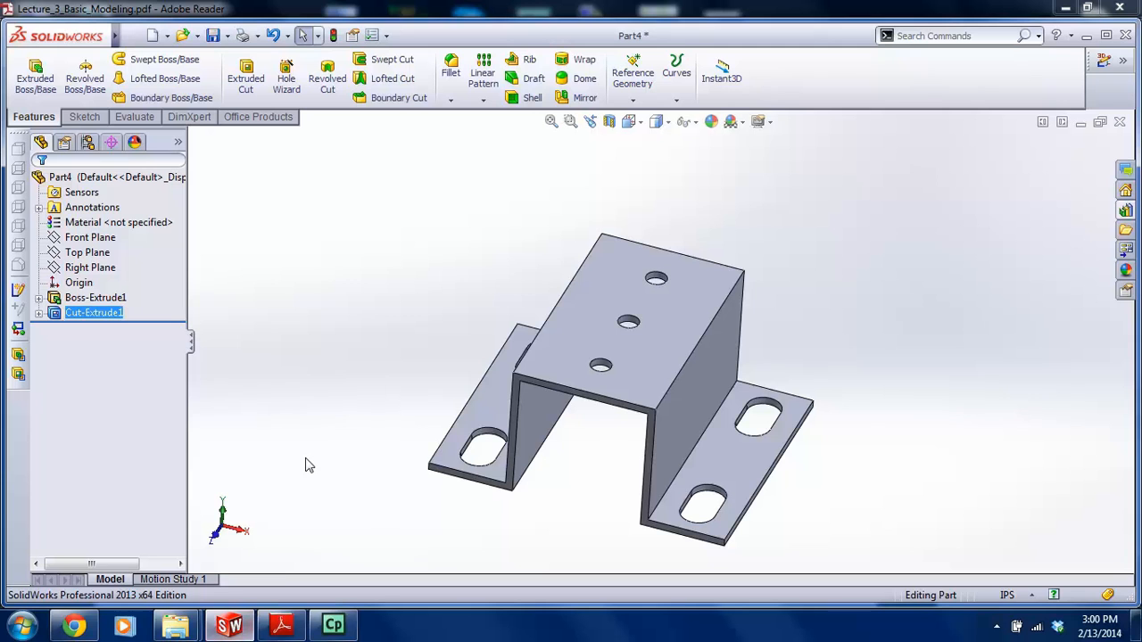
click(452, 100)
click(479, 133)
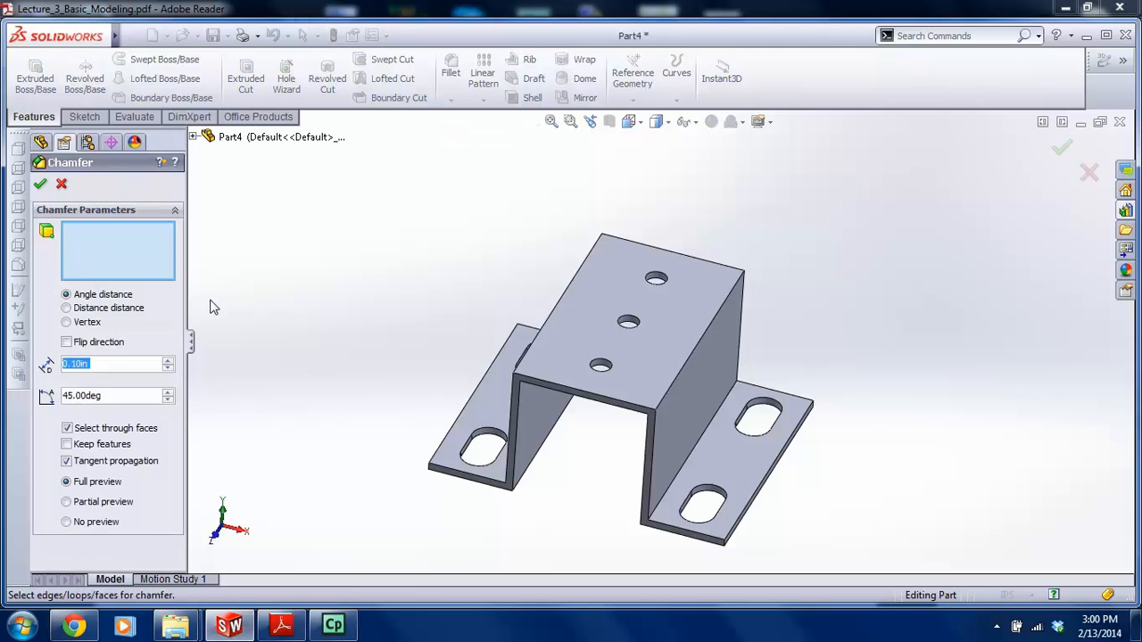
click(67, 308)
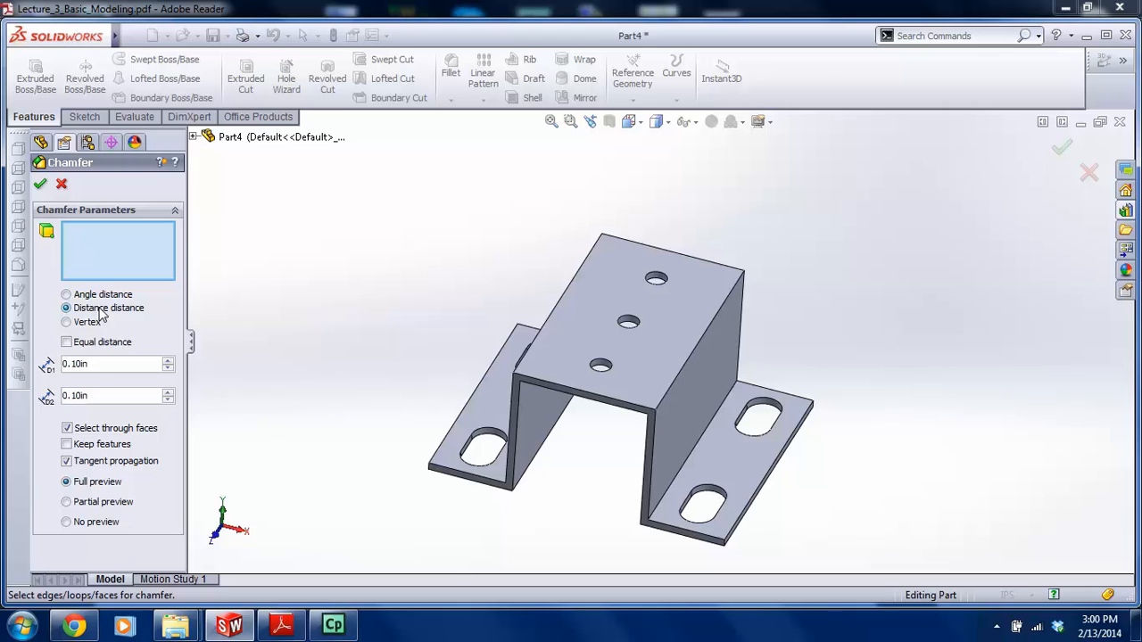
drag(96, 363, 70, 363)
click(81, 299)
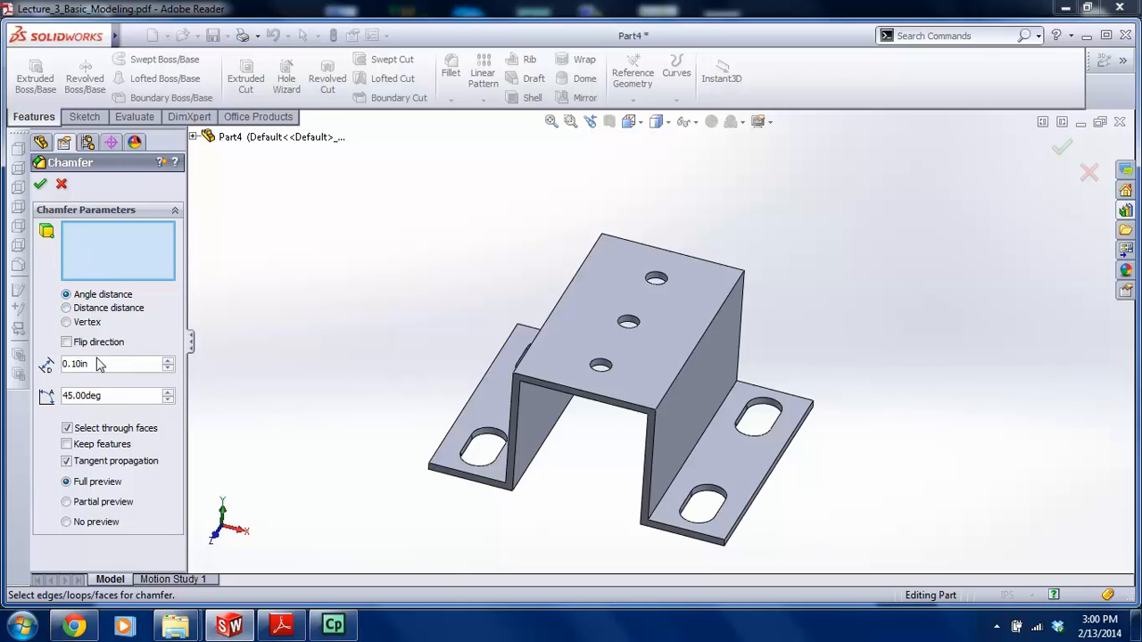
drag(102, 363, 17, 361)
text(.125)
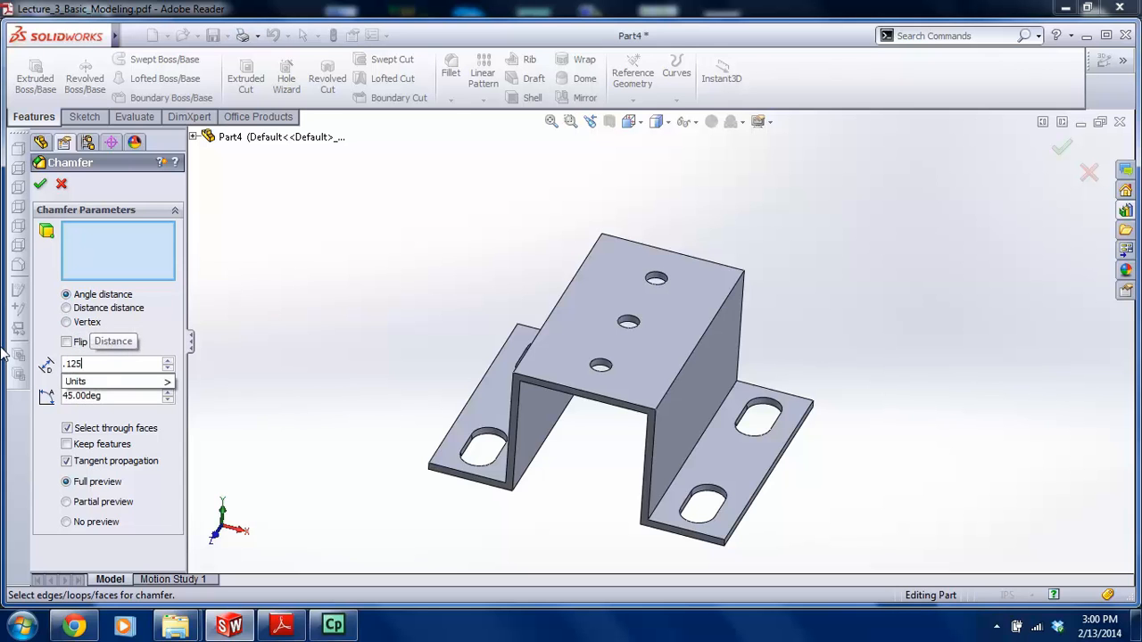
key(Return)
Select the two short vertical edges at the right flange's outer corners for the chamfer
scroll(726, 501, down, 8)
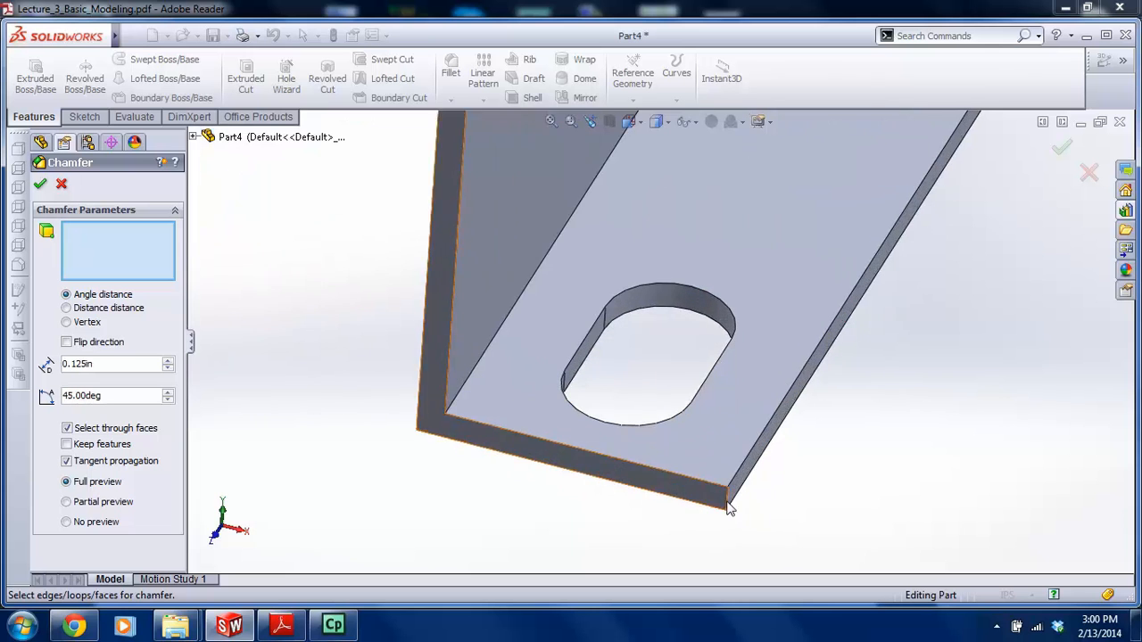
click(727, 502)
scroll(800, 271, up, 5)
scroll(800, 333, down, 6)
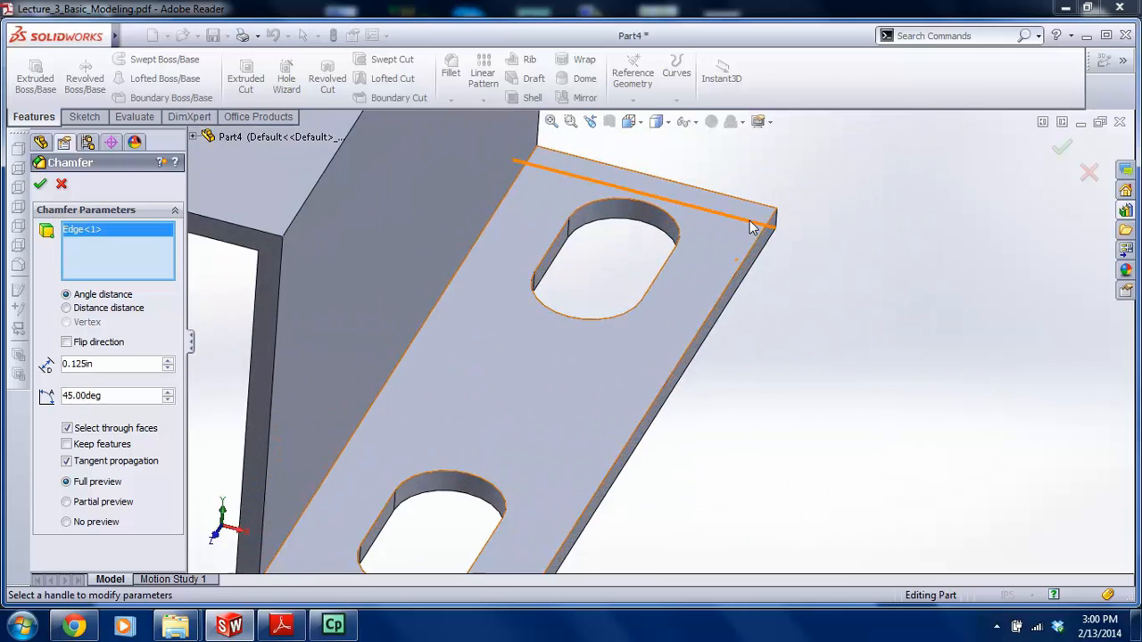
click(760, 306)
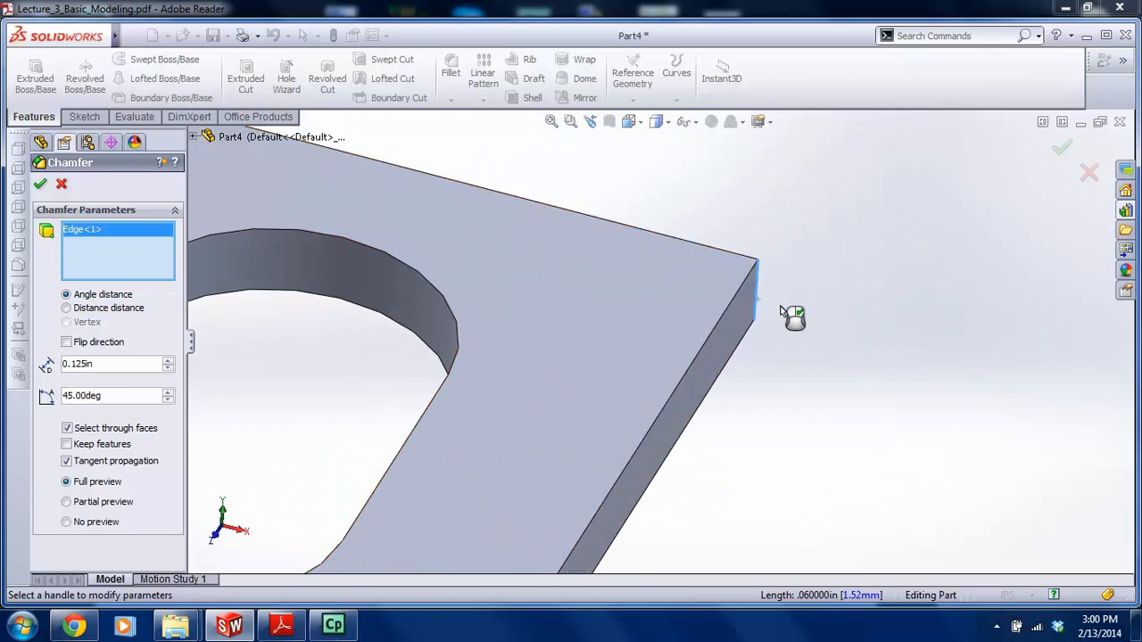
scroll(794, 312, up, 6)
scroll(494, 387, down, 5)
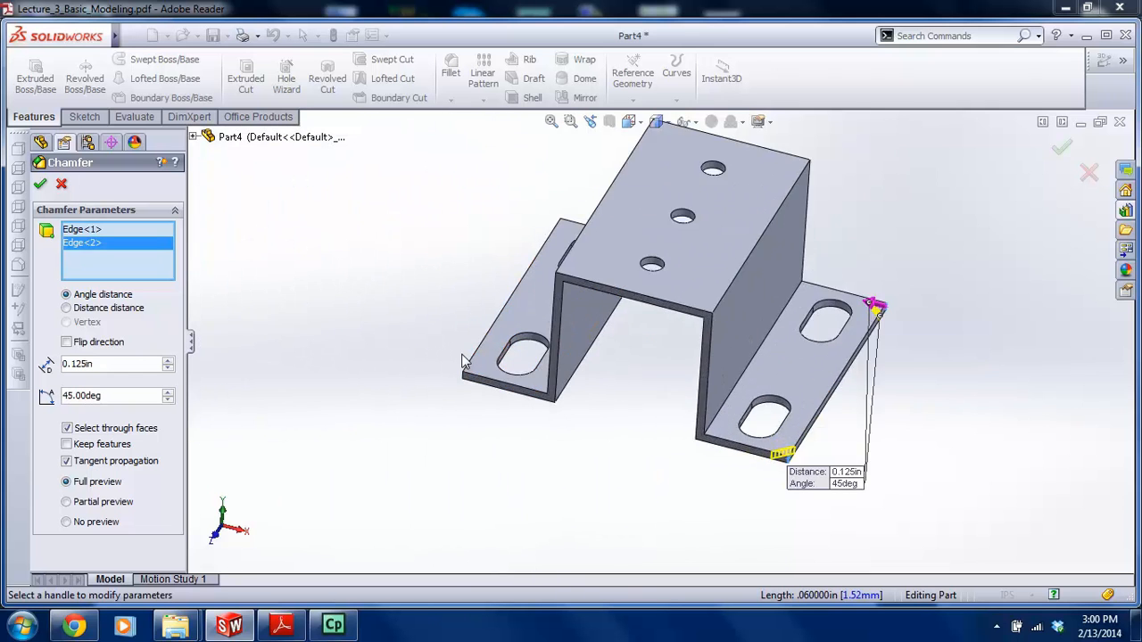
Add the opposite flange's two outer corner edges to the selection and apply the 0.125 in chamfer
click(496, 386)
scroll(509, 368, up, 2)
middle_drag(508, 368, 435, 429)
scroll(435, 429, down, 5)
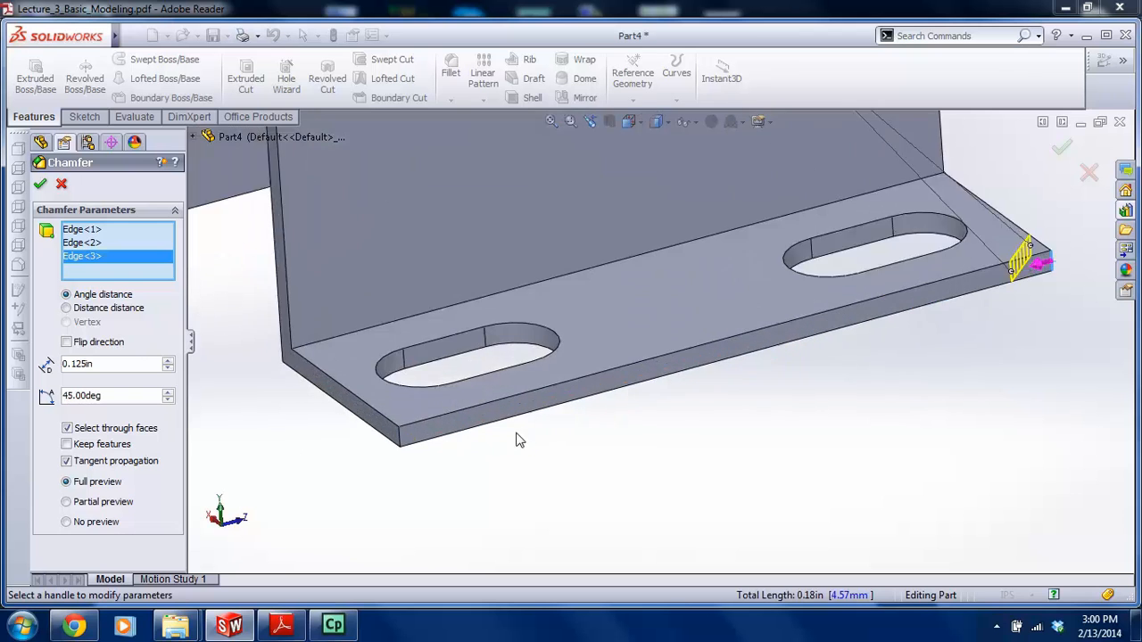
click(434, 426)
scroll(425, 451, up, 3)
scroll(426, 451, up, 4)
middle_drag(353, 287, 654, 286)
scroll(656, 286, up, 3)
click(1061, 149)
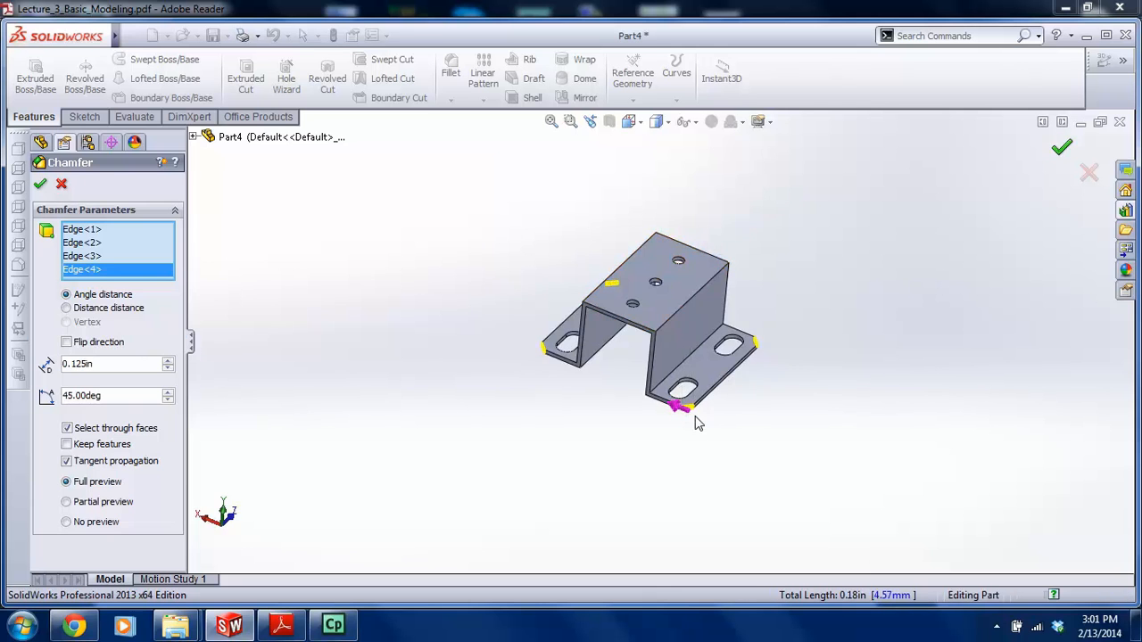
Save the finished bracket to the Desktop as "Lesson 3 Part 4"
scroll(732, 395, down, 5)
scroll(615, 361, up, 5)
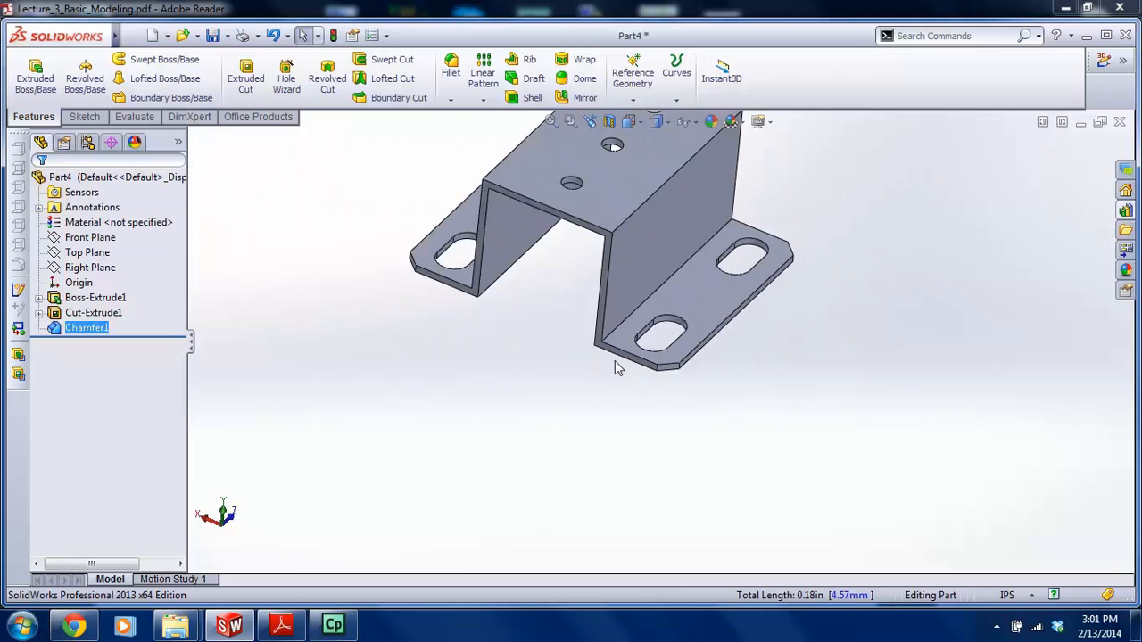
middle_drag(692, 343, 514, 297)
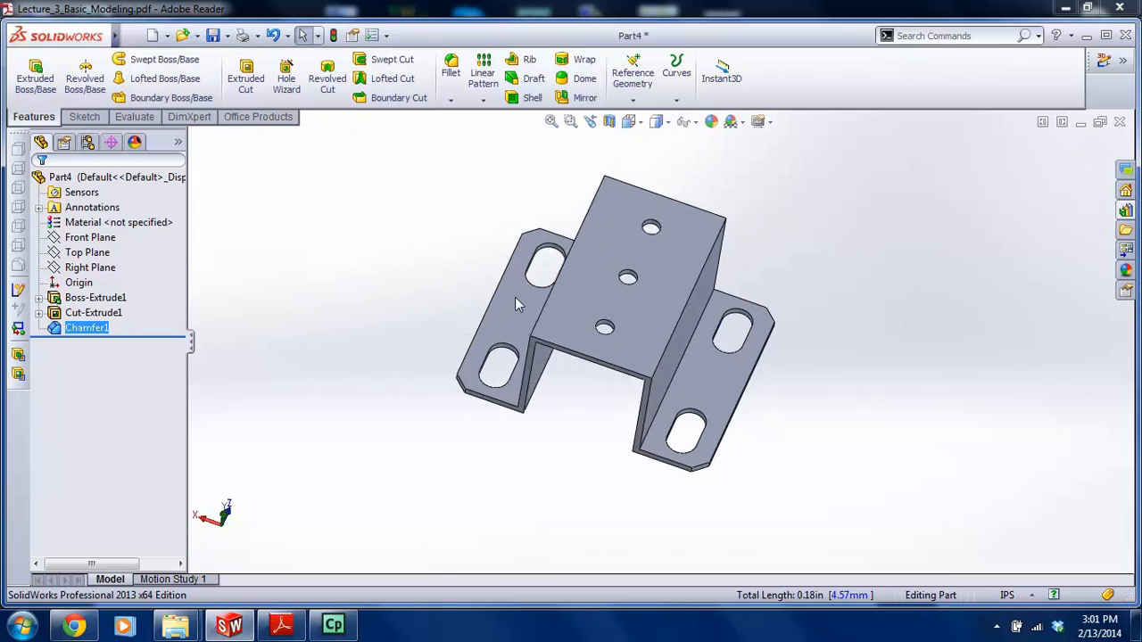
click(132, 36)
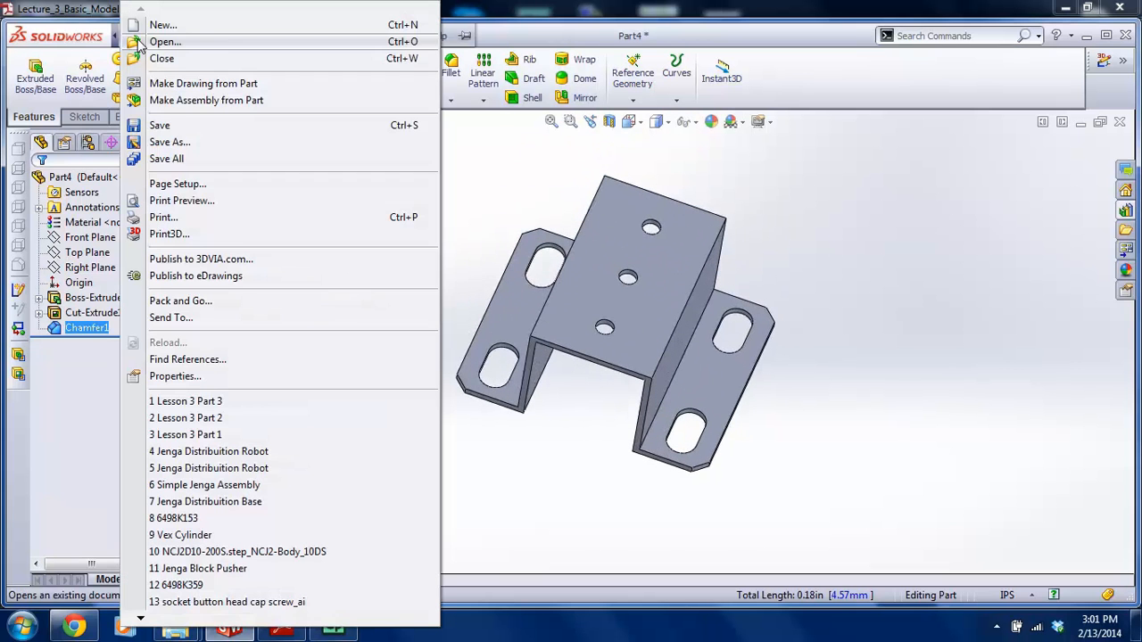
click(169, 141)
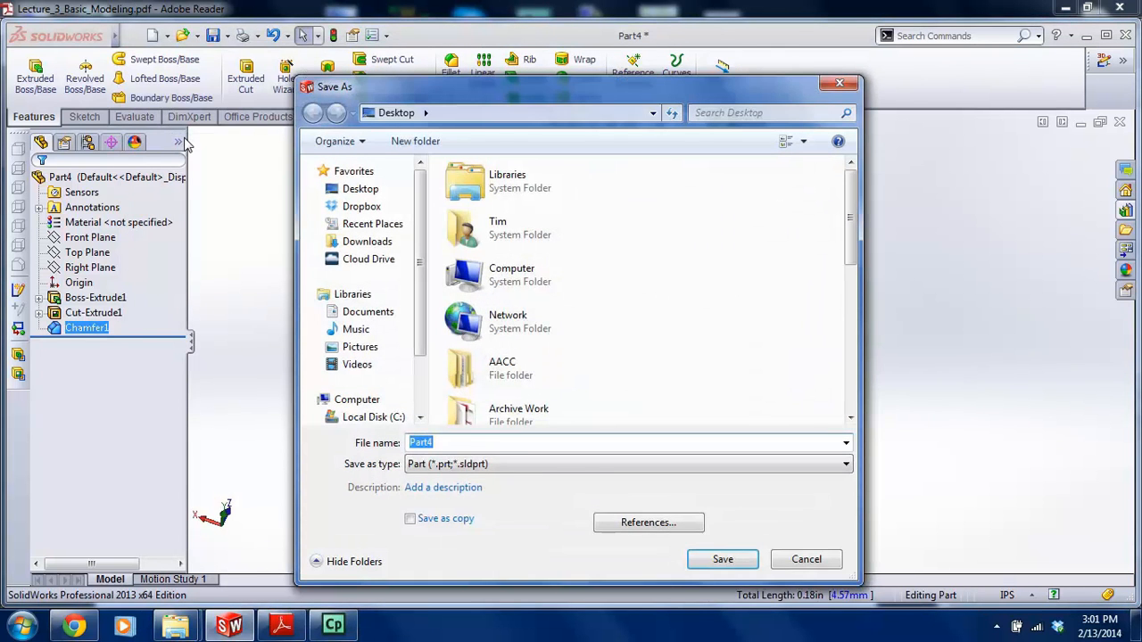
text(Lesson)
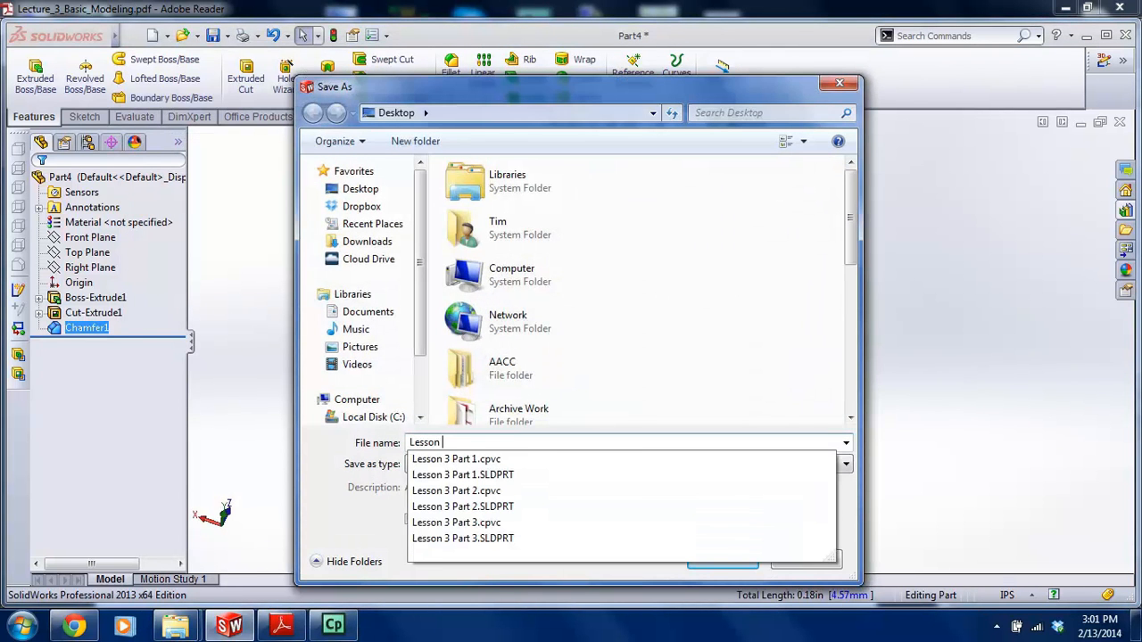
text( 3 Part 4)
key(Return)
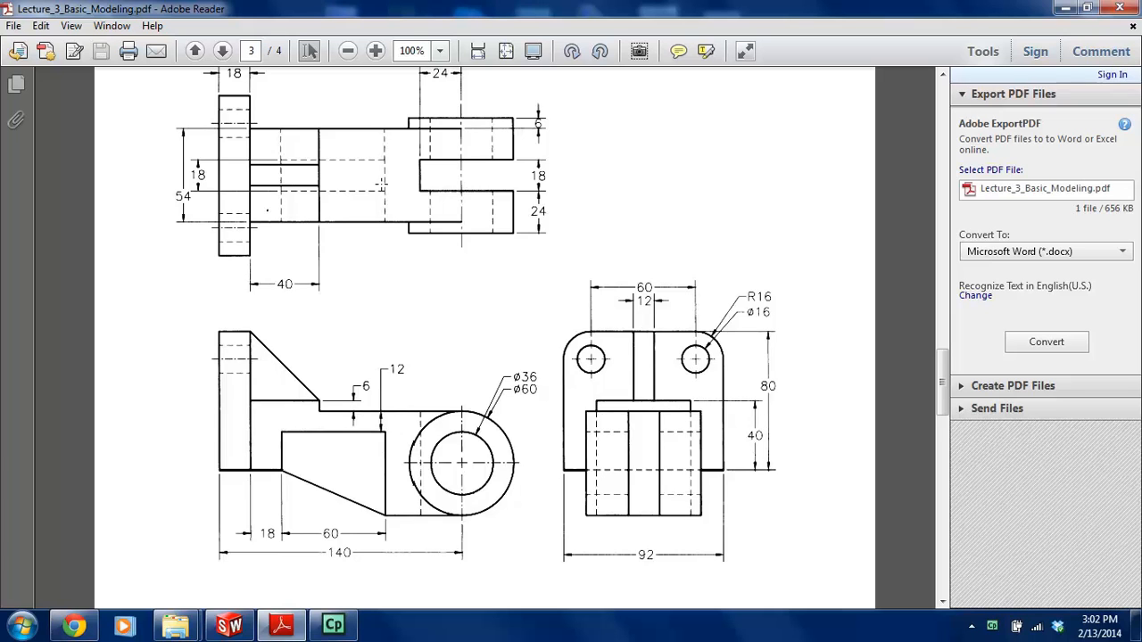
Examine the orthographic views, dimensions and isometric picture of the forked bracket on page 3 of the lecture PDF
scroll(381, 184, up, 1)
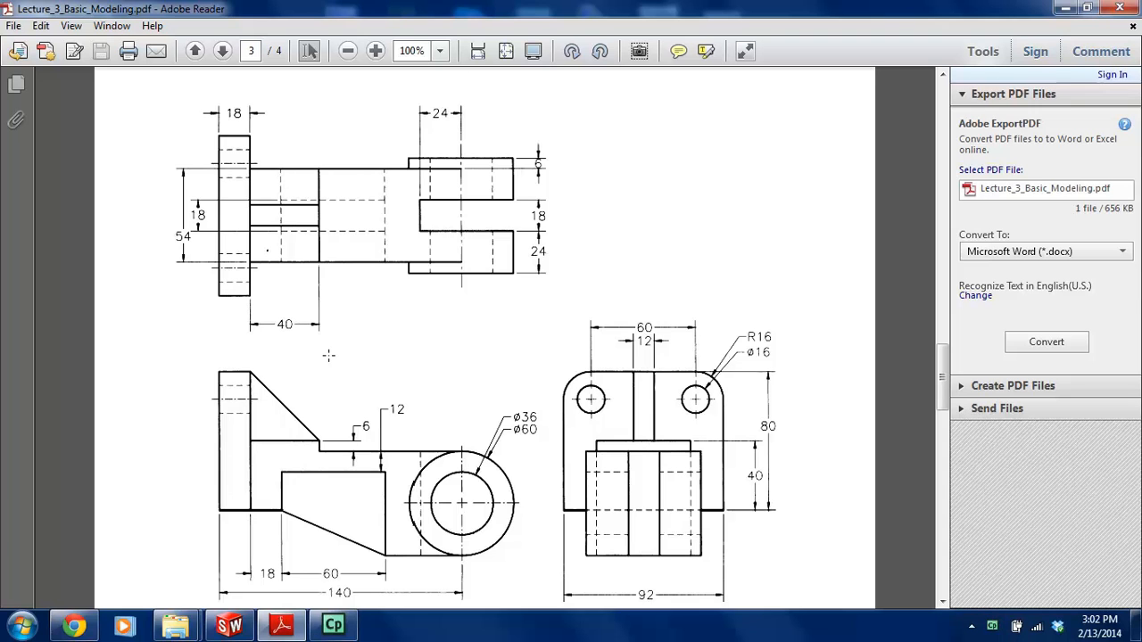
scroll(197, 365, down, 10)
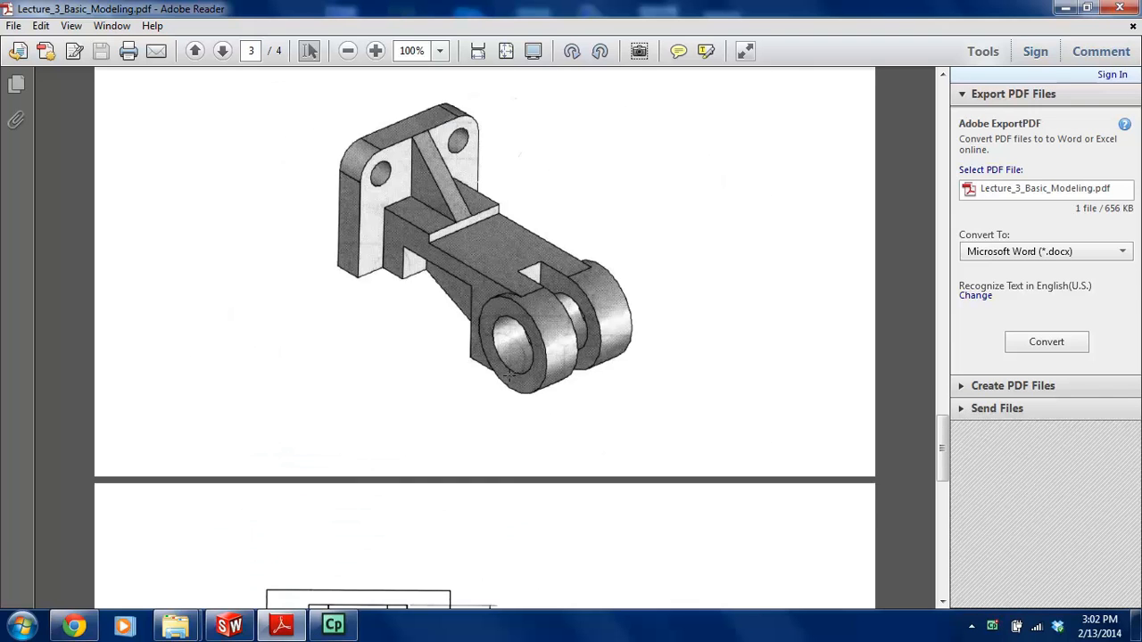
scroll(489, 373, up, 1)
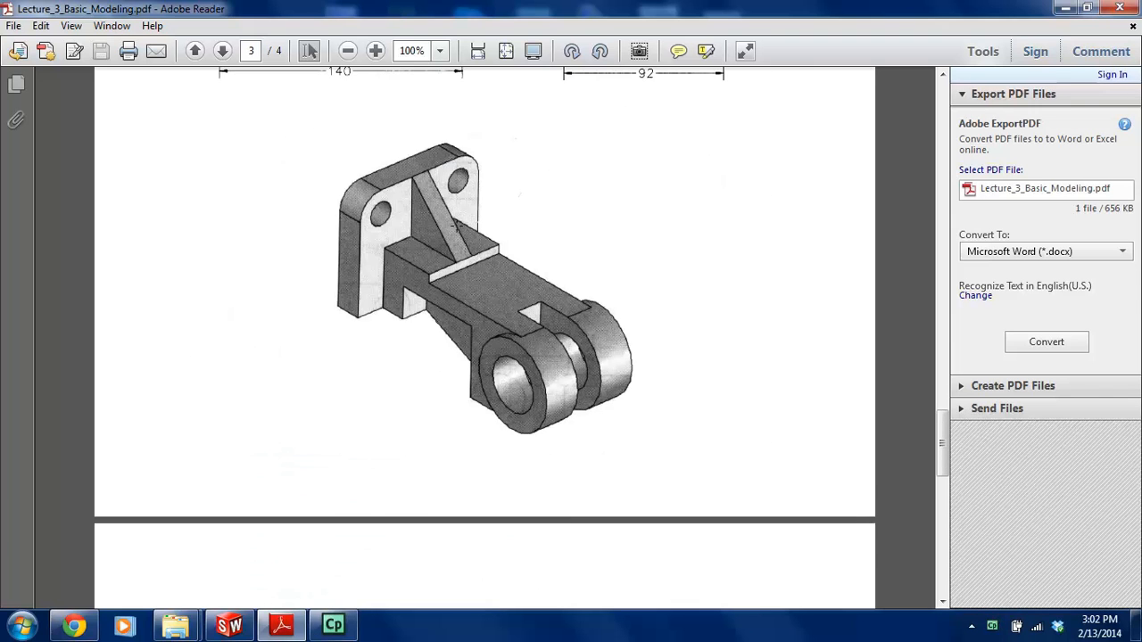
scroll(459, 223, up, 1)
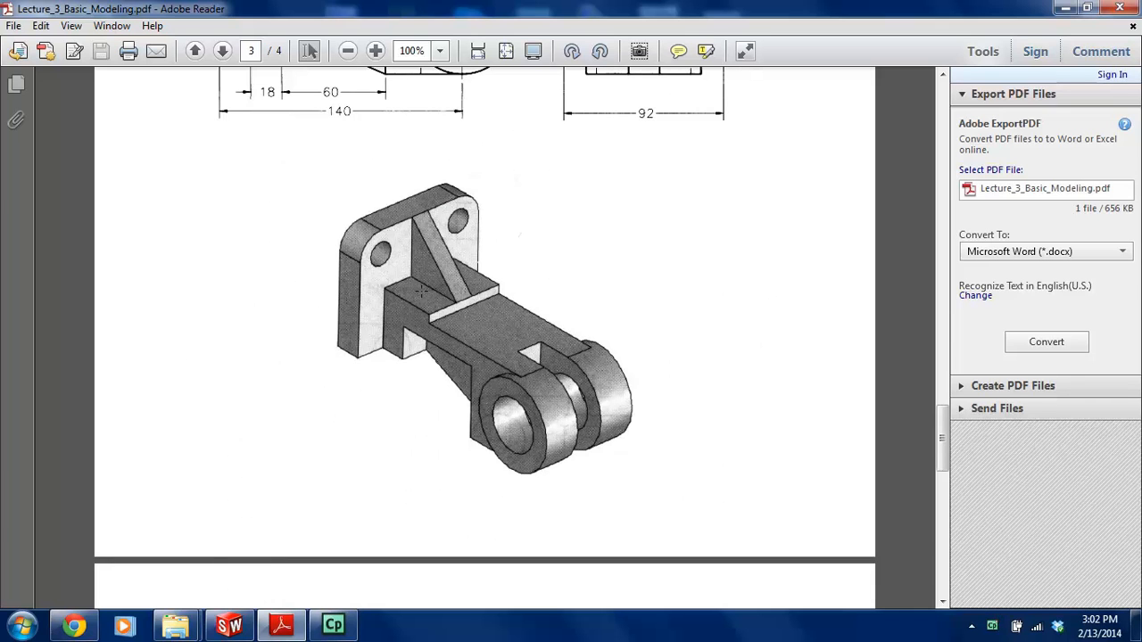
scroll(444, 341, up, 4)
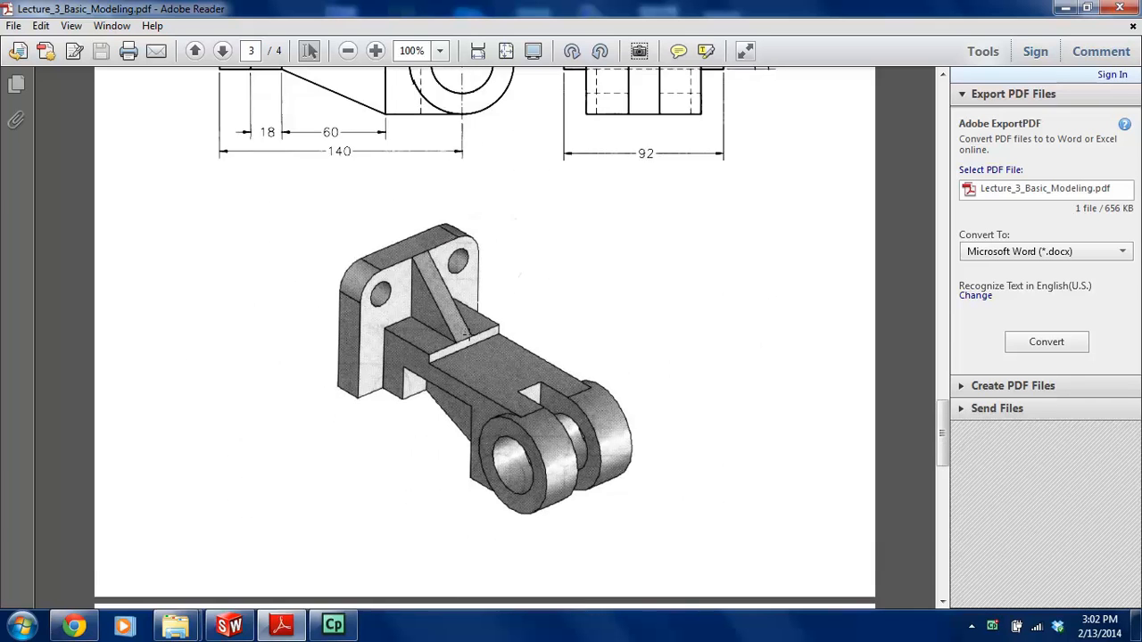
scroll(470, 334, down, 1)
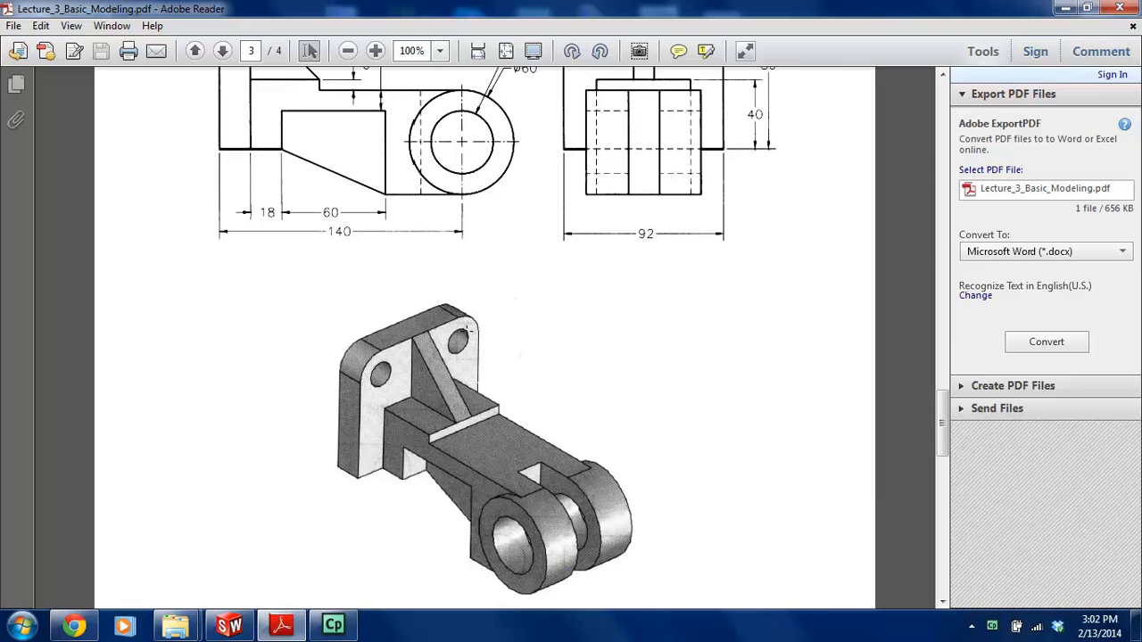
scroll(434, 382, up, 4)
scroll(401, 364, down, 8)
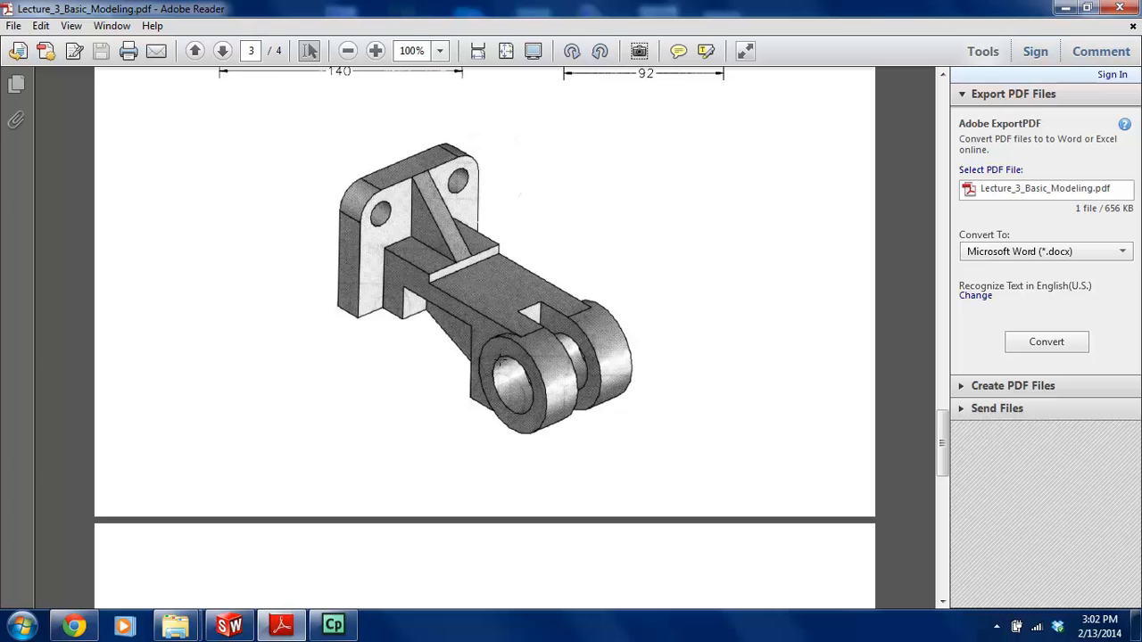
scroll(432, 288, up, 8)
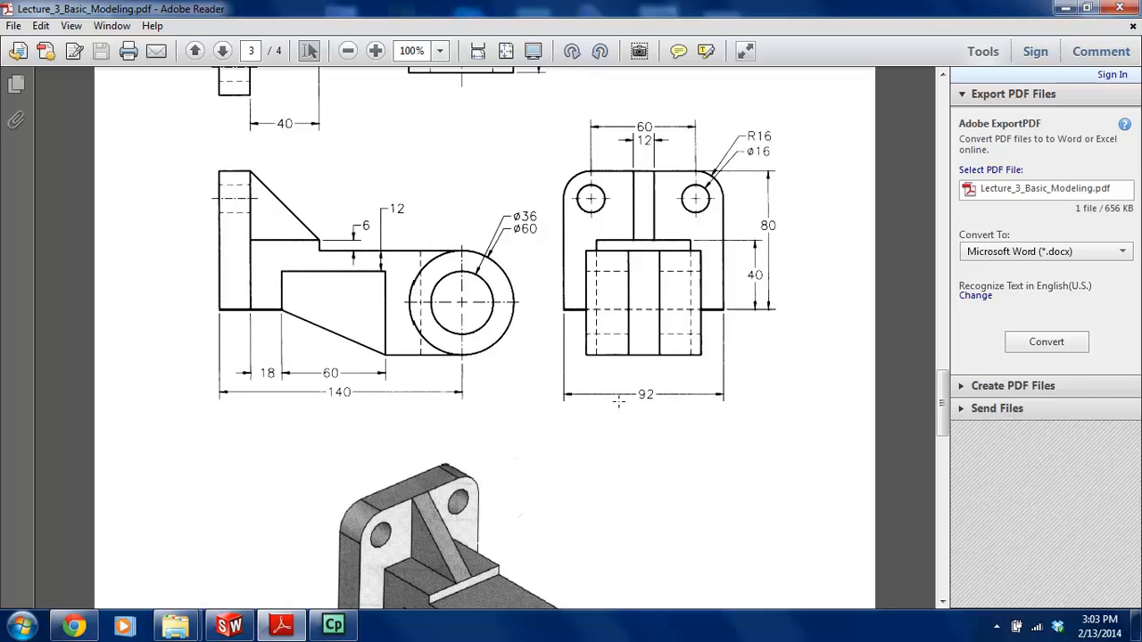
scroll(618, 402, up, 3)
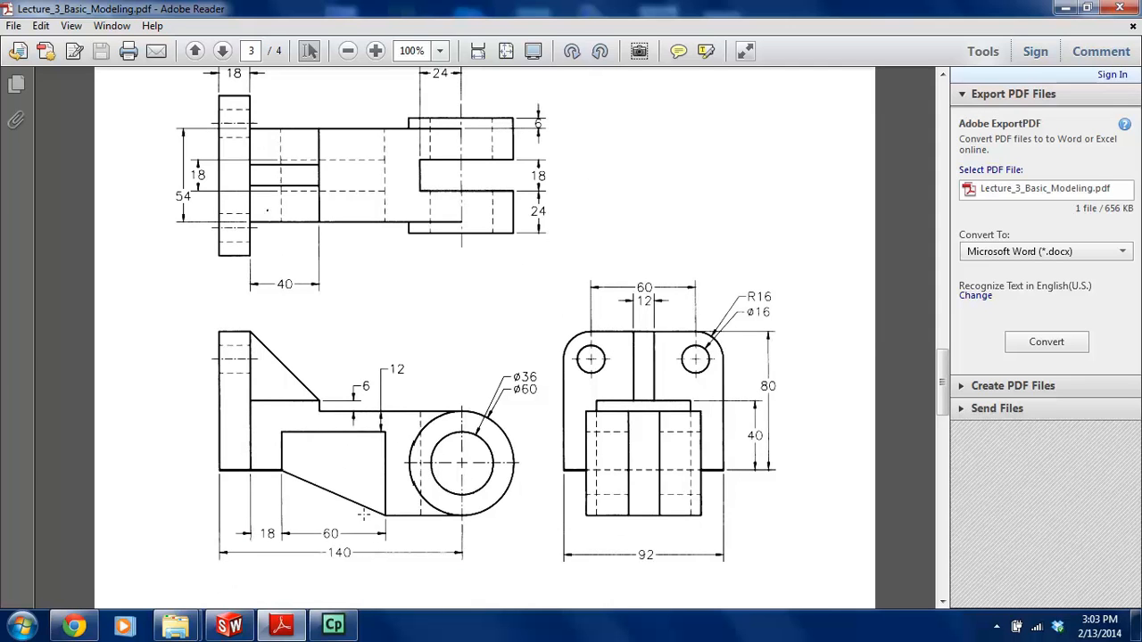
Switch to SolidWorks, close Lesson 3 Part 4 and create a new part using MMGS units
click(230, 624)
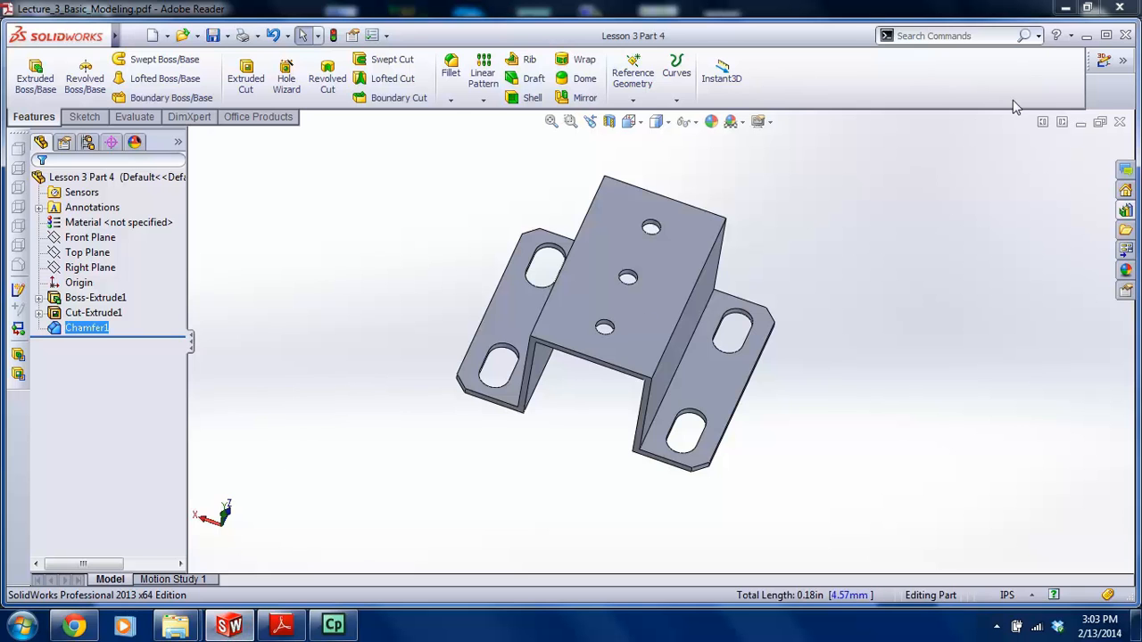
click(1119, 121)
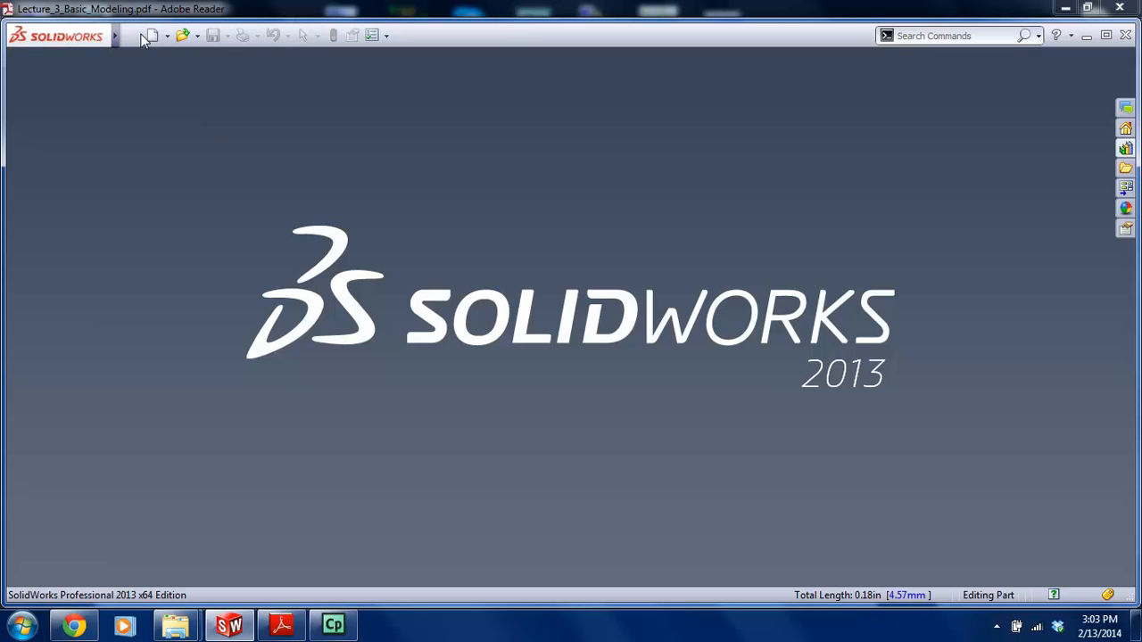
click(152, 35)
click(587, 536)
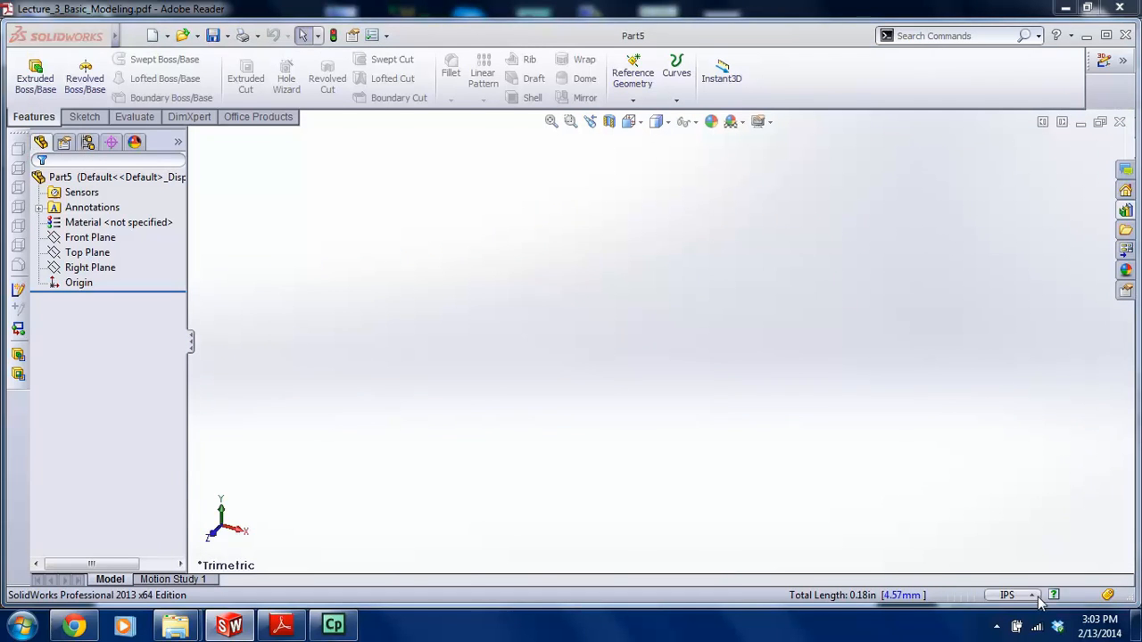
click(1033, 596)
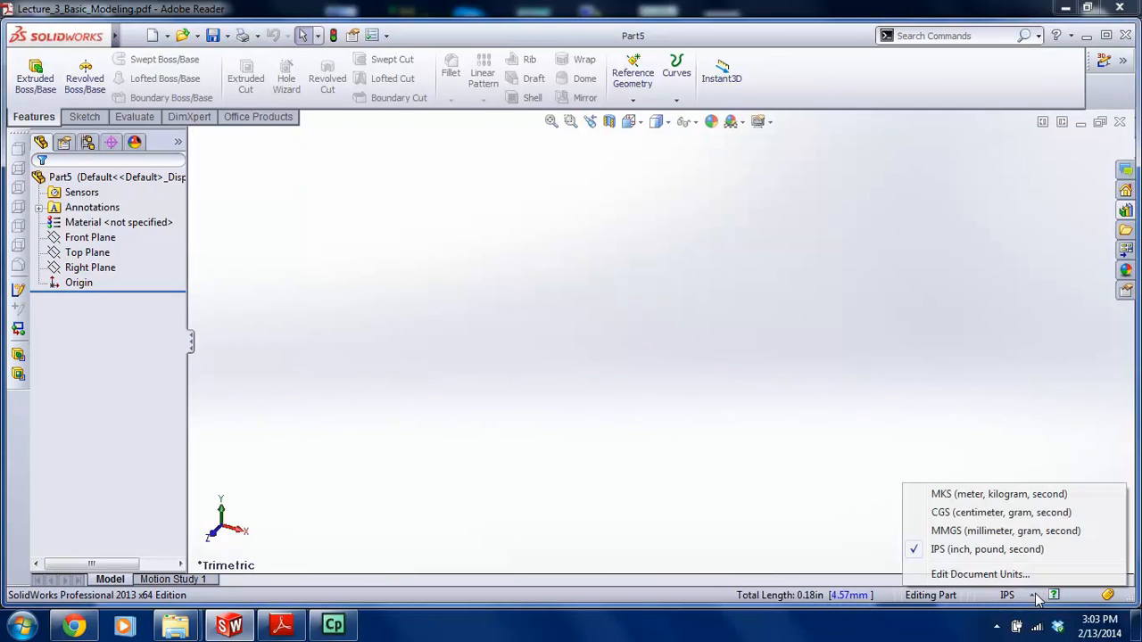
click(1011, 529)
Start a new sketch on the Front Plane
click(84, 117)
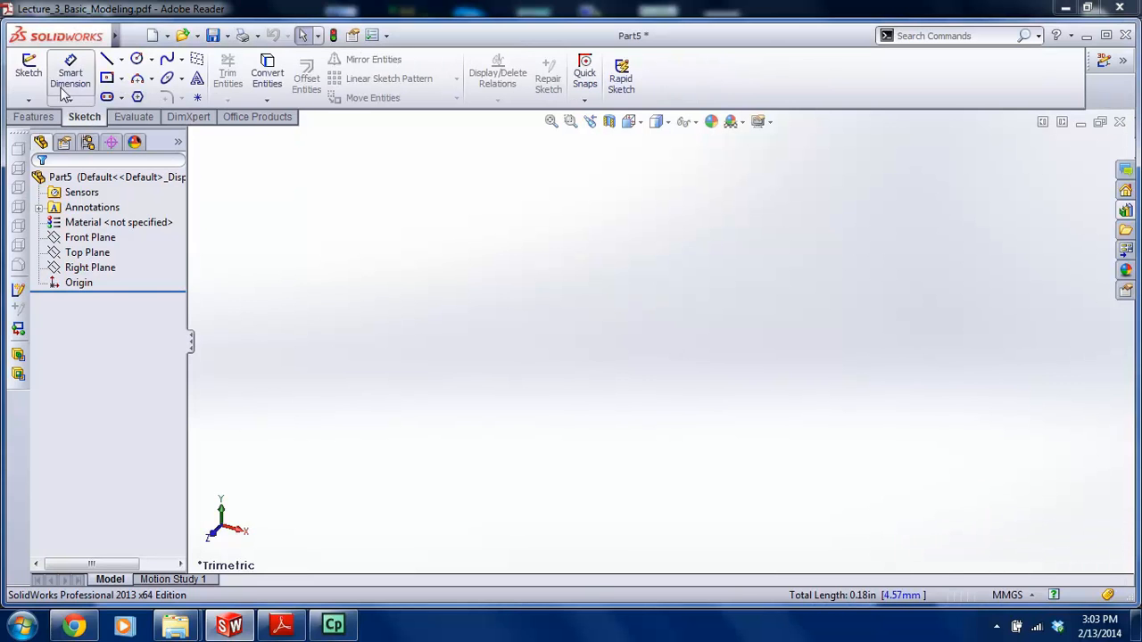
click(27, 75)
click(528, 242)
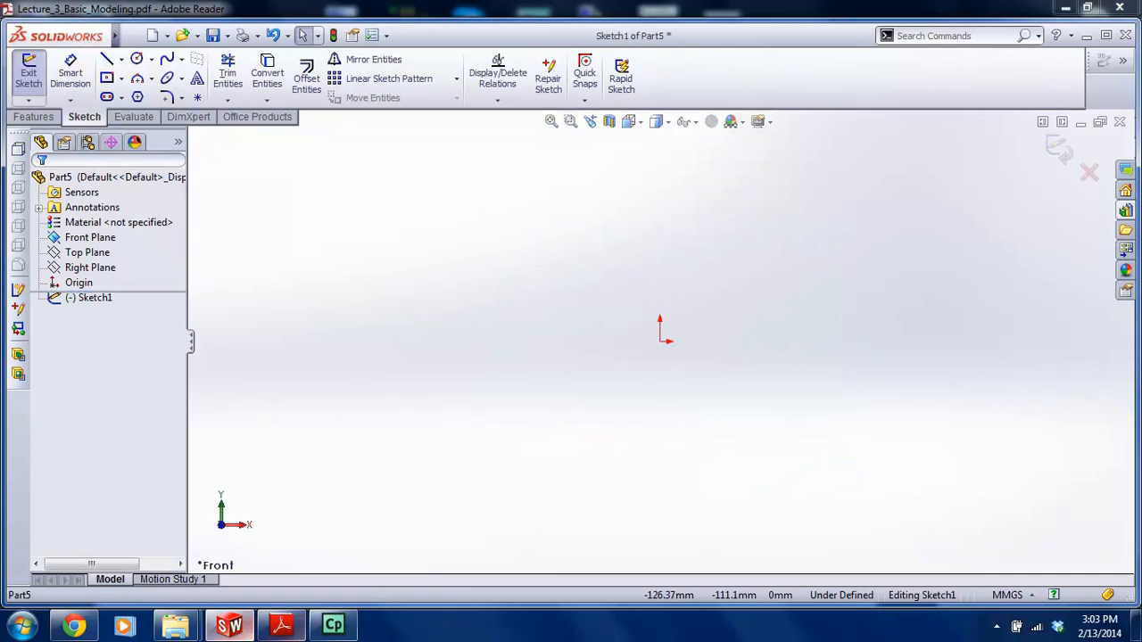
Check the hub in the PDF drawing and sketch two concentric circles at the origin, the outer about 158 mm in diameter
click(273, 628)
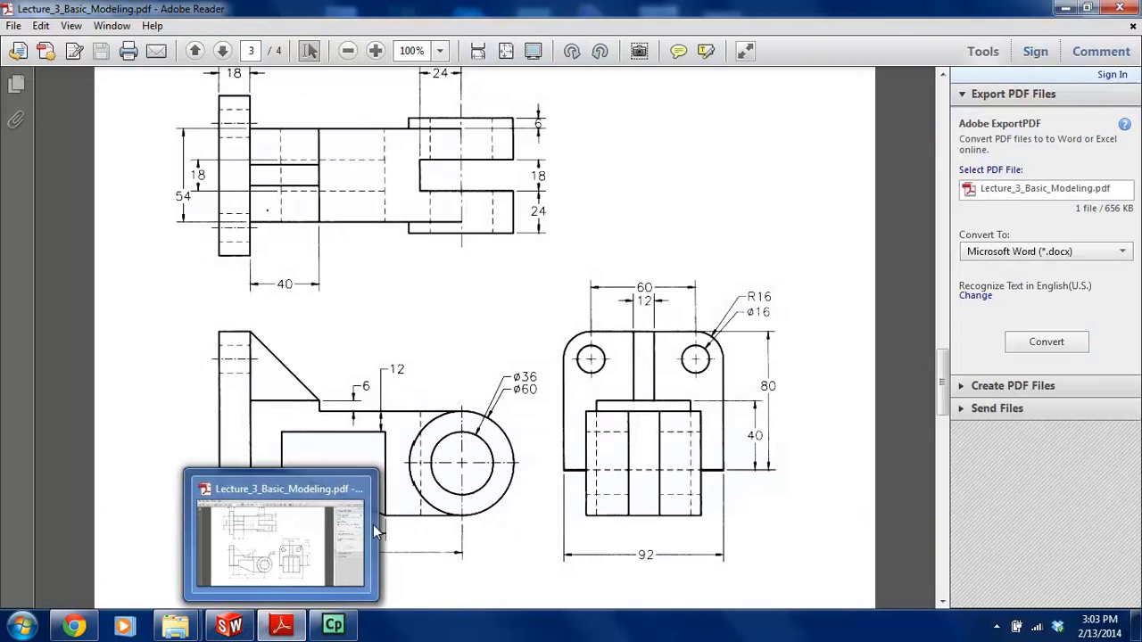
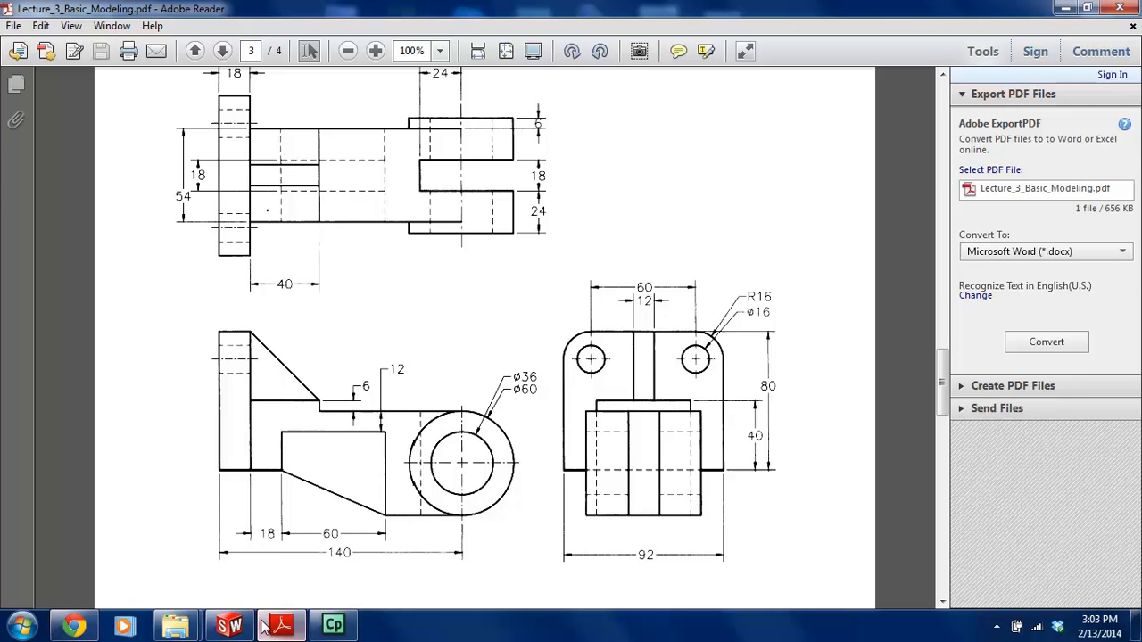
click(229, 625)
click(137, 59)
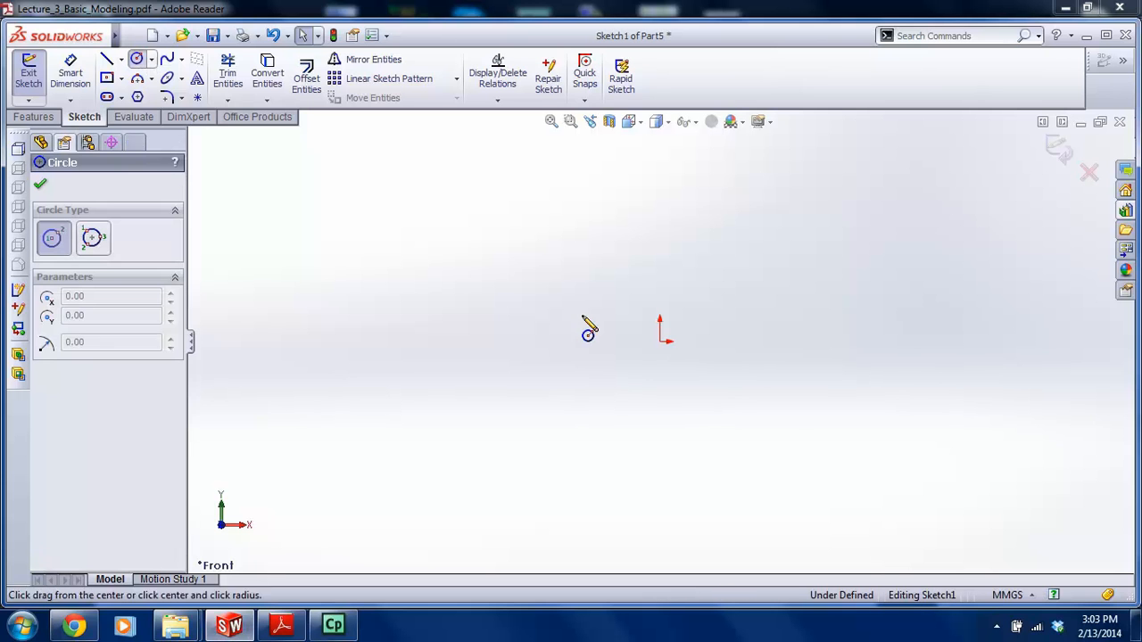
drag(661, 343, 782, 245)
drag(660, 345, 755, 278)
key(Escape)
Dimension the originally outer circle to a diameter of 60 mm
click(69, 71)
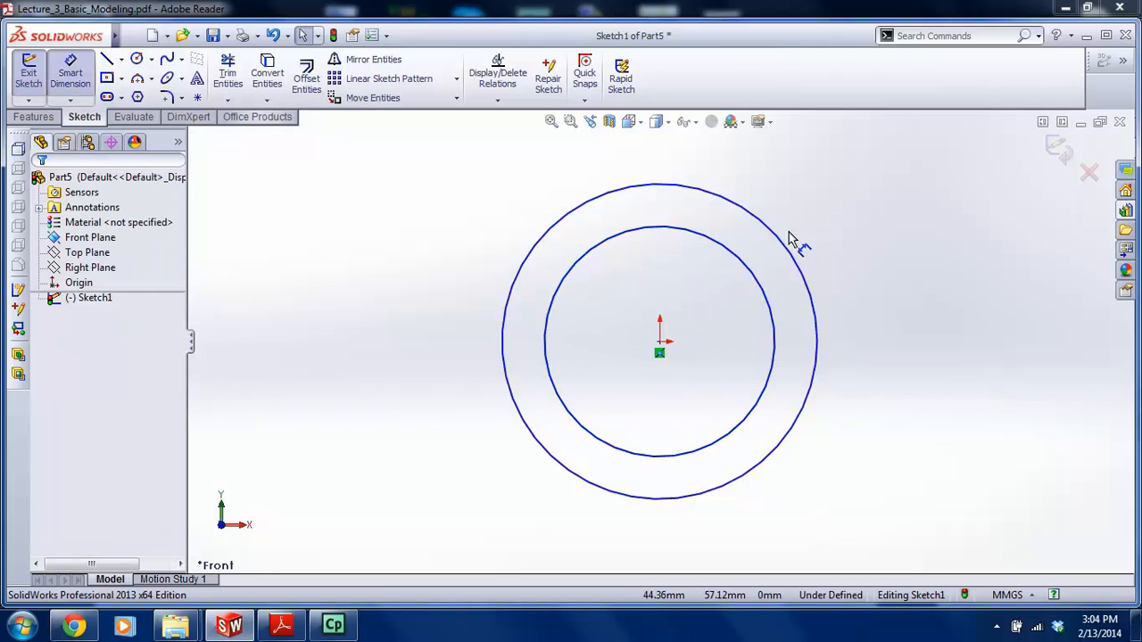
click(782, 247)
click(825, 217)
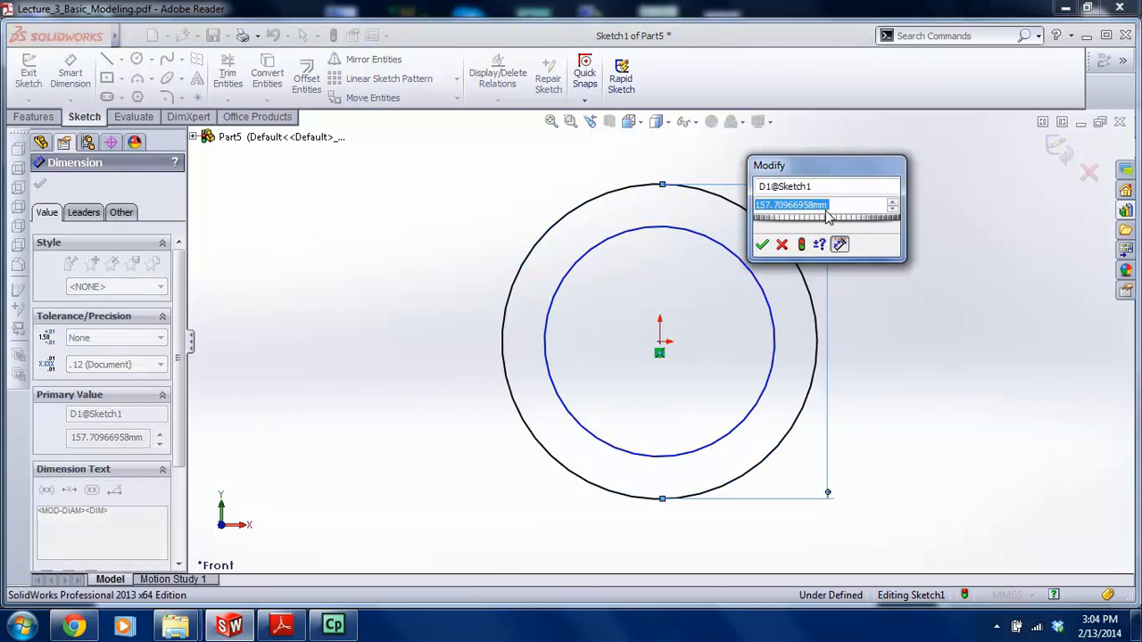
text(60)
key(Return)
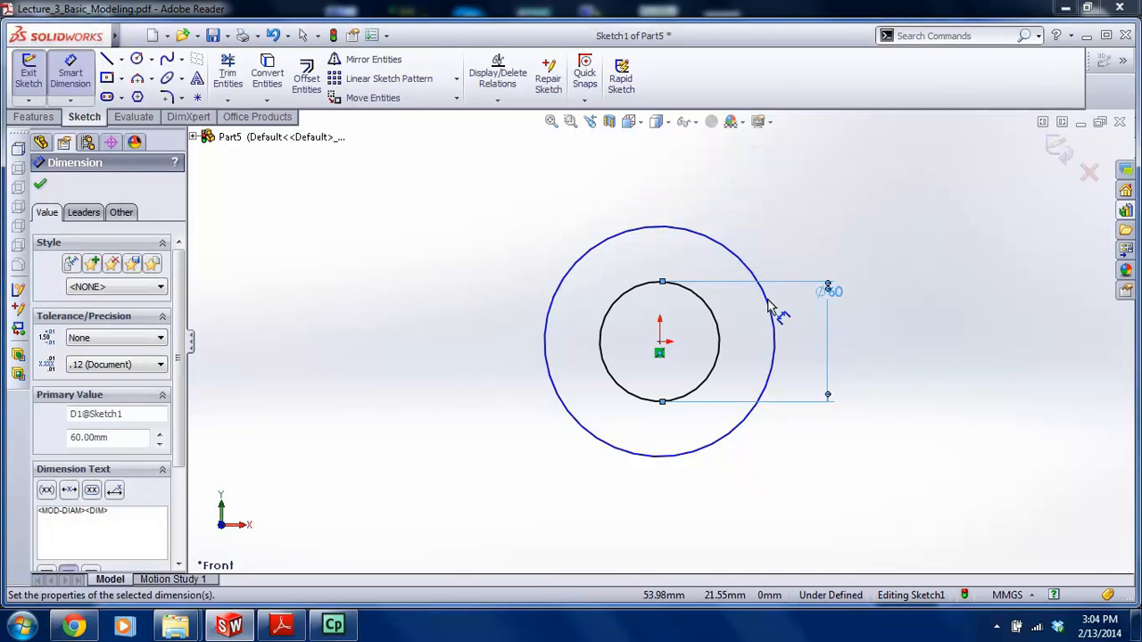
Delete the 60 mm diameter dimension and shrink the undimensioned larger circle to about 28 mm in diameter, inside the other
key(Escape)
click(818, 295)
key(Delete)
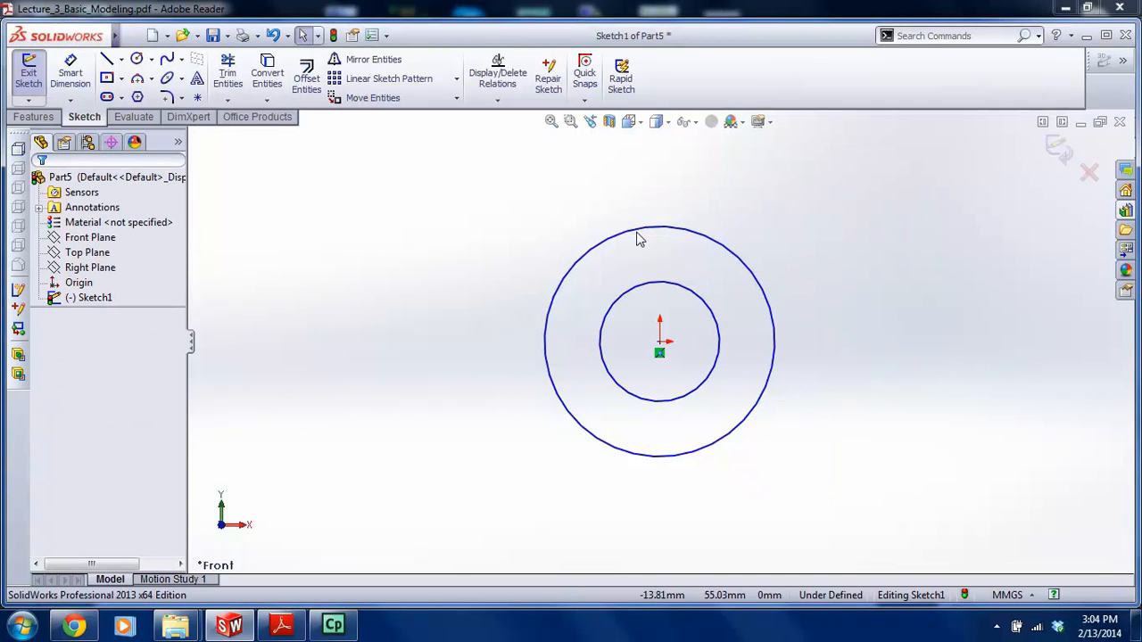
click(655, 283)
scroll(652, 311, up, 3)
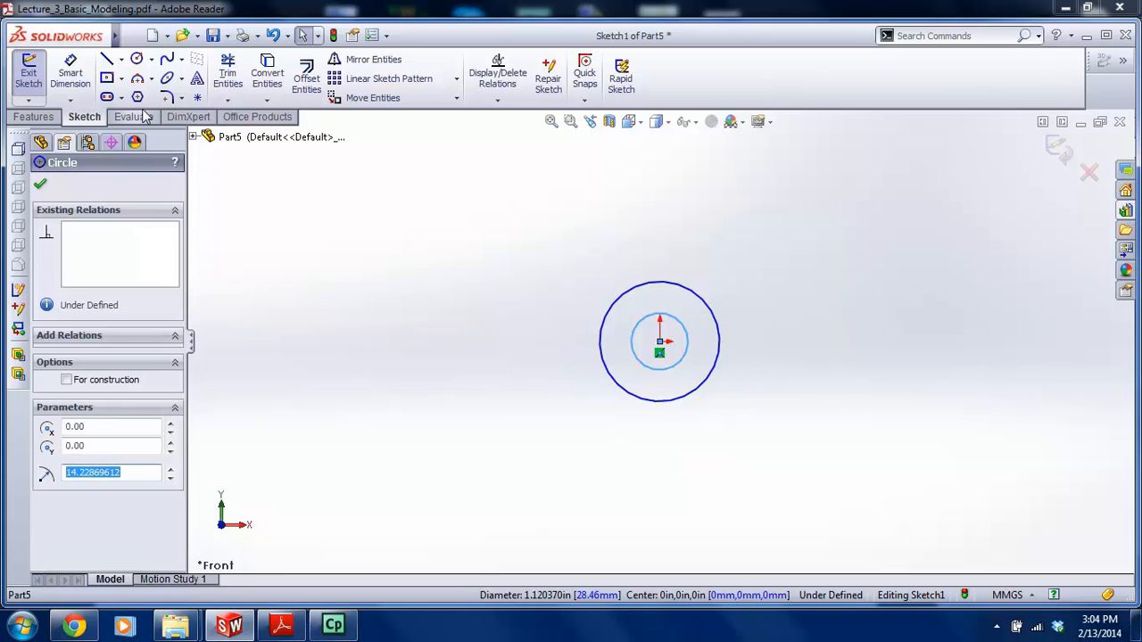
Dimension the outer circle's diameter again at 60 mm with an angled leader
click(70, 73)
scroll(721, 327, down, 2)
click(683, 332)
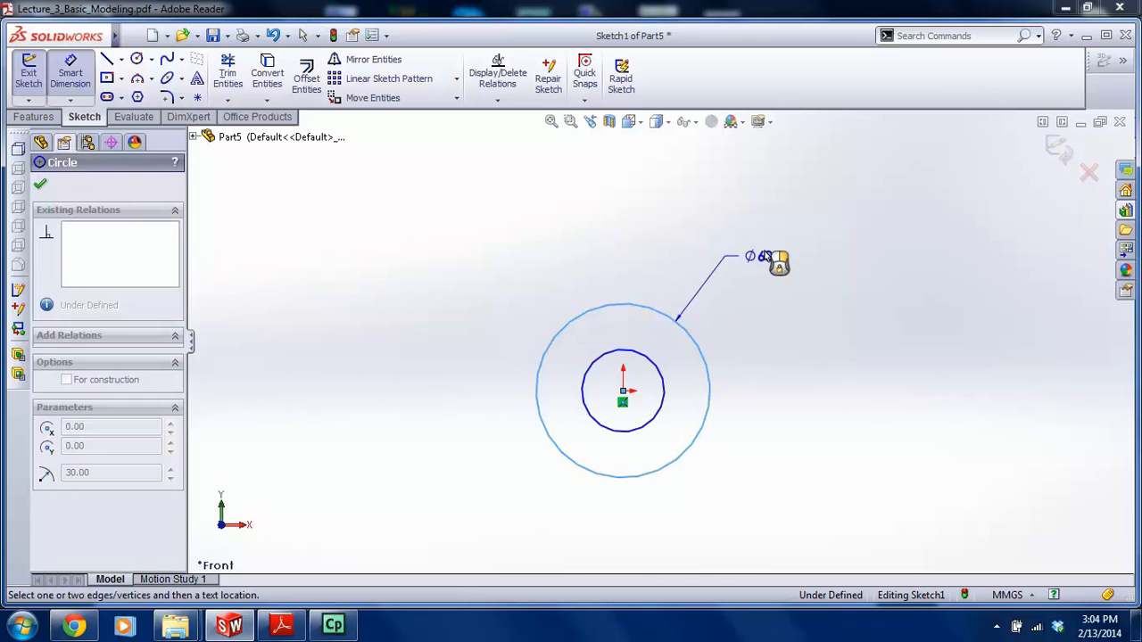
click(759, 296)
click(703, 281)
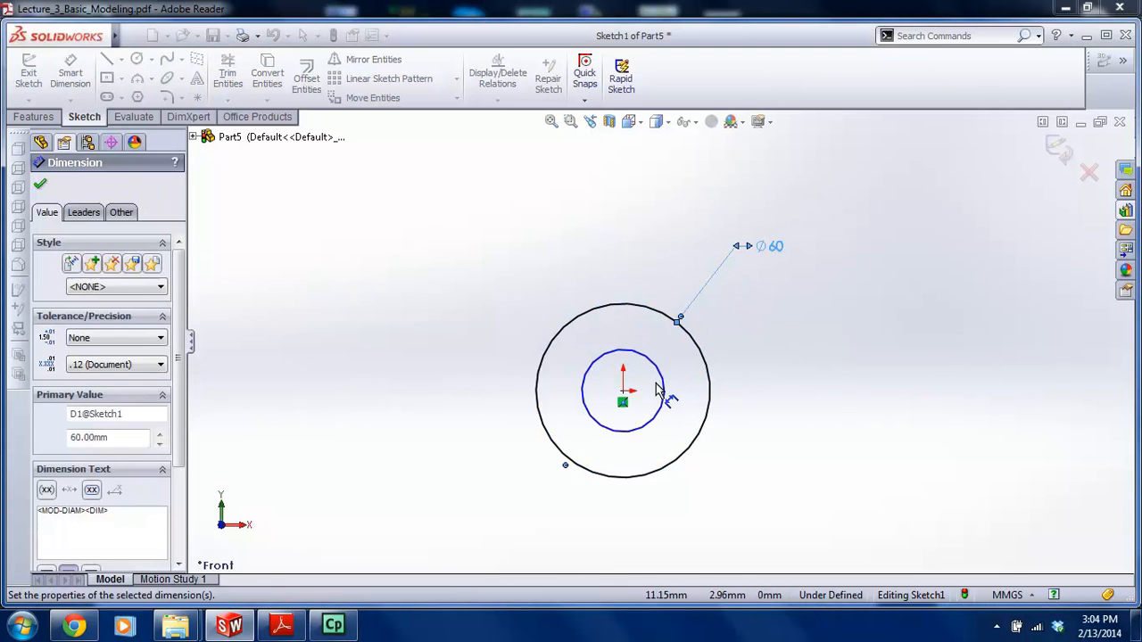
Dimension the inner circle to a diameter of 36 mm
click(663, 389)
click(760, 299)
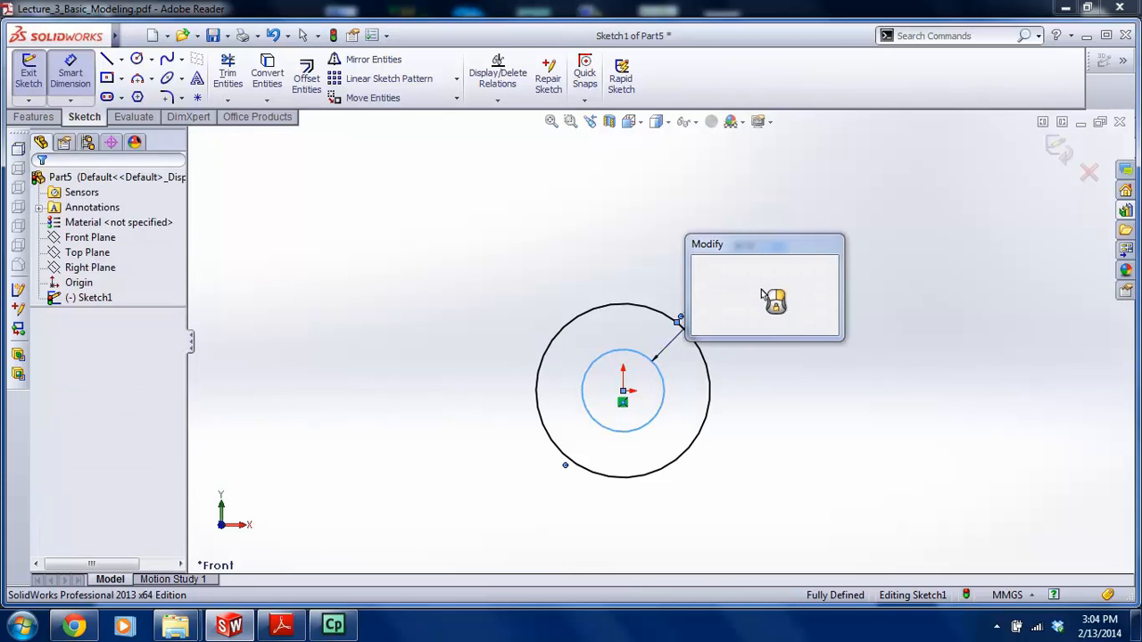
text(36)
click(705, 286)
key(Escape)
scroll(625, 365, up, 1)
scroll(607, 374, down, 1)
scroll(562, 382, up, 1)
scroll(526, 397, down, 1)
Check the bracket's views in the PDF drawing and return to the sketch with the Line tool active
click(281, 626)
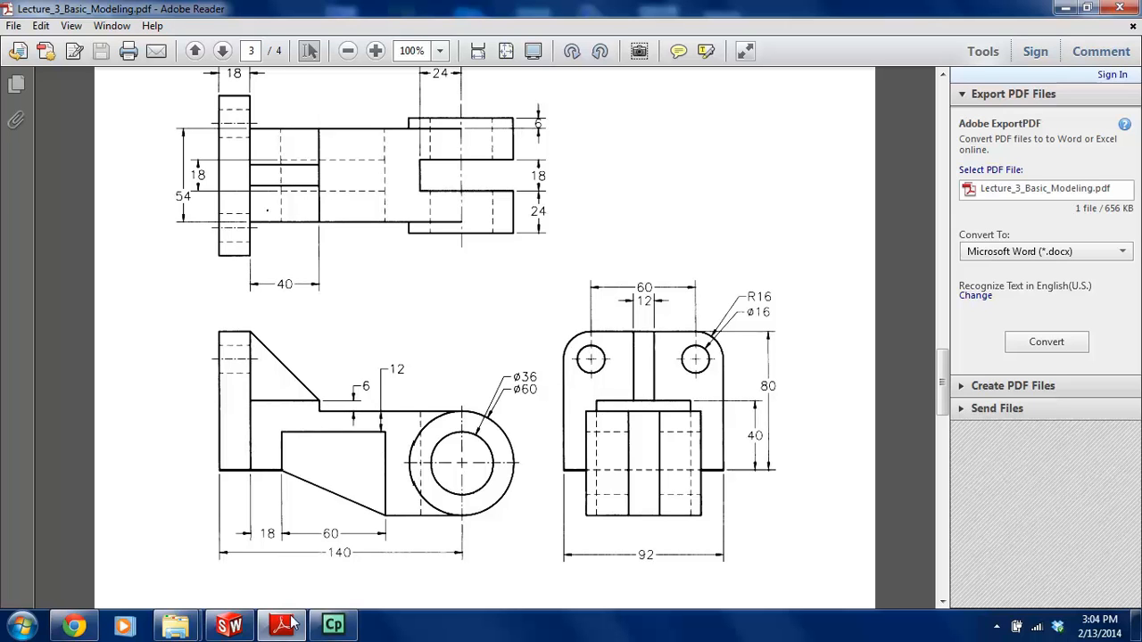
click(229, 625)
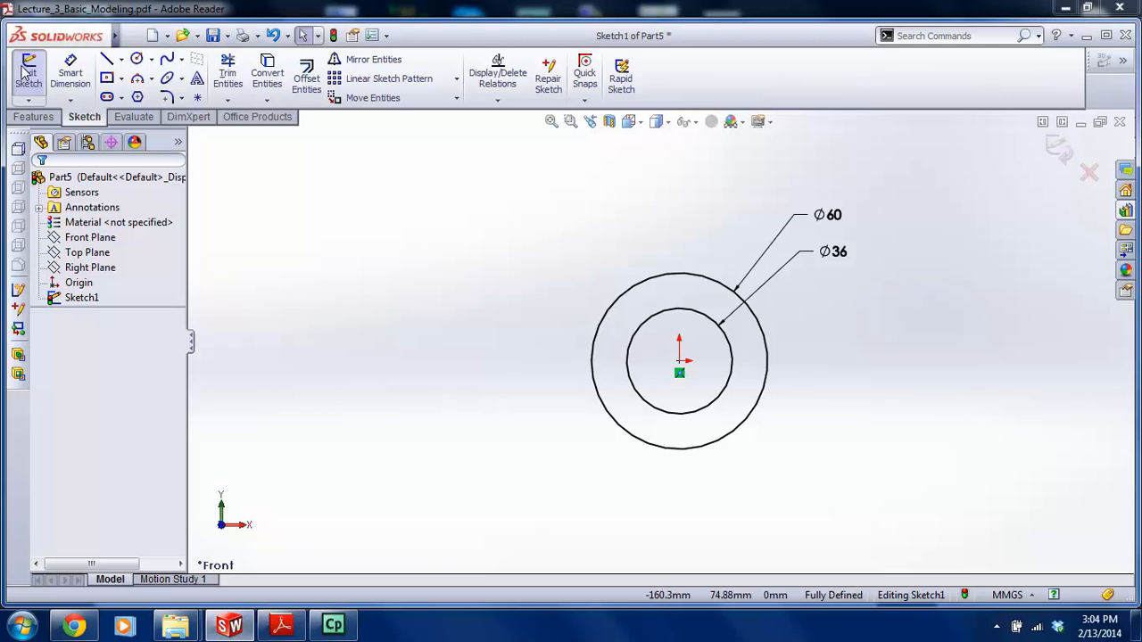
click(106, 59)
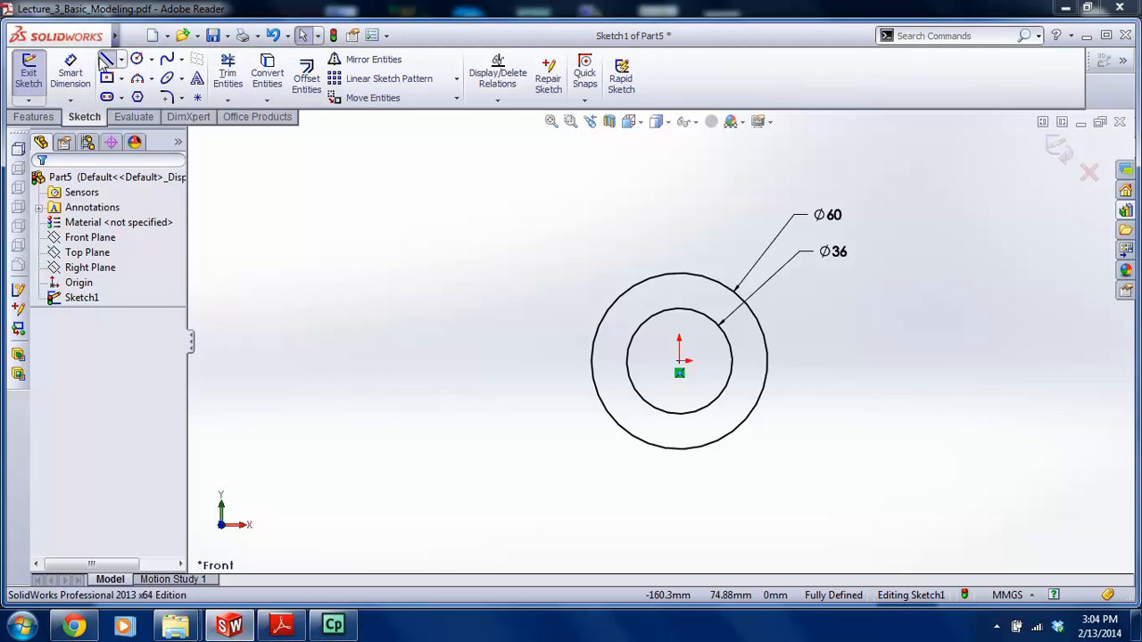
Sketch connected lines from the top of the 60 mm circle: horizontally left, up a short step, left about 58 mm, and straight down
click(678, 273)
scroll(494, 318, up, 4)
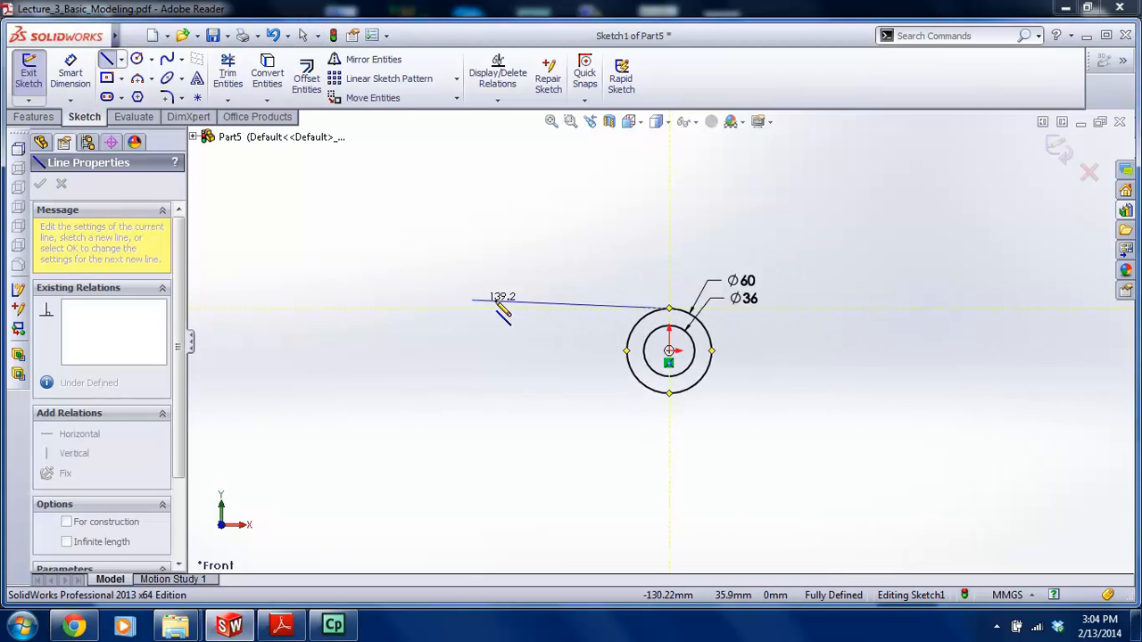
click(545, 307)
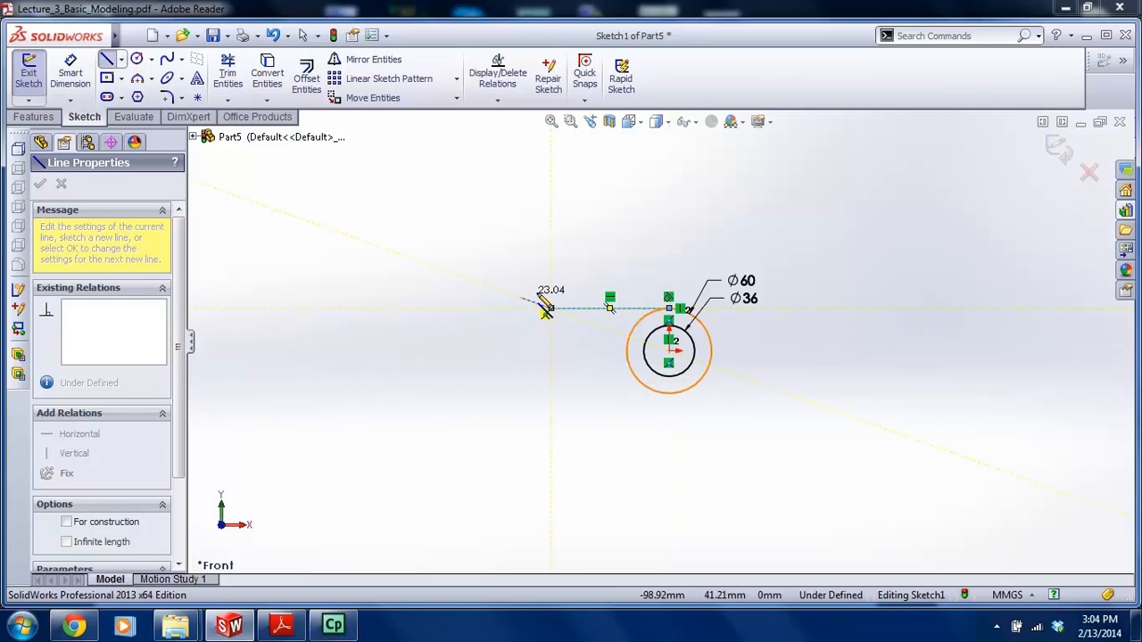
scroll(546, 308, down, 2)
click(567, 301)
click(449, 301)
click(450, 396)
Check the reference PDF, and close the profile with a horizontal line about 21 mm long, a slope, and a horizontal line to the 60 mm circle's bottom
click(280, 625)
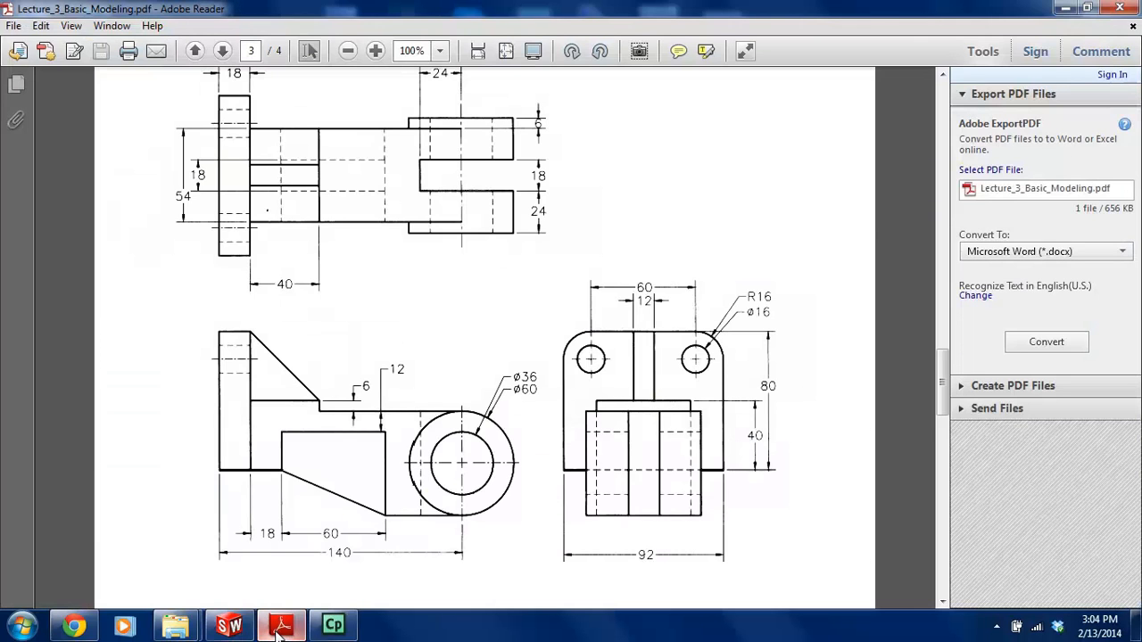
click(229, 626)
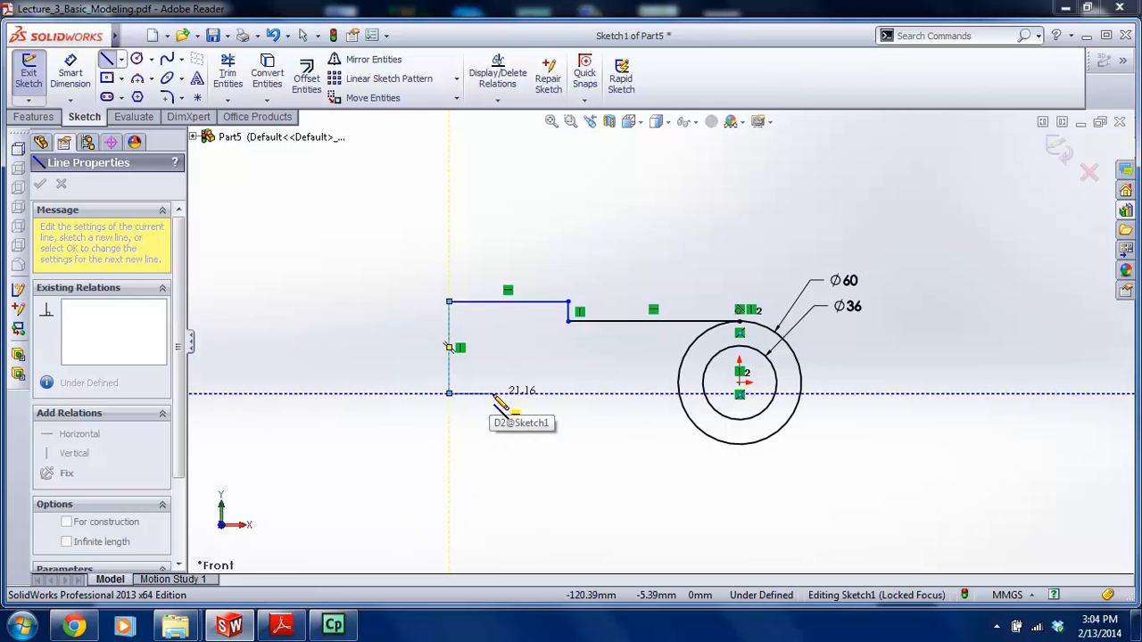
click(280, 625)
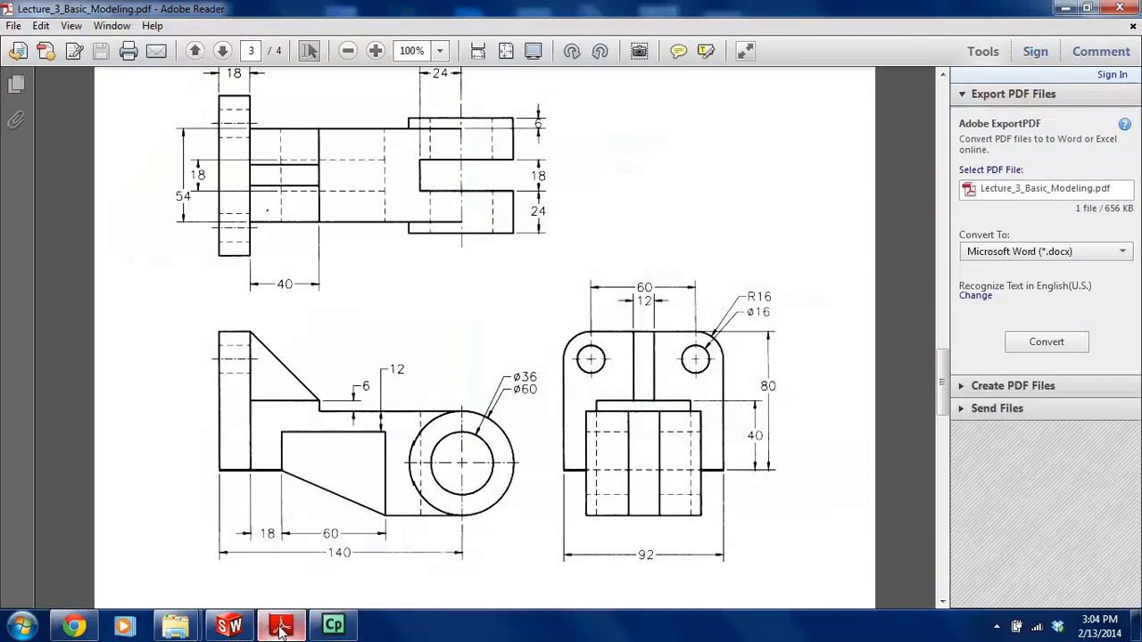
click(280, 625)
click(614, 443)
click(738, 444)
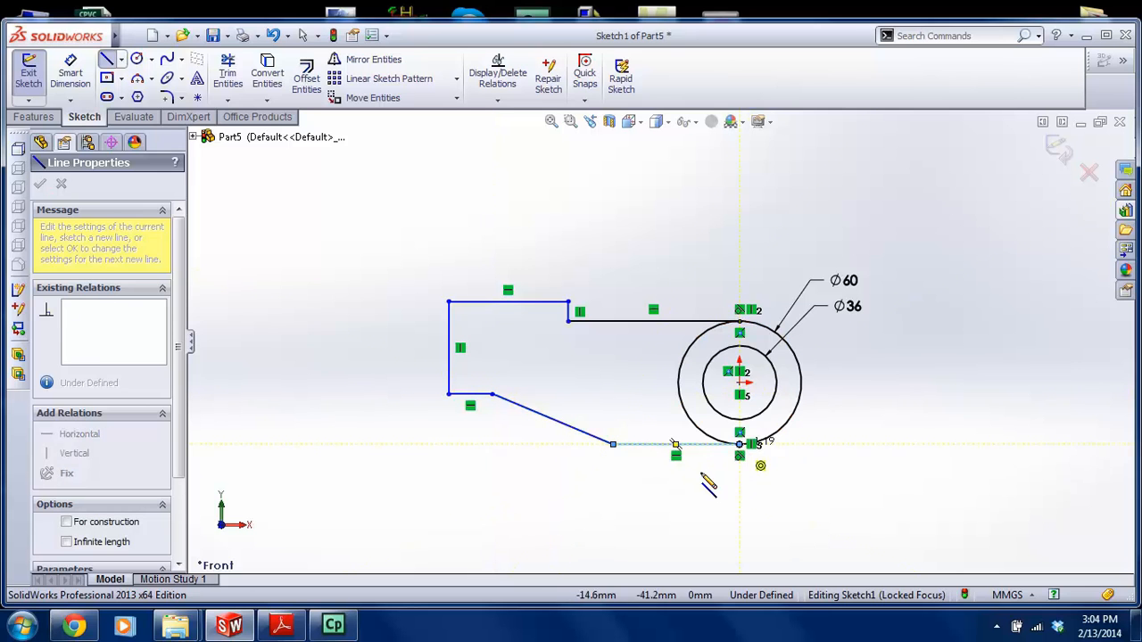
key(Escape)
scroll(718, 446, down, 2)
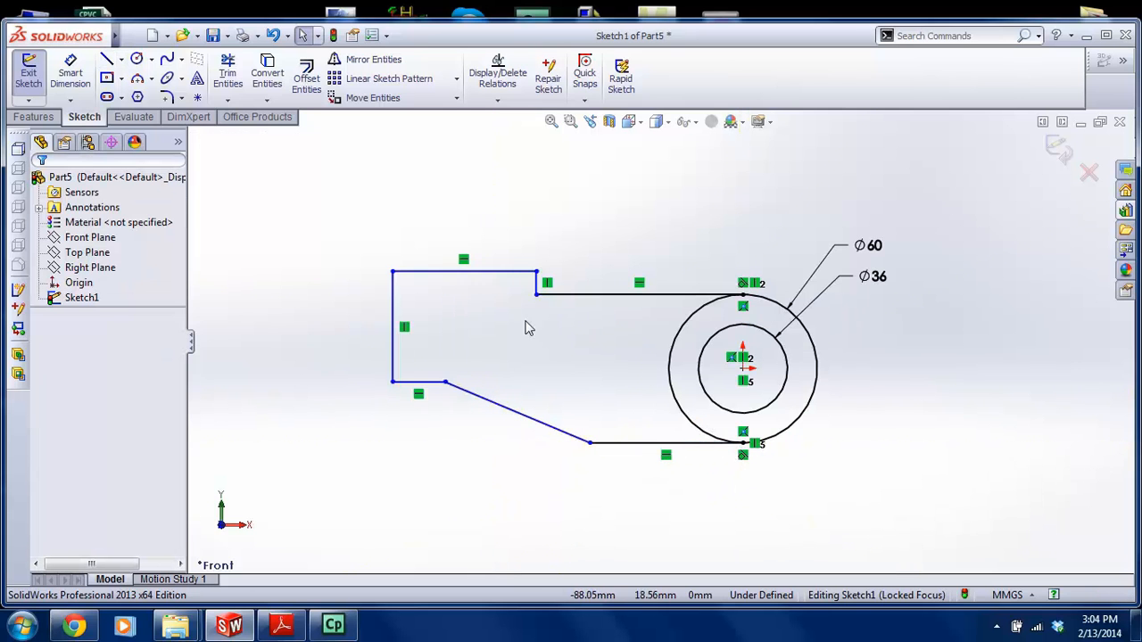
Consult the drawing in Adobe Reader, and dimension the profile's upper-left horizontal line in SolidWorks to 40 mm
scroll(526, 330, up, 2)
scroll(535, 331, down, 2)
scroll(660, 355, down, 1)
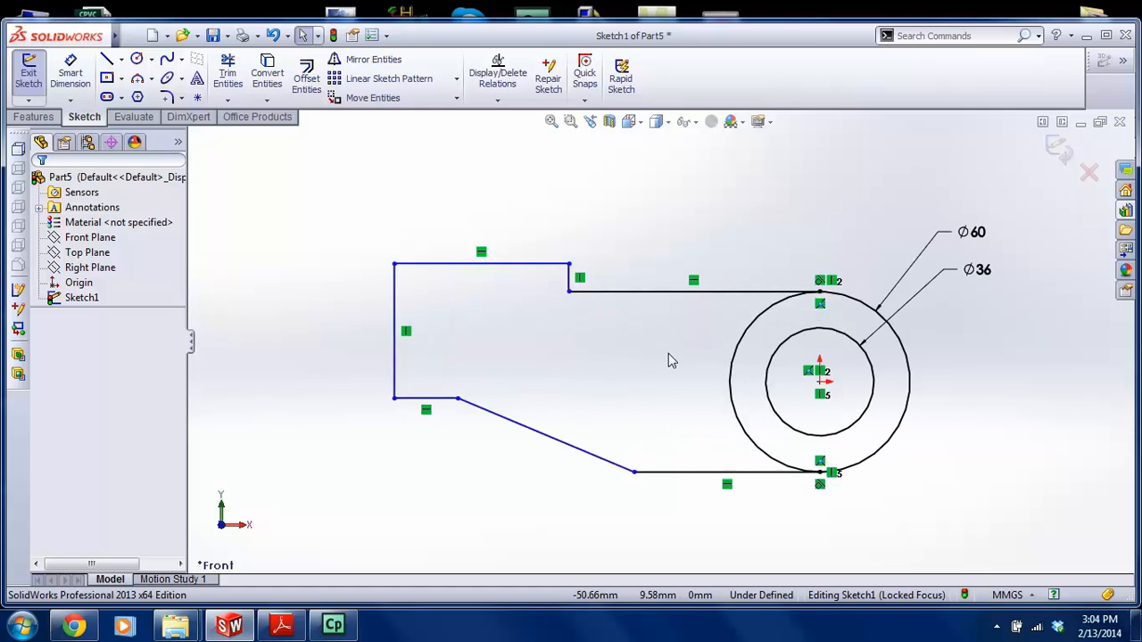
click(275, 630)
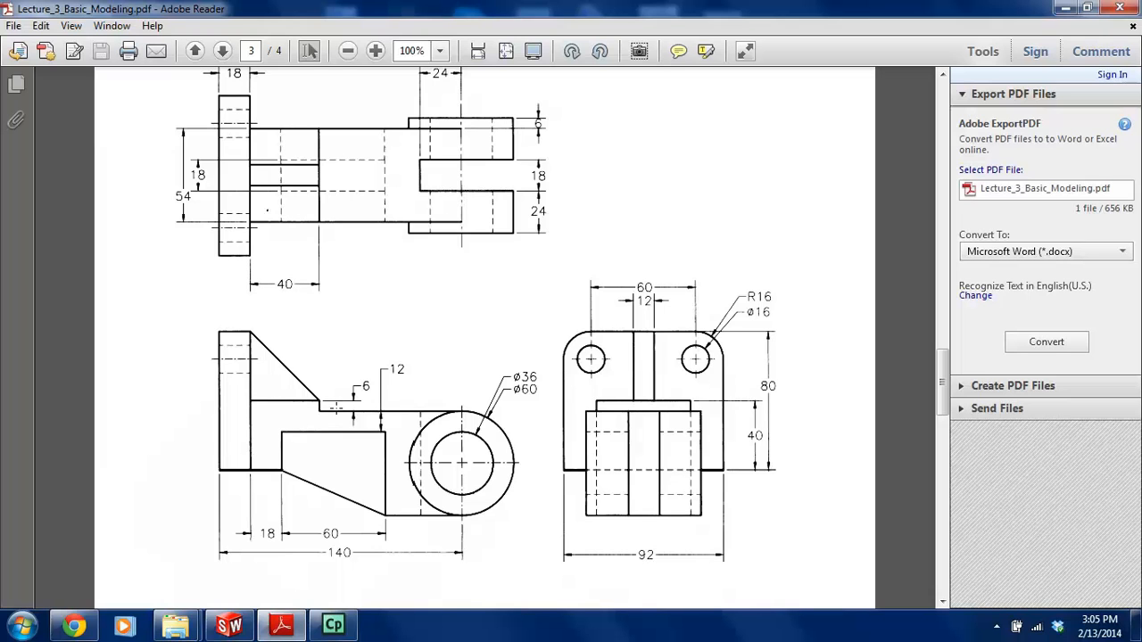
mouse_move(230, 625)
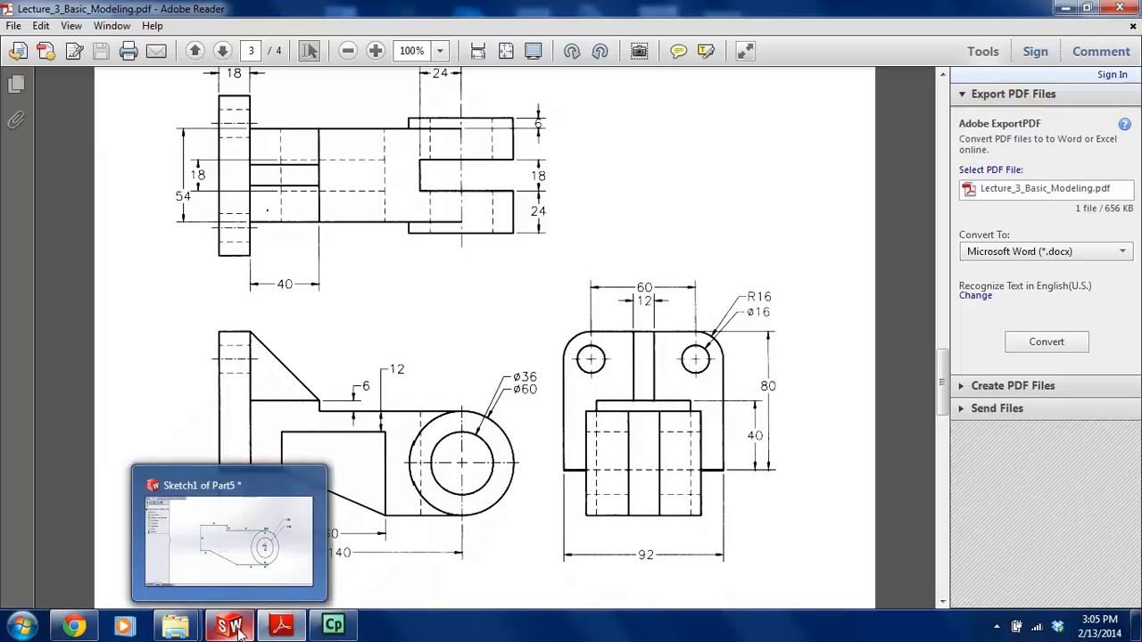
click(234, 513)
click(89, 76)
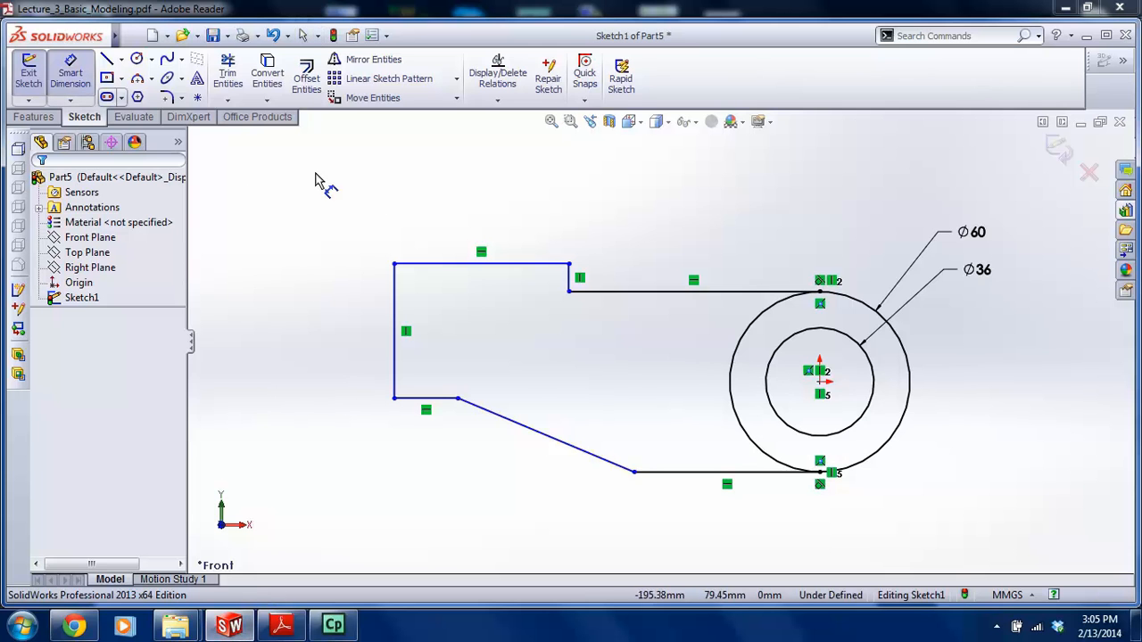
click(469, 263)
click(479, 228)
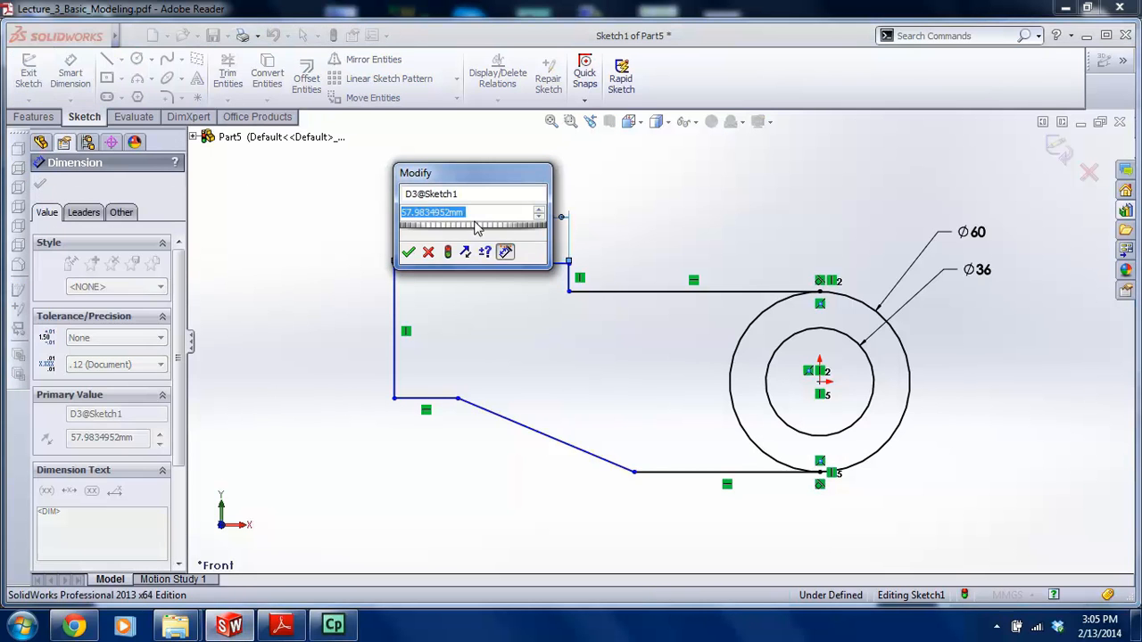
text(40)
key(Return)
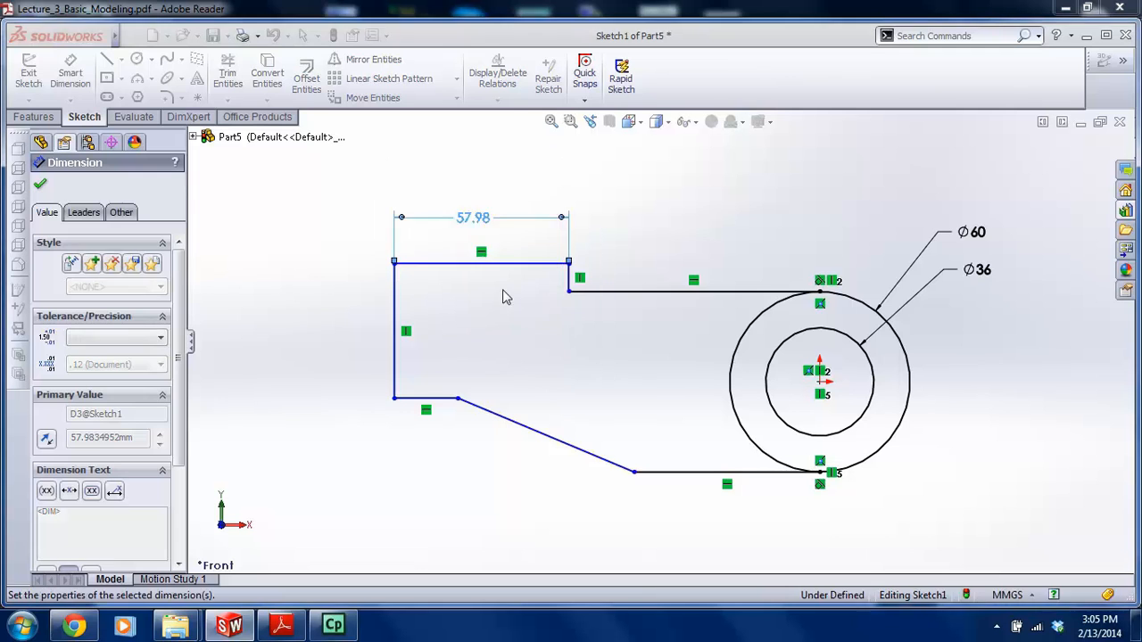
Dimension the height of the short vertical step beside the 40 mm line to 6 mm
click(516, 284)
click(596, 234)
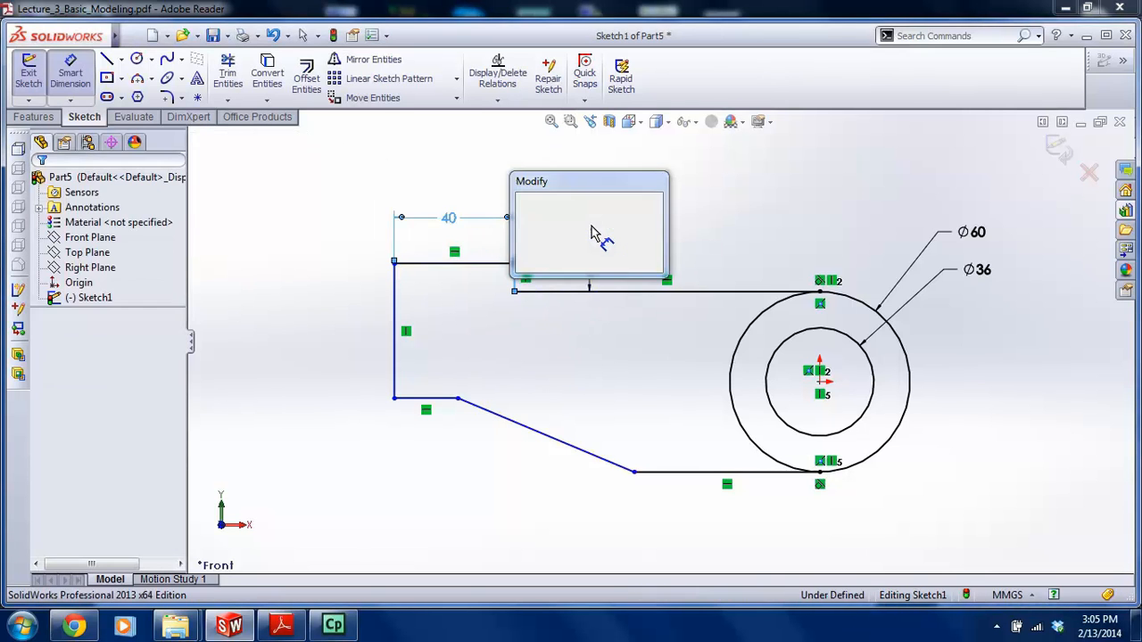
text(6)
key(Return)
key(Escape)
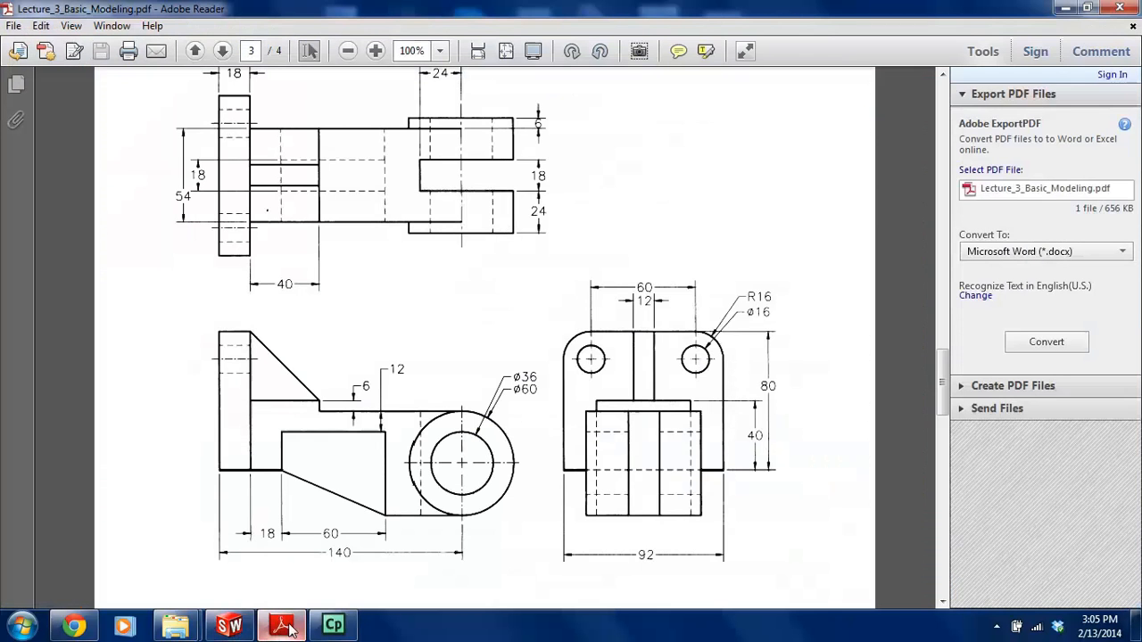
Check the reference PDF in Adobe Reader, and dimension the short lower-left horizontal line in SolidWorks to 18 mm
click(282, 625)
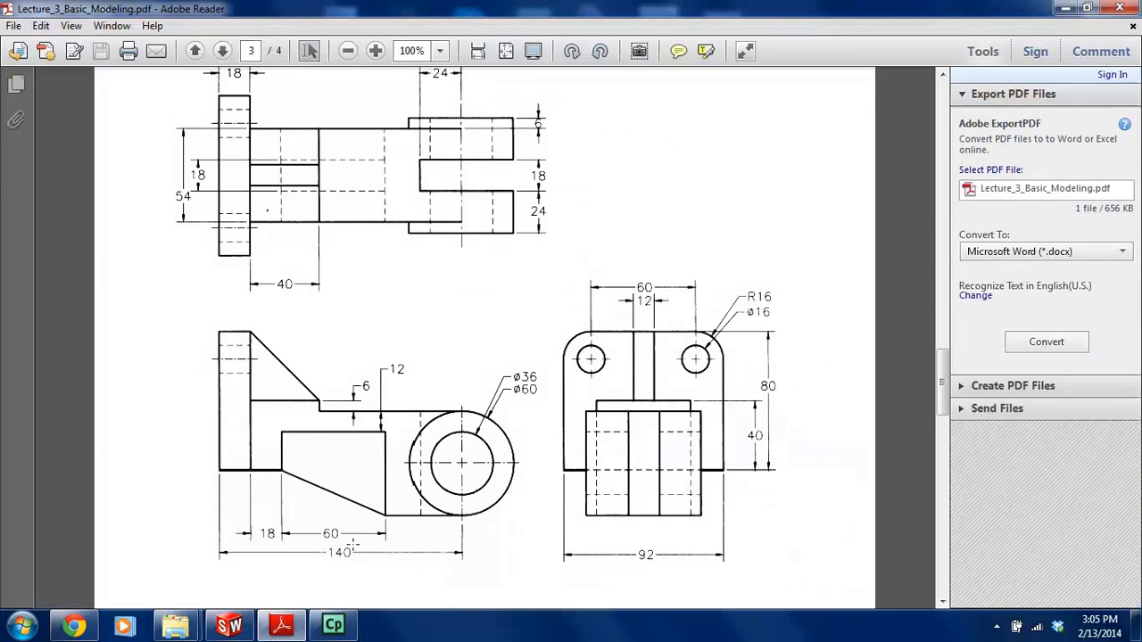
click(230, 625)
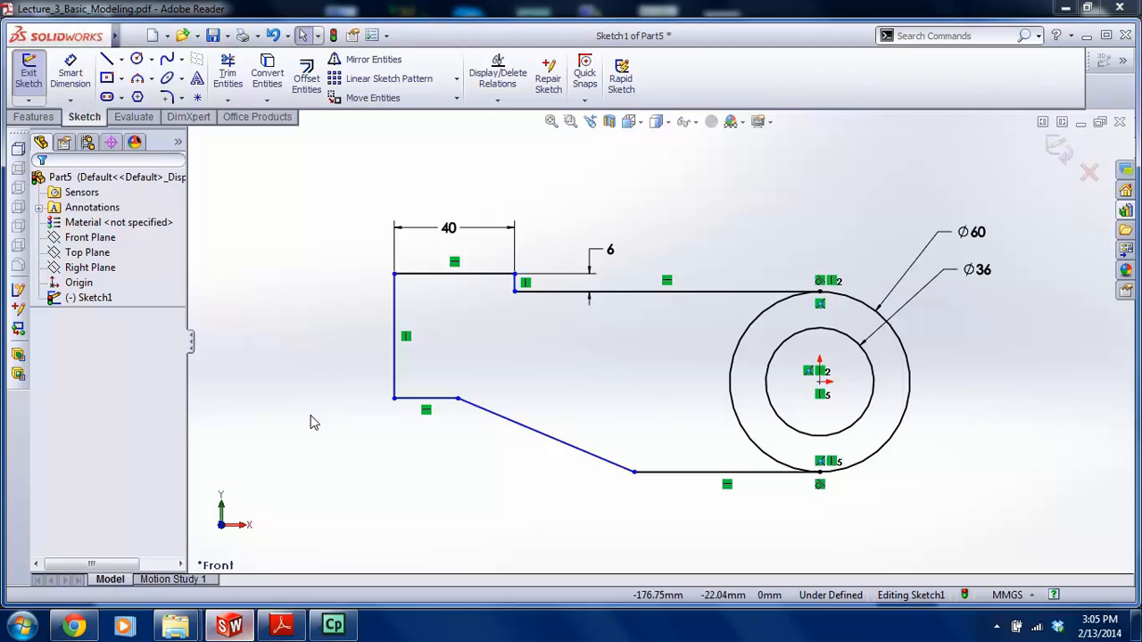
click(421, 399)
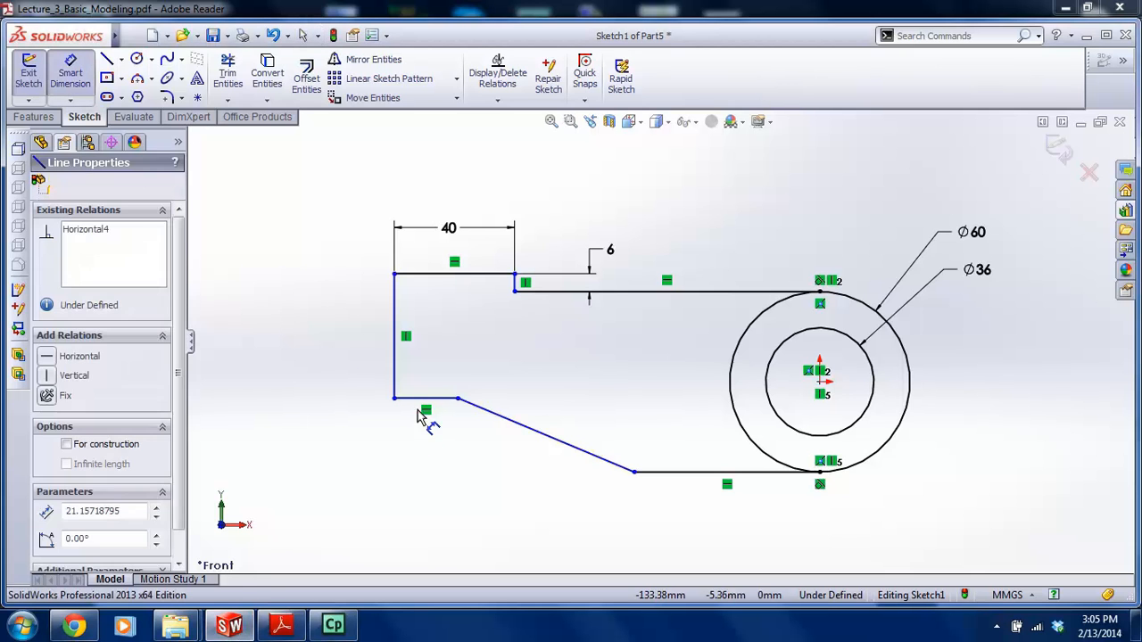
click(437, 479)
text(18)
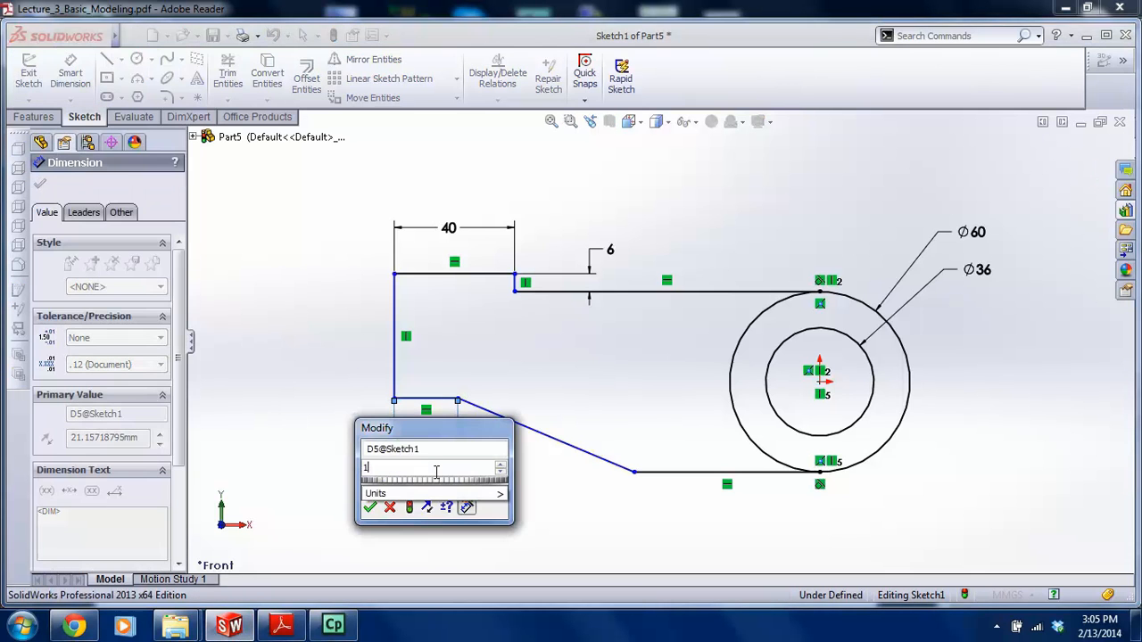
key(Return)
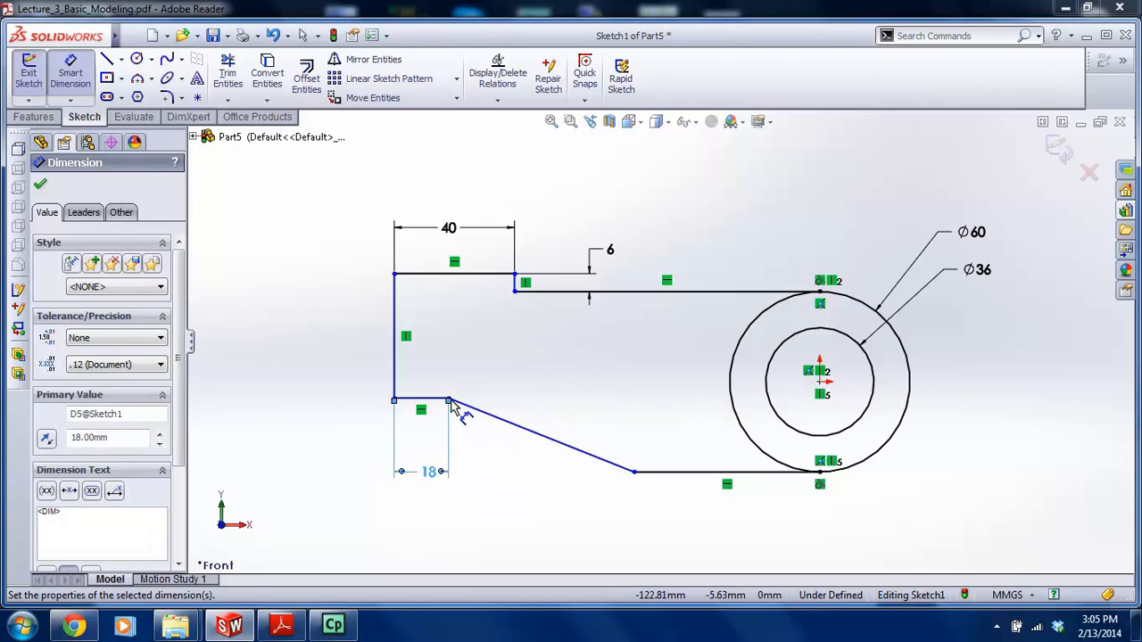
Dimension the horizontal distance between the sloped line's two endpoints to 60 mm
click(449, 400)
click(633, 472)
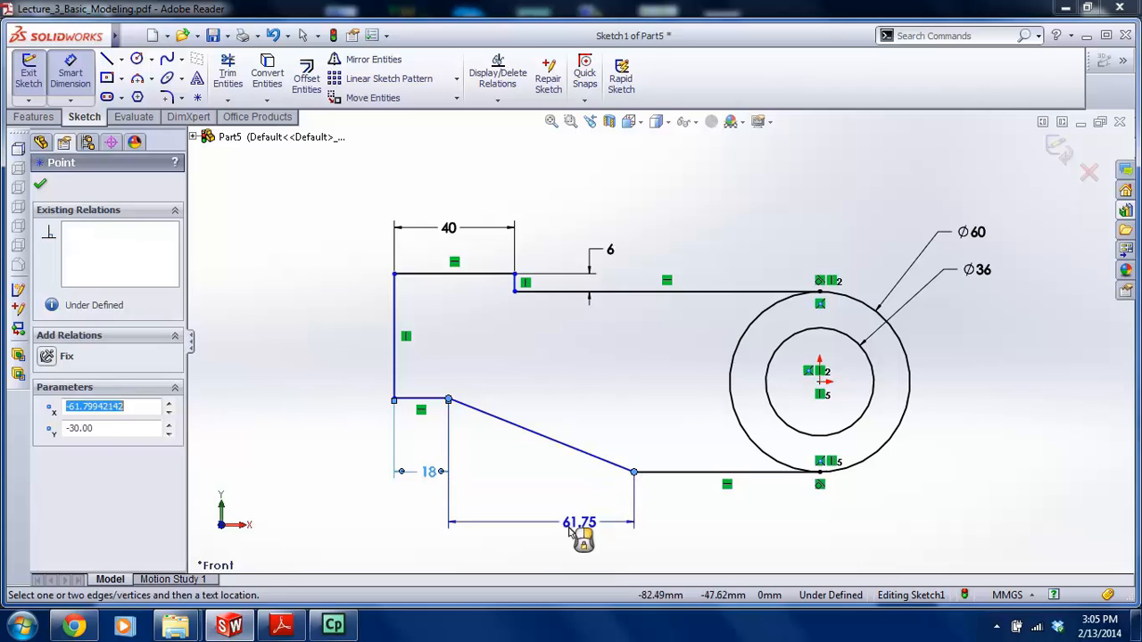
click(543, 536)
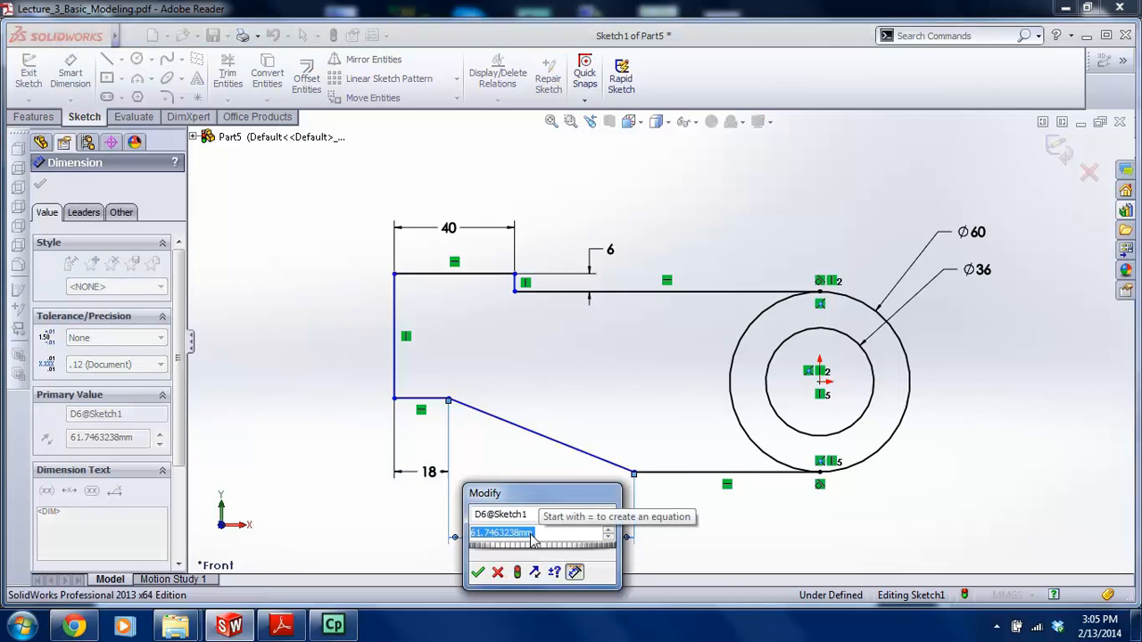
text(60)
key(Return)
key(Escape)
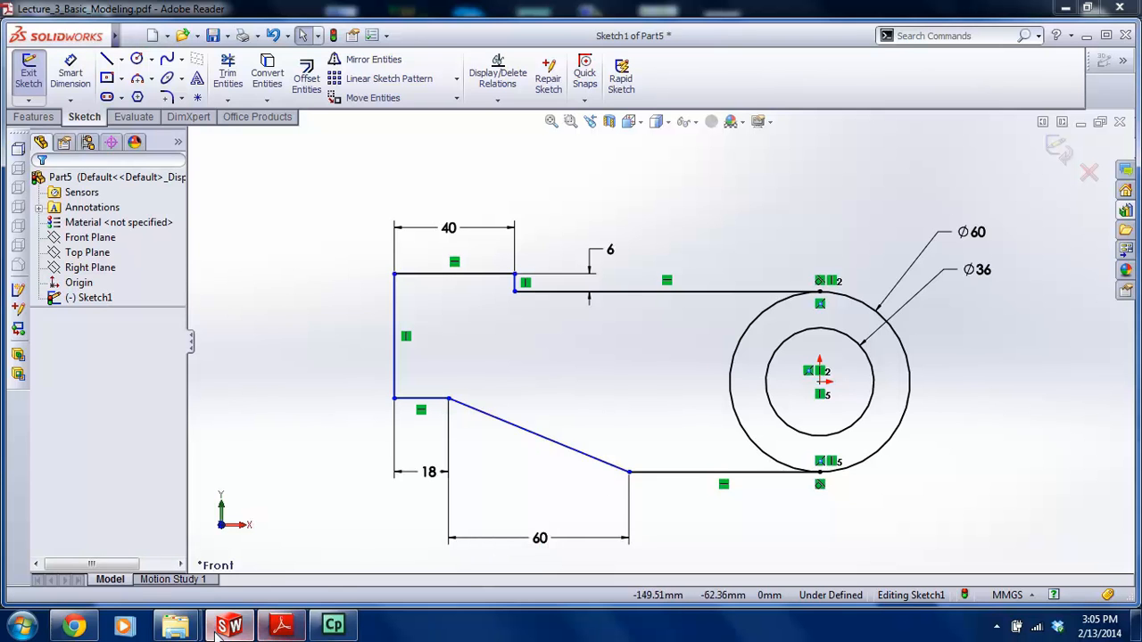
Check the overall length in the reference PDF, and place a horizontal dimension from the profile's left vertical line to the origin in SolidWorks
click(281, 628)
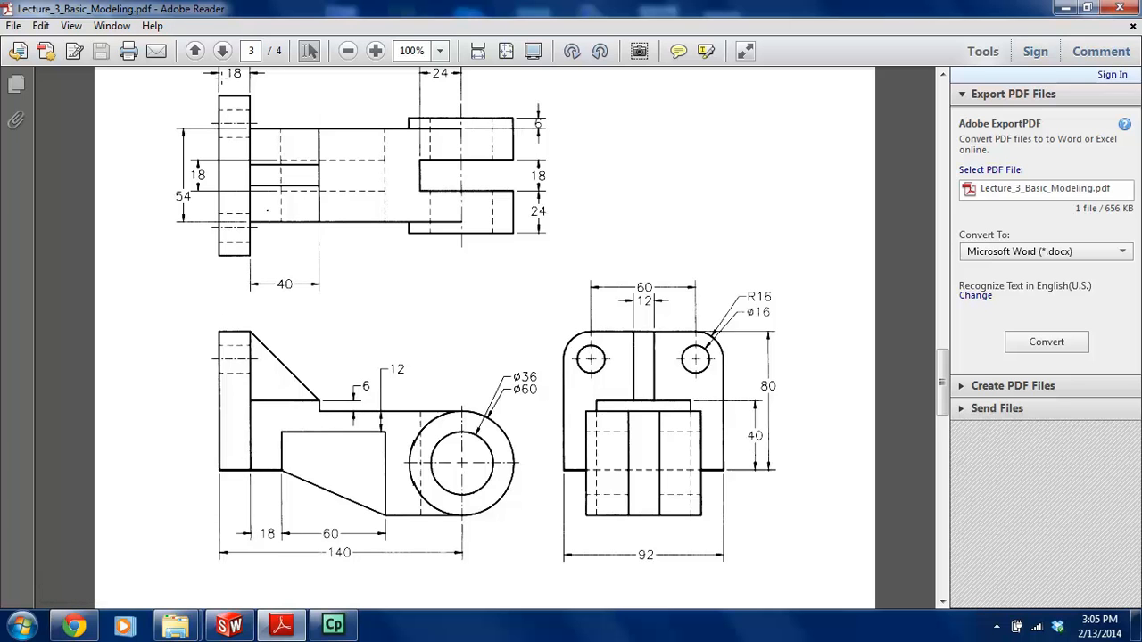
mouse_move(292, 634)
click(229, 624)
click(87, 83)
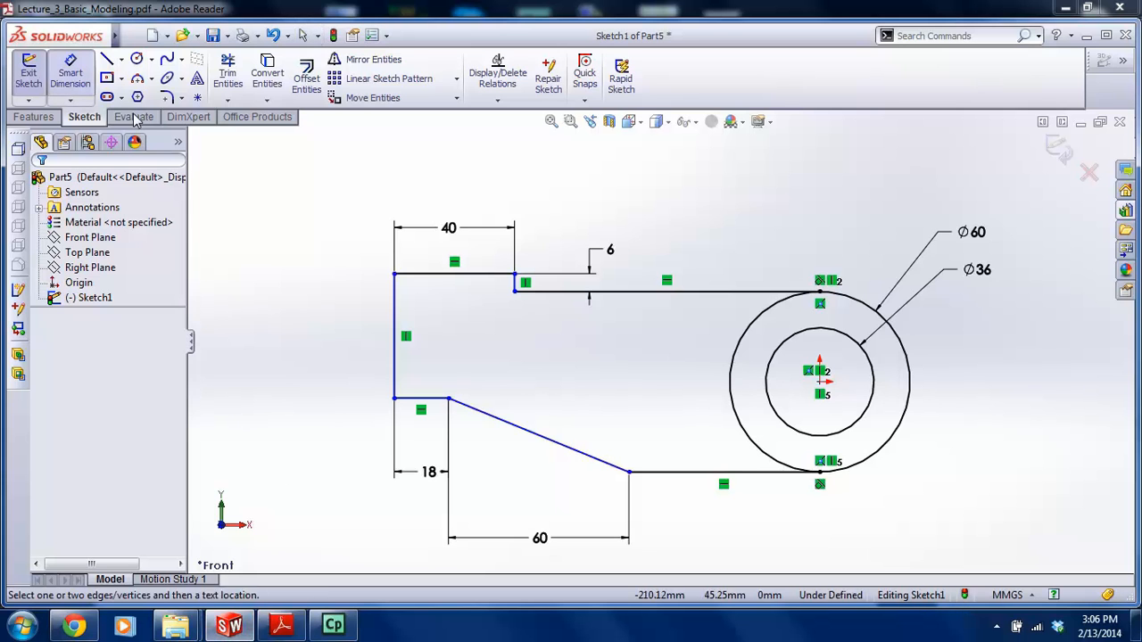
click(394, 330)
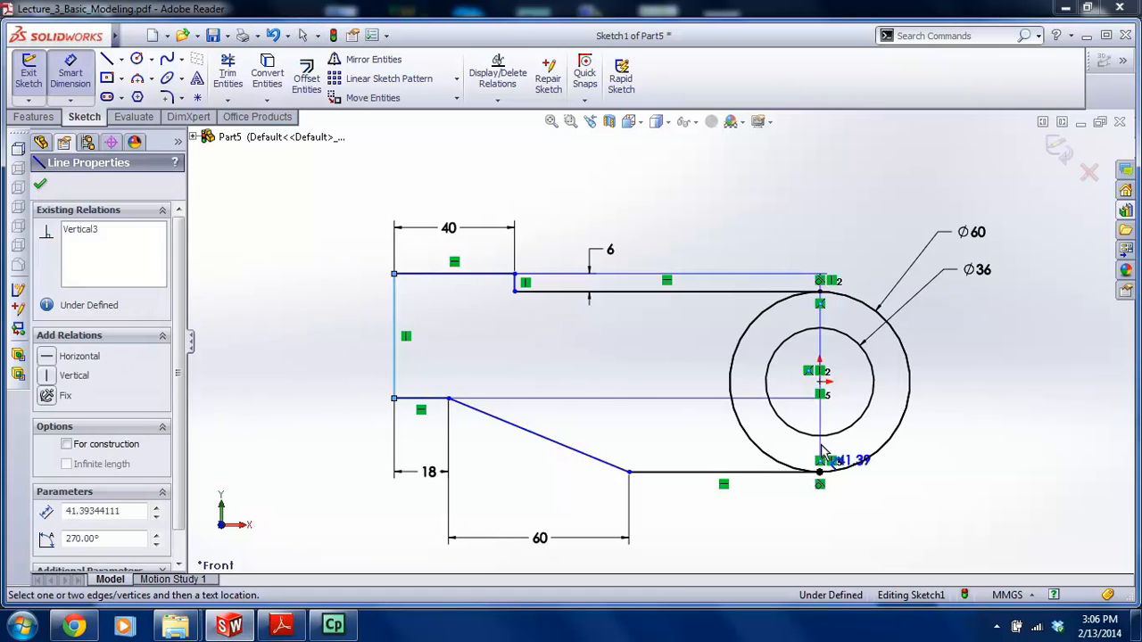
click(819, 382)
key(z)
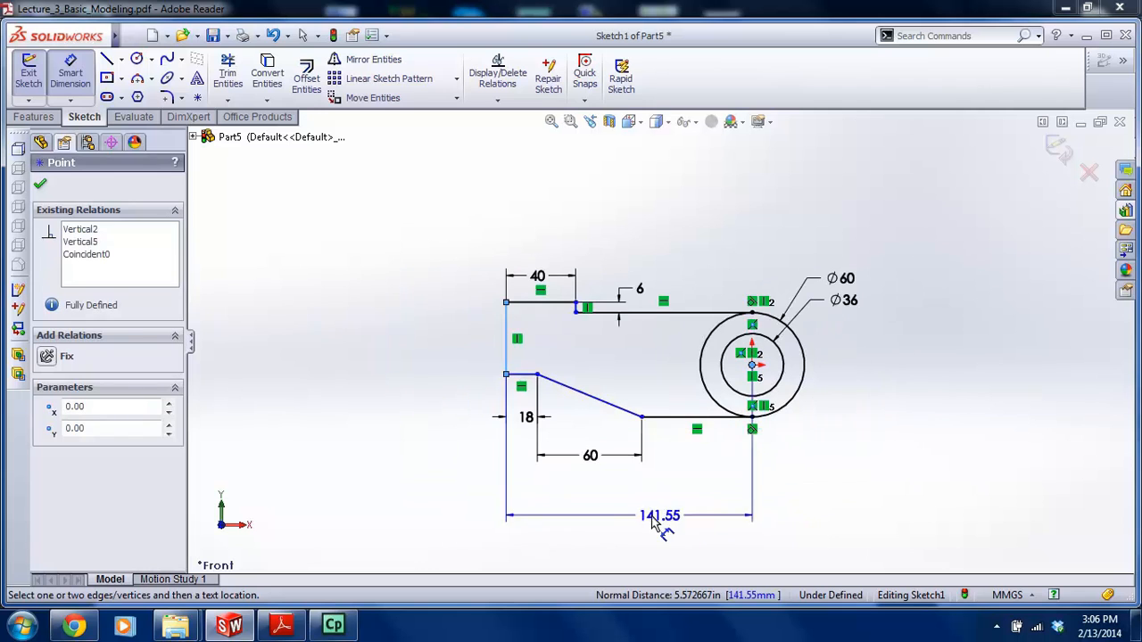
click(654, 502)
Try setting the distance from the left vertical line to the origin to 140-60-18-18, and undo the value change
text(1)
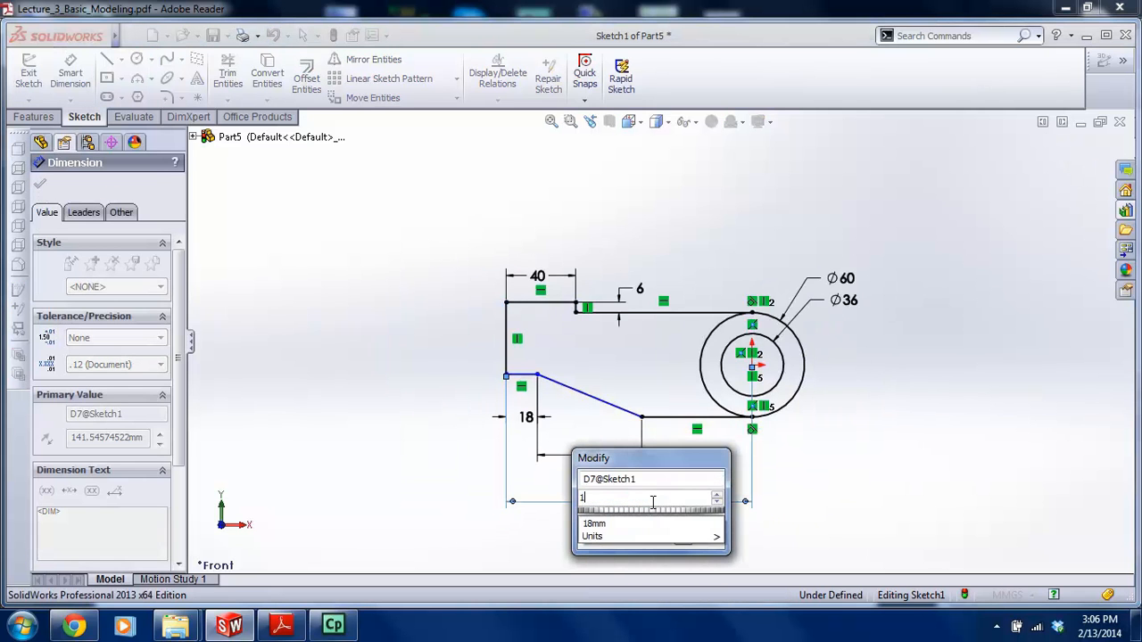
text(40-)
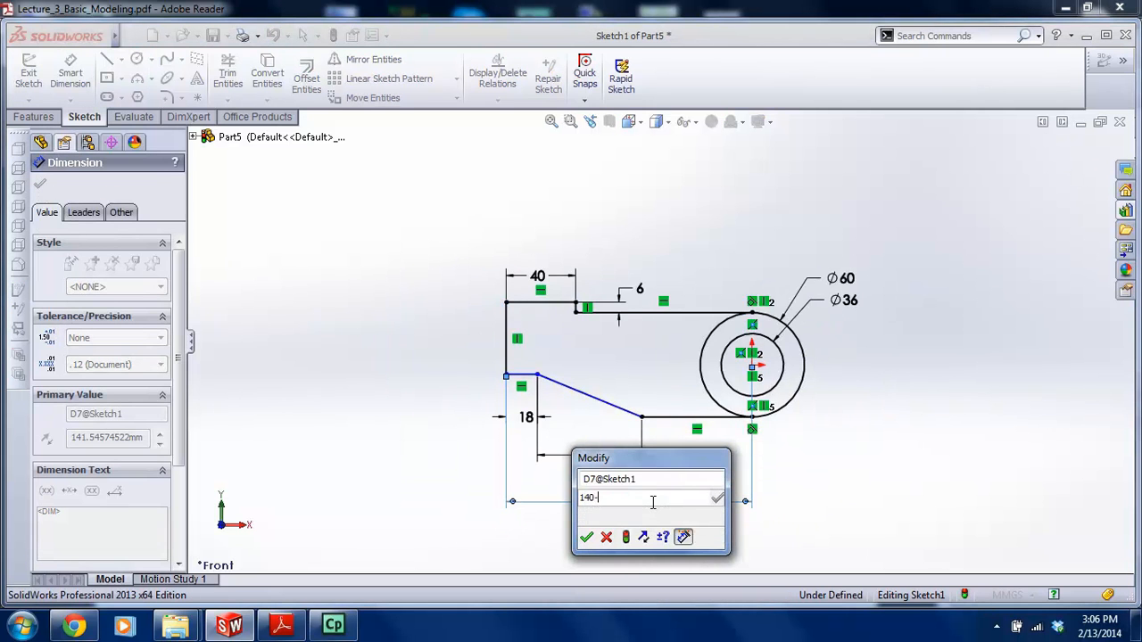
text(60-18-18)
key(Return)
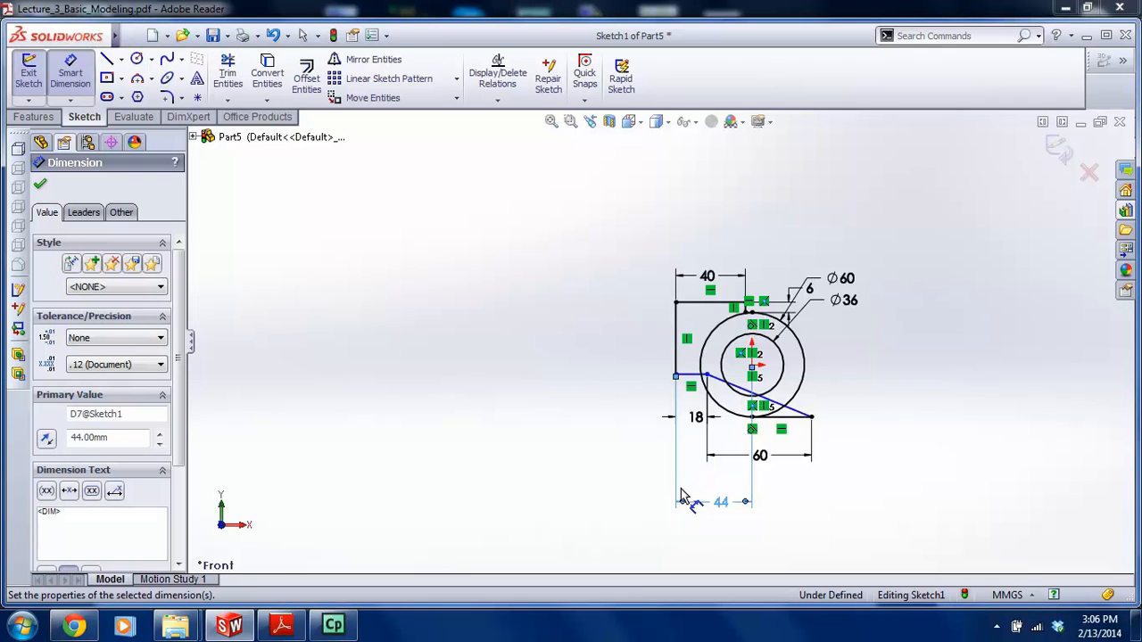
scroll(704, 420, down, 3)
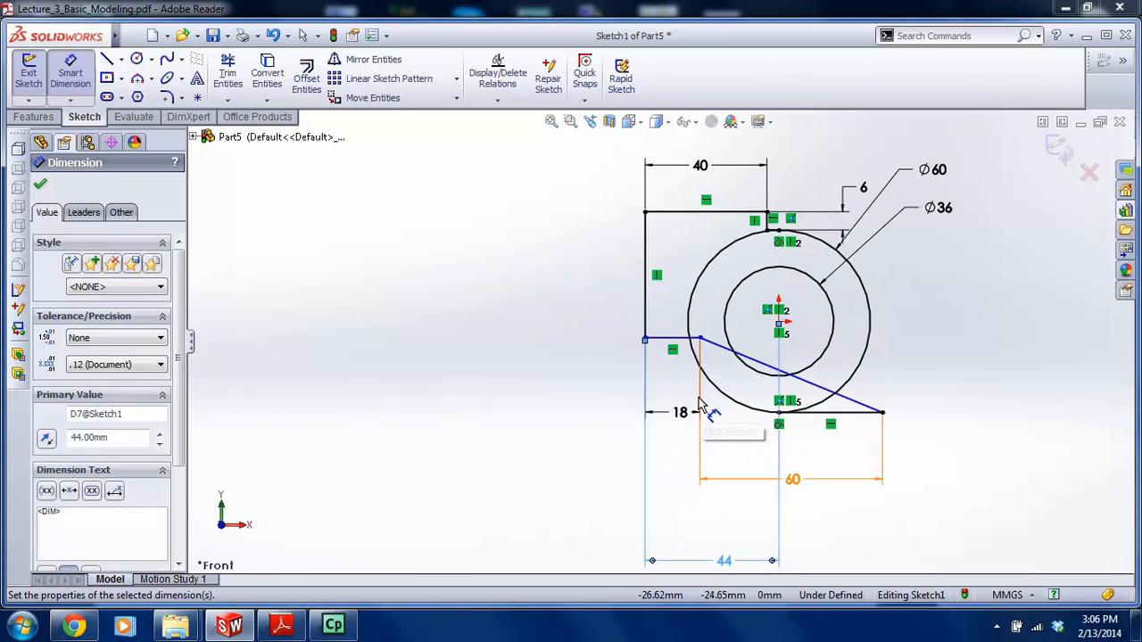
scroll(676, 409, up, 1)
key(ctrl+z)
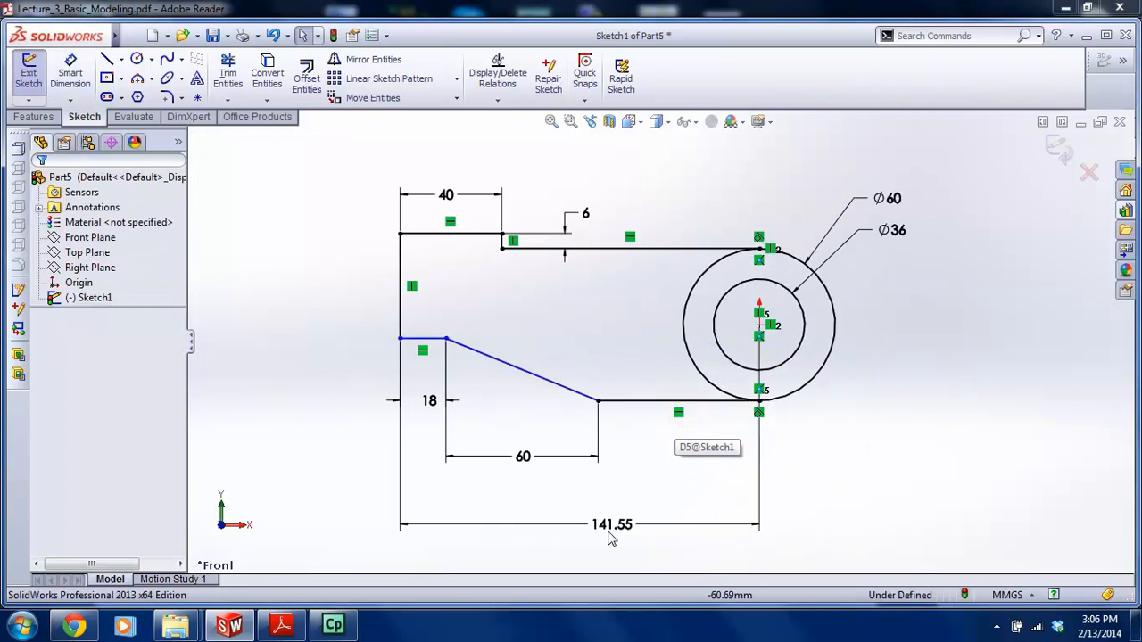
Check the overall length in the reference PDF in Adobe Reader, and set the left-line-to-origin distance in SolidWorks to 140-18
click(281, 625)
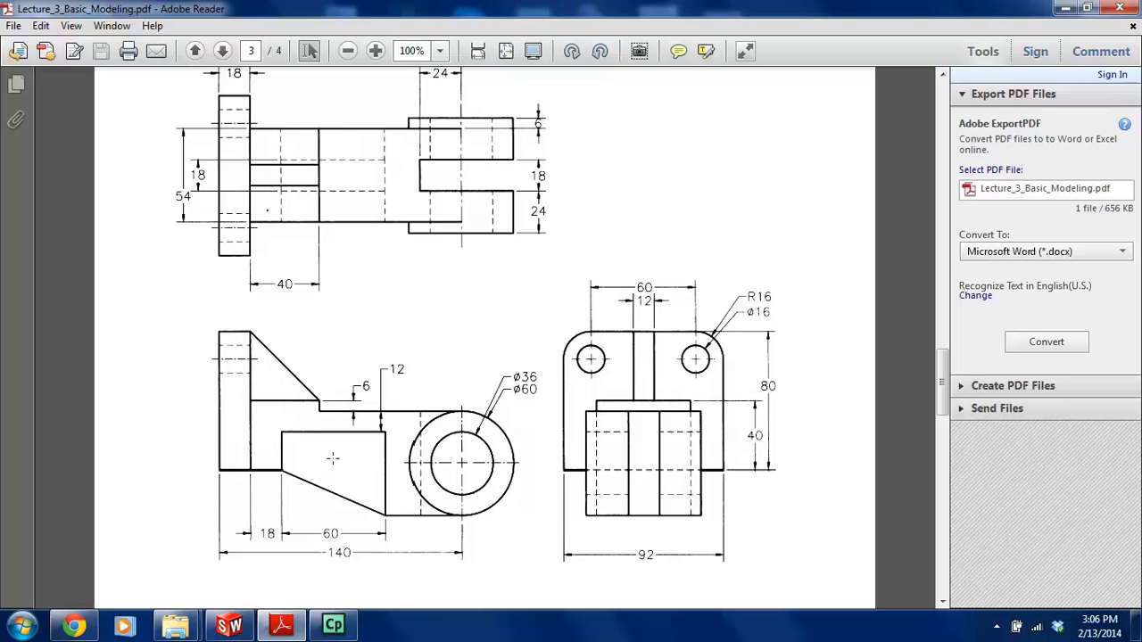
scroll(335, 446, up, 2)
scroll(335, 445, down, 2)
click(229, 625)
double_click(621, 533)
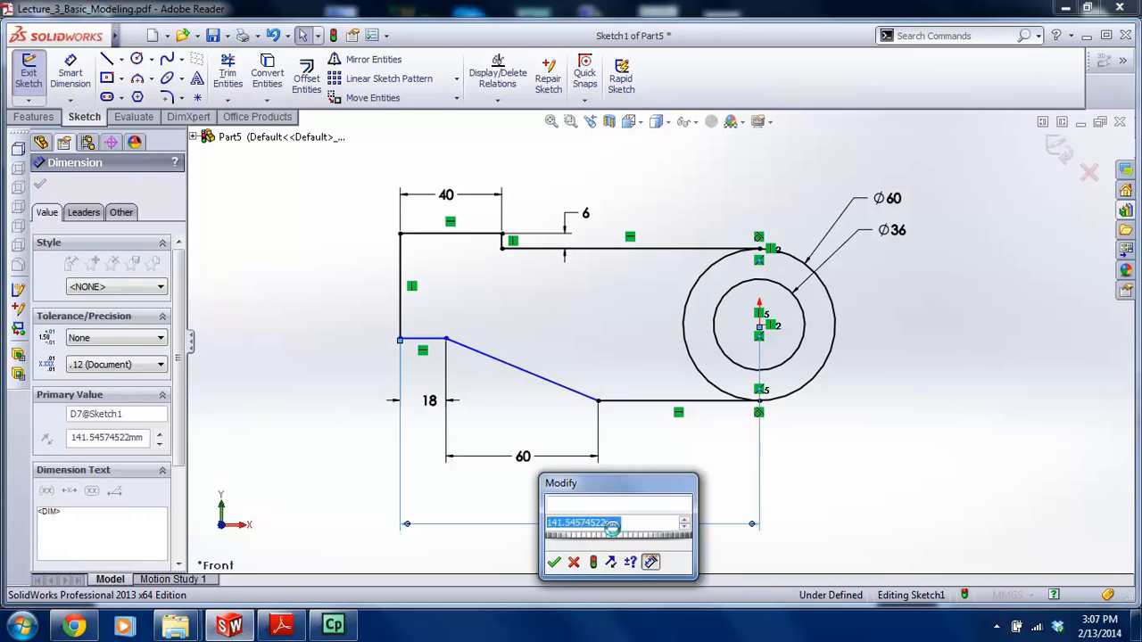
text(140-18)
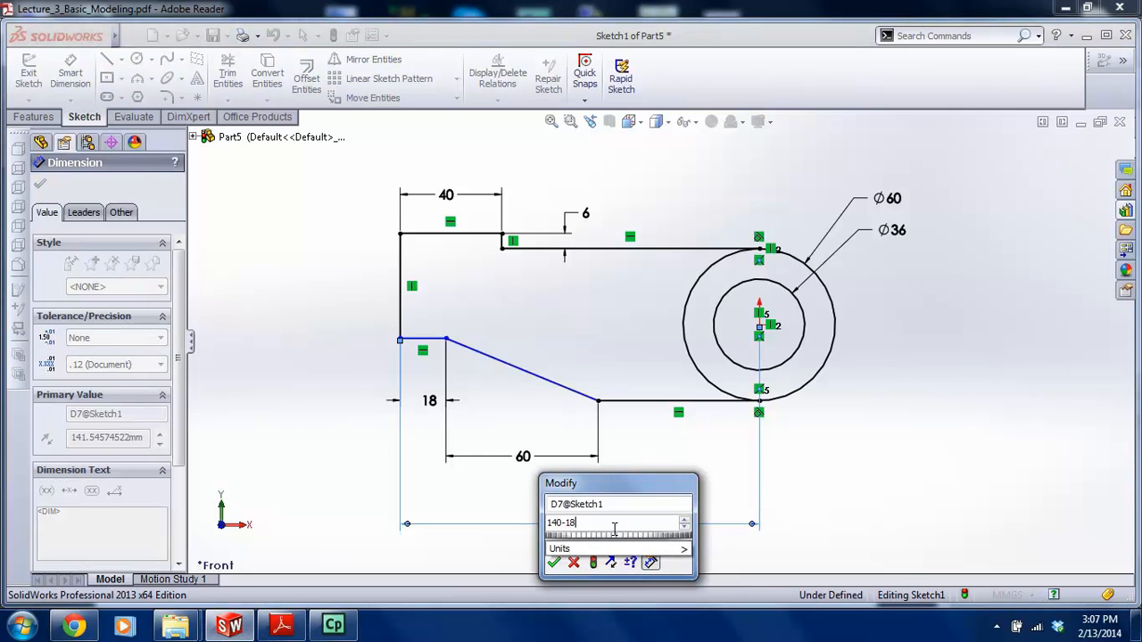
key(Return)
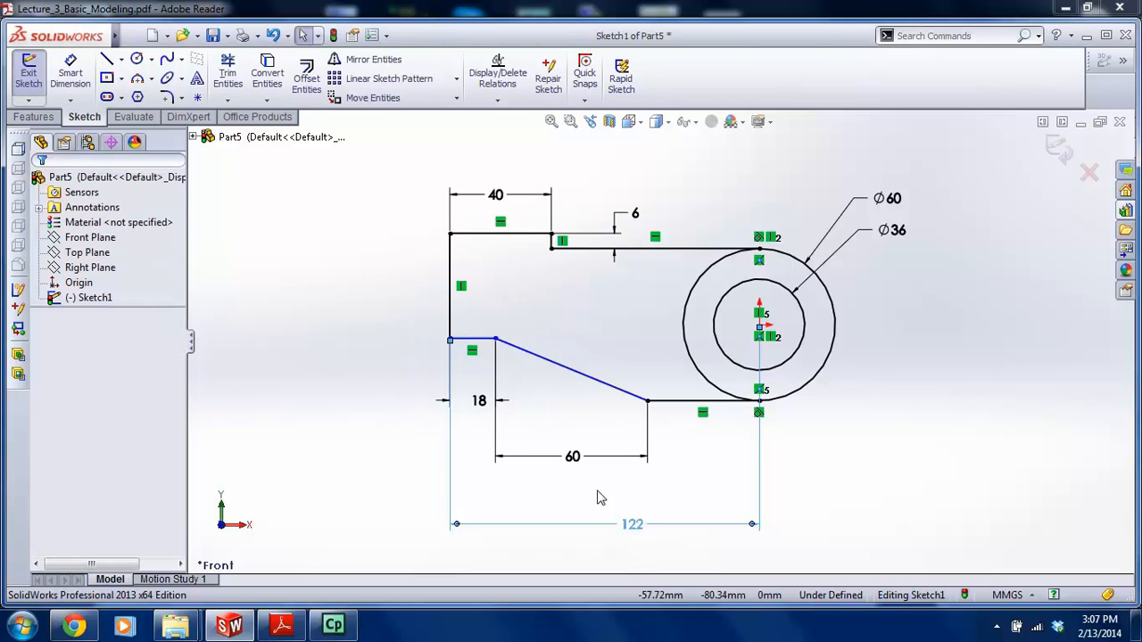
Check the height in the reference PDF, and dimension the profile's left vertical line in SolidWorks to 40 mm
click(281, 624)
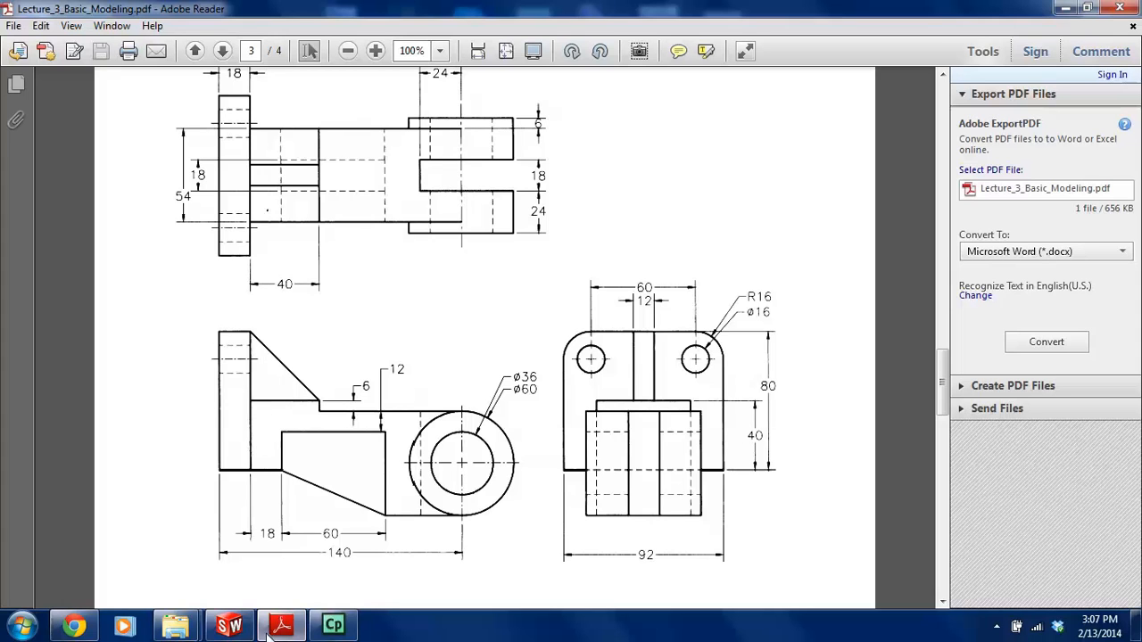
click(229, 624)
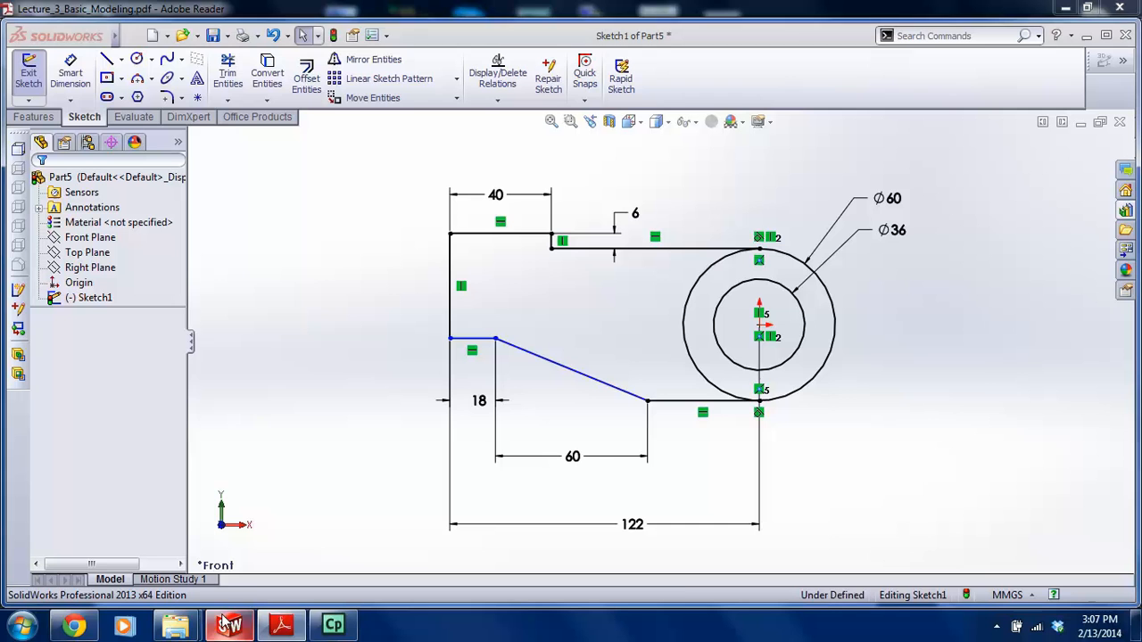
click(450, 268)
click(379, 299)
text(40)
key(Return)
key(Escape)
Reposition the 60 mm and 122 mm horizontal dimensions closer beneath the profile
scroll(570, 286, up, 2)
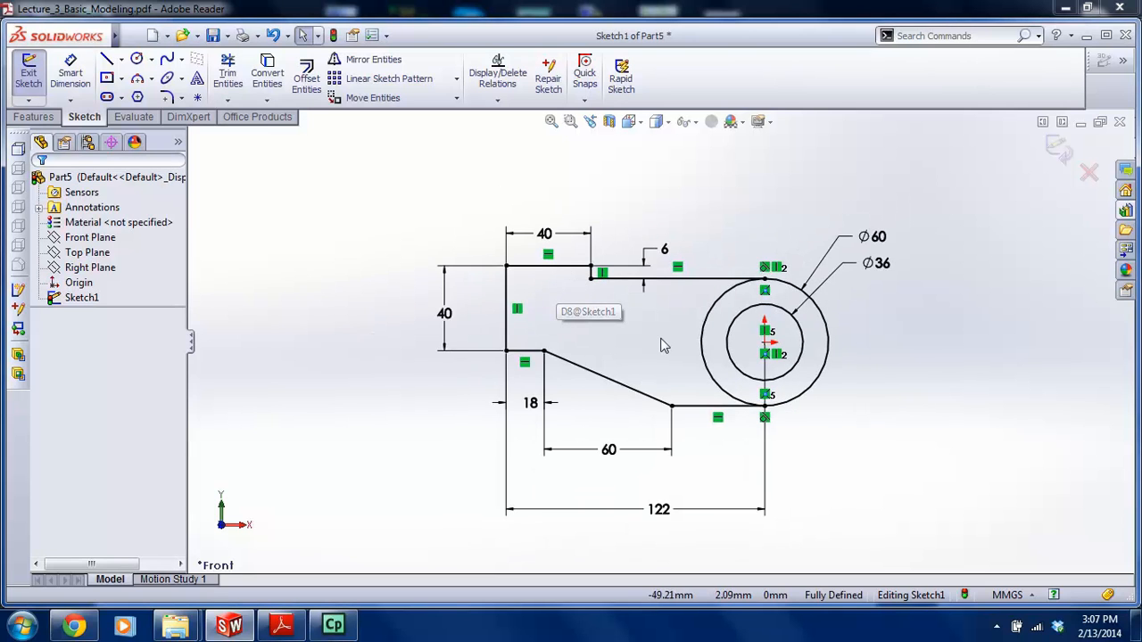
drag(608, 450, 611, 425)
drag(653, 487, 640, 460)
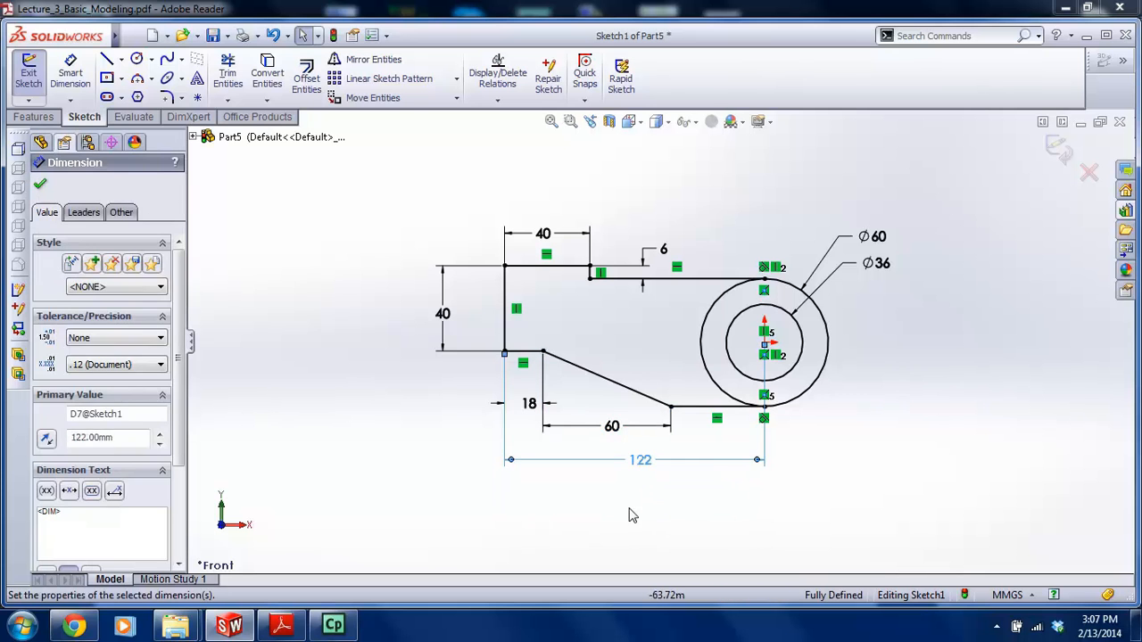
click(627, 511)
Check the body width in the reference PDF, and start an Extruded Boss in SolidWorks using the sketch's body, ring and inner-circle regions
click(281, 616)
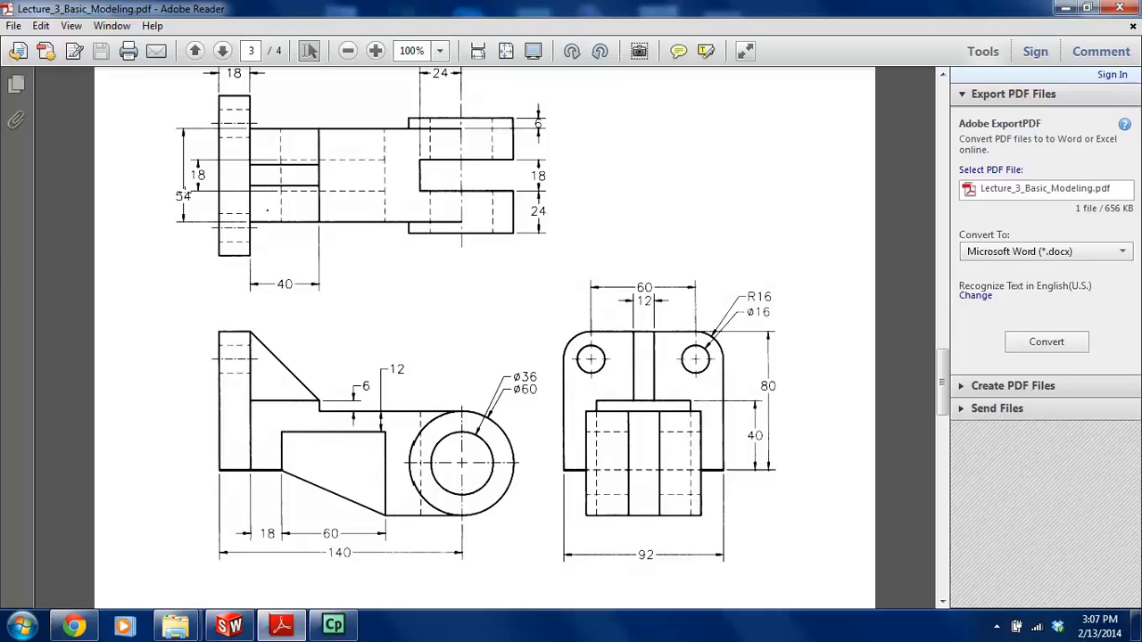
click(229, 625)
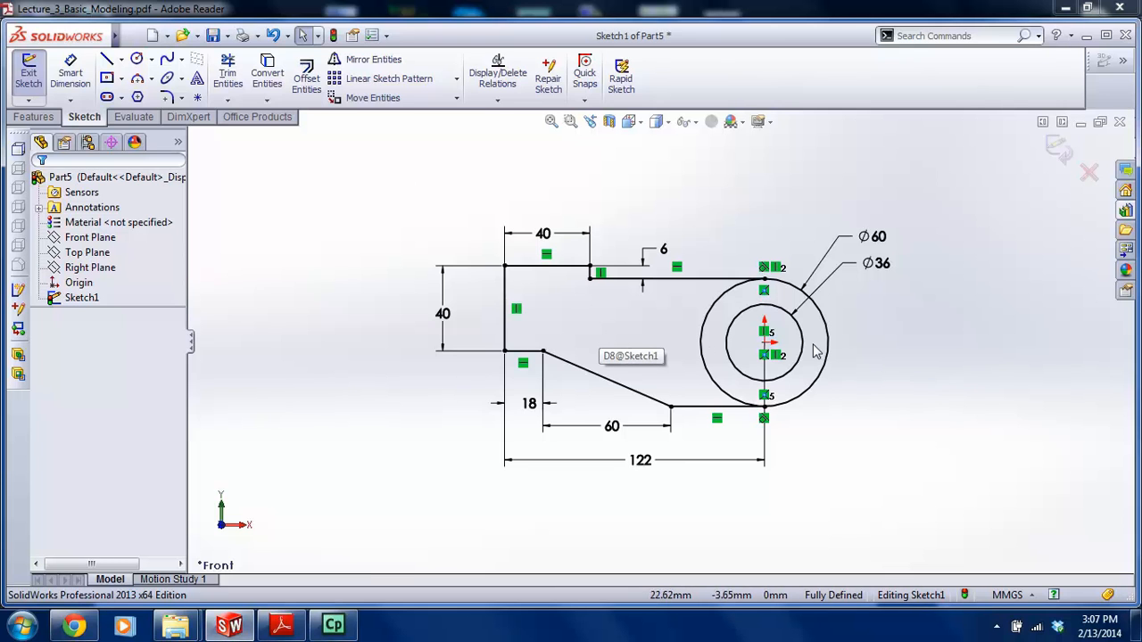
click(28, 73)
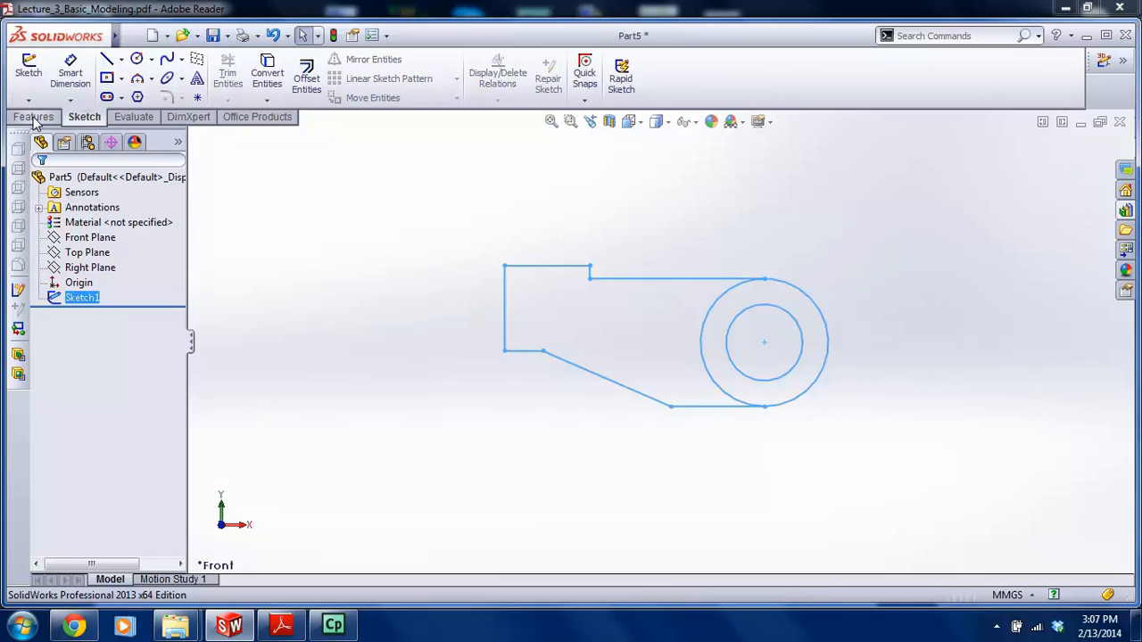
click(33, 117)
click(35, 76)
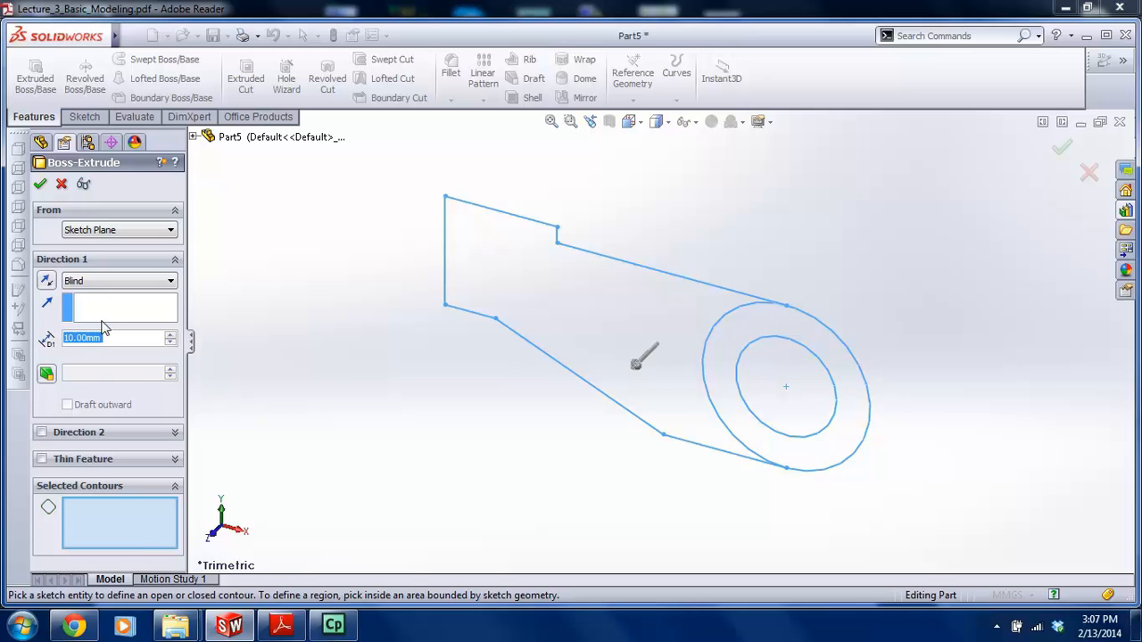
click(542, 300)
click(731, 360)
click(757, 388)
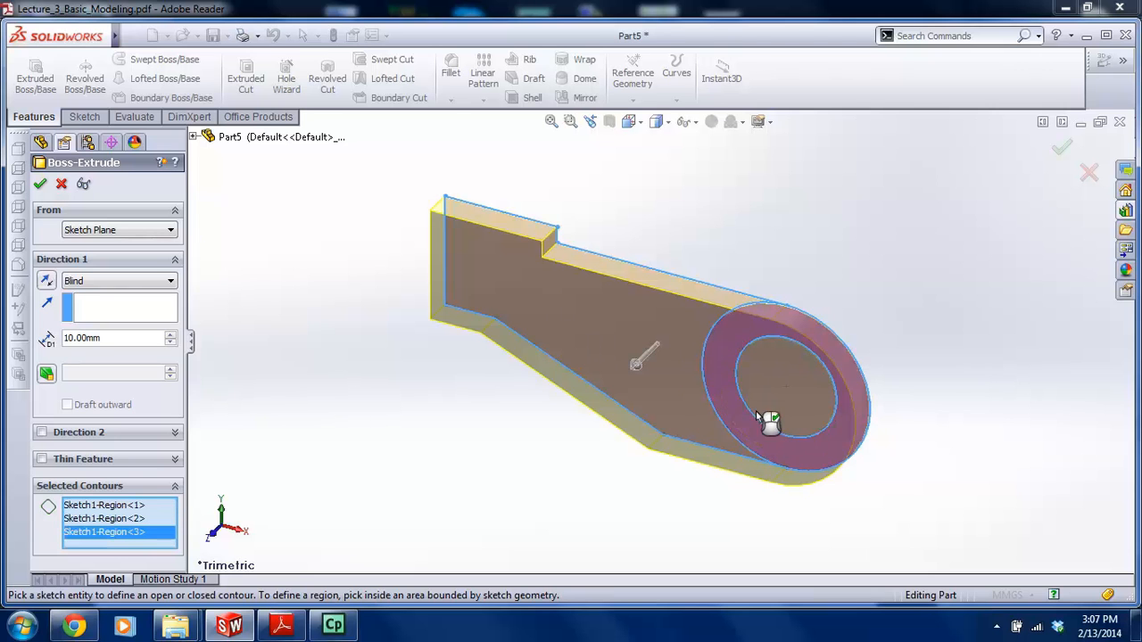
Extrude the selected regions 54 mm with the Mid Plane end condition
click(116, 280)
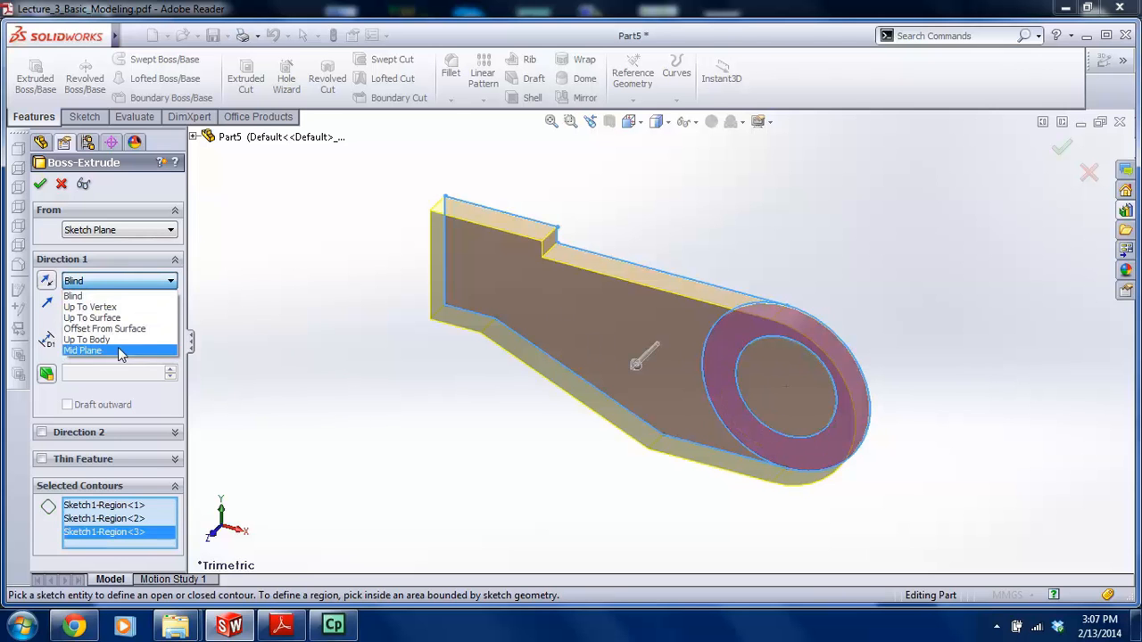
click(118, 347)
double_click(120, 339)
text(54)
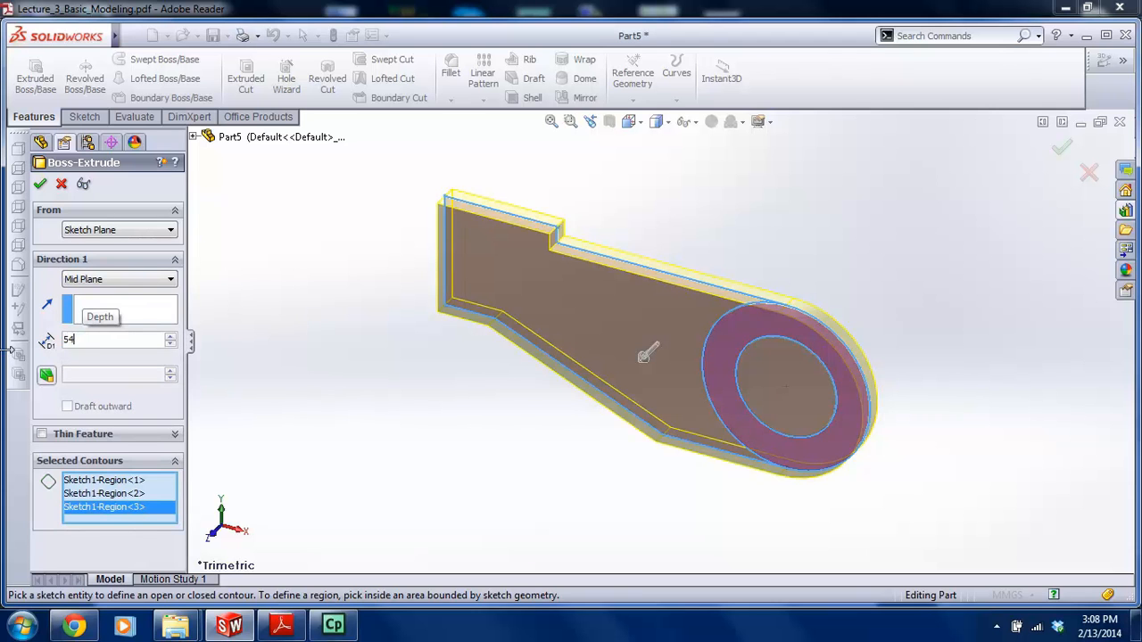
key(Return)
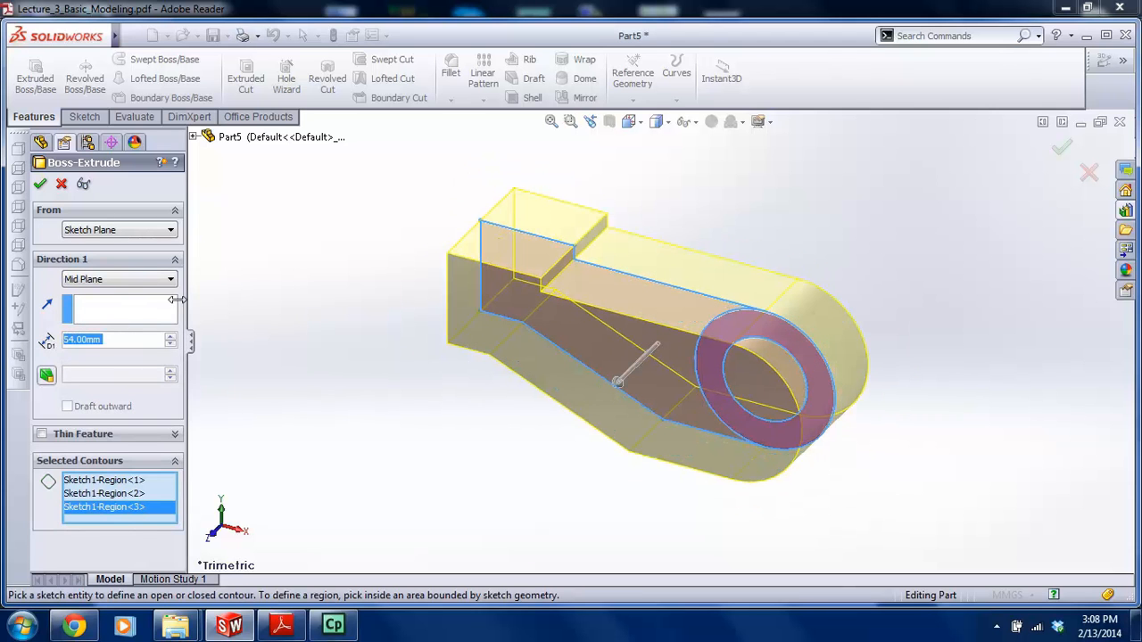
click(41, 184)
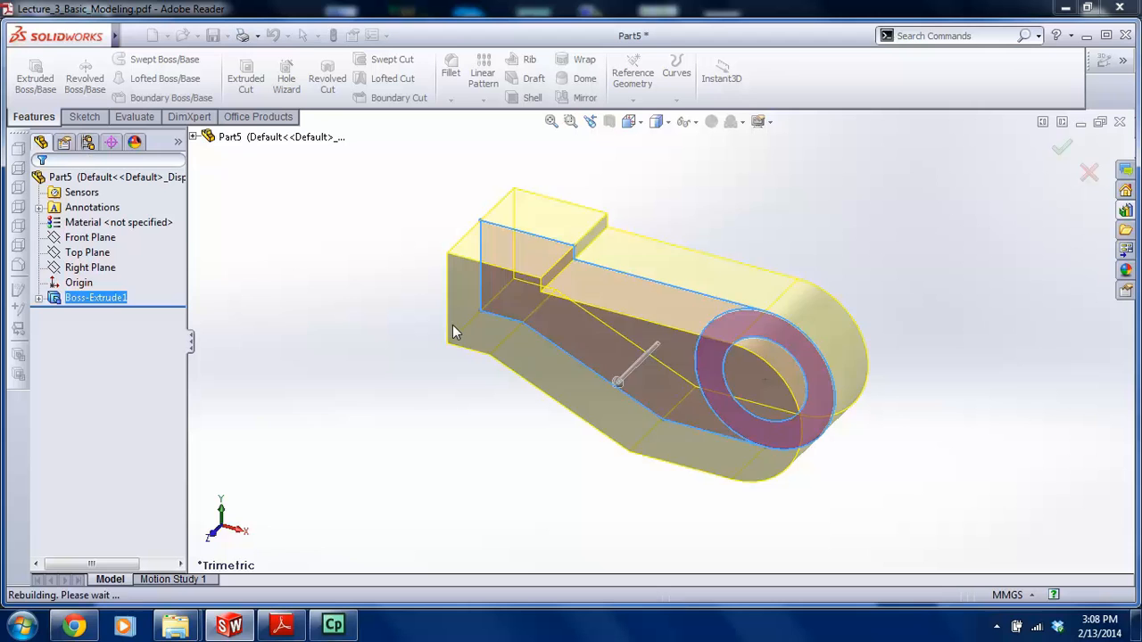
Expand the boss extrusion in the feature tree and show its absorbed Sketch1 on the solid
scroll(446, 350, up, 2)
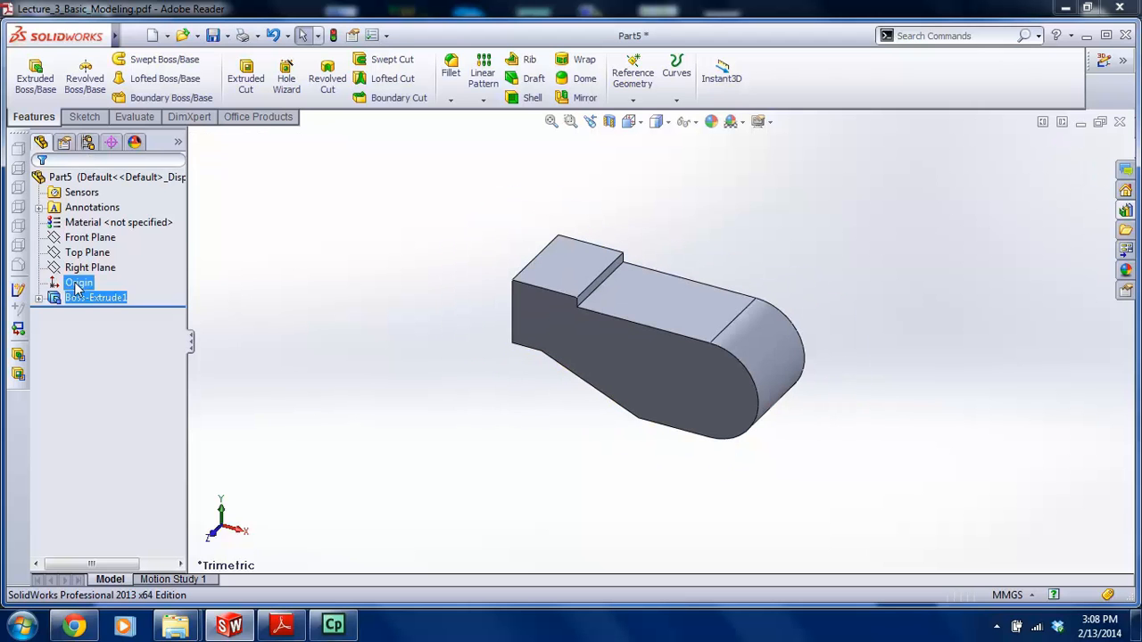
click(40, 300)
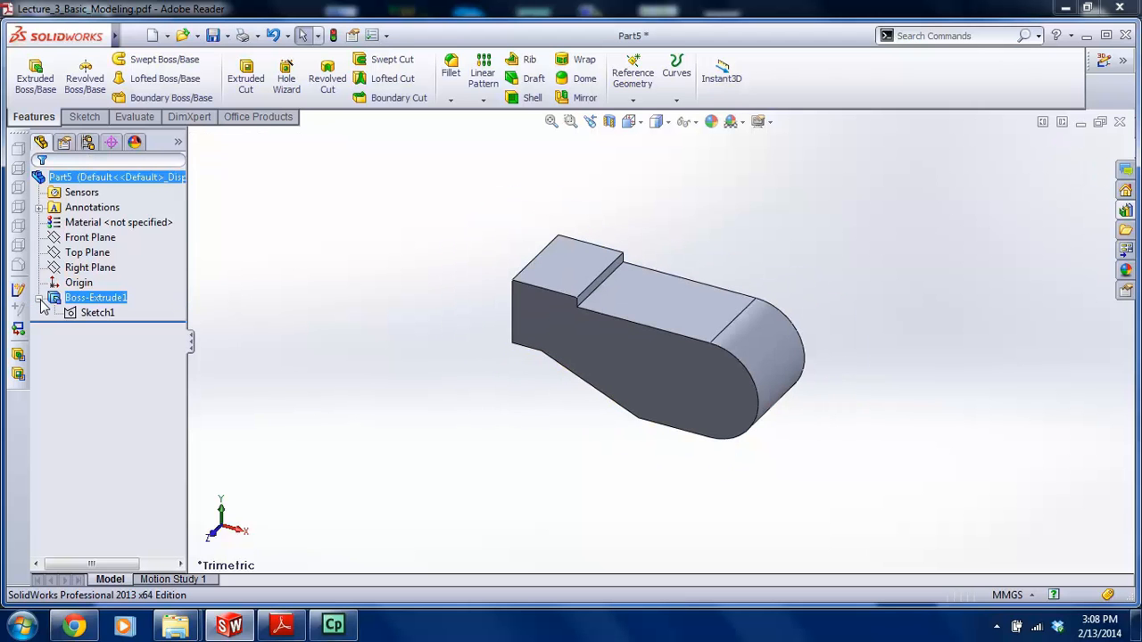
right_click(101, 317)
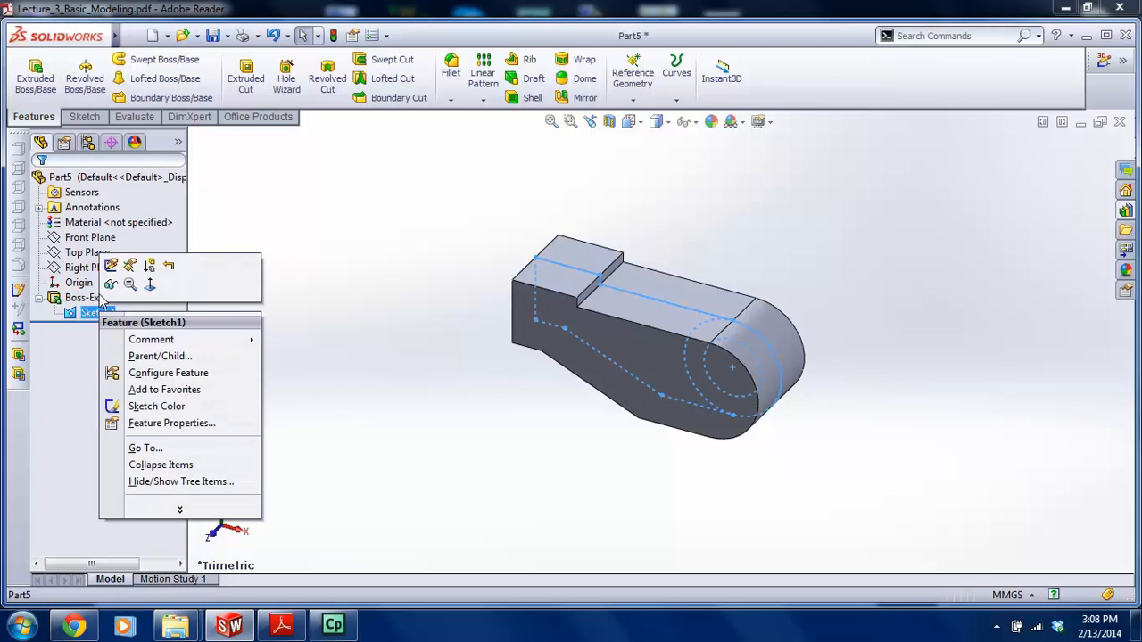
click(110, 285)
key(Down)
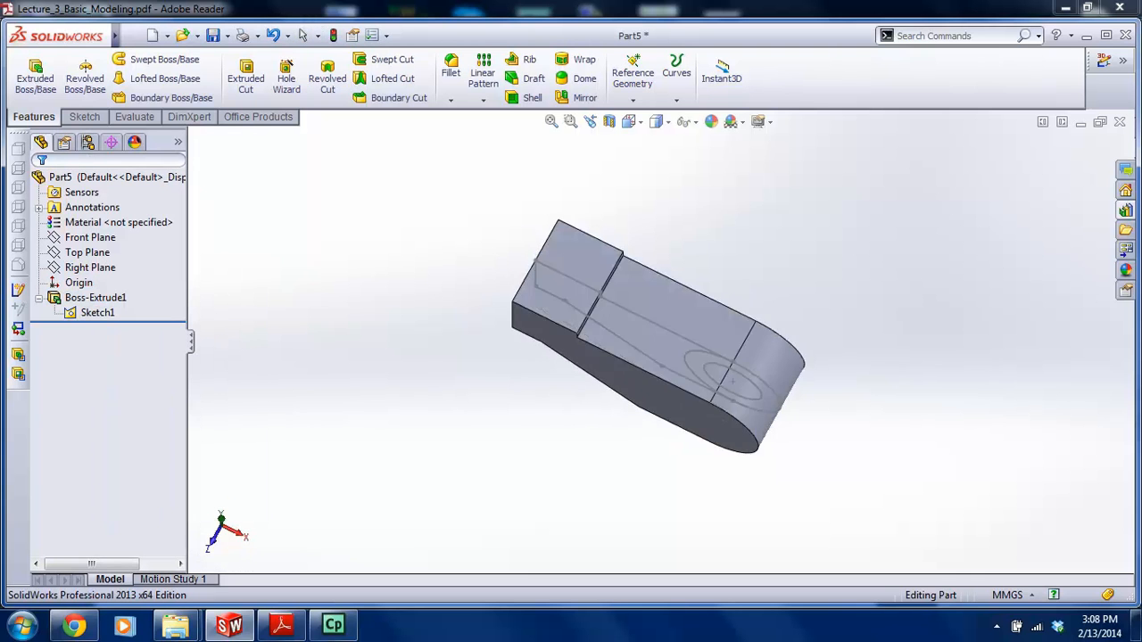
key(Down)
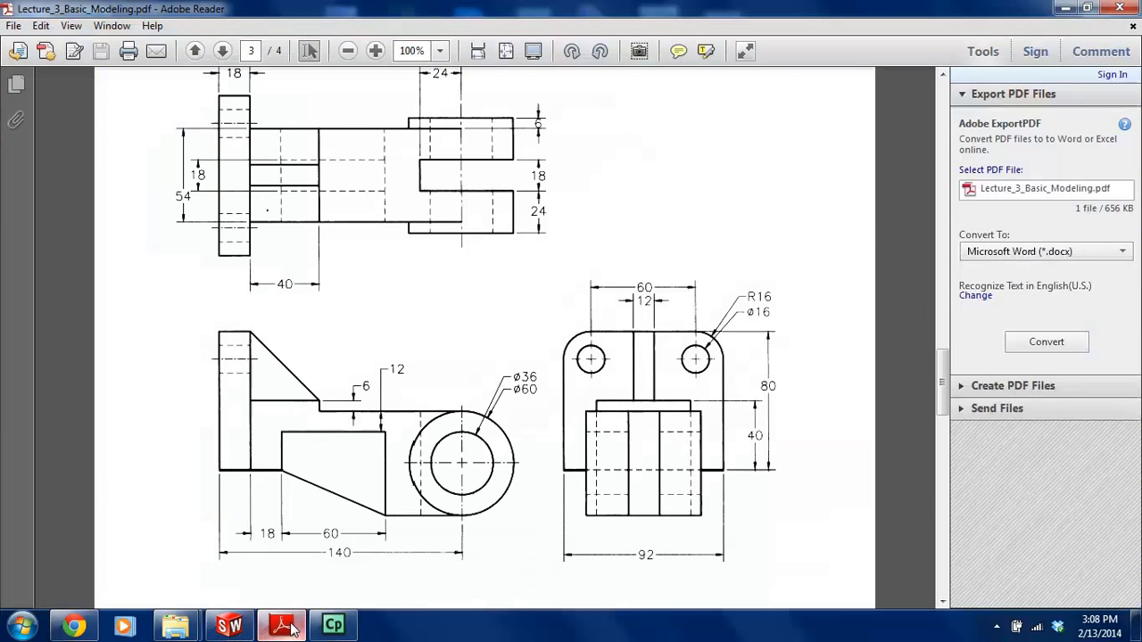
Examine the fork end's cylinders and widths in the reference PDF's orthographic and isometric views, and return to SolidWorks
click(282, 624)
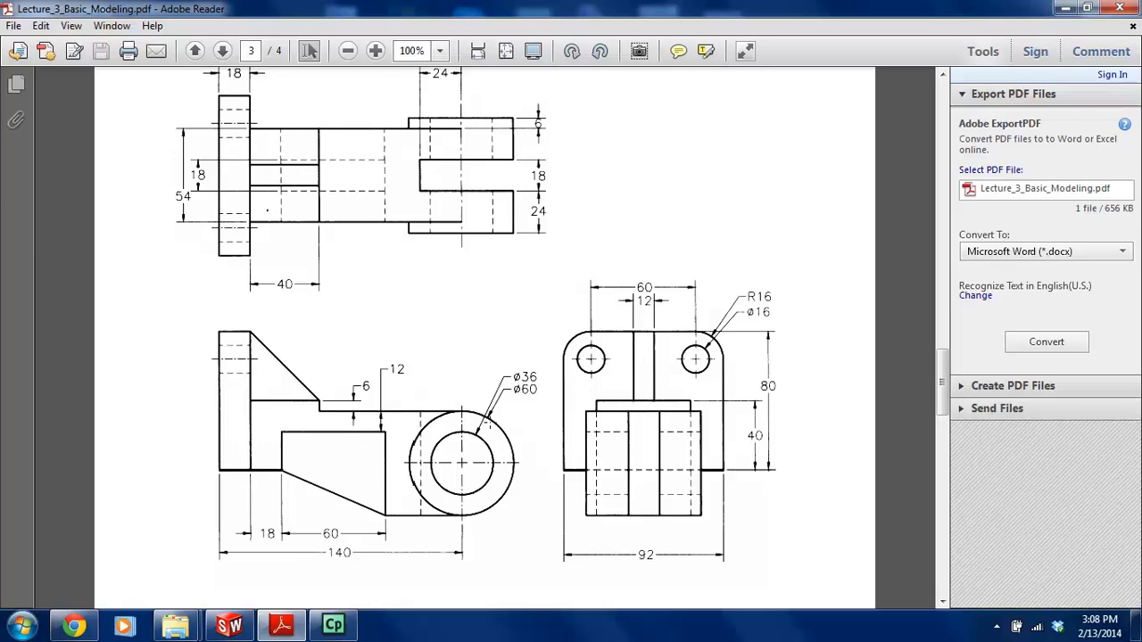
scroll(526, 254, down, 10)
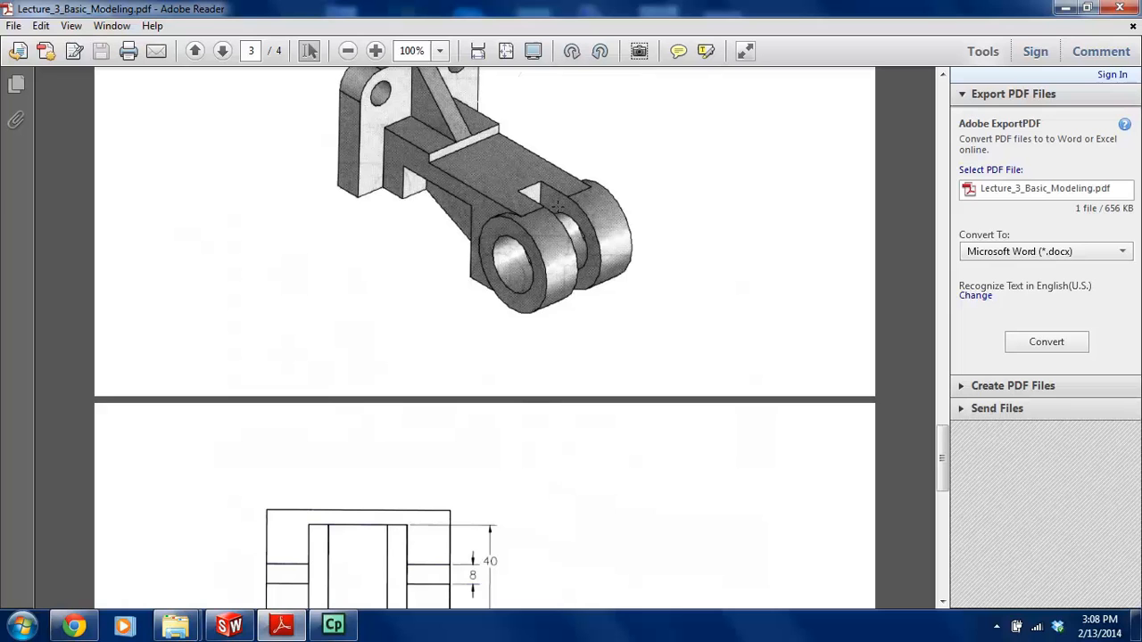
scroll(578, 302, up, 1)
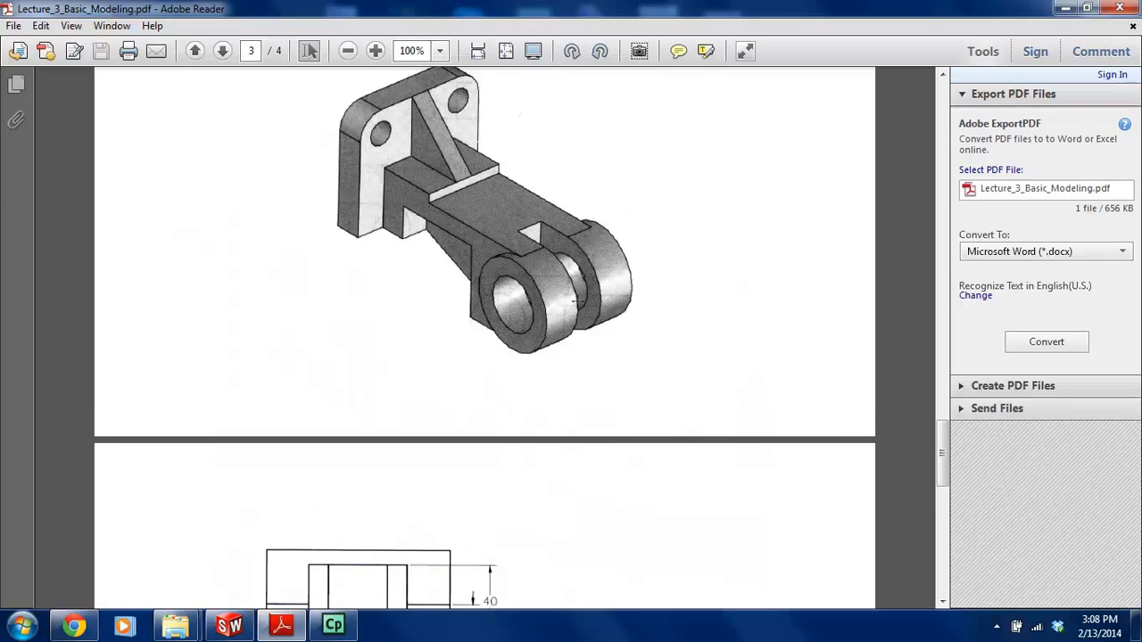
scroll(573, 301, up, 9)
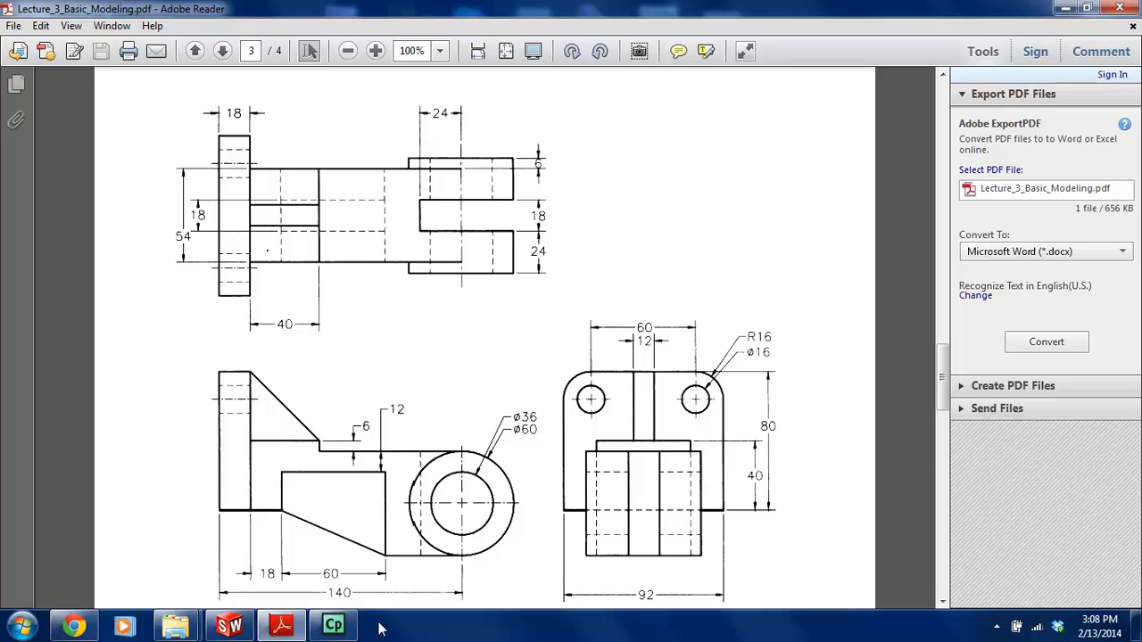
mouse_move(223, 627)
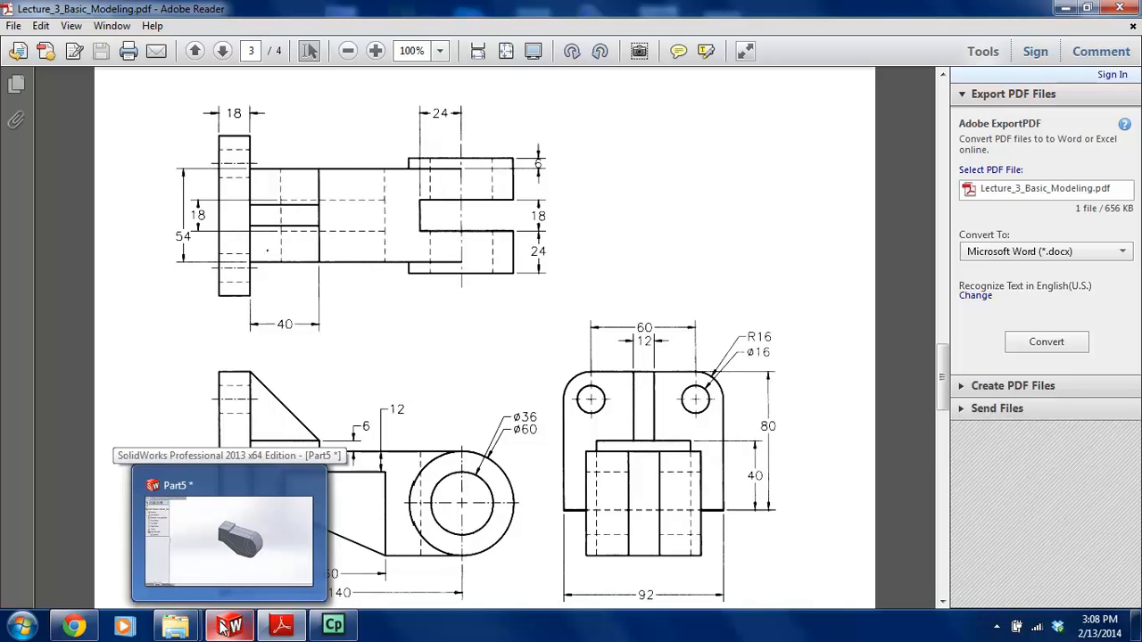
click(229, 627)
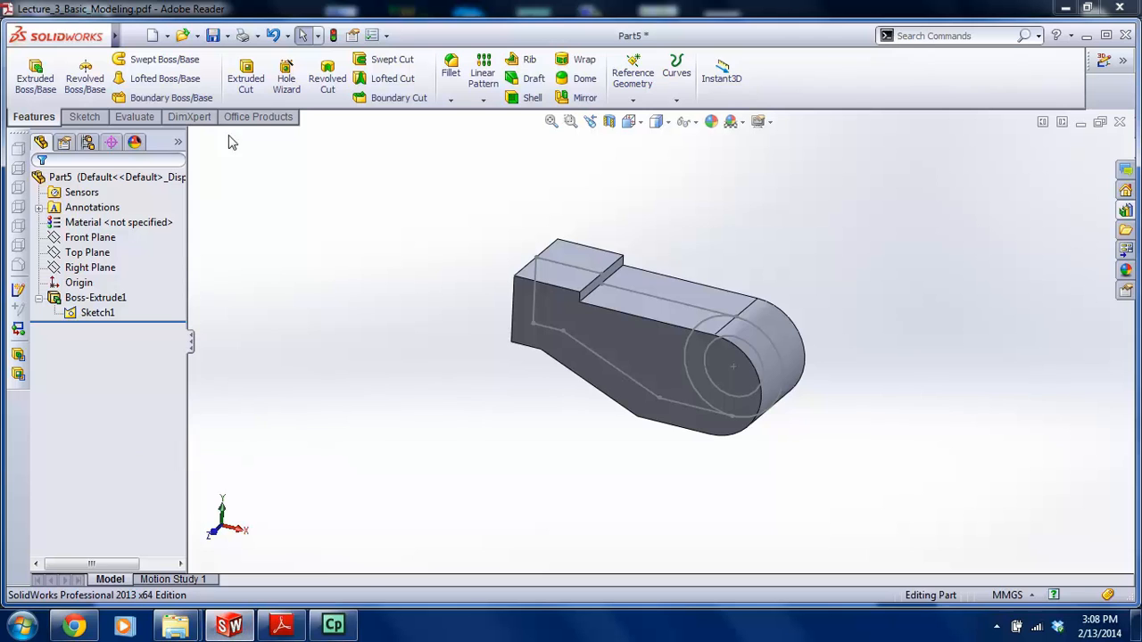
Start a second Extruded Boss from the sketch's 60 mm outer circle with the Mid Plane end condition
right_click(100, 313)
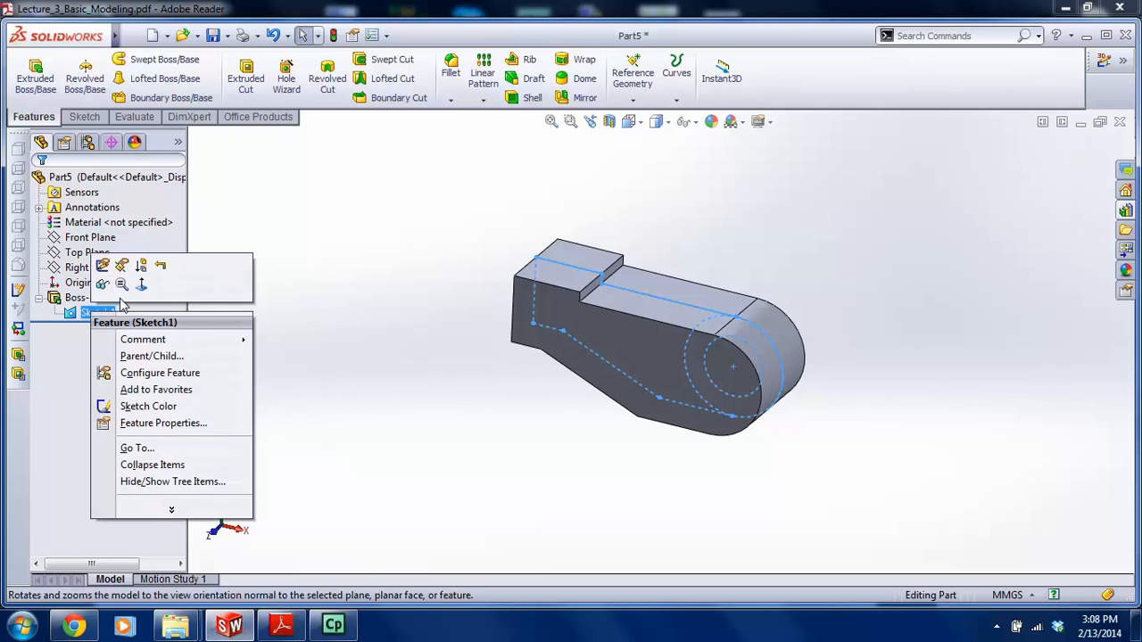
click(824, 321)
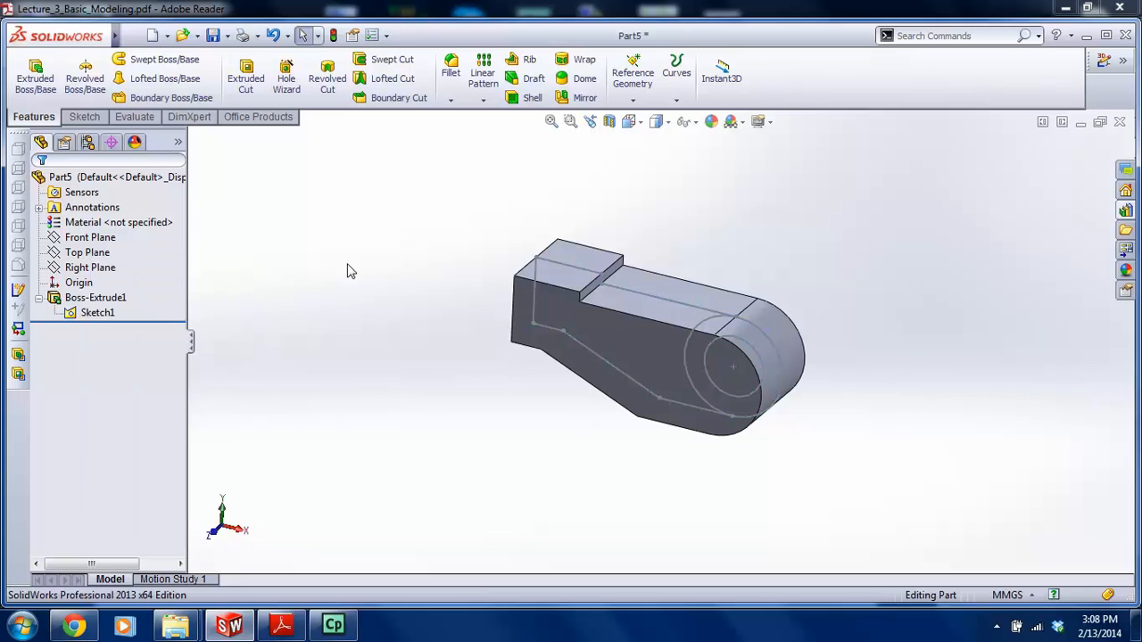
click(35, 76)
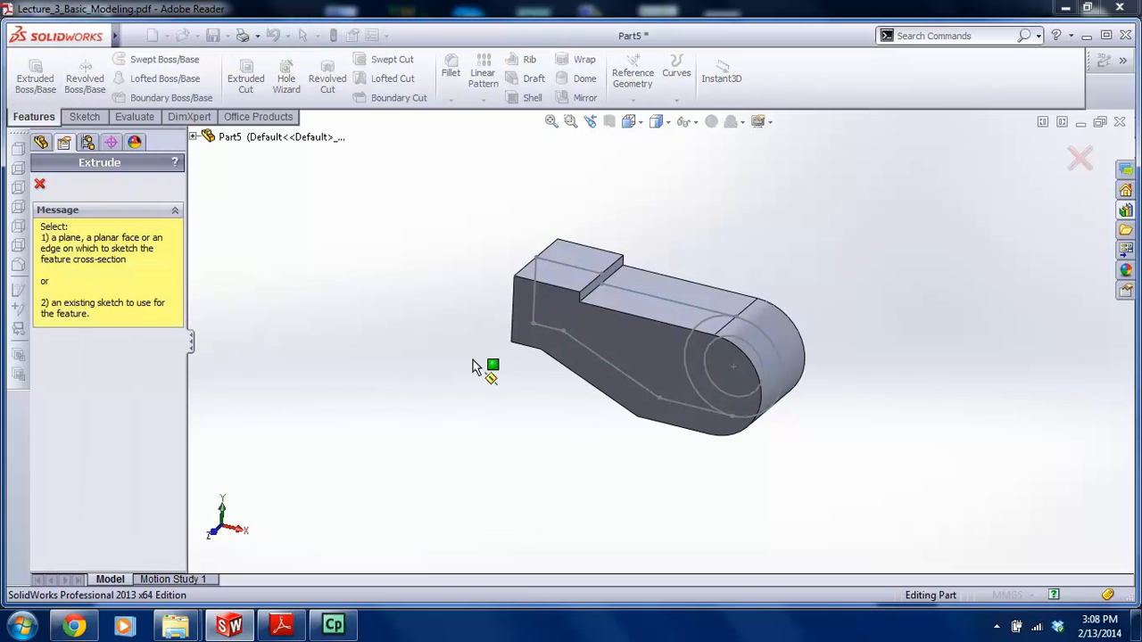
click(704, 377)
middle_drag(717, 360, 679, 375)
click(114, 284)
click(109, 358)
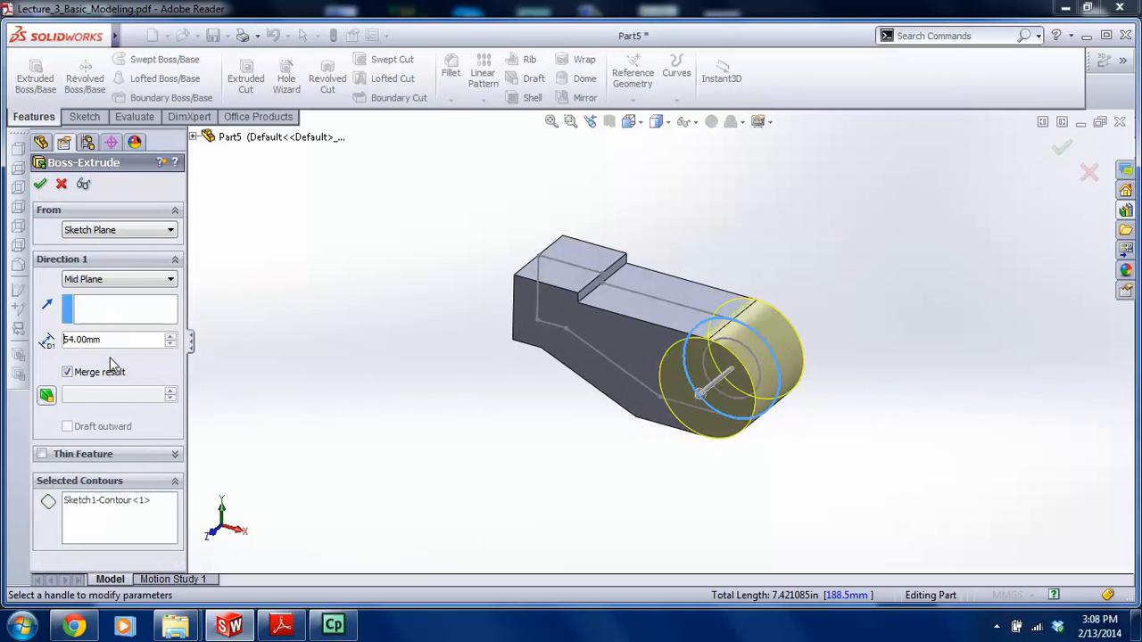
Check the fork widths in the reference PDF, set the boss depth to 24+24+18 mm and accept the extrusion
middle_drag(467, 406, 435, 427)
drag(125, 342, 64, 332)
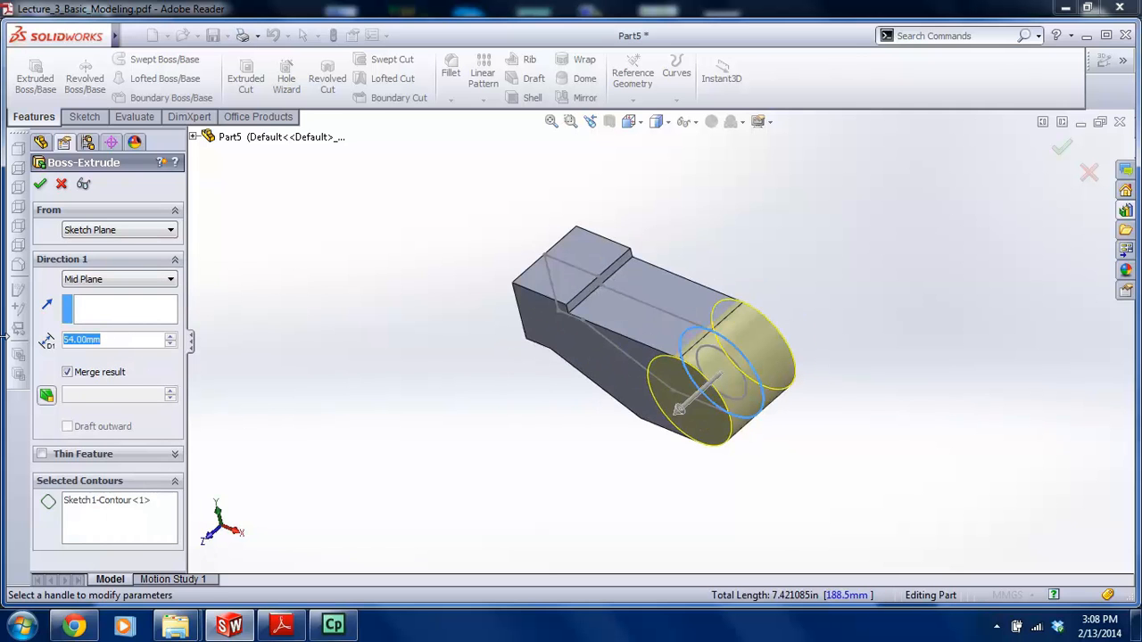
click(279, 624)
click(272, 625)
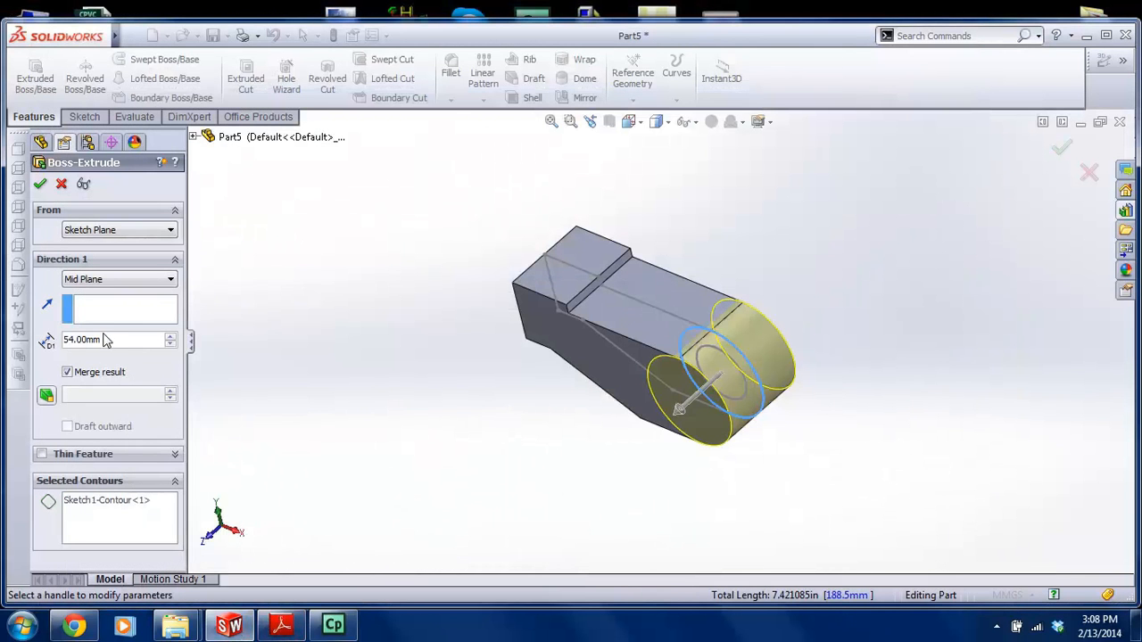
double_click(143, 340)
text(24)
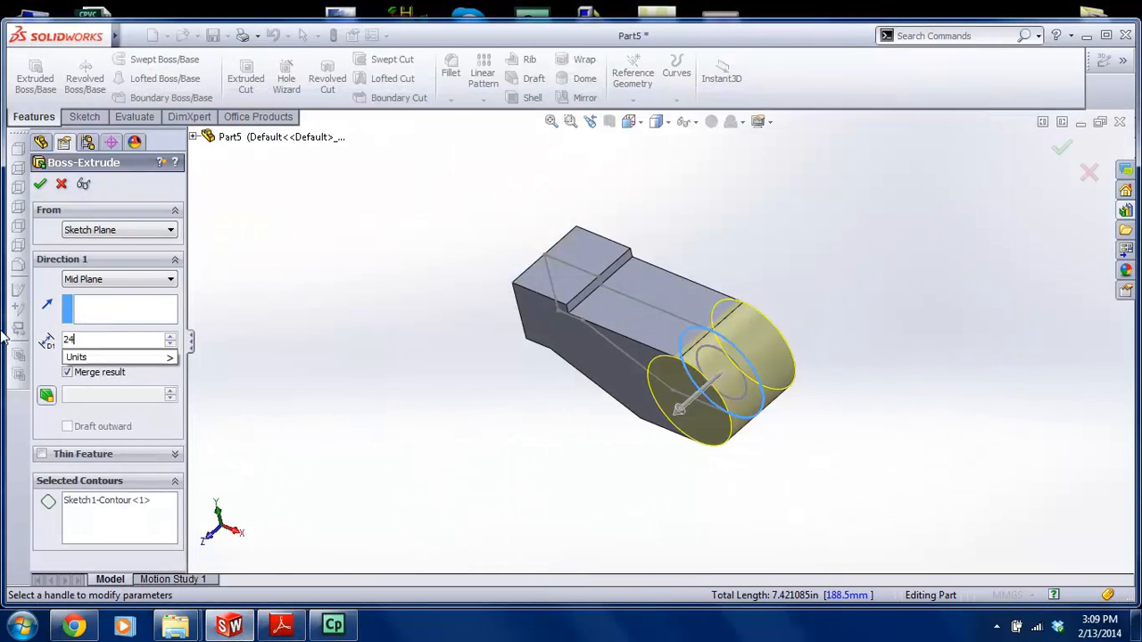
text(+24+)
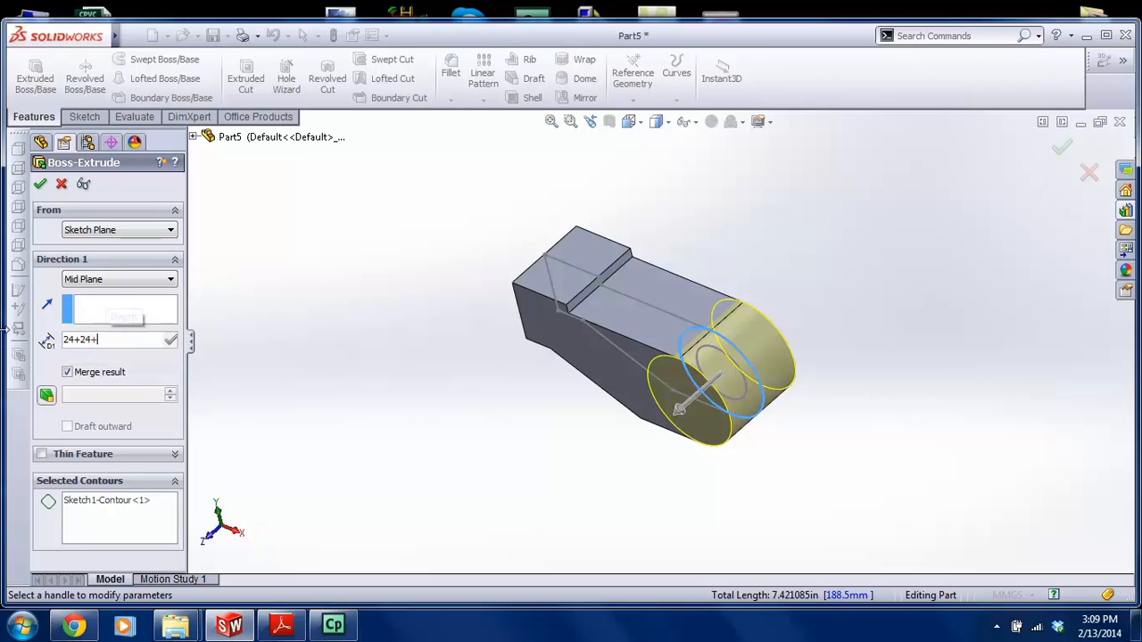
text(18)
key(Return)
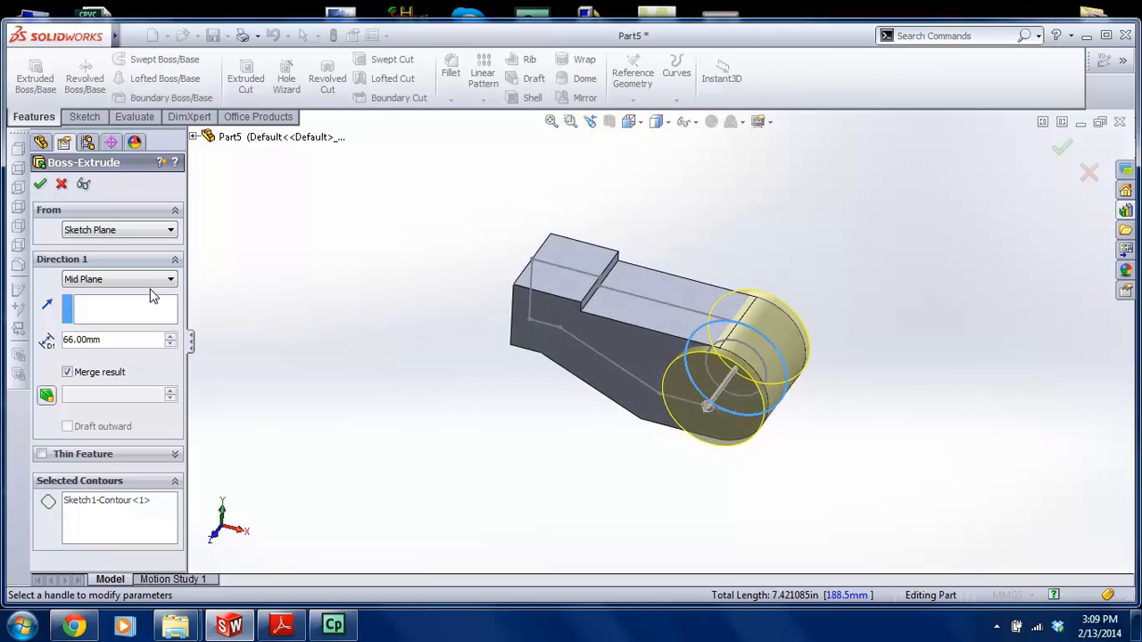
click(40, 183)
Expand the second boss extrusion in the feature tree and inspect the sketch shared by both extrusions on the solid
click(38, 328)
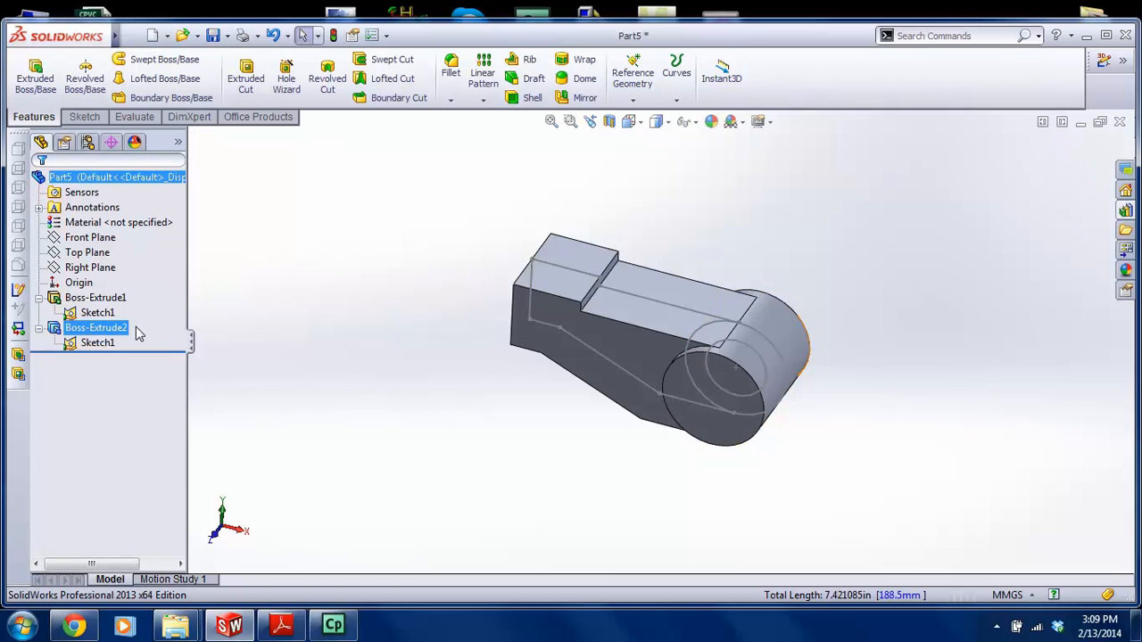
click(112, 313)
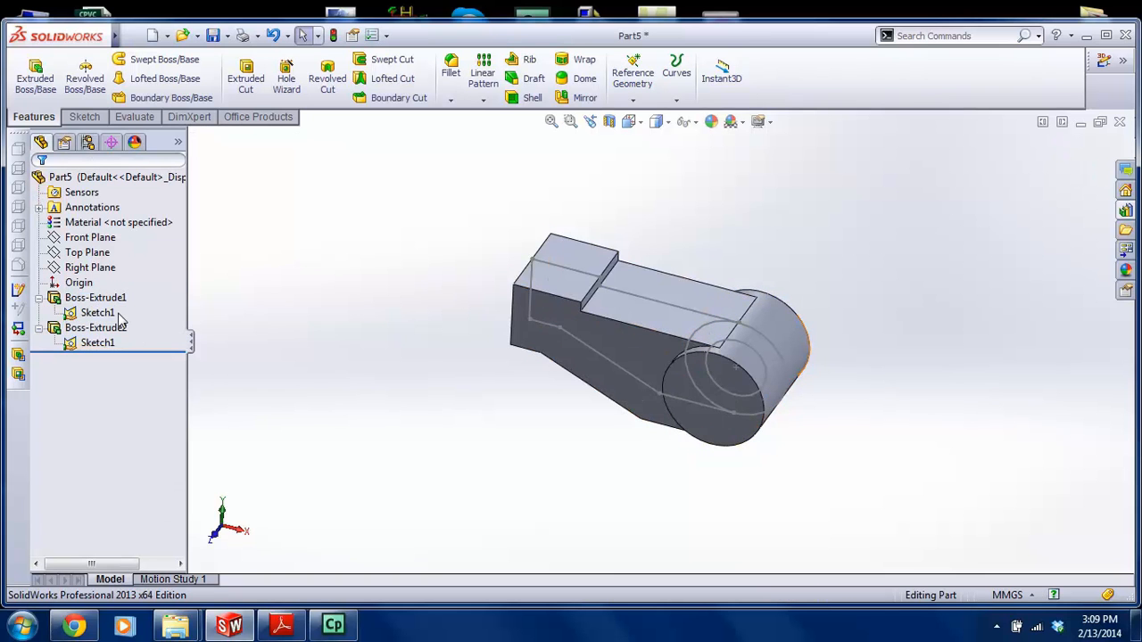
click(89, 345)
click(521, 364)
middle_drag(550, 328, 578, 317)
scroll(661, 328, up, 2)
scroll(736, 355, down, 4)
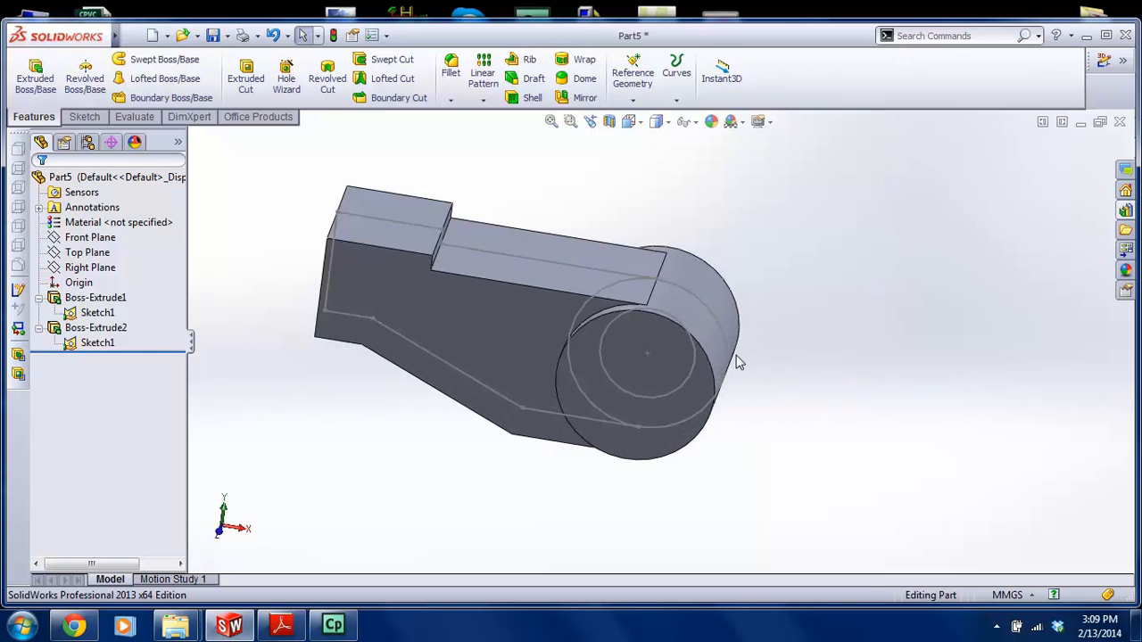
scroll(718, 357, up, 3)
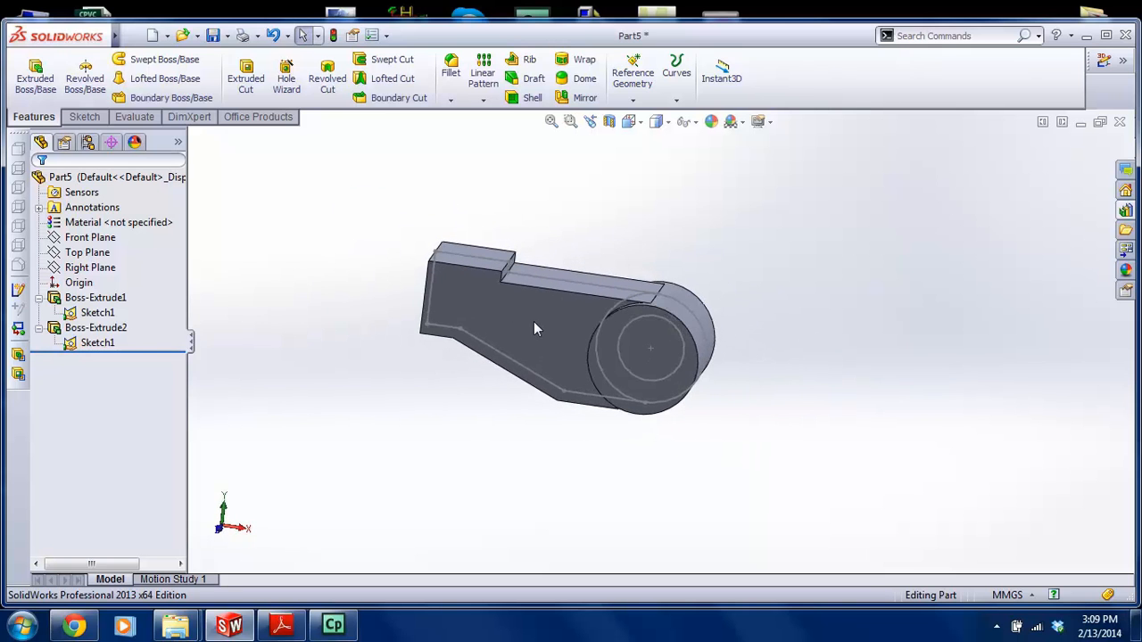
Start an Extruded Cut from the sketch's inner circle and try the Mid Plane end condition
click(245, 76)
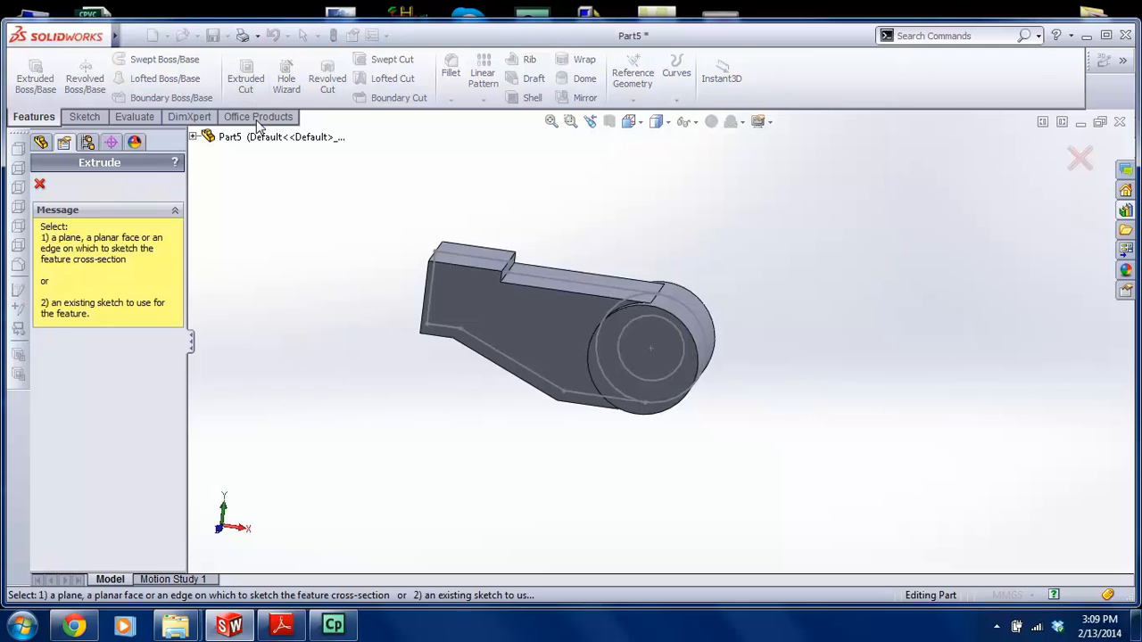
click(623, 355)
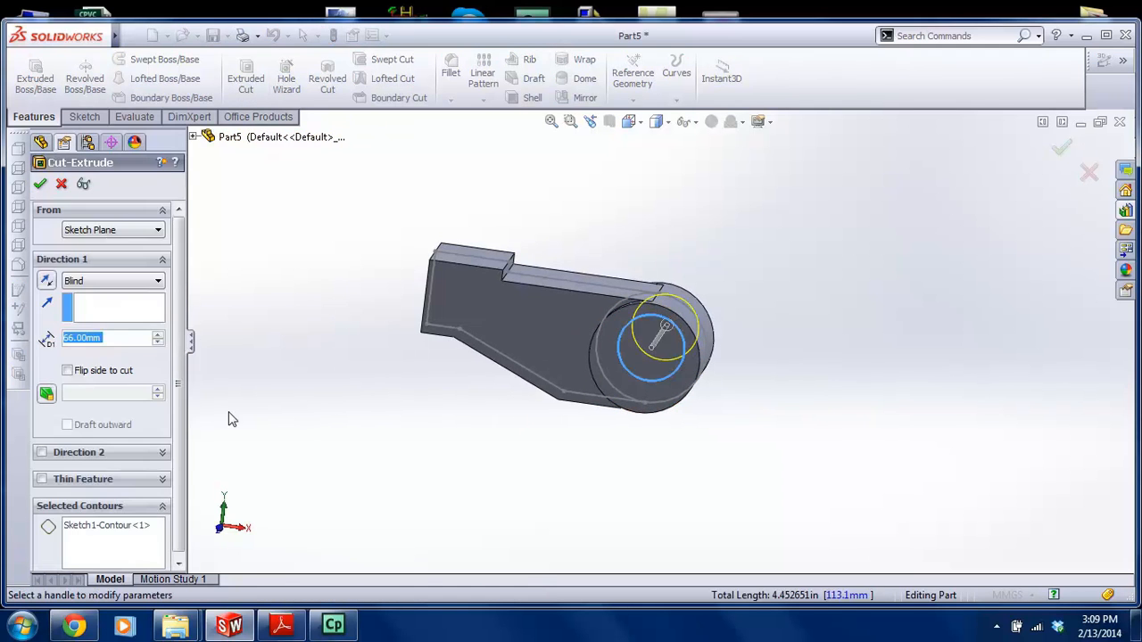
click(84, 284)
click(89, 376)
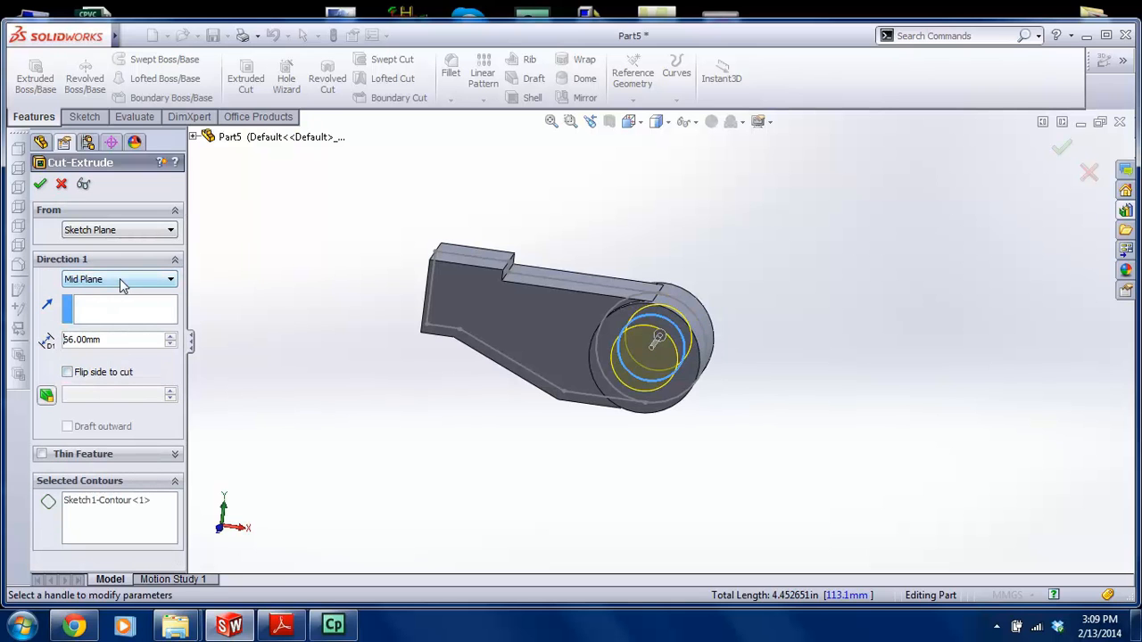
middle_drag(242, 357, 240, 339)
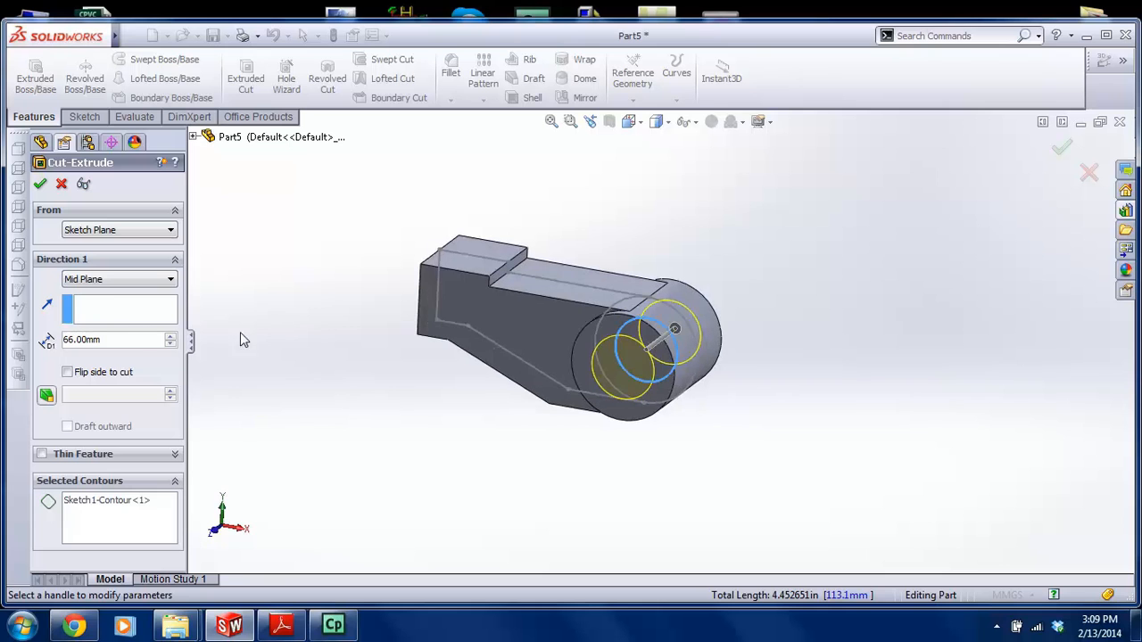
Set the circular cut to Through All in both directions and accept it
click(130, 283)
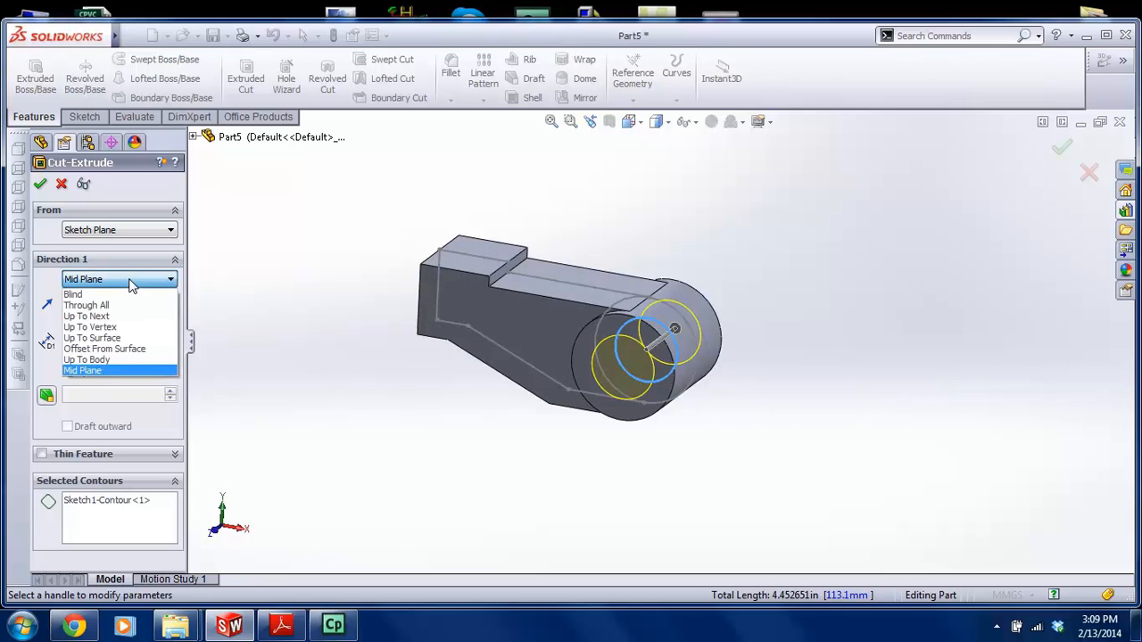
click(129, 303)
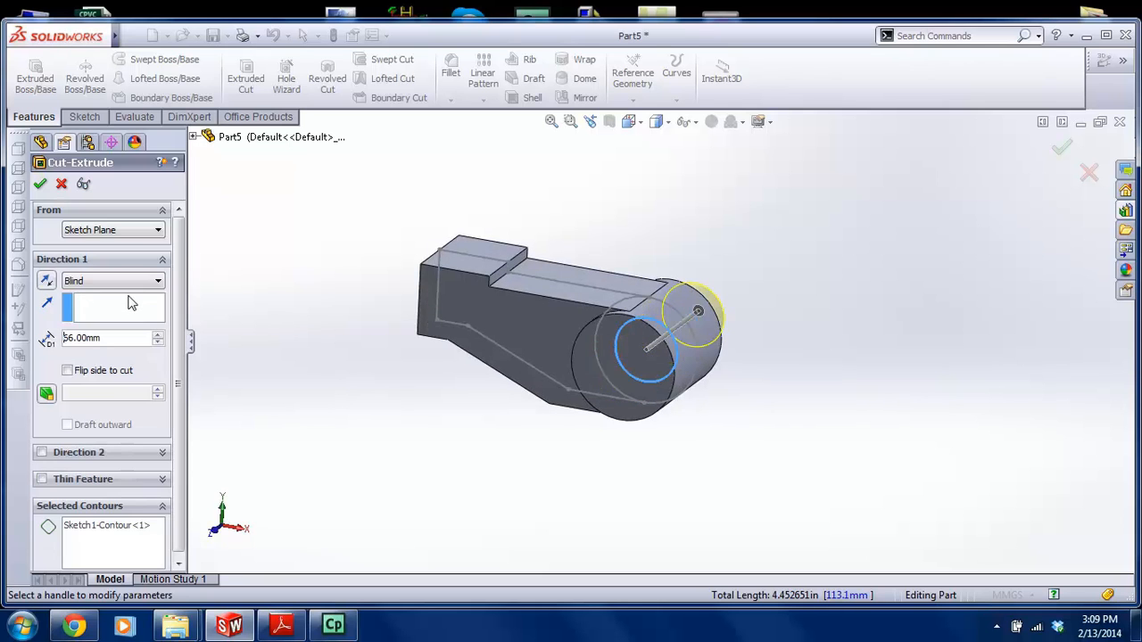
middle_drag(341, 315, 176, 318)
click(89, 281)
click(93, 301)
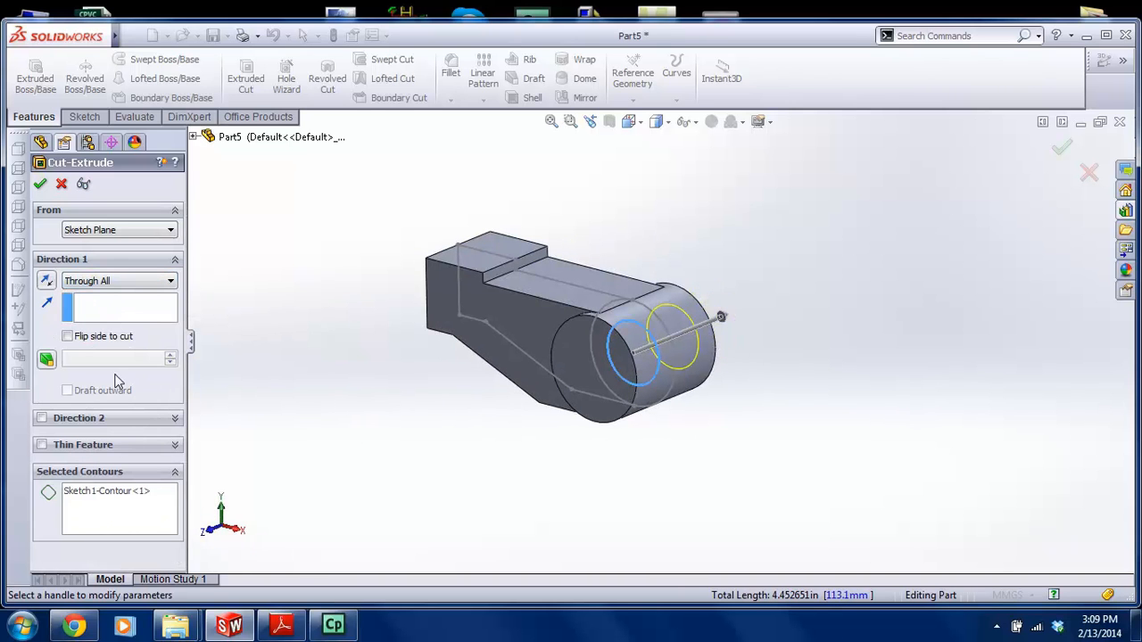
click(41, 418)
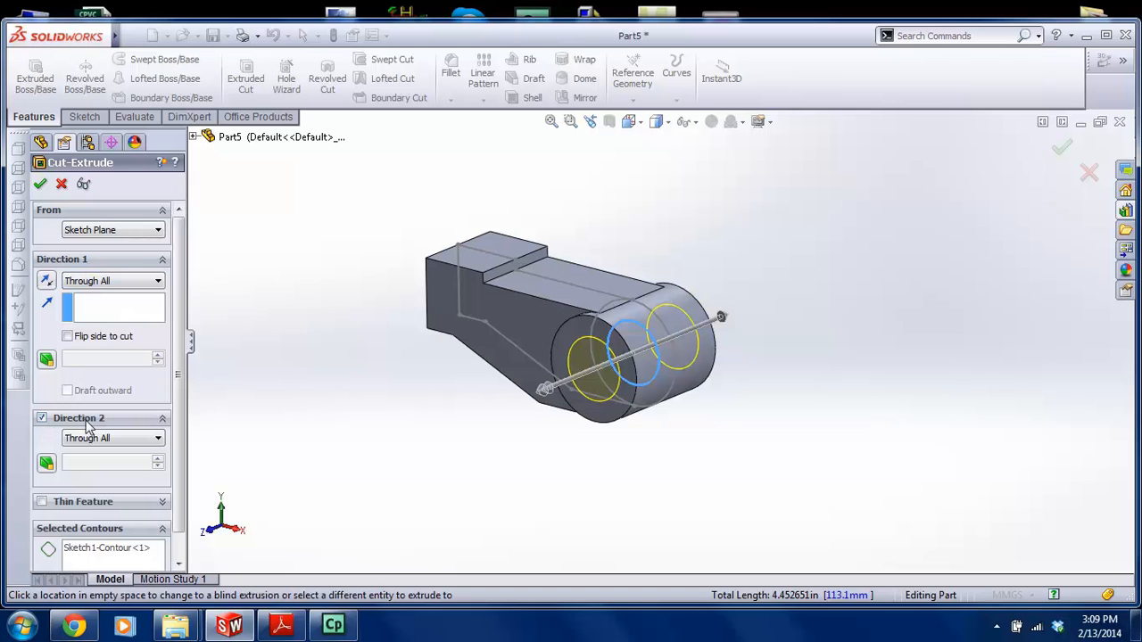
click(41, 184)
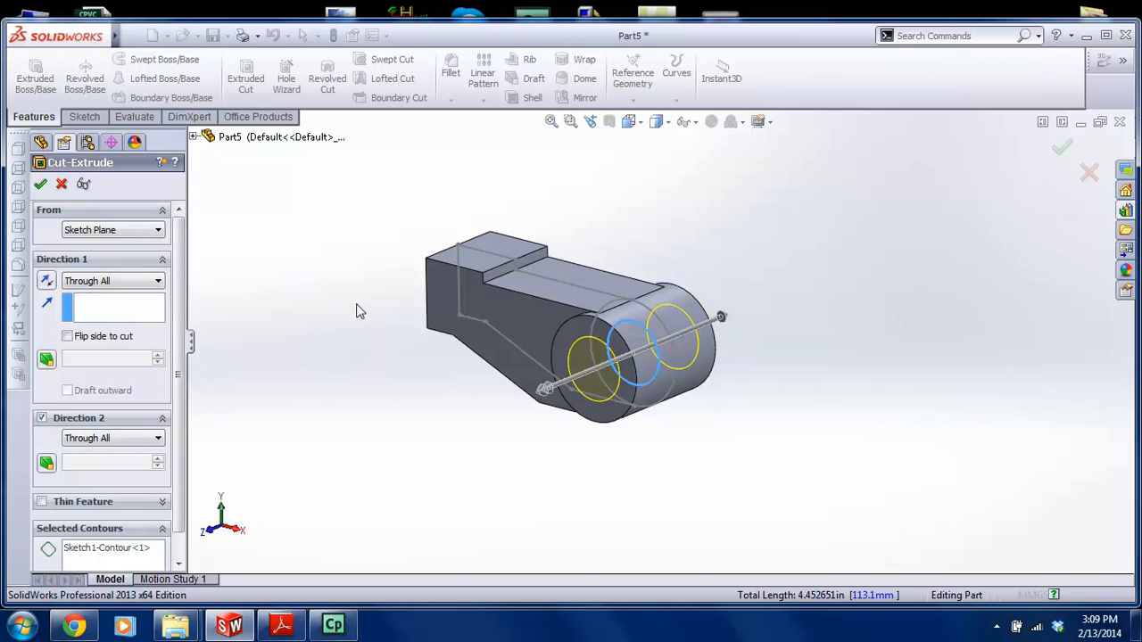
Hide the shared Sketch1 so only the solid with its bored cylinder is displayed
mouse_move(373, 337)
middle_down()
mouse_move(433, 302)
mouse_move(378, 344)
mouse_move(388, 336)
mouse_move(382, 346)
mouse_move(394, 348)
mouse_move(363, 350)
middle_up()
scroll(388, 336, up, 2)
scroll(387, 345, up, 1)
scroll(665, 358, down, 3)
right_click(98, 314)
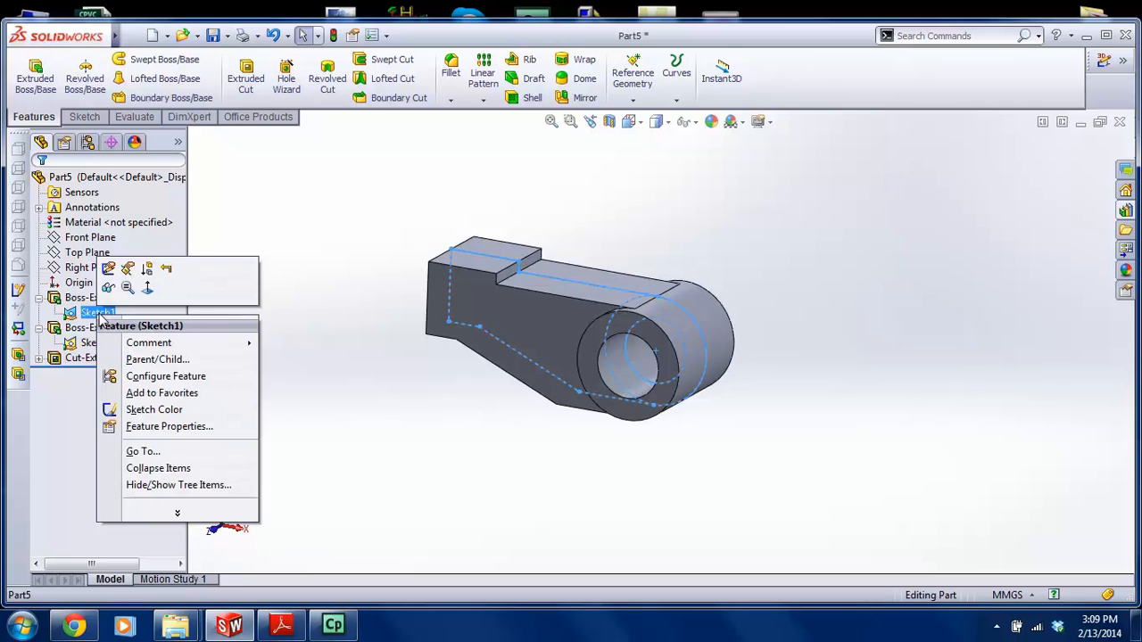
click(108, 287)
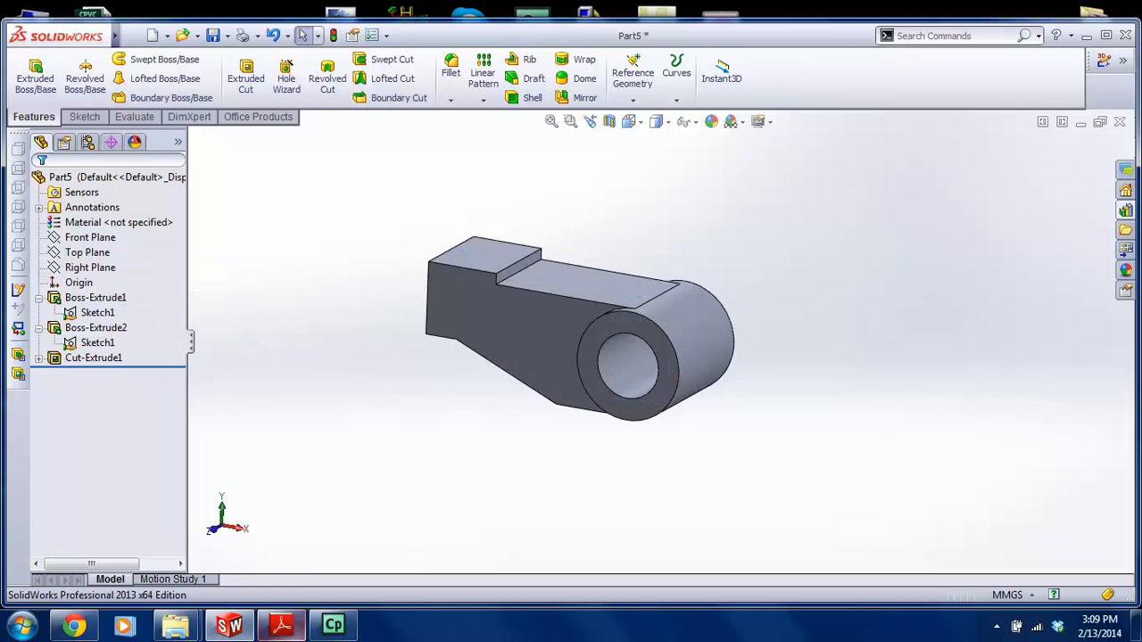
Examine the side recess's outline and dimensions in the reference PDF's orthographic views and return to SolidWorks
click(281, 625)
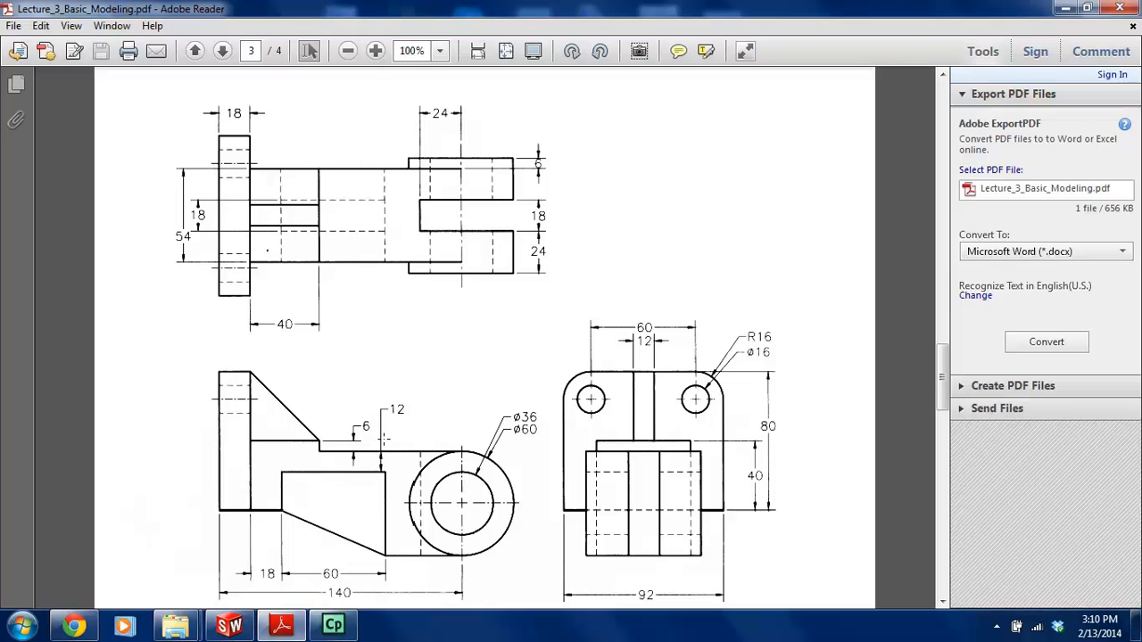
right_click(229, 626)
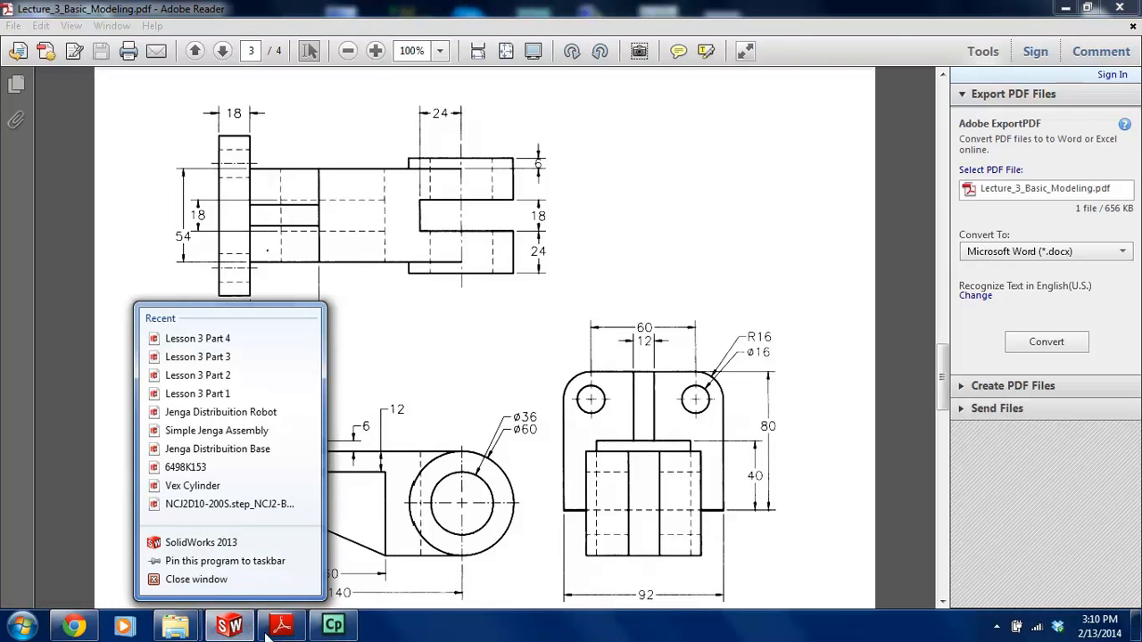
click(229, 626)
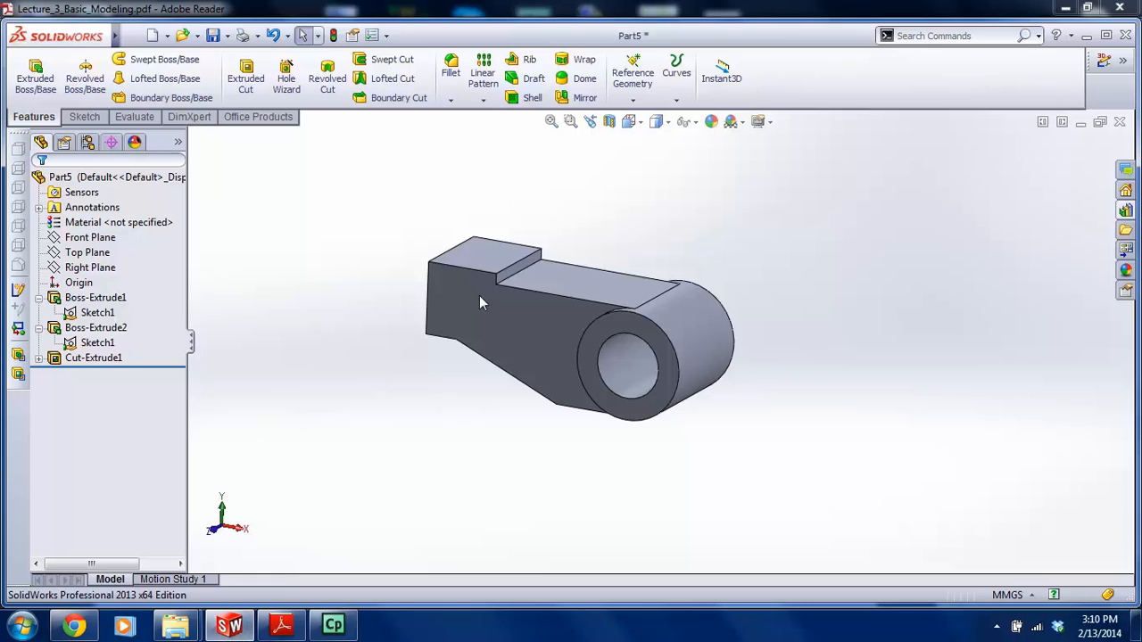
Start a new sketch on the arm's flat side face and orient the view normal to it
click(89, 118)
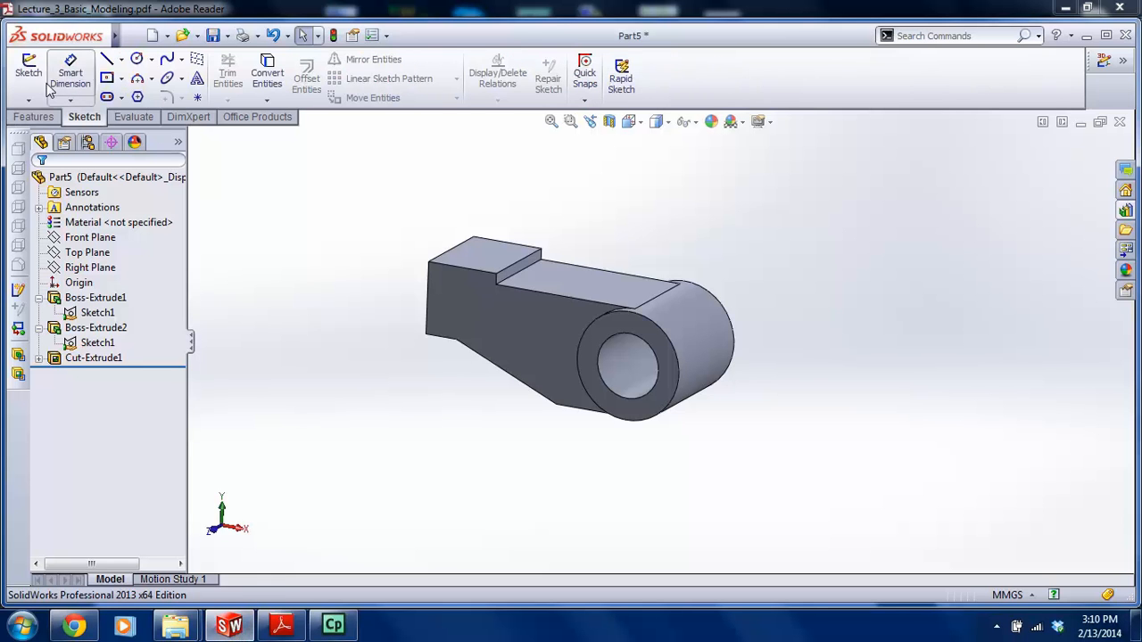
click(28, 68)
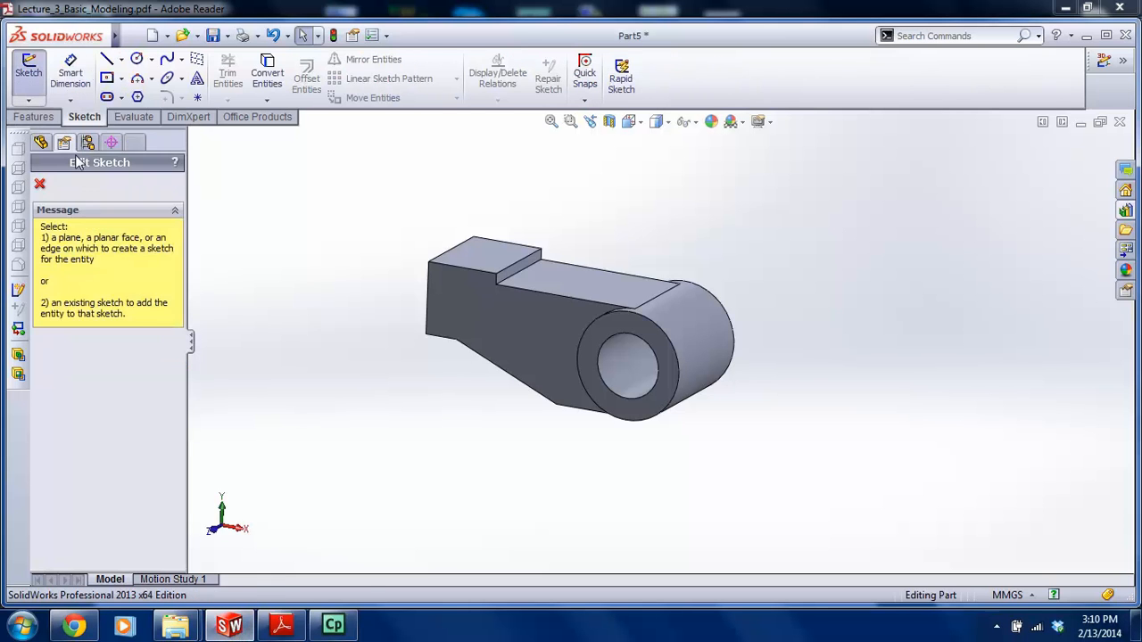
click(476, 332)
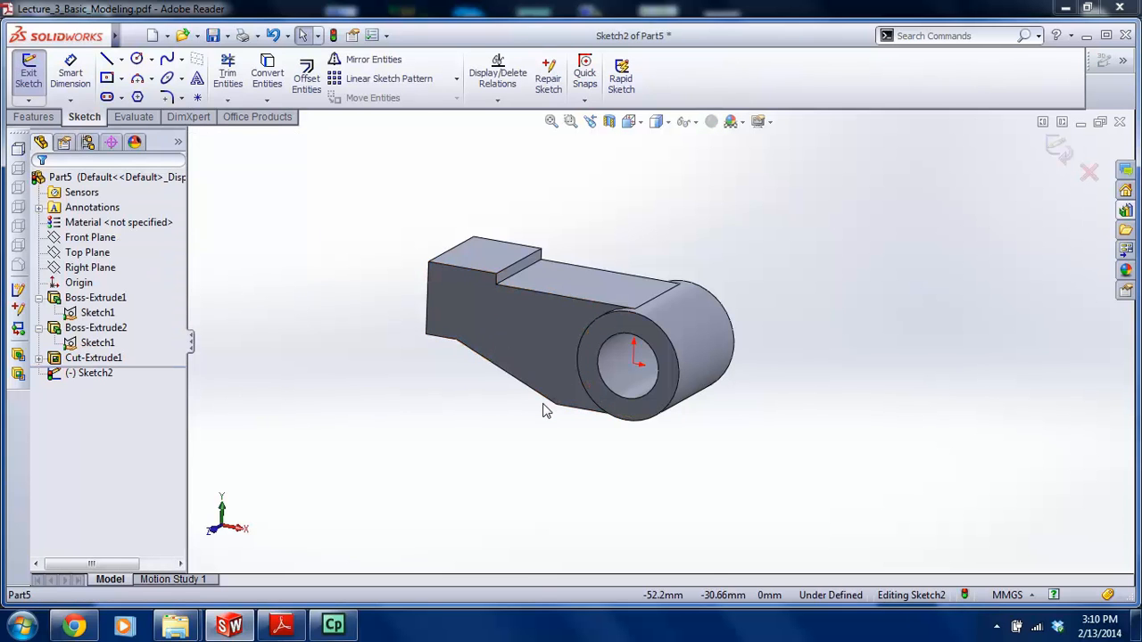
key(space)
click(669, 477)
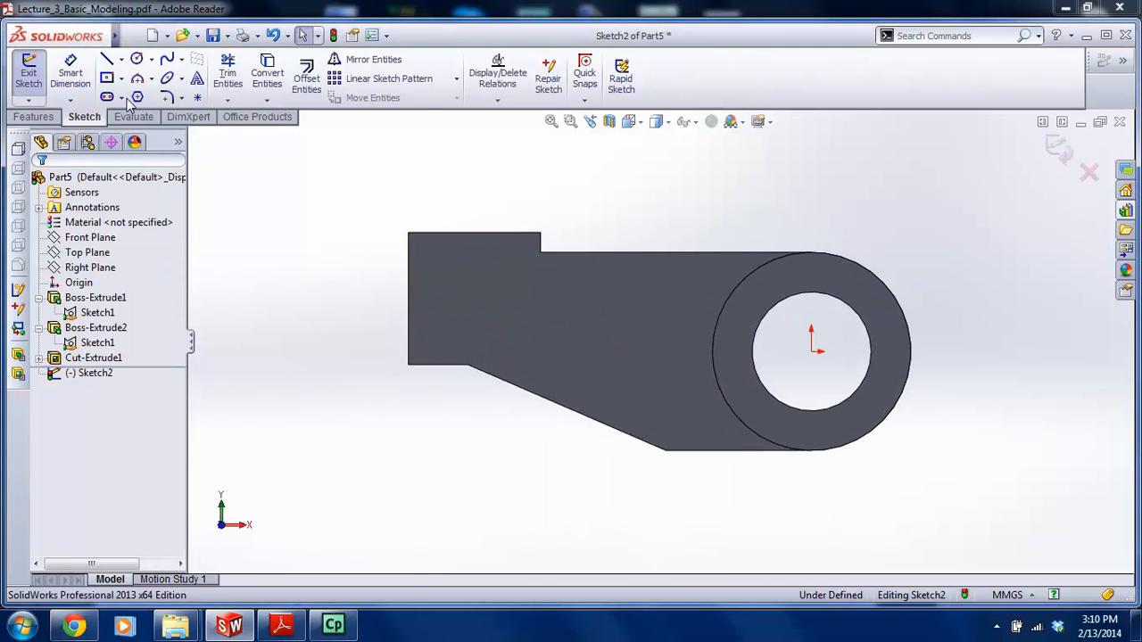
Sketch a closed four-sided recess profile with two vertical lines, a horizontal upper line and a line along the arm's sloped lower edge
click(106, 59)
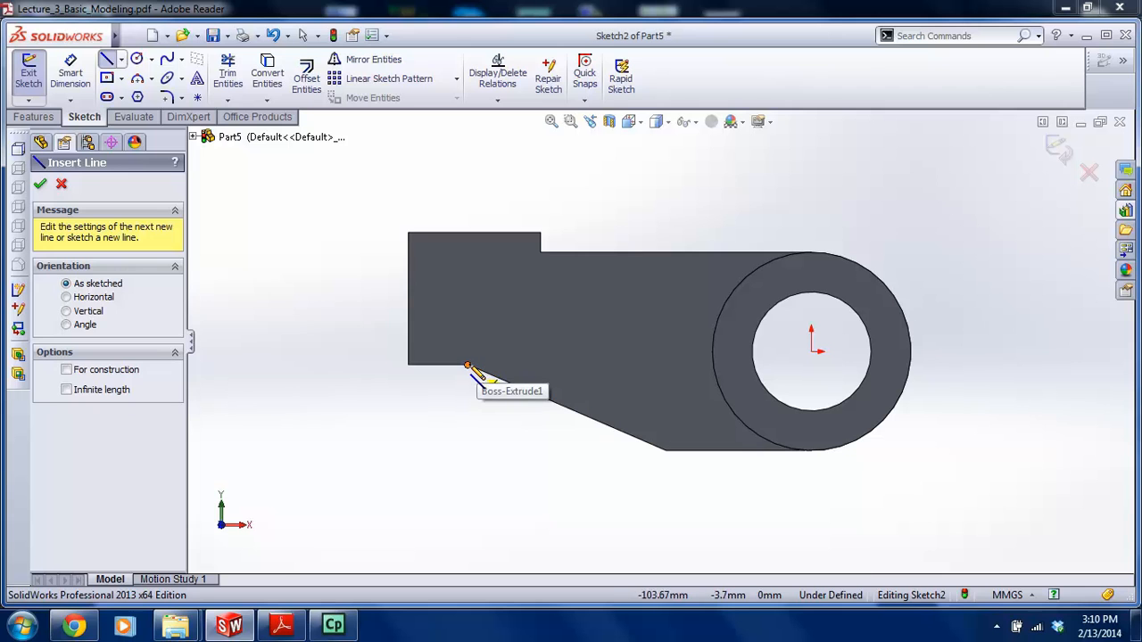
click(467, 366)
click(468, 292)
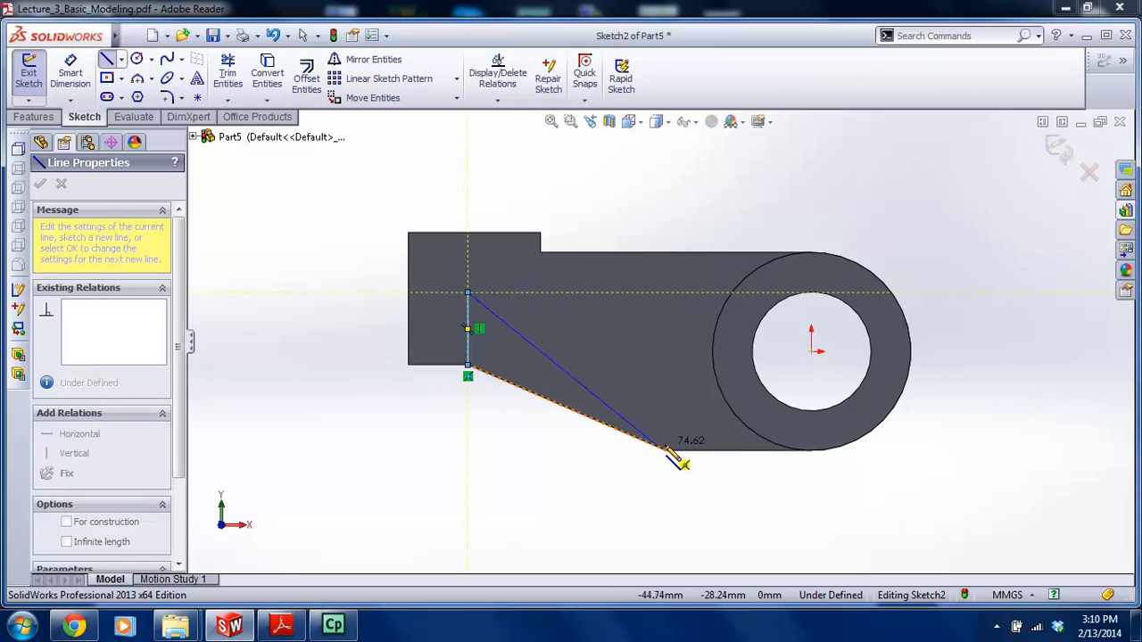
click(665, 292)
click(665, 449)
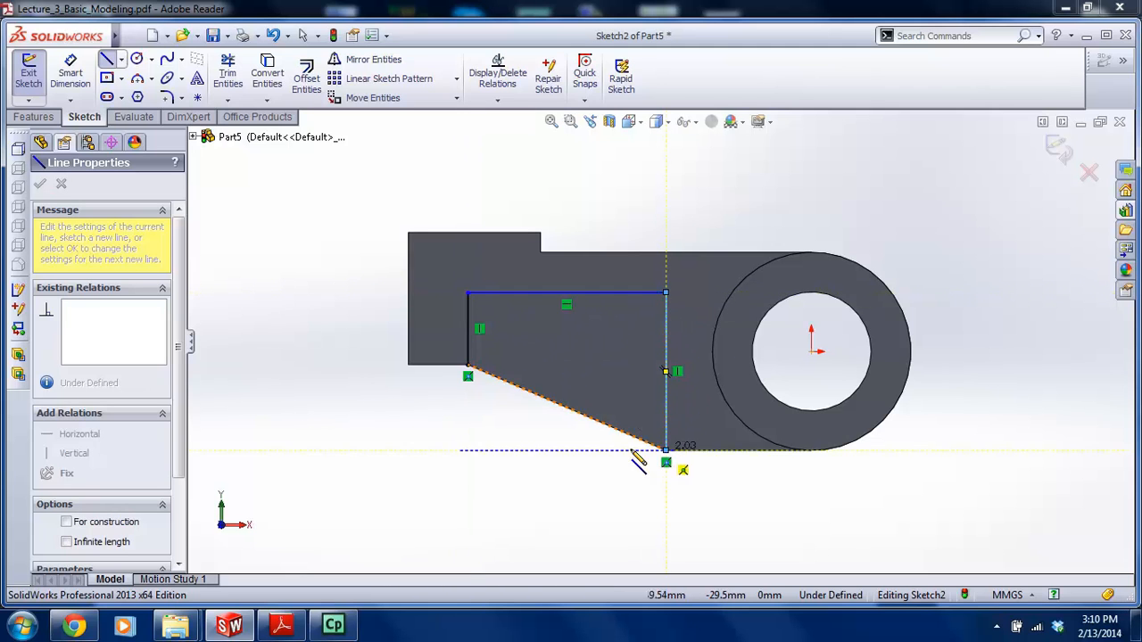
click(468, 366)
key(Escape)
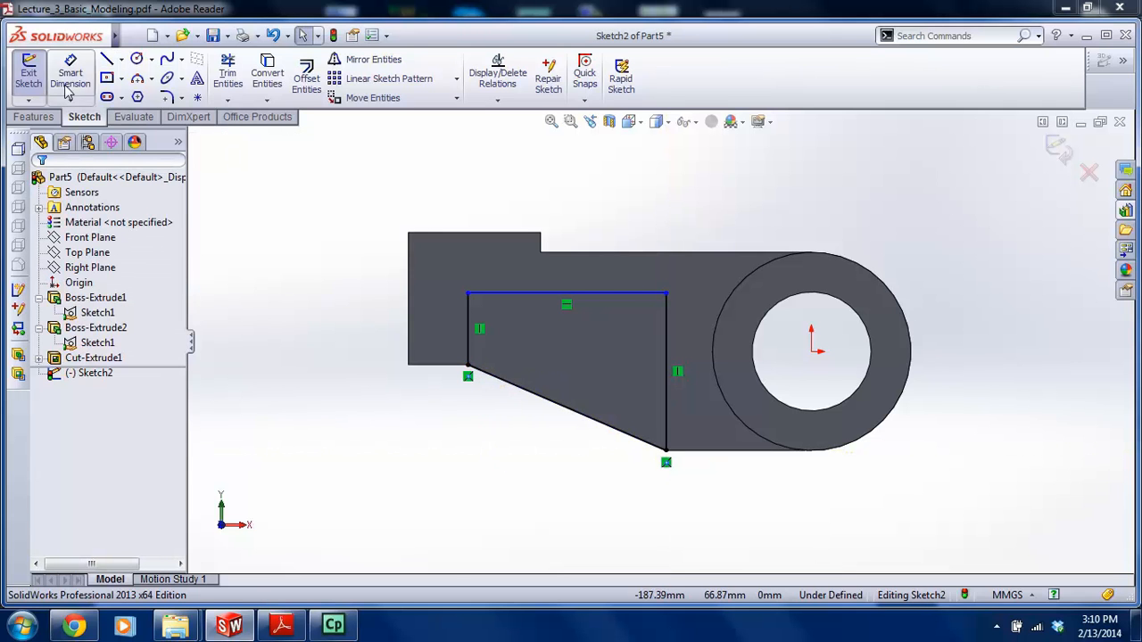
Dimension the recess profile's horizontal line 12 mm below the arm's upper edge
click(67, 73)
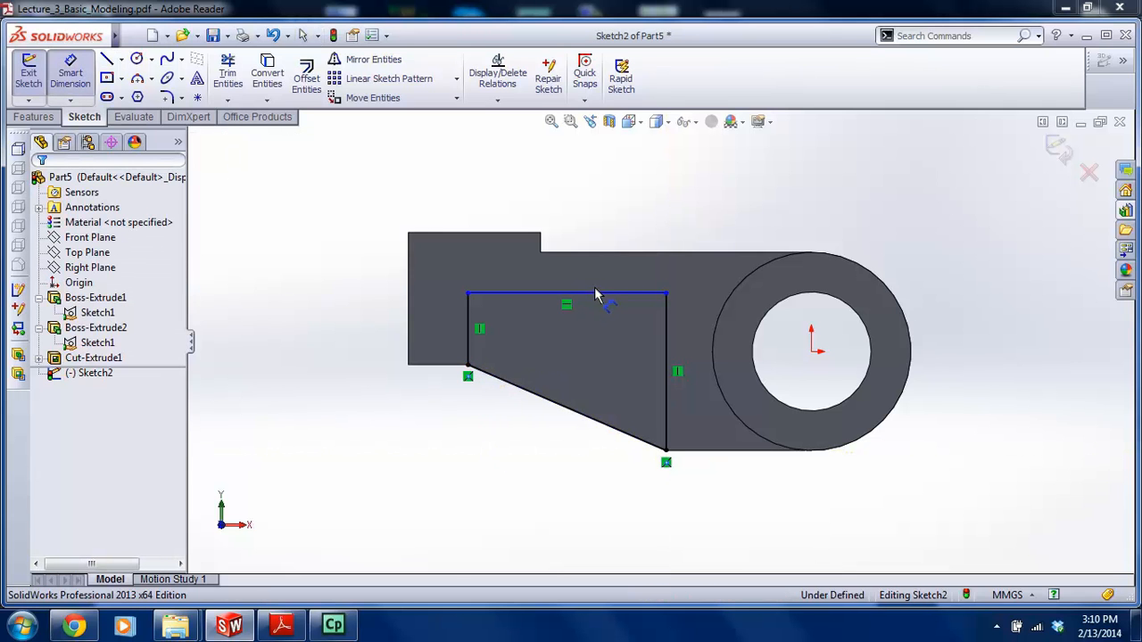
click(597, 294)
click(597, 254)
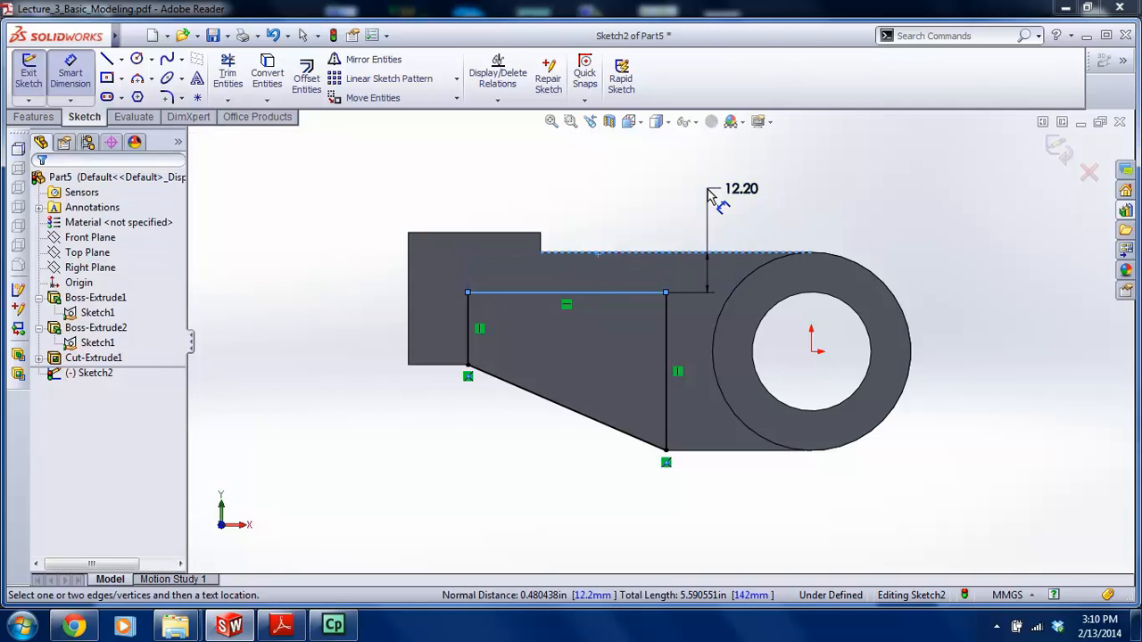
click(711, 186)
text(12)
key(Return)
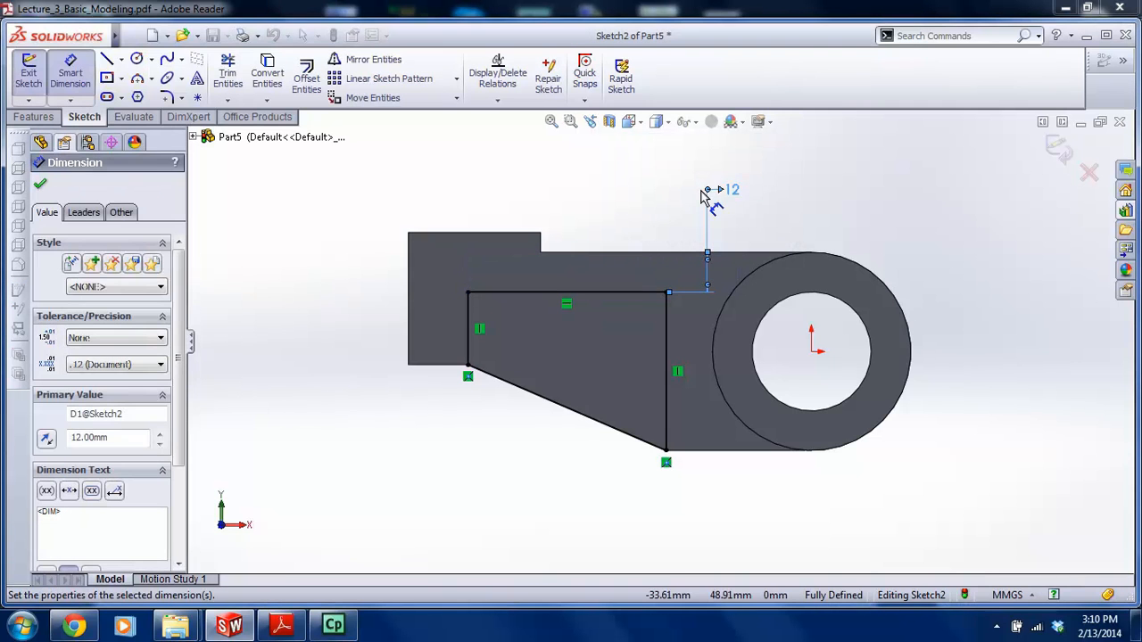
Check the arm and web widths in the reference PDF, return to SolidWorks and close the recess sketch
click(272, 629)
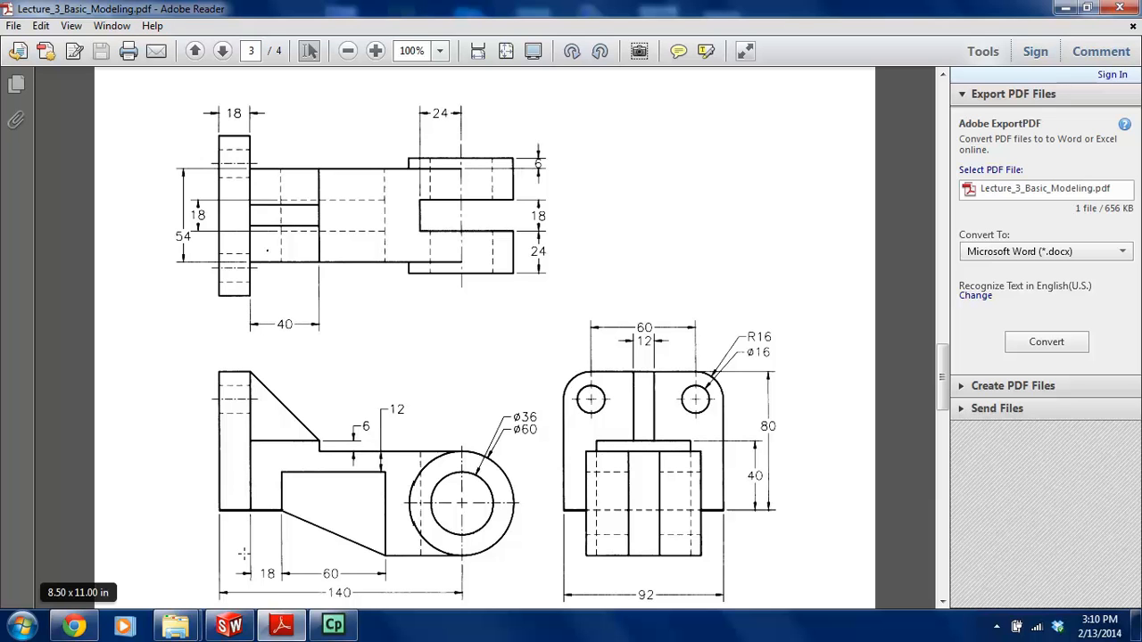
click(233, 625)
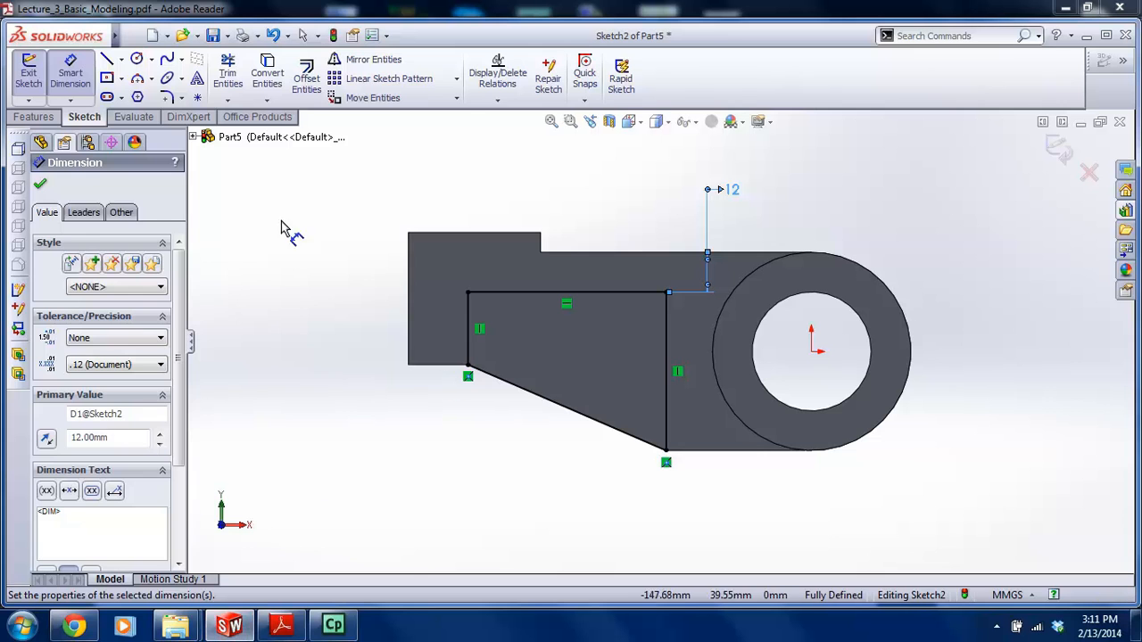
click(70, 71)
click(28, 71)
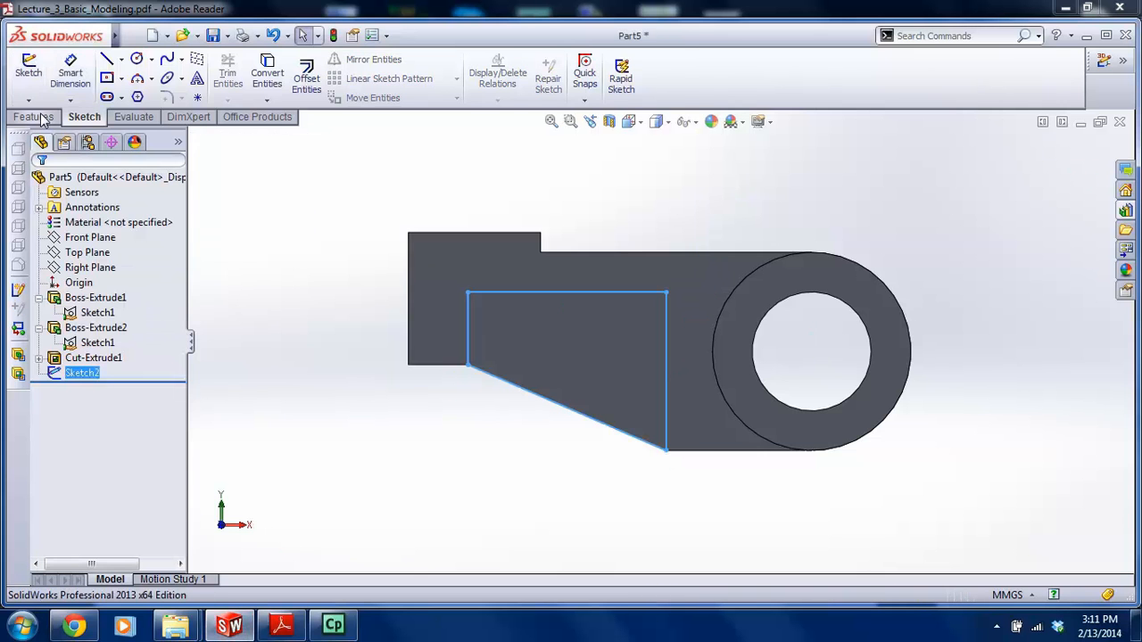
Cut-extrude the recess profile into the arm with a blind depth of (54-18)/2 mm
click(36, 117)
click(247, 77)
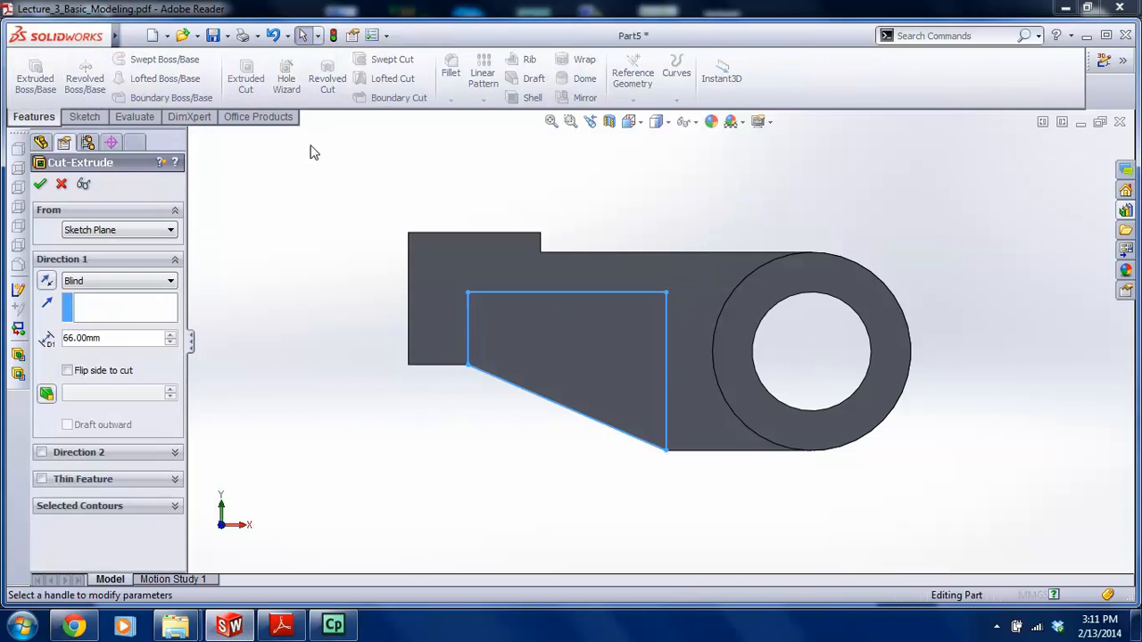
click(127, 339)
text(()
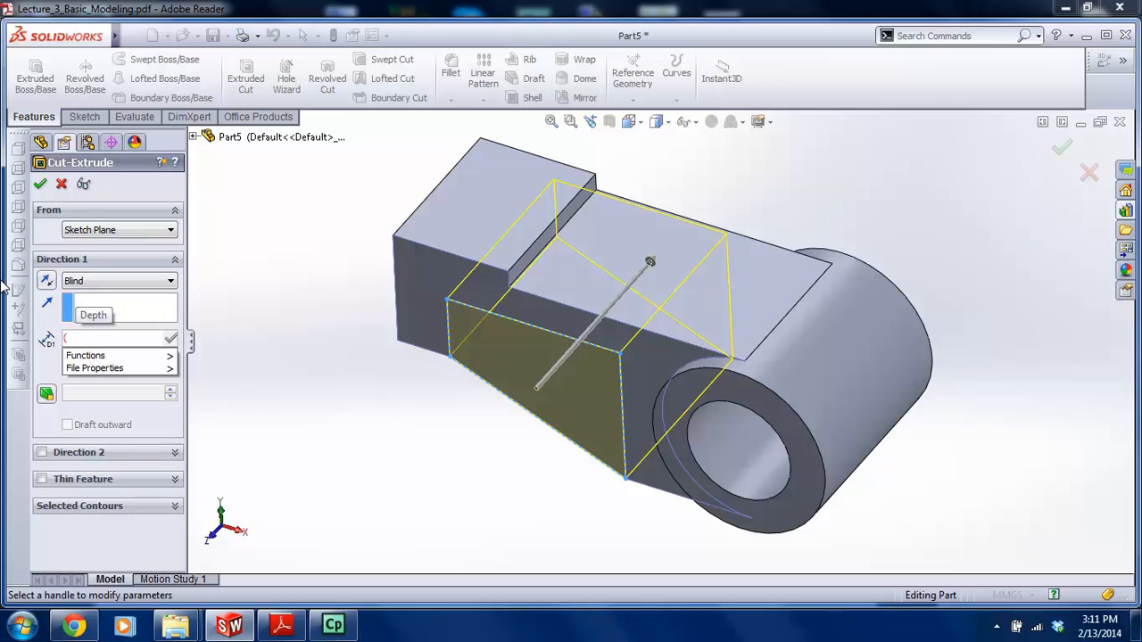
text(54-1)
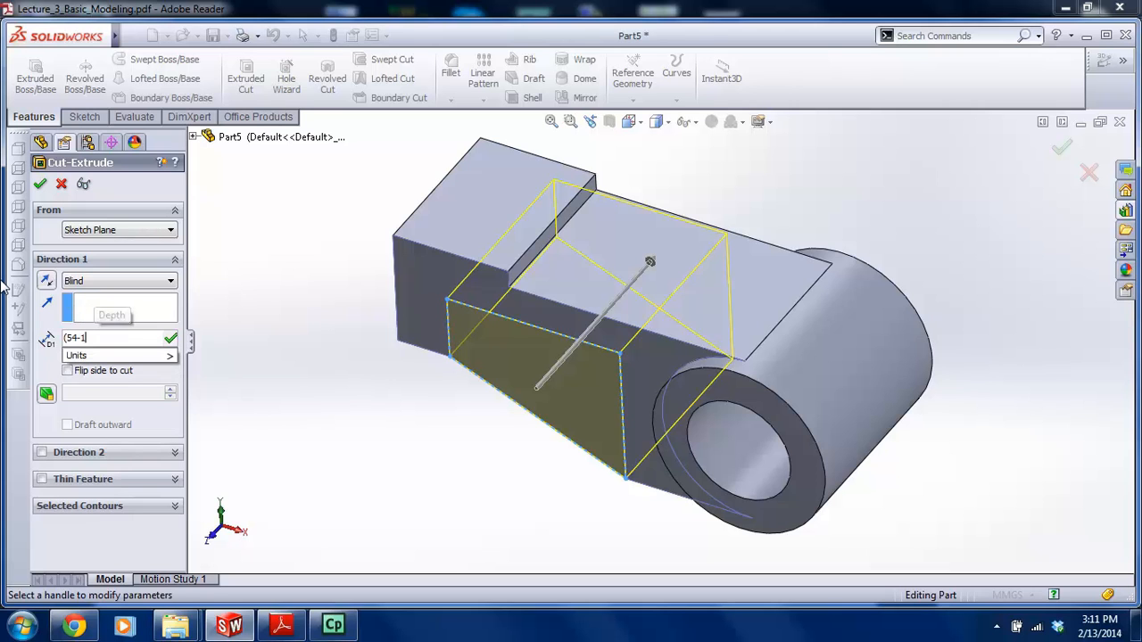
text(8)/2)
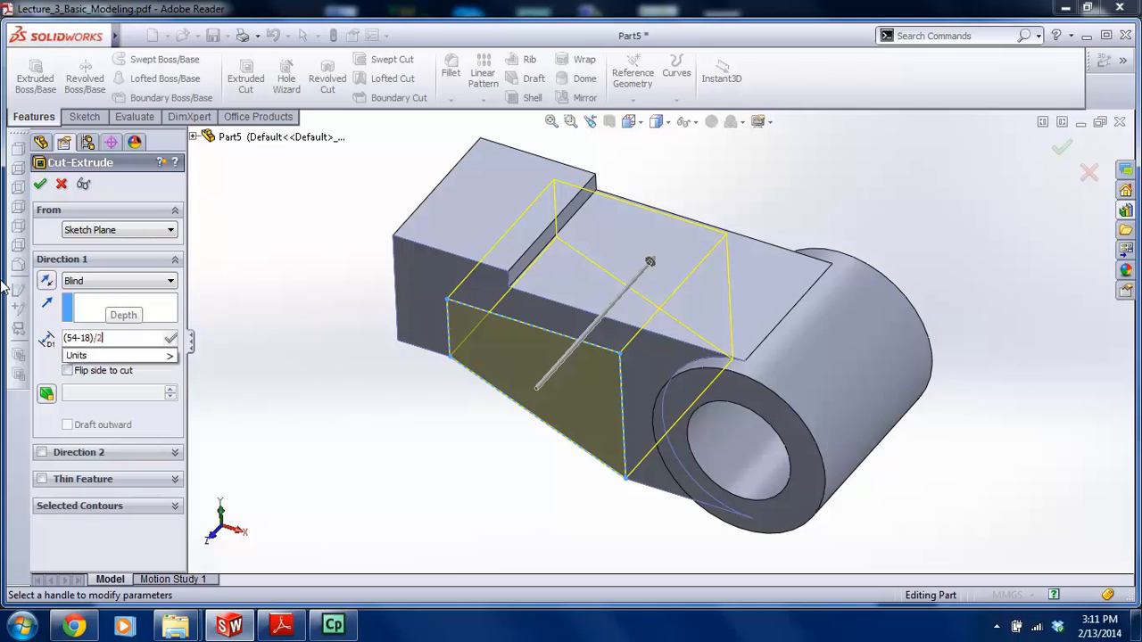
key(Return)
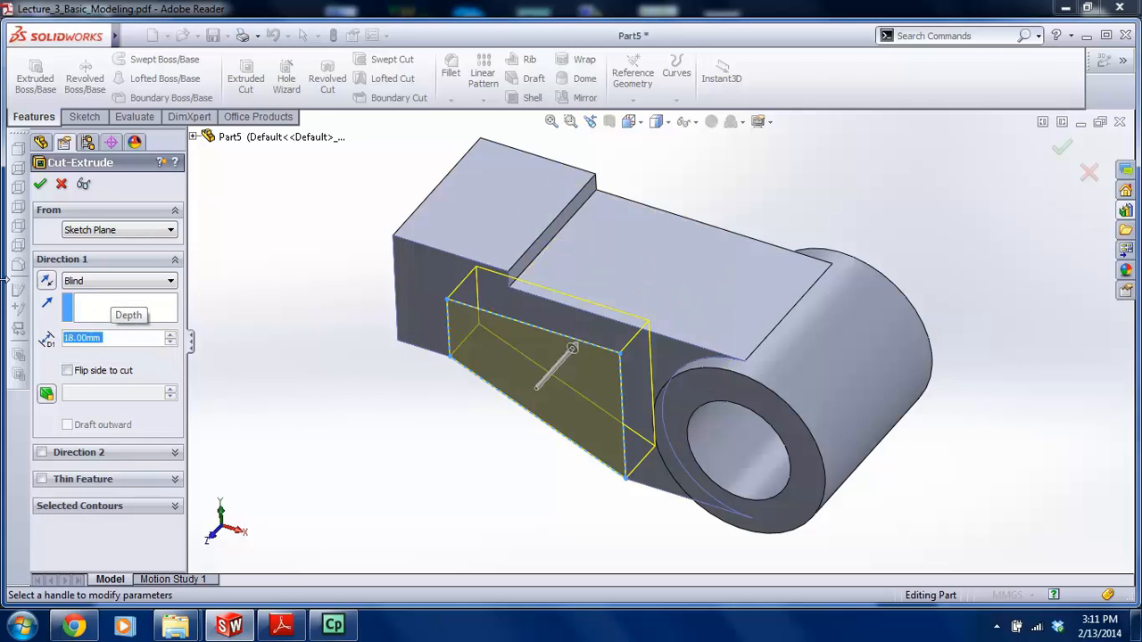
middle_drag(332, 282, 355, 314)
click(41, 185)
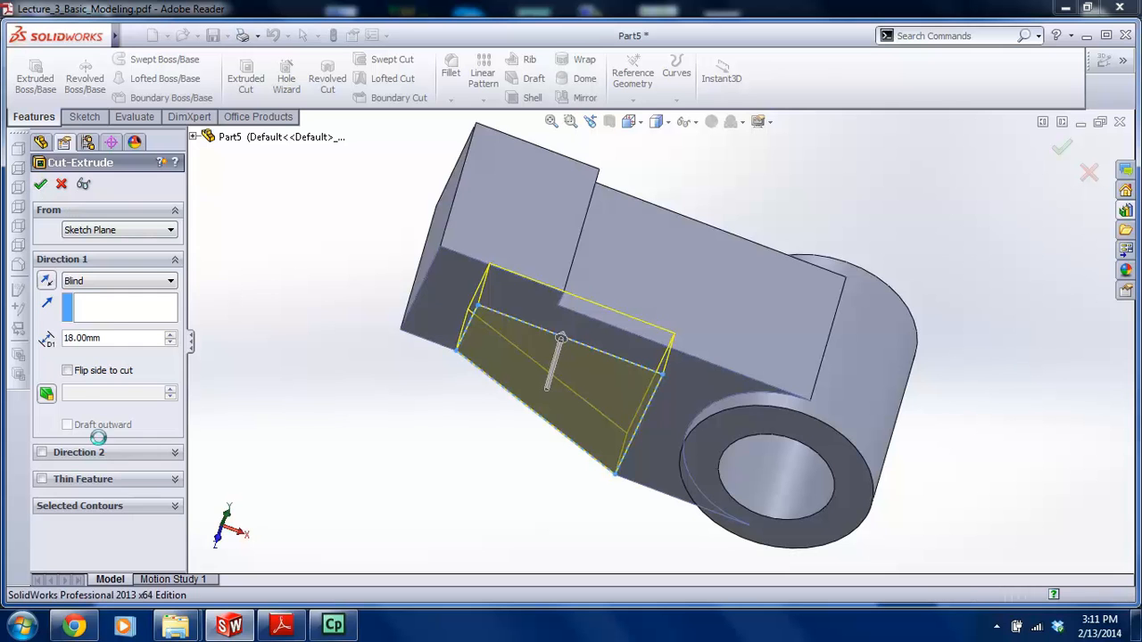
Examine the recess cut and the arm's opposite side, and check where the Front Plane lies across the part's width
middle_drag(597, 296, 560, 229)
scroll(509, 411, up, 2)
middle_drag(509, 411, 523, 344)
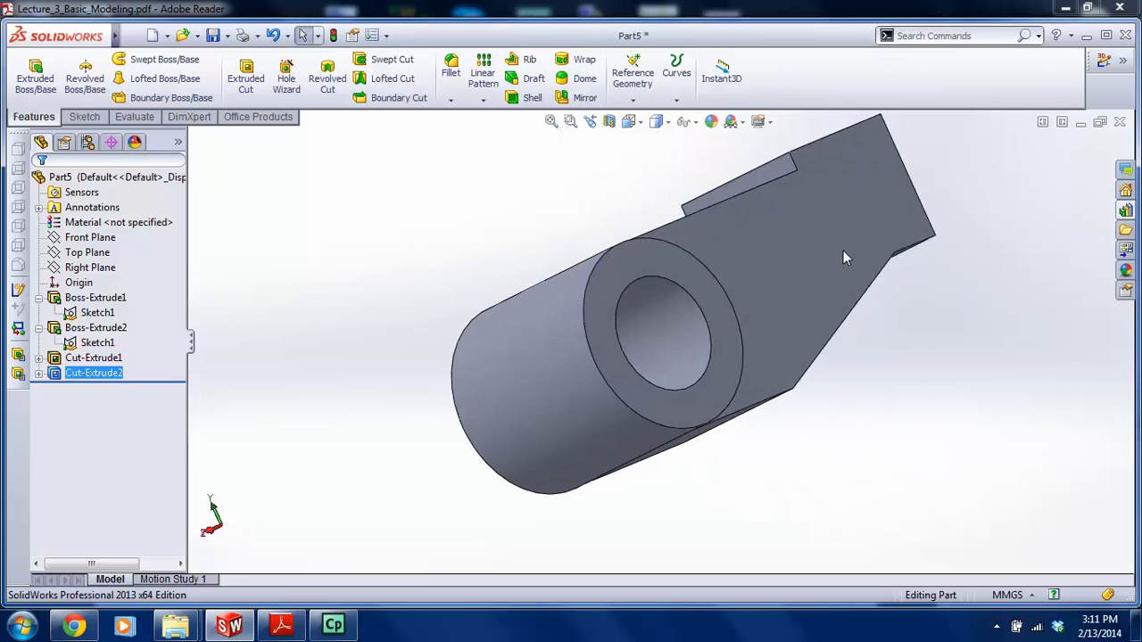
middle_drag(589, 301, 694, 305)
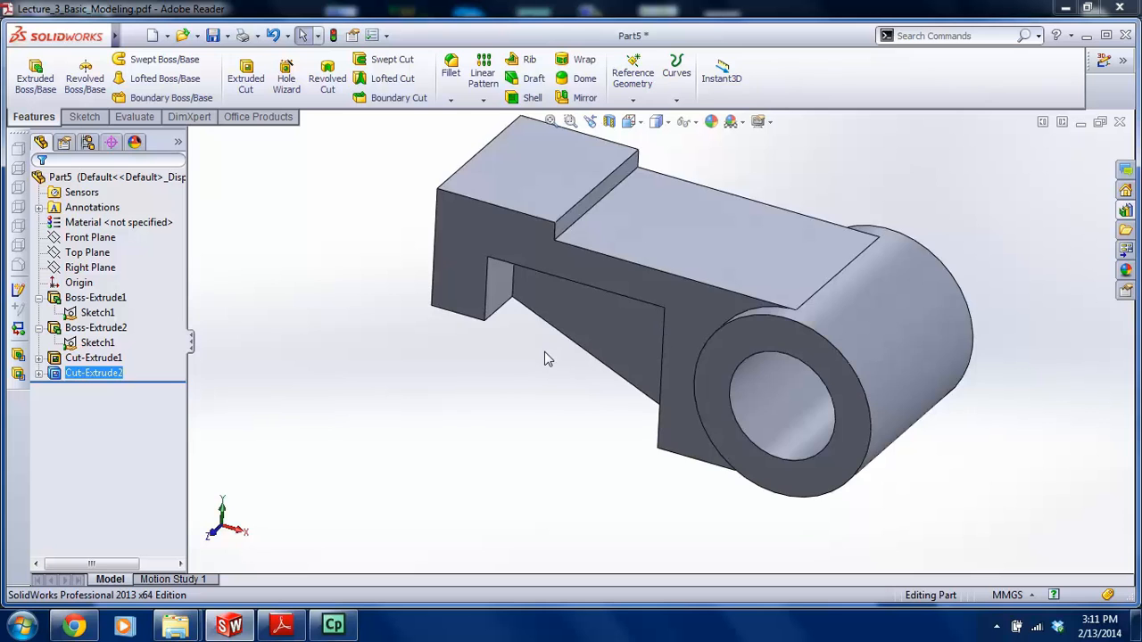
ctrl+middle_drag(547, 357, 581, 392)
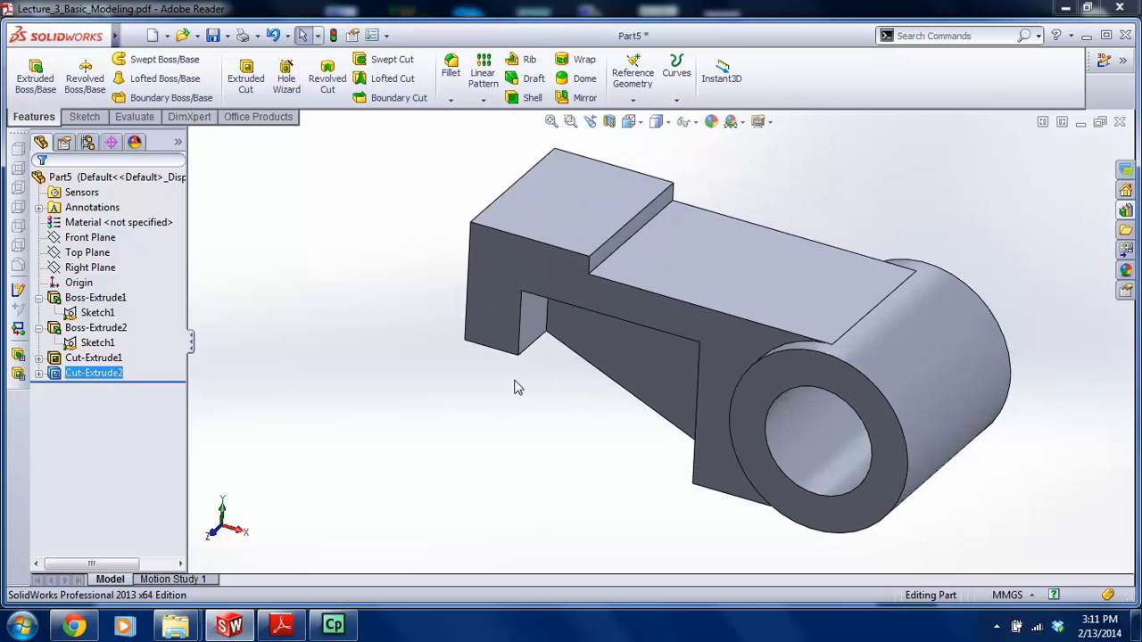
middle_drag(212, 366, 449, 415)
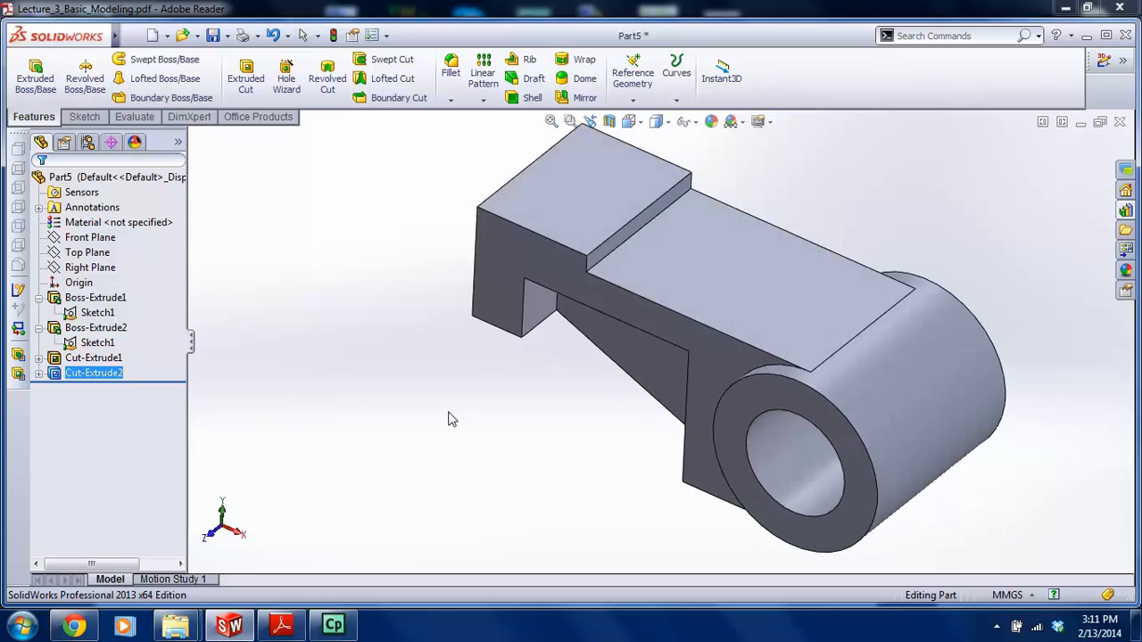
click(89, 237)
key(ctrl+4)
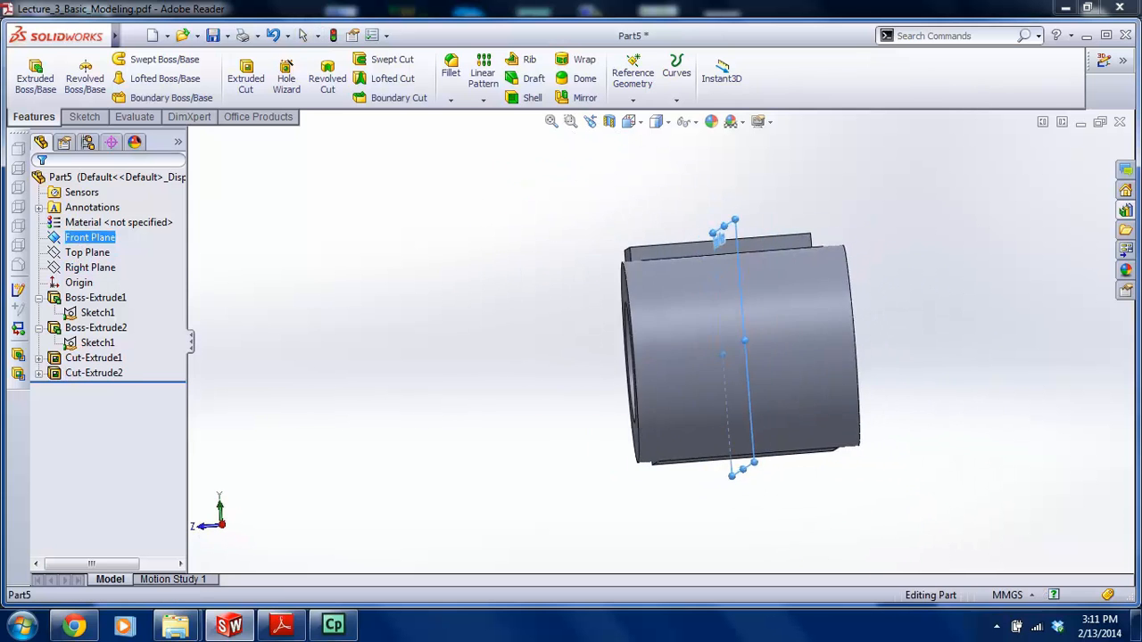
middle_drag(463, 424, 429, 229)
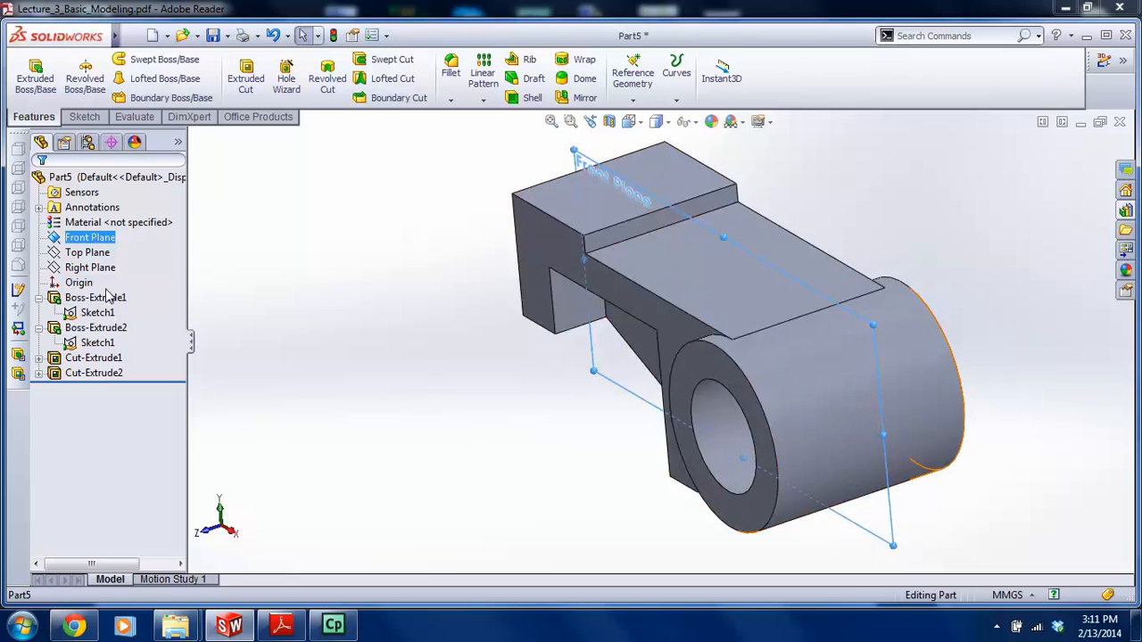
click(476, 372)
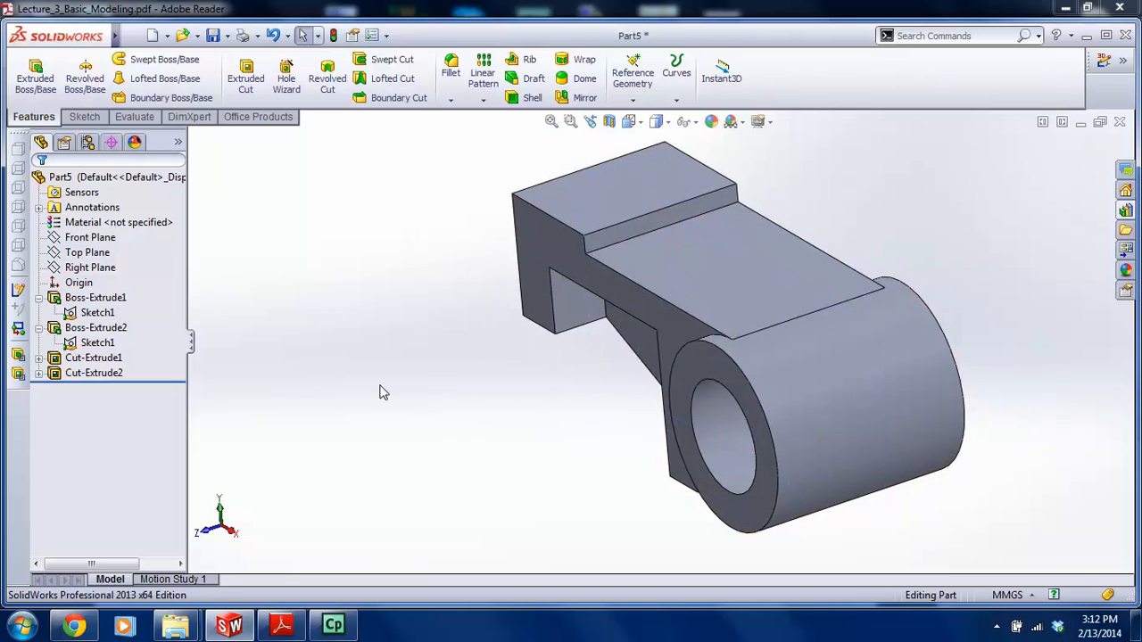
middle_drag(677, 232, 685, 240)
key(ctrl+7)
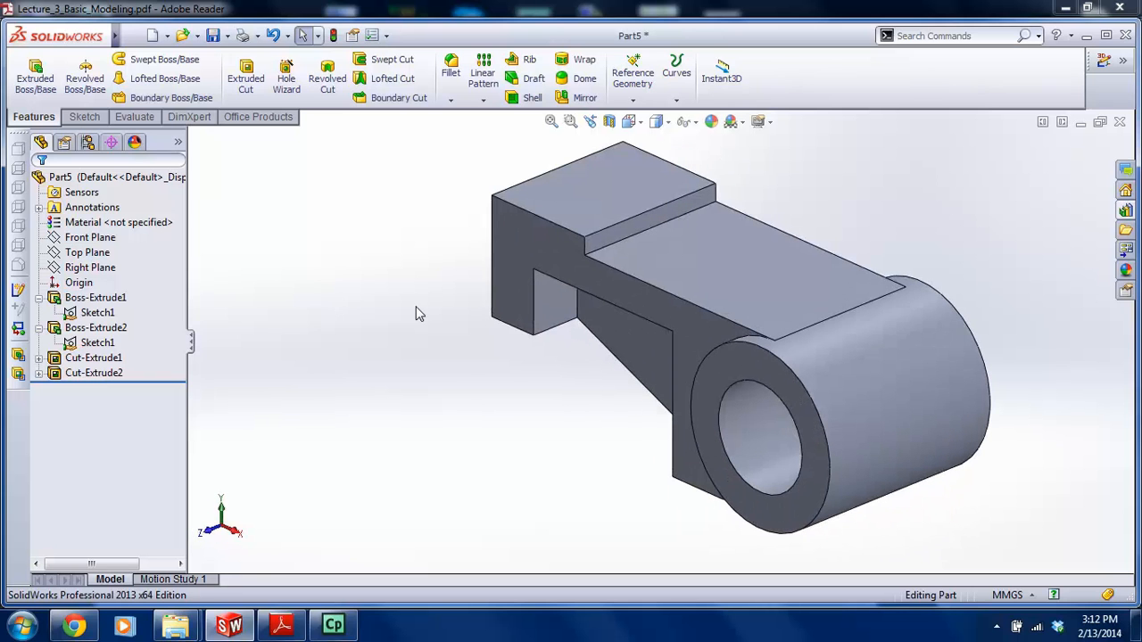
Create a reference plane midway between the arm's two opposite flat side faces
click(633, 100)
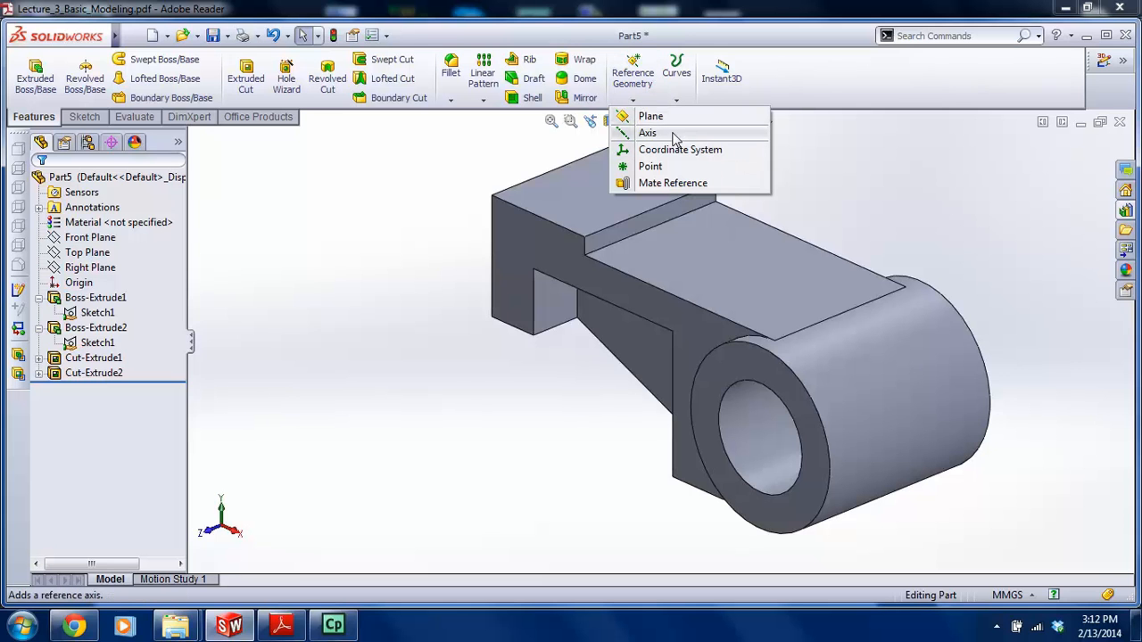
click(667, 118)
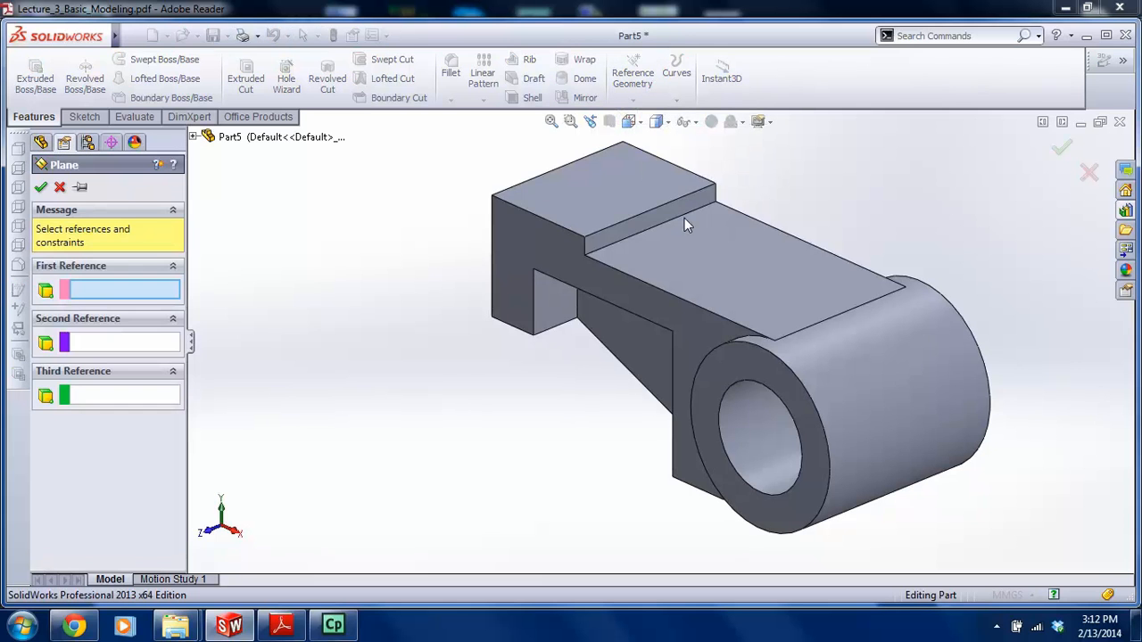
scroll(583, 315, down, 3)
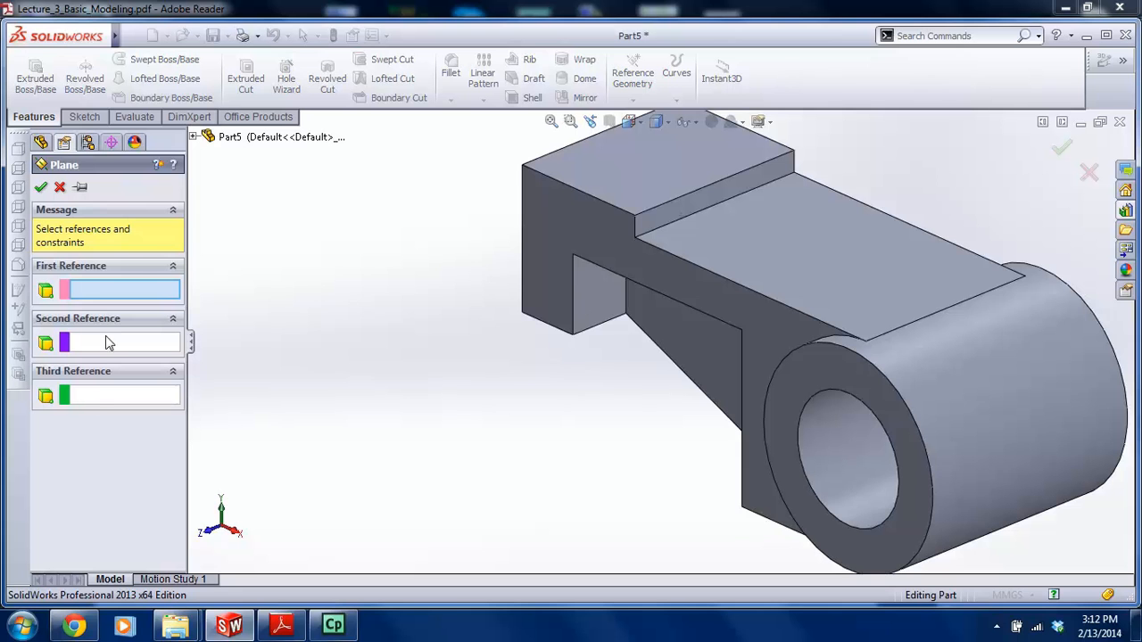
click(586, 229)
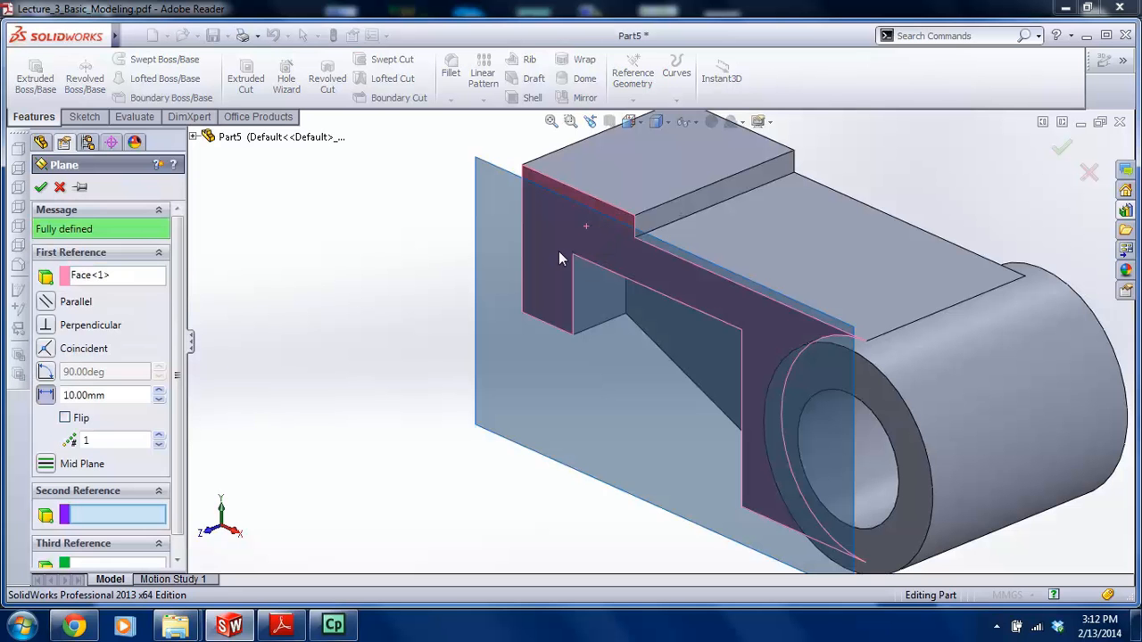
middle_drag(642, 224, 589, 236)
middle_drag(1070, 268, 923, 301)
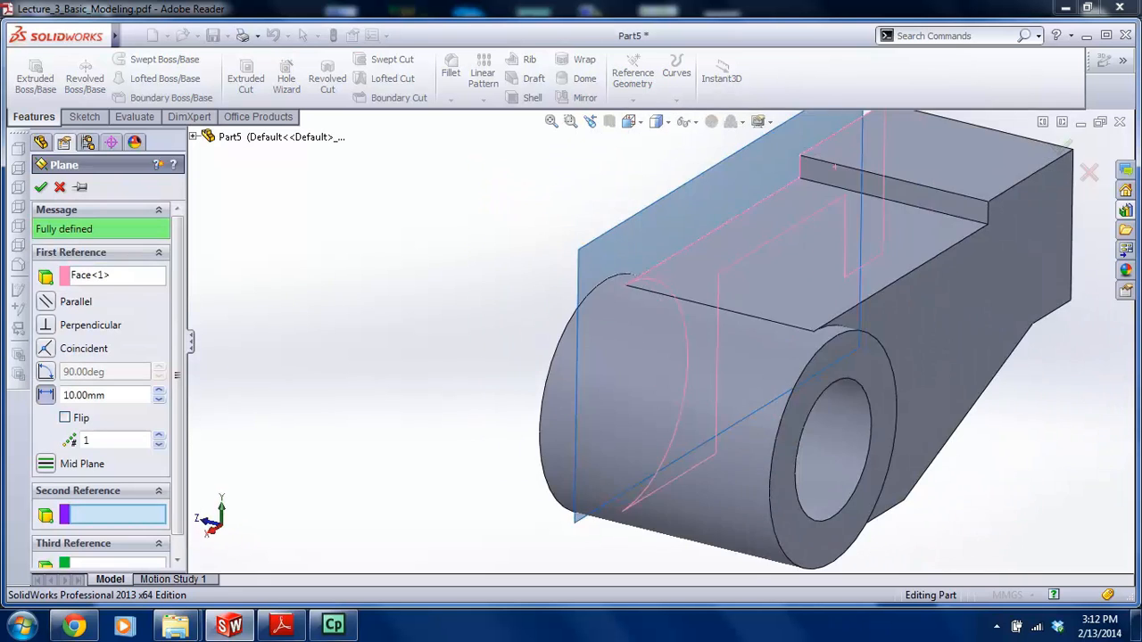
scroll(919, 306, up, 3)
click(853, 308)
middle_drag(682, 198, 870, 243)
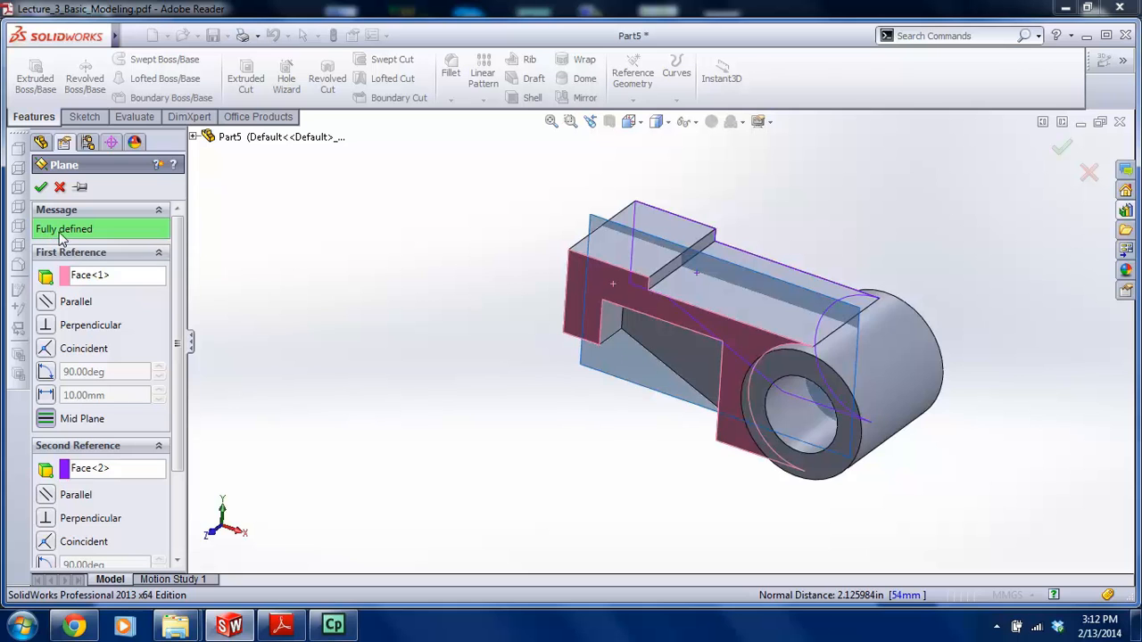
click(41, 187)
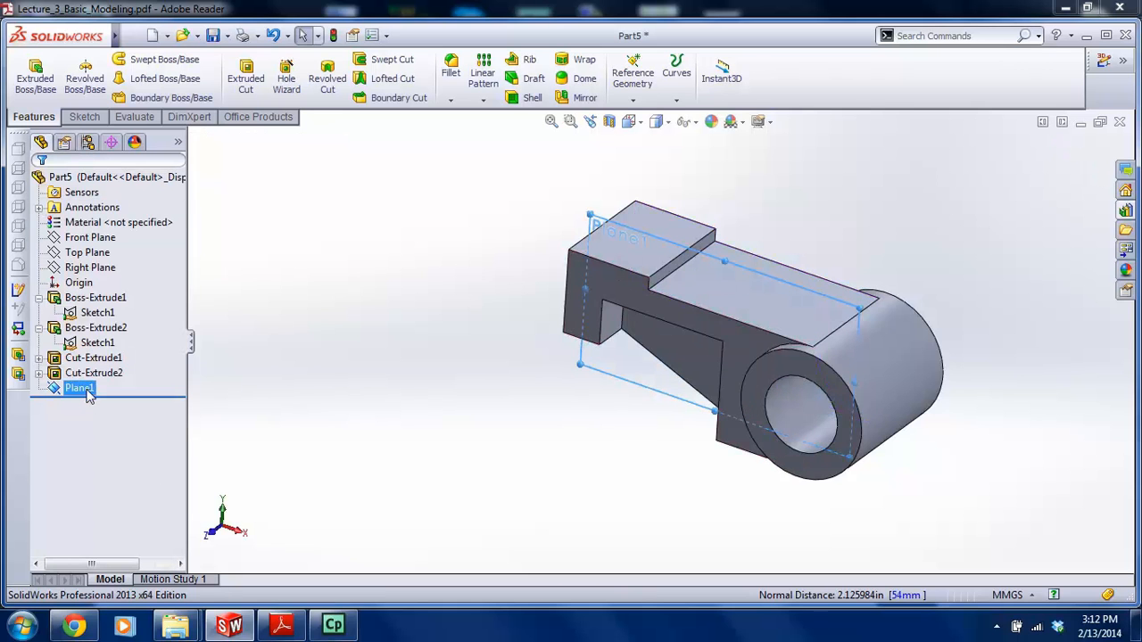
Rename the new reference plane MIDPLANE and enlarge its displayed outline beyond the arm's raised end
click(85, 390)
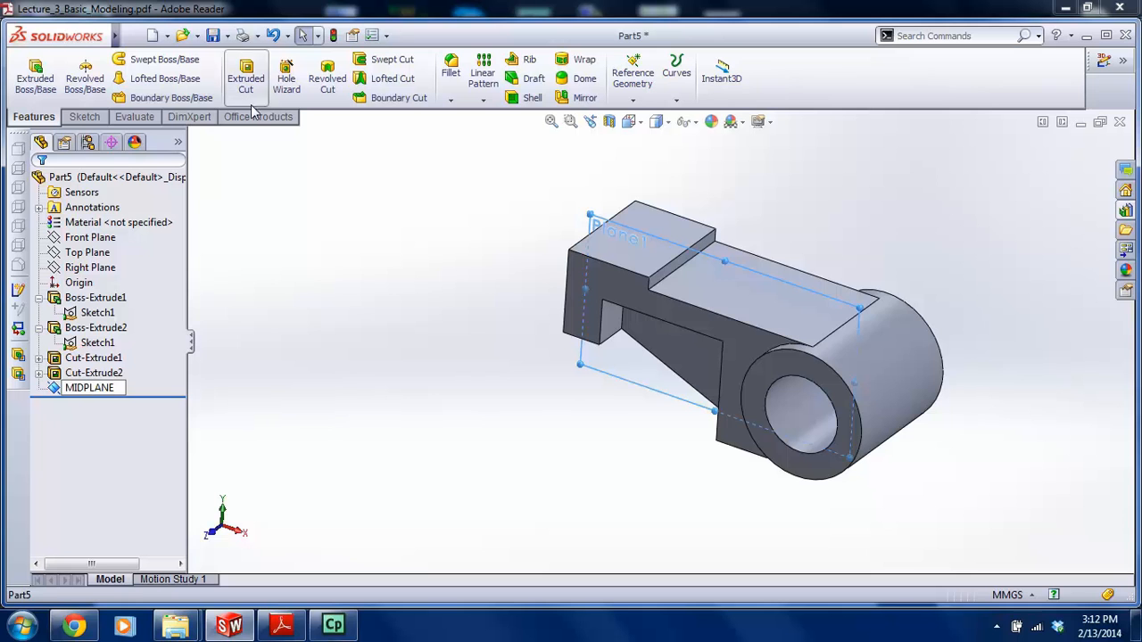
click(470, 182)
click(593, 216)
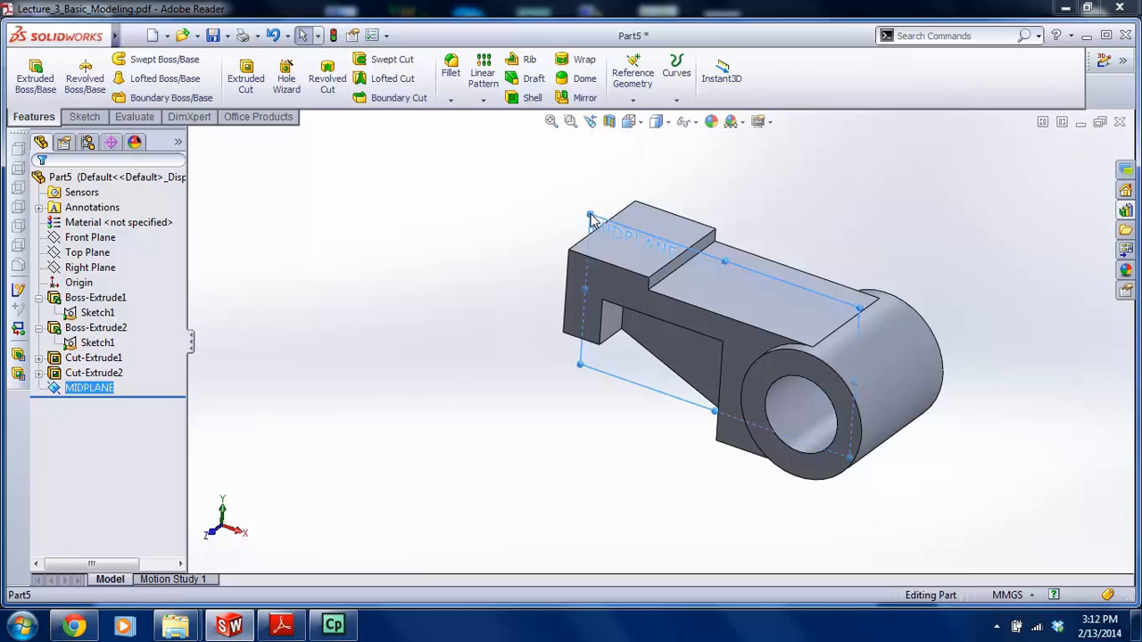
drag(591, 215, 555, 176)
click(365, 274)
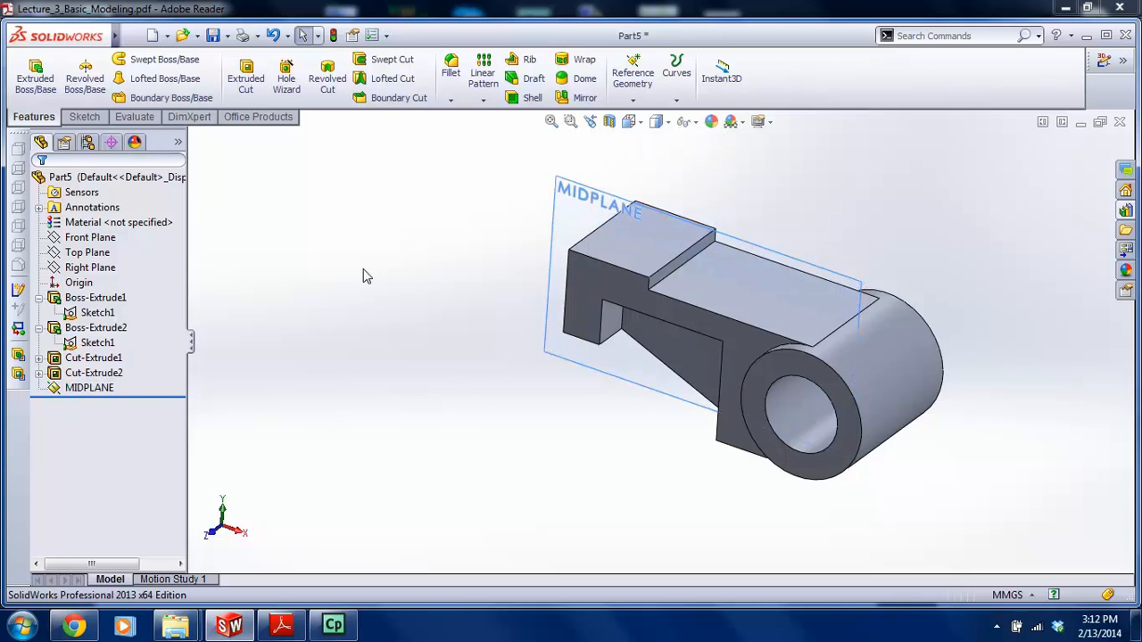
scroll(743, 259, up, 2)
middle_drag(629, 299, 602, 284)
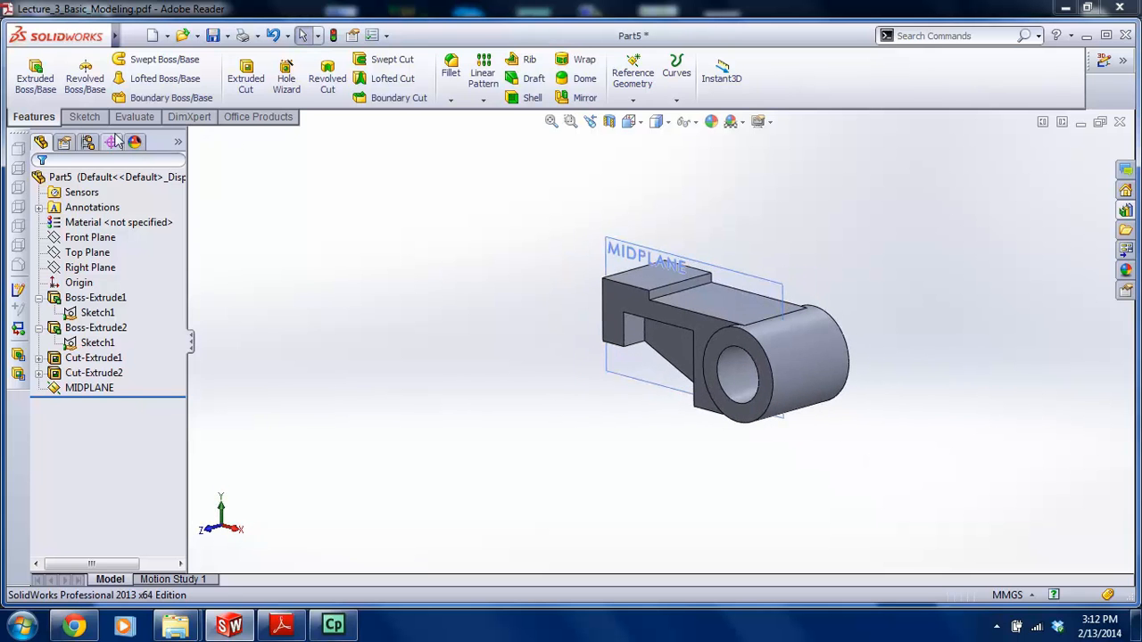
Start a Mirror feature using MIDPLANE as the mirror plane
click(83, 117)
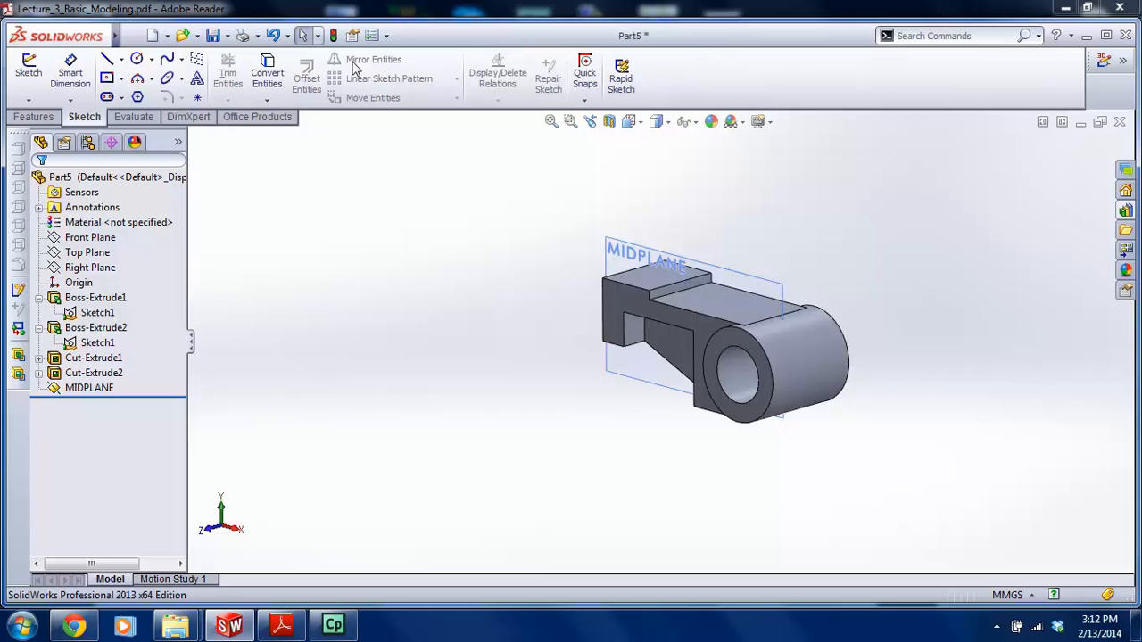
click(34, 117)
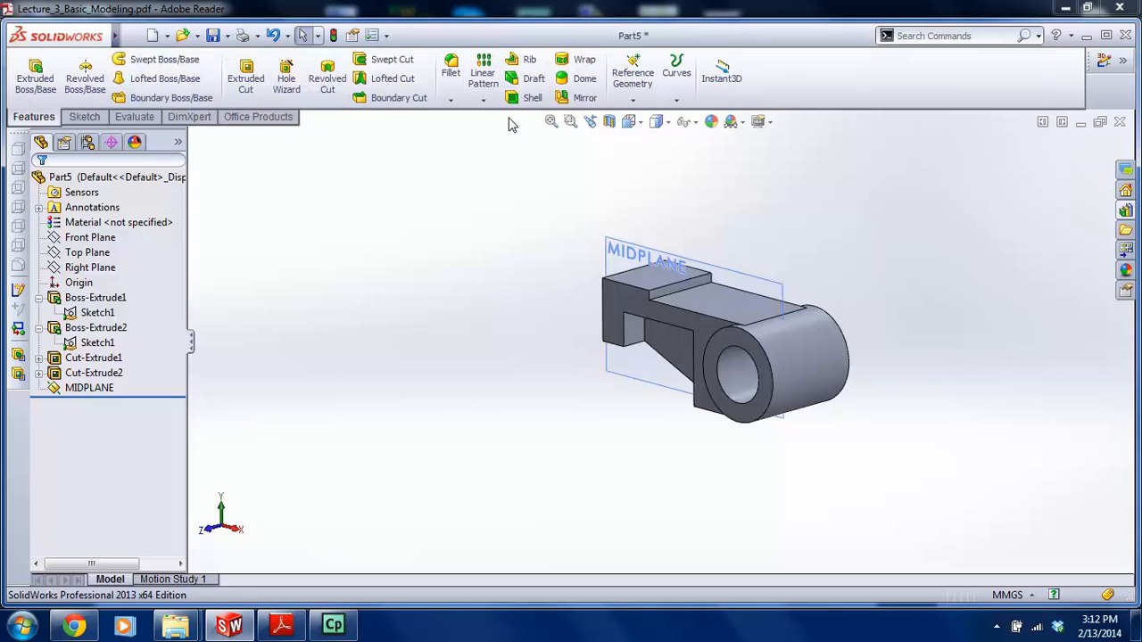
click(575, 98)
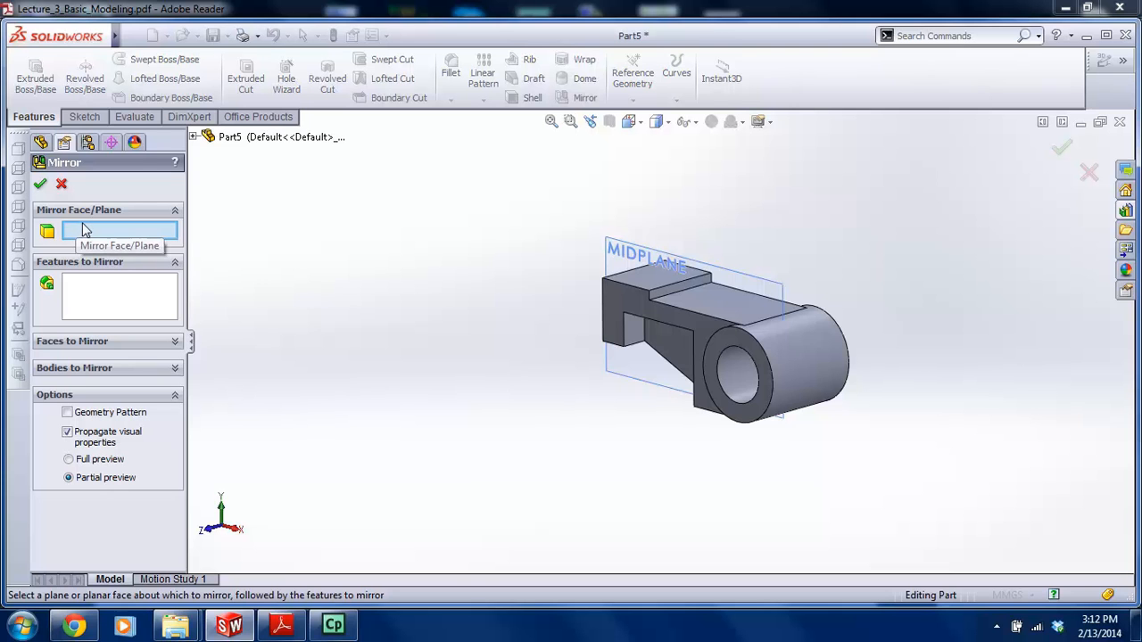
click(615, 258)
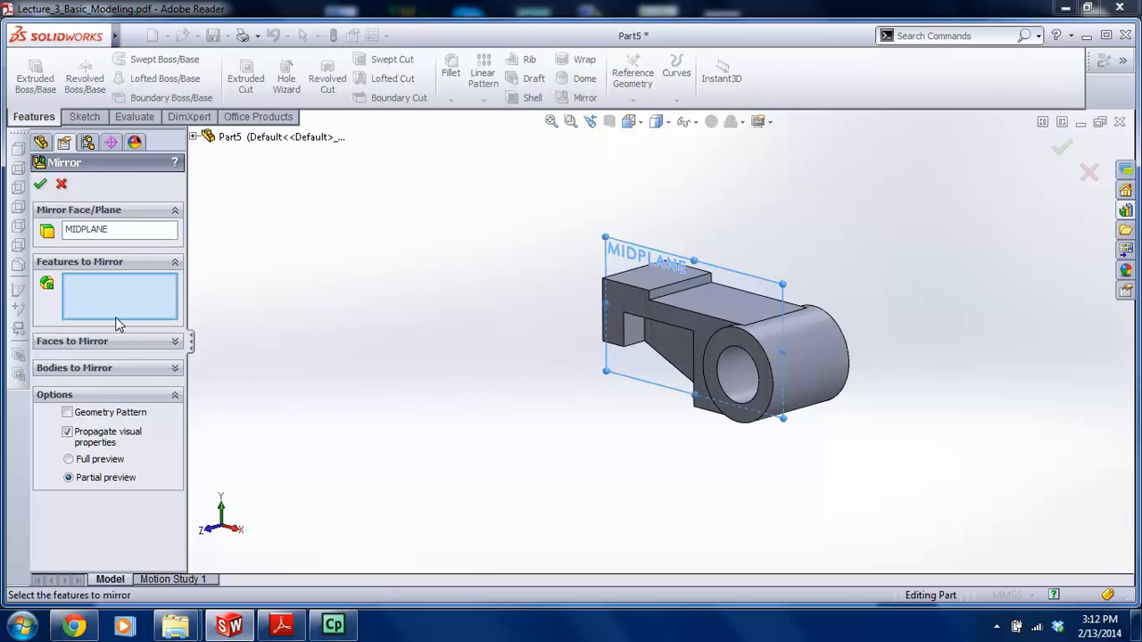
Choose the arm's side recess cut, Cut-Extrude2, as the feature to mirror
middle_drag(624, 375, 611, 402)
click(690, 341)
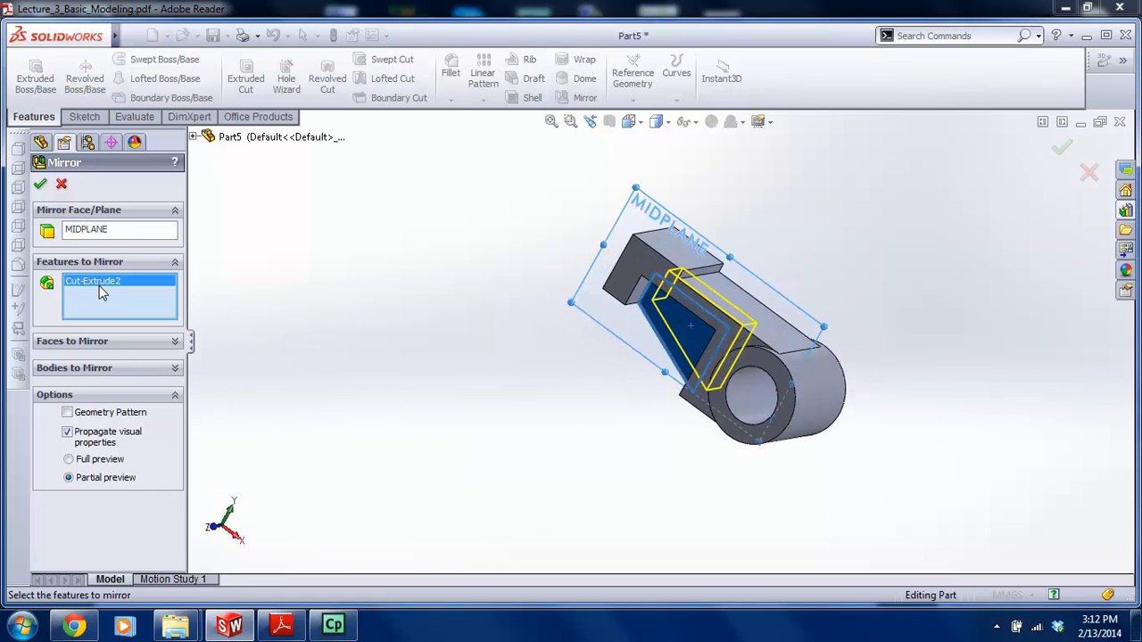
key(Delete)
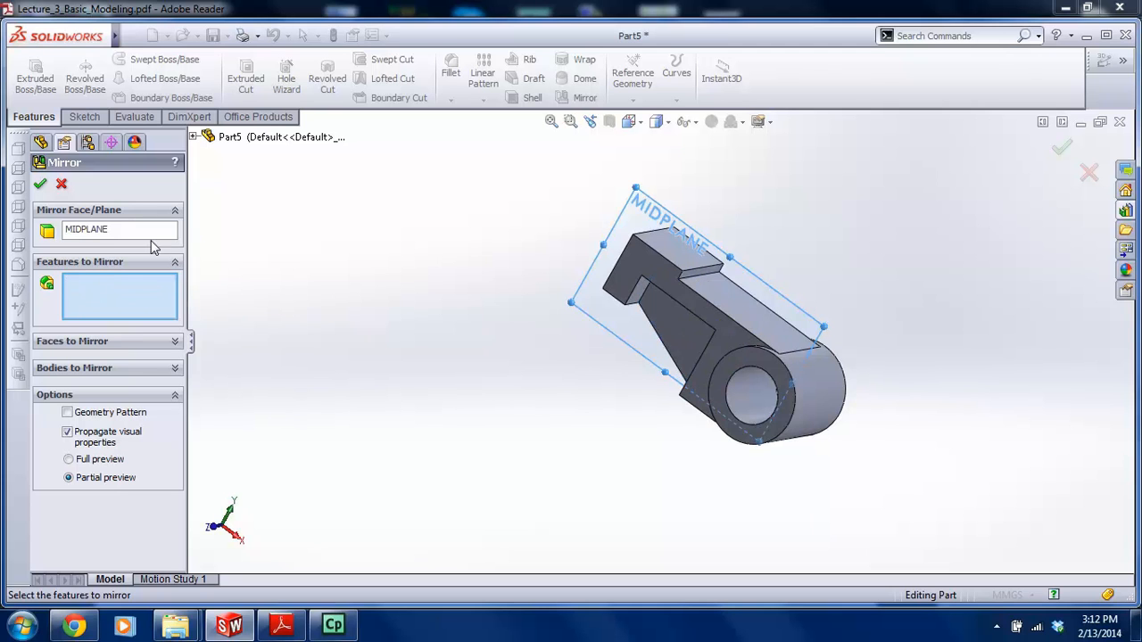
click(192, 137)
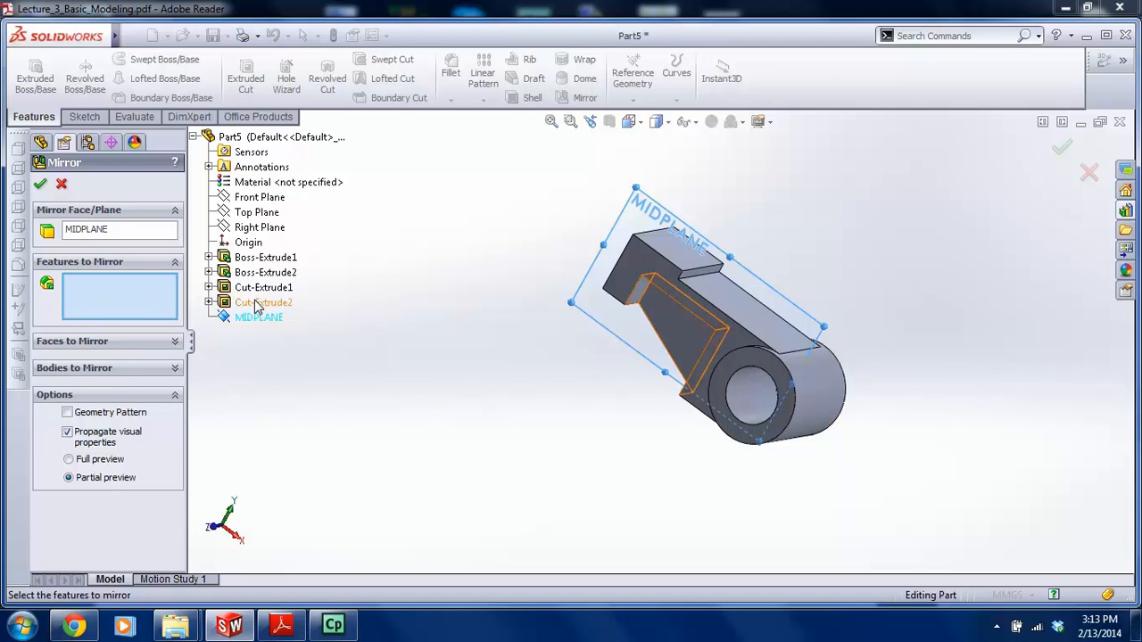
click(251, 307)
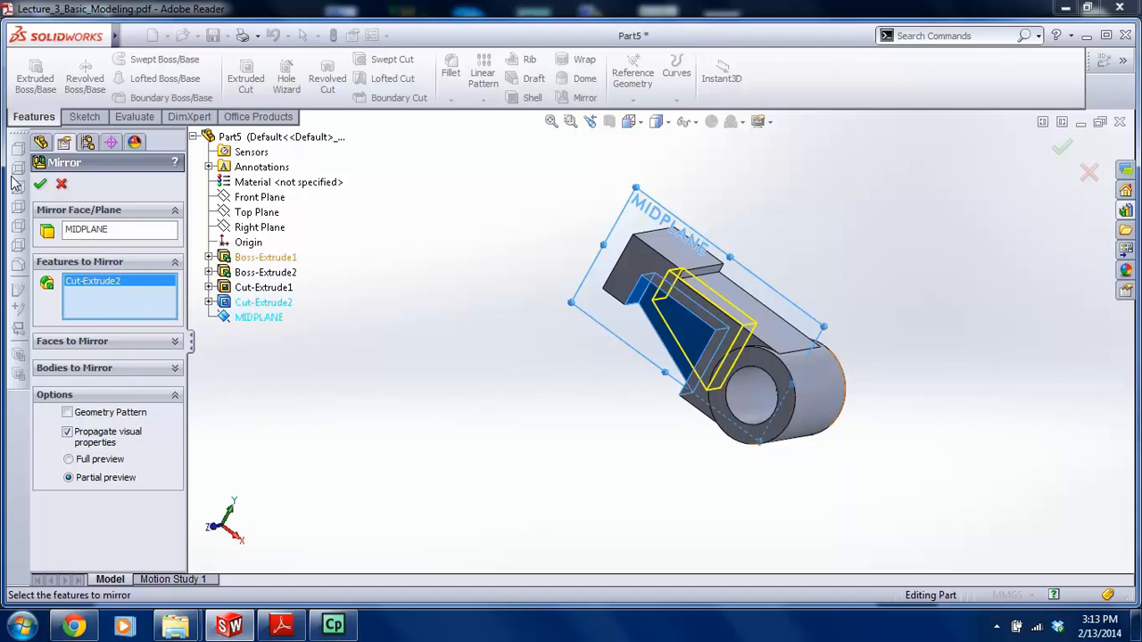
Set the mirror to full preview and create the mirrored recess on the arm's opposite side
middle_drag(740, 453, 704, 468)
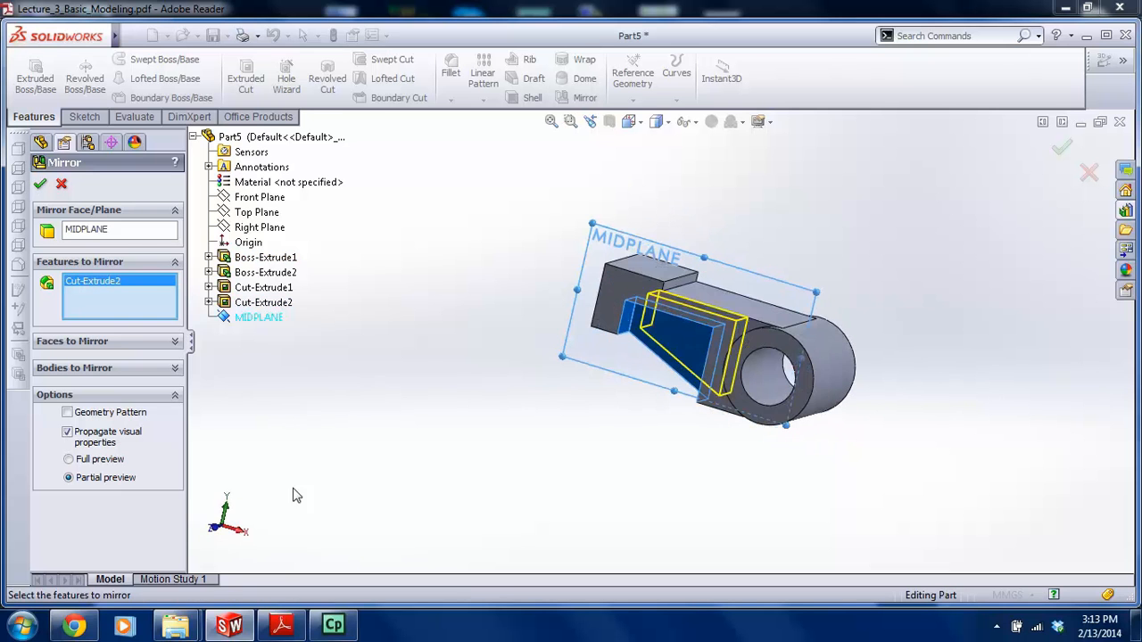
click(70, 458)
key(ctrl+1)
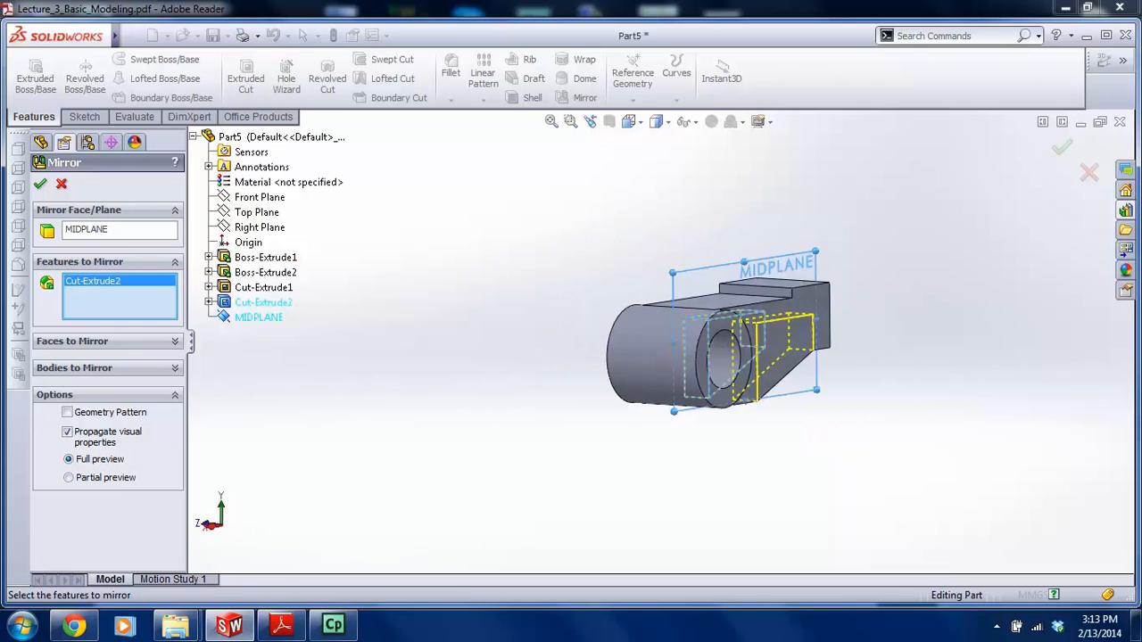
middle_drag(638, 428, 673, 464)
click(38, 186)
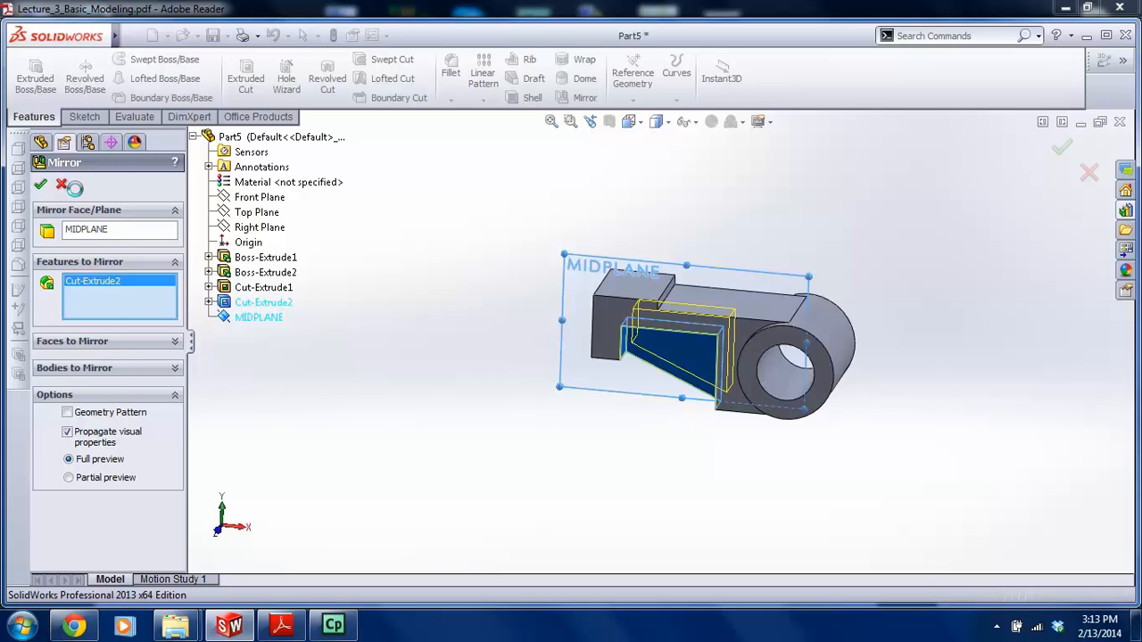
Hide the MIDPLANE reference plane in the model view
mouse_move(437, 352)
middle_down()
mouse_move(664, 290)
mouse_move(585, 303)
mouse_move(513, 343)
mouse_move(442, 348)
middle_up()
scroll(727, 305, down, 3)
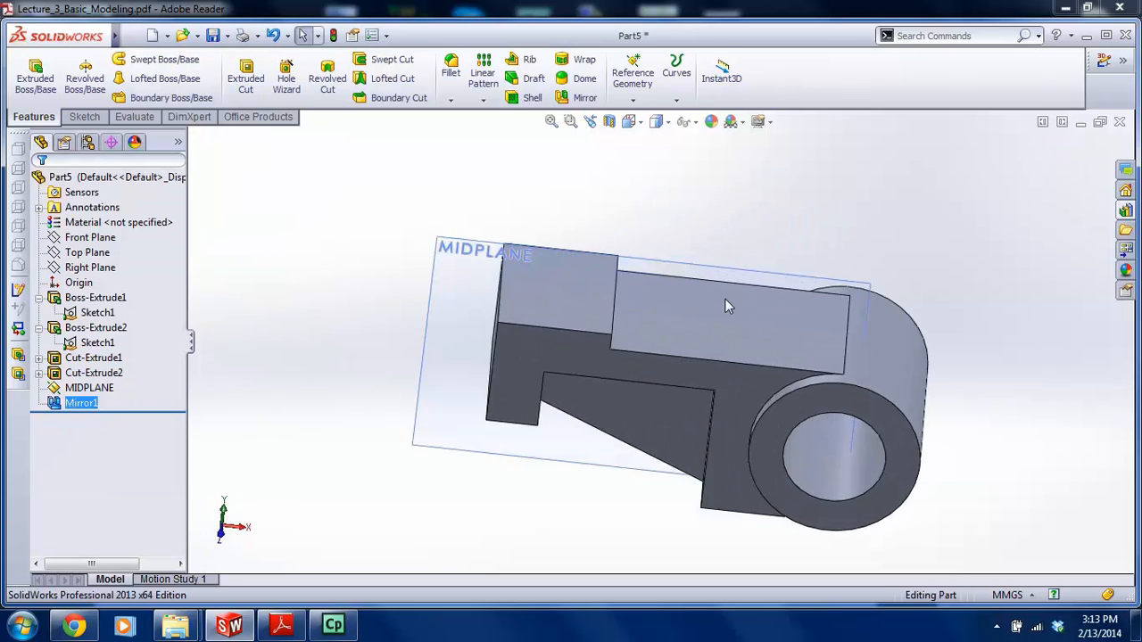
click(468, 256)
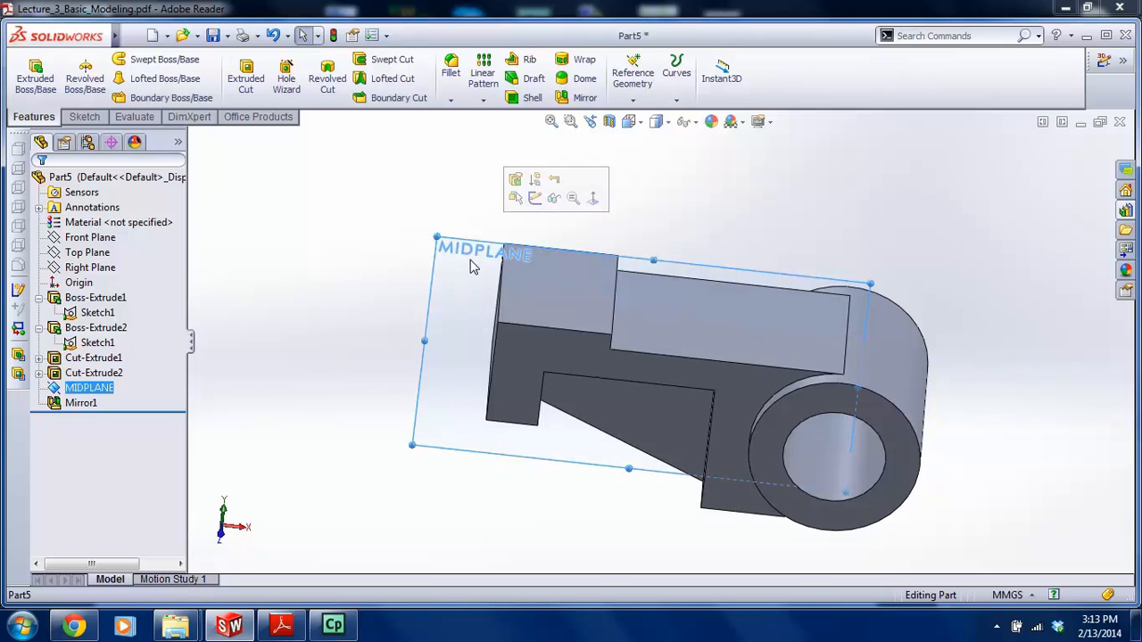
right_click(470, 261)
click(517, 226)
Examine the mirrored recesses and consult the bracket drawing in Adobe Reader, returning to SolidWorks
scroll(600, 379, up, 1)
middle_drag(600, 372, 674, 368)
scroll(664, 363, up, 3)
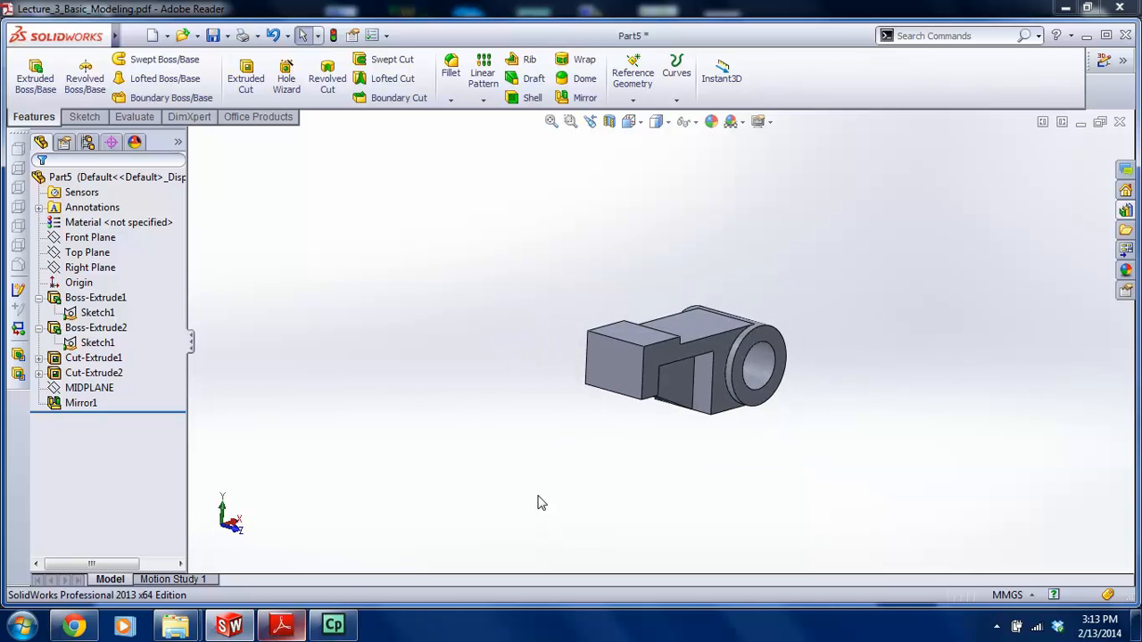
click(281, 625)
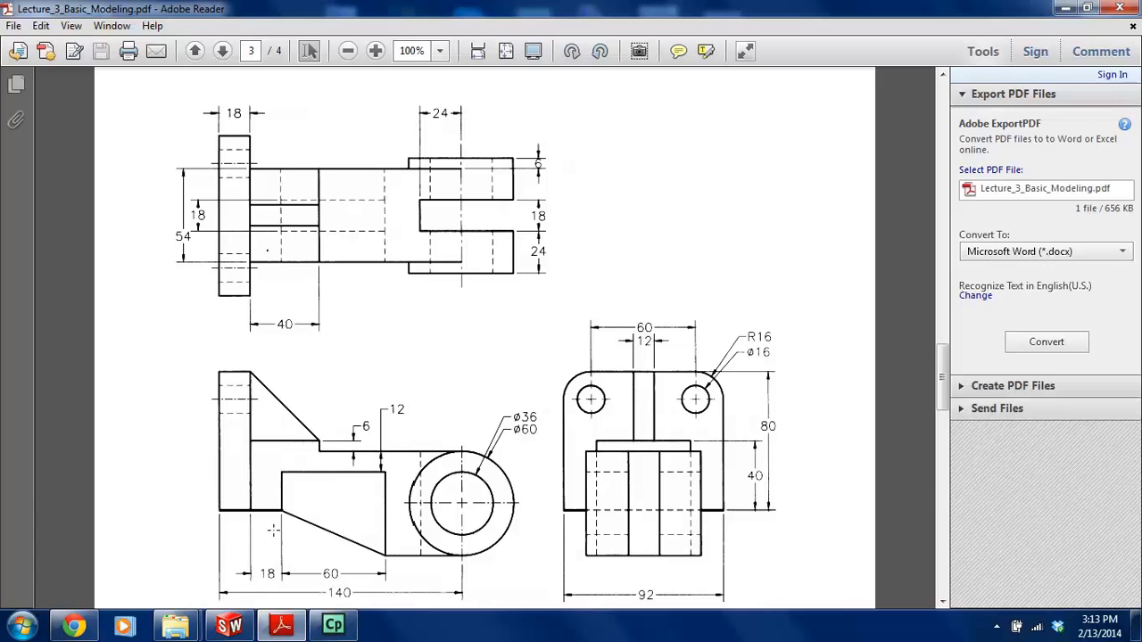
click(229, 624)
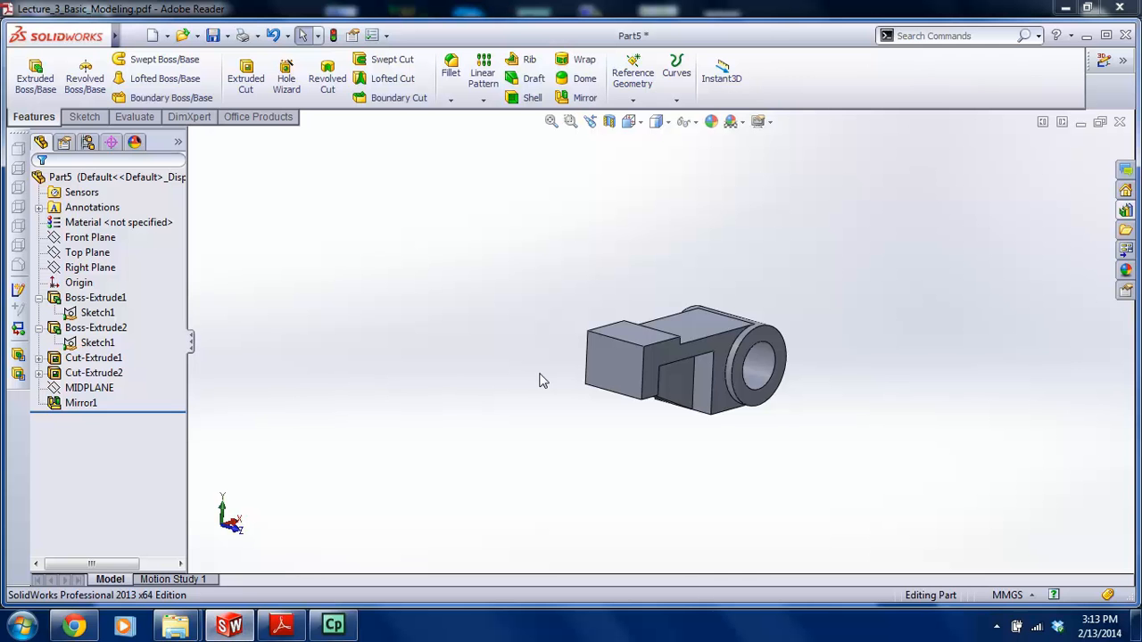
Start a sketch on the flat end face of the arm's raised block and view it straight on
click(89, 117)
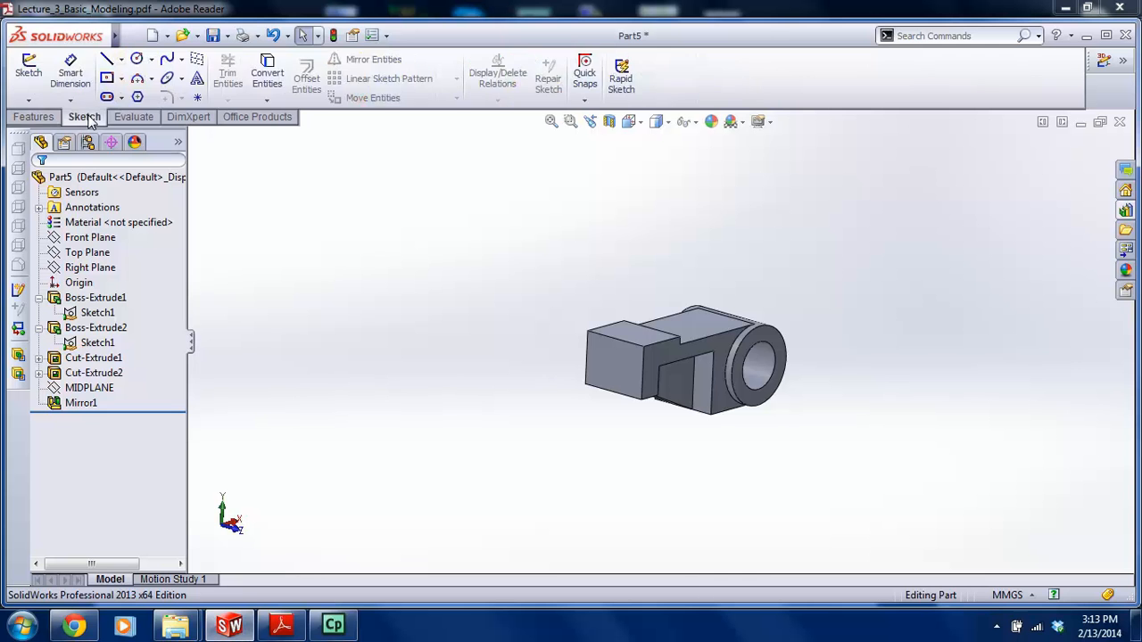
click(28, 72)
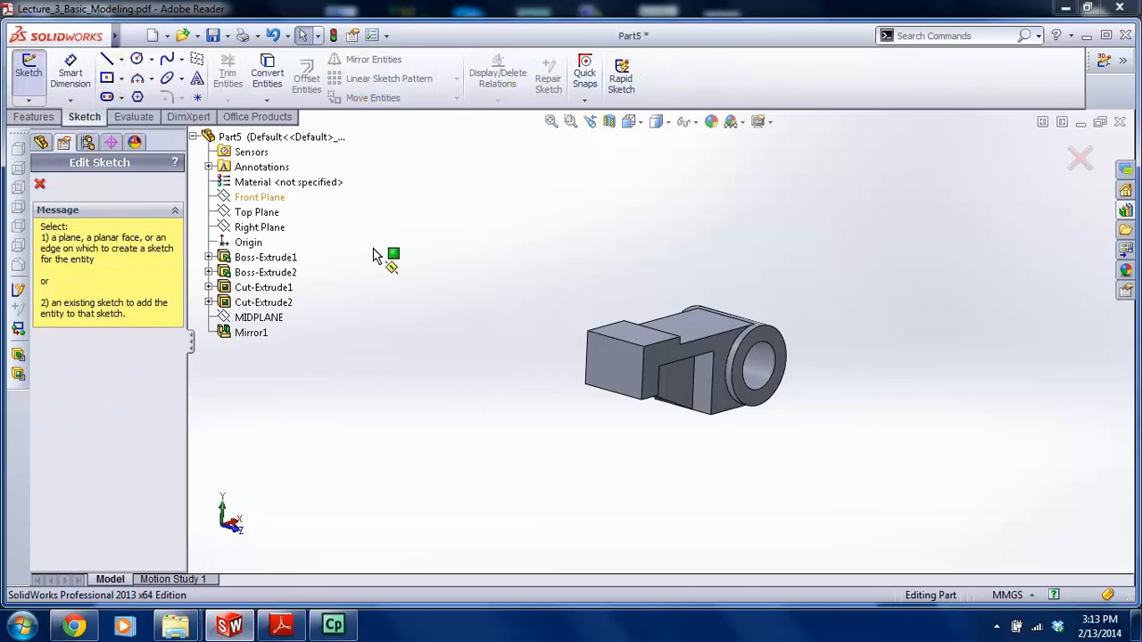
click(612, 357)
key(space)
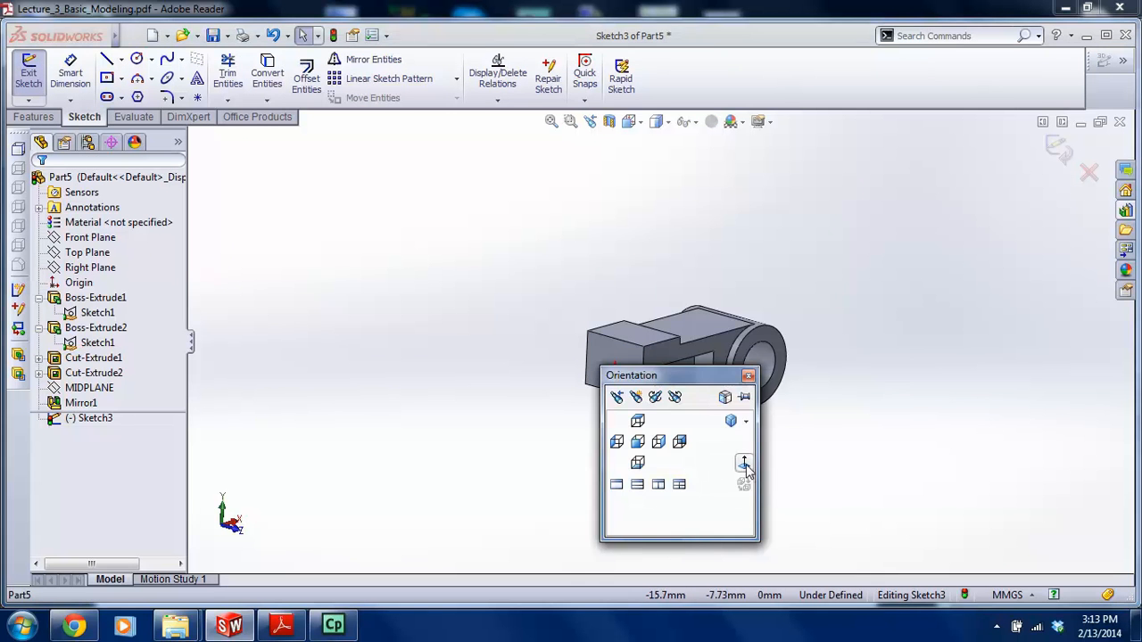
click(744, 464)
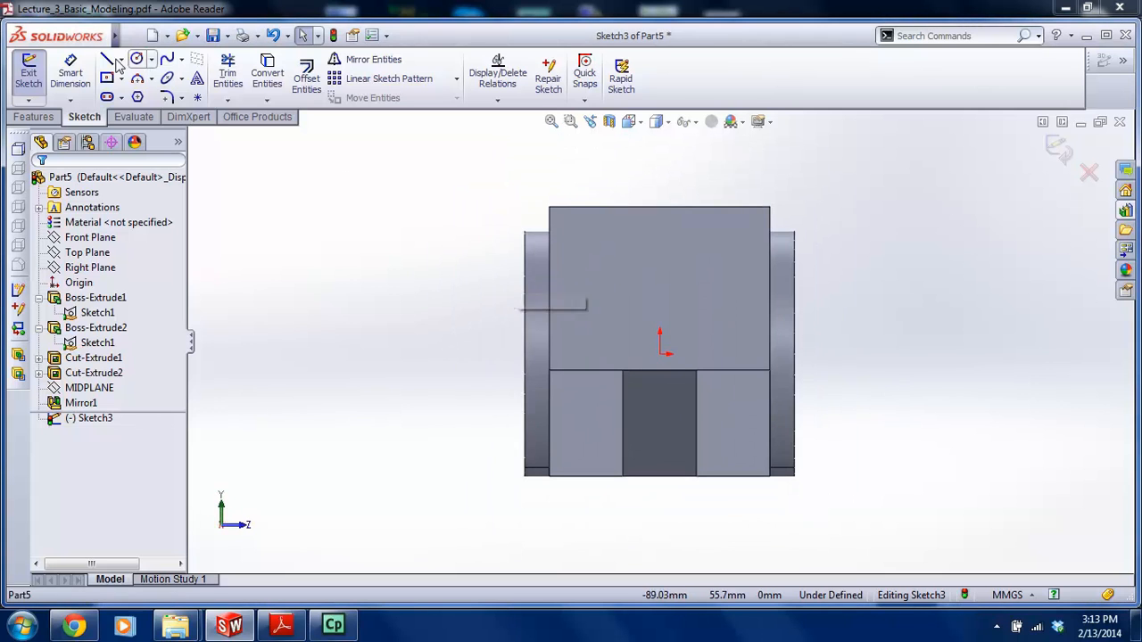
Draw a corner rectangle about 63 mm high around the raised block's end face, extending beyond both of its sides
click(151, 80)
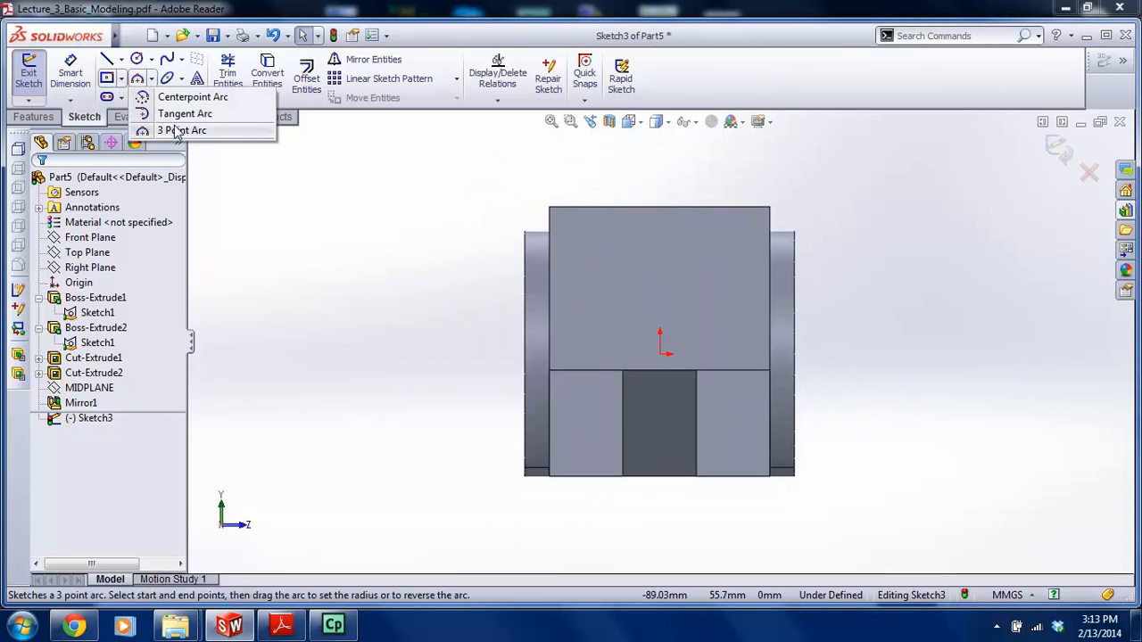
click(105, 80)
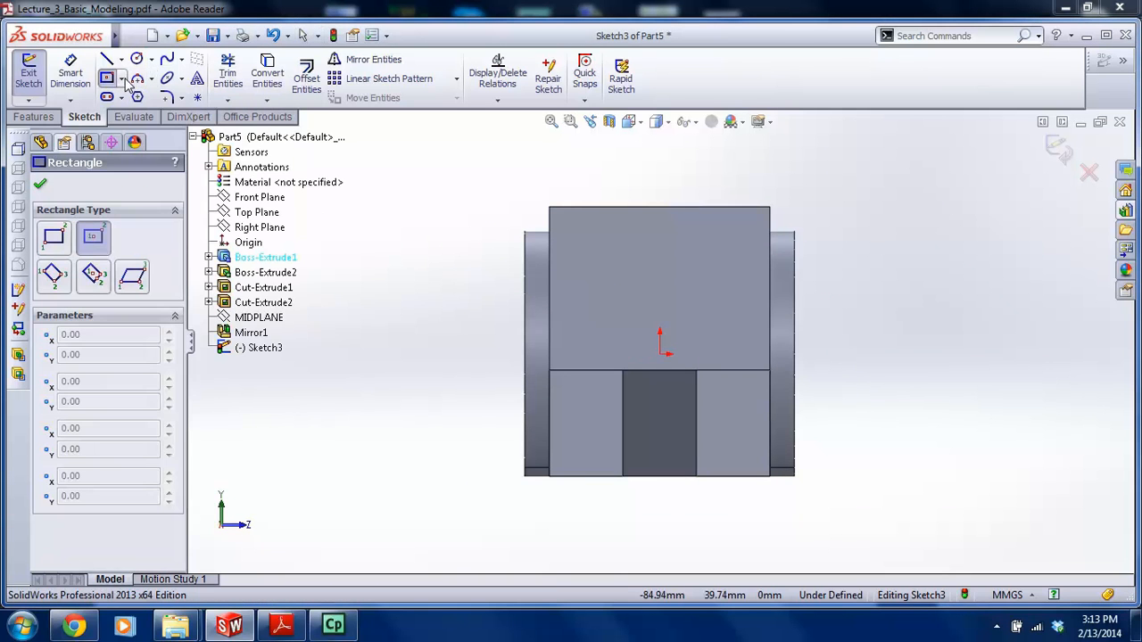
click(124, 80)
click(133, 96)
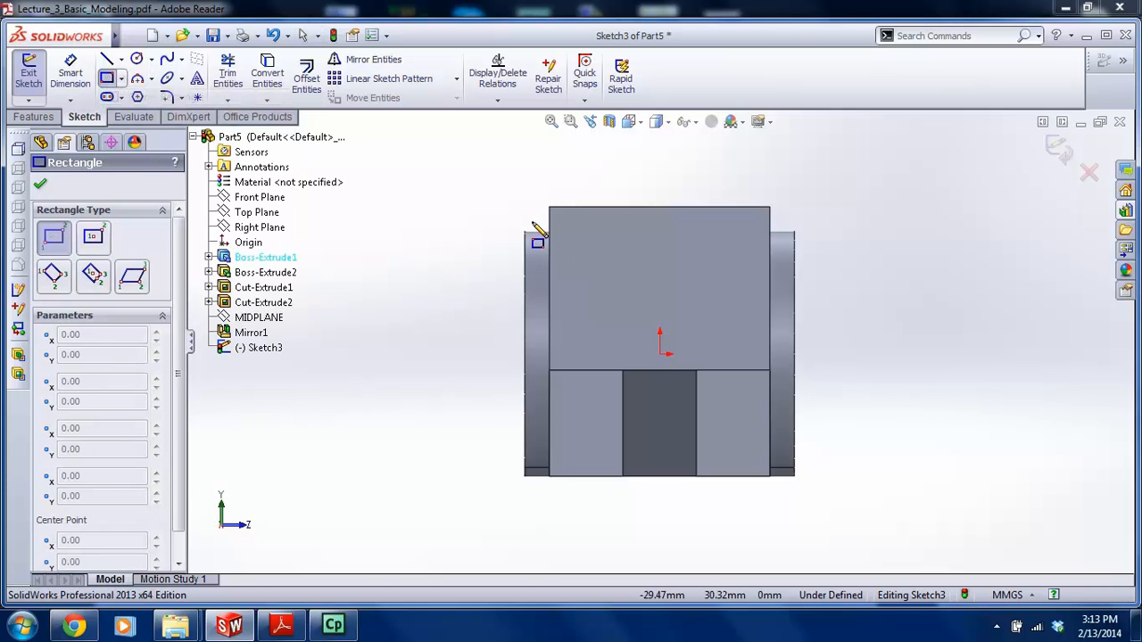
drag(451, 152, 832, 409)
key(Escape)
scroll(469, 382, up, 1)
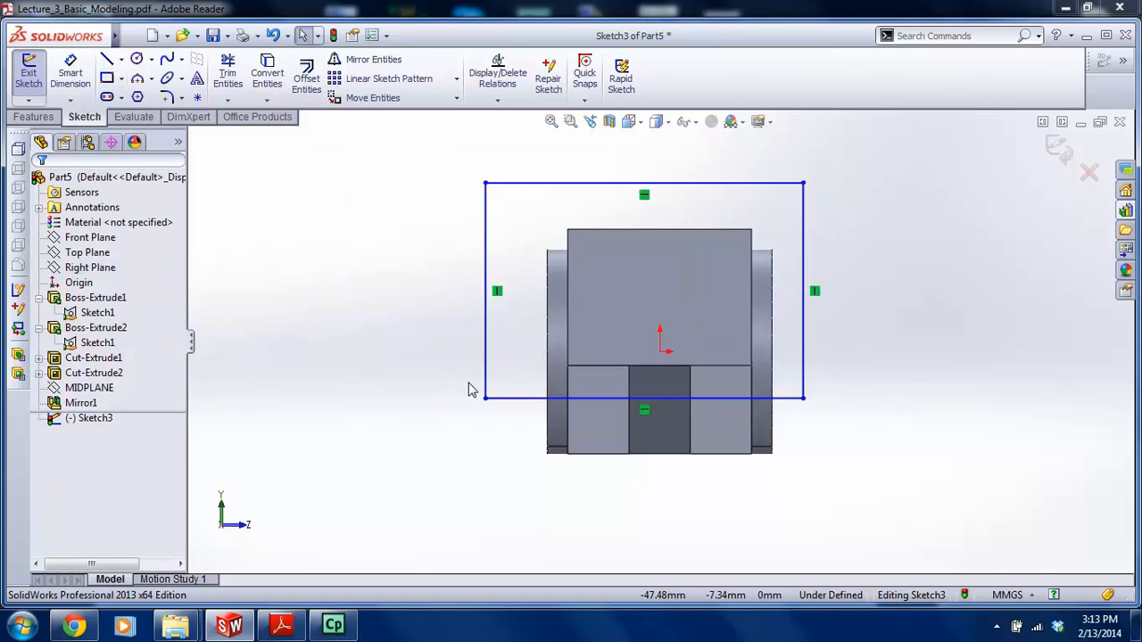
Make the rectangle's lower line collinear with the lower edge of the raised block's end face
scroll(722, 290, down, 3)
scroll(723, 382, up, 3)
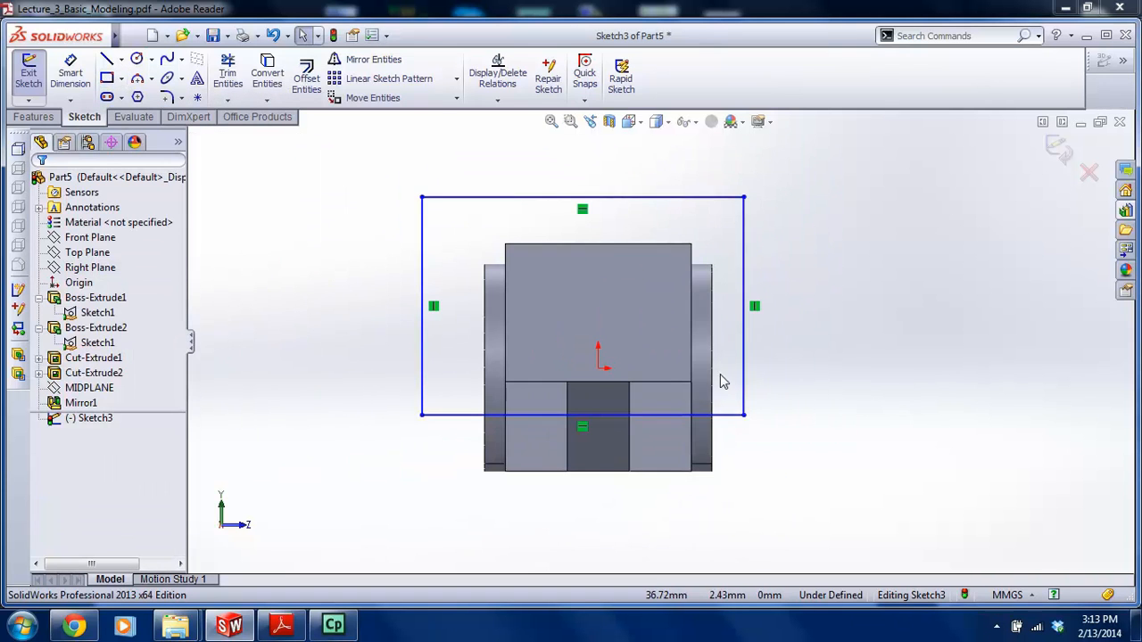
click(675, 415)
ctrl+click(552, 382)
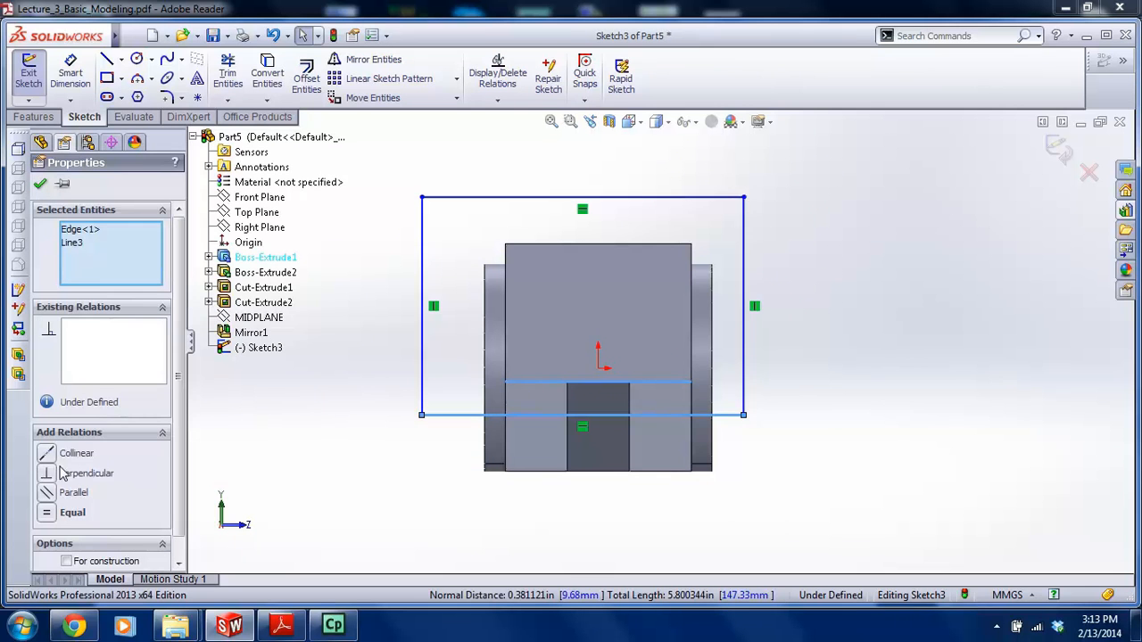
key(Escape)
scroll(492, 384, up, 3)
scroll(566, 321, down, 2)
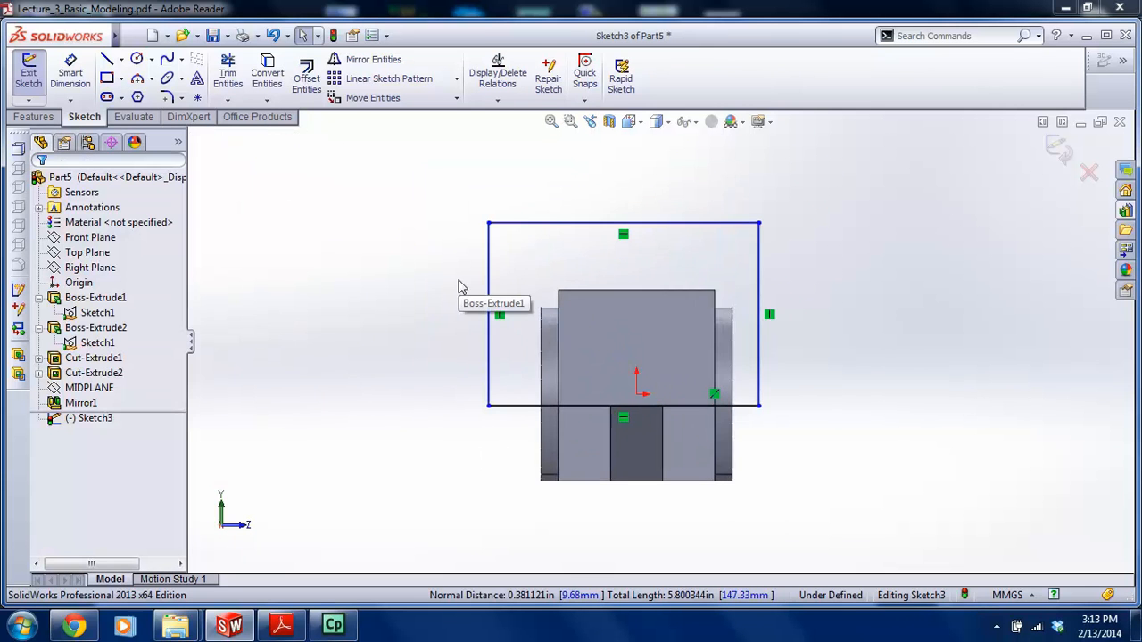
Move the rectangle's left vertical line inward so the rectangle is about 84 mm wide
drag(488, 275, 517, 273)
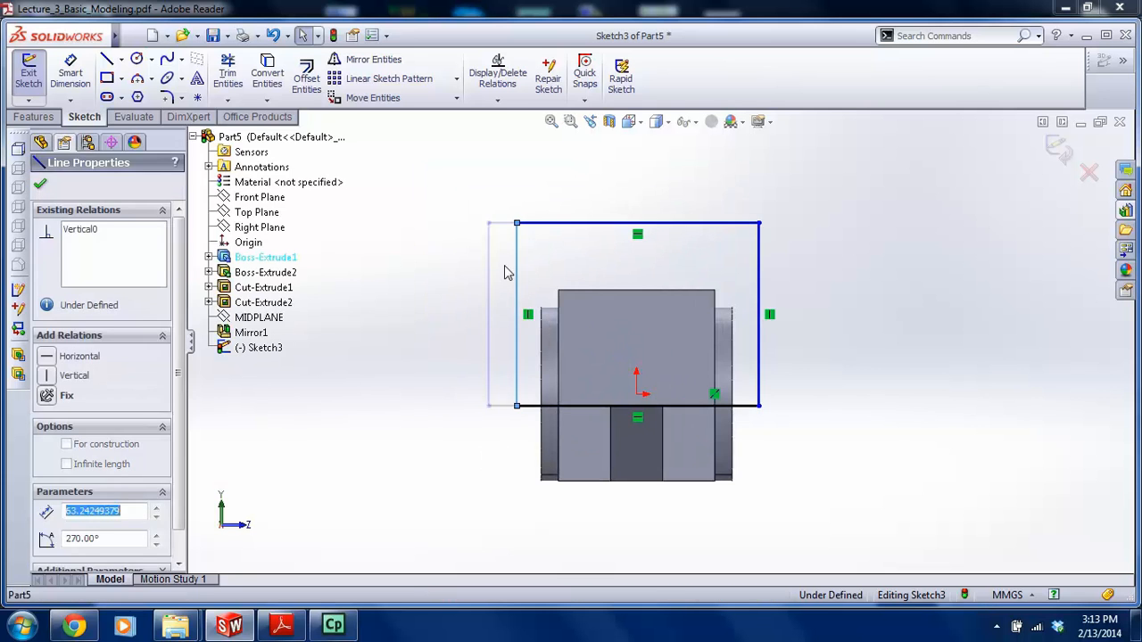
click(502, 267)
scroll(627, 259, up, 3)
scroll(767, 254, down, 3)
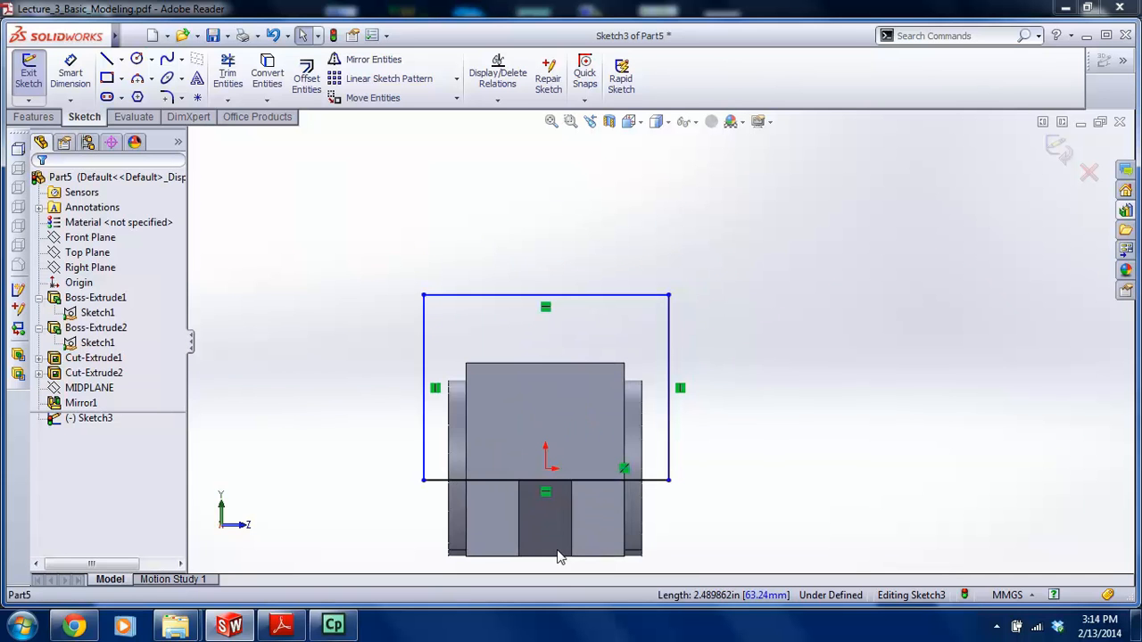
Look up the end plate's width and height in the Adobe Reader drawing, and return to the SolidWorks sketch
click(281, 626)
scroll(675, 553, up, 1)
scroll(670, 579, down, 1)
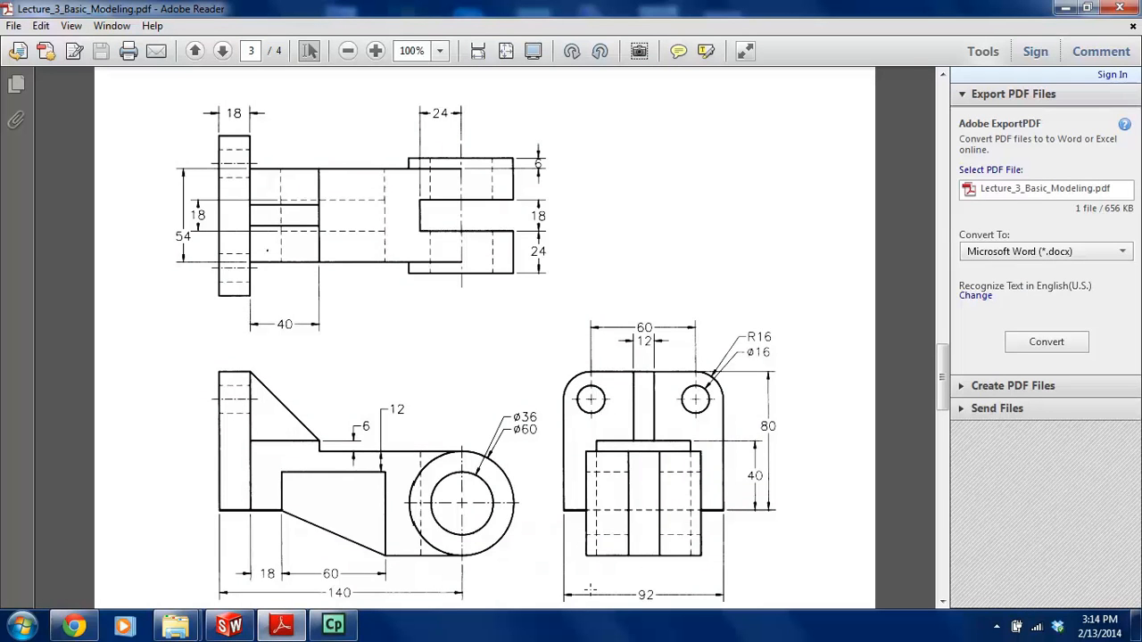
click(232, 627)
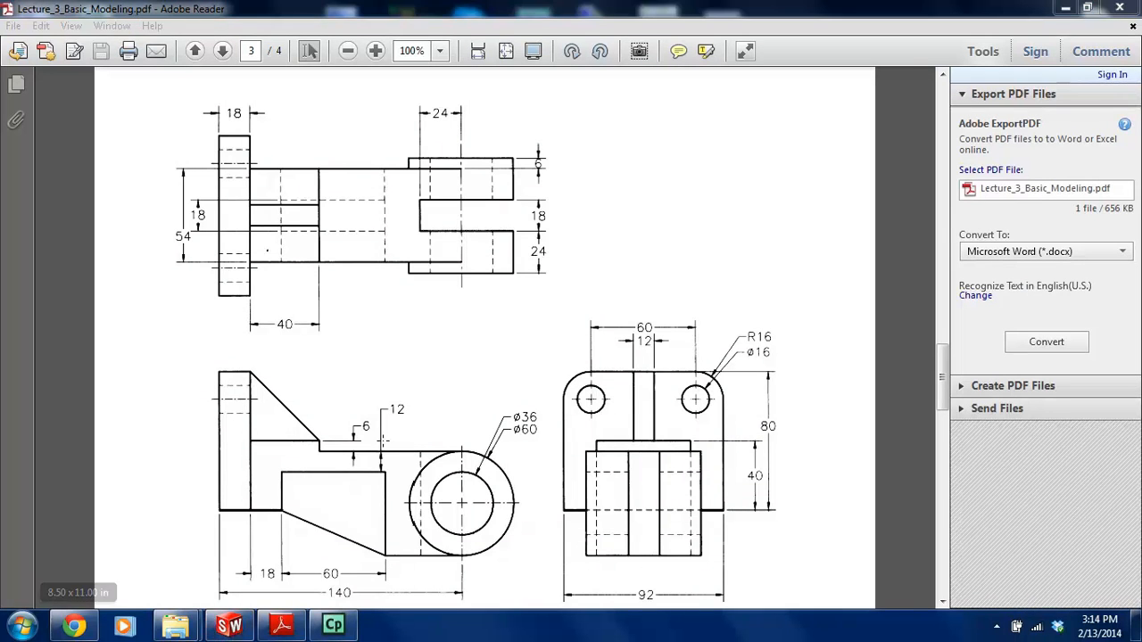
scroll(309, 319, up, 2)
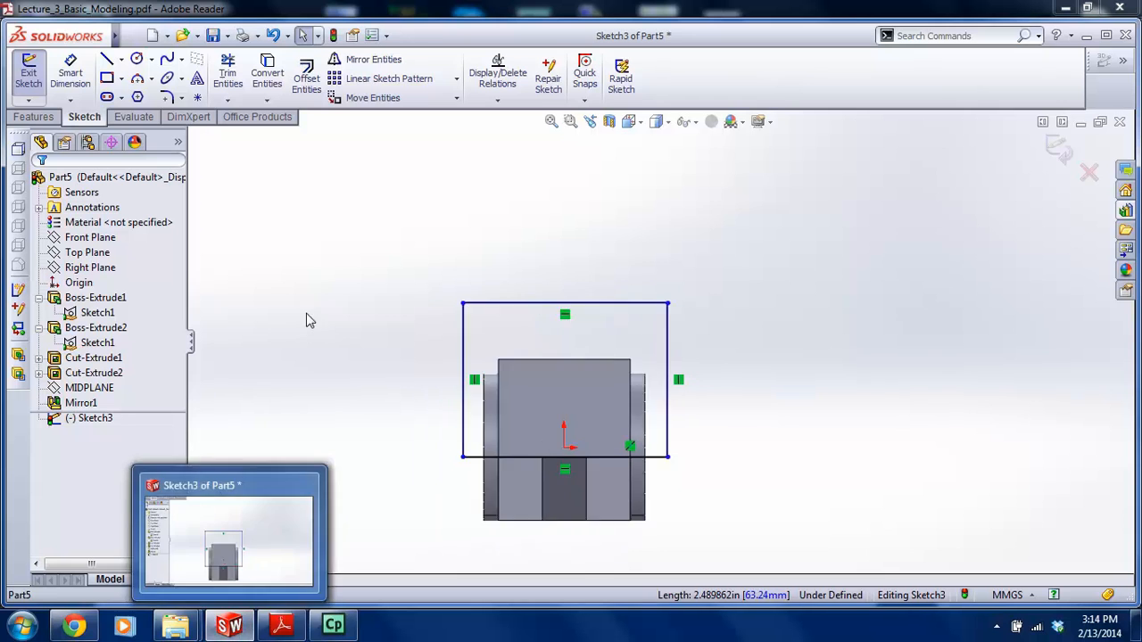
Dimension the rectangle's lower line and set its width to 92 mm
click(86, 81)
scroll(508, 446, down, 1)
click(605, 441)
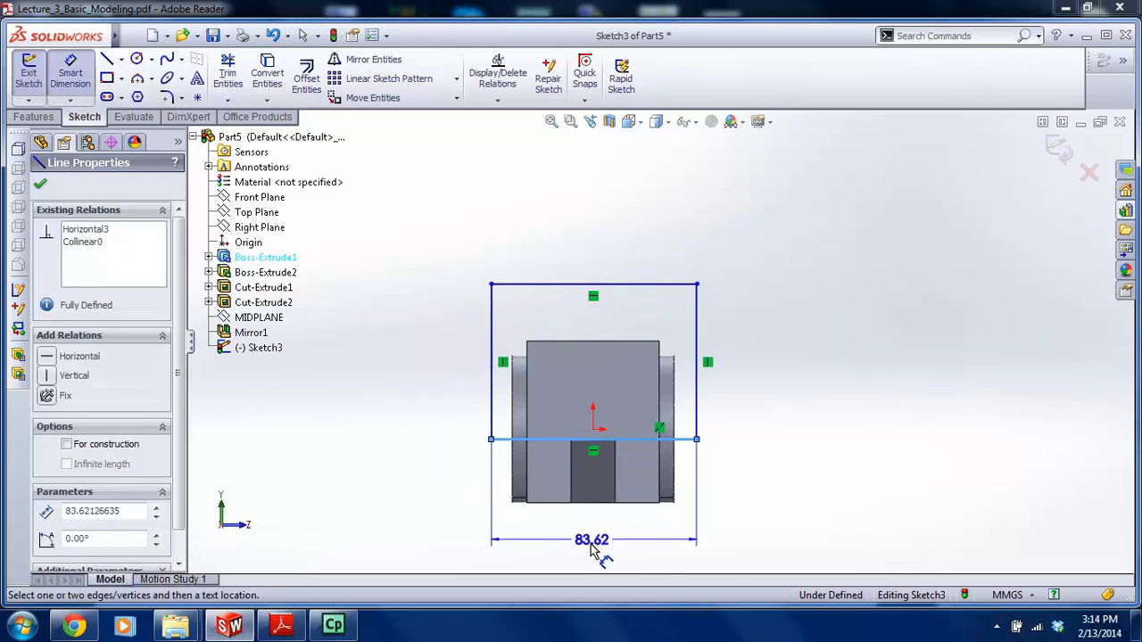
click(599, 548)
text(92)
key(Return)
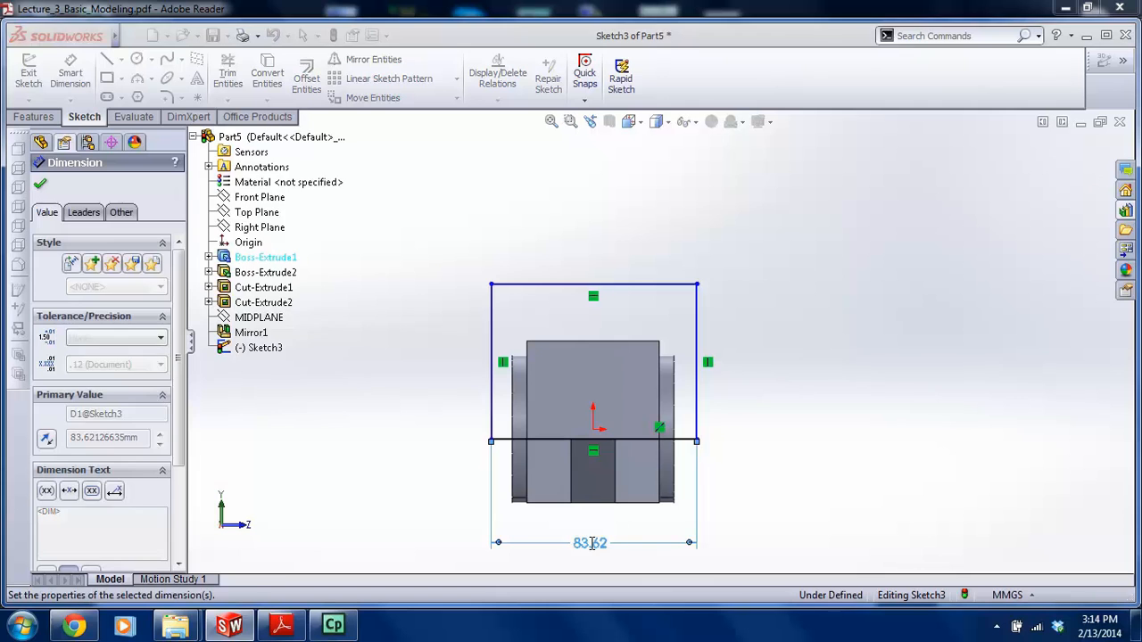
Dimension the rectangle's right vertical line and set the height to 80 mm
click(716, 406)
click(790, 392)
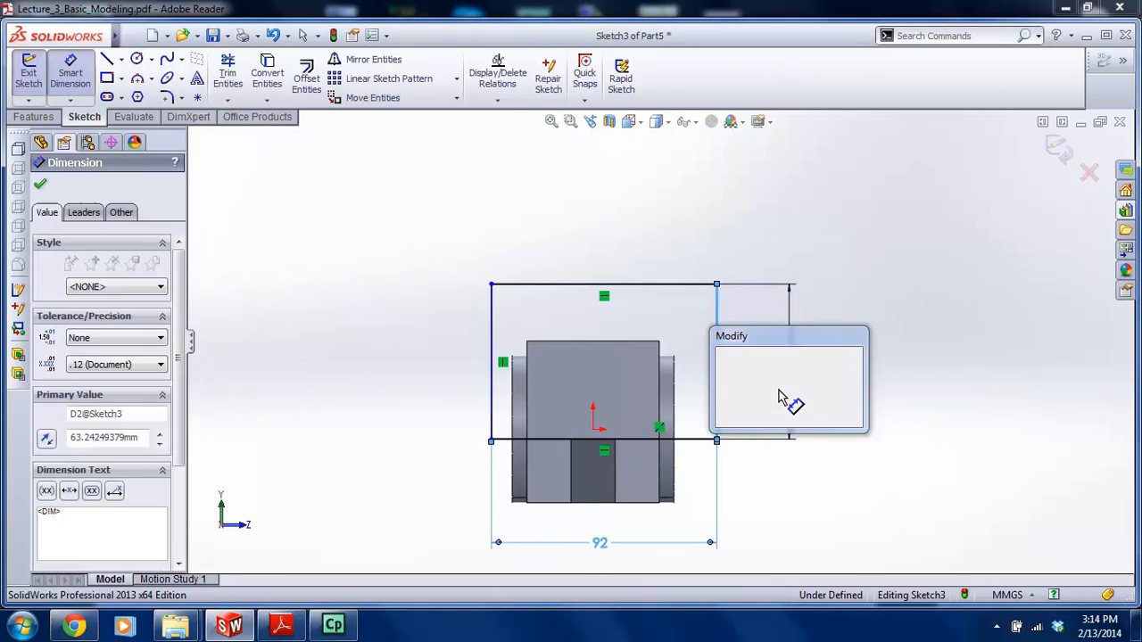
text(80)
key(Return)
key(Escape)
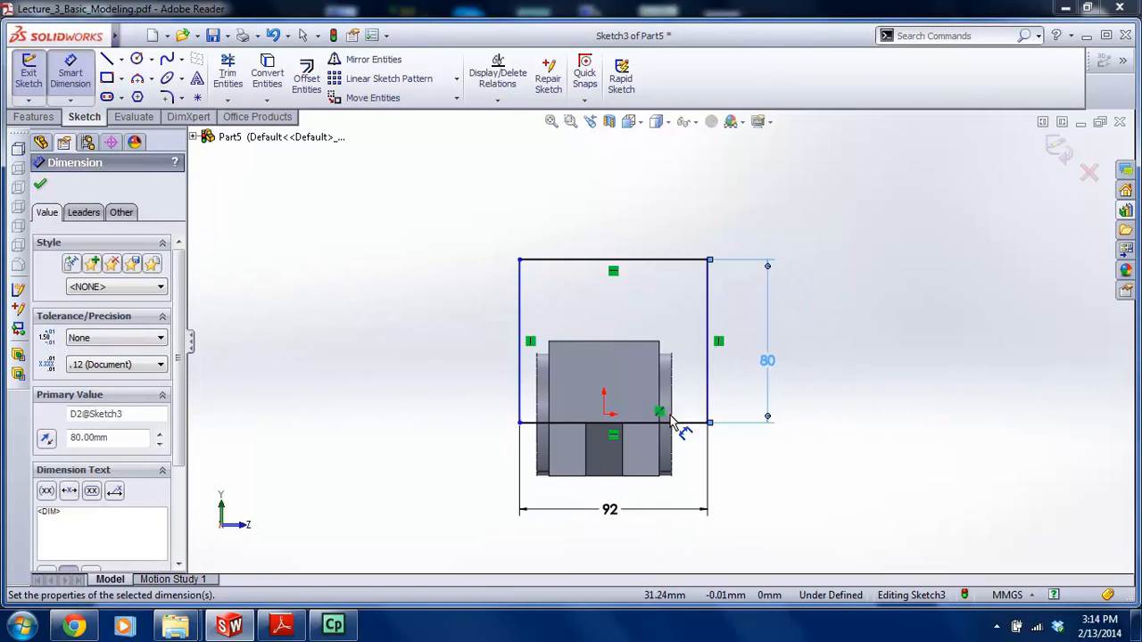
Draw a vertical construction line from the midpoint of the raised block's lower edge to the midpoint of its upper edge
scroll(675, 364, down, 2)
click(121, 59)
click(142, 94)
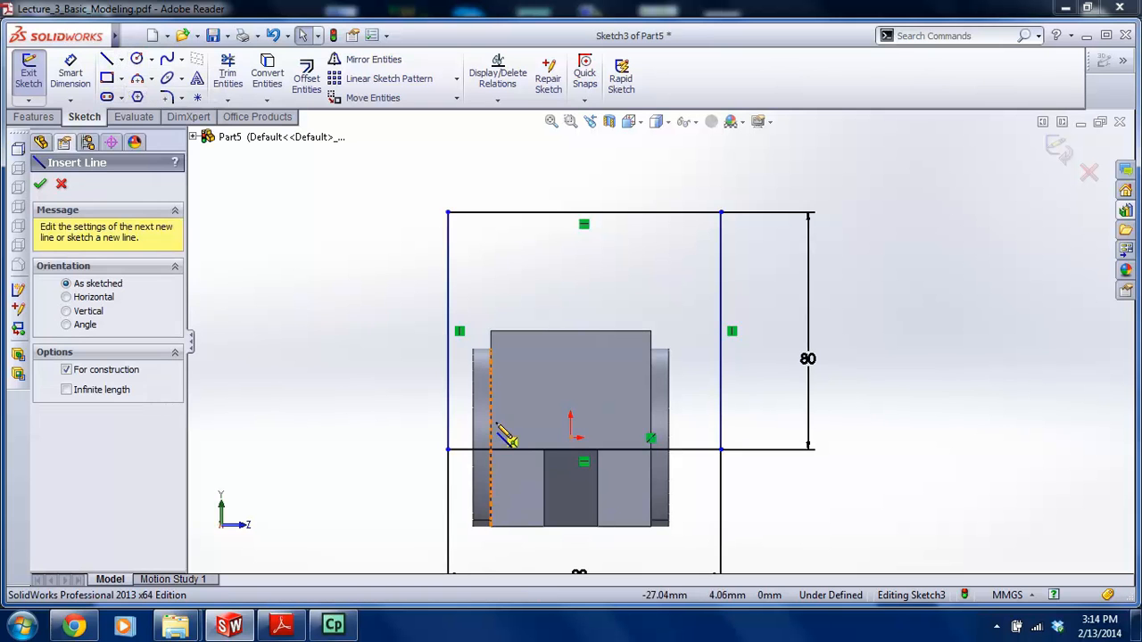
click(570, 448)
click(571, 330)
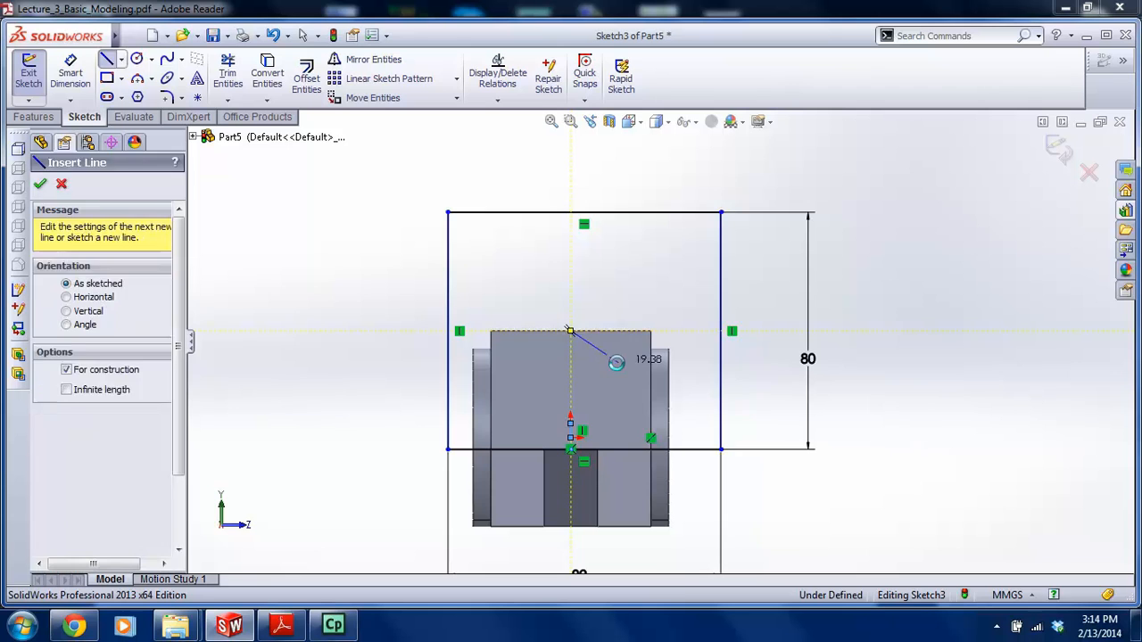
key(Escape)
click(573, 367)
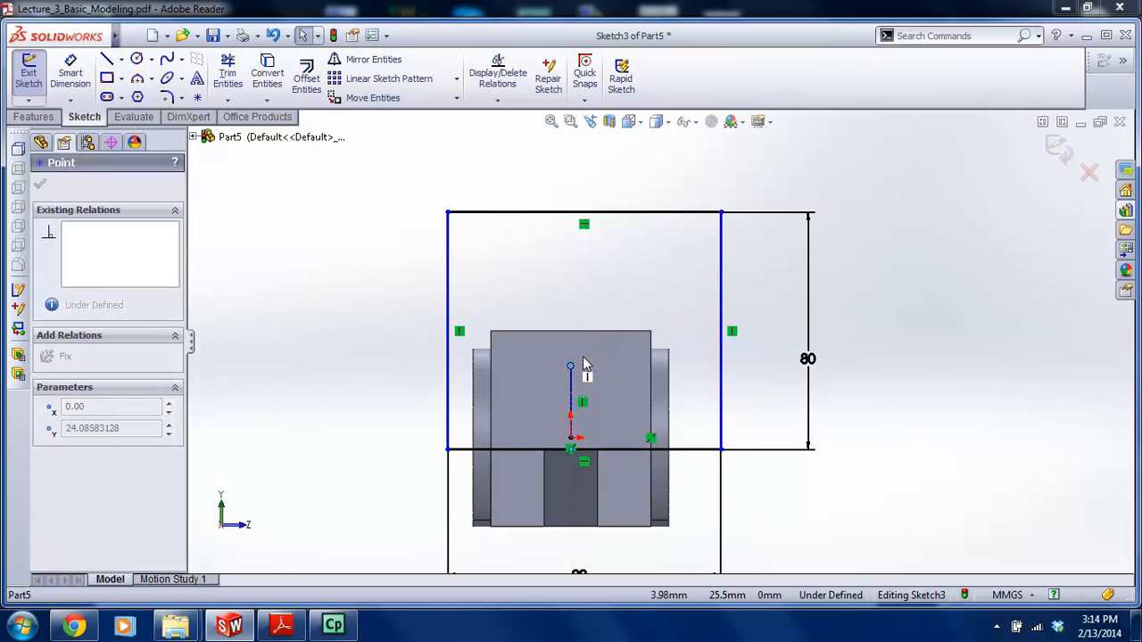
drag(579, 333, 579, 332)
click(465, 374)
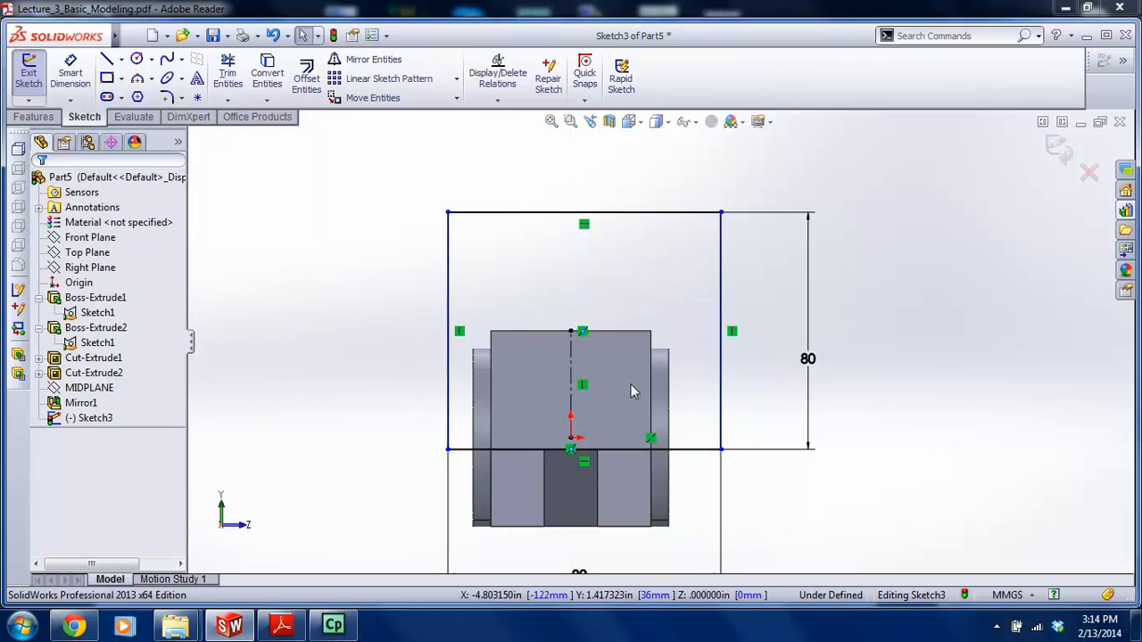
Make the rectangle's two vertical sides symmetric about the vertical construction line
drag(738, 397, 387, 357)
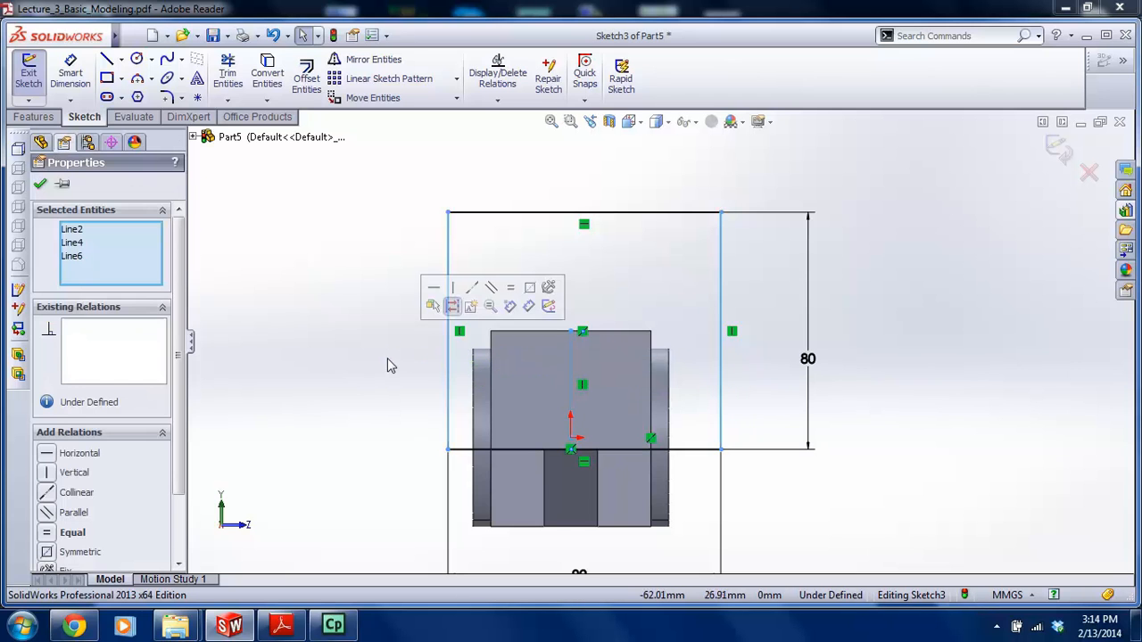
click(48, 551)
click(453, 406)
scroll(543, 421, up, 2)
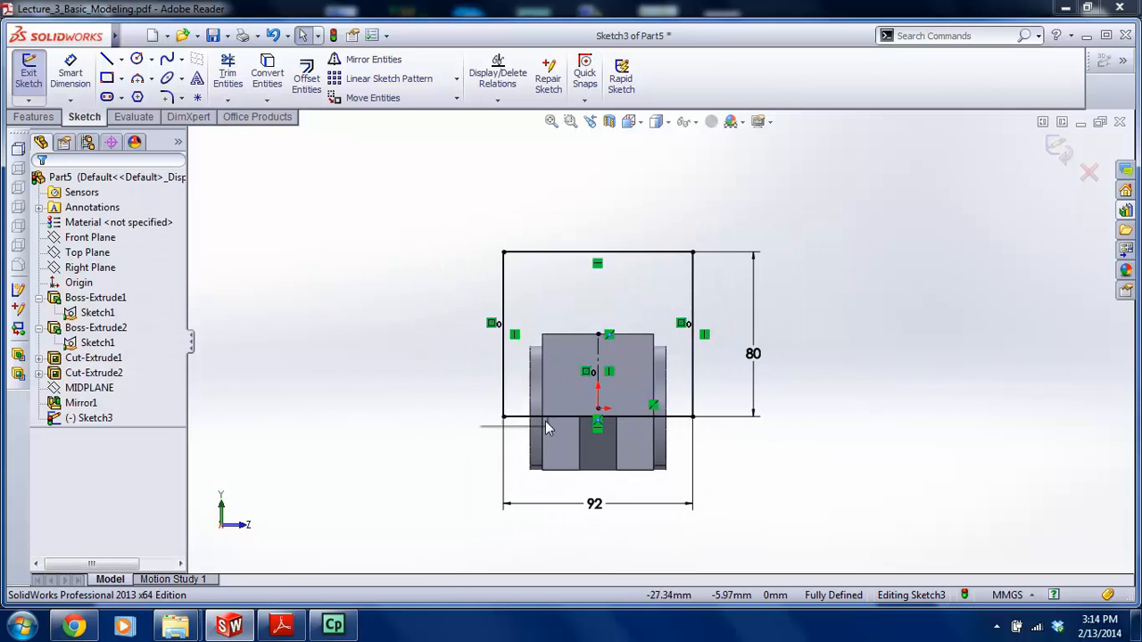
scroll(672, 457, down, 1)
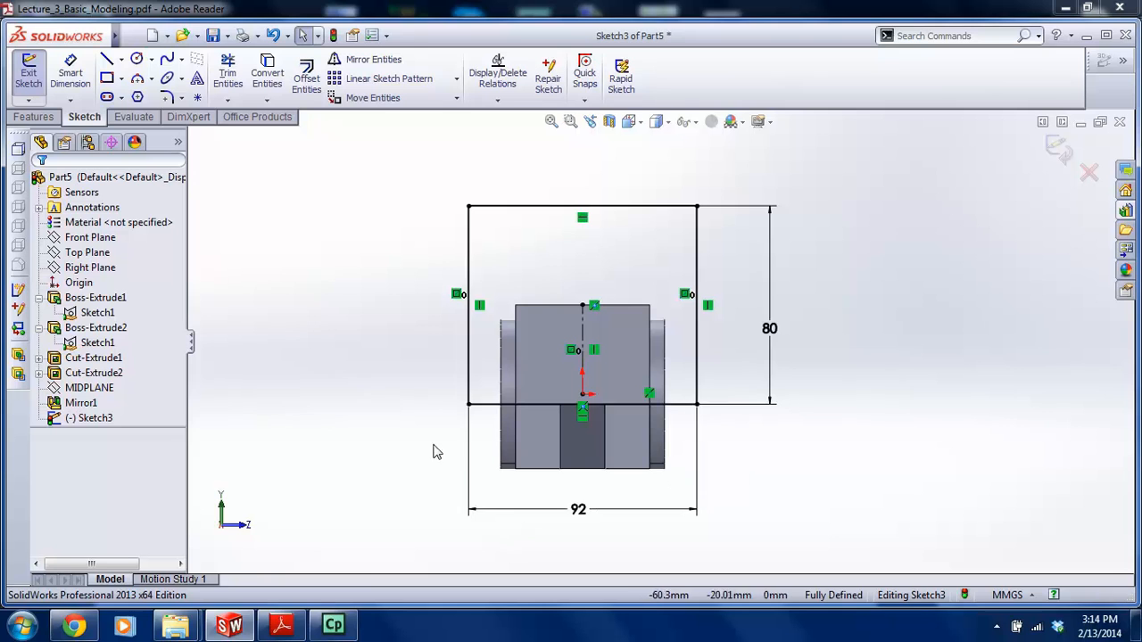
Look up the end plate's corner radius and hole diameter in the Adobe Reader drawing, and return to the SolidWorks sketch
click(281, 625)
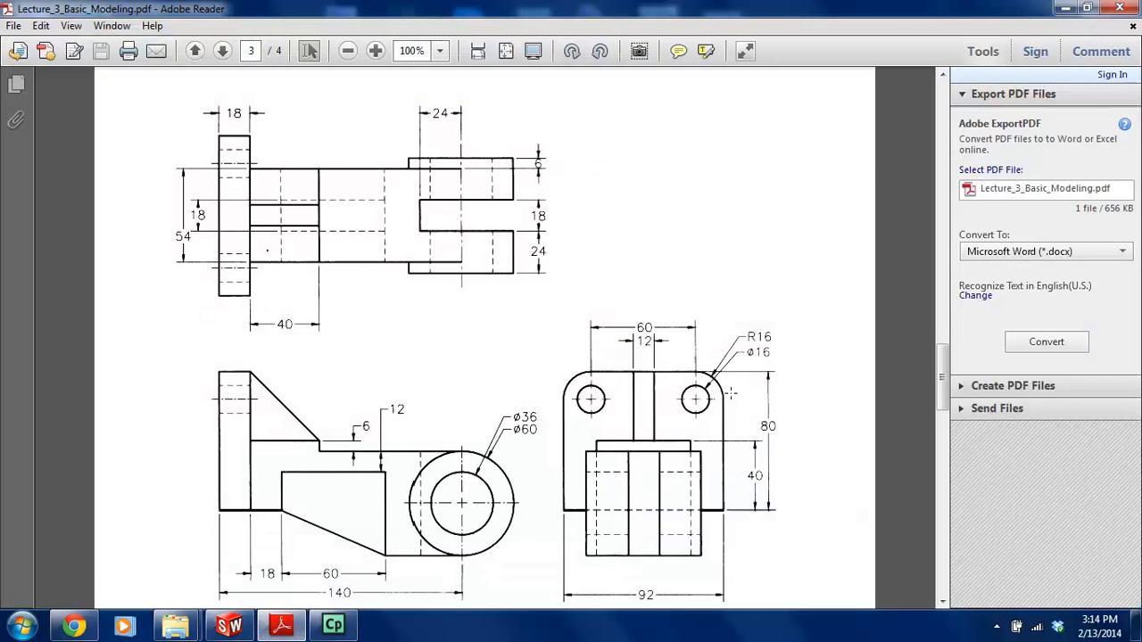
scroll(730, 393, down, 1)
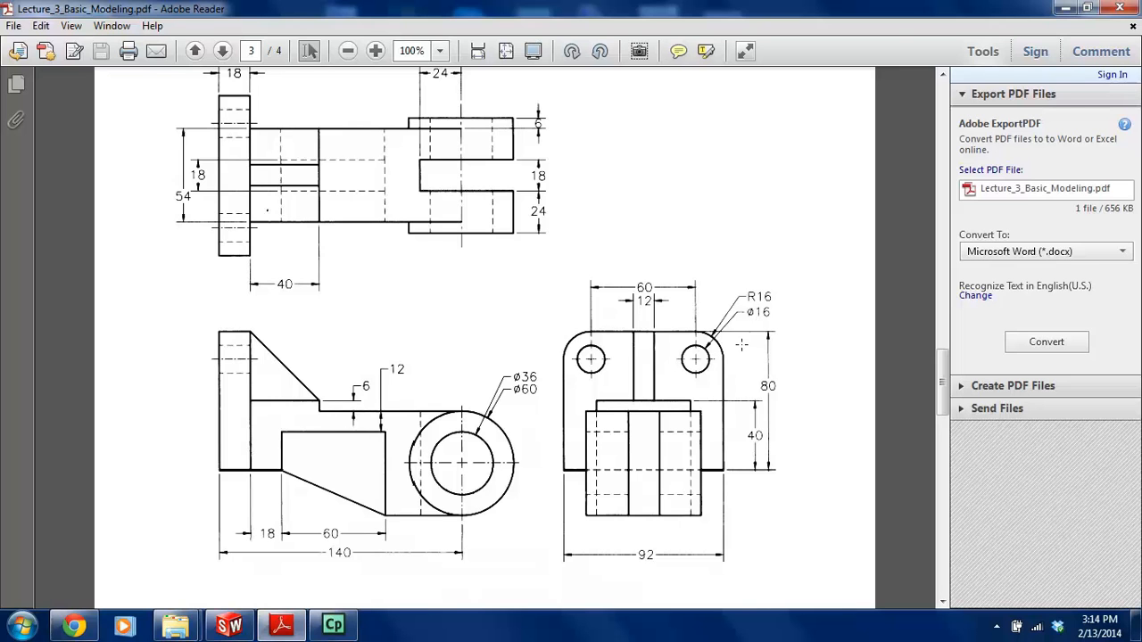
click(234, 626)
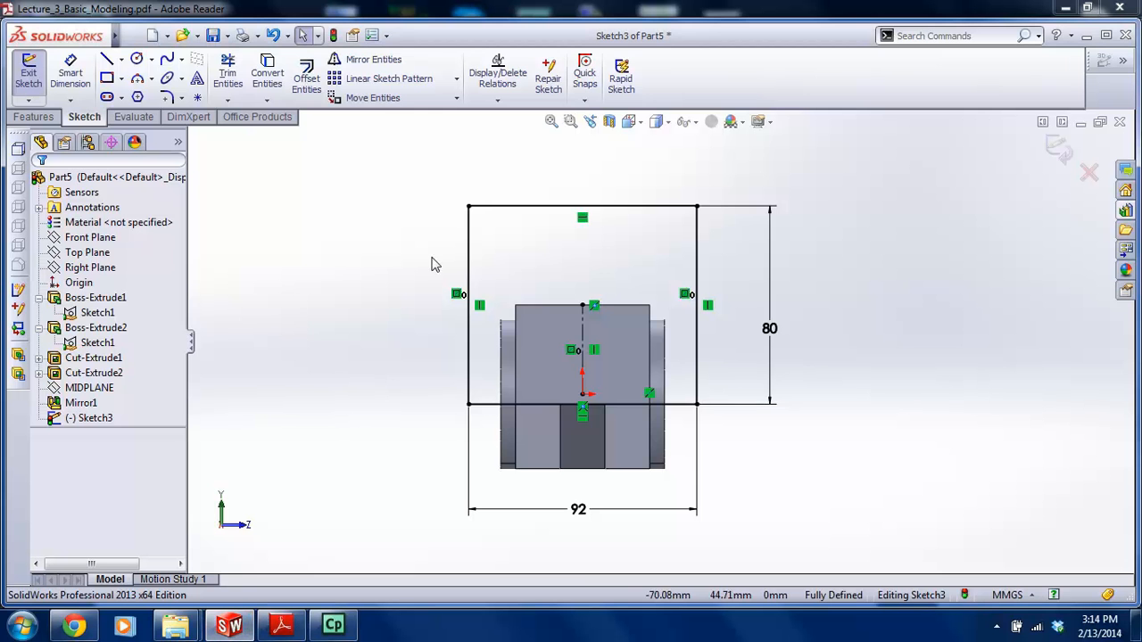
Round the rectangle's two upper corners with Sketch Fillet, entering a radius of 16 mm
scroll(580, 224, down, 2)
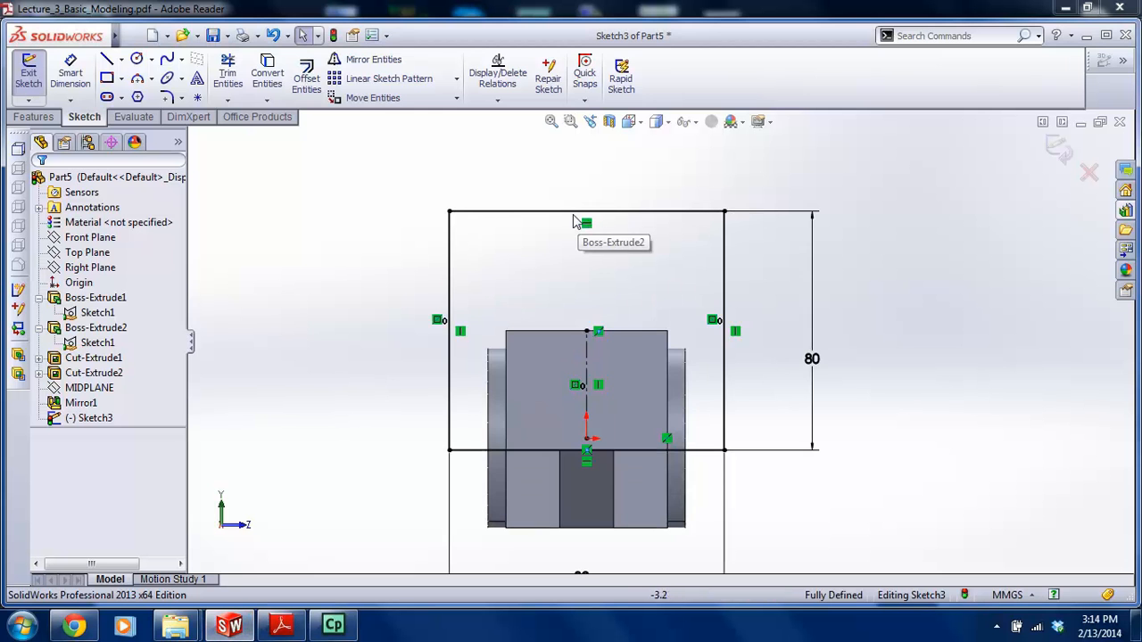
click(168, 98)
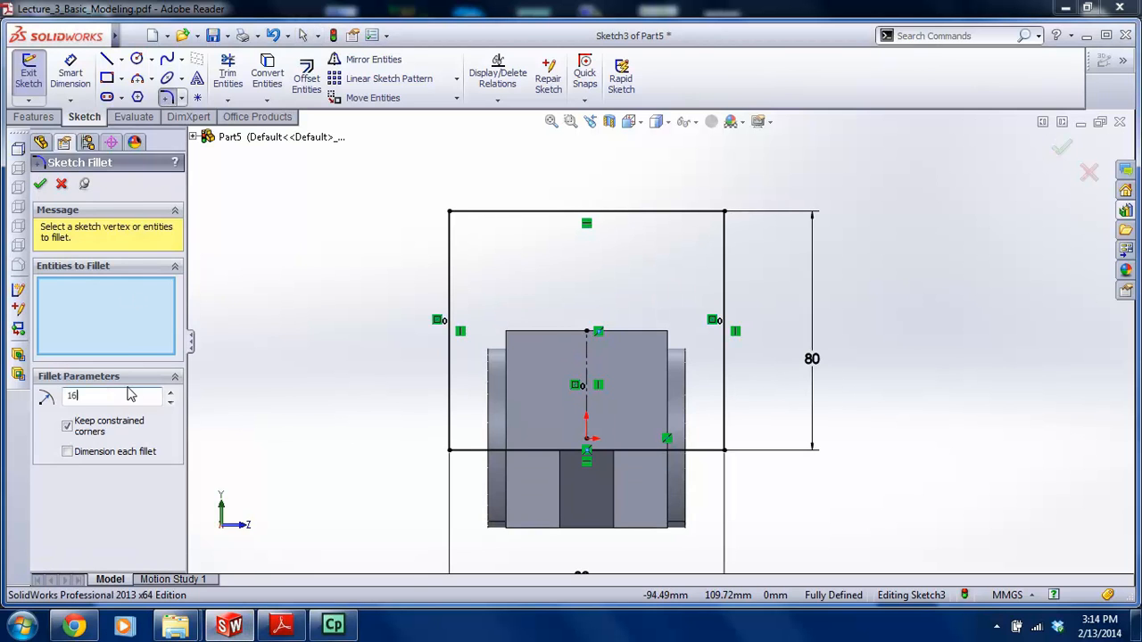
click(130, 314)
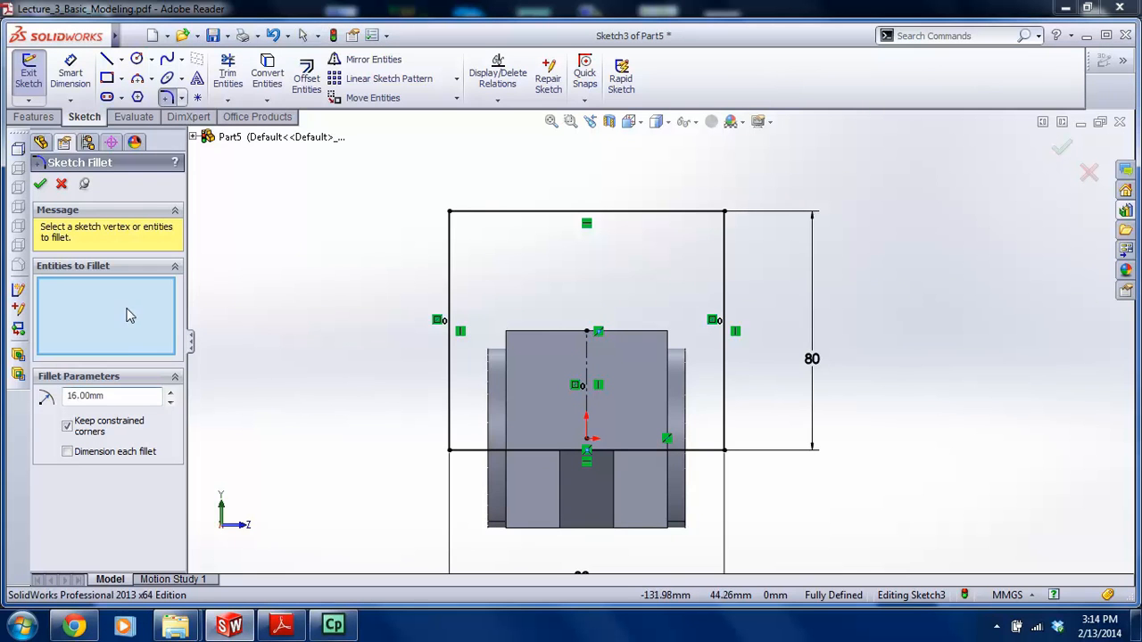
click(484, 213)
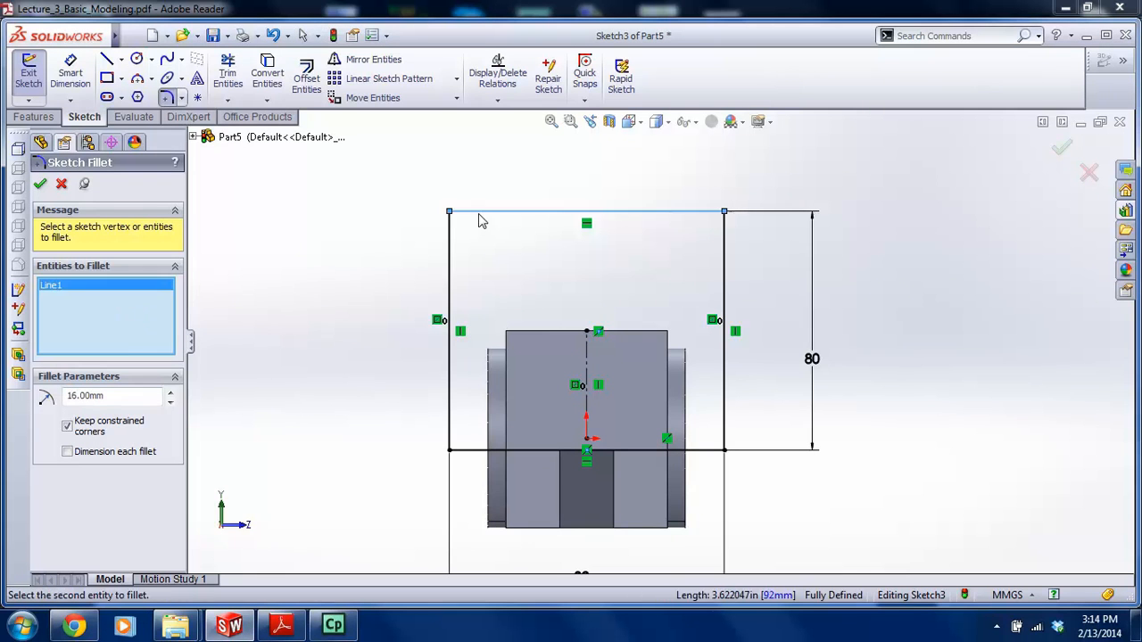
click(729, 244)
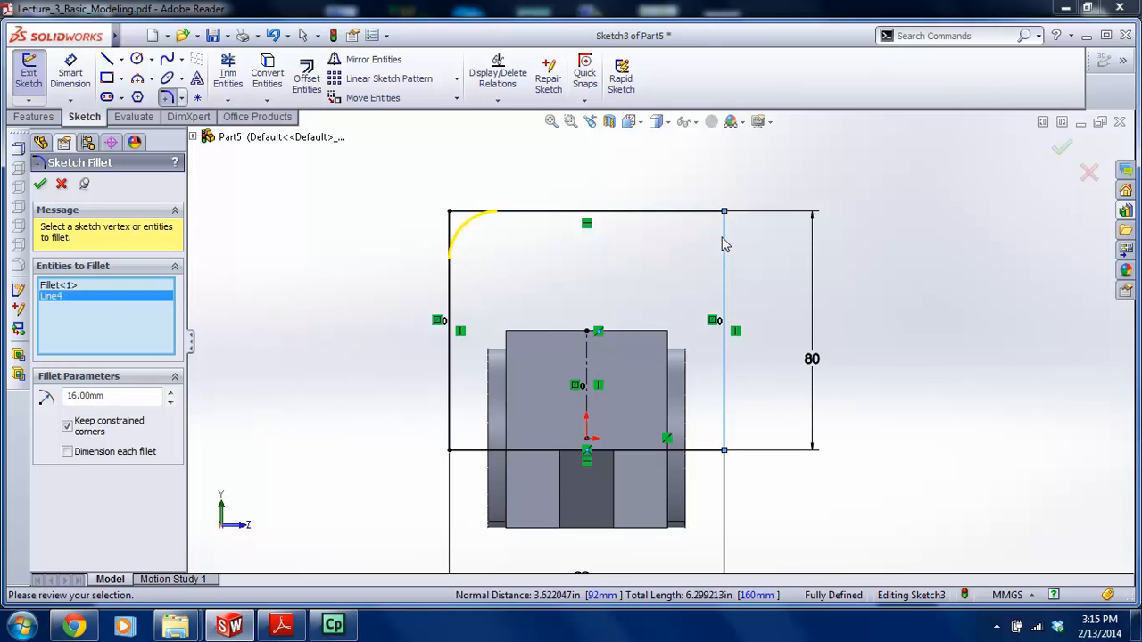
click(40, 184)
Sketch a circle on each fillet's center point, the left one about 17 mm in diameter
scroll(696, 255, down, 2)
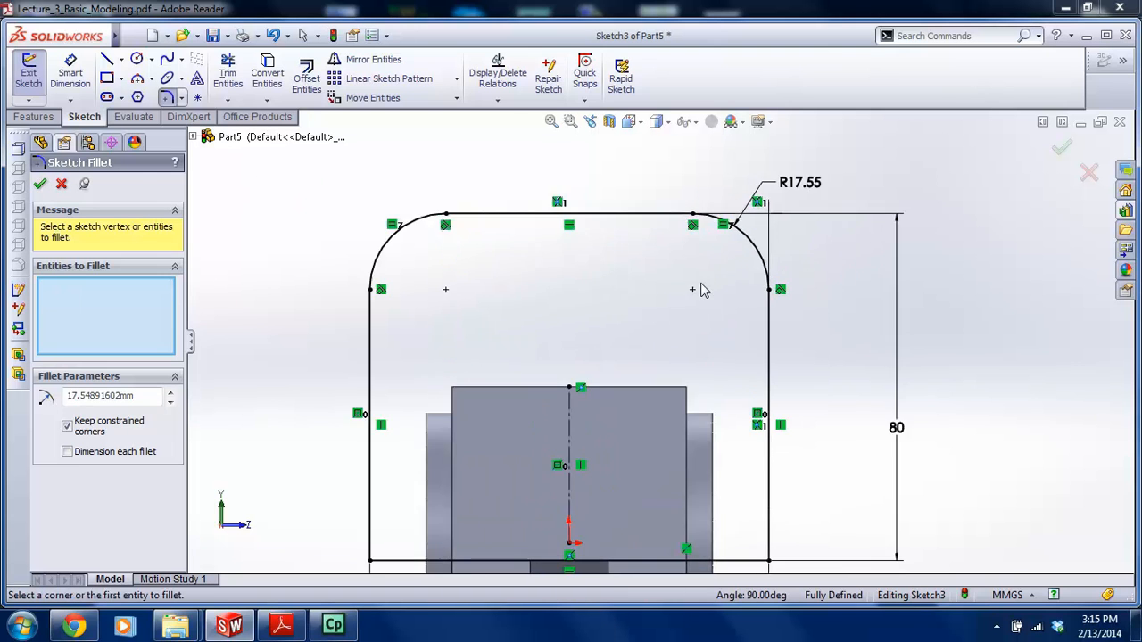
click(136, 58)
click(446, 289)
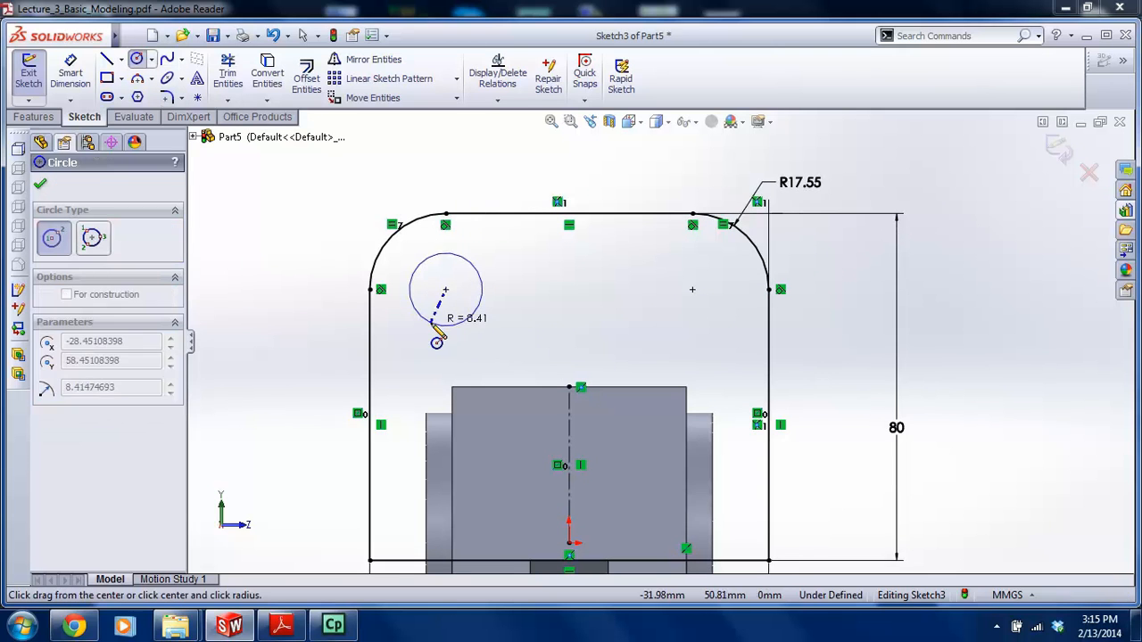
click(446, 326)
click(692, 289)
click(679, 330)
key(Escape)
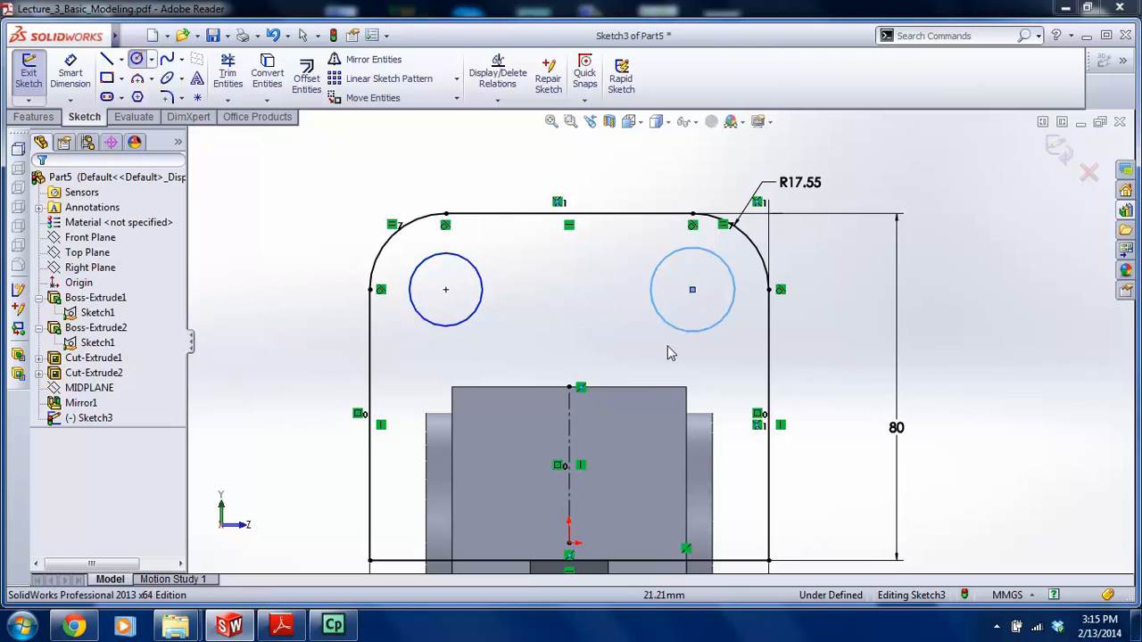
Add an equal relation between the two hole circles
drag(725, 366, 455, 306)
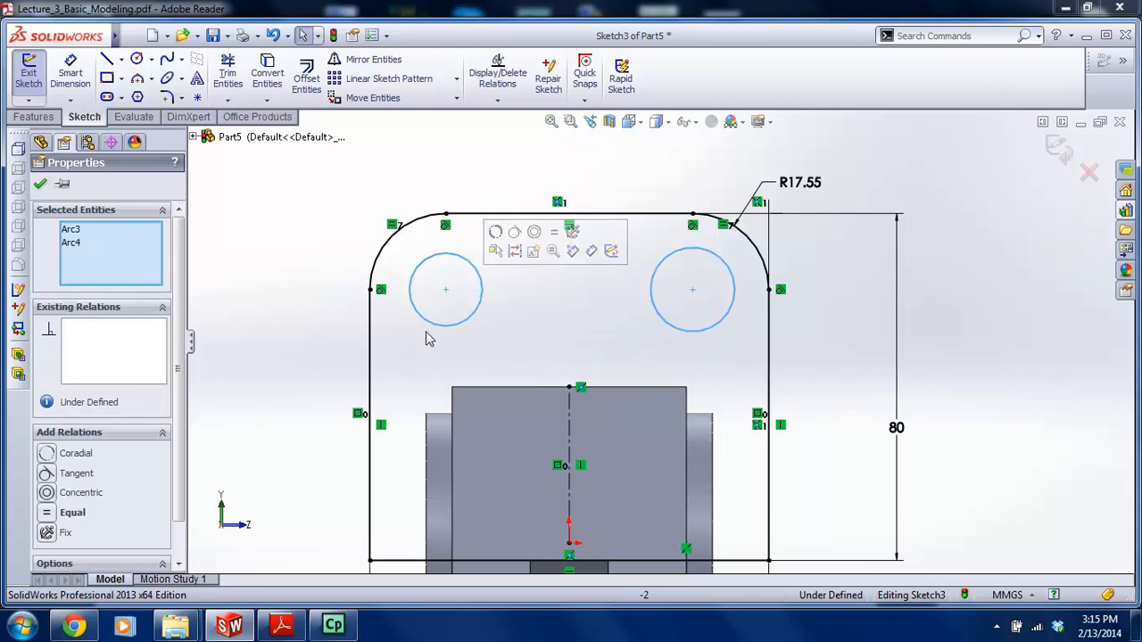
click(49, 511)
click(40, 182)
Dimension the left hole circle and set its diameter to 16 mm
click(70, 73)
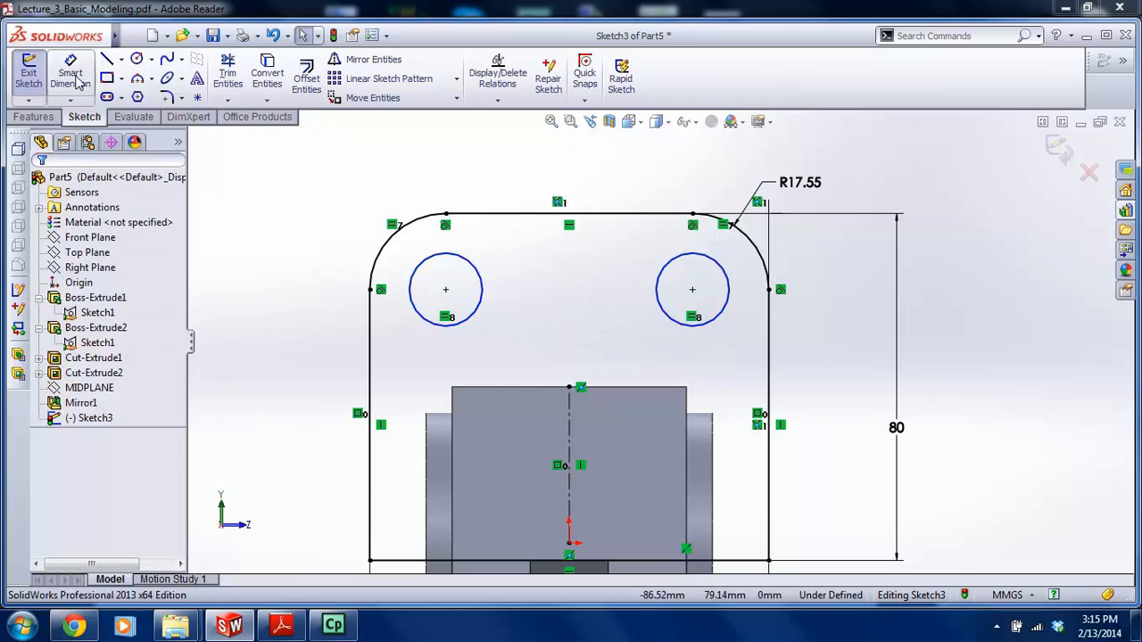
click(453, 256)
click(330, 173)
text(16)
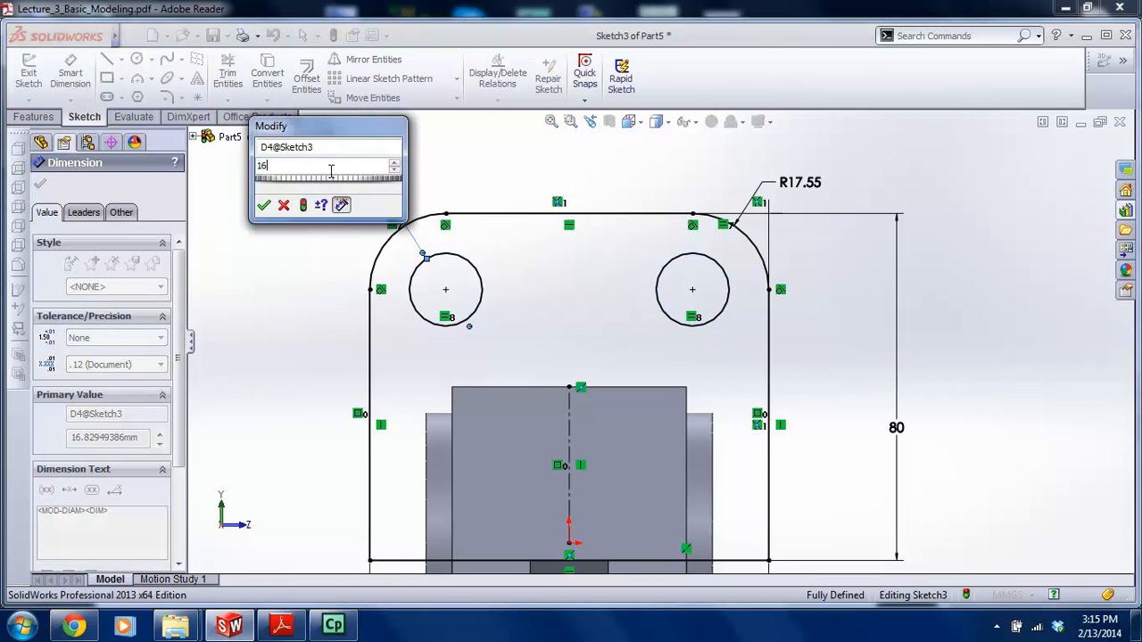
key(Return)
Look up the end plate's thickness in the Adobe Reader drawing, and return to the SolidWorks sketch
scroll(612, 273, up, 3)
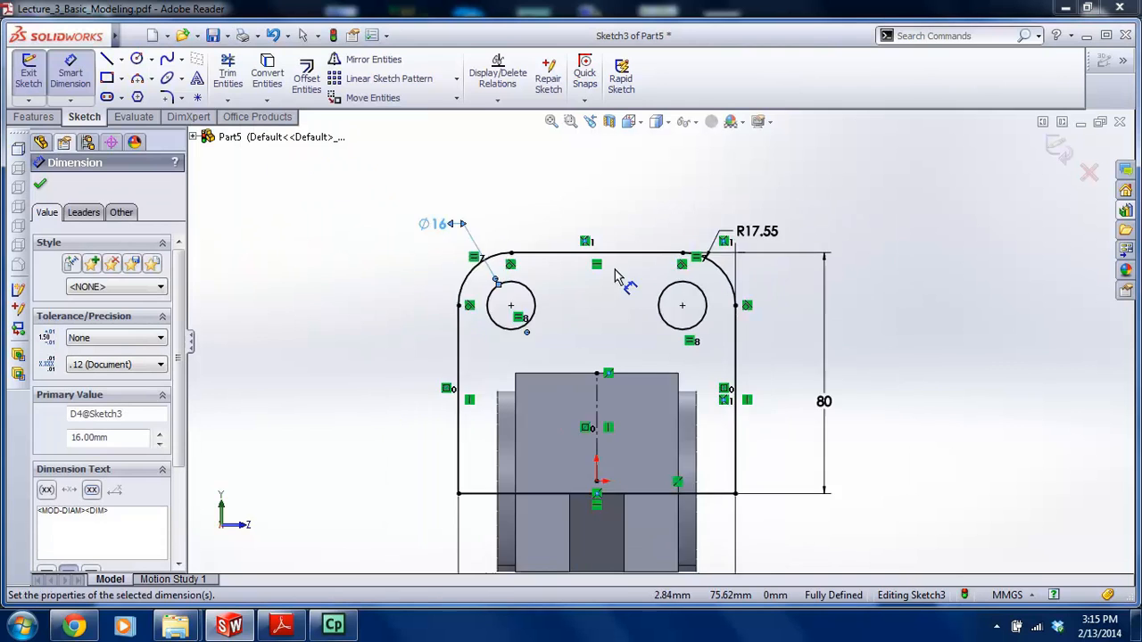
click(283, 627)
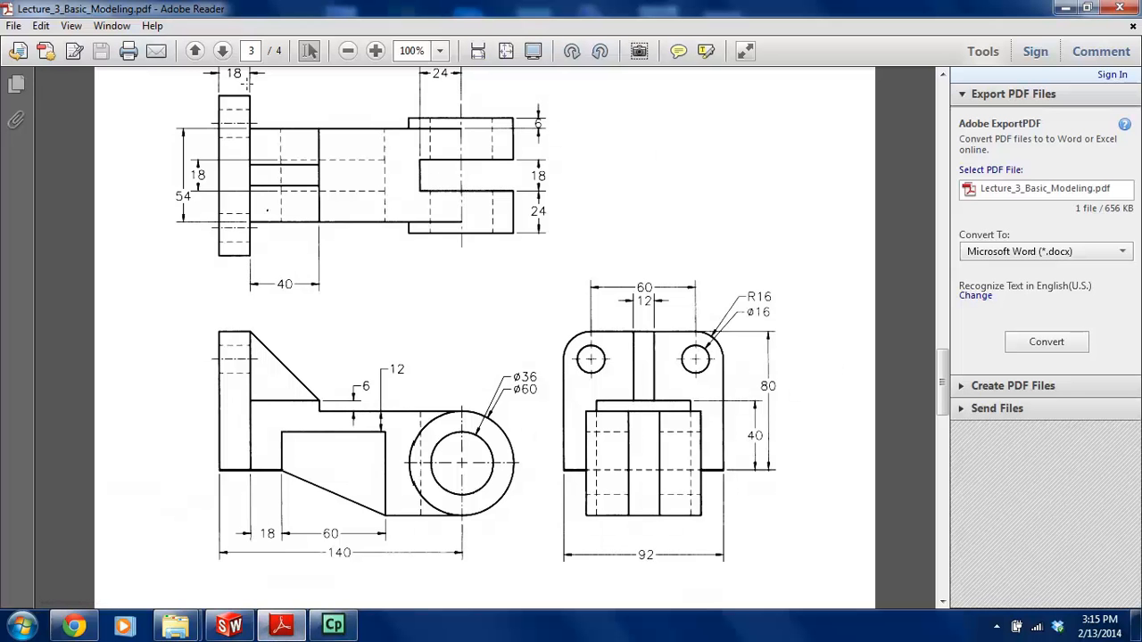
click(229, 625)
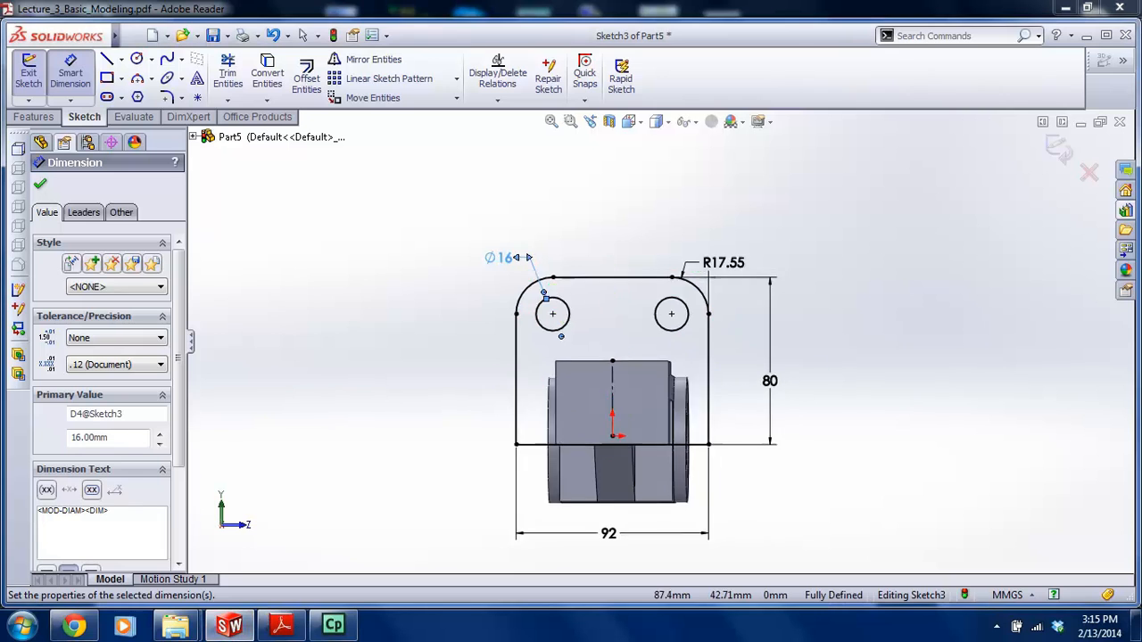
Exit the end plate sketch and start an extruded boss from it
middle_drag(518, 467, 490, 240)
mouse_move(758, 357)
middle_down()
mouse_move(616, 422)
mouse_move(700, 361)
mouse_move(683, 393)
middle_up()
scroll(616, 422, up, 3)
scroll(594, 481, down, 2)
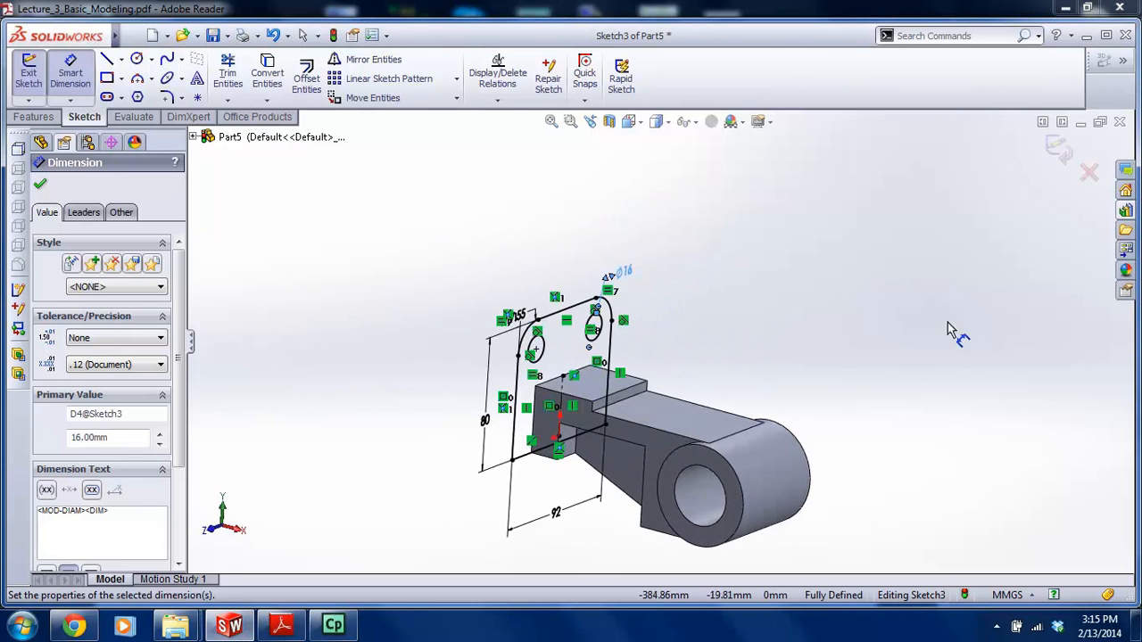
click(1055, 149)
click(33, 116)
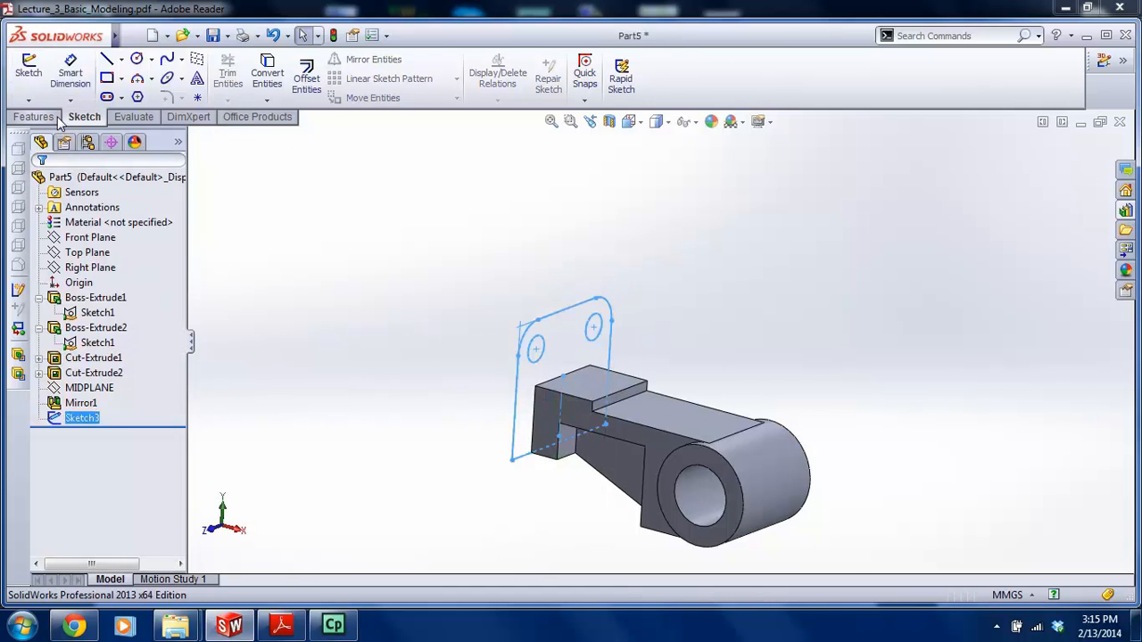
click(36, 78)
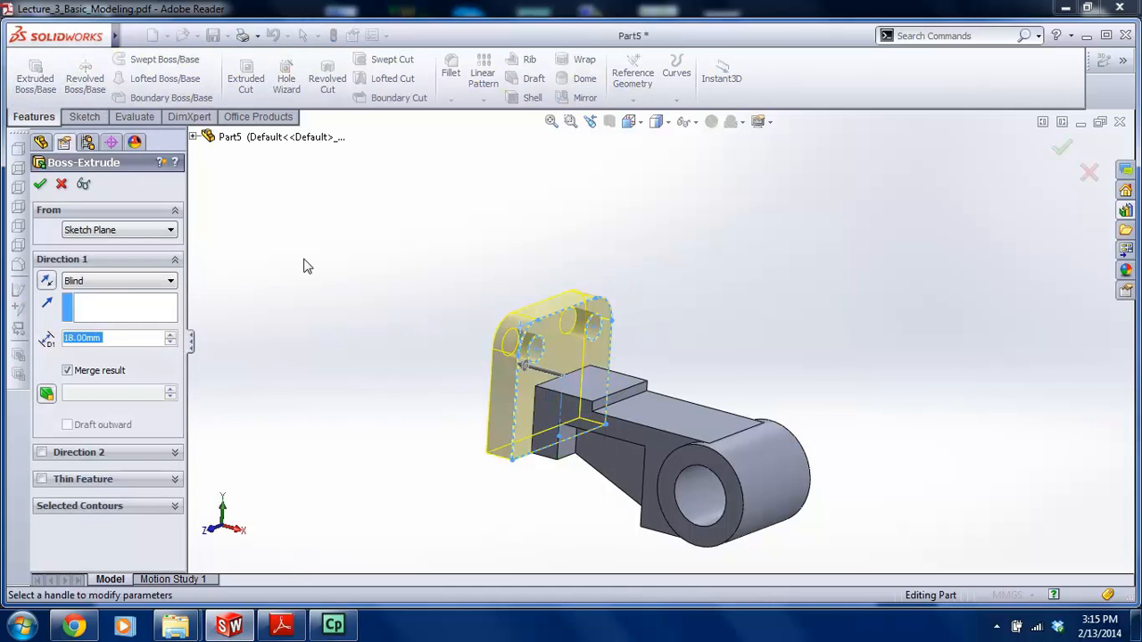
middle_drag(437, 351, 472, 358)
scroll(568, 375, down, 4)
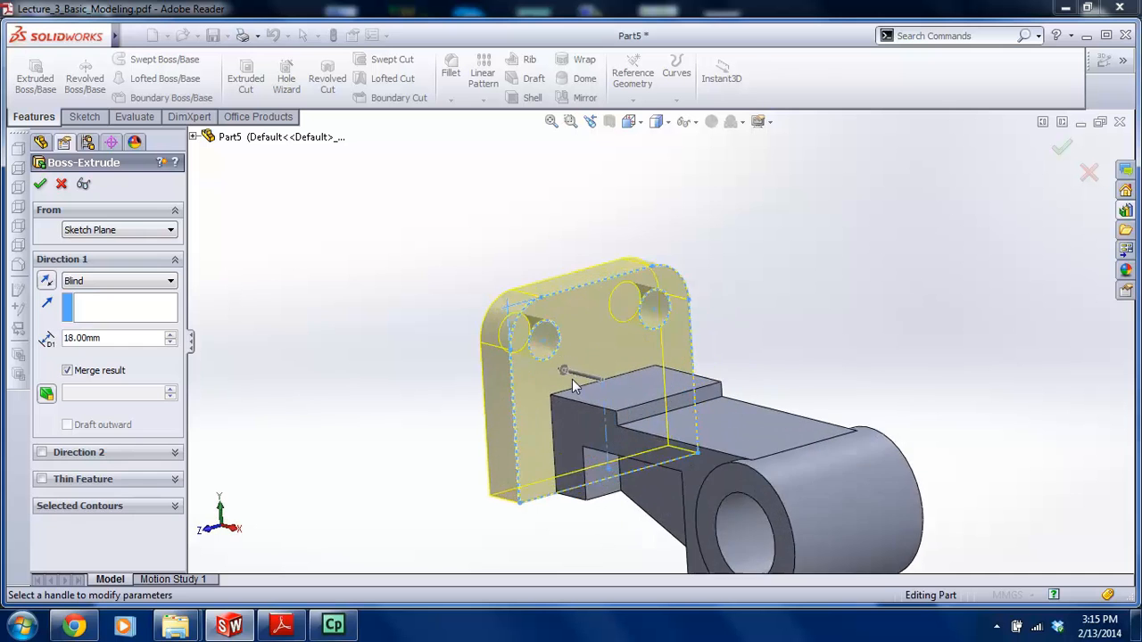
middle_drag(589, 357, 652, 338)
Replace the whole sketch in the extrusion's selected contours with the two plate regions, leaving out the hole circles
click(175, 506)
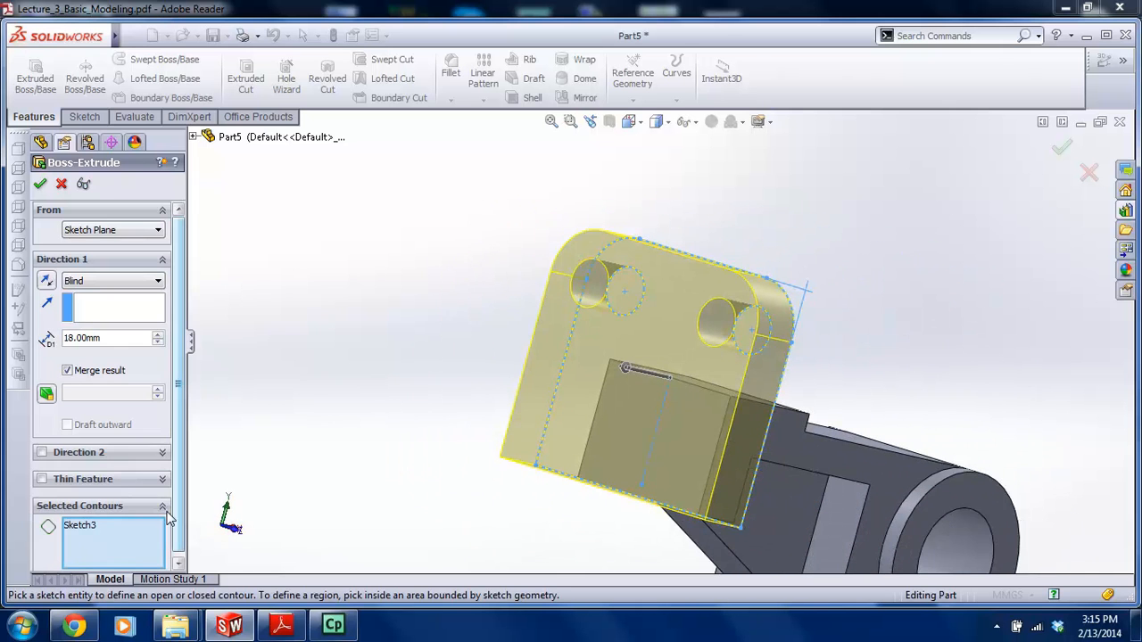
click(81, 528)
key(Delete)
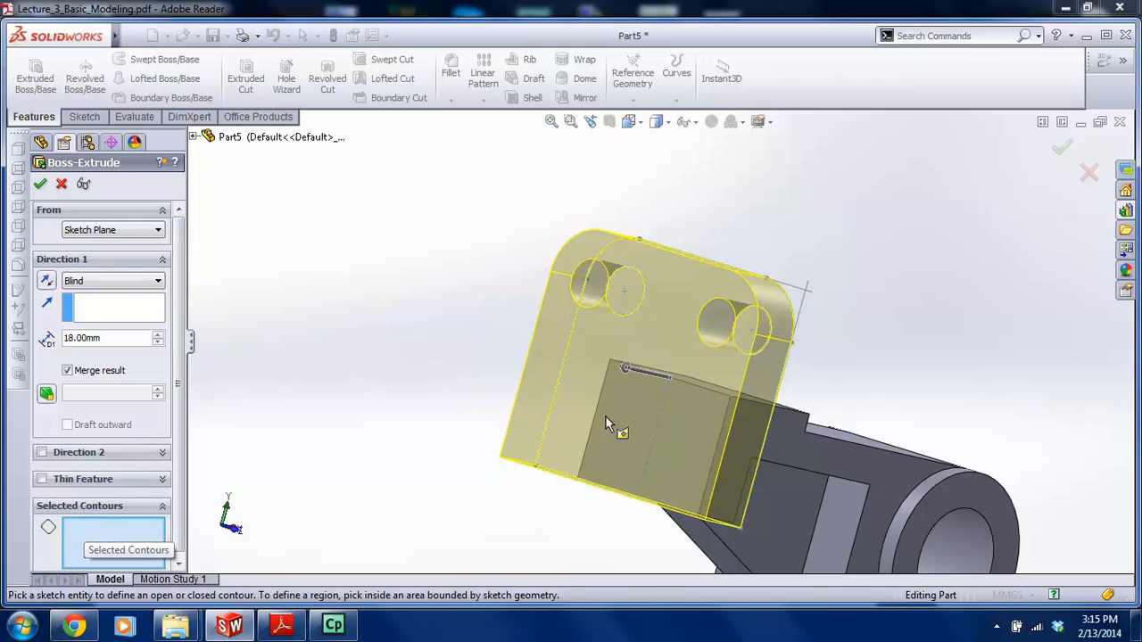
click(644, 362)
middle_drag(645, 363, 682, 461)
click(671, 451)
Set the end plate's blind extrusion depth to 18 mm
middle_drag(702, 392, 548, 350)
scroll(570, 364, up, 2)
scroll(570, 348, down, 2)
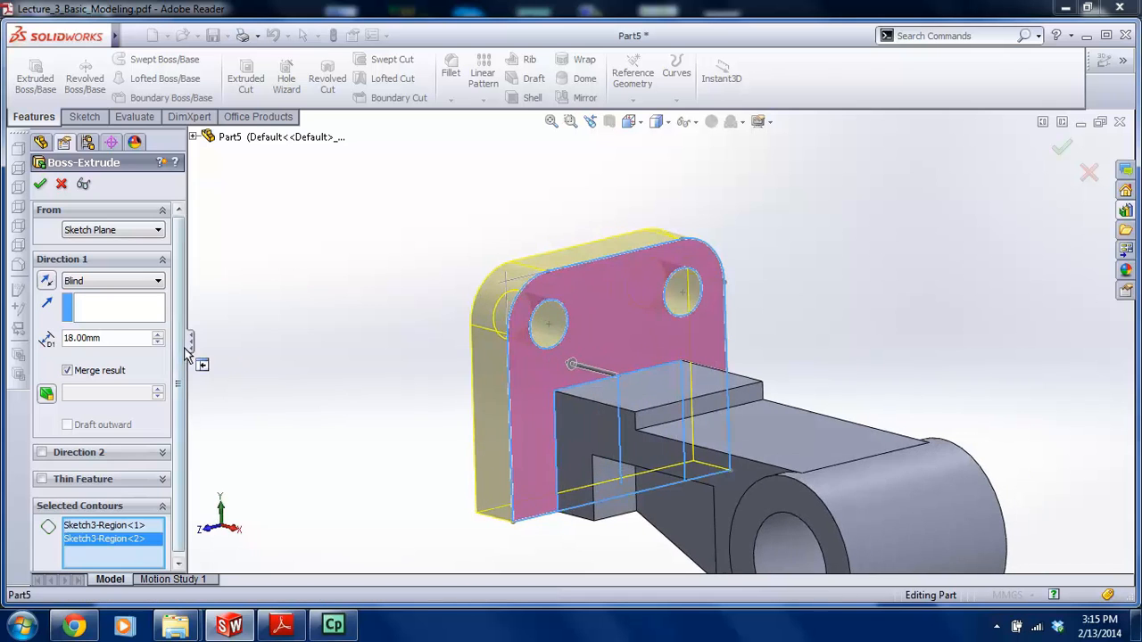
text(18)
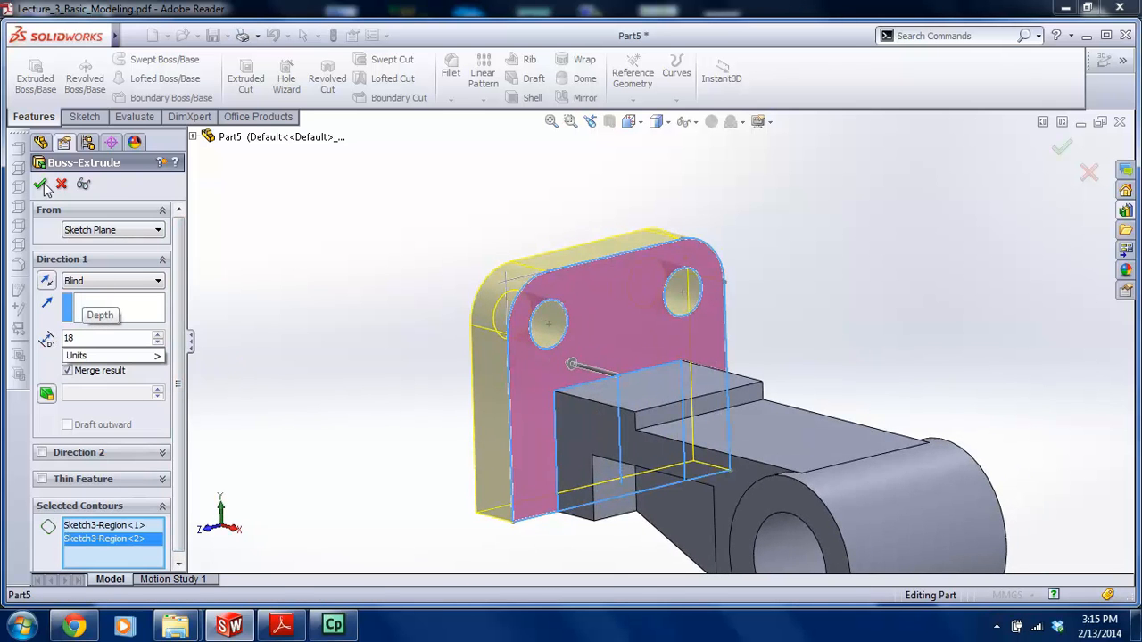
key(Return)
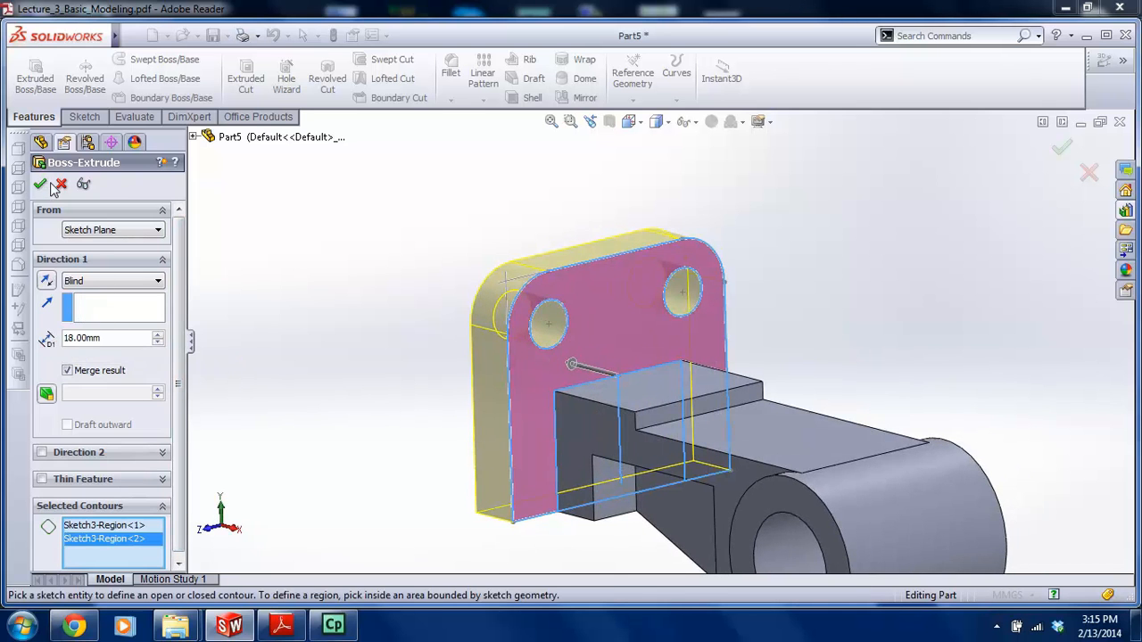
Finish the end plate extrusion and inspect the resulting solid from another angle
click(41, 185)
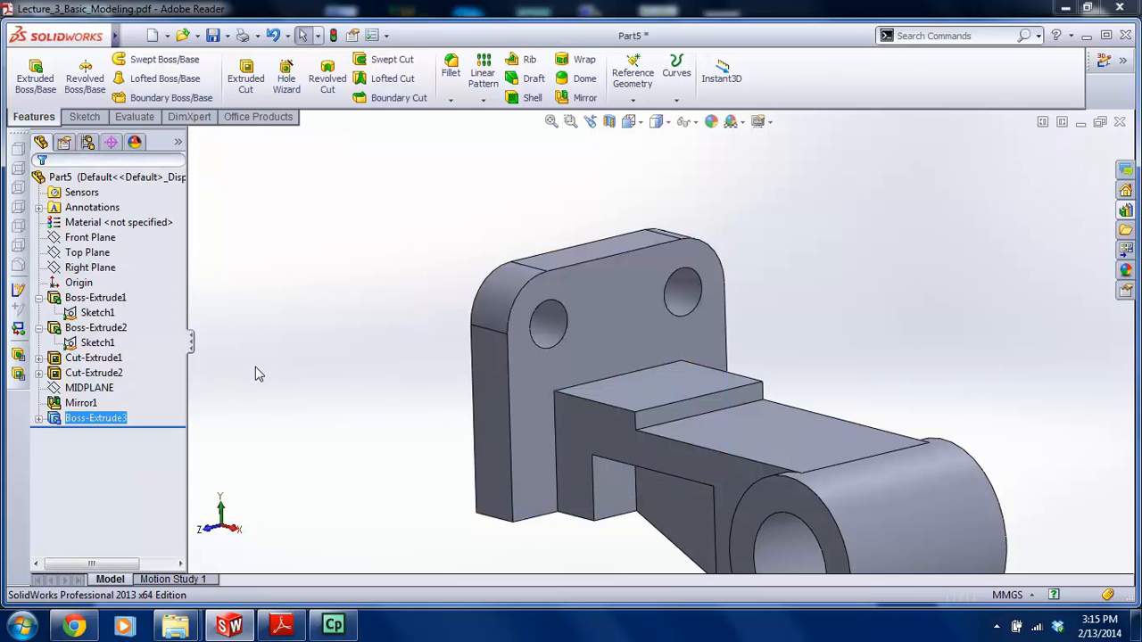
middle_drag(479, 395, 428, 366)
middle_drag(313, 362, 375, 390)
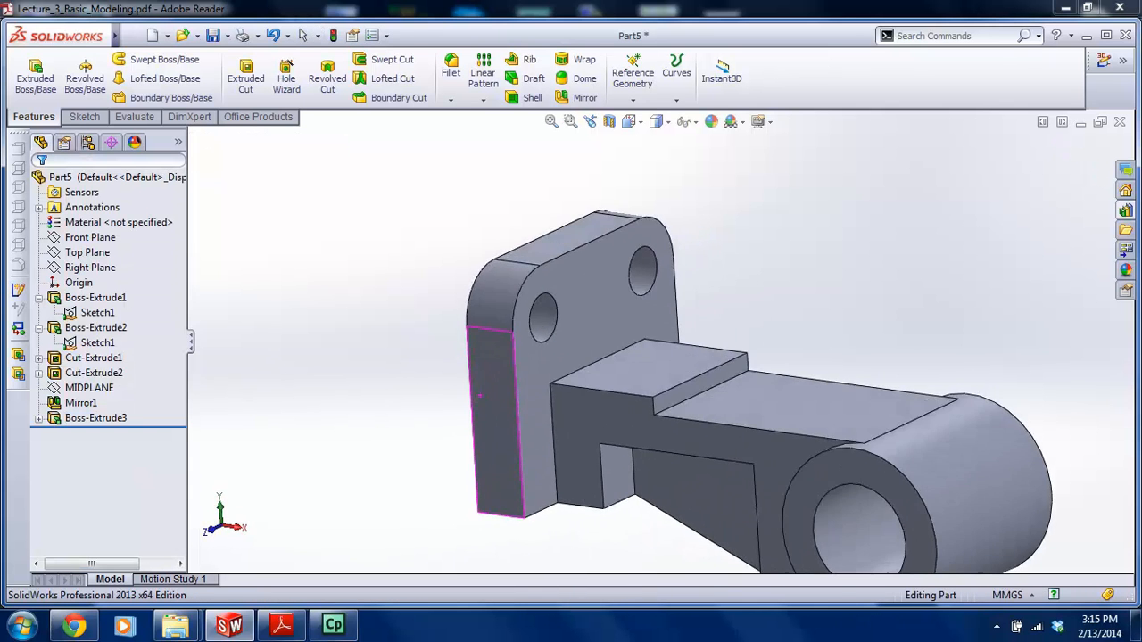
scroll(375, 390, up, 6)
middle_drag(704, 345, 696, 371)
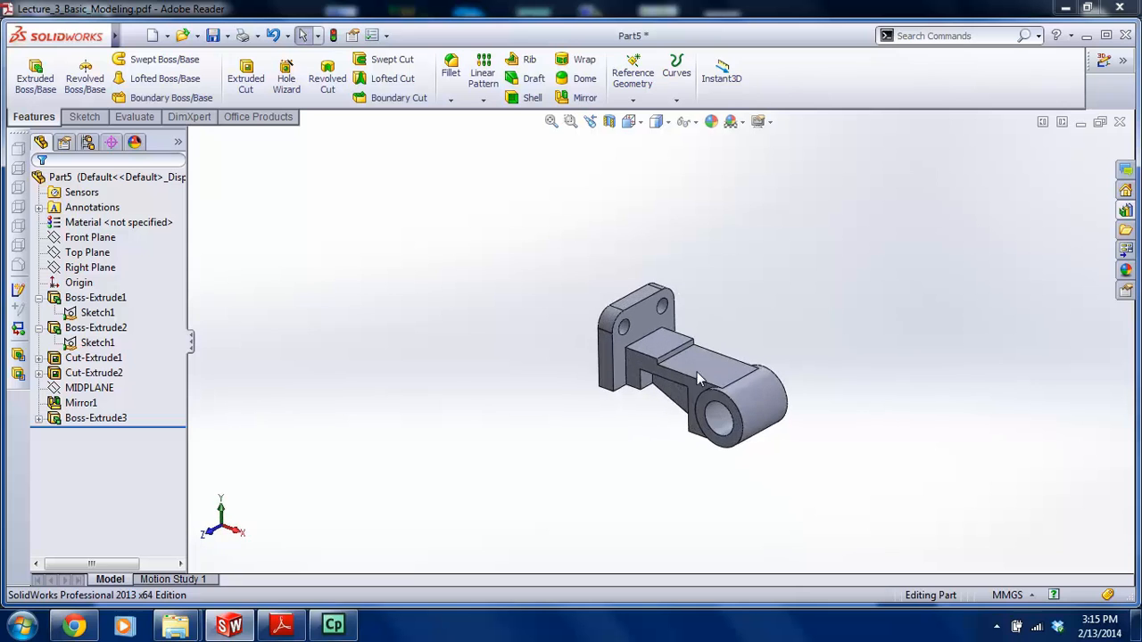
scroll(742, 372, down, 4)
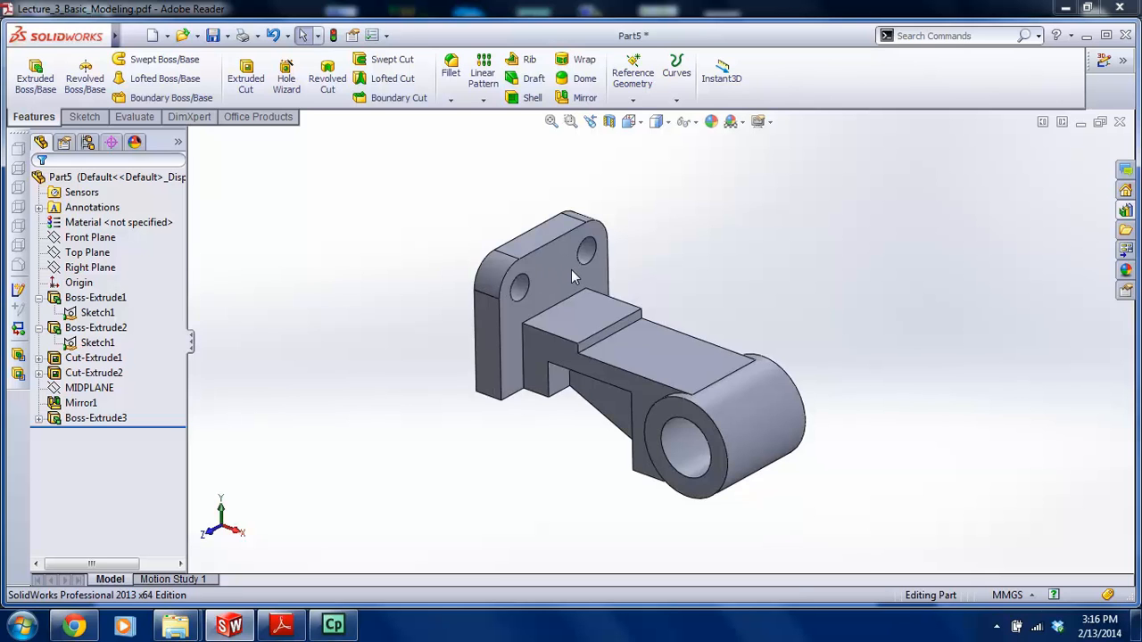
Look up the fork slot's width and depth in the Adobe Reader drawing, and return to the SolidWorks part
click(282, 624)
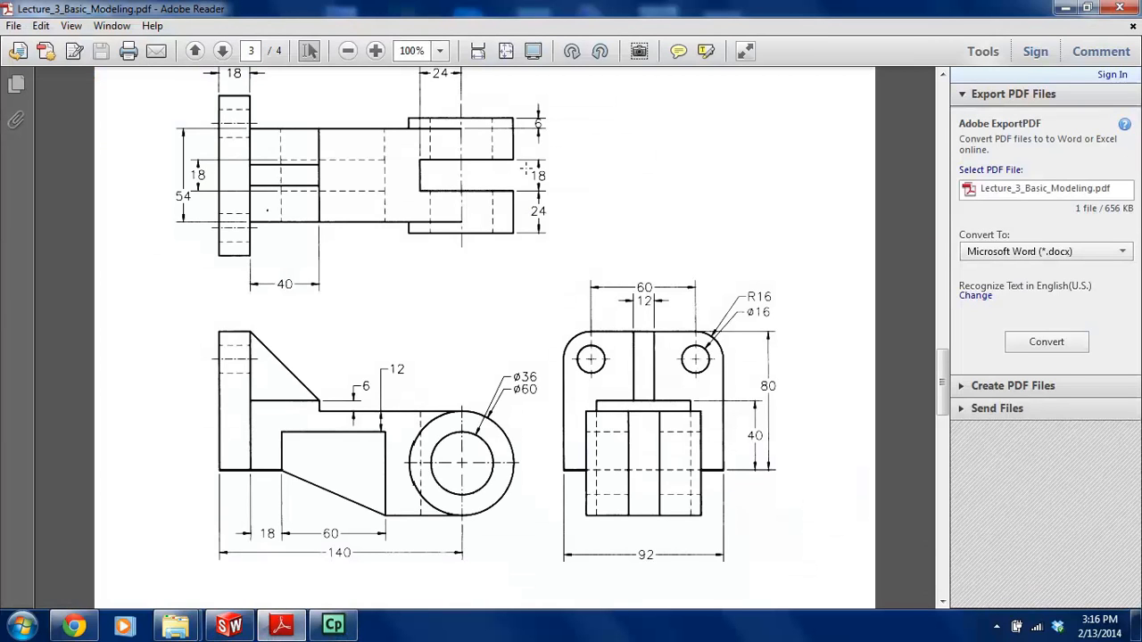
scroll(541, 166, up, 1)
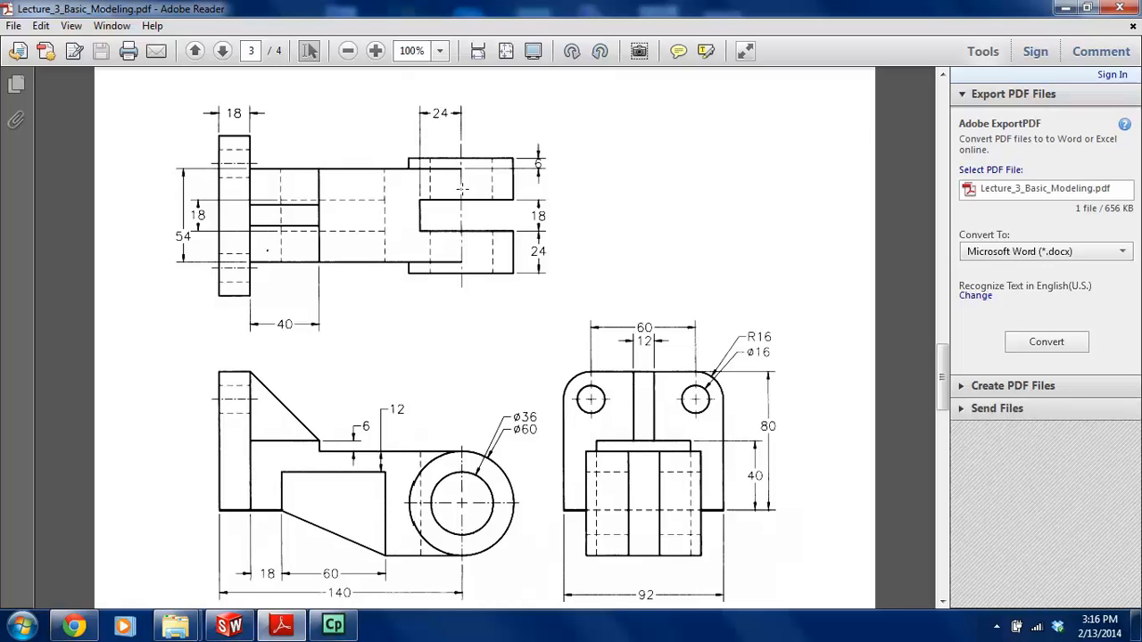
click(229, 624)
Start a sketch on the arm's lower top face, viewed normal to it, with hidden lines visible
middle_drag(686, 372, 656, 329)
click(657, 355)
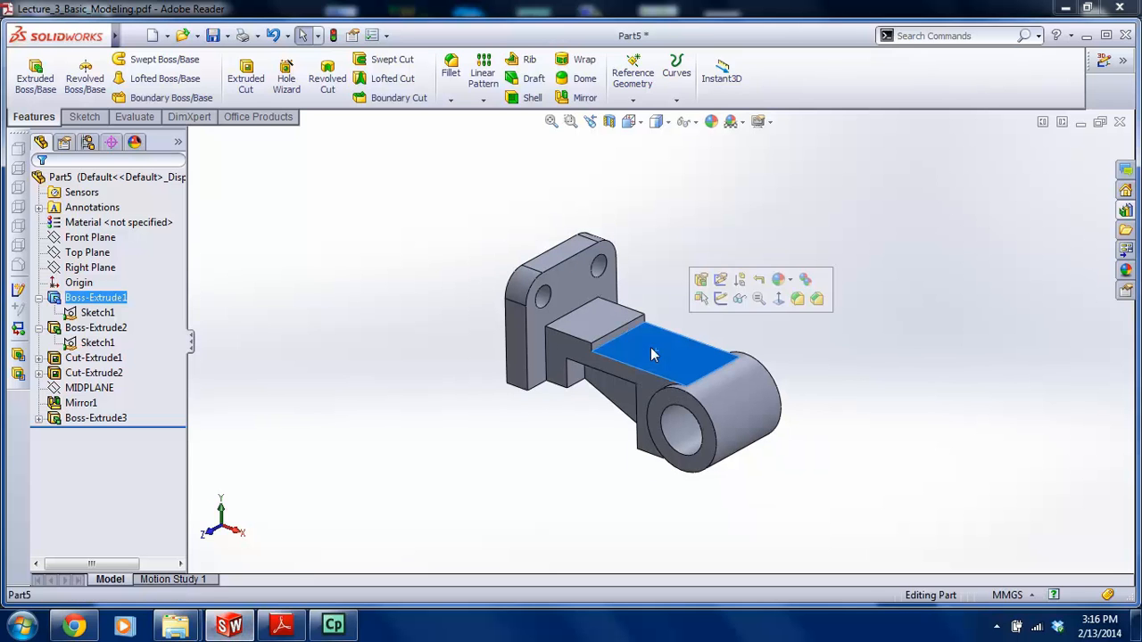
click(85, 117)
click(29, 73)
key(space)
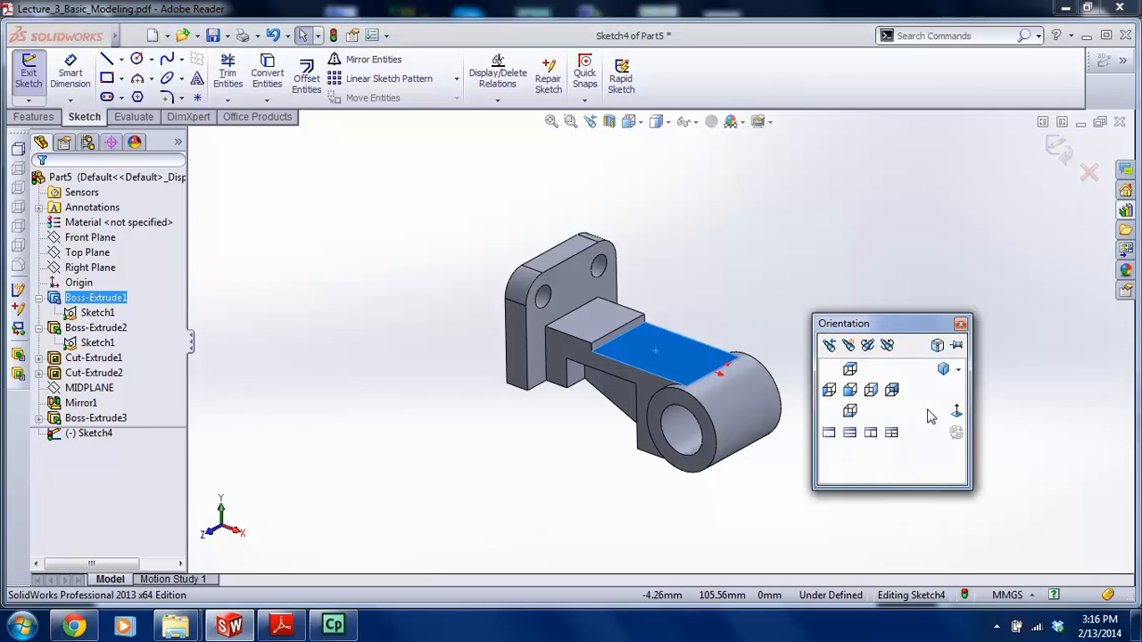
click(956, 412)
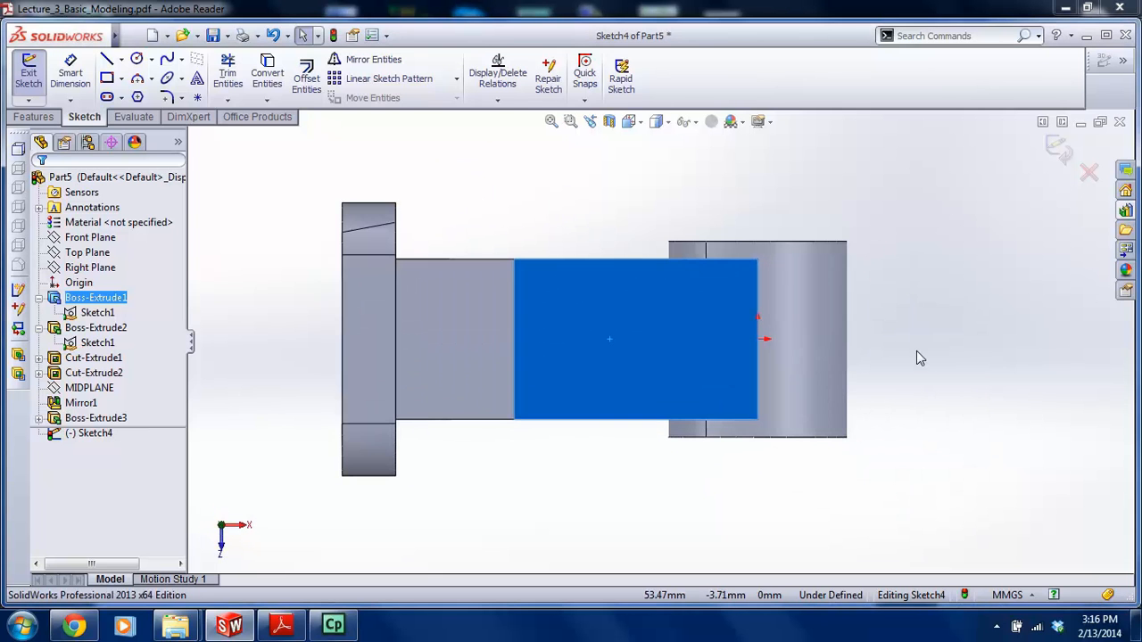
click(656, 125)
click(659, 205)
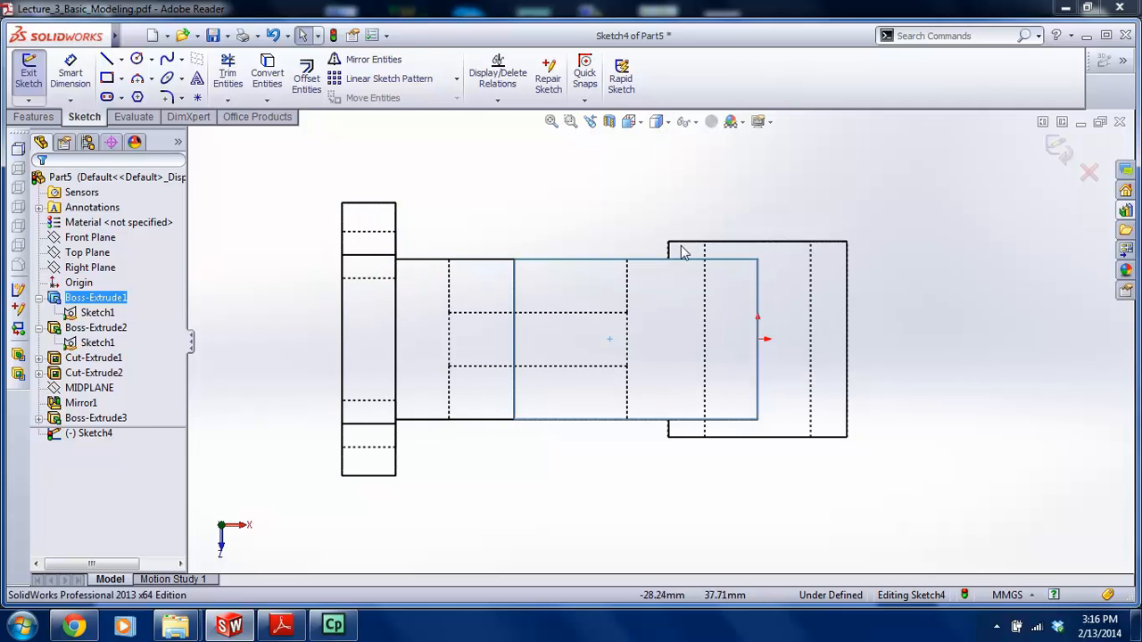
Sketch a corner rectangle about 22 mm high across the cylinder, extending past its outer edge
scroll(900, 332, down, 2)
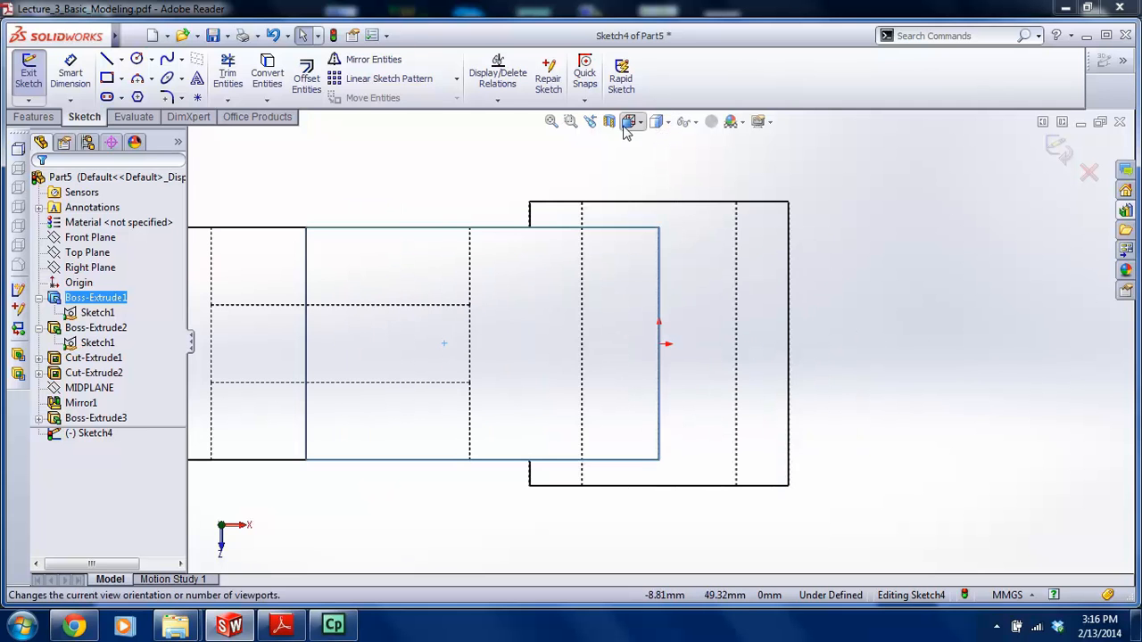
scroll(774, 334, down, 2)
scroll(780, 334, up, 2)
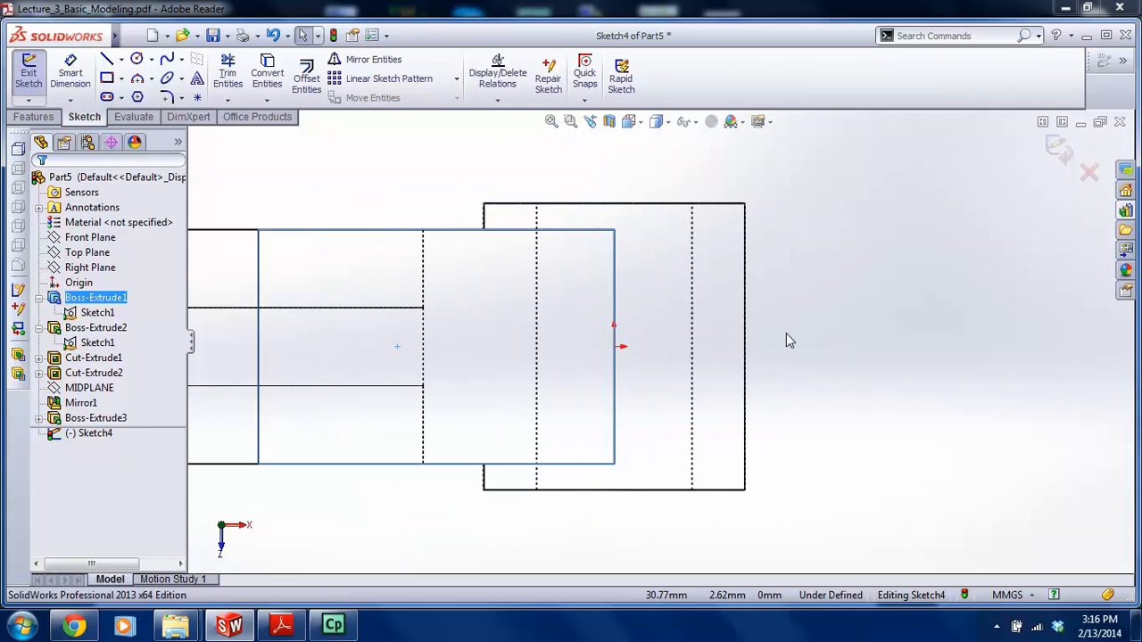
click(108, 79)
click(507, 297)
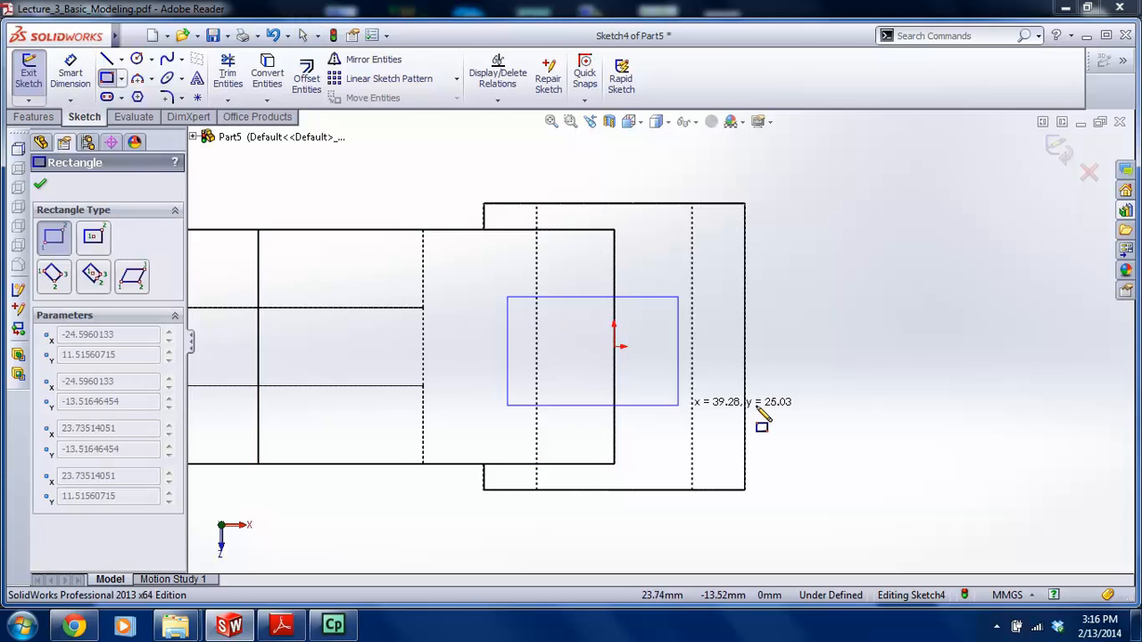
click(781, 391)
key(Escape)
scroll(655, 339, up, 1)
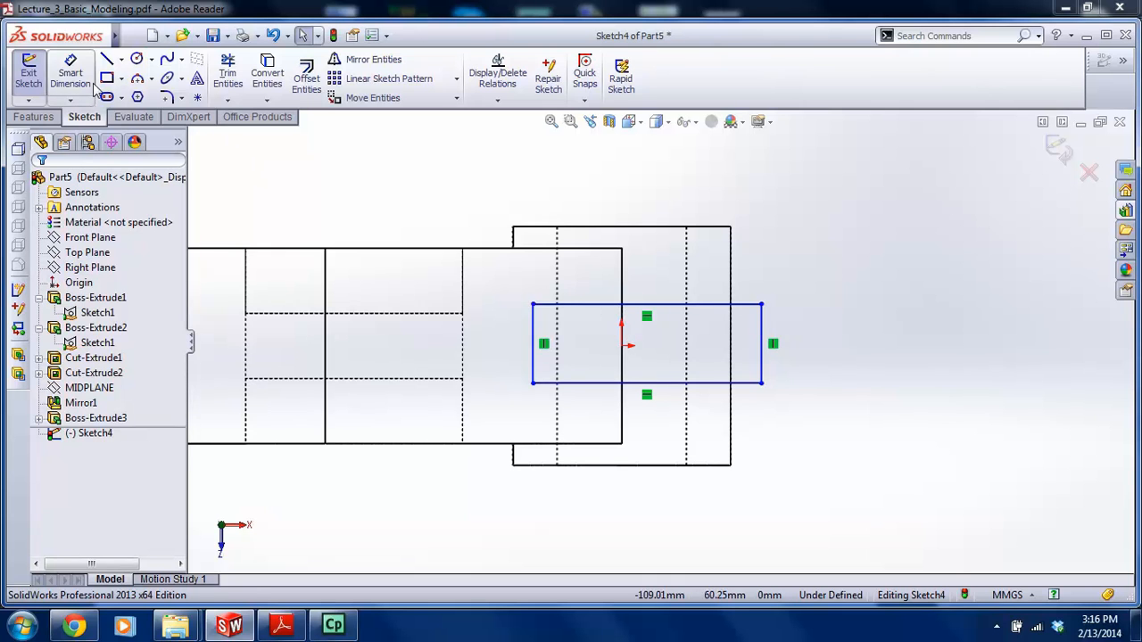
Dimension the rectangle's outer vertical side to 18 mm
click(93, 82)
click(763, 346)
click(854, 338)
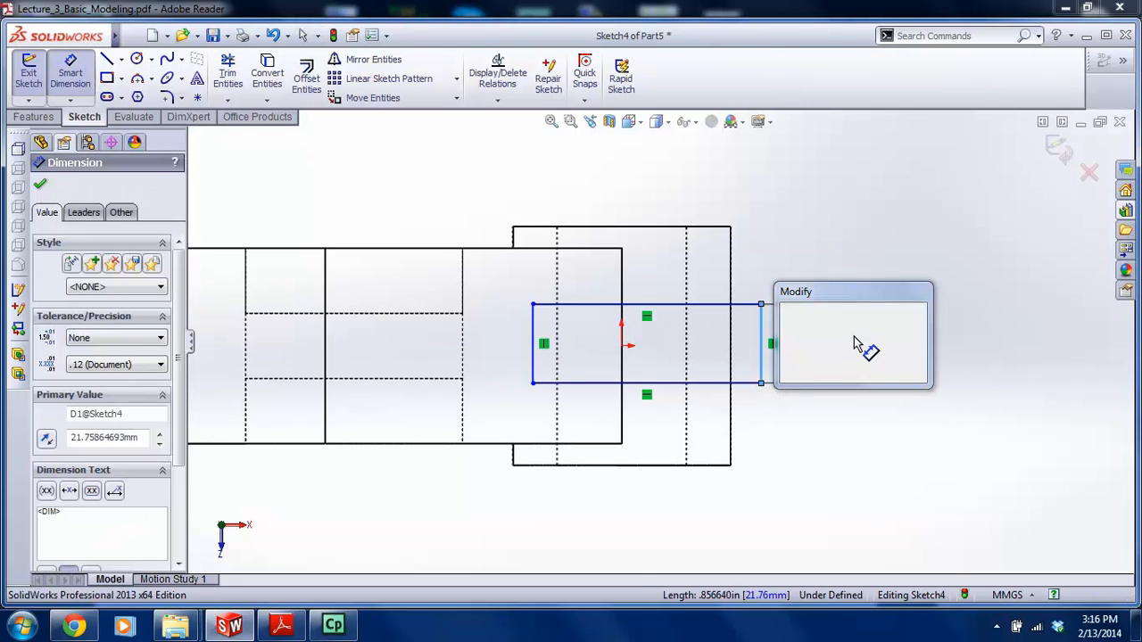
key(Return)
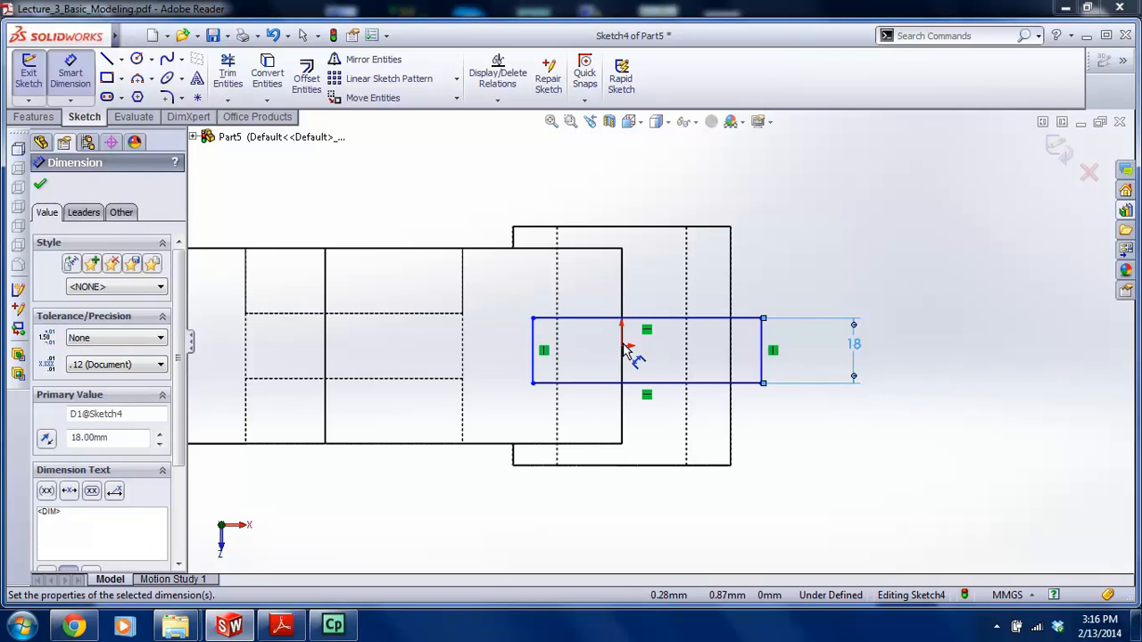
Dimension the distance from the origin to the rectangle's inner vertical side as 24 mm
click(629, 339)
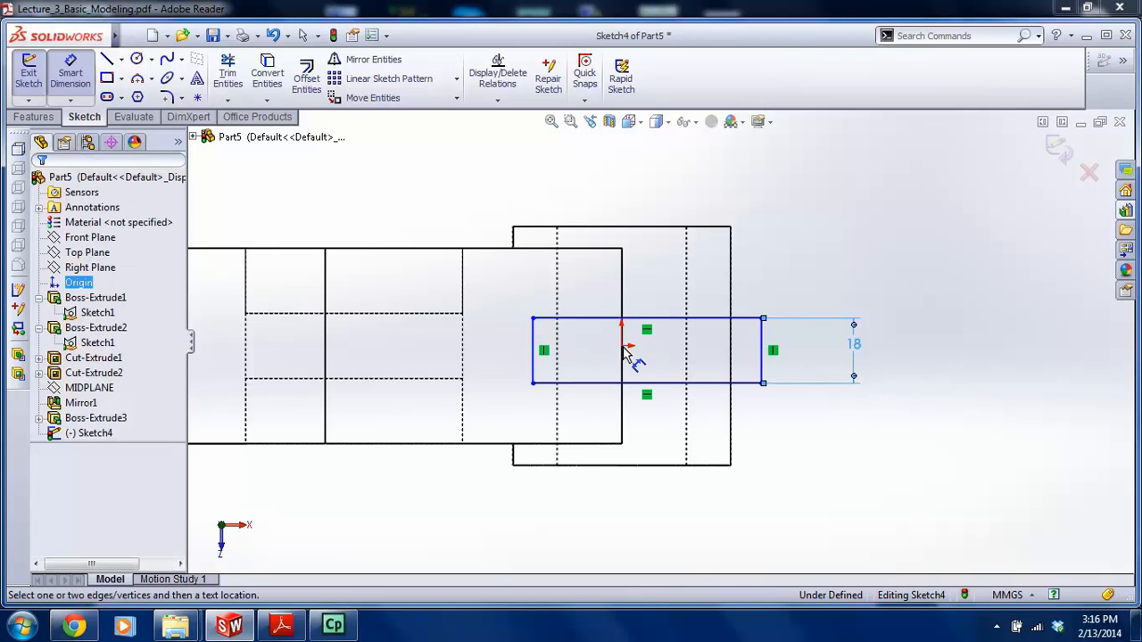
click(535, 338)
click(589, 196)
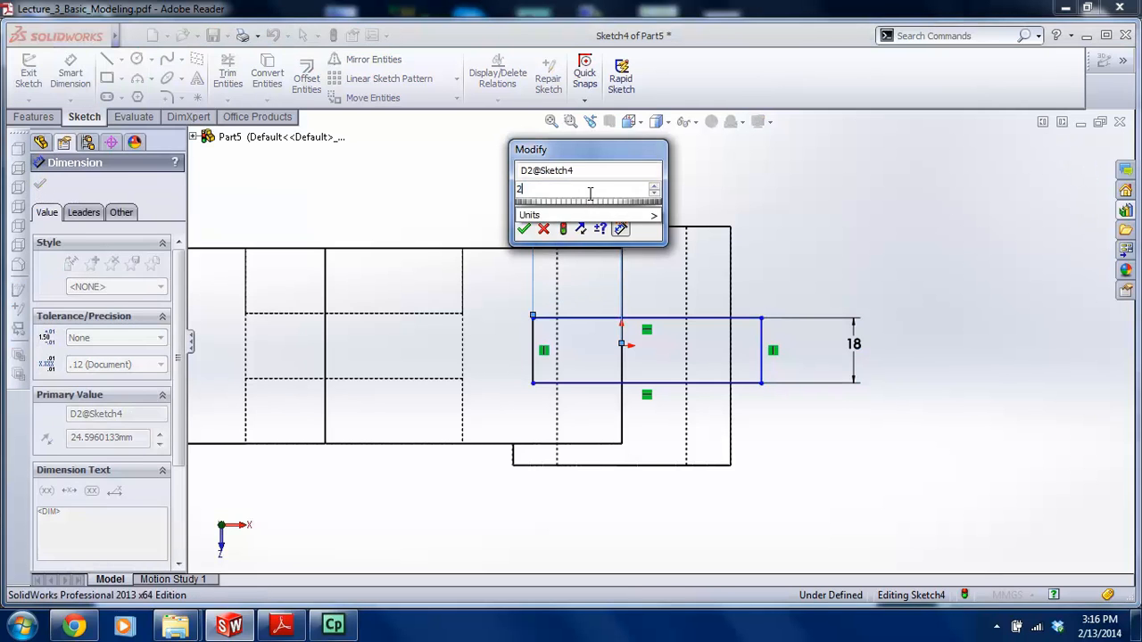
key(Return)
key(Escape)
Draw a horizontal centerline from the origin to the midpoint of the cylinder's outer edge
scroll(578, 296, up, 1)
scroll(656, 334, down, 3)
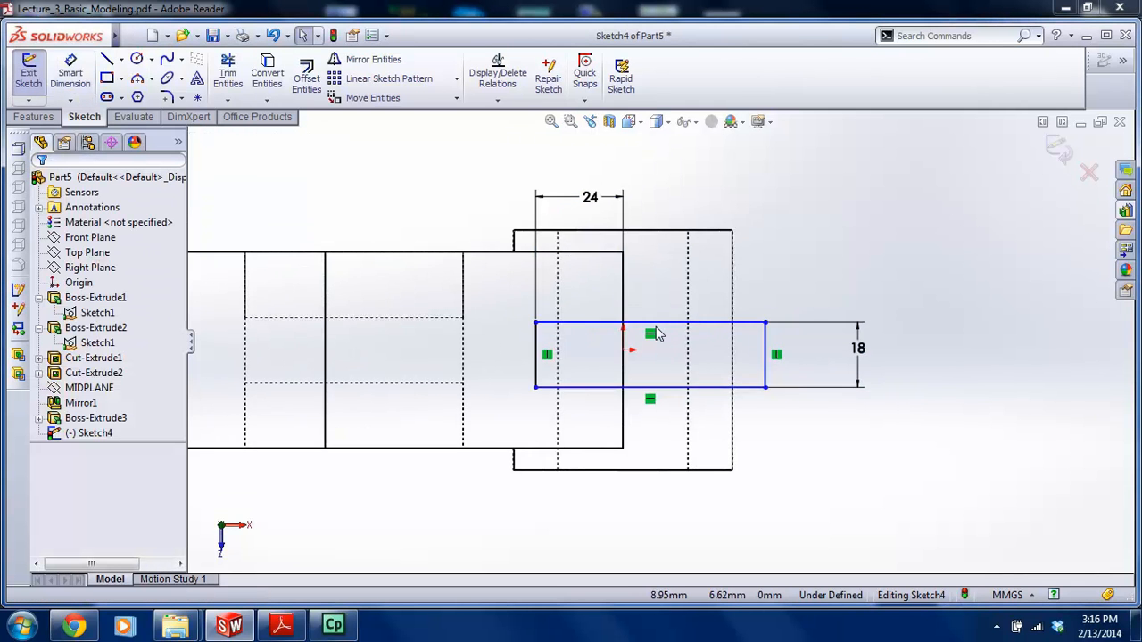
scroll(652, 334, up, 1)
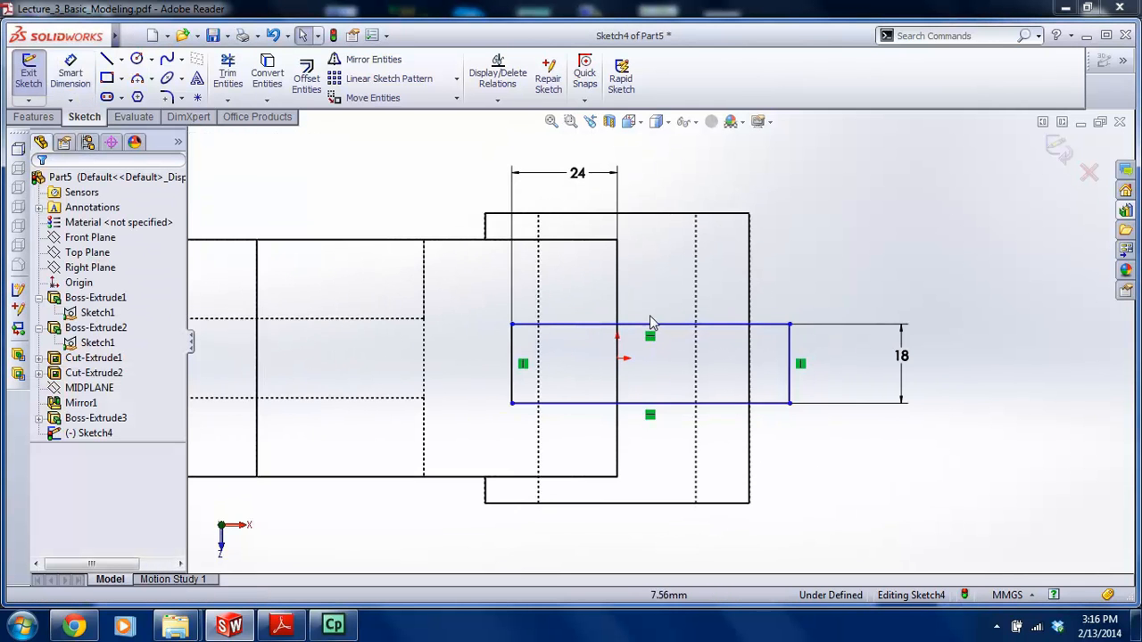
click(121, 58)
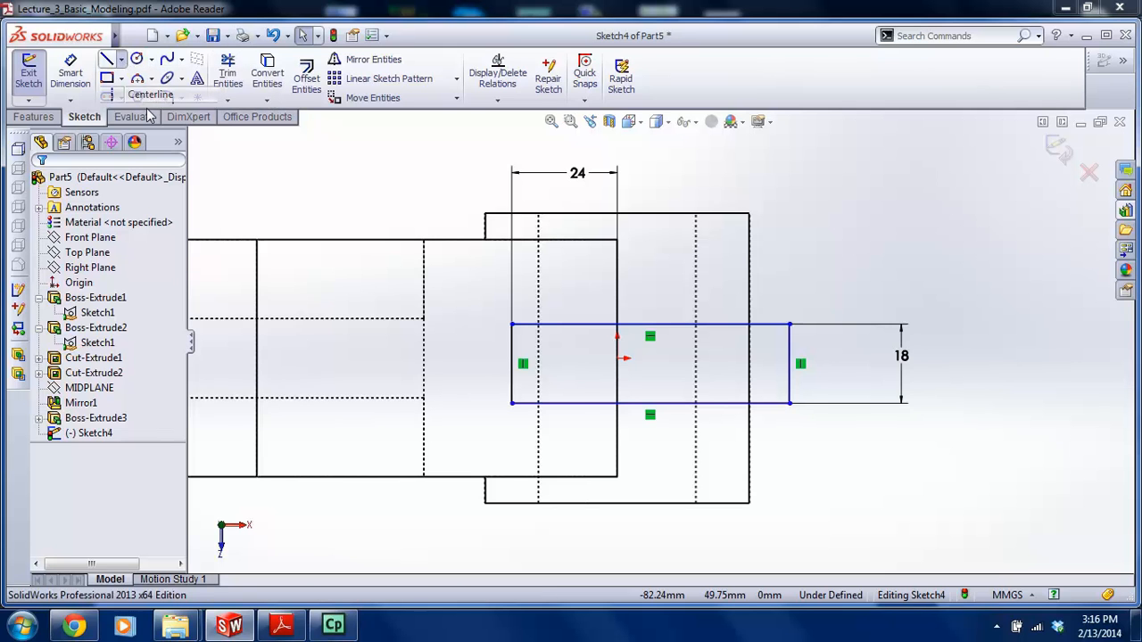
click(134, 89)
click(624, 358)
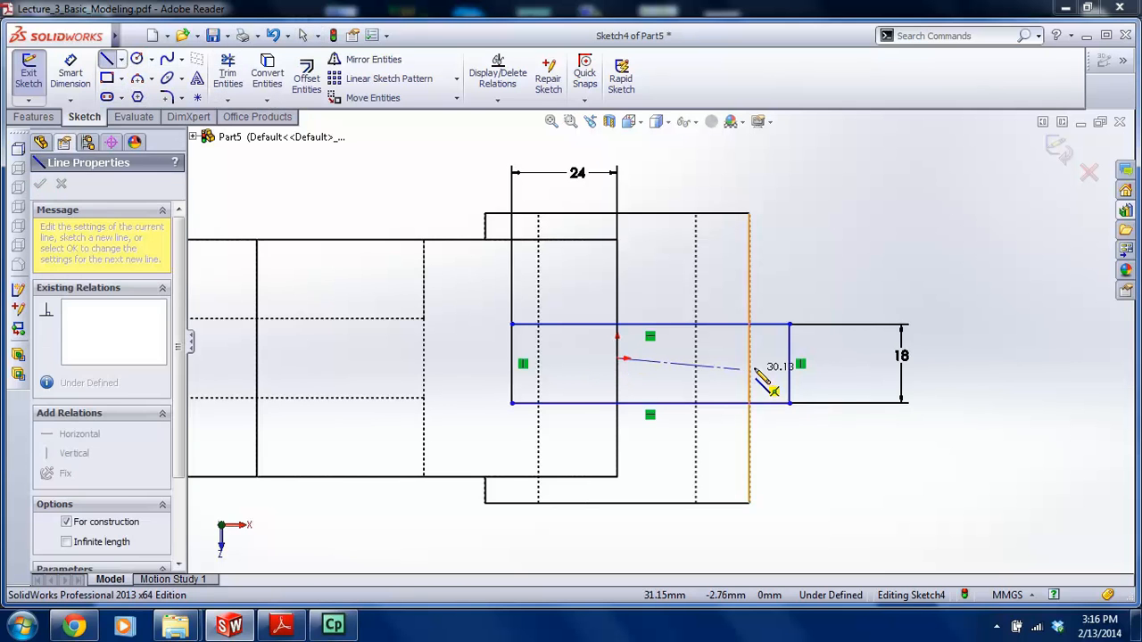
click(747, 359)
key(Escape)
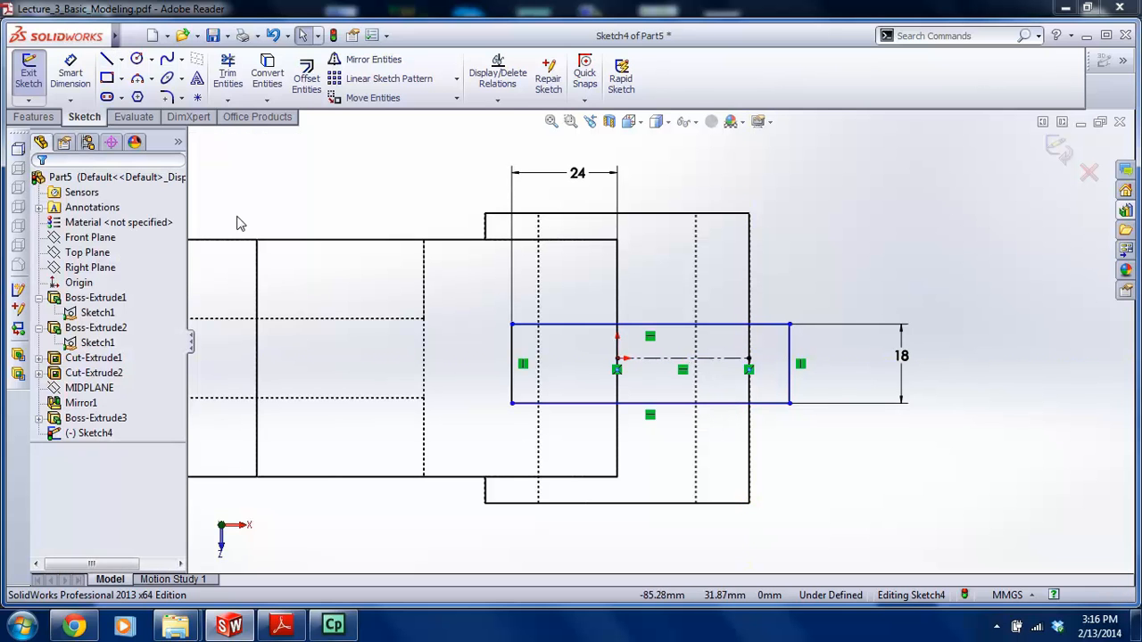
Make the rectangle's two horizontal sides symmetric about the centerline
click(720, 403)
ctrl+click(716, 359)
ctrl+click(707, 325)
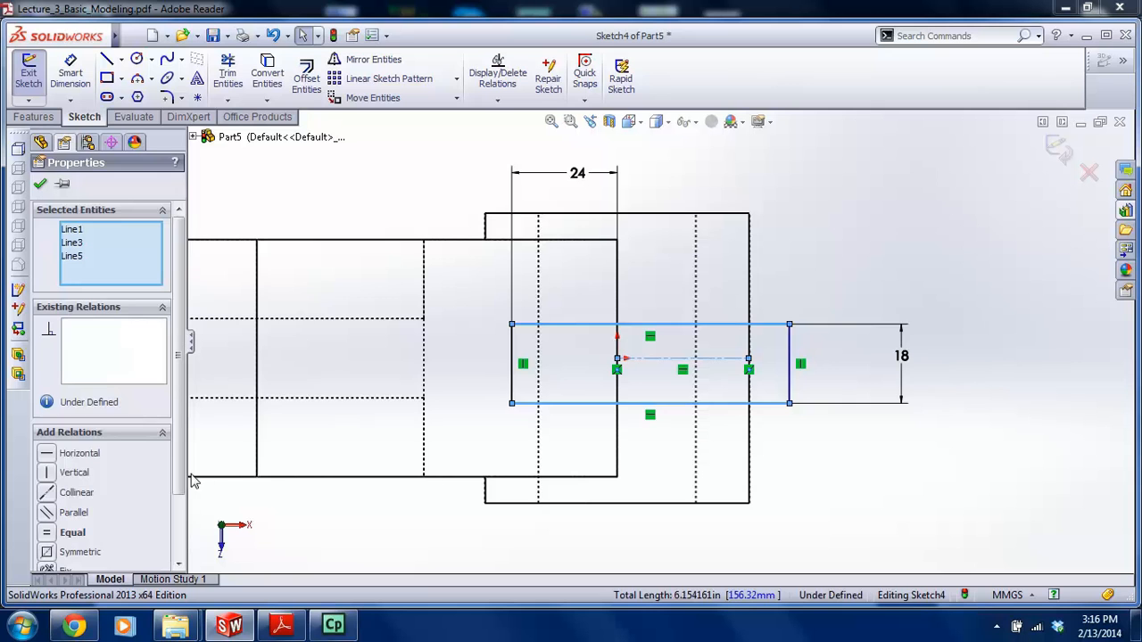
click(48, 553)
click(862, 298)
Move the rectangle's free outer side slightly farther beyond the cylinder's edge
scroll(861, 298, up, 2)
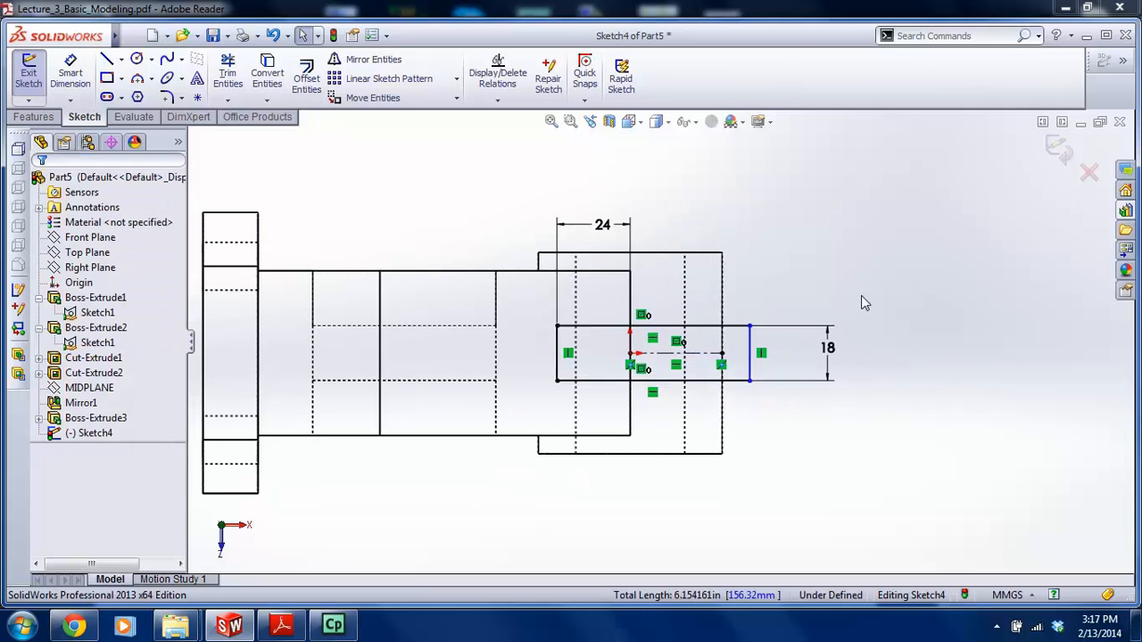
mouse_move(753, 350)
mouse_down()
mouse_move(819, 351)
mouse_move(758, 352)
mouse_up()
click(744, 359)
scroll(747, 357, down, 2)
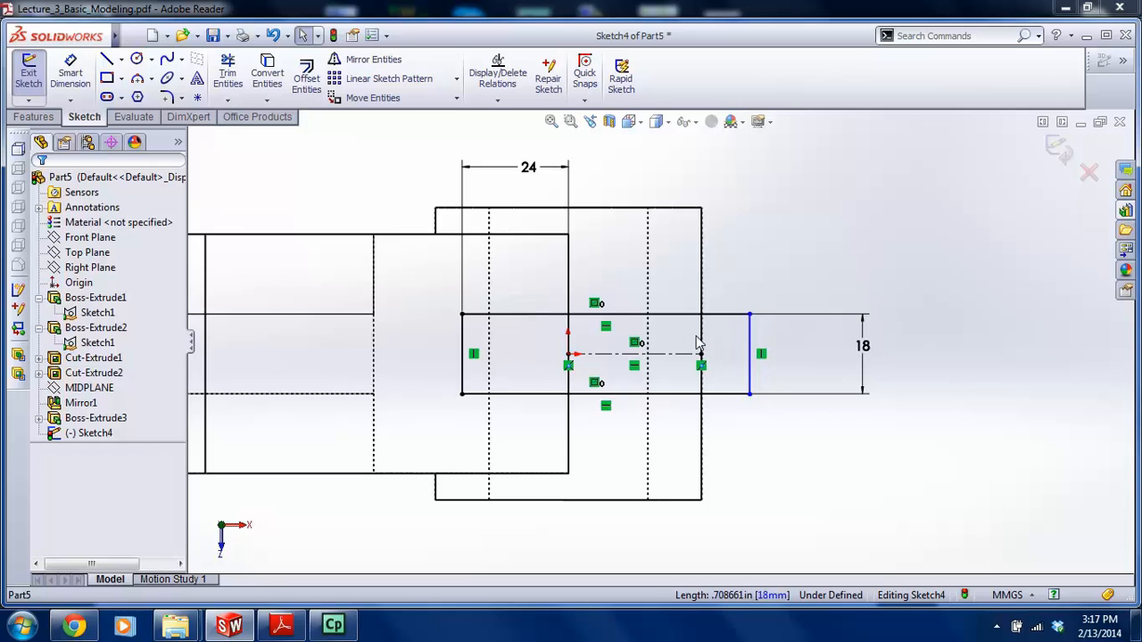
scroll(628, 446, down, 2)
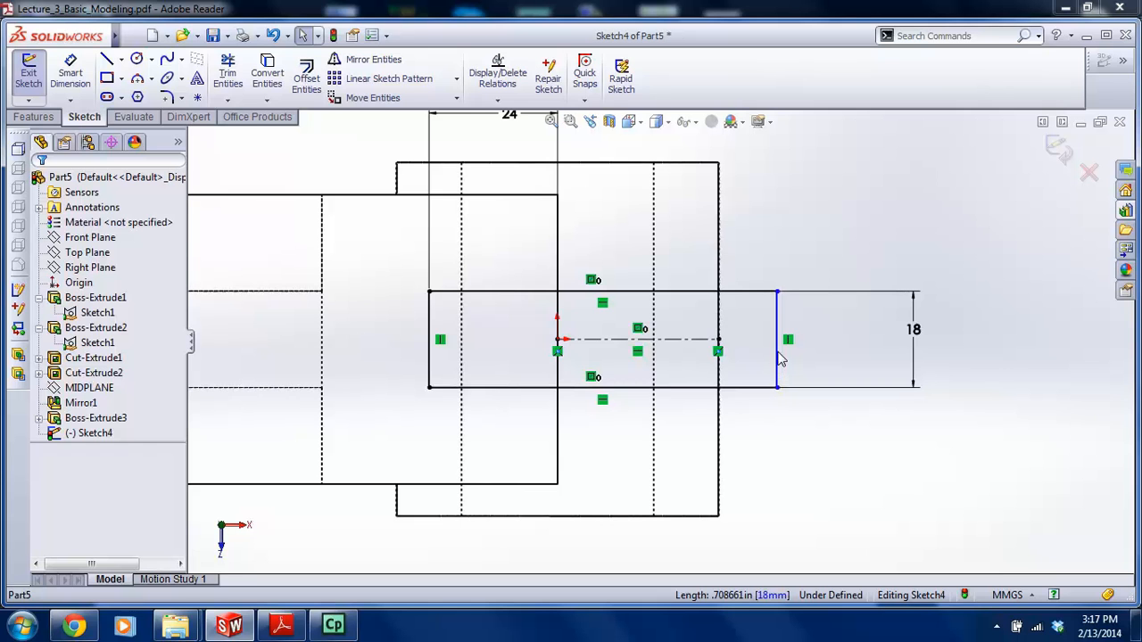
click(776, 322)
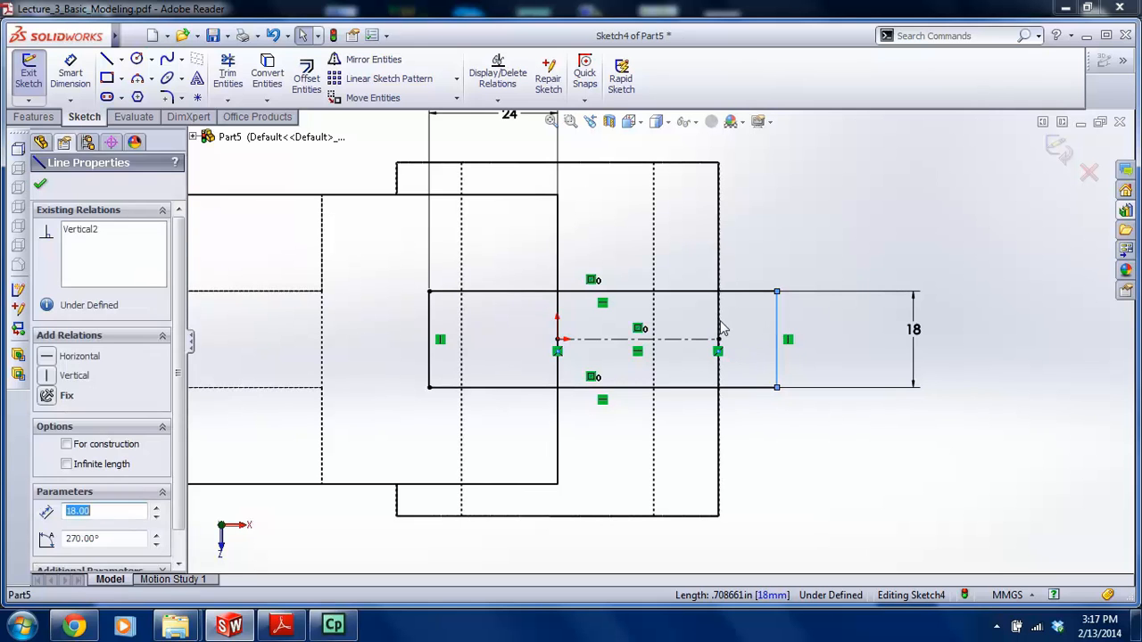
ctrl+click(717, 323)
key(Escape)
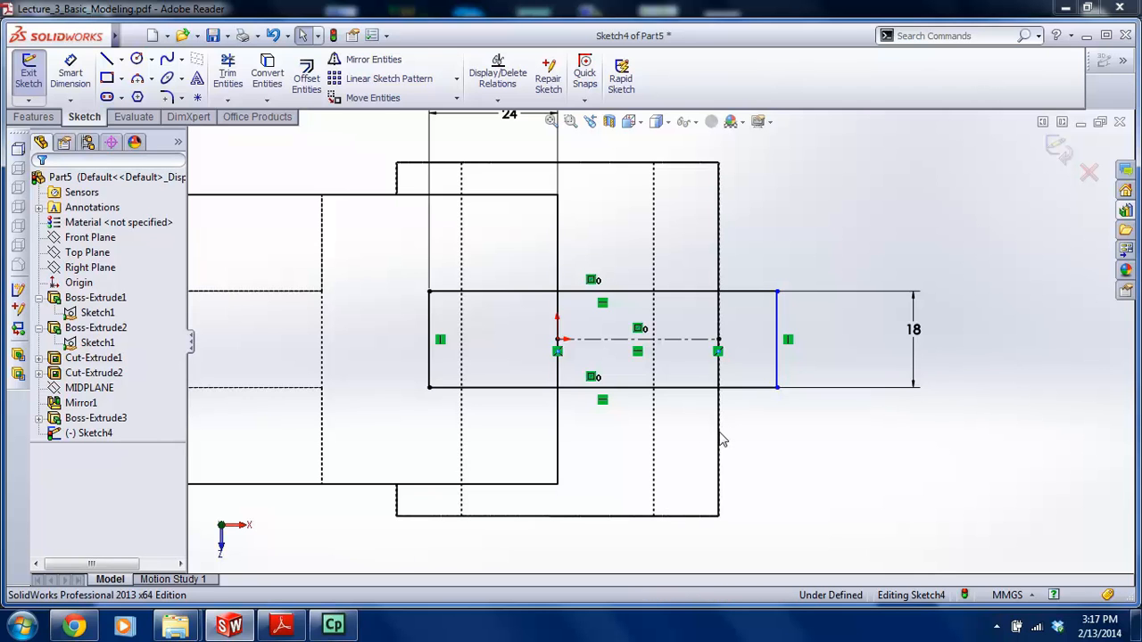
click(778, 375)
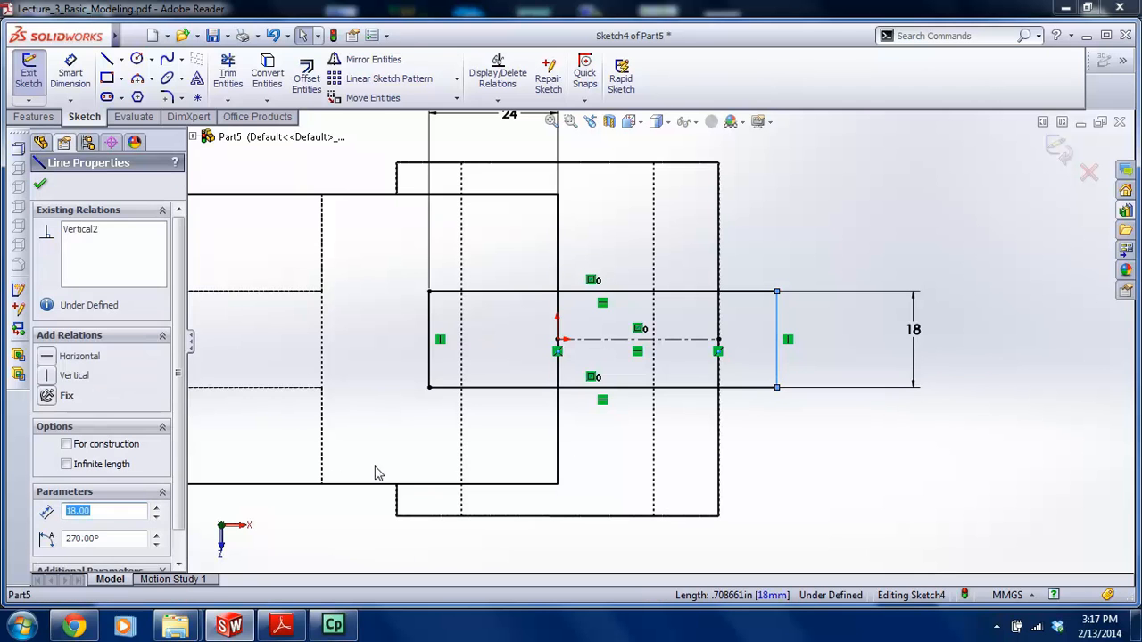
click(901, 435)
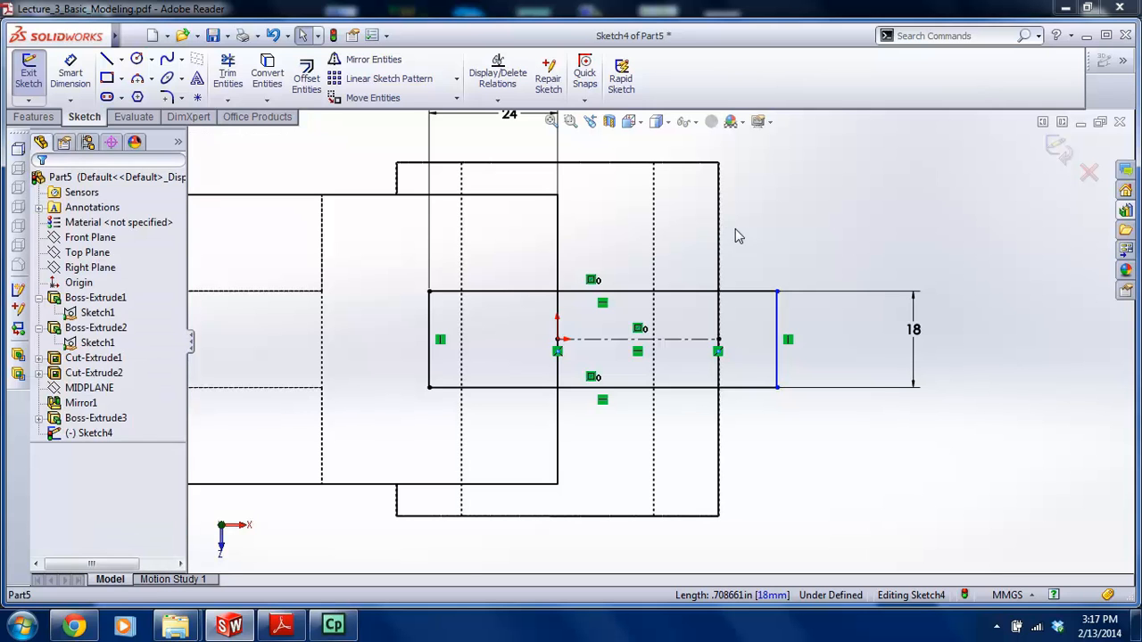
click(776, 319)
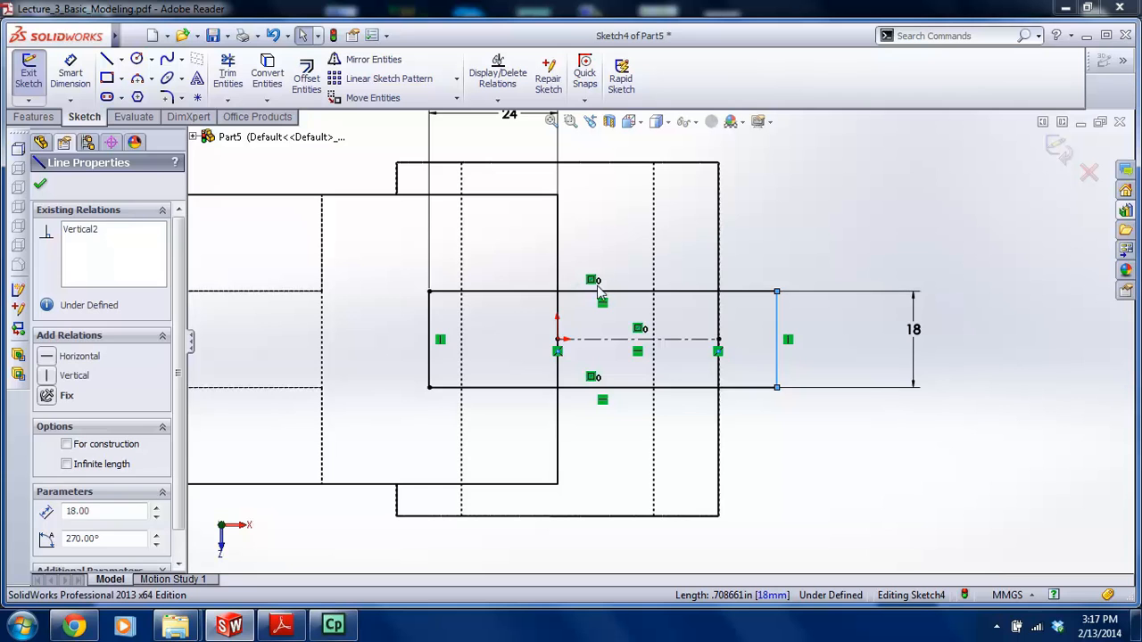
key(Escape)
Constrain the rectangle's free outer side to the centerline's end point on the cylinder's outer edge
scroll(641, 337, up, 2)
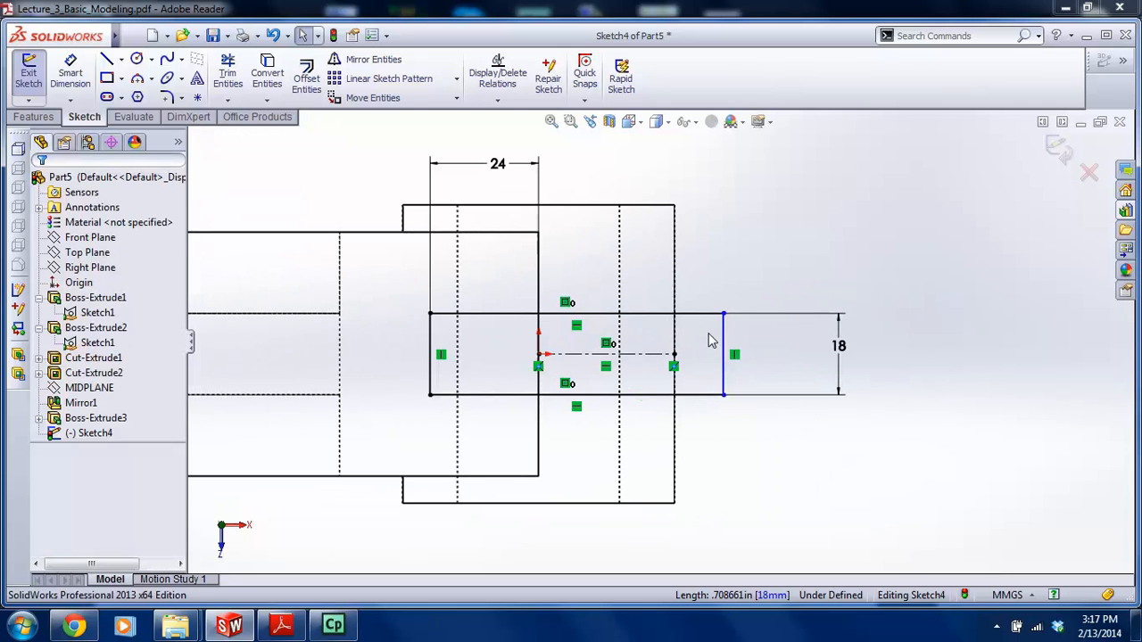
scroll(713, 339, up, 1)
scroll(698, 348, down, 1)
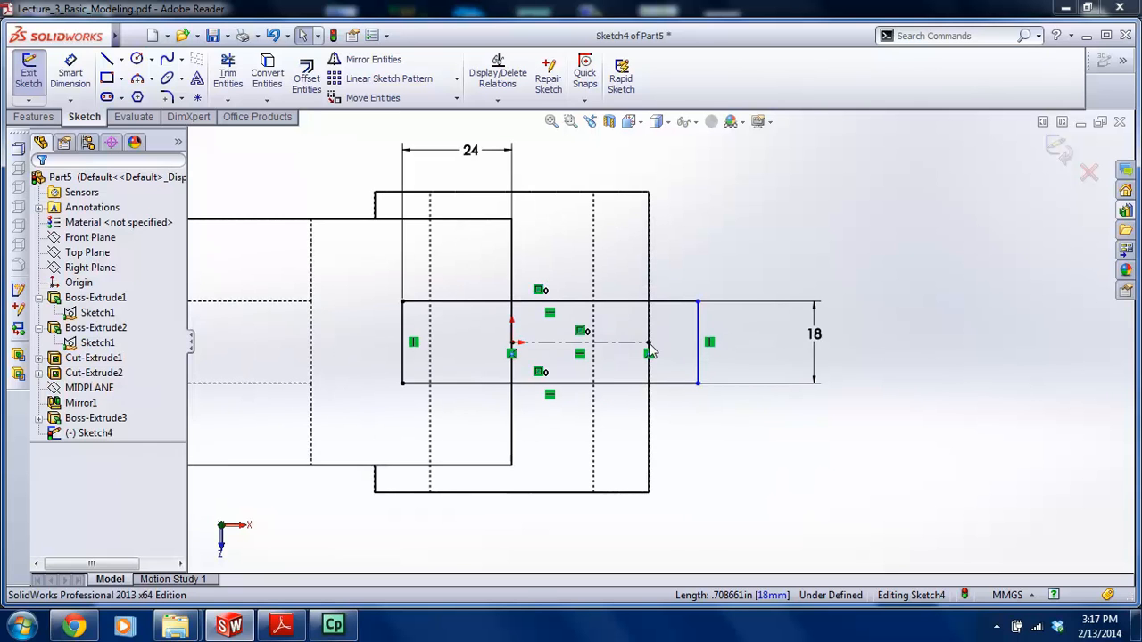
click(648, 344)
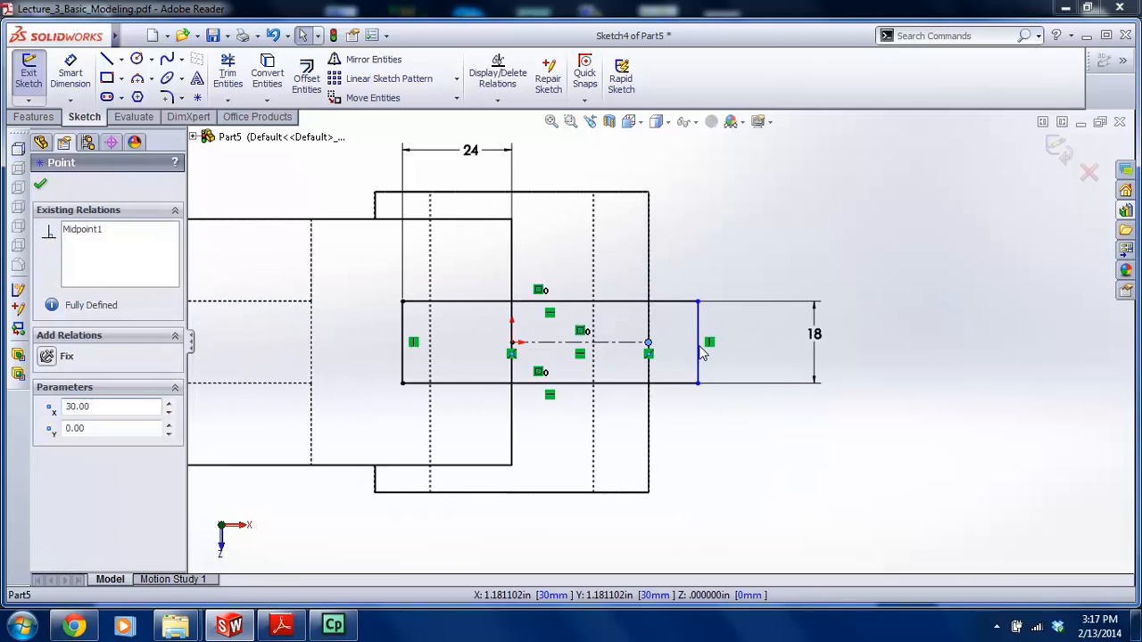
ctrl+click(699, 353)
click(49, 476)
click(630, 435)
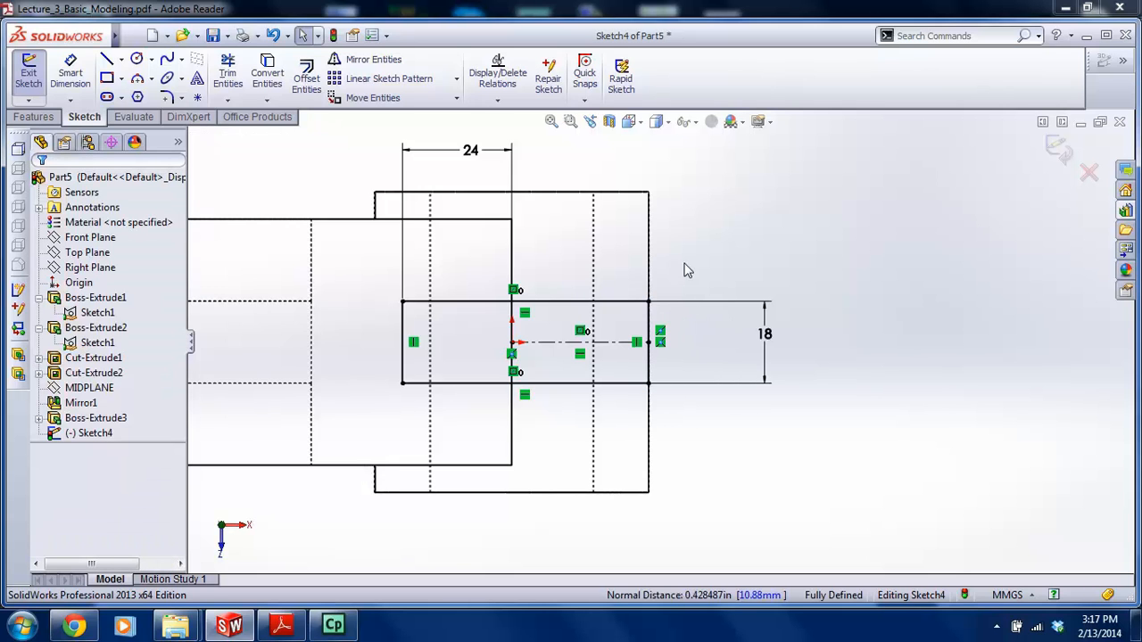
Switch the display style to shaded with edges and exit the slot sketch
click(659, 123)
click(658, 143)
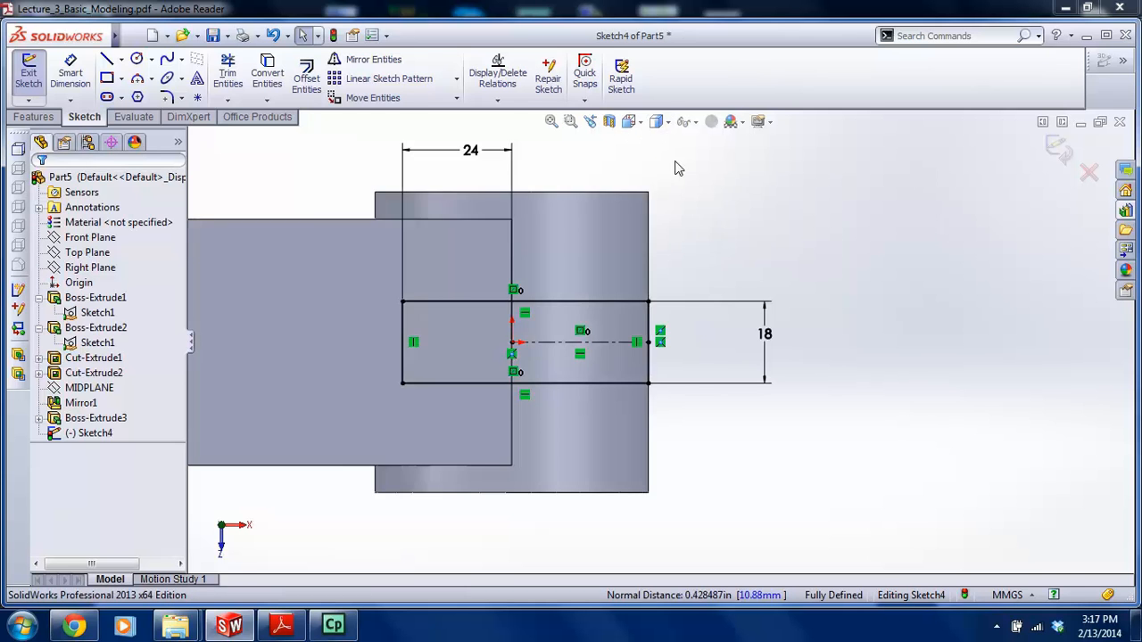
scroll(740, 287, up, 2)
click(1055, 147)
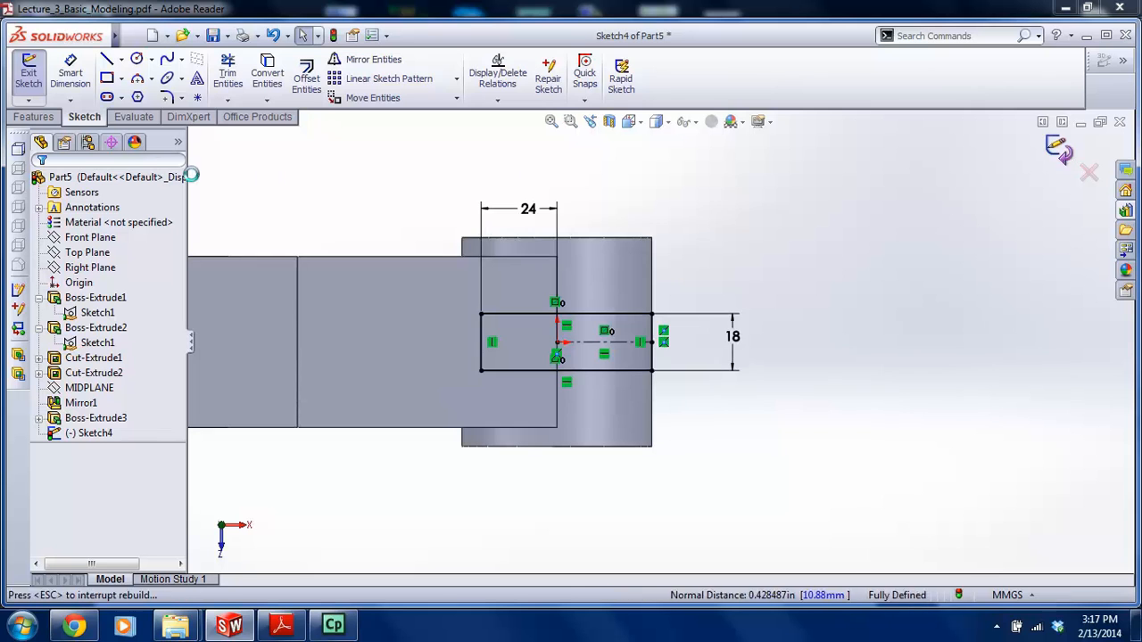
Extrude-cut the slot rectangle Through All across the cylindrical end
click(33, 116)
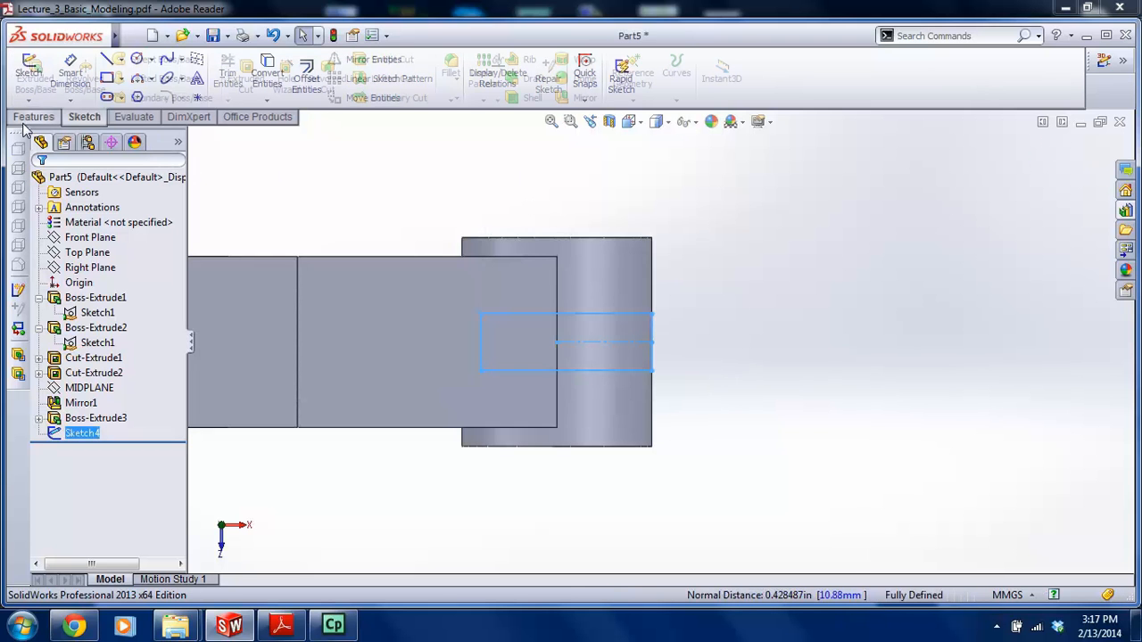
click(247, 85)
click(120, 282)
click(112, 309)
middle_drag(404, 411, 369, 259)
click(39, 187)
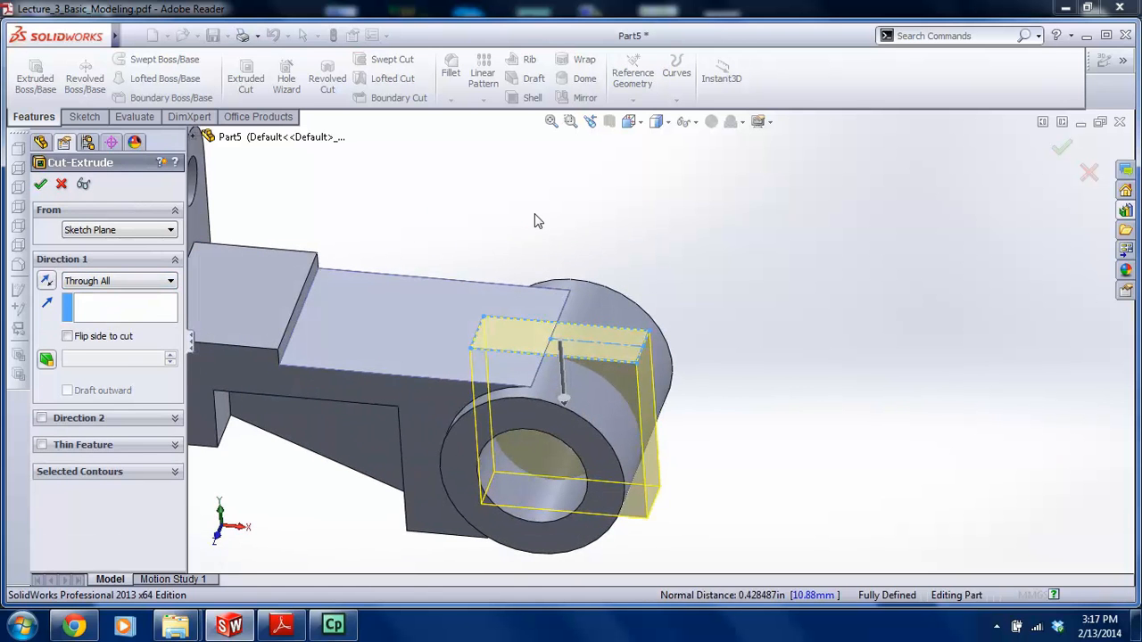
Examine the fork slot and the Right Plane's position on the bracket from several angles
mouse_move(538, 219)
middle_down()
mouse_move(533, 397)
mouse_move(549, 228)
middle_up()
scroll(542, 298, up, 6)
middle_drag(549, 305, 539, 308)
scroll(541, 313, down, 7)
scroll(560, 328, up, 7)
scroll(614, 339, down, 5)
click(72, 272)
scroll(527, 313, up, 3)
middle_drag(527, 313, 446, 298)
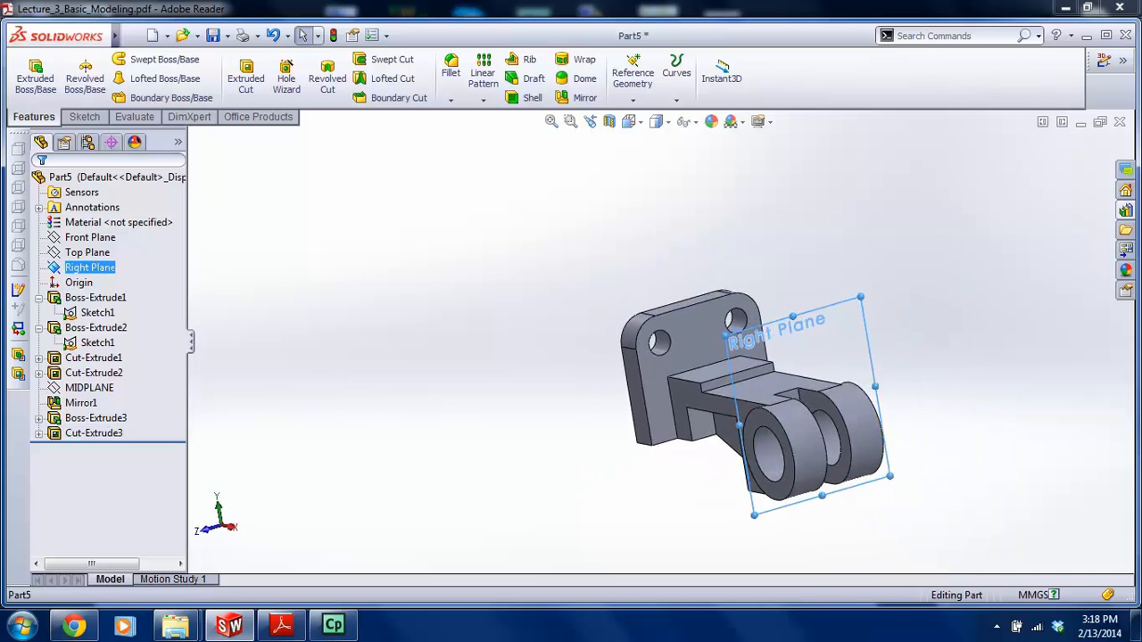
middle_drag(375, 303, 326, 305)
Start a new sketch on the Front Plane and view it normal to the plane
ctrl+click(105, 254)
click(97, 241)
middle_drag(446, 295, 348, 300)
middle_drag(526, 352, 710, 387)
scroll(710, 387, down, 3)
scroll(662, 346, up, 2)
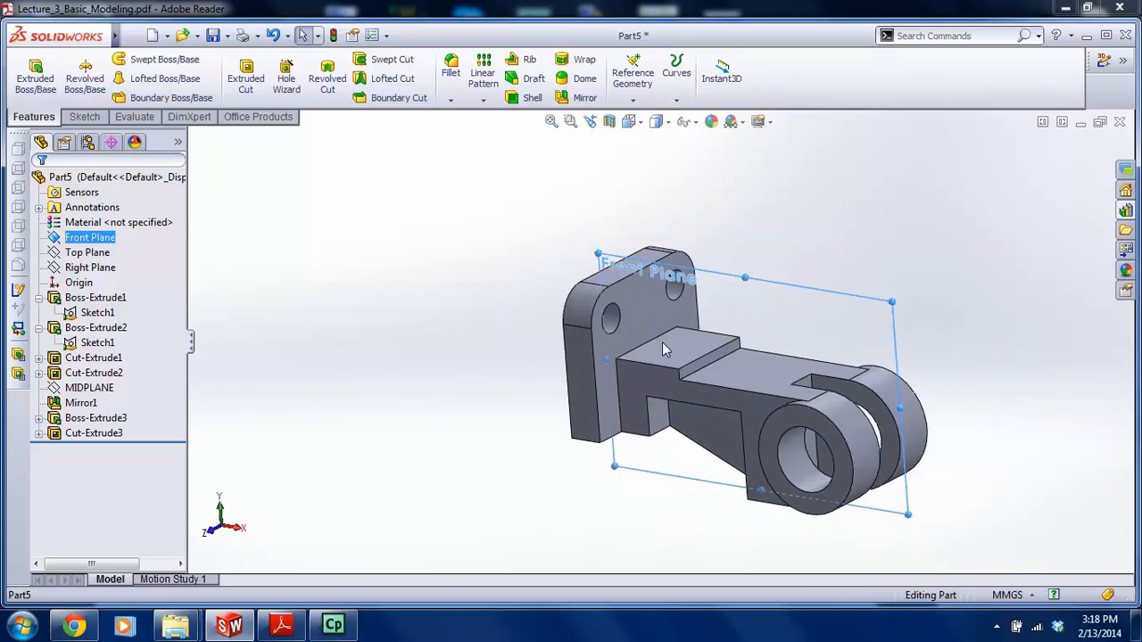
click(85, 117)
click(29, 71)
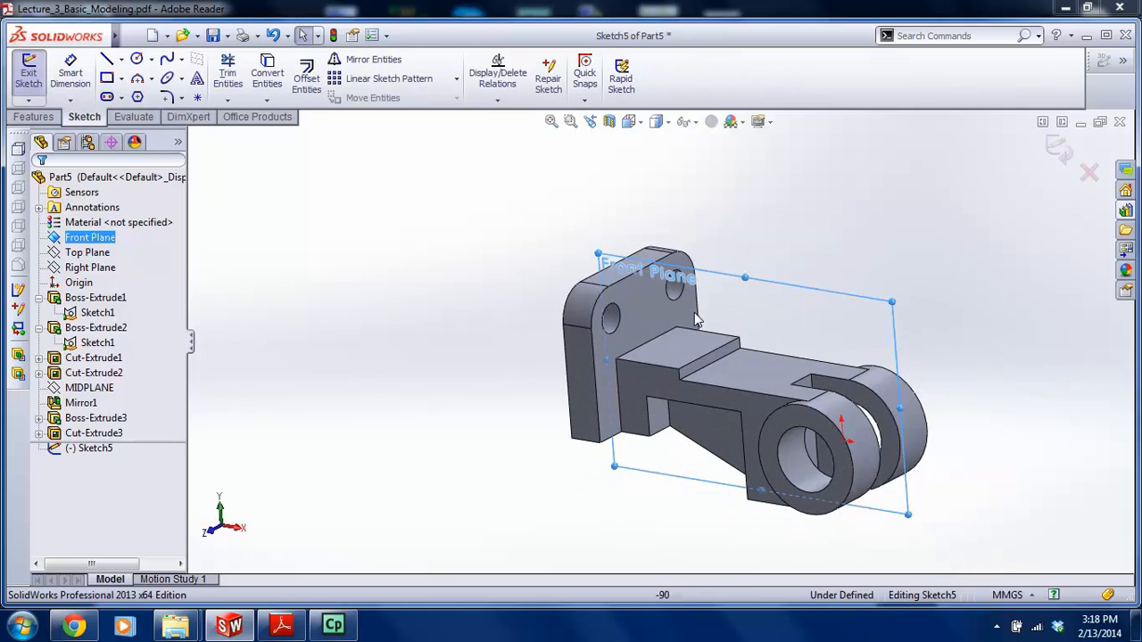
key(space)
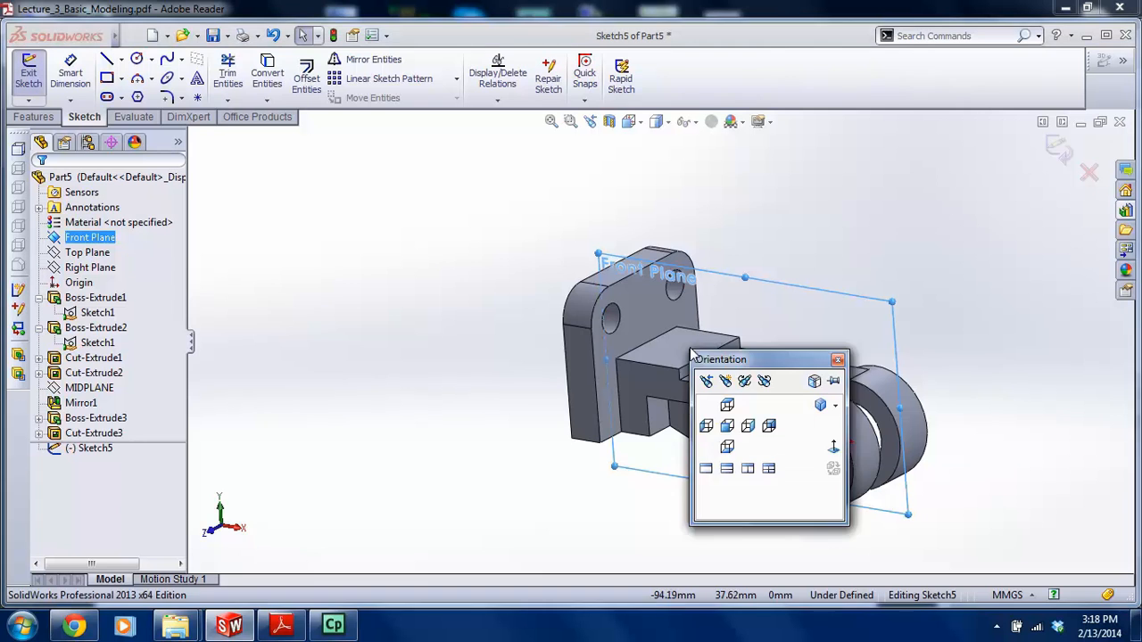
click(828, 448)
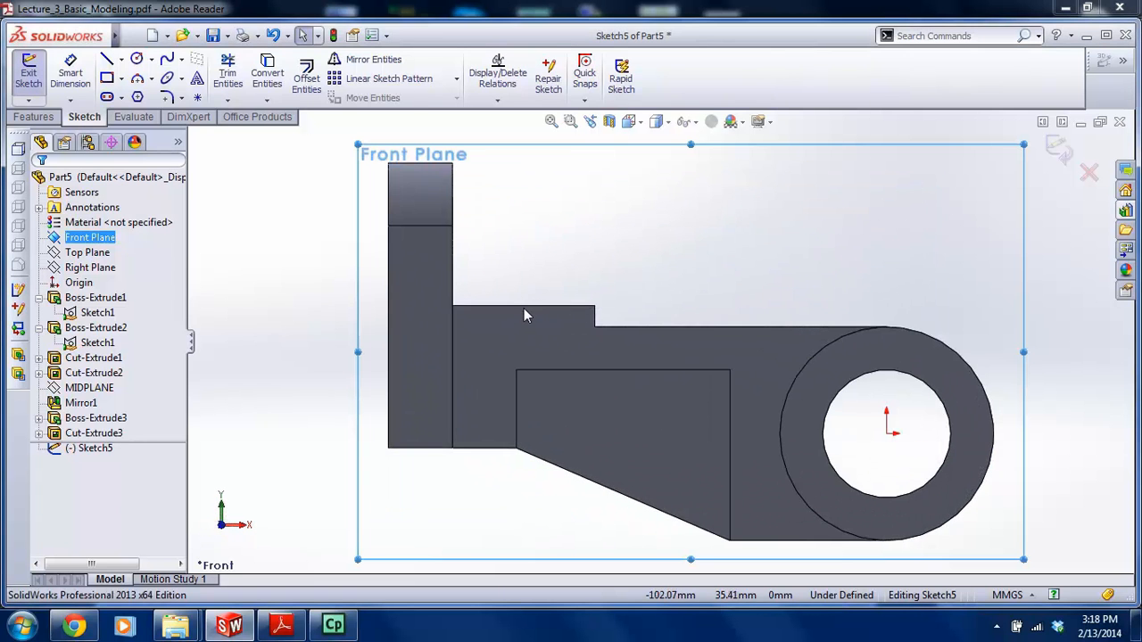
Convert the raised step's top edge and the end plate's inner vertical edge into sketch lines
click(524, 306)
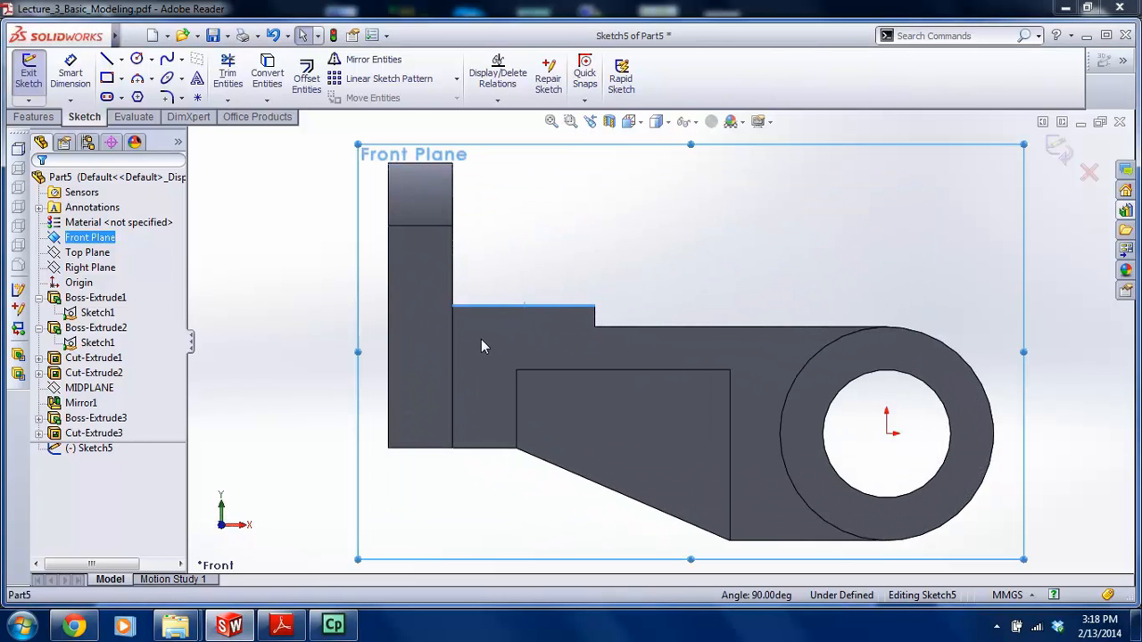
ctrl+click(452, 275)
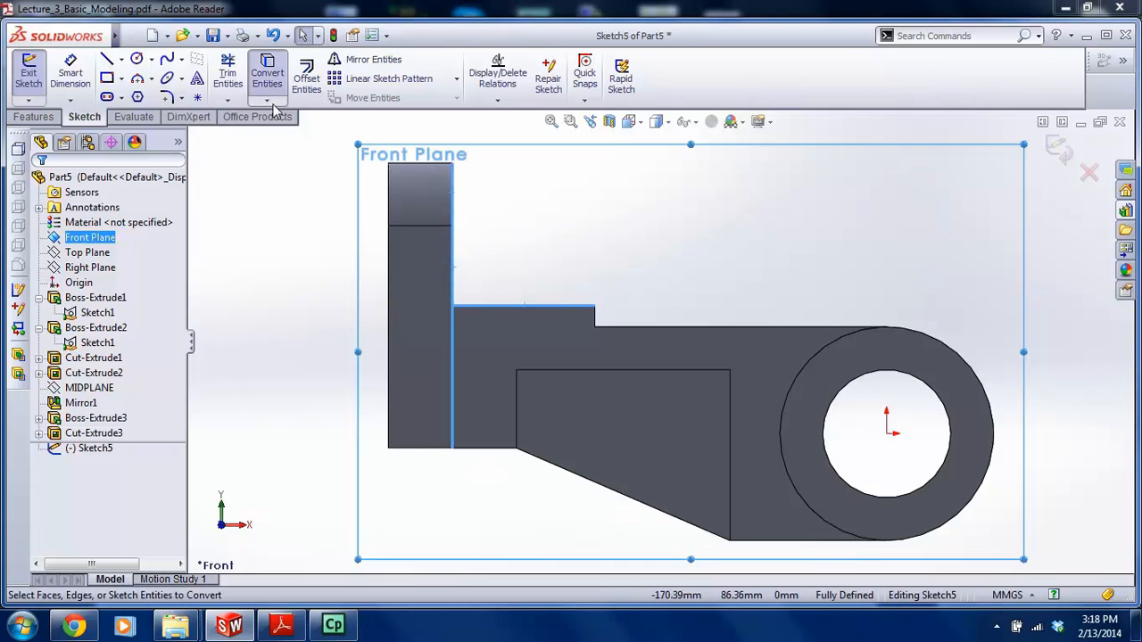
click(268, 73)
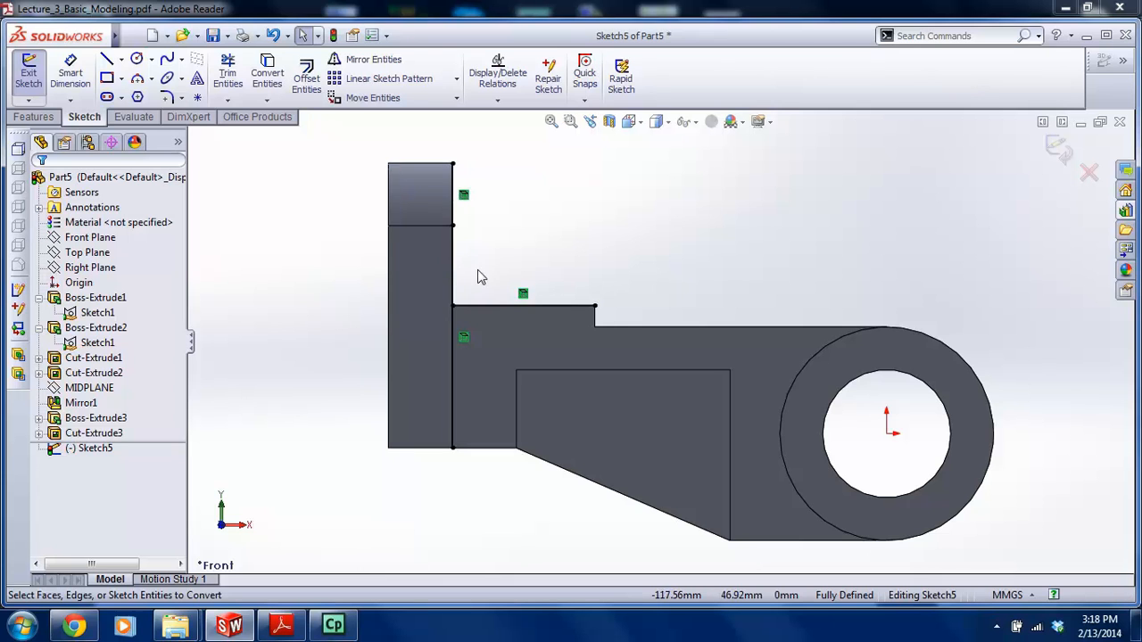
click(229, 100)
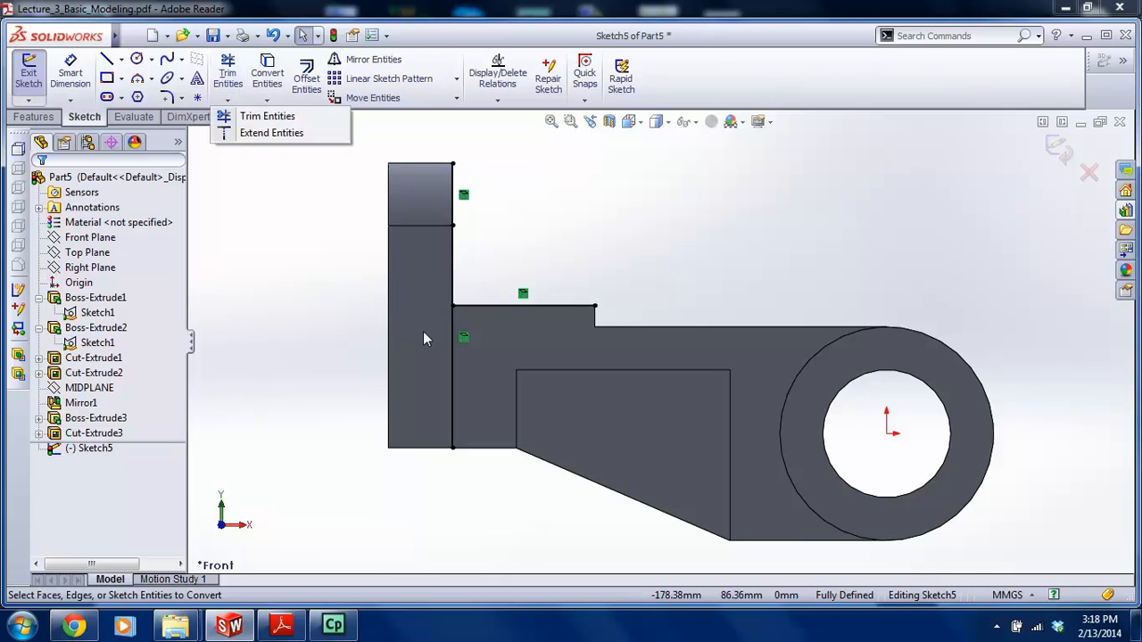
drag(423, 331, 444, 364)
click(227, 71)
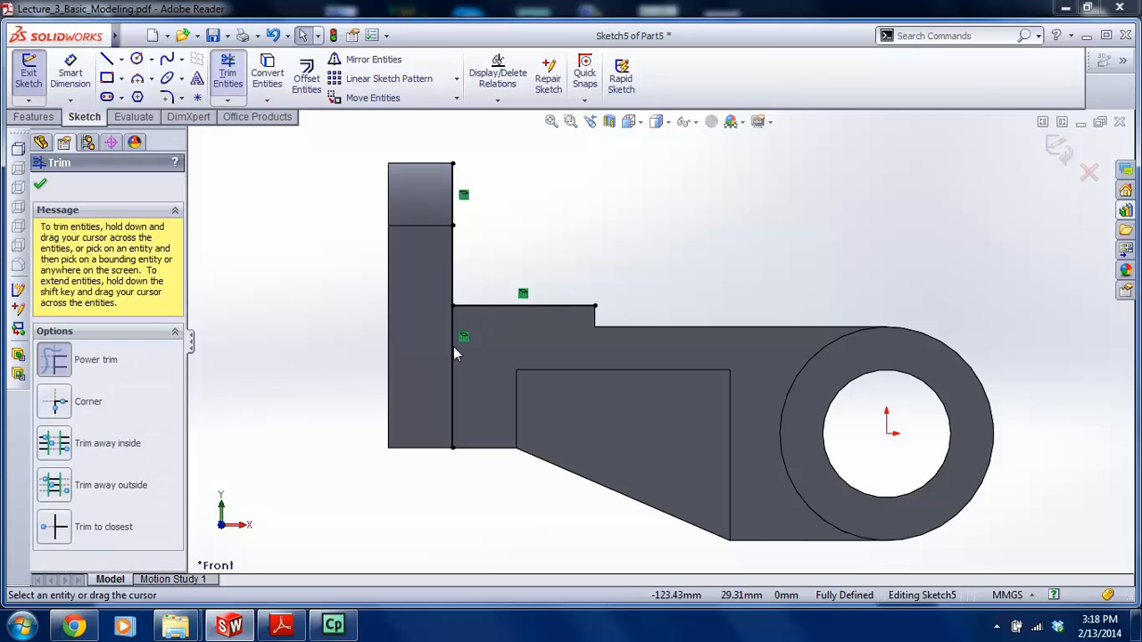
key(Escape)
Draw a diagonal line from the end plate's top inner corner to the raised step's outer corner, closing the rib triangle
scroll(499, 216, down, 2)
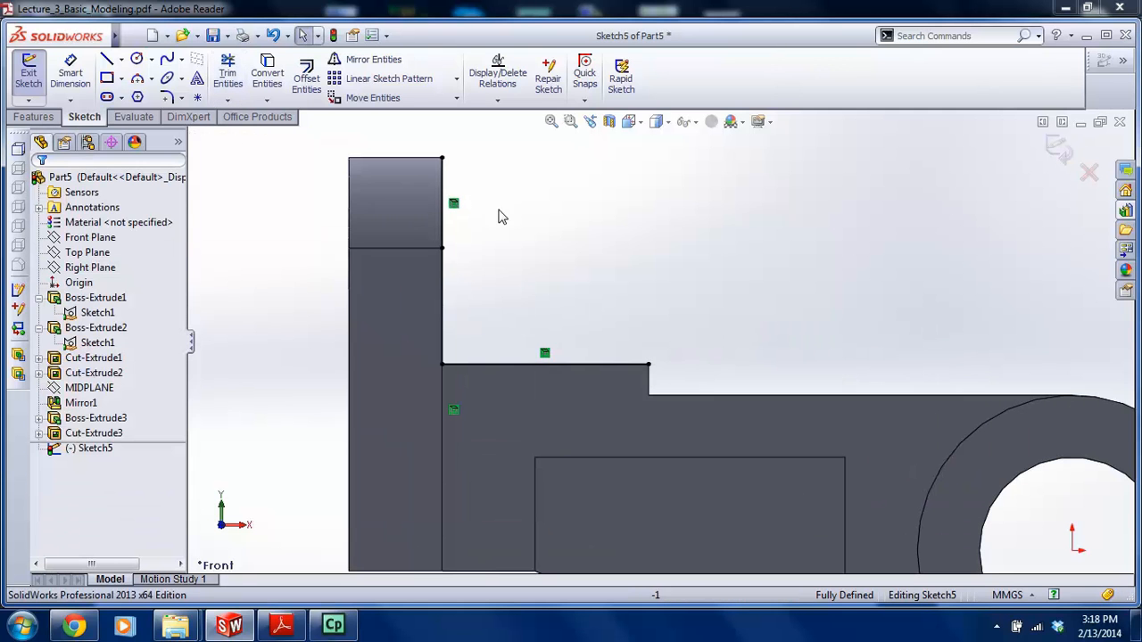
click(108, 60)
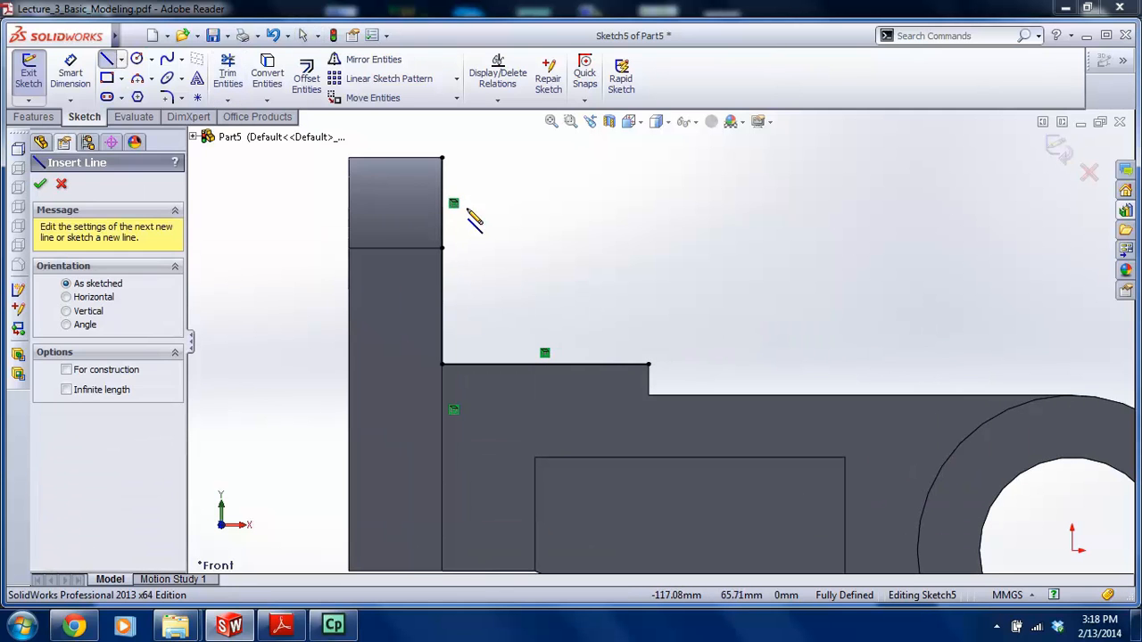
click(440, 158)
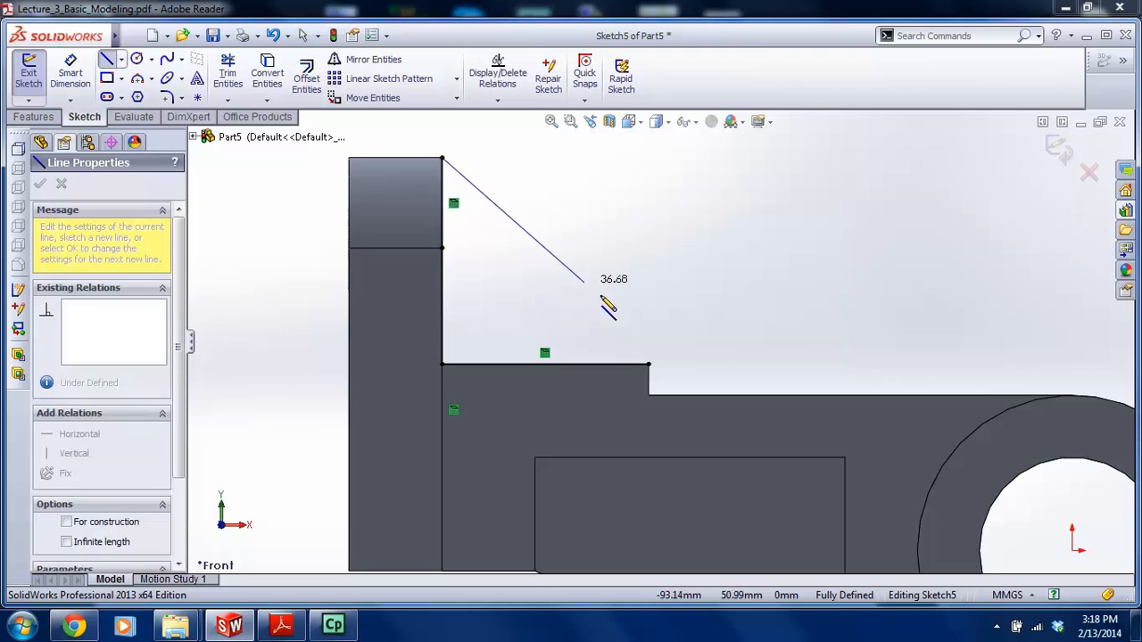
click(648, 364)
key(Escape)
mouse_move(653, 291)
middle_down()
mouse_move(607, 309)
mouse_move(656, 245)
mouse_move(649, 315)
middle_up()
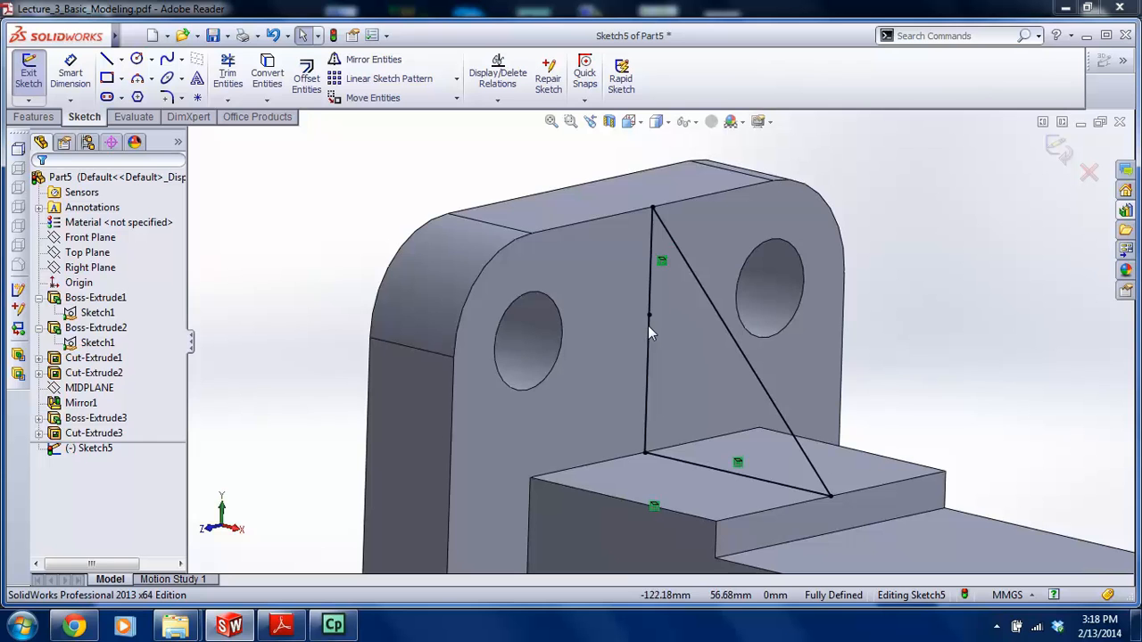
click(647, 326)
key(Escape)
scroll(625, 330, up, 5)
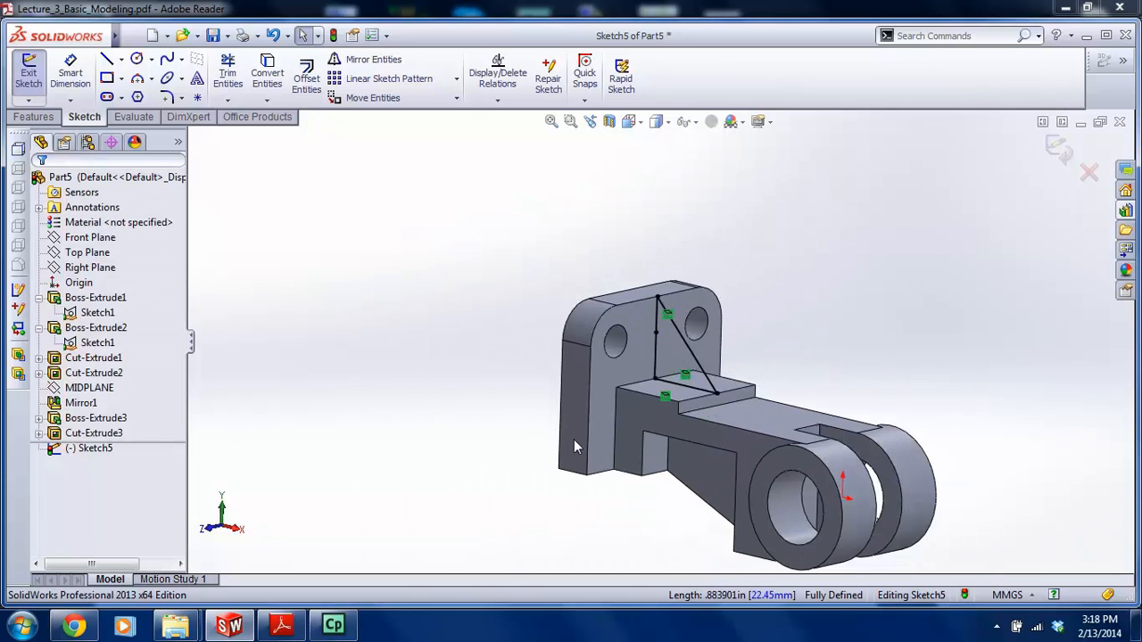
Check the rib's thickness on the lecture PDF drawing in Adobe Reader and return to SolidWorks
click(282, 627)
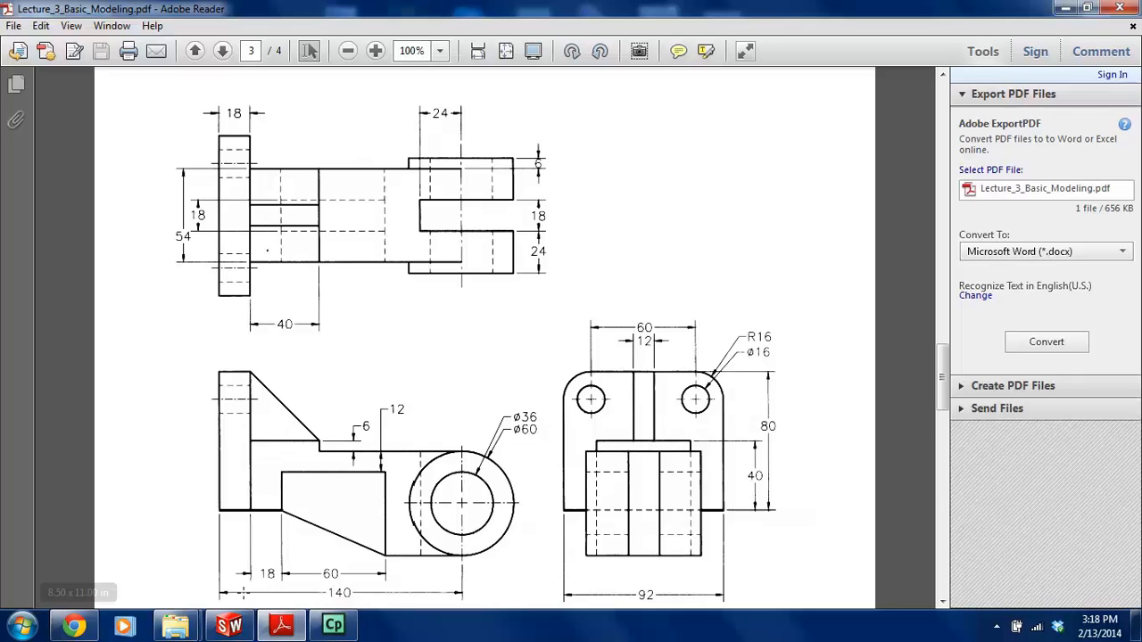
click(229, 627)
middle_drag(469, 462, 780, 375)
scroll(693, 297, down, 4)
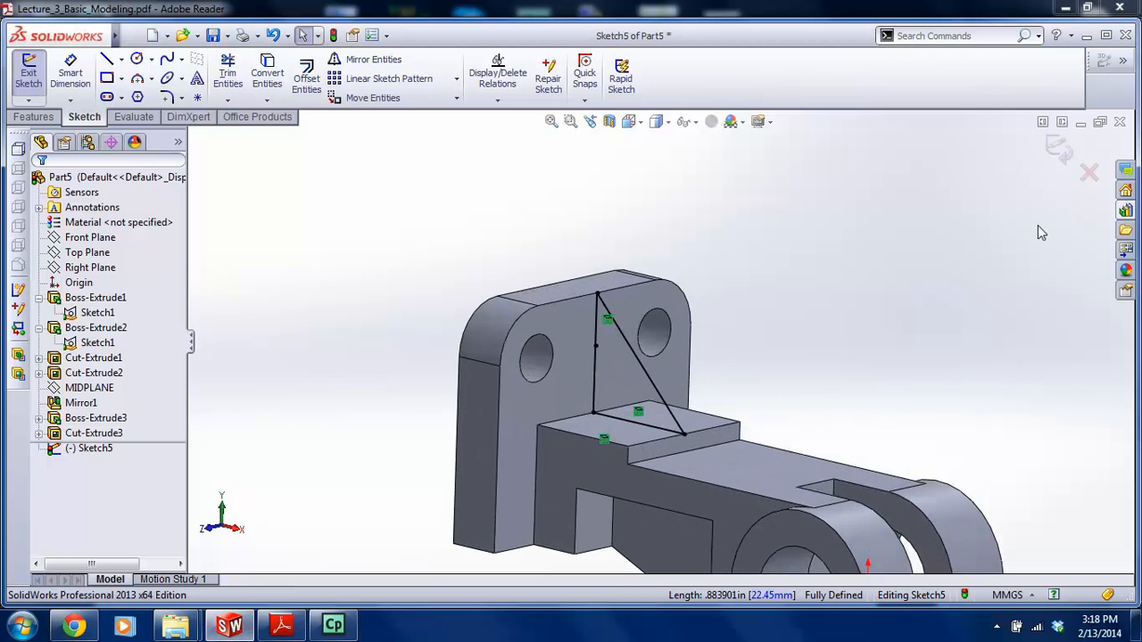
Exit the rib sketch and extrude the triangle as a merged boss, Mid Plane, 12 mm thick
click(1061, 148)
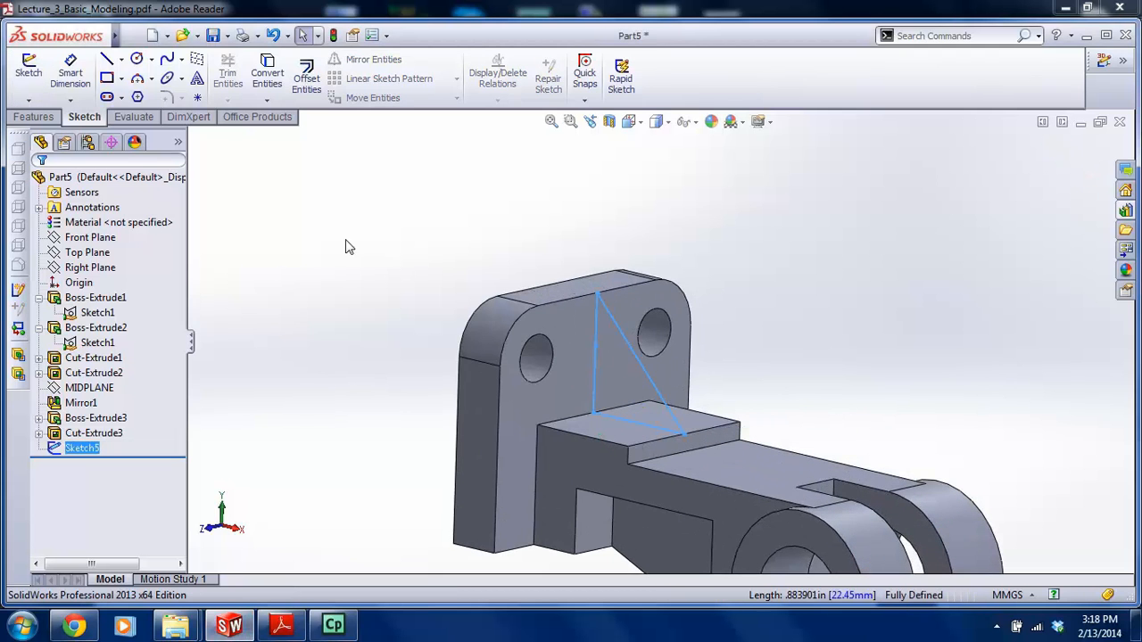
click(33, 117)
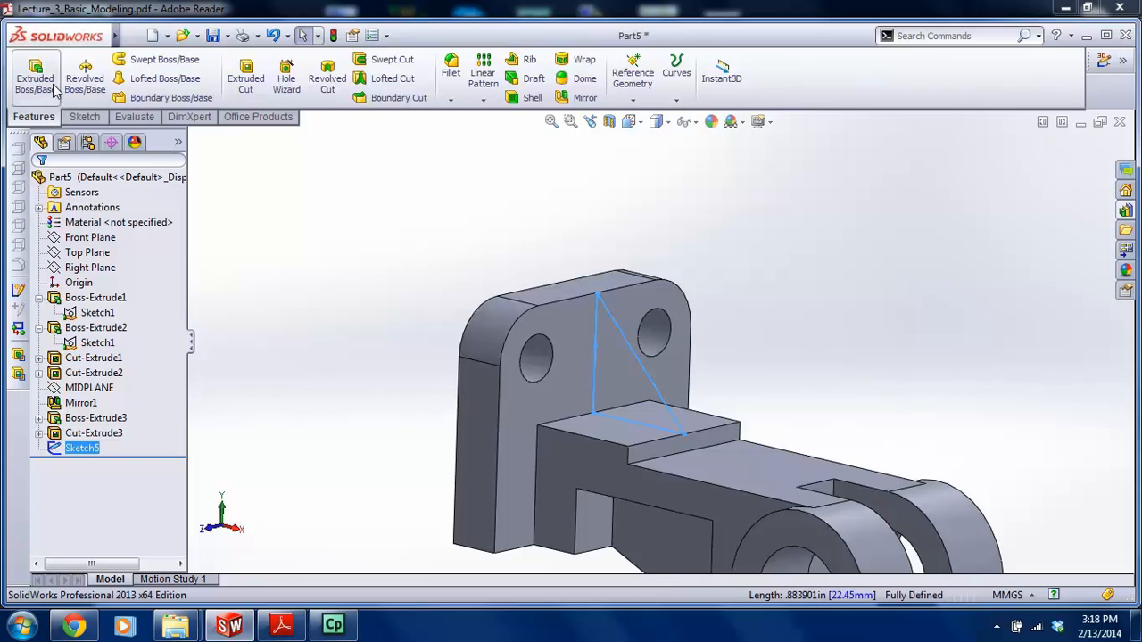
middle_drag(623, 387, 567, 355)
click(89, 282)
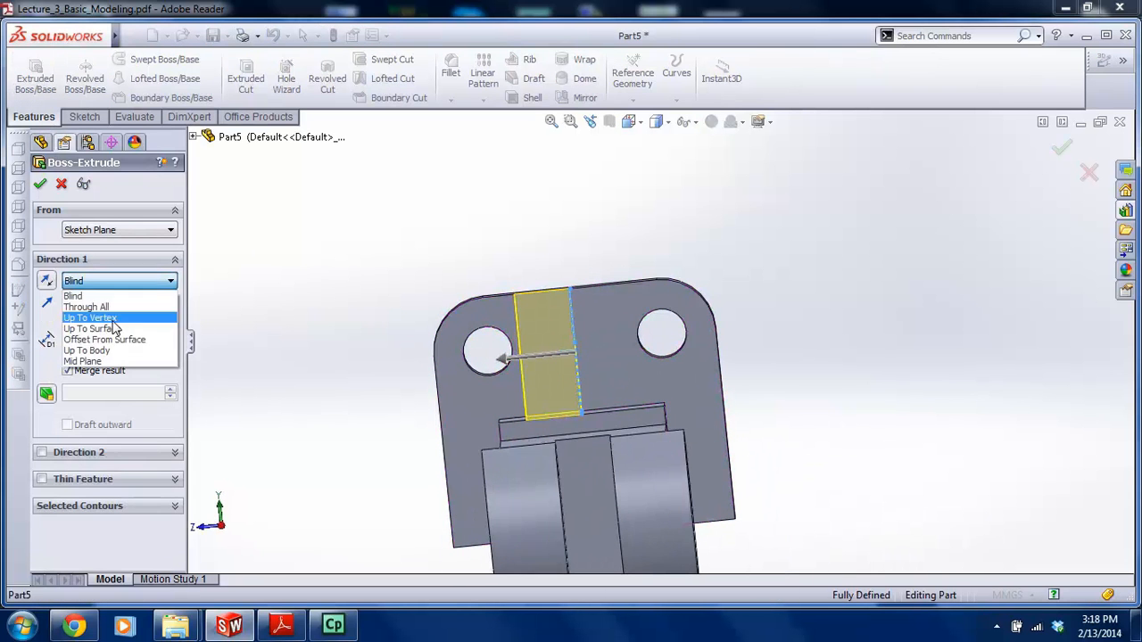
click(125, 361)
double_click(126, 342)
text(12)
key(Return)
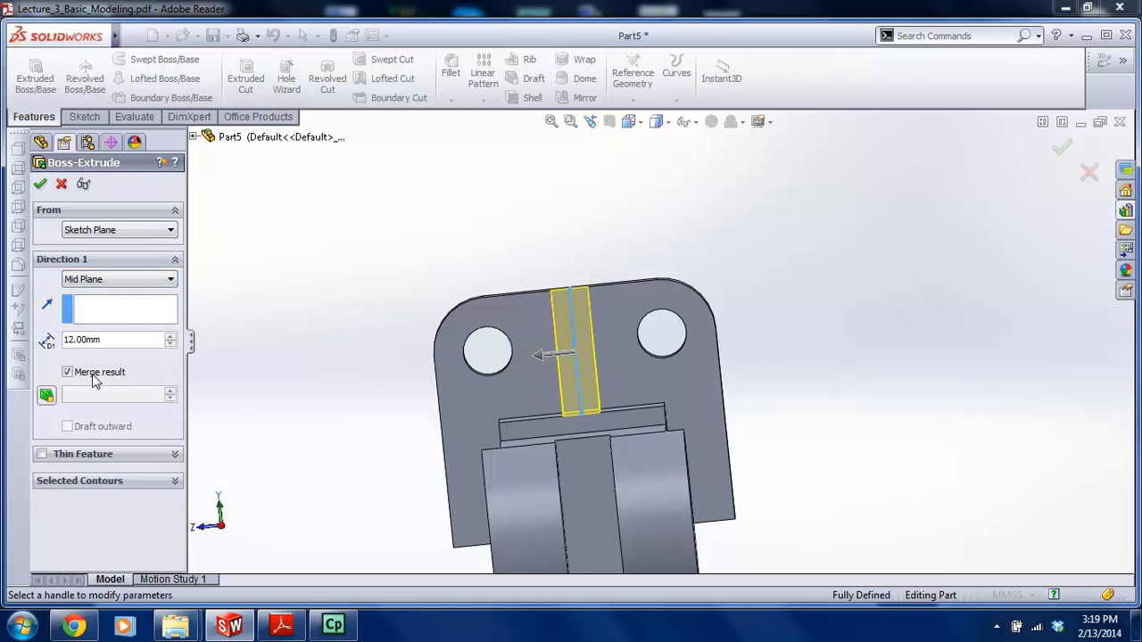
click(40, 185)
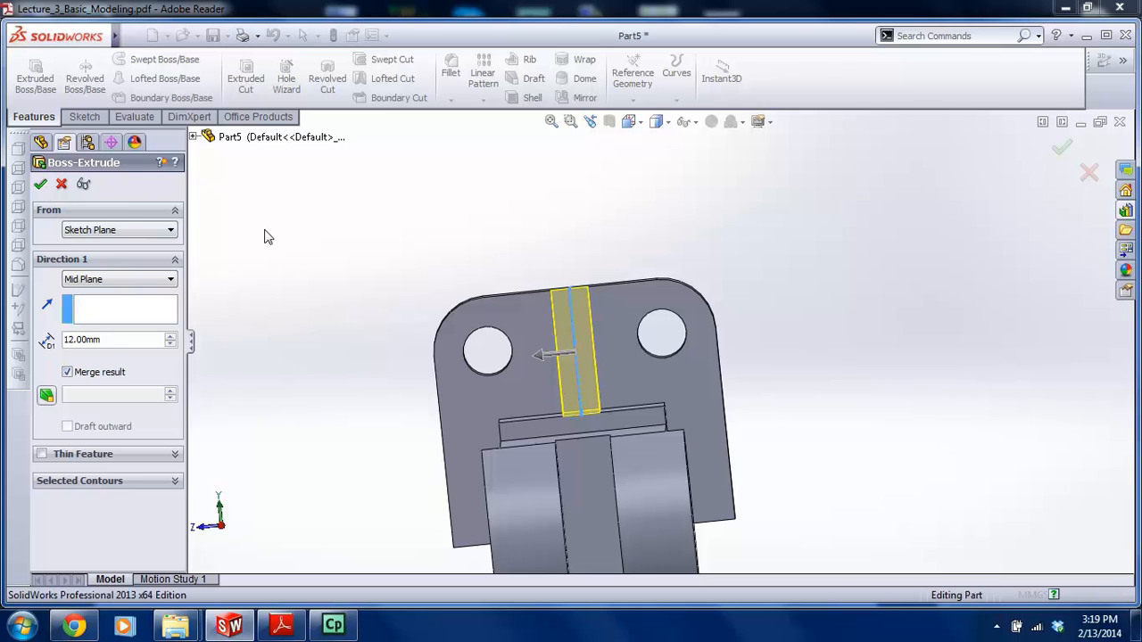
Review the feature history, rolling it back and forward, and examine the finished bracket from several angles
middle_drag(344, 314, 429, 313)
scroll(429, 313, up, 3)
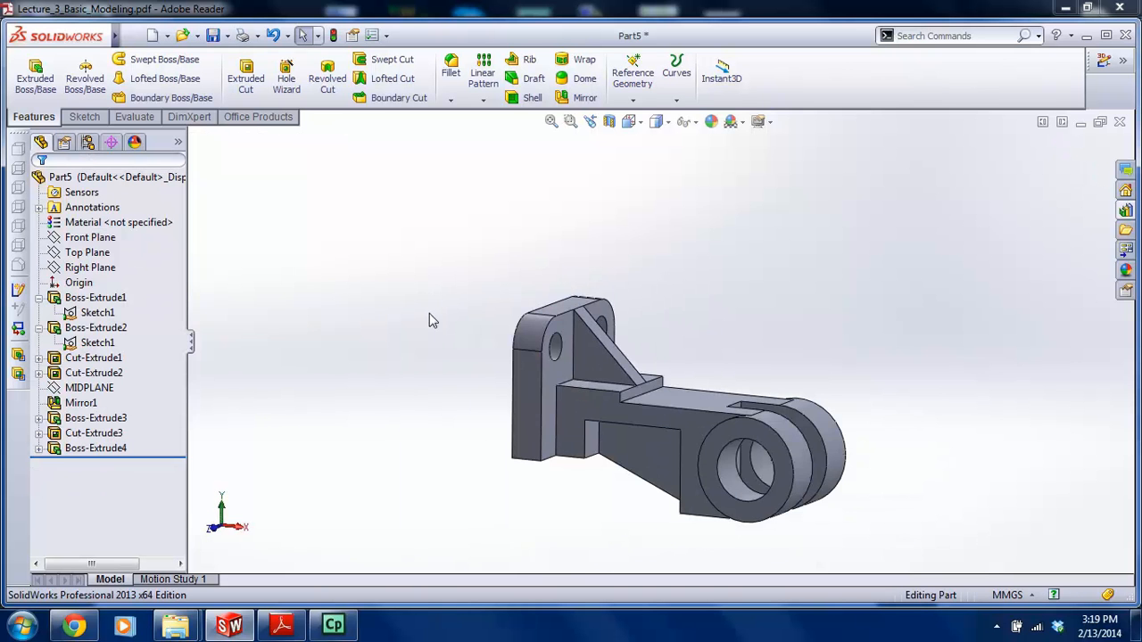
click(98, 297)
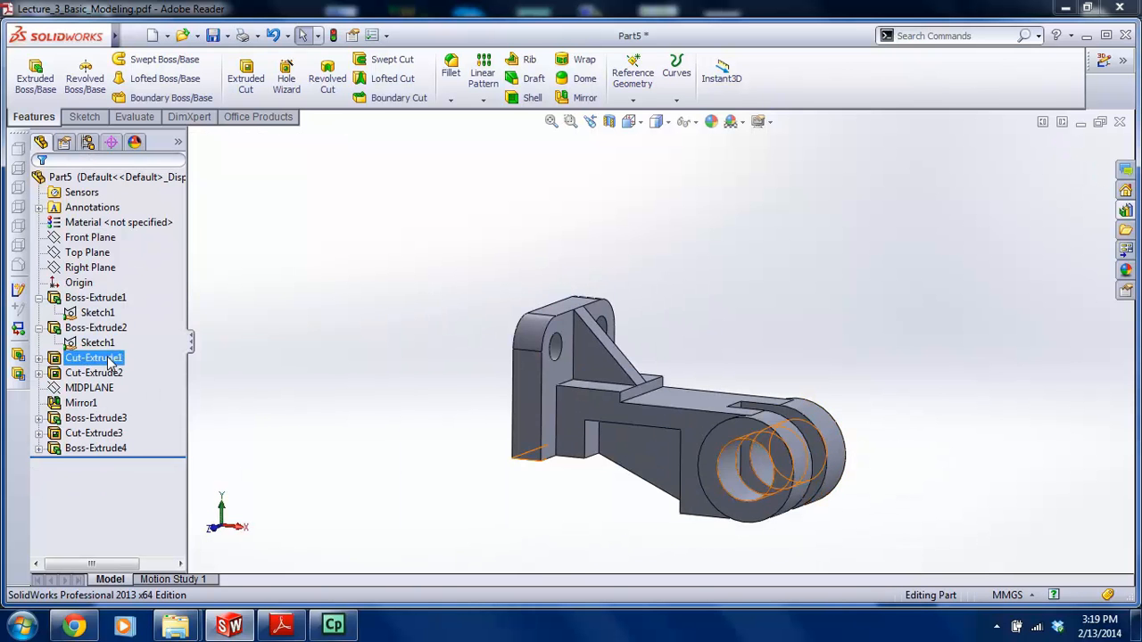
click(91, 434)
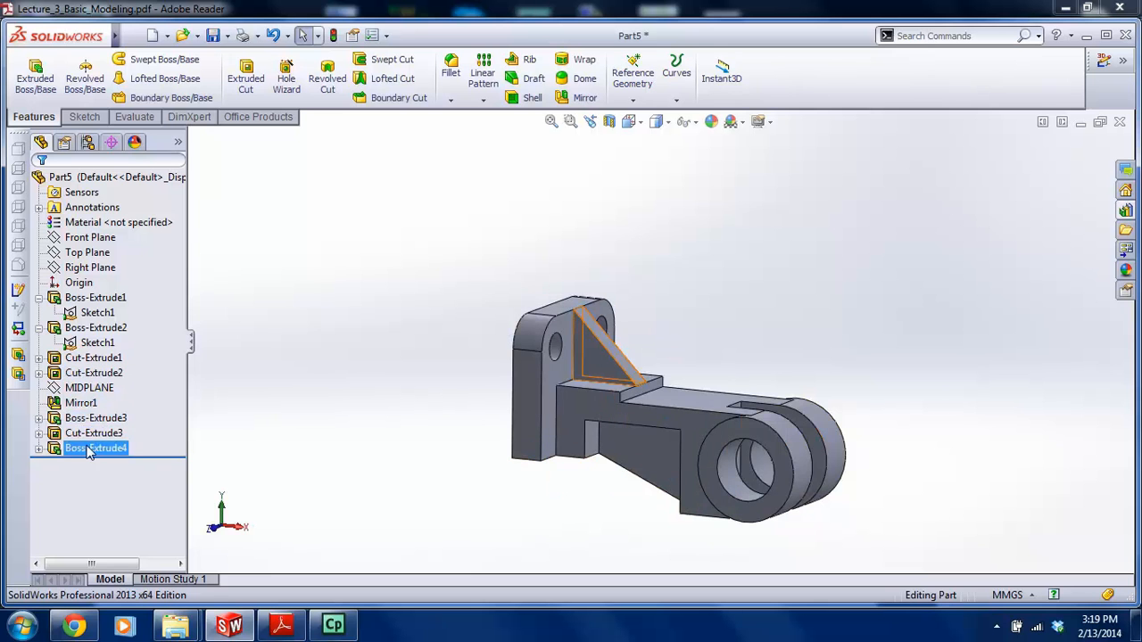
middle_drag(580, 433, 695, 372)
mouse_move(147, 459)
mouse_down()
mouse_move(148, 317)
mouse_move(166, 381)
mouse_move(158, 412)
mouse_up()
middle_drag(370, 441, 350, 419)
drag(158, 414, 163, 455)
middle_drag(556, 438, 490, 342)
middle_drag(553, 325, 571, 303)
scroll(556, 327, up, 3)
scroll(605, 276, down, 3)
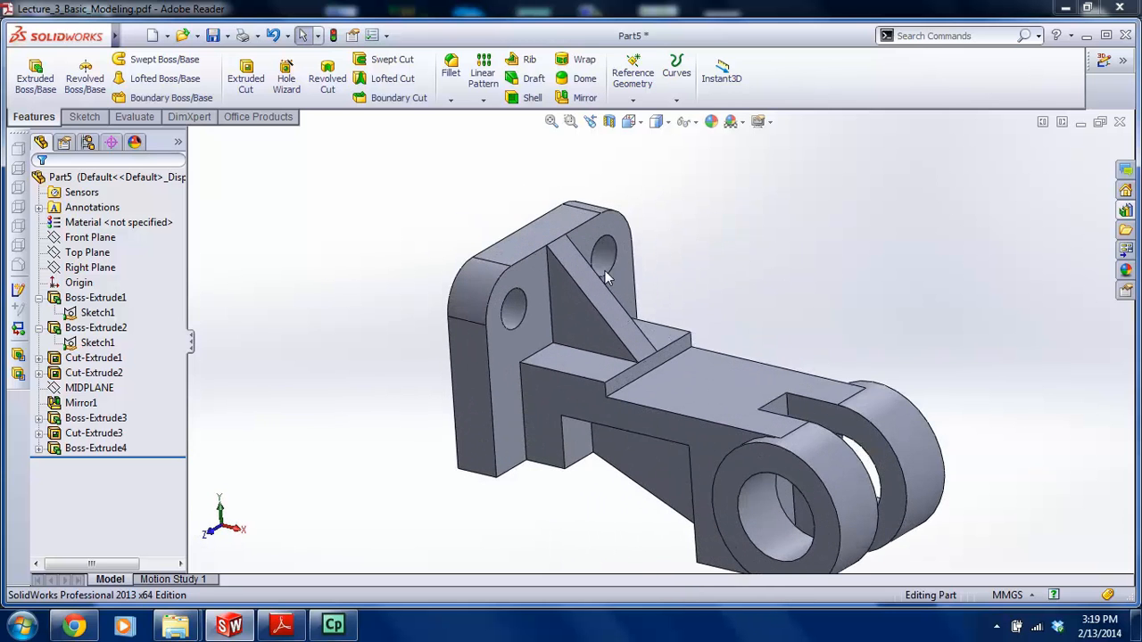
middle_drag(616, 350, 666, 357)
scroll(668, 332, up, 3)
scroll(711, 343, down, 2)
Save the finished bracket part to the Desktop under the file name Lesson3 Part 5
mouse_move(54, 36)
click(134, 36)
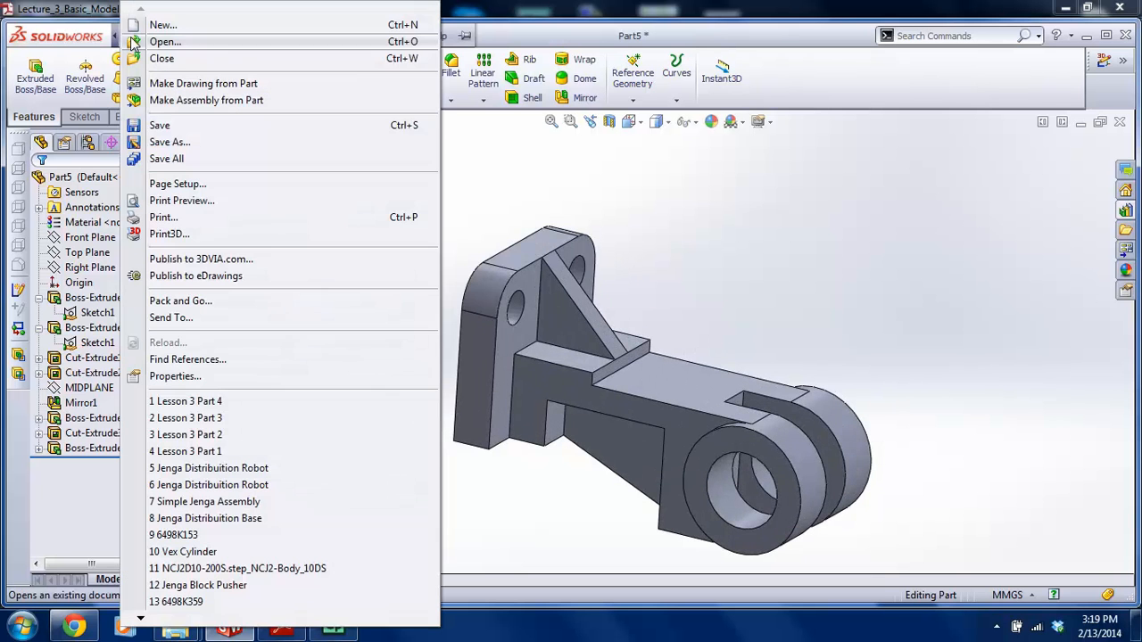
click(166, 141)
text(Lesson)
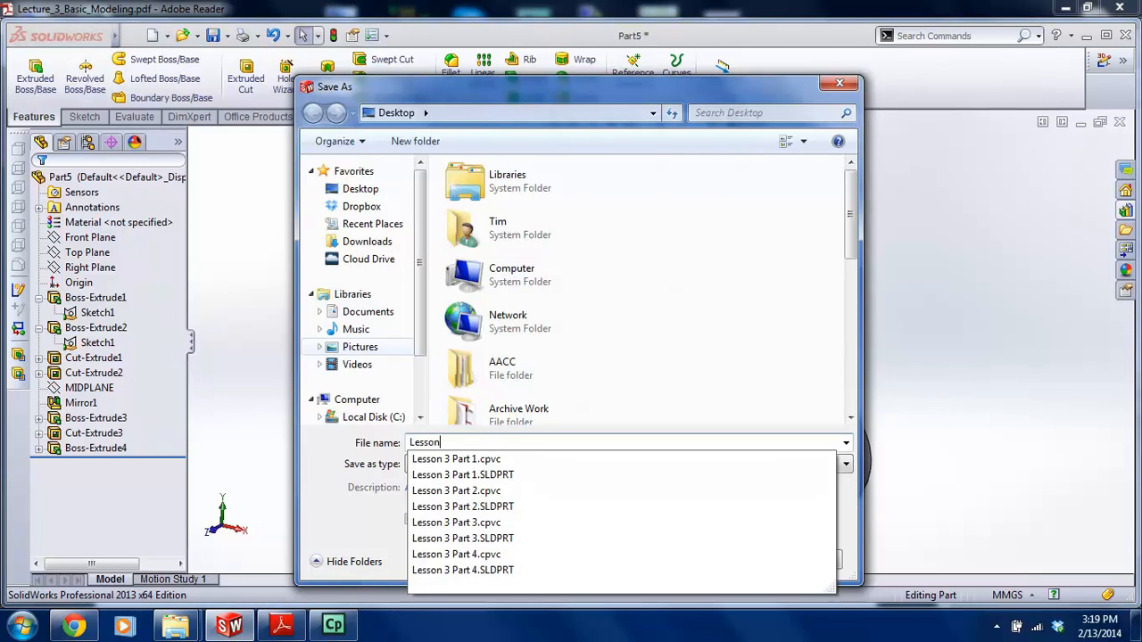
text(3 Part 5)
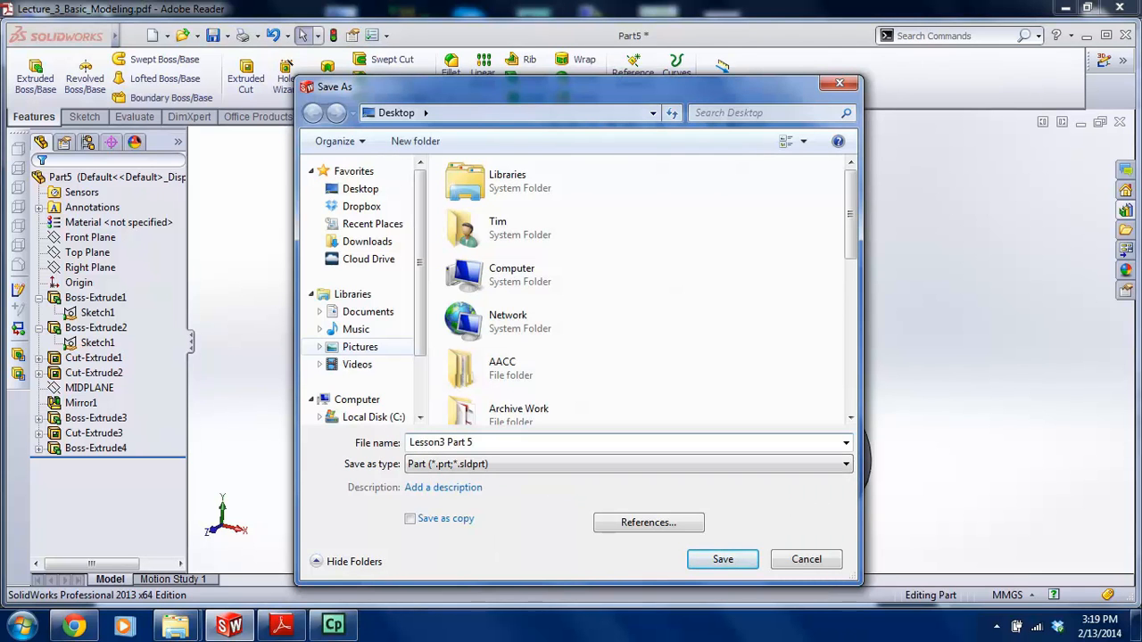
key(Return)
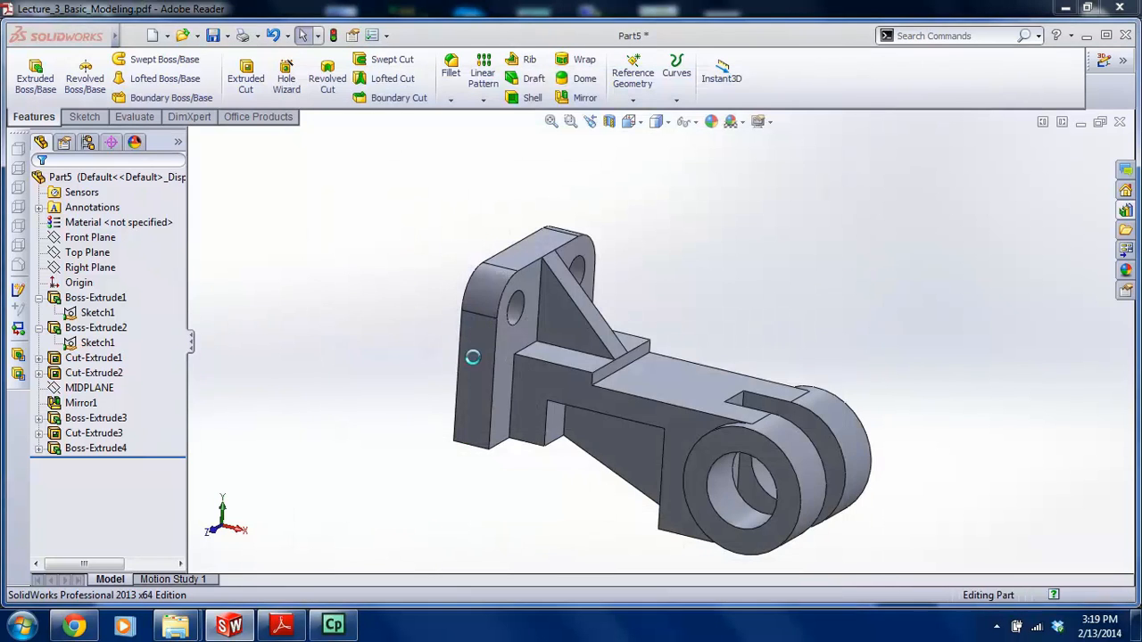
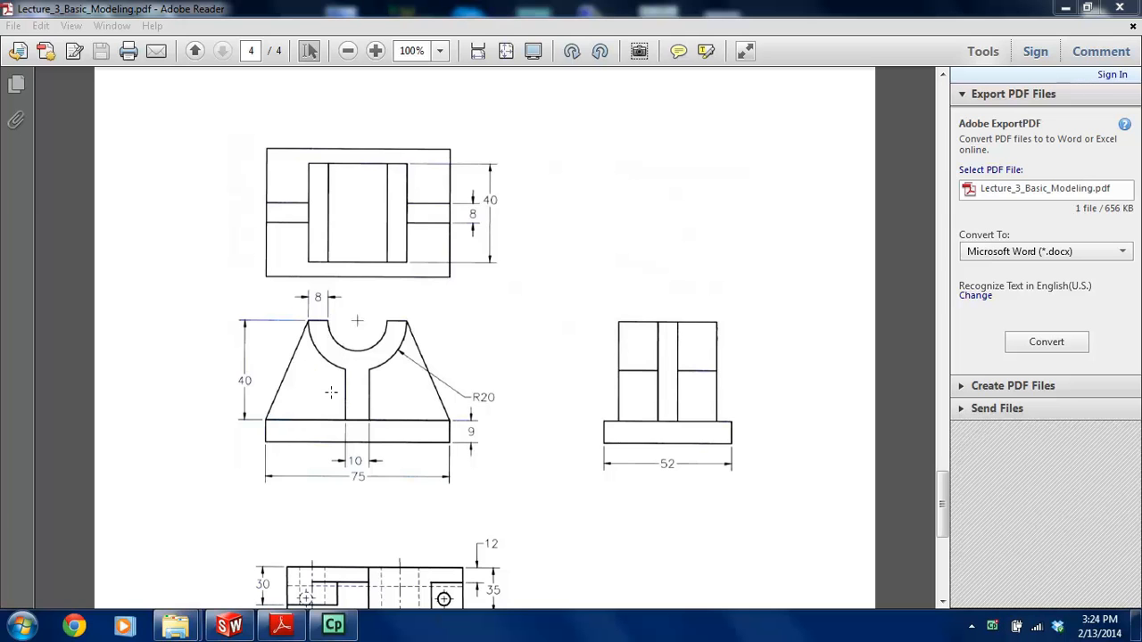
Switch to SolidWorks, create a new part, and set its document units to MMGS (millimeter, gram, second)
mouse_move(237, 630)
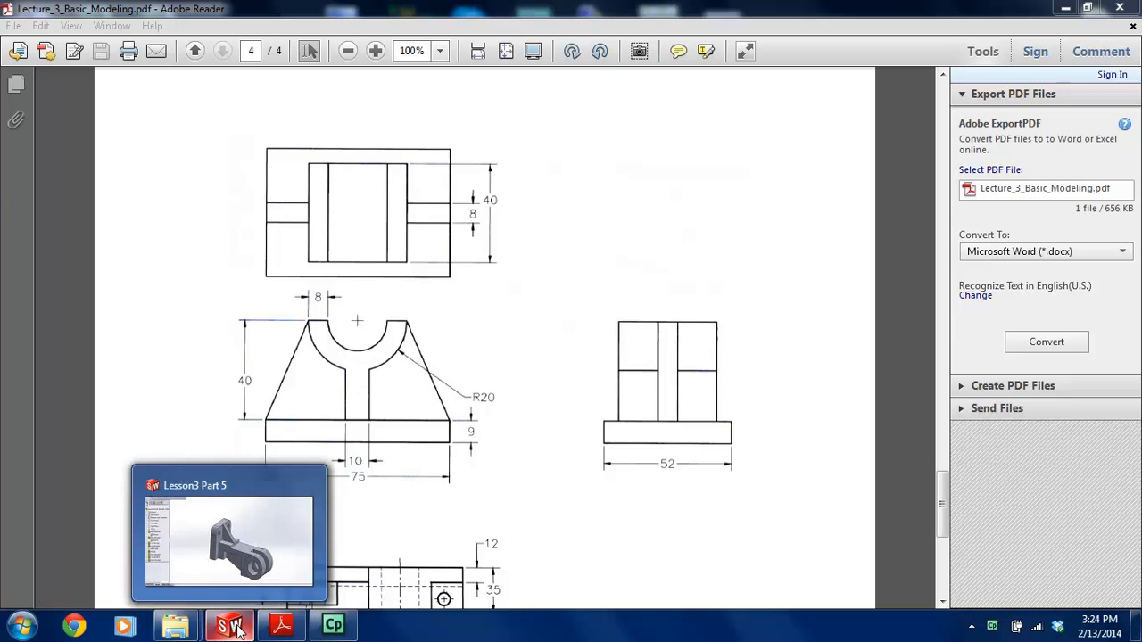
click(237, 629)
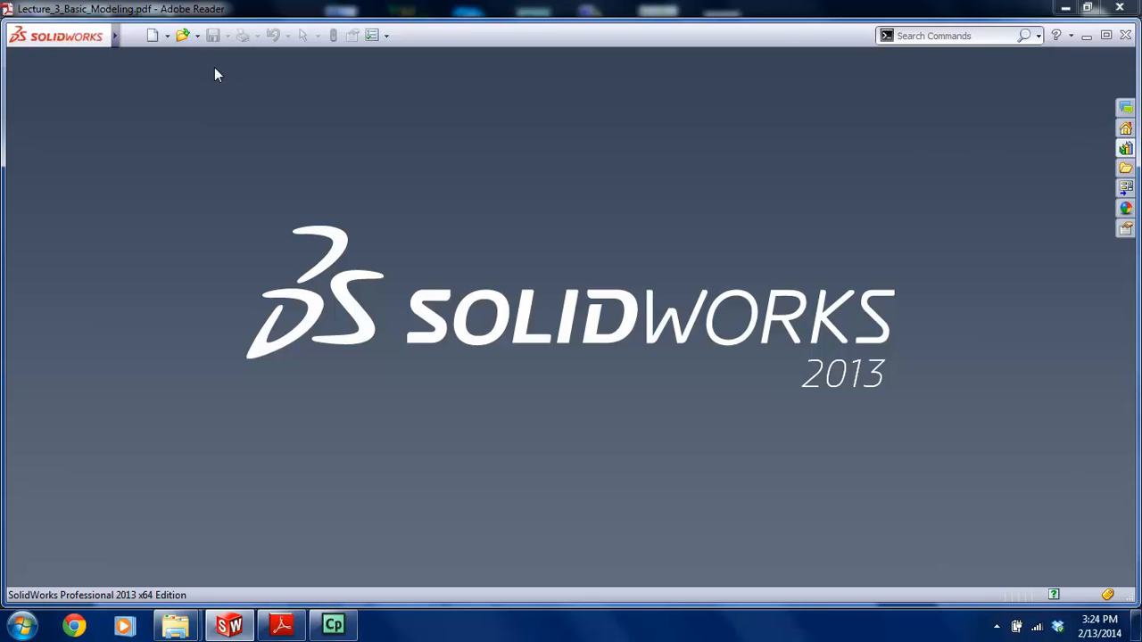
click(153, 35)
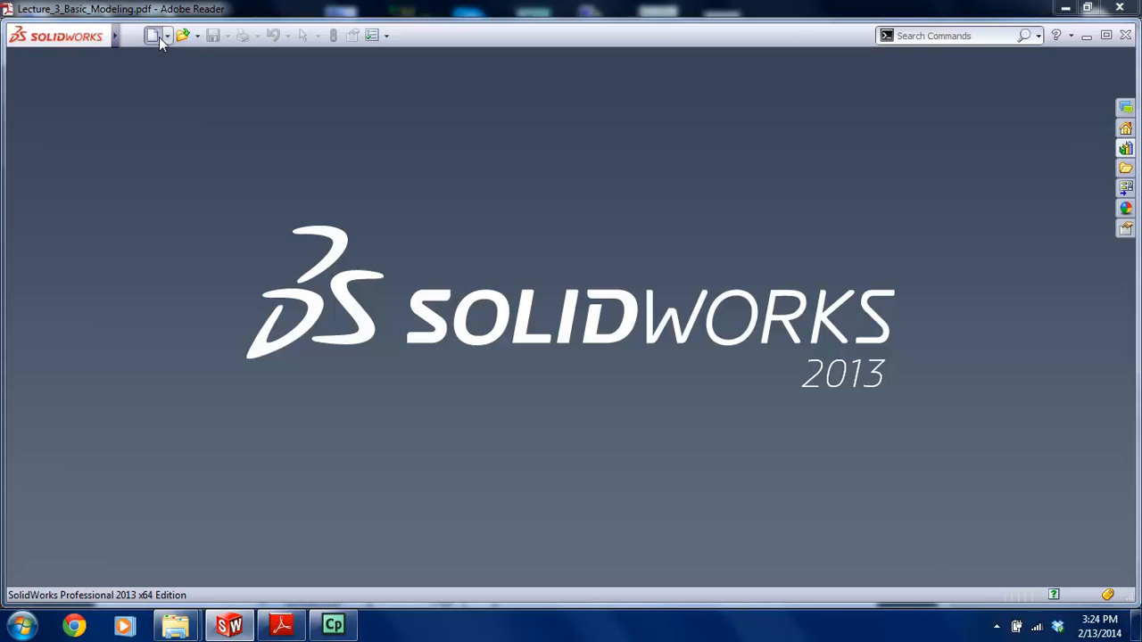
click(583, 544)
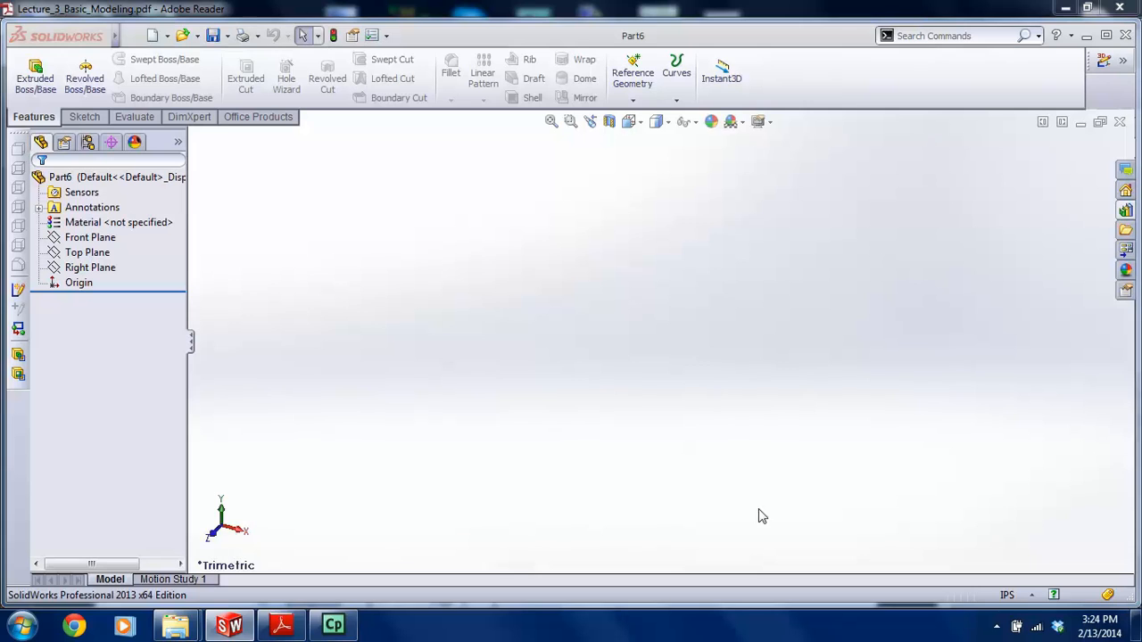
click(281, 624)
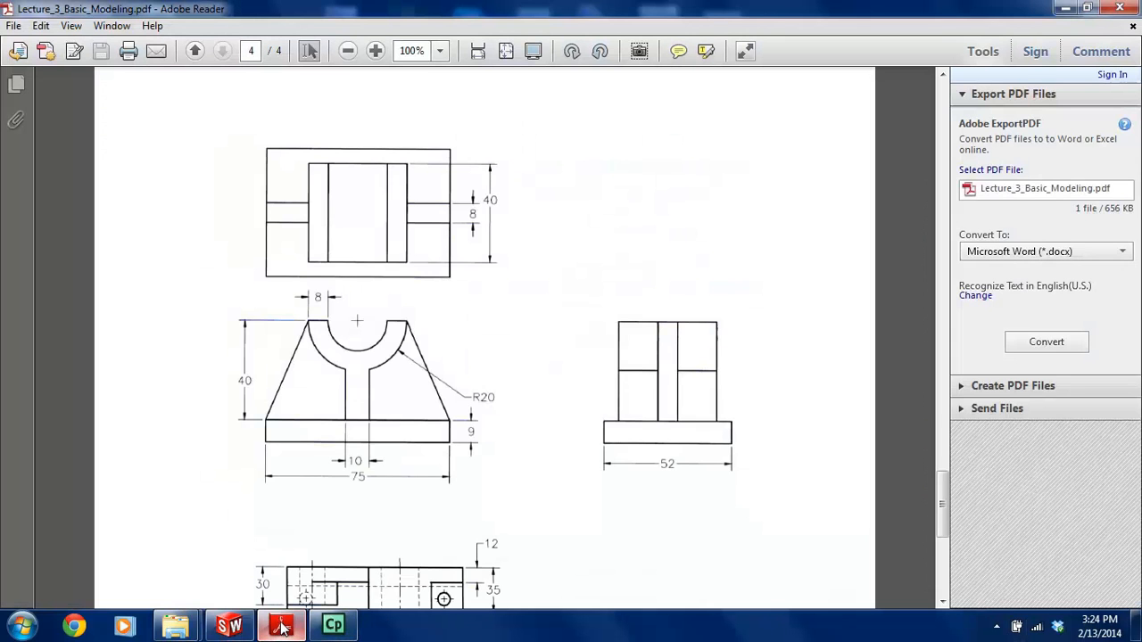
click(229, 624)
click(1030, 596)
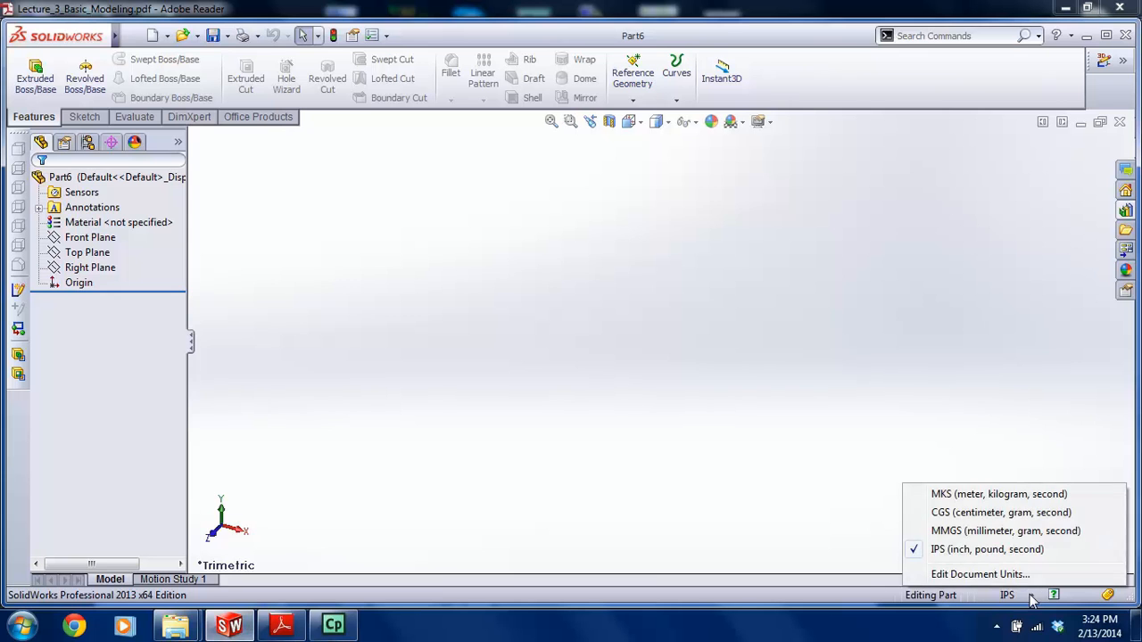
click(999, 531)
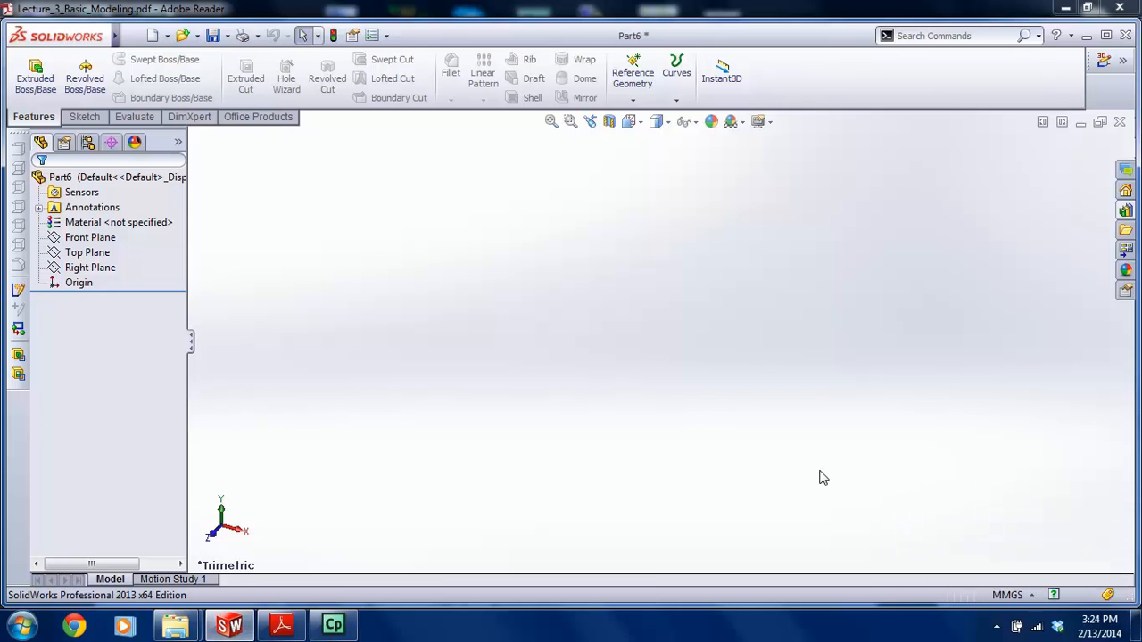
Start a sketch on the Front Plane and consult the cradle's front view in the Adobe Reader drawing
click(84, 117)
click(28, 71)
click(547, 232)
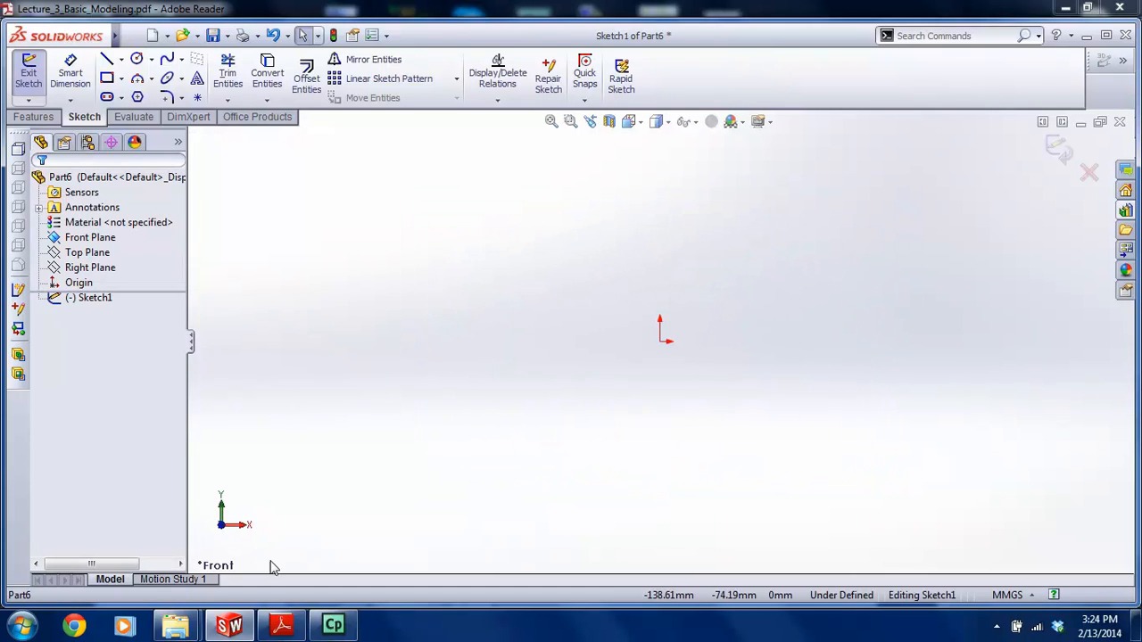
click(281, 625)
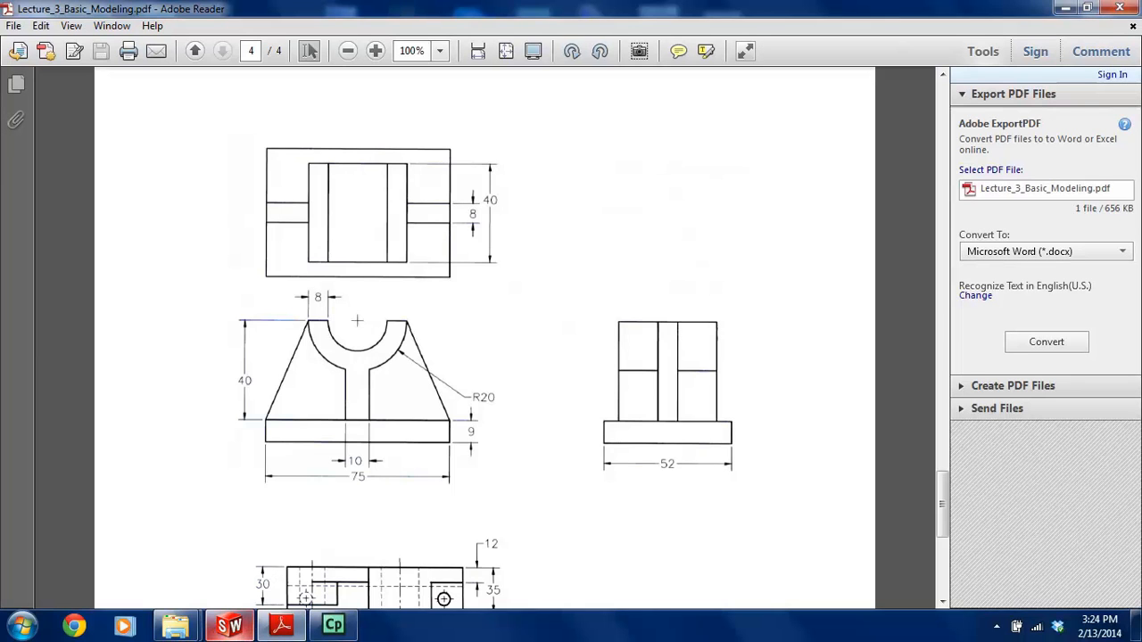
click(232, 627)
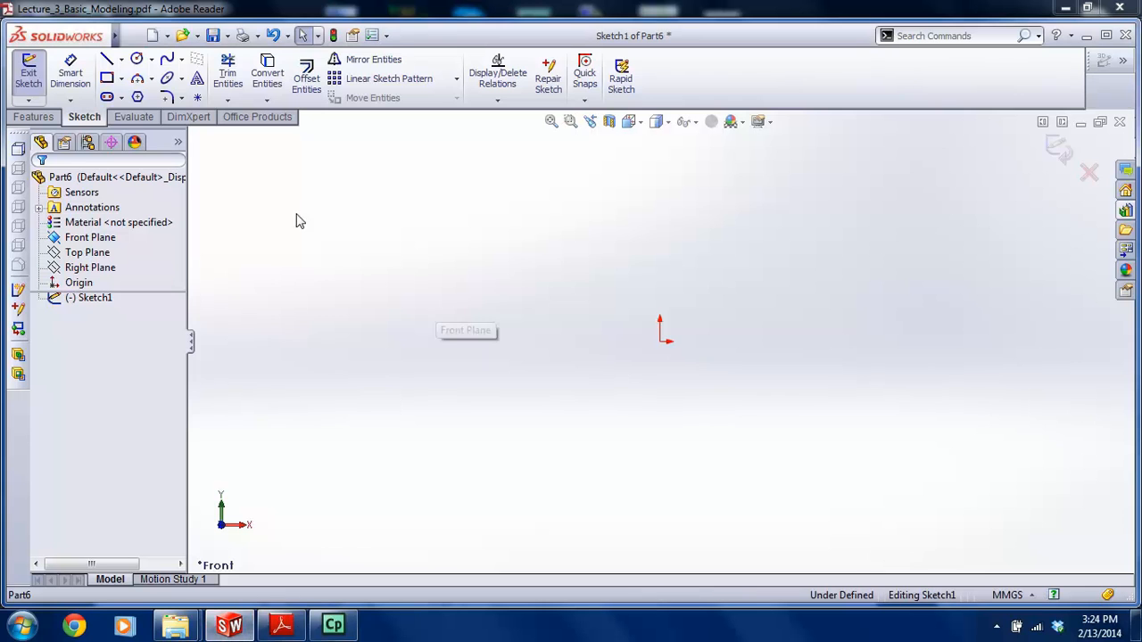
Draw two concentric circles centred on the origin, the outer one with a radius of about 25 mm
click(137, 59)
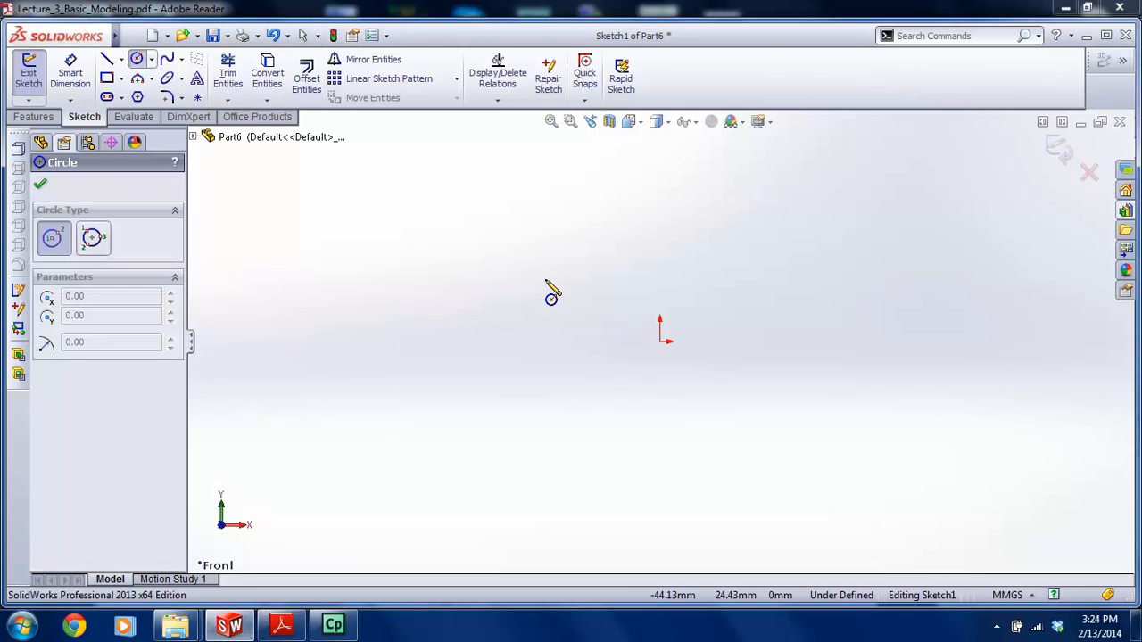
click(659, 341)
click(606, 387)
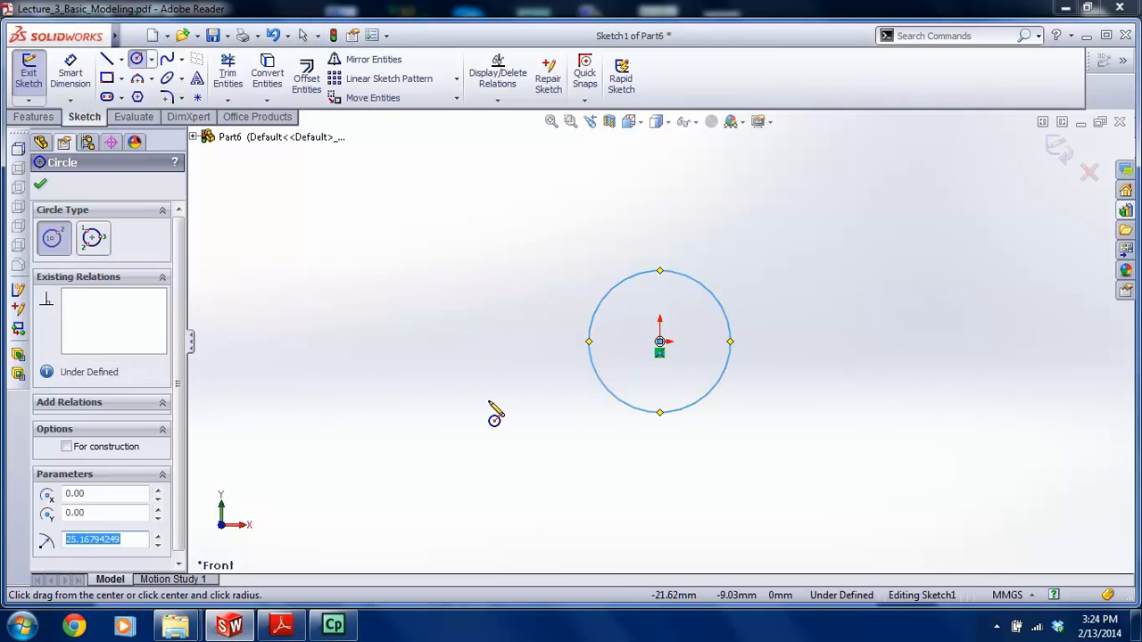
click(278, 626)
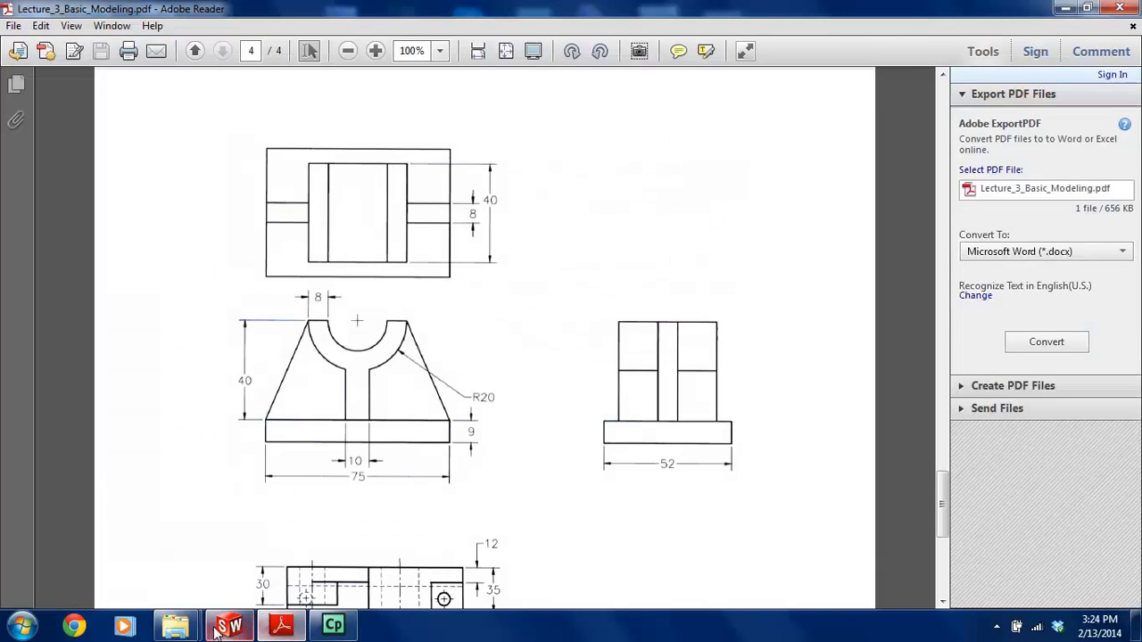
click(229, 625)
click(660, 343)
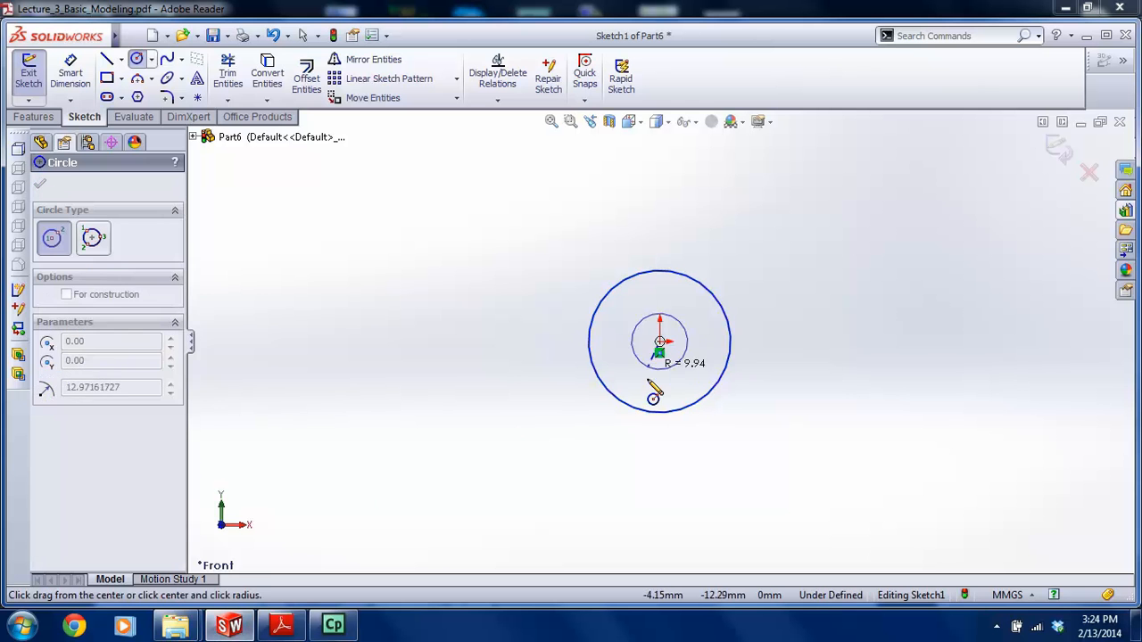
click(658, 386)
key(Escape)
Dimension the outer circle's diameter and set it to 40 mm
click(70, 74)
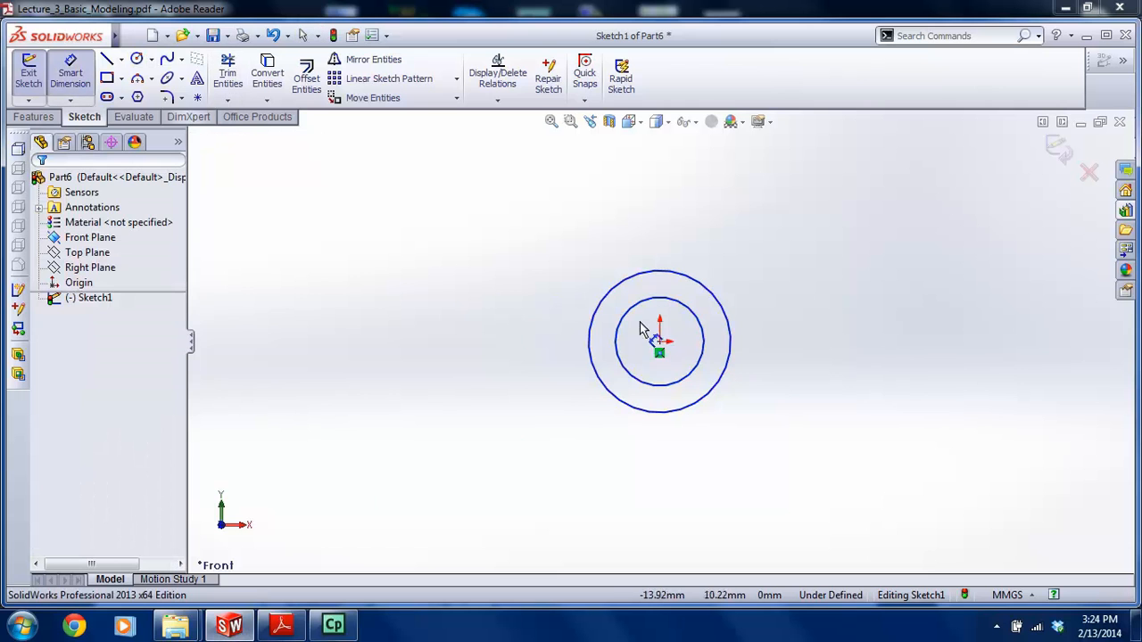
click(711, 392)
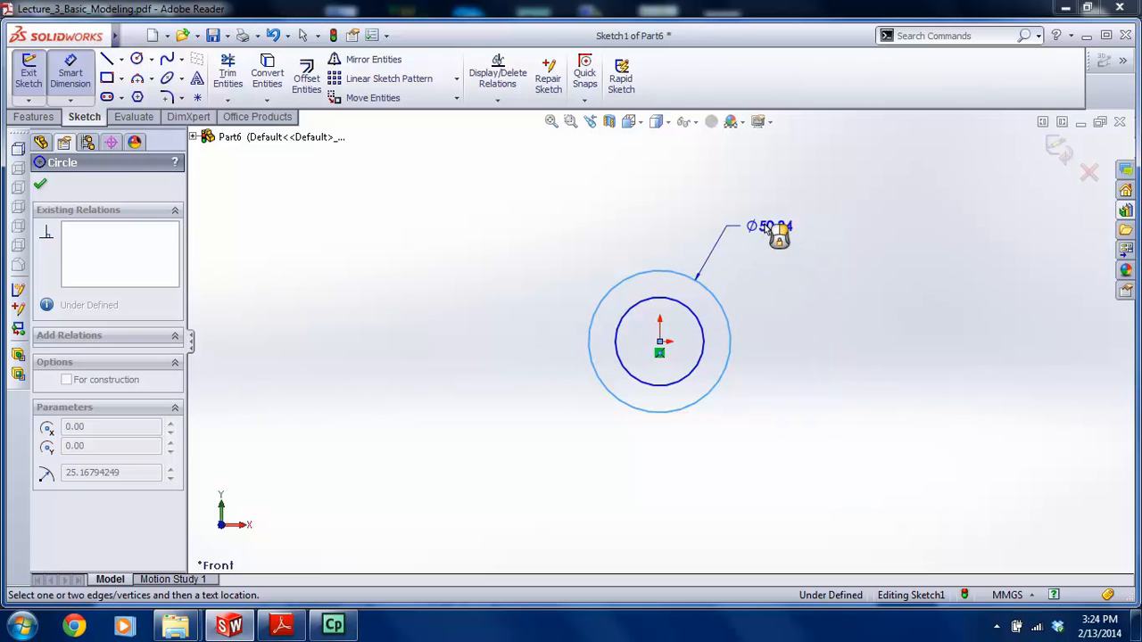
click(767, 228)
text(40)
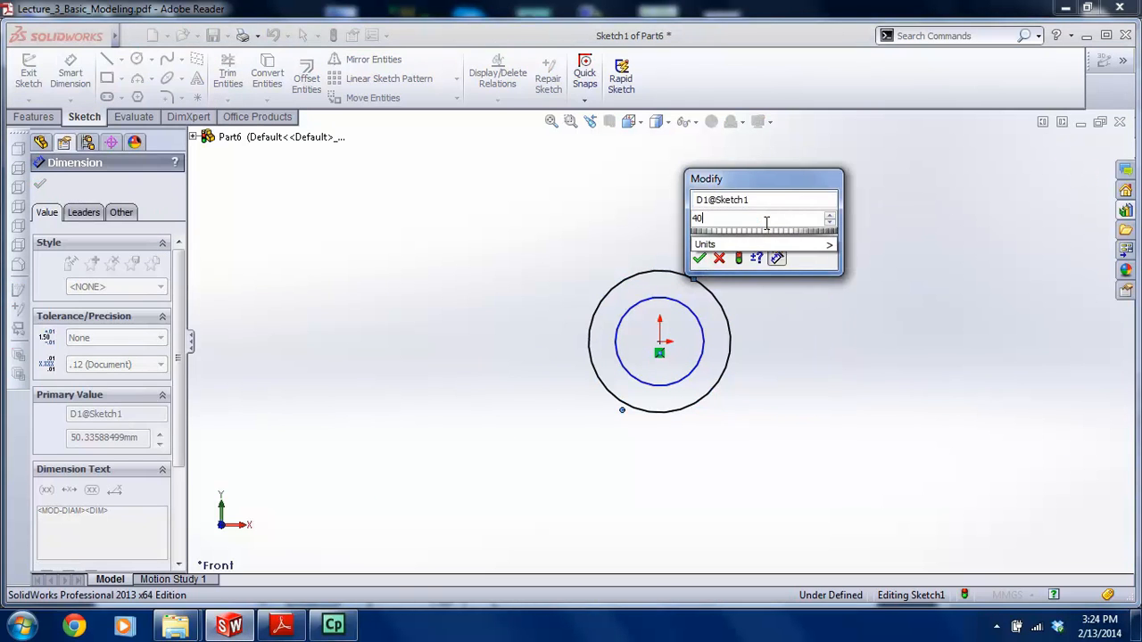
key(Return)
key(Escape)
scroll(645, 306, down, 2)
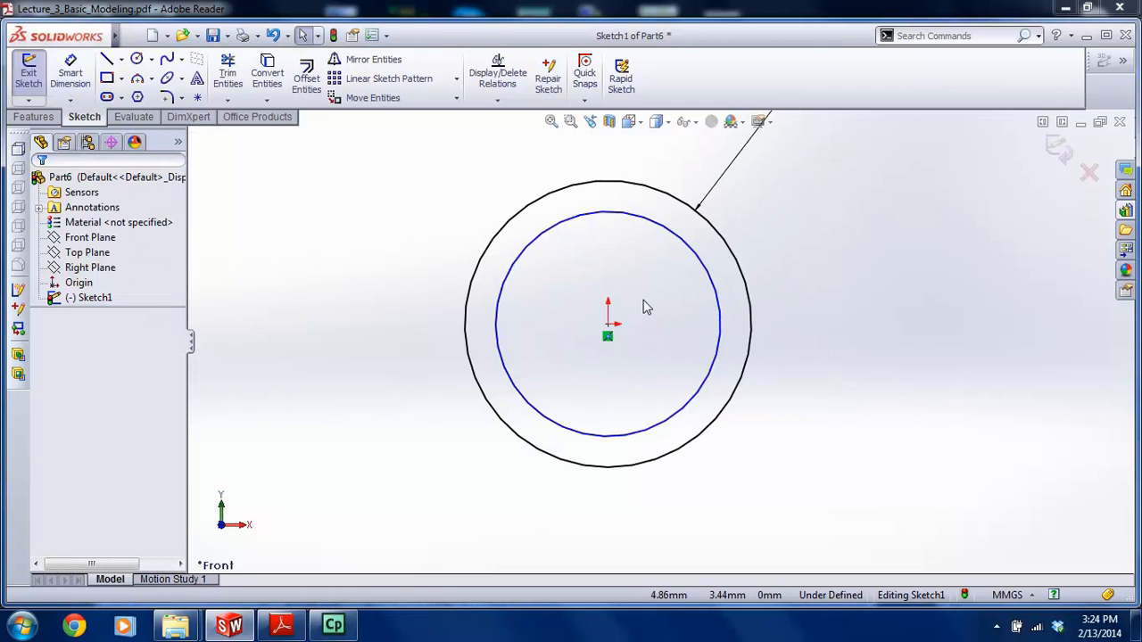
Check the cradle's wall thickness on the PDF drawing, and dimension the gap between the two circles as 8 mm
click(293, 626)
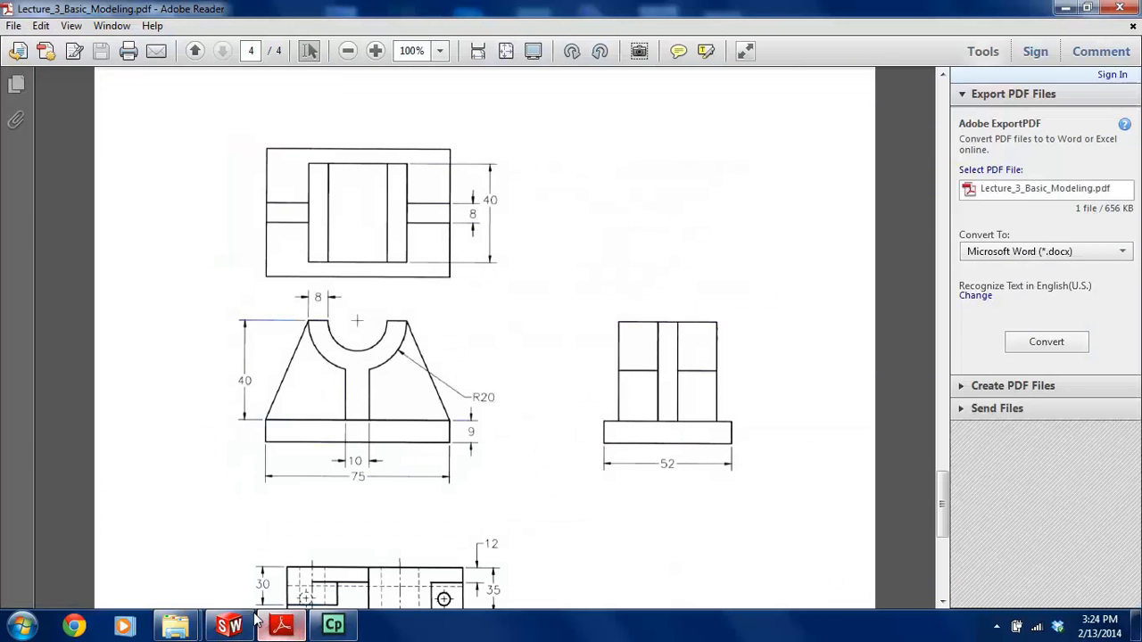
click(230, 626)
click(71, 71)
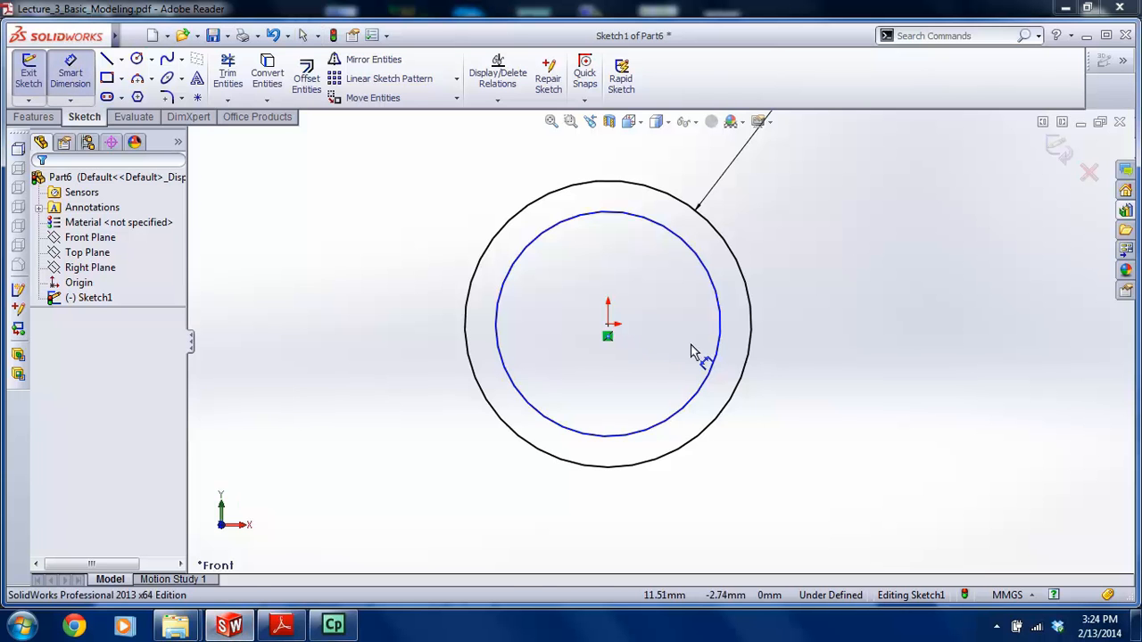
click(746, 359)
click(693, 251)
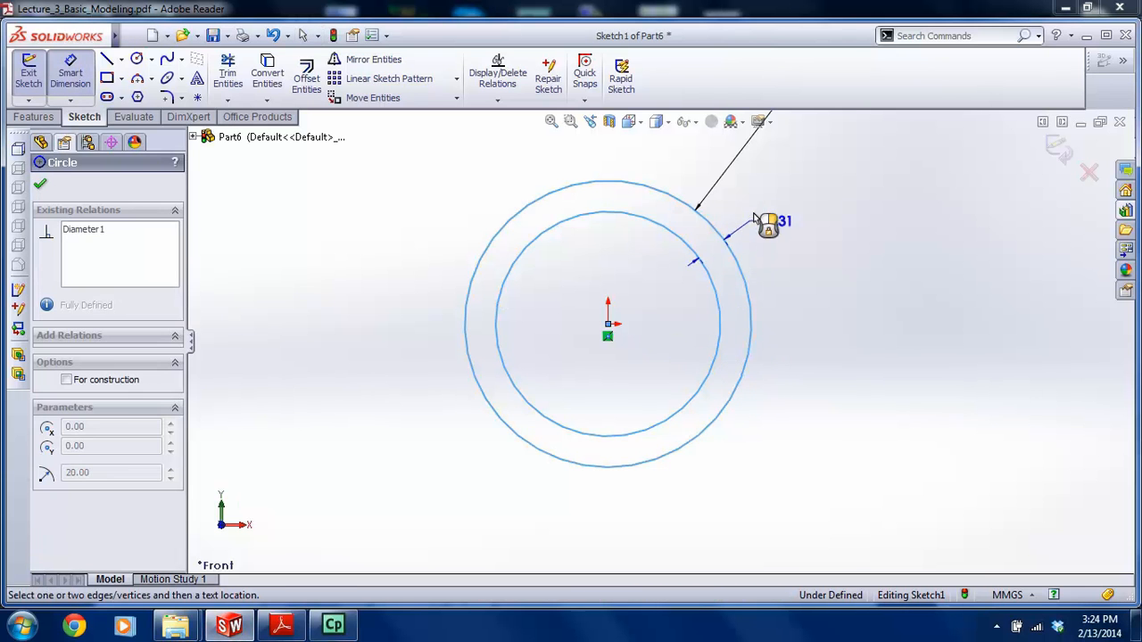
click(756, 198)
key(Return)
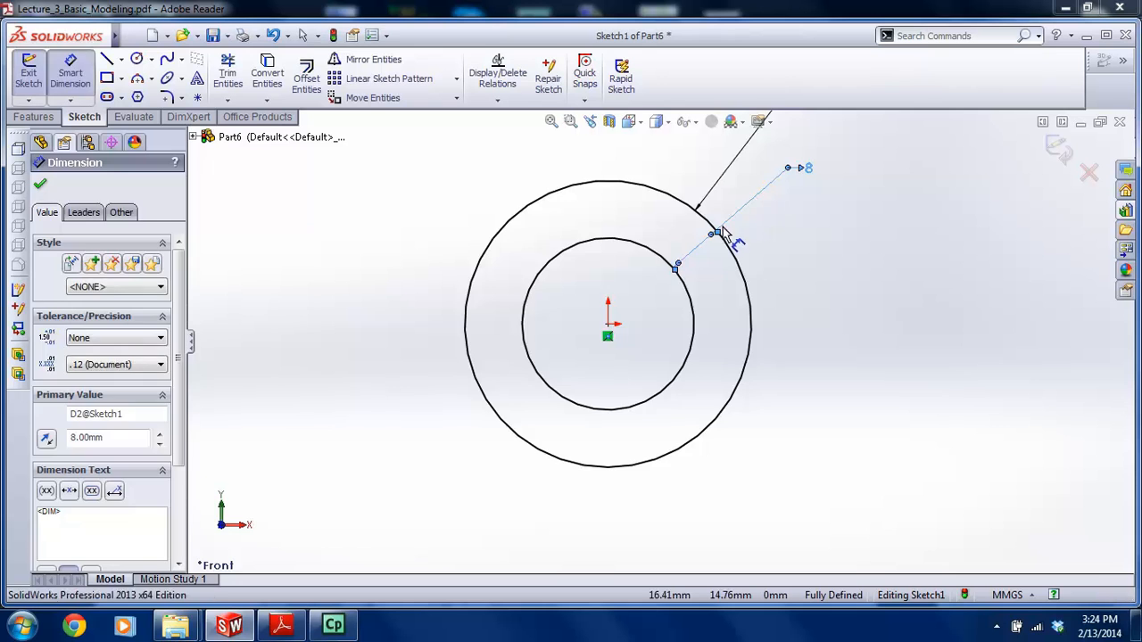
key(Escape)
scroll(688, 395, up, 3)
scroll(688, 397, down, 2)
scroll(662, 358, up, 2)
scroll(665, 379, up, 2)
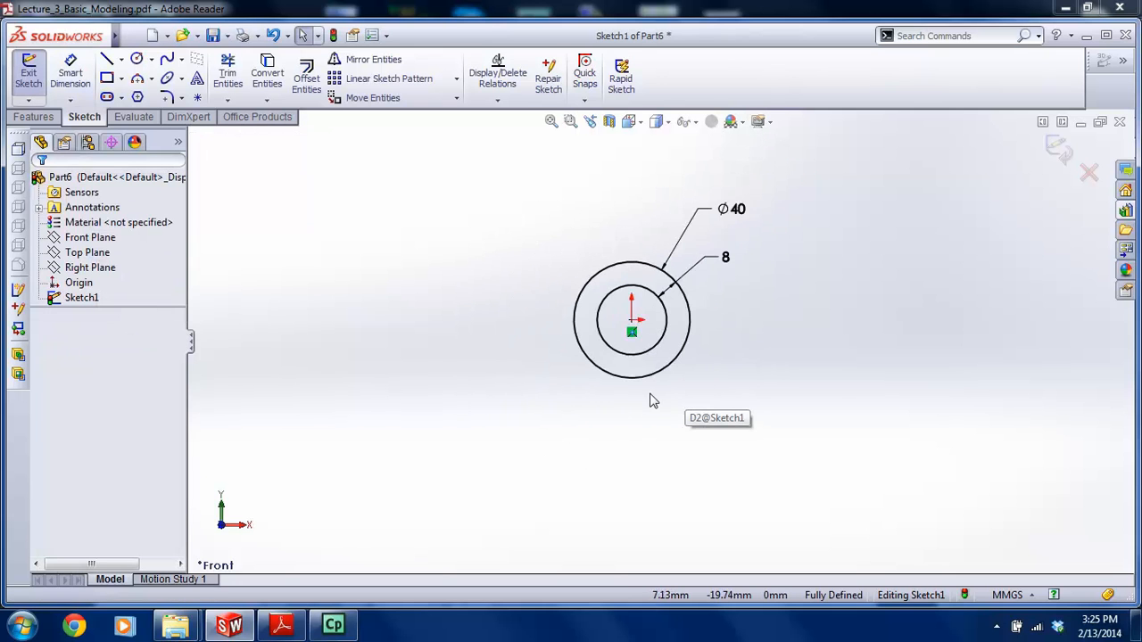
Draw a wide, low centre rectangle for the base, centred about 59 mm directly below the origin
click(122, 79)
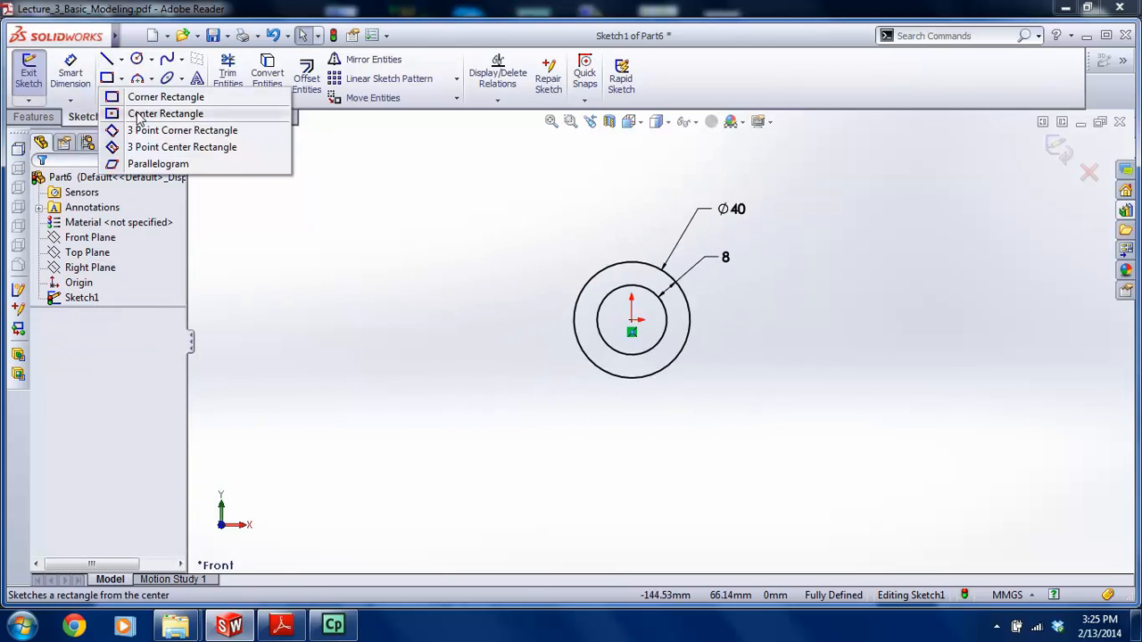
click(140, 115)
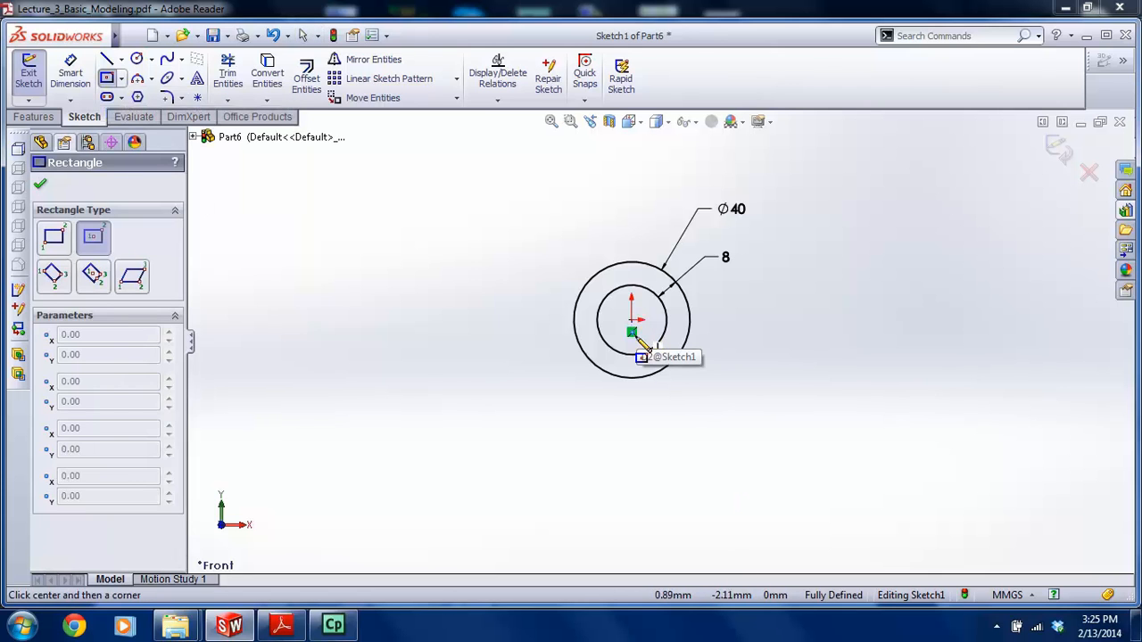
click(631, 491)
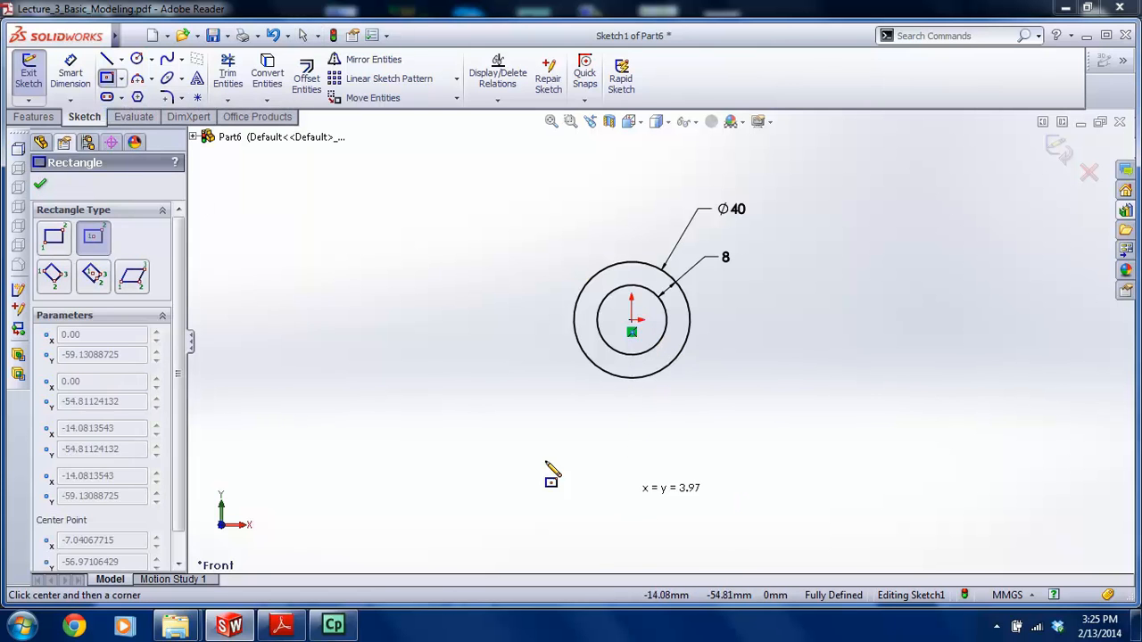
click(501, 471)
key(Escape)
scroll(640, 448, up, 2)
scroll(647, 460, down, 2)
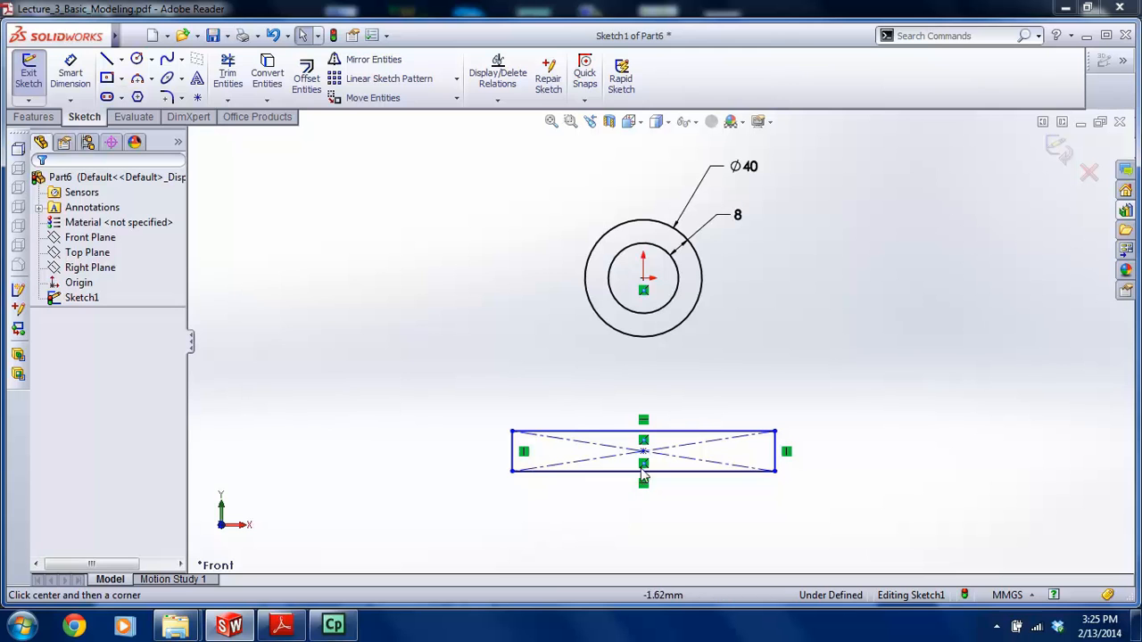
Add a Vertical relation between the rectangle's centre point and the circles' centre, and bring up the drawing in Adobe Reader
click(642, 455)
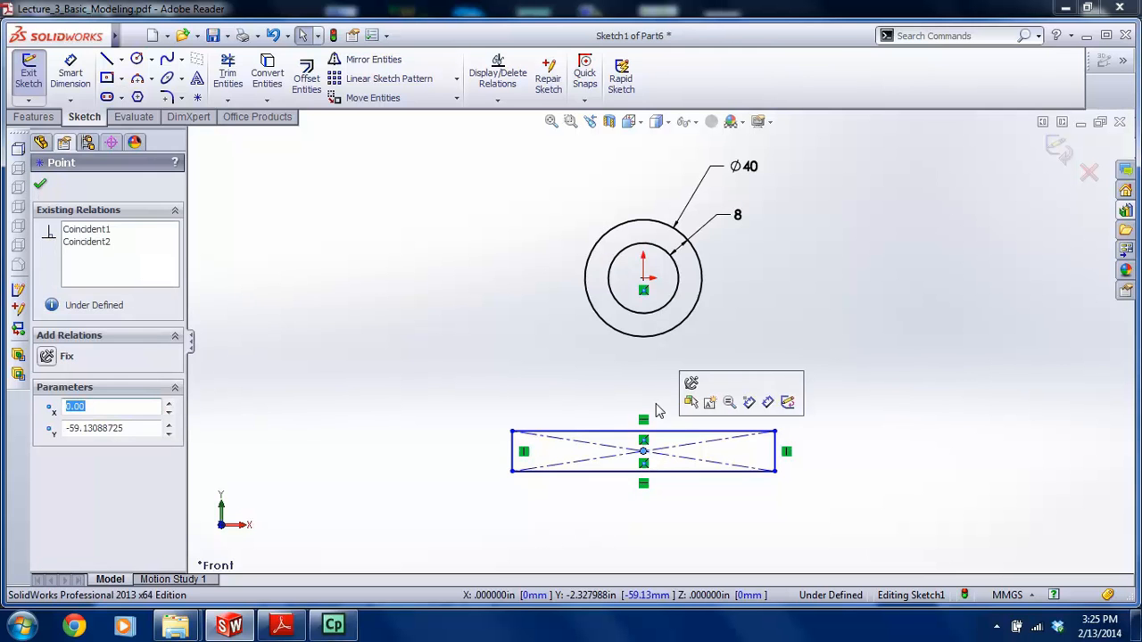
ctrl+click(644, 278)
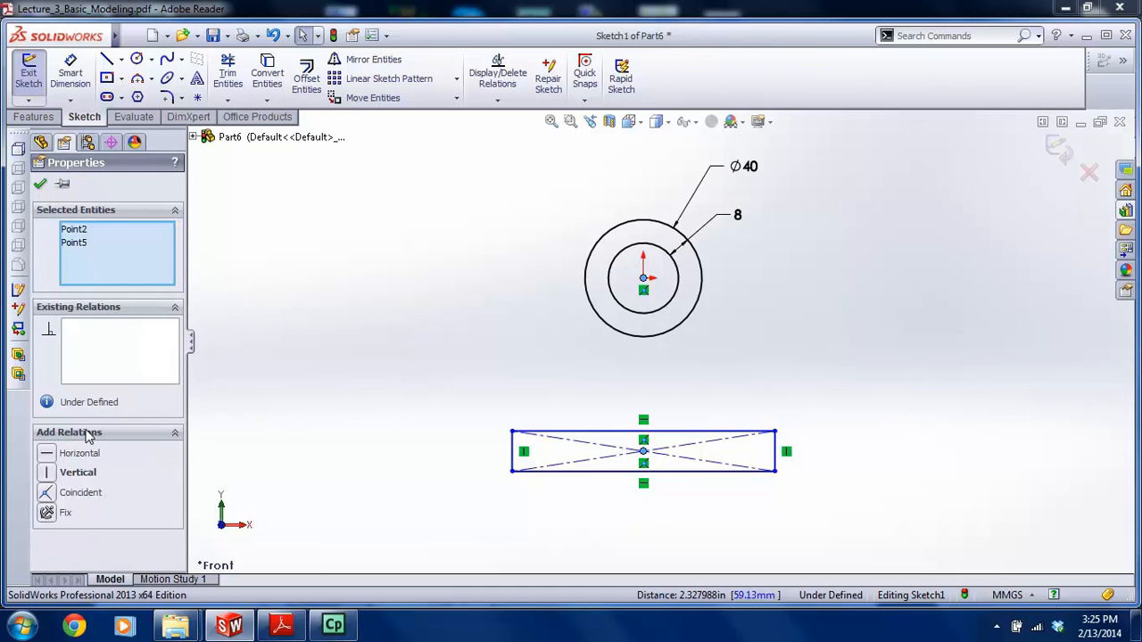
click(55, 473)
click(416, 425)
click(278, 625)
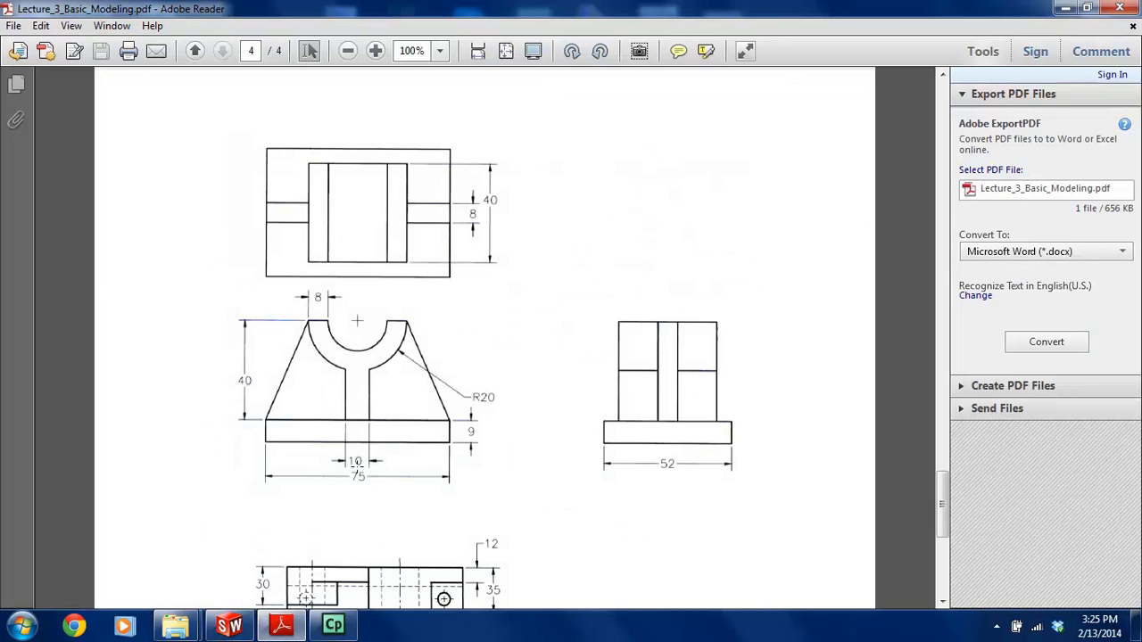
Return to SolidWorks and dimension the base rectangle as 75 mm wide and 9 mm high
click(229, 625)
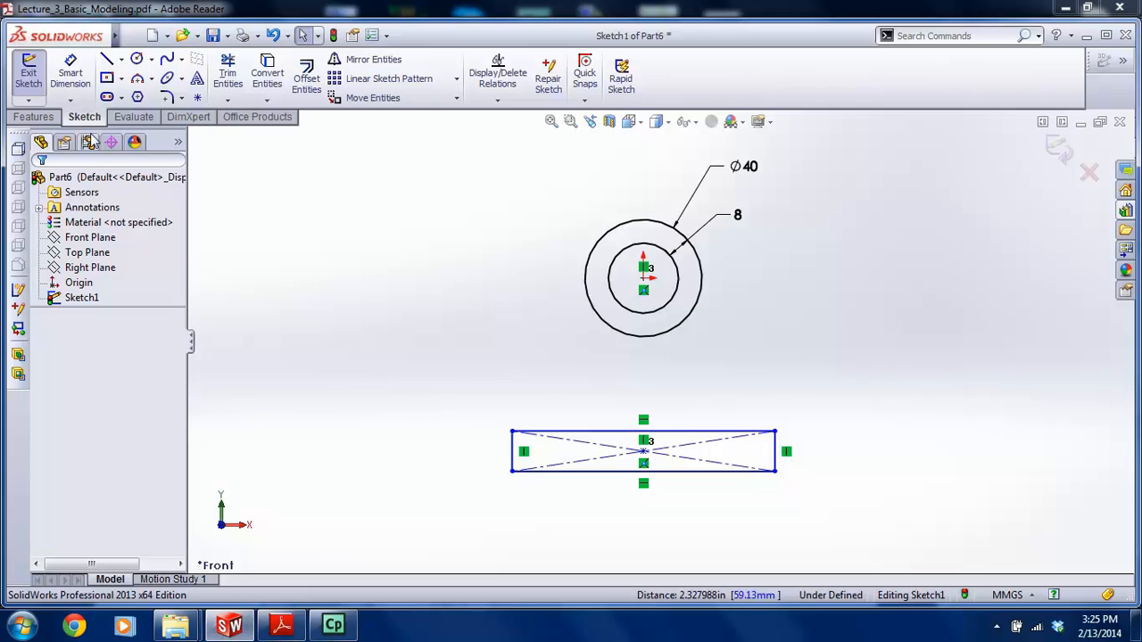
click(85, 89)
click(624, 472)
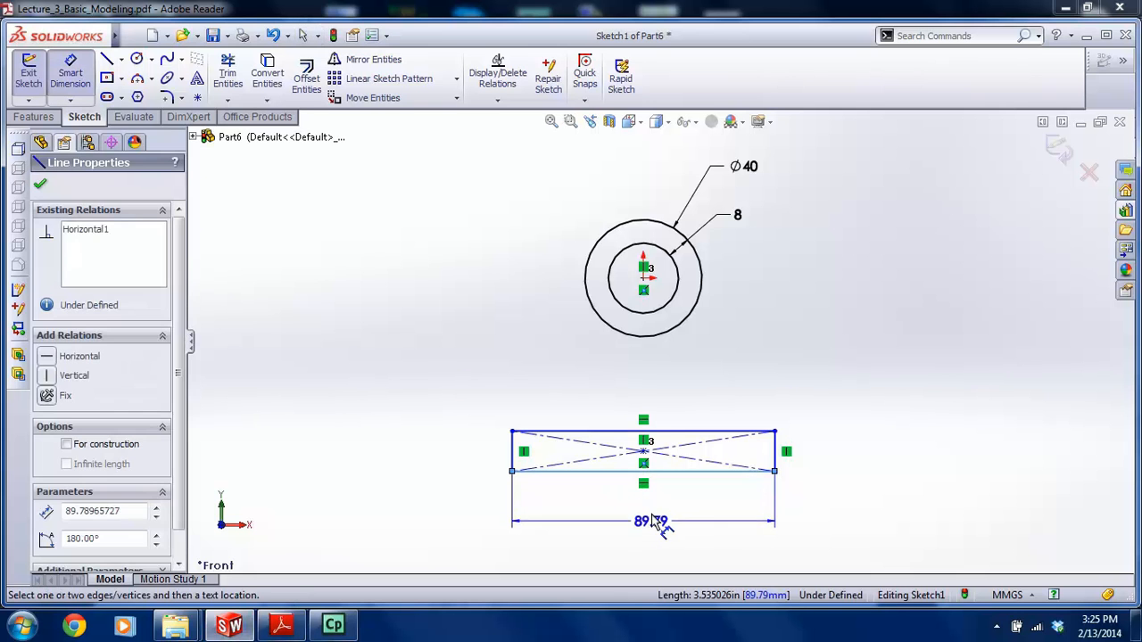
click(643, 506)
key(Return)
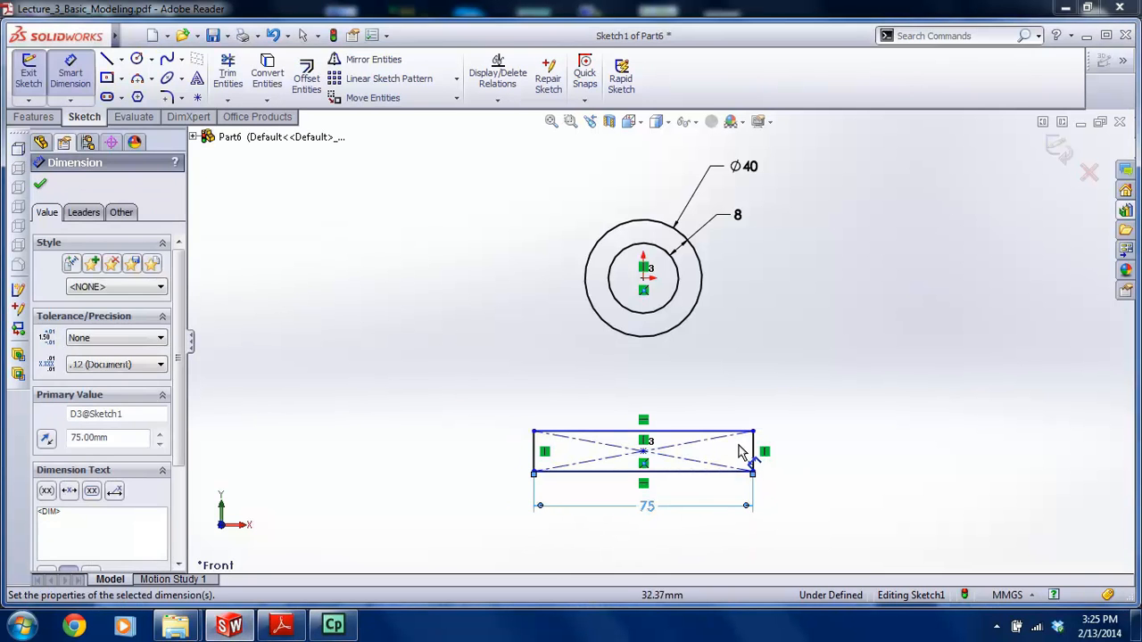
click(750, 453)
click(812, 462)
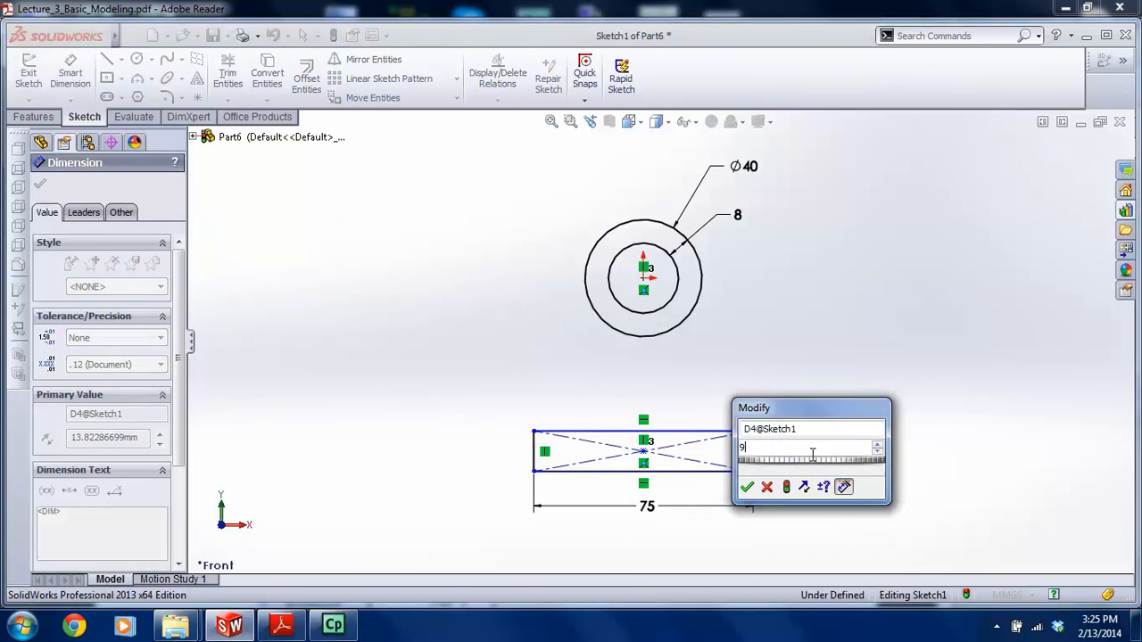
text(9)
key(Return)
key(Escape)
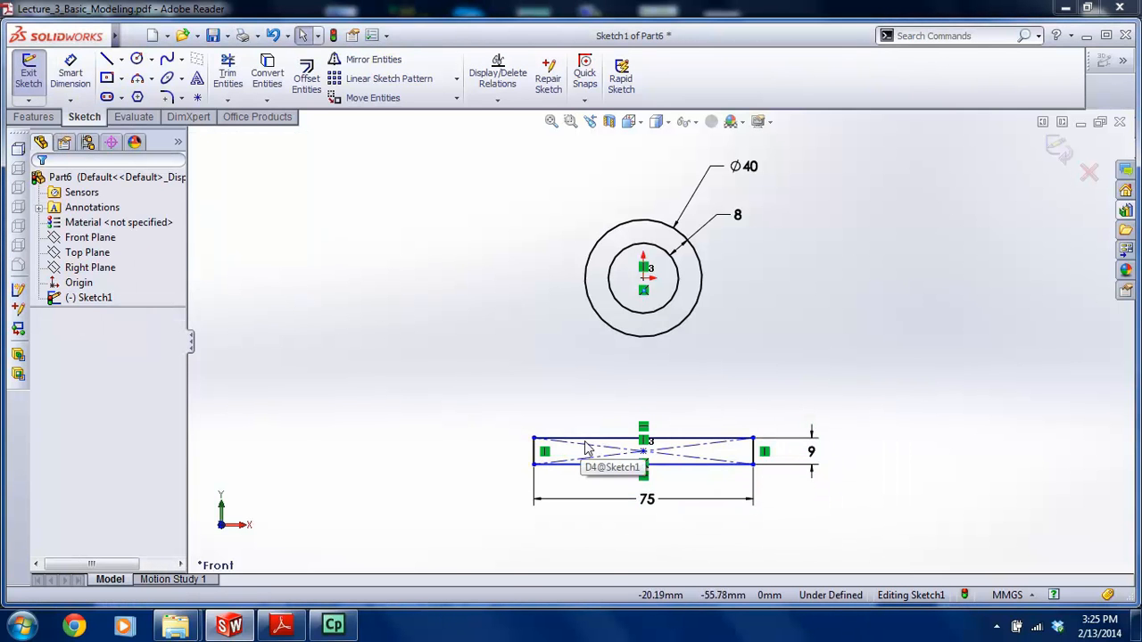
Check the cradle height on the PDF drawing, and dimension the distance from the rectangle's upper edge to the circles' centre as 40 mm
click(287, 626)
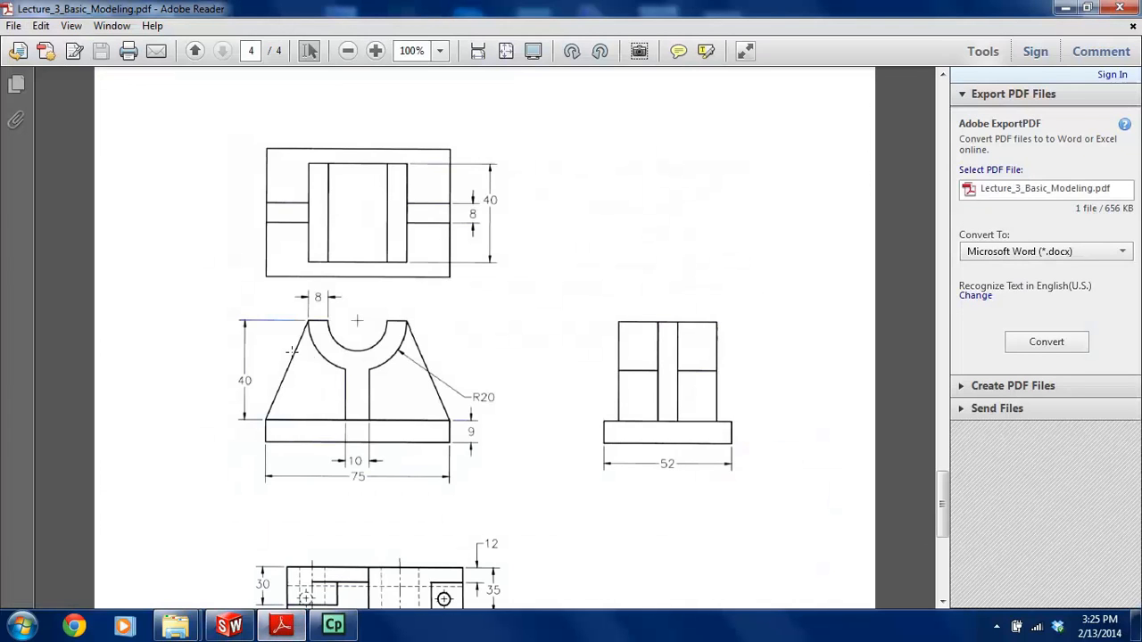
click(229, 626)
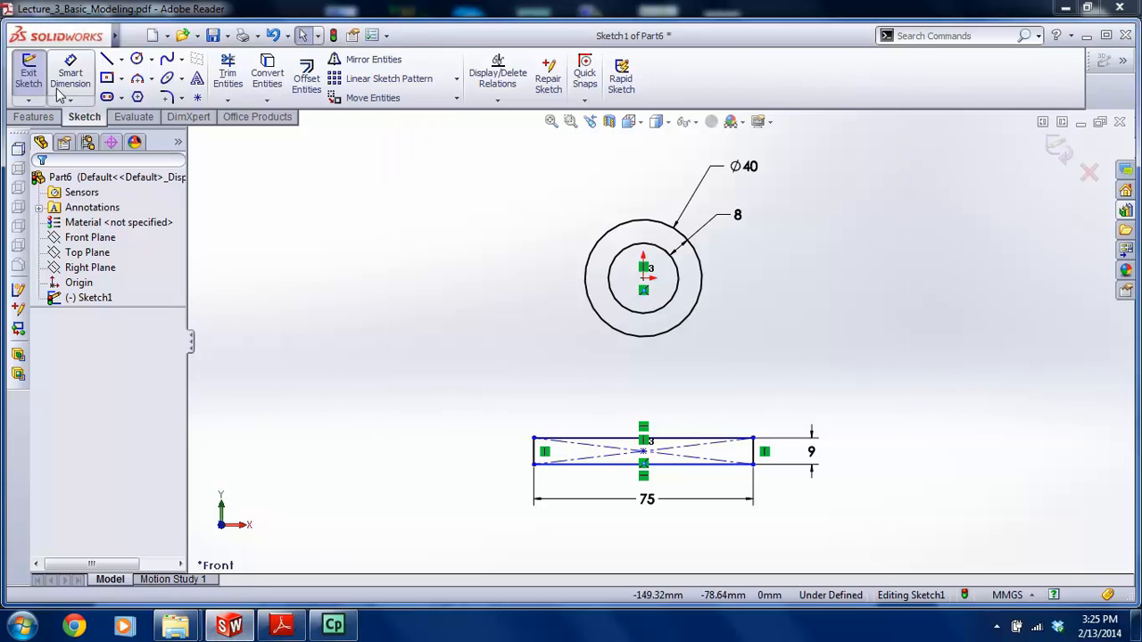
drag(618, 444, 642, 284)
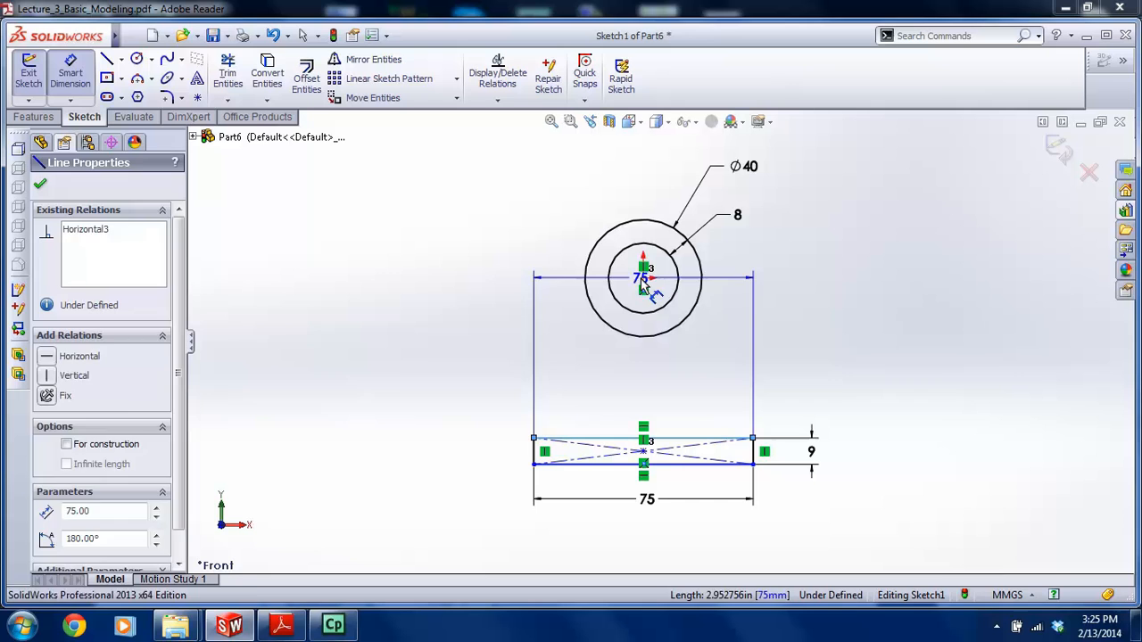
click(642, 284)
click(457, 347)
key(Return)
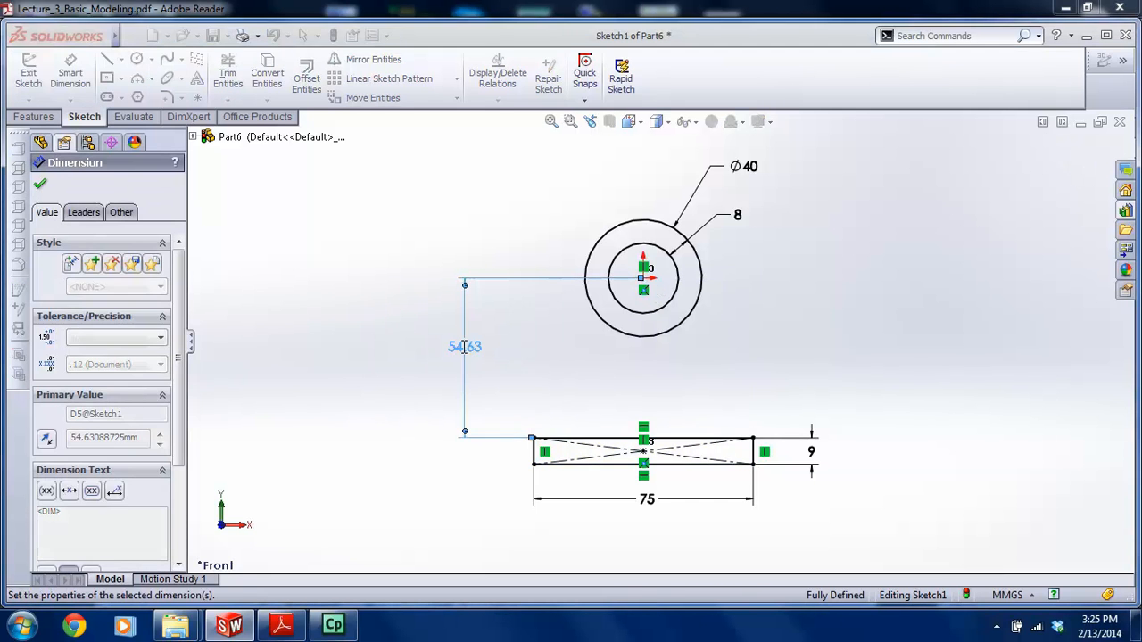
key(Escape)
drag(468, 330, 499, 330)
key(Escape)
scroll(678, 380, down, 2)
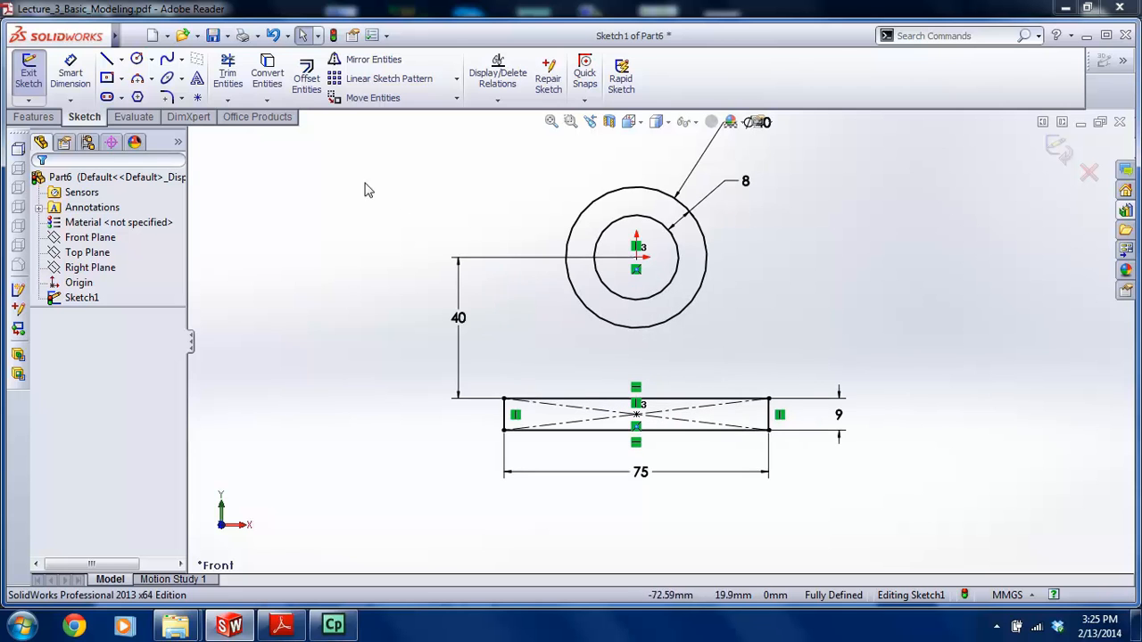
Draw a horizontal line through the circles' centre, spanning the full diameter of the outer circle
click(106, 60)
scroll(599, 242, down, 3)
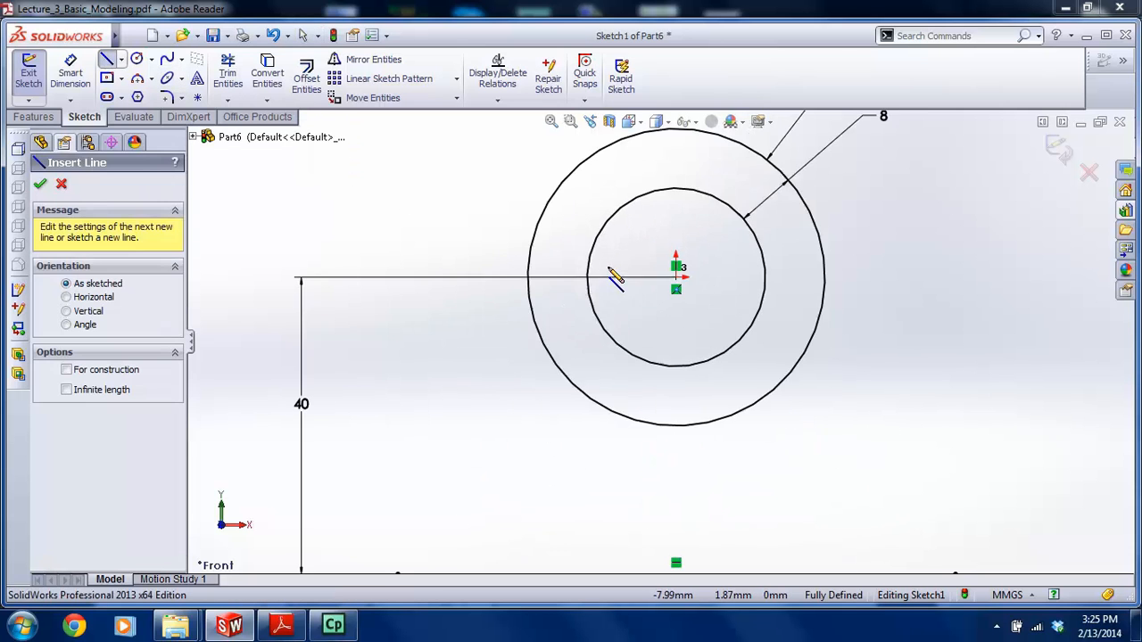
click(528, 279)
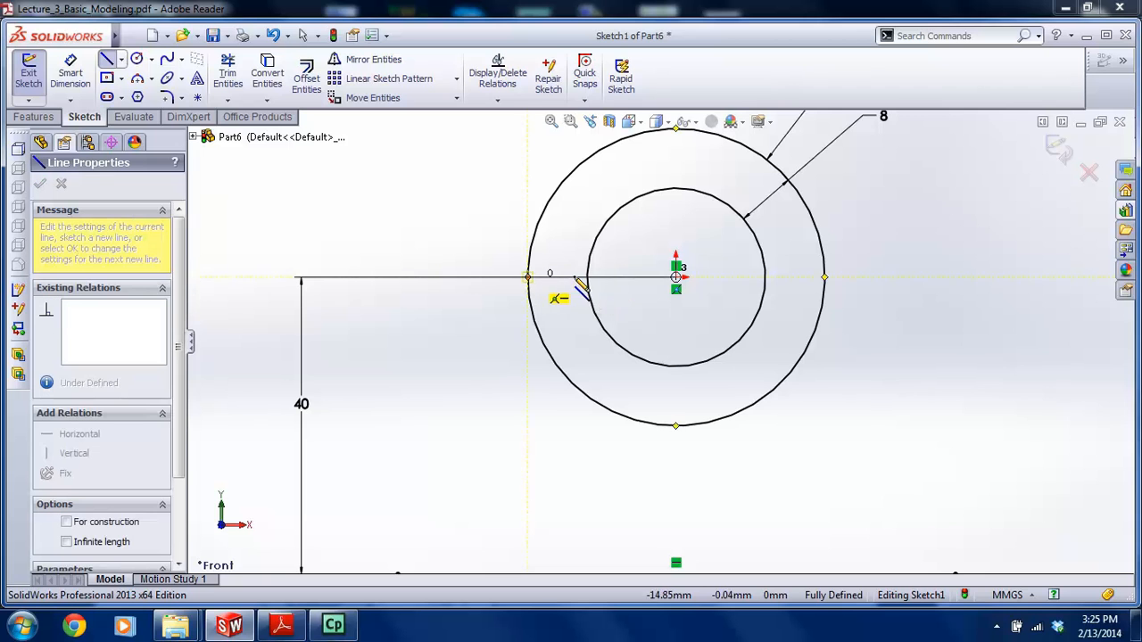
click(822, 278)
key(Escape)
scroll(734, 318, up, 3)
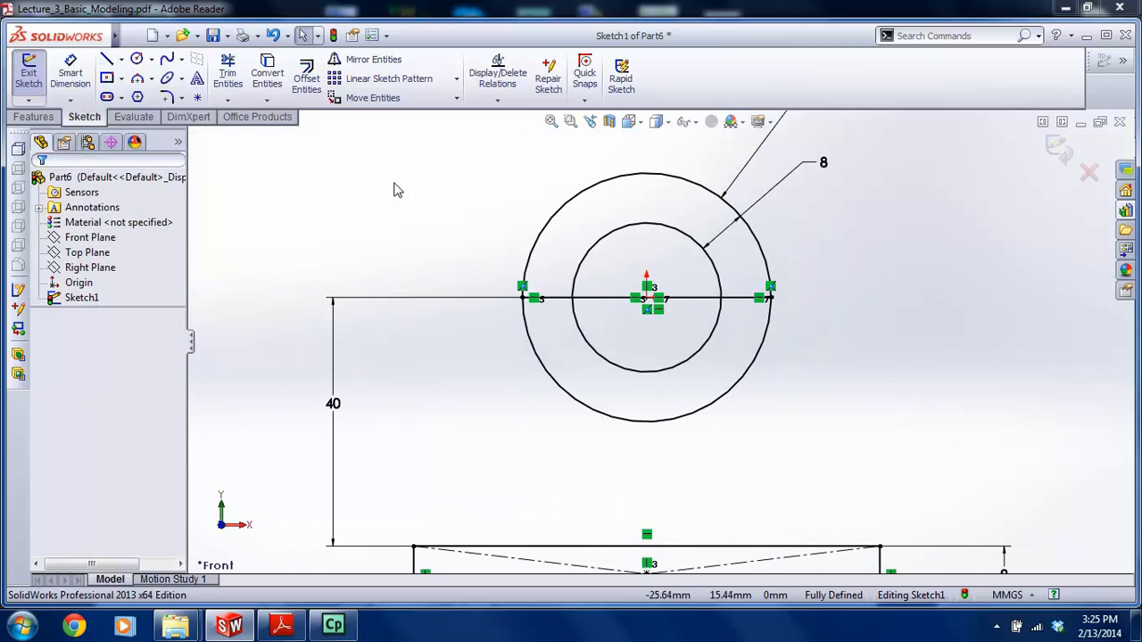
Trim away the upper halves of both circles and the line segment inside the inner circle, leaving a closed U-shaped profile
click(228, 72)
mouse_move(808, 259)
mouse_down()
mouse_move(585, 226)
mouse_move(630, 343)
mouse_up()
scroll(658, 304, down, 3)
scroll(721, 341, up, 1)
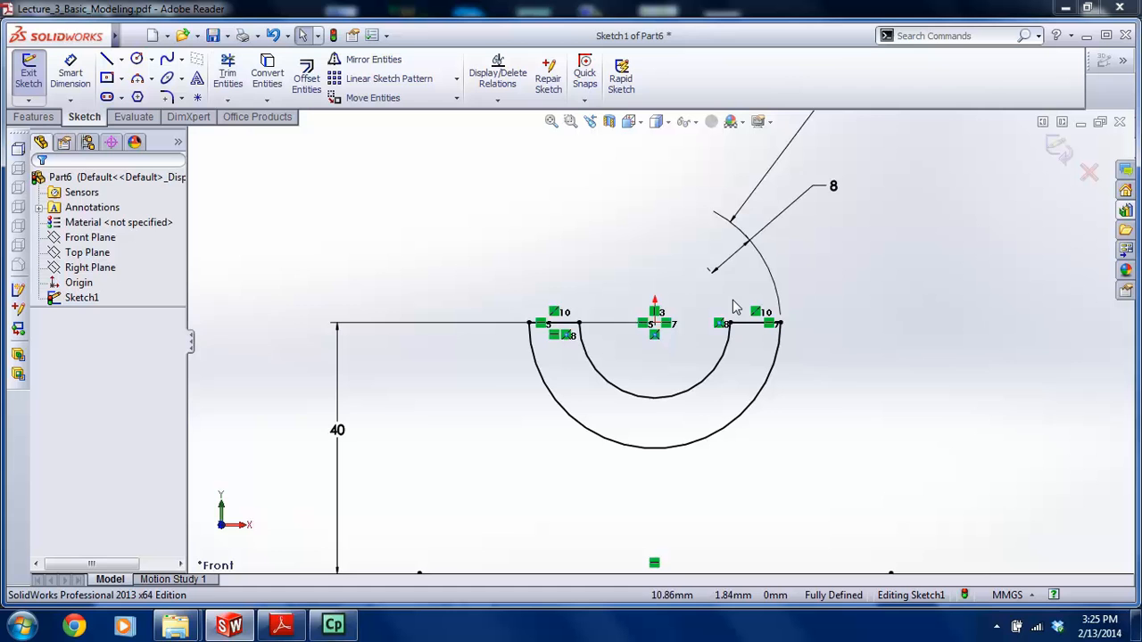
Move the 8 mm and 40 mm diameter dimensions to the lower right of the cradle arcs
drag(821, 207, 849, 392)
key(f)
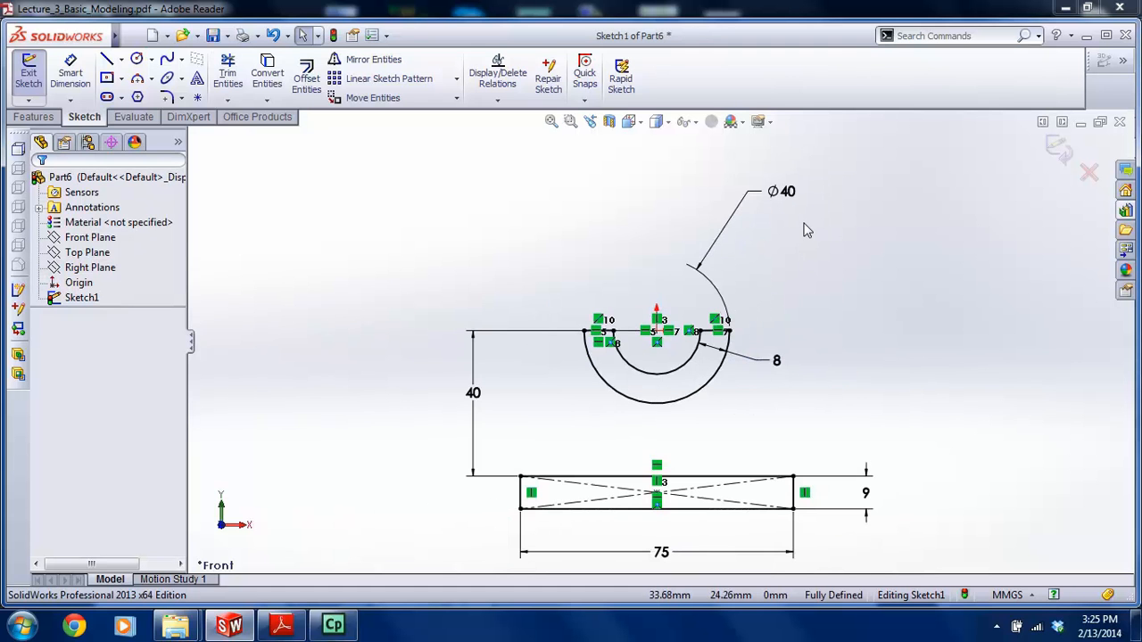
drag(793, 198, 789, 397)
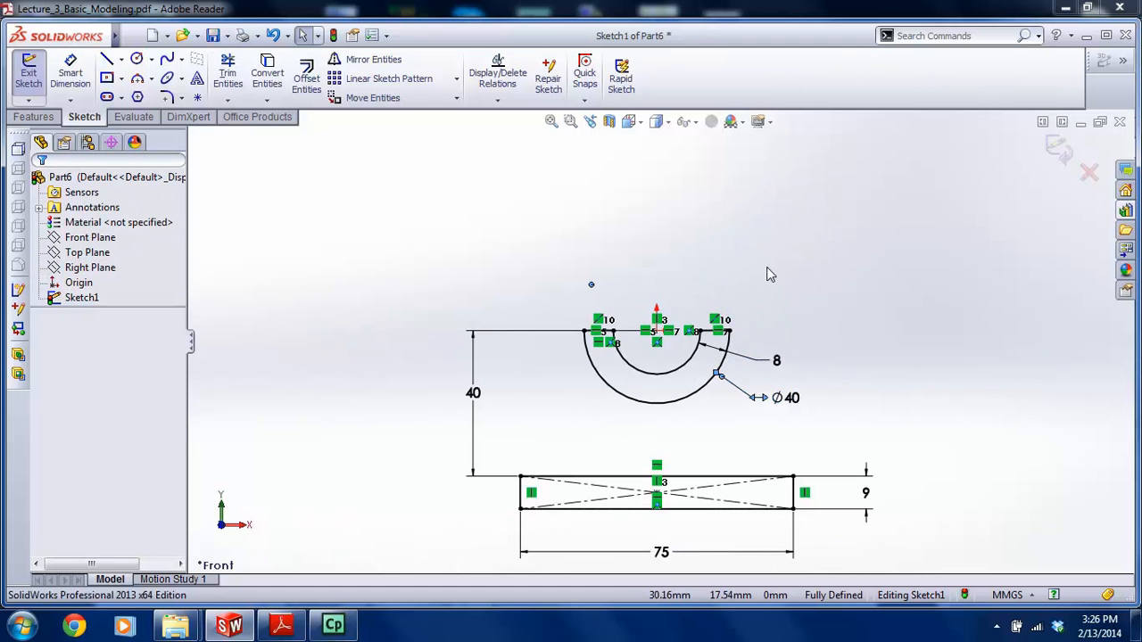
scroll(665, 418, down, 1)
scroll(664, 418, down, 2)
click(106, 59)
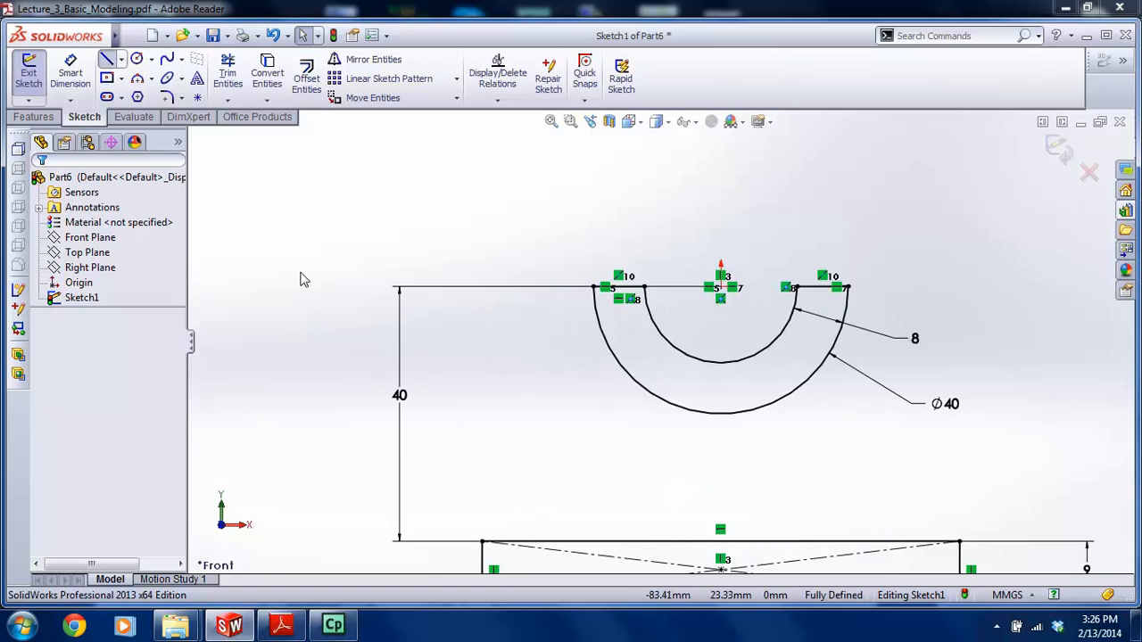
scroll(718, 426, down, 1)
click(716, 401)
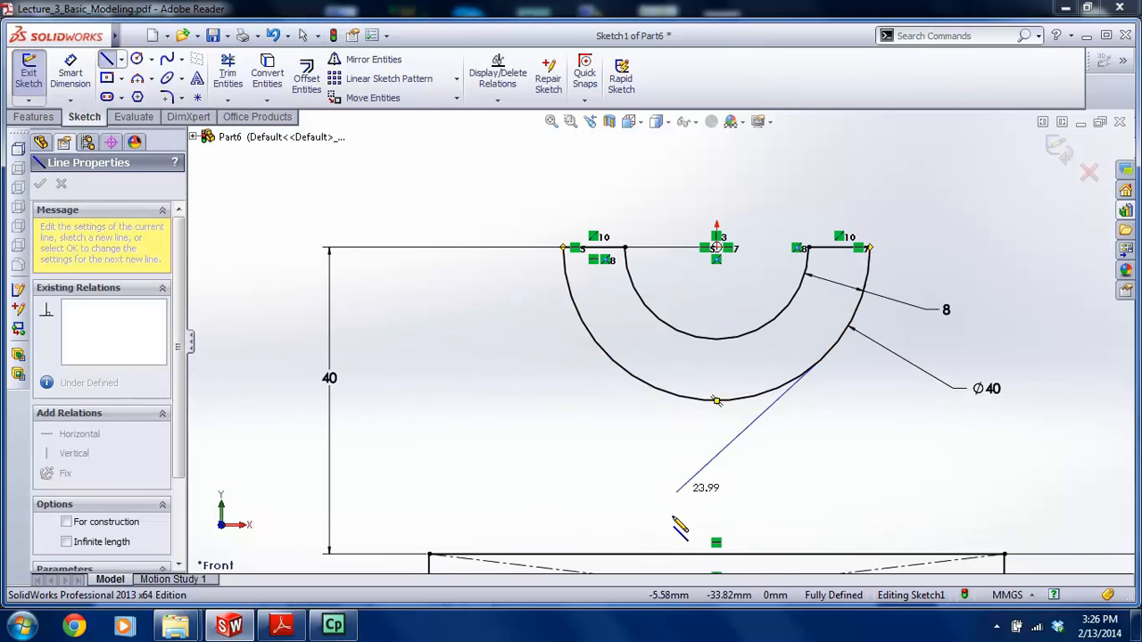
key(Escape)
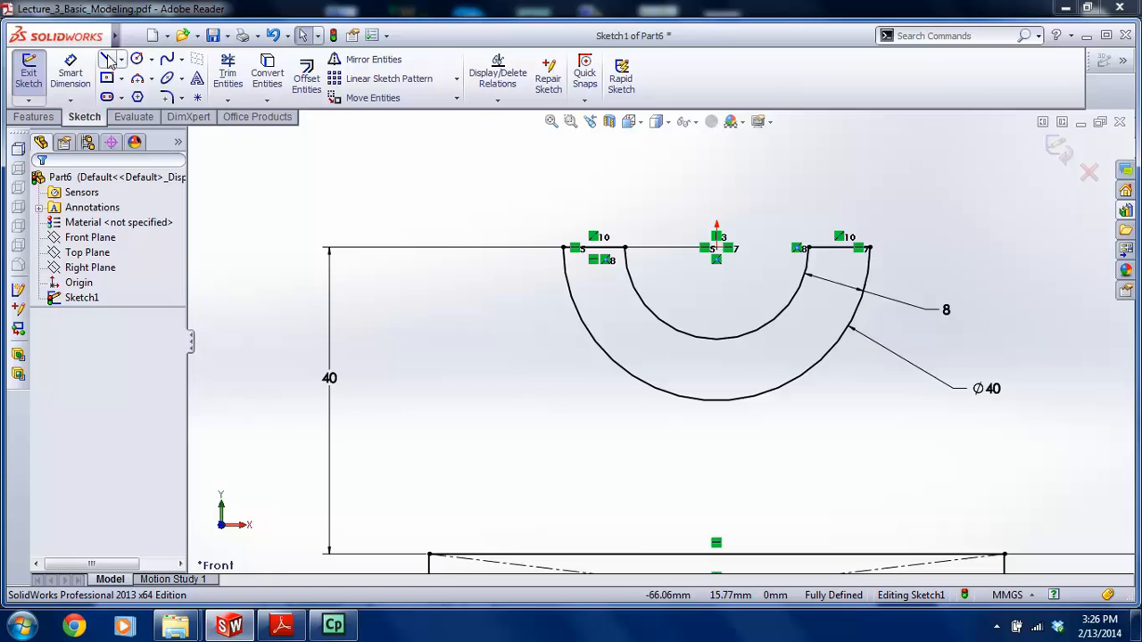
Draw two vertical lines from the base's upper edge to the outer arc, one on each side of the centre
click(107, 59)
click(651, 554)
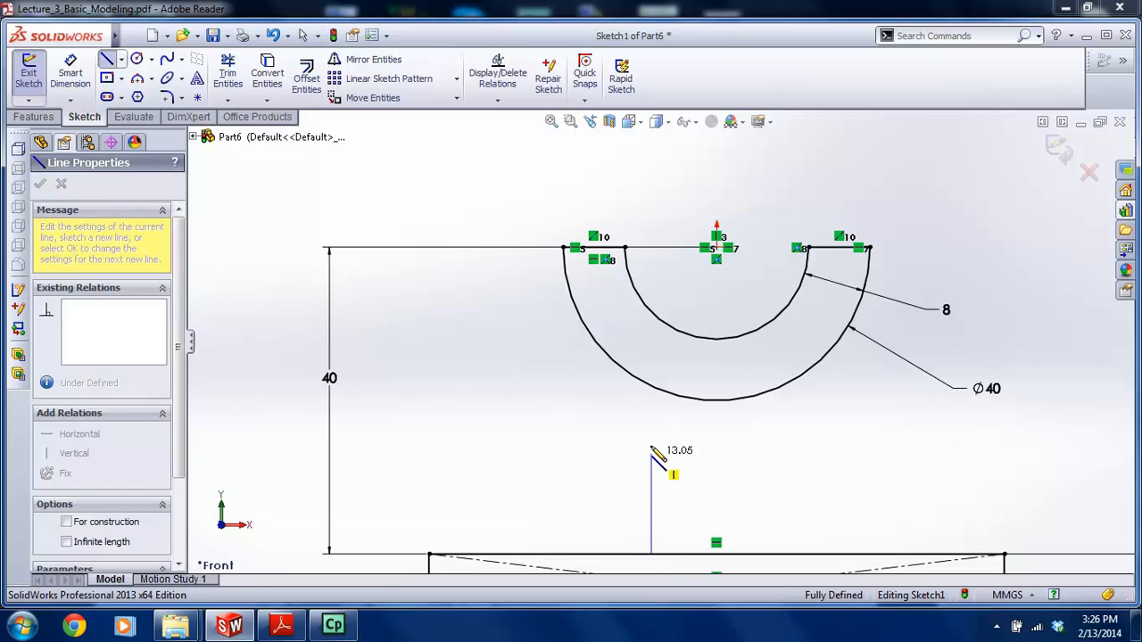
click(652, 388)
key(Escape)
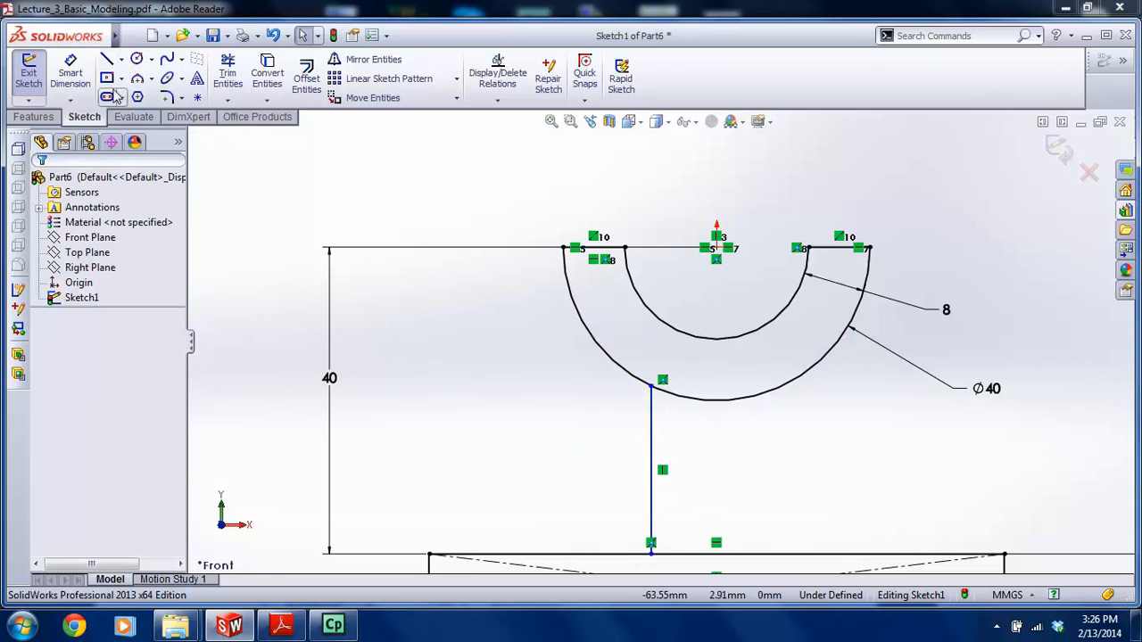
click(106, 60)
click(772, 554)
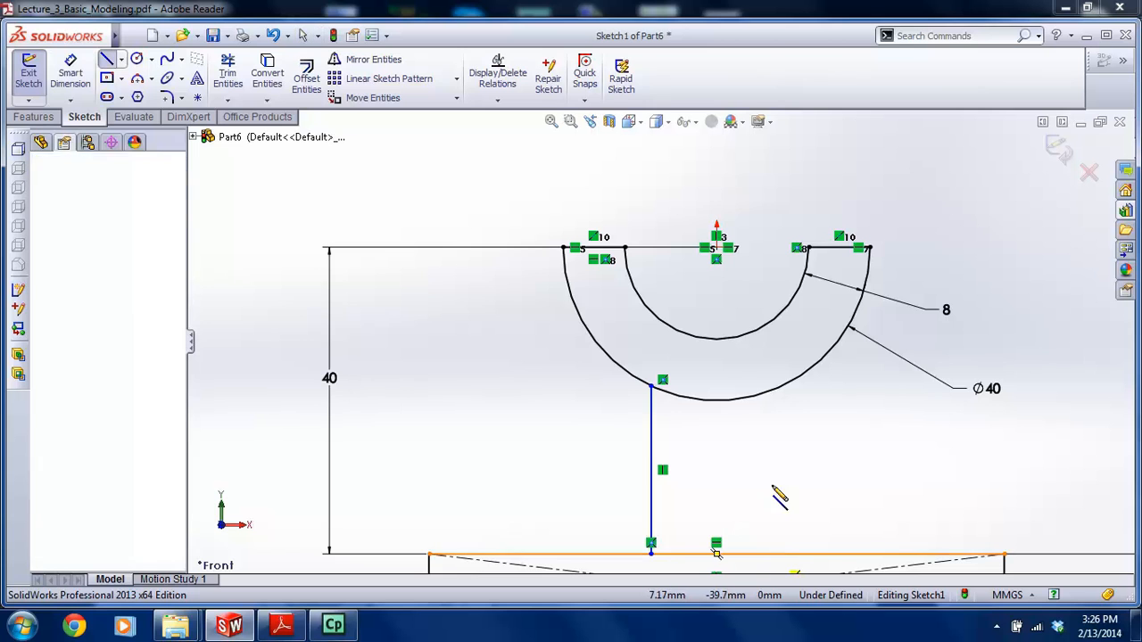
click(771, 398)
key(Escape)
Draw a vertical centerline from the base rectangle's centre point to the origin
drag(840, 514, 614, 525)
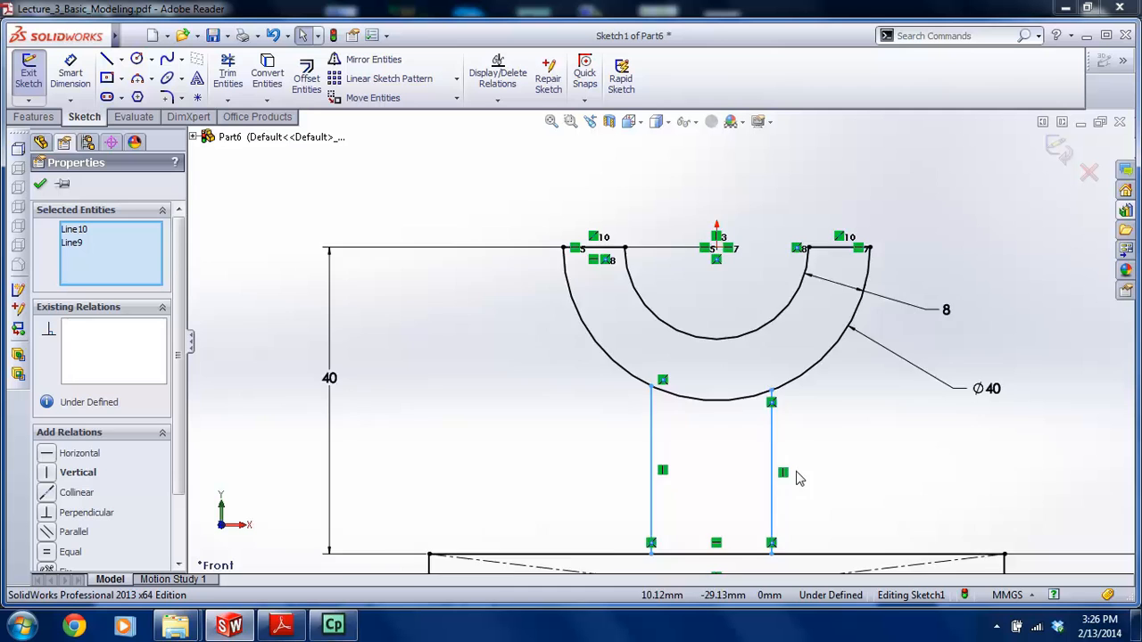
scroll(800, 478, up, 3)
scroll(784, 432, down, 3)
key(Escape)
click(119, 59)
click(134, 96)
click(630, 528)
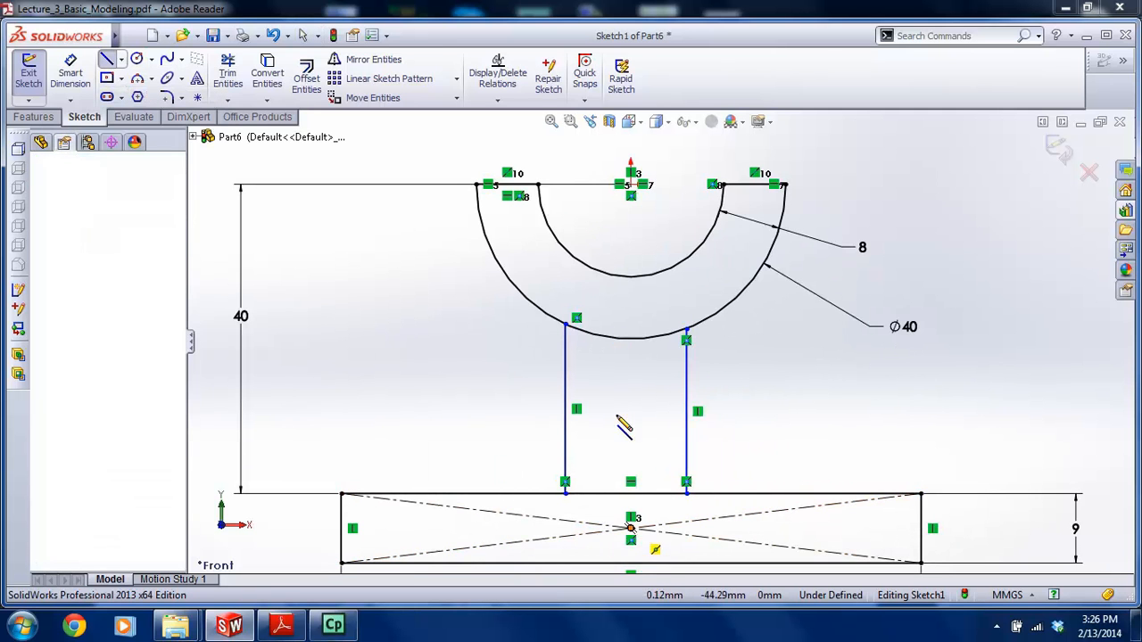
click(630, 185)
key(Escape)
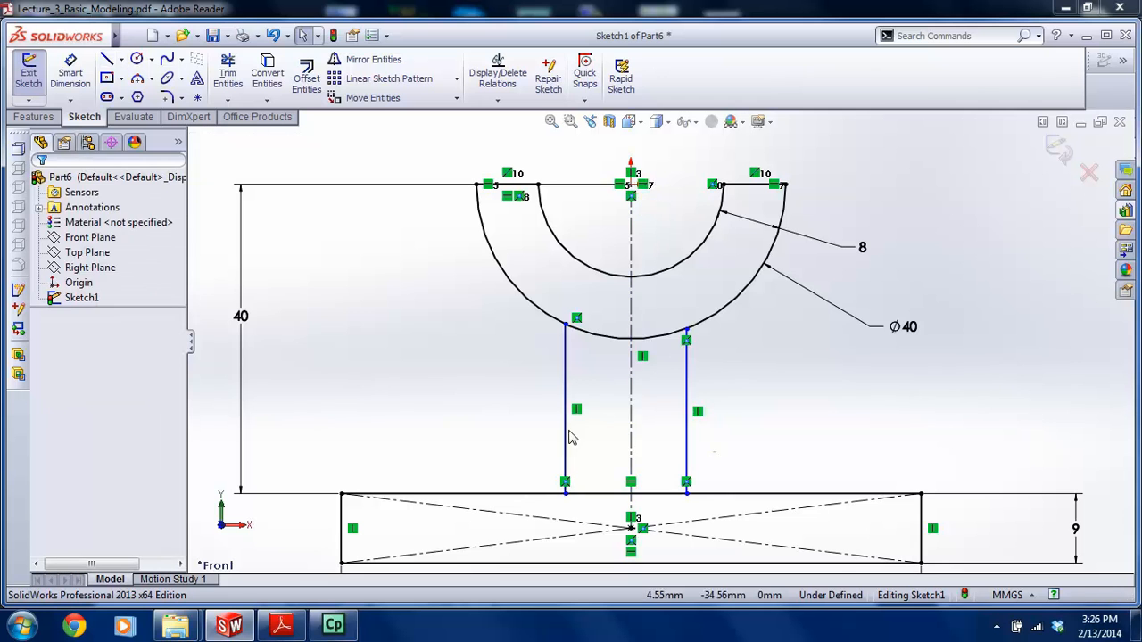
Make the two vertical web lines symmetric about the centerline
drag(716, 401, 479, 452)
click(618, 459)
drag(740, 464, 516, 430)
click(55, 549)
key(Escape)
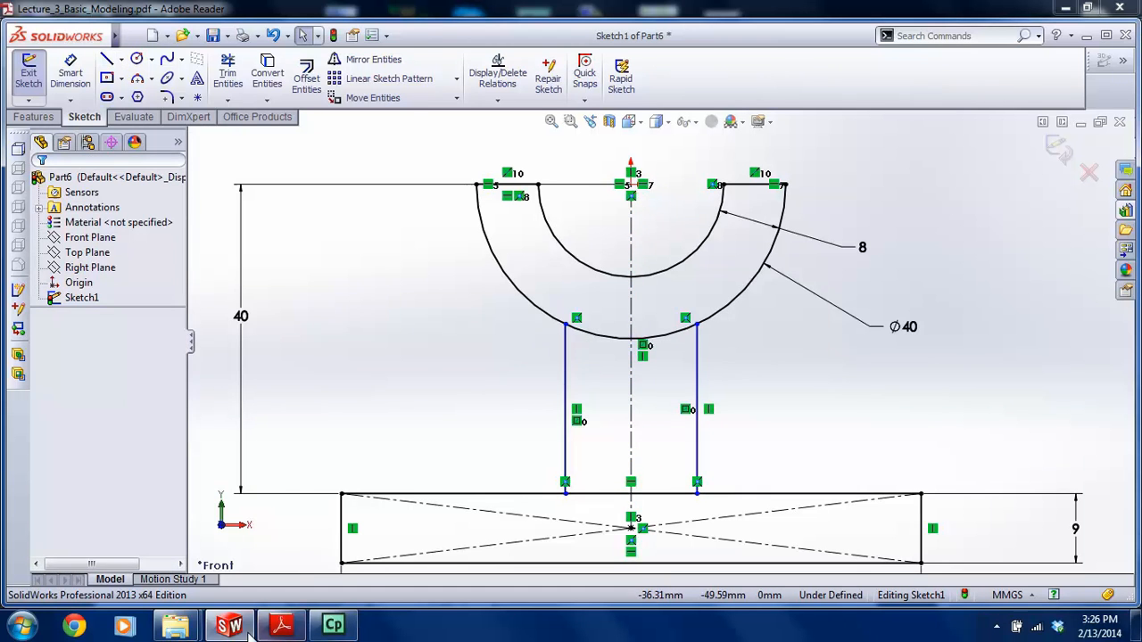
Check the web thickness on the PDF drawing, and dimension the distance between the two vertical lines as 10 mm
click(277, 626)
click(234, 626)
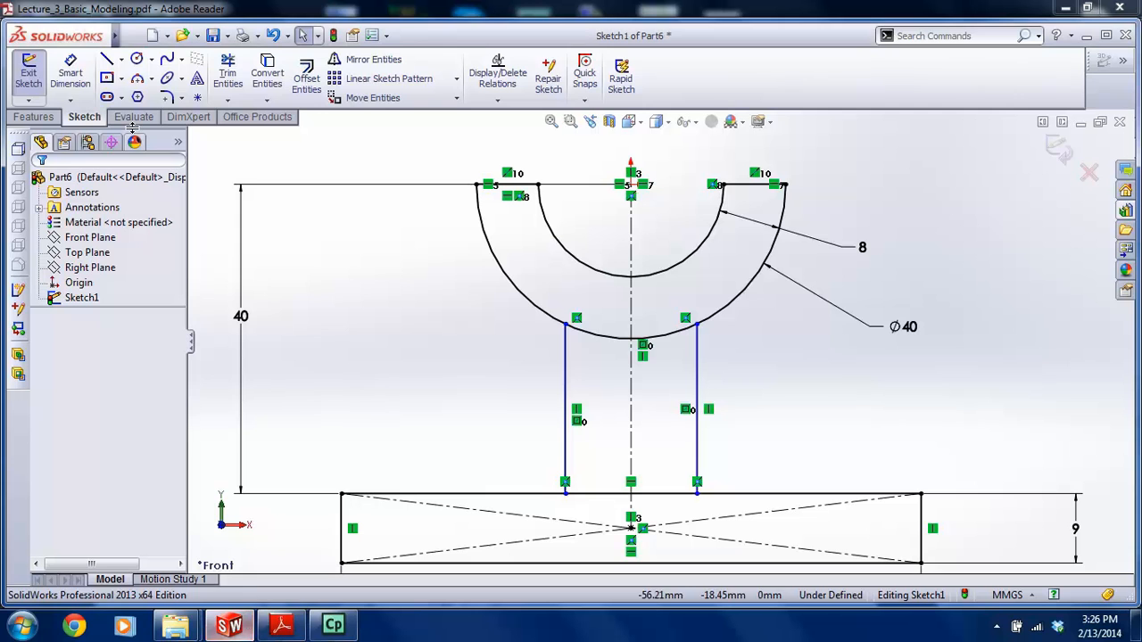
click(564, 459)
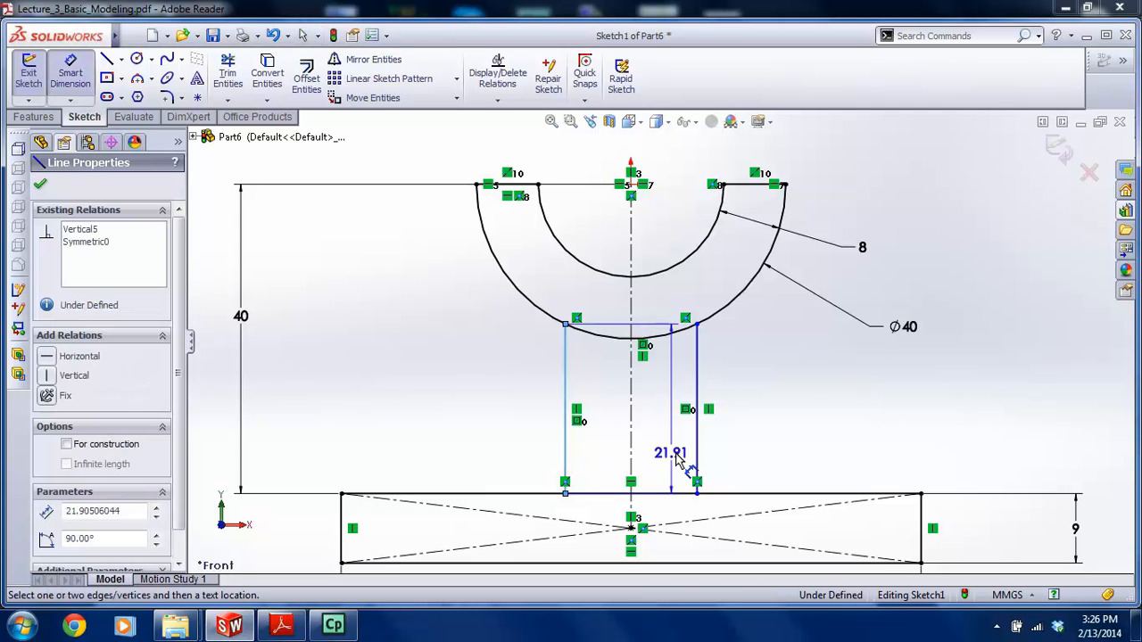
click(697, 451)
click(742, 452)
text(10)
key(Return)
key(Escape)
Draw a slanted line on each side from the cradle's outer upper endpoint to the base rectangle's upper corner
scroll(713, 434, up, 1)
scroll(713, 437, up, 1)
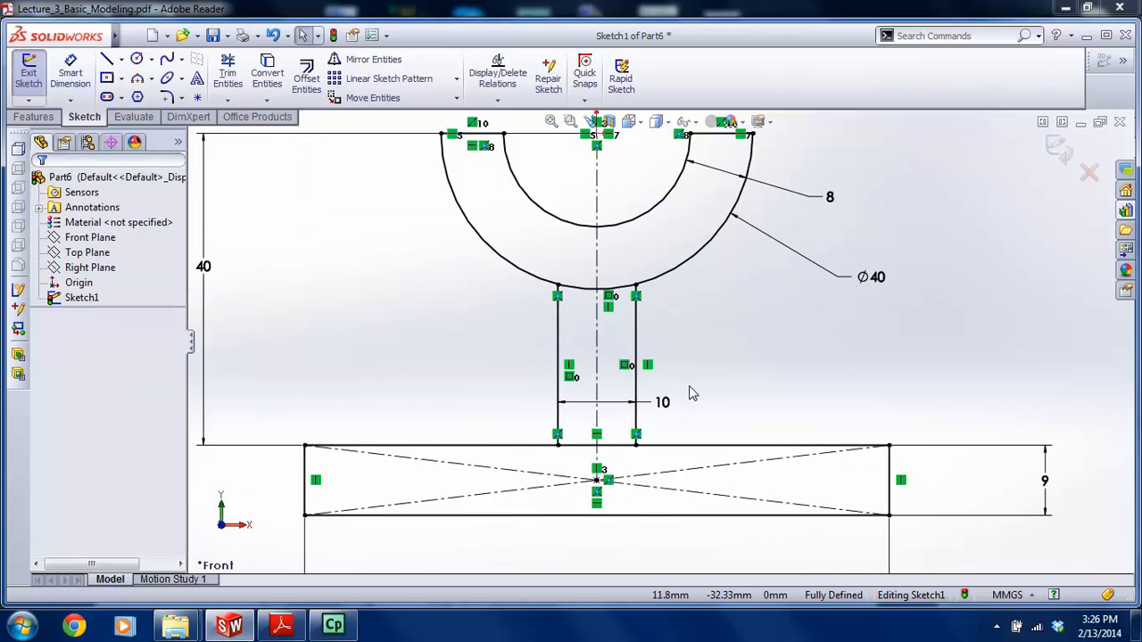
scroll(678, 362, up, 1)
click(106, 59)
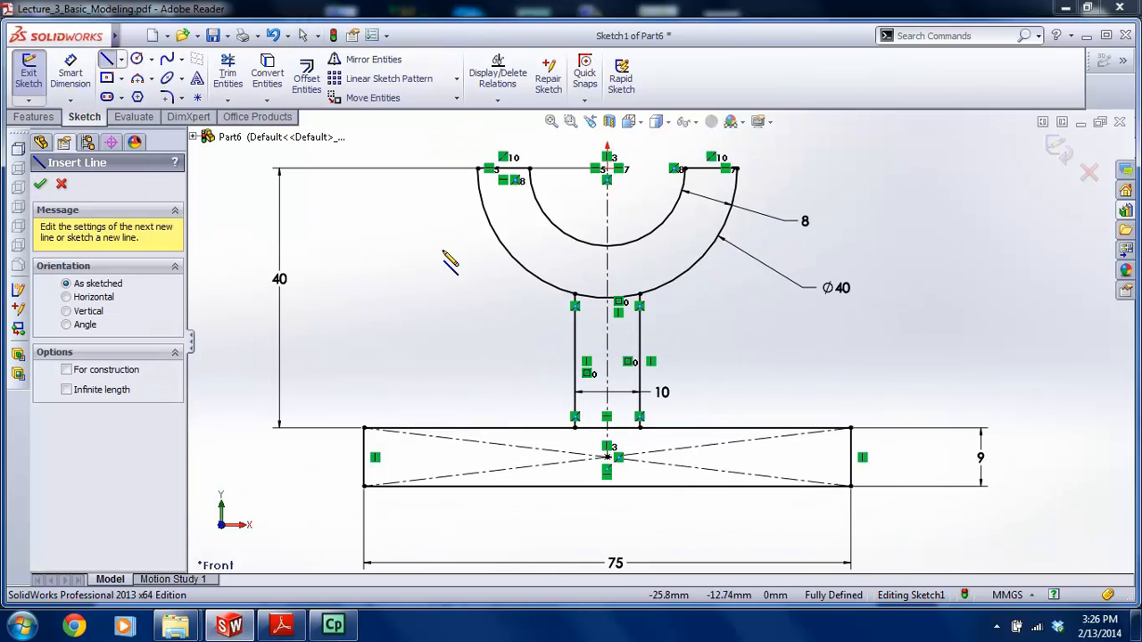
click(479, 169)
click(364, 428)
key(Escape)
click(106, 59)
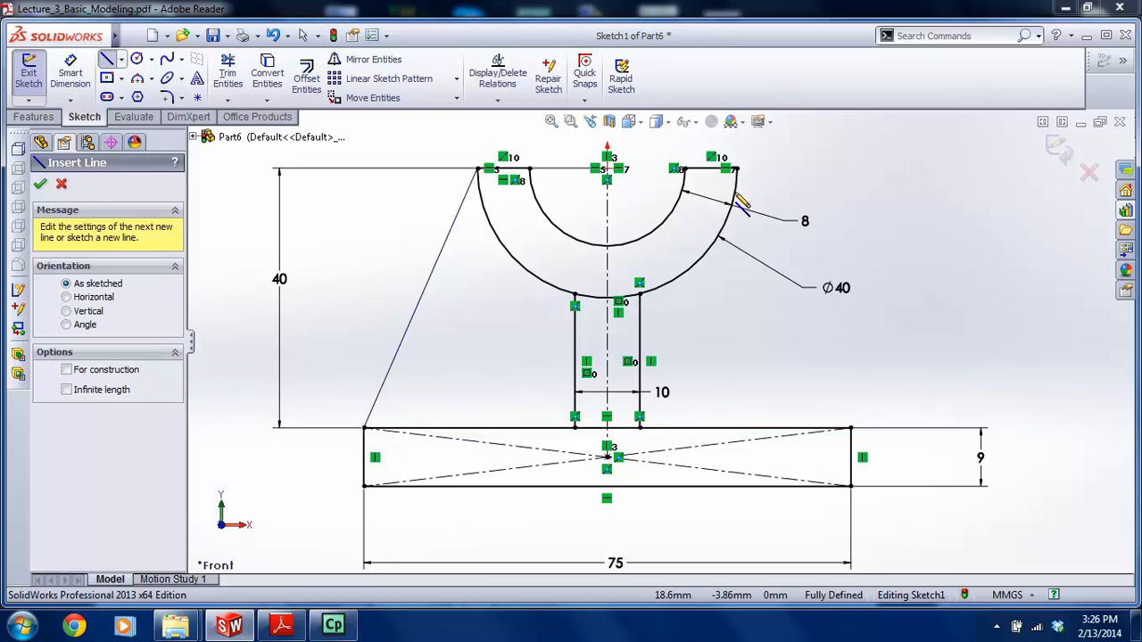
click(737, 169)
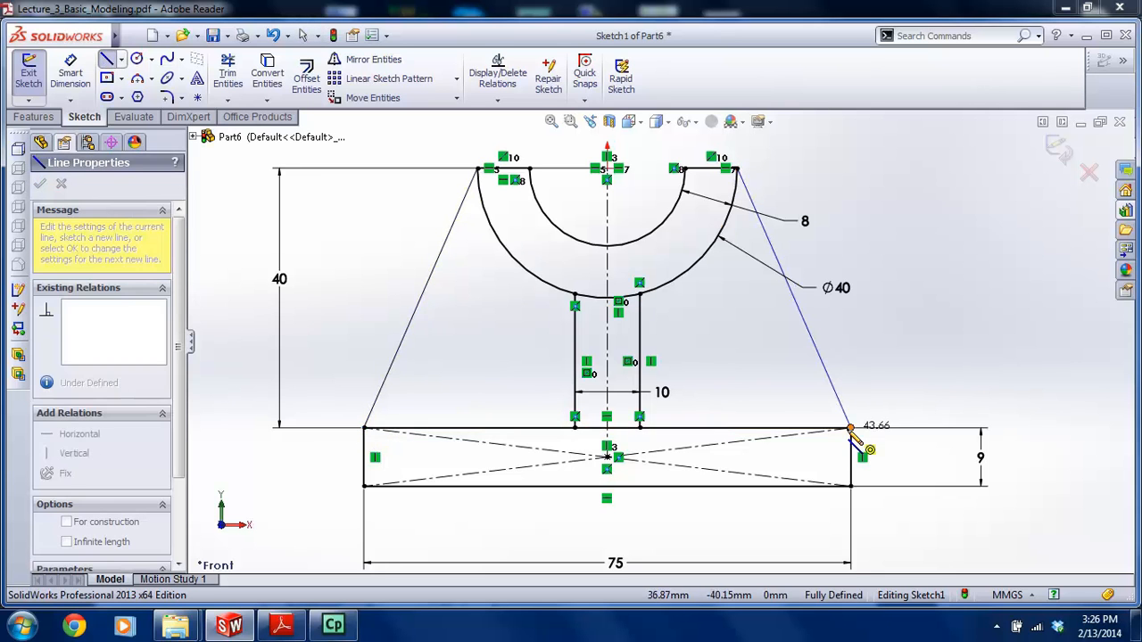
click(851, 428)
key(Escape)
Orbit the sketch to an angled view and move the 40 mm diameter and 8 mm dimensions closer to the cradle arcs
middle_drag(644, 378, 645, 448)
scroll(655, 345, up, 1)
mouse_move(656, 341)
middle_down()
mouse_move(637, 347)
mouse_move(758, 337)
middle_up()
scroll(639, 352, up, 1)
scroll(758, 336, down, 2)
drag(750, 331, 684, 343)
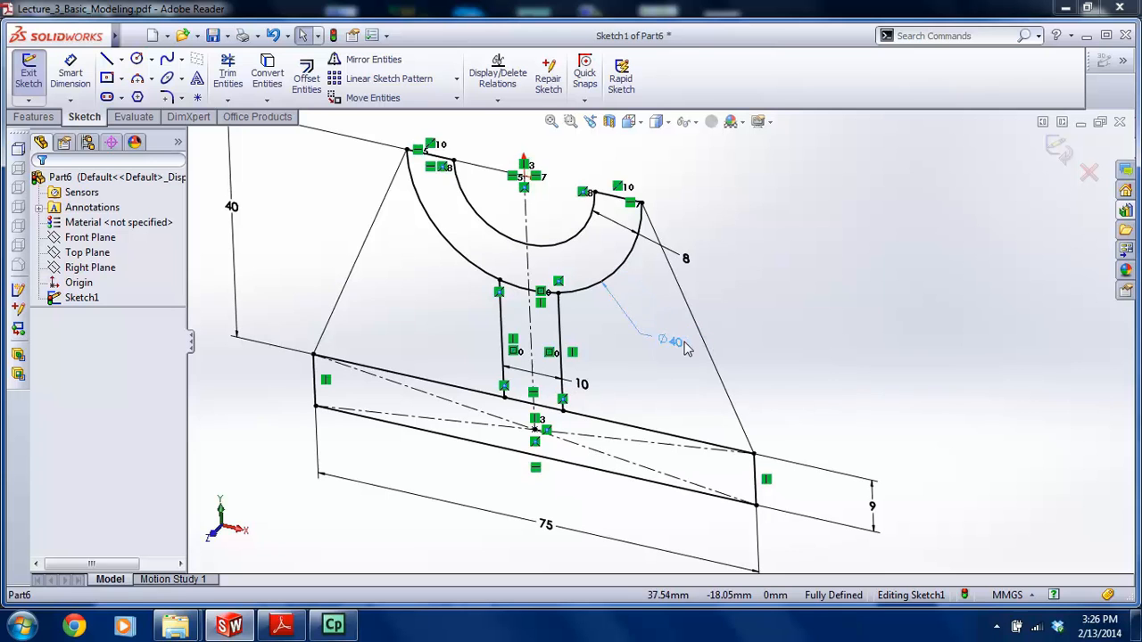
drag(687, 262, 658, 300)
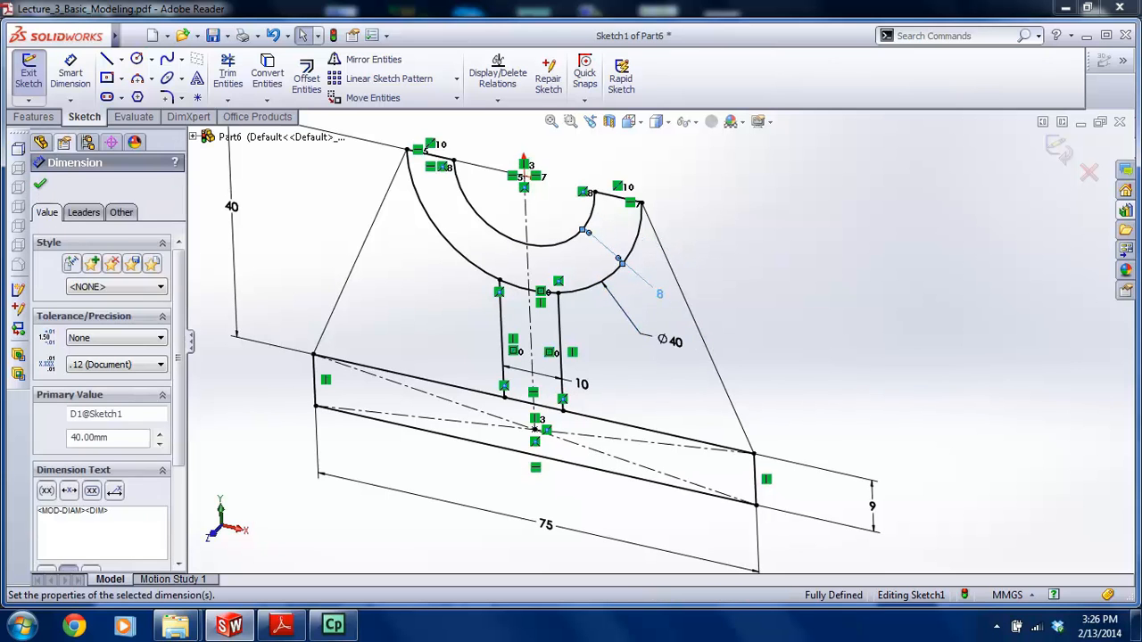
click(769, 305)
scroll(769, 305, up, 1)
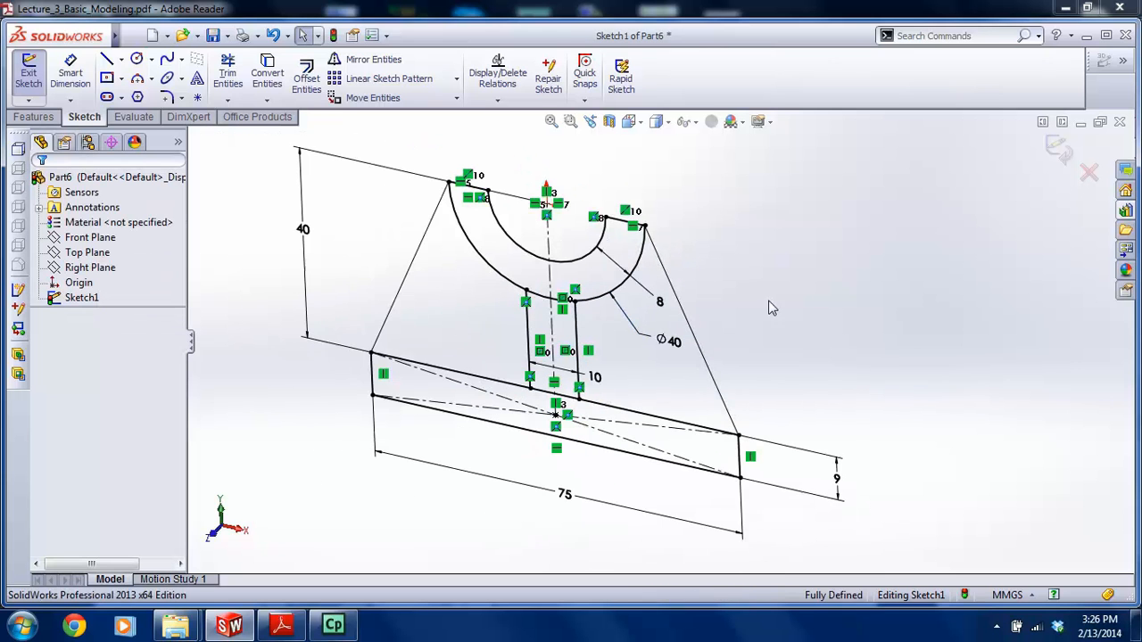
Finish the front-view sketch and check the base depth on the PDF drawing
click(1059, 156)
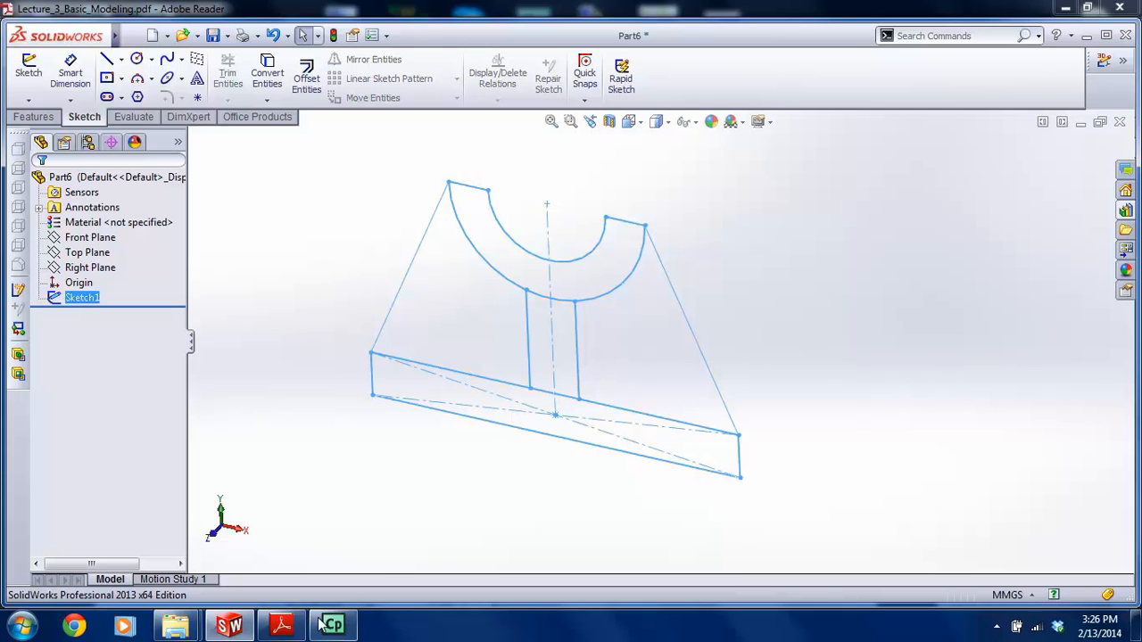
click(281, 625)
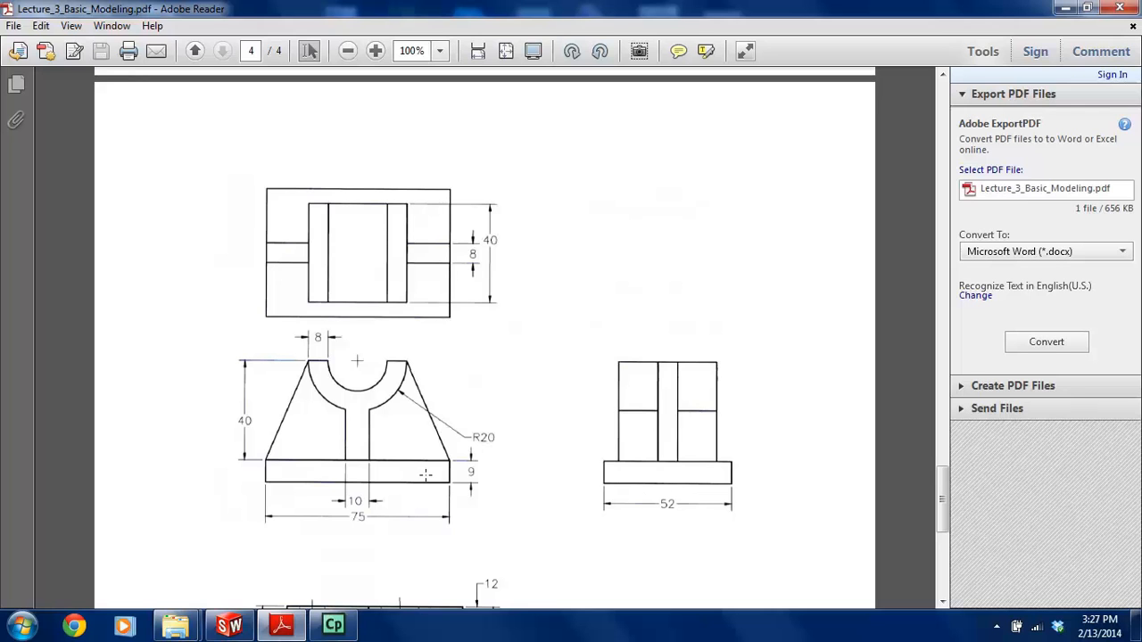
click(230, 625)
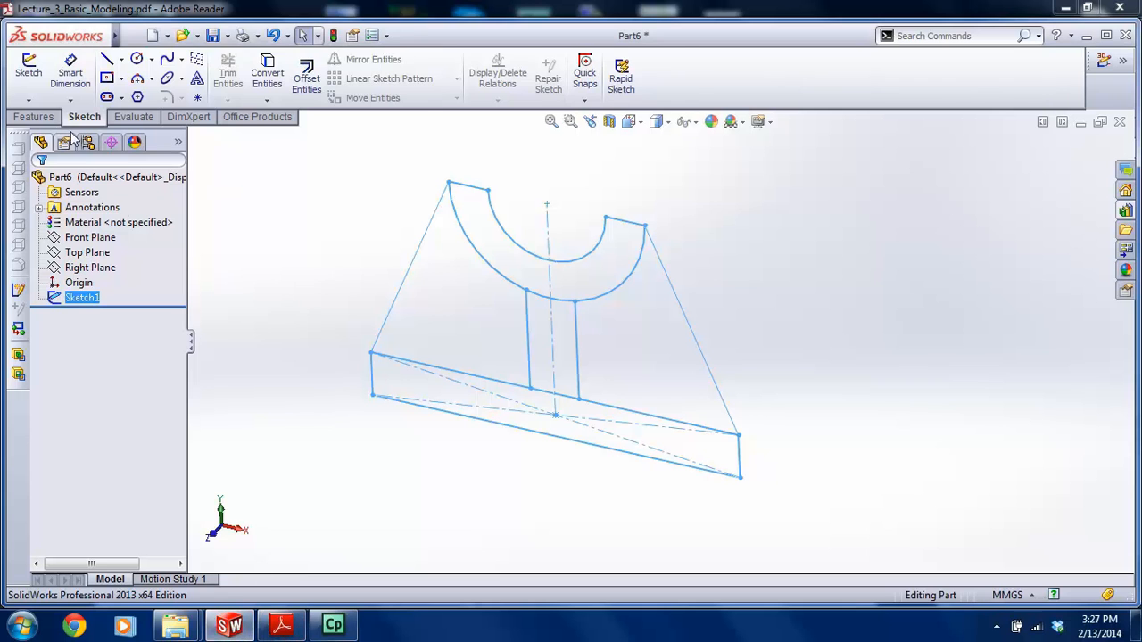
Extrude the base rectangle region of the sketch 52 mm using the Mid Plane end condition
click(48, 117)
click(36, 76)
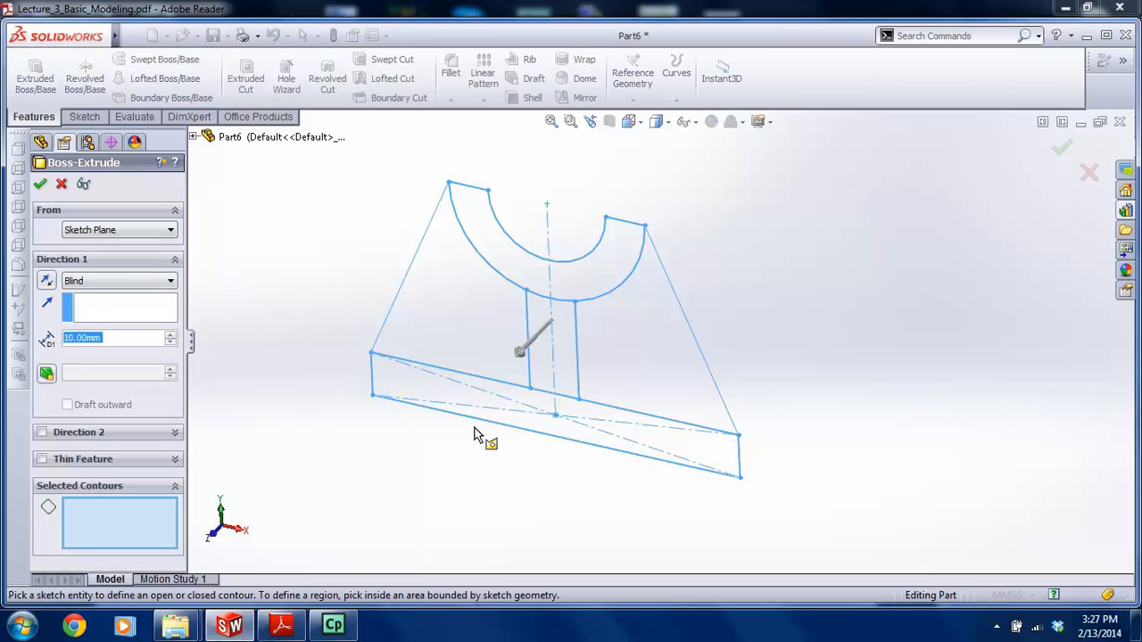
click(431, 395)
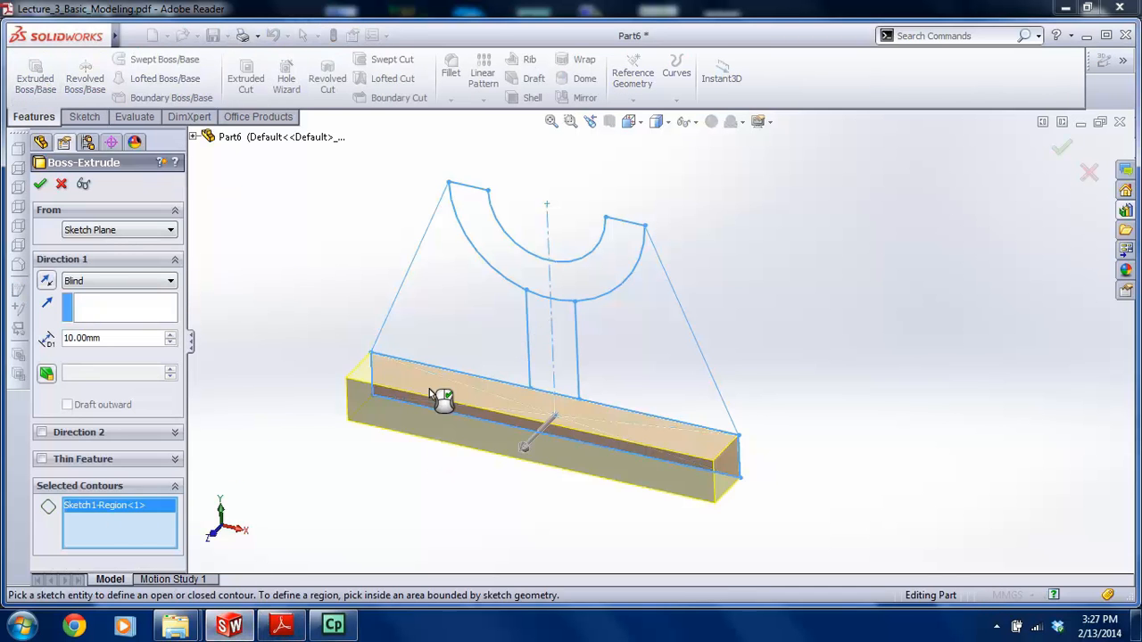
click(122, 282)
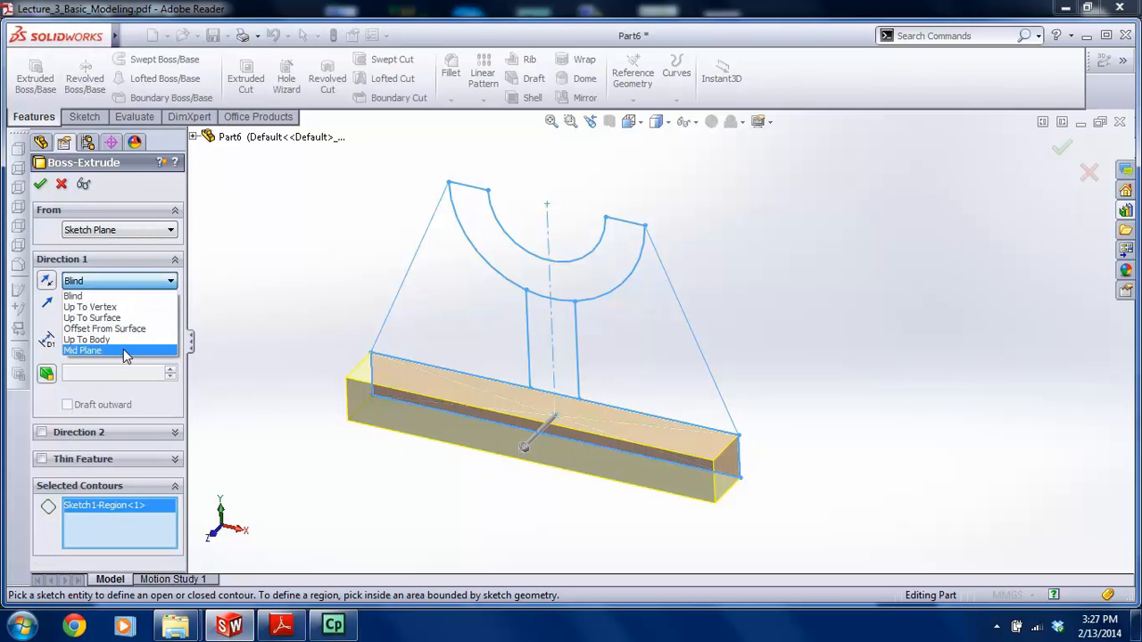
click(84, 350)
text(5)
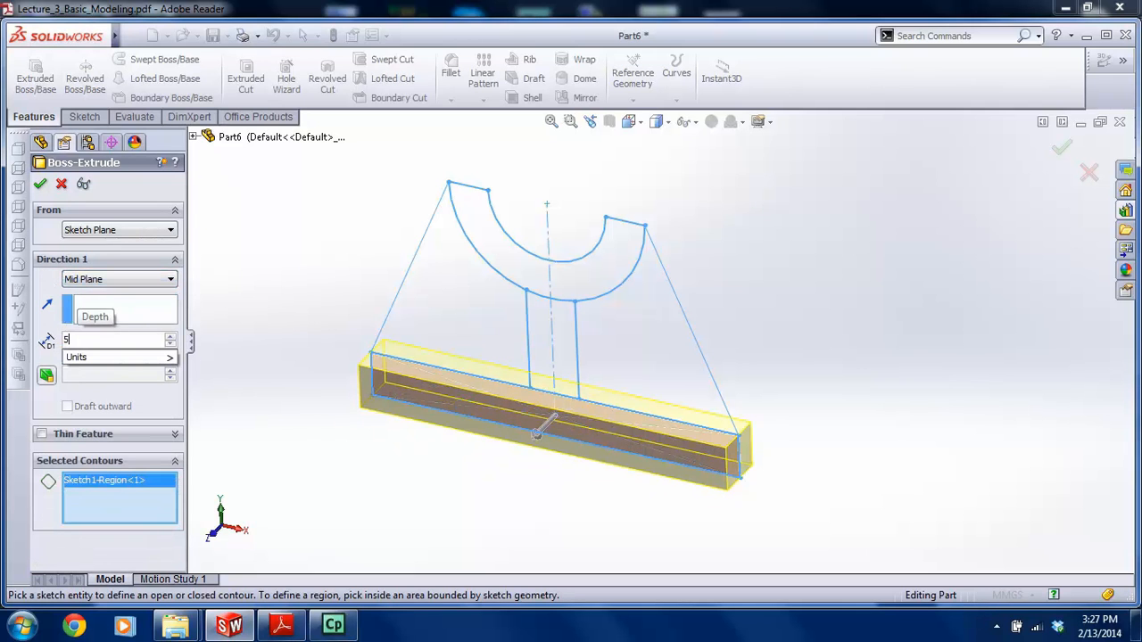
text(2)
key(Return)
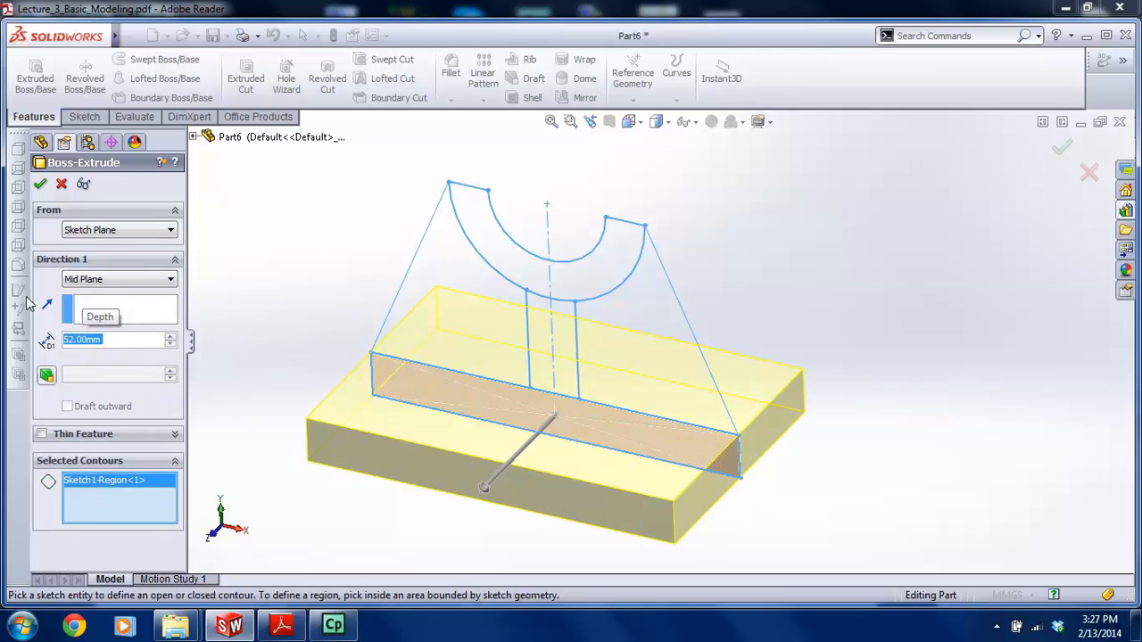
right_click(434, 345)
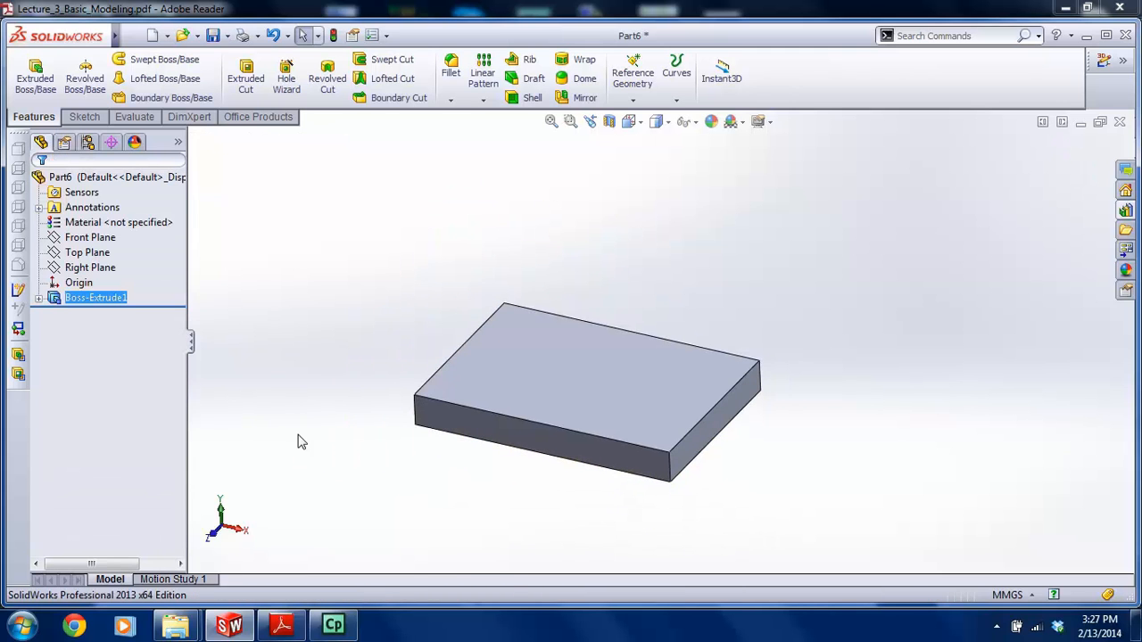
Show the base extrusion's sketch in the model, and check the cradle's depth on the PDF drawing
click(39, 298)
click(75, 313)
right_click(75, 313)
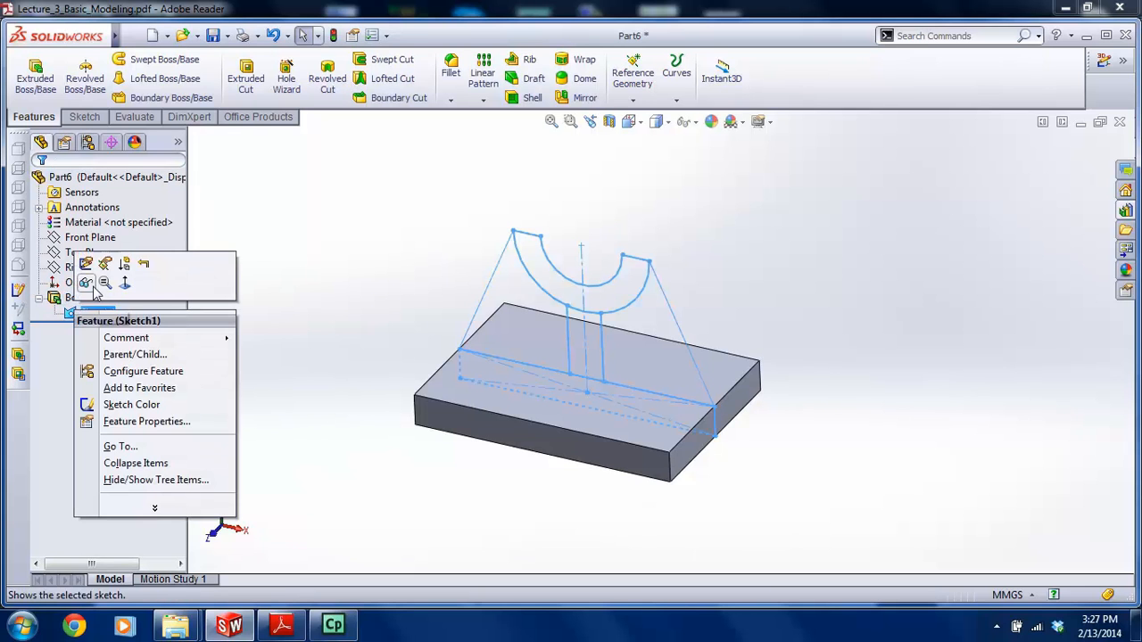
click(106, 259)
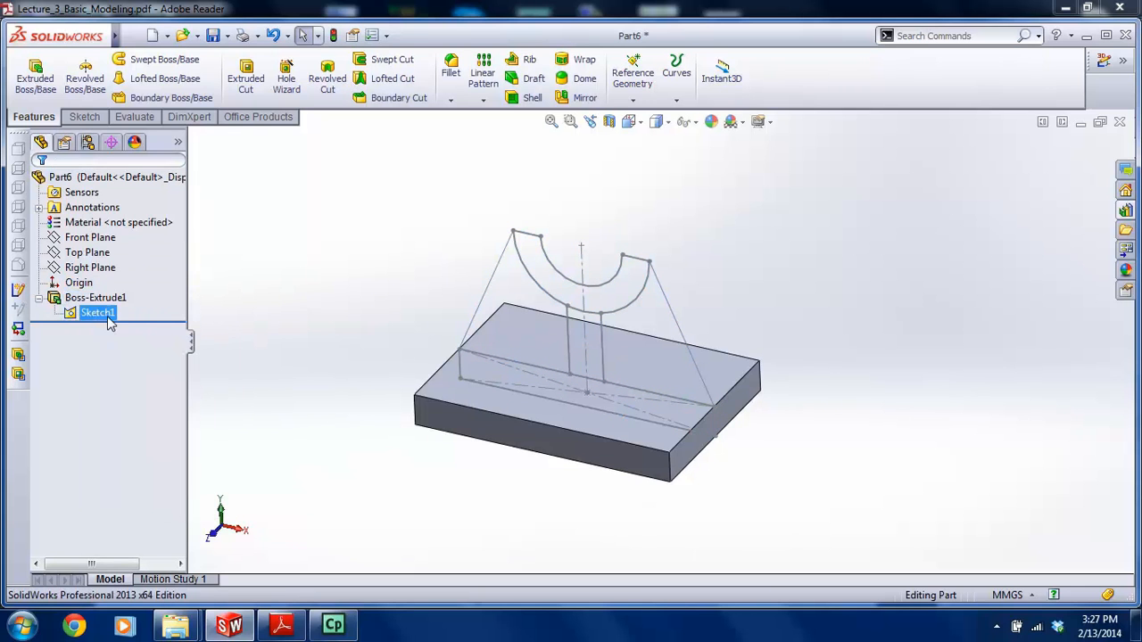
middle_drag(682, 310, 471, 524)
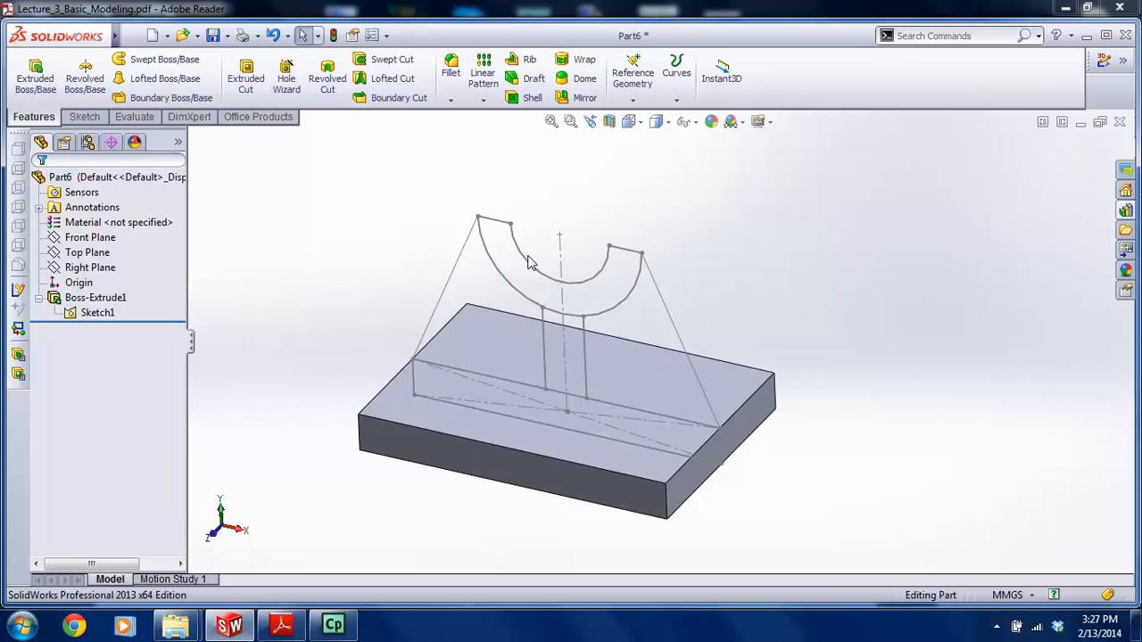
scroll(589, 317, down, 4)
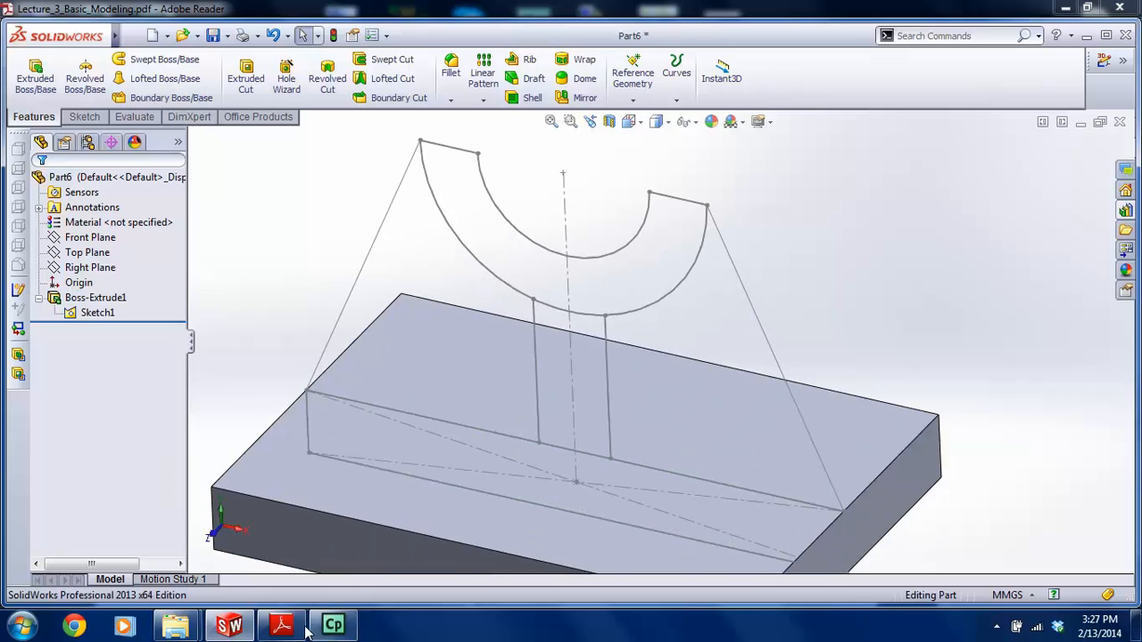
click(281, 626)
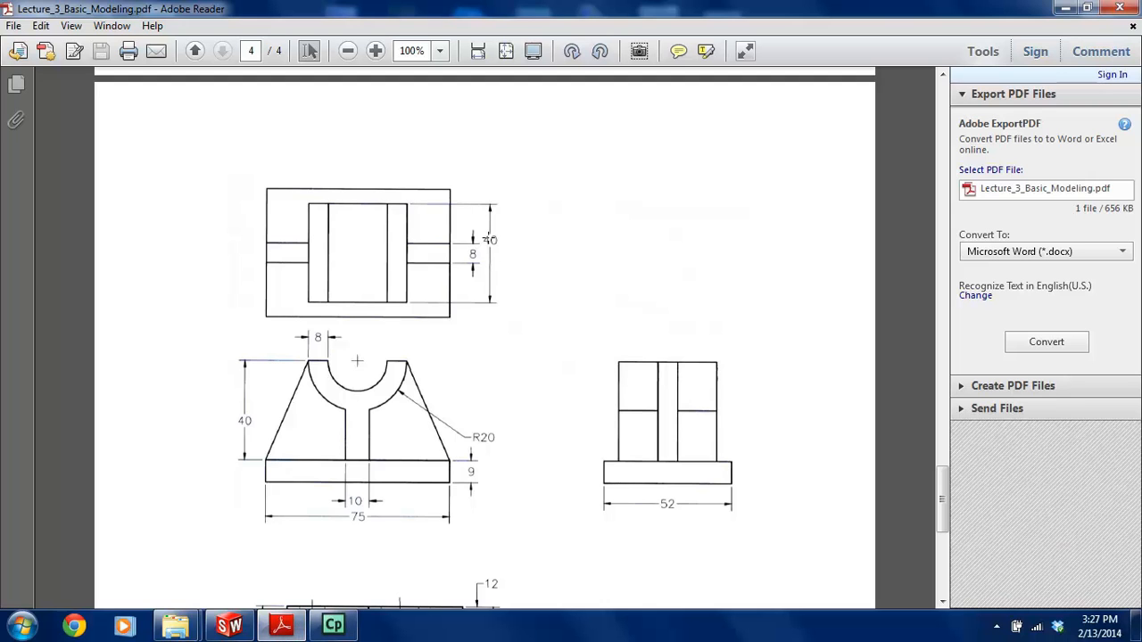
click(230, 626)
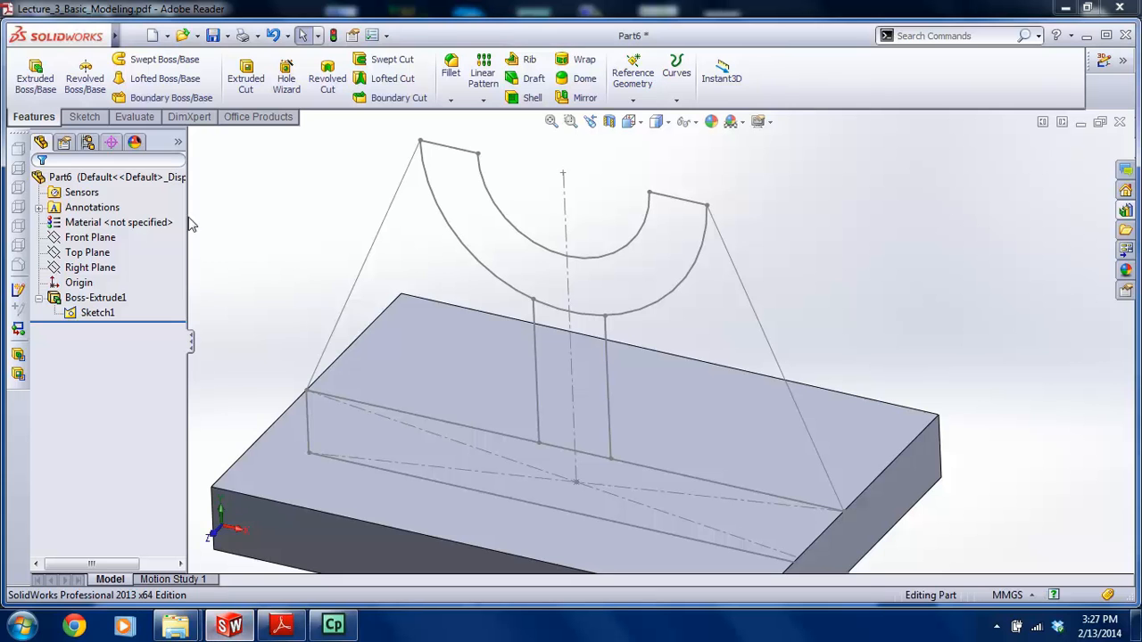
click(35, 78)
click(519, 231)
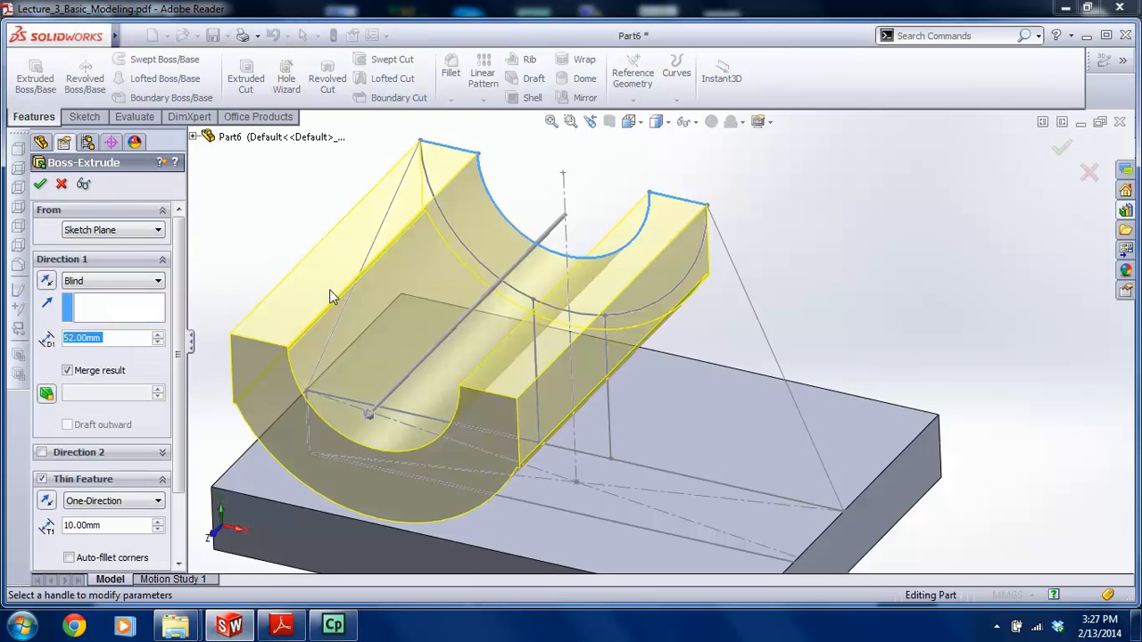
click(115, 282)
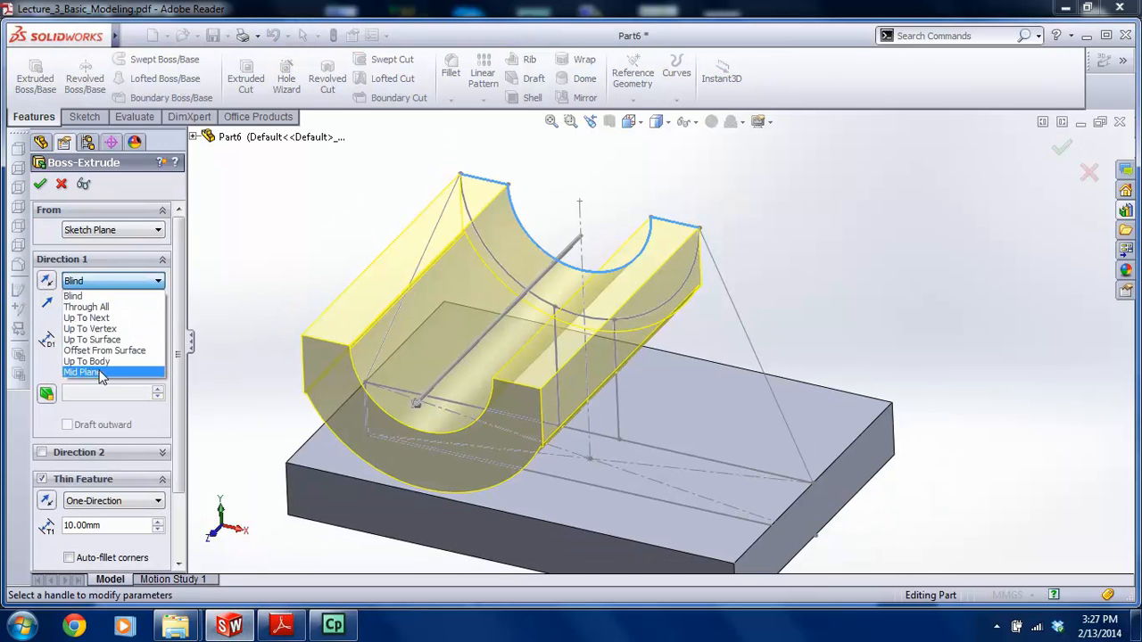
click(98, 369)
text(40)
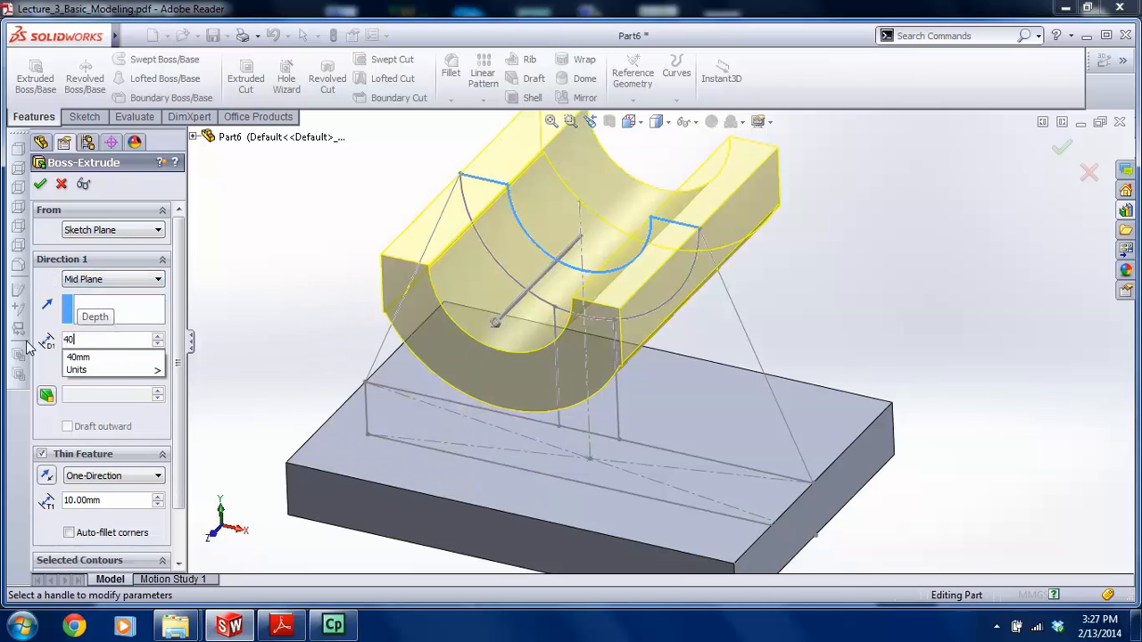
key(Return)
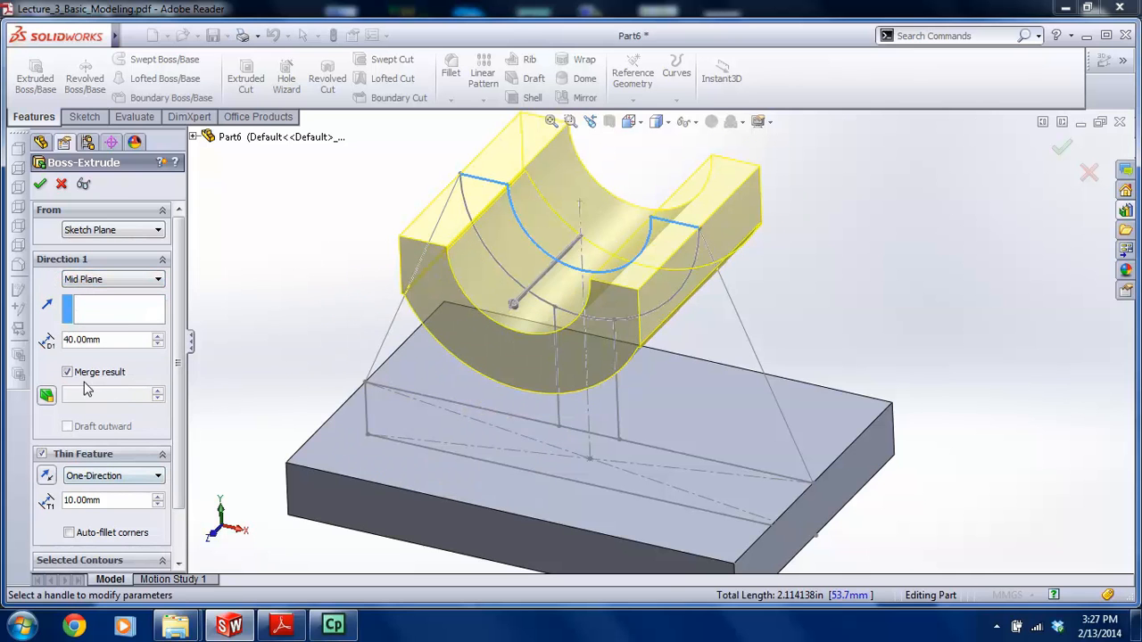
drag(179, 369, 178, 440)
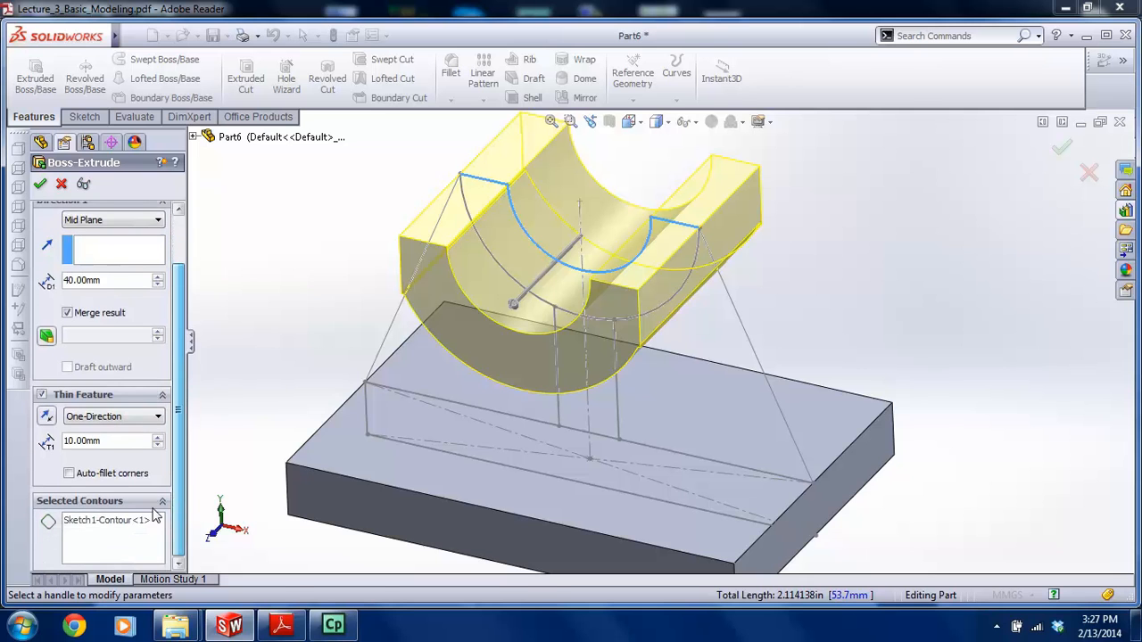
click(121, 543)
scroll(360, 364, up, 1)
middle_drag(377, 296, 382, 245)
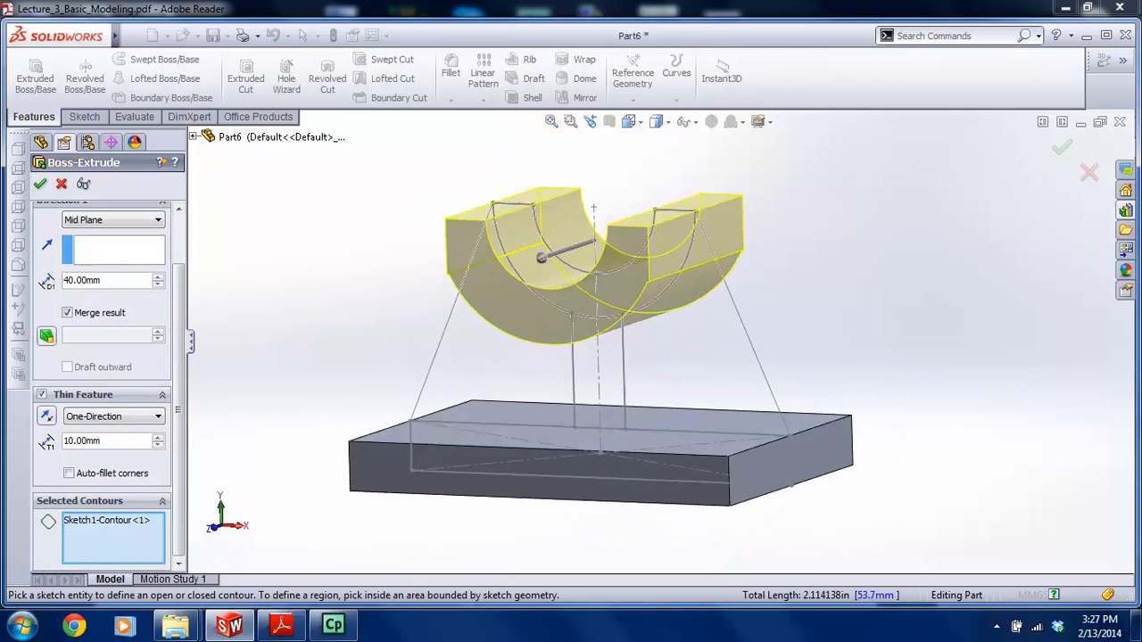
key(ctrl+1)
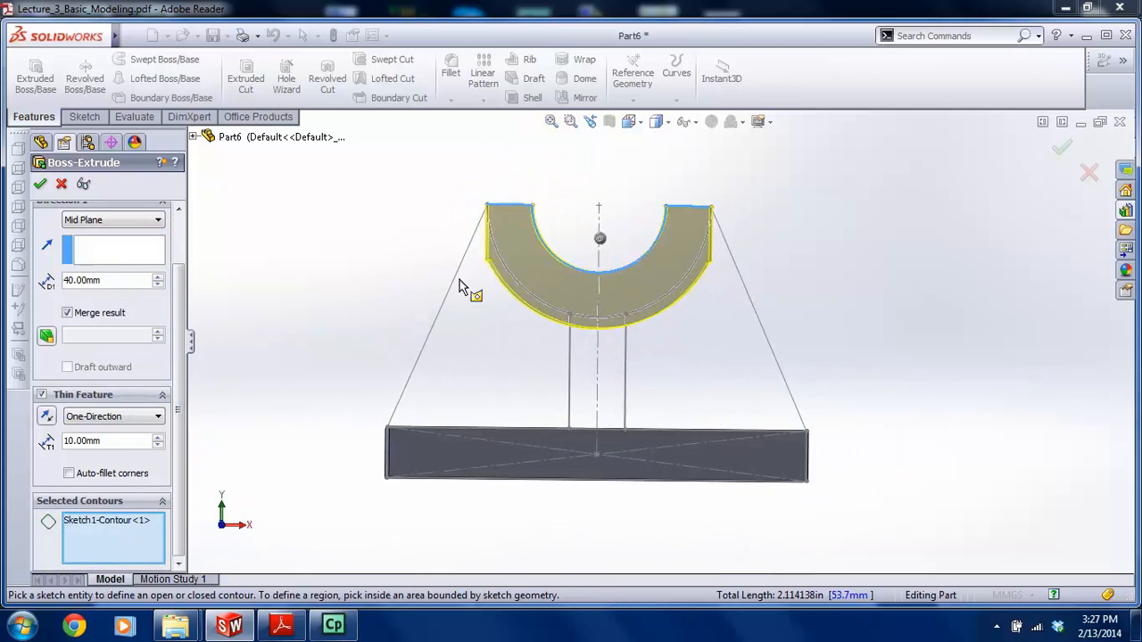
click(577, 373)
click(558, 280)
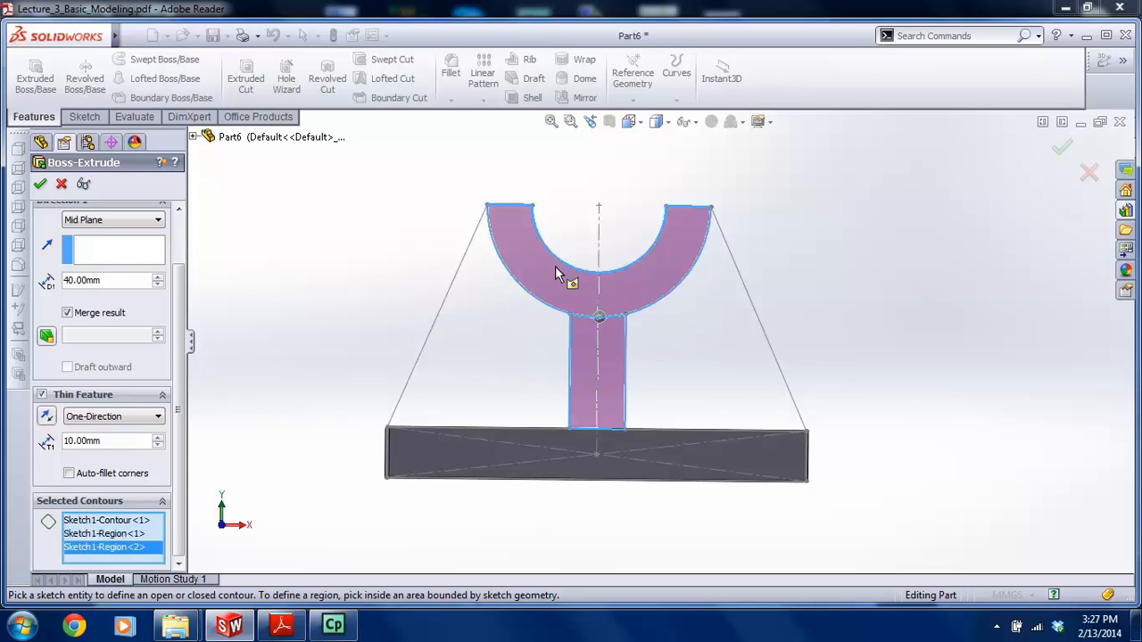
middle_drag(780, 276, 238, 431)
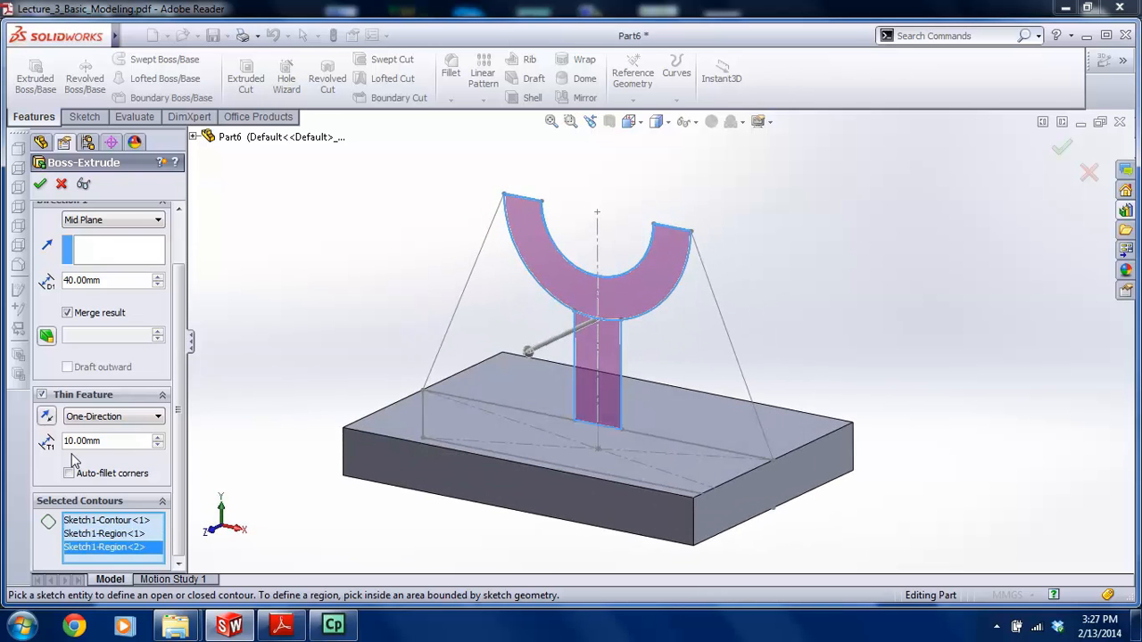
click(41, 395)
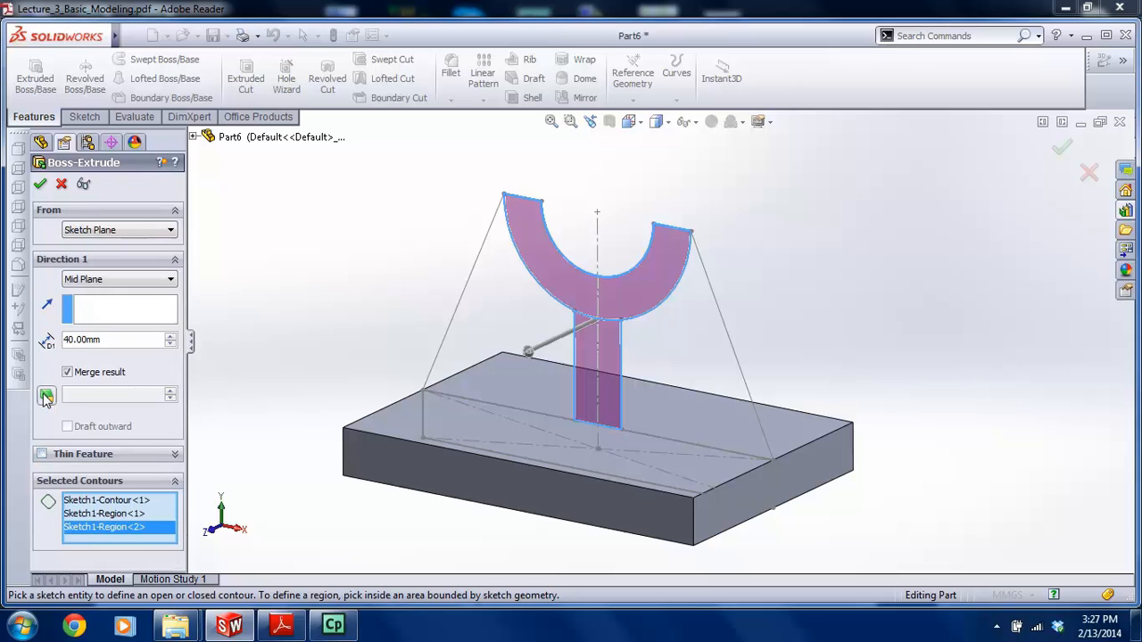
middle_drag(518, 341, 439, 410)
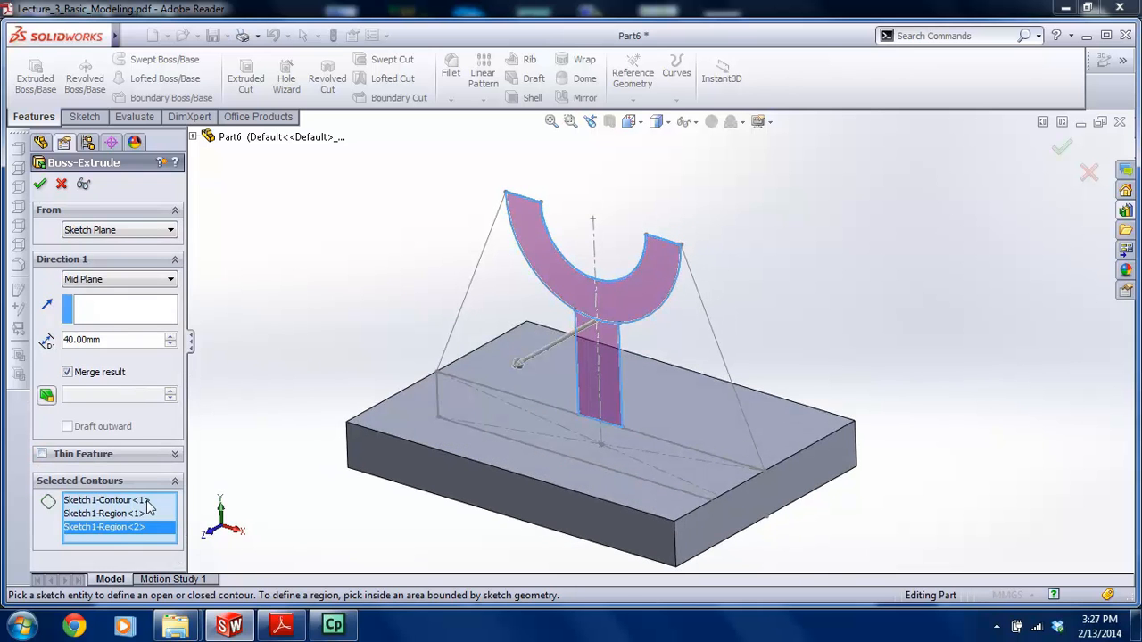
click(149, 501)
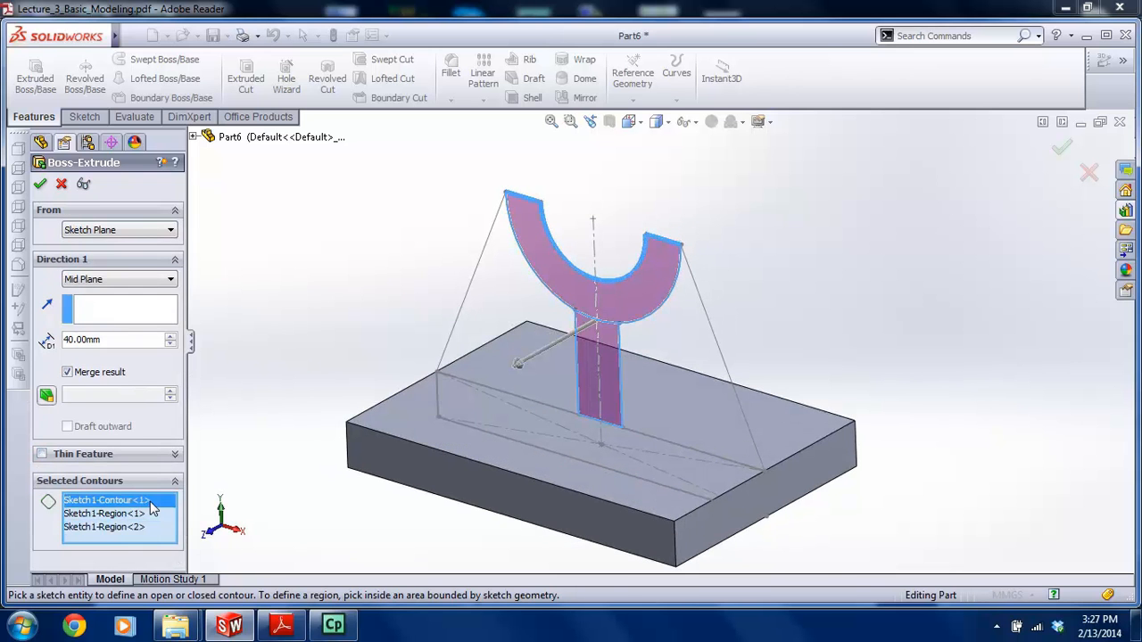
key(Delete)
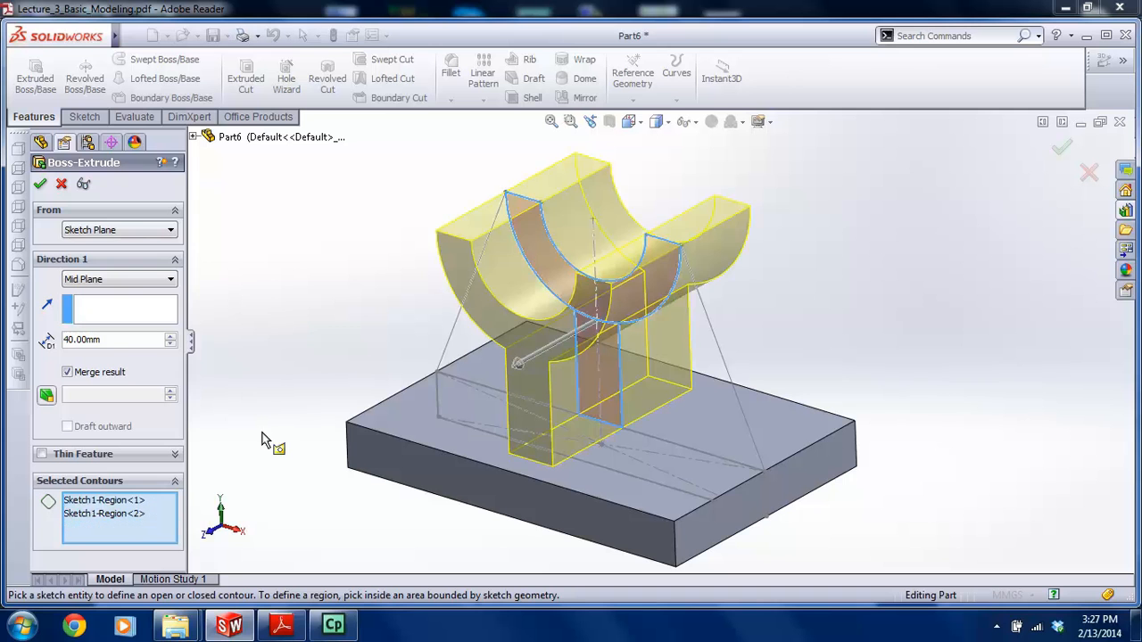
click(61, 184)
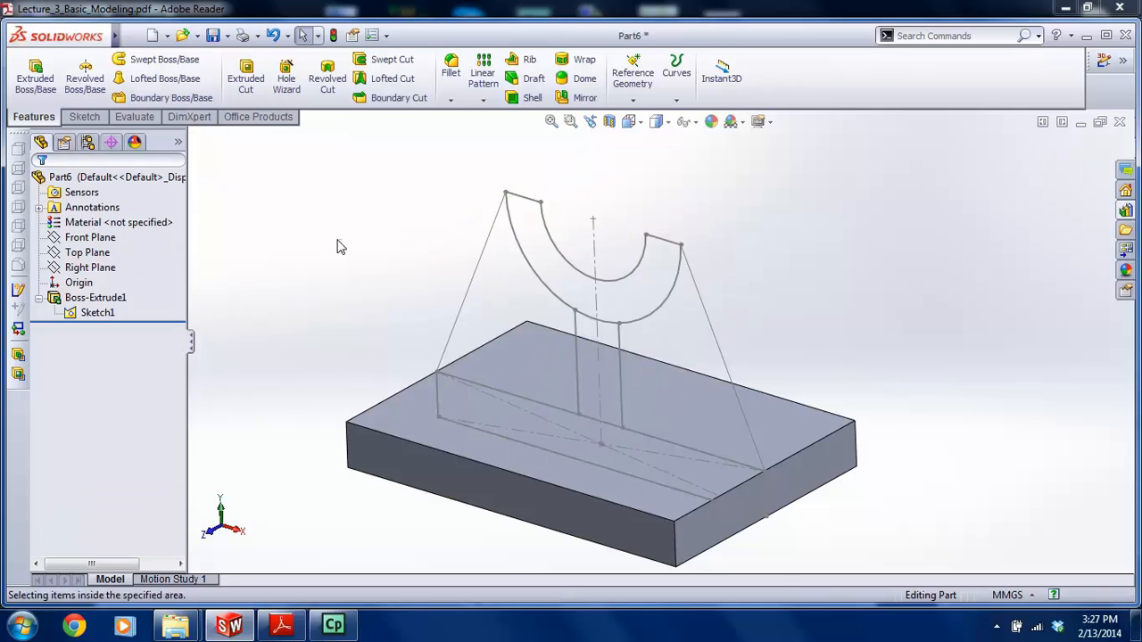
Edit the base extrusion's sketch, trim away the outer cradle arc segment between the two vertical web lines, and finish the sketch
scroll(571, 292, up, 2)
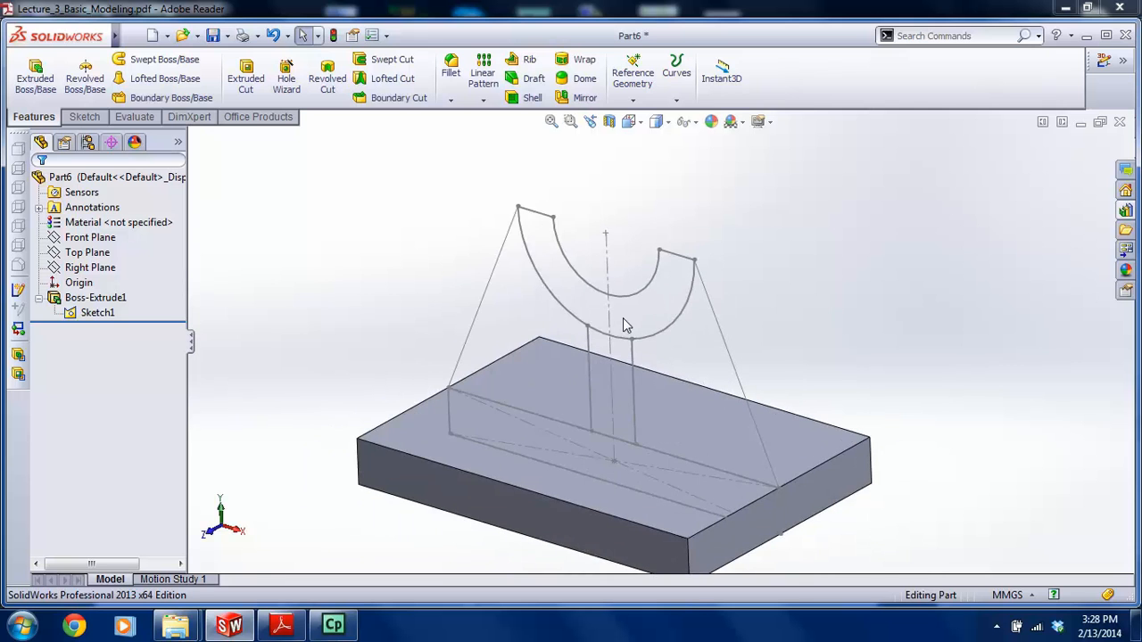
scroll(655, 341, down, 5)
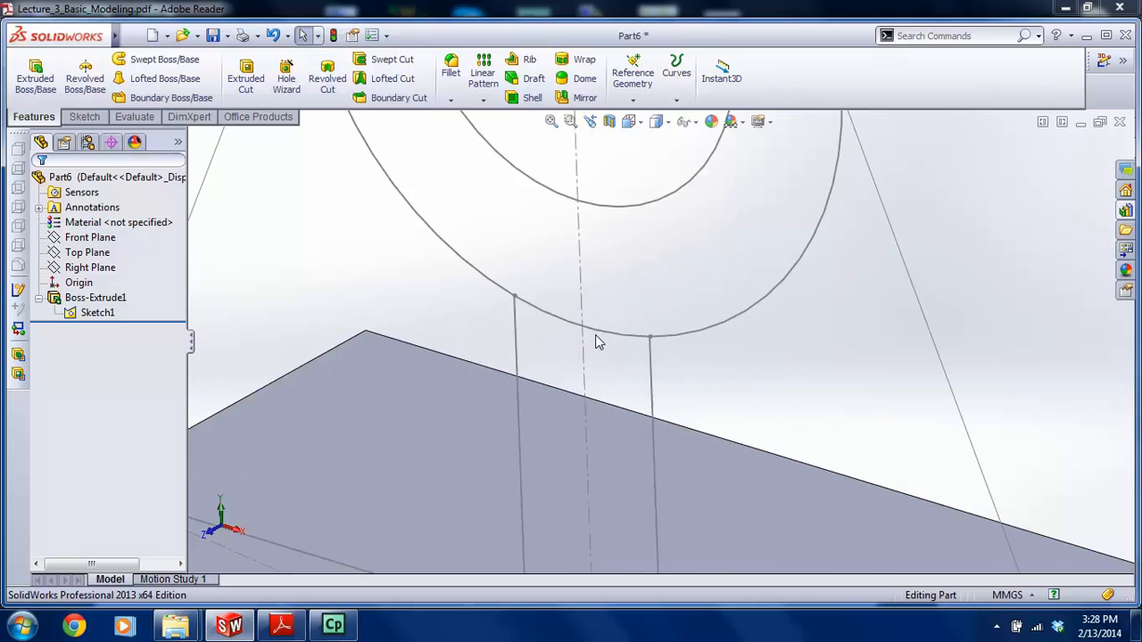
right_click(106, 321)
click(133, 265)
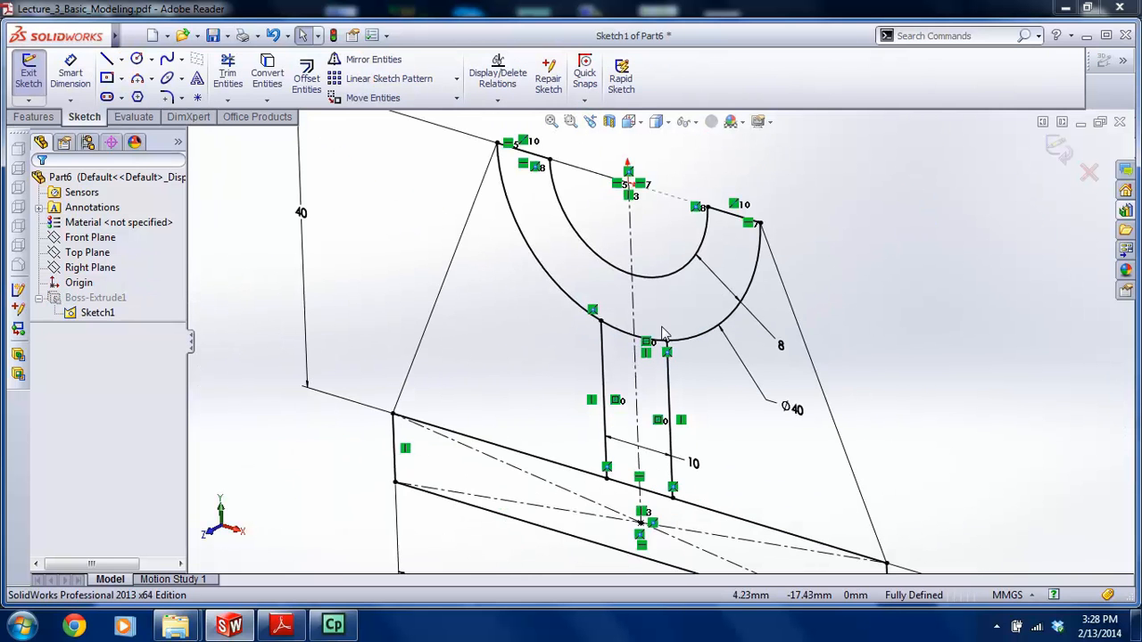
click(228, 73)
scroll(693, 341, down, 2)
drag(589, 323, 630, 346)
scroll(622, 323, up, 3)
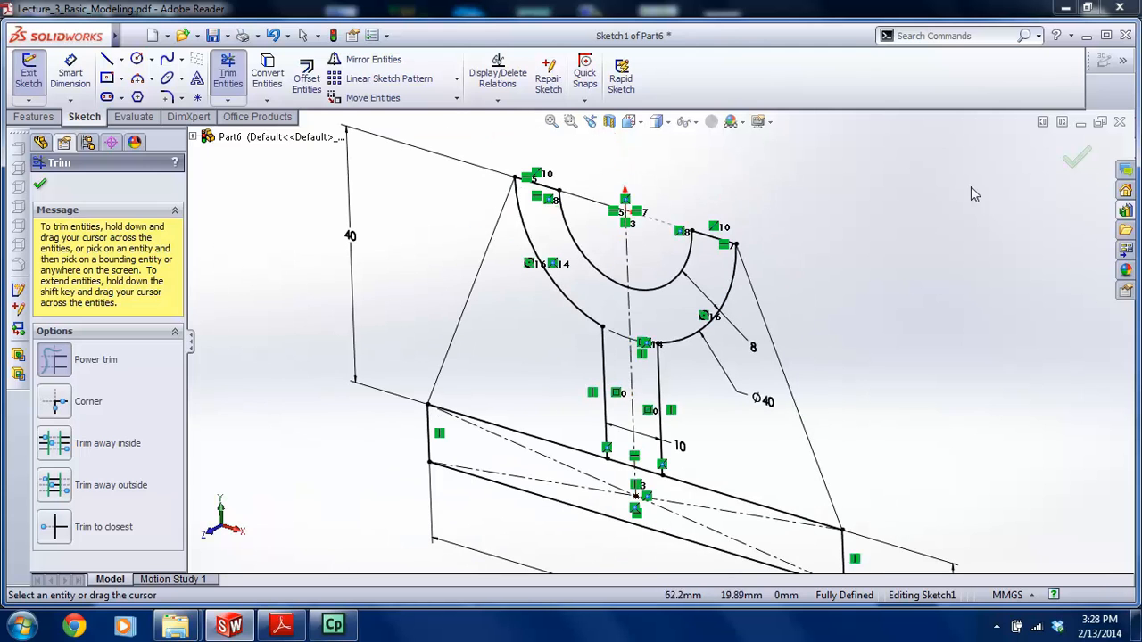
click(1078, 159)
click(1063, 152)
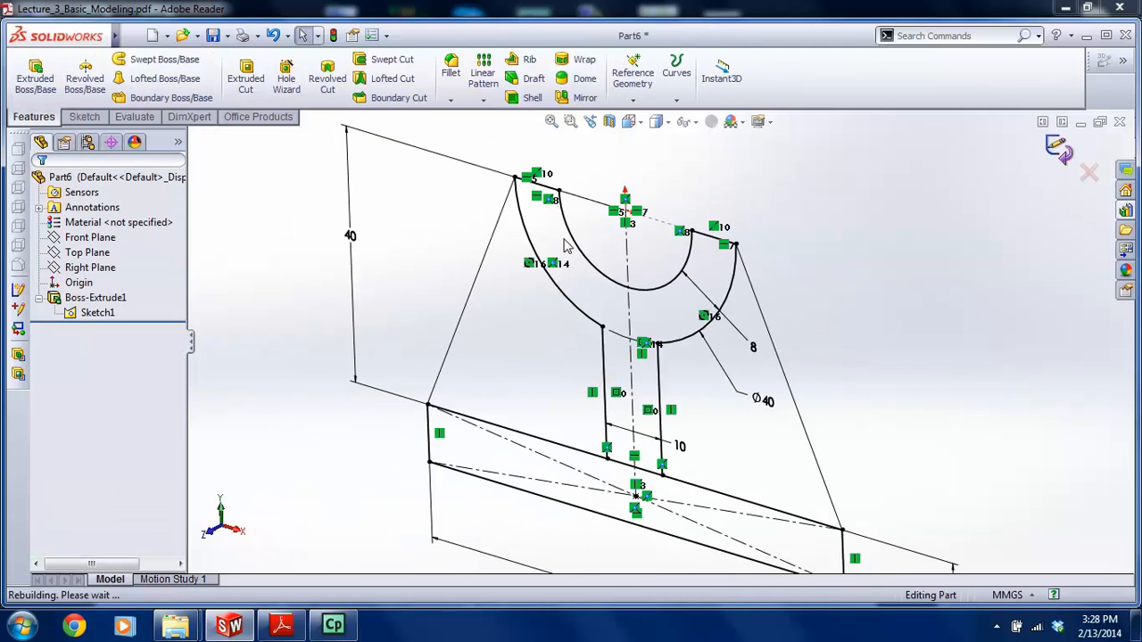
Start a boss extrusion from the shared sketch with Thin Feature off, replacing the open contour with the combined cradle and web region
click(36, 79)
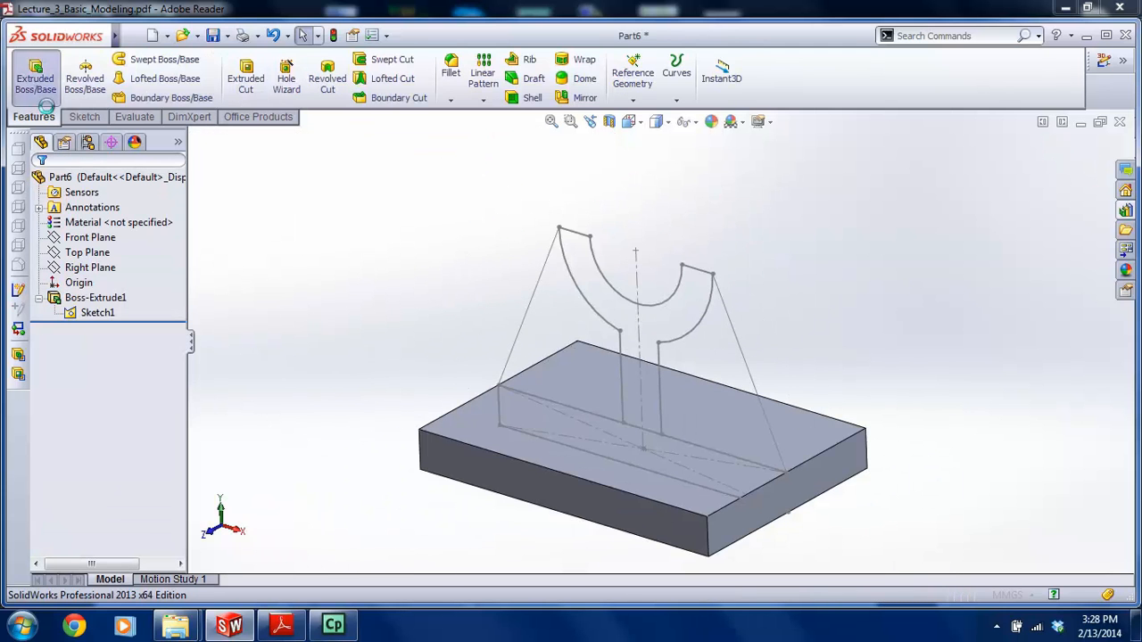
click(603, 283)
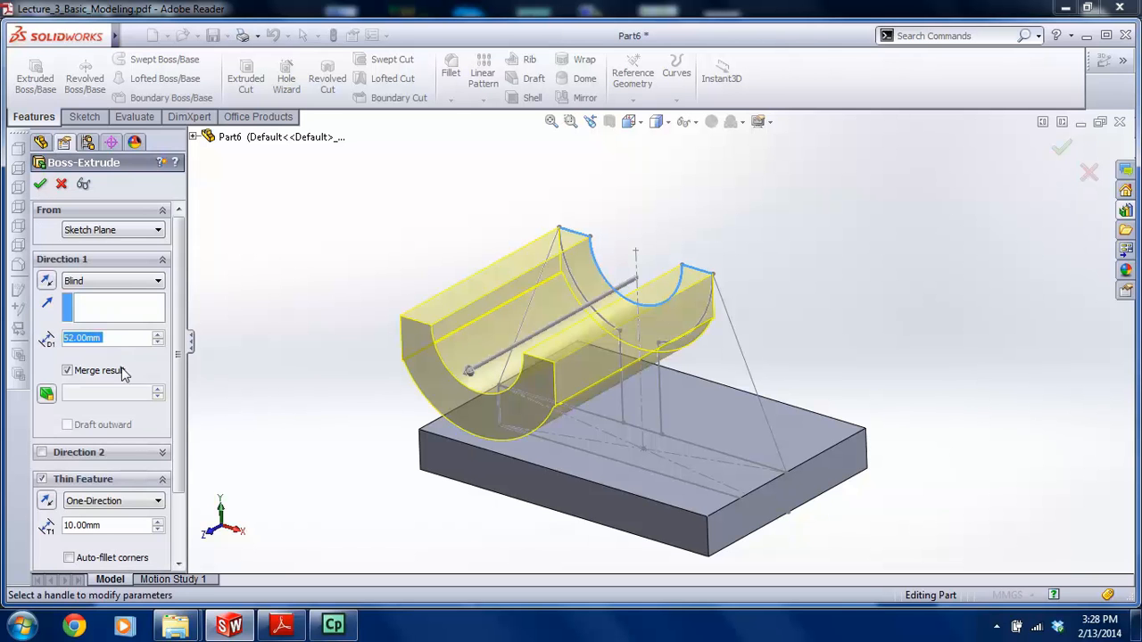
click(41, 479)
click(101, 528)
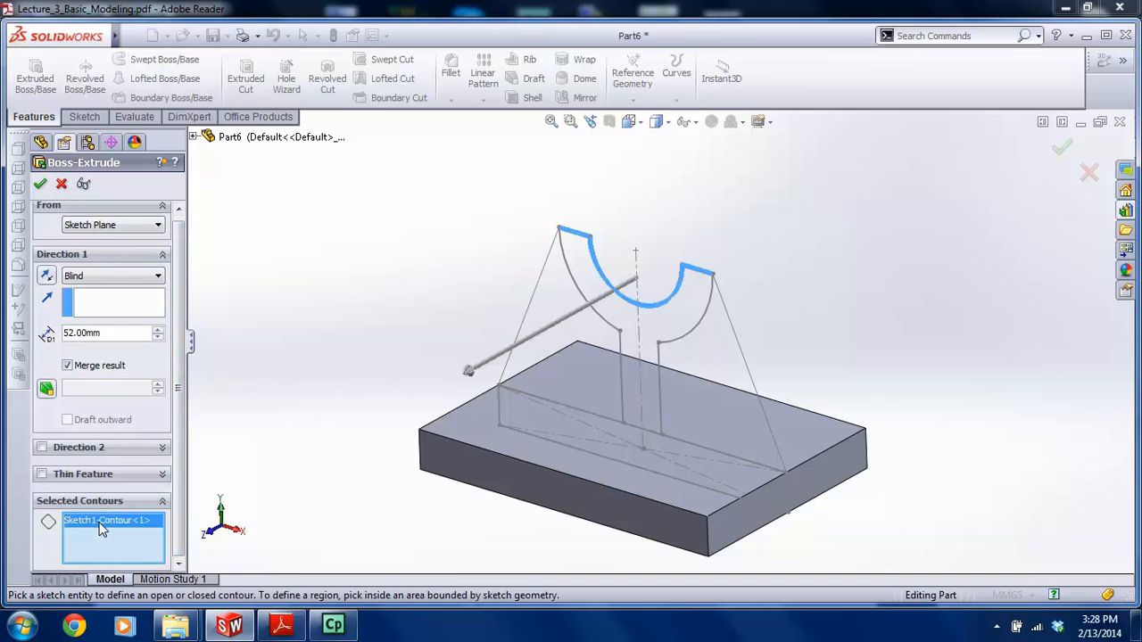
key(Delete)
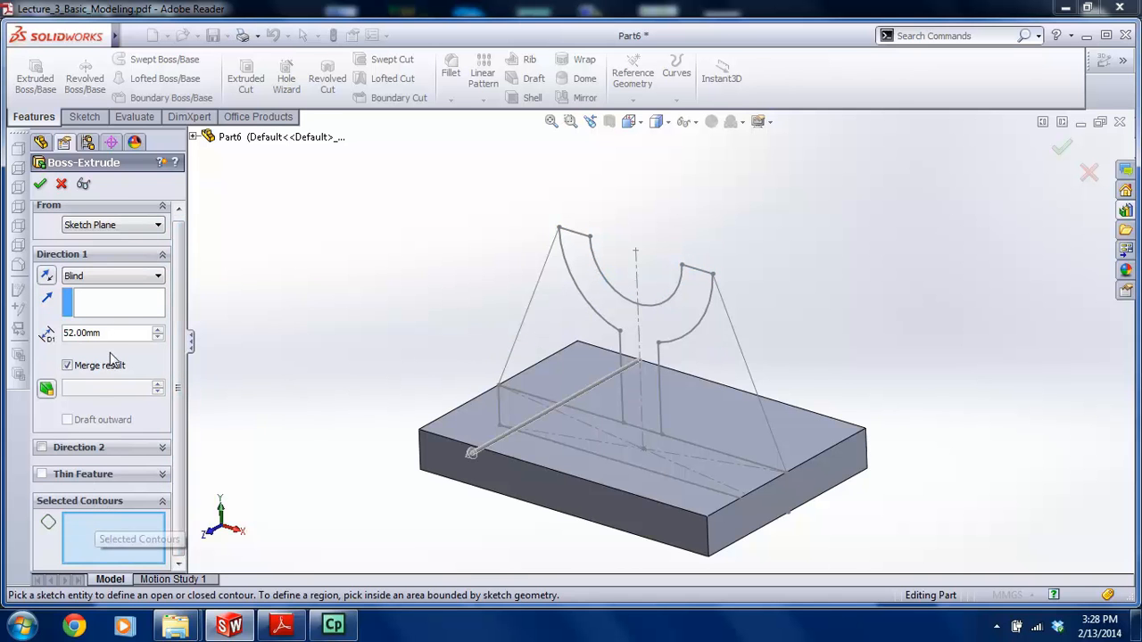
scroll(654, 376, up, 3)
click(654, 375)
scroll(683, 313, down, 1)
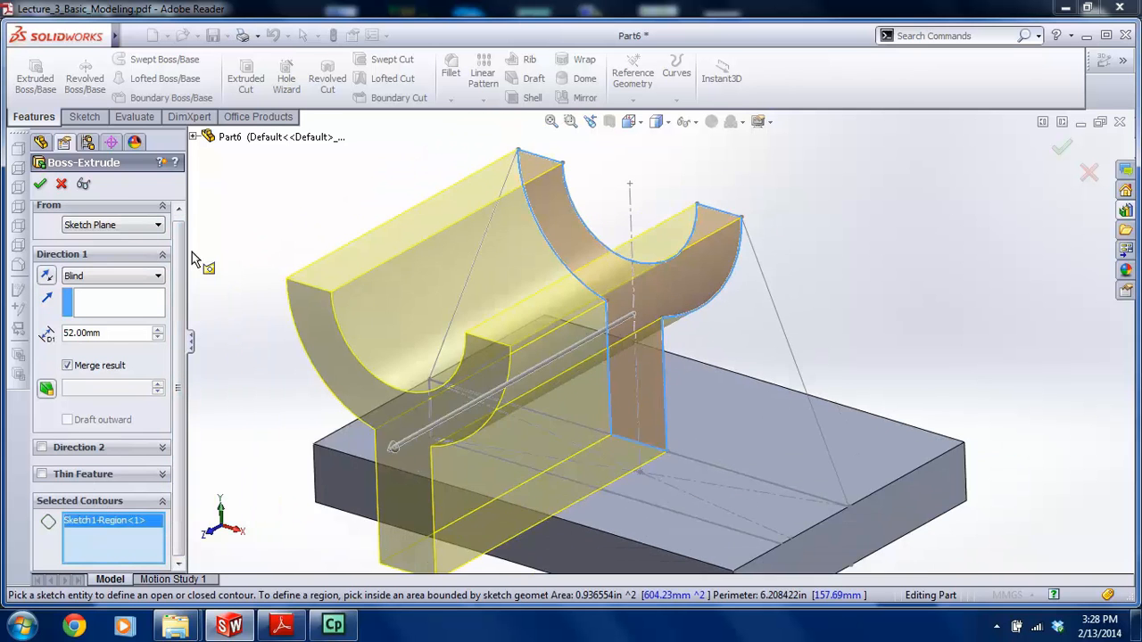
Set the cradle and web extrusion to Mid Plane with a 40 mm depth and accept it
click(114, 275)
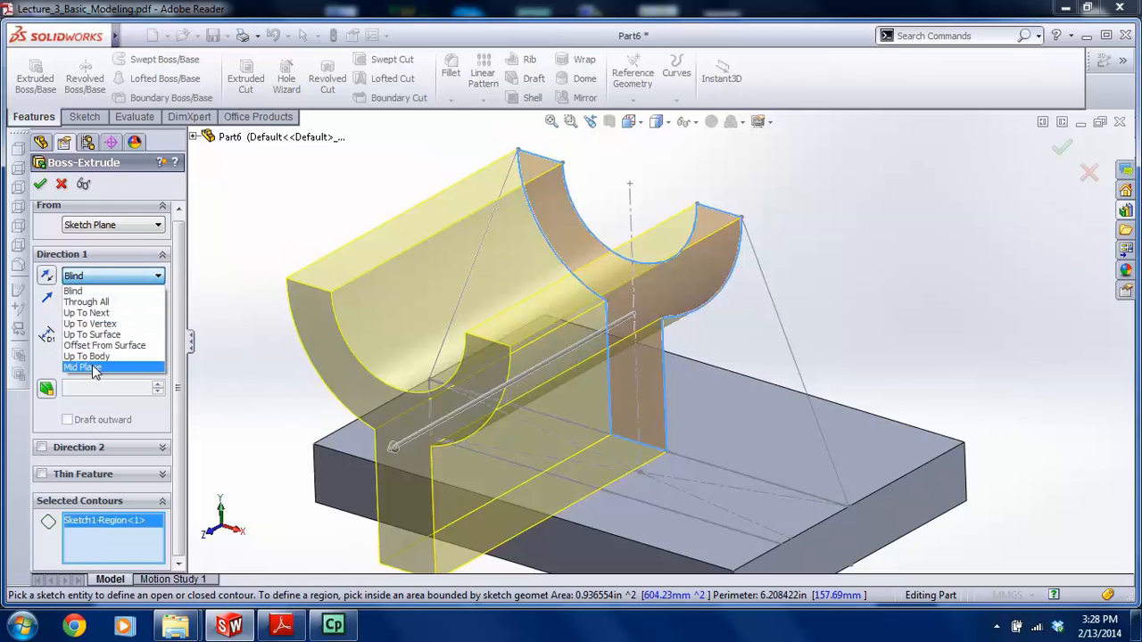
click(82, 367)
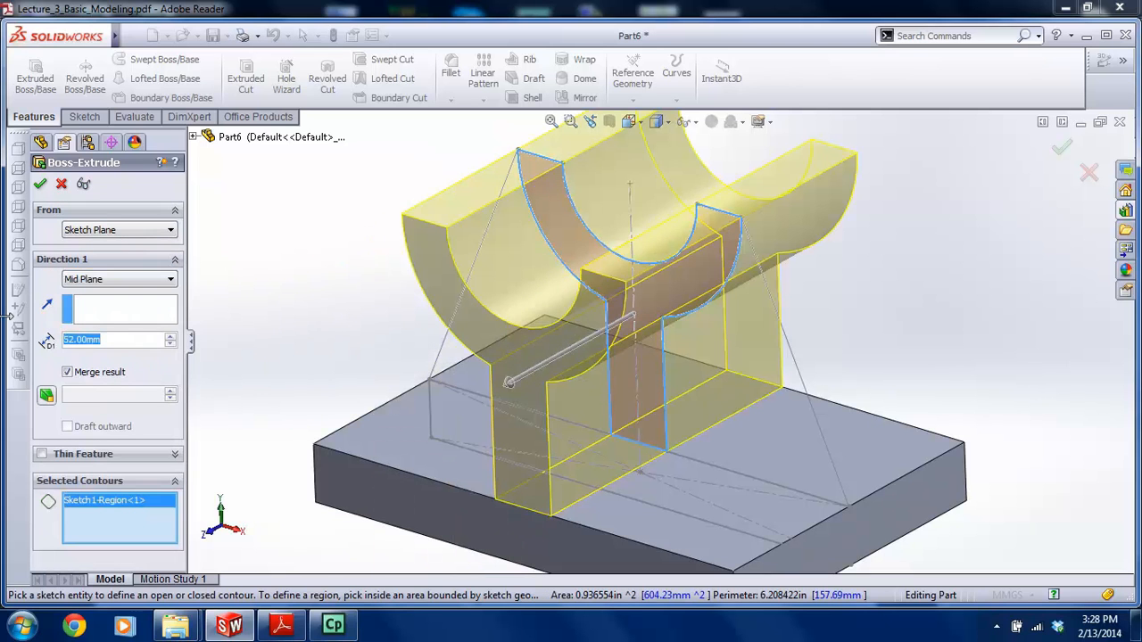
text(40)
key(Return)
scroll(655, 346, up, 2)
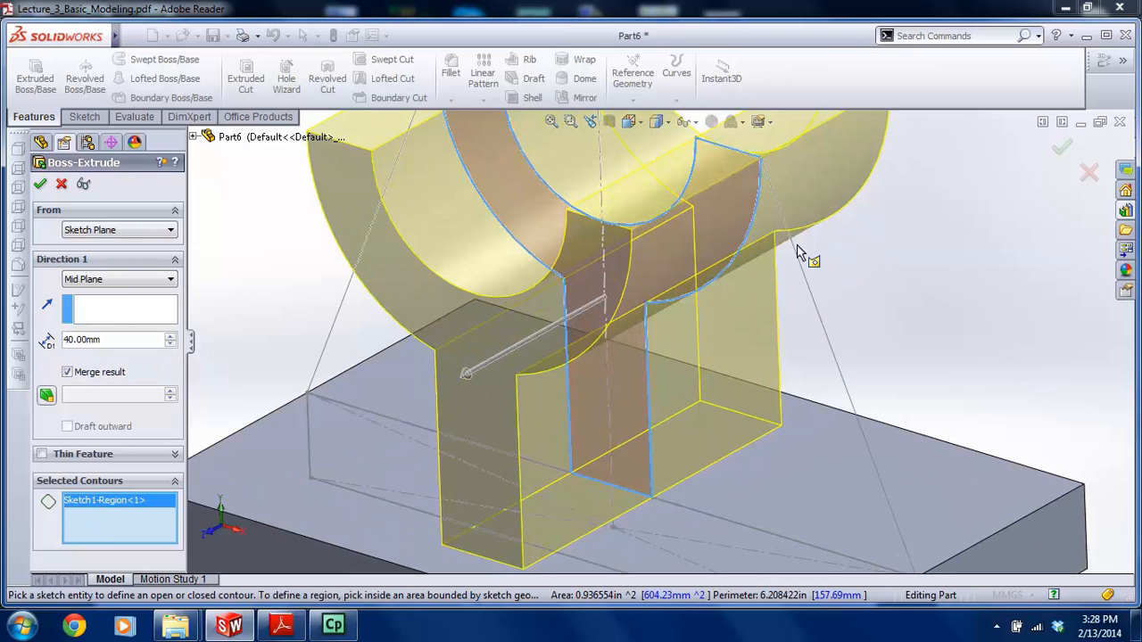
middle_drag(798, 253, 758, 258)
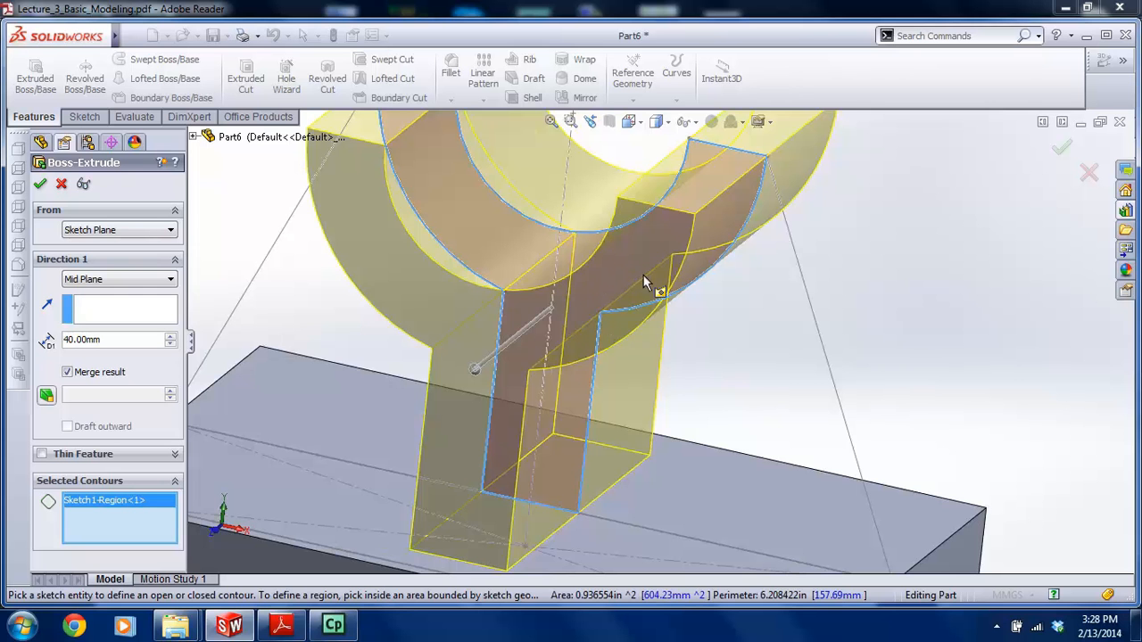
mouse_move(619, 284)
middle_down()
mouse_move(571, 259)
mouse_move(625, 285)
mouse_move(627, 272)
middle_up()
scroll(624, 285, down, 3)
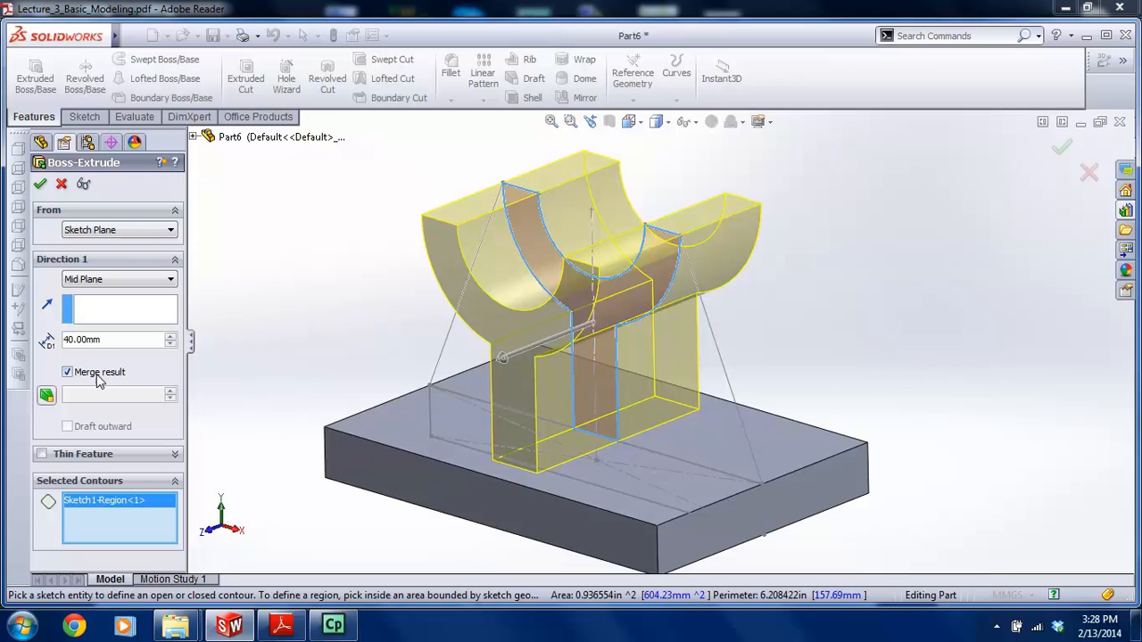
click(40, 185)
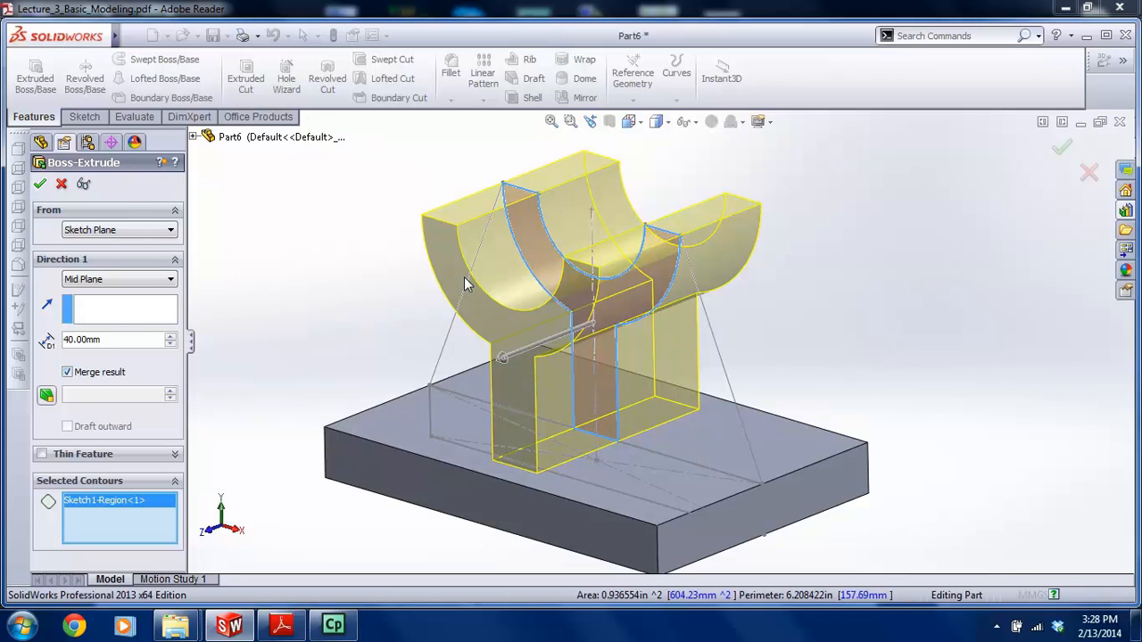
key(f)
click(436, 337)
middle_drag(435, 341, 456, 327)
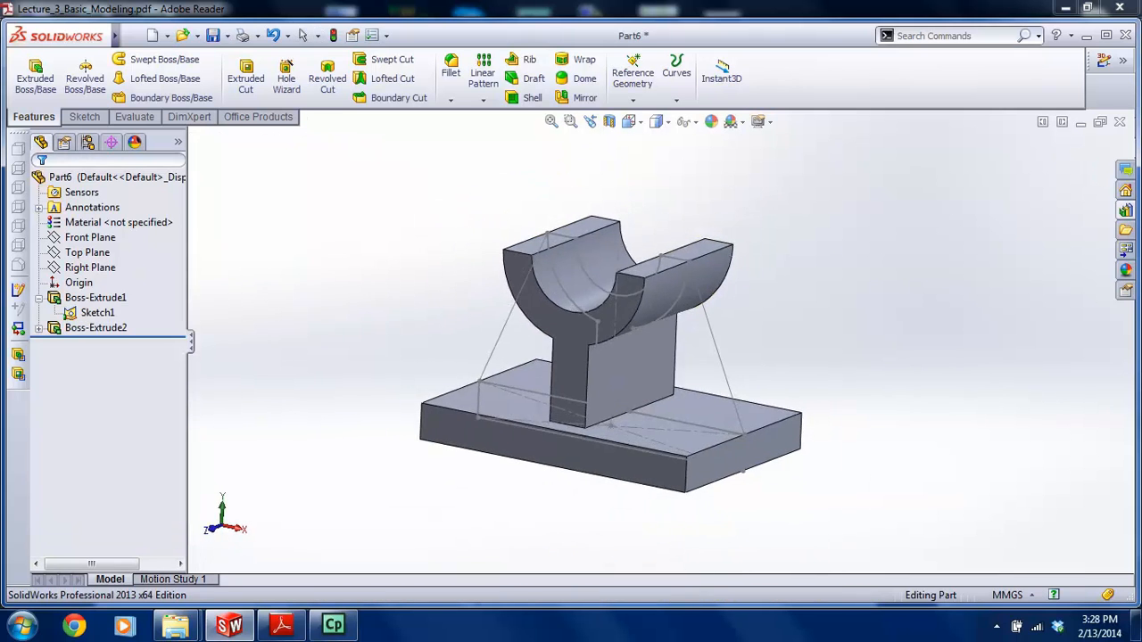
Show the sketch under the cradle extrusion in the feature tree, and check the rib thickness on the PDF drawing
click(40, 329)
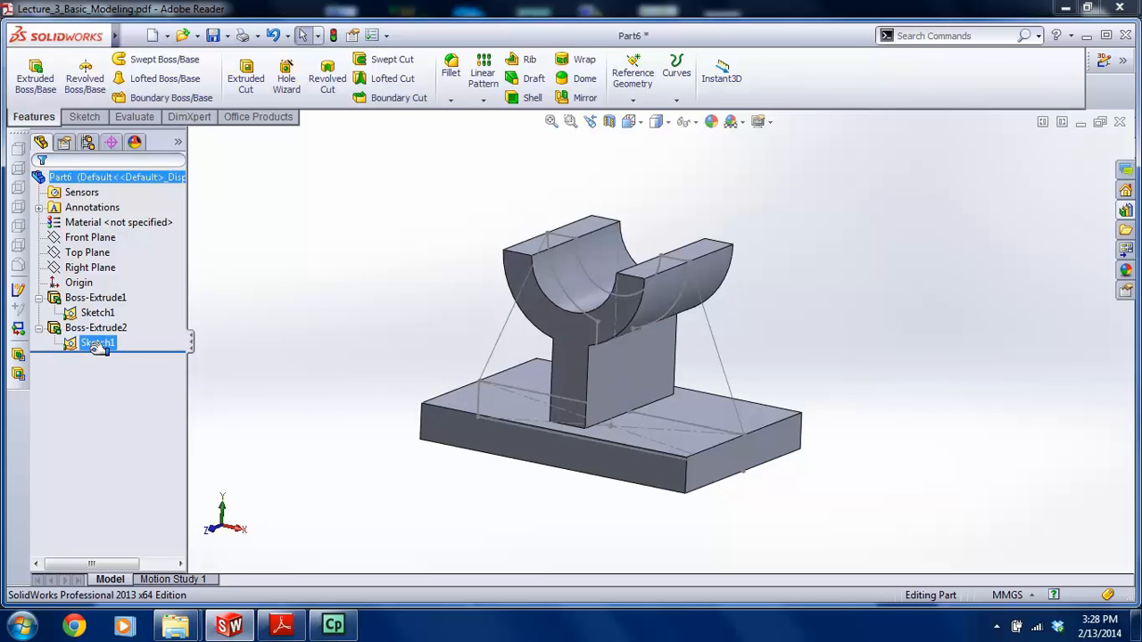
click(281, 624)
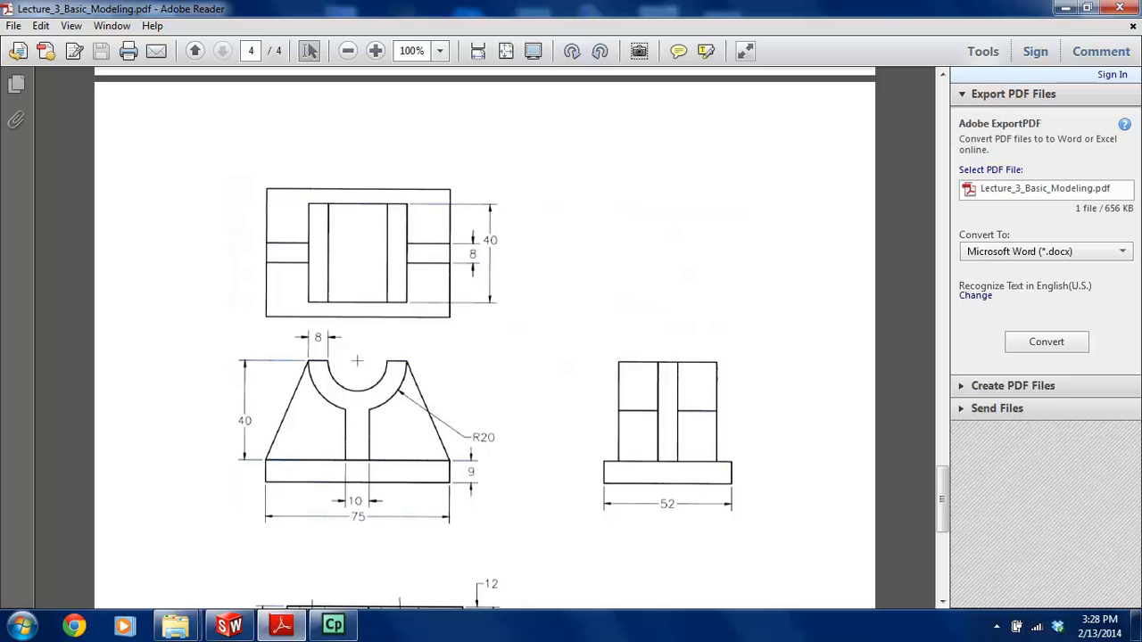
click(230, 624)
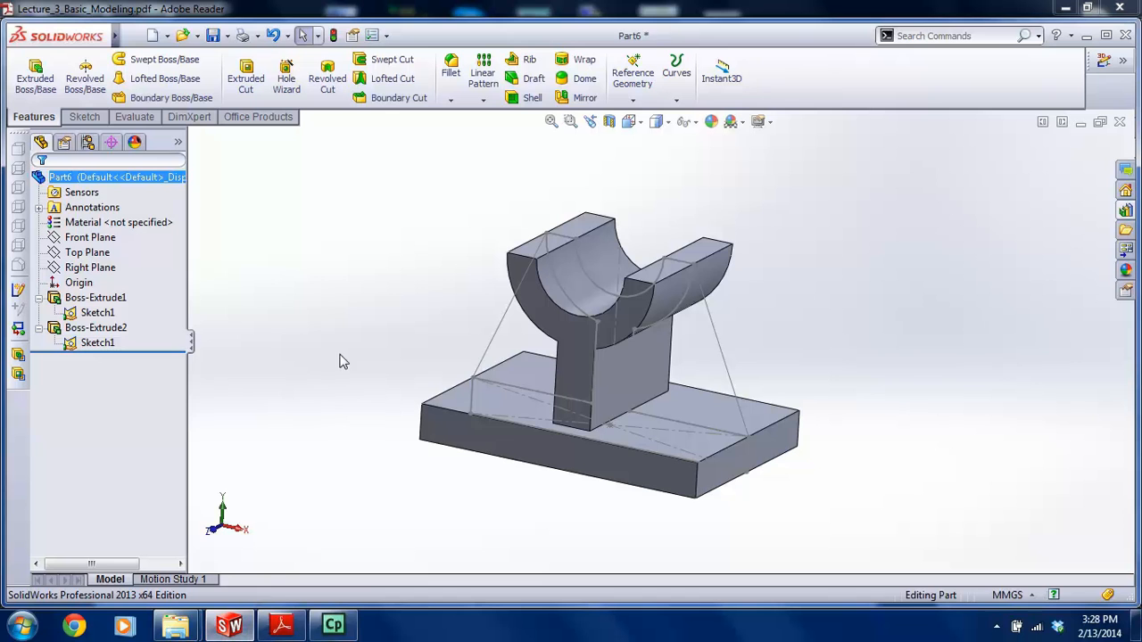
Start a boss extrusion from the shared sketch with Thin Feature off, using the two rib regions on either side of the web
click(35, 75)
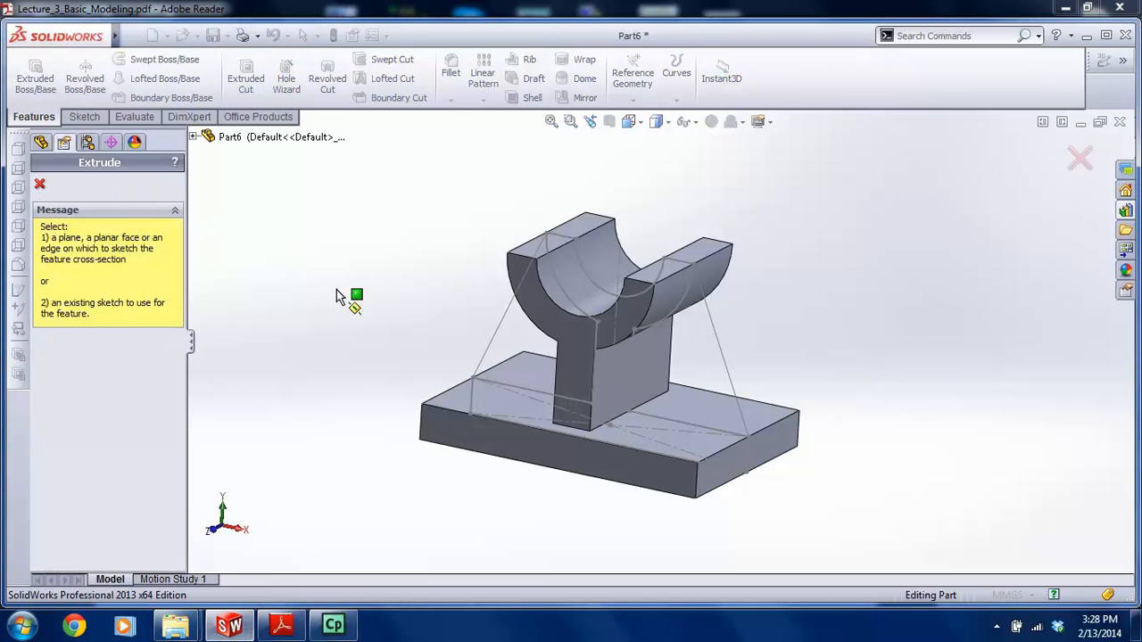
click(721, 348)
mouse_move(695, 379)
middle_down()
mouse_move(728, 344)
mouse_move(718, 350)
middle_up()
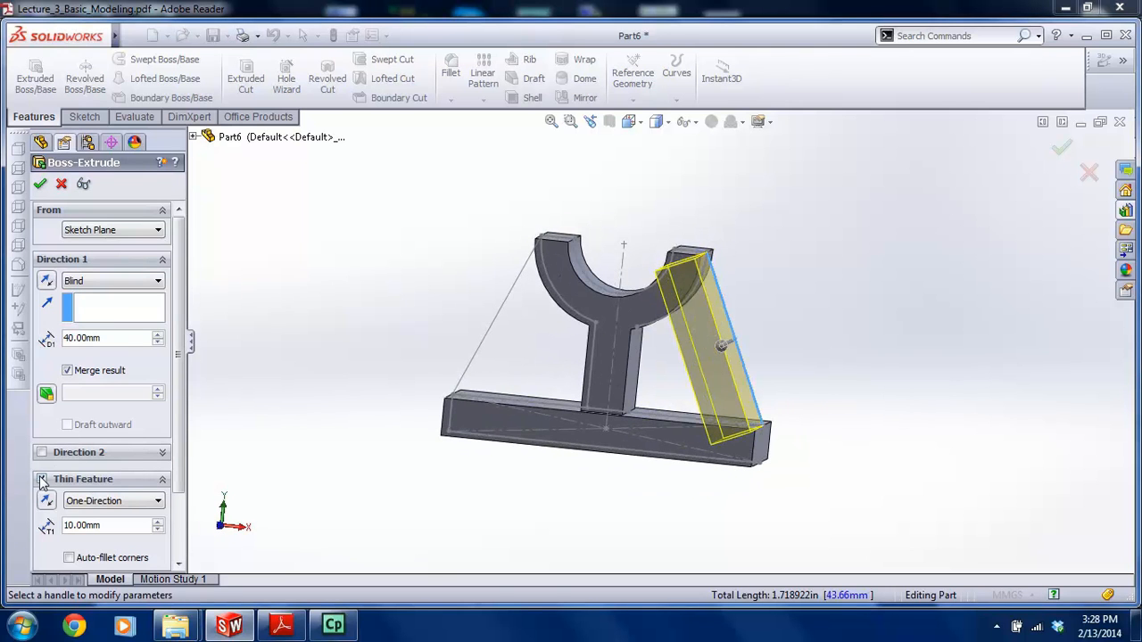
click(41, 480)
click(124, 526)
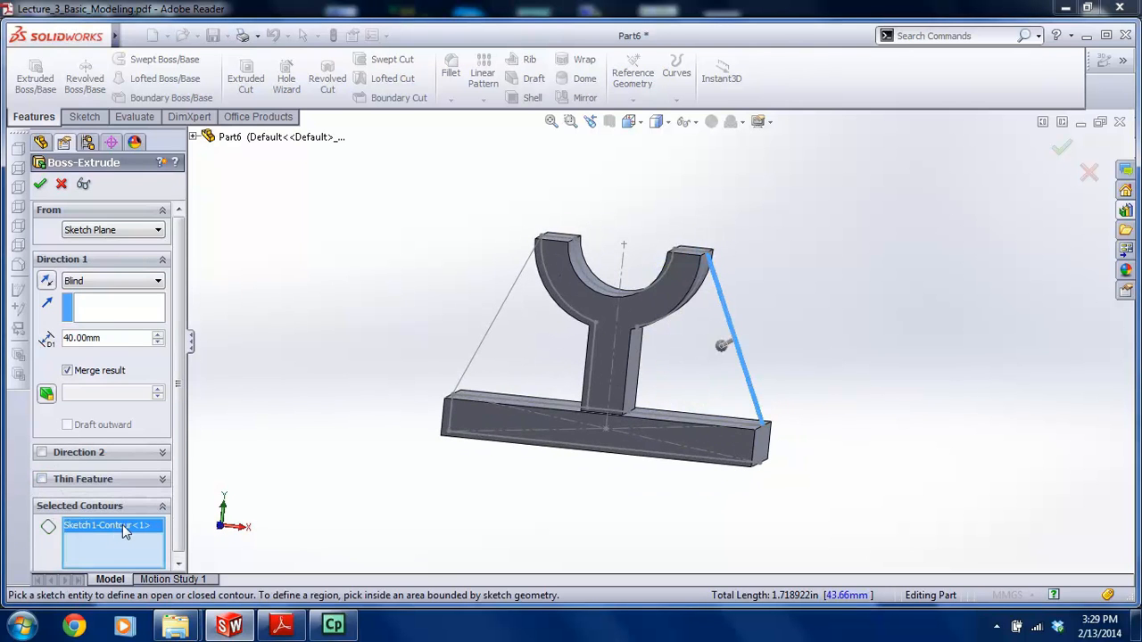
key(Delete)
click(684, 371)
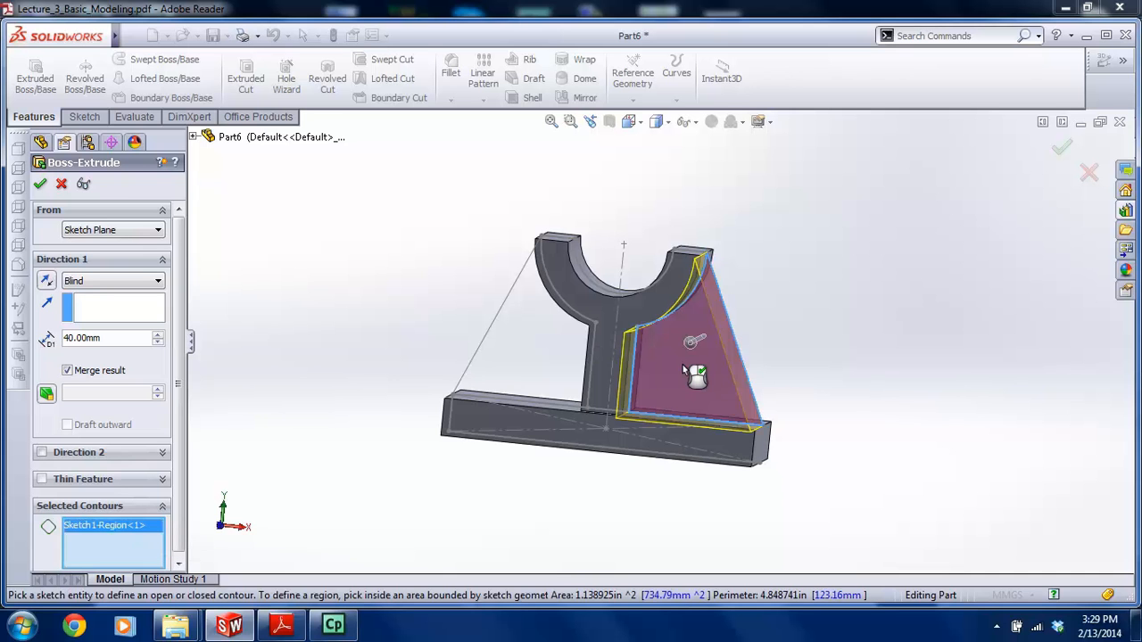
click(534, 357)
mouse_move(627, 334)
middle_down()
mouse_move(500, 308)
mouse_move(511, 334)
mouse_move(500, 357)
middle_up()
Set the rib extrusion to Mid Plane with an 8 mm depth and accept it
click(134, 281)
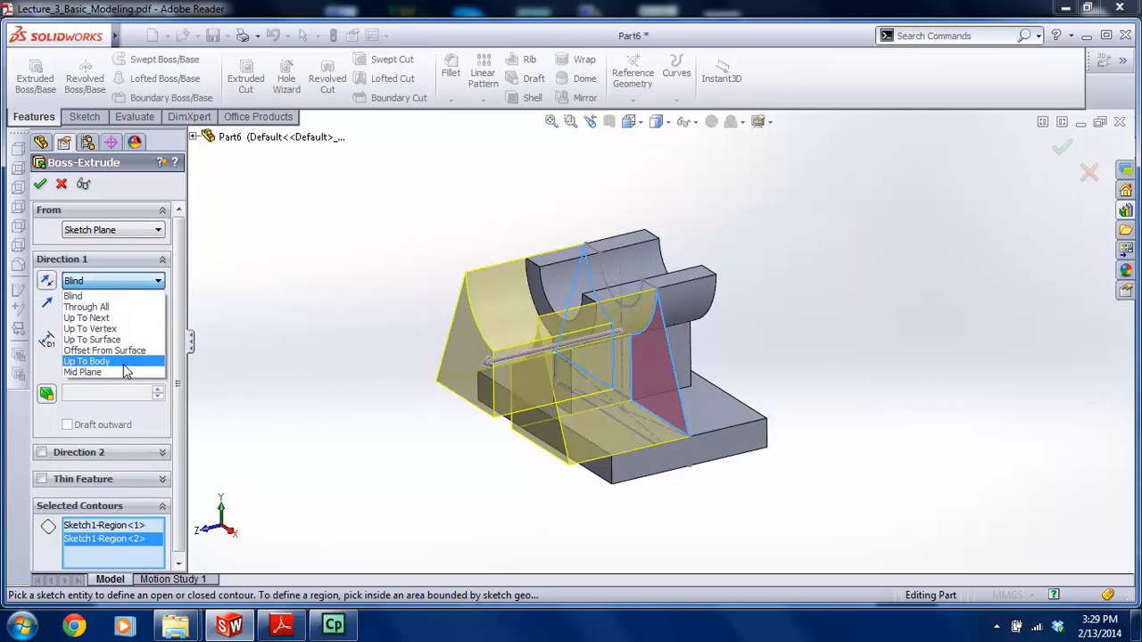
click(125, 372)
text(8)
key(Return)
middle_drag(479, 292, 595, 338)
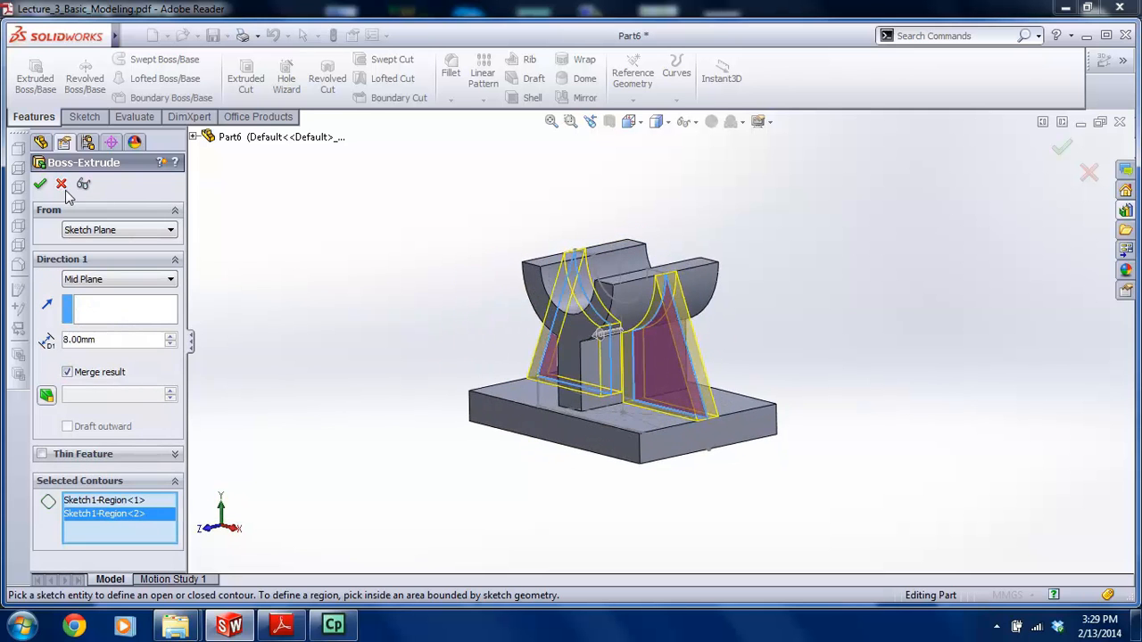
click(39, 184)
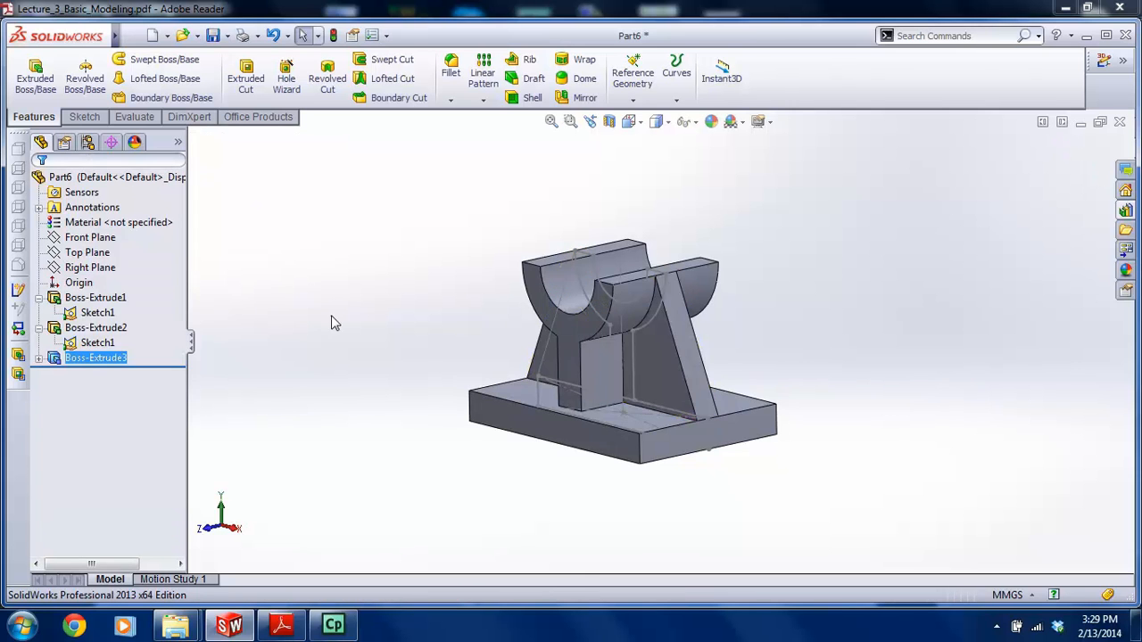
Hide the shared sketch beneath the rib extrusion and review the extrusions in the feature tree
click(40, 358)
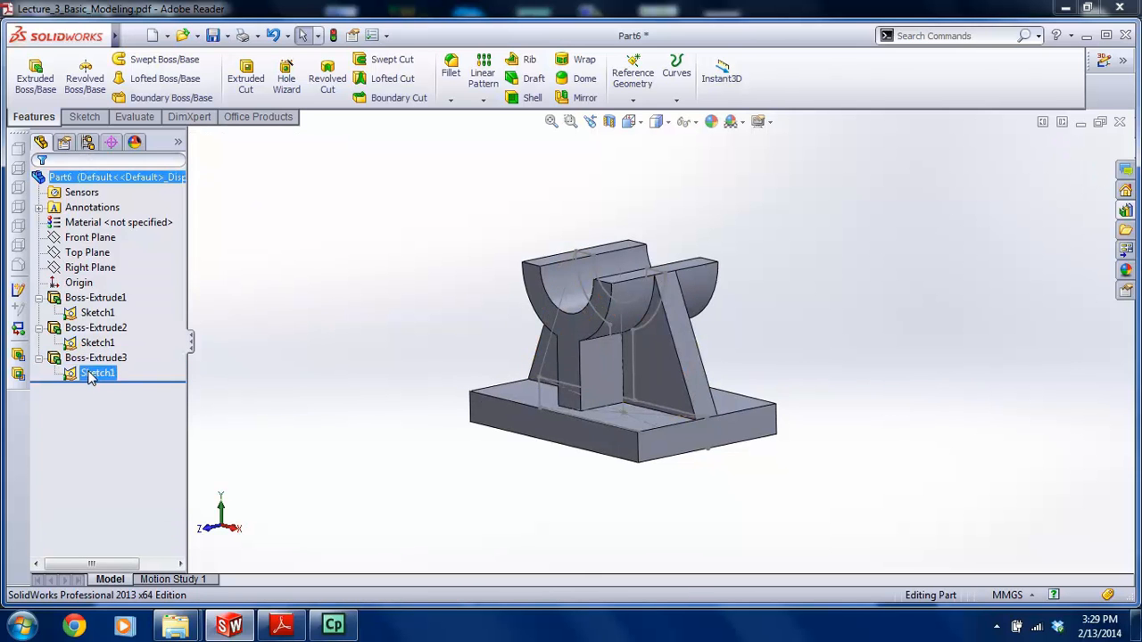
right_click(91, 373)
middle_drag(430, 402, 357, 433)
click(96, 298)
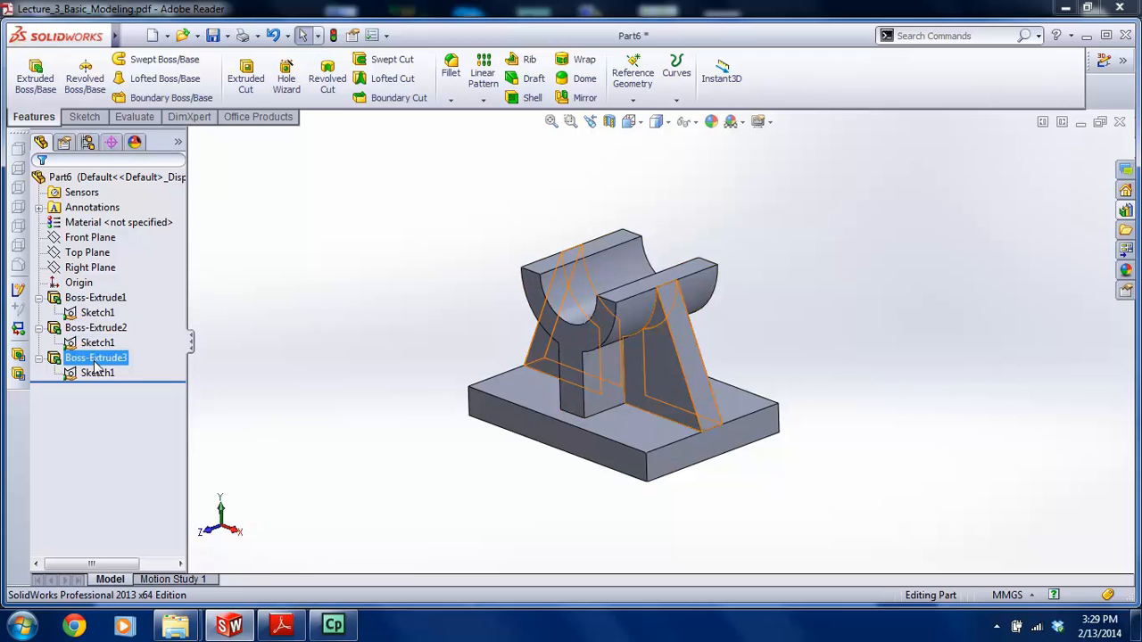
Switch to the lecture PDF and bring up the bracket drawing with the two bosses and four-hole base
click(278, 627)
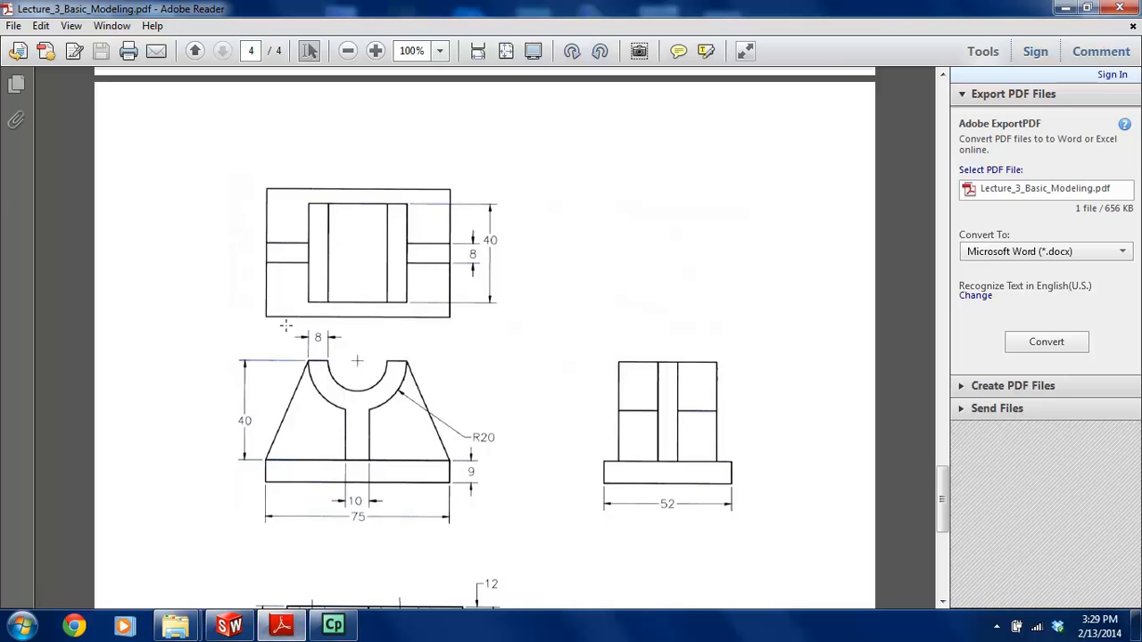
scroll(334, 301, down, 5)
scroll(334, 302, down, 3)
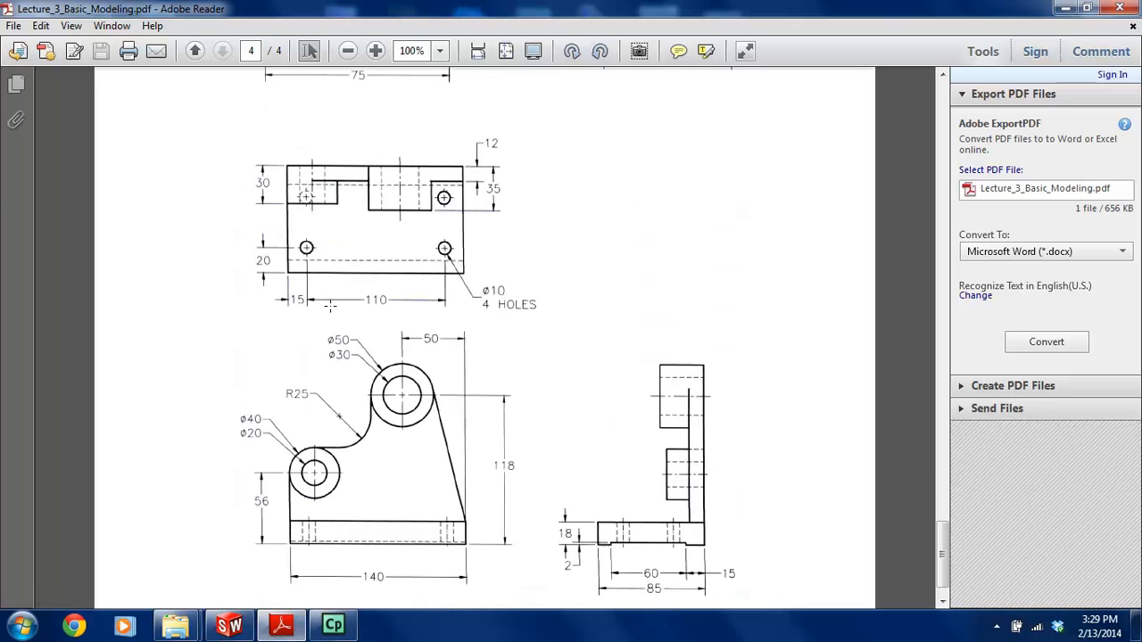